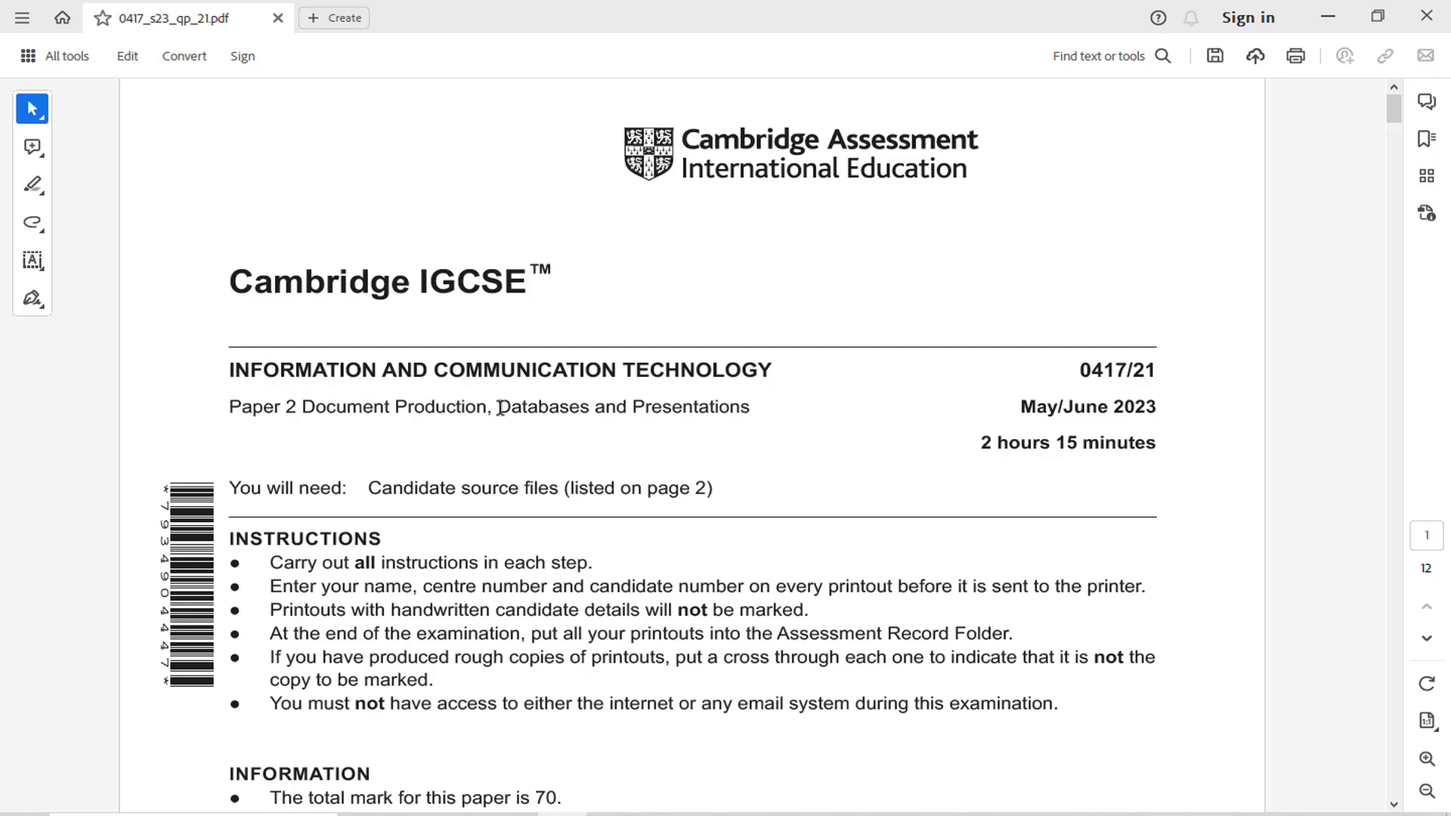
Highlight the word "Databases" in the cover page's paper title and "Database" in the Task 3 heading on page 6
click(618, 371)
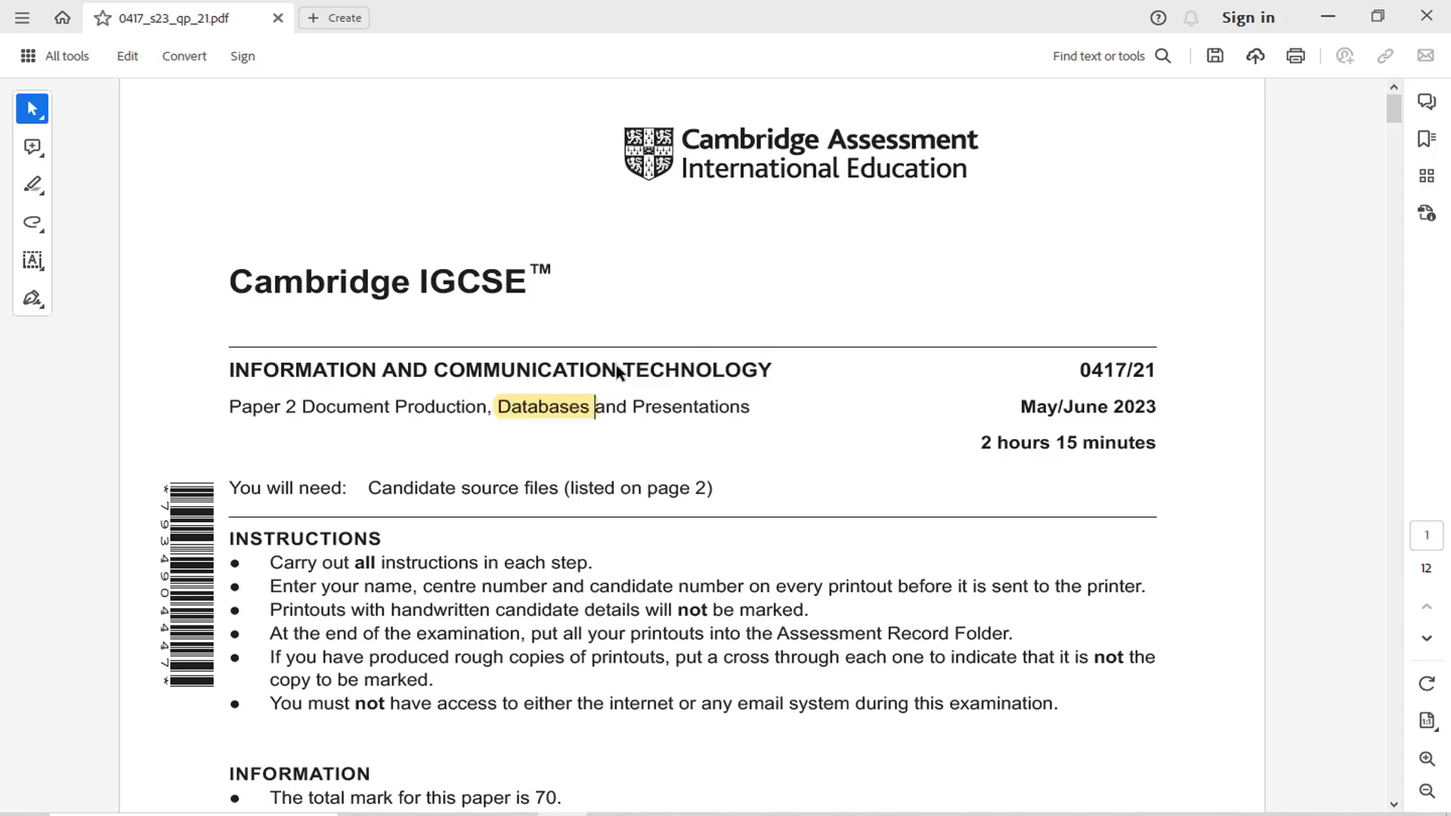
drag(1395, 121, 1390, 396)
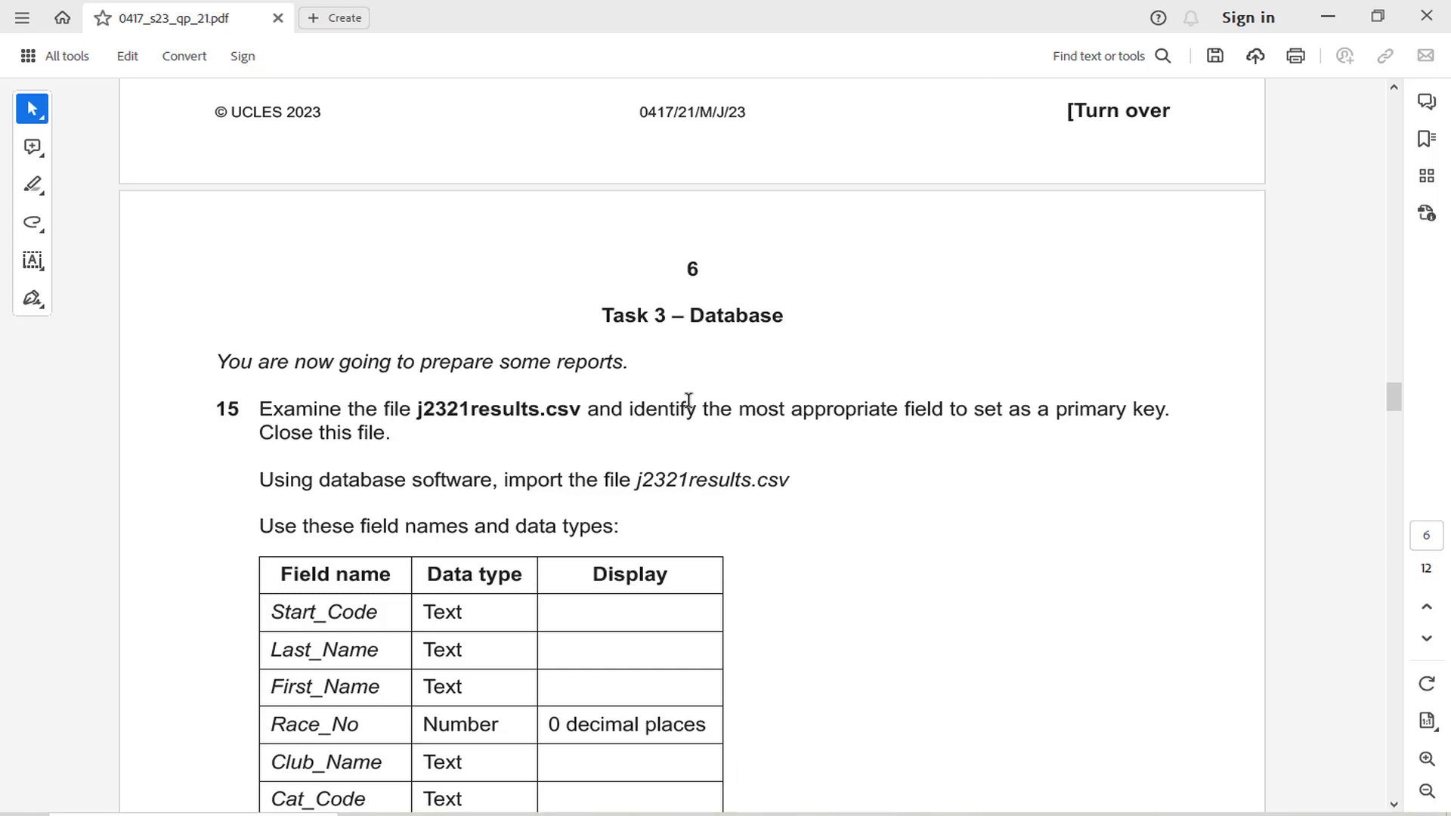
scroll(687, 401, down, 1)
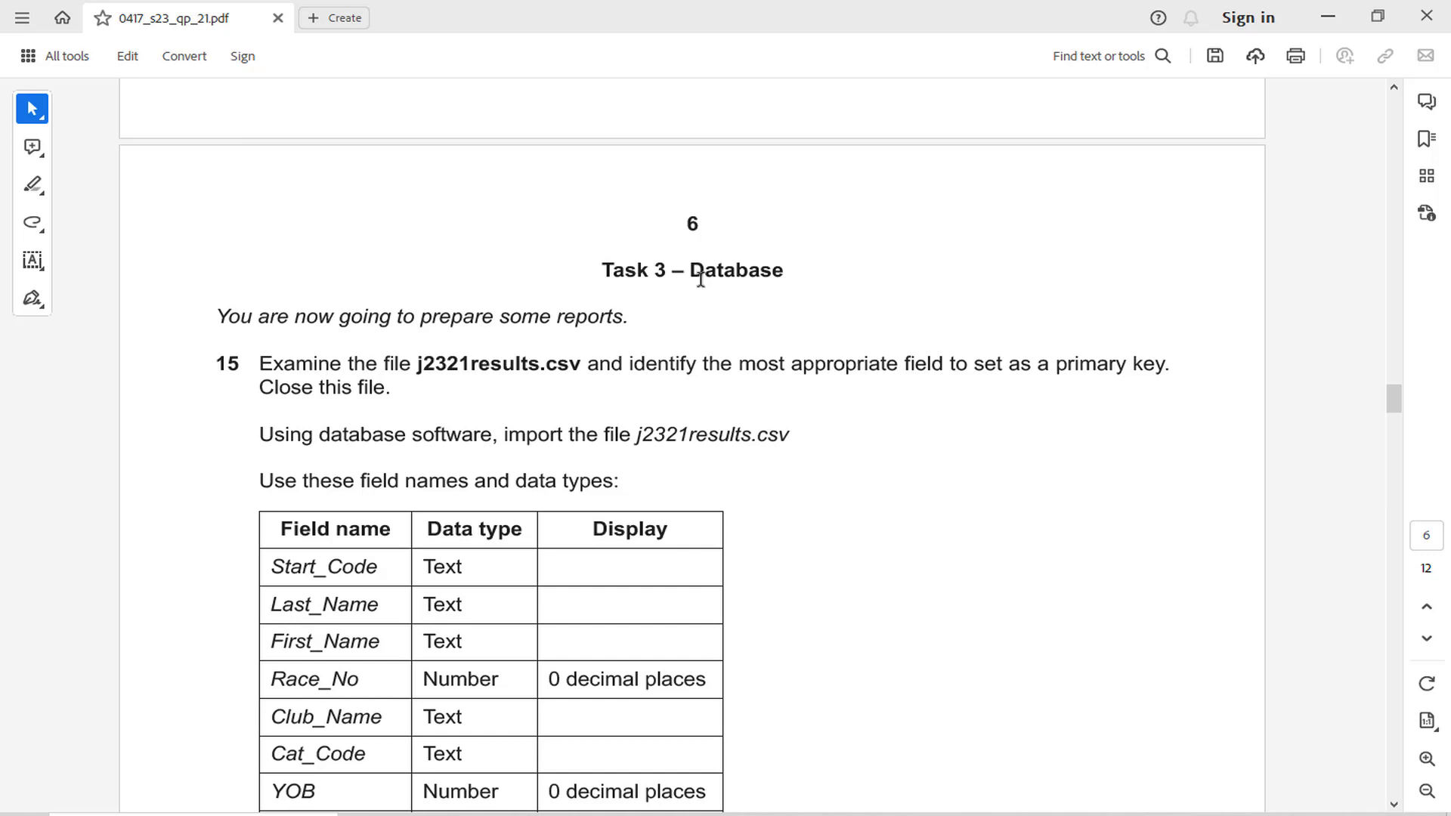
drag(701, 279, 786, 284)
click(806, 234)
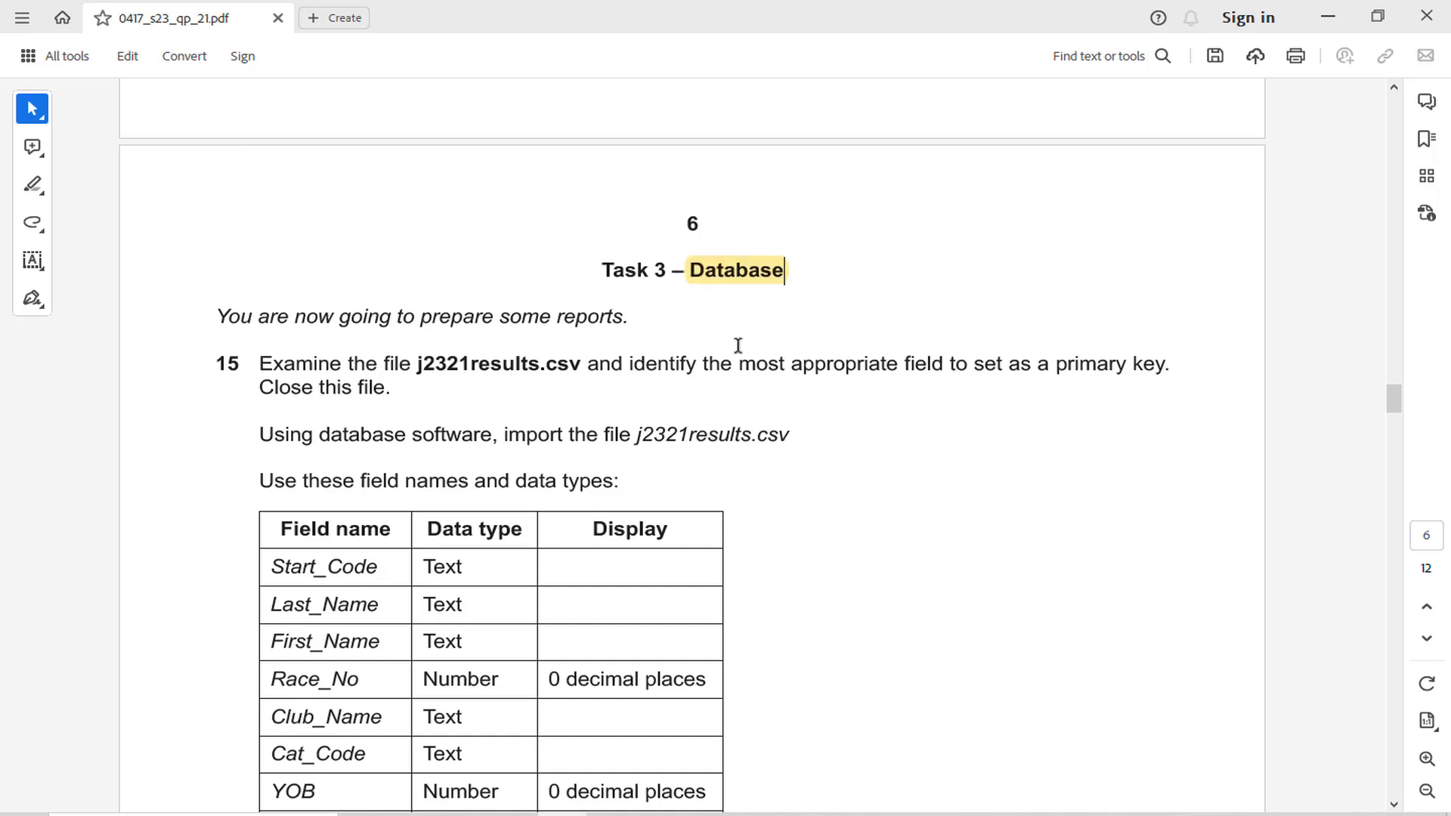
Read question 15's instructions on examining j2321results.csv, identifying a primary key field and closing the file
click(738, 349)
drag(513, 317, 603, 327)
click(366, 383)
drag(418, 363, 578, 364)
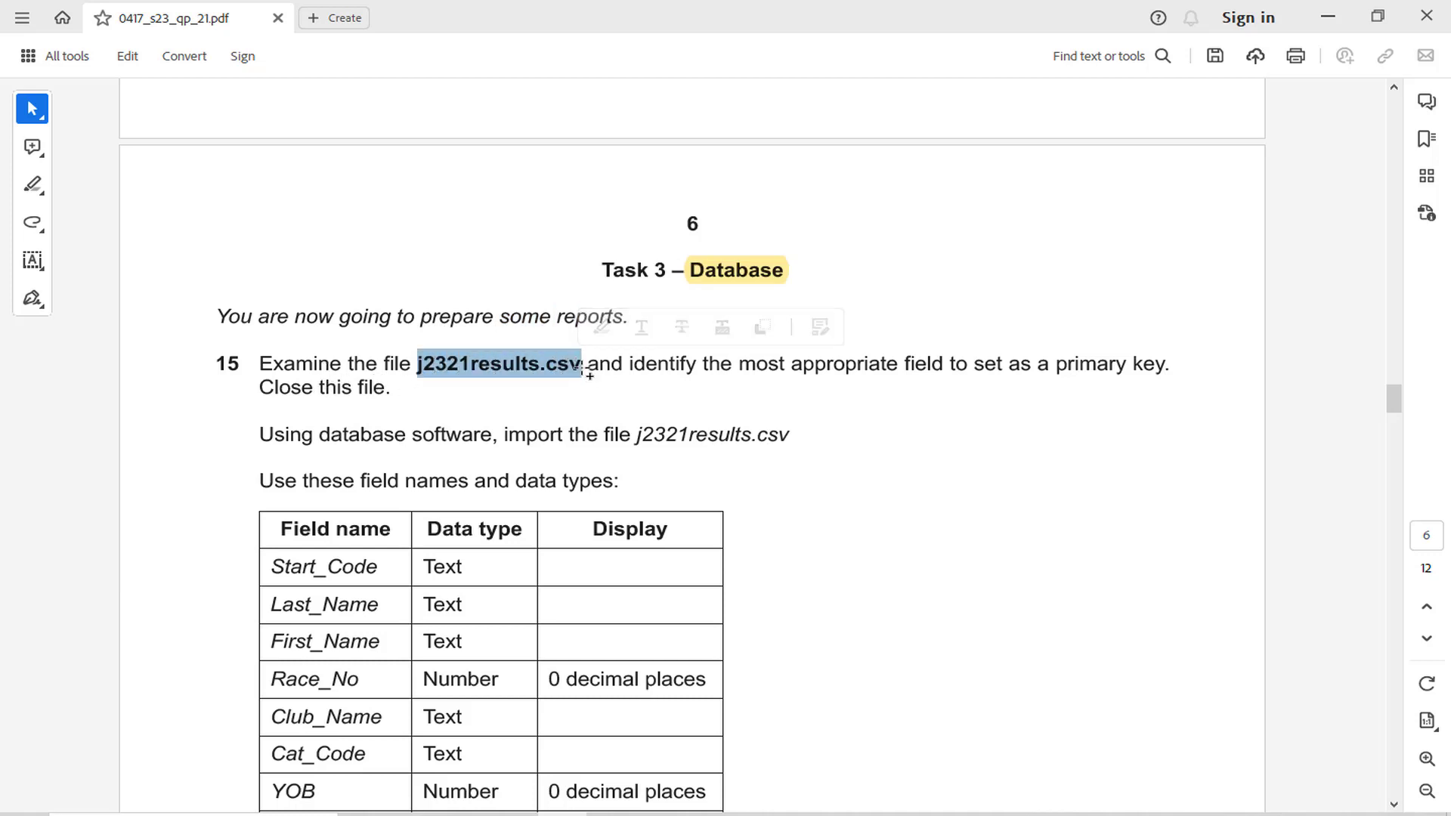
click(812, 373)
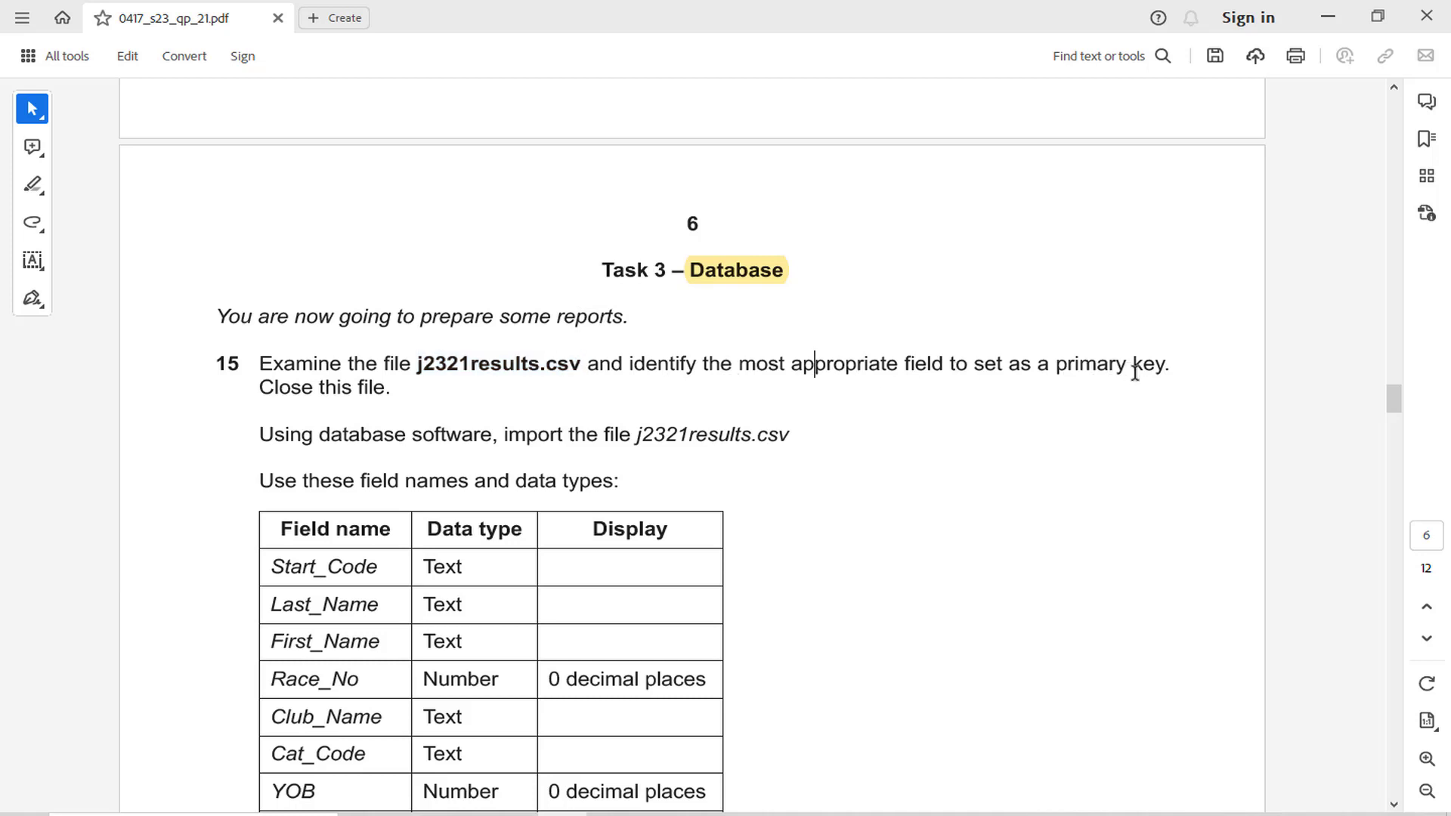
drag(257, 388, 384, 393)
click(475, 437)
Highlight the phrase "primary key" in question 15 of the exam paper
click(414, 814)
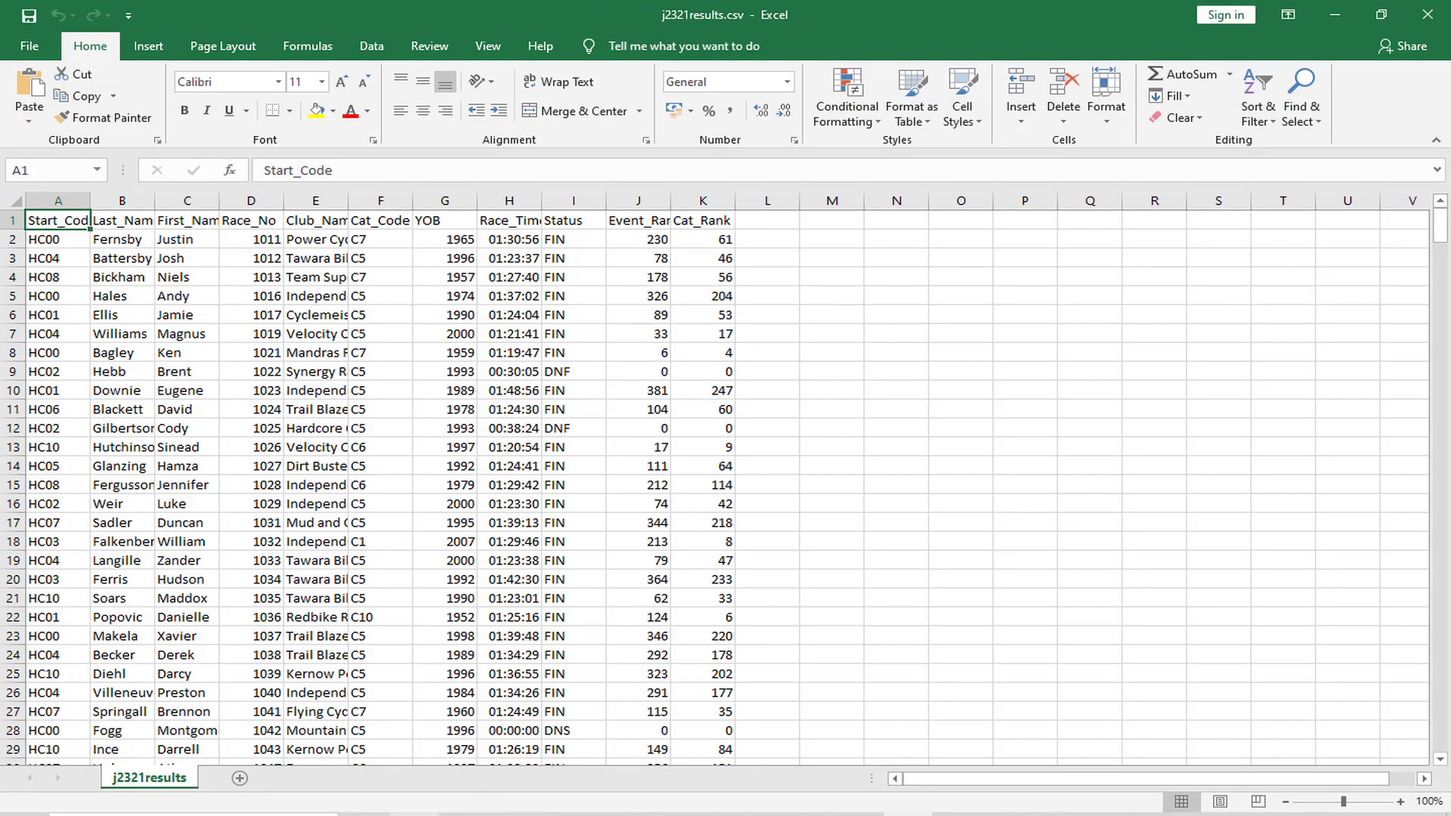
click(563, 814)
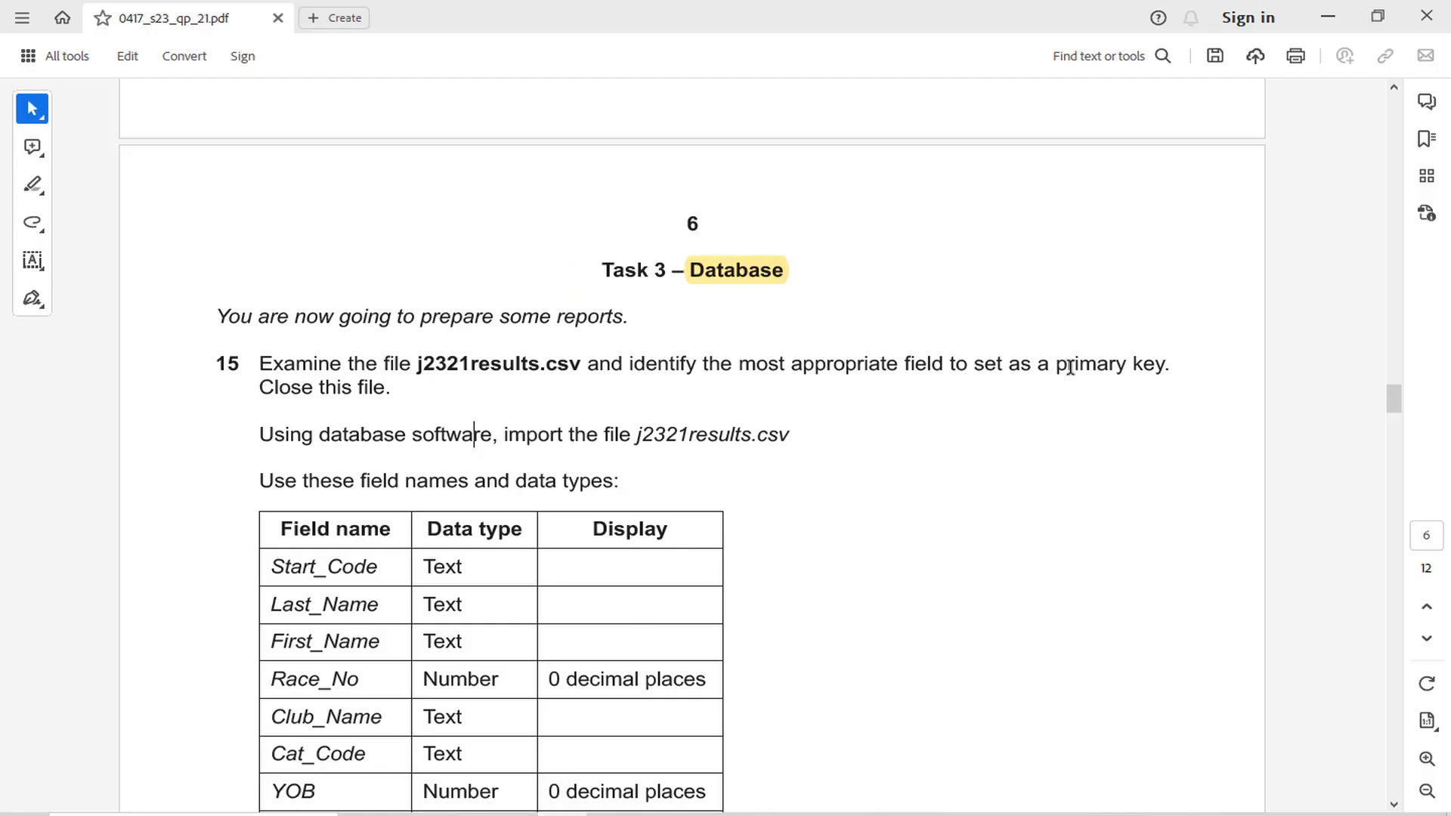
drag(1057, 368, 1155, 374)
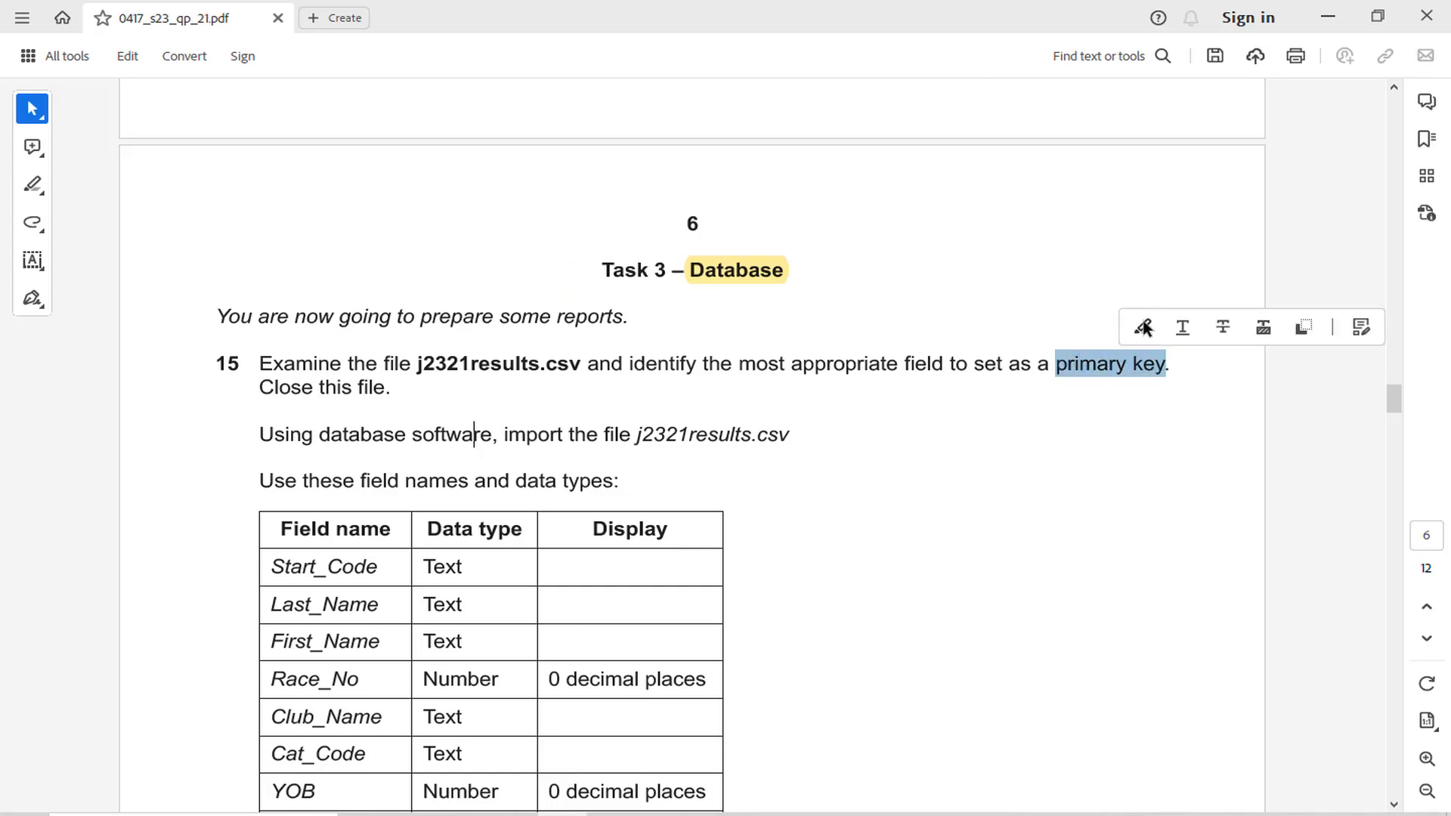
click(1143, 327)
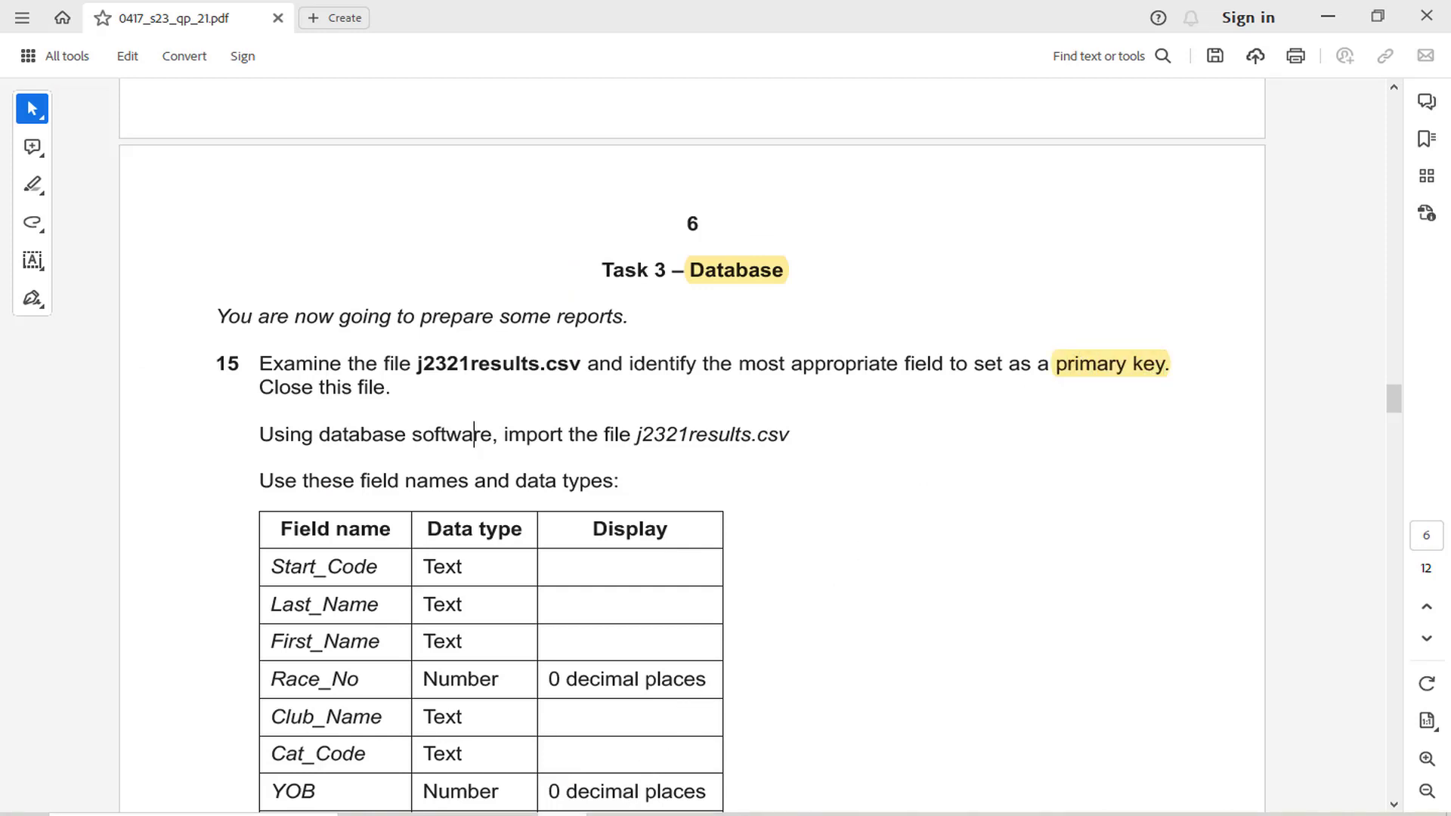
Switch to Excel and mark duplicate values in the Start_Code column with Light Red Fill with Dark Red Text, then inspect the rows
click(908, 814)
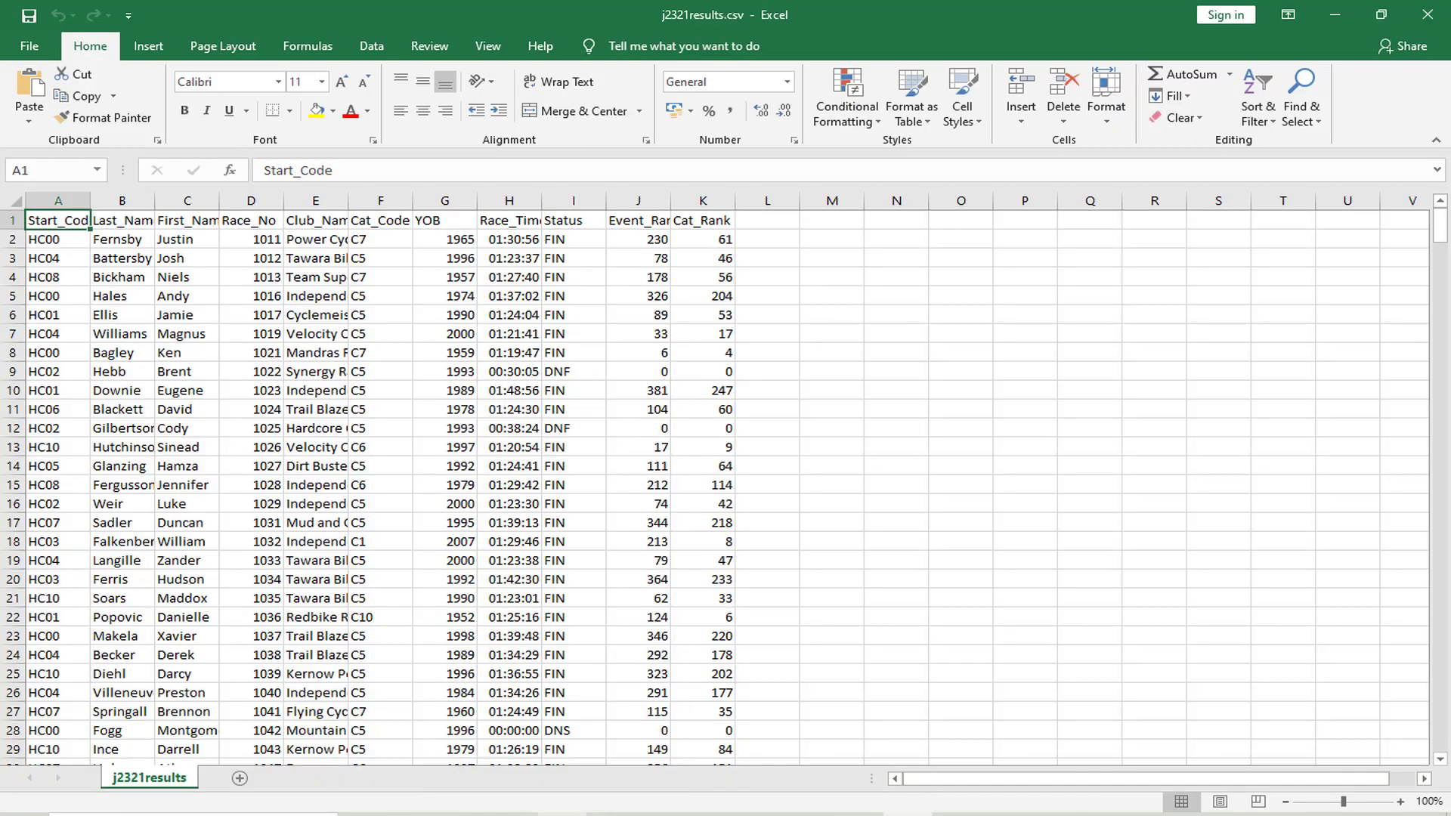
click(67, 197)
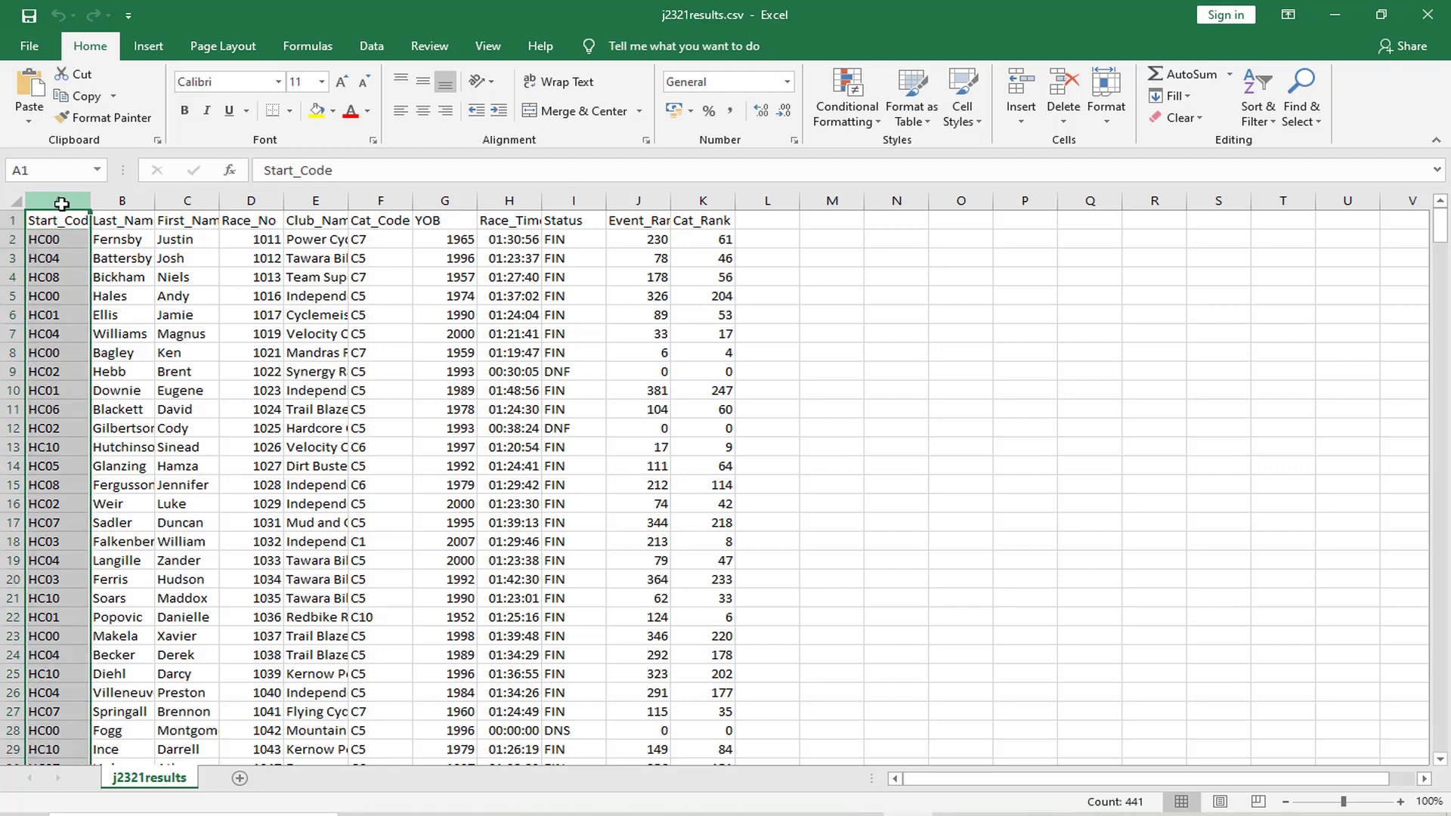
click(866, 124)
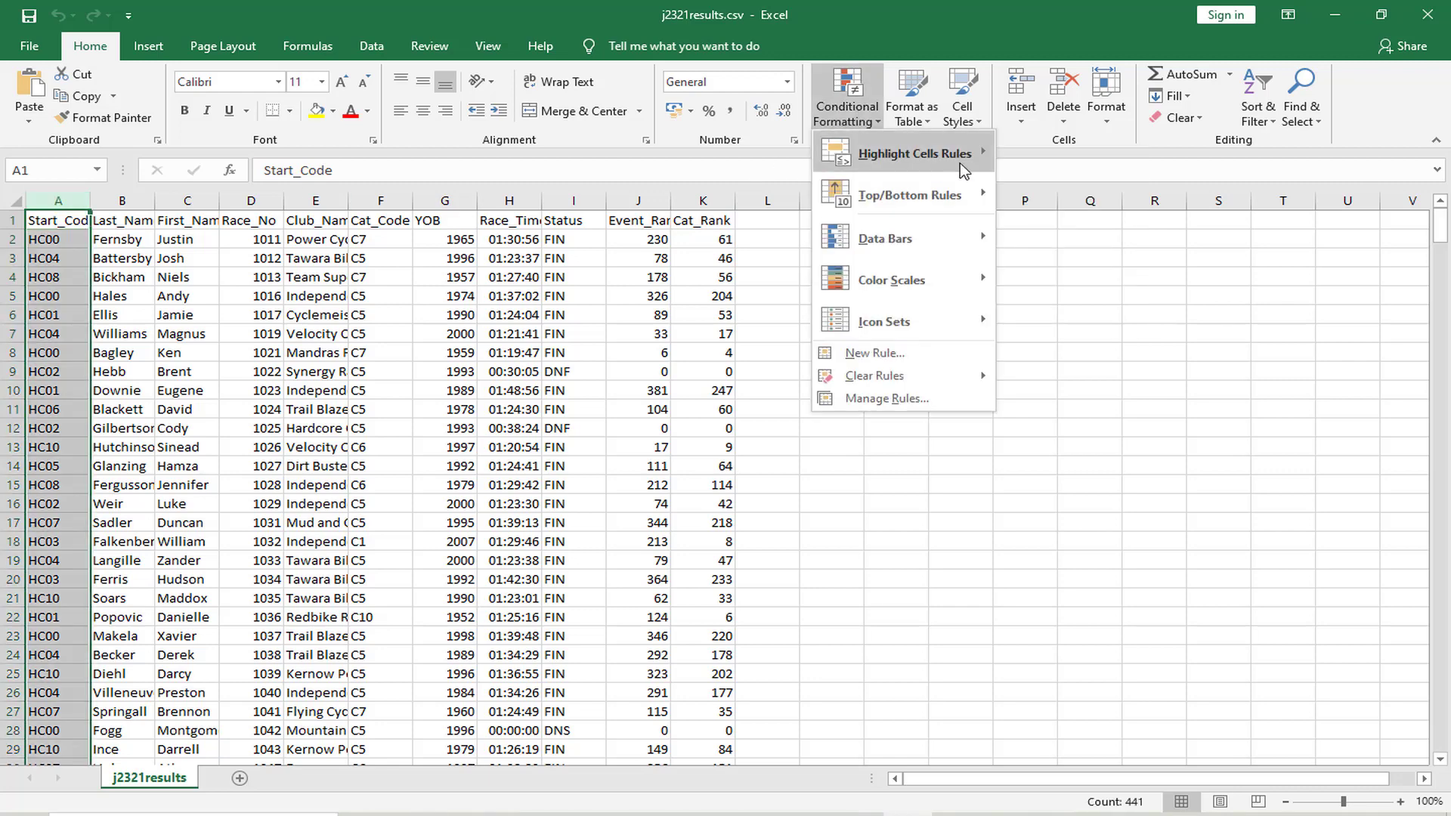
mouse_move(965, 167)
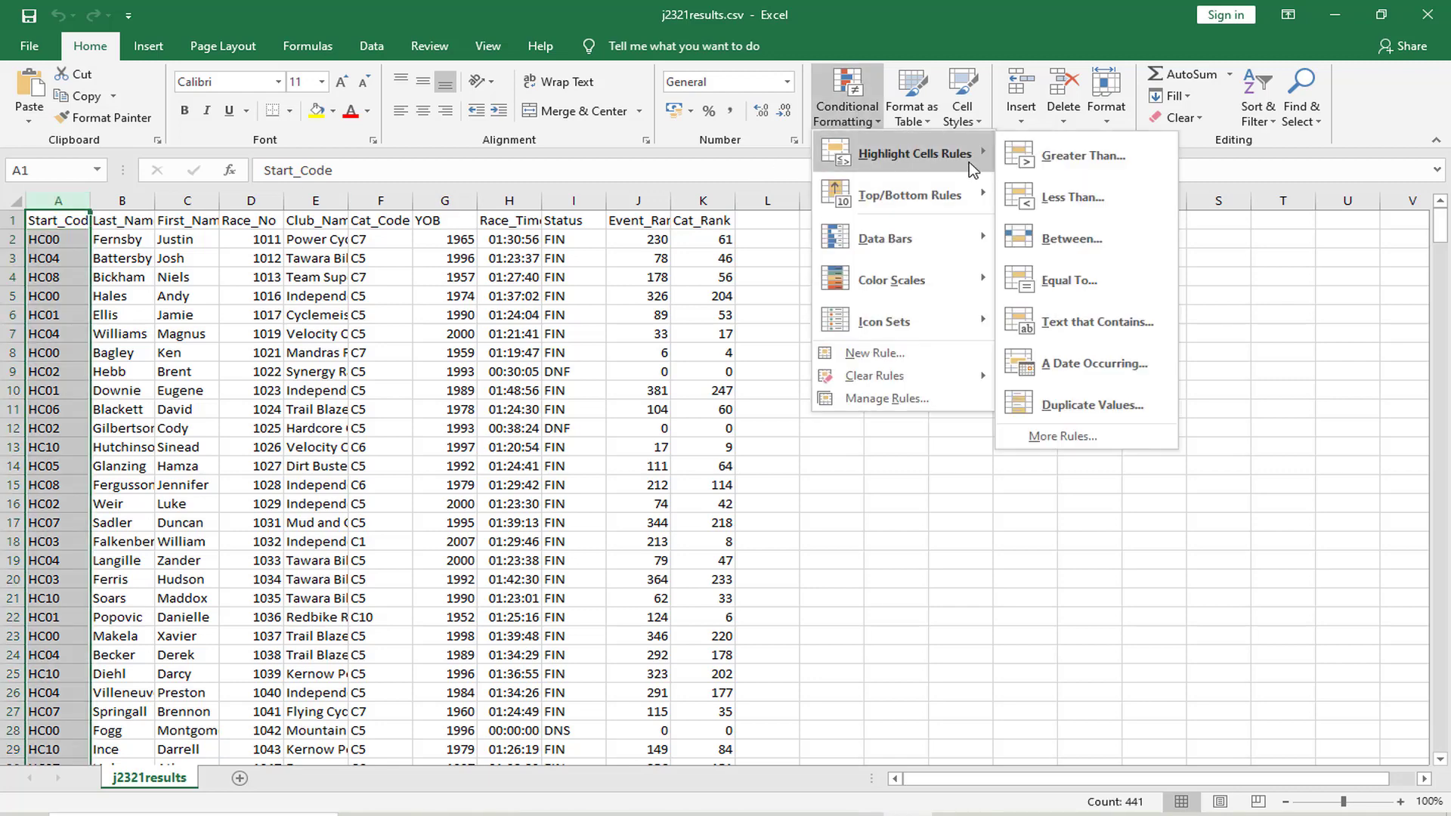
click(1066, 411)
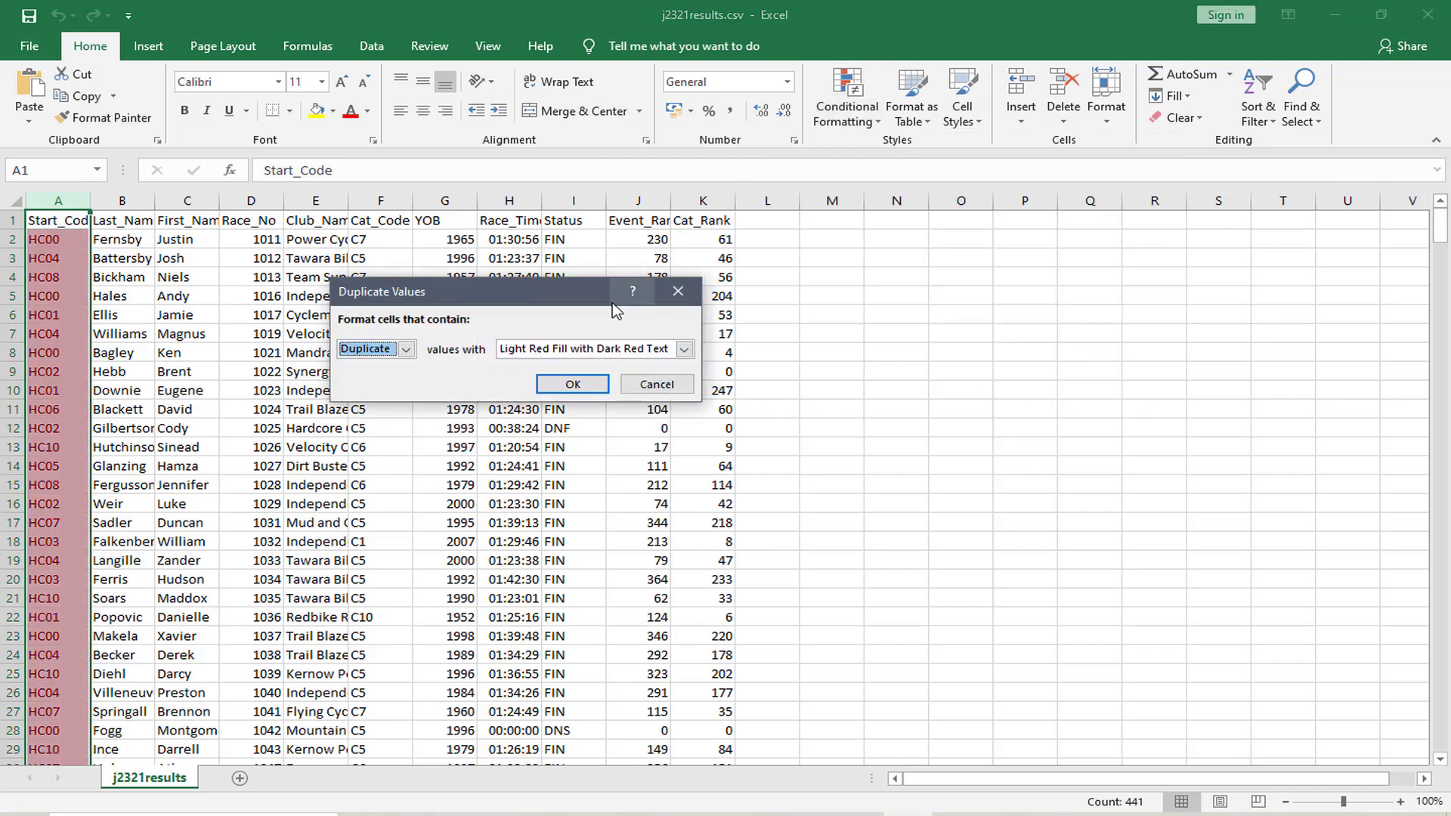
click(407, 350)
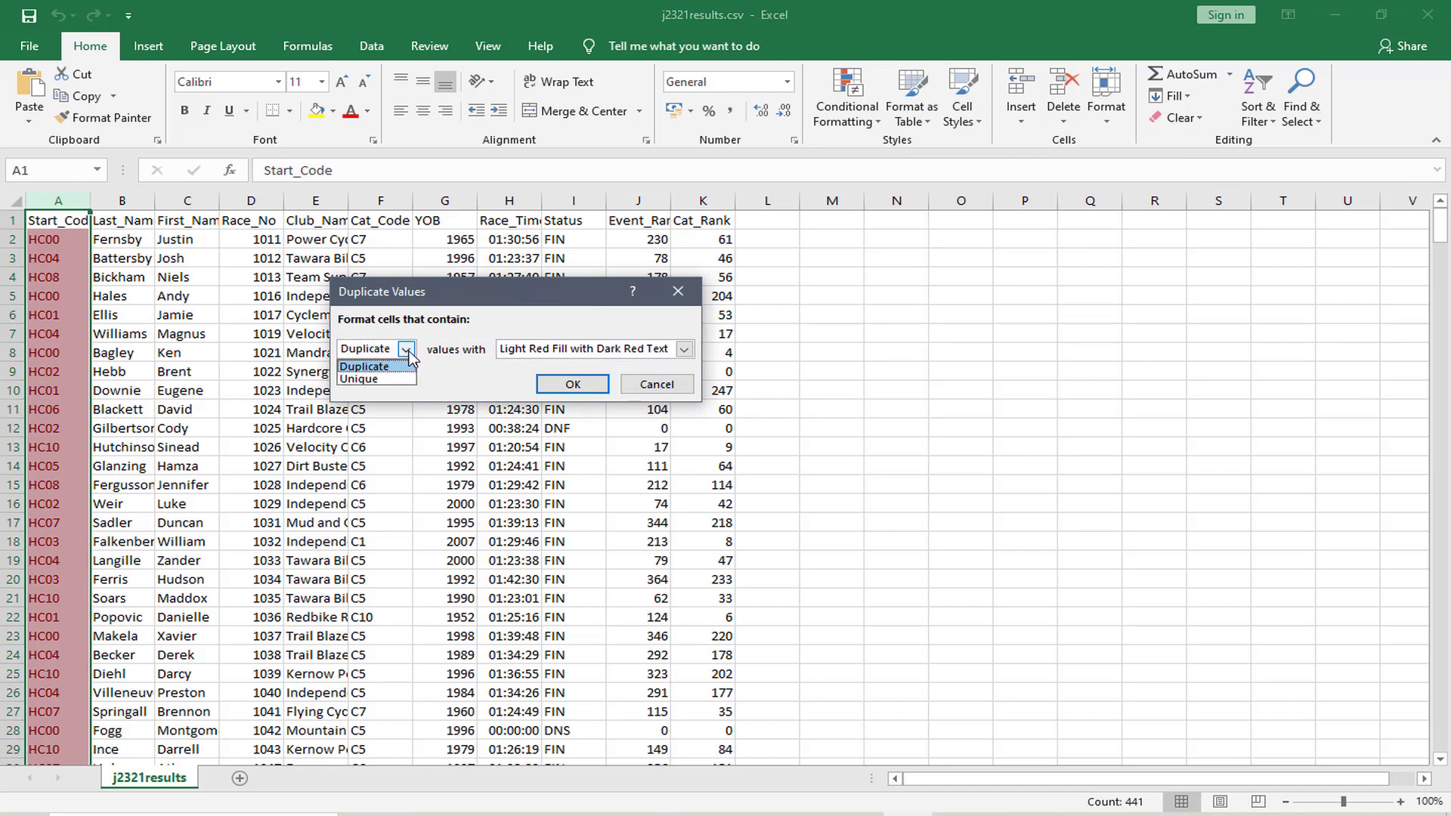
click(409, 354)
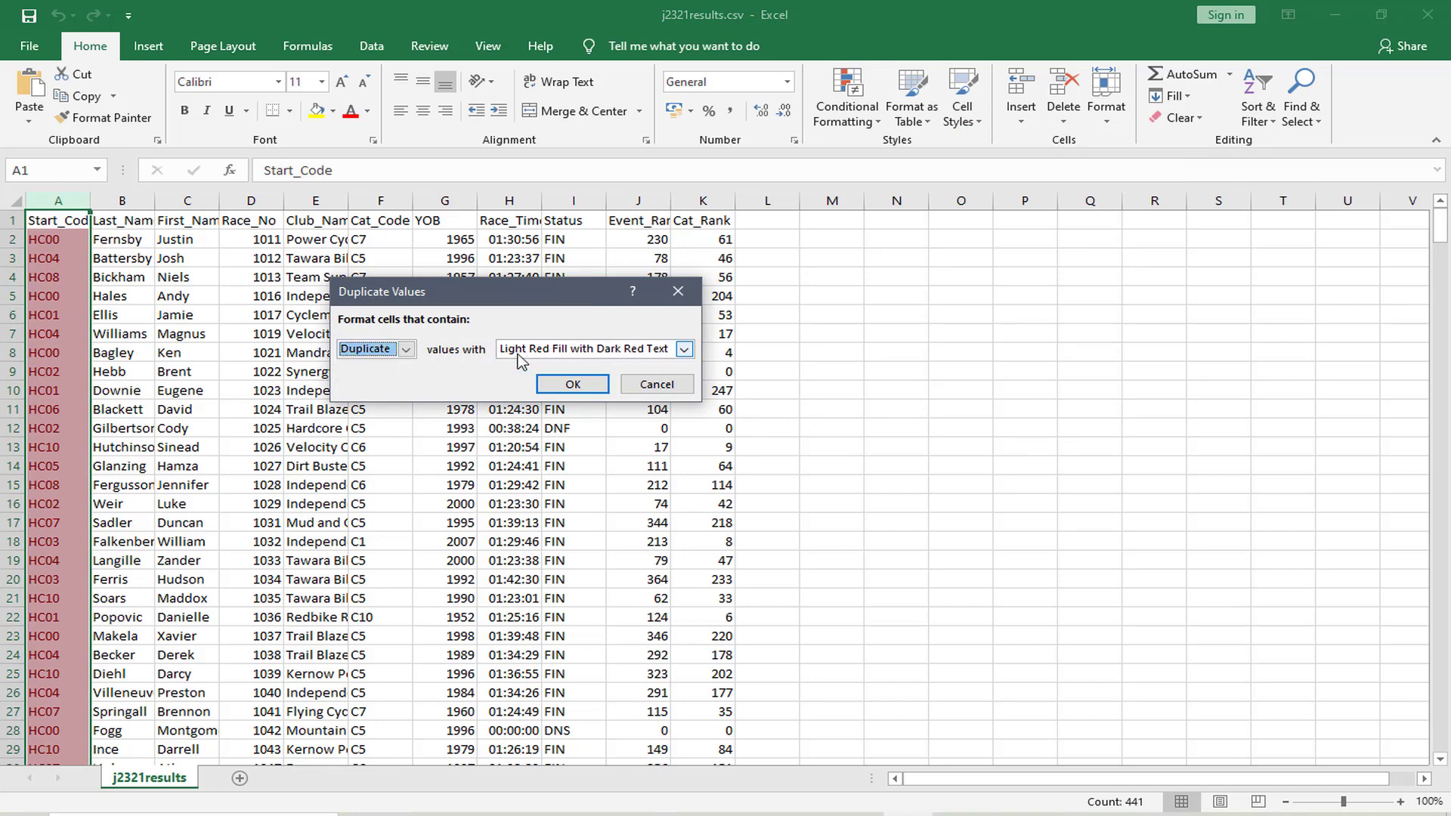
click(684, 350)
click(634, 364)
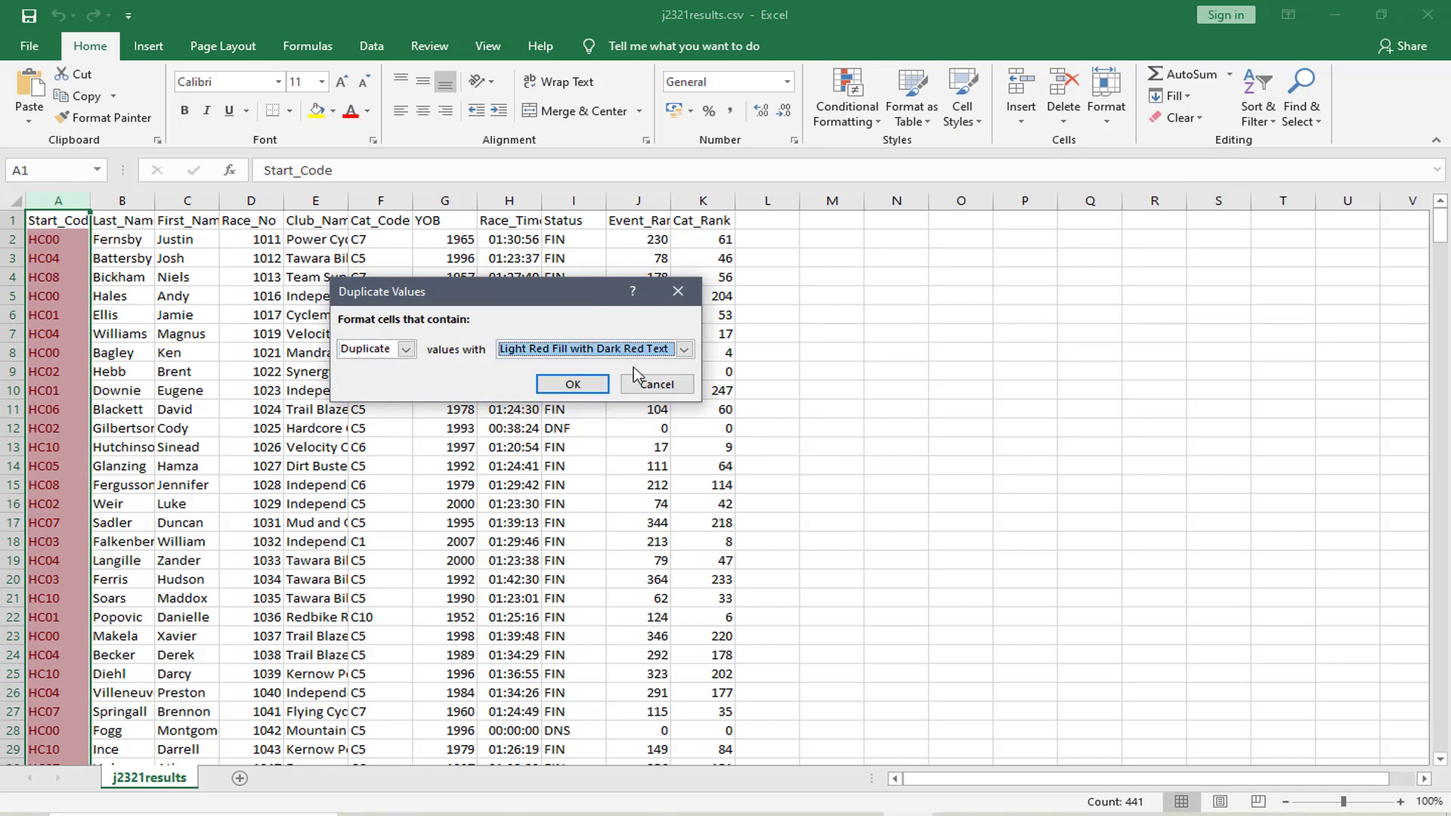
click(588, 389)
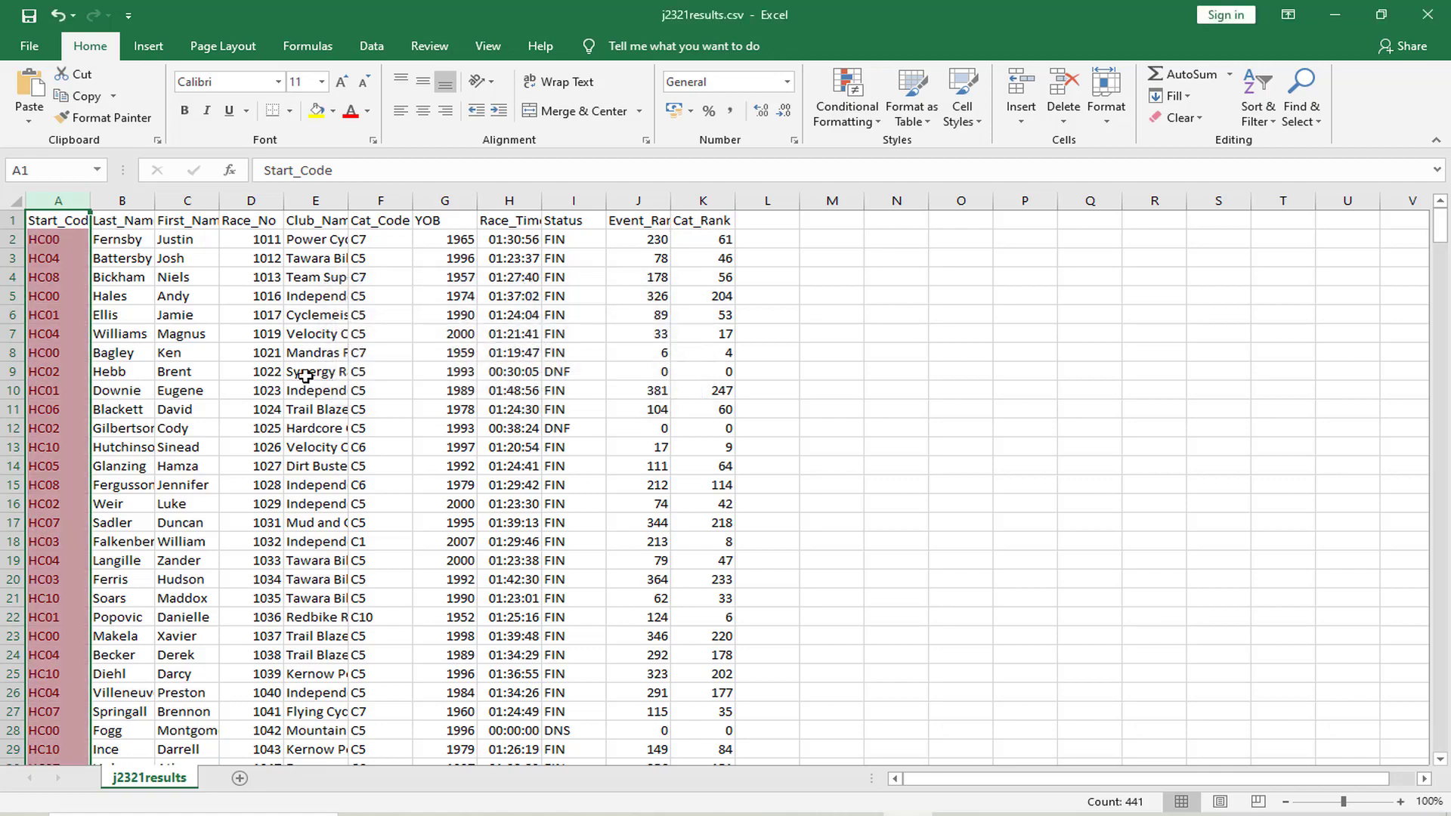
scroll(69, 342, down, 8)
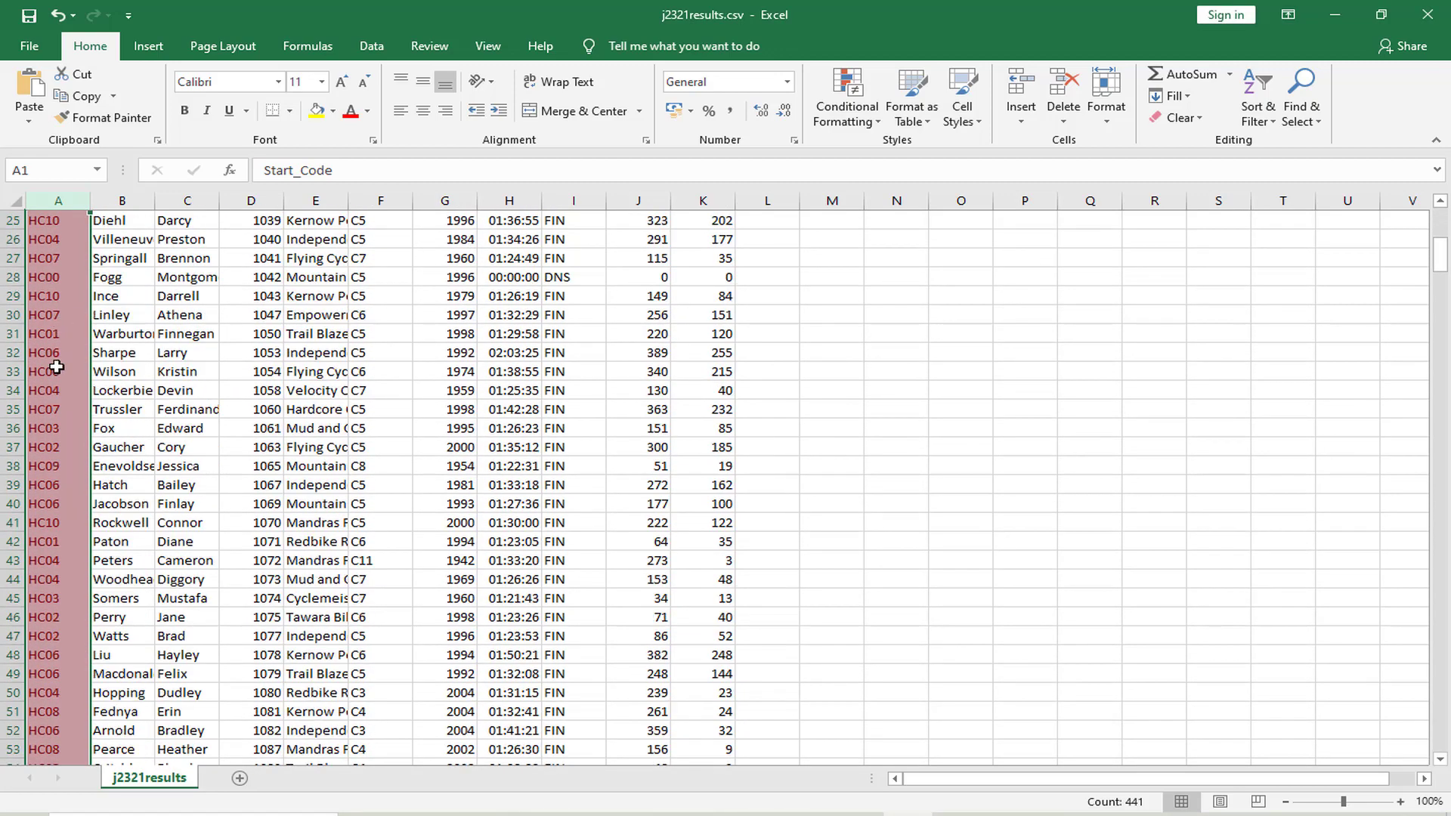
scroll(56, 367, up, 8)
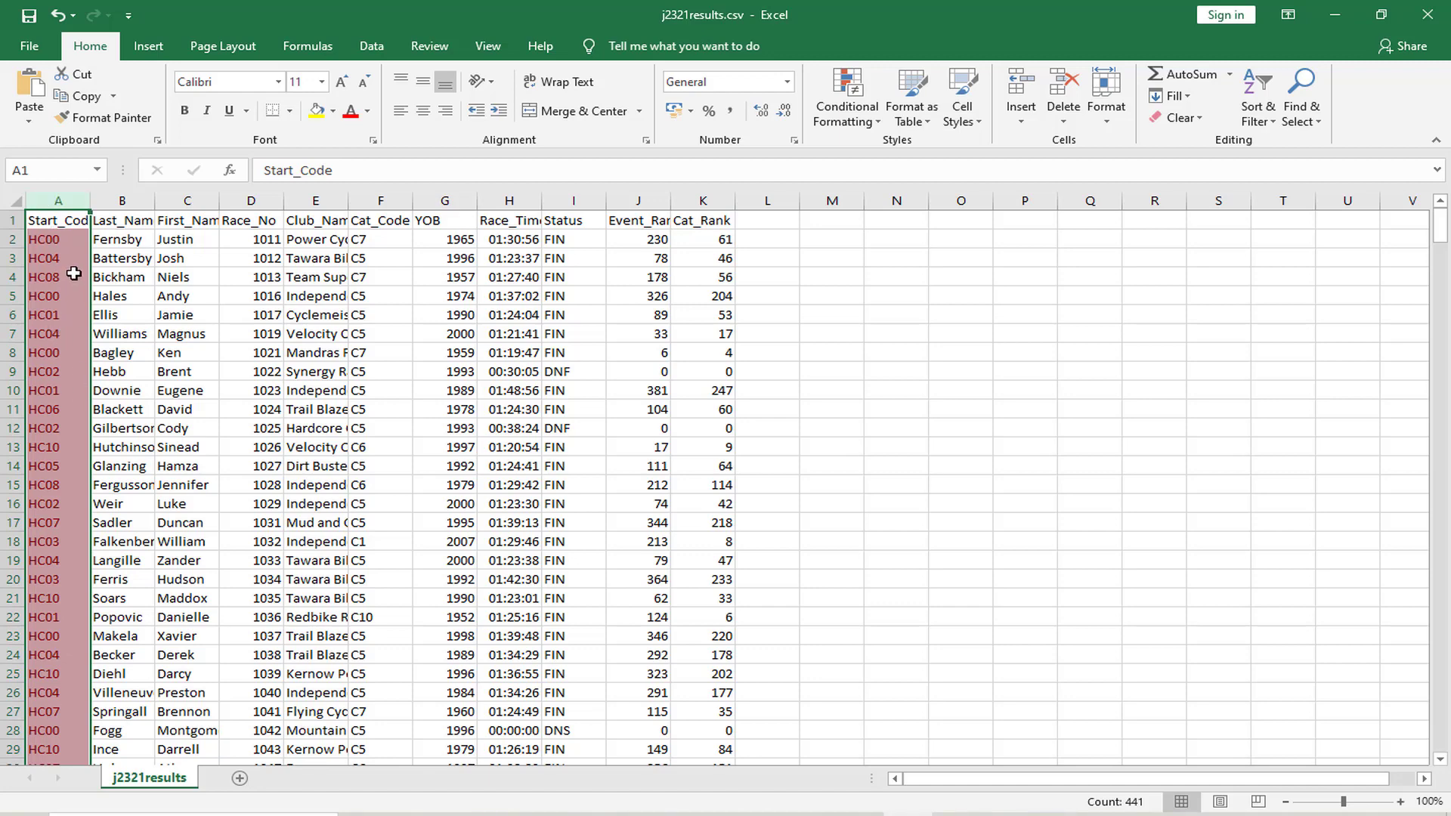
Apply a duplicate values highlighting rule to the Race_No column and check its rows for repeated entries
click(128, 202)
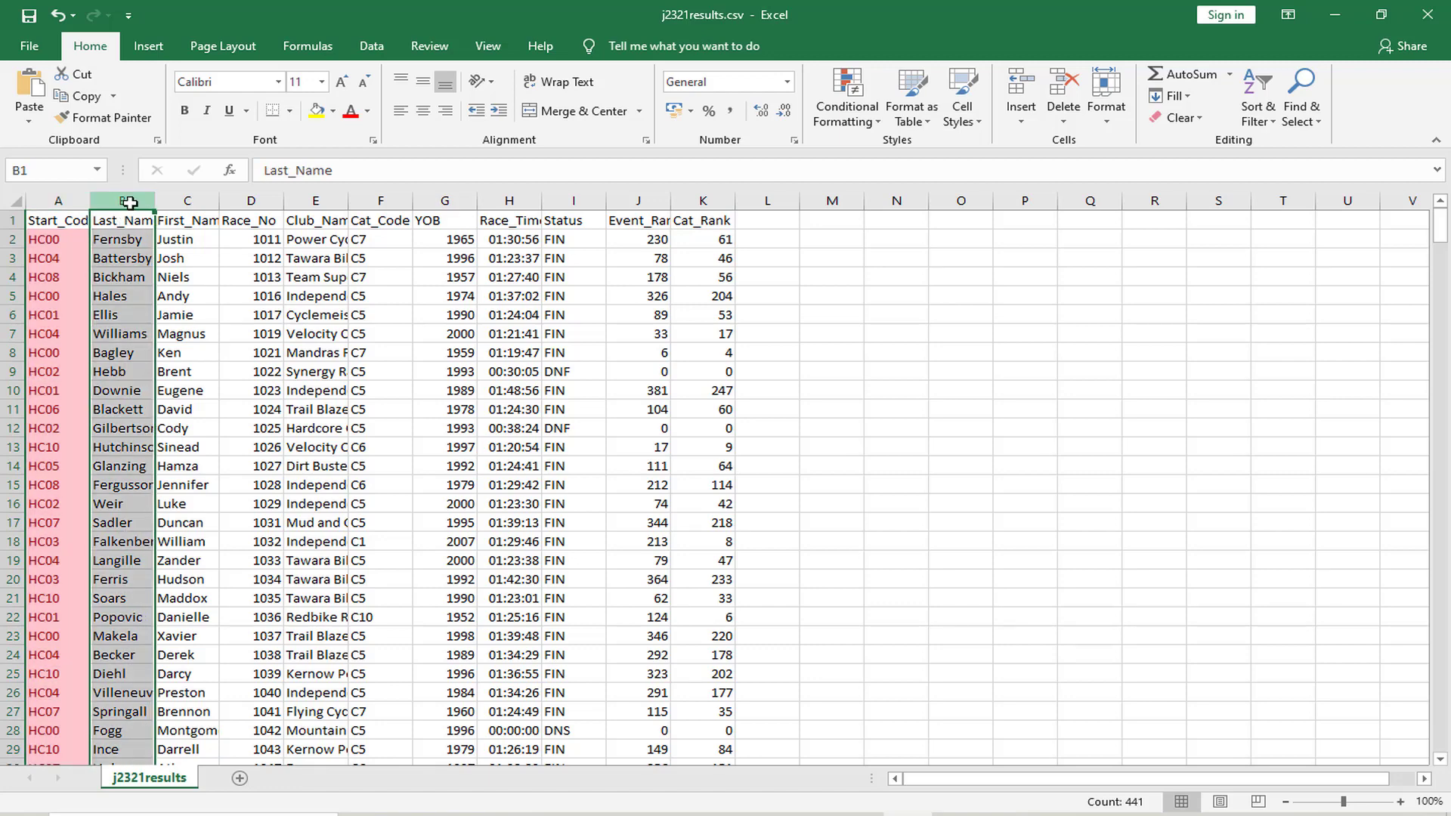
click(182, 201)
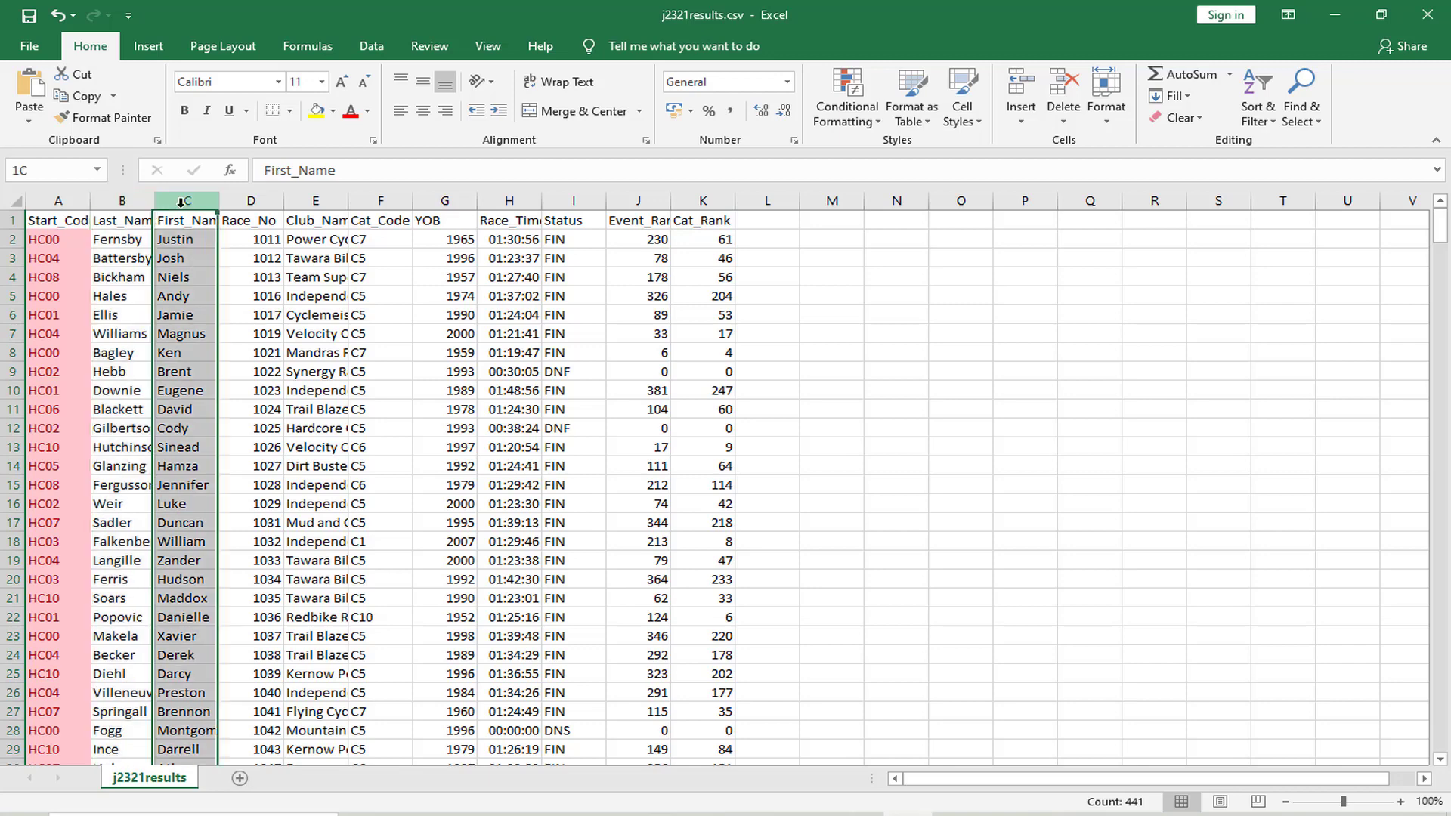
click(255, 201)
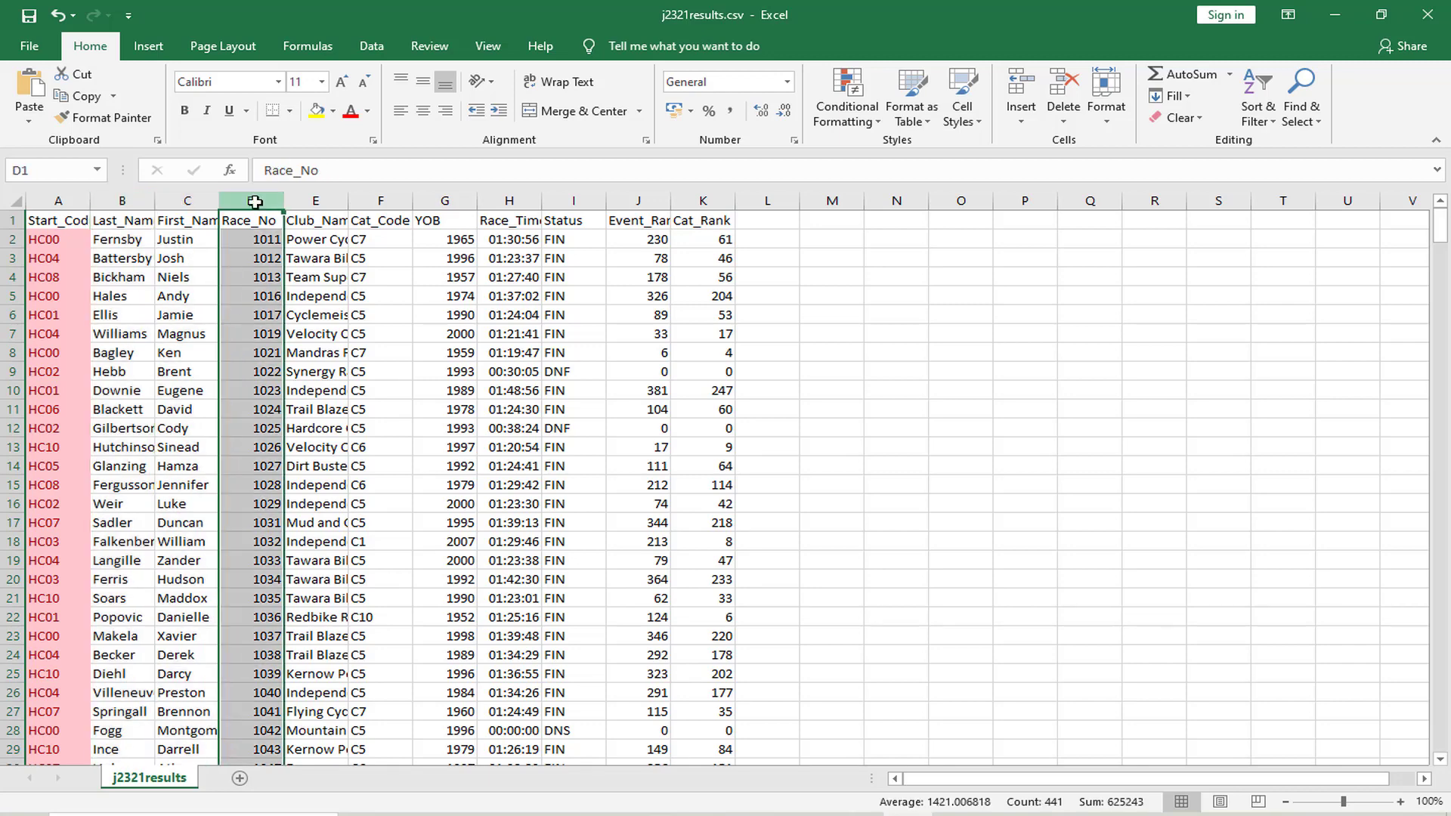
click(871, 121)
mouse_move(904, 148)
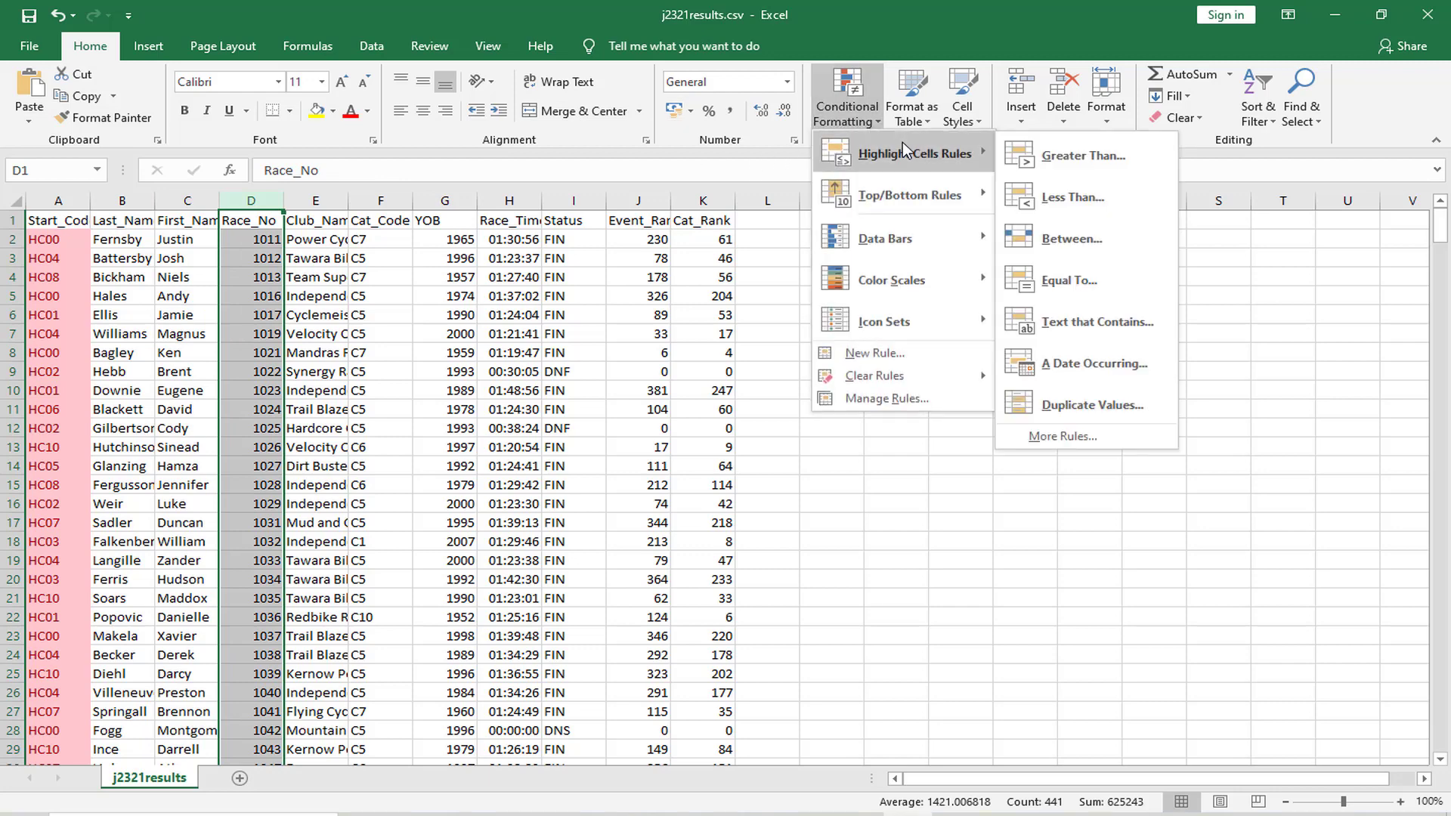
click(1051, 405)
click(572, 385)
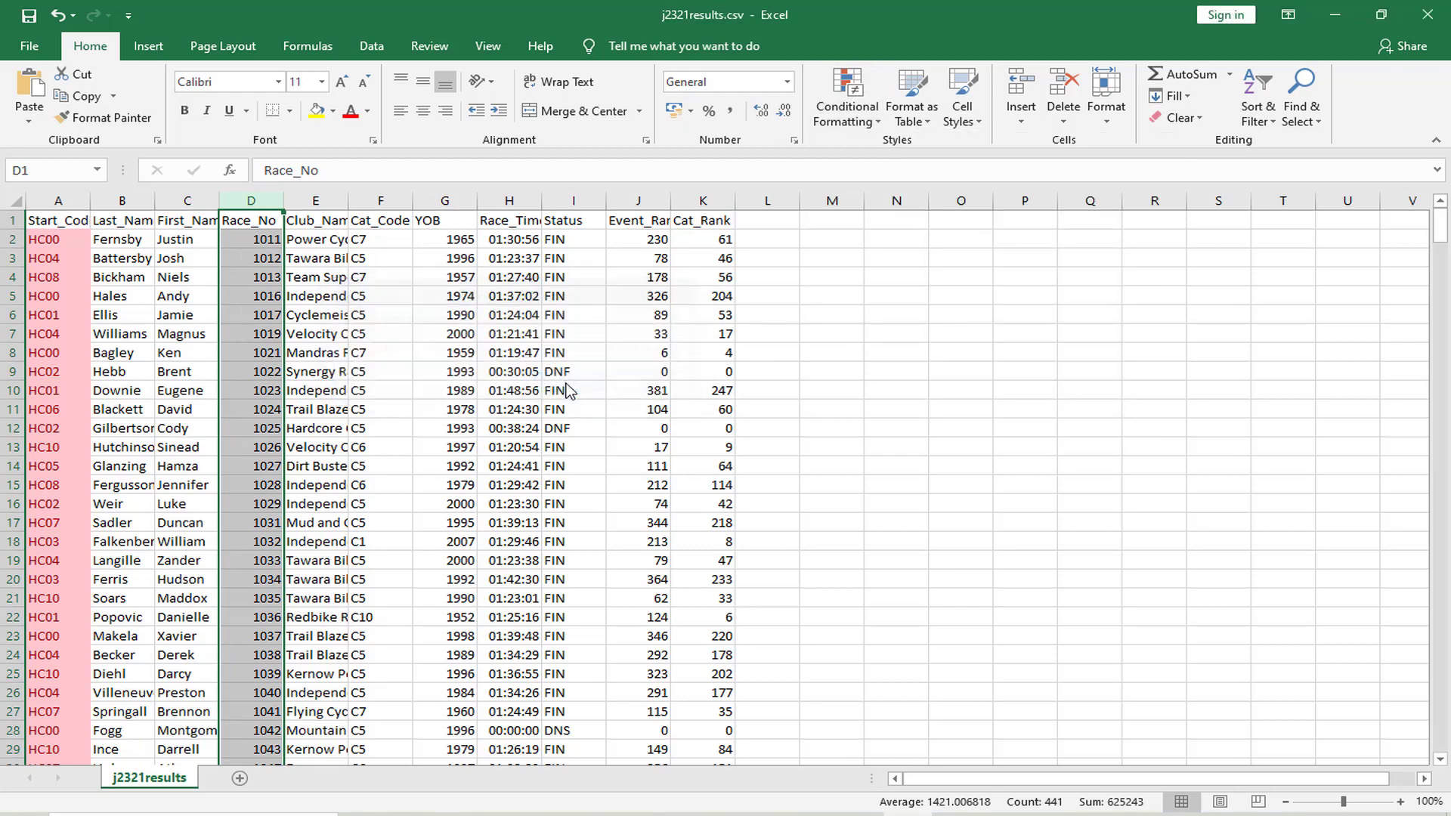
scroll(268, 376, down, 20)
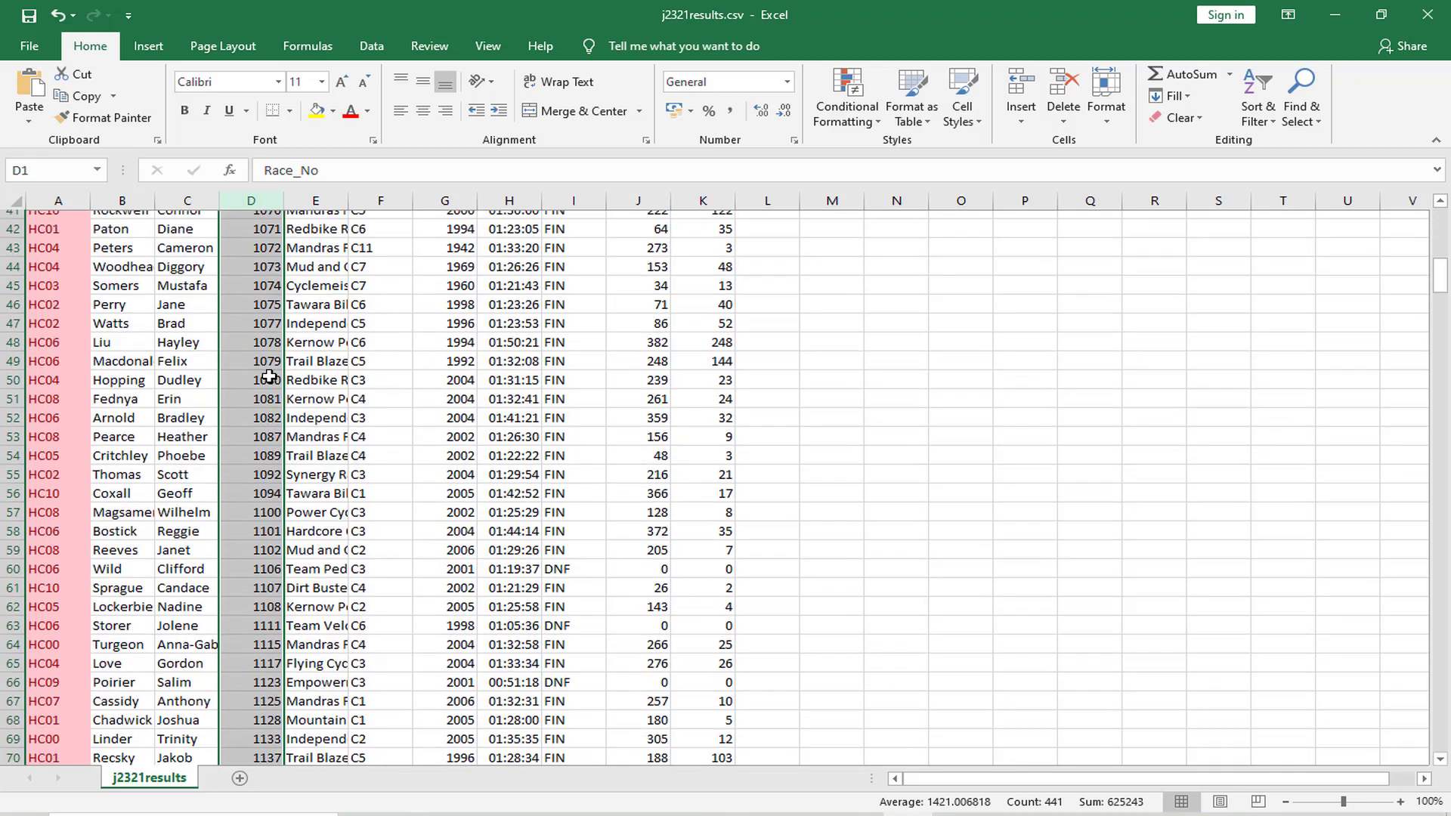
scroll(268, 376, up, 8)
scroll(269, 375, up, 14)
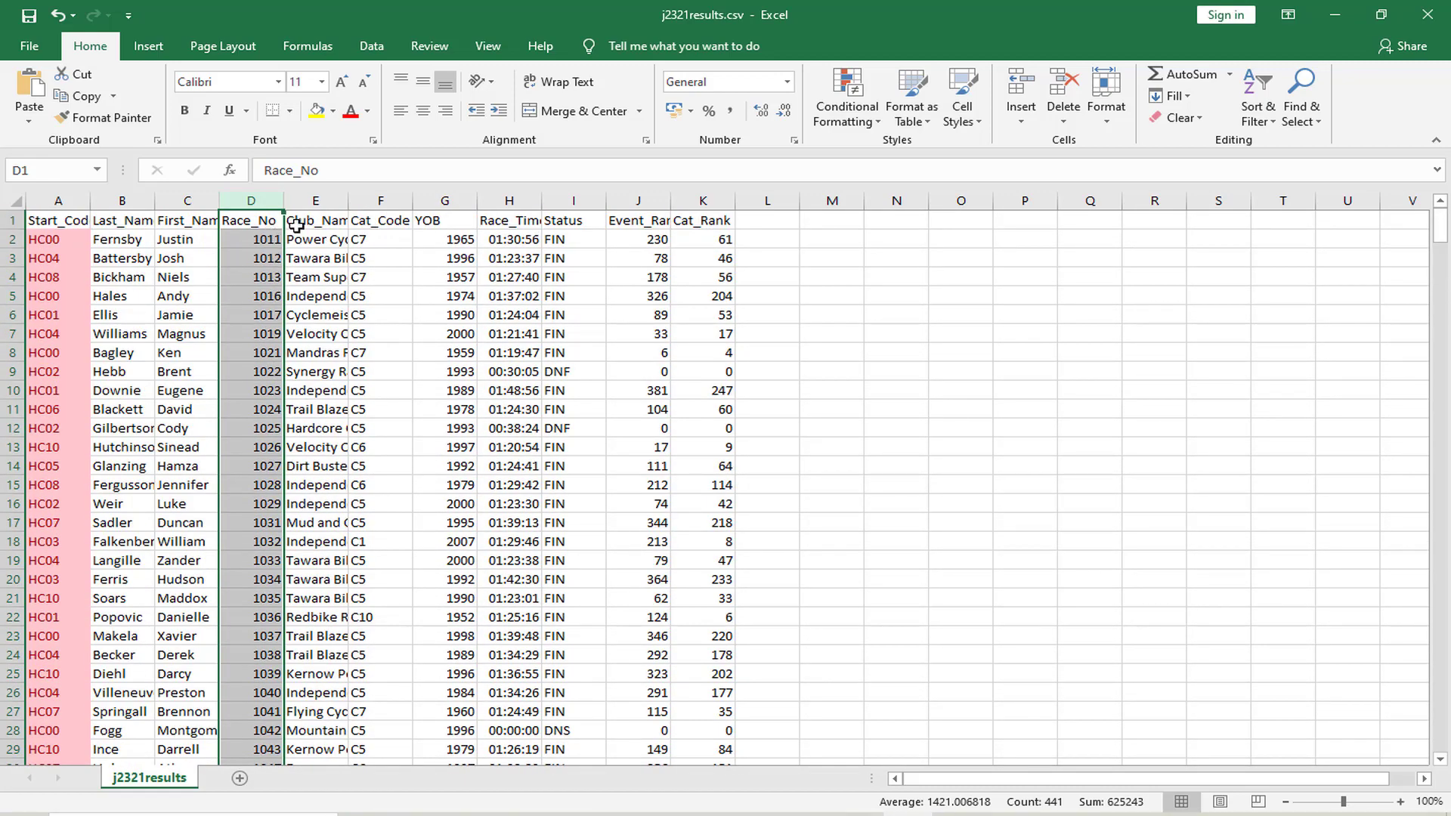
Preview duplicate value highlighting on the YOB column without applying it, and select the Race_No column again
click(325, 205)
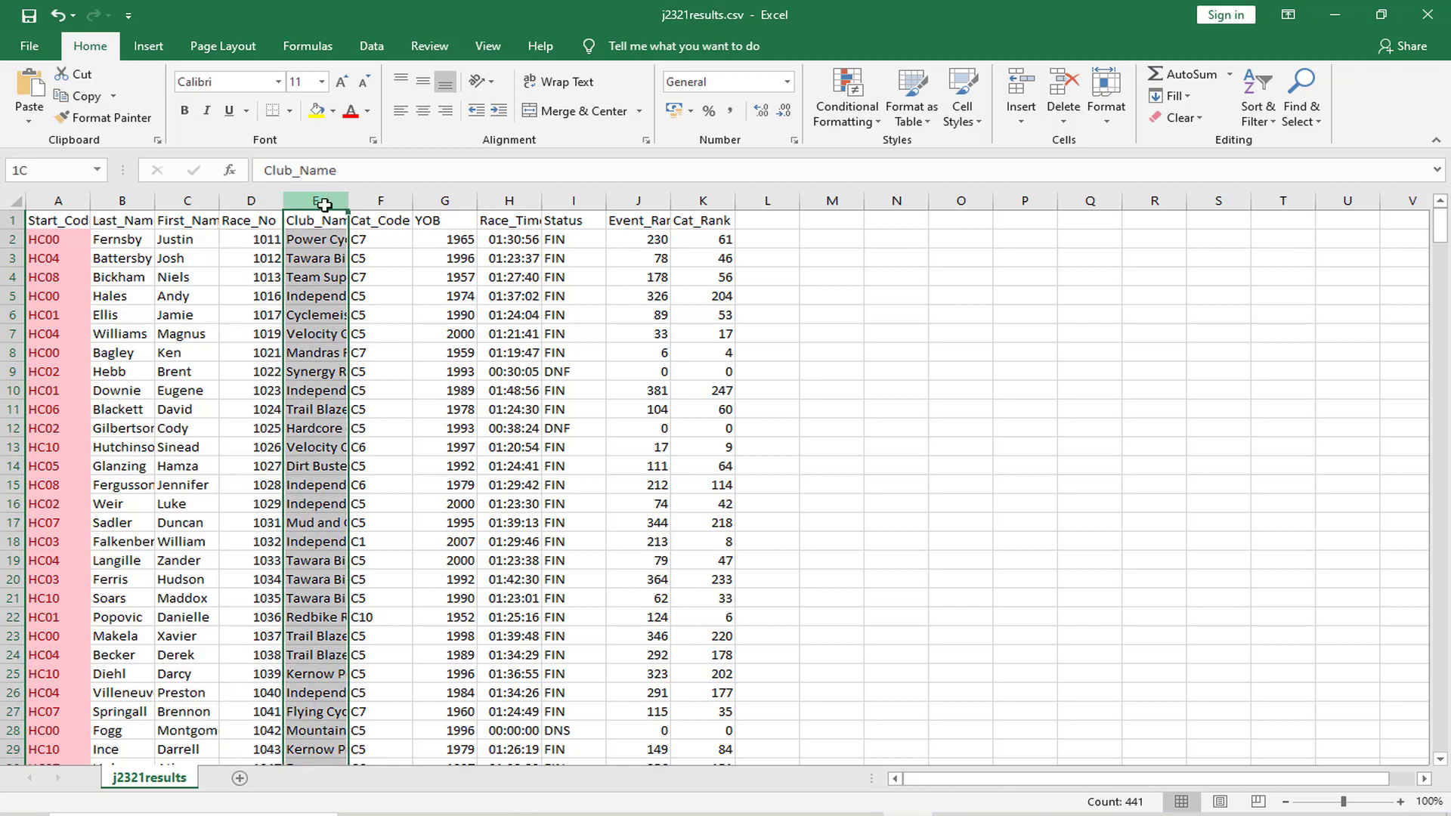
click(381, 204)
click(445, 205)
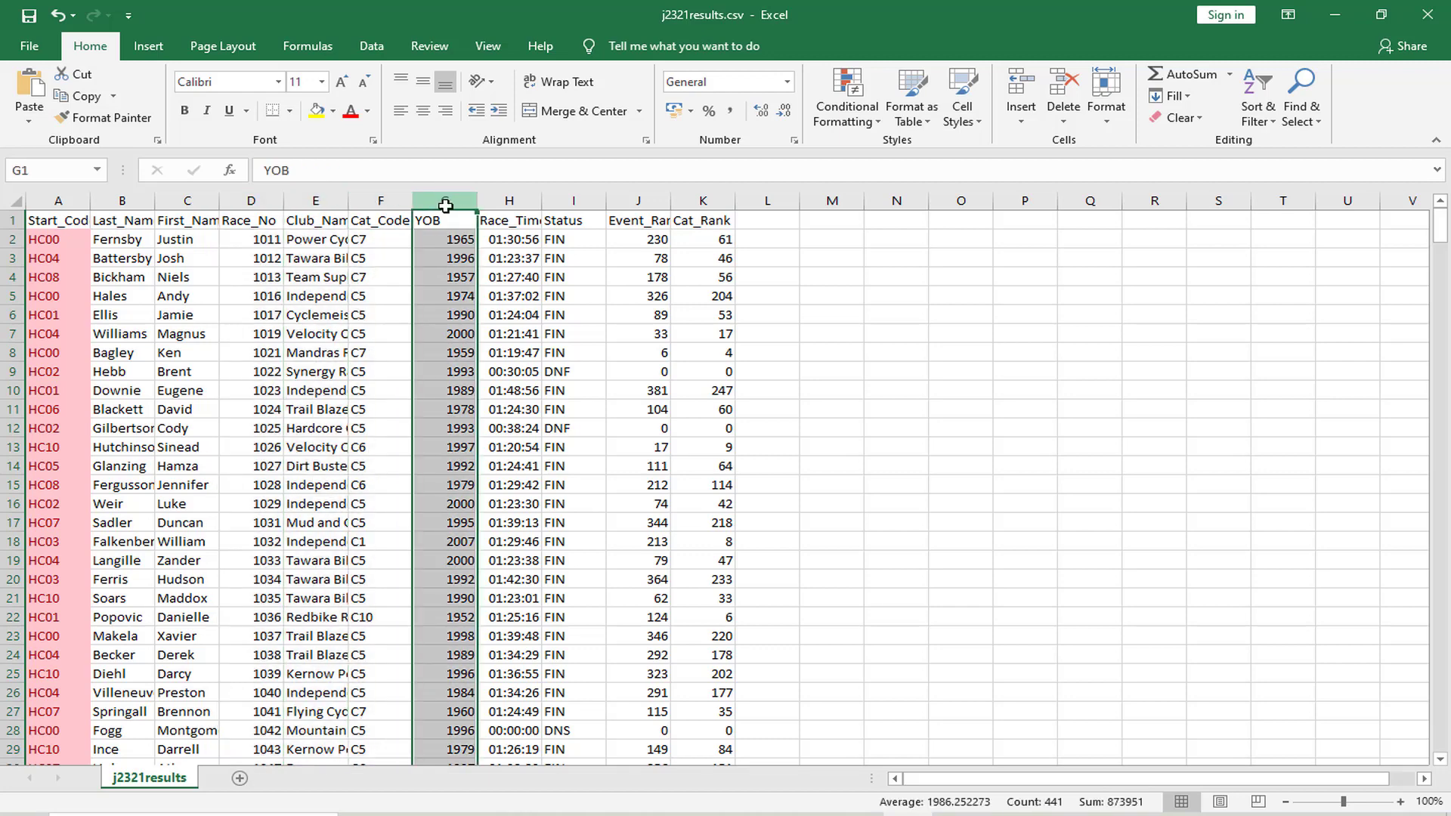
click(846, 100)
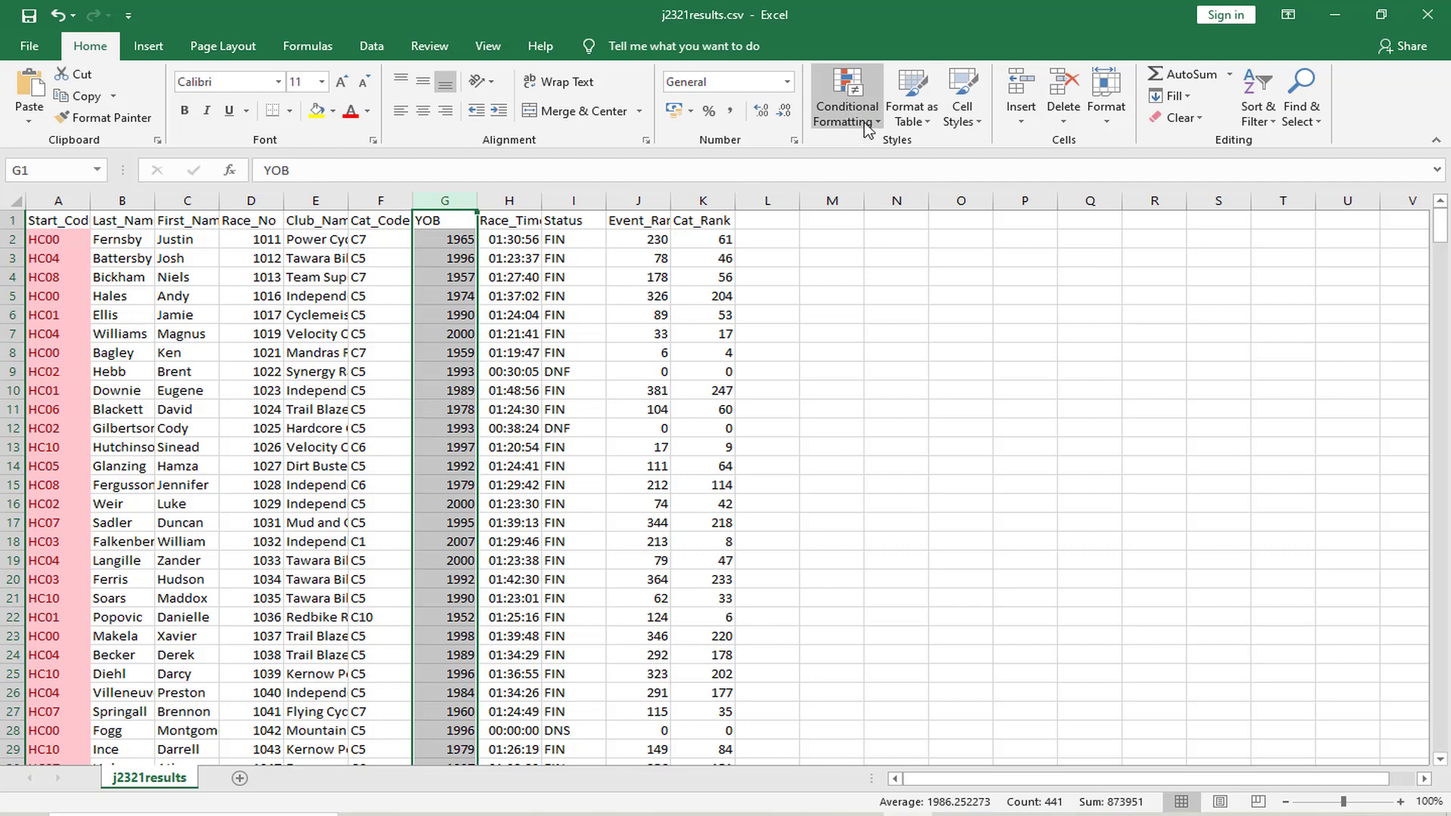
mouse_move(950, 170)
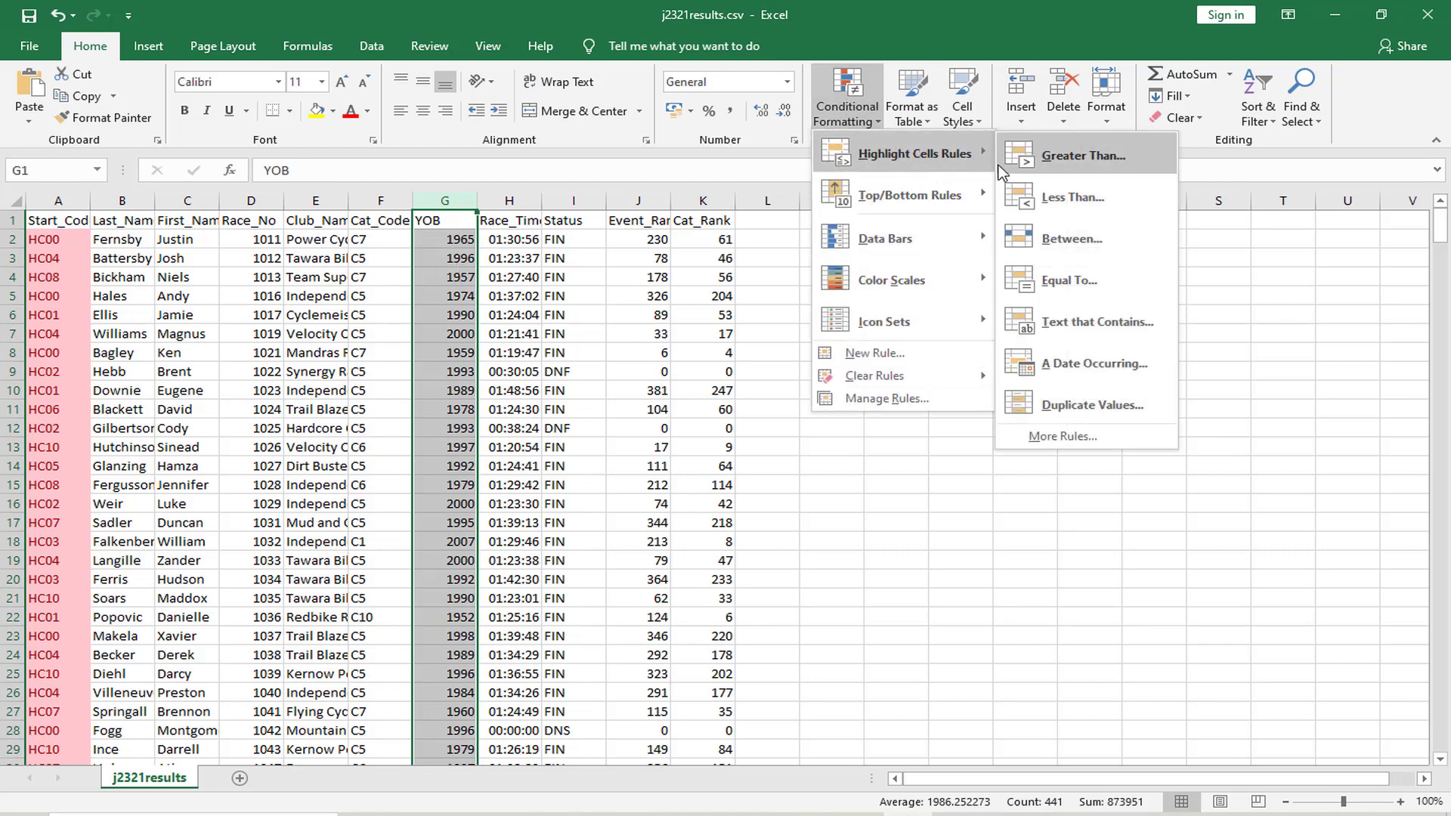
click(1047, 406)
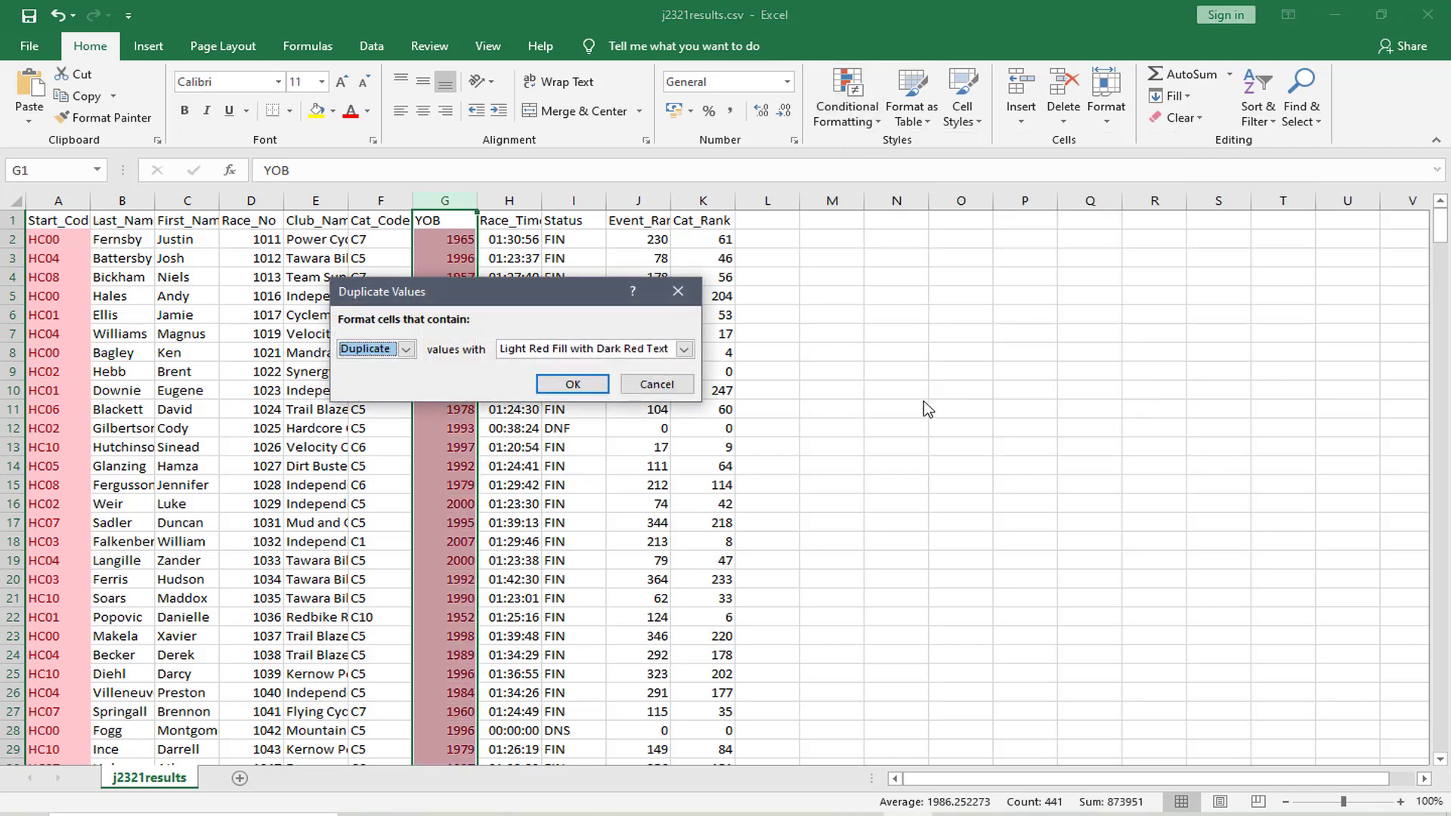
click(656, 384)
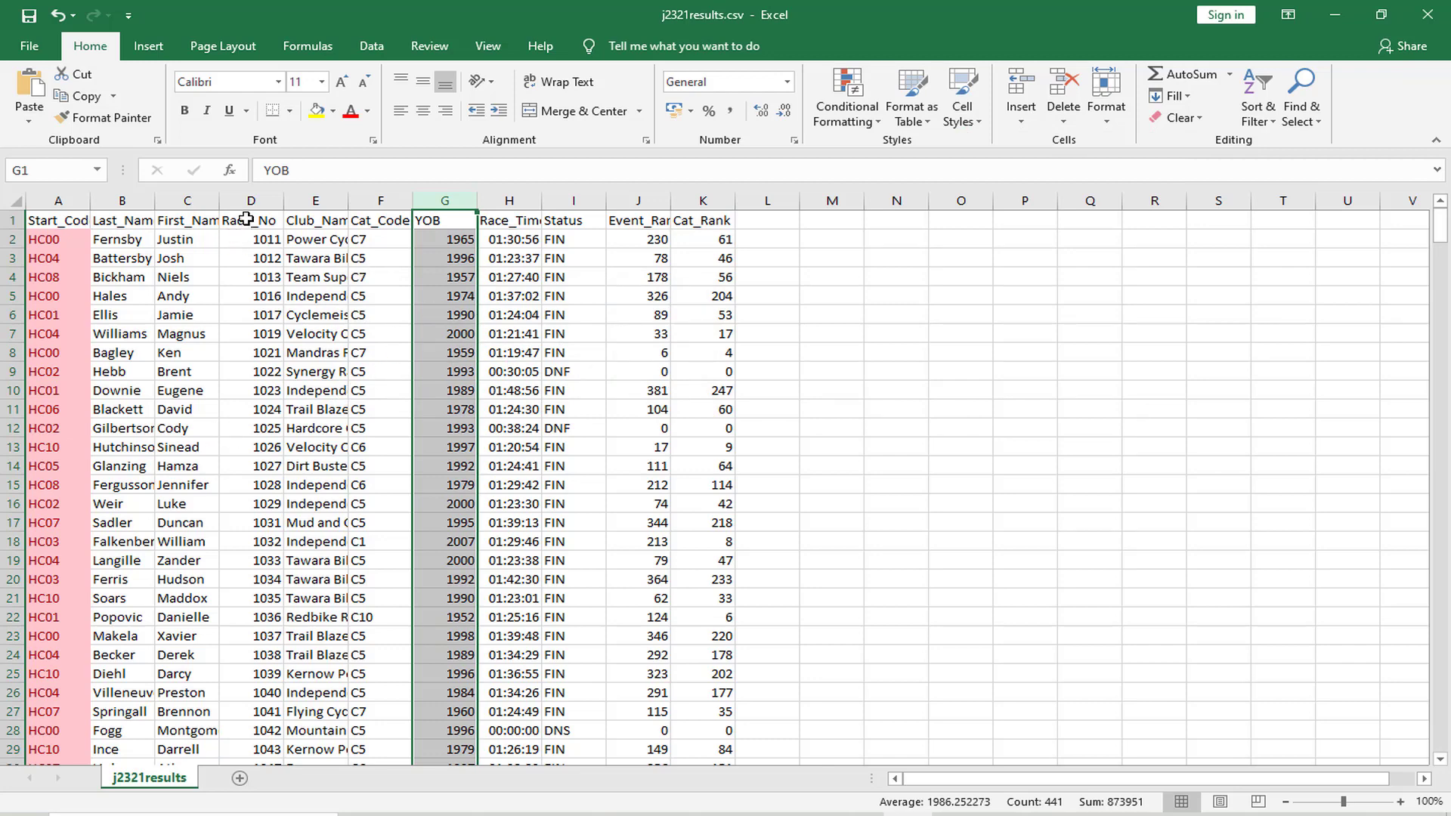
click(254, 197)
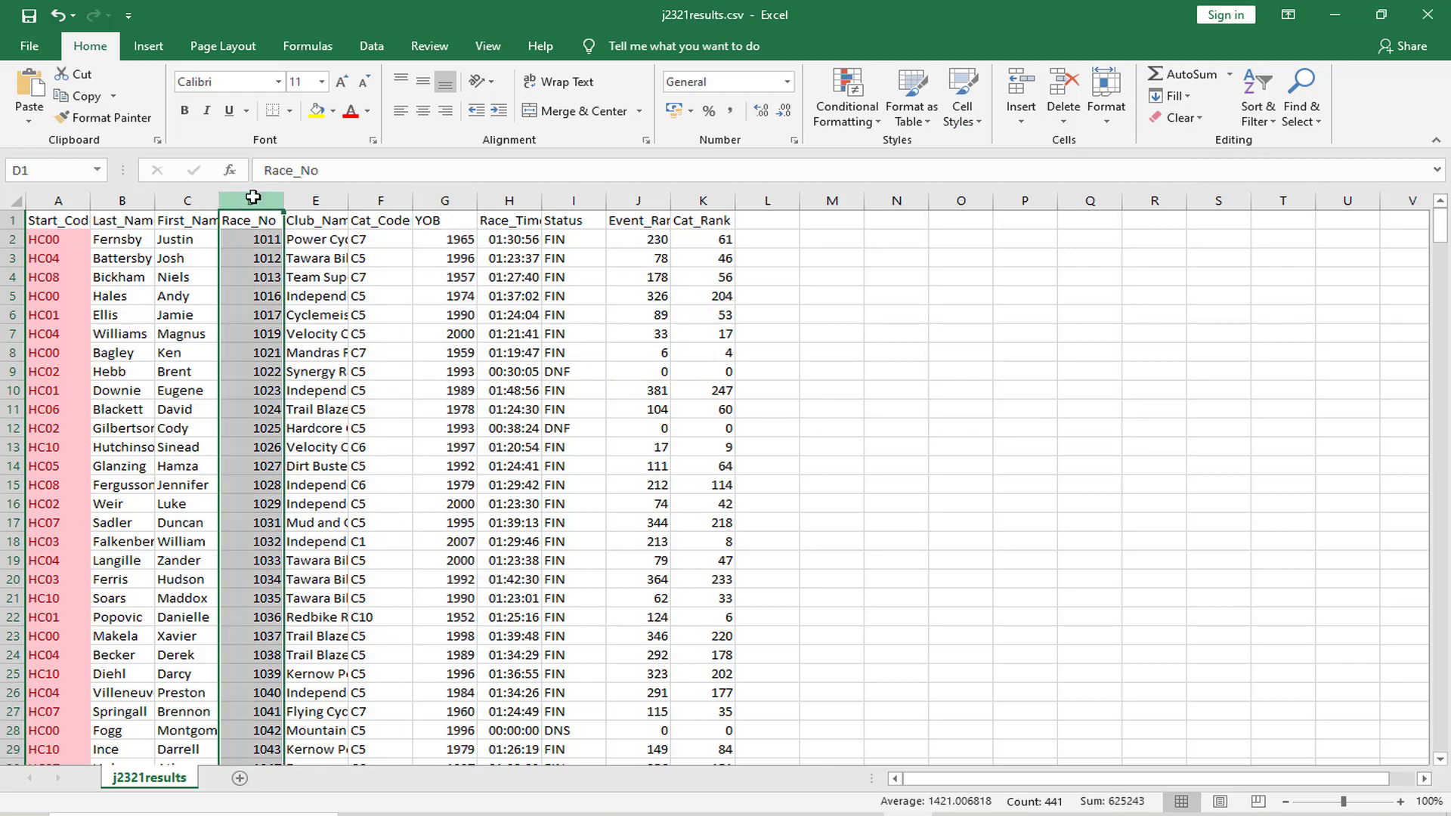
Close j2321results.csv in Excel and highlight "Close this file" in question 15 of the exam paper
click(1427, 15)
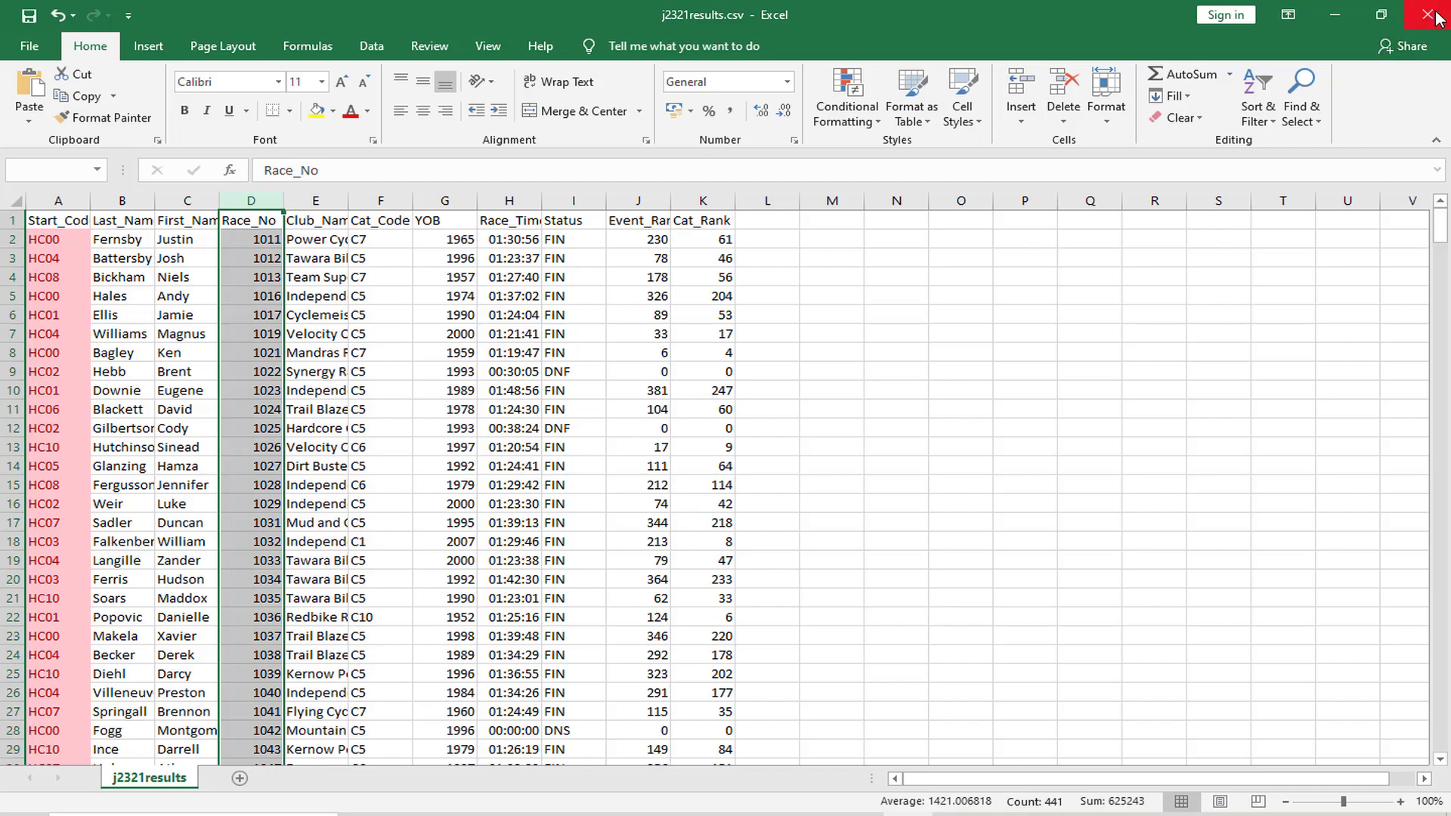
click(724, 436)
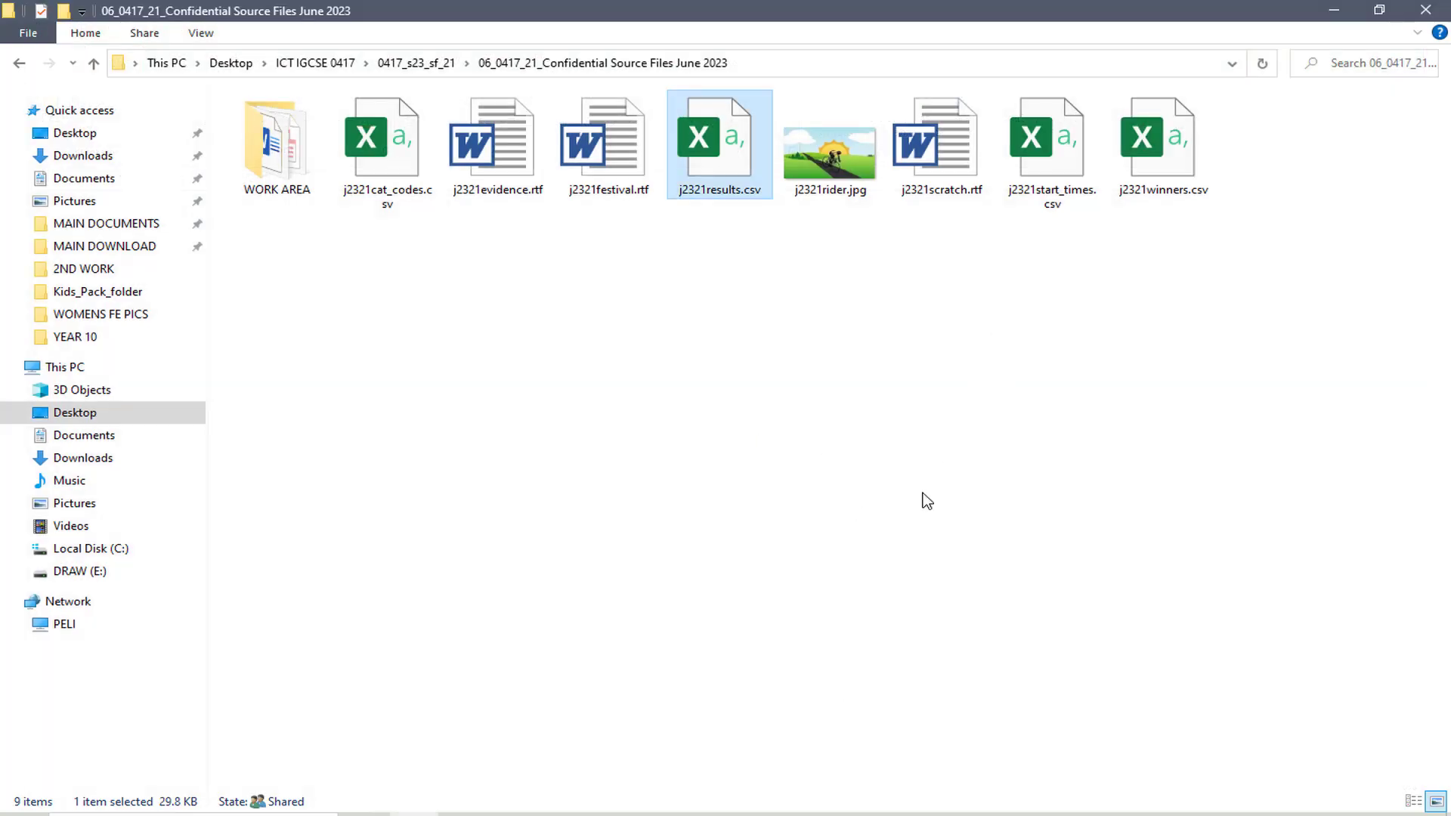
click(562, 814)
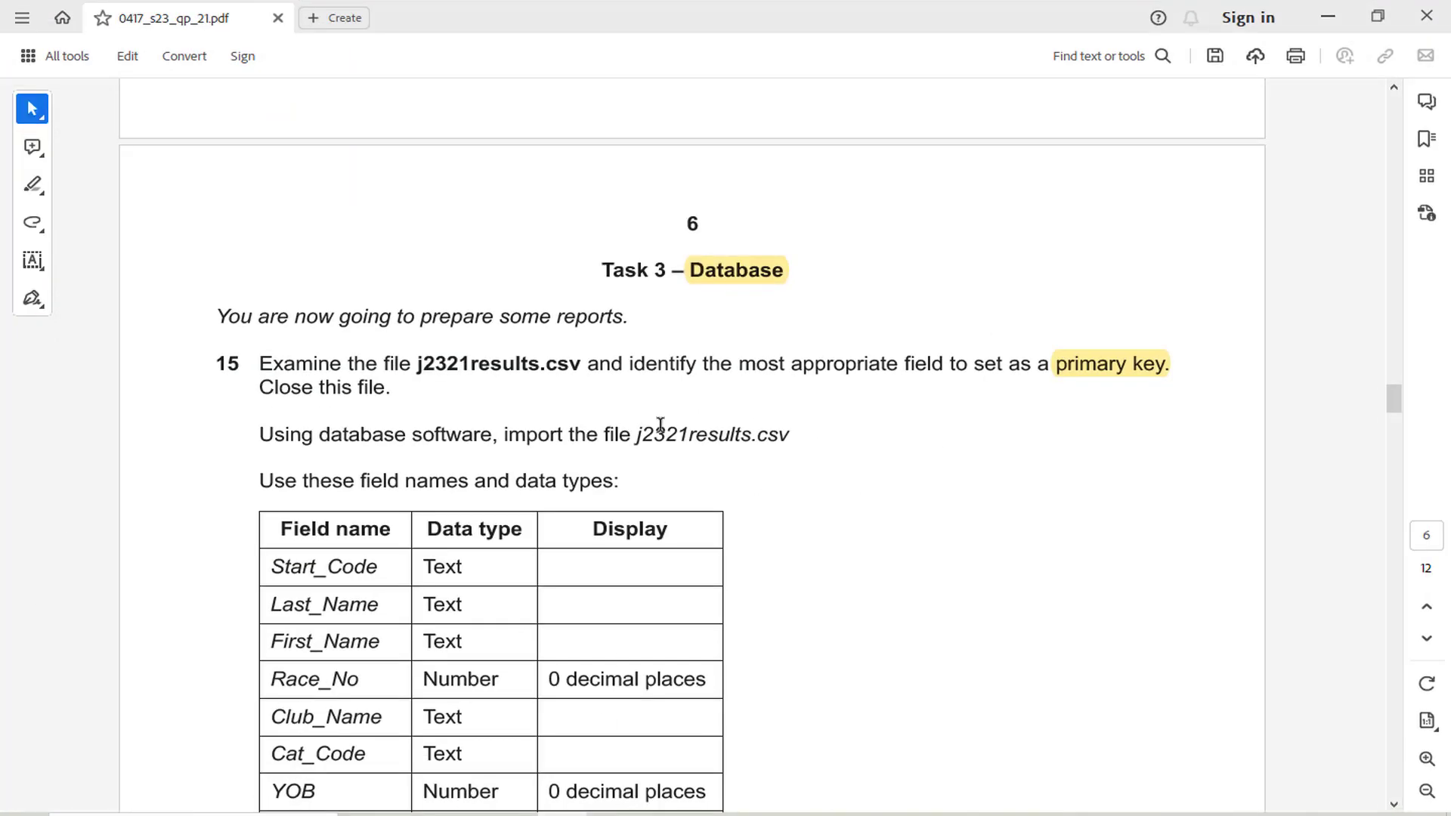
drag(259, 389, 384, 388)
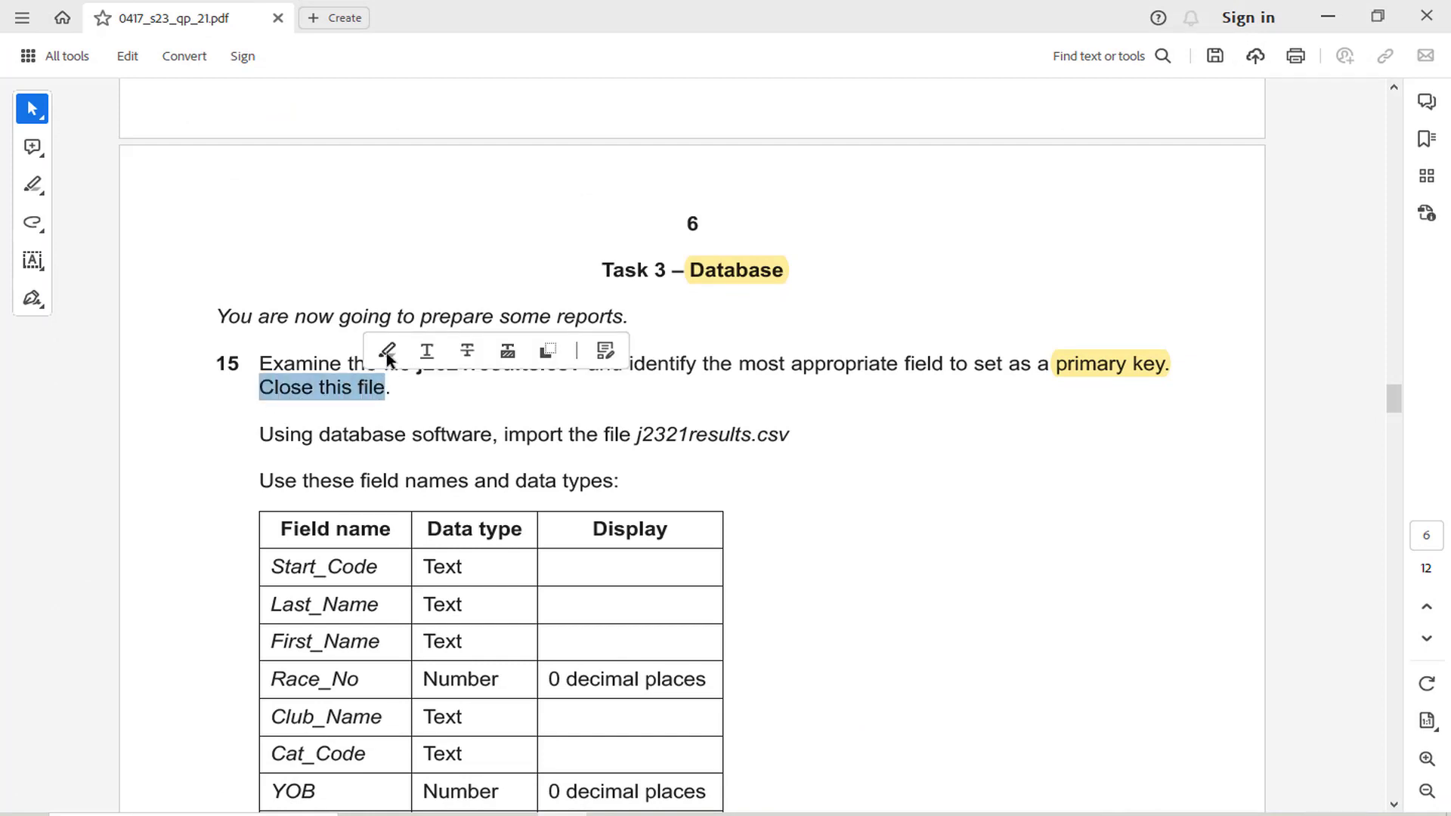
click(388, 349)
click(473, 439)
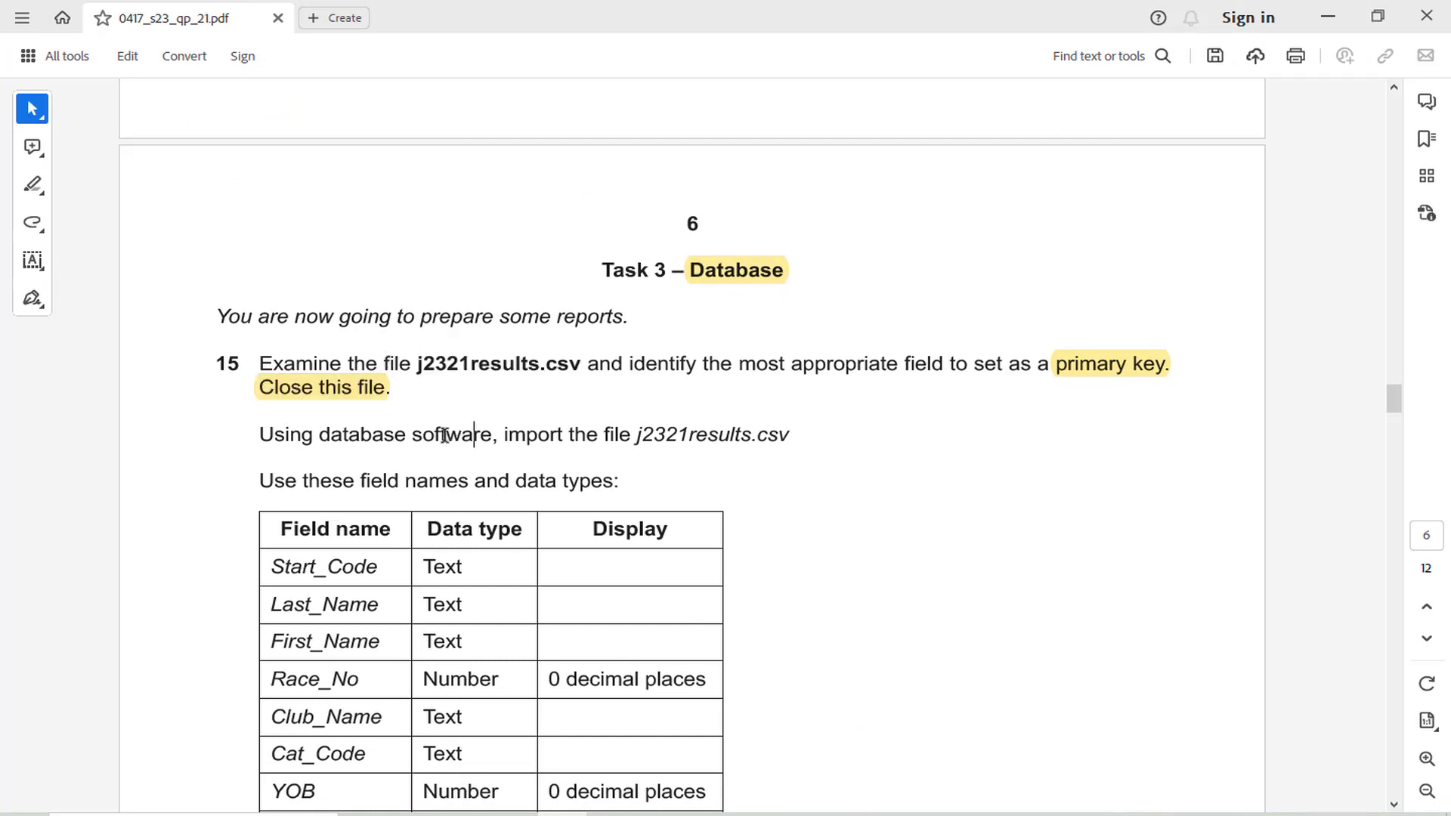
Check the database import instruction for j2321results.csv in question 15 of the exam paper
click(660, 814)
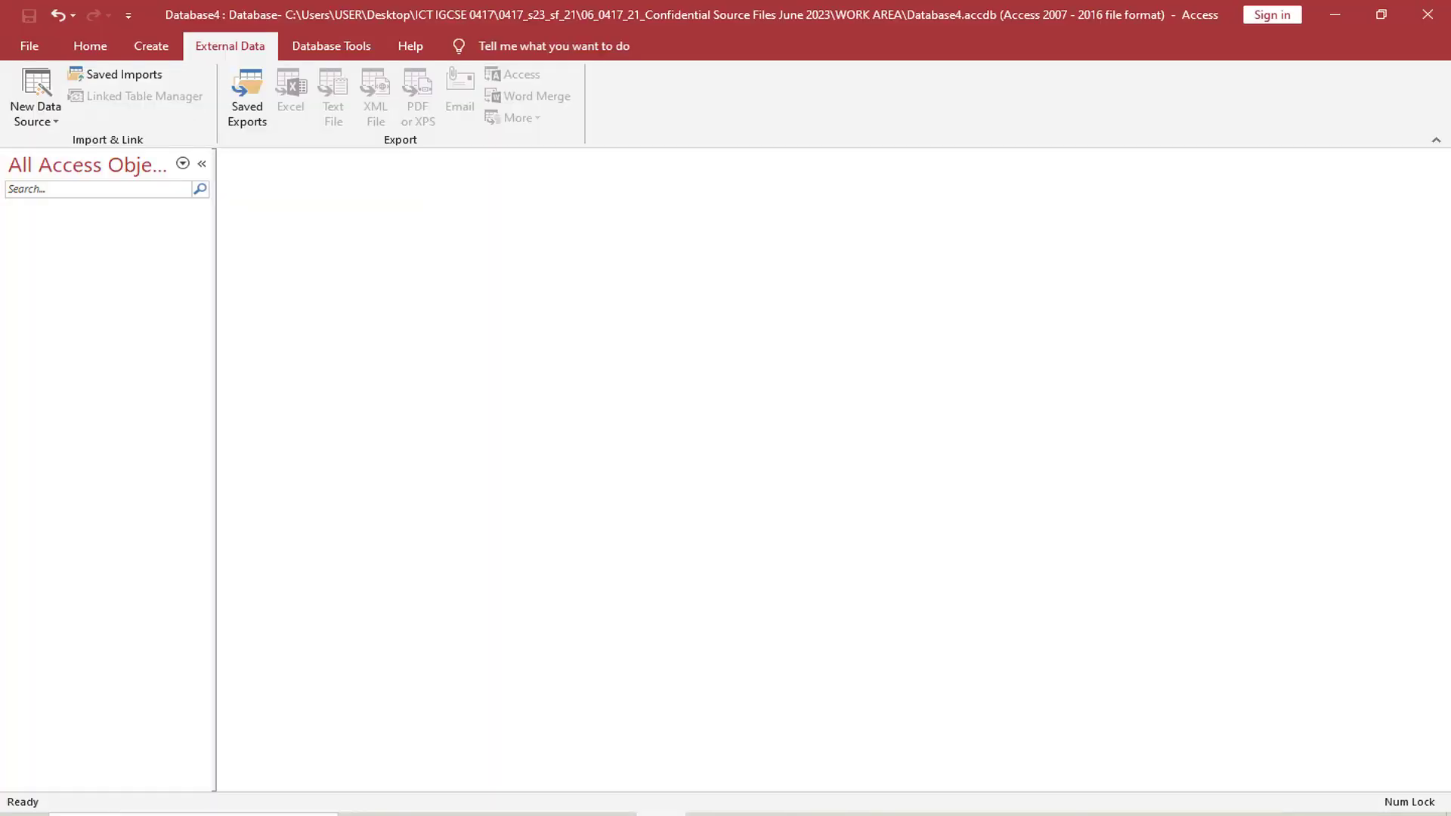
click(660, 814)
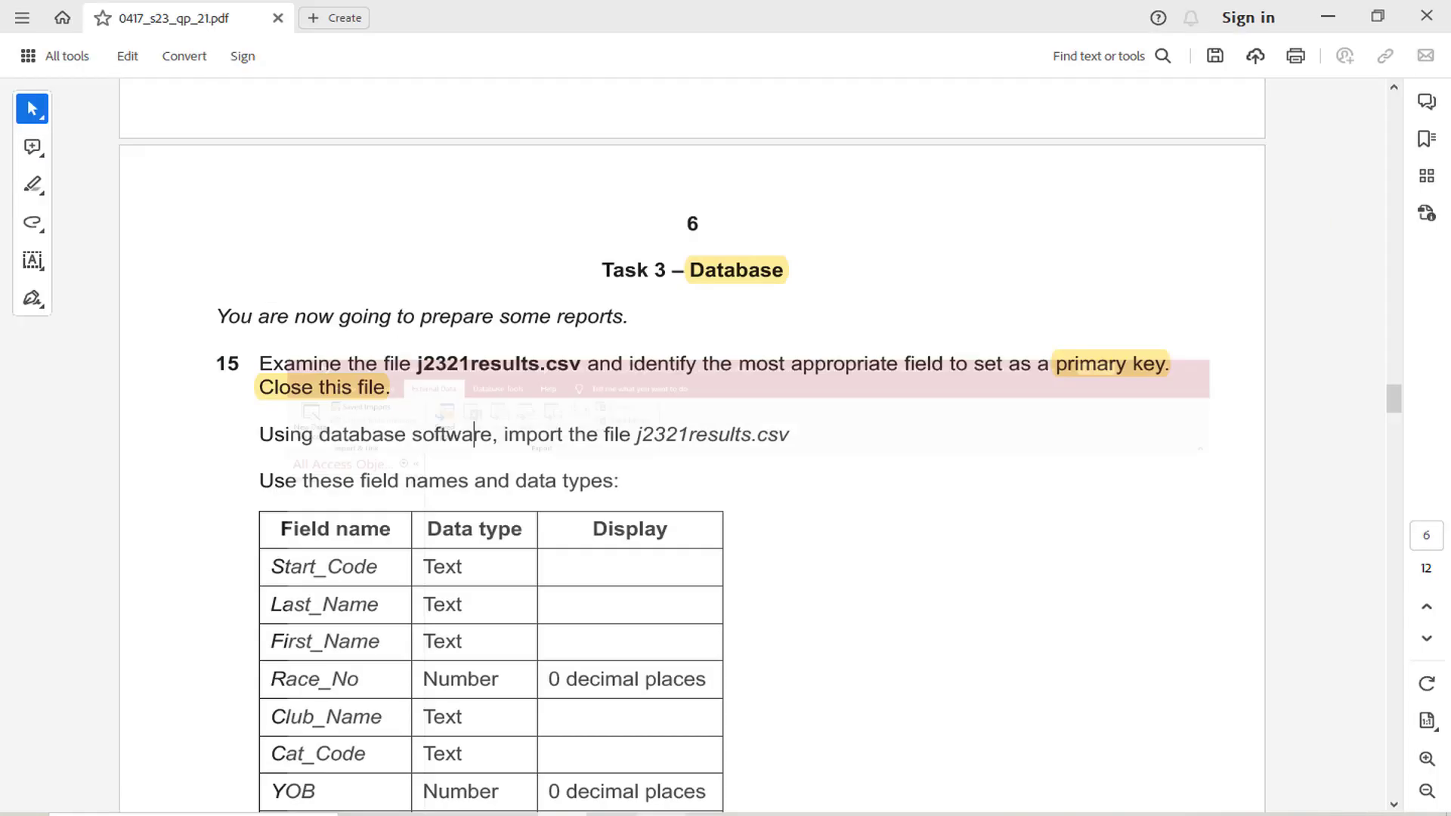
double_click(511, 440)
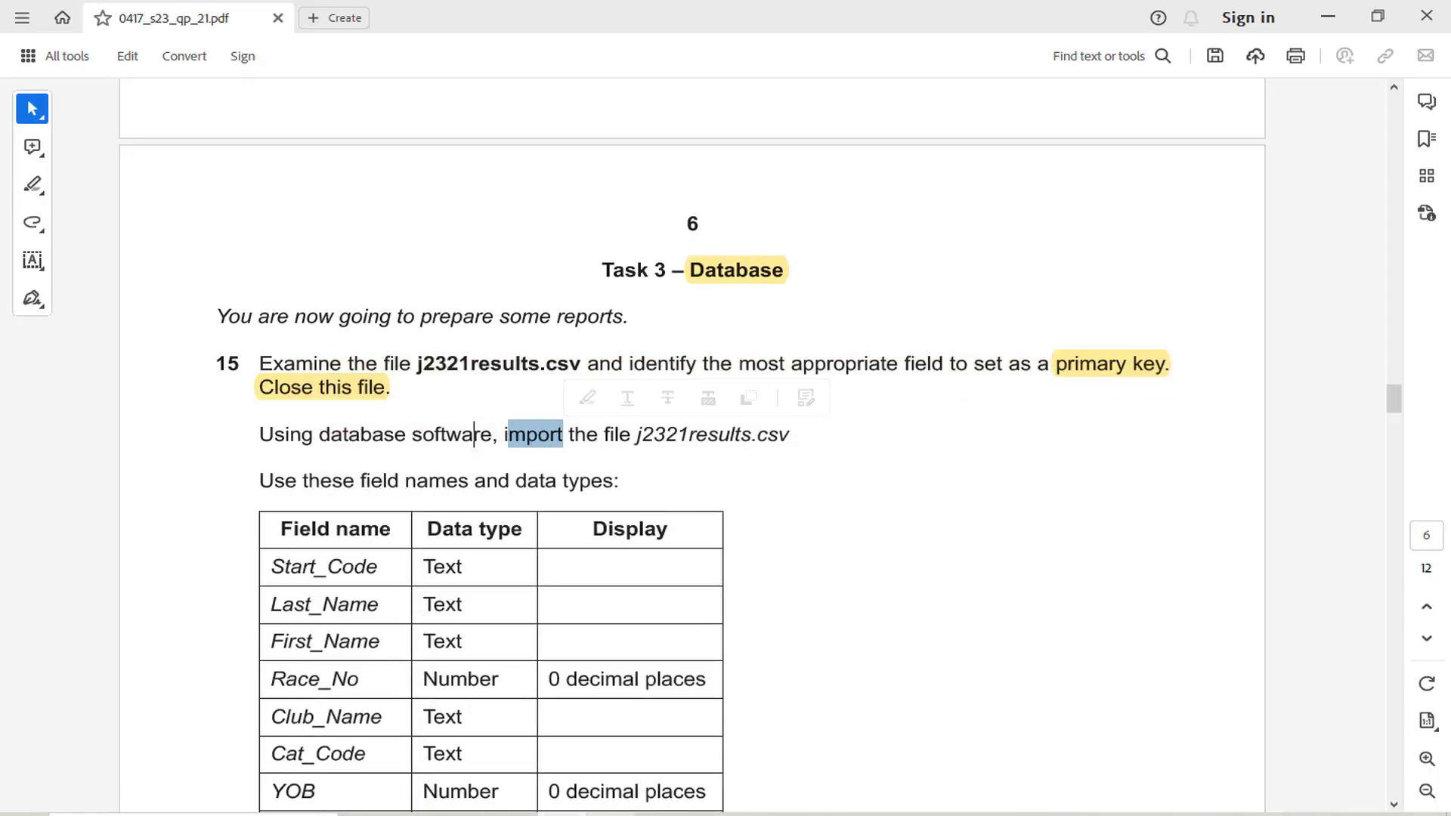
Switch to Access and start a text file import of j2321results.csv into a new table in the current database
click(641, 809)
click(37, 113)
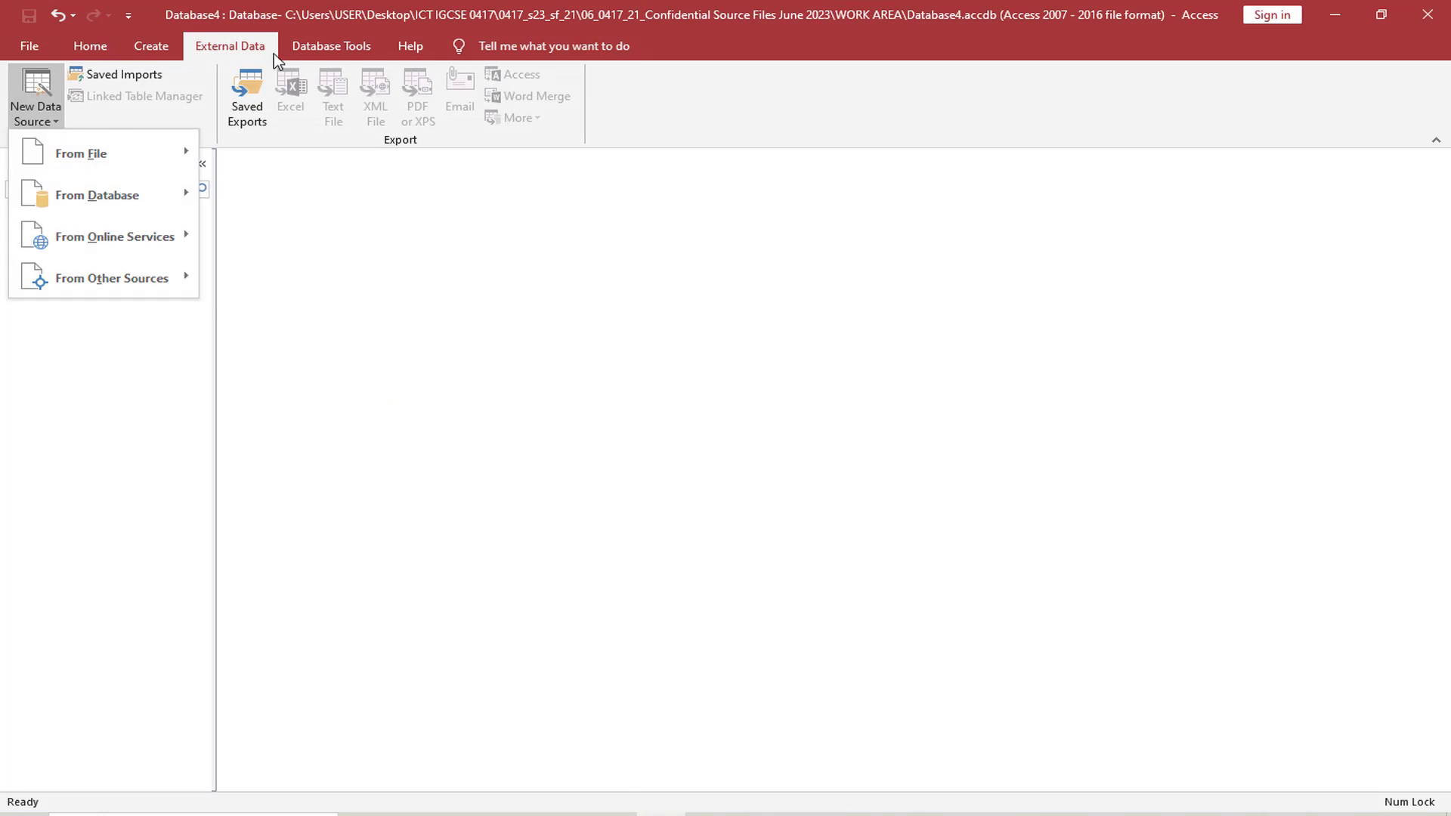
mouse_move(149, 154)
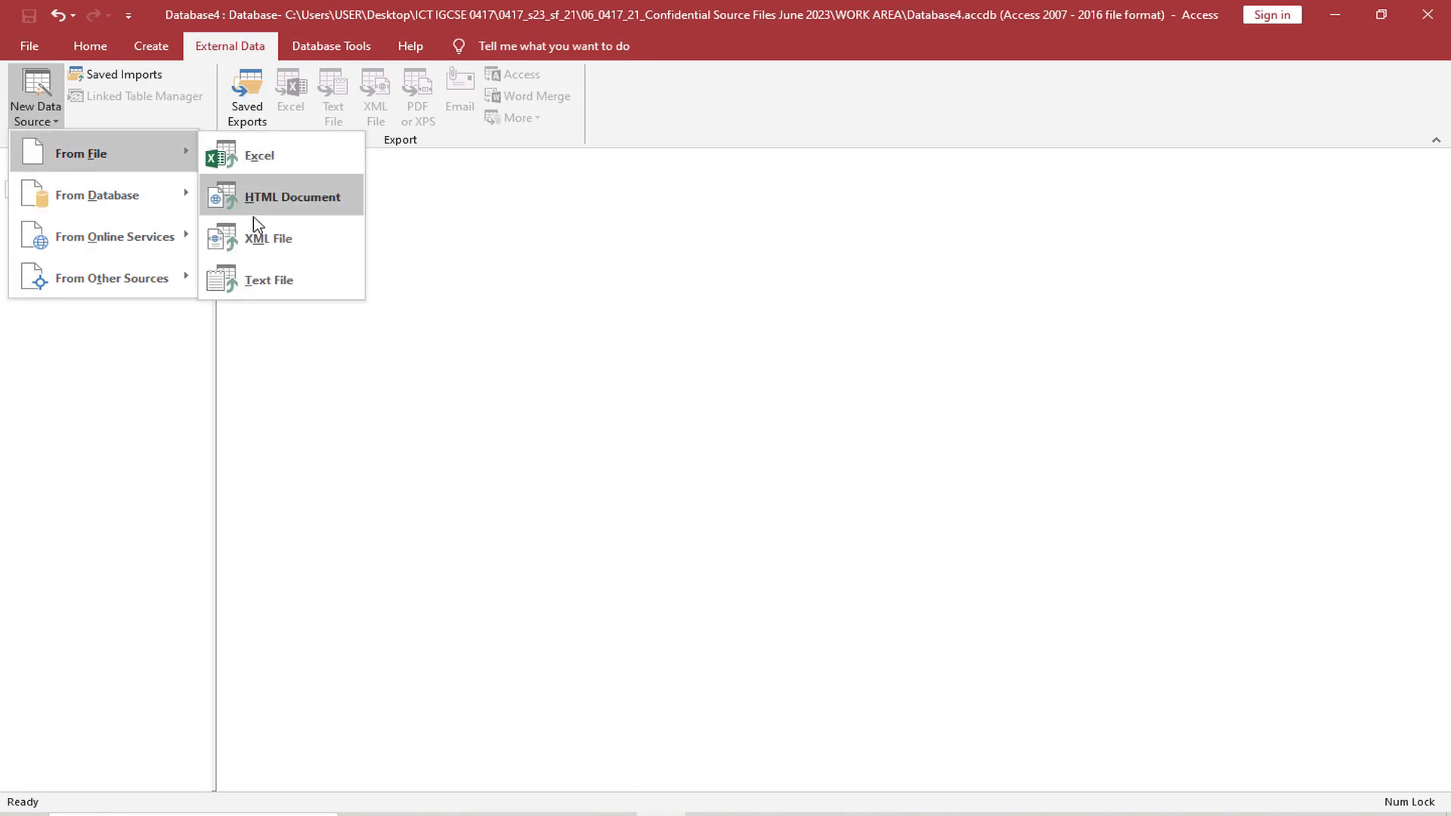
click(271, 284)
click(1037, 292)
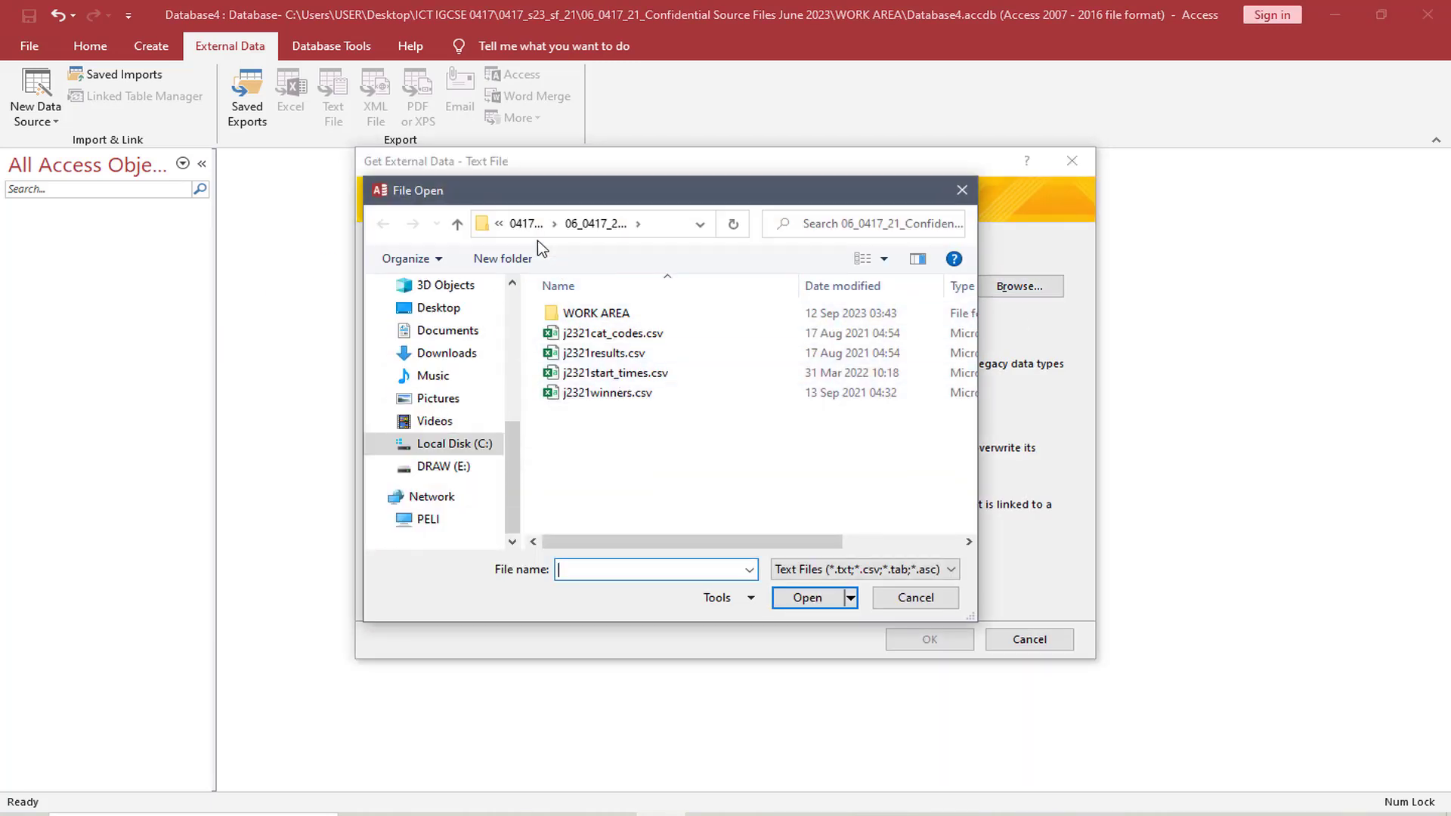
click(597, 355)
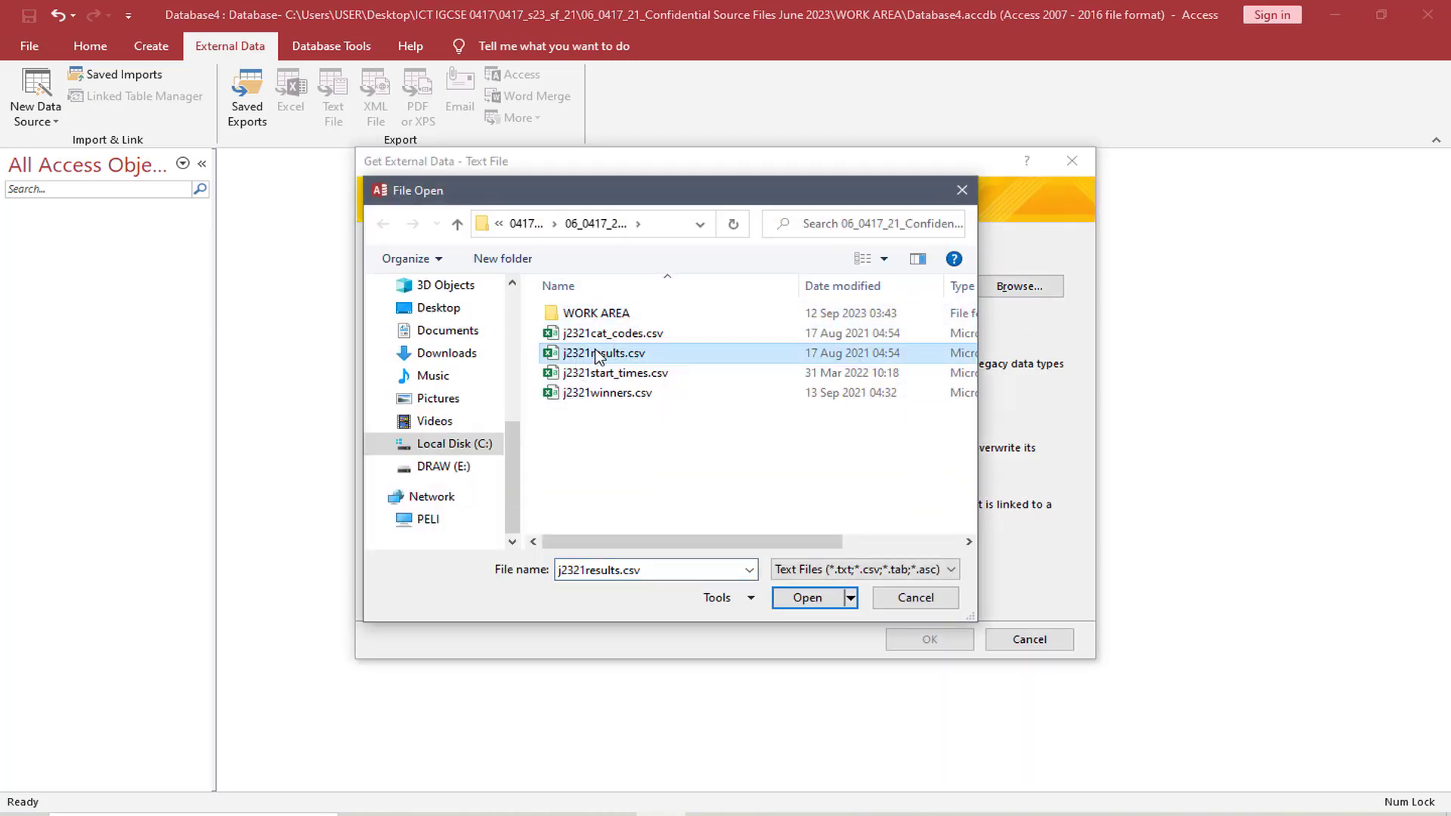
click(808, 601)
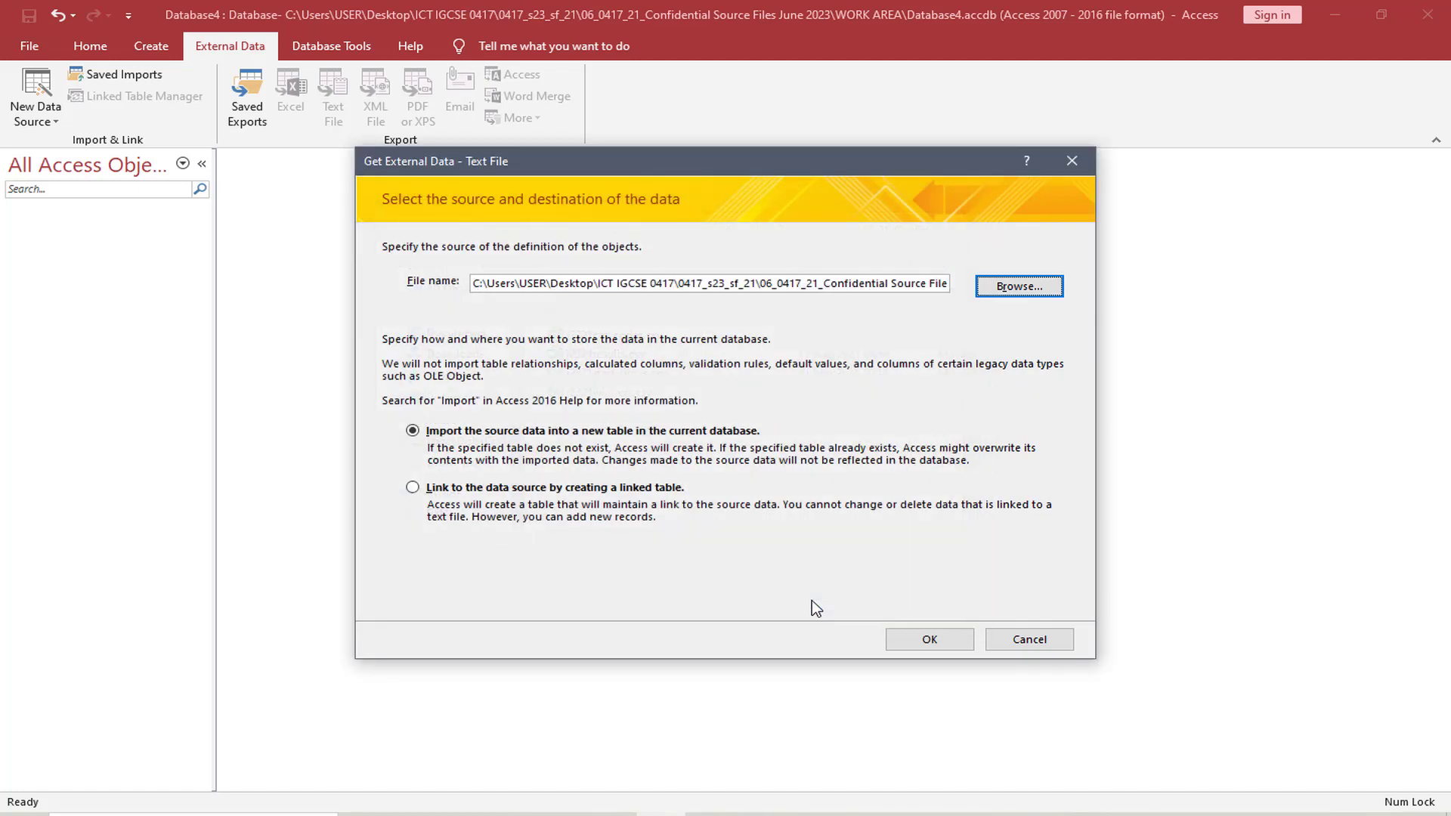
click(931, 640)
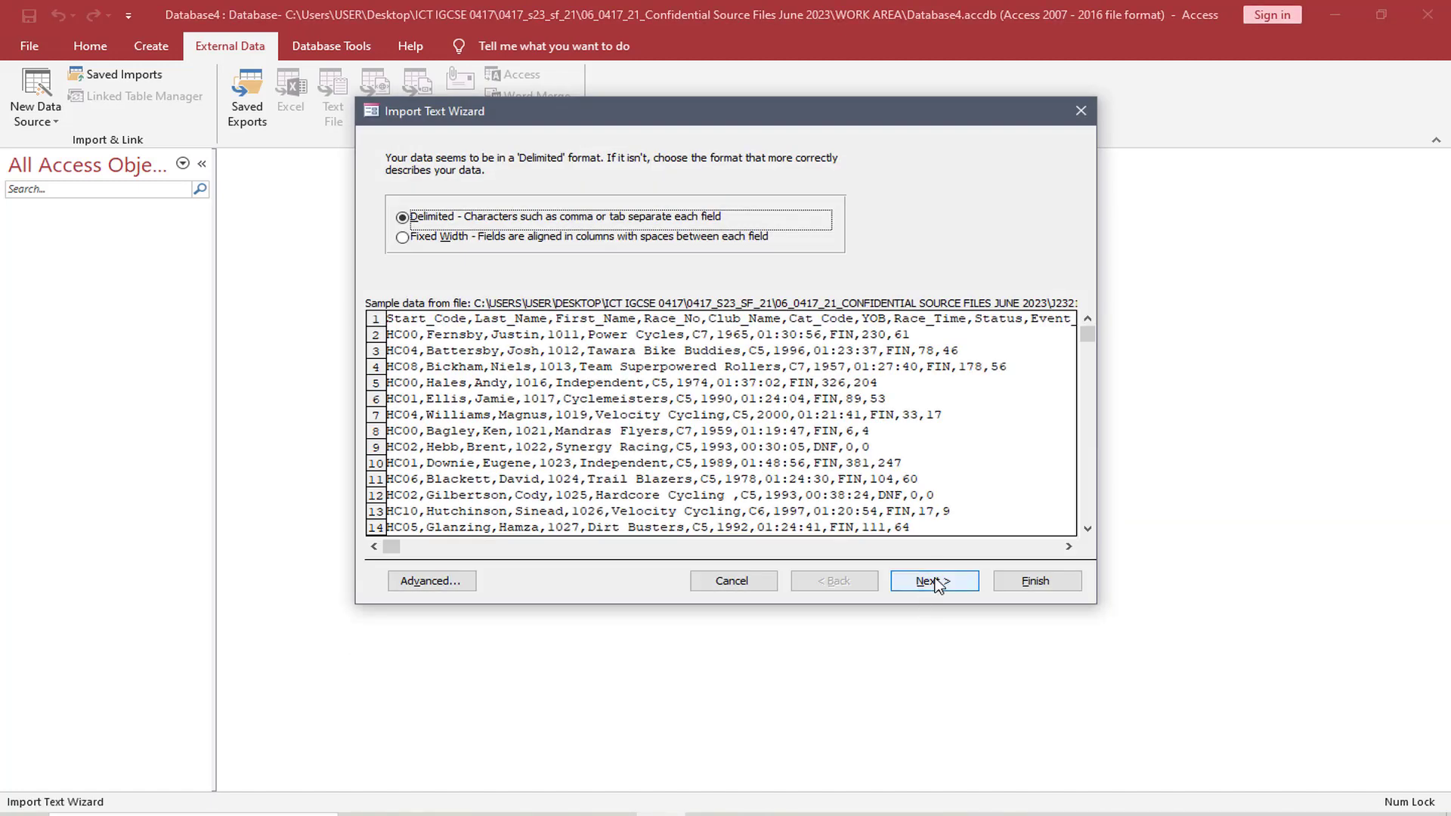
Keep the data delimited, treat the first row as field names, and review the field data types in the import specification
click(934, 582)
click(435, 260)
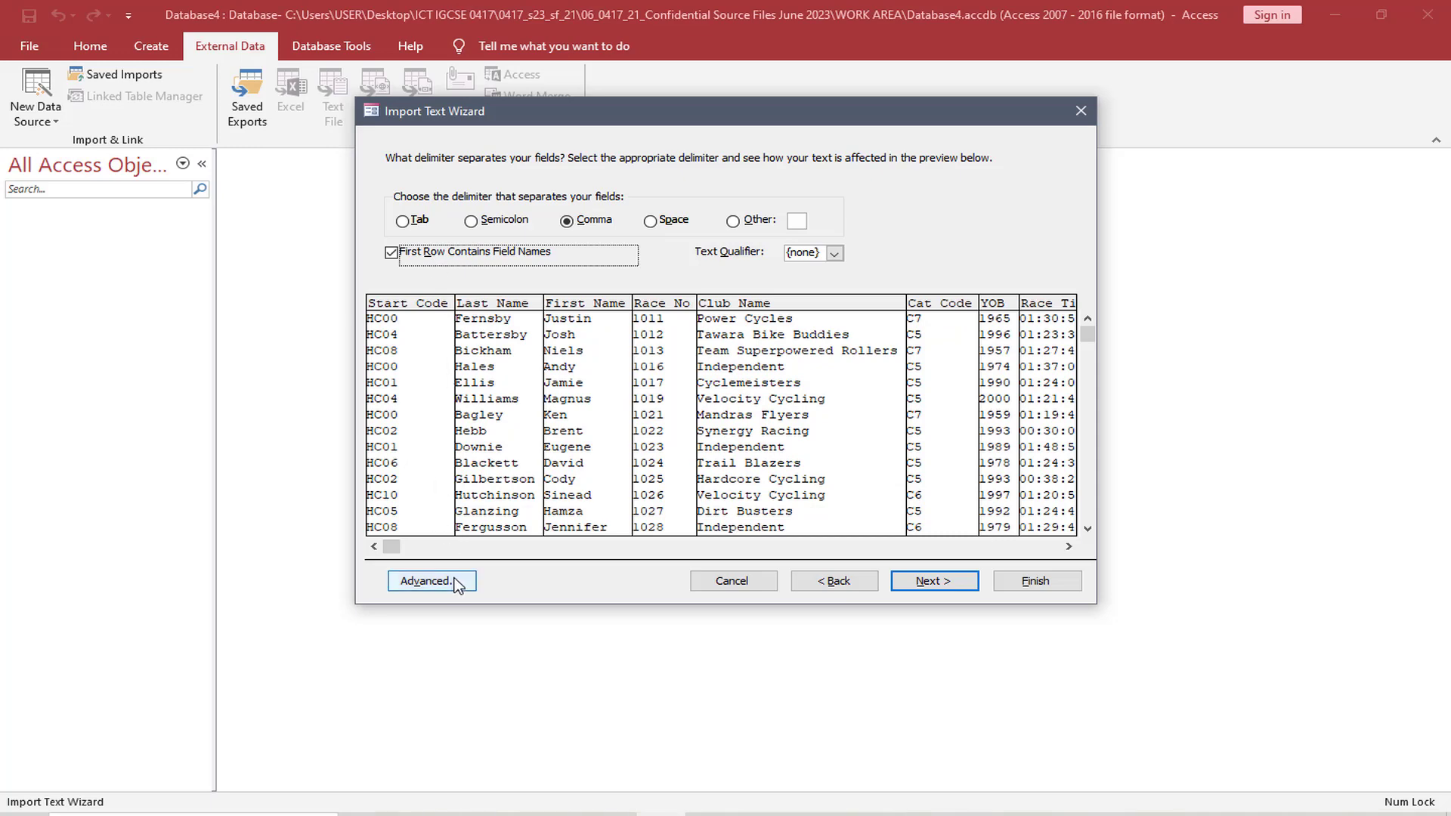
click(428, 581)
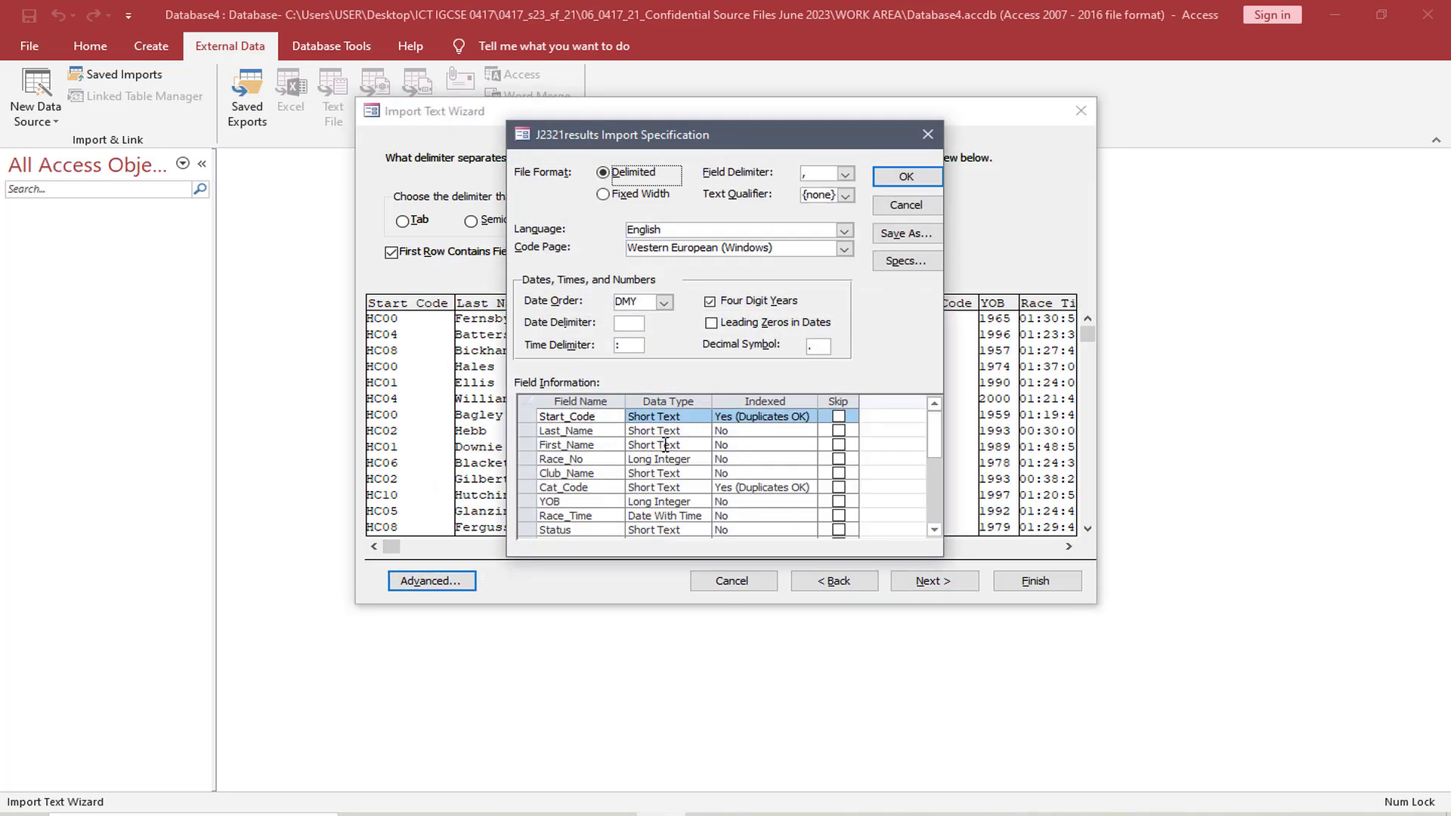
click(935, 530)
click(935, 530)
click(935, 530)
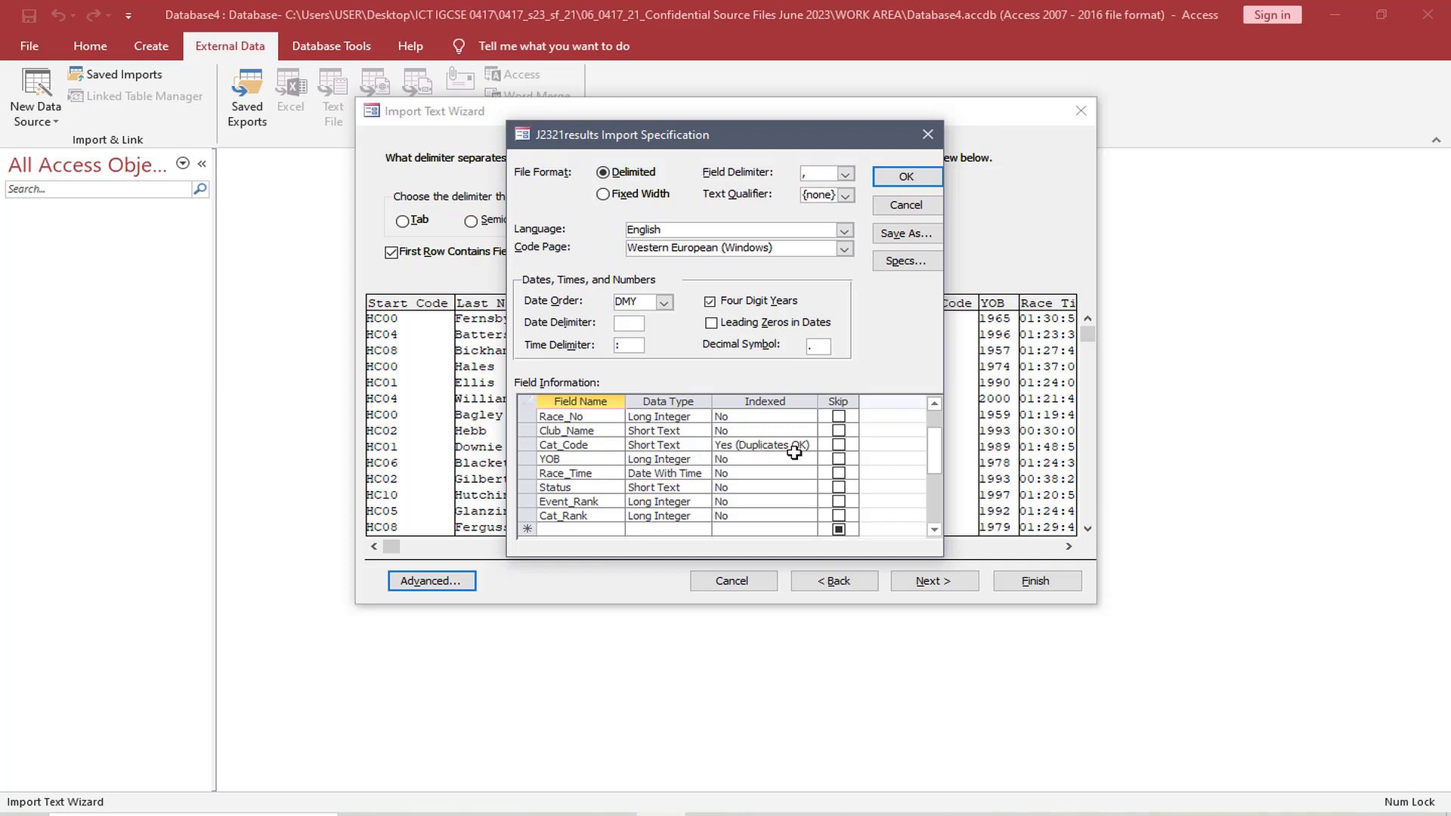
click(937, 405)
click(937, 405)
click(937, 405)
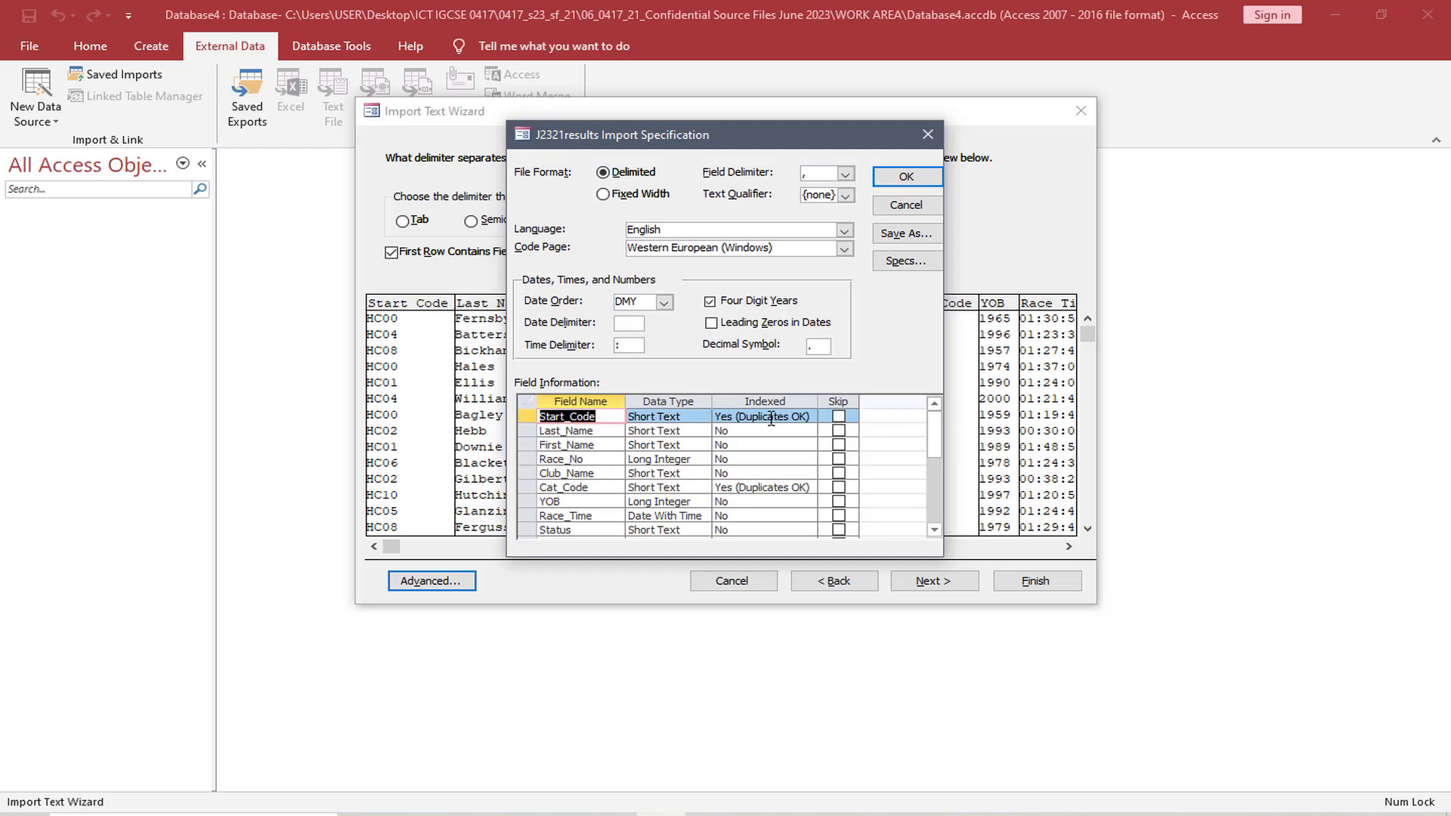
click(903, 179)
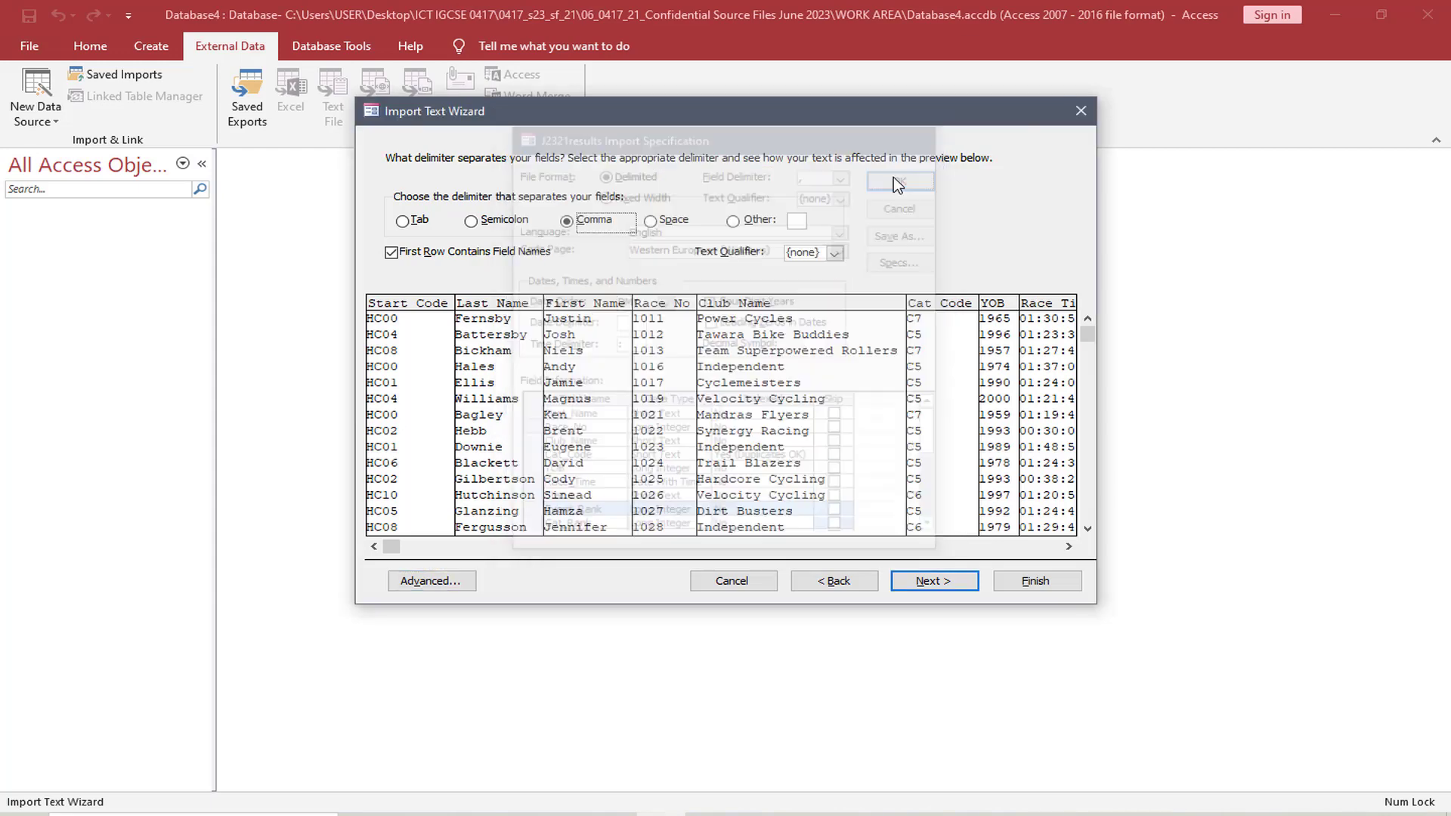
Choose Race_No as the primary key for the imported table
click(941, 587)
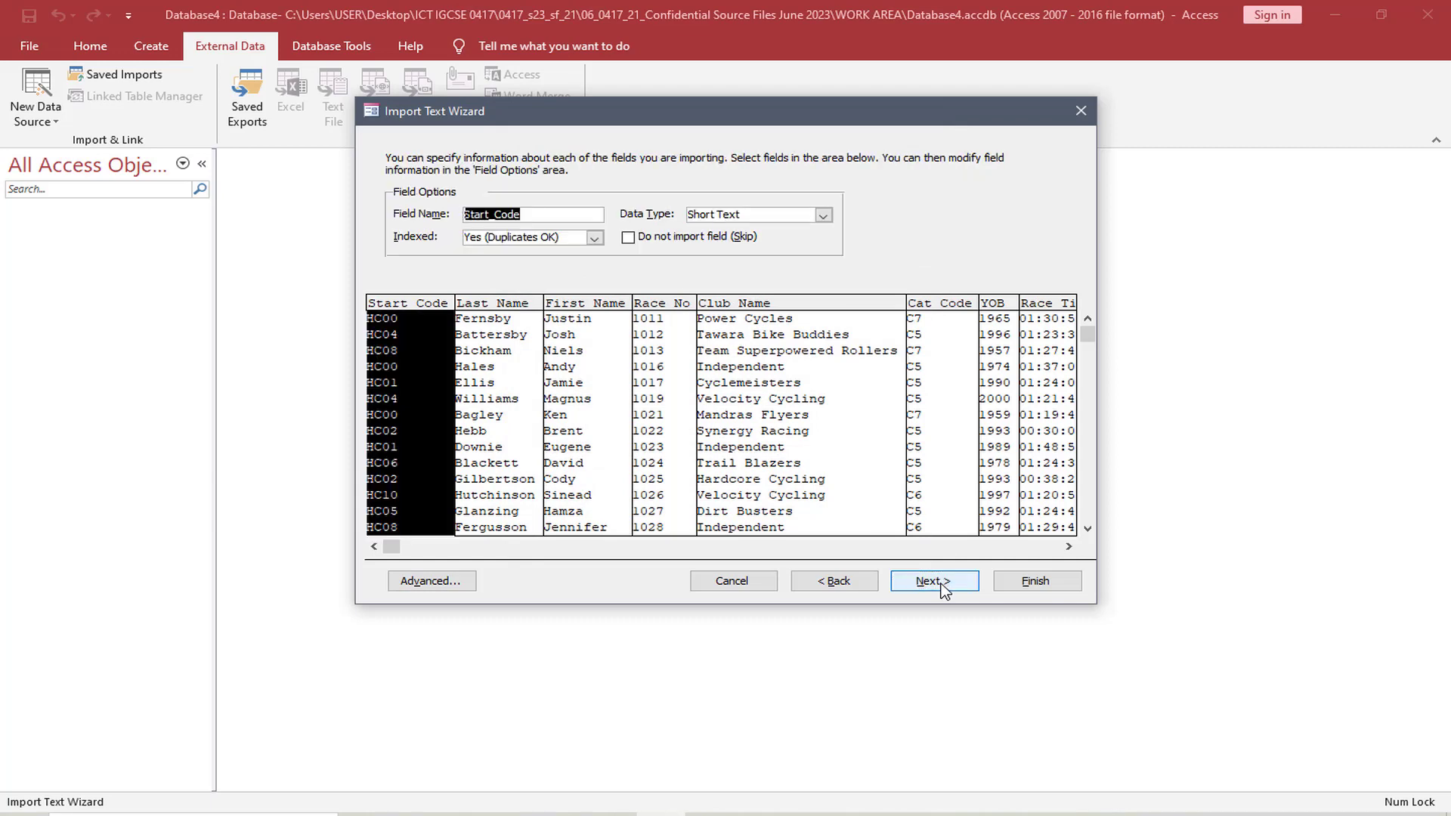
click(934, 581)
click(835, 227)
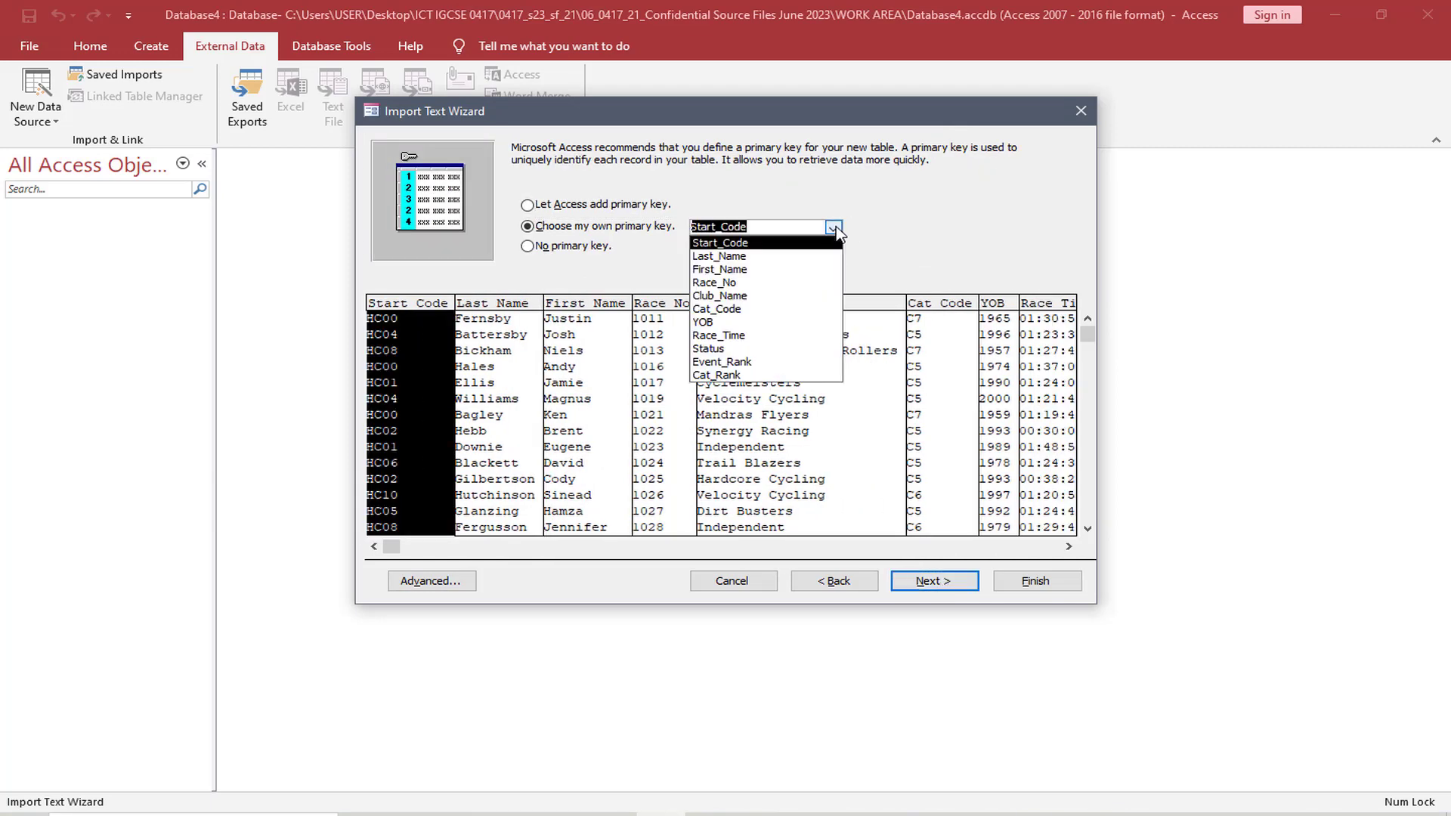
click(769, 288)
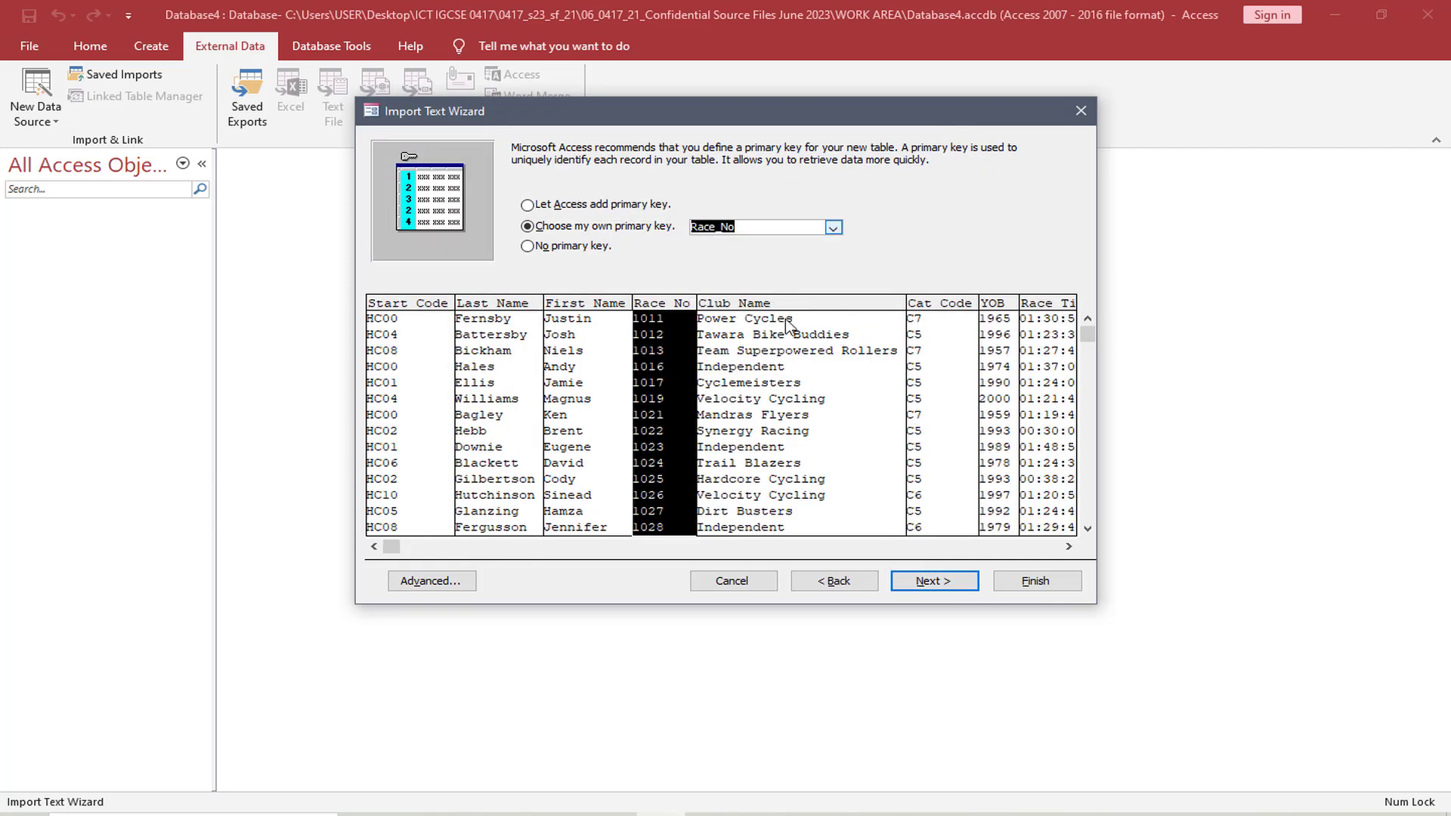
click(949, 582)
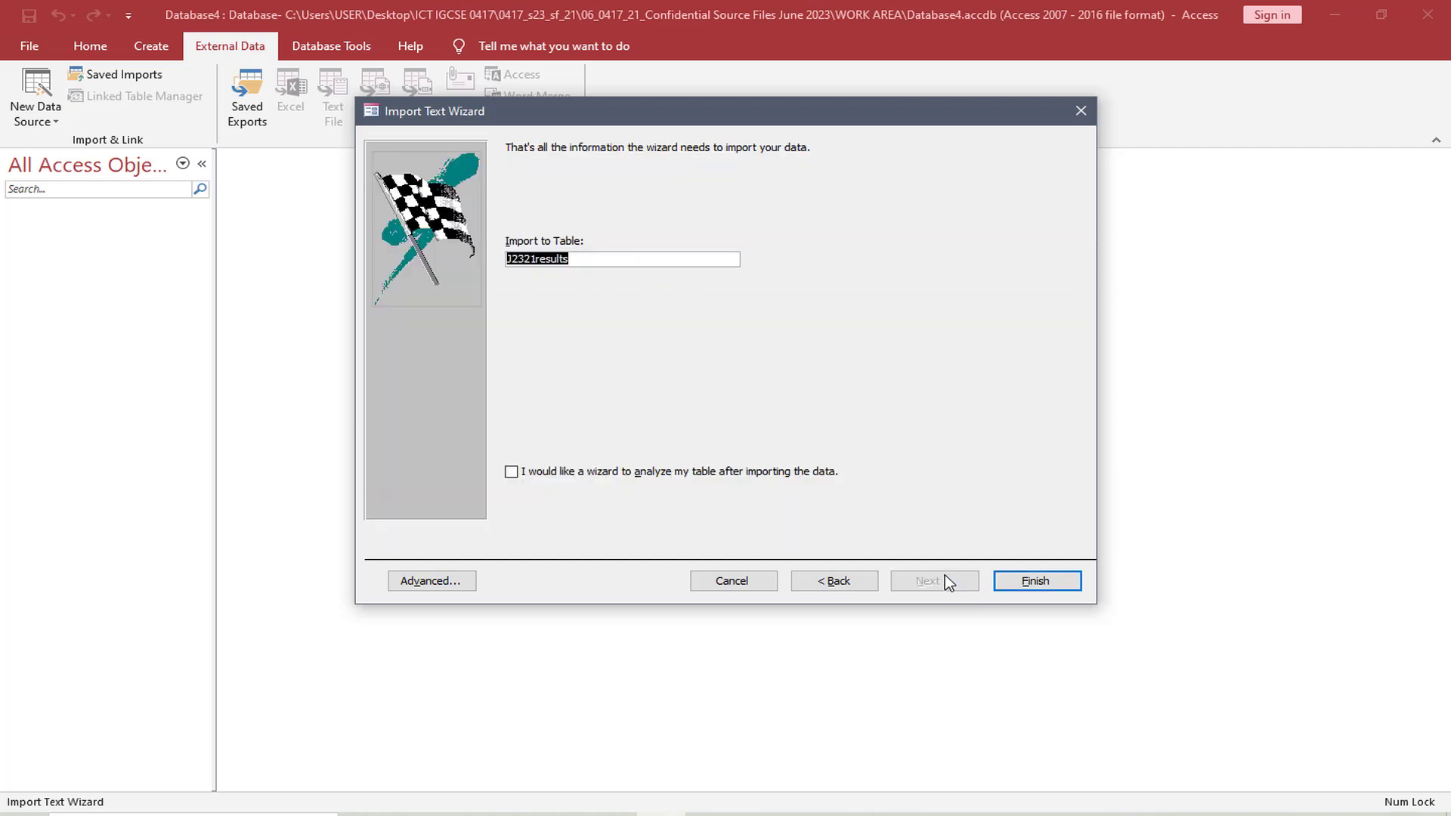
Name the imported table "J2321results table" and finish the import without saving the import steps
click(626, 259)
text(table)
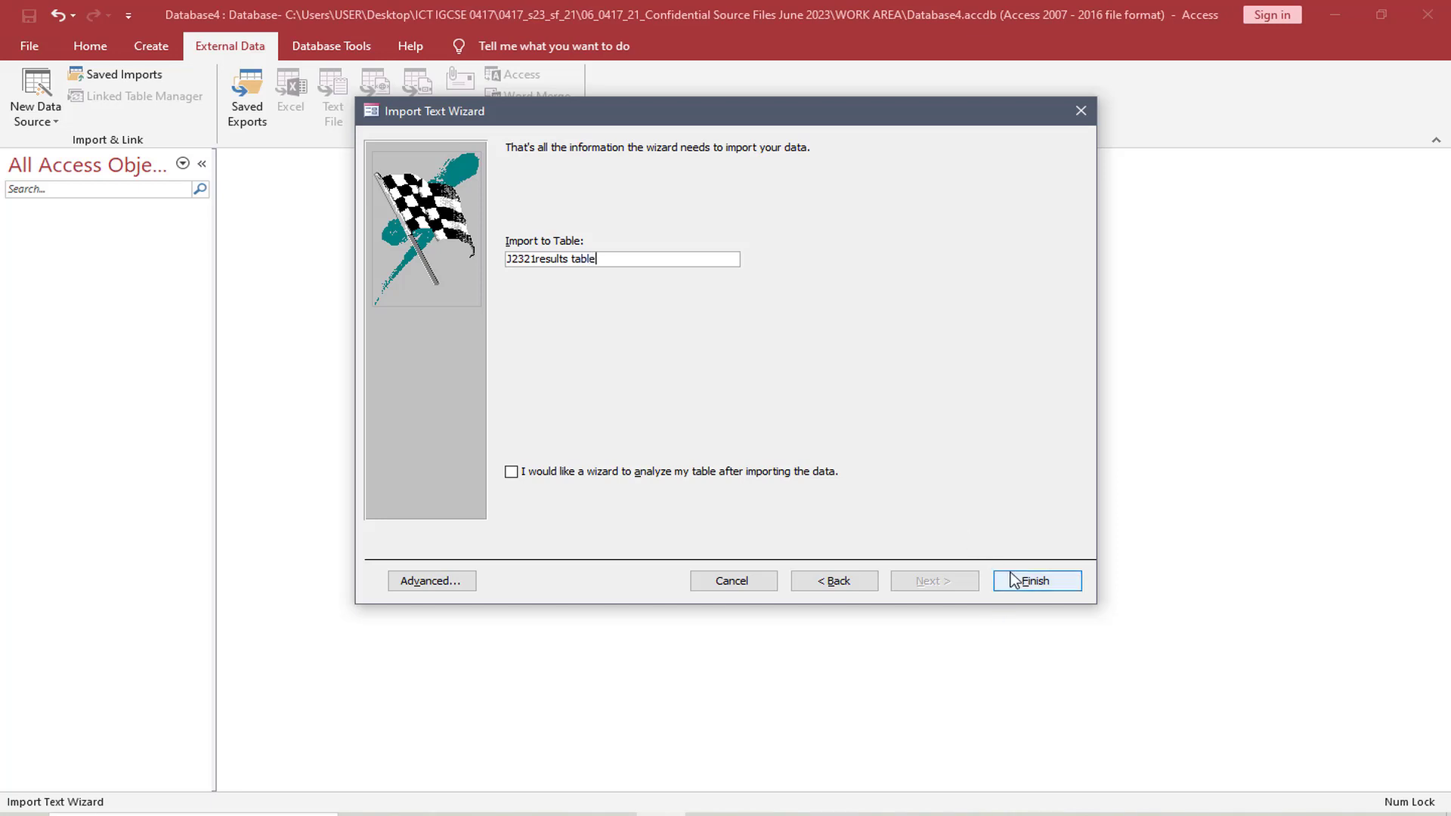
click(1012, 579)
click(1012, 581)
click(1043, 657)
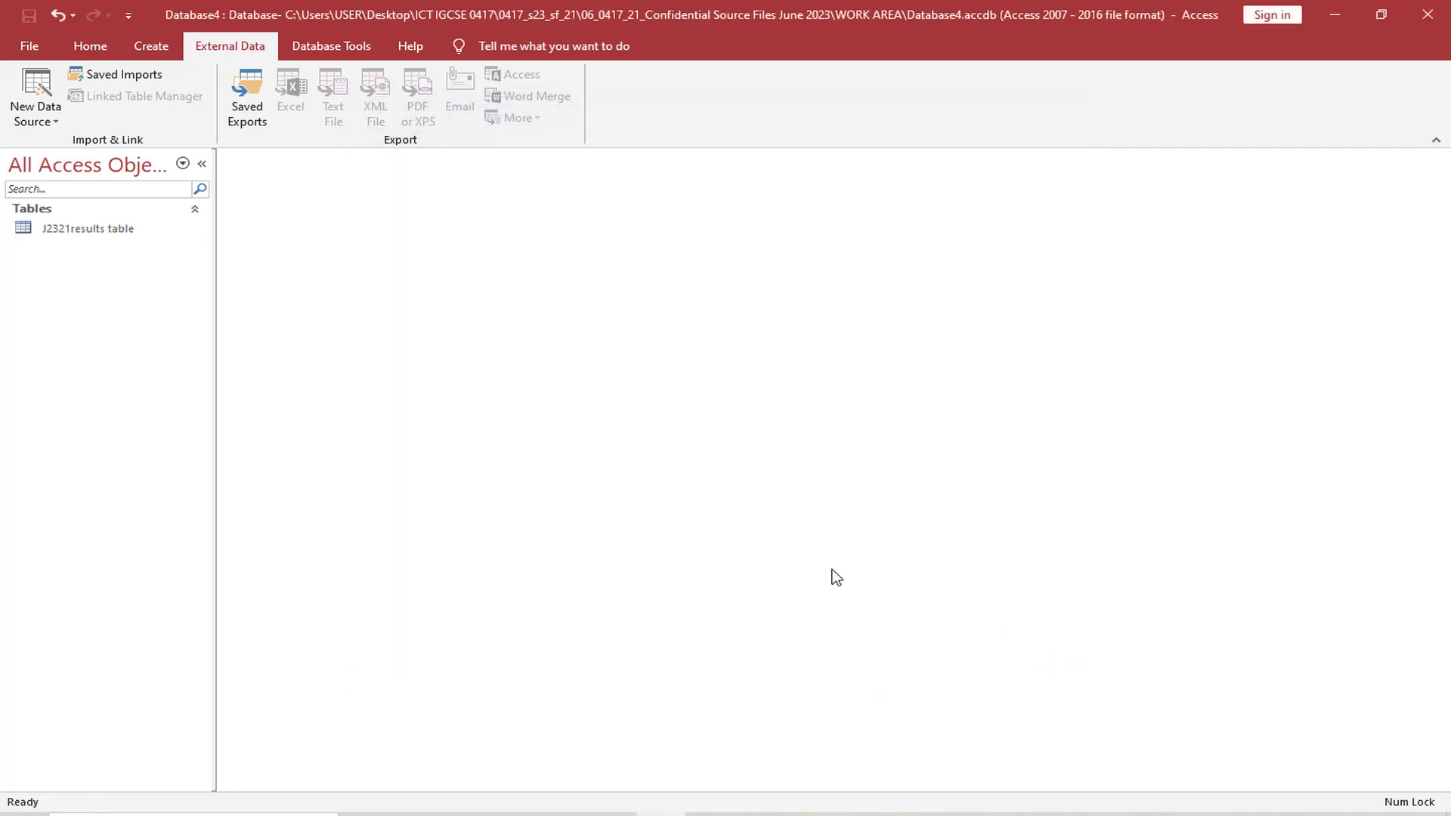
Open the J2321results table and display it in Design view
double_click(77, 225)
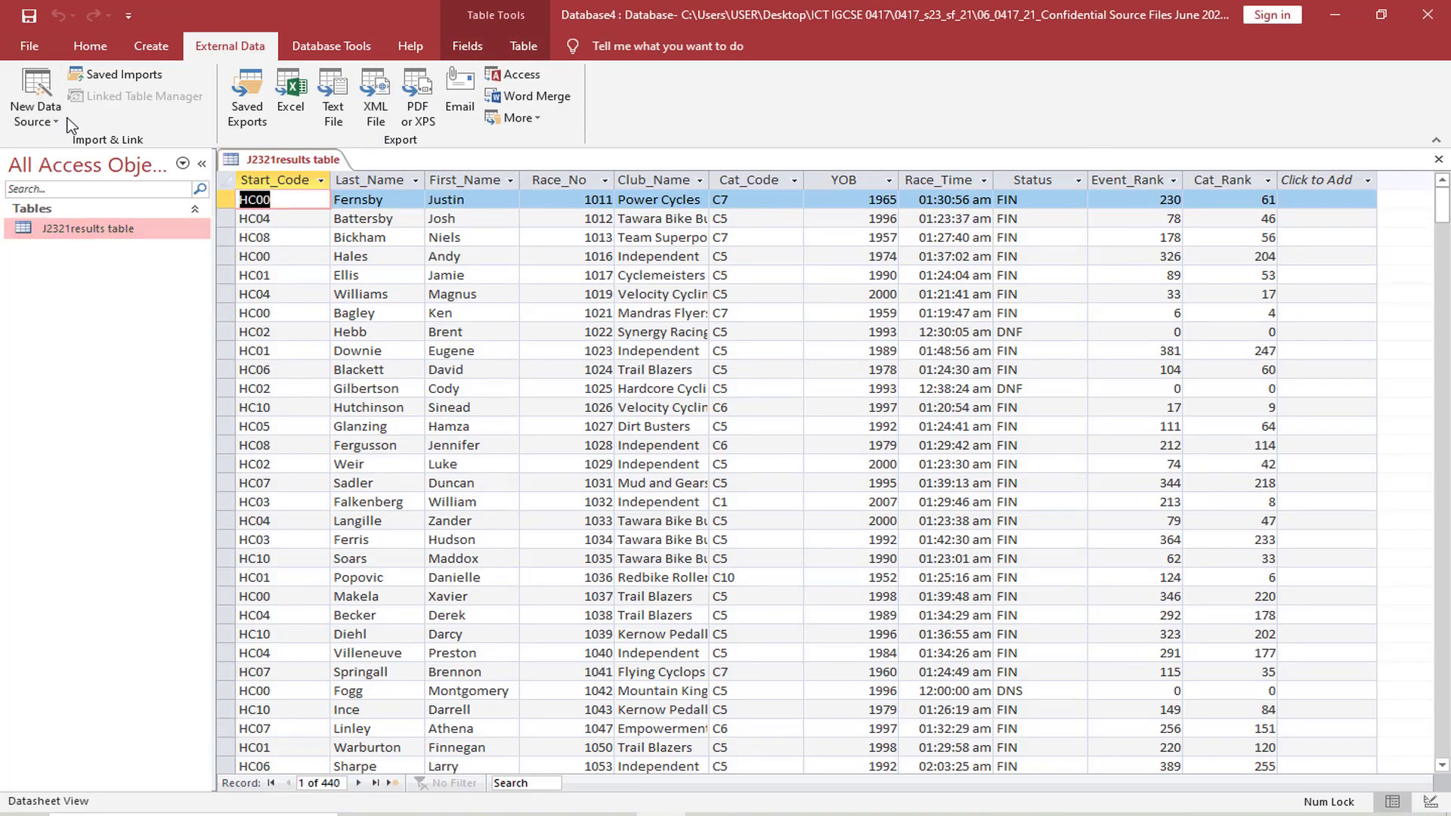
click(92, 51)
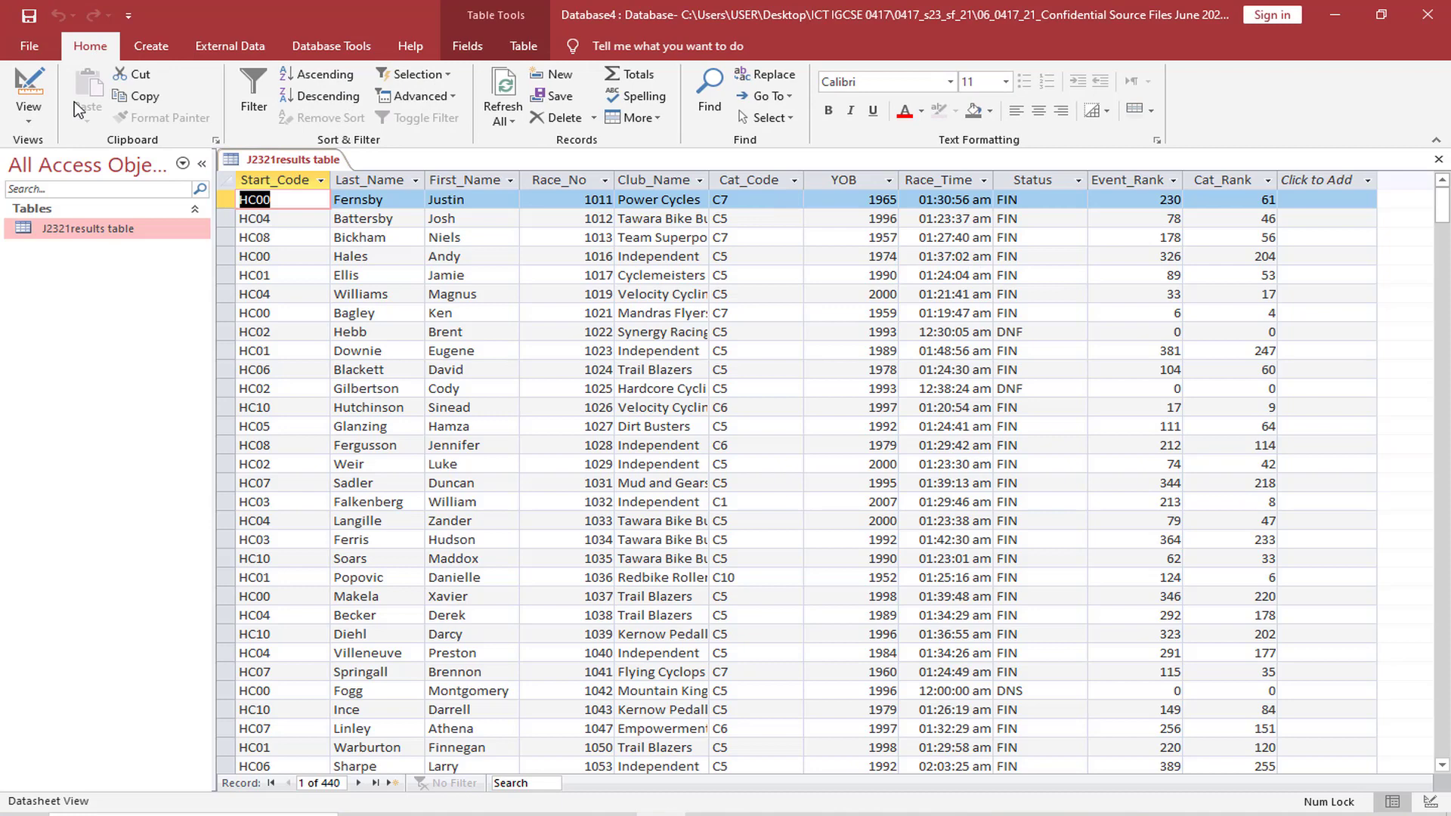
click(38, 124)
click(68, 180)
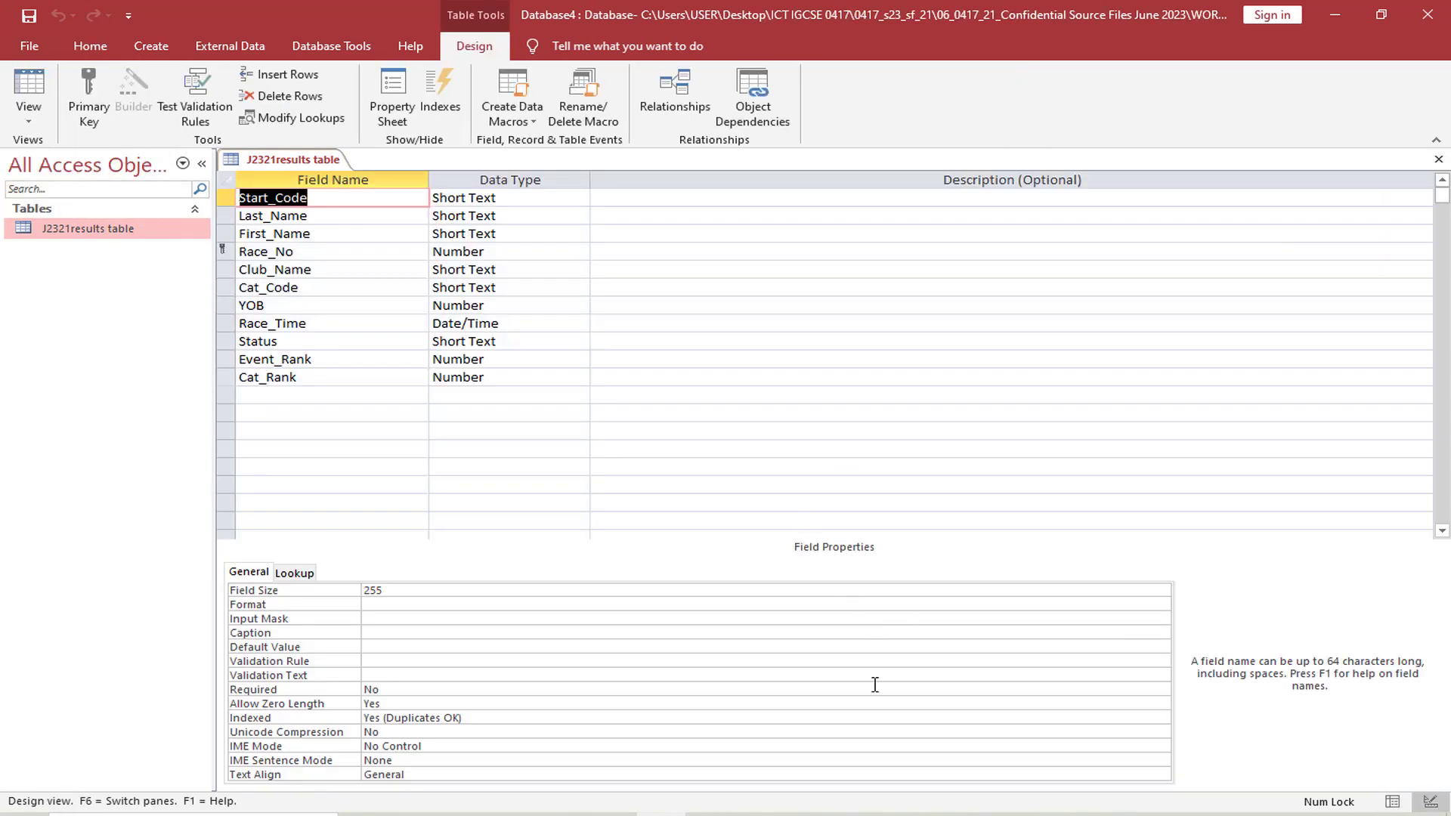
Compare the table's field names and data types with the field list in question 15 of the exam paper
key(alt+Tab)
scroll(569, 484, down, 3)
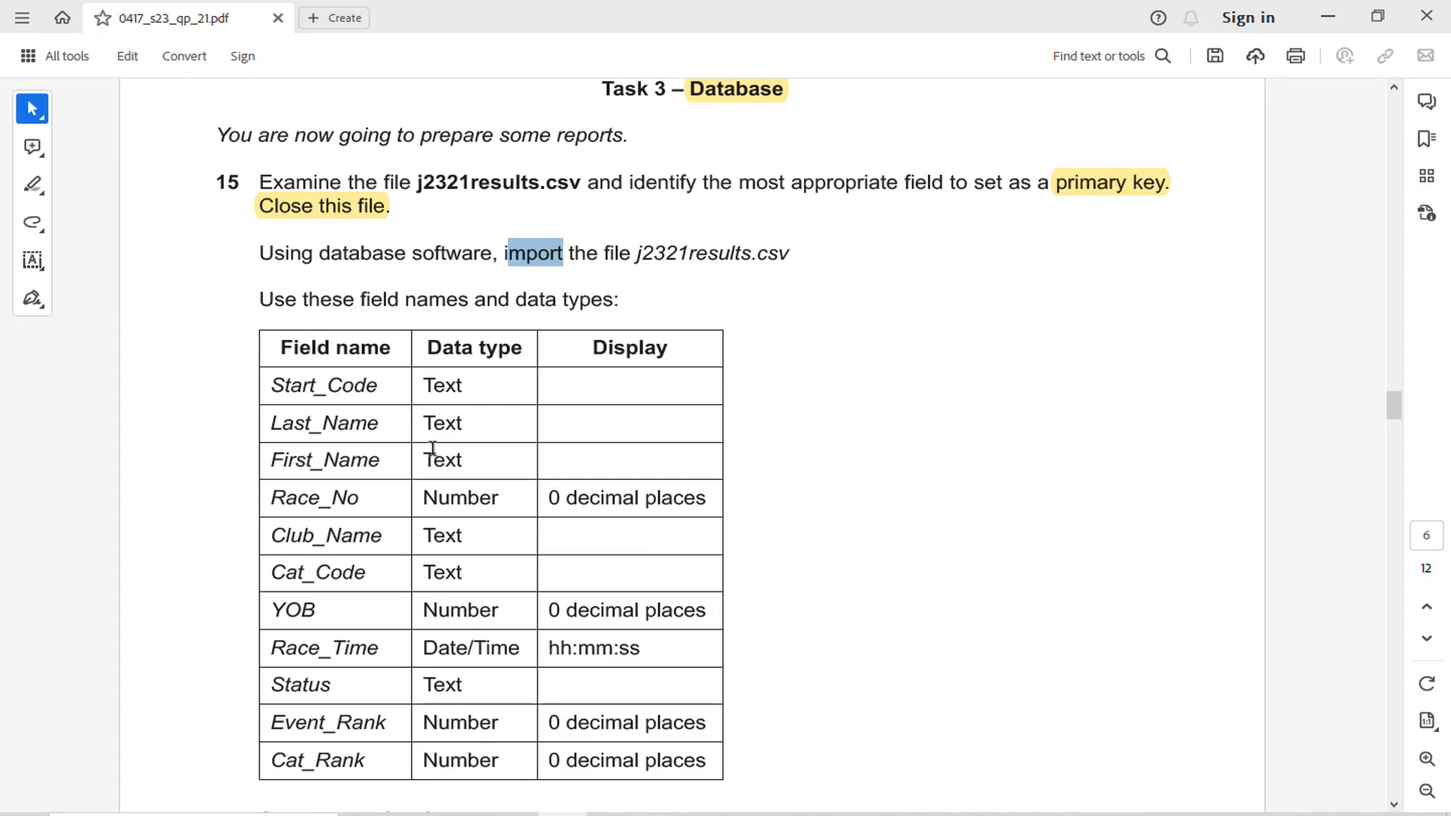
key(alt+Tab)
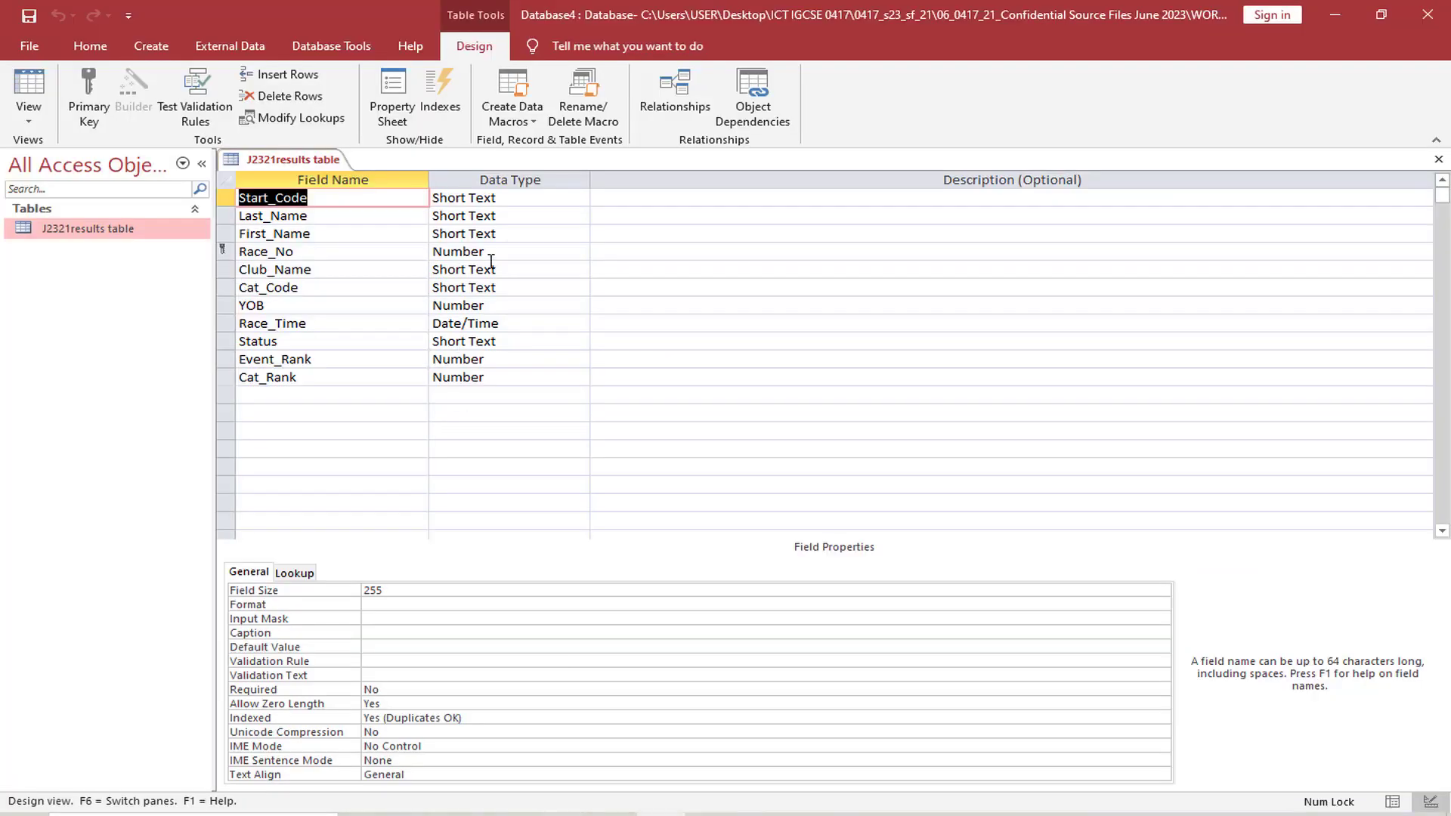
key(alt+Tab)
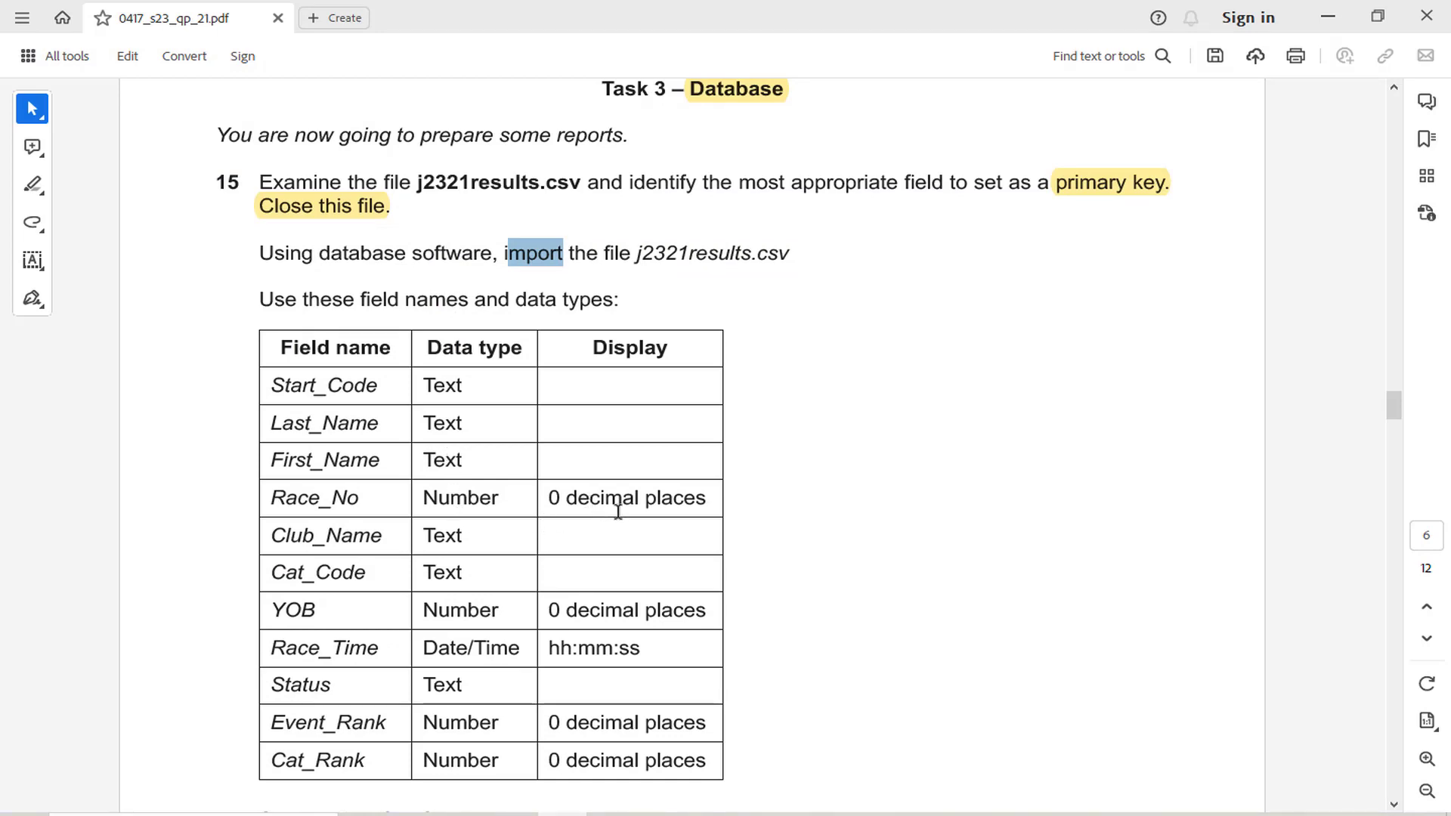
key(alt+Tab)
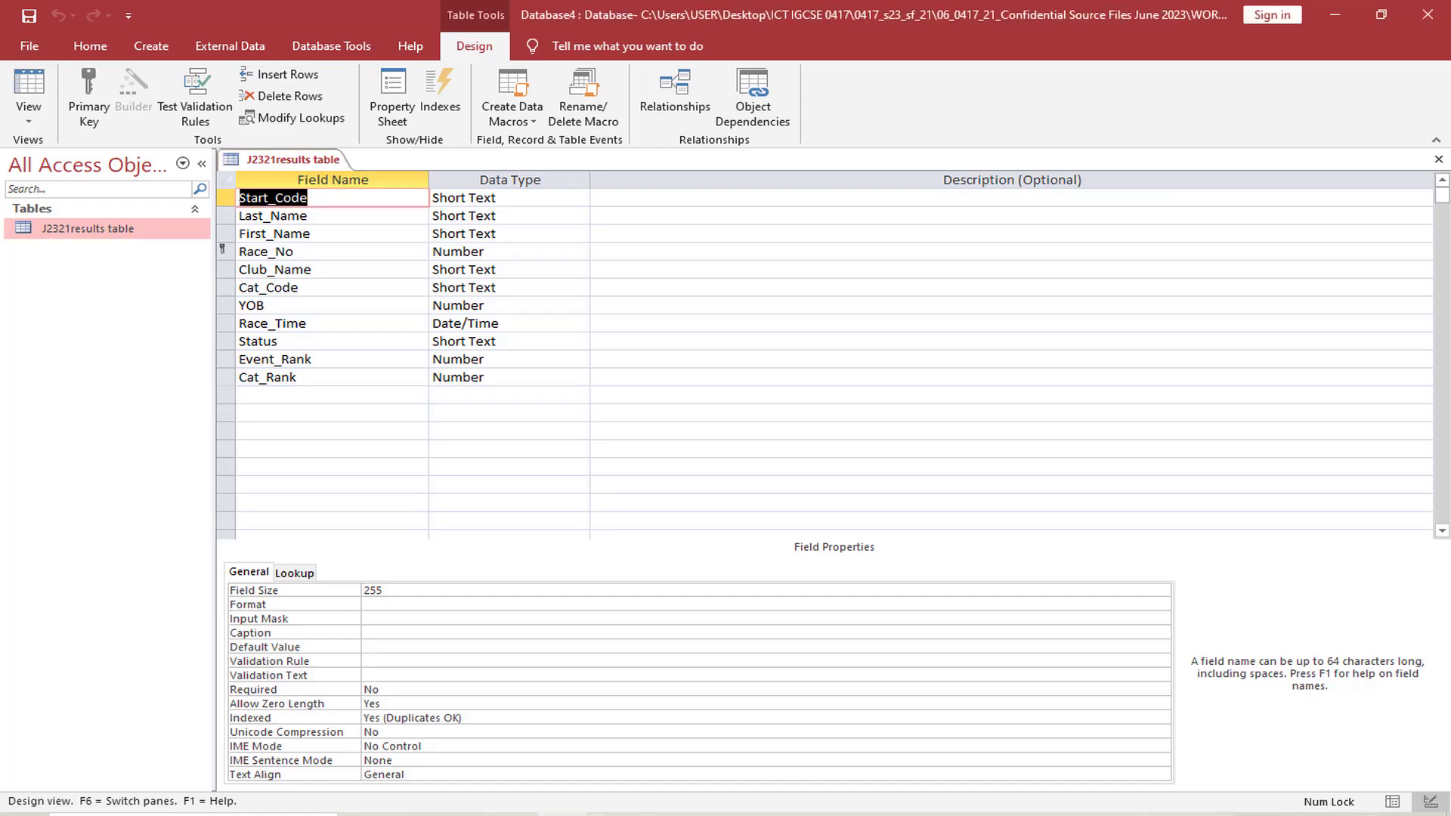
Set the Race_No field's decimal places to 0 and check the exam paper for the next field's display format
click(552, 253)
click(468, 618)
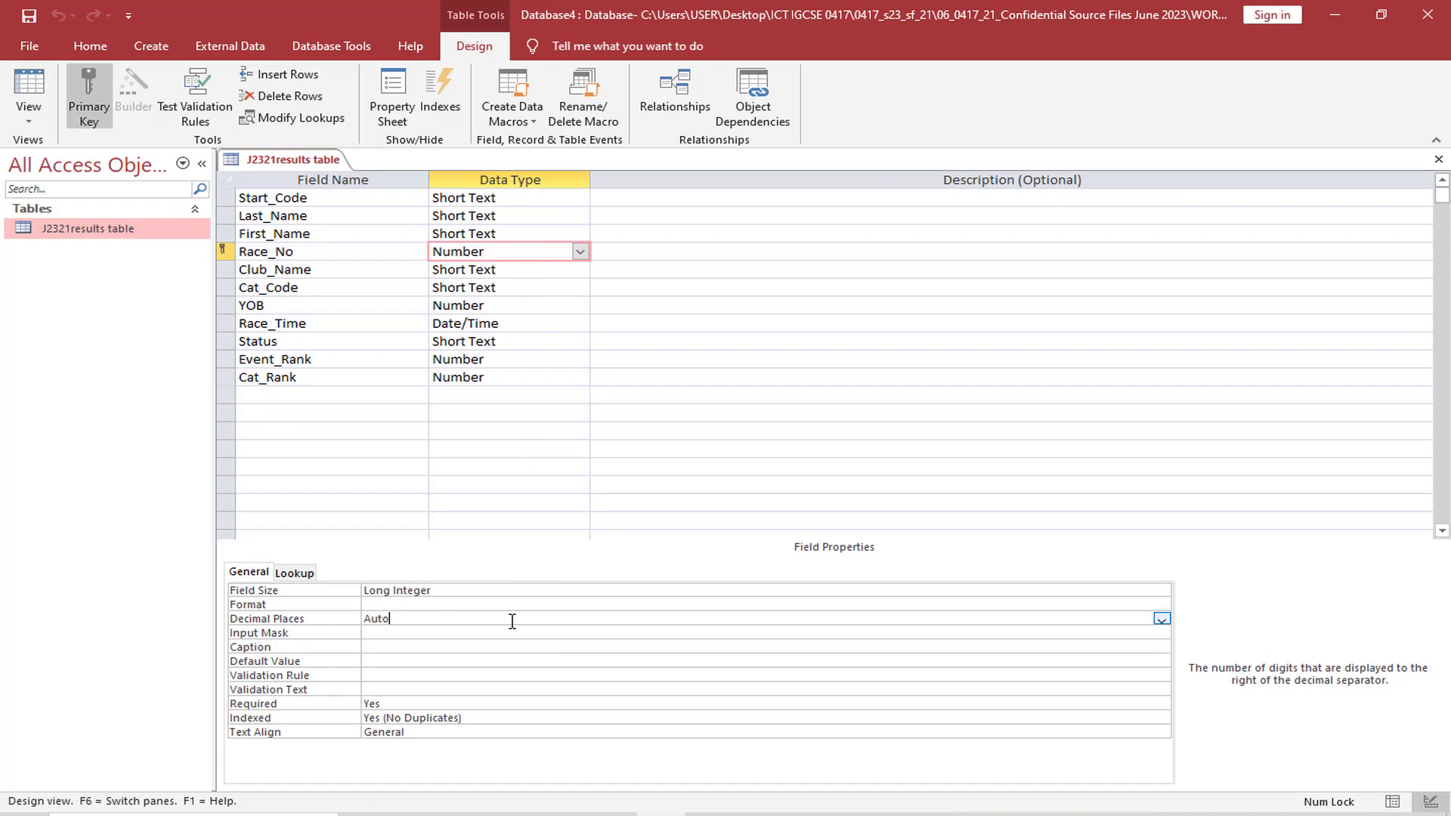
click(1162, 618)
click(563, 421)
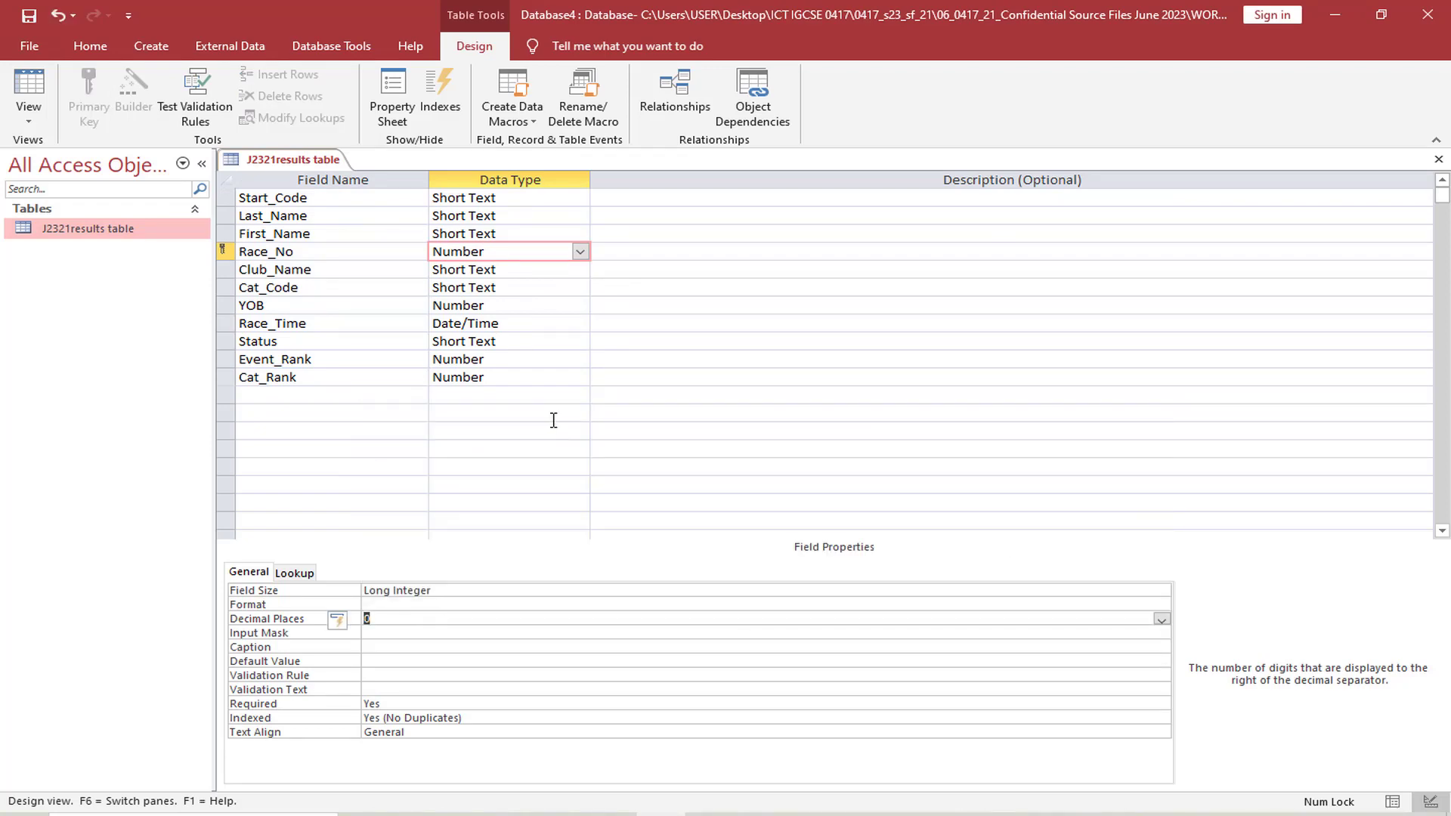
click(588, 812)
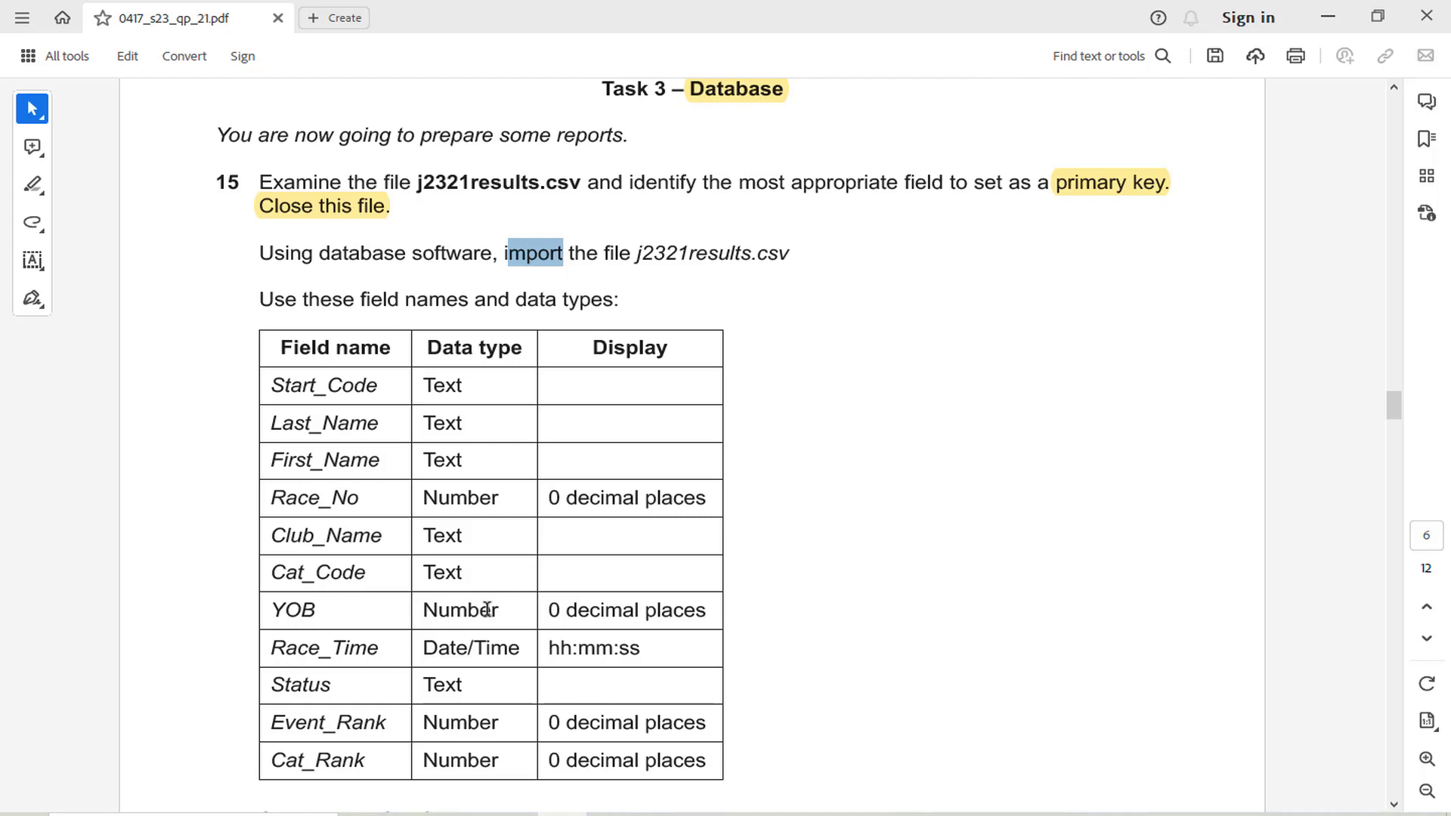
click(655, 812)
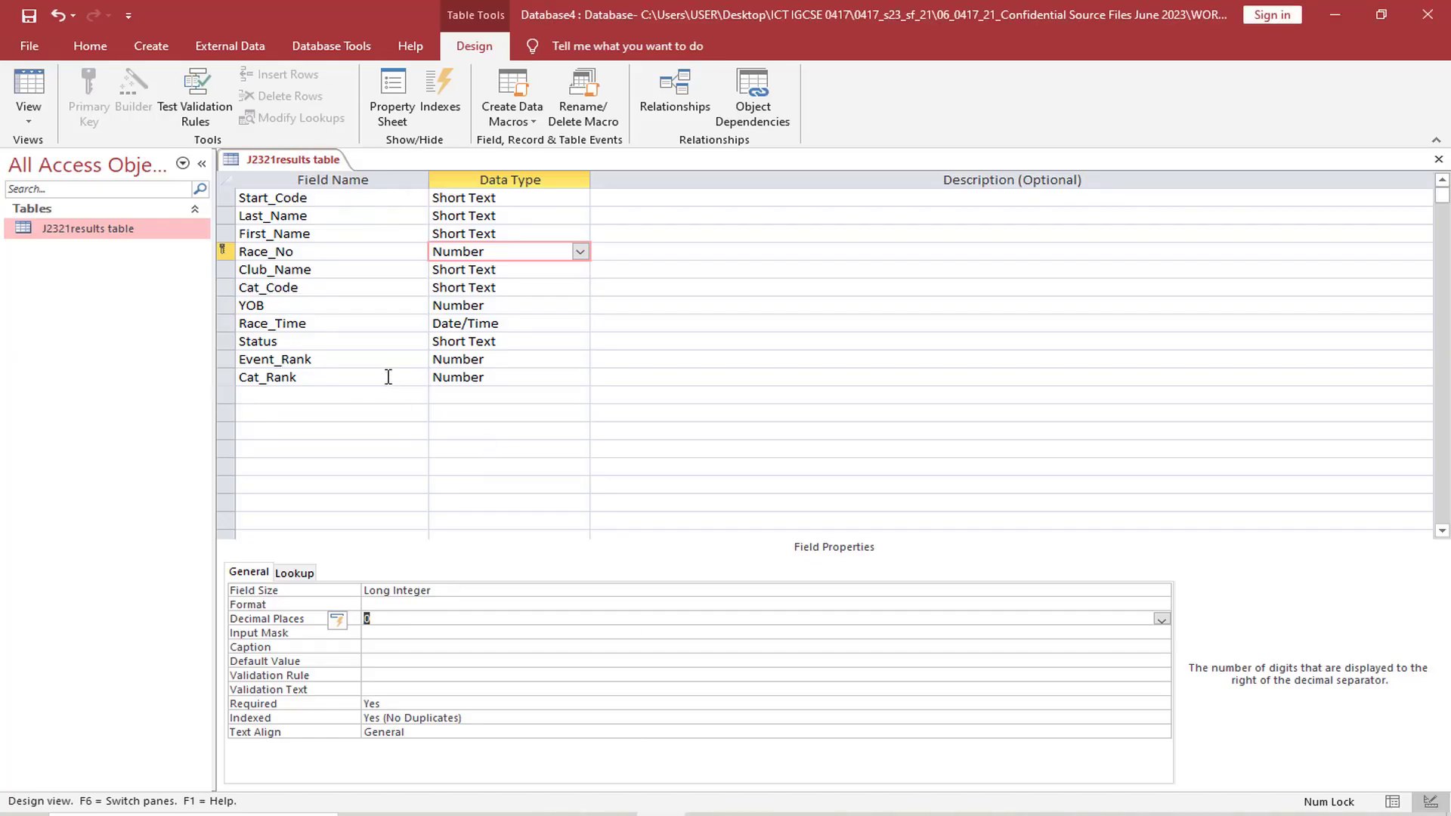
Set the YOB field's decimal places to 0
click(549, 313)
click(391, 619)
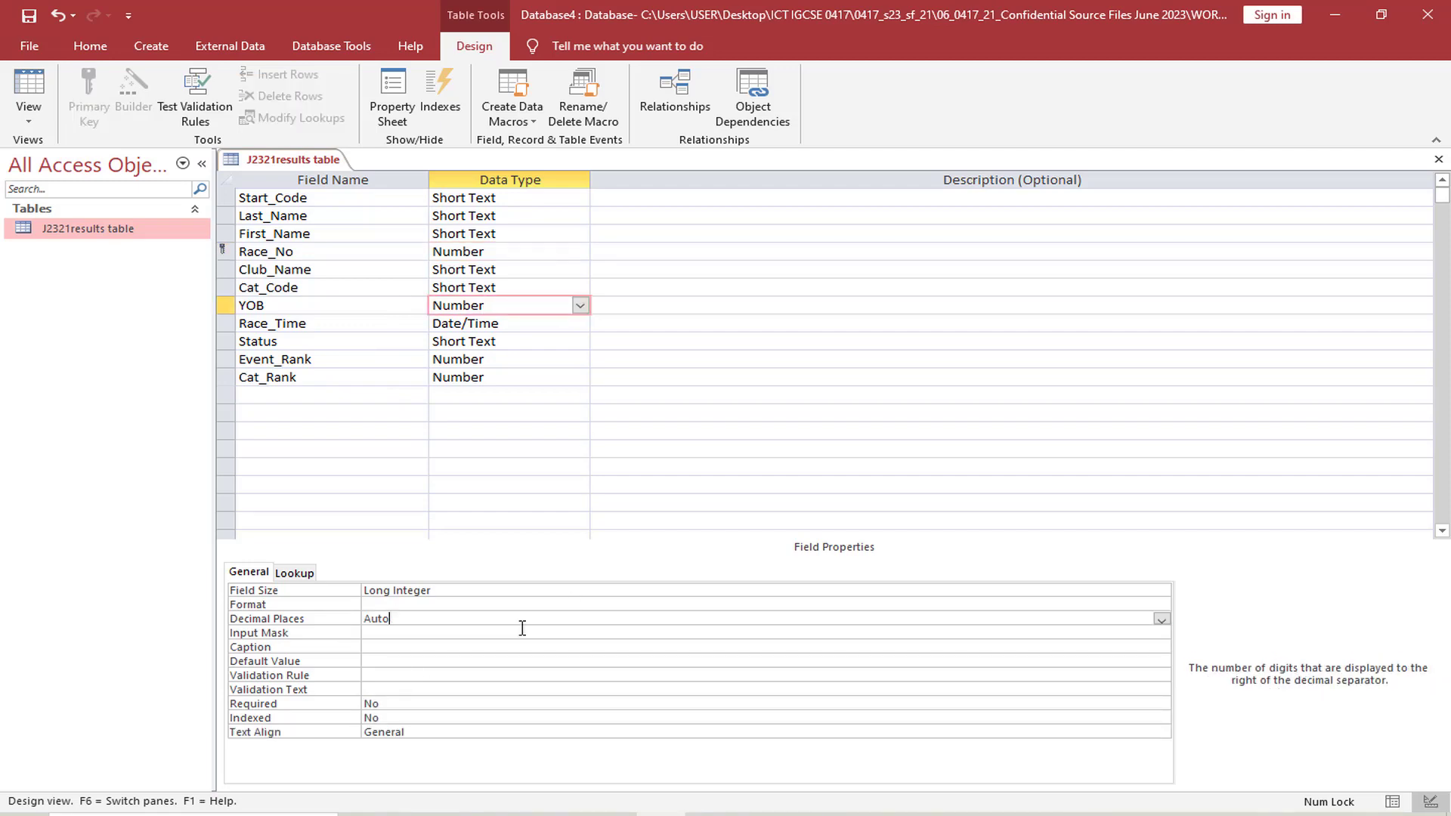
click(1161, 620)
click(563, 426)
Highlight the Race_Time display format in the exam paper and enter hh:mm:ss as the Race_Time field's format in Access
click(562, 814)
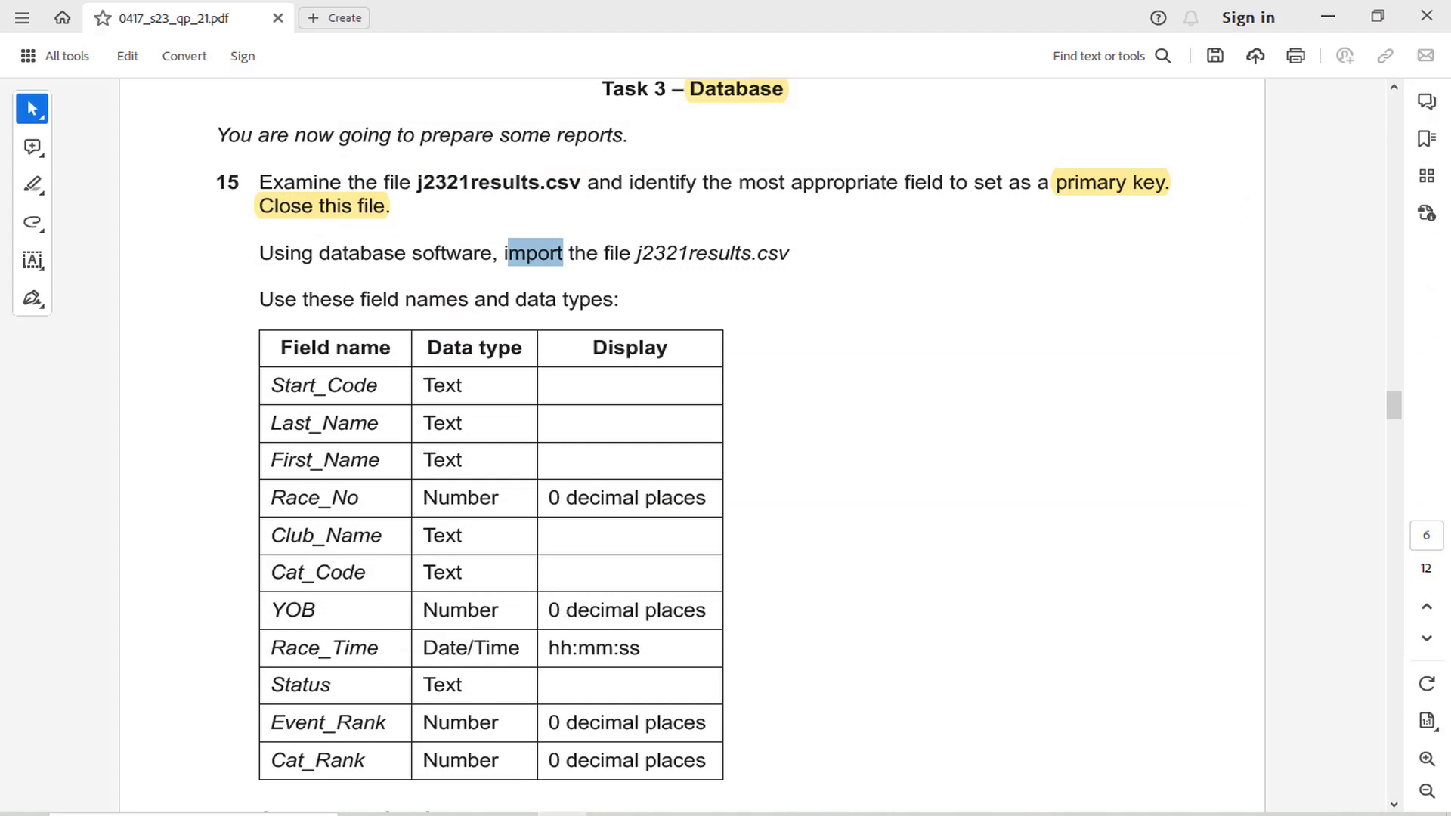
key(alt+Tab)
click(533, 323)
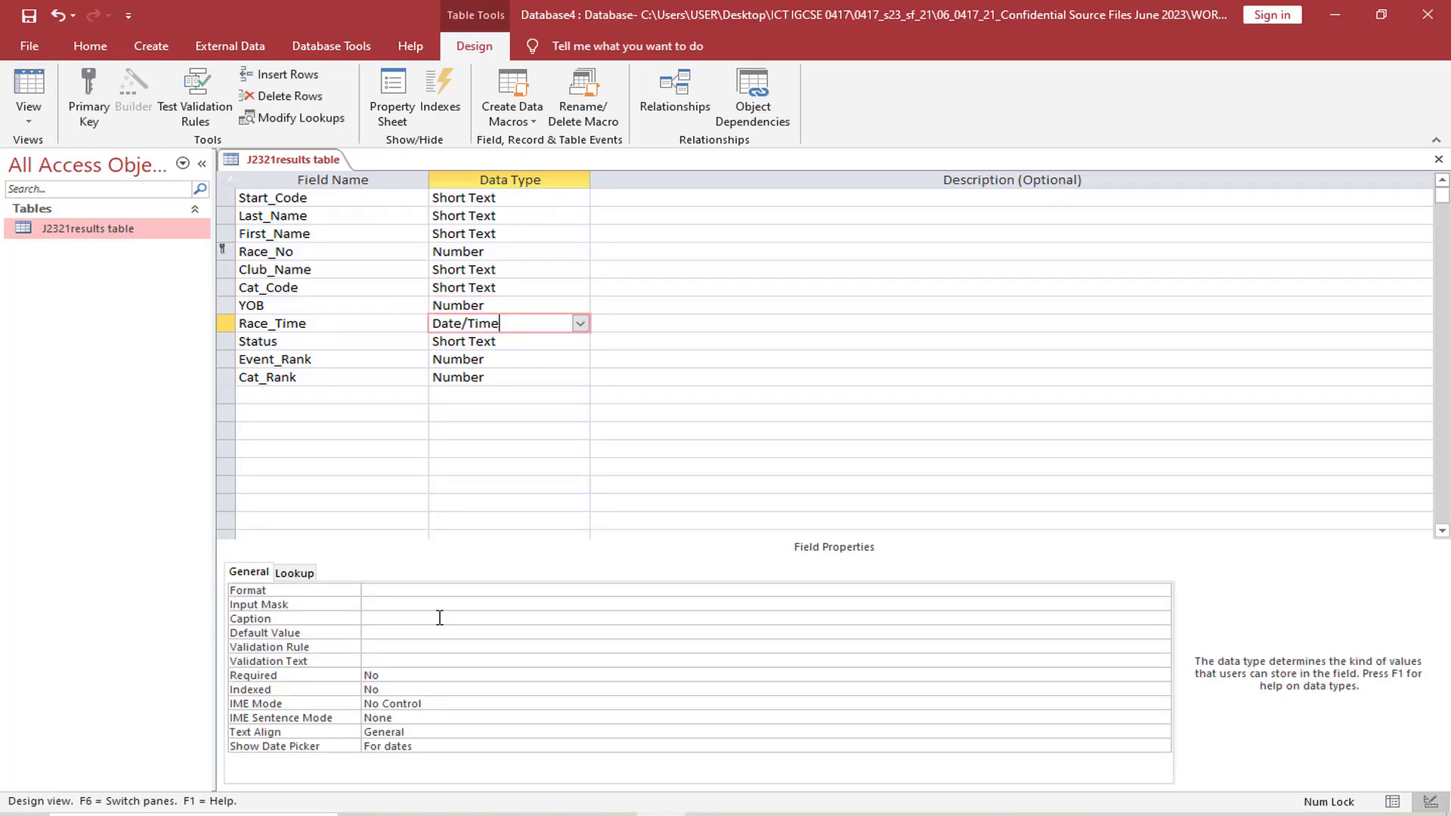
click(437, 590)
key(alt+Tab)
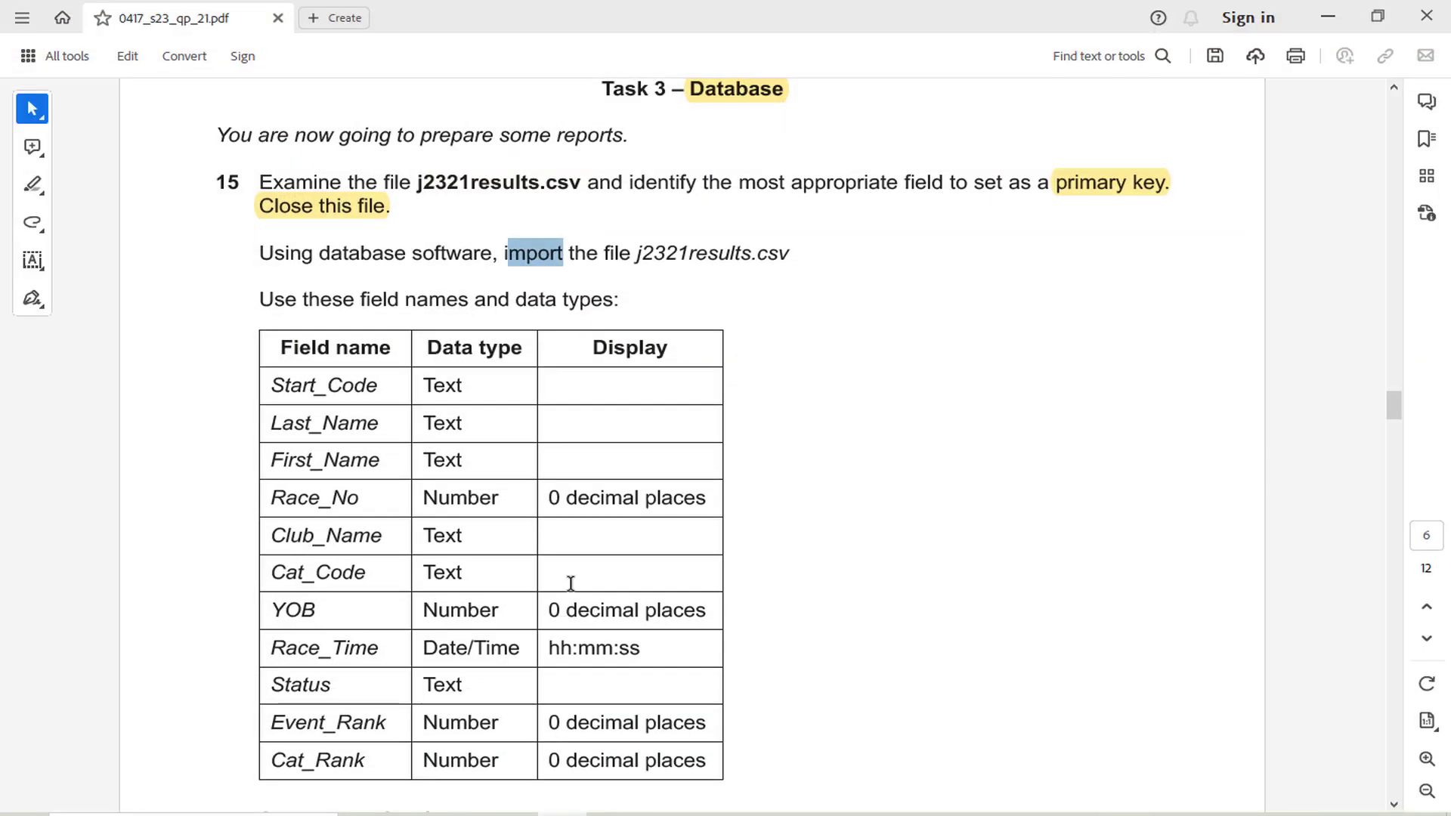
drag(553, 649, 644, 657)
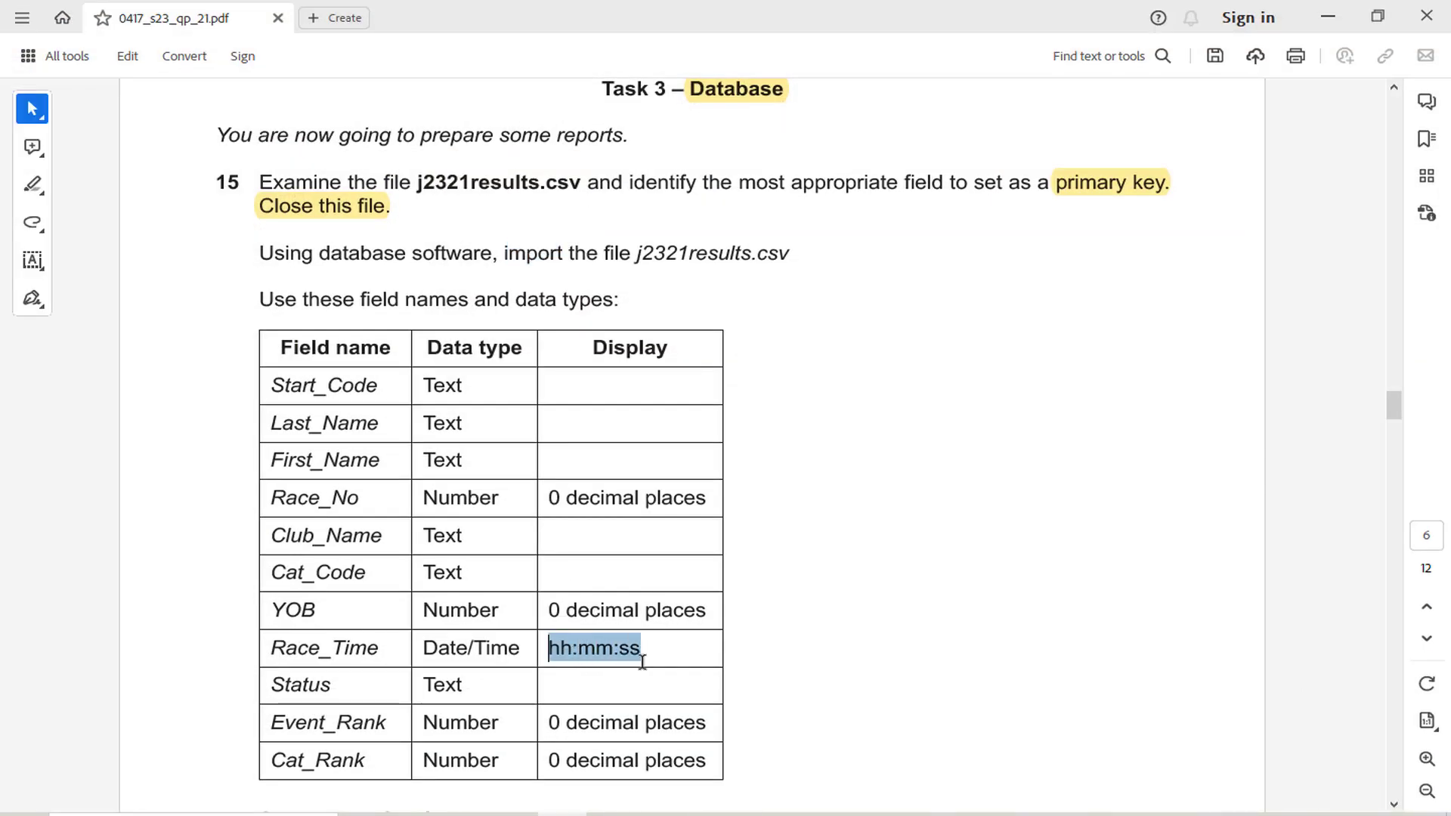
click(664, 614)
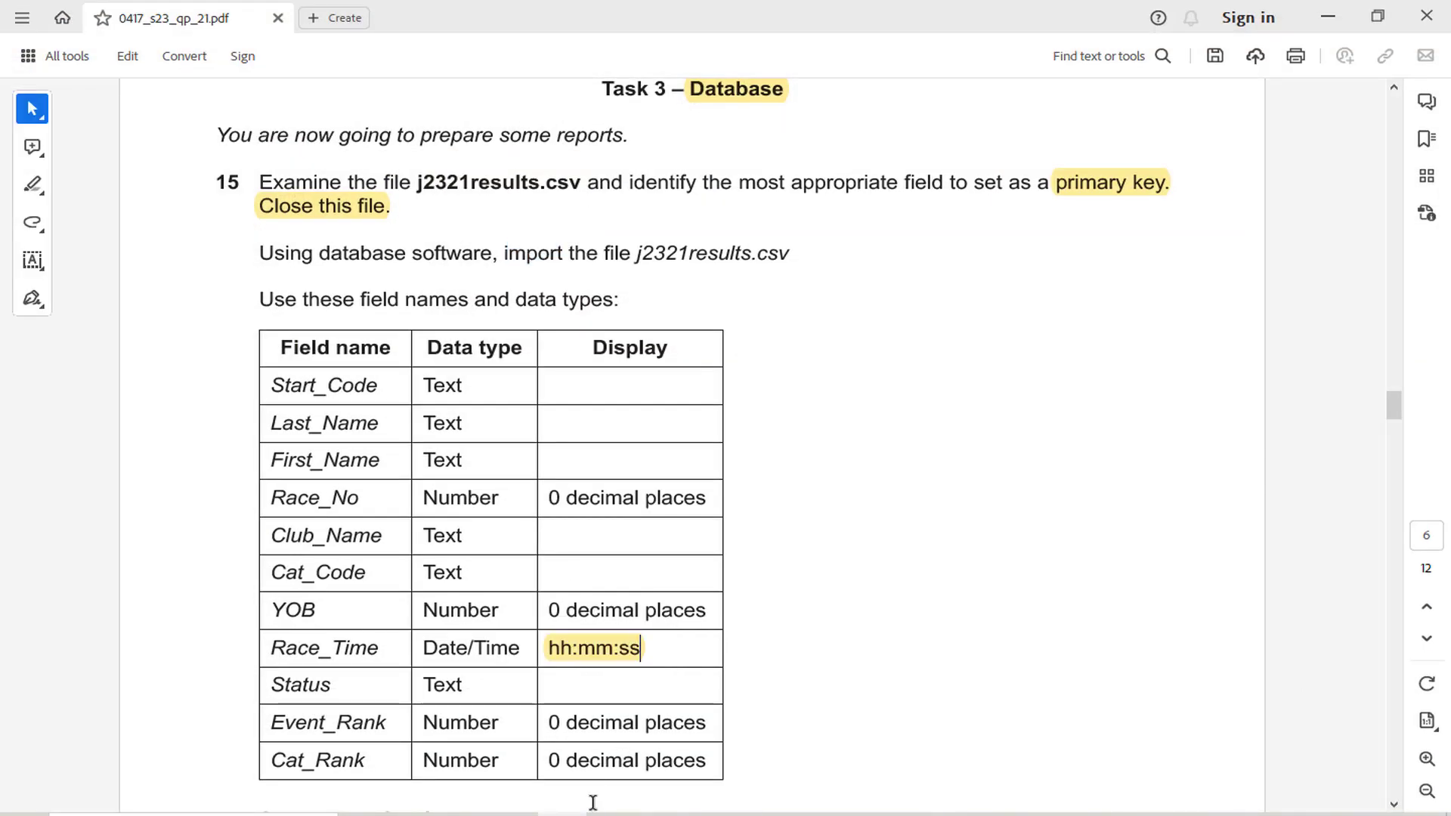
key(alt+Tab)
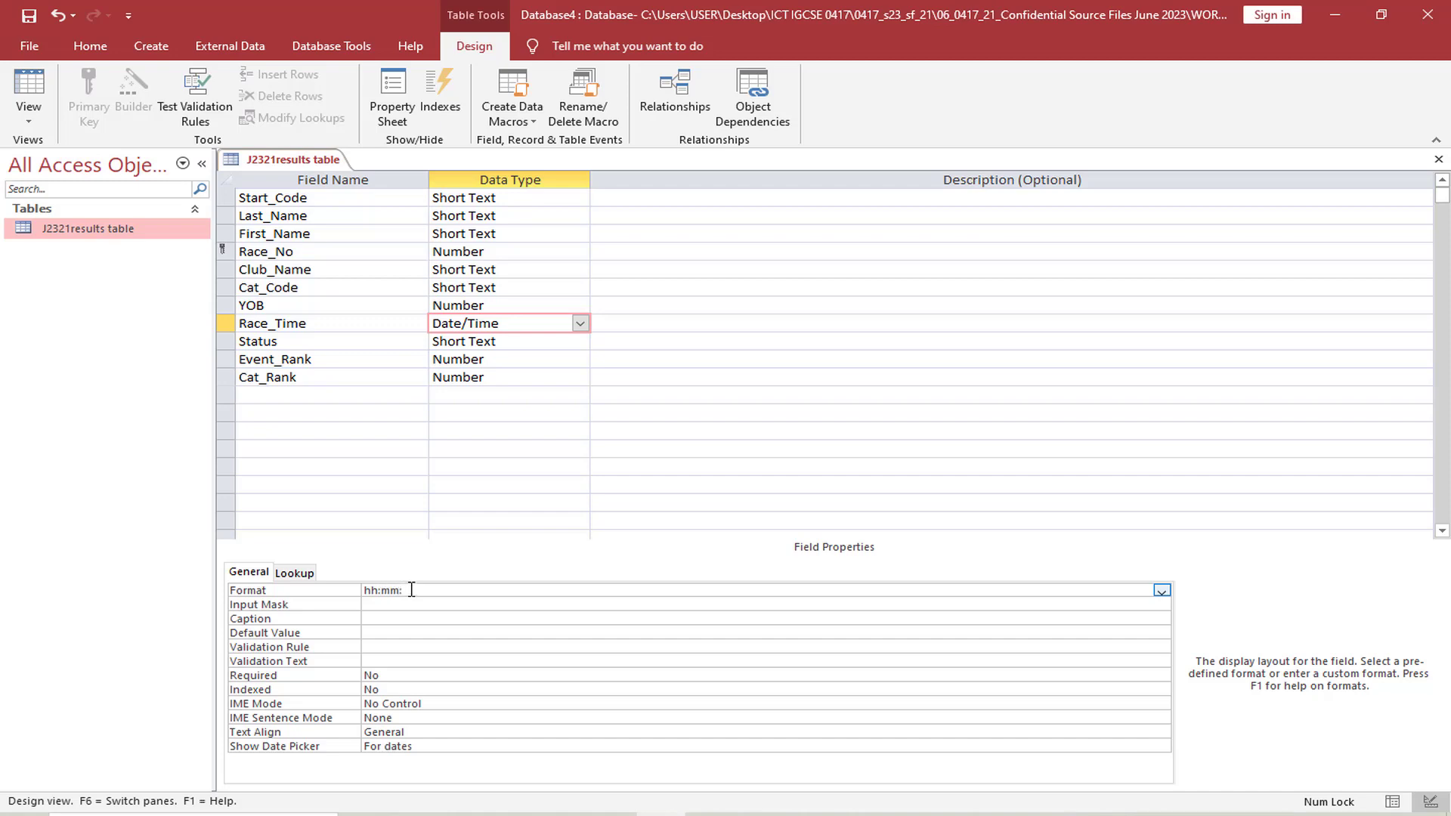
Check the remaining display formats in the exam paper and set the Event_Rank field's decimal places to 0
key(alt+Tab)
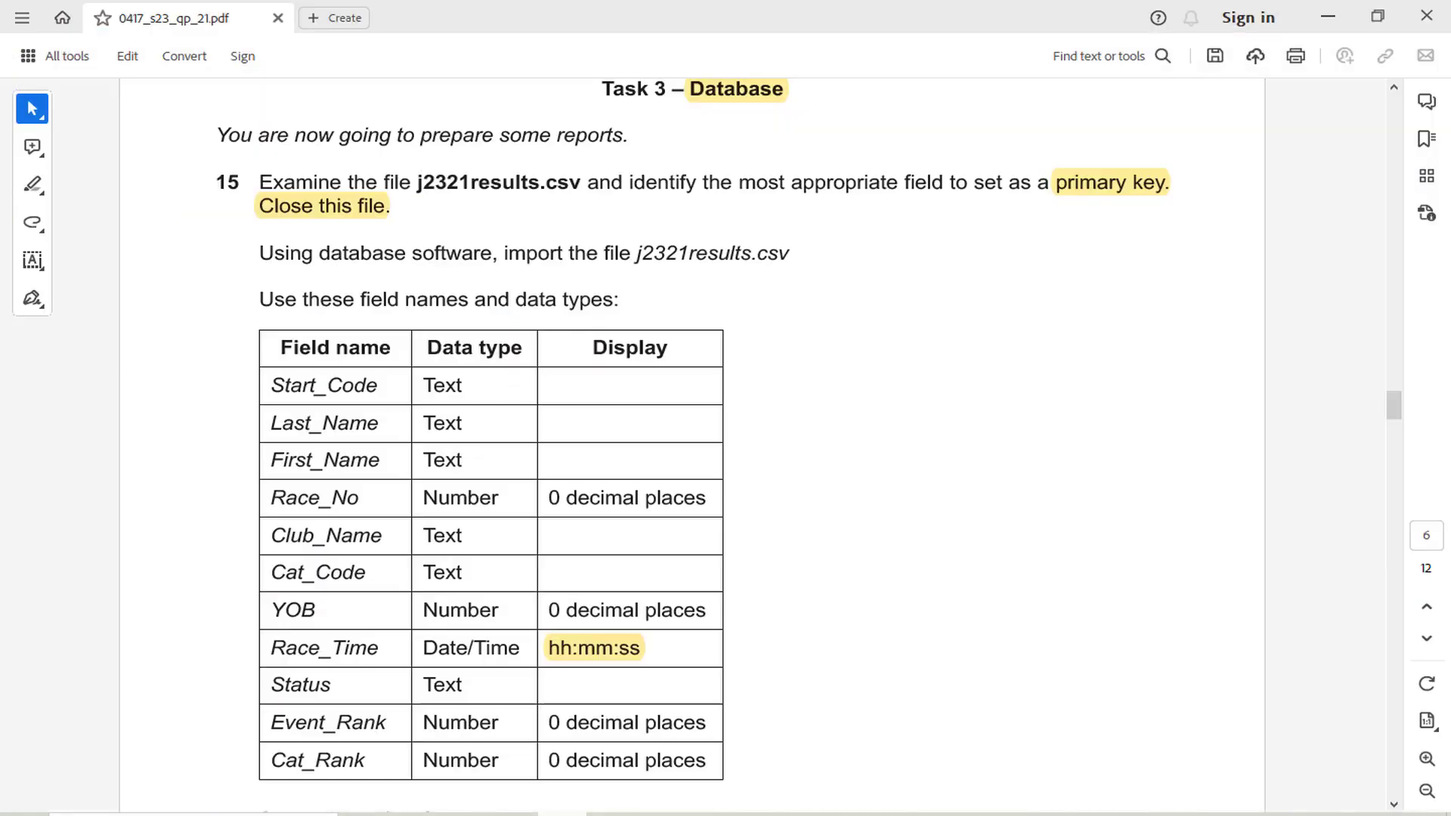
scroll(588, 603, down, 3)
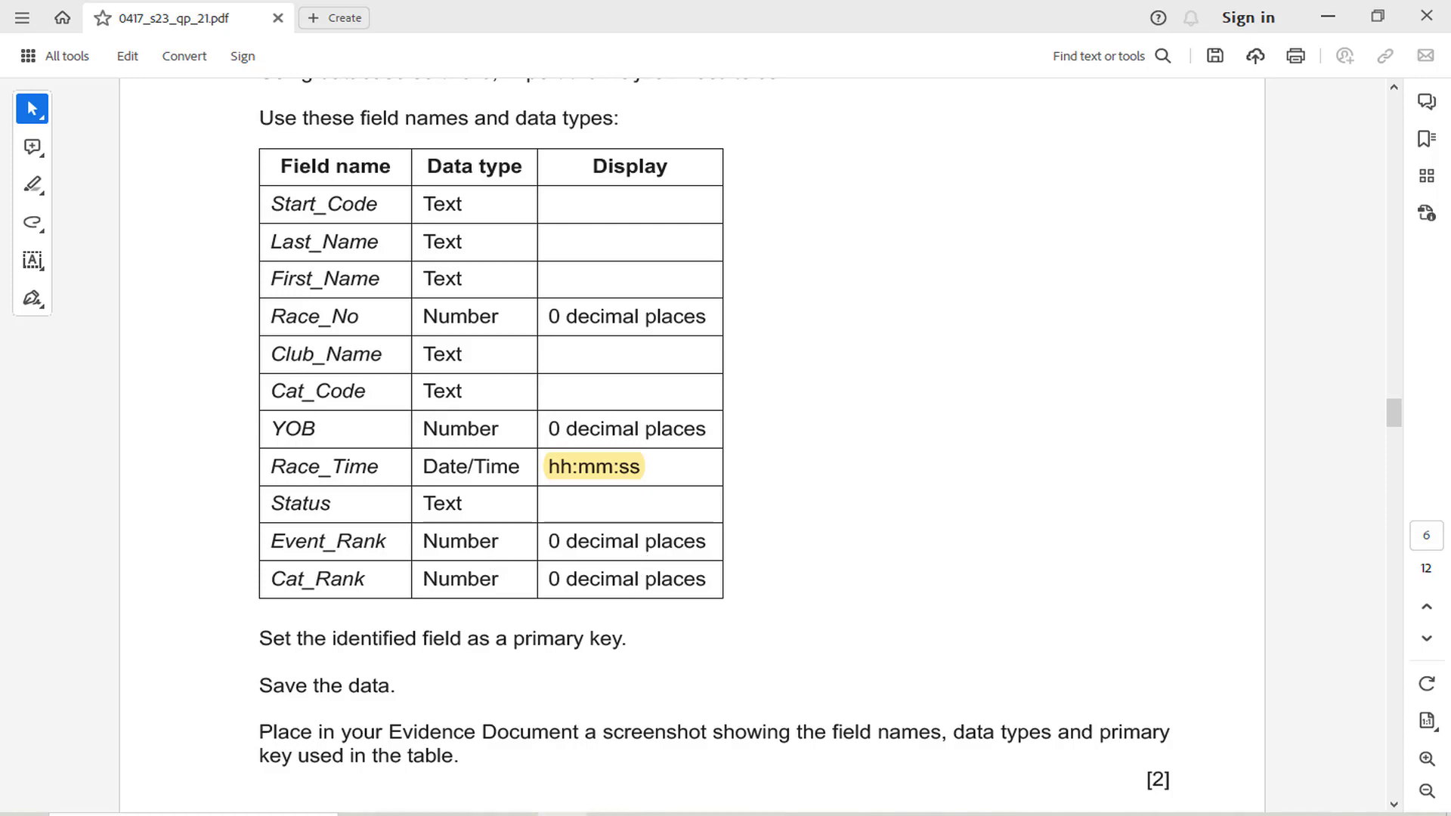
click(662, 814)
click(527, 366)
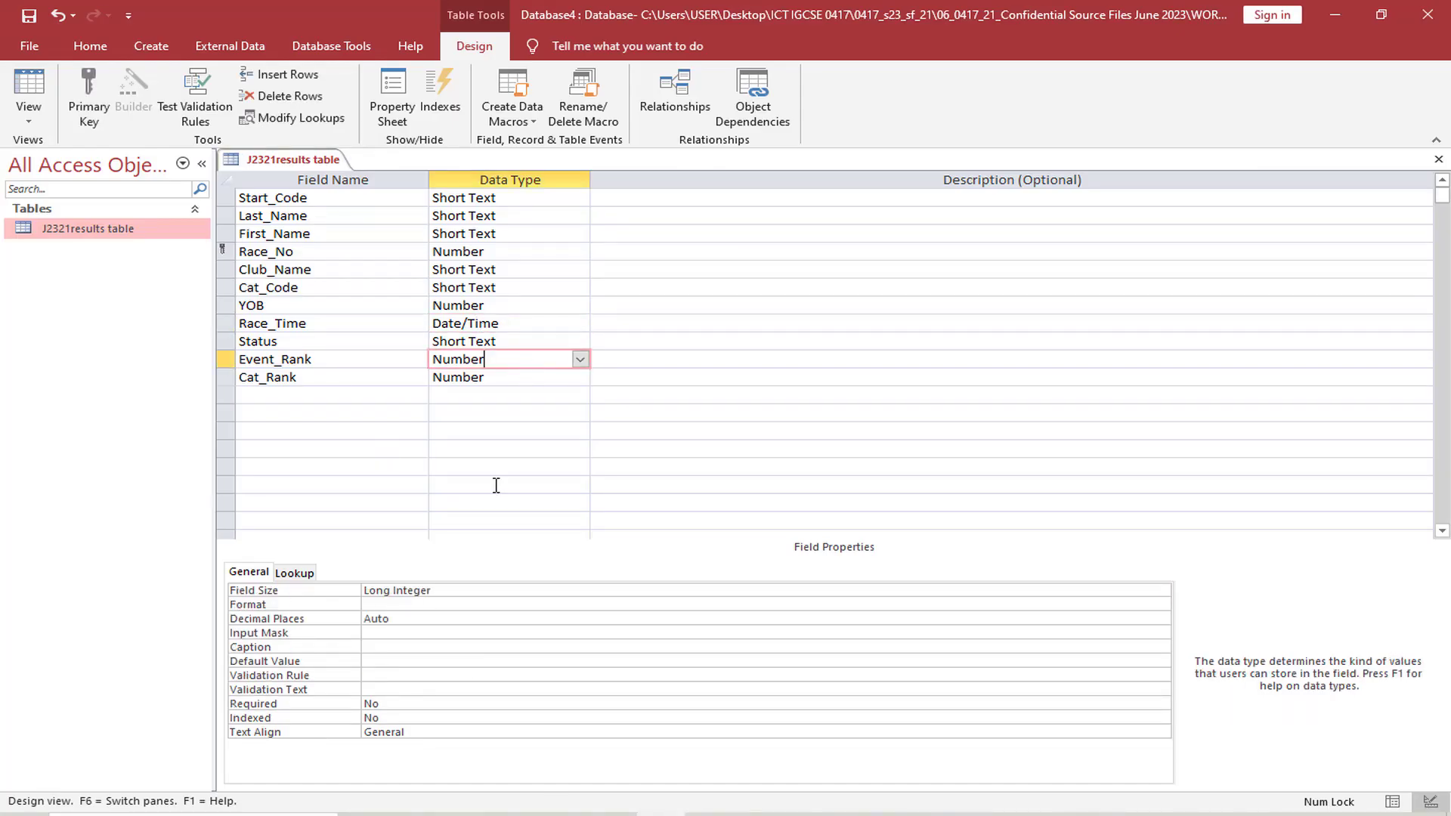
click(437, 619)
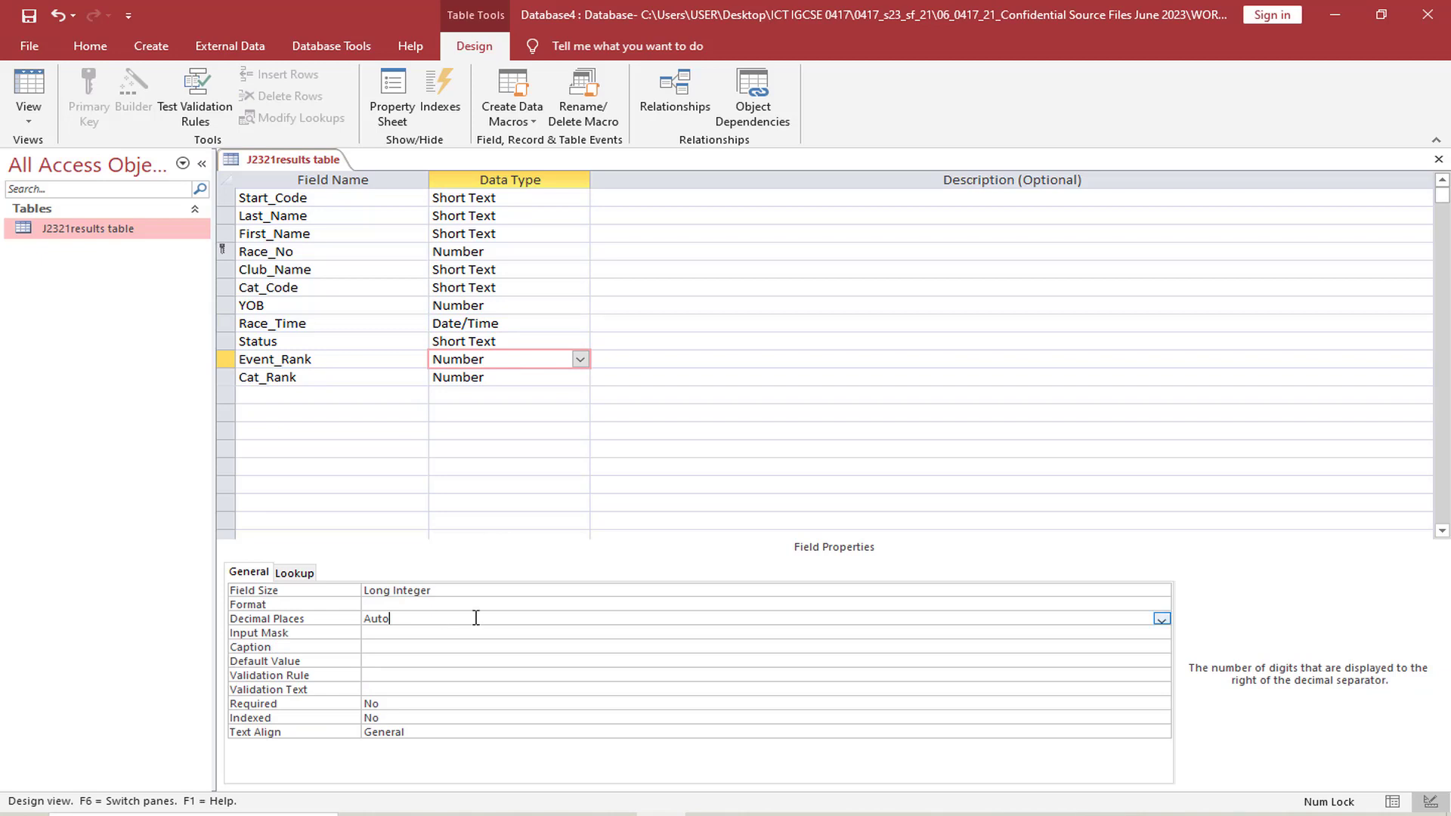
click(1161, 620)
click(474, 420)
Set the Cat_Rank field's decimal places to 0
click(550, 377)
click(448, 618)
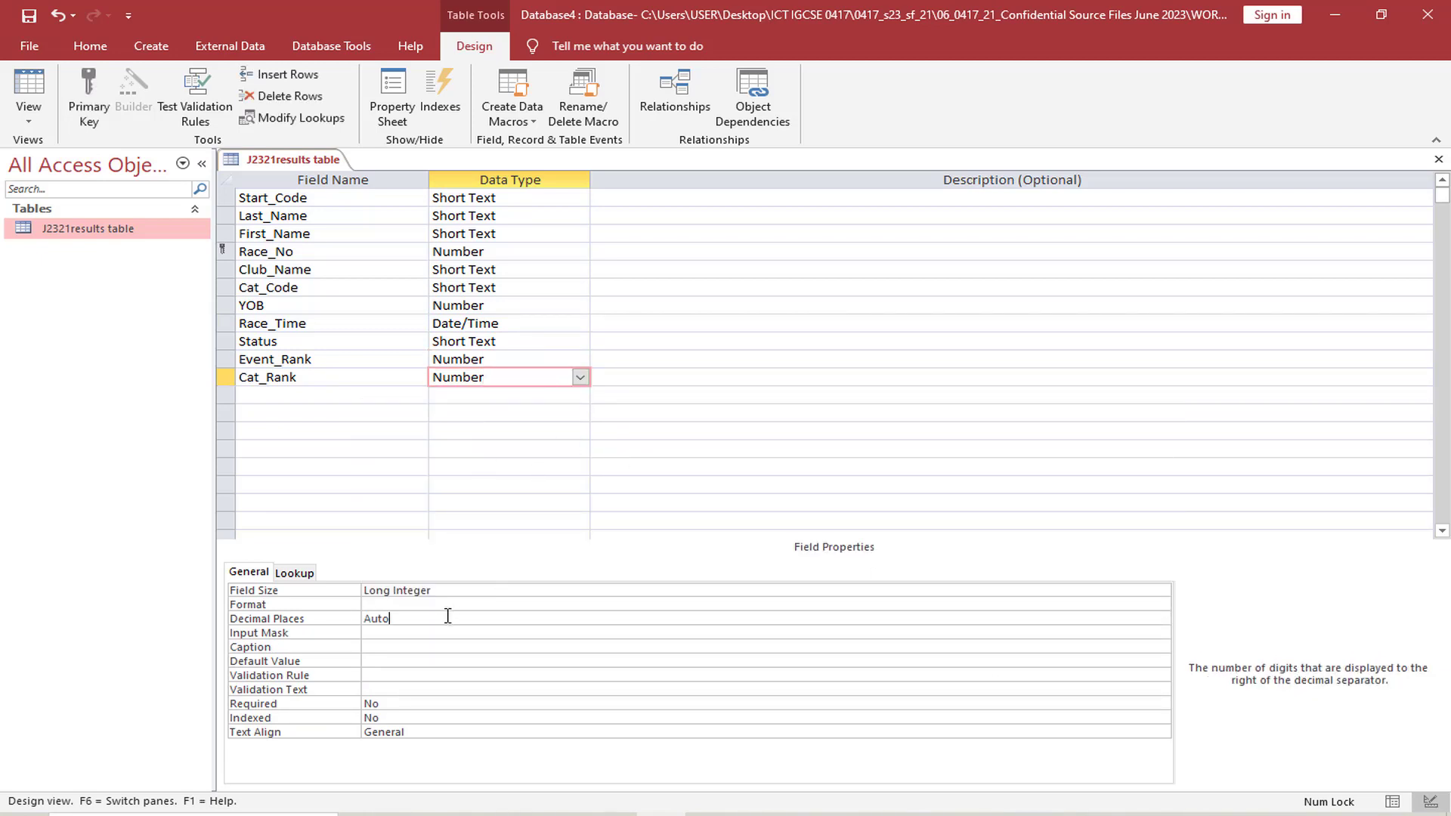
click(1162, 619)
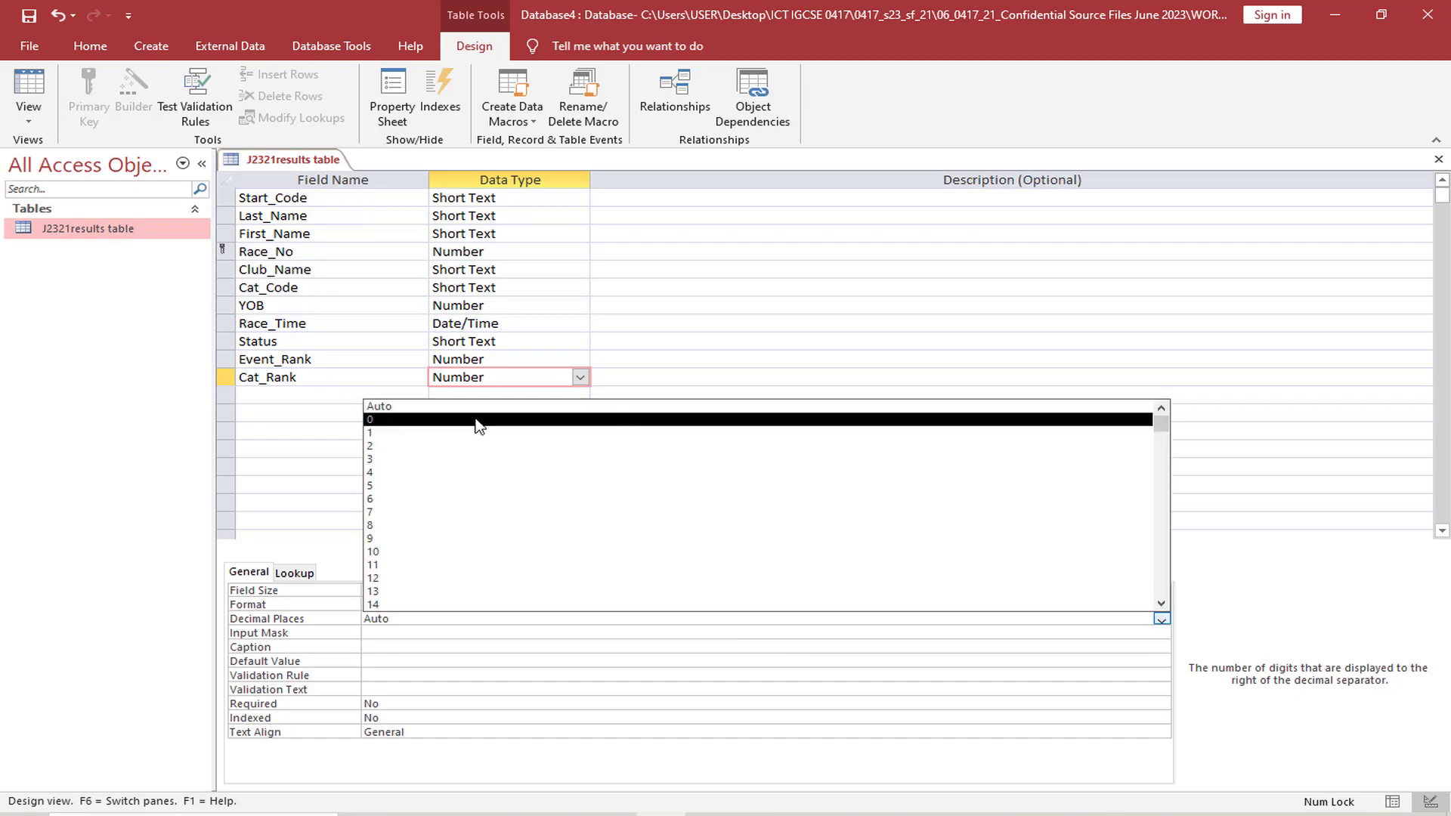
click(479, 420)
Switch to the exam paper and highlight "primary key" in the instruction below the question 15 field list
key(alt+Tab)
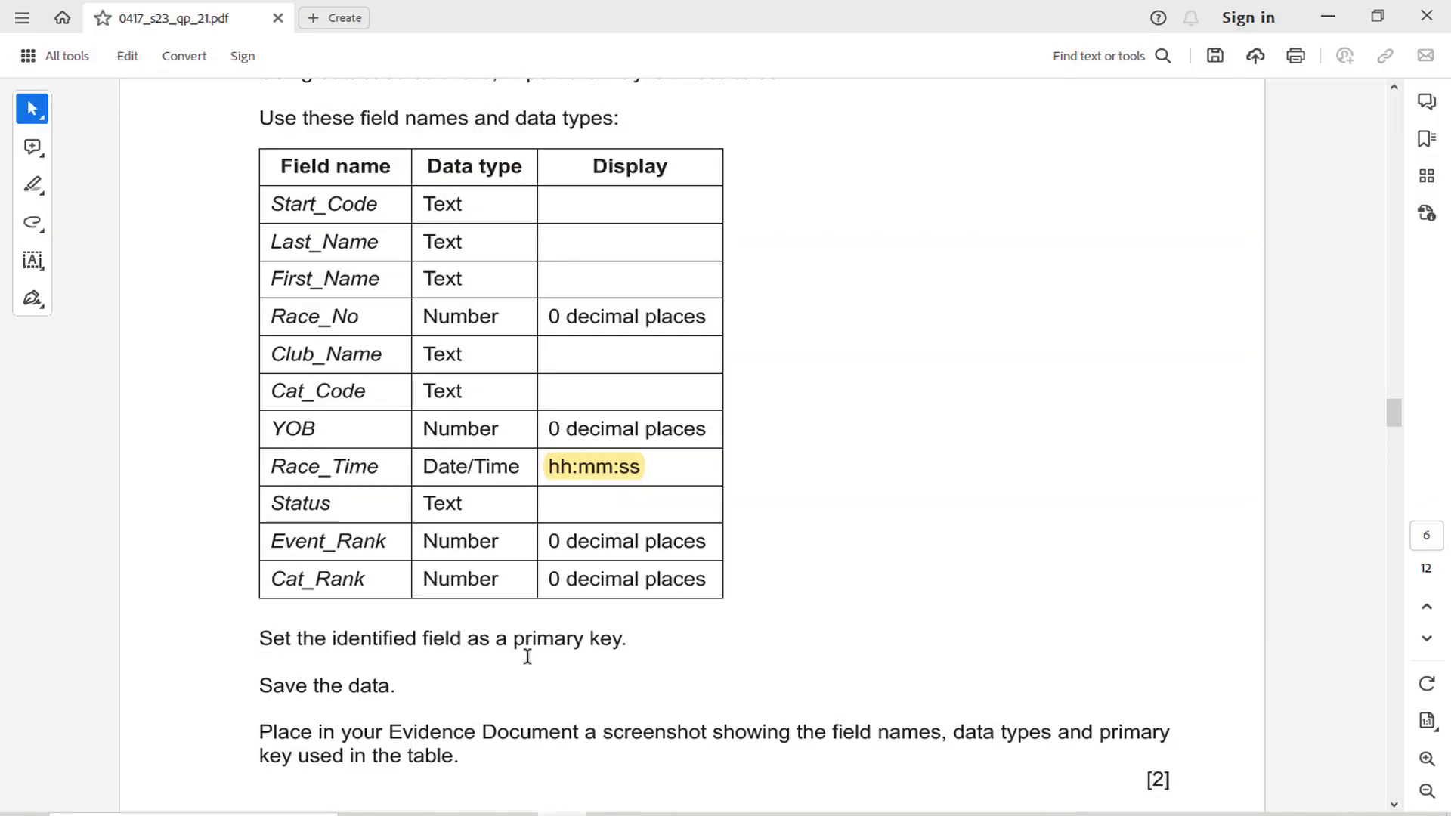
scroll(548, 580, down, 3)
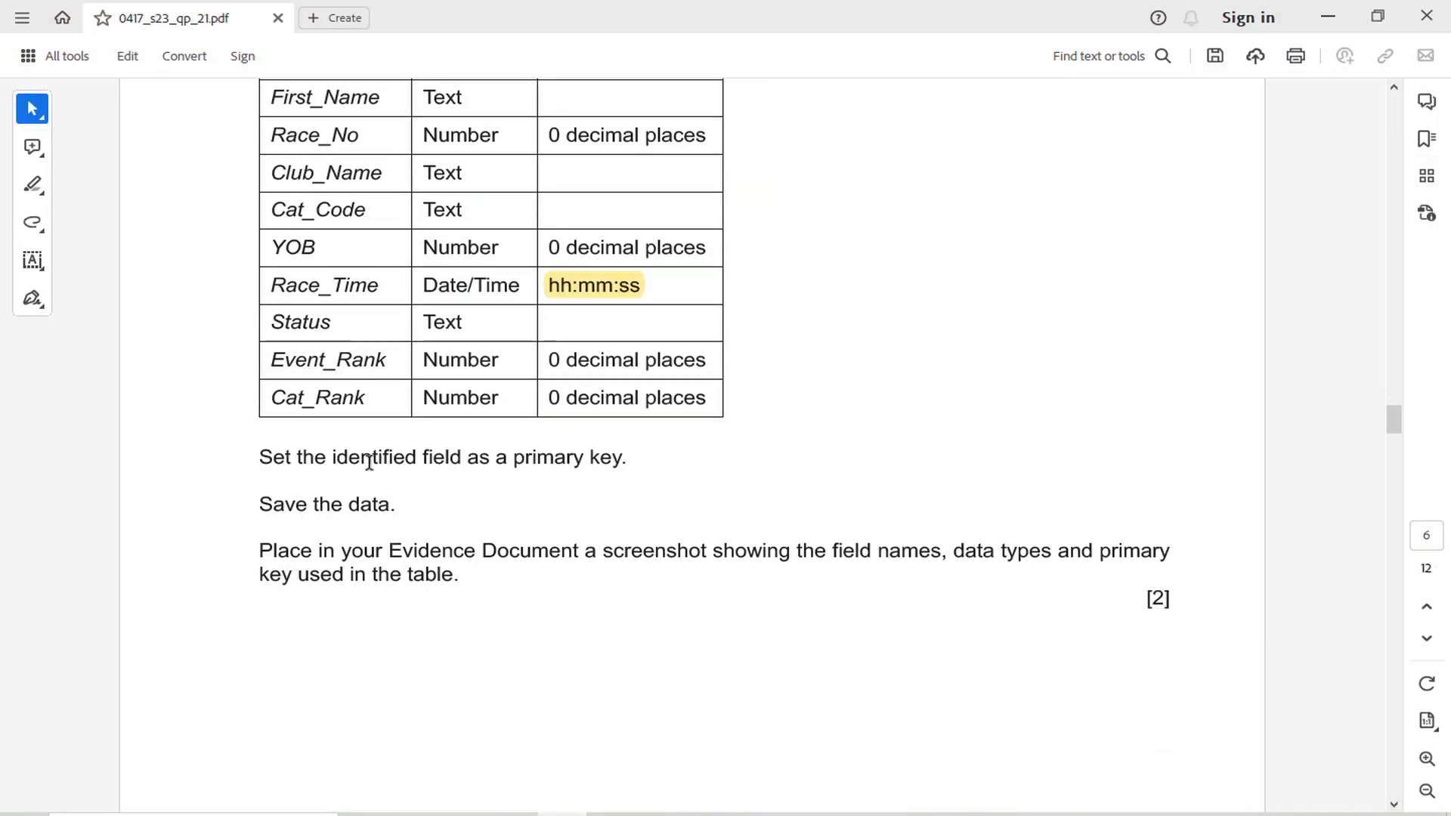
drag(514, 461, 624, 460)
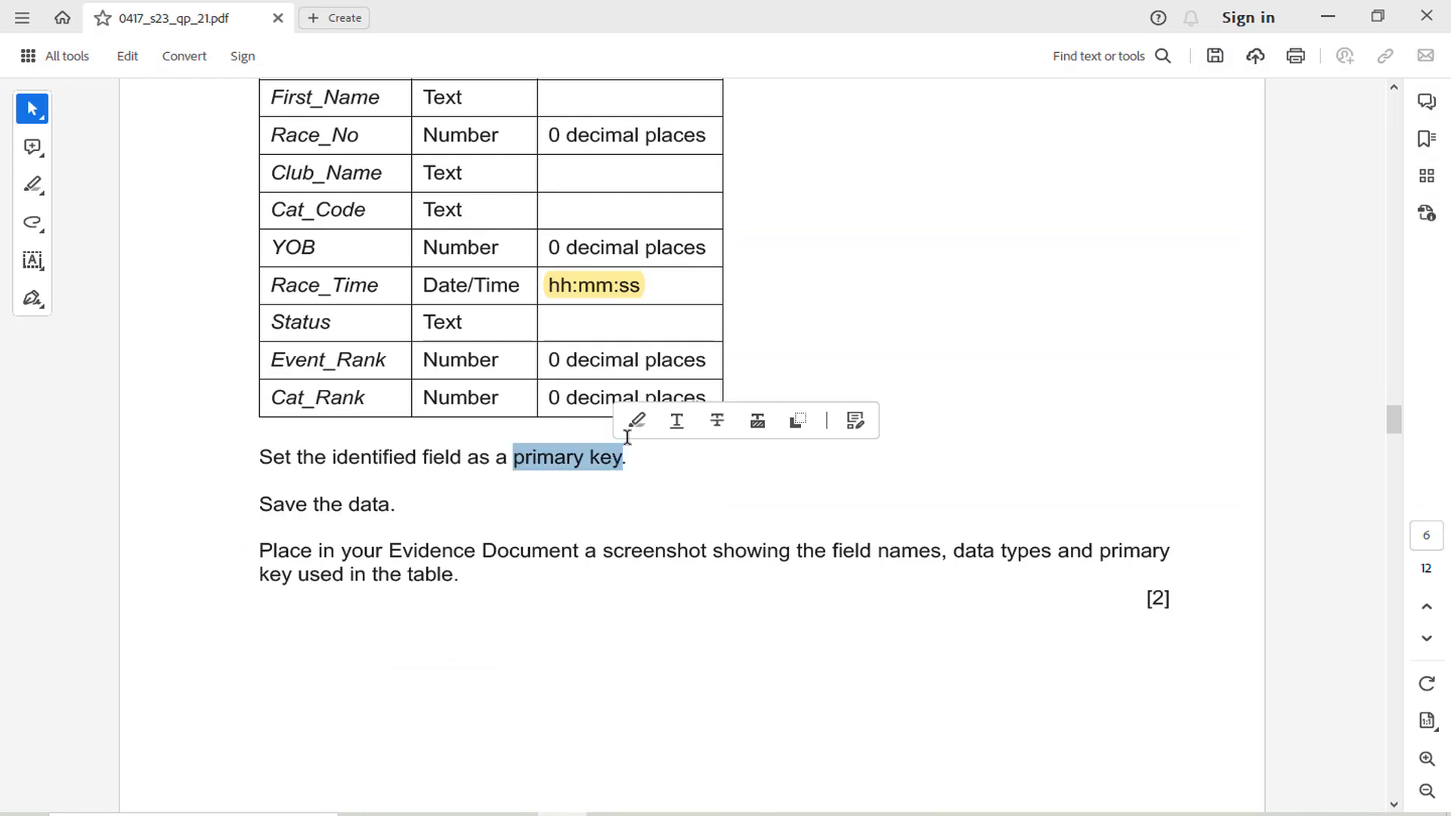
click(635, 420)
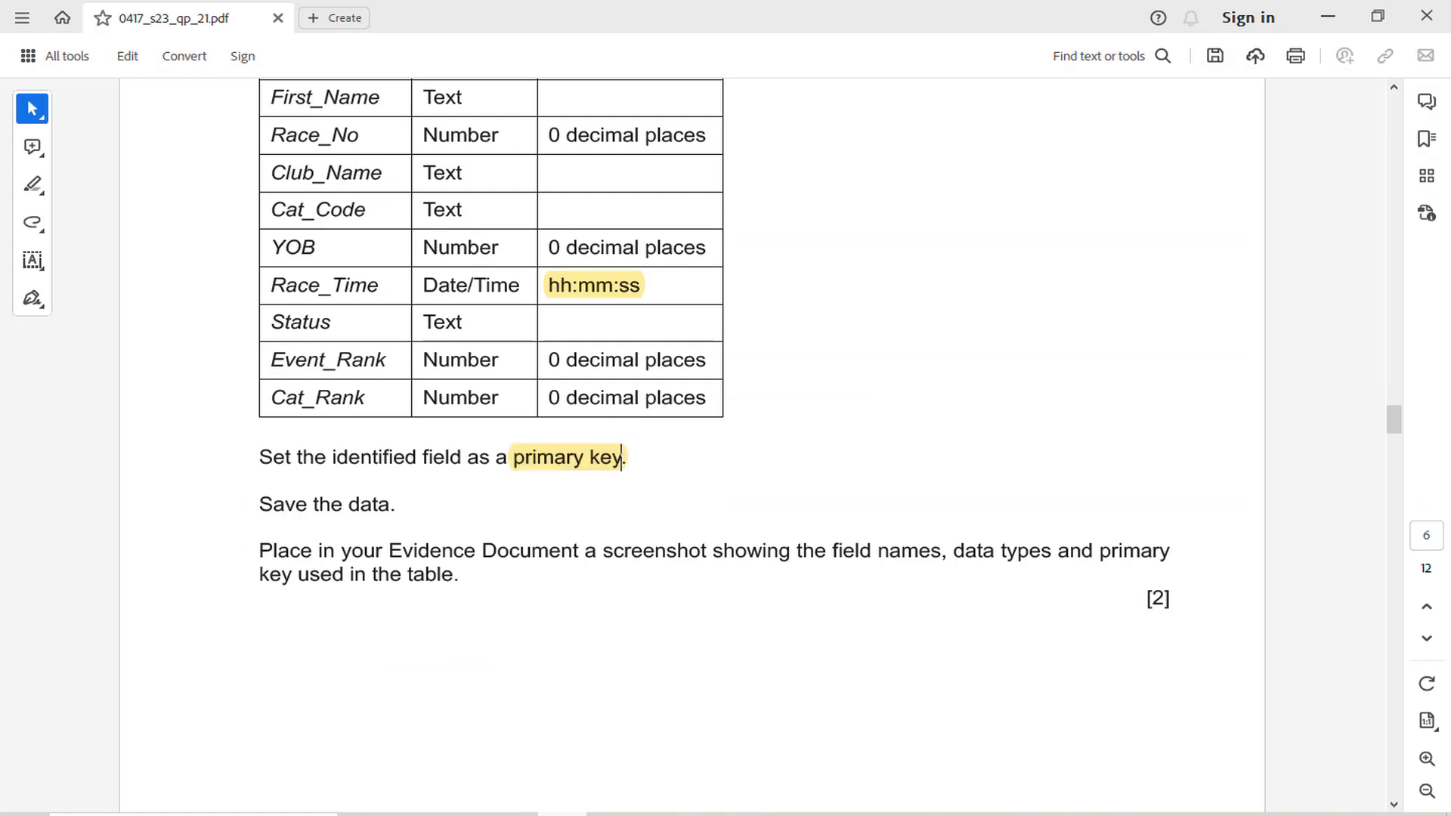
Return to Access, save the table design and display the J2321results table in Datasheet view
key(alt+Tab)
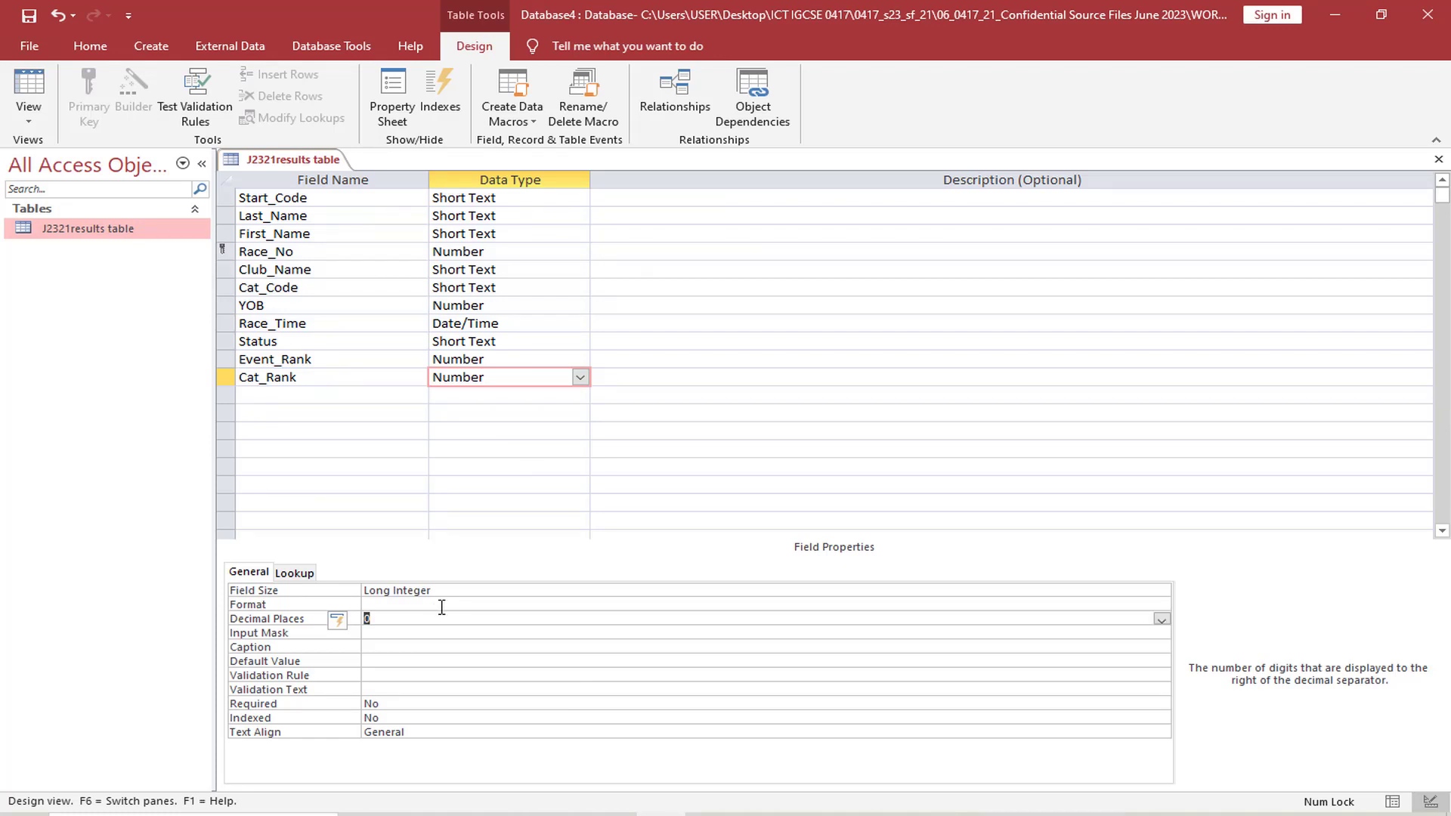
click(487, 536)
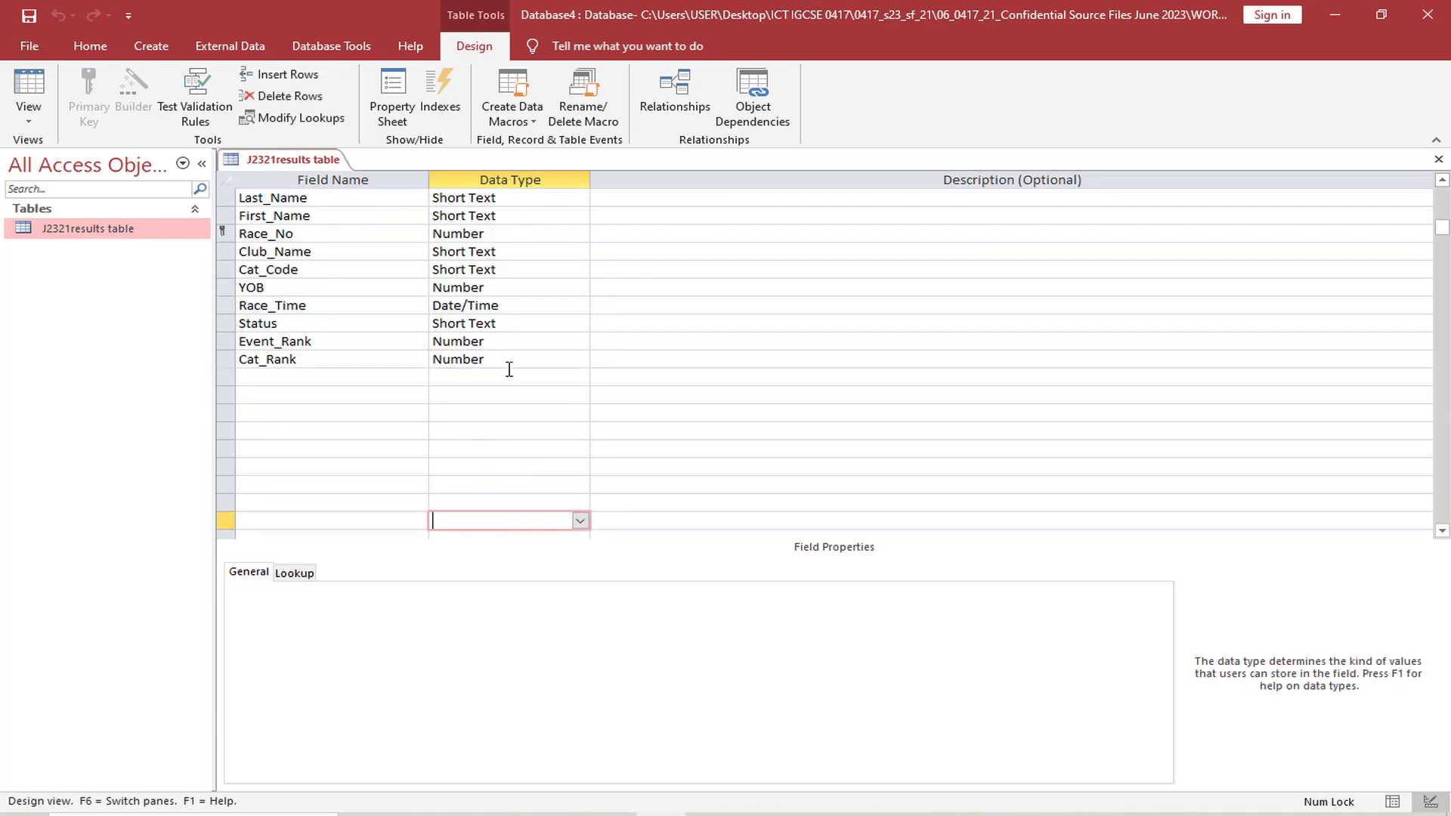
click(29, 121)
click(65, 151)
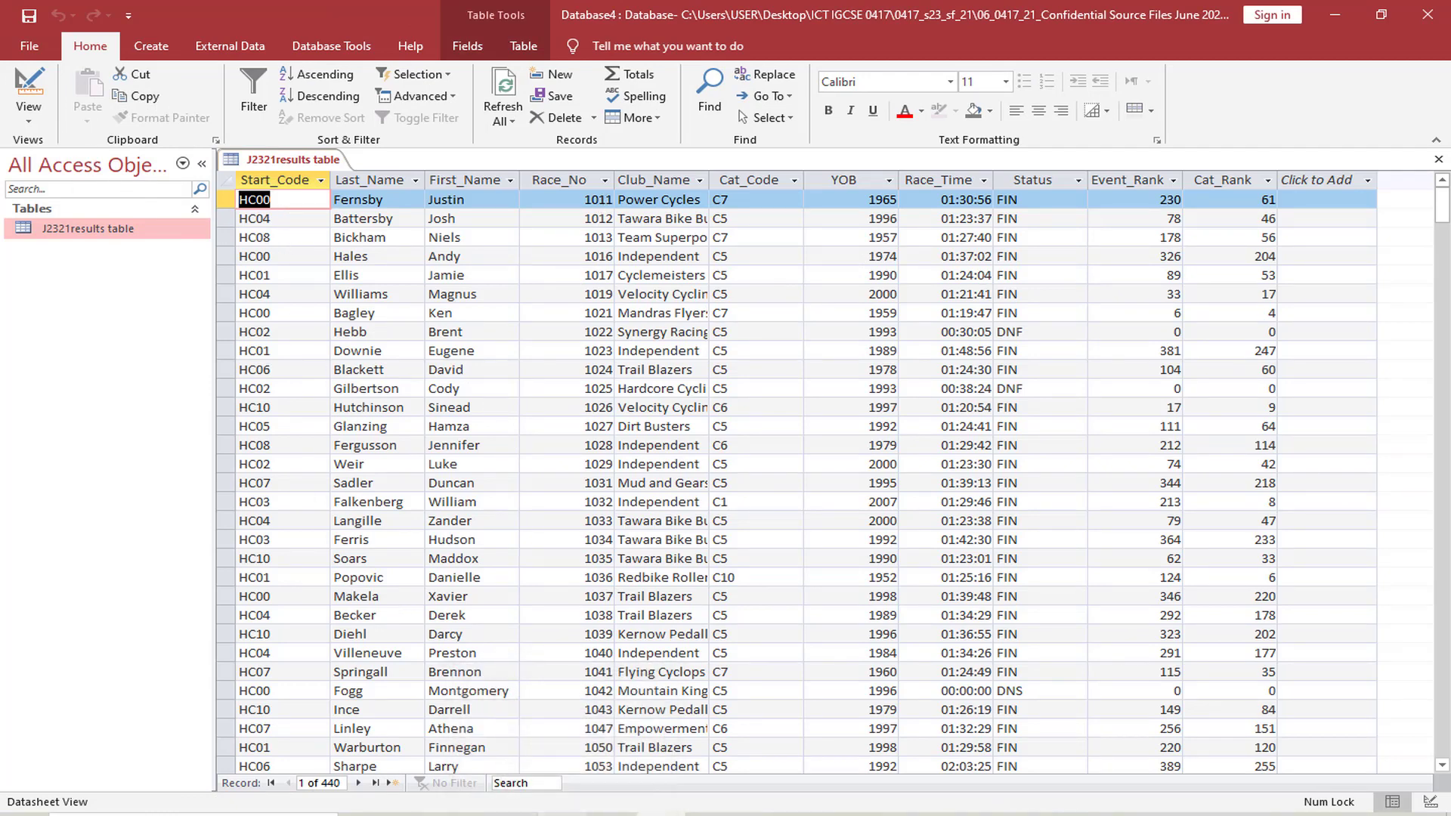
Highlight "field names, data types and primary" in the exam paper's Evidence Document instruction for question 15
click(563, 815)
drag(389, 554, 579, 556)
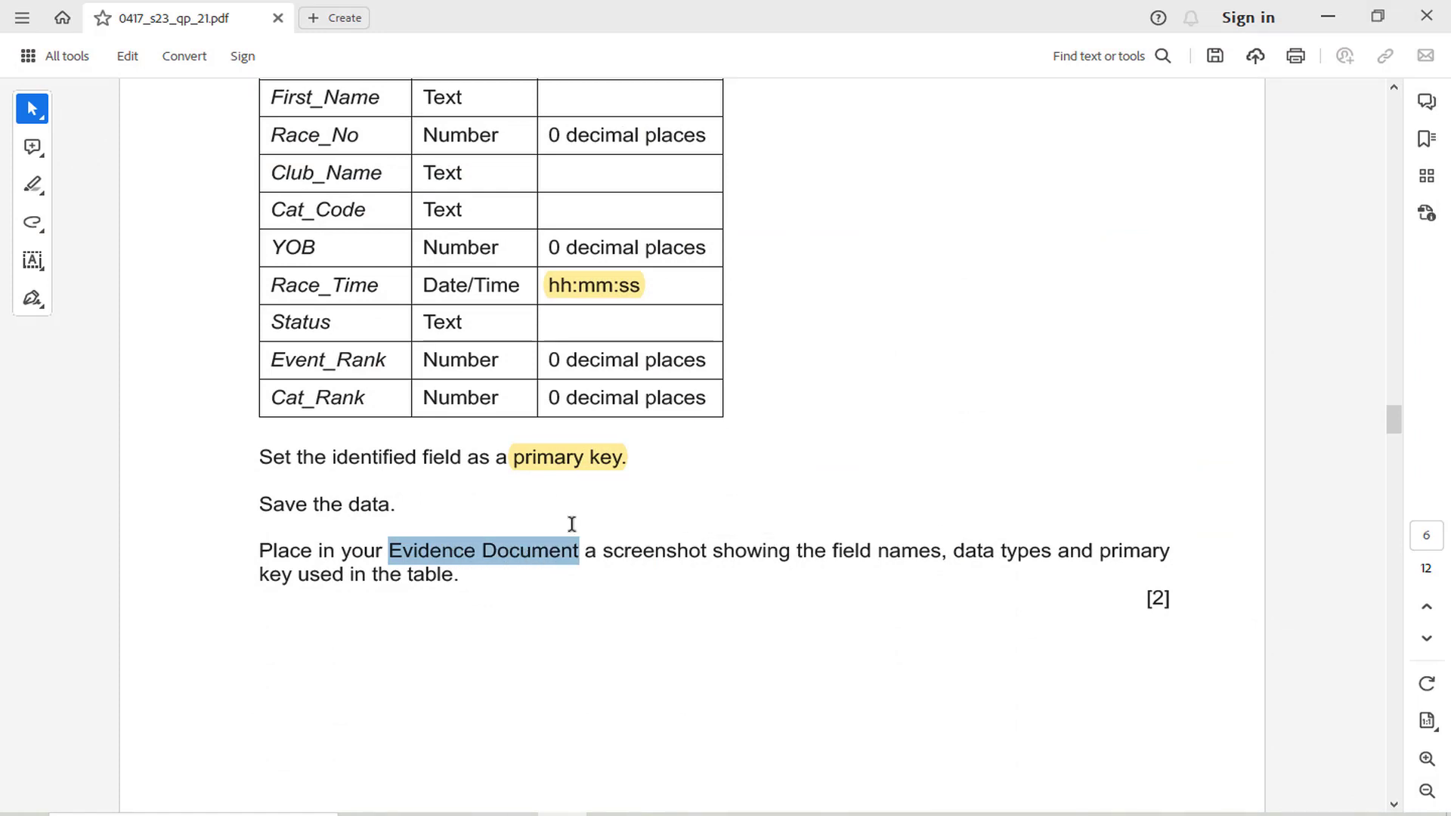
drag(841, 551, 1170, 552)
click(1140, 515)
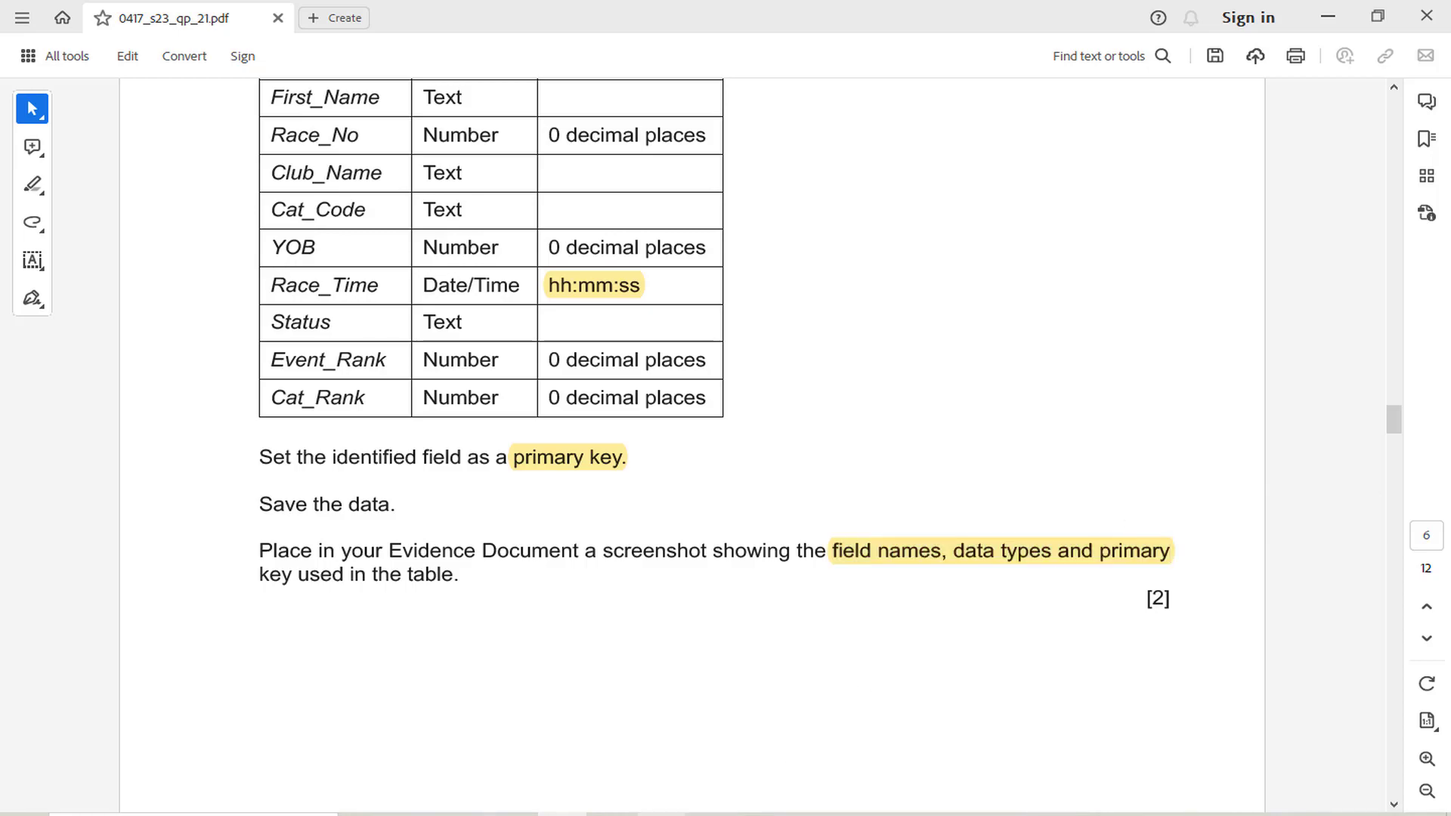
Switch the J2321results table back to Design view and display the Race_Time field's properties
click(661, 814)
click(30, 126)
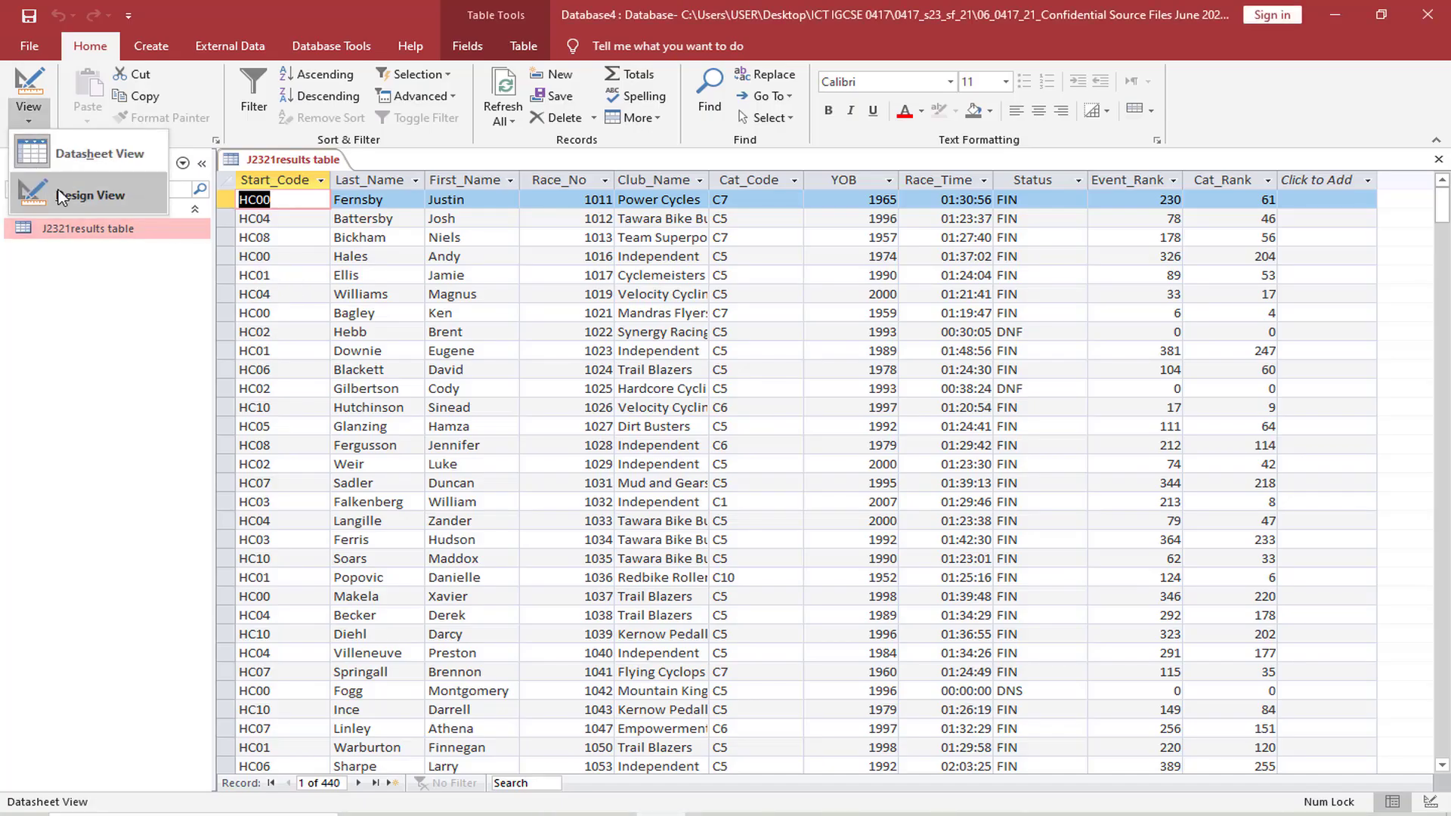
click(65, 188)
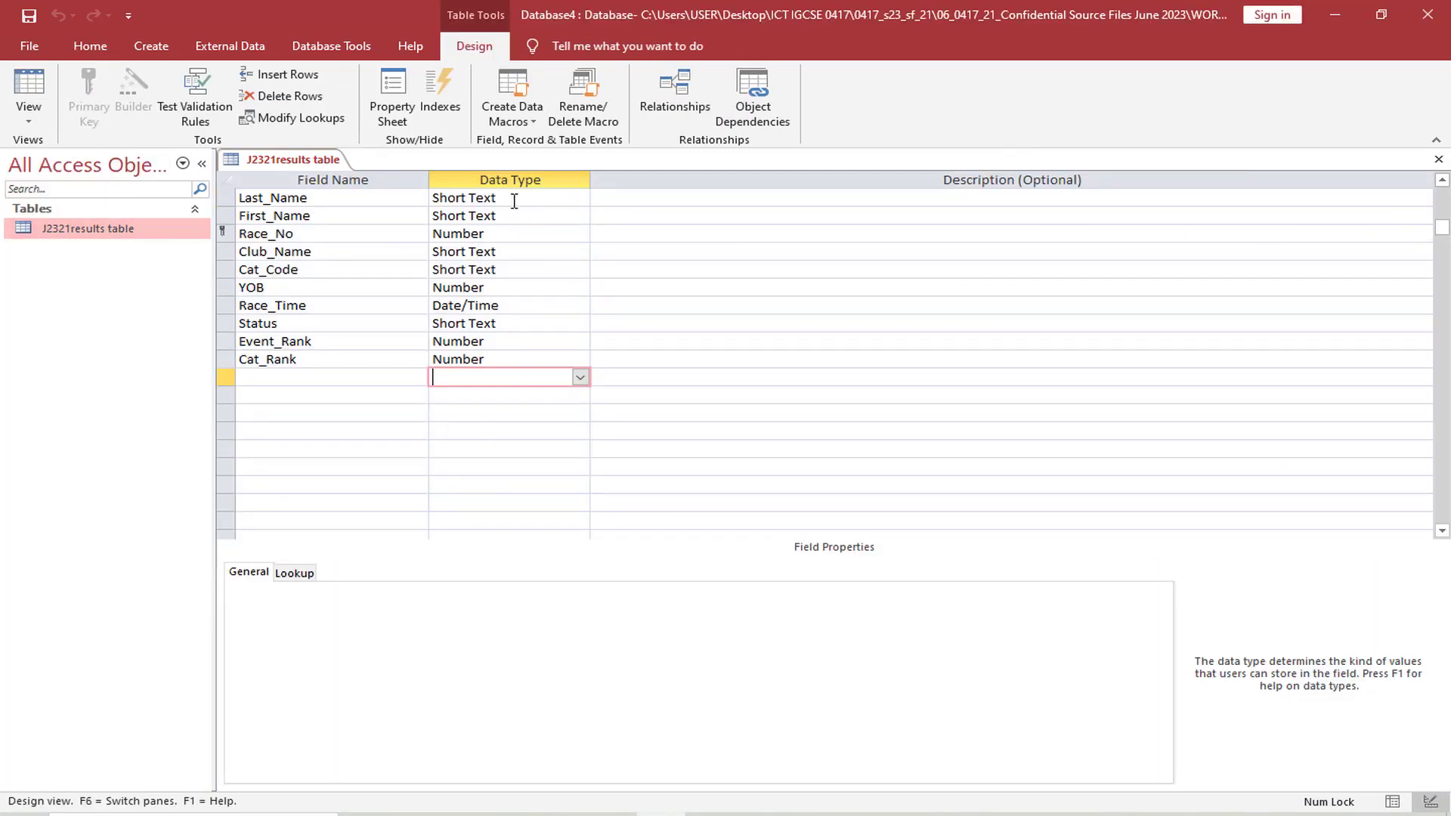
click(529, 232)
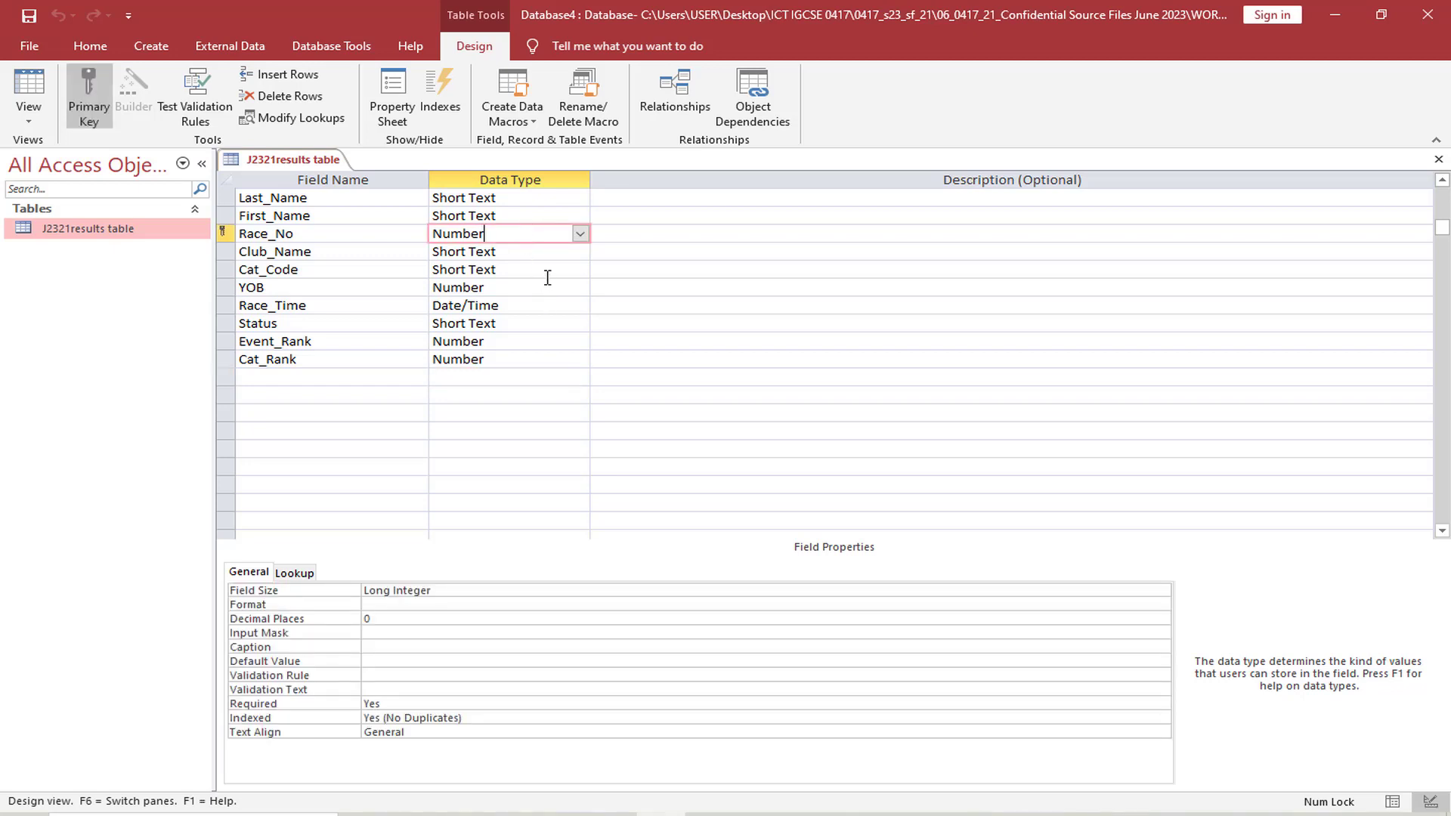
click(540, 302)
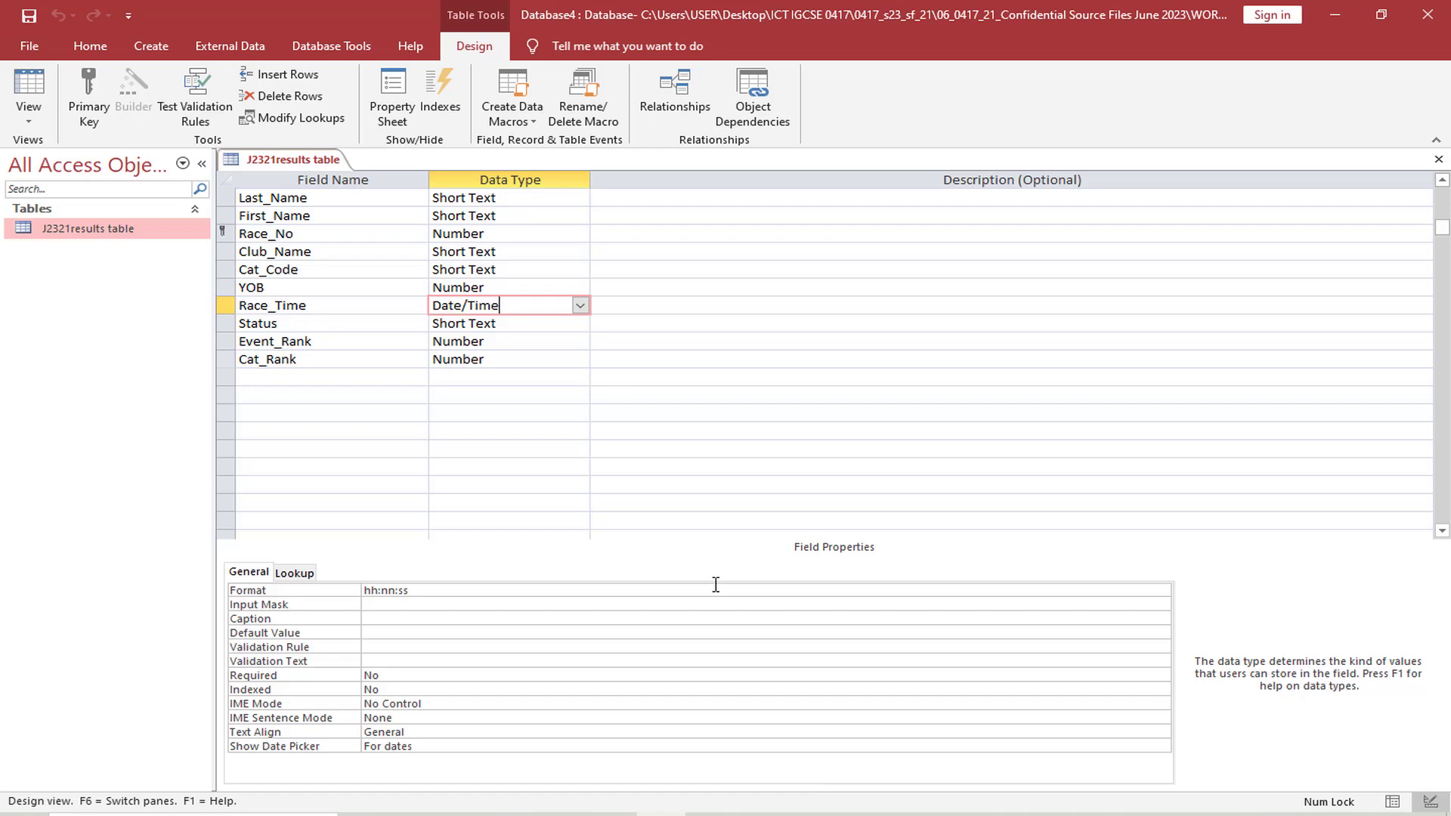
Capture the table's field names, data types, primary key and field properties, and paste the screenshot under Step 15 evidence in EVIDENCE007.docx in Word
key(ctrl+Print)
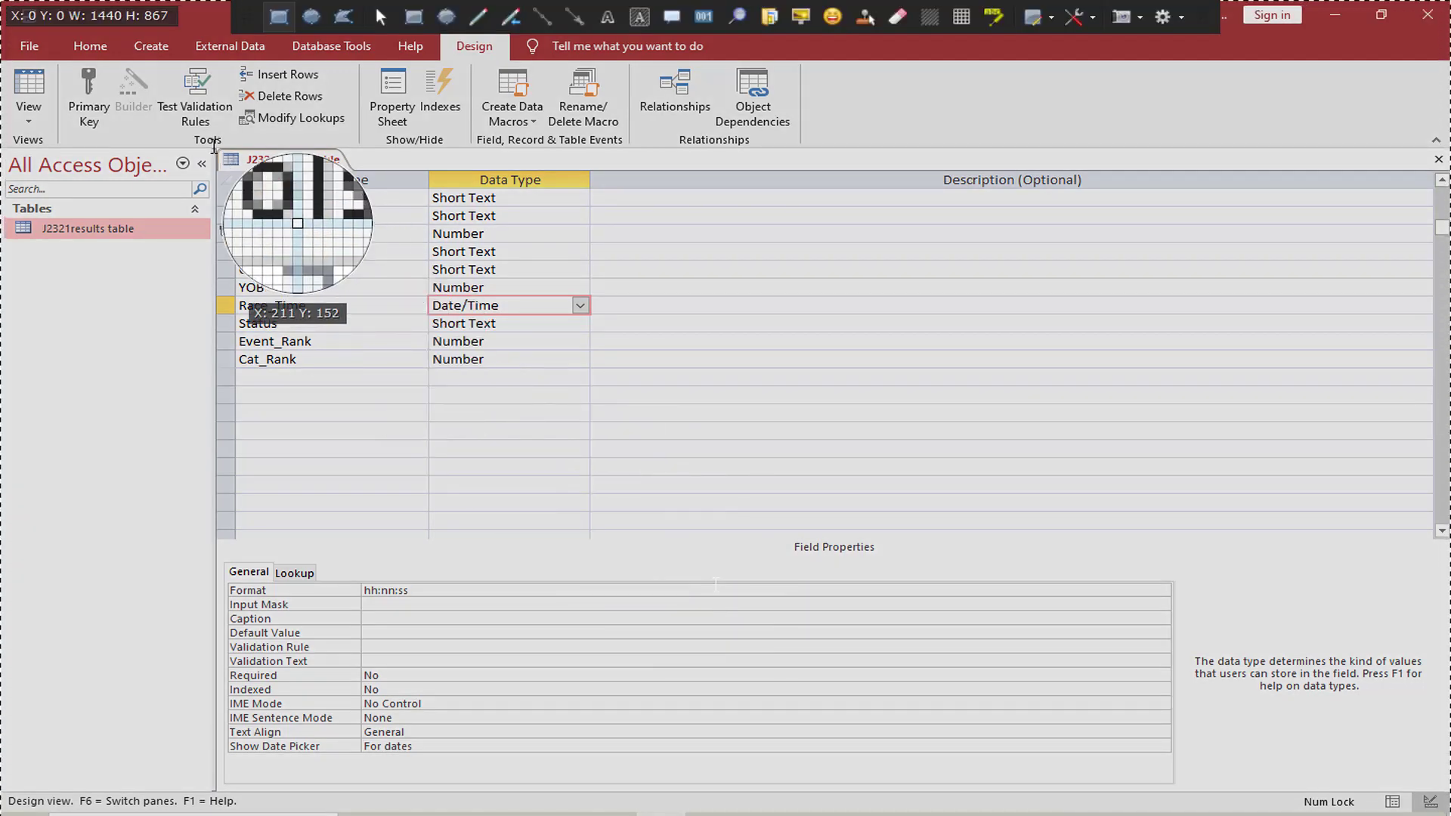
drag(216, 151, 698, 761)
click(705, 814)
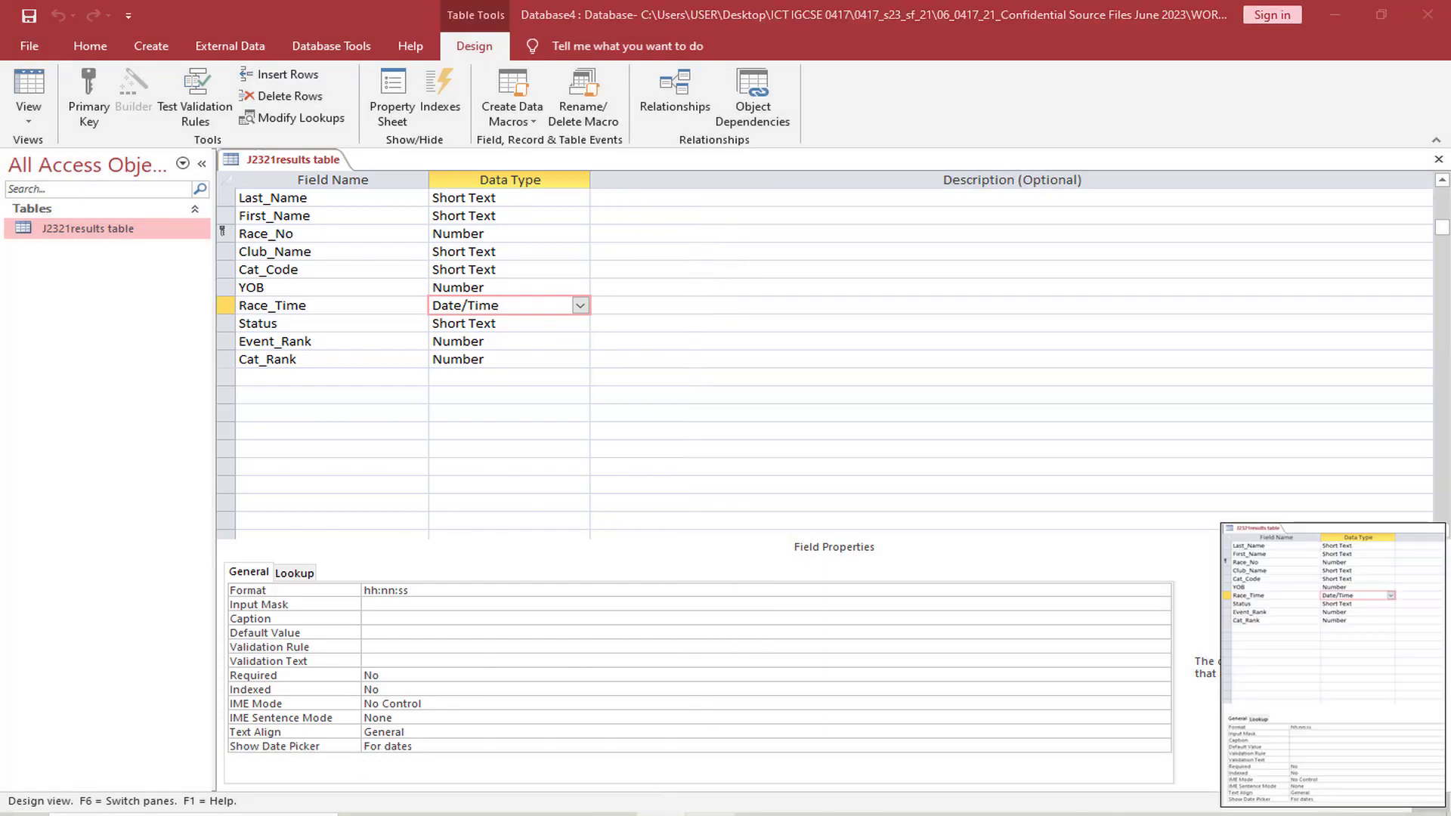
key(Delete)
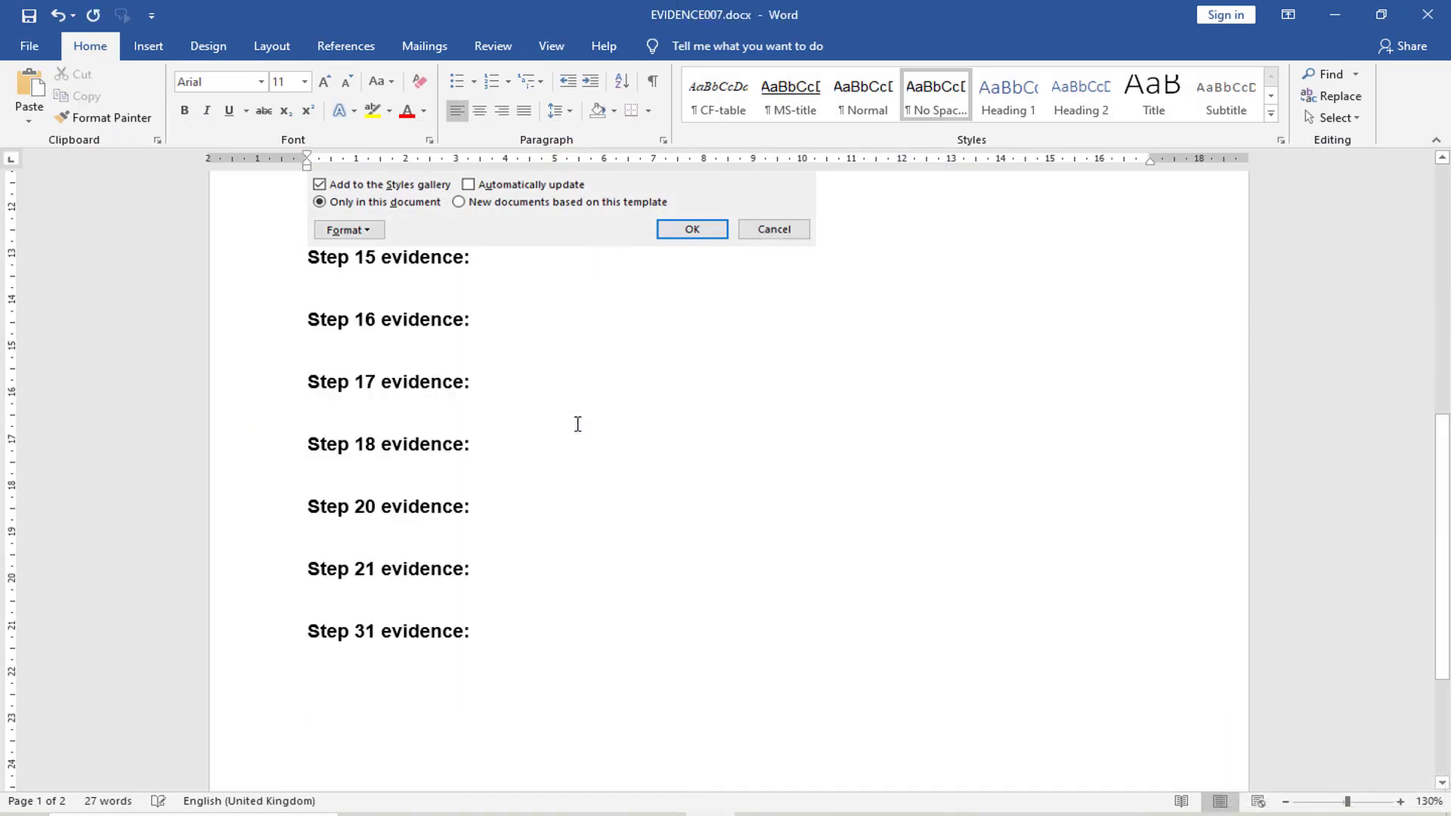
scroll(402, 301, up, 2)
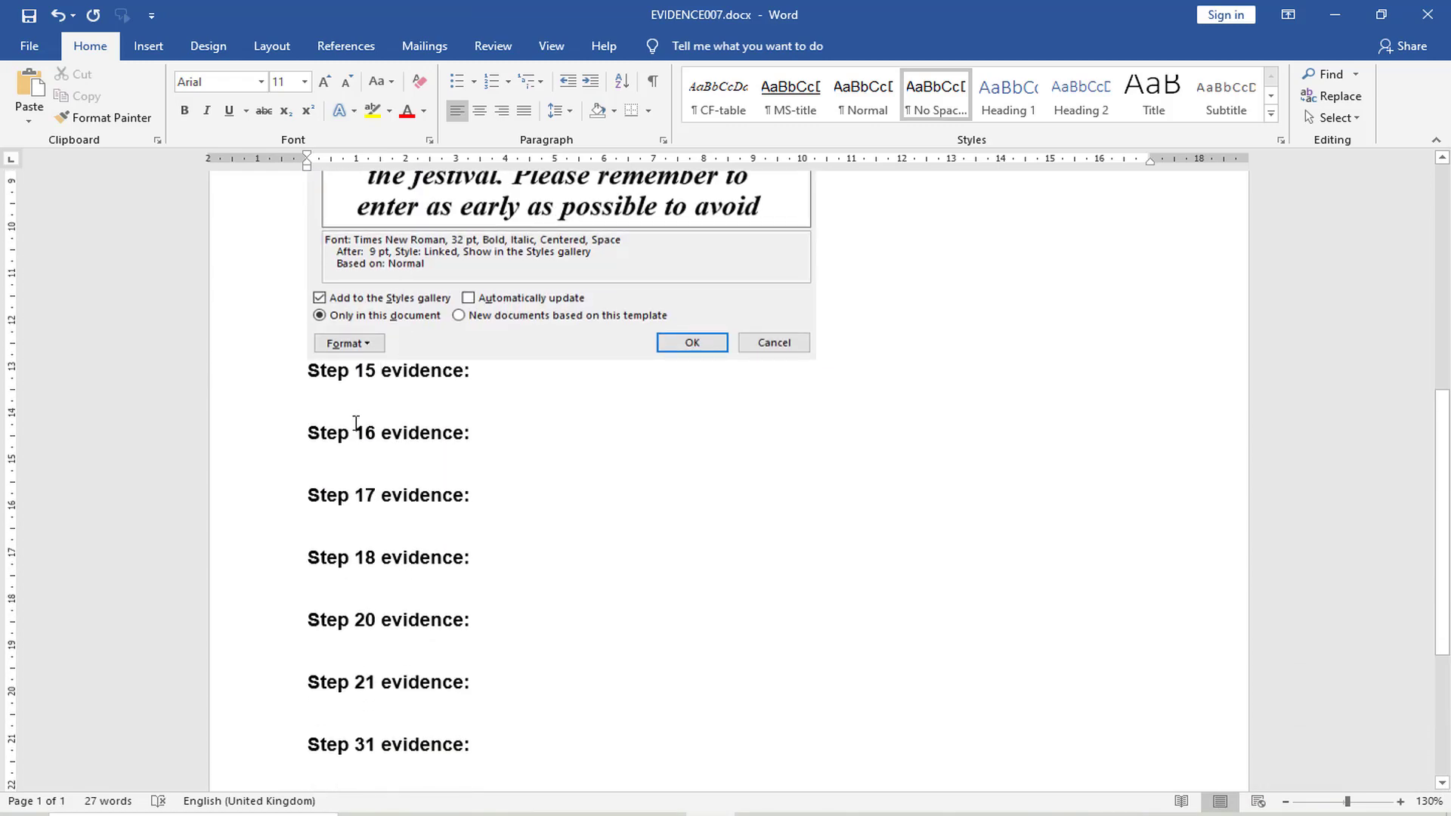
key(ctrl+v)
Shrink the pasted Step 15 screenshot proportionally in the evidence document
click(598, 480)
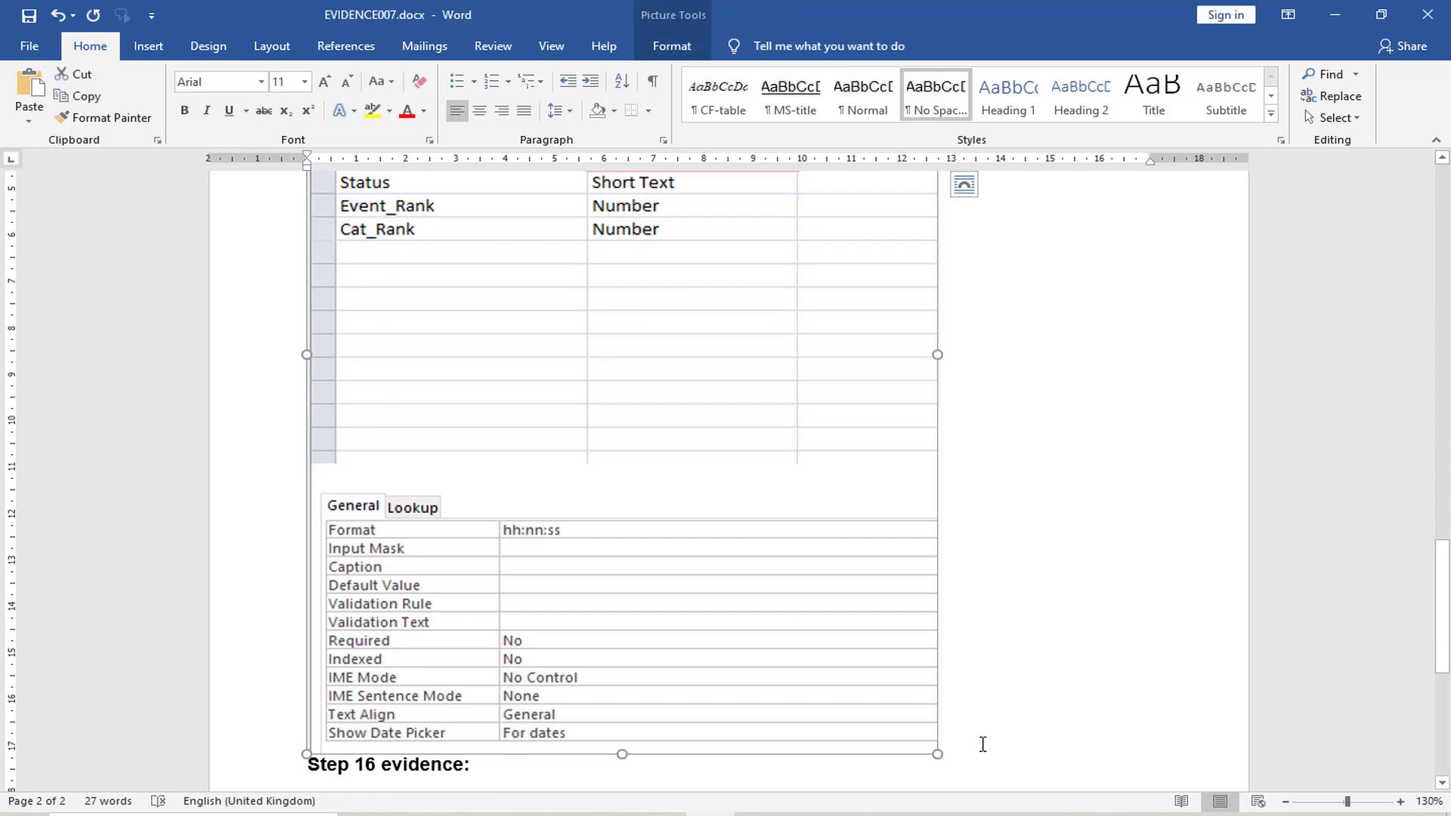
drag(935, 757, 755, 557)
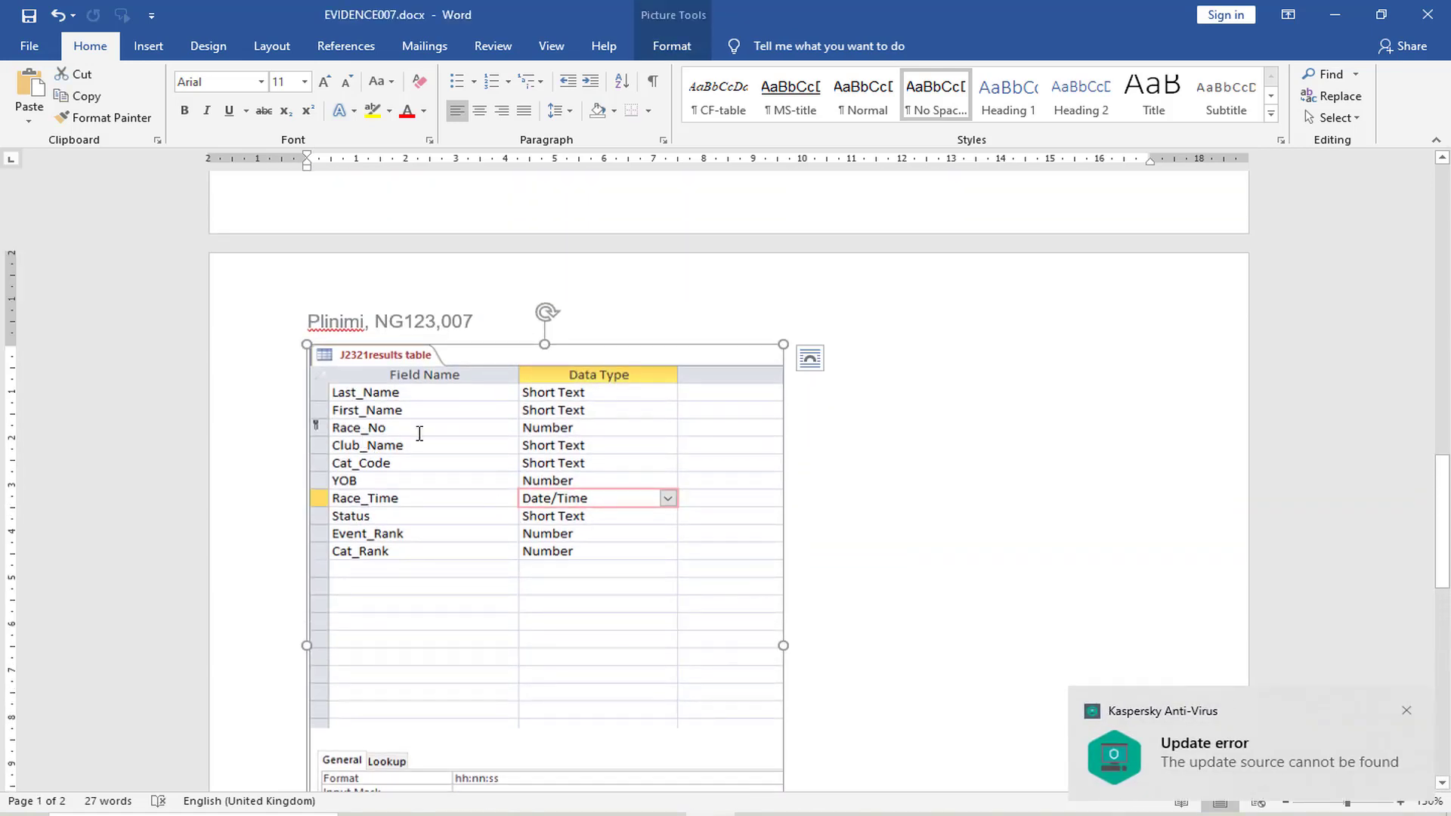
scroll(864, 635, down, 5)
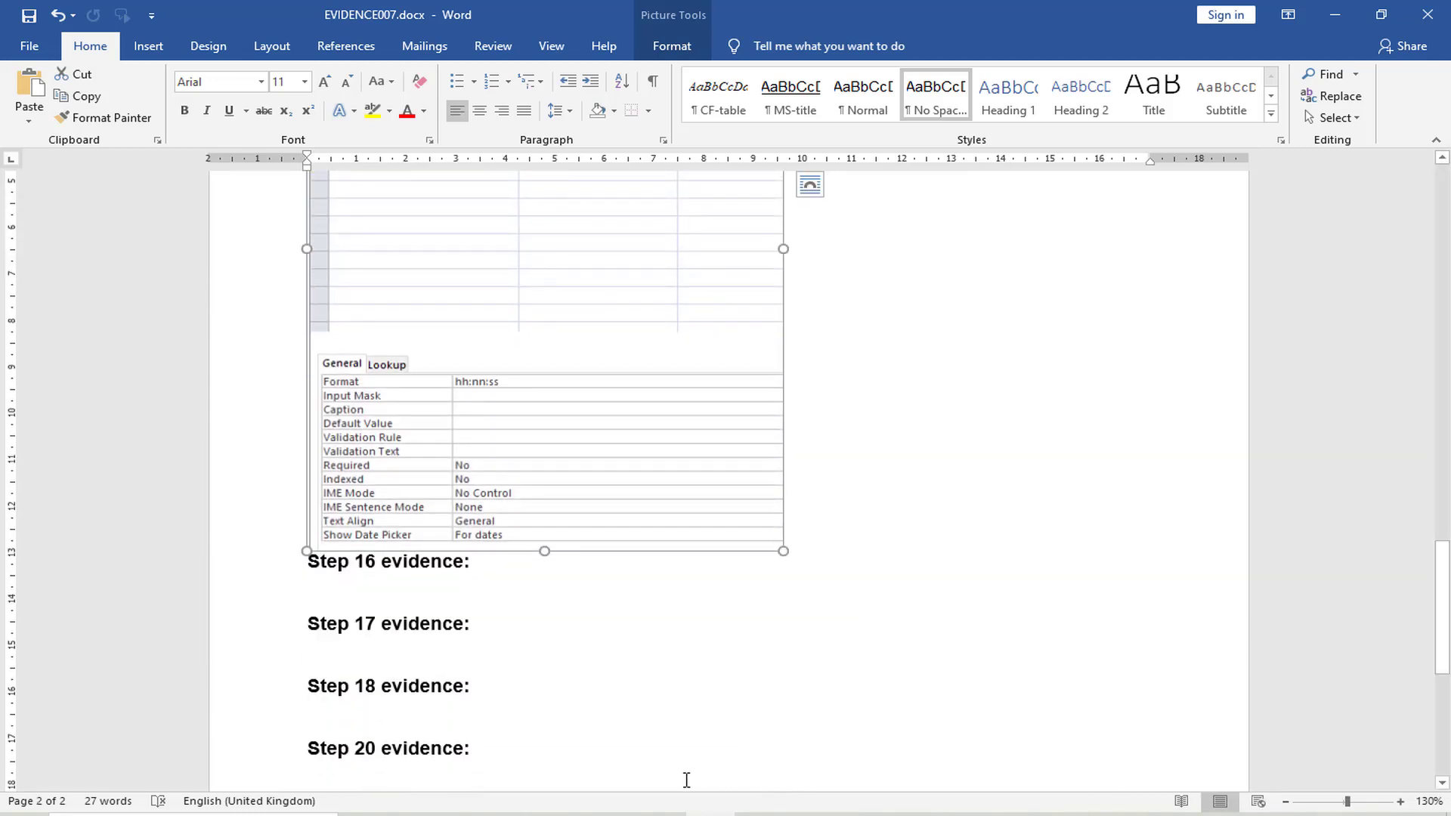
Read question 16 in the exam paper for the next file to import and its field requirements
click(567, 815)
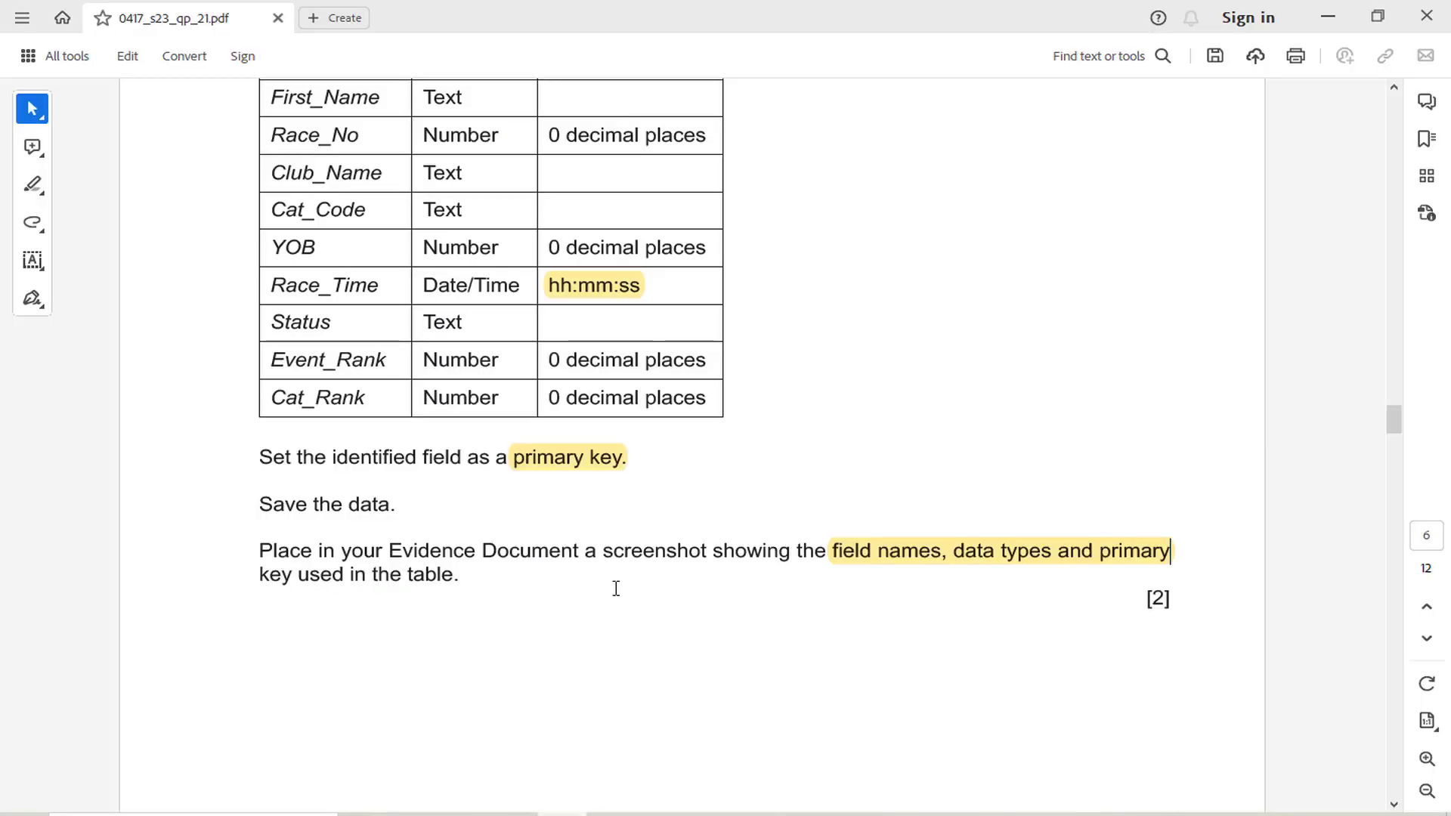
scroll(626, 582, down, 4)
scroll(633, 580, down, 8)
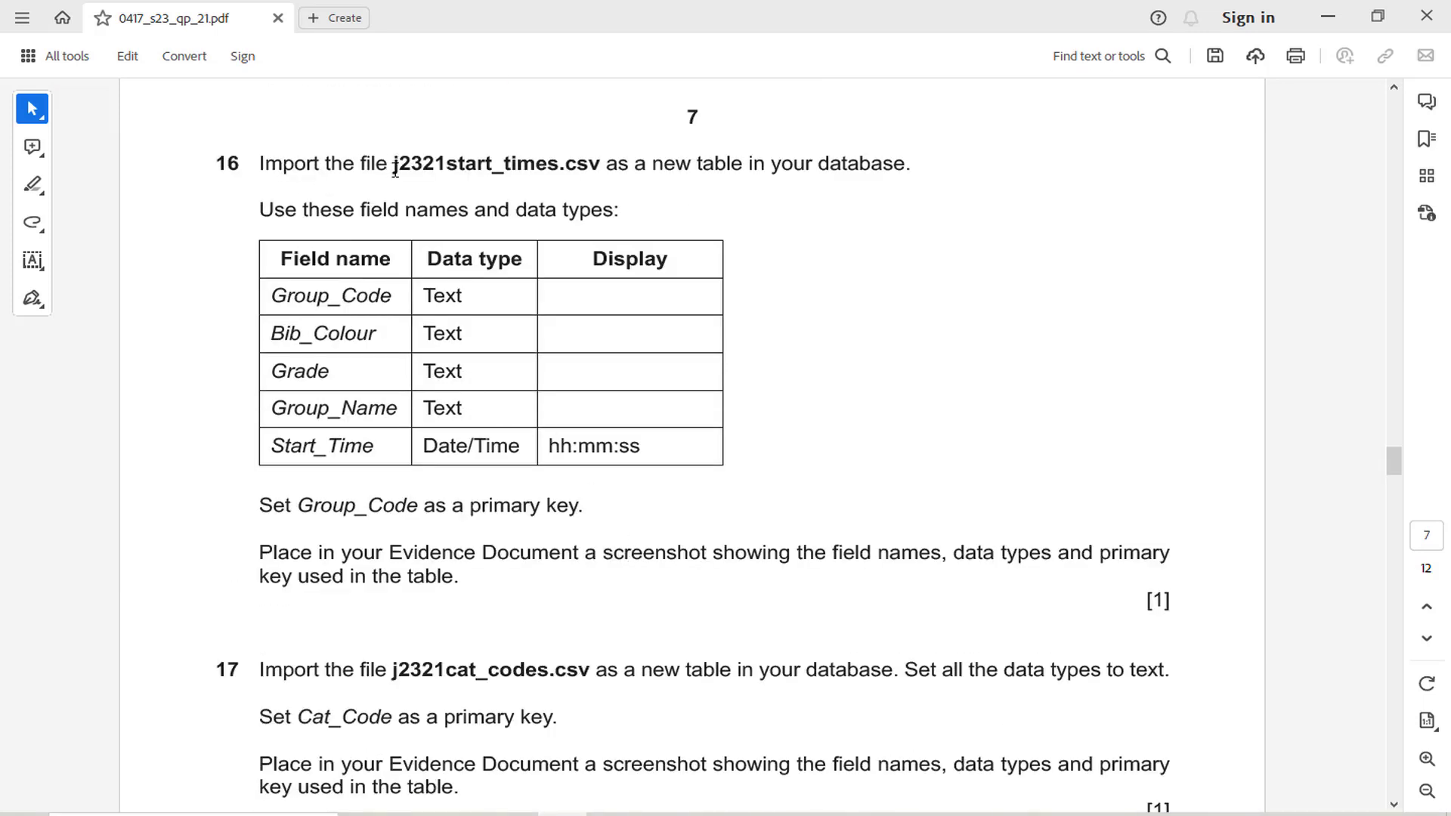
Check the file name to import in question 16, switch to Access and return the J2321results table to Datasheet view
drag(395, 169, 632, 174)
click(711, 814)
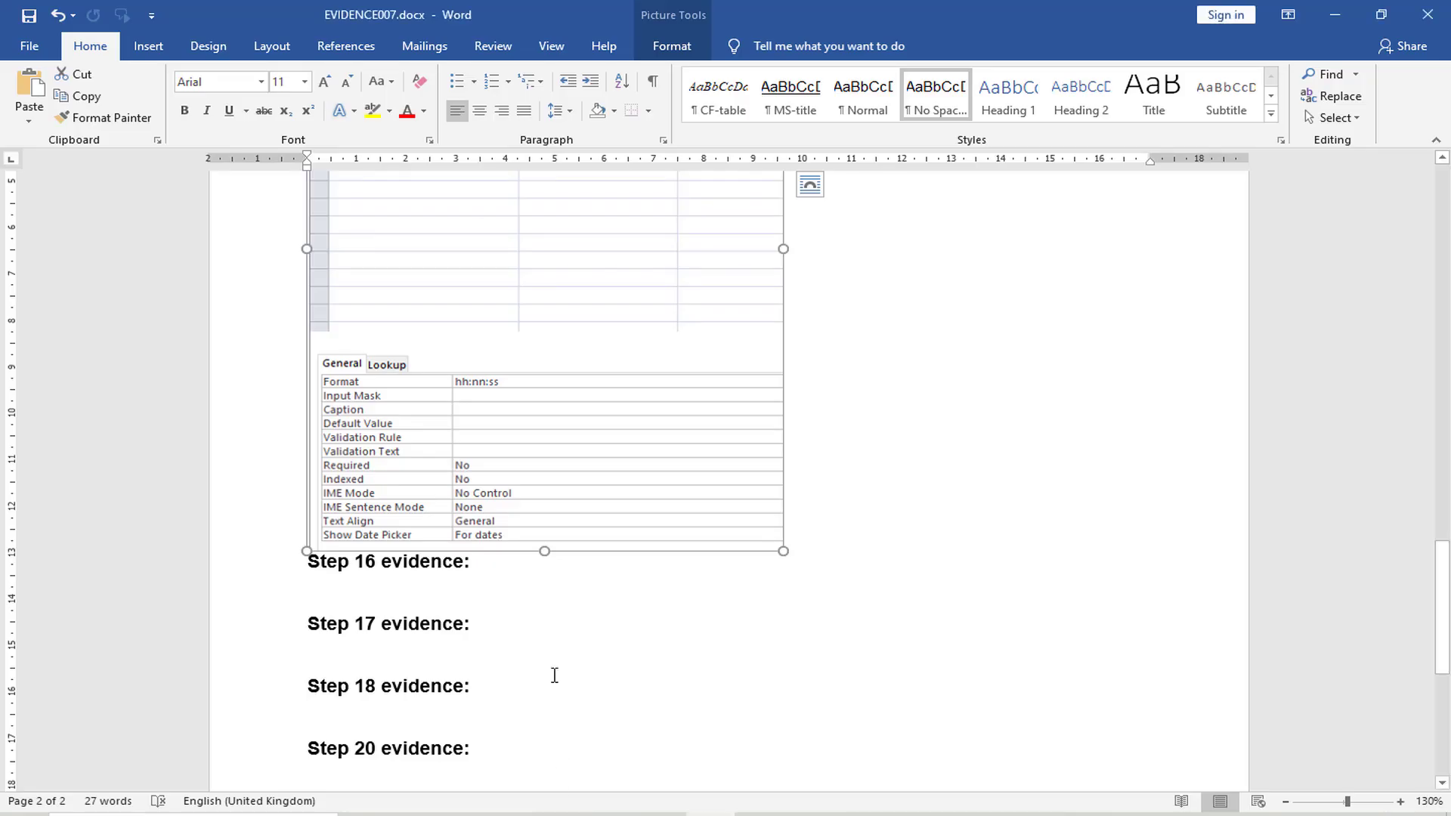
click(611, 814)
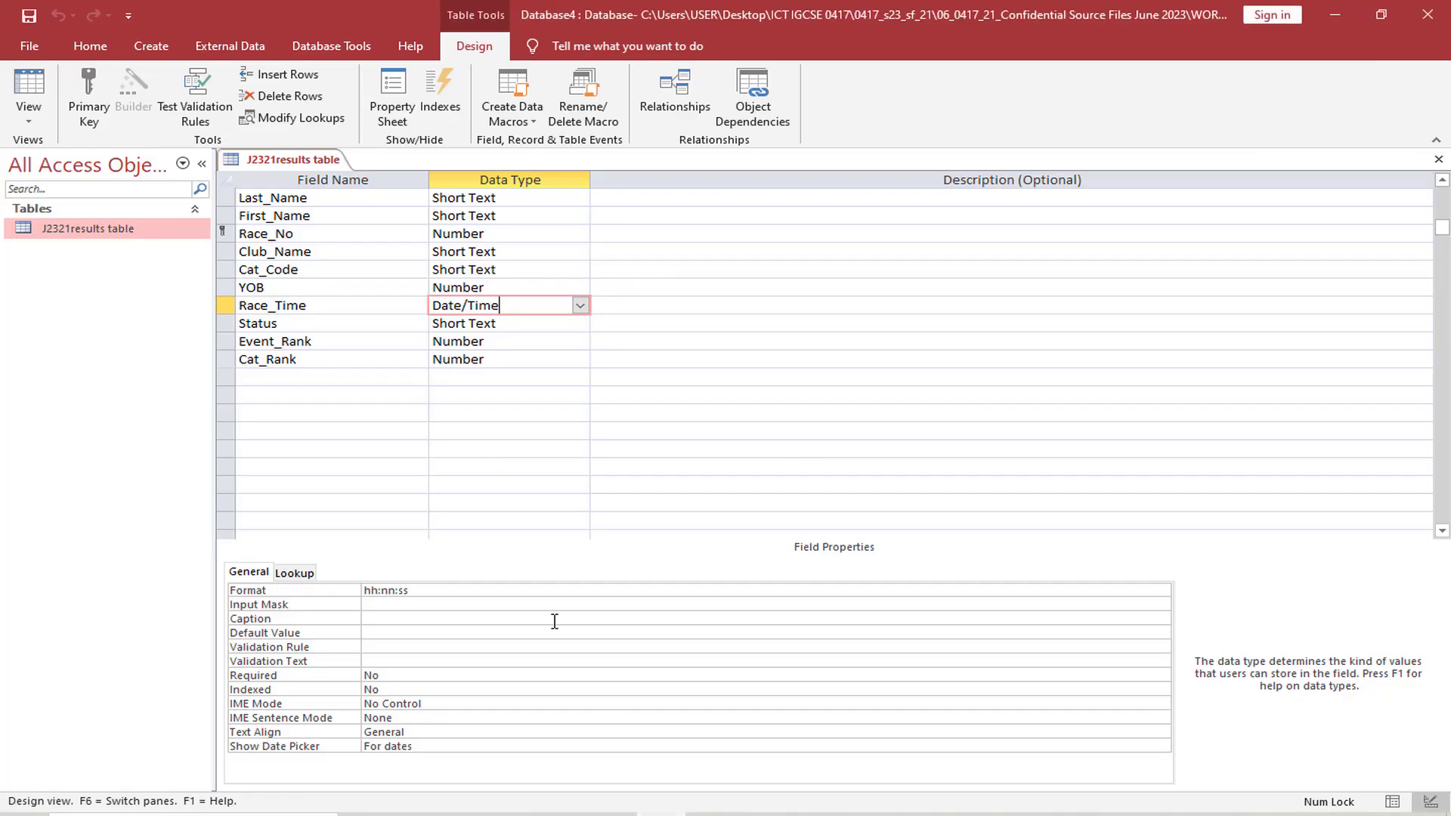
click(28, 119)
click(76, 152)
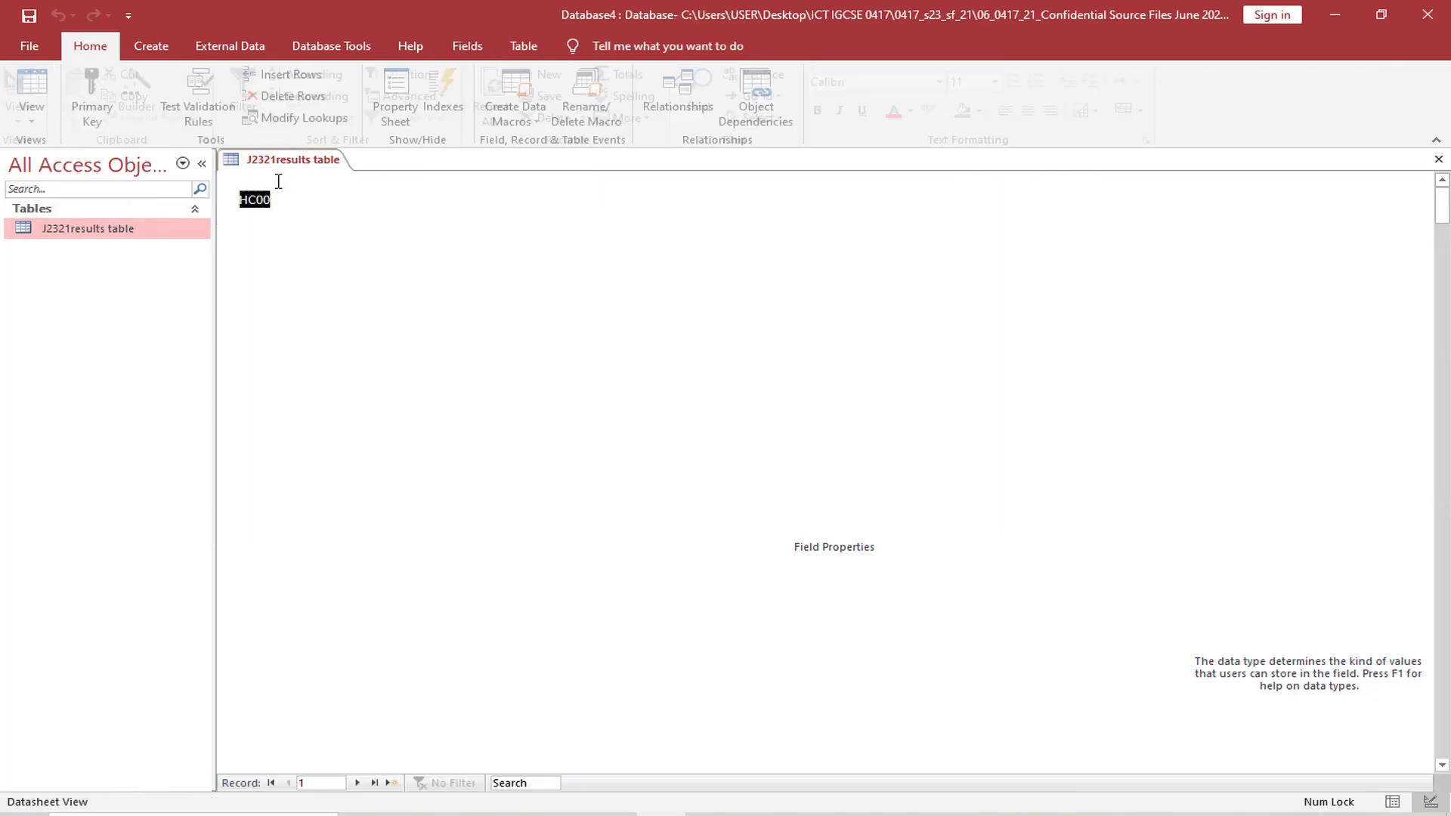
Start importing the text file j2321start_times.csv into a new table as comma-delimited data, using the first row as field names
click(230, 47)
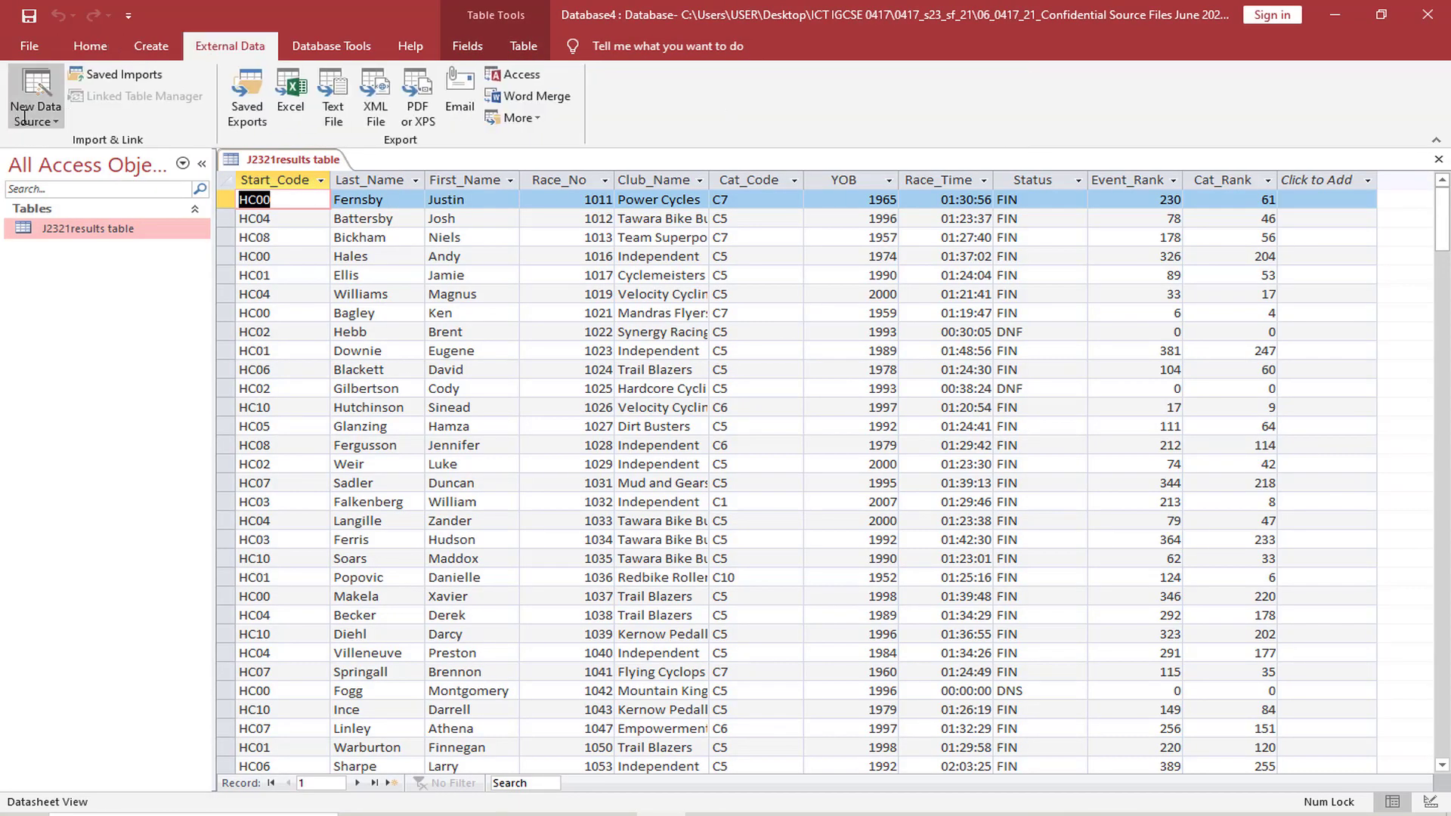
click(36, 99)
mouse_move(175, 162)
click(272, 285)
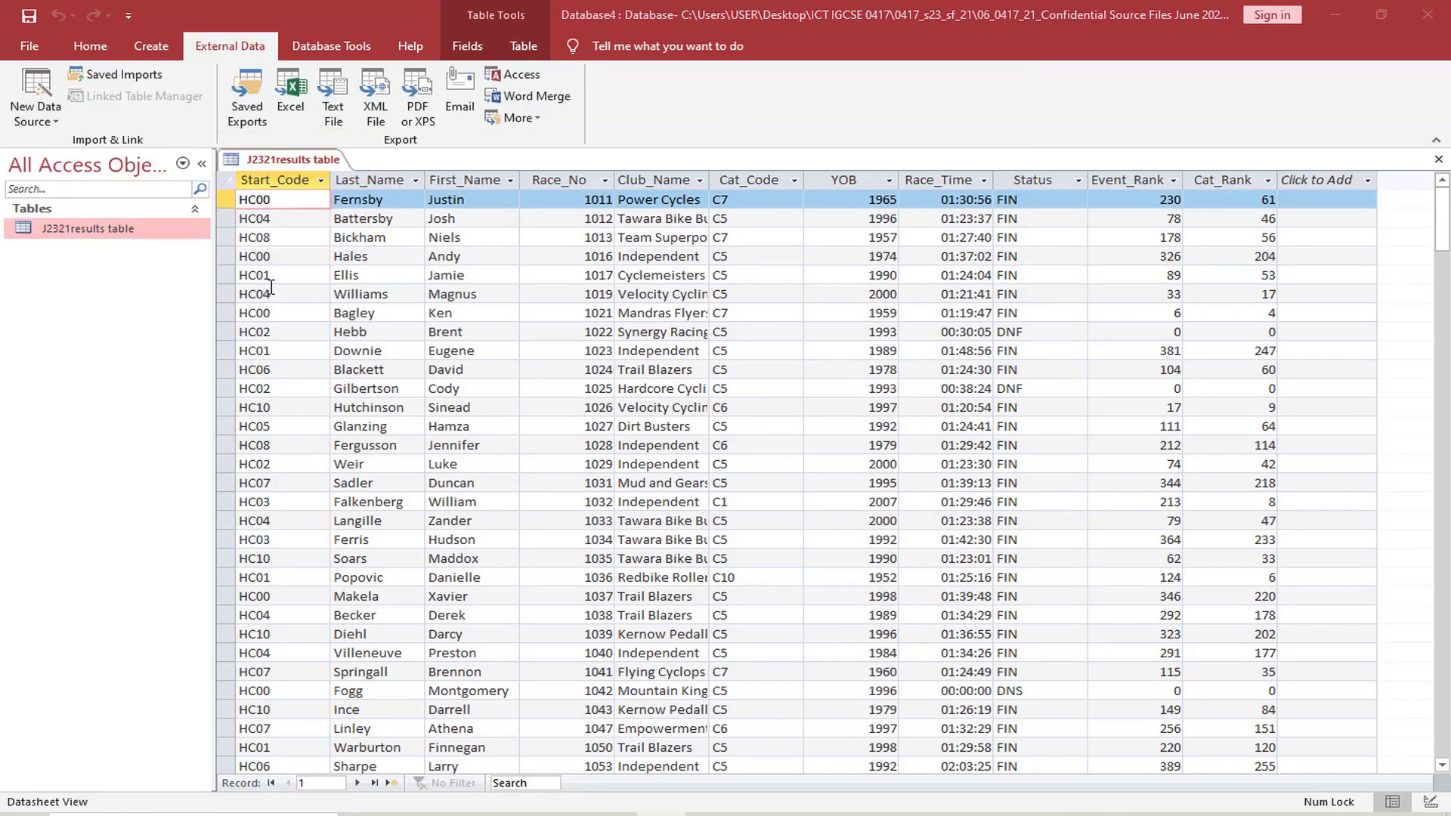
click(1020, 286)
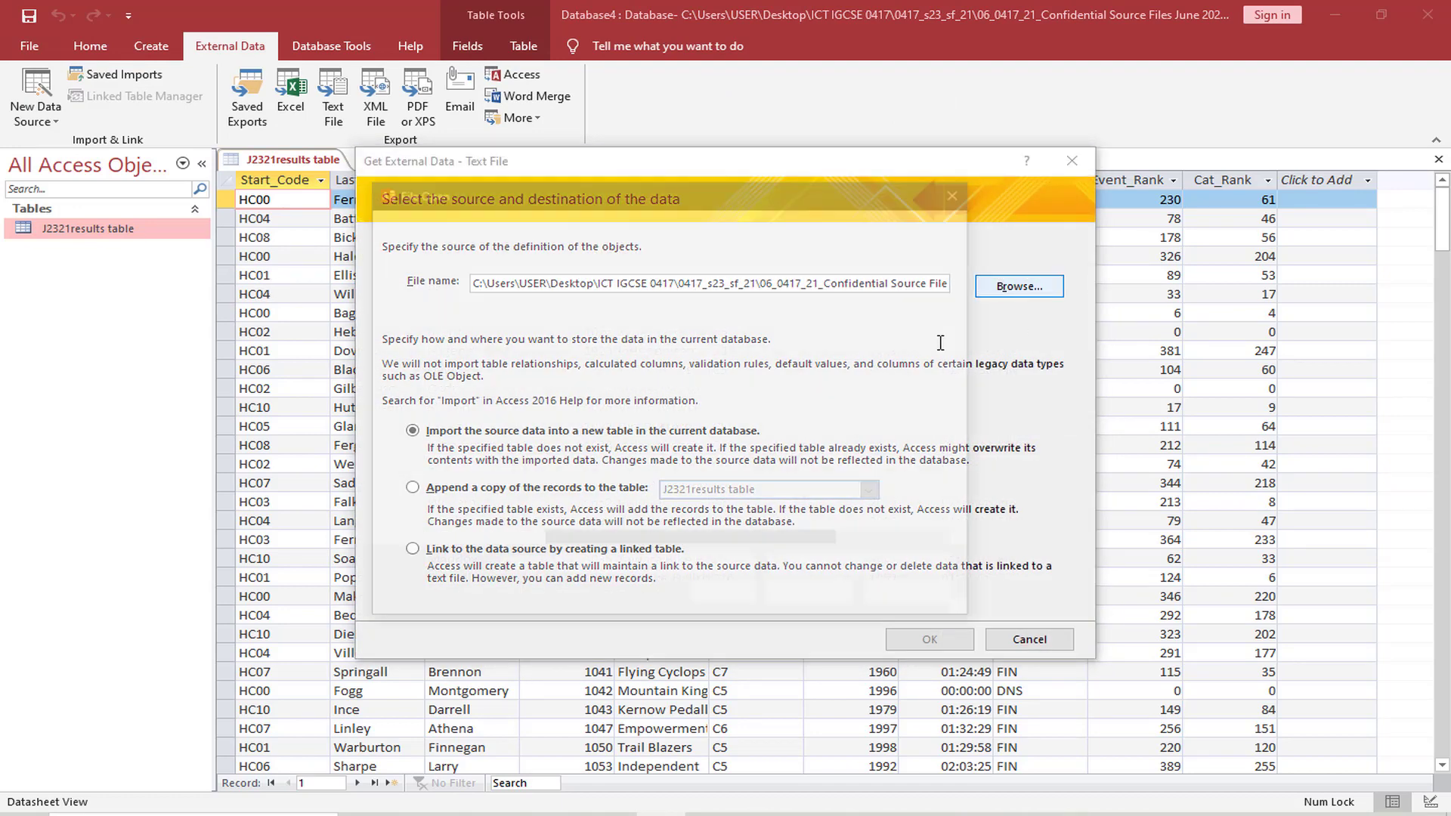
click(616, 373)
click(793, 598)
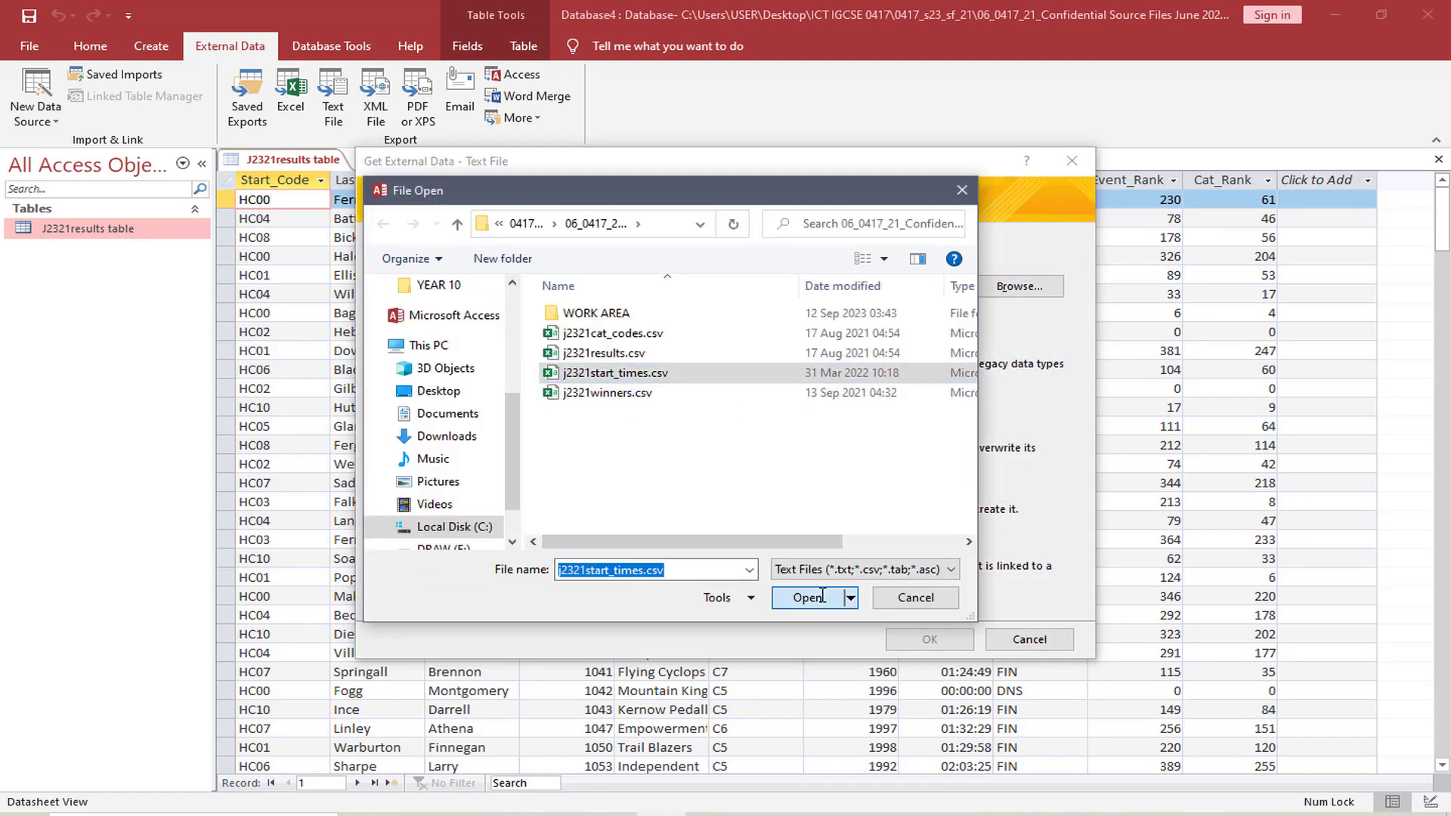
click(905, 641)
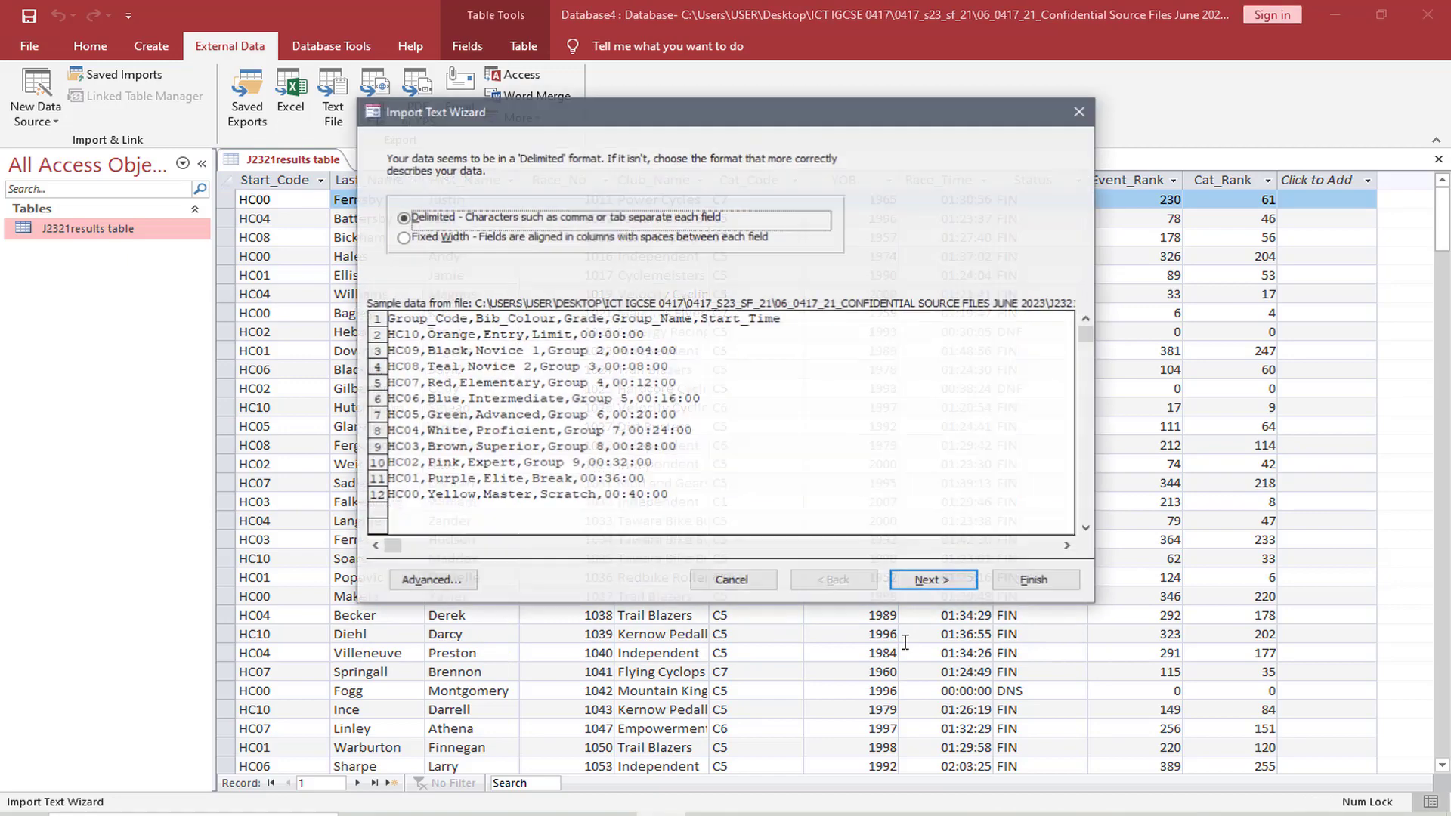
click(931, 578)
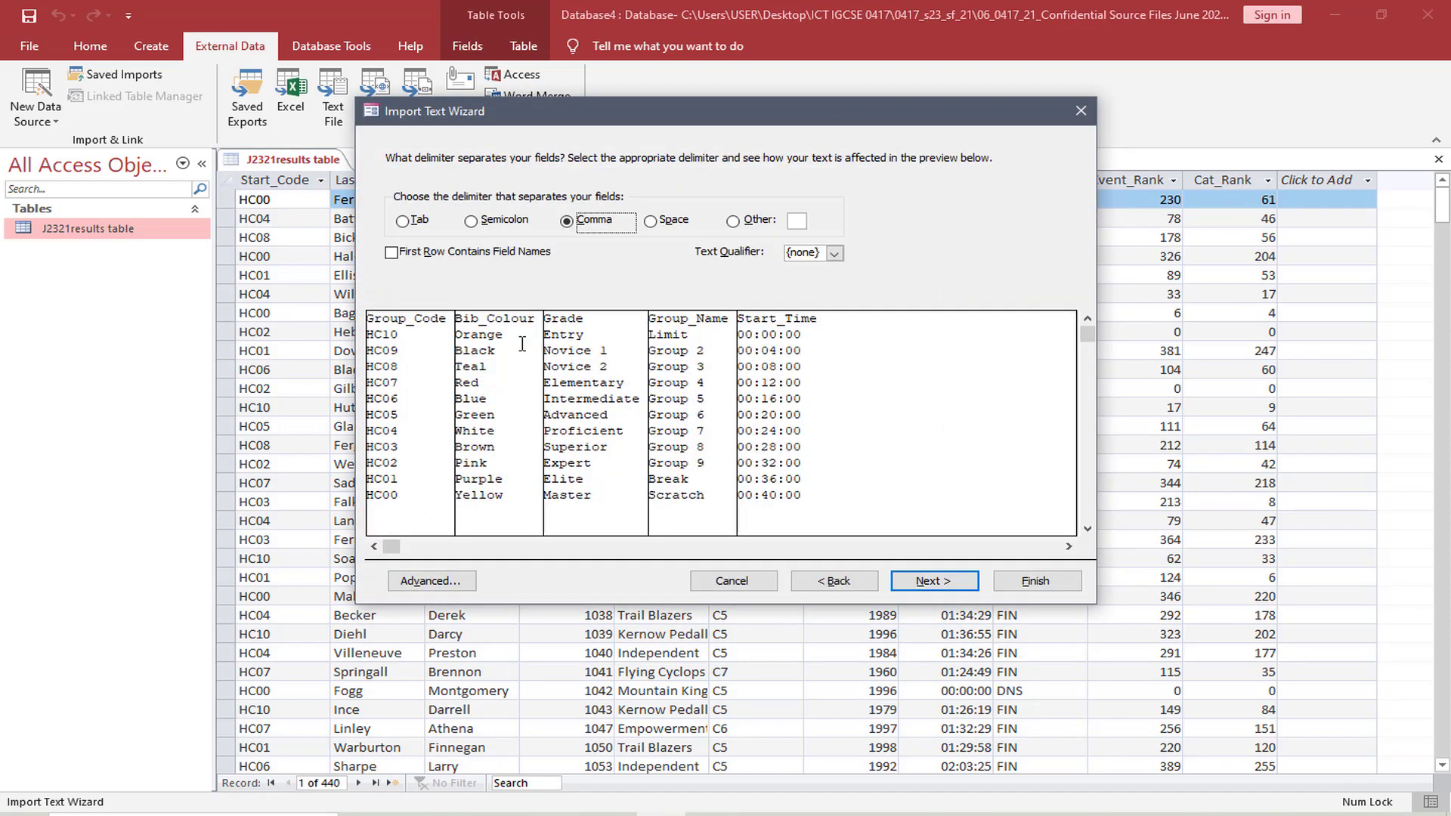
click(423, 256)
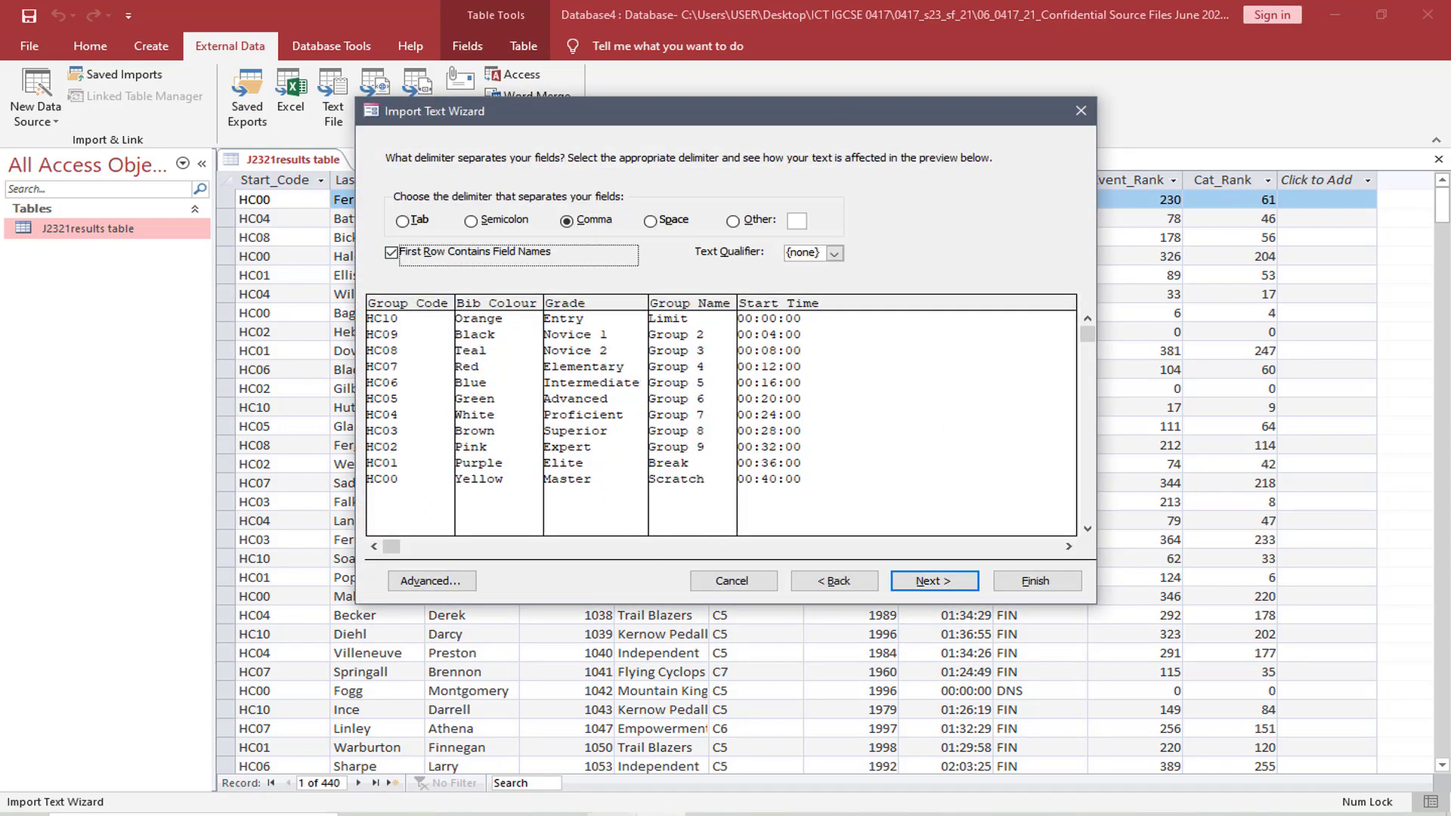
Highlight Group_Code in question 16's primary key instruction in the exam paper PDF, and return to the Access import wizard
click(568, 812)
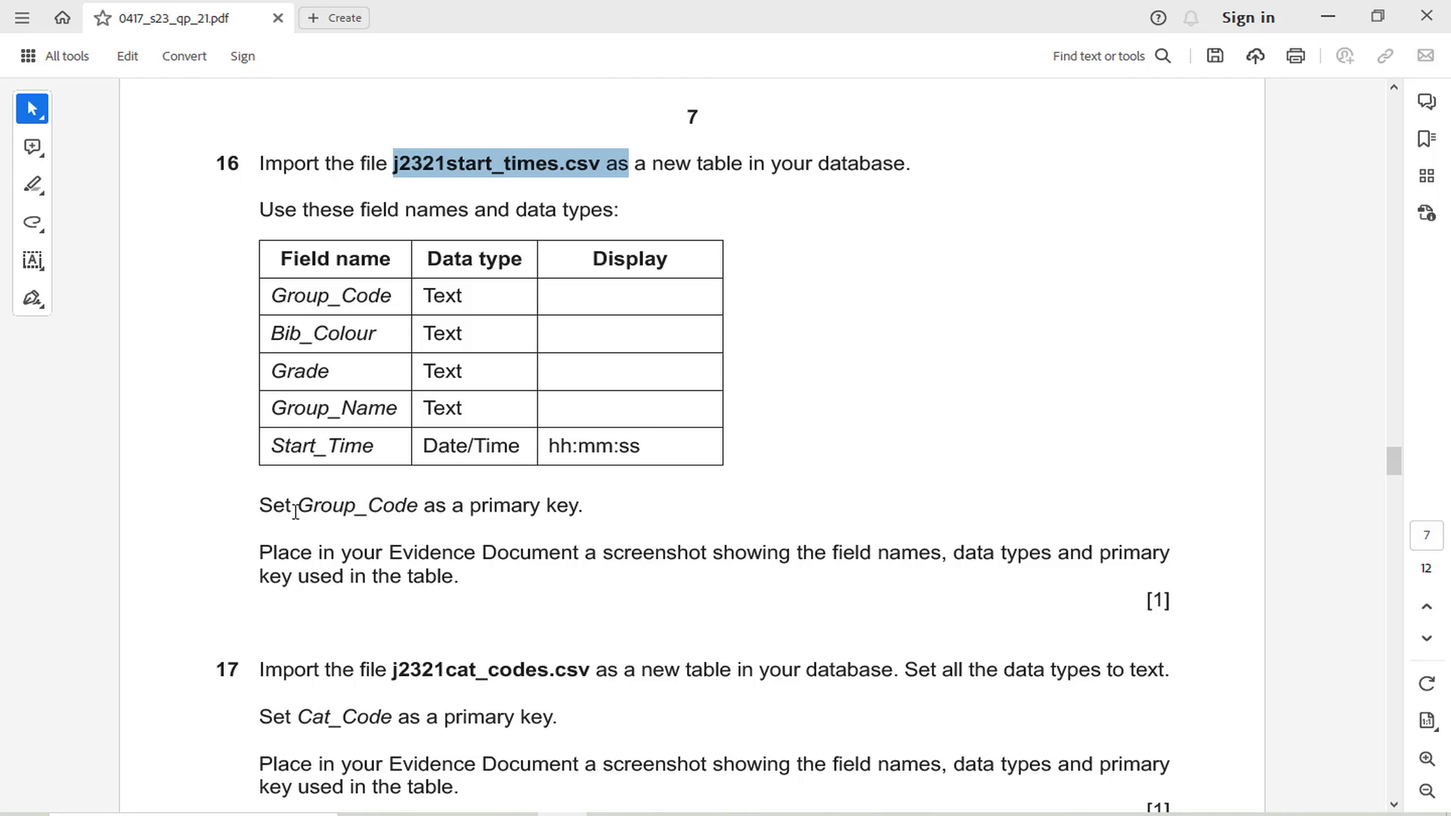
drag(299, 506, 419, 507)
click(443, 470)
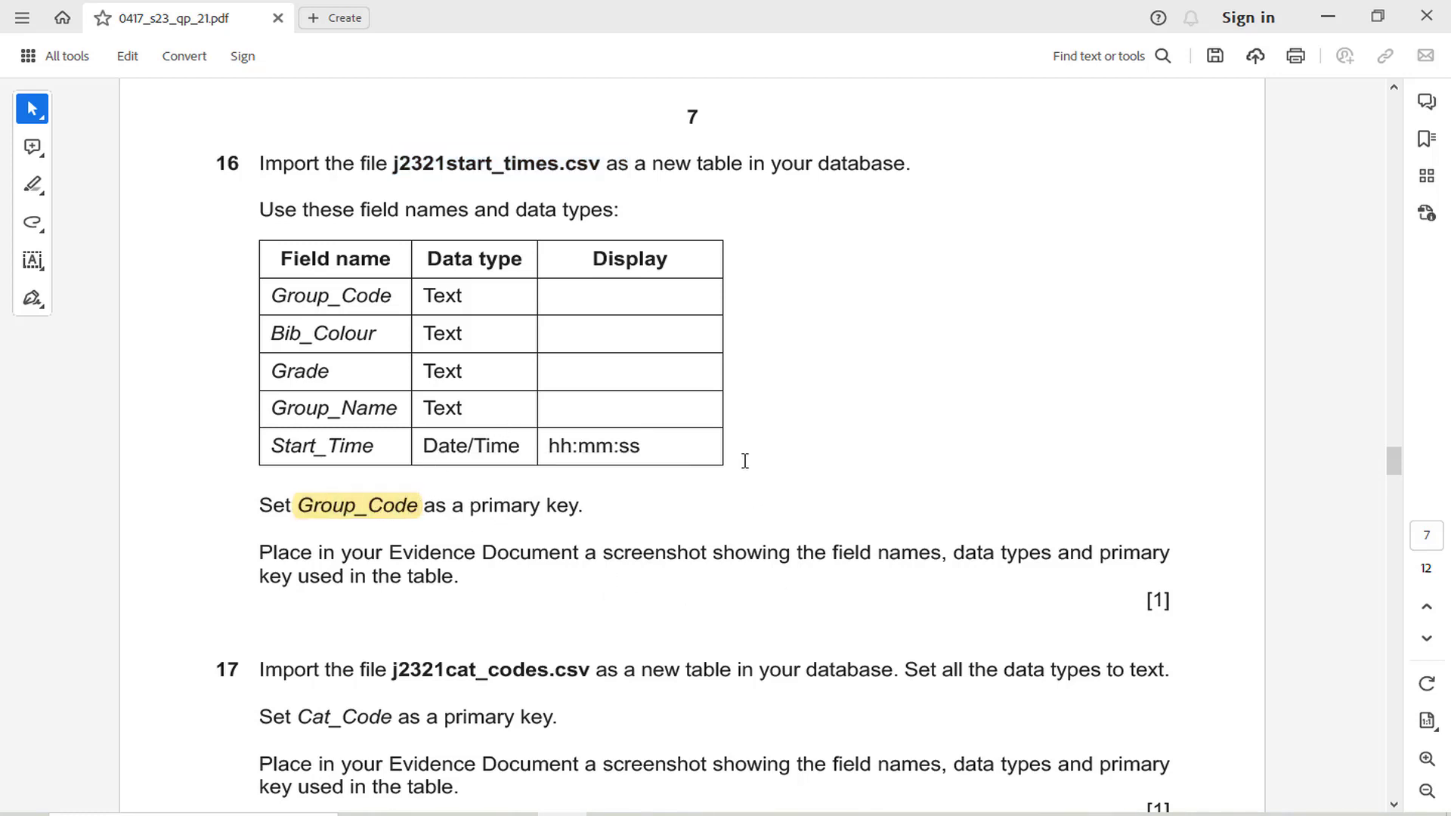
click(563, 814)
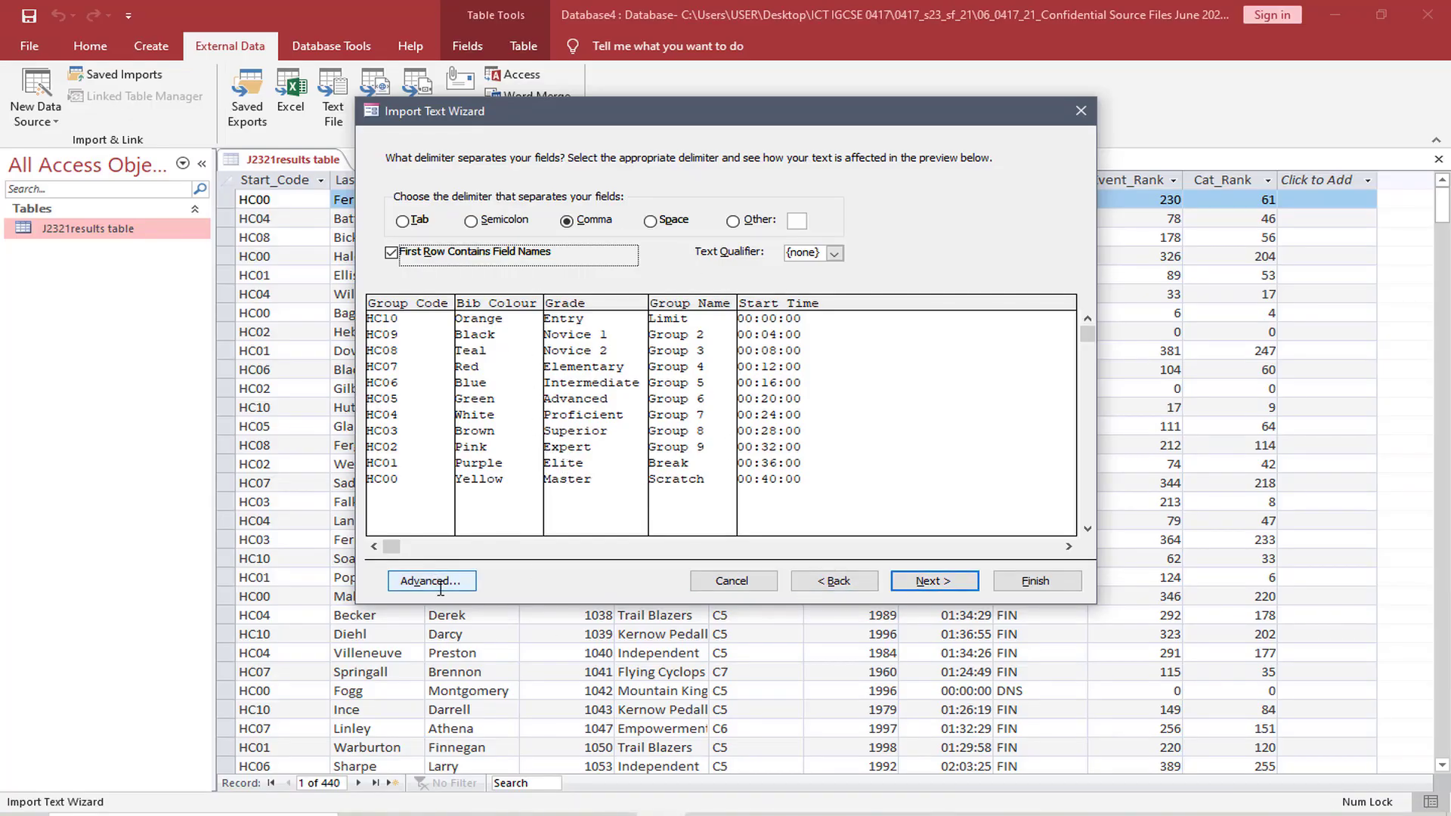
Choose Group_Code as the primary key and finish the import into the table J2321start_times without saving the import steps
click(937, 582)
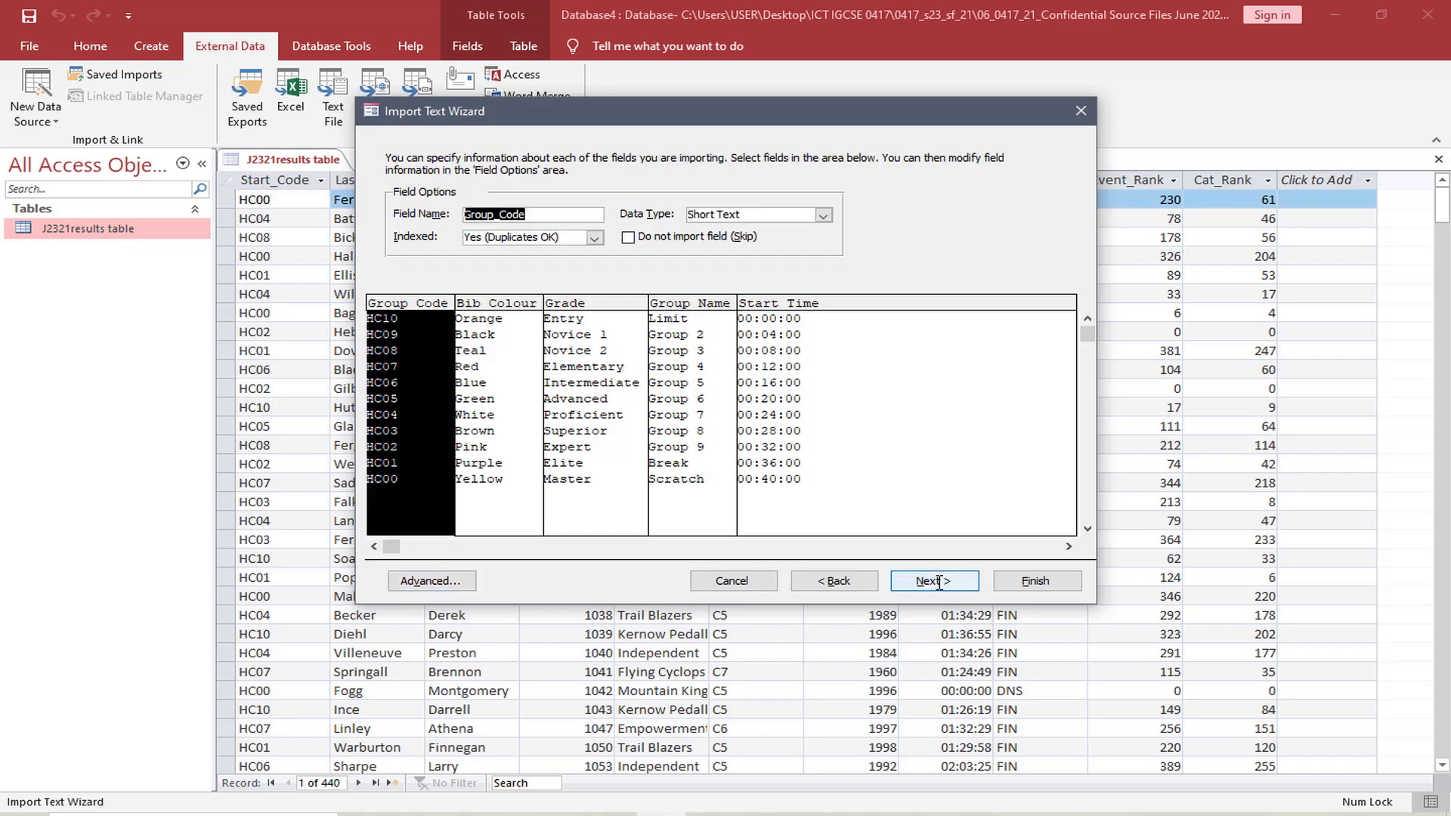
click(937, 581)
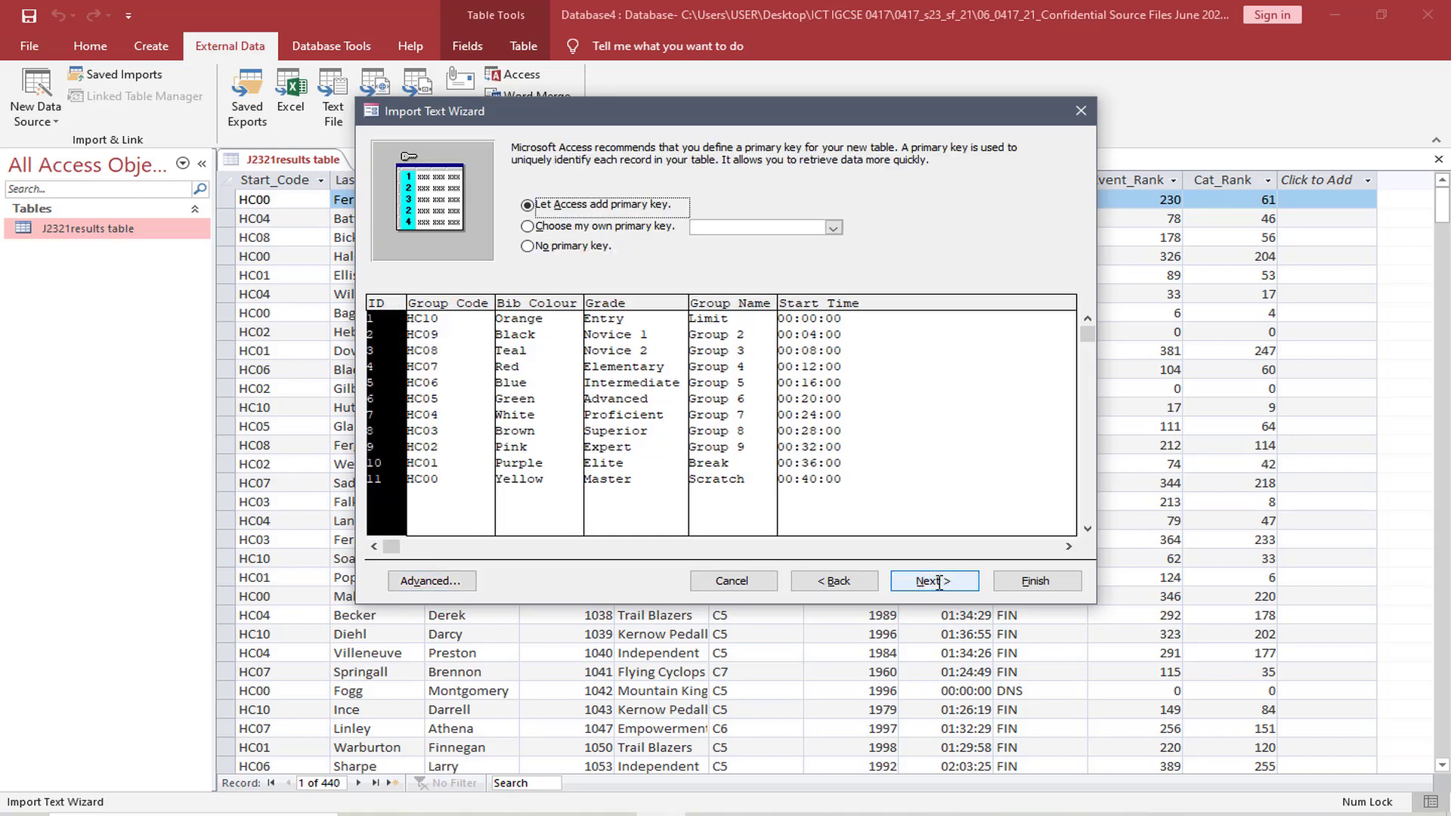
click(831, 227)
click(786, 249)
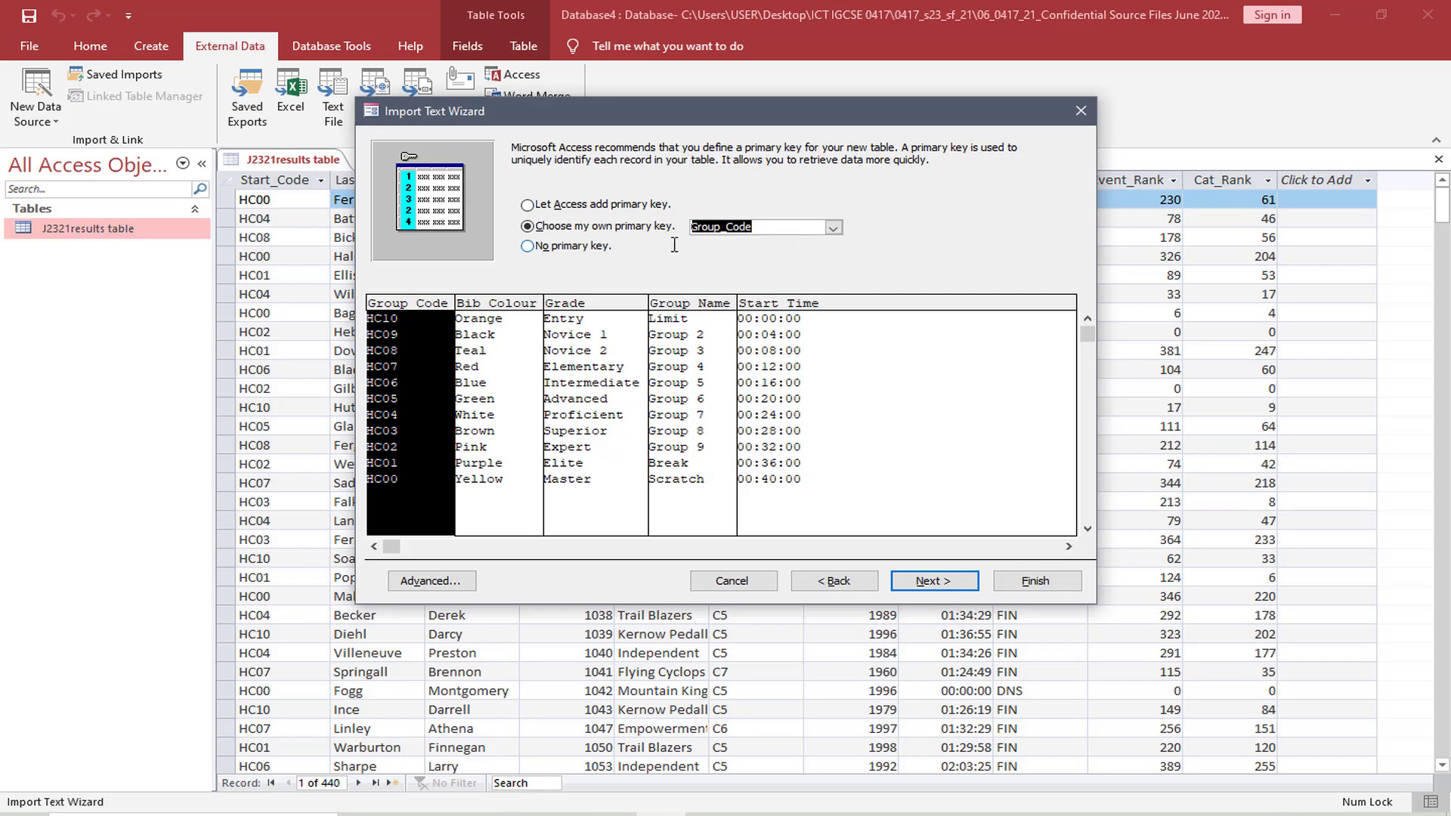
click(922, 581)
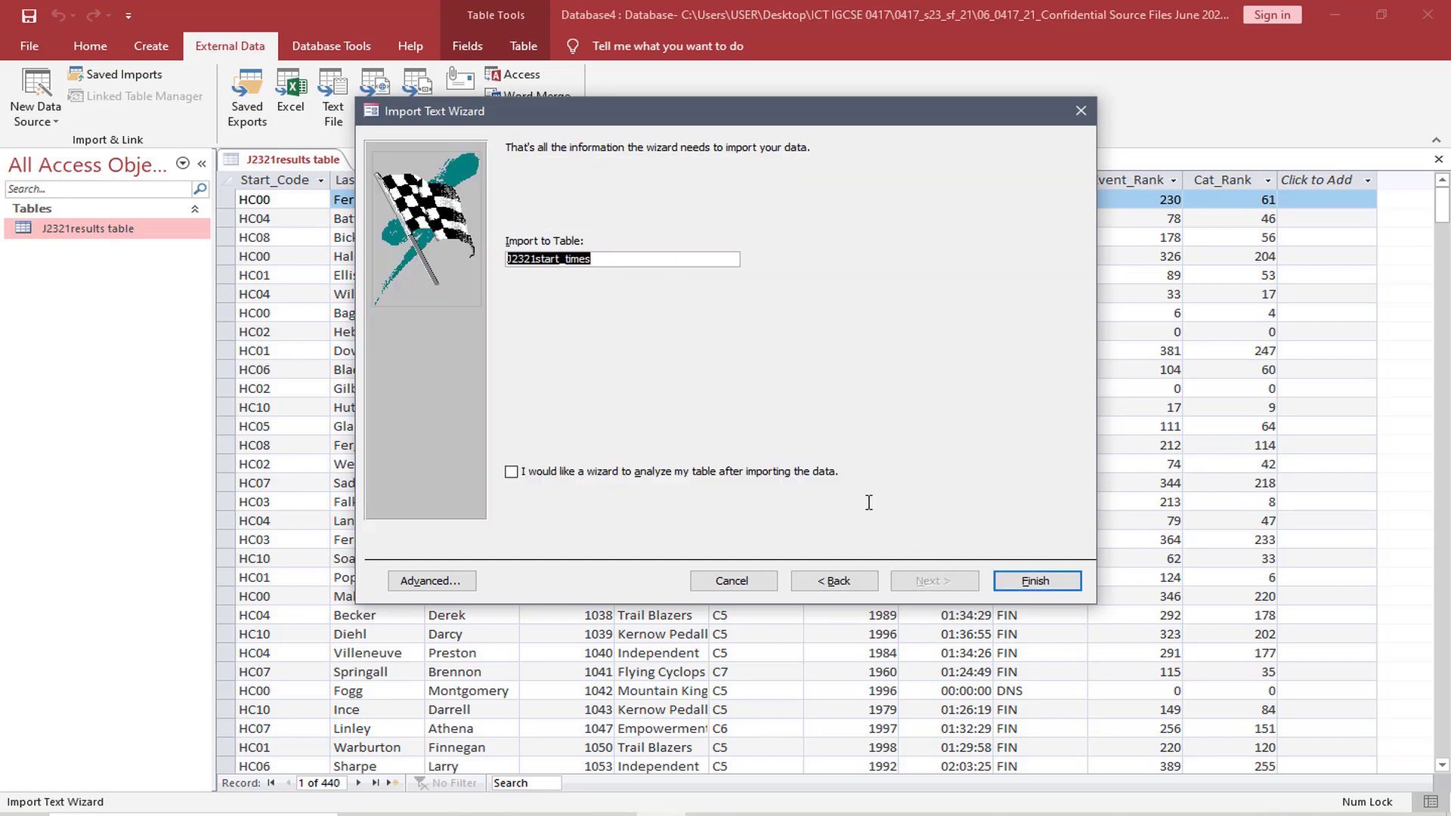
click(626, 259)
click(1029, 582)
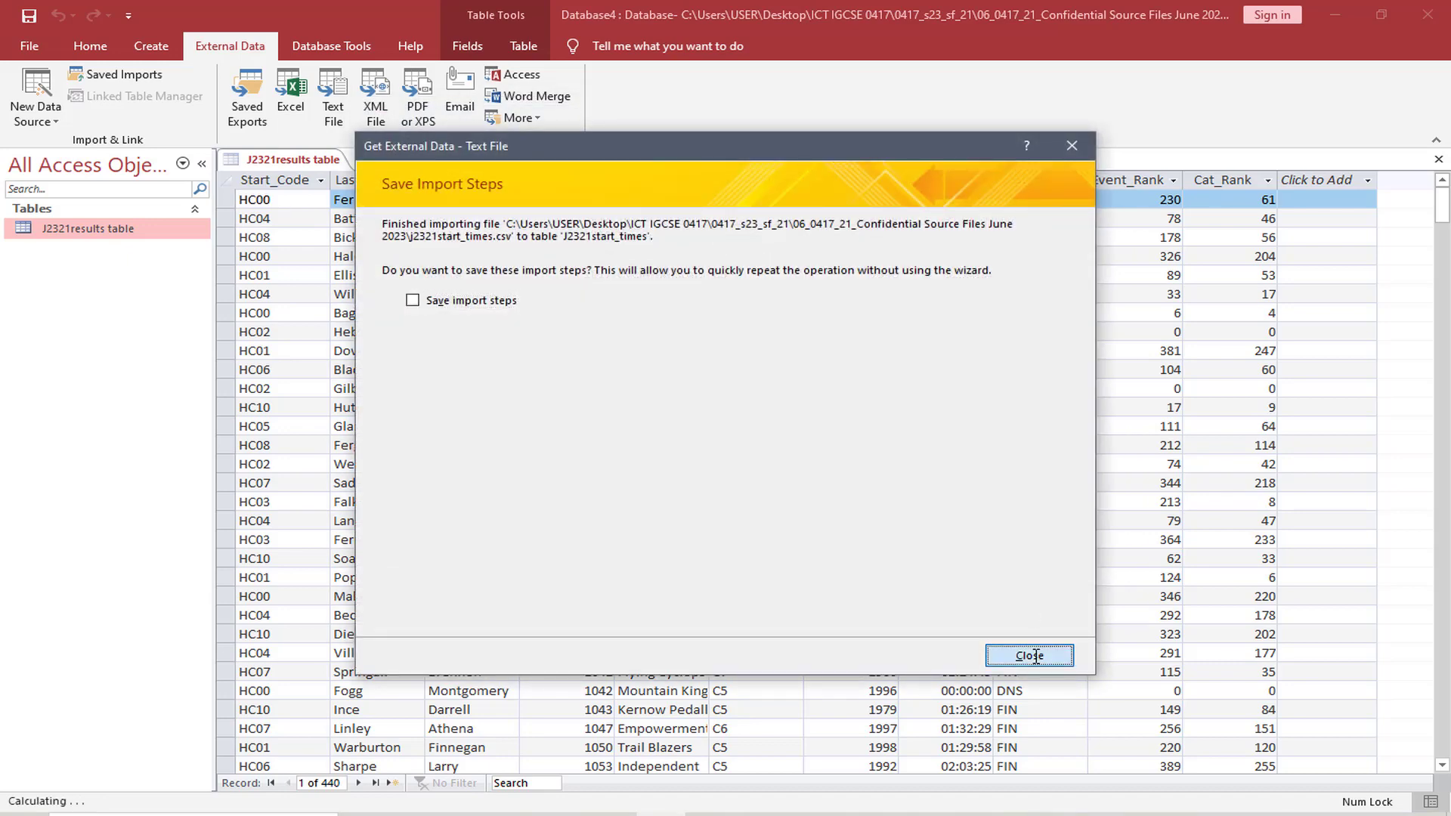
click(1027, 655)
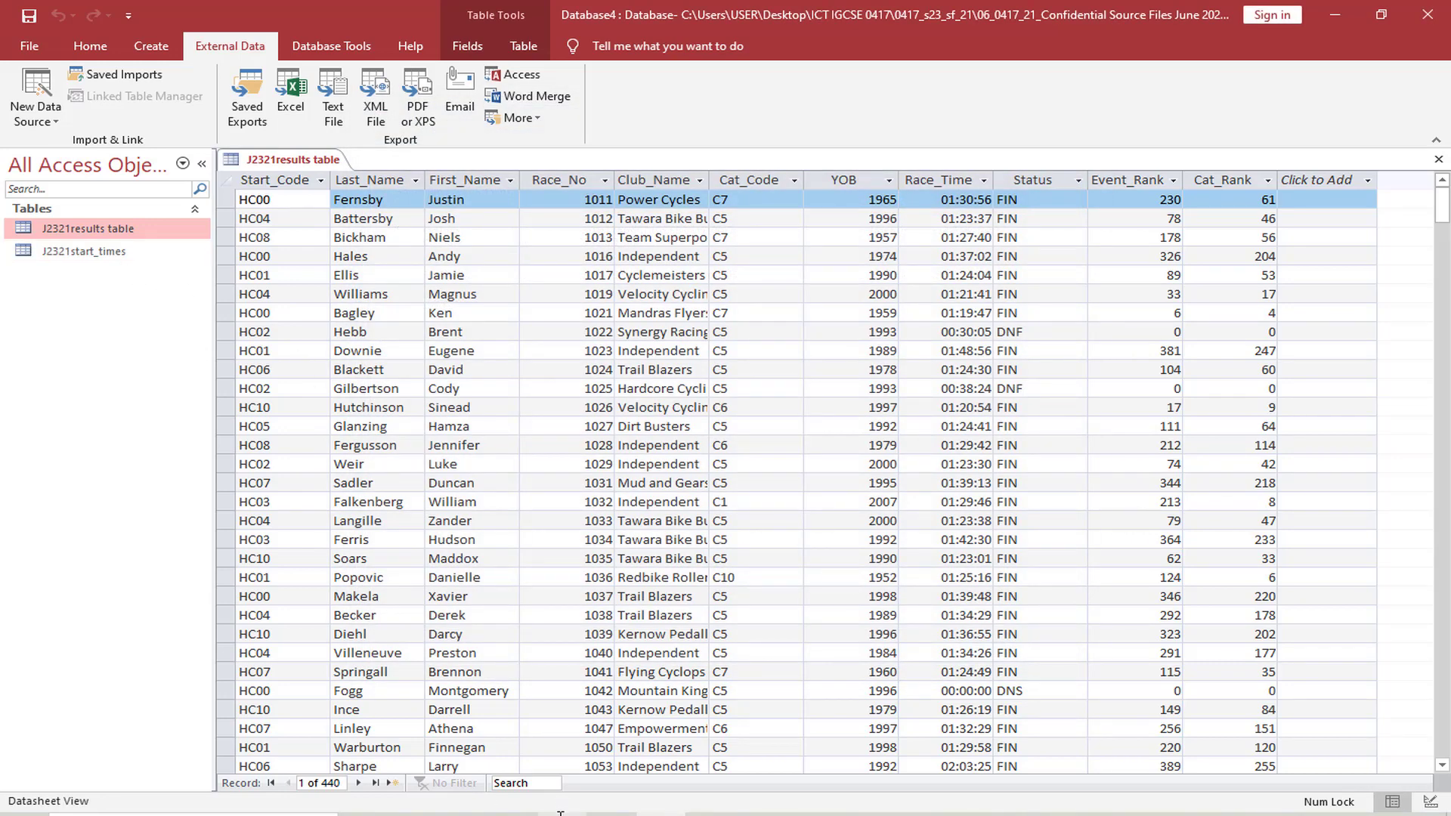
Open the J2321start_times table in Design view and select the Start_Time field's Format property
click(563, 813)
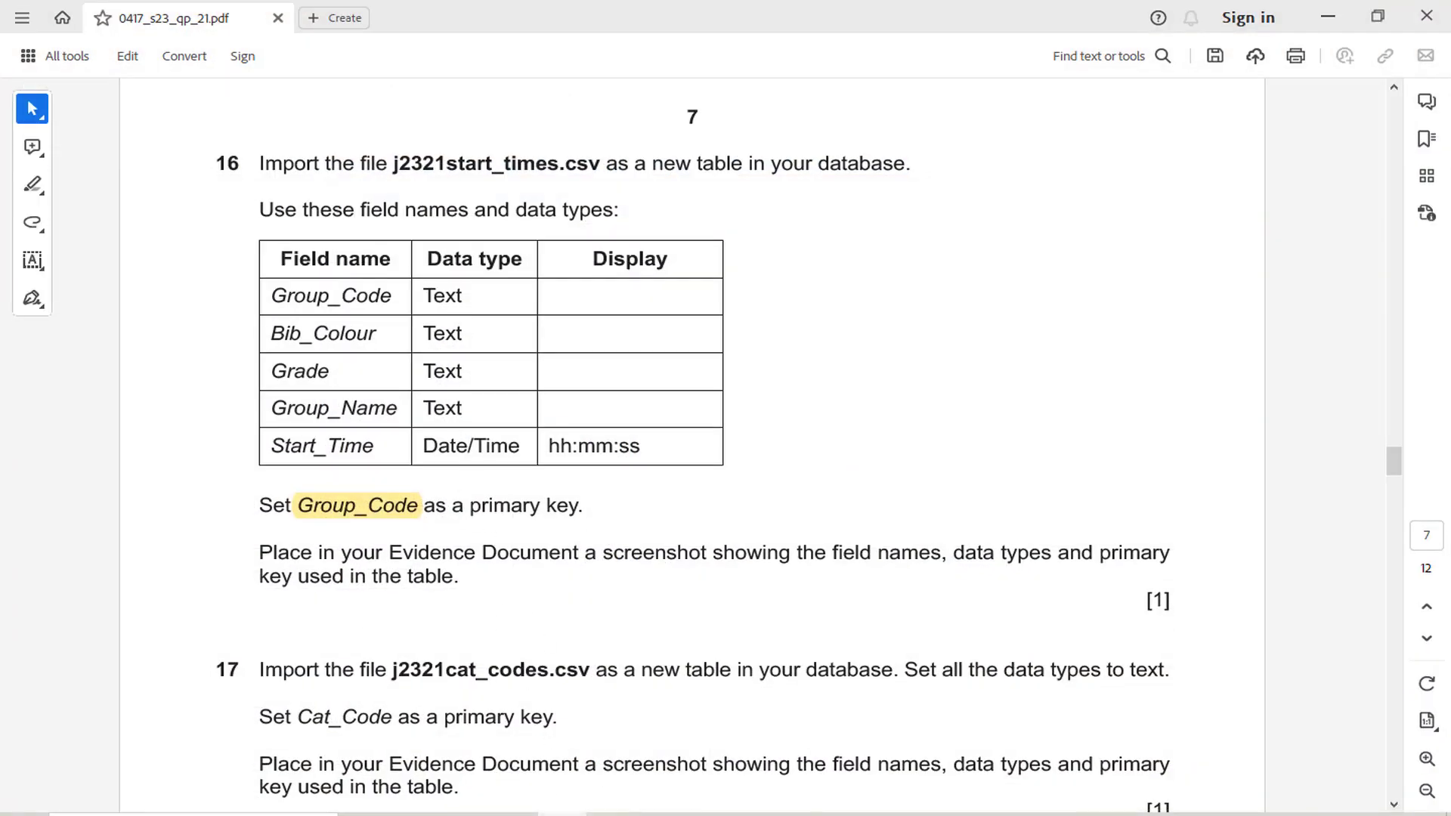
click(562, 814)
double_click(84, 251)
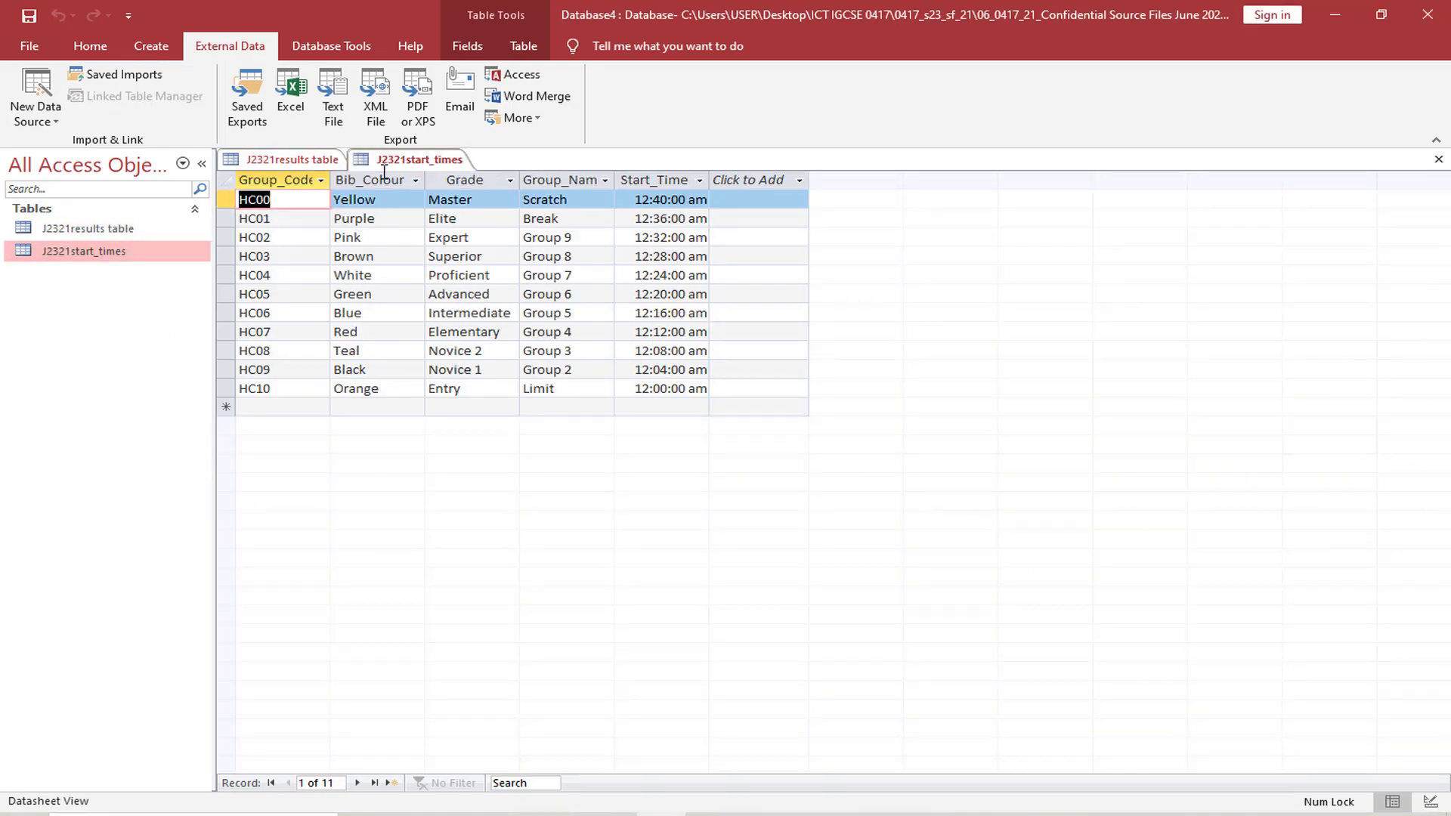
click(83, 46)
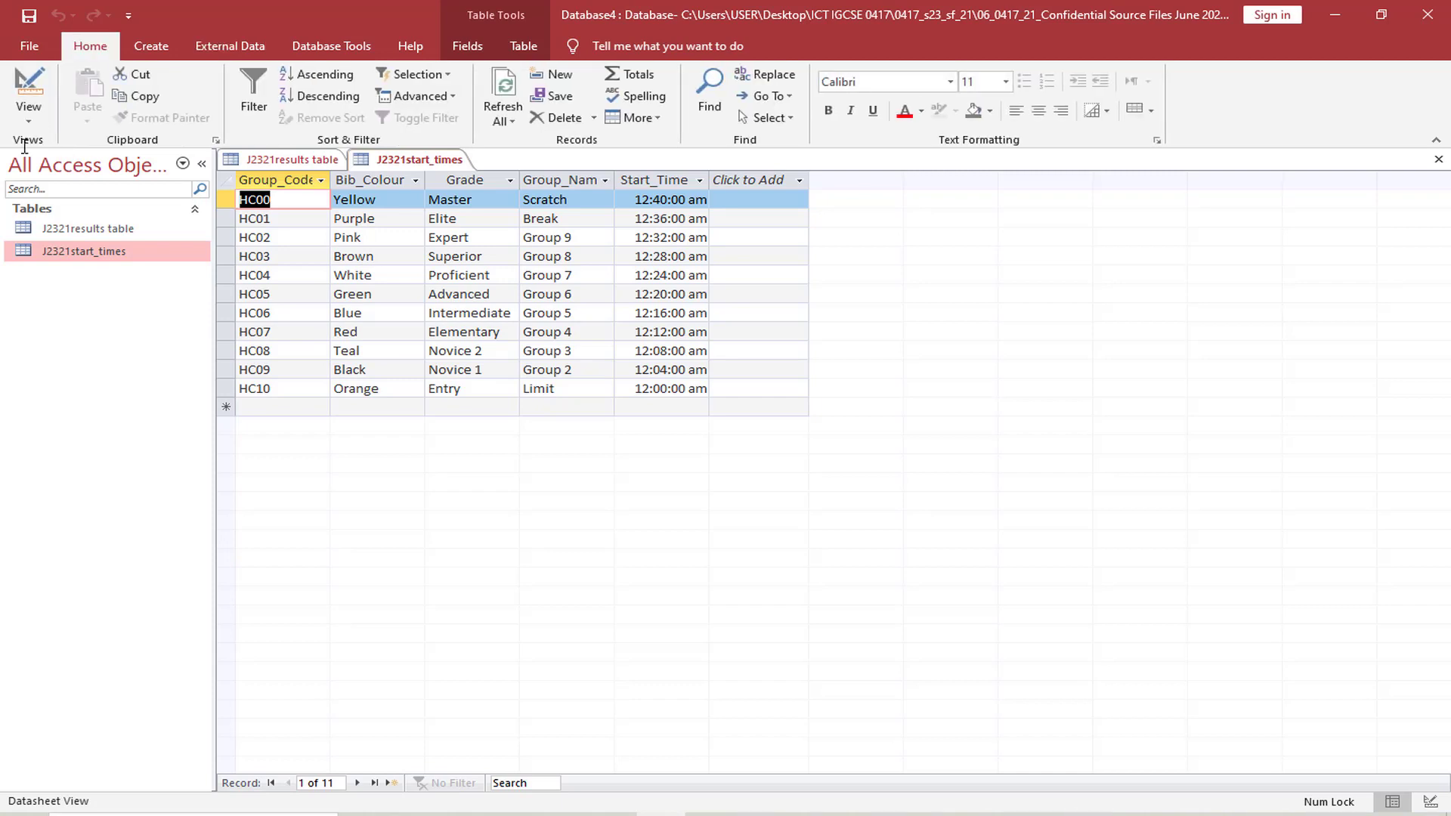
click(29, 114)
click(72, 190)
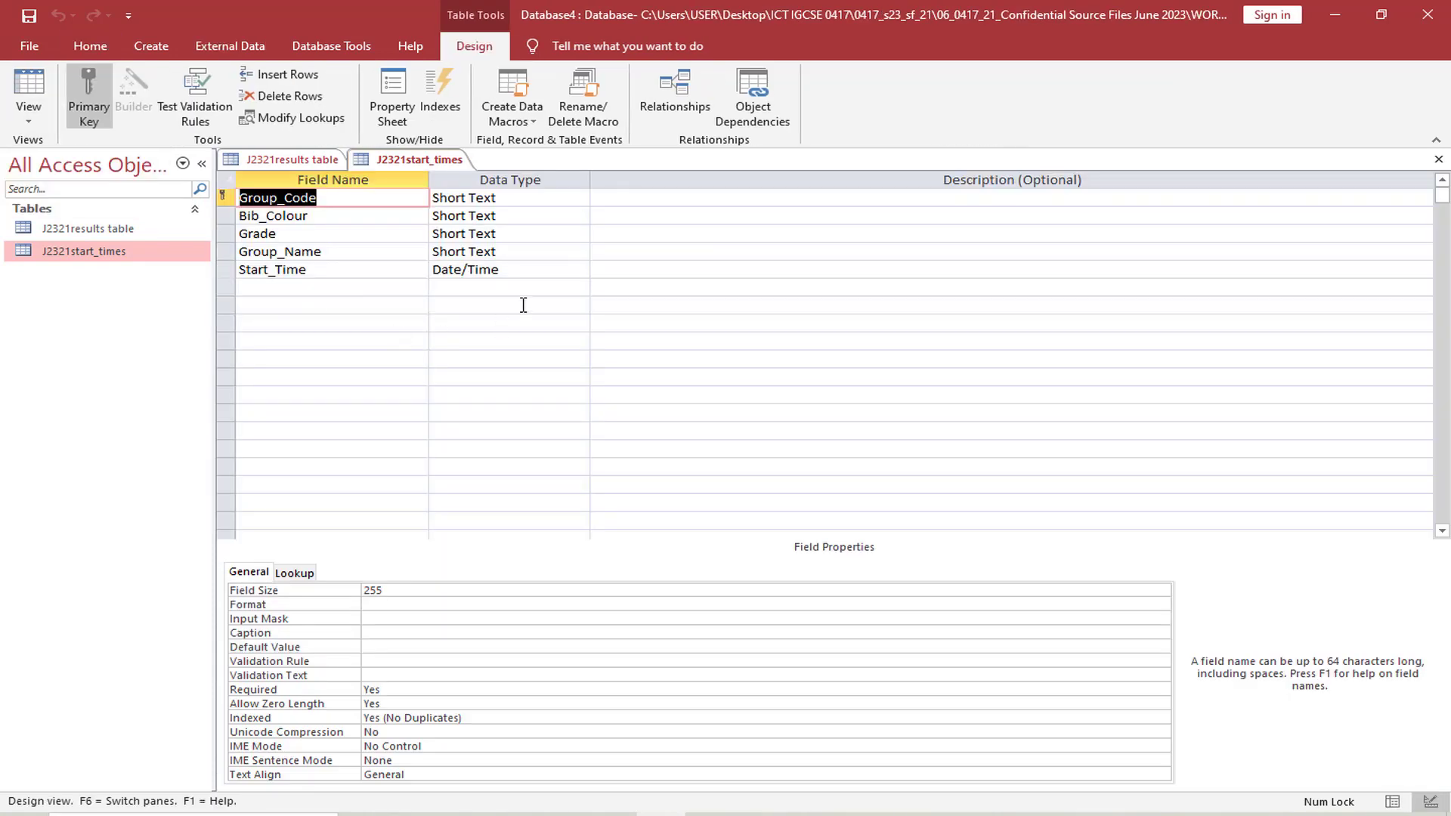
click(530, 270)
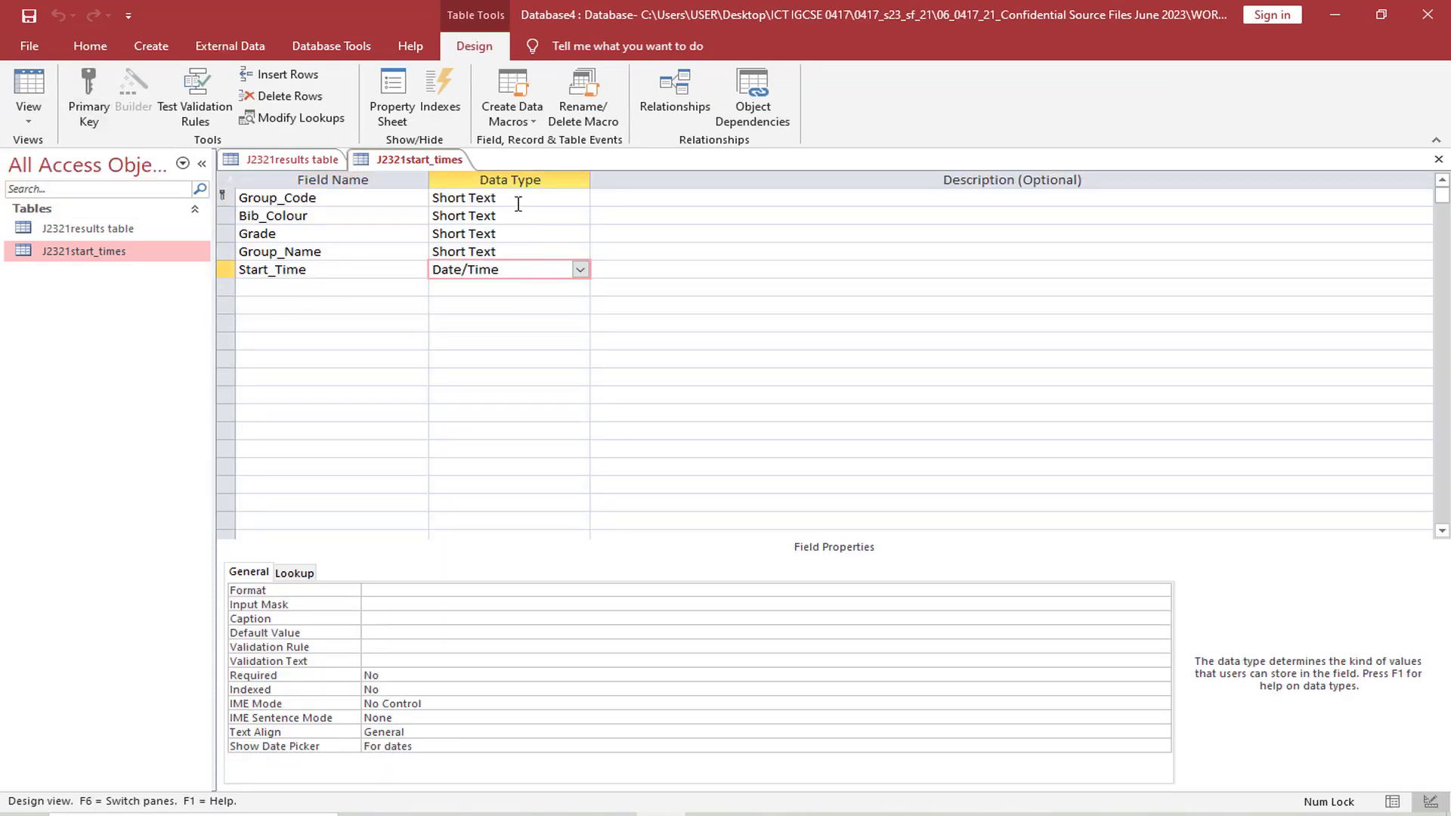
click(421, 591)
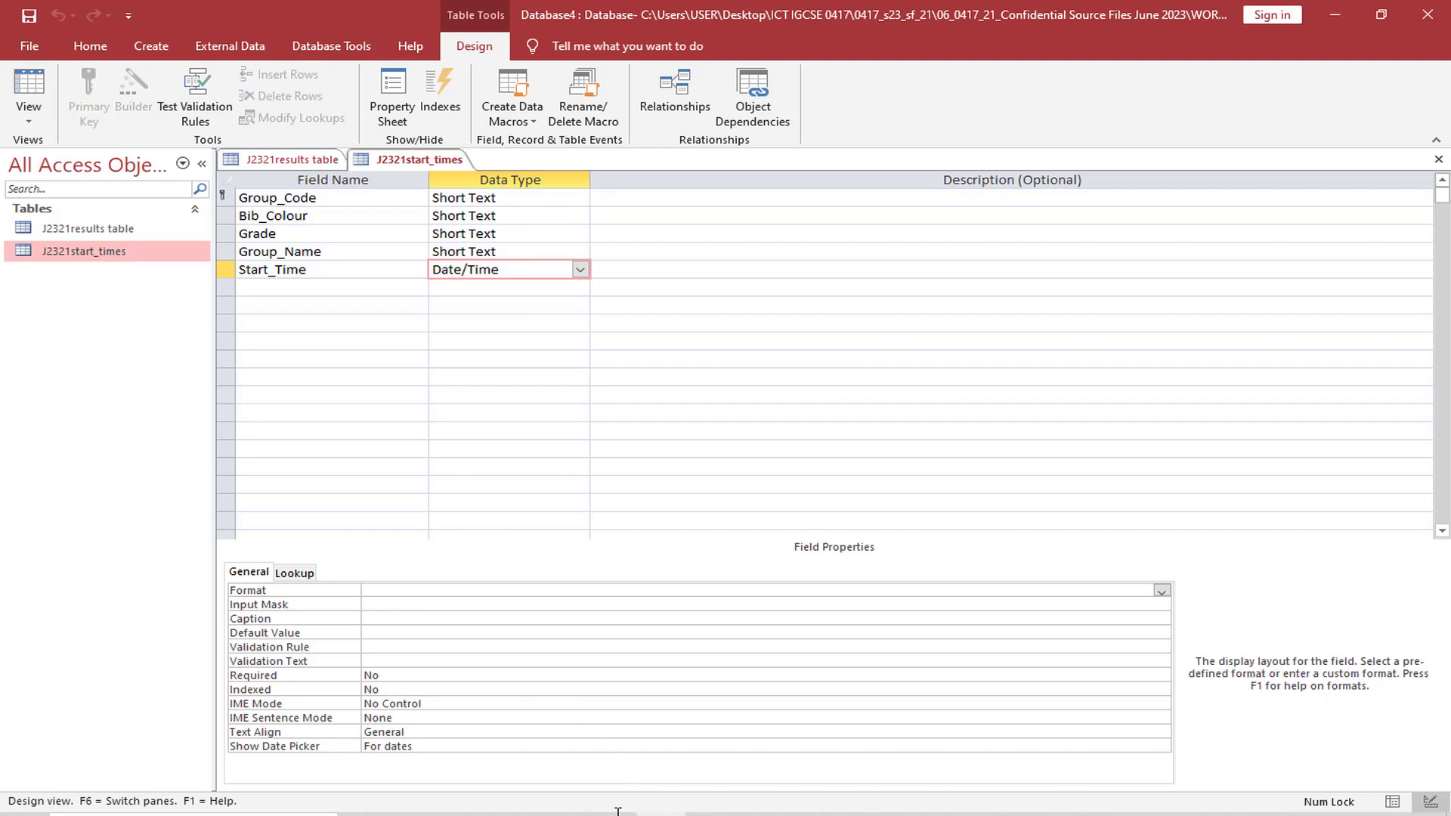
Highlight the hh:mm:ss display format required for Start_Time in question 16 of the exam paper, and return to Access
key(alt+Tab)
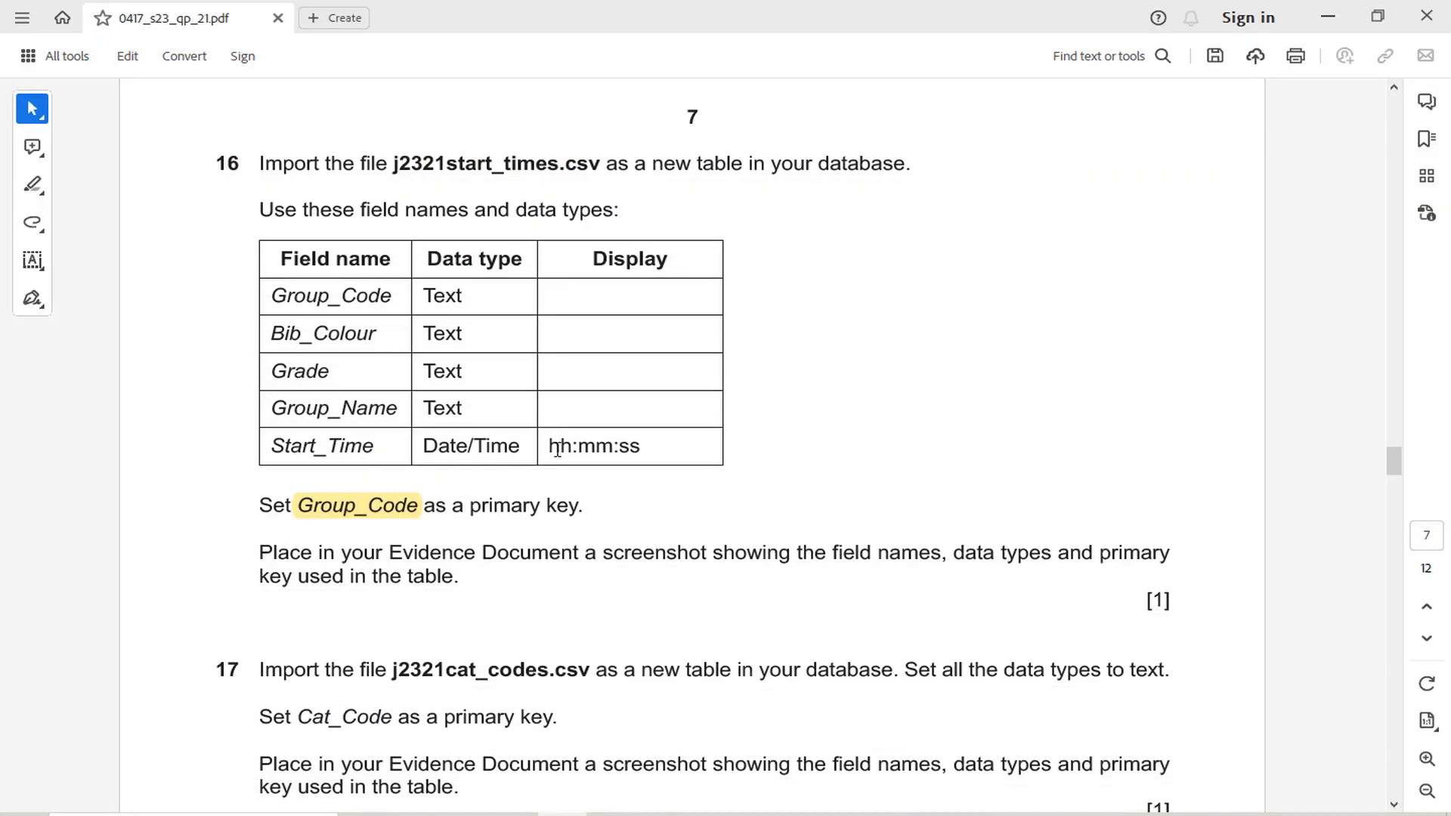
drag(557, 449, 667, 460)
click(689, 407)
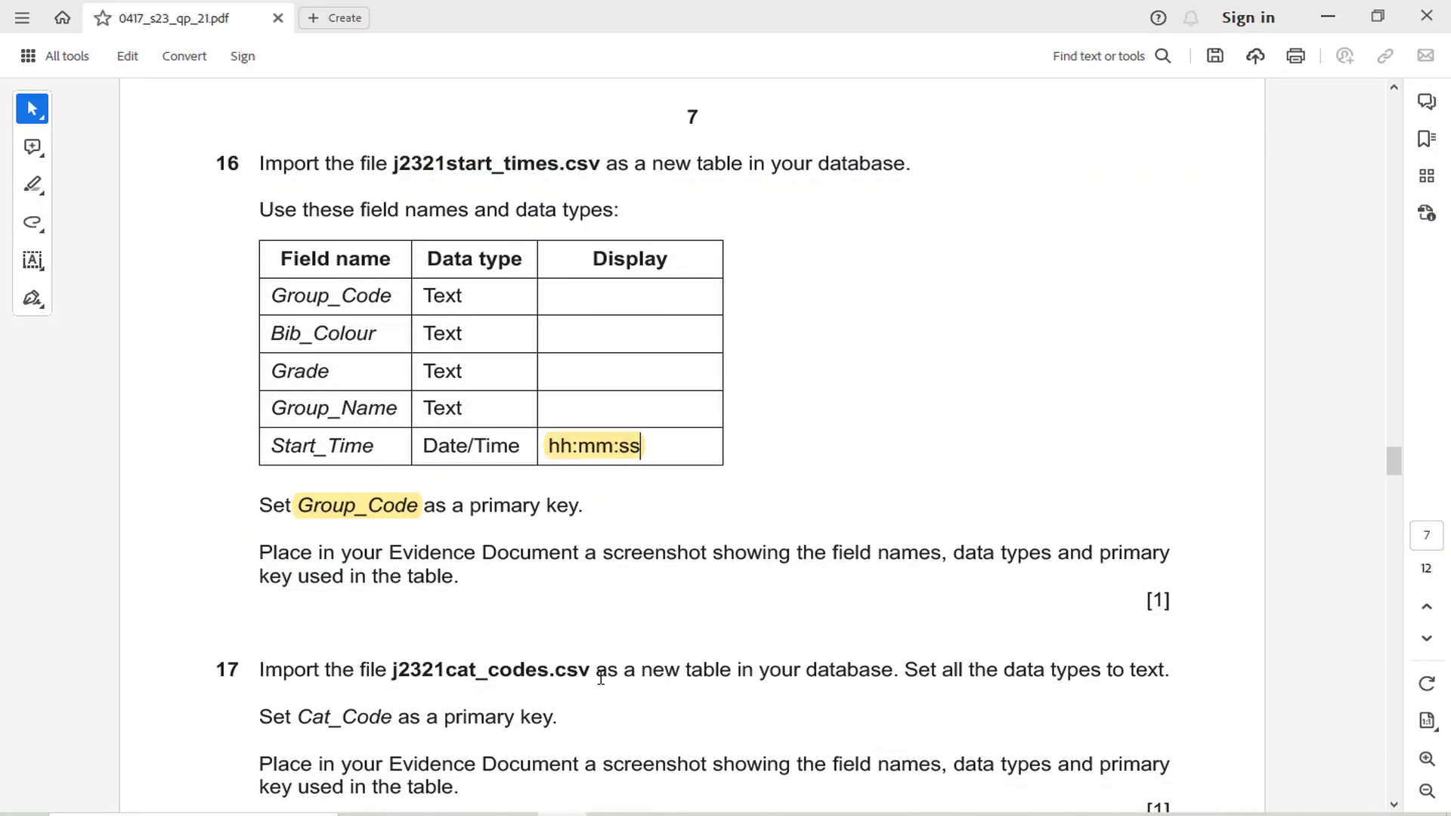
key(alt+Tab)
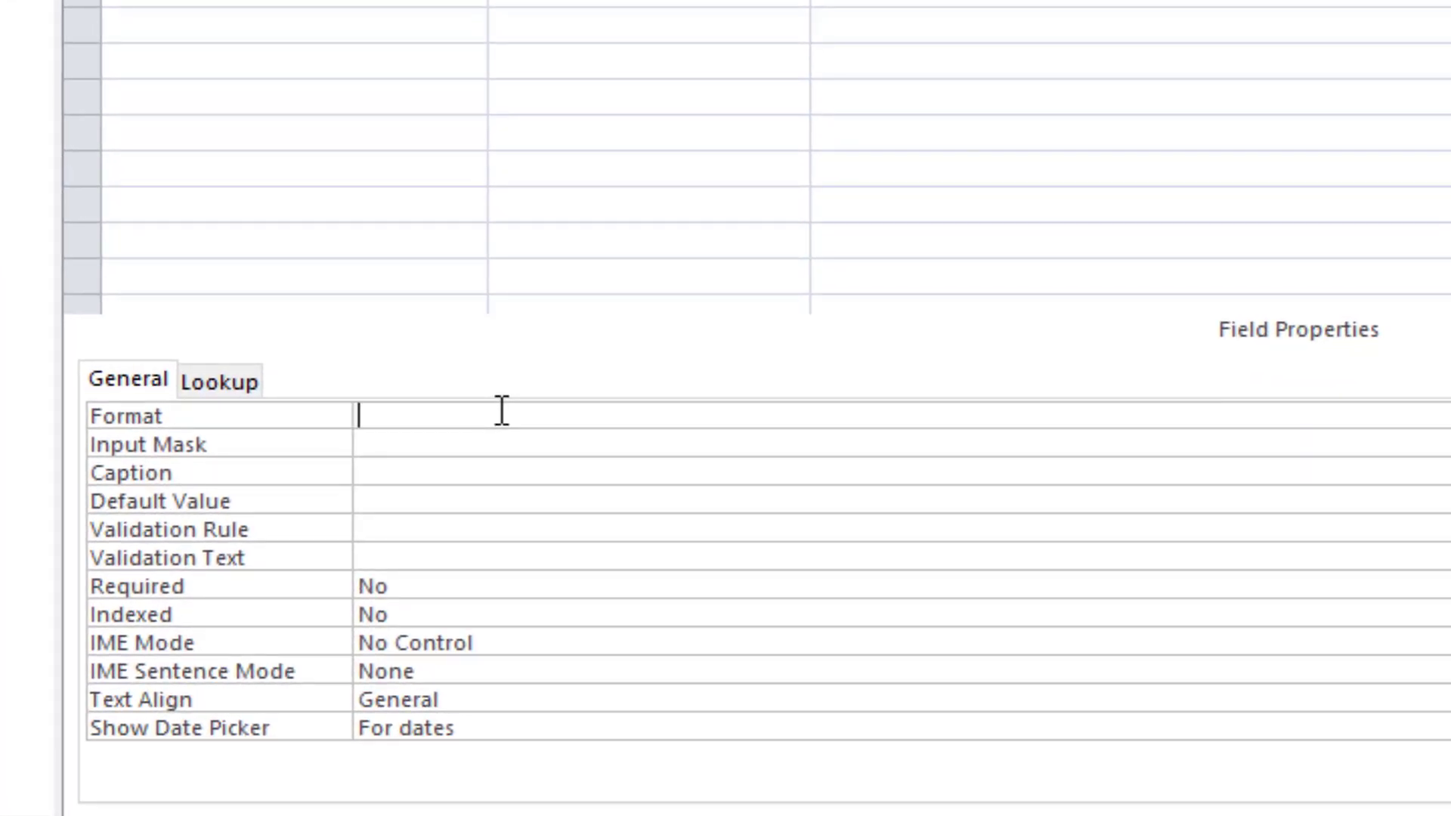
Set the Start_Time field's format to hh:mm:ss, save the table and show it in Datasheet view
text(hh:mm:)
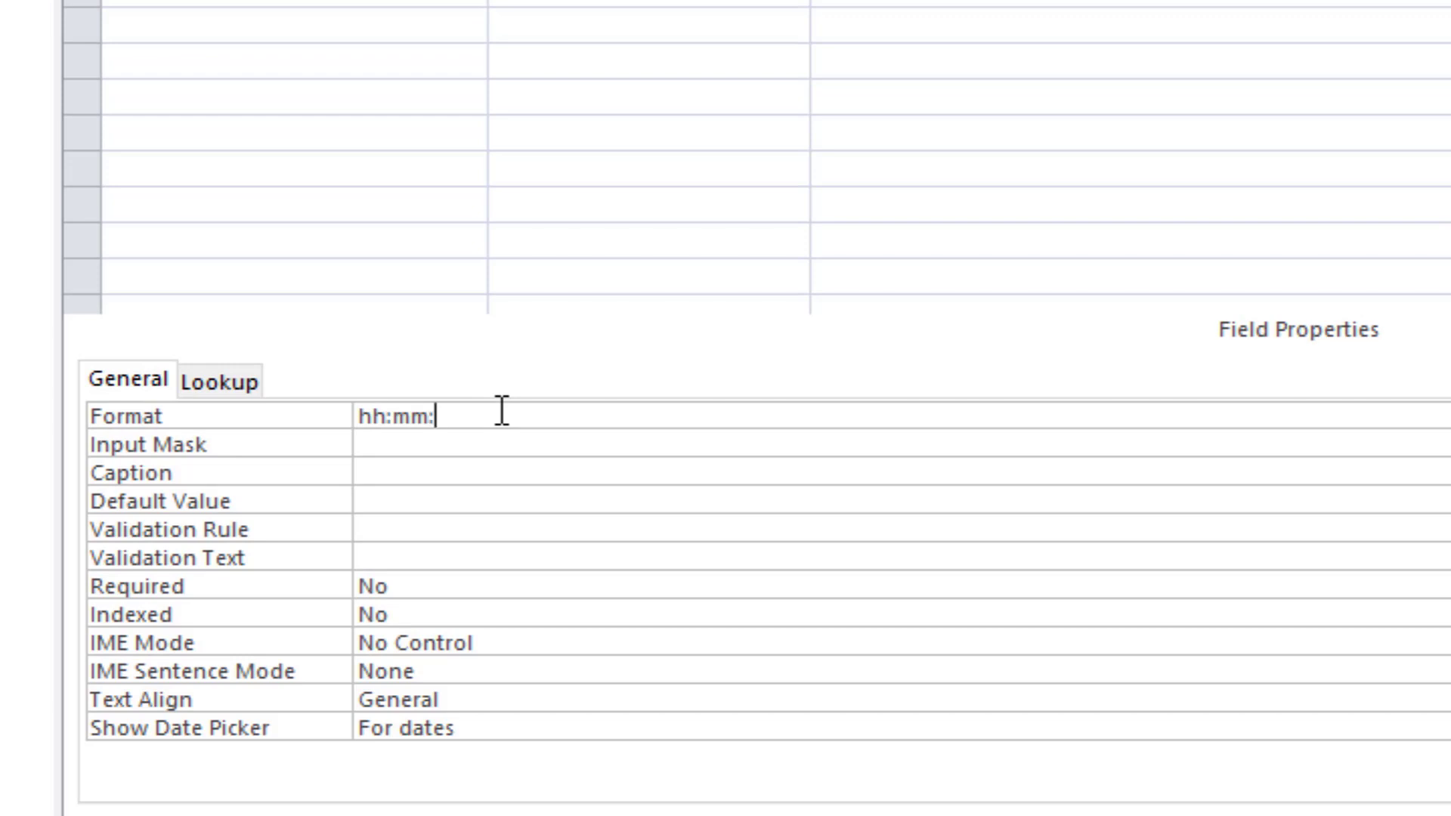
text(ss)
key(ctrl+s)
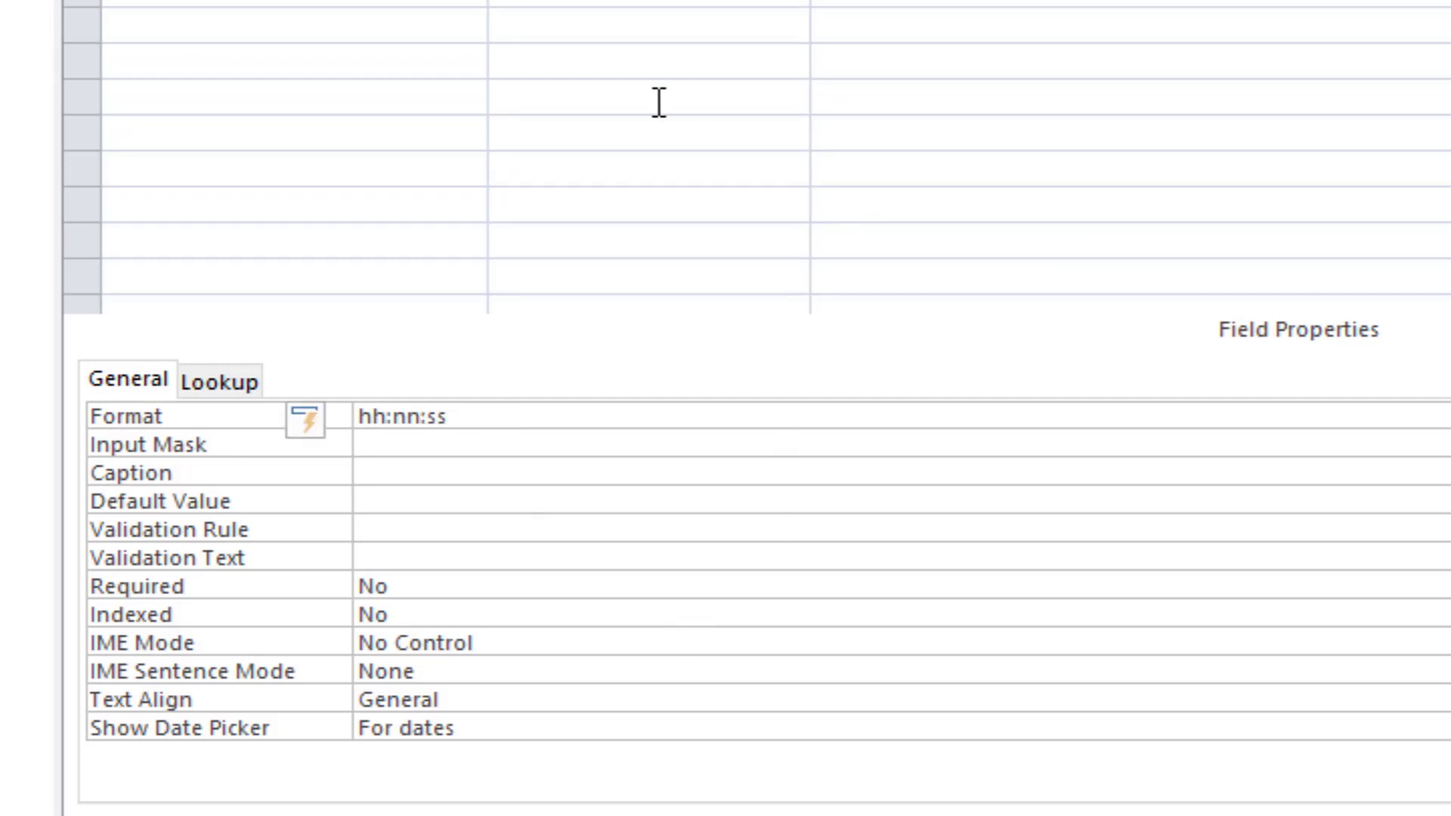
click(29, 113)
click(97, 146)
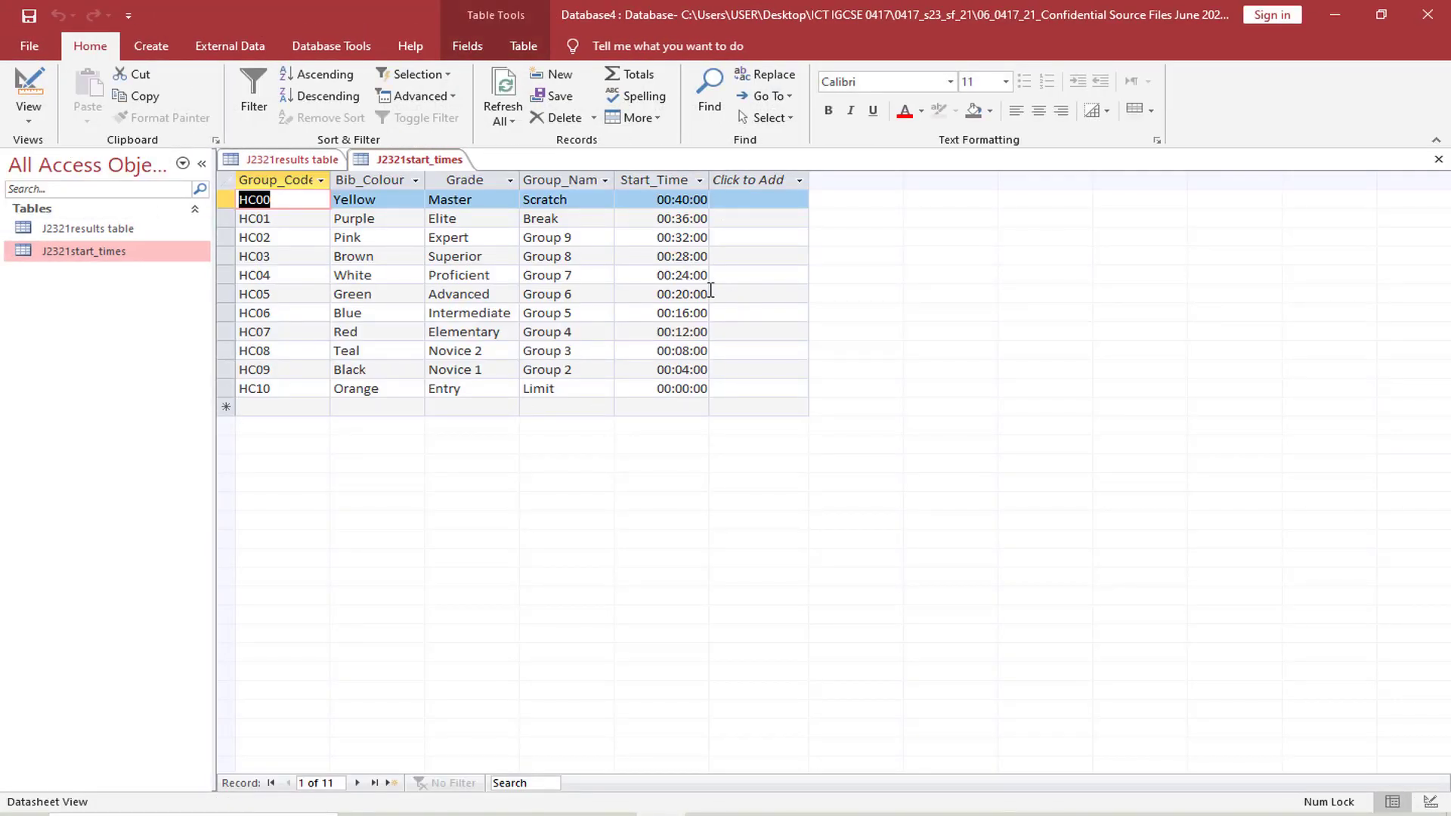
Highlight "field names, data types and primary" in question 16's screenshot requirement in the exam paper
click(562, 814)
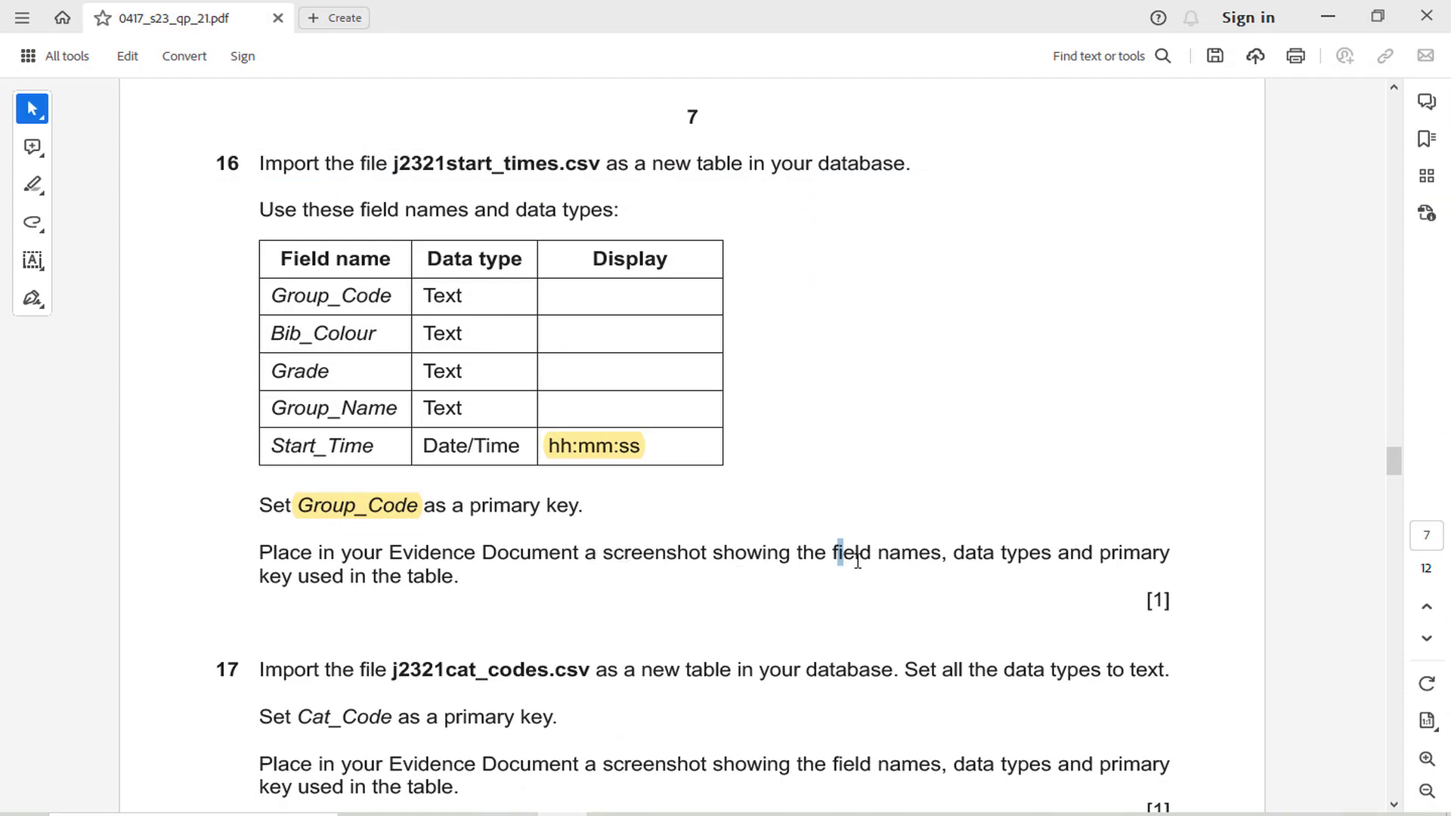
drag(834, 552, 1171, 555)
click(1130, 519)
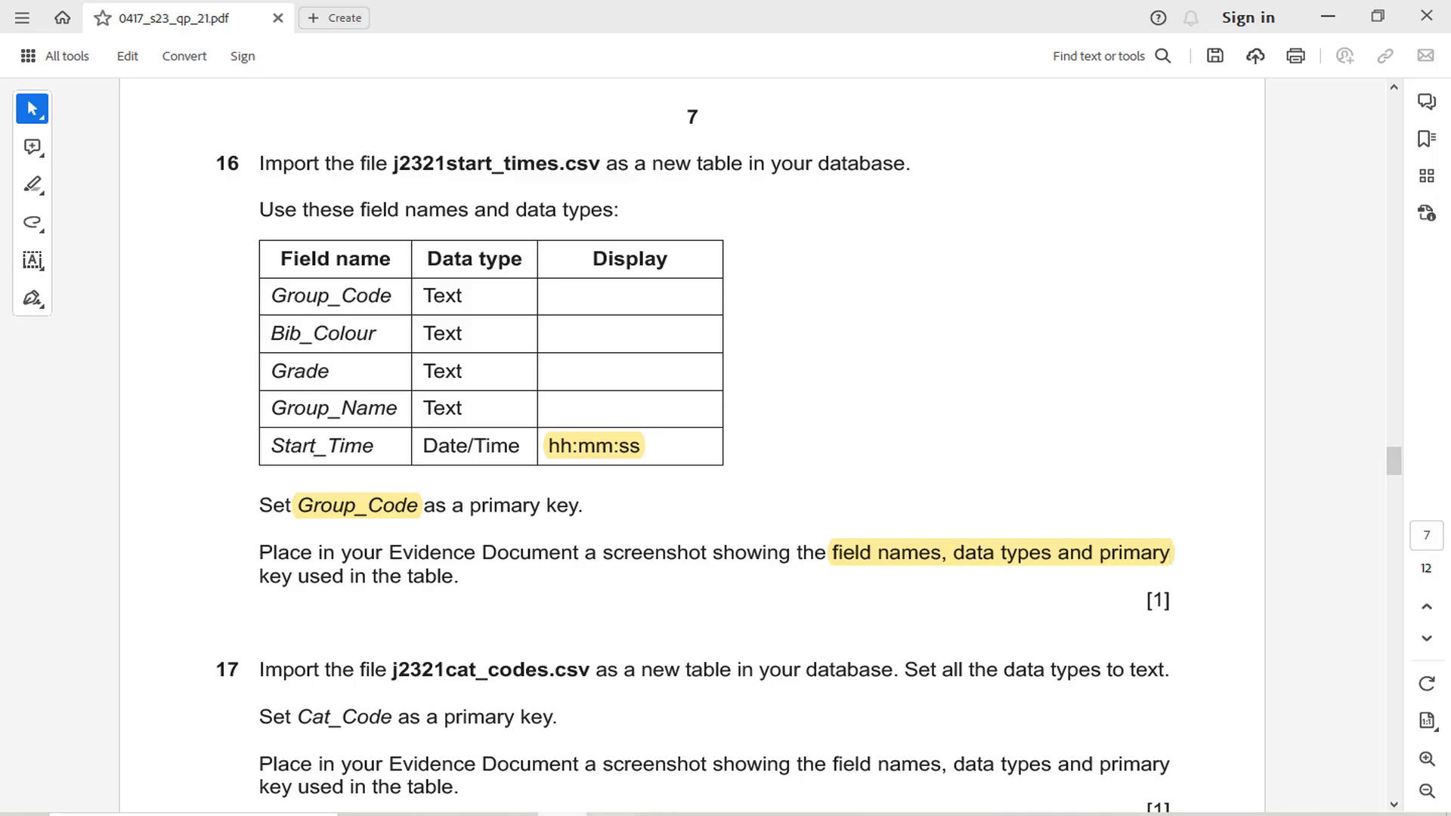
Return to Access and switch the J2321start_times table to Design view
click(661, 815)
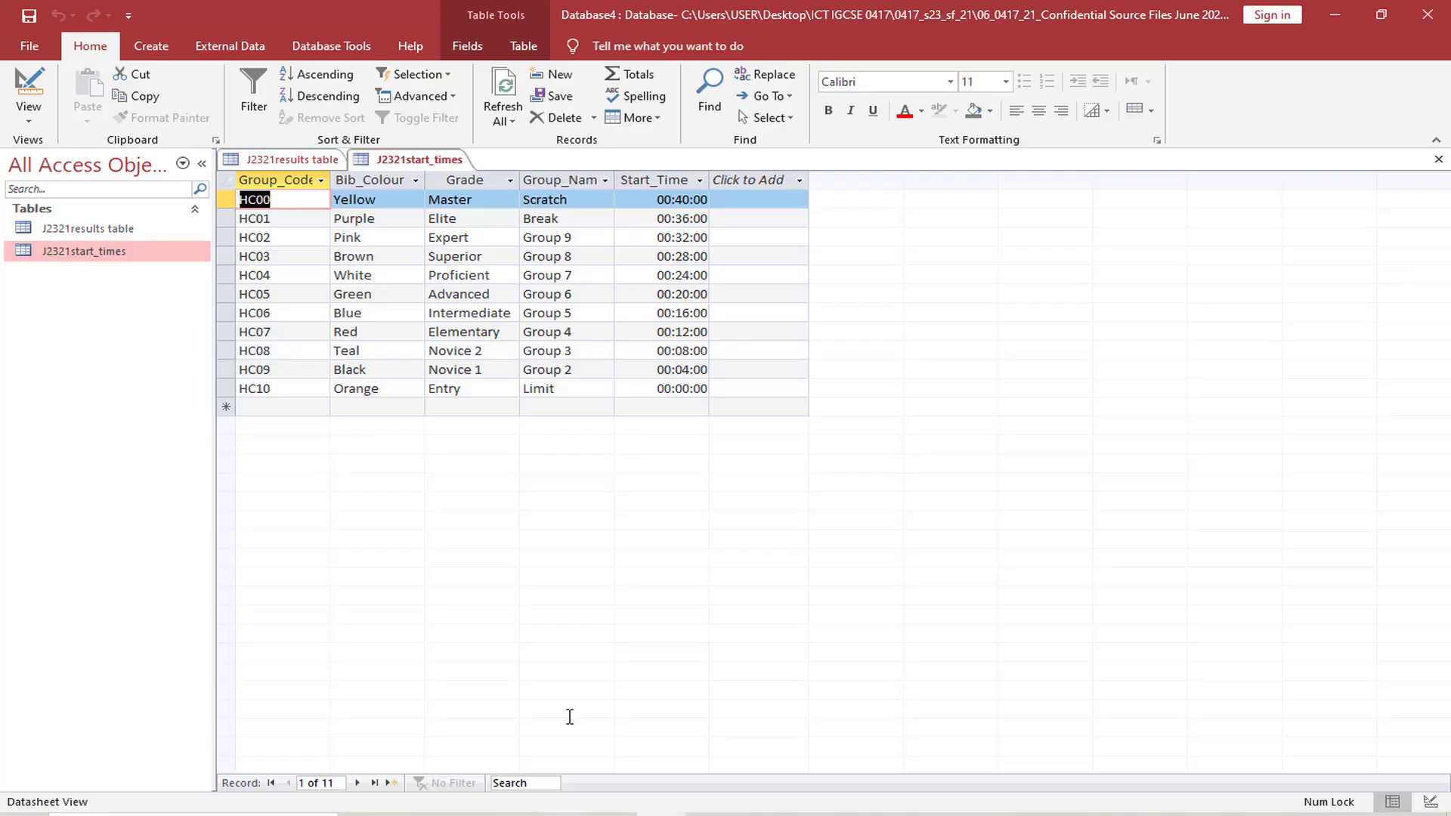
click(24, 124)
click(47, 198)
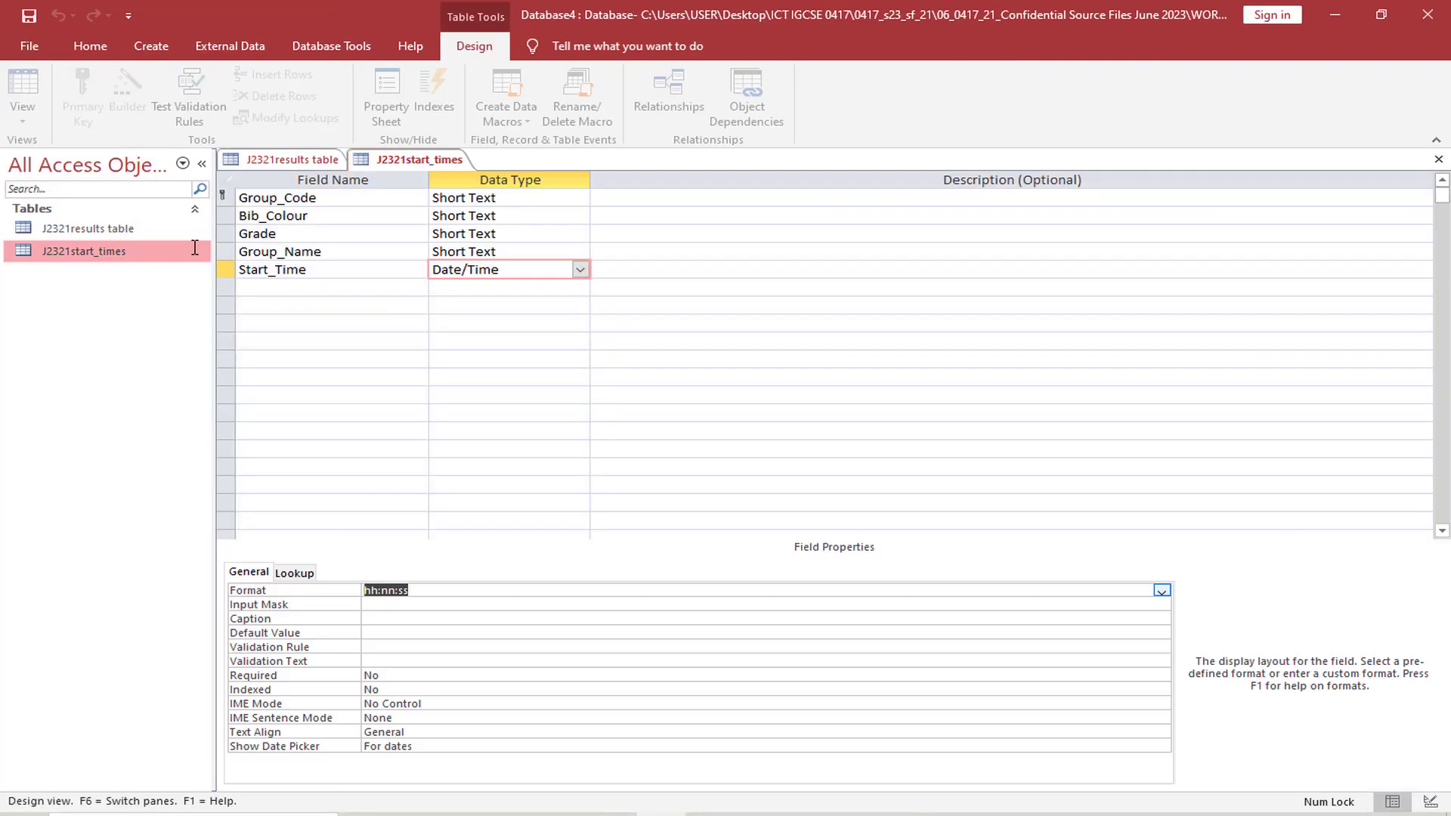
Enter hh:mm:ss as the Start_Time format and capture a screenshot of the J2321start_times fields, data types, primary key and field properties
click(465, 591)
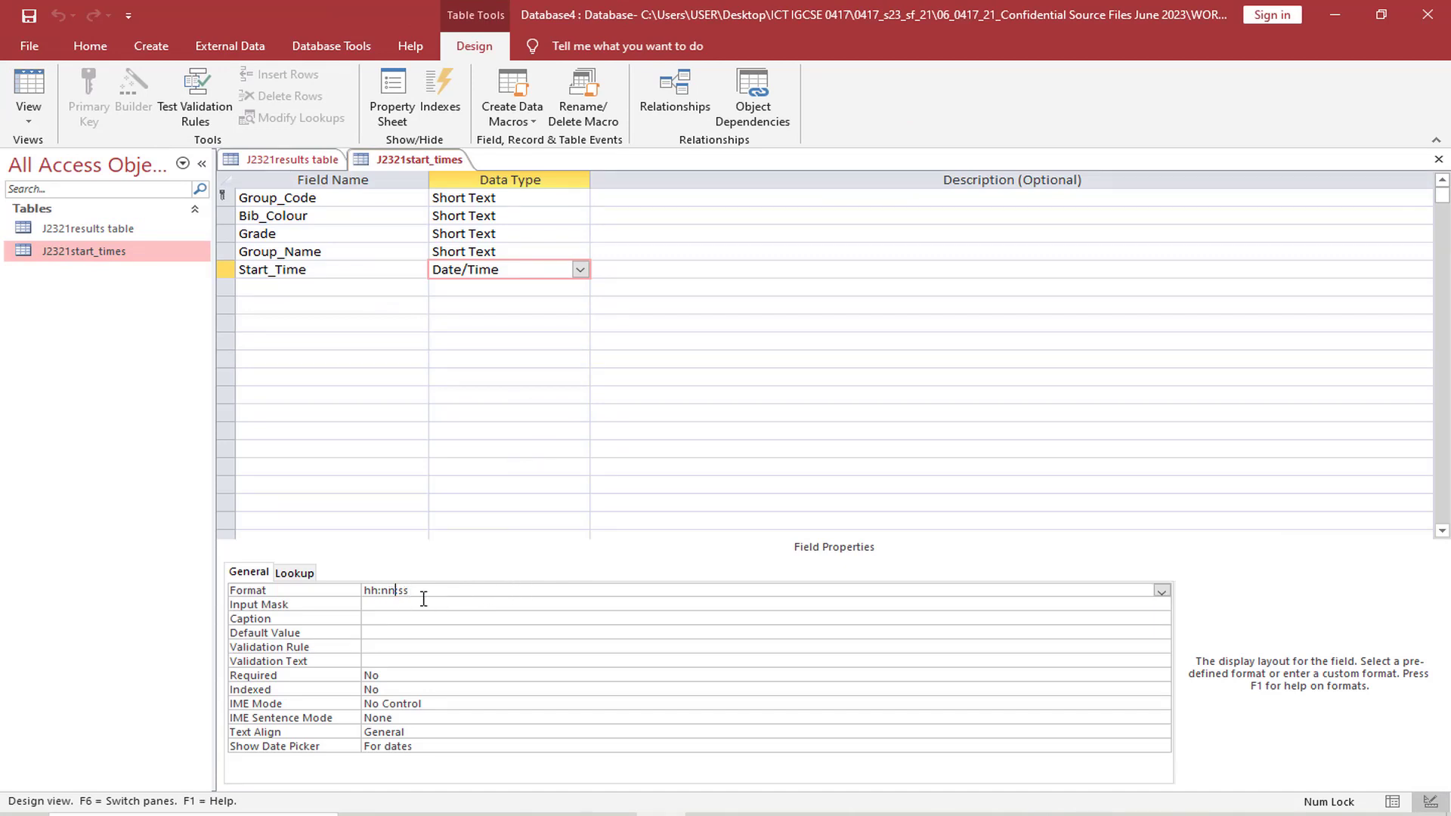
key(BackSpace)
key(BackSpace)
key(BackSpace)
text(mm)
text(:)
key(ctrl+Print)
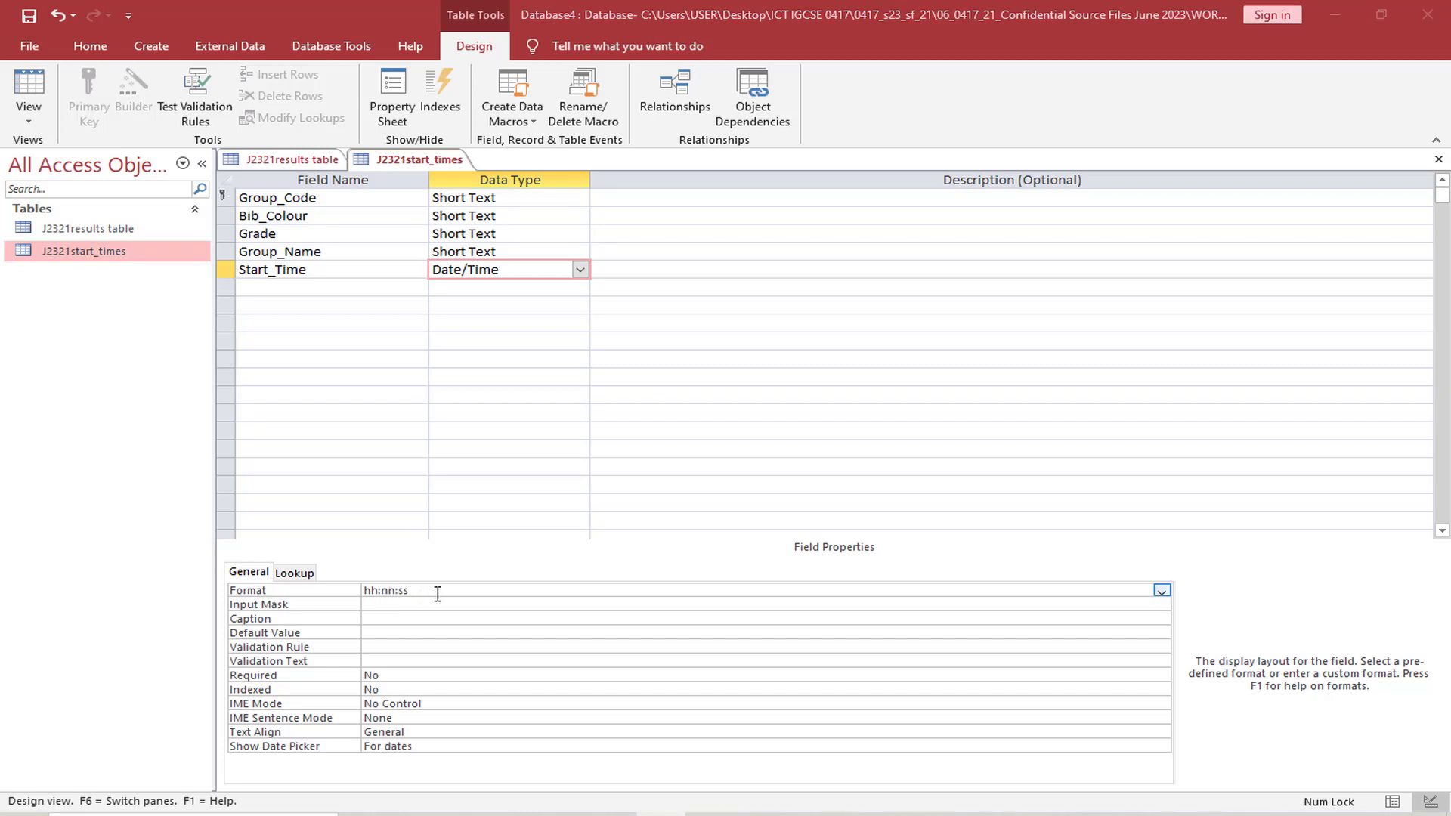
drag(220, 154, 628, 757)
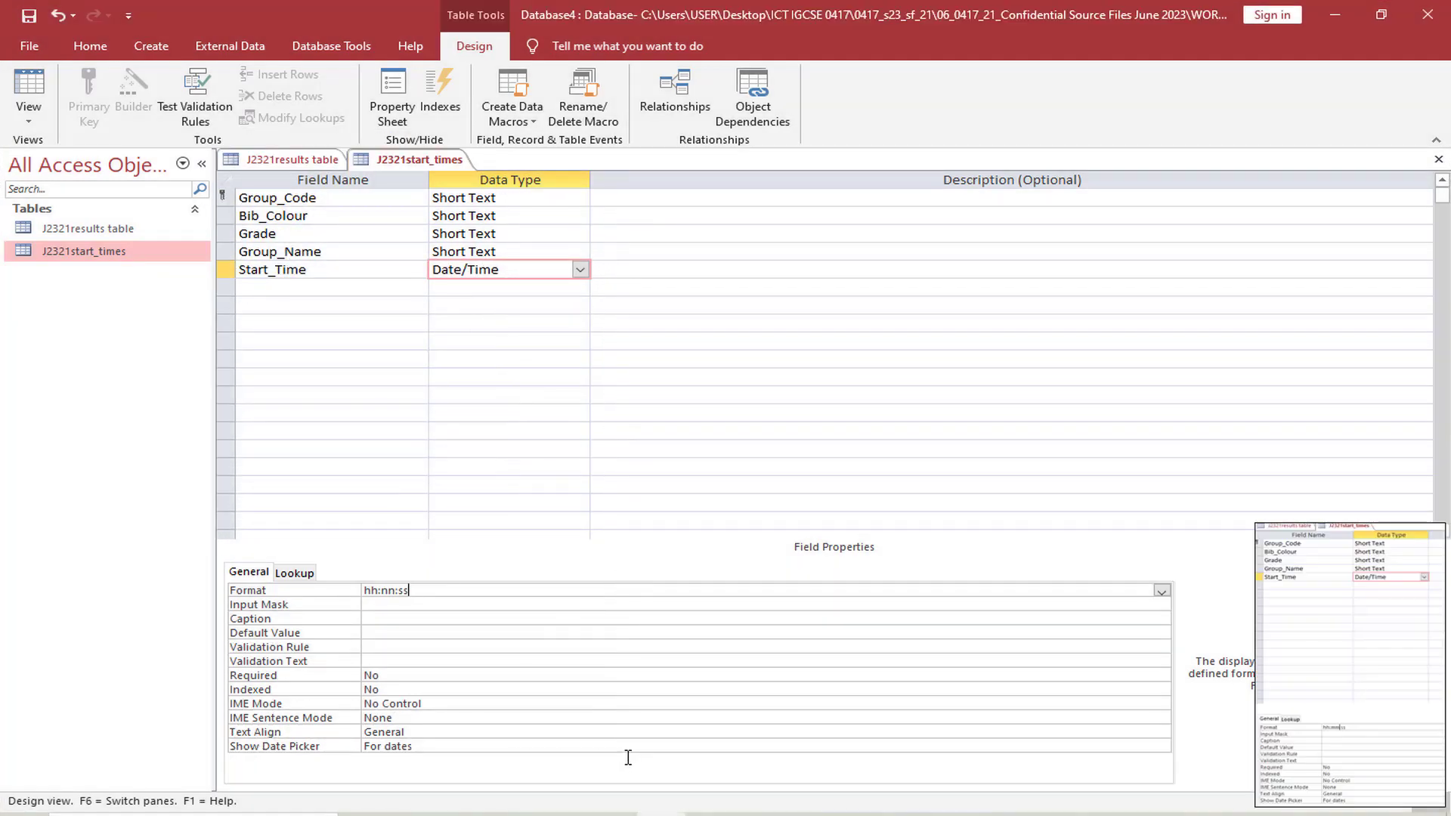
Switch to EVIDENCE007.docx in Word, paste the screenshot under "Step 16 evidence" and shrink it to fit the page
click(711, 814)
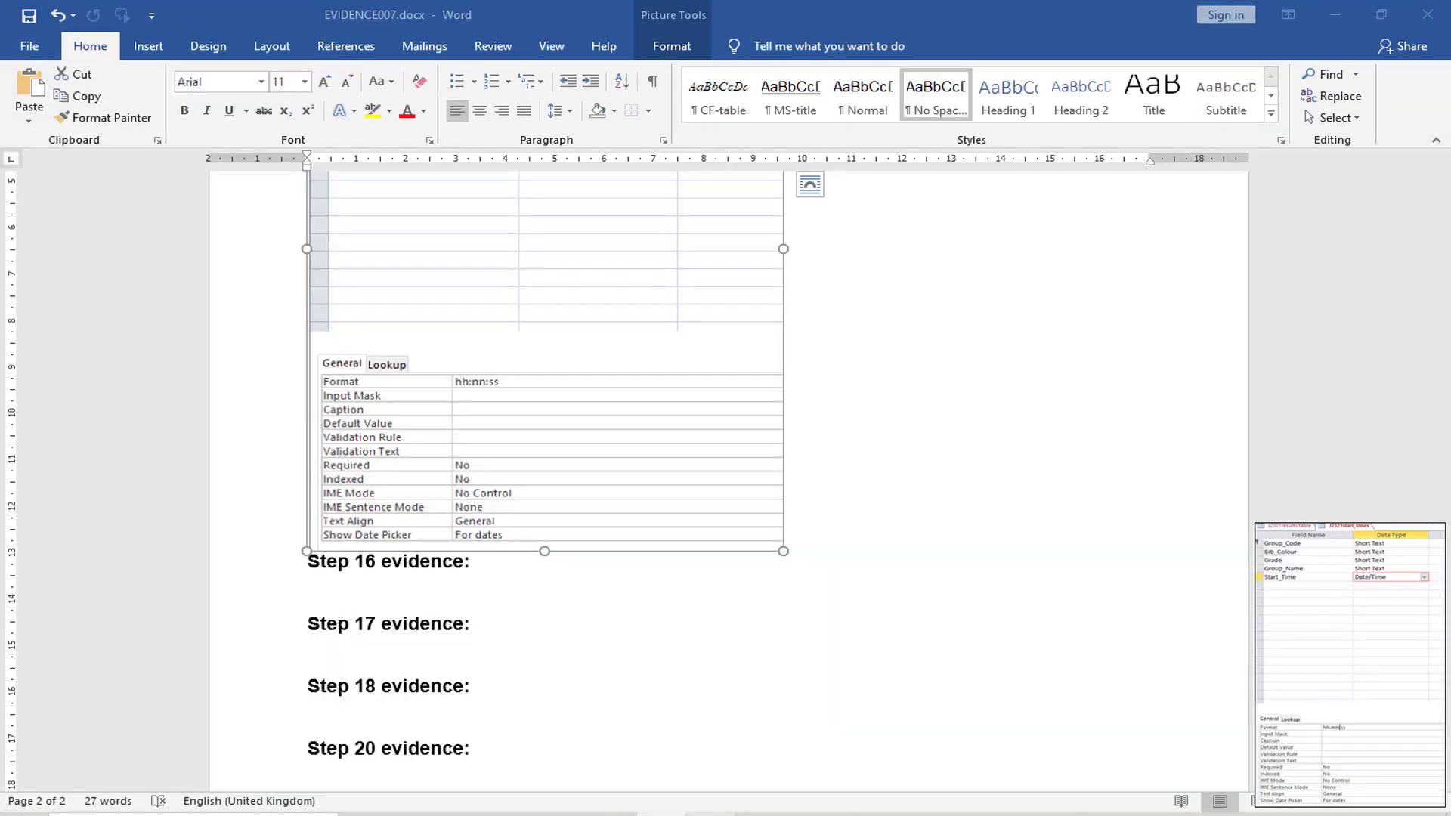
click(399, 599)
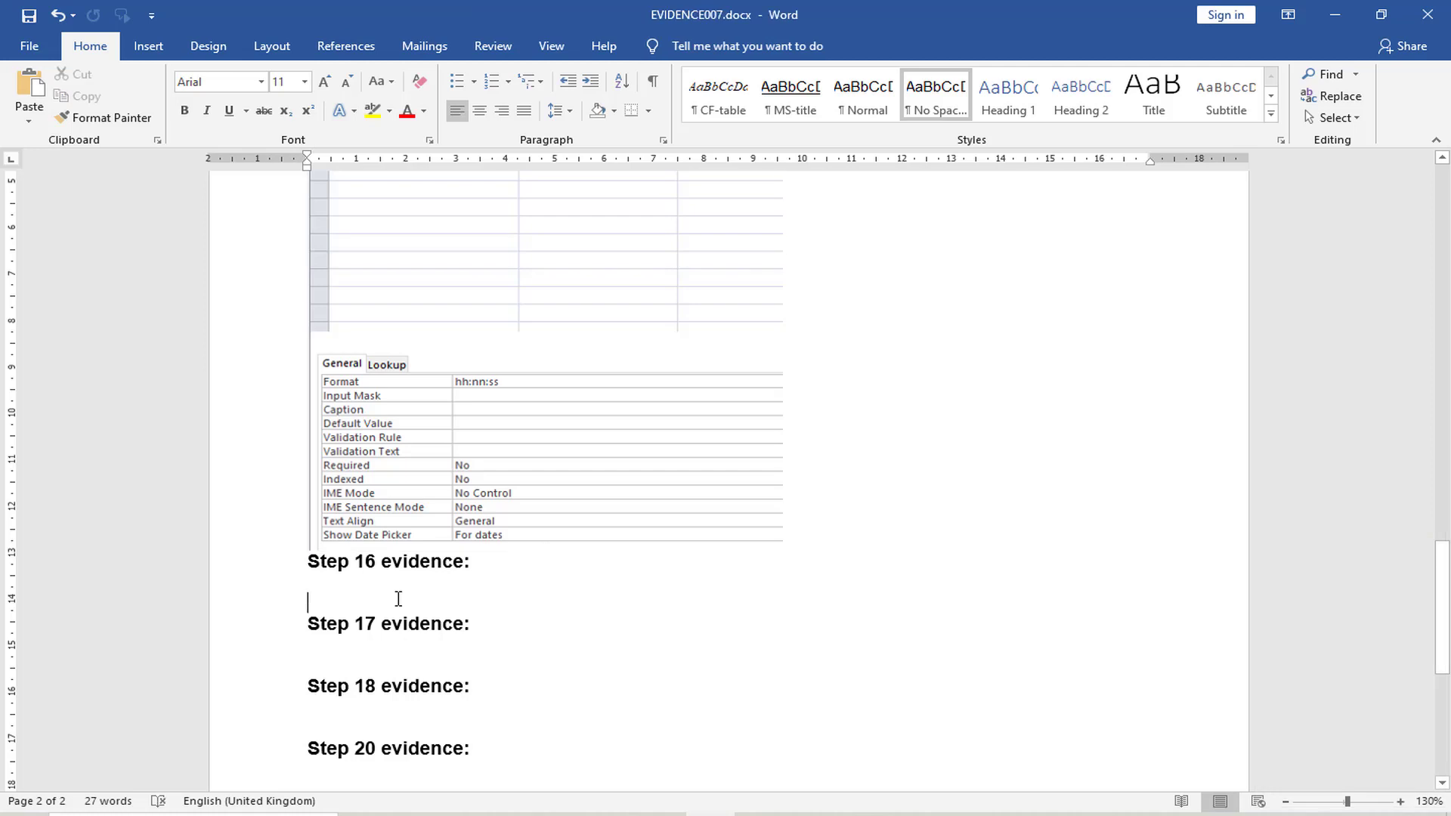
key(ctrl+v)
click(511, 557)
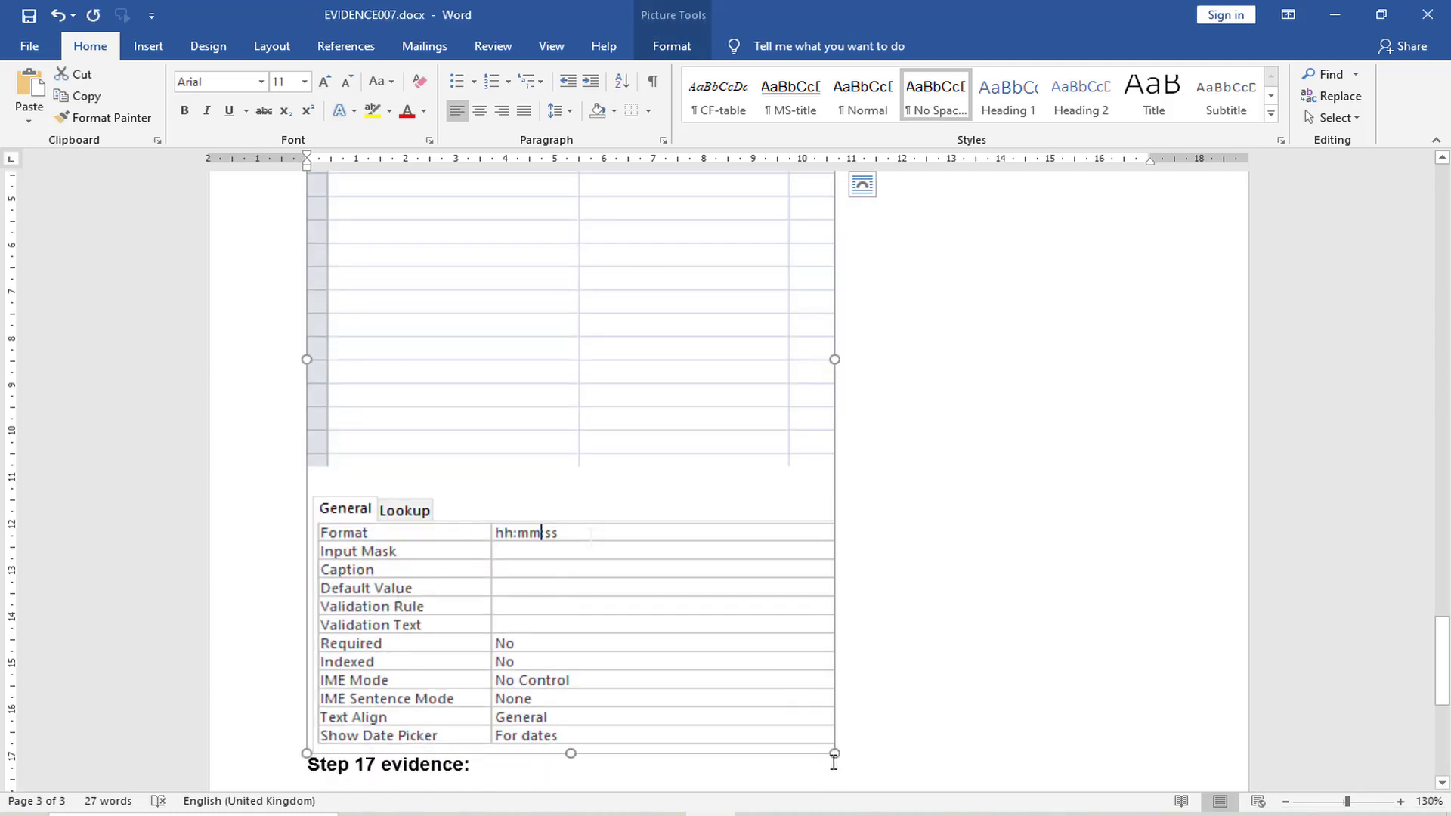
drag(833, 753, 671, 486)
scroll(670, 486, up, 5)
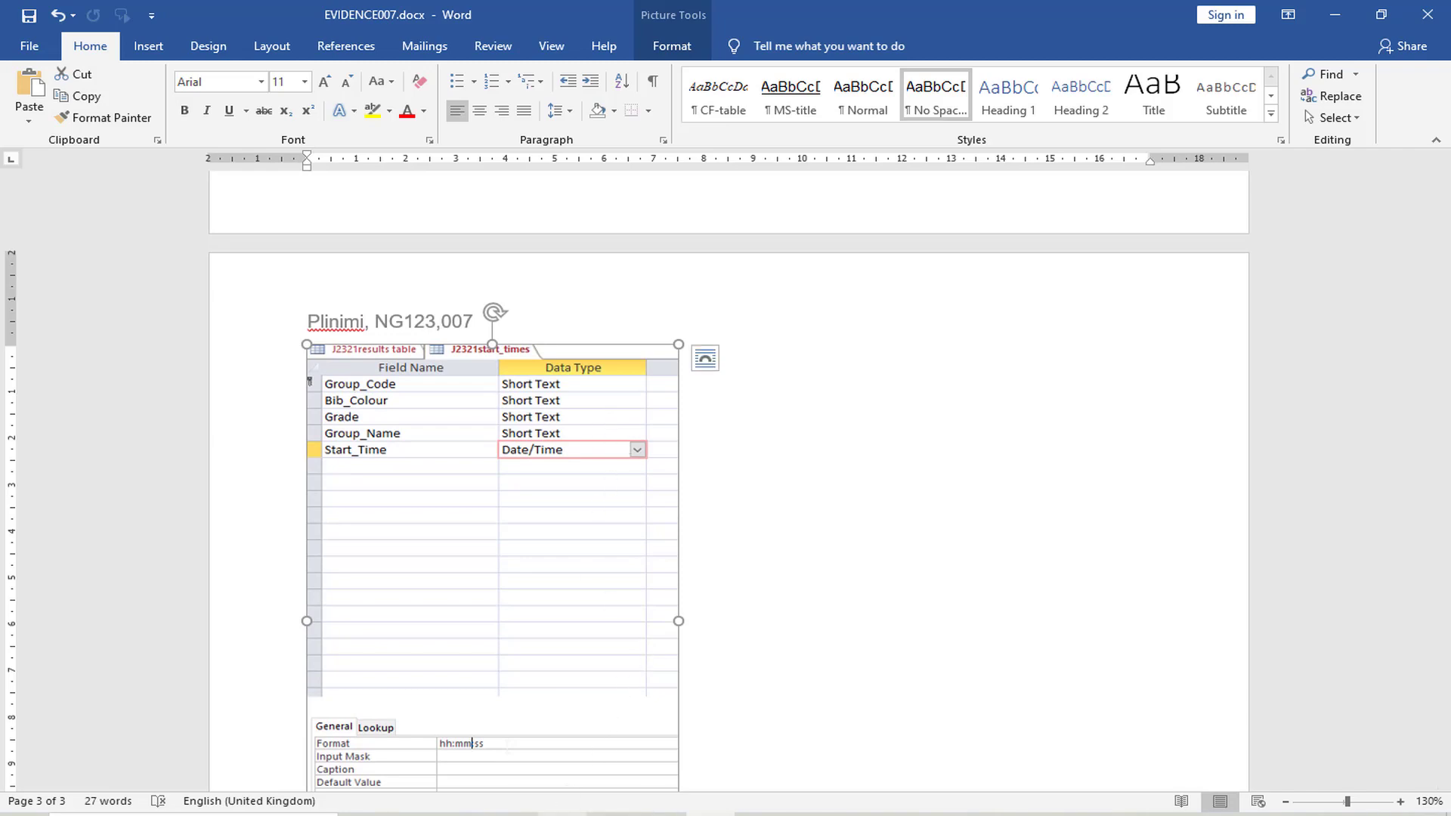
Return to Access and show the J2321start_times table in Datasheet view
click(562, 815)
click(710, 815)
click(662, 814)
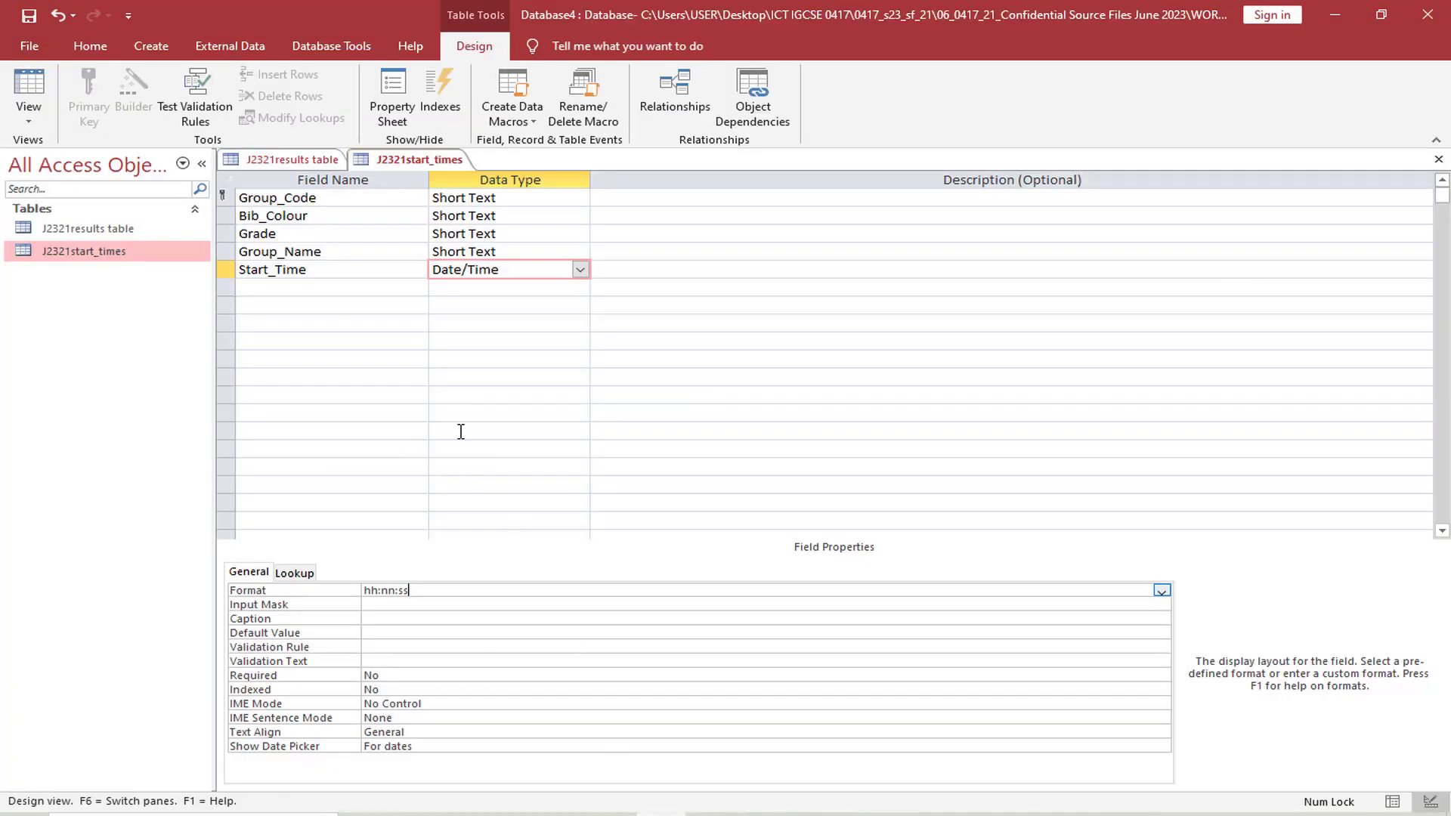
click(28, 117)
click(83, 146)
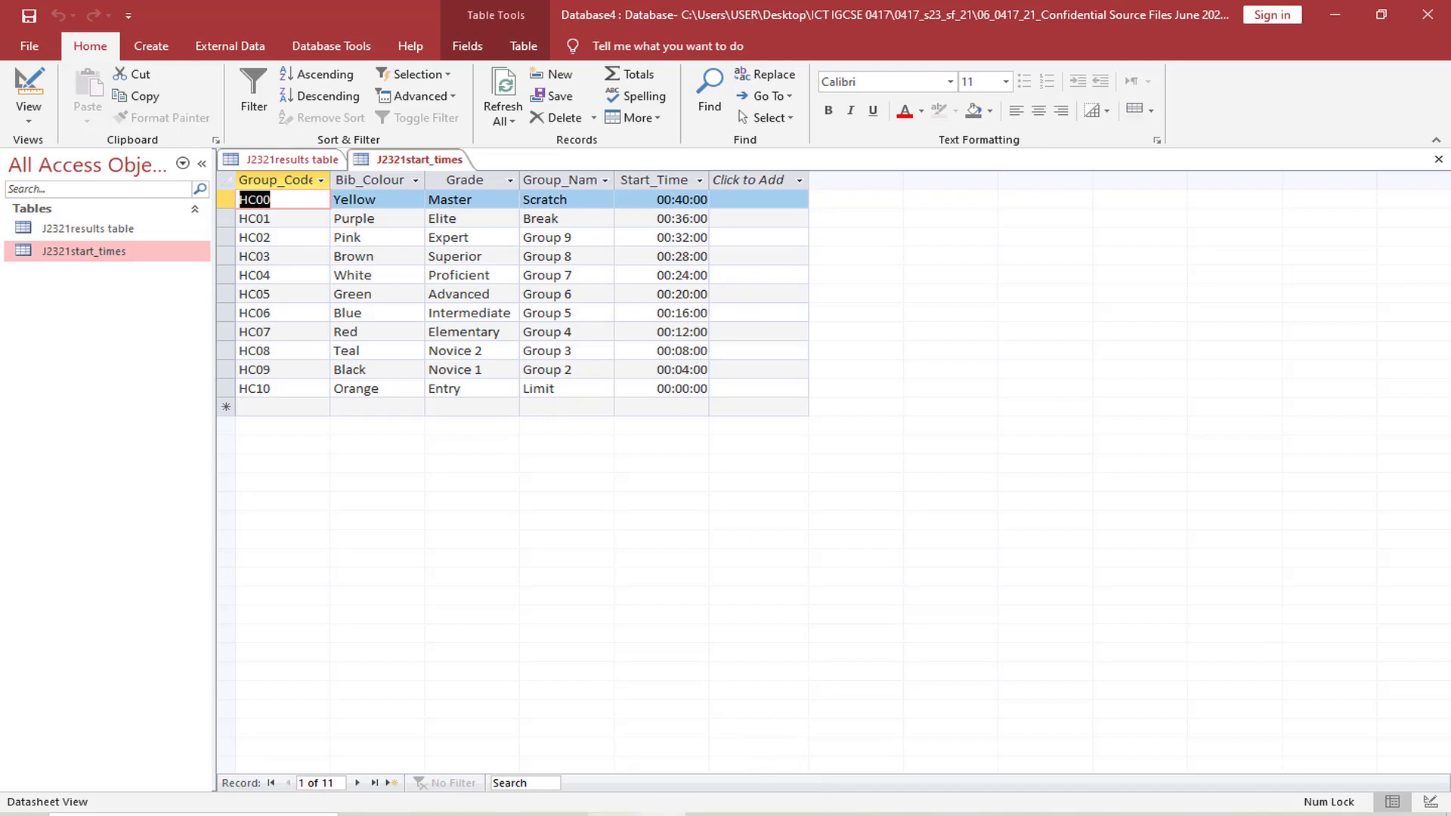
Switch to the exam paper, highlight Cat_Code as the primary key required in question 17, and return to Access
key(alt+Tab)
scroll(424, 472, down, 3)
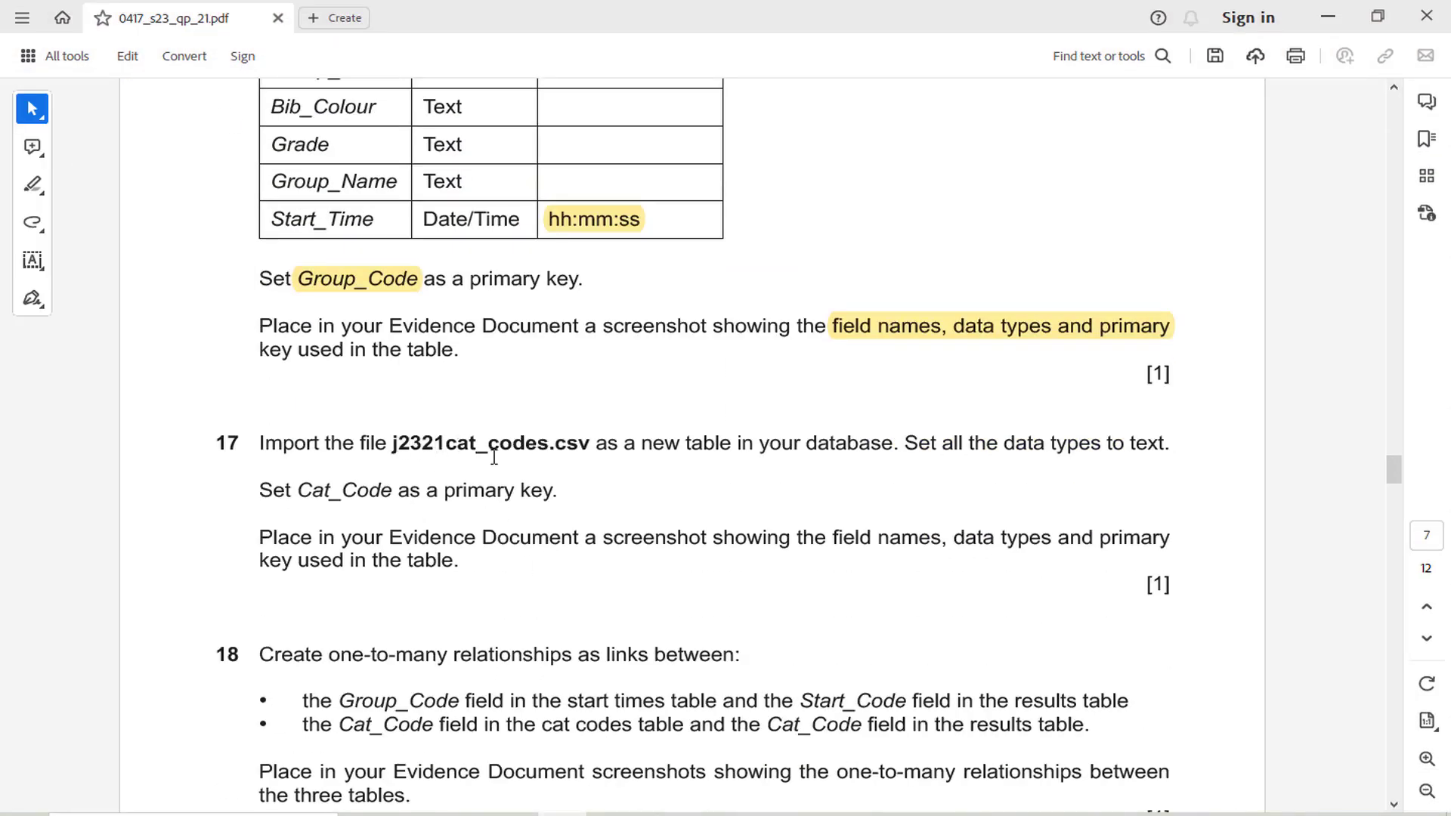
drag(394, 452, 556, 452)
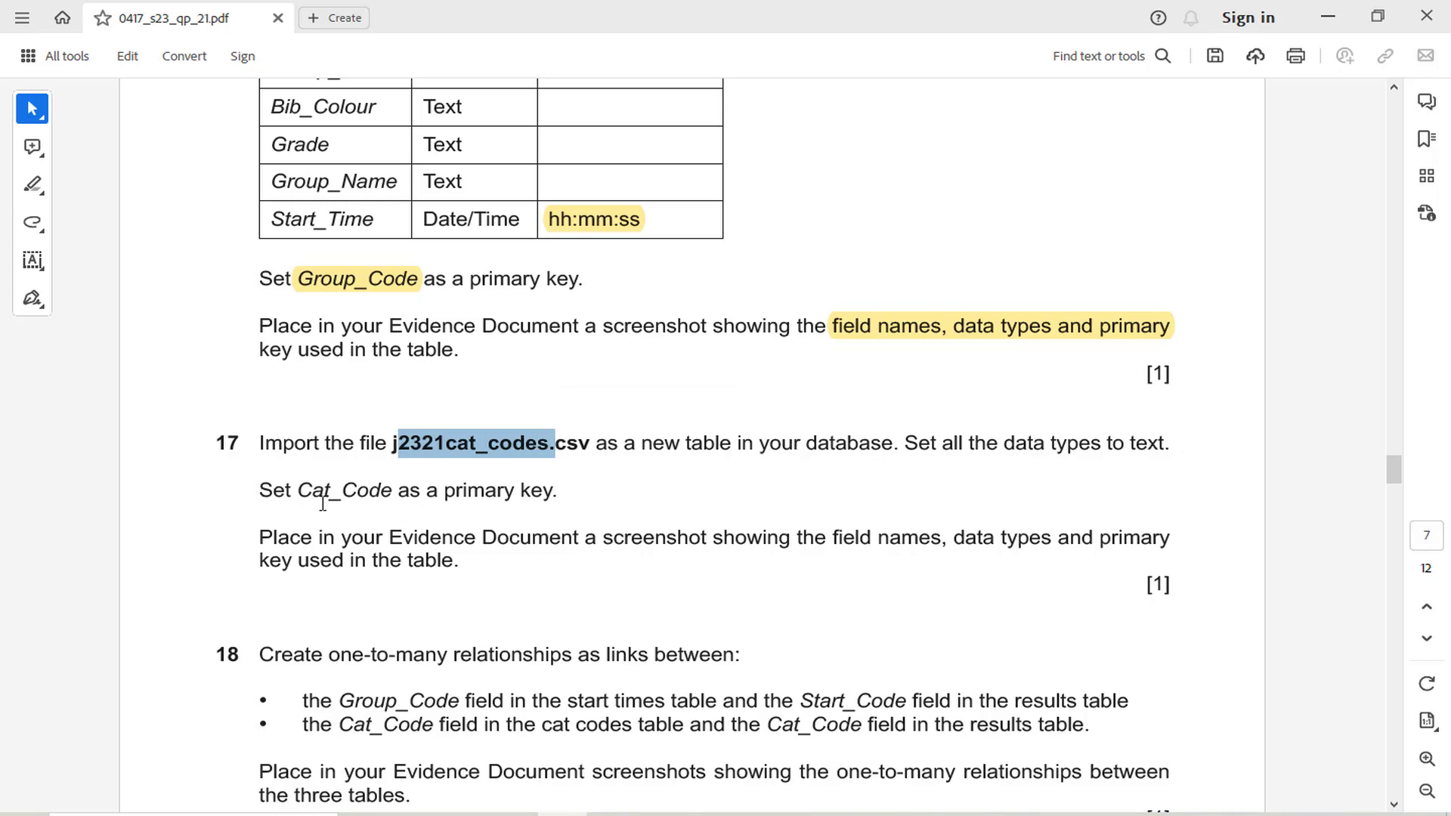
drag(305, 492, 393, 493)
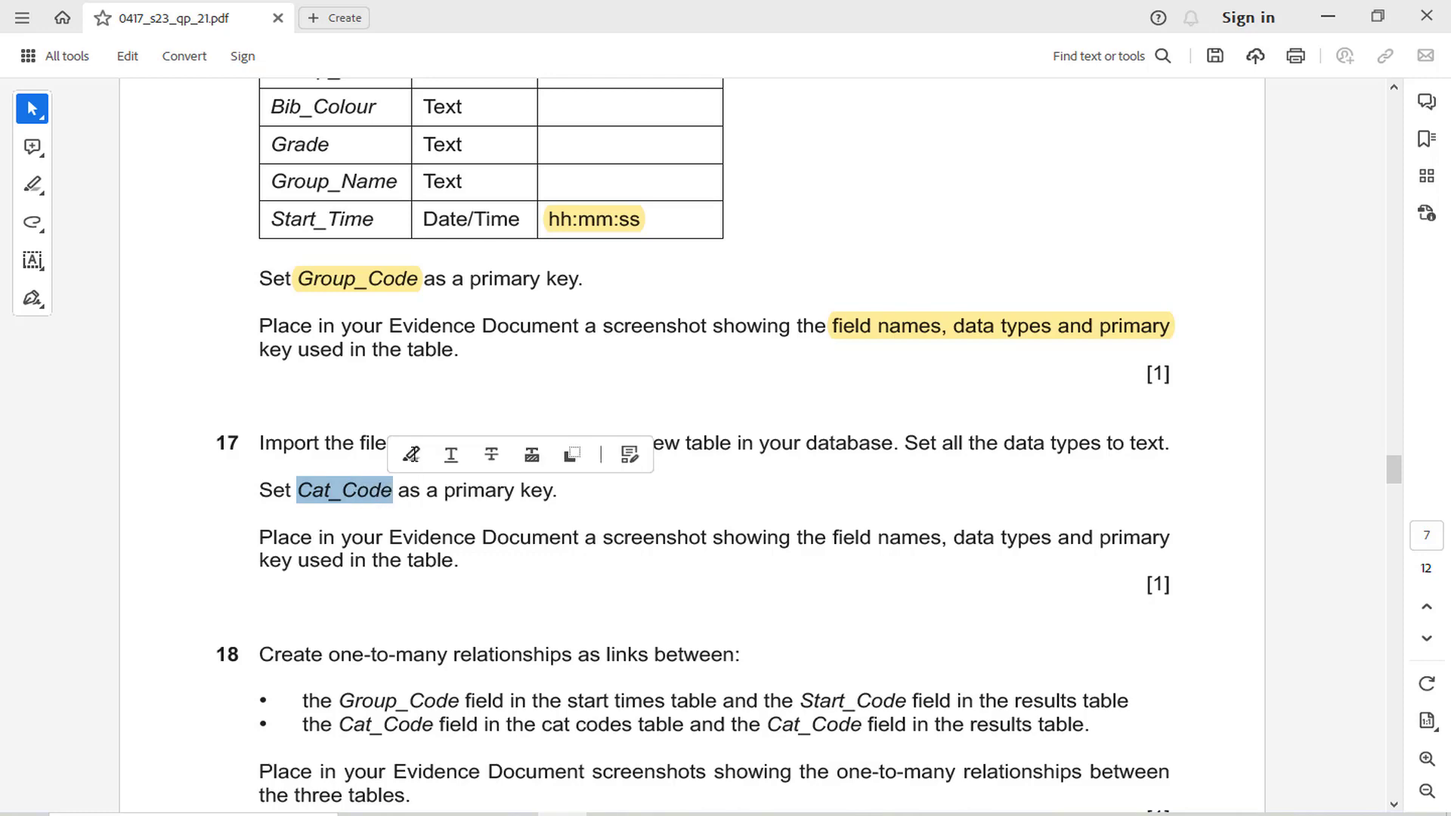
click(415, 455)
click(659, 814)
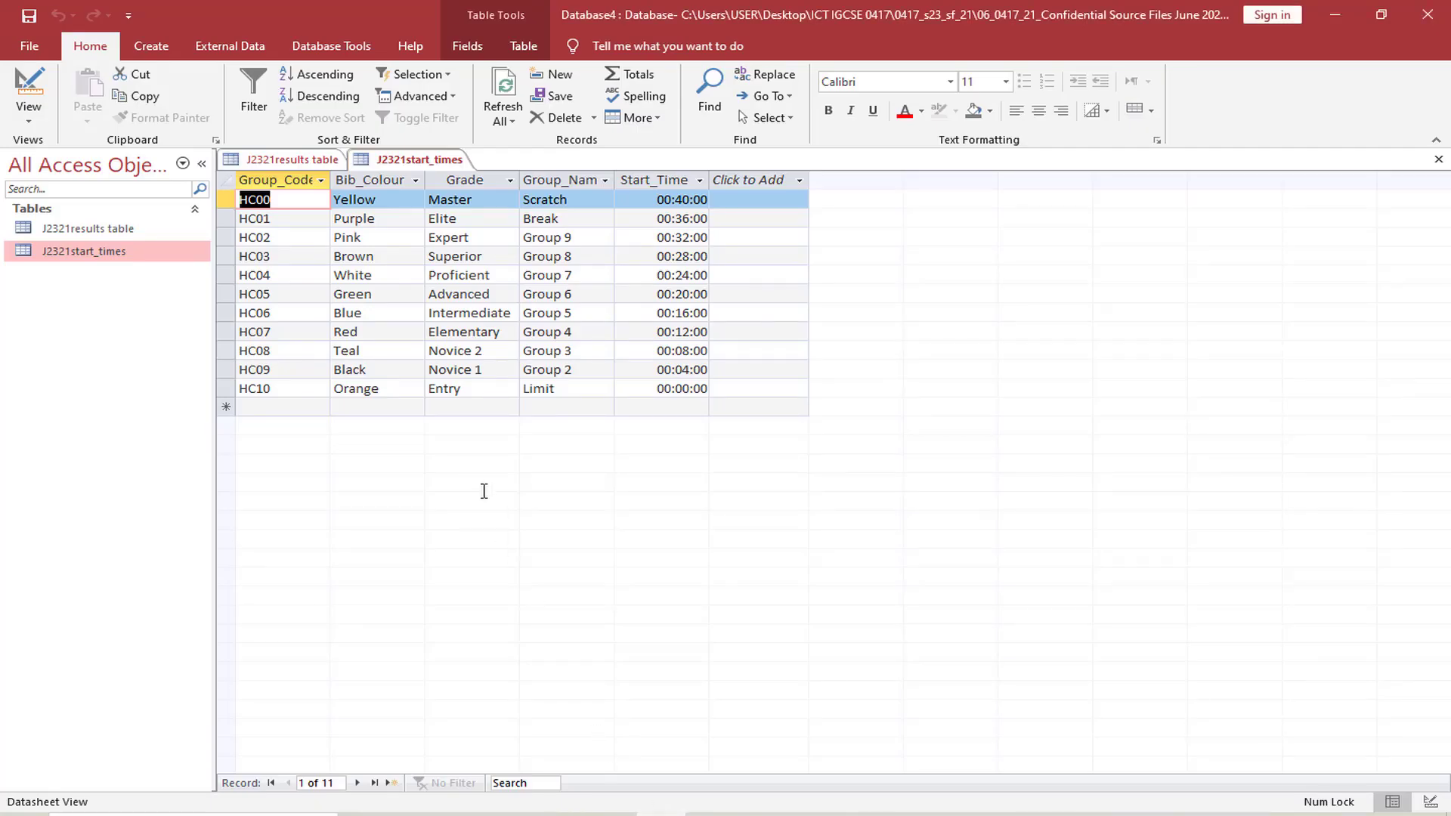
Start a text file import of j2321cat_codes.csv into a new table in the current database
click(230, 46)
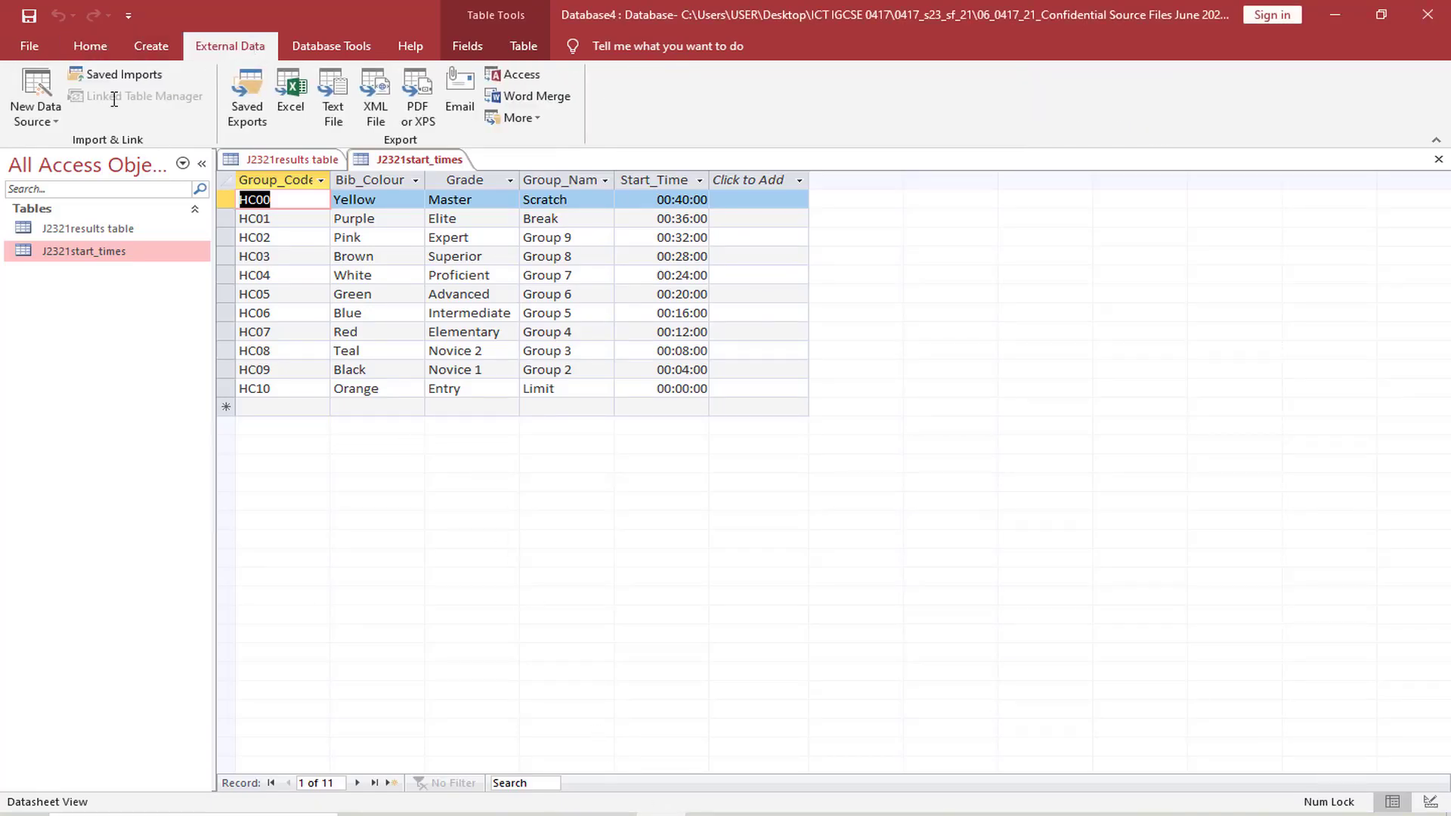
click(36, 96)
mouse_move(90, 153)
click(257, 278)
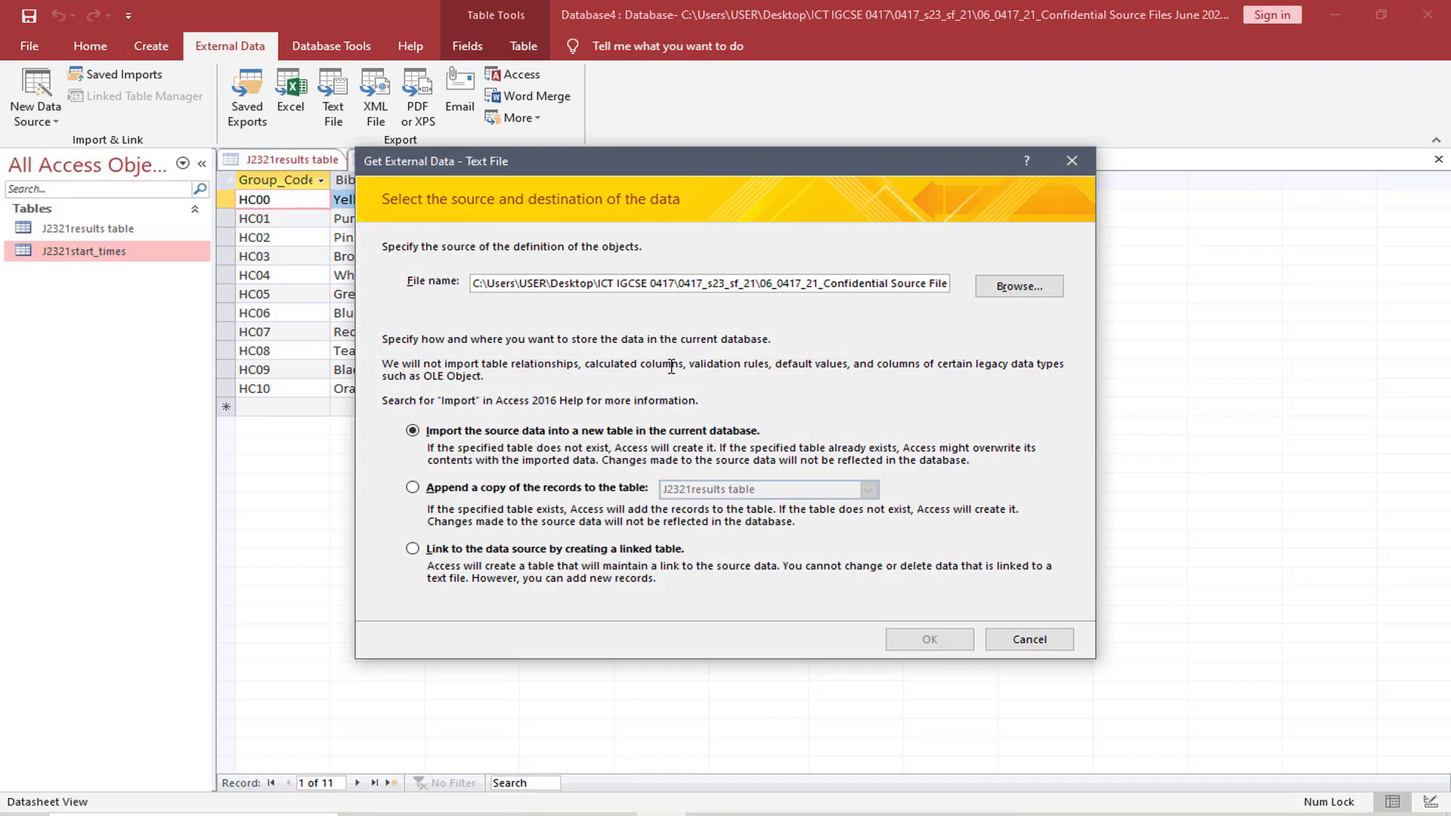
click(1020, 288)
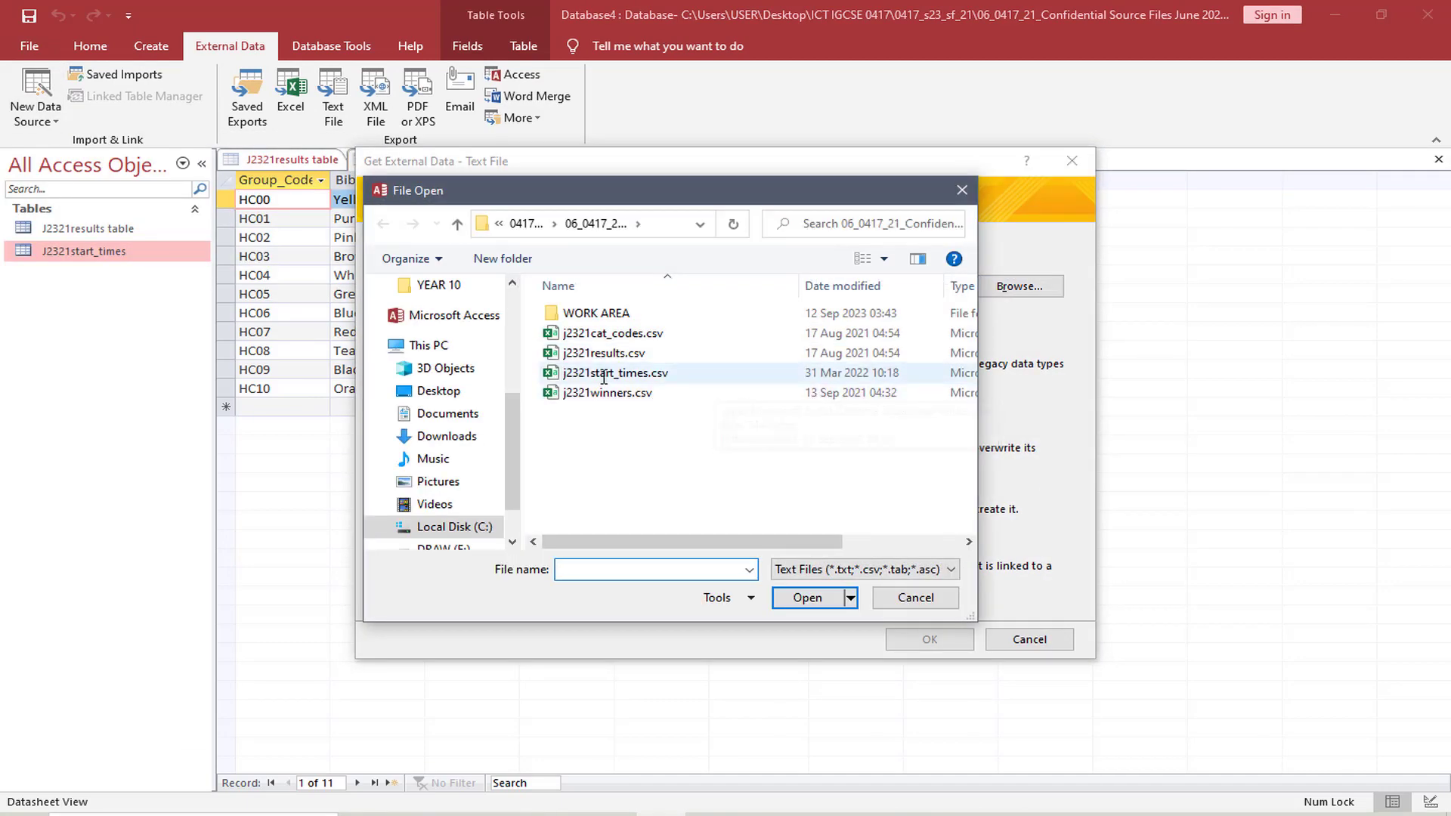
click(622, 333)
click(805, 597)
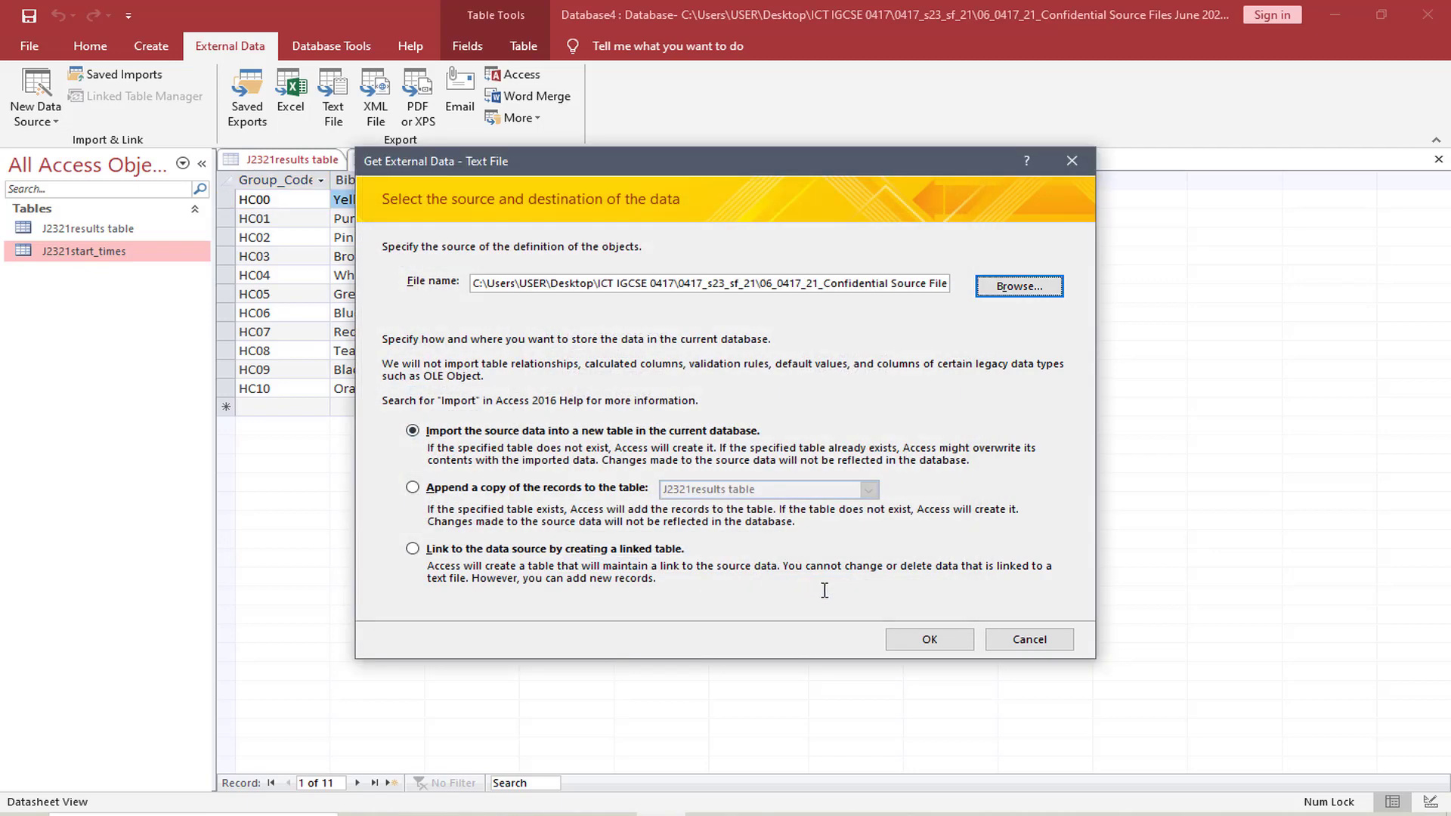
click(940, 641)
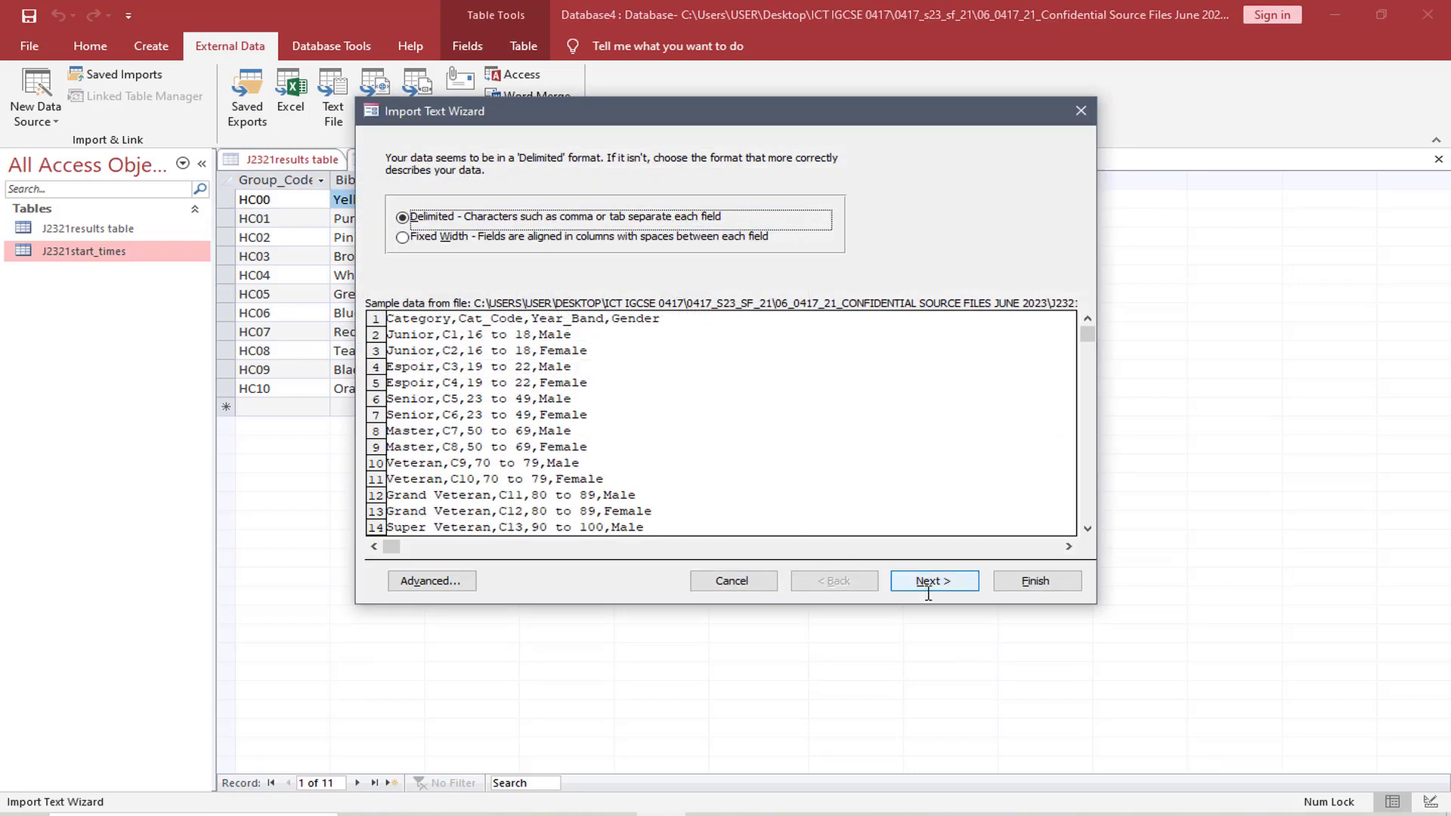
Keep the import comma-delimited, use the first row as field names, and check the Short Text data types in the import specification
click(917, 576)
click(389, 252)
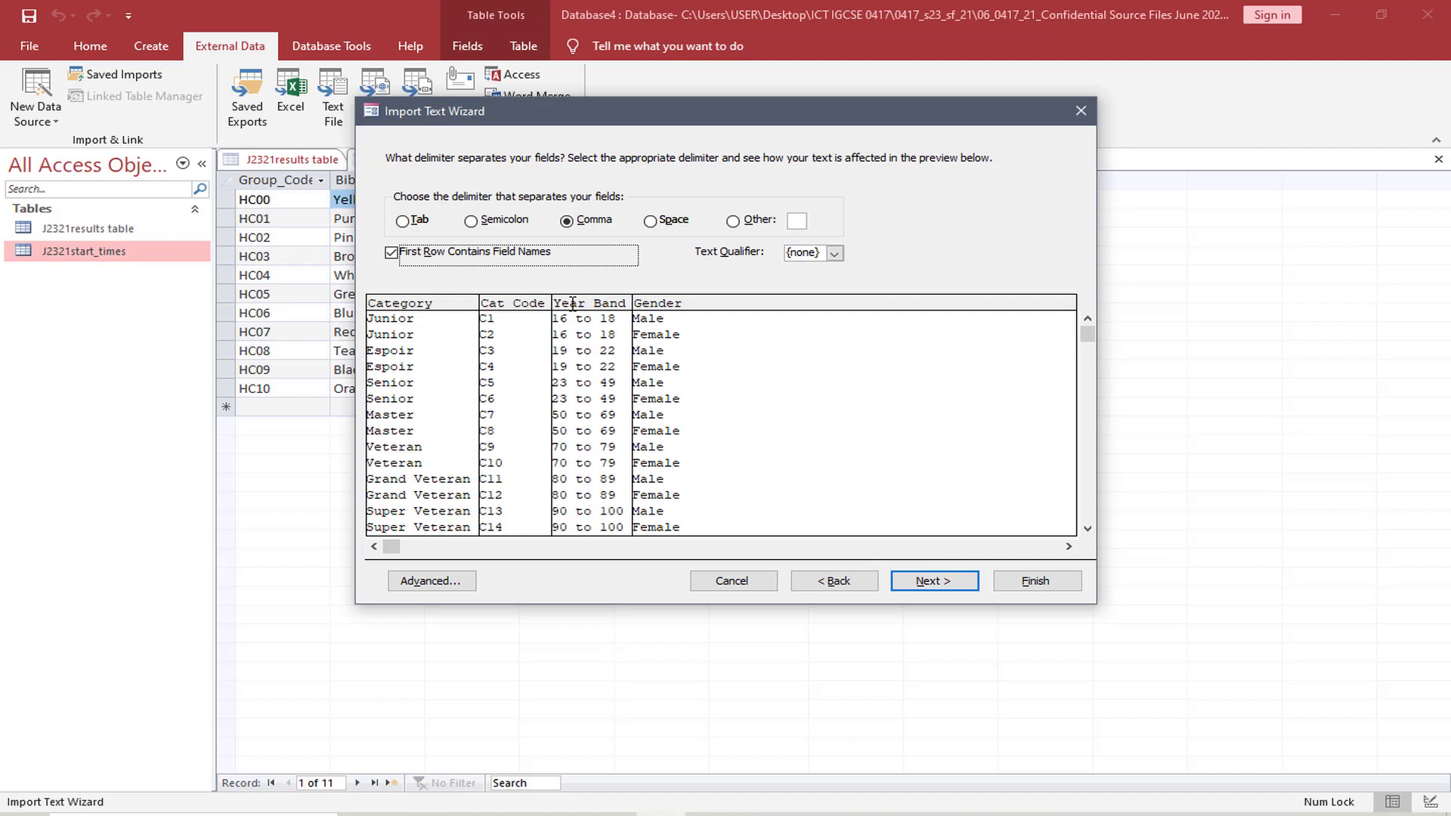
click(935, 581)
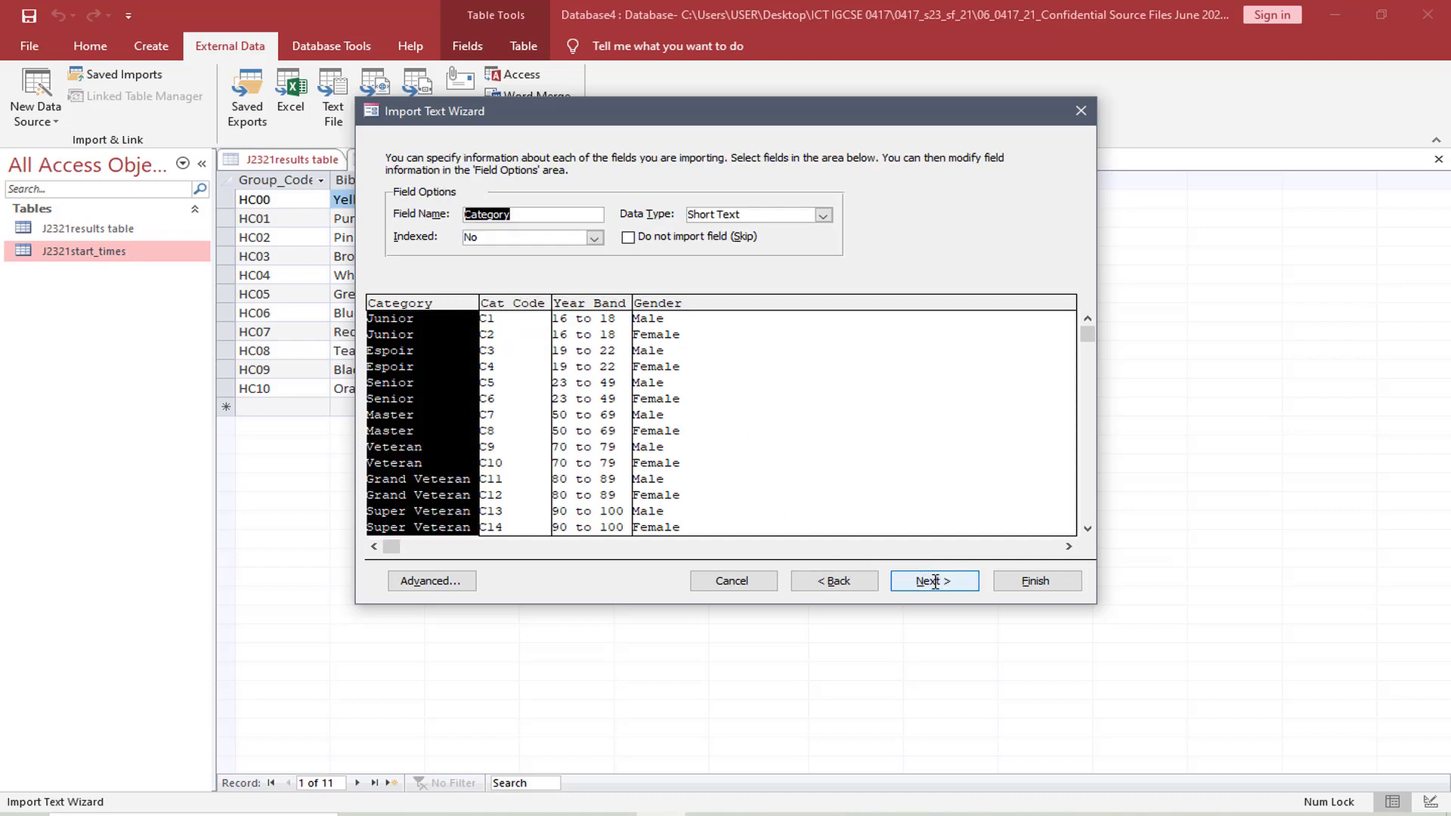
click(453, 580)
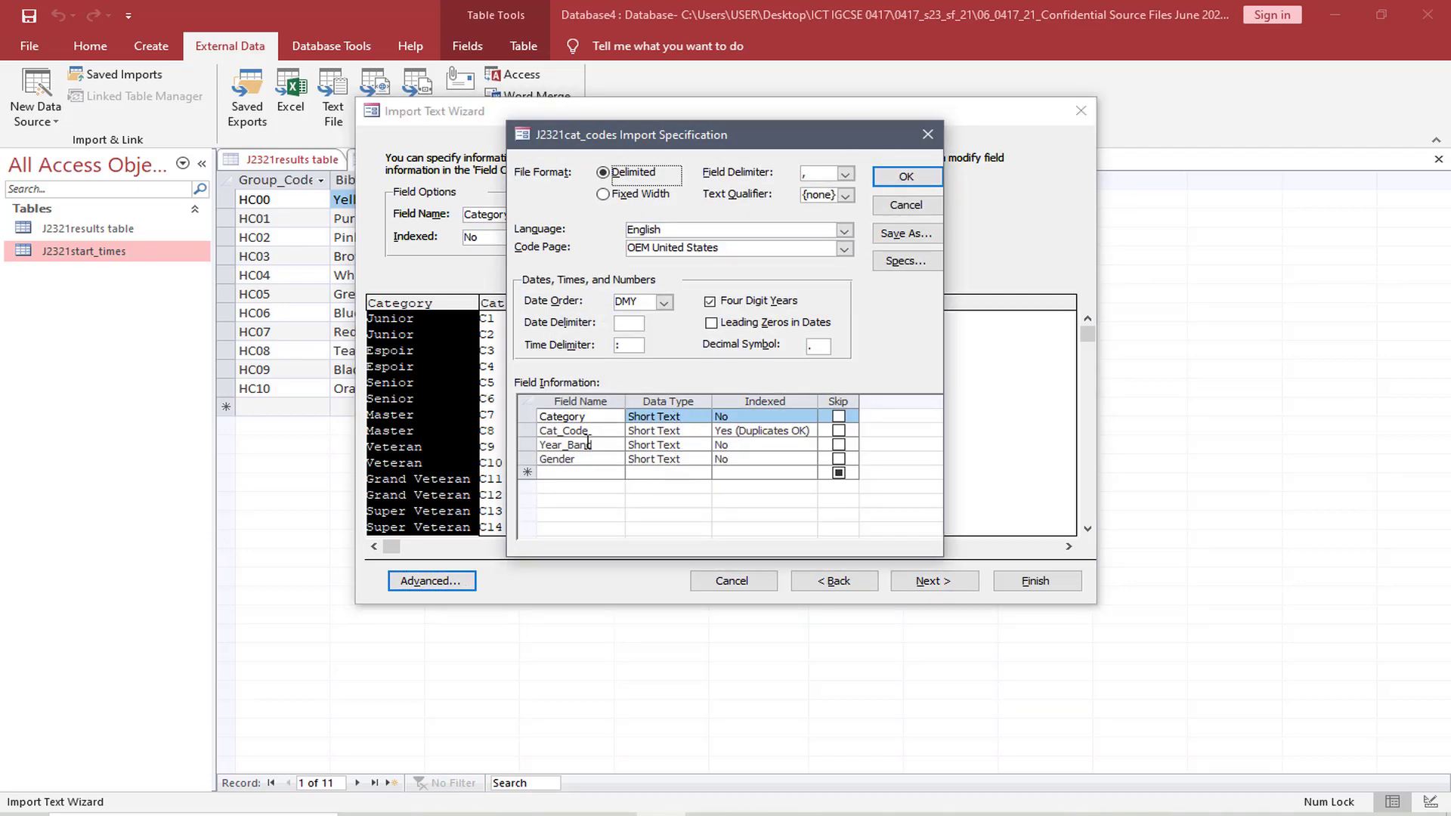
click(891, 178)
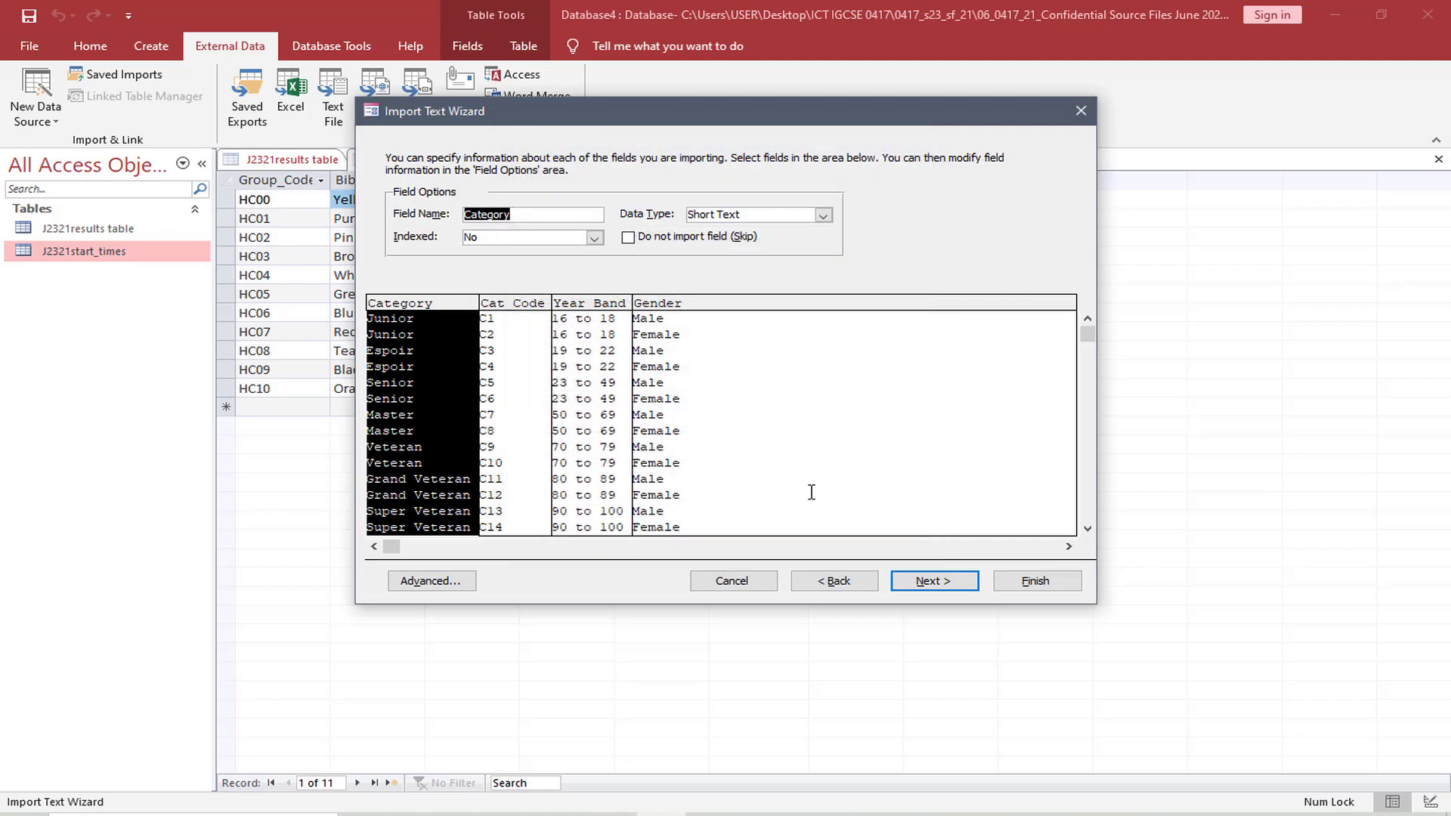
Choose Cat_Code as the primary key and finish the import into the table J2321cat_codes
click(928, 587)
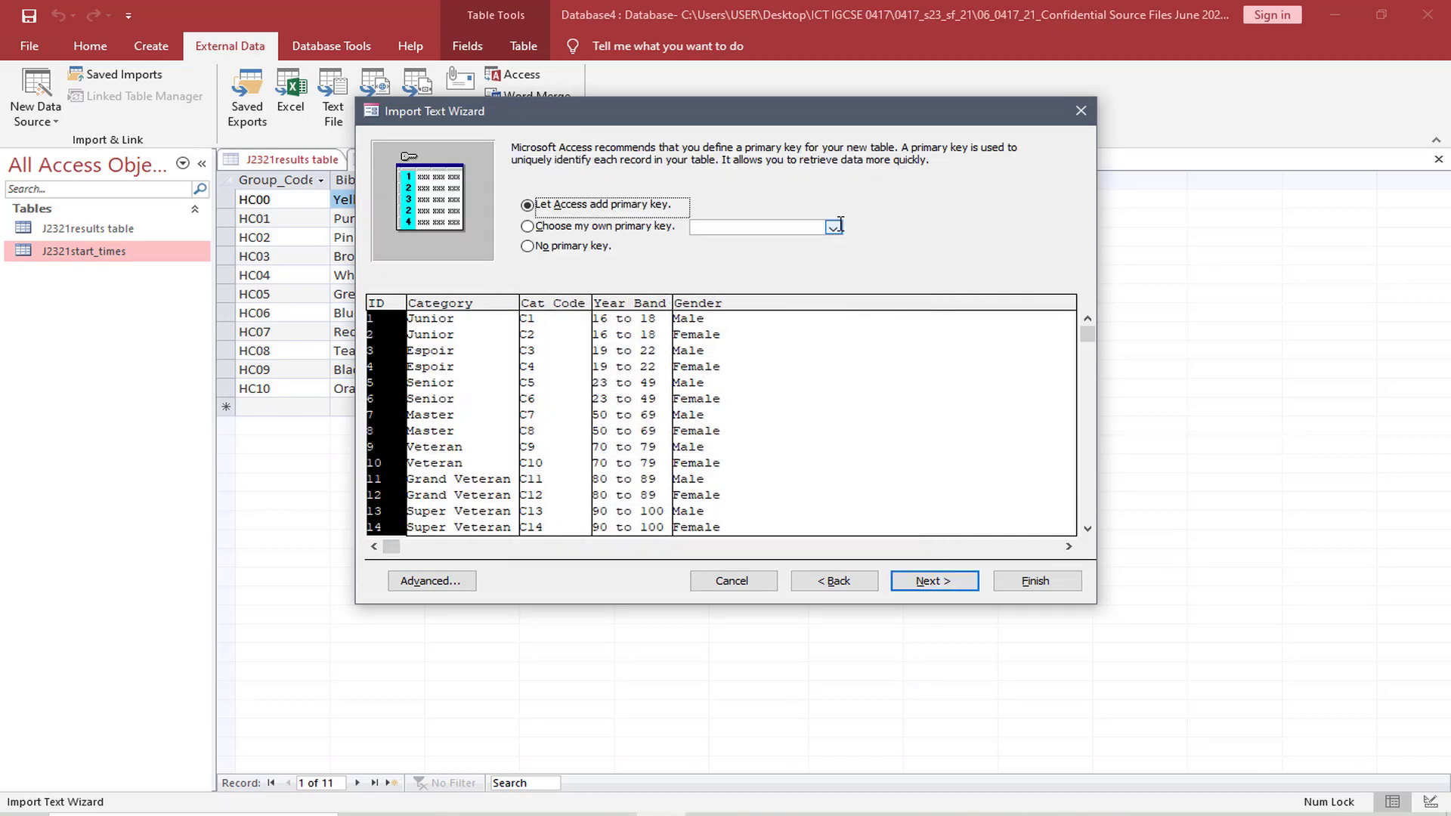
click(832, 227)
click(783, 256)
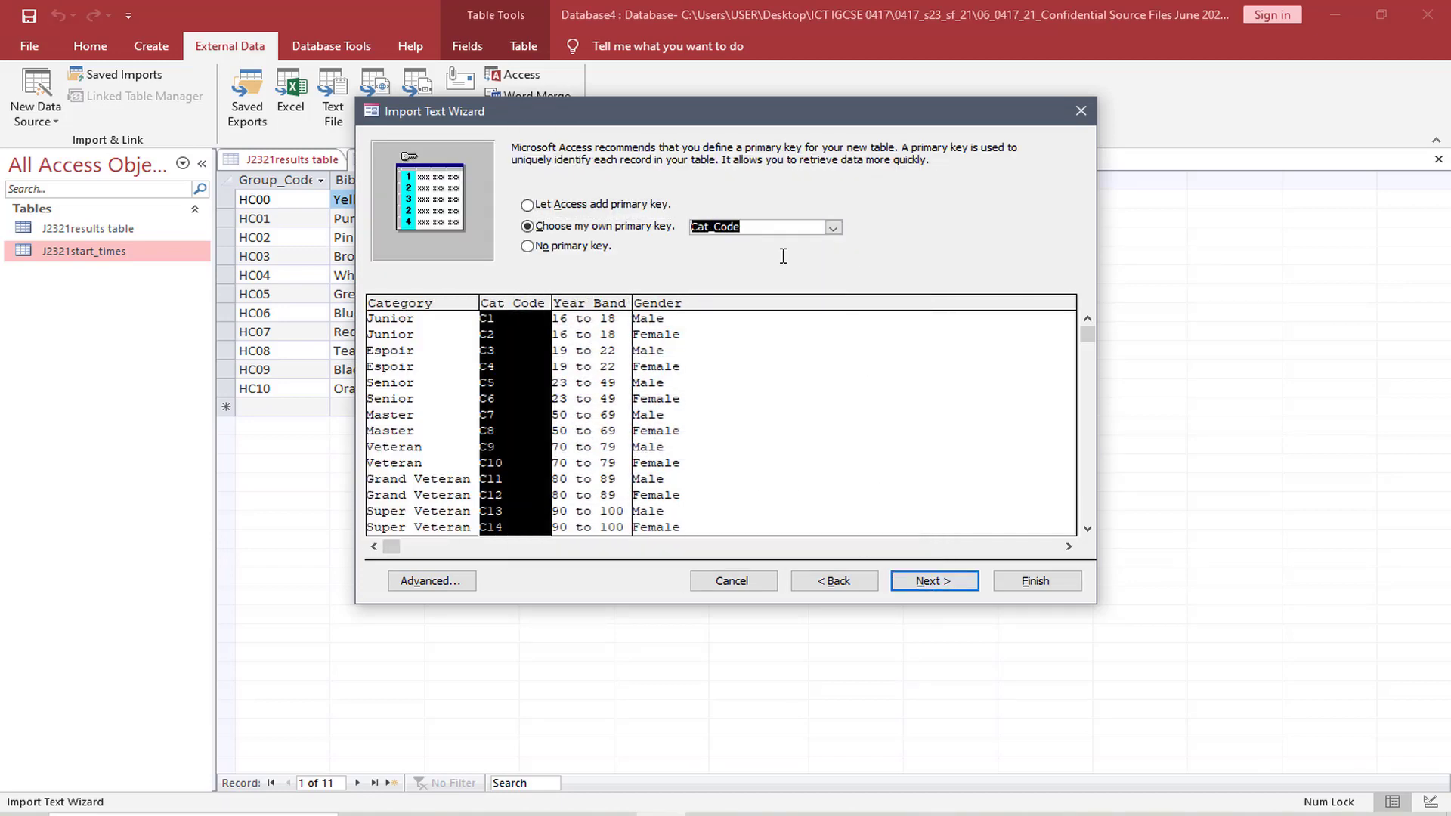
click(935, 582)
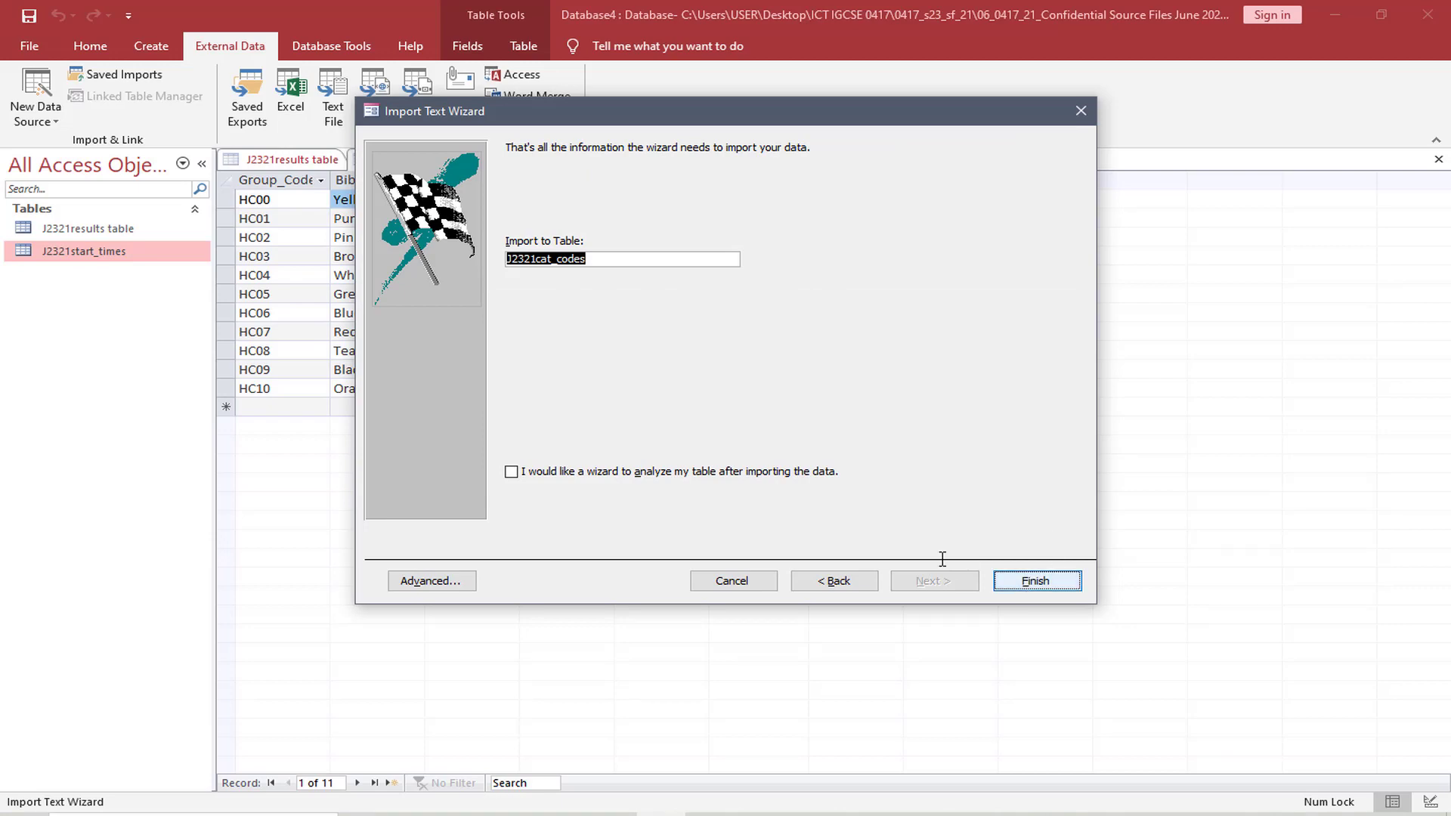
key(Return)
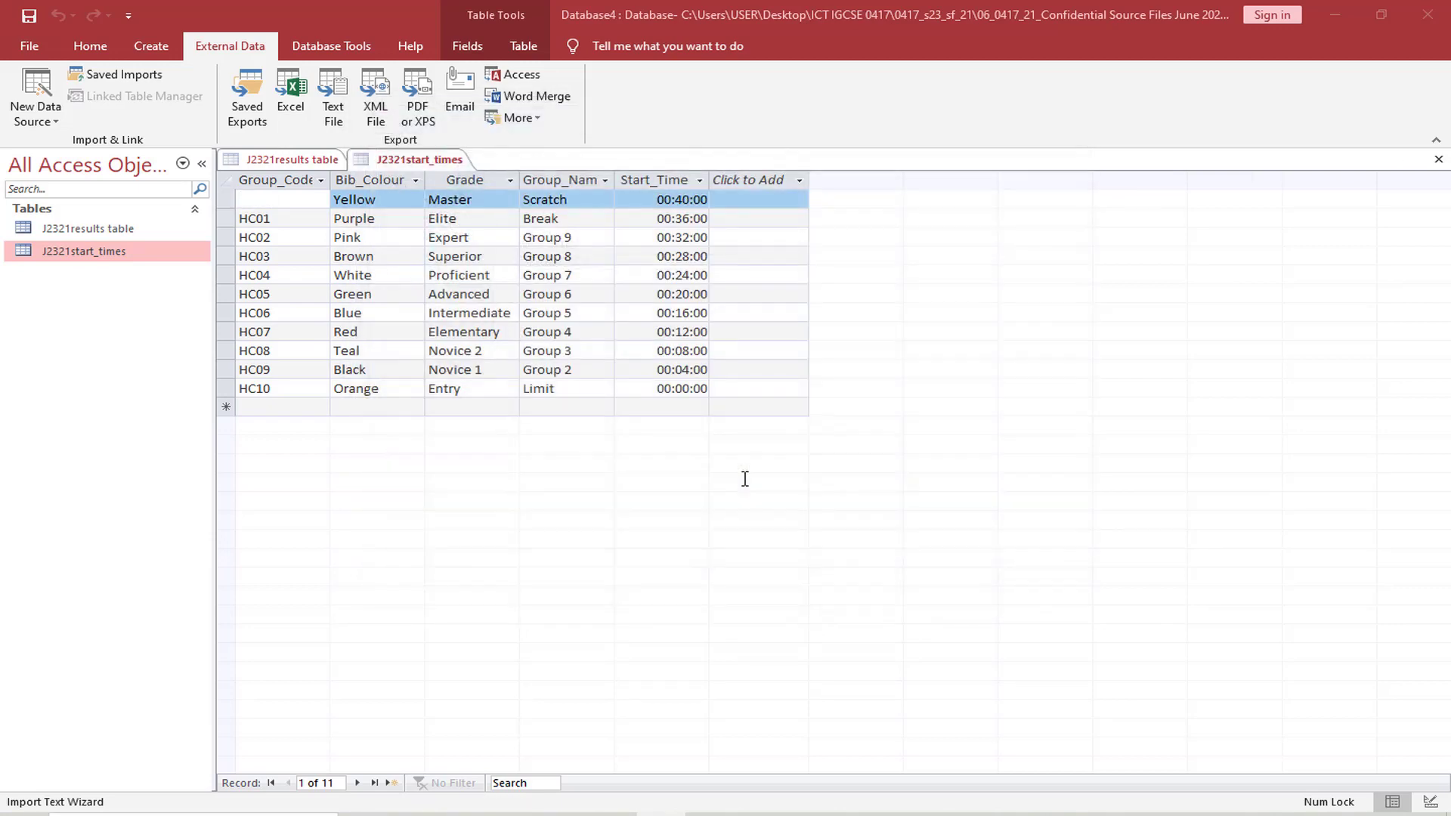
click(1032, 660)
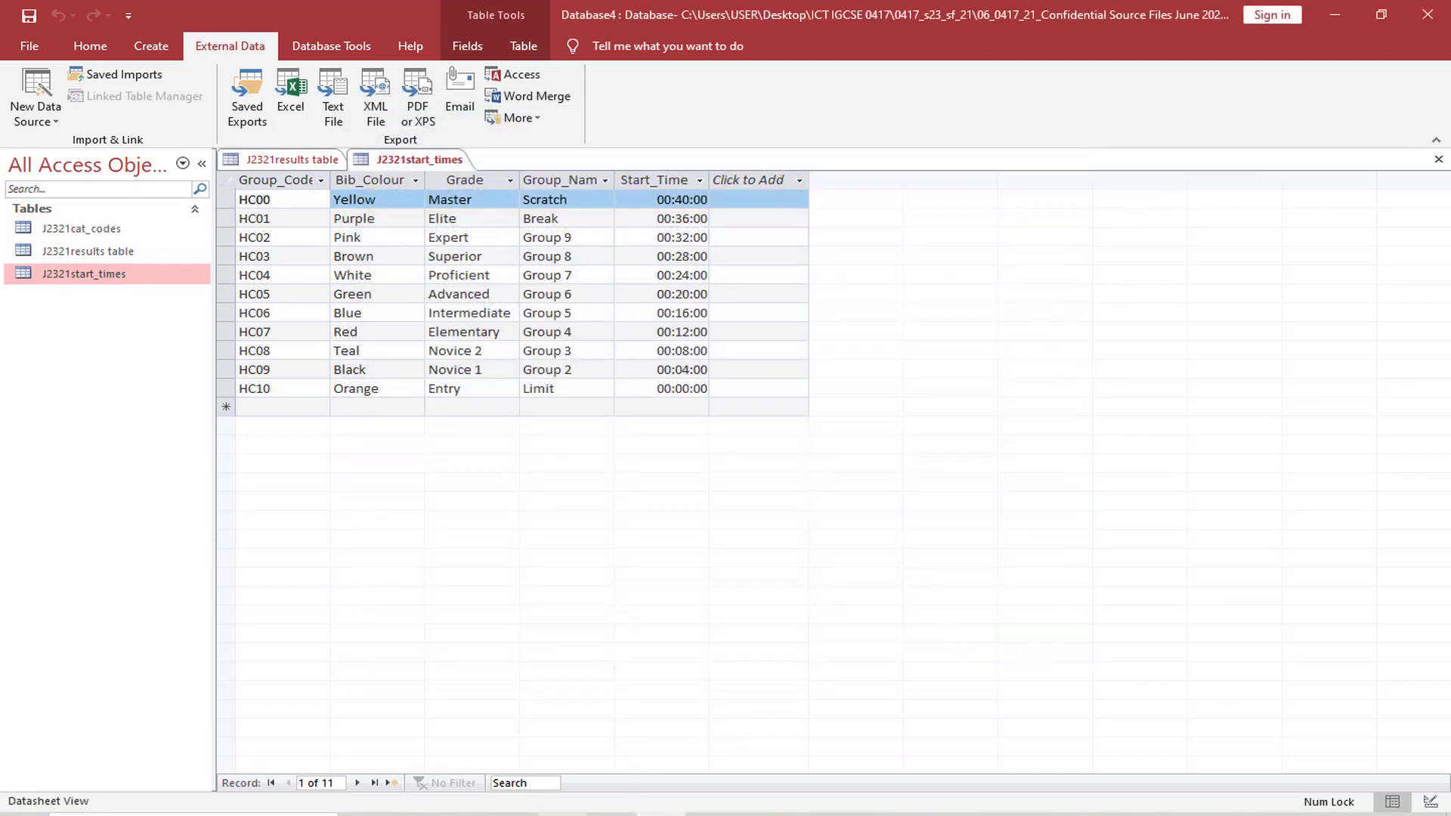
Highlight "field names, data types and primary" in question 17's screenshot requirement in the exam paper, and return to Access
key(alt+Tab)
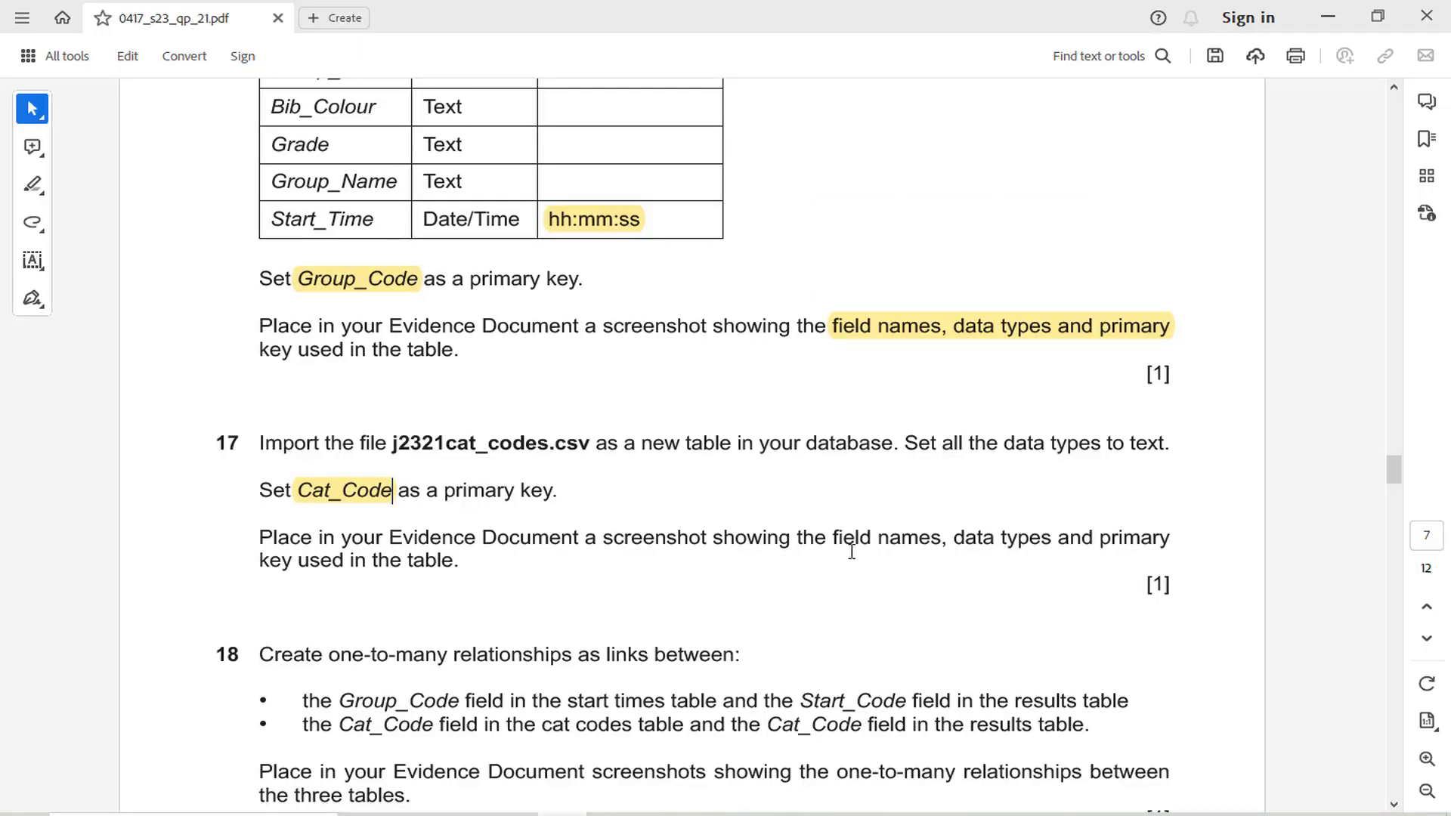
drag(834, 538, 1154, 551)
click(1141, 501)
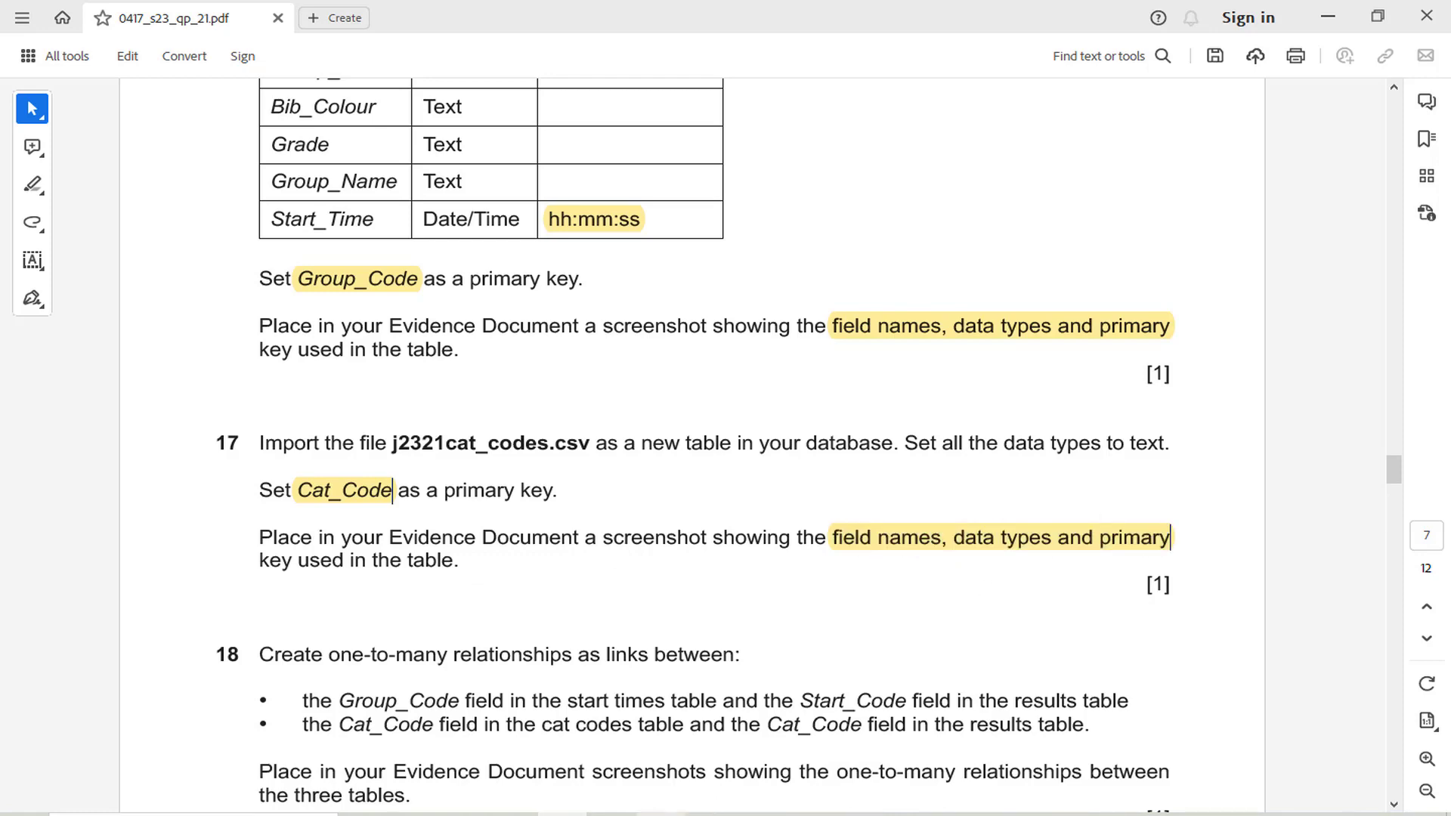
key(alt+Tab)
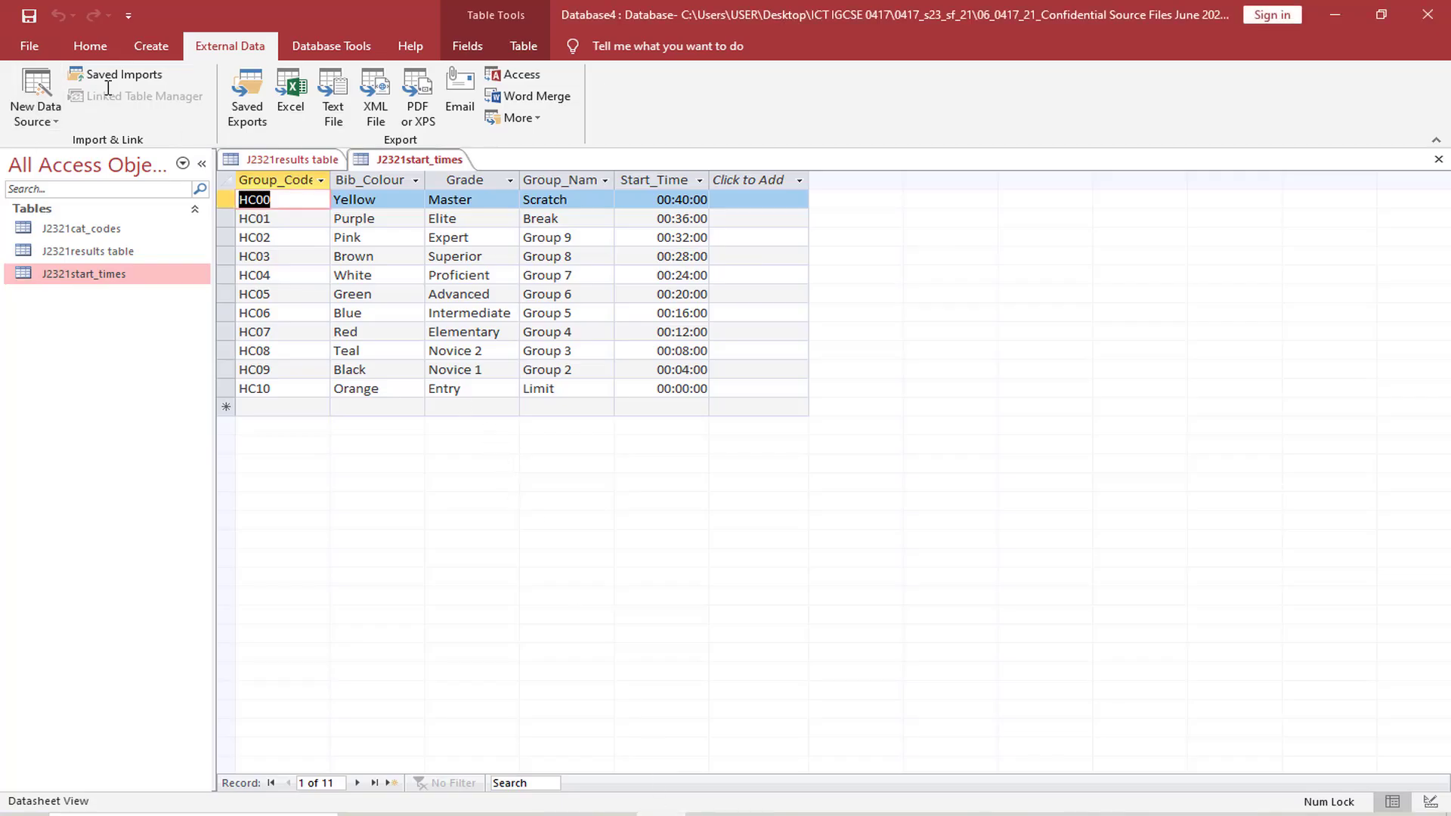
Open the J2321cat_codes table and switch it to Design view
click(90, 45)
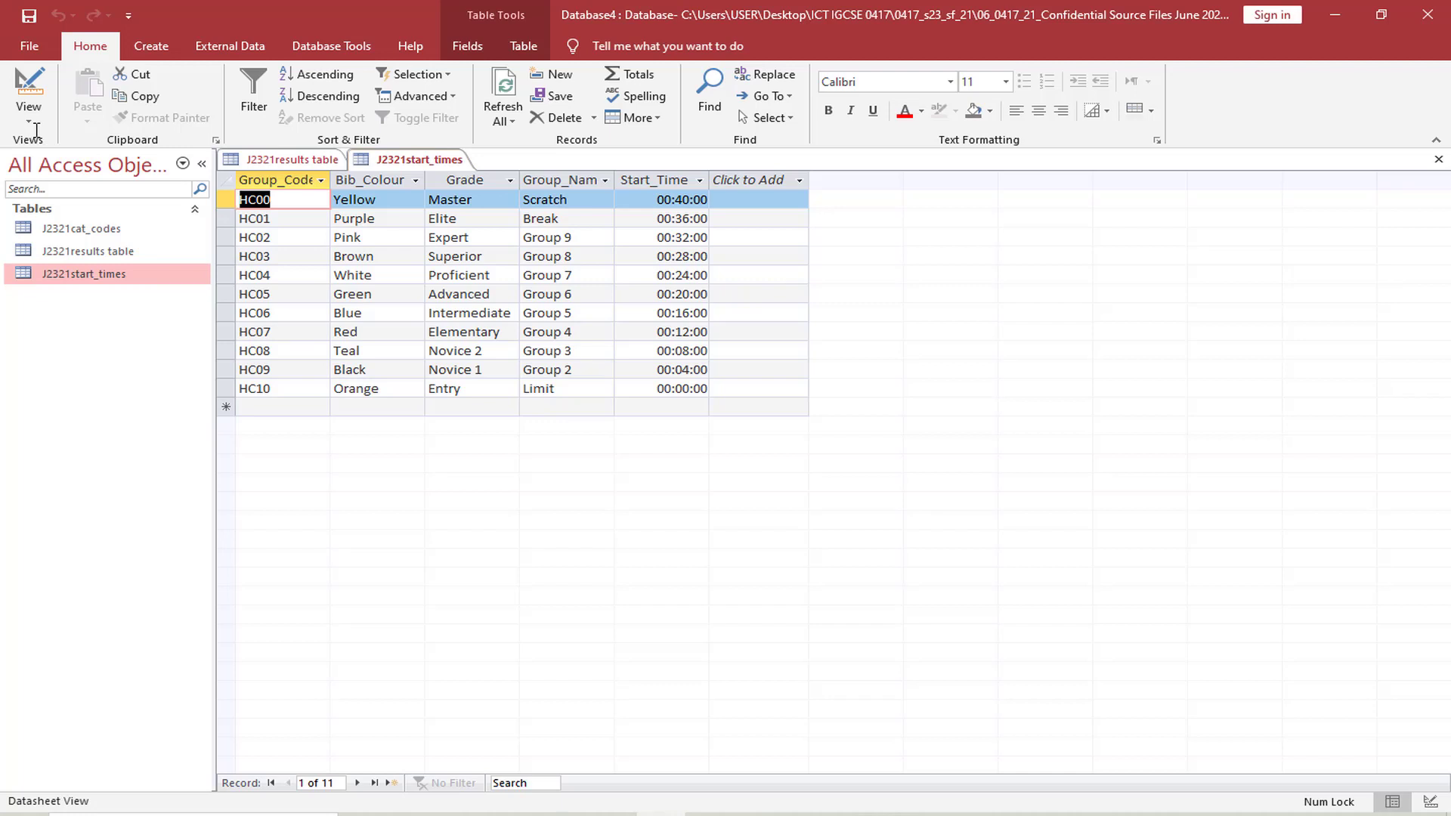
double_click(120, 228)
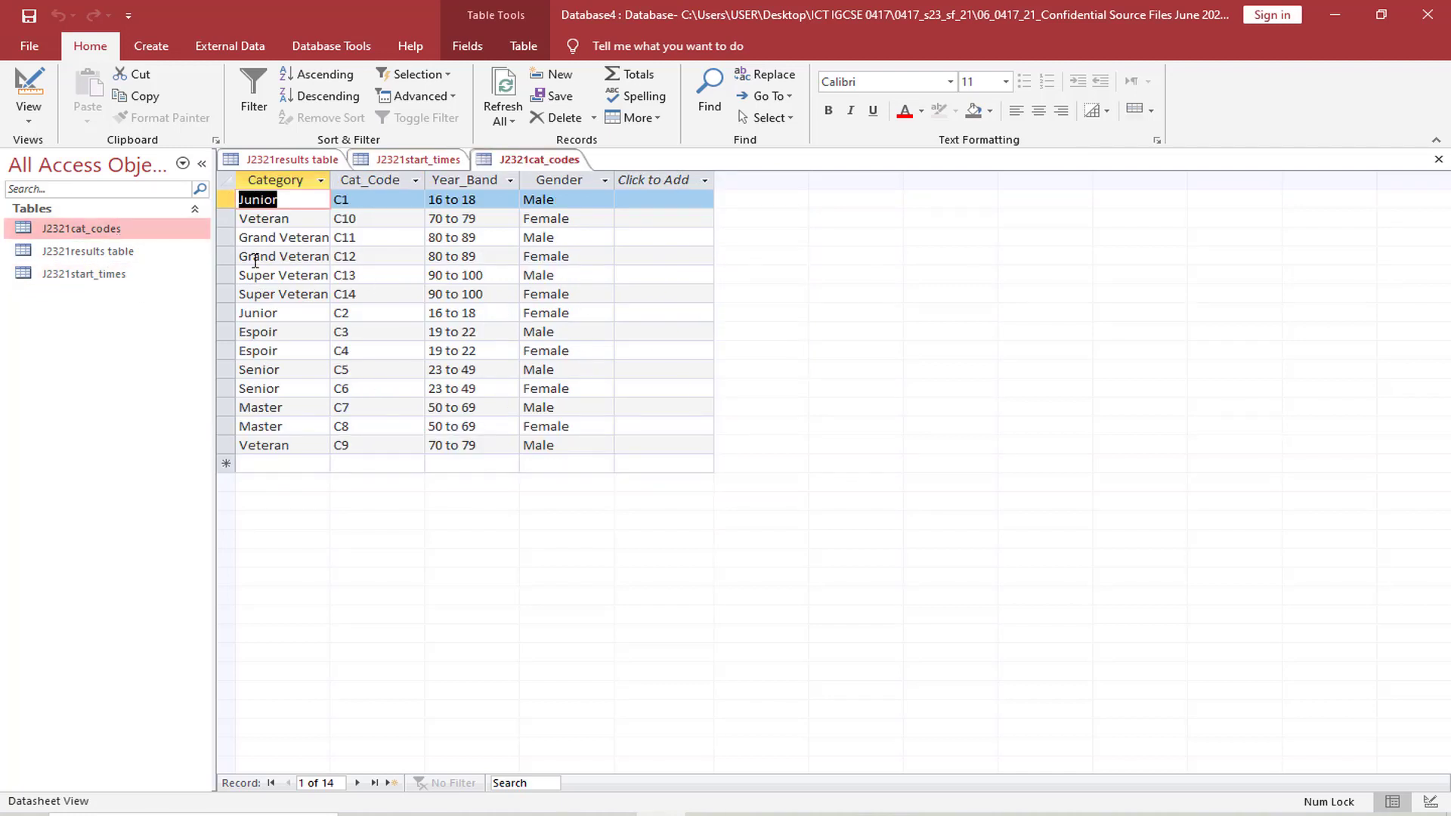
click(29, 113)
click(80, 198)
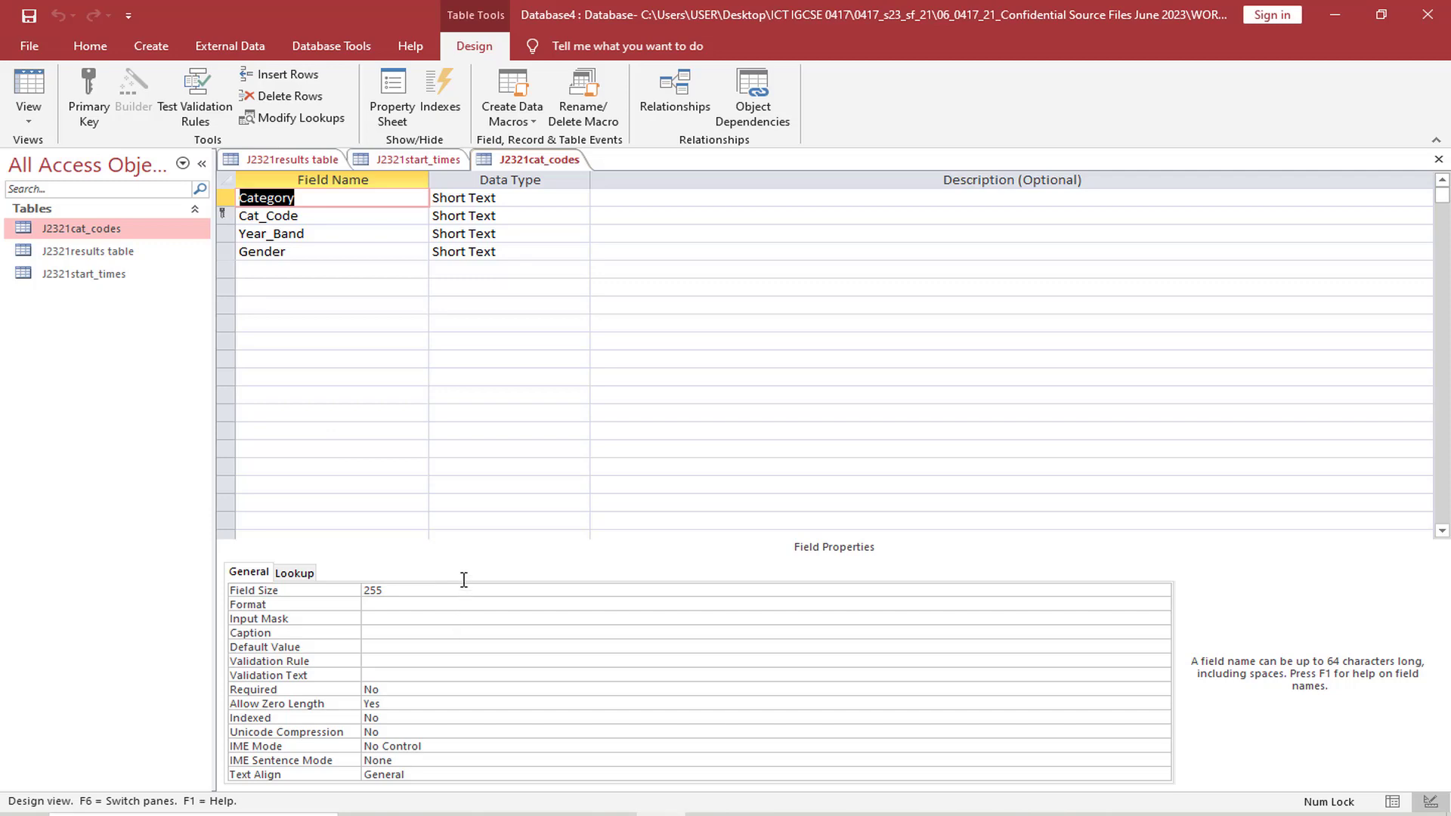
Select Cat_Code's data type, capture a screenshot of the J2321cat_codes table design, and switch to the Evidence Document in Word
click(507, 217)
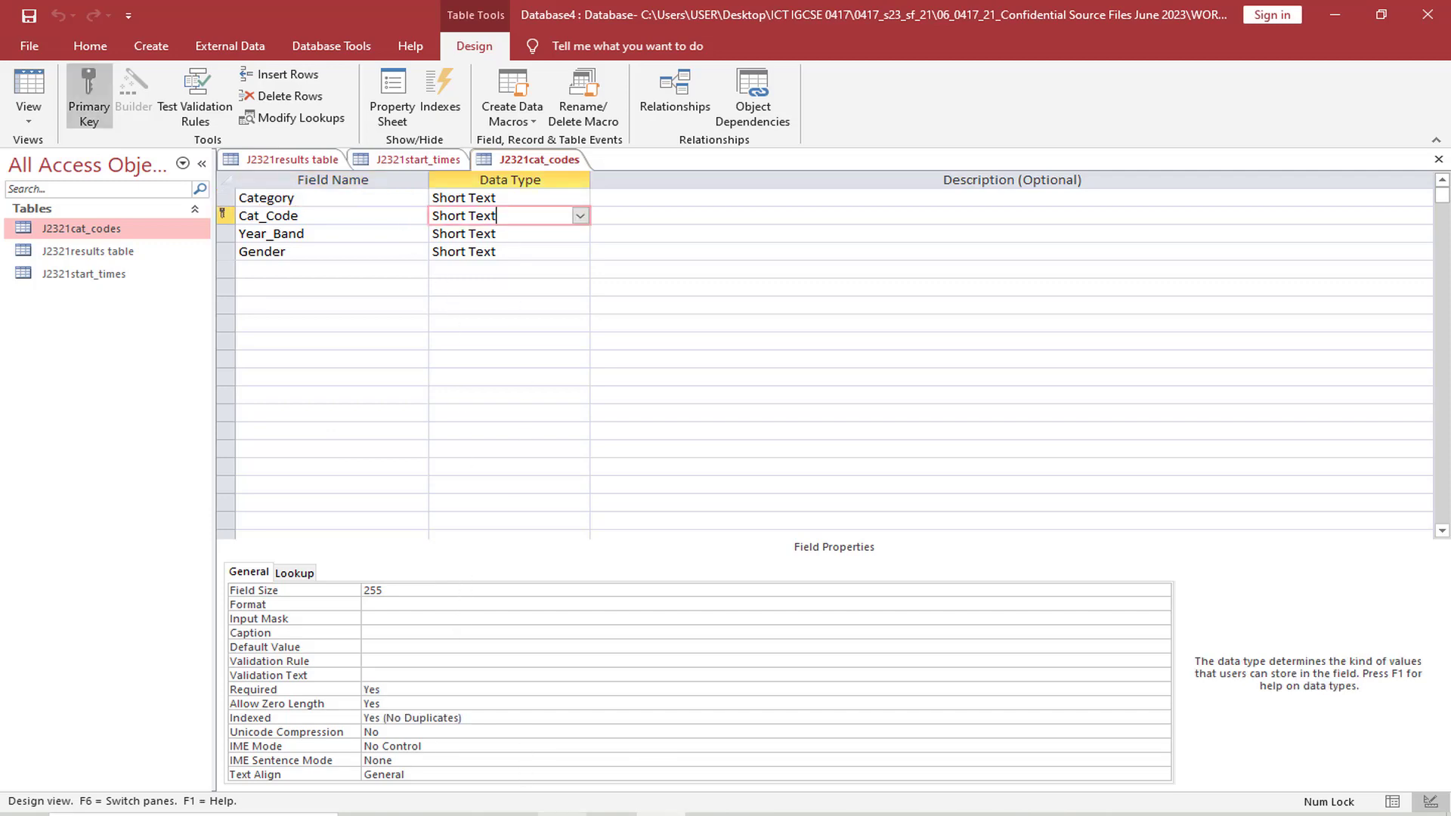
key(alt+Tab)
key(alt+Tab)
key(Print)
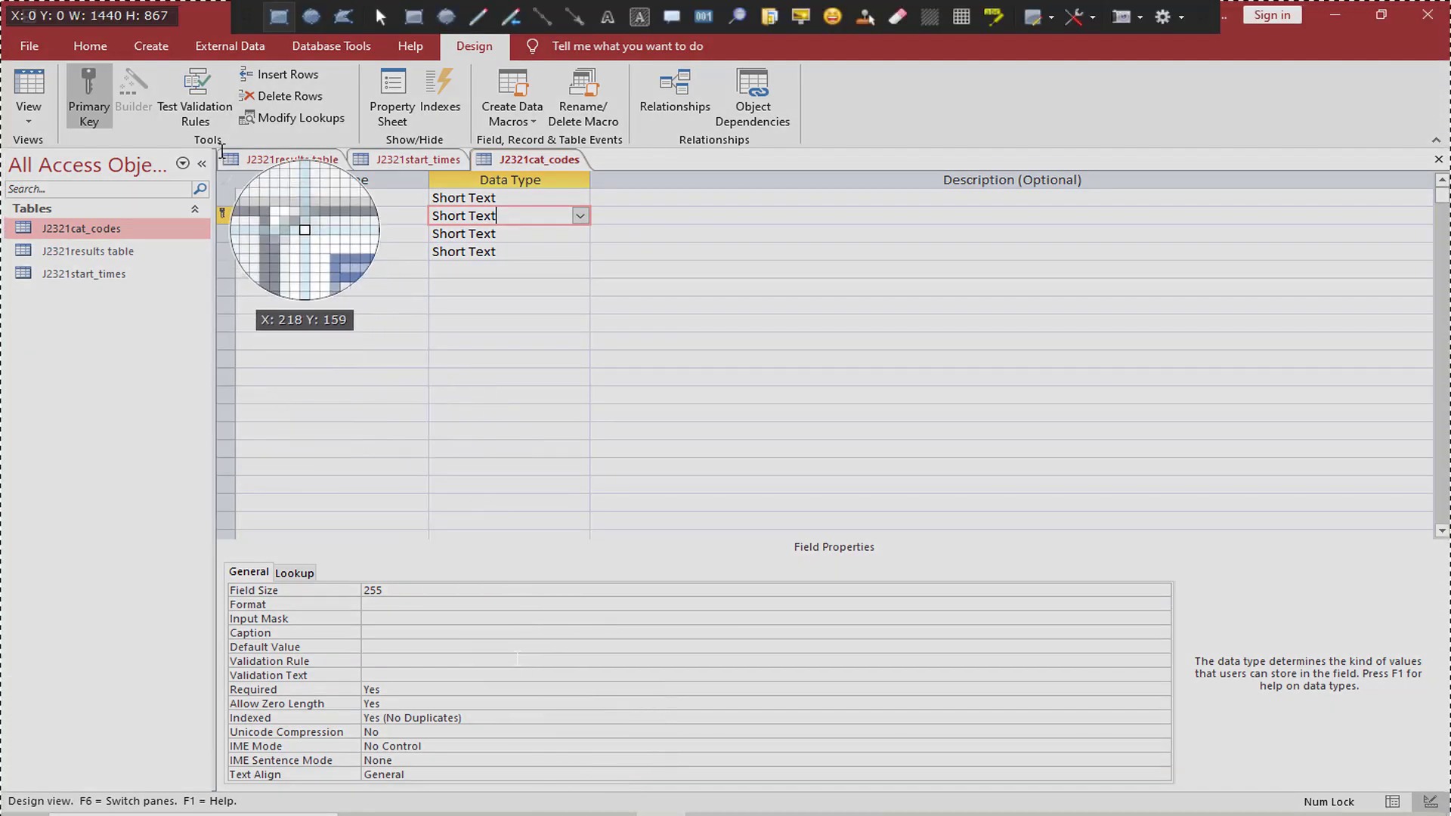
drag(223, 151, 633, 774)
key(alt+Tab)
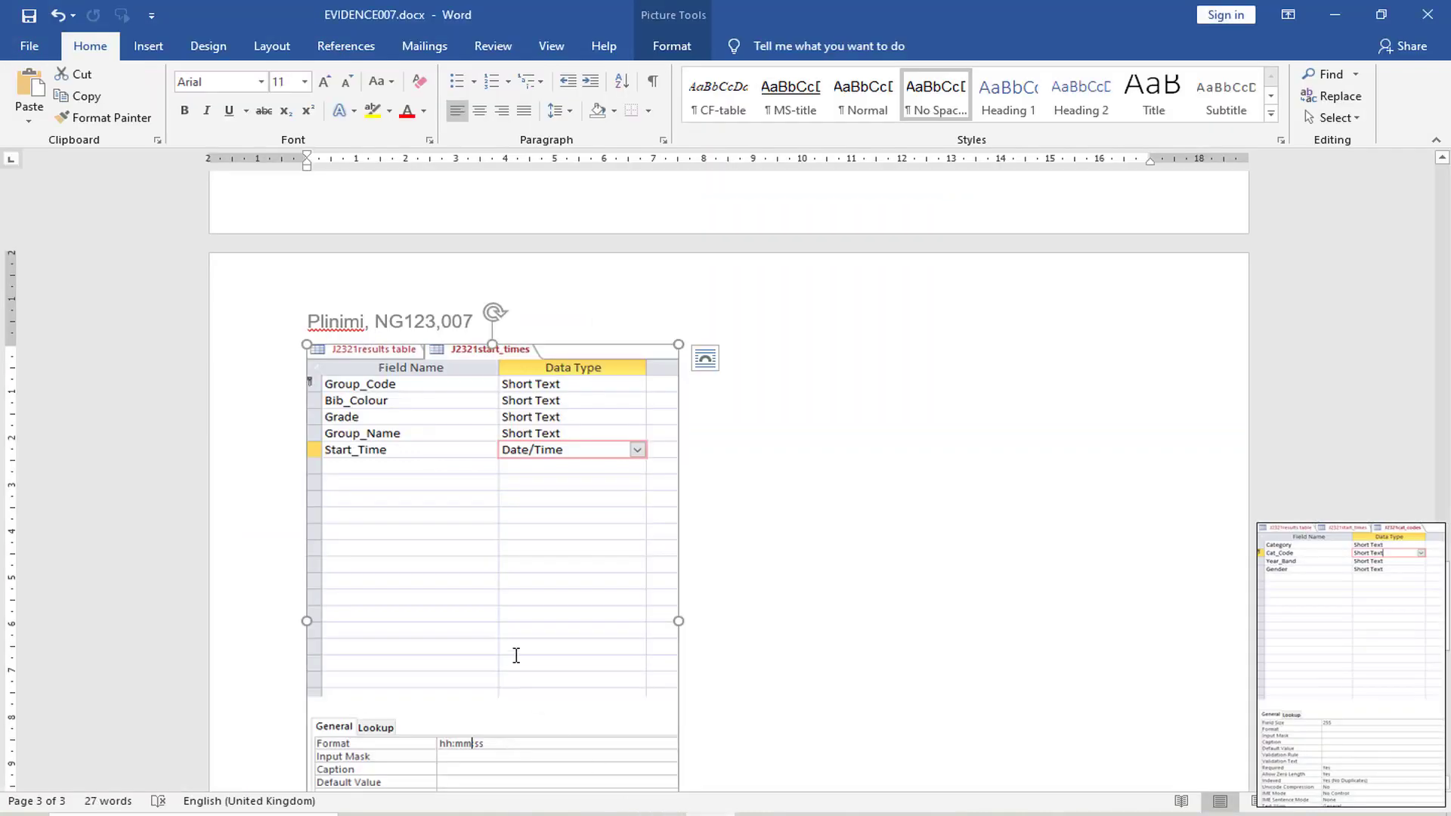
Paste the J2321cat_codes design screenshot under "Step 17 evidence:" and shrink it to about 7.5 cm wide
scroll(516, 656, down, 8)
click(325, 374)
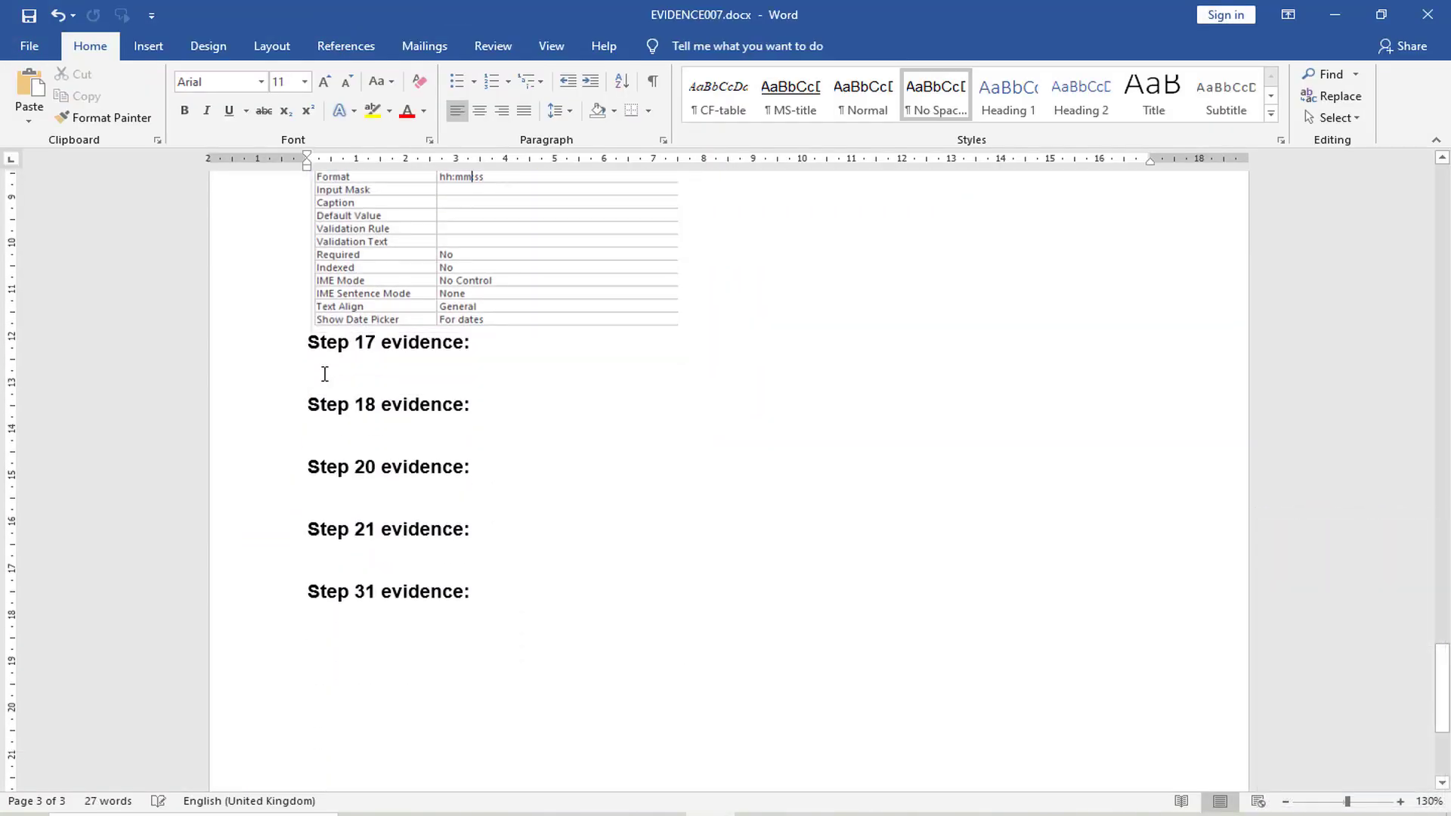
key(ctrl+v)
click(751, 544)
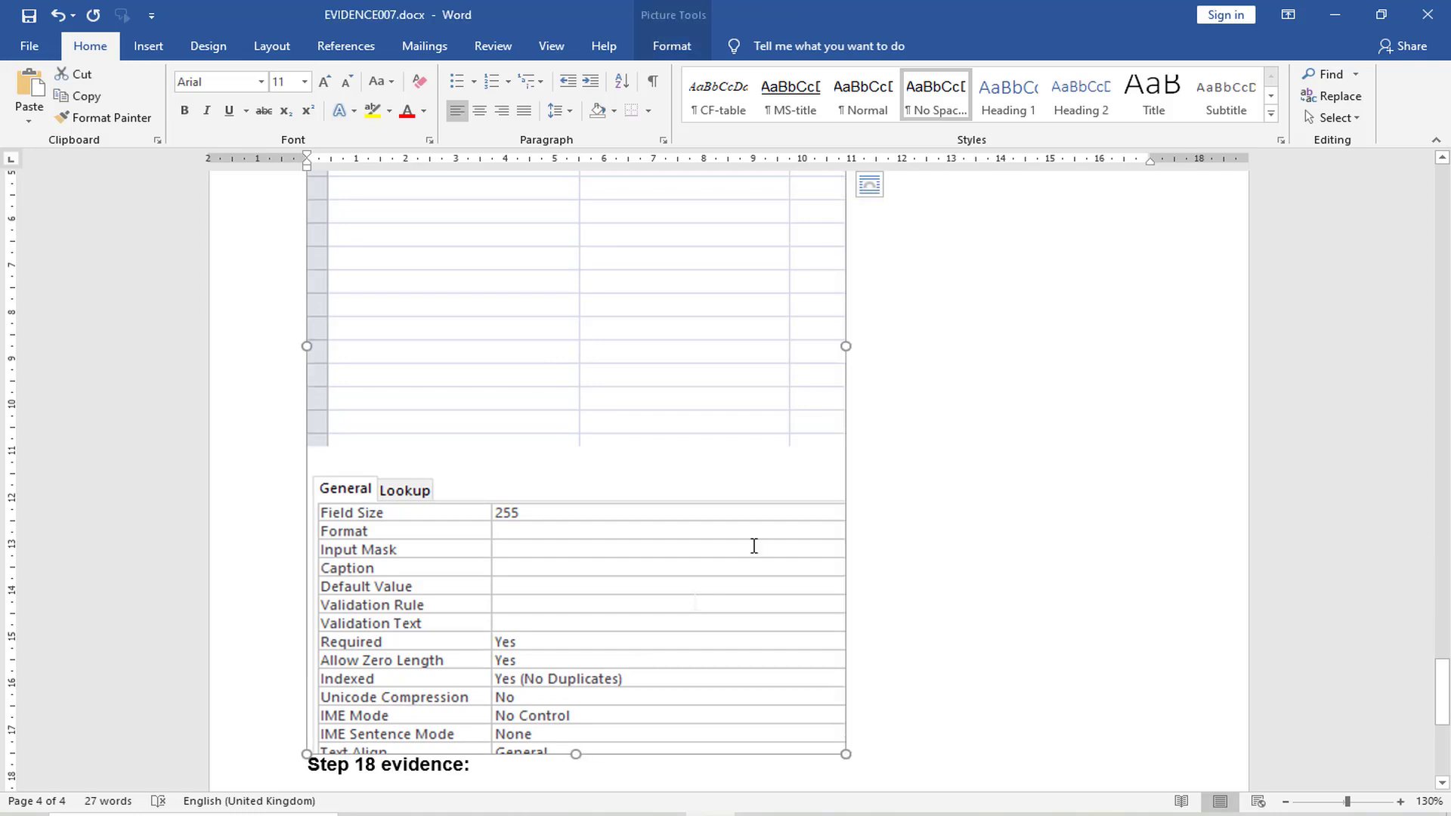
drag(847, 756, 674, 502)
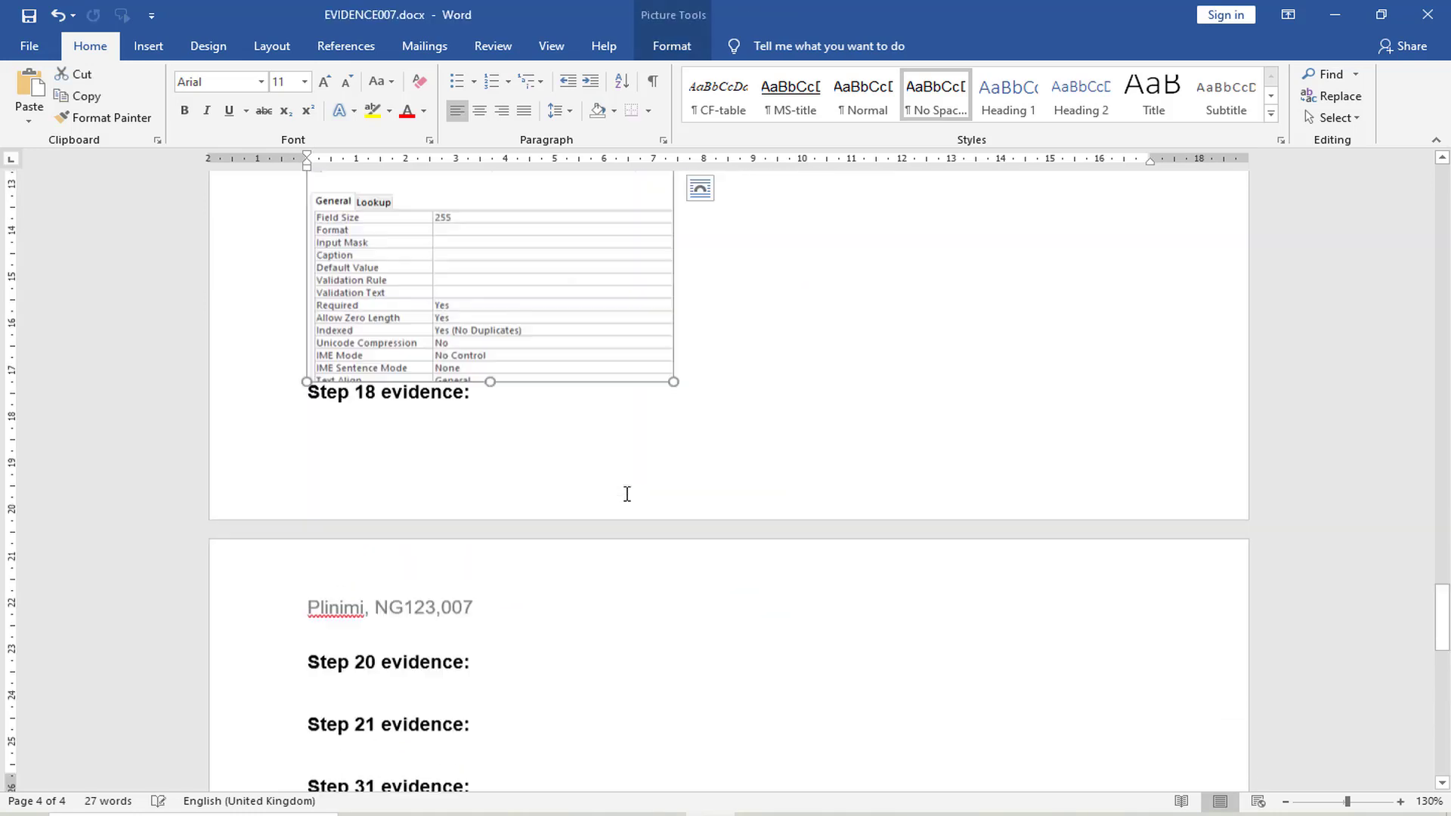
scroll(627, 494, up, 5)
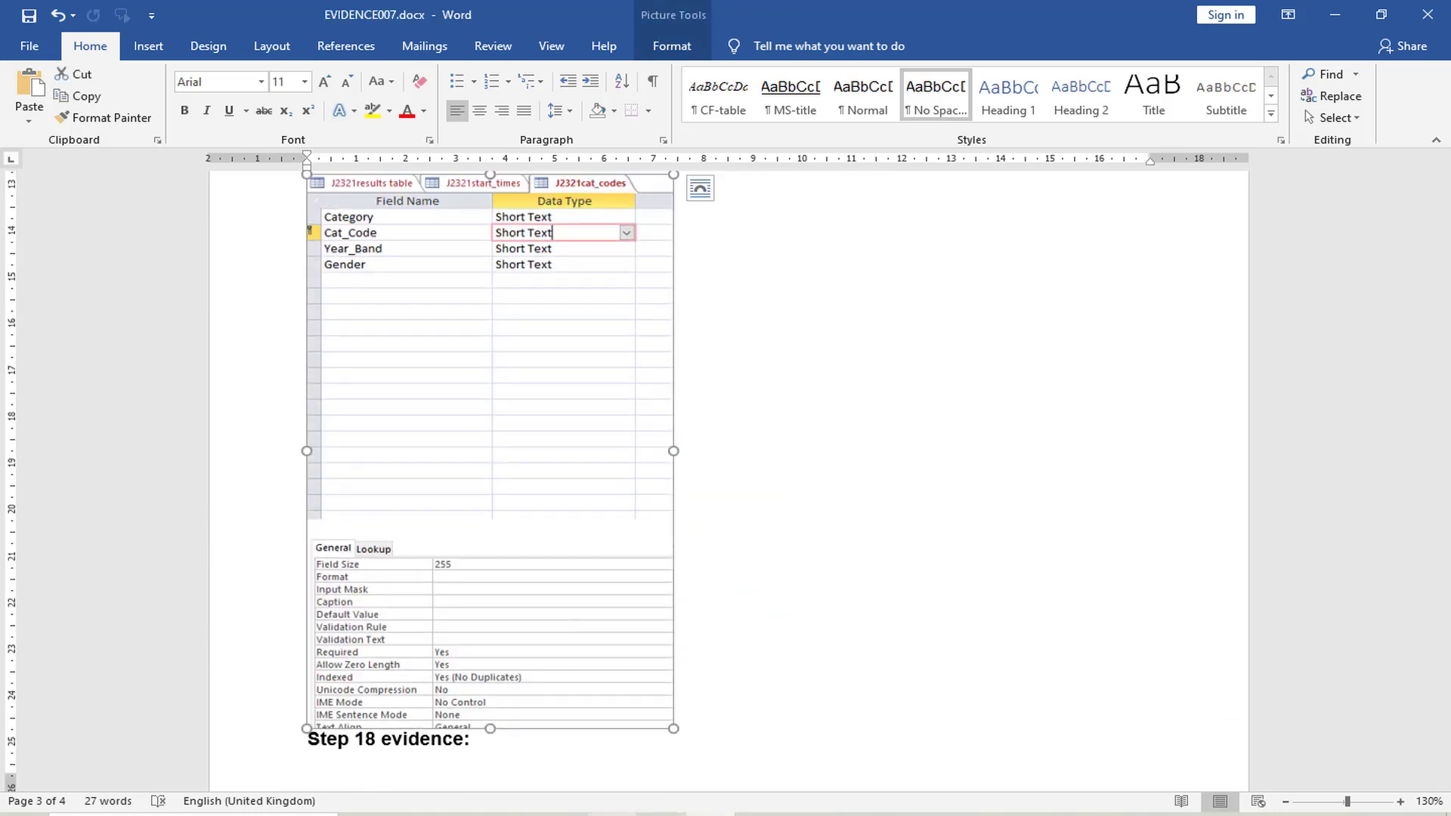
Switch to the exam paper and highlight "one-to-many" in question 18
key(alt+Tab)
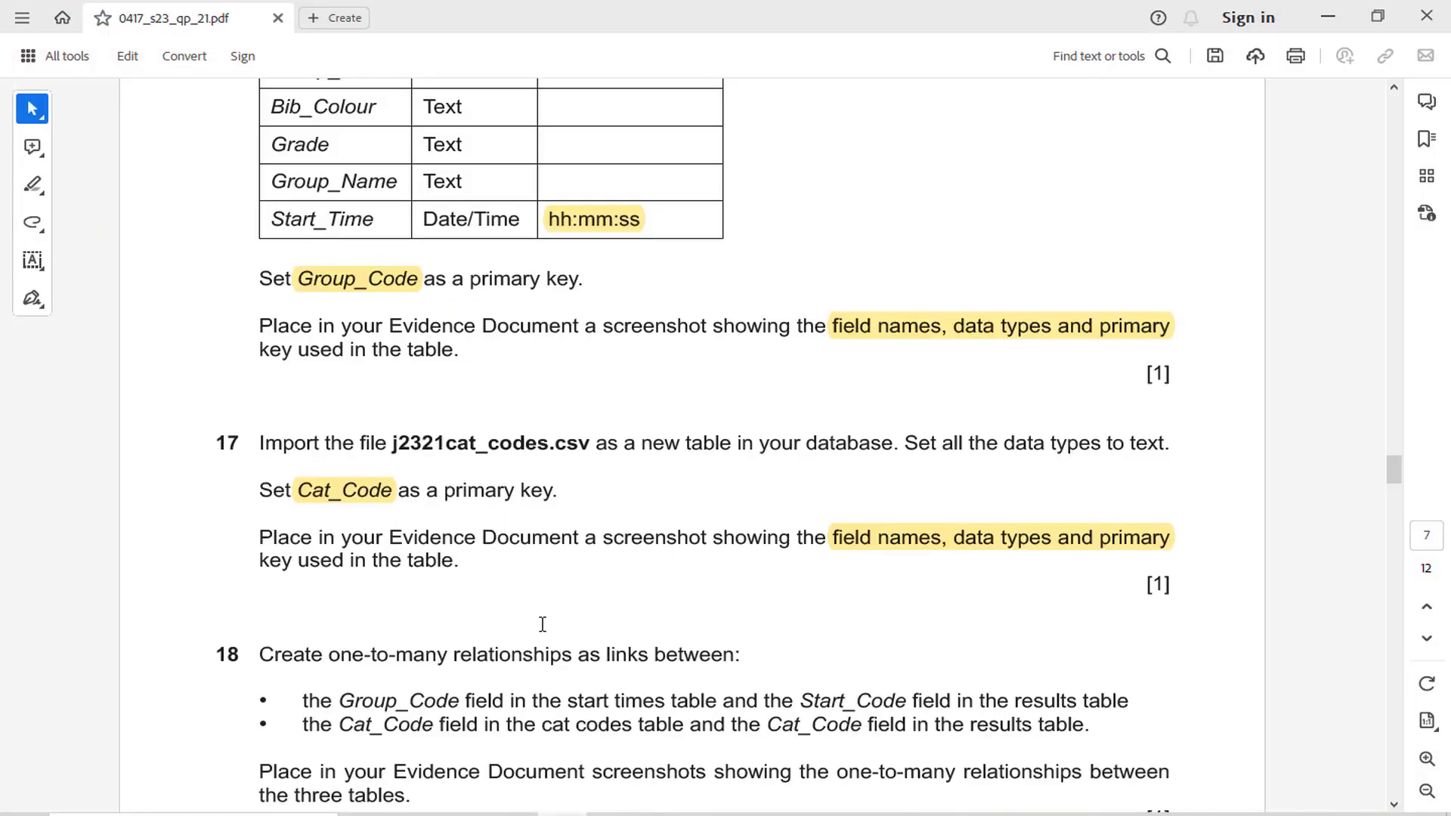
scroll(543, 625, down, 2)
drag(330, 475, 446, 476)
click(469, 443)
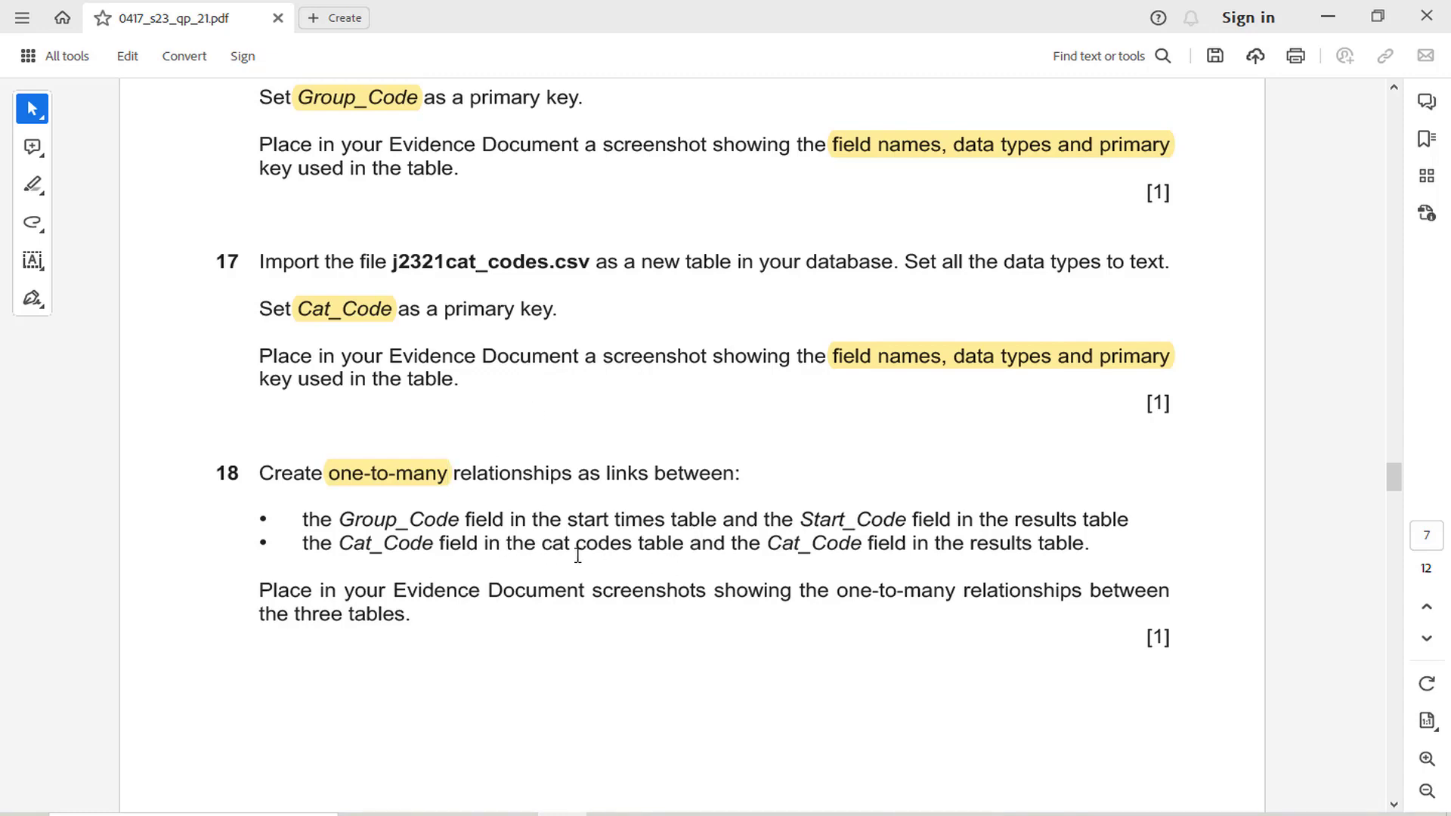
Return to Access and switch the J2321cat_codes table to Datasheet view
click(626, 810)
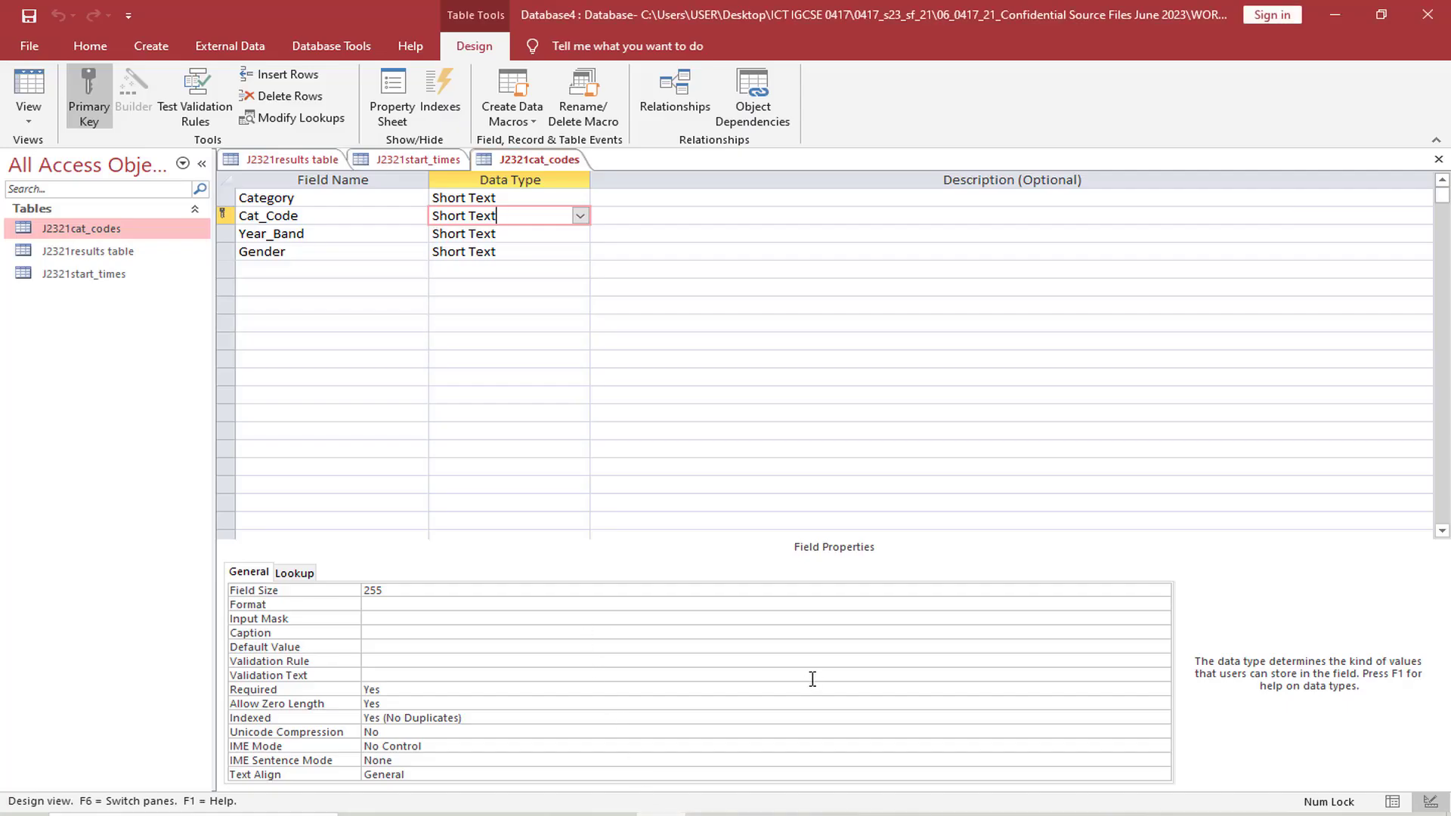
click(30, 113)
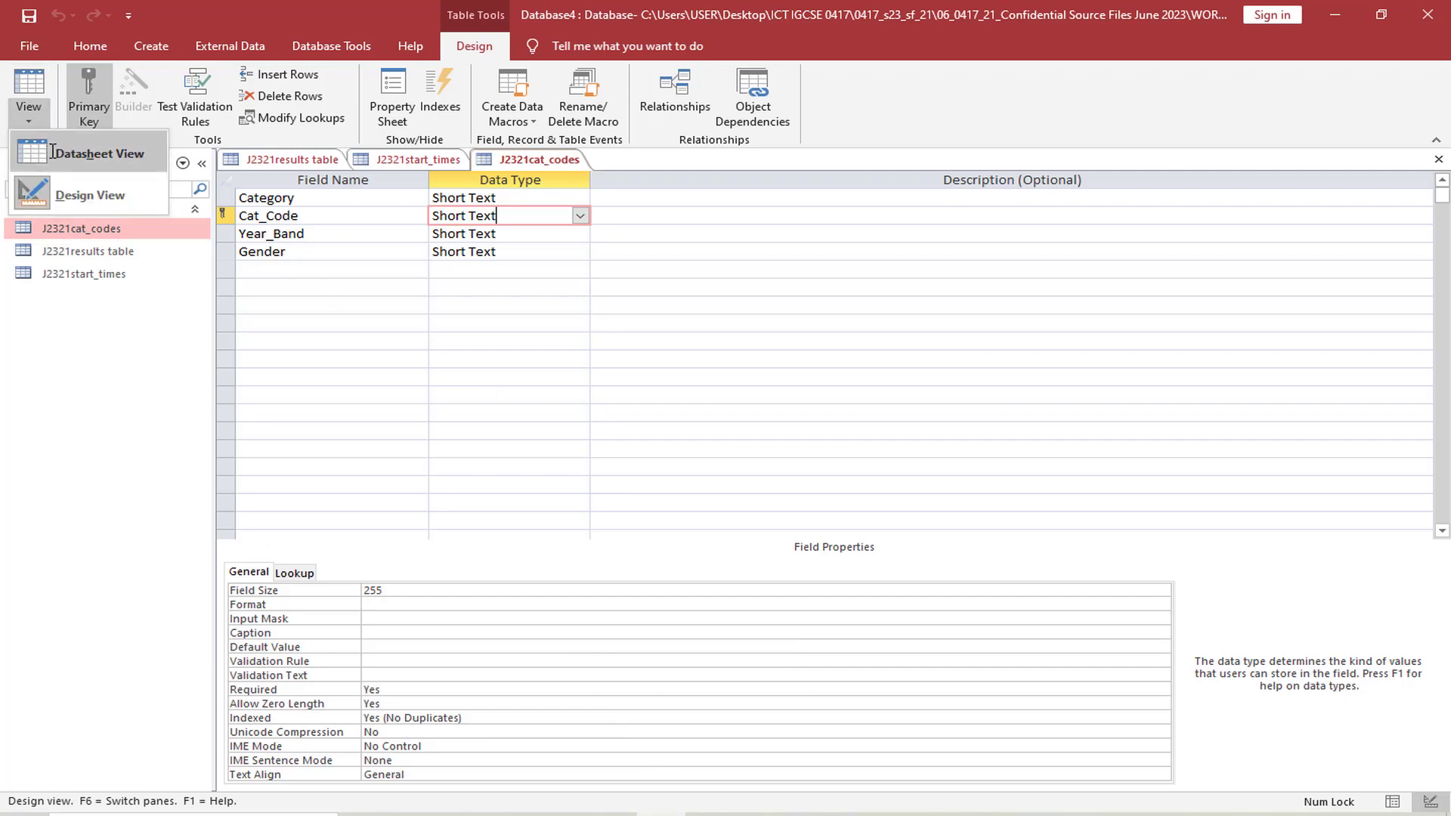
click(61, 146)
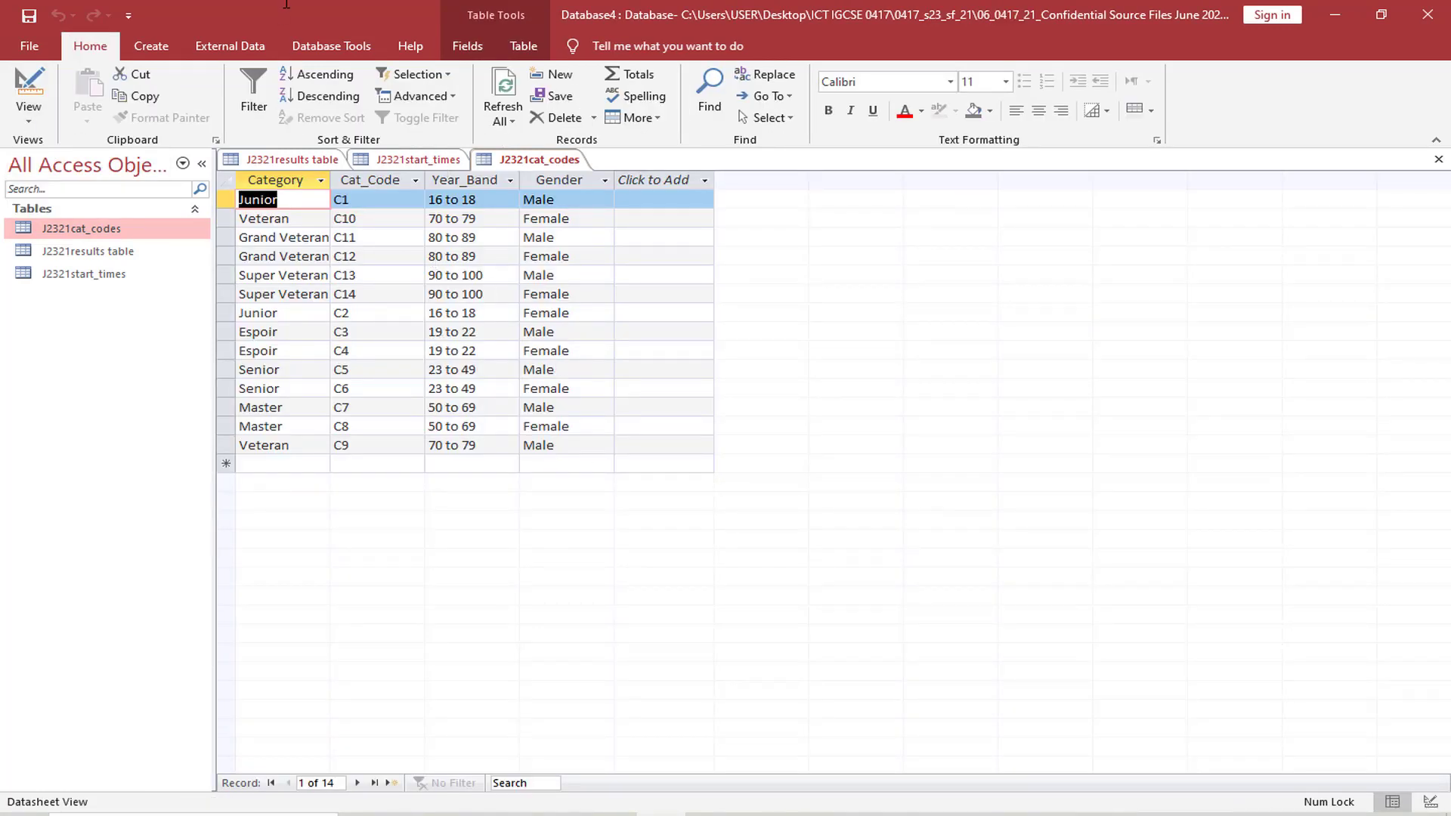
Open the database relationships, add all three J2321 tables, and enlarge the results table's box to show every field
click(331, 47)
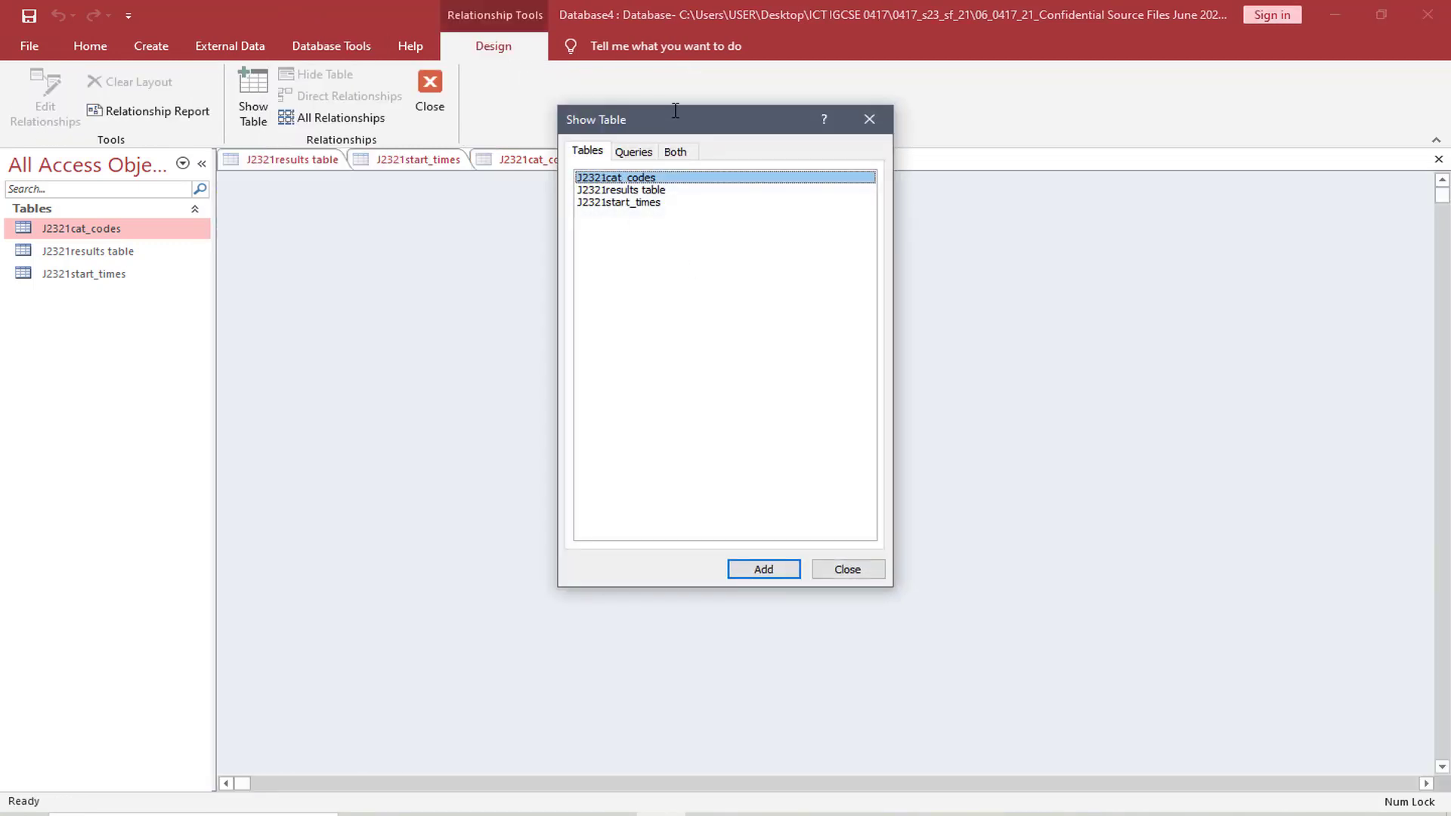
drag(675, 111, 852, 160)
drag(834, 273, 821, 229)
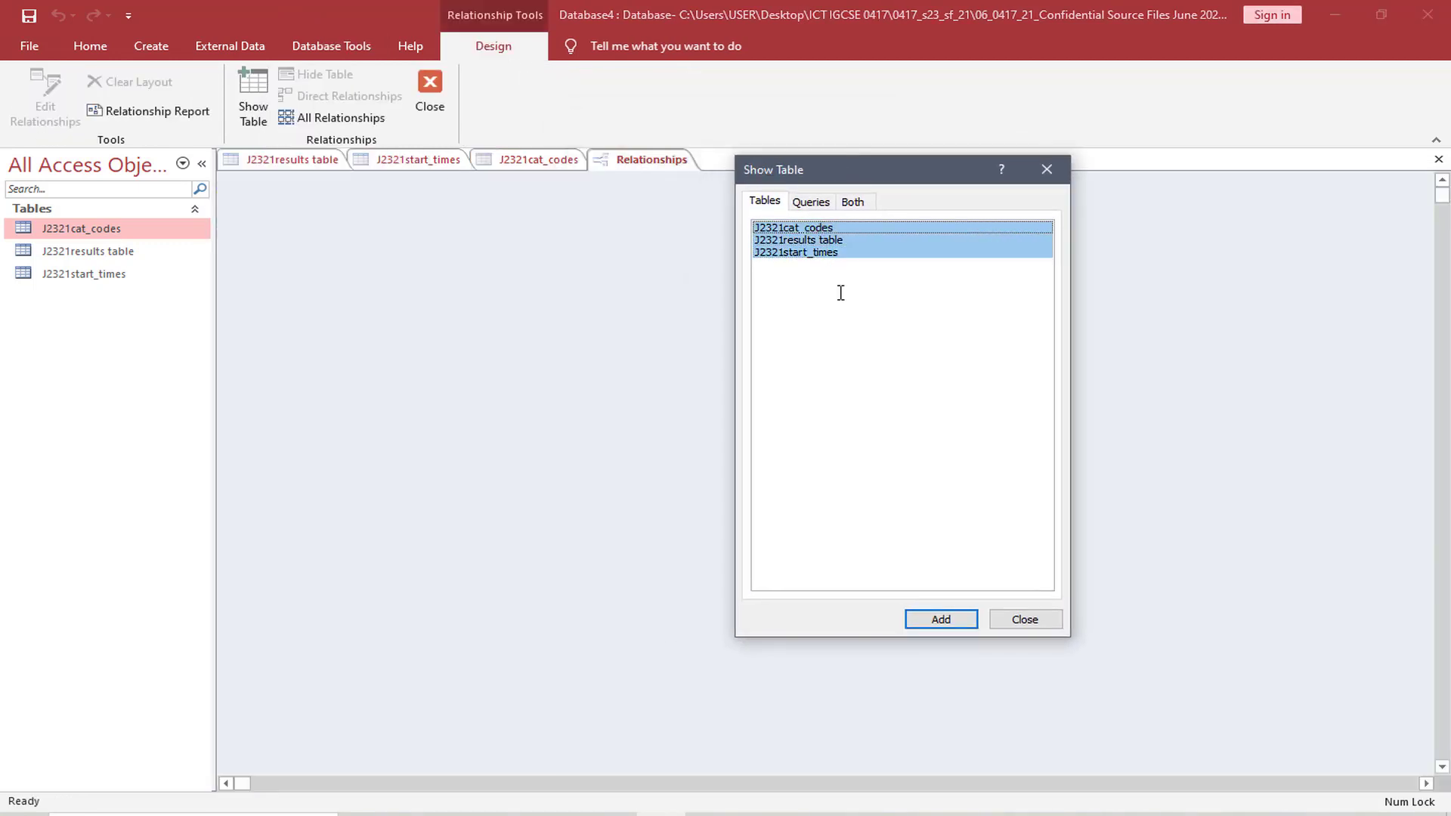
click(947, 623)
drag(897, 169, 1015, 219)
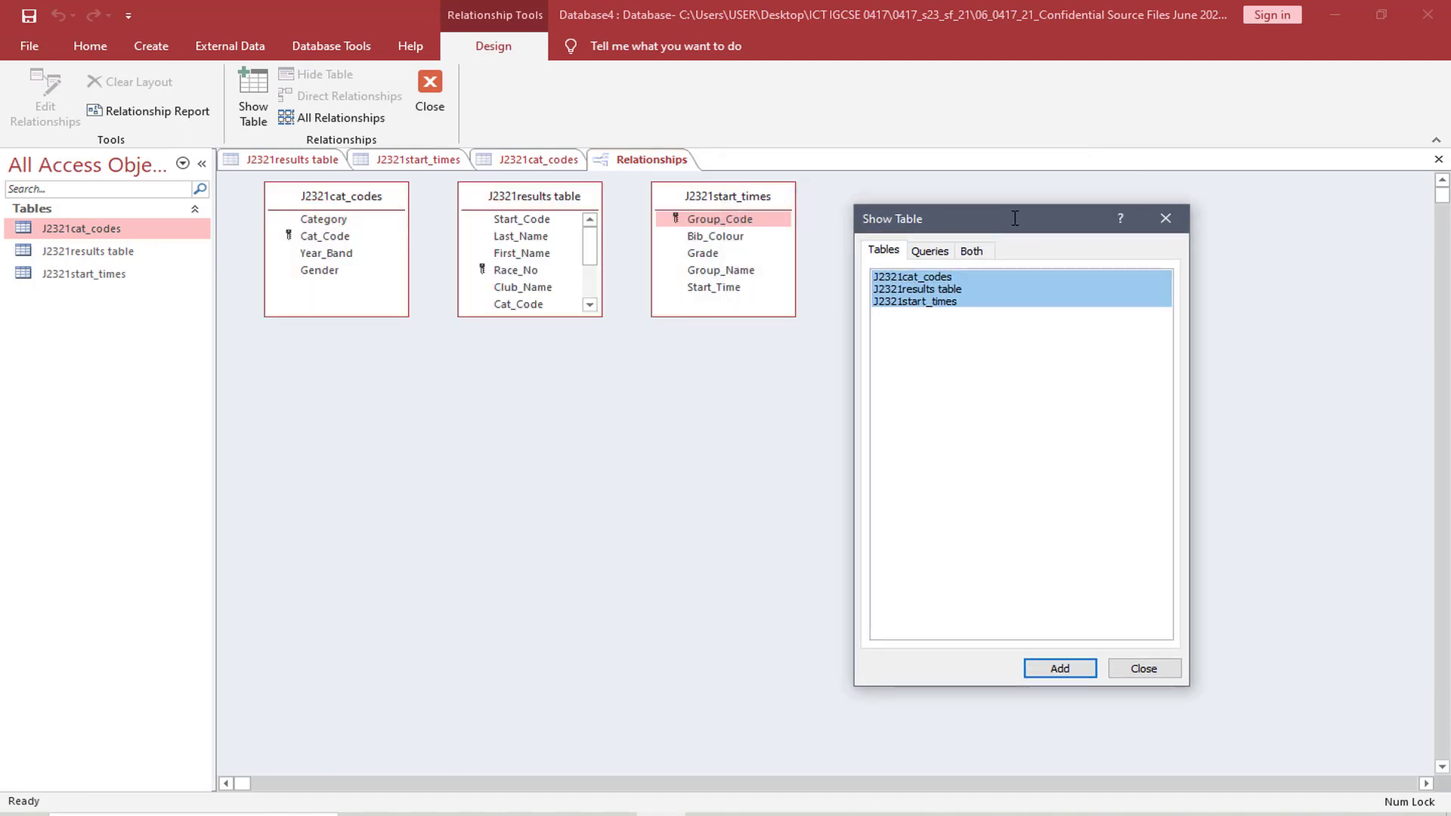
click(1166, 219)
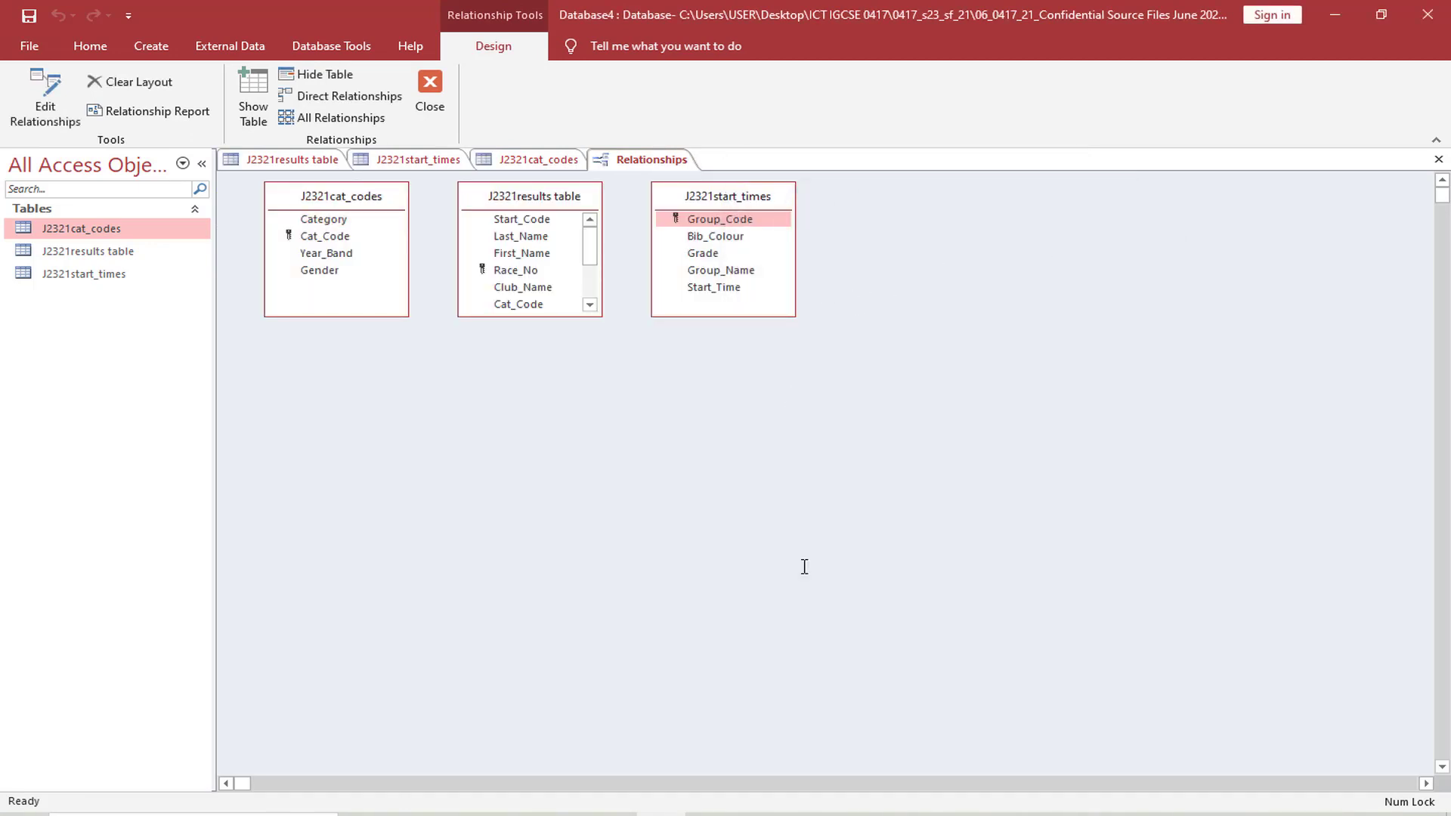
drag(548, 318, 556, 417)
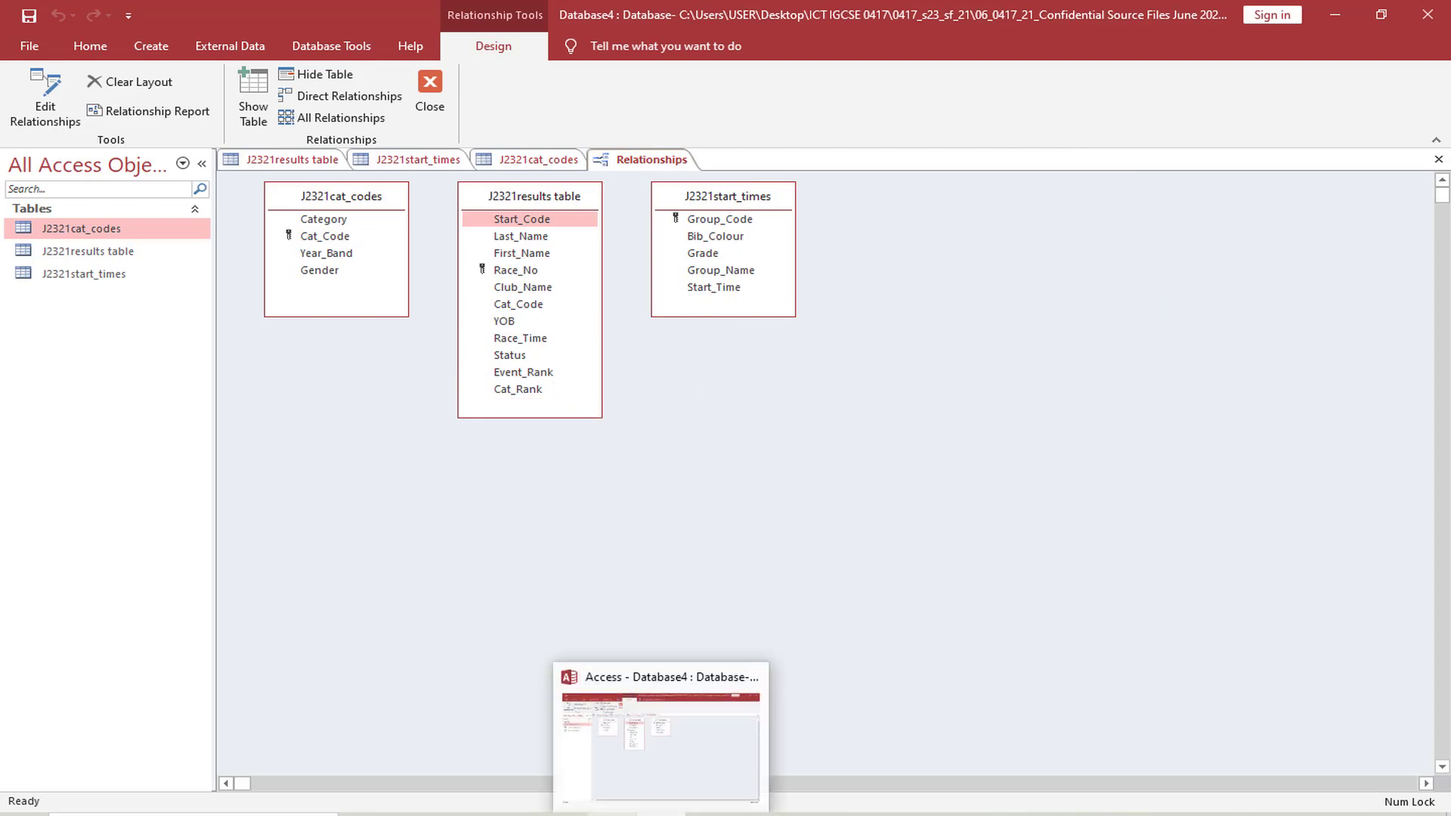
Switch to the exam paper and highlight "Group_Code" and "Start_Code" in question 18's first bullet
click(565, 814)
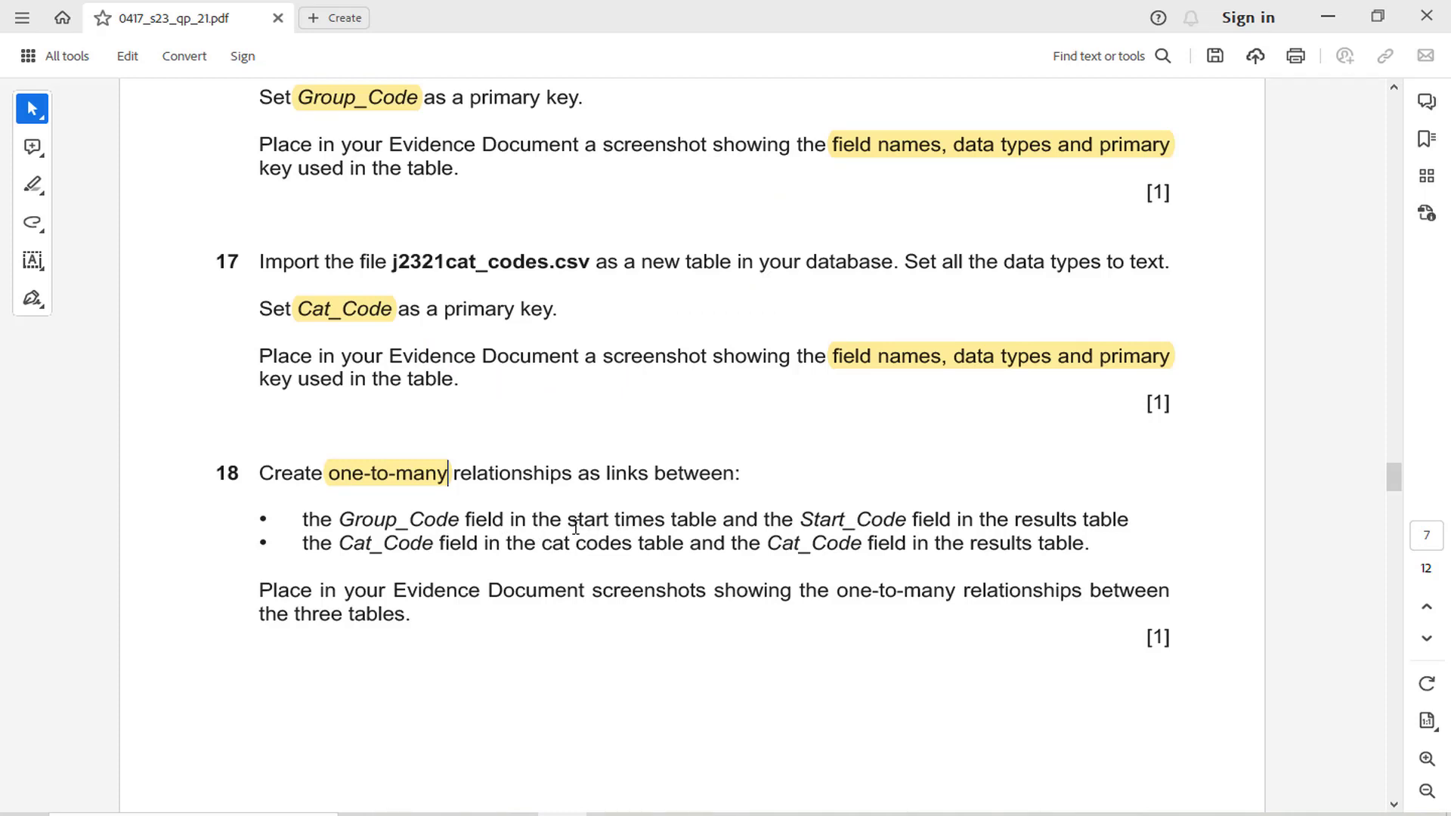
drag(568, 521, 640, 524)
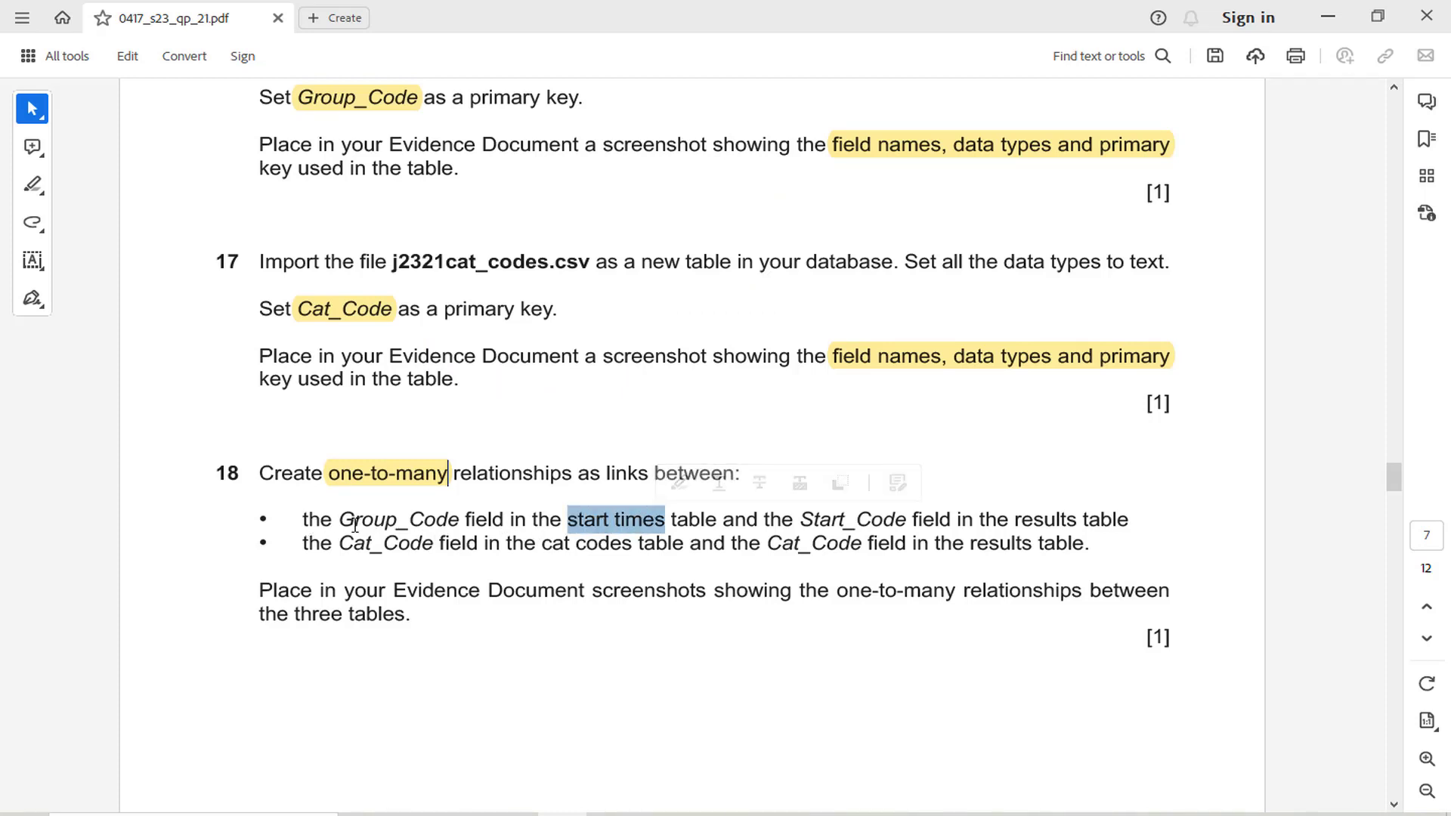
drag(339, 522, 462, 526)
click(486, 486)
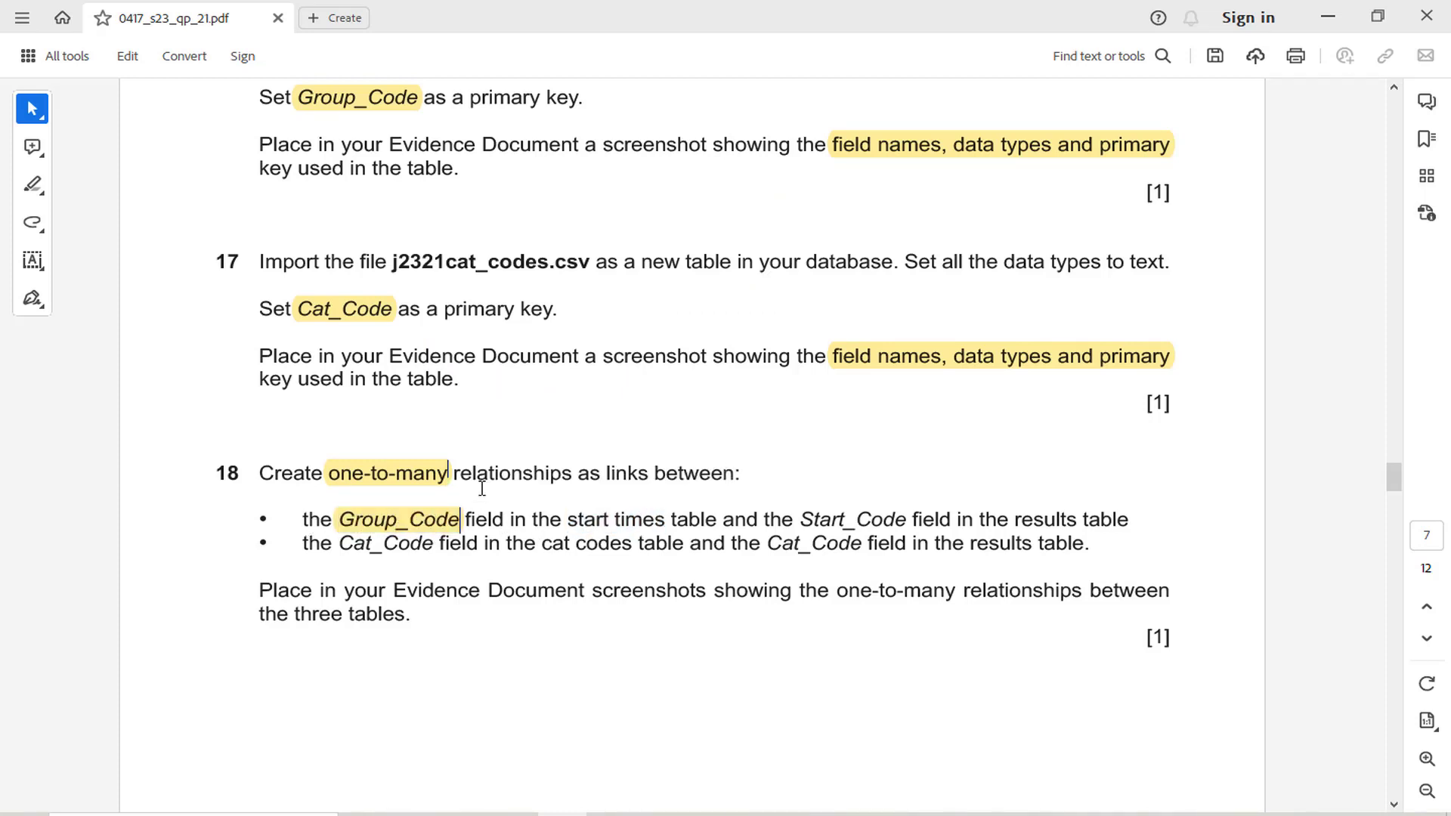
drag(802, 521, 907, 524)
click(927, 485)
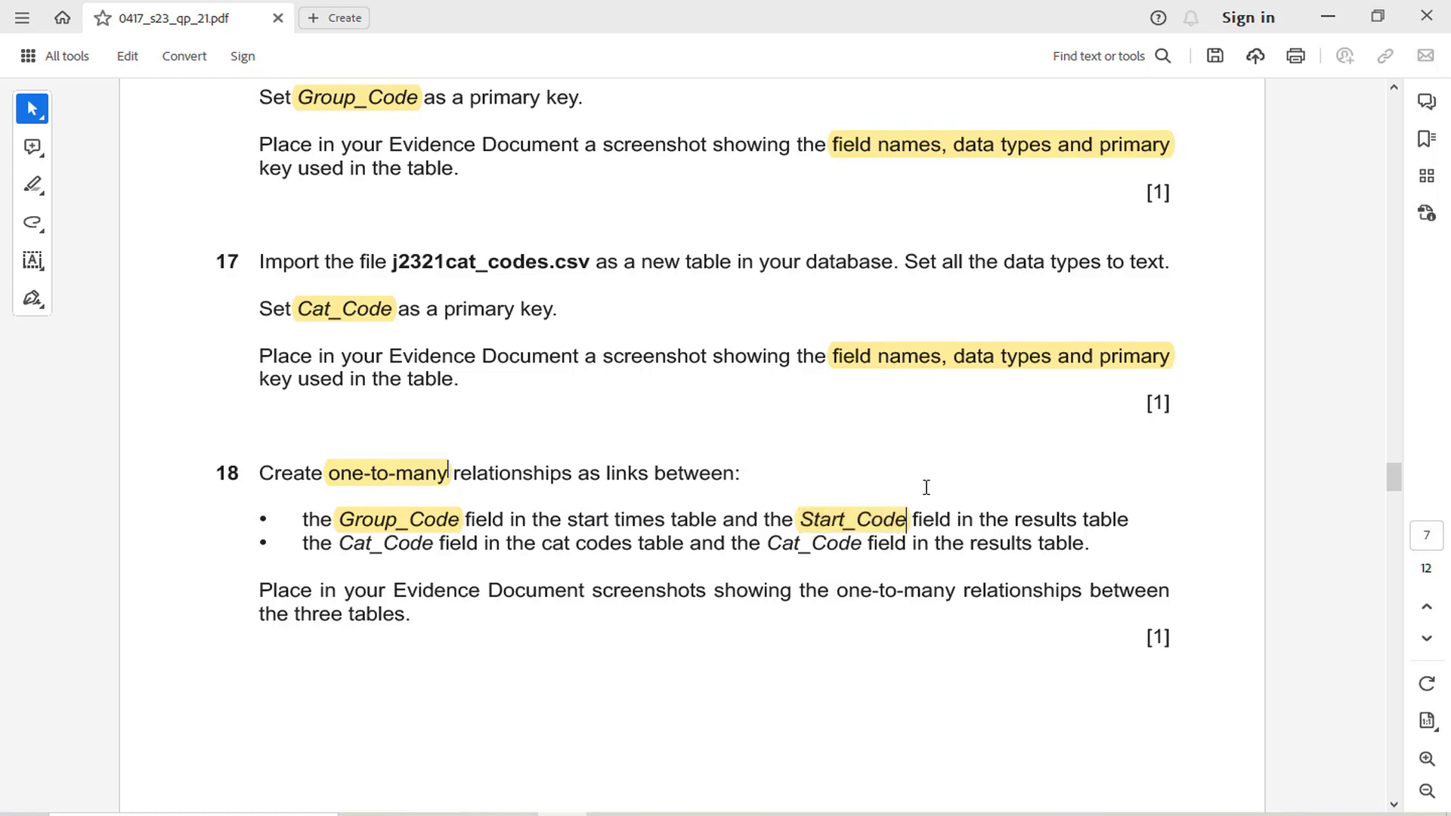
In Access, create a one-to-many relationship between Group_Code in J2321start_times and Start_Code in the J2321results table
click(660, 814)
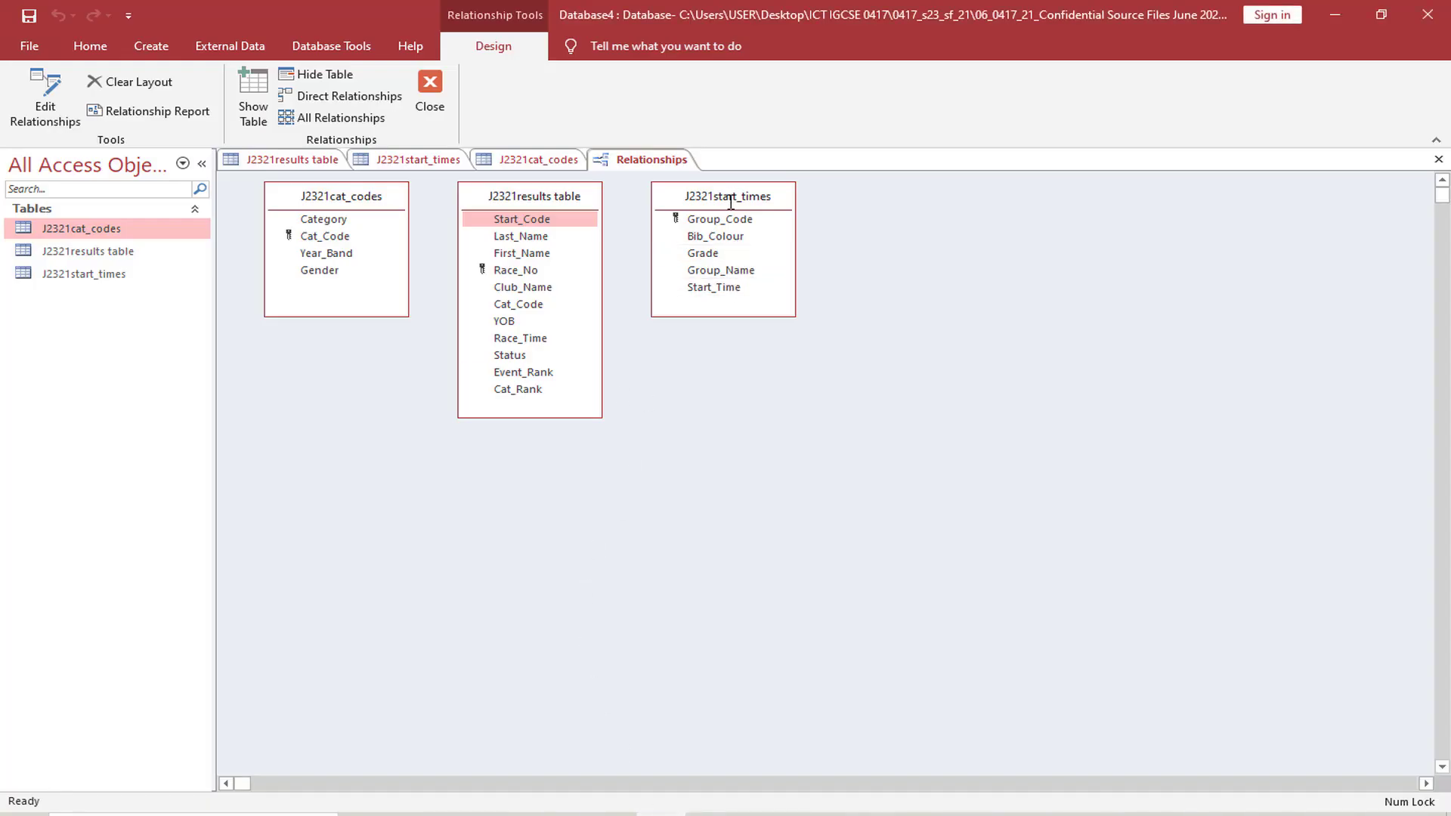
click(565, 814)
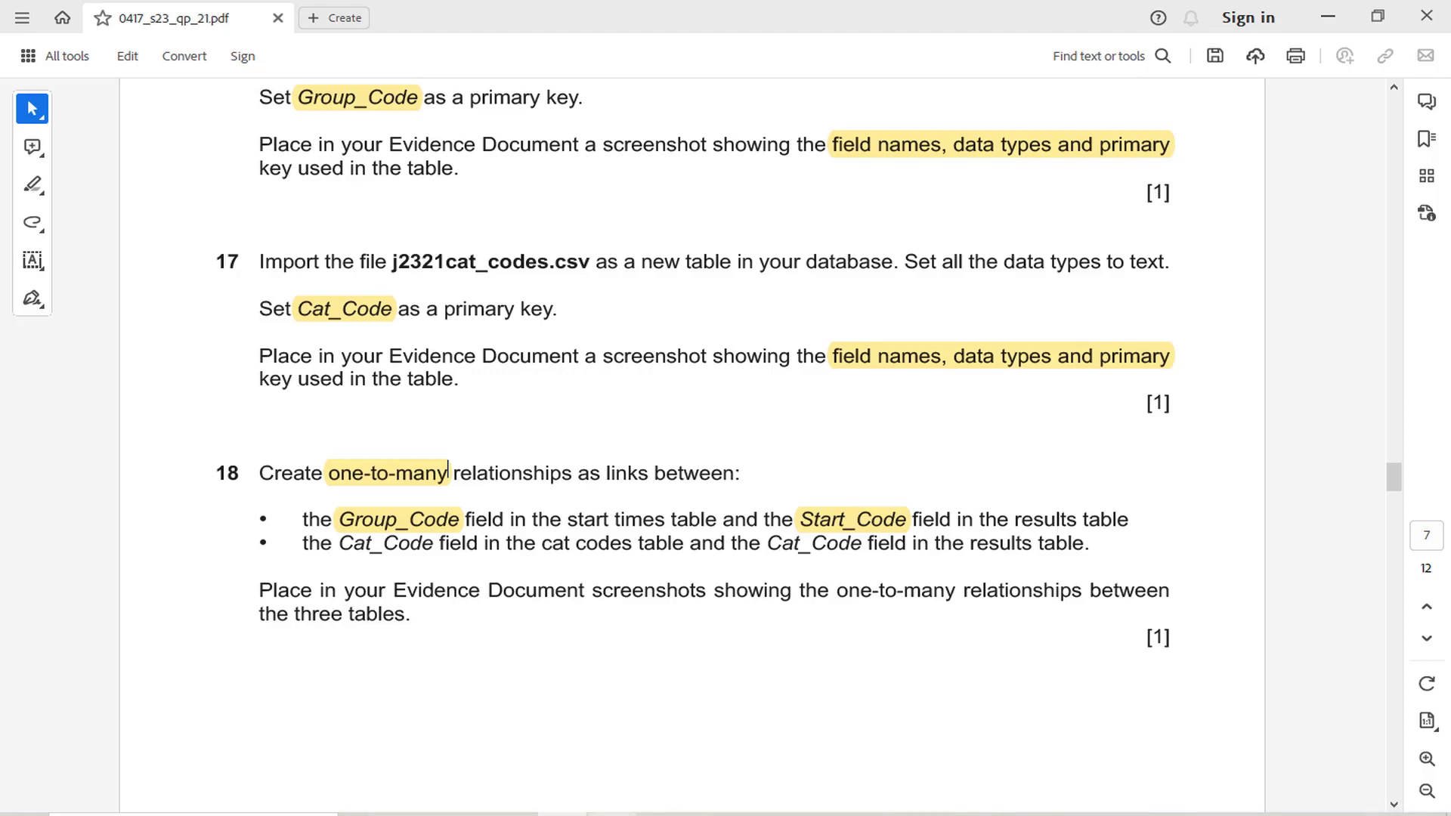
click(683, 813)
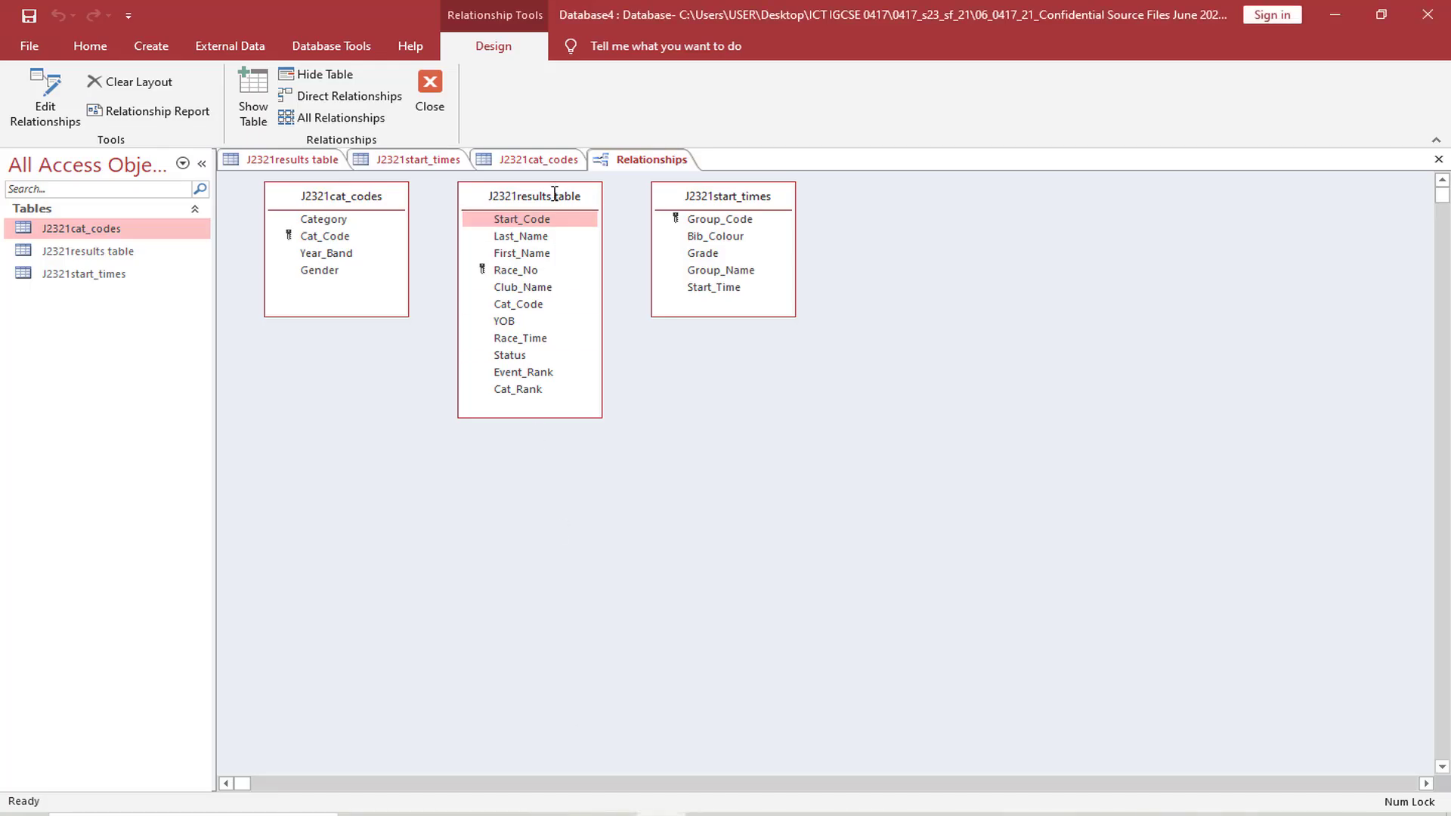
click(540, 219)
drag(540, 220, 720, 219)
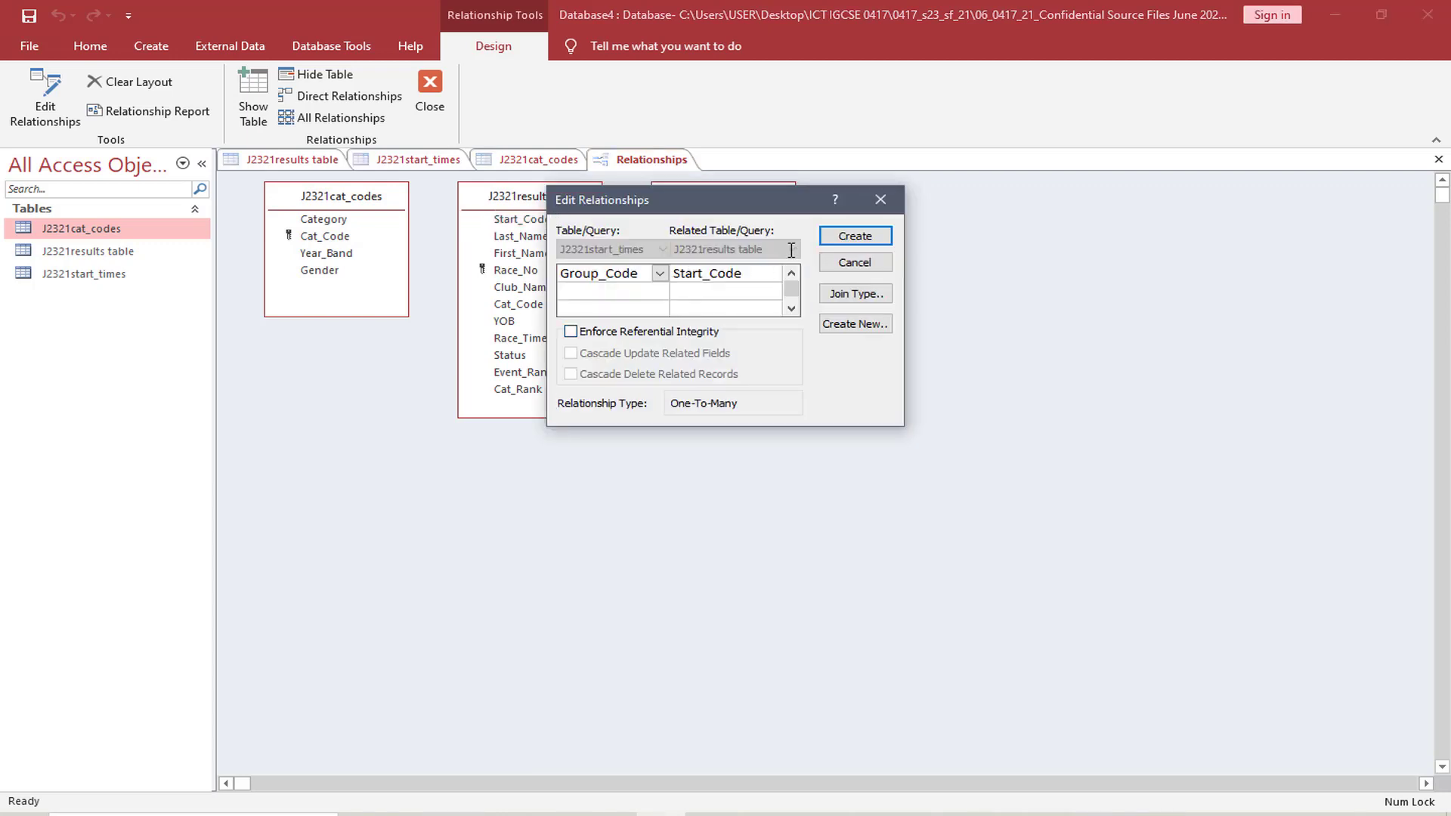
click(853, 236)
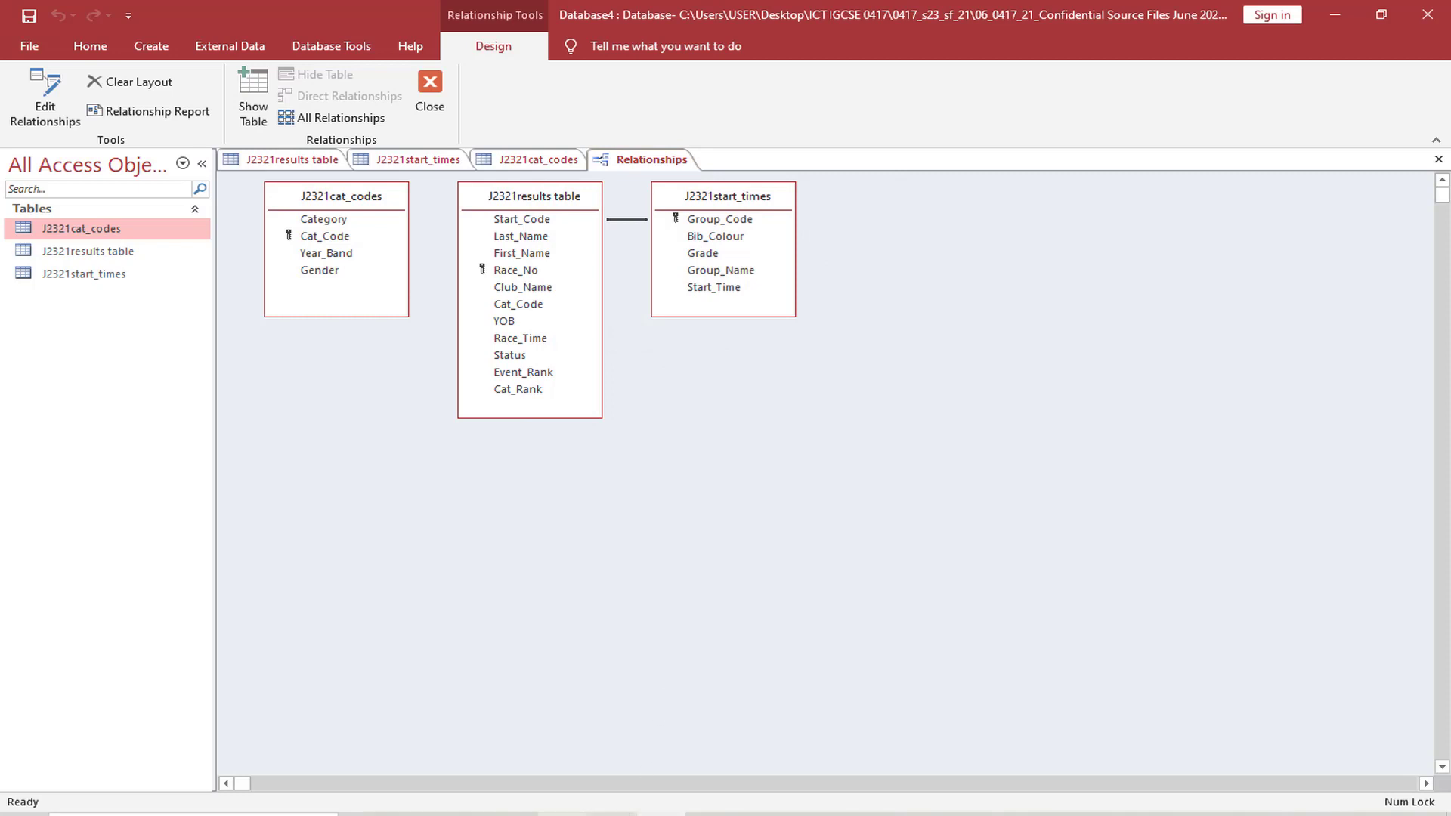
Switch to the exam paper and highlight "Cat_Code field" and the second "Cat_Code" in question 18's second bullet
key(alt+Tab)
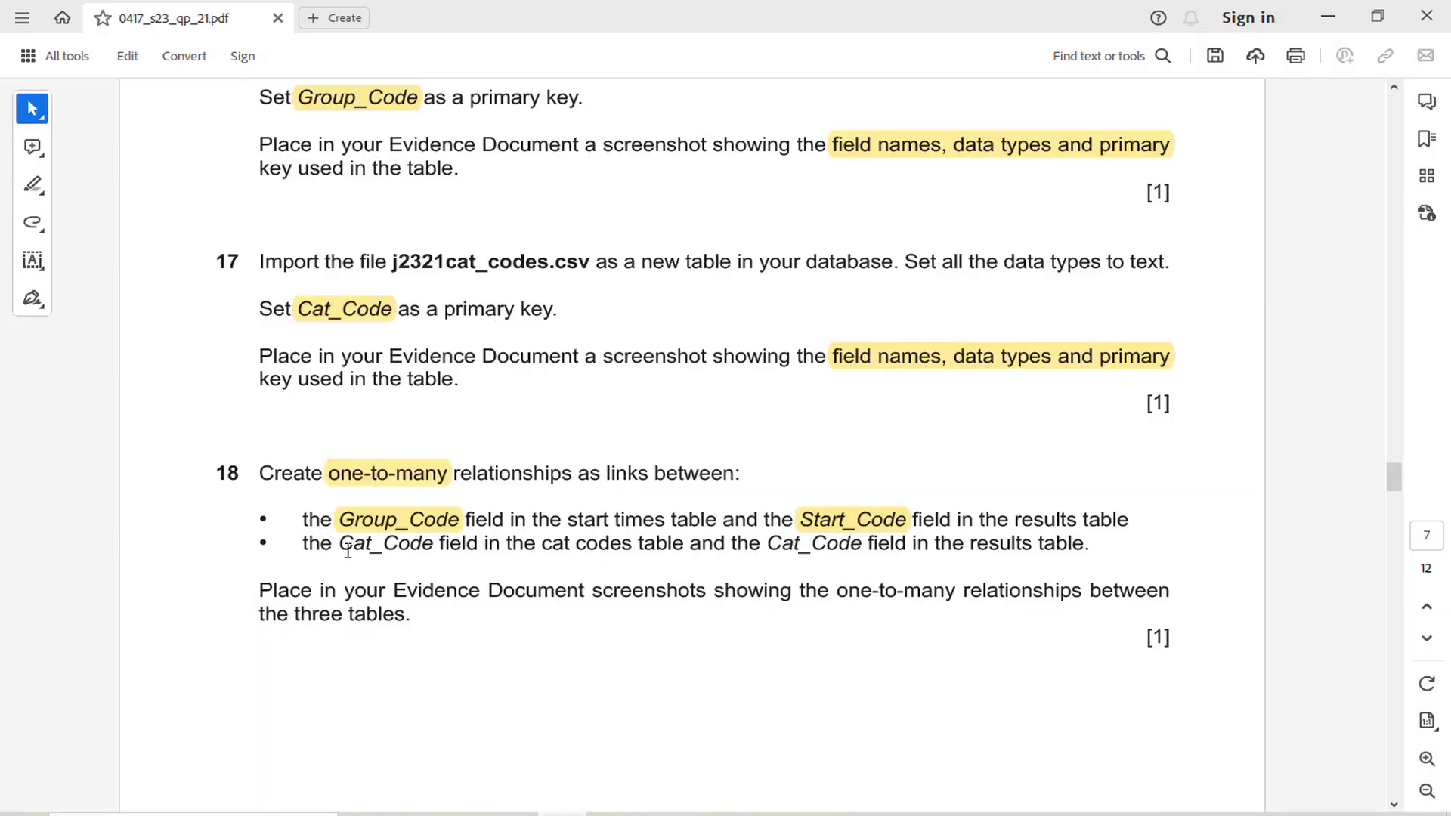
drag(347, 550, 633, 546)
click(495, 508)
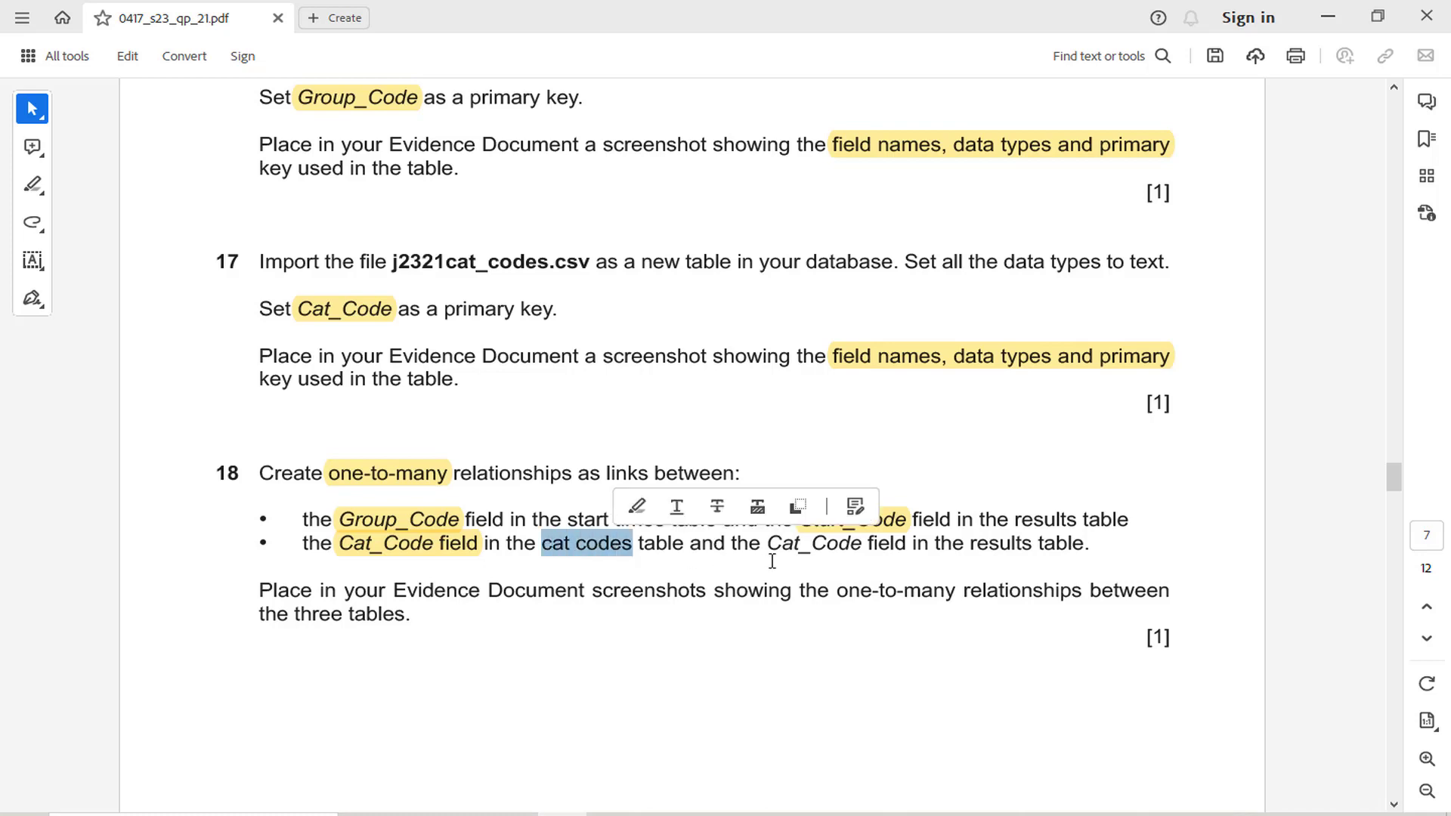
drag(767, 546, 863, 551)
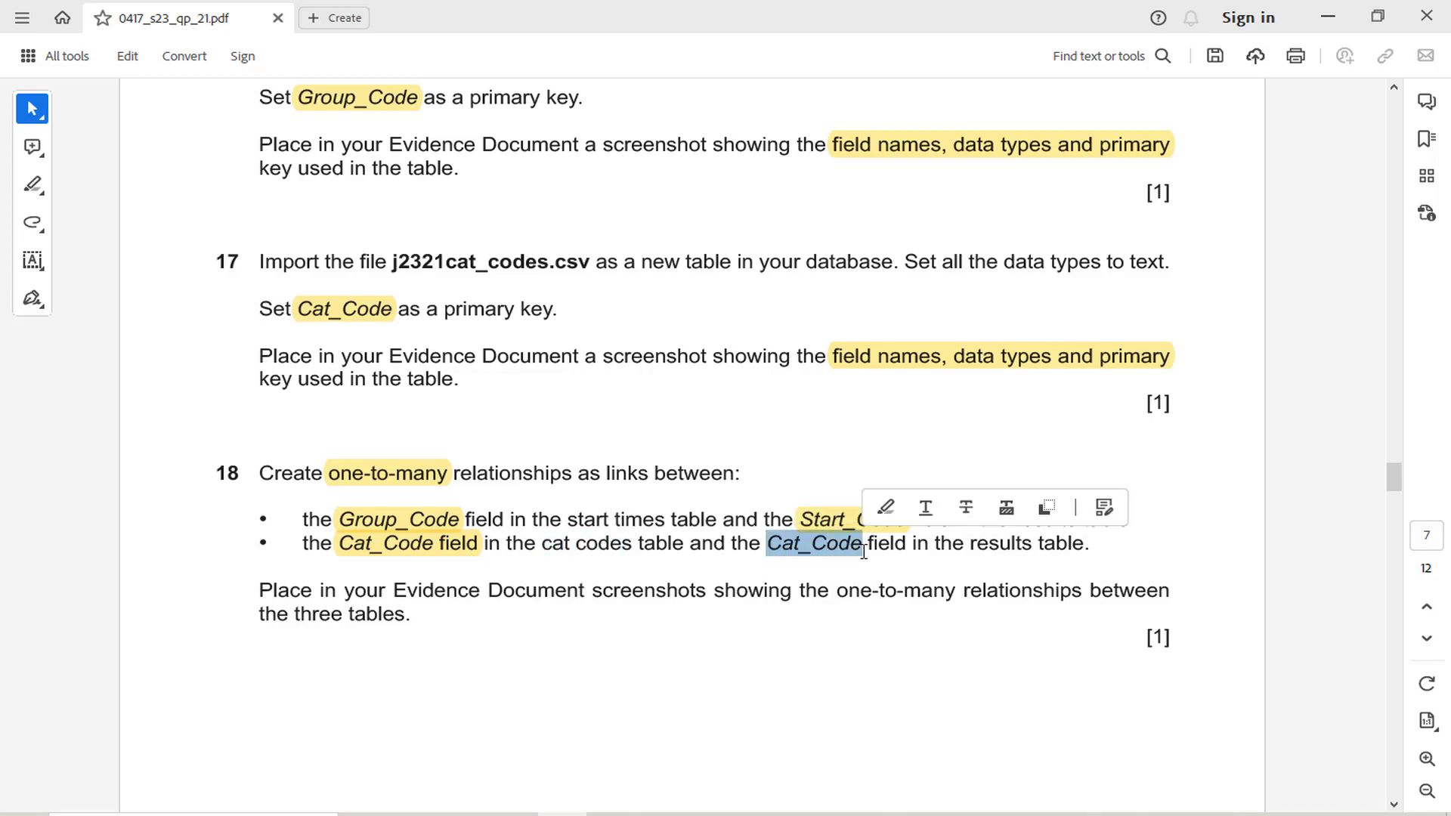
click(886, 507)
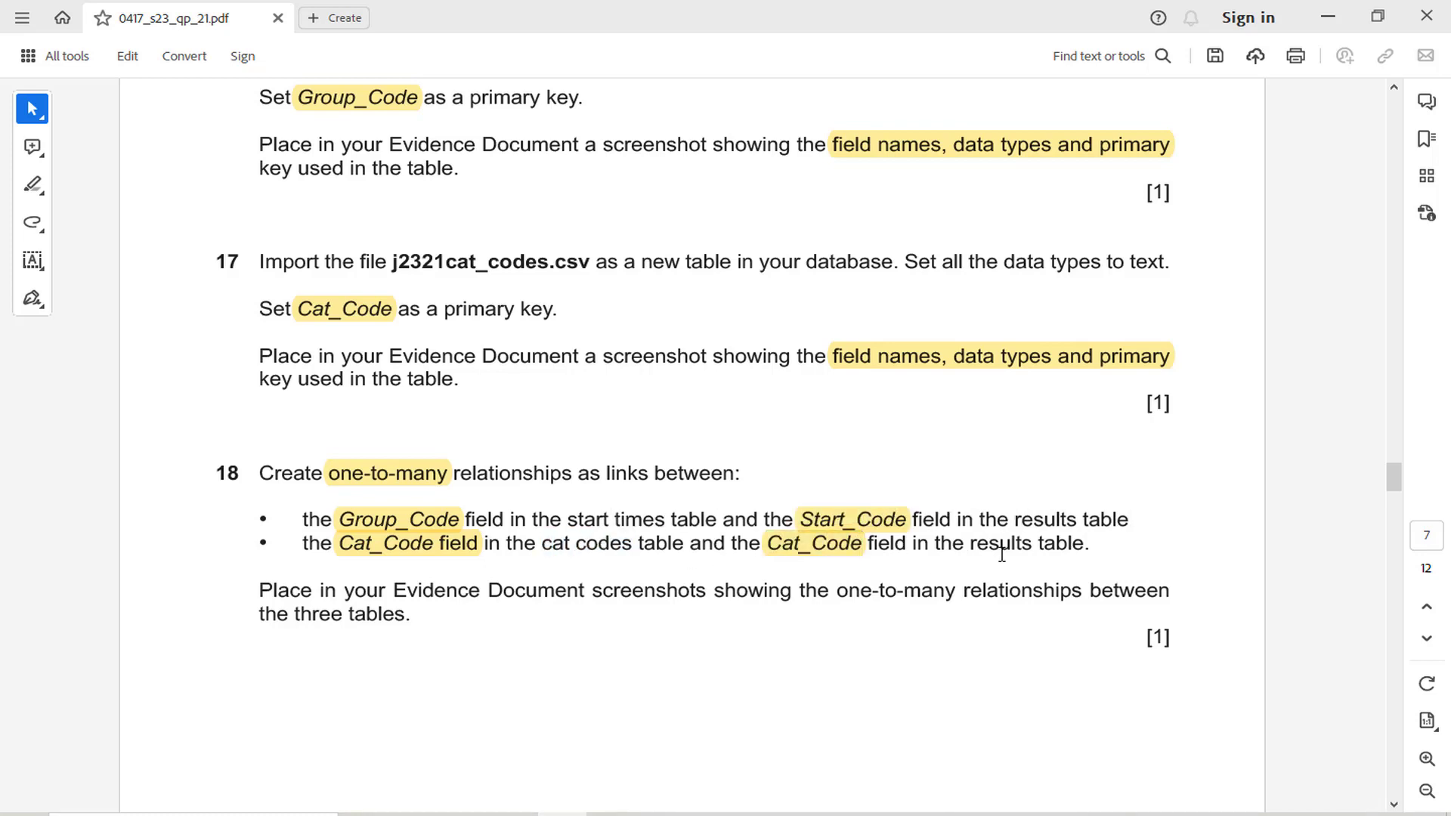
In Access, create a one-to-many relationship between Cat_Code in J2321cat_codes and Cat_Code in the J2321results table
click(567, 814)
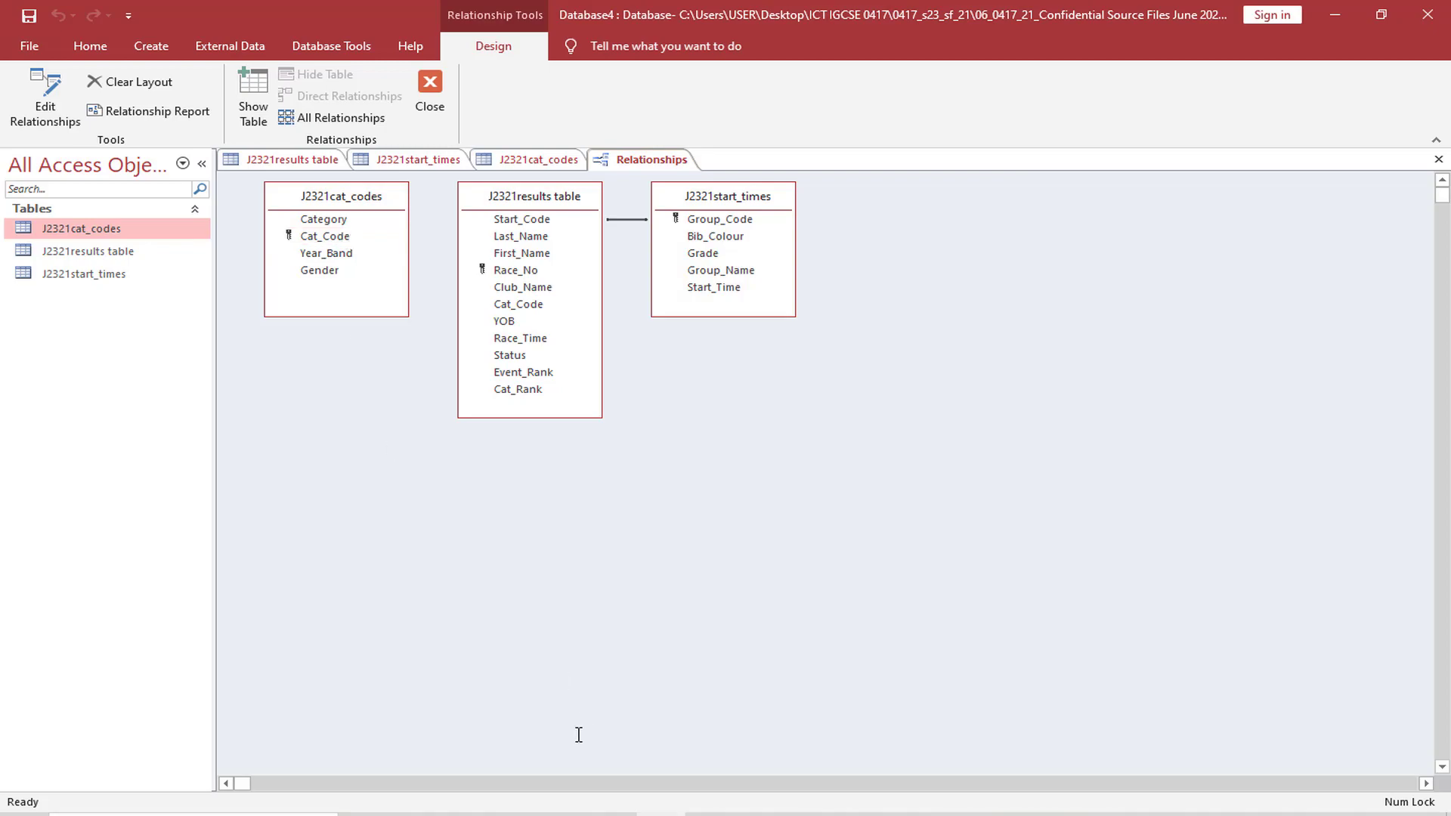
click(613, 814)
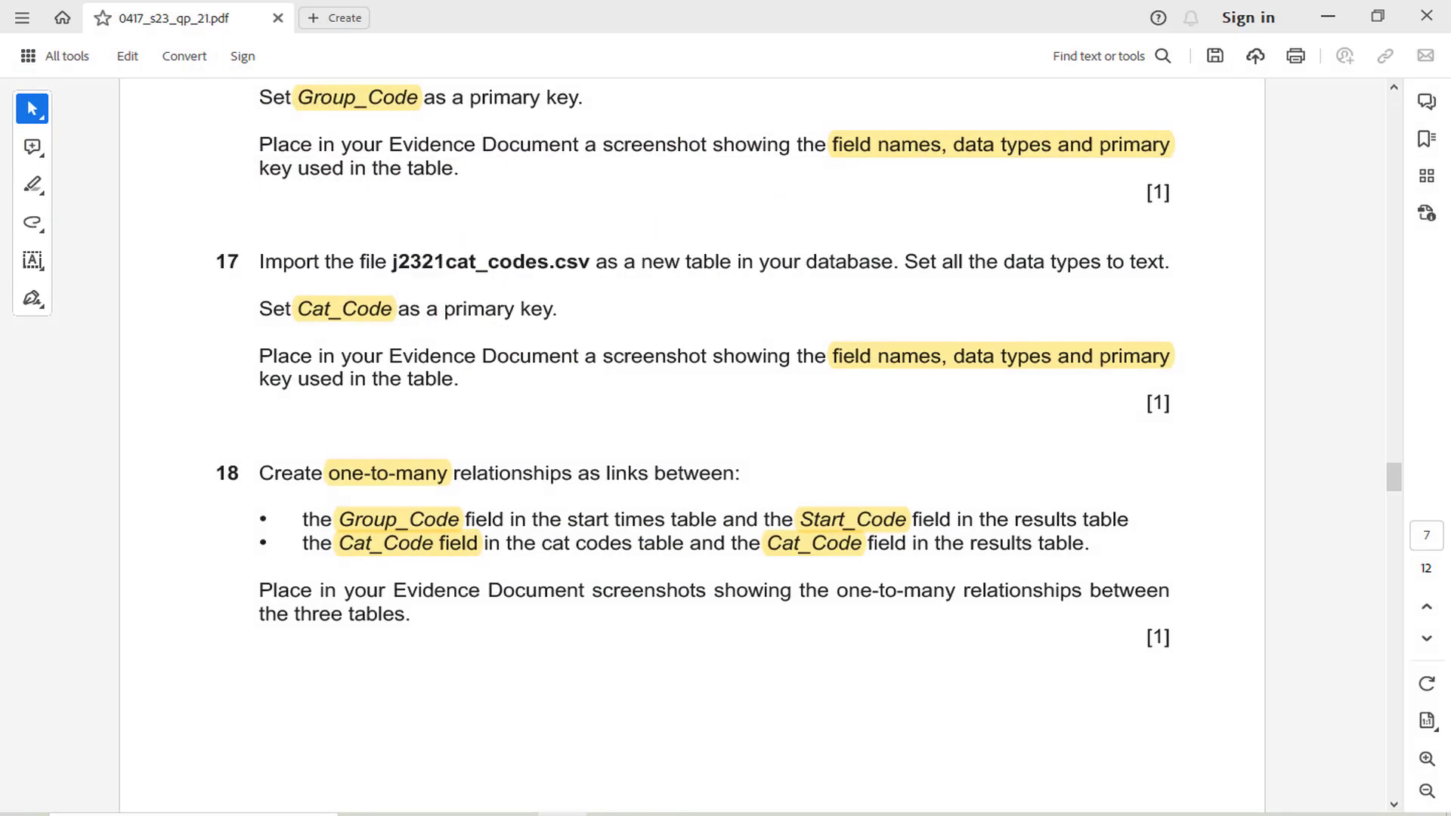
click(562, 814)
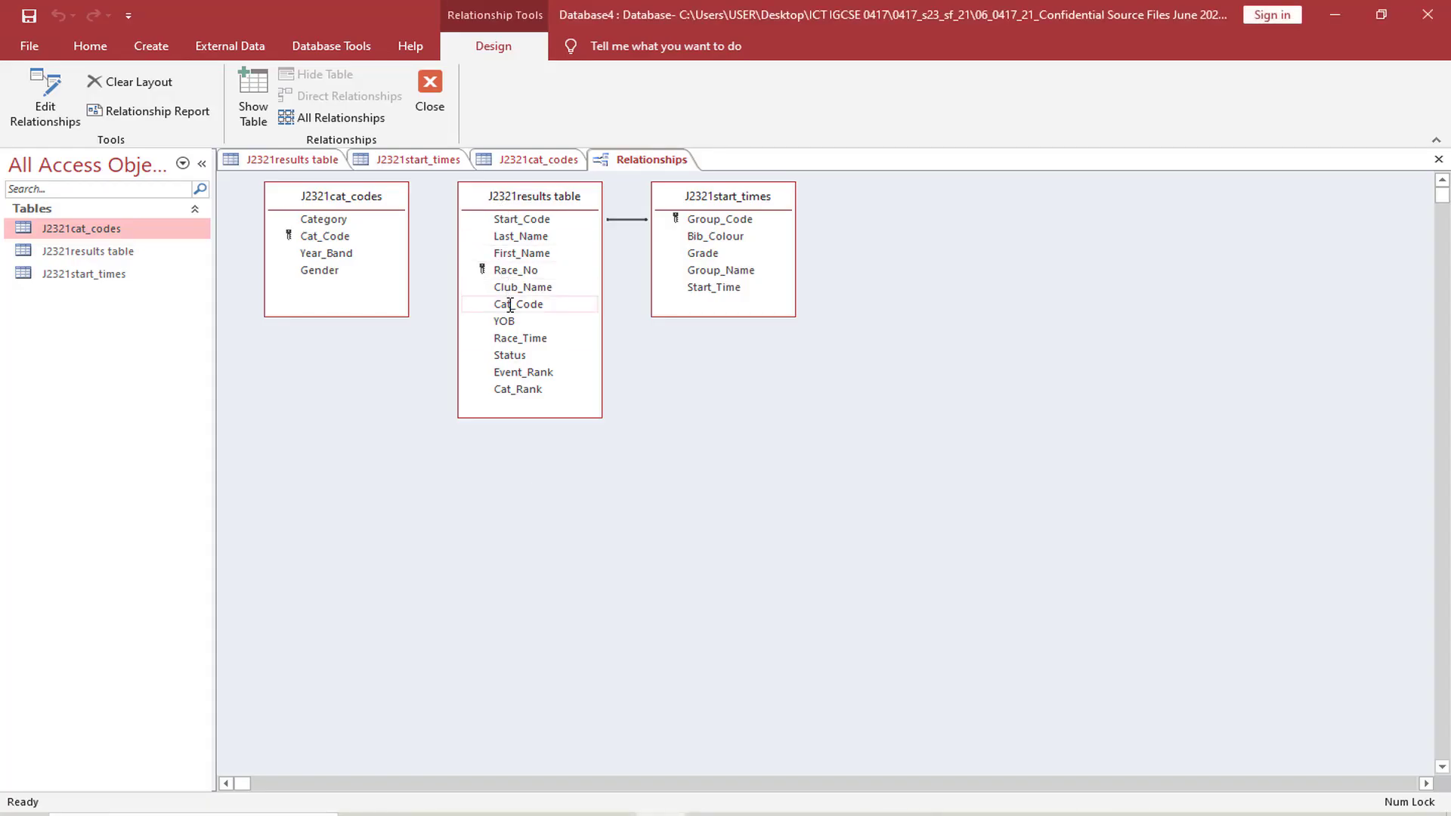
mouse_move(510, 304)
mouse_down()
mouse_move(337, 240)
mouse_move(520, 316)
mouse_move(527, 306)
mouse_up()
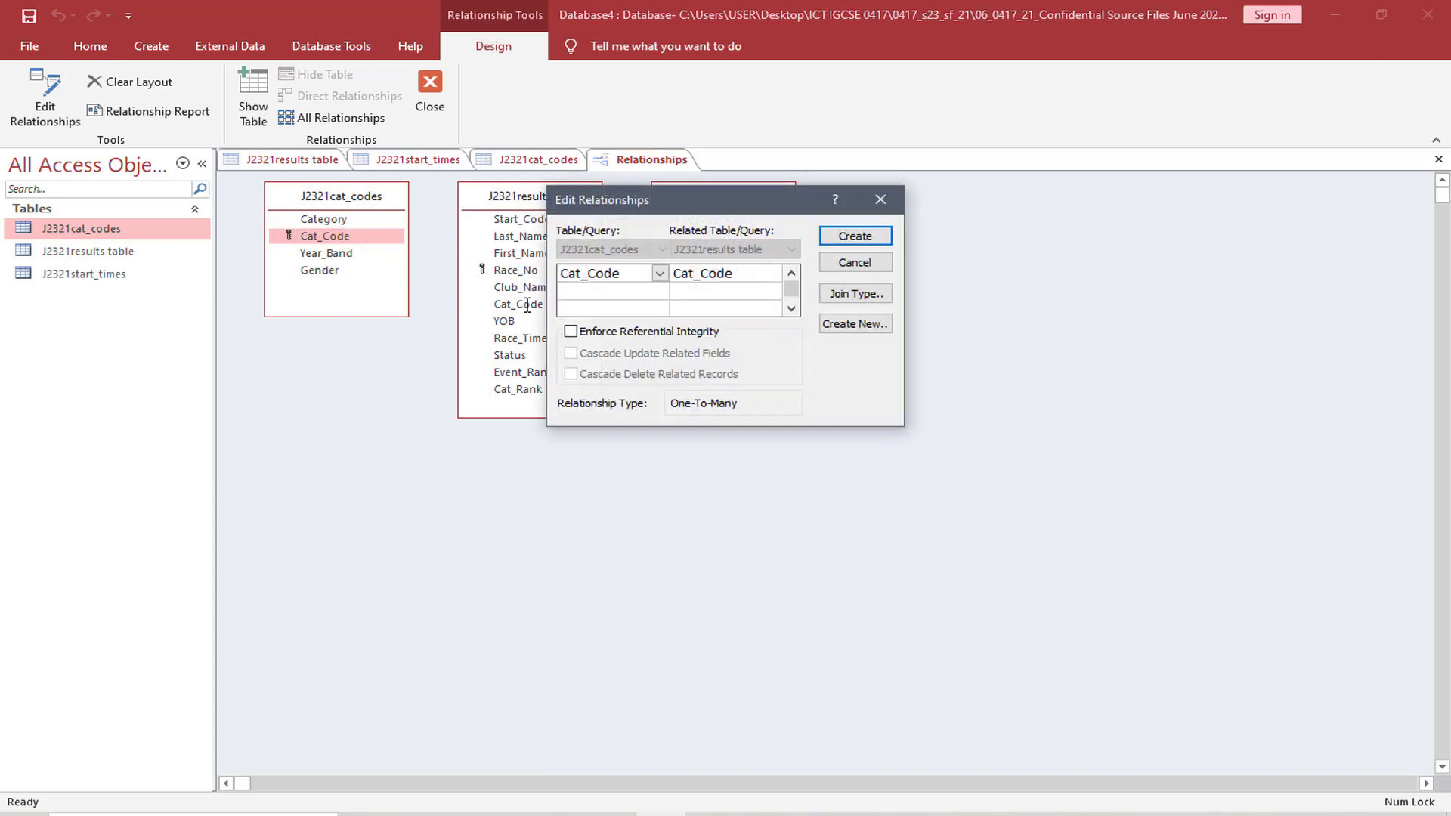
click(841, 237)
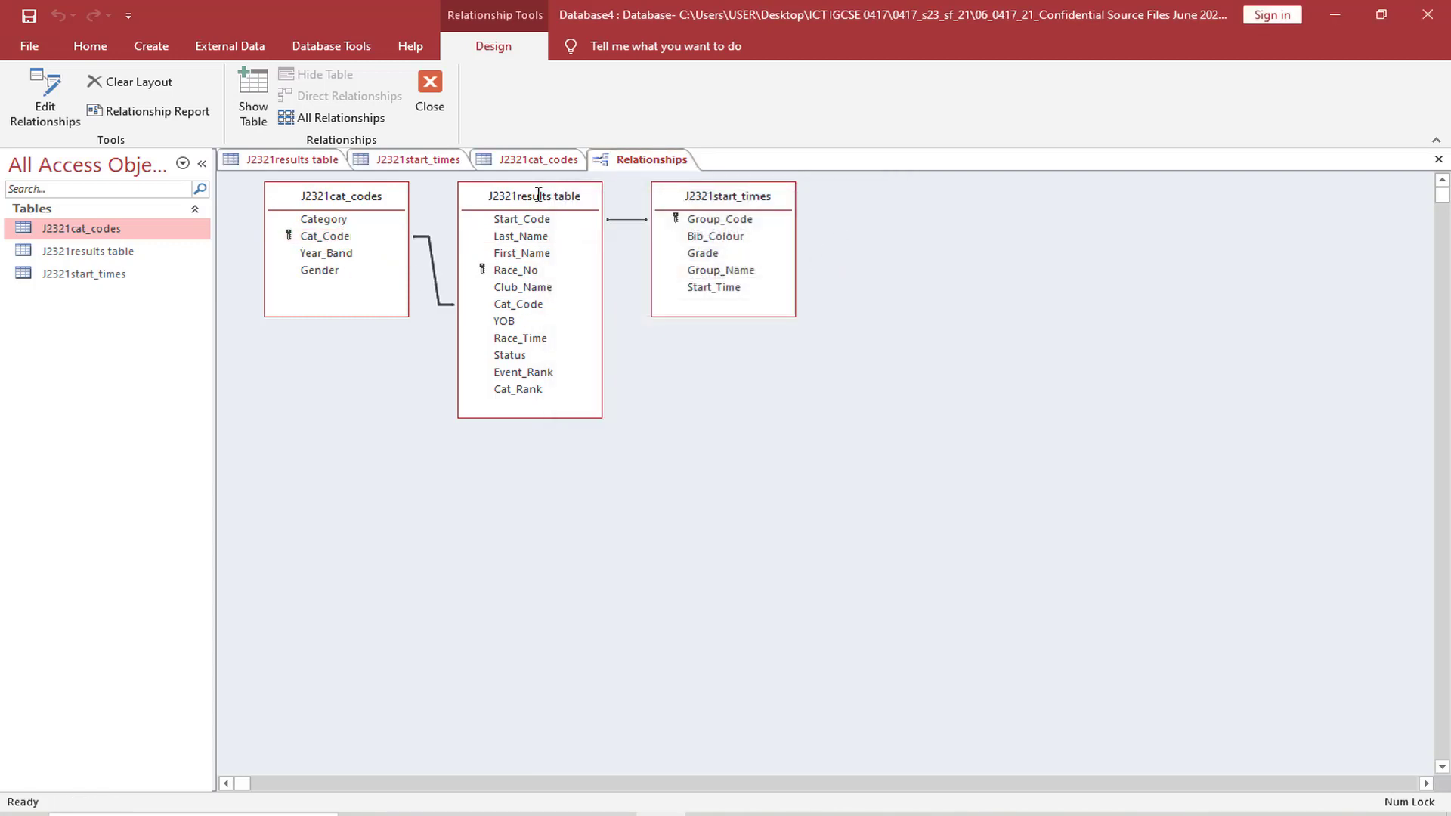
Spread the results and start times tables apart in the relationships layout, and switch back to the exam paper
drag(687, 200, 783, 259)
drag(540, 196, 612, 230)
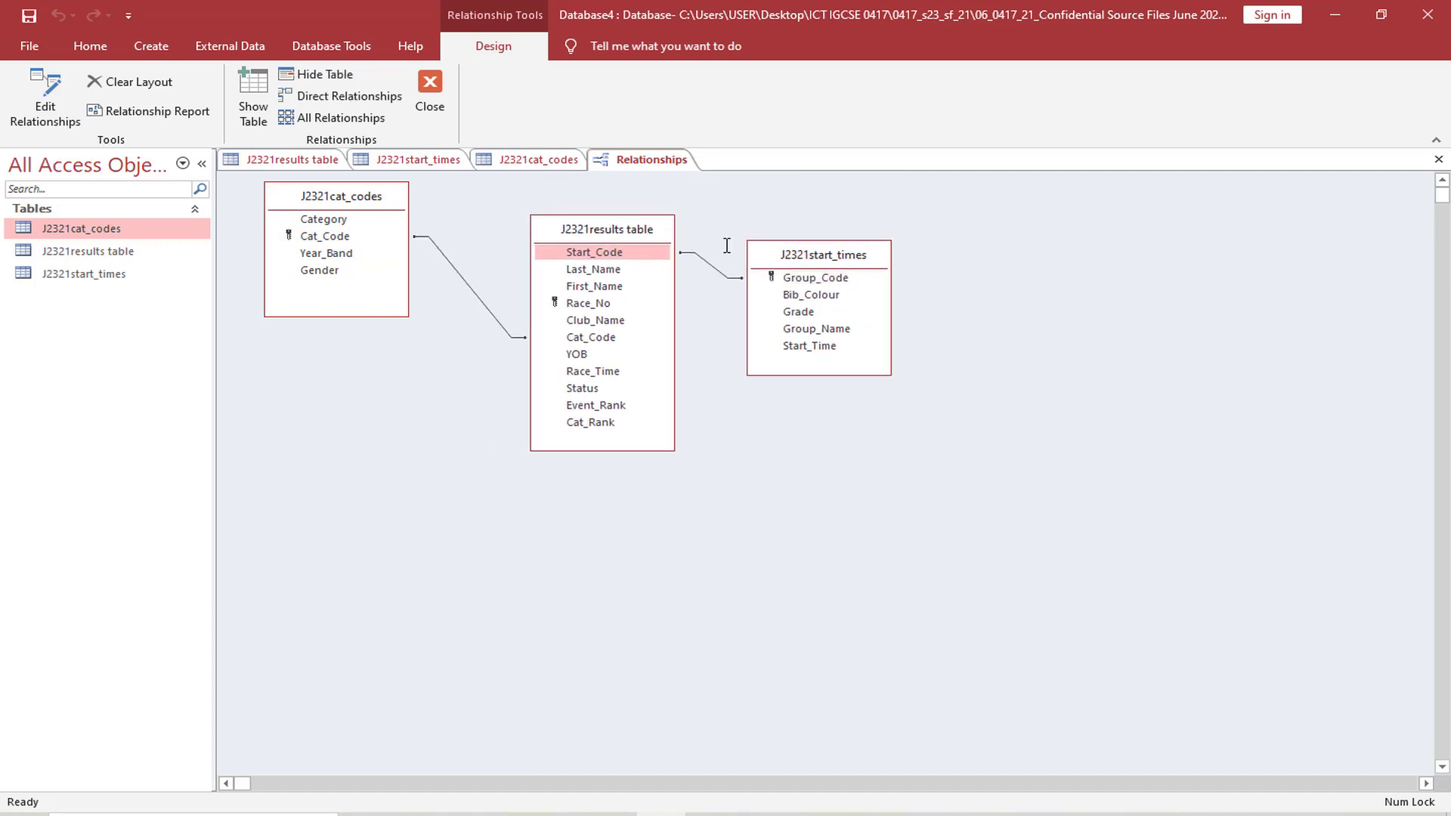
click(786, 253)
drag(786, 254, 855, 261)
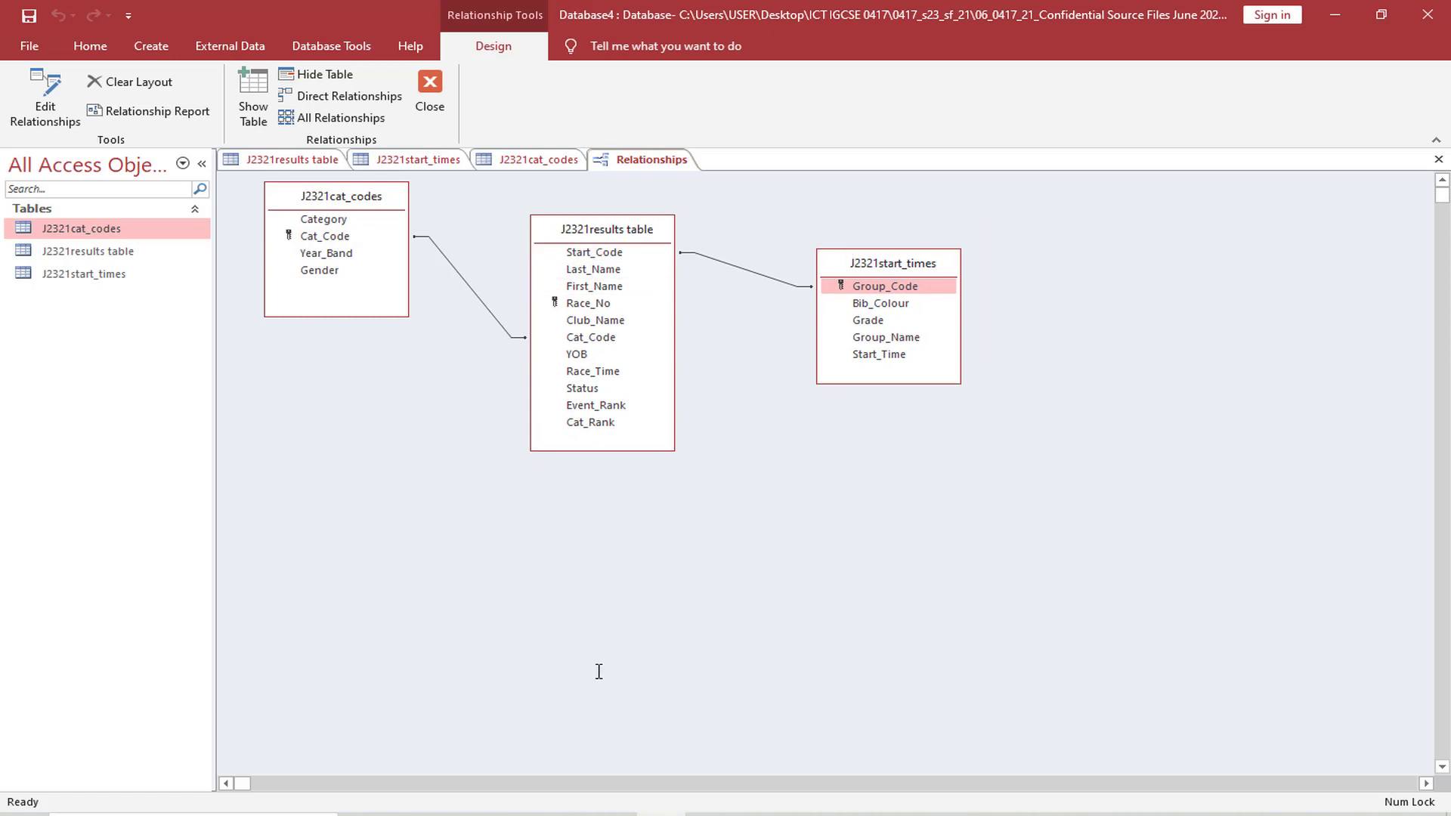
click(562, 814)
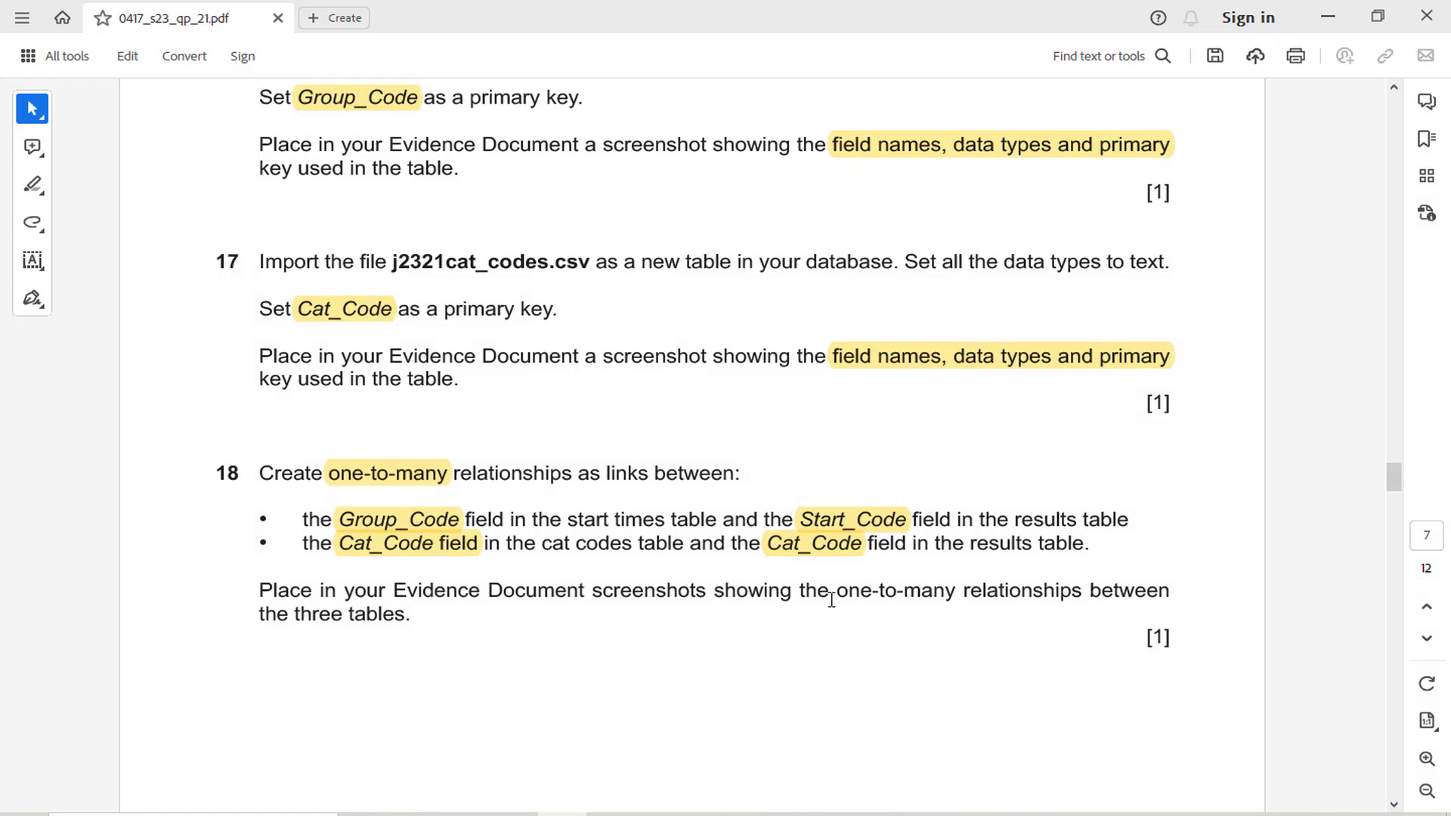
Highlight "one-to-many relationships between the three tables." in question 18 of the exam paper
drag(831, 599, 1128, 640)
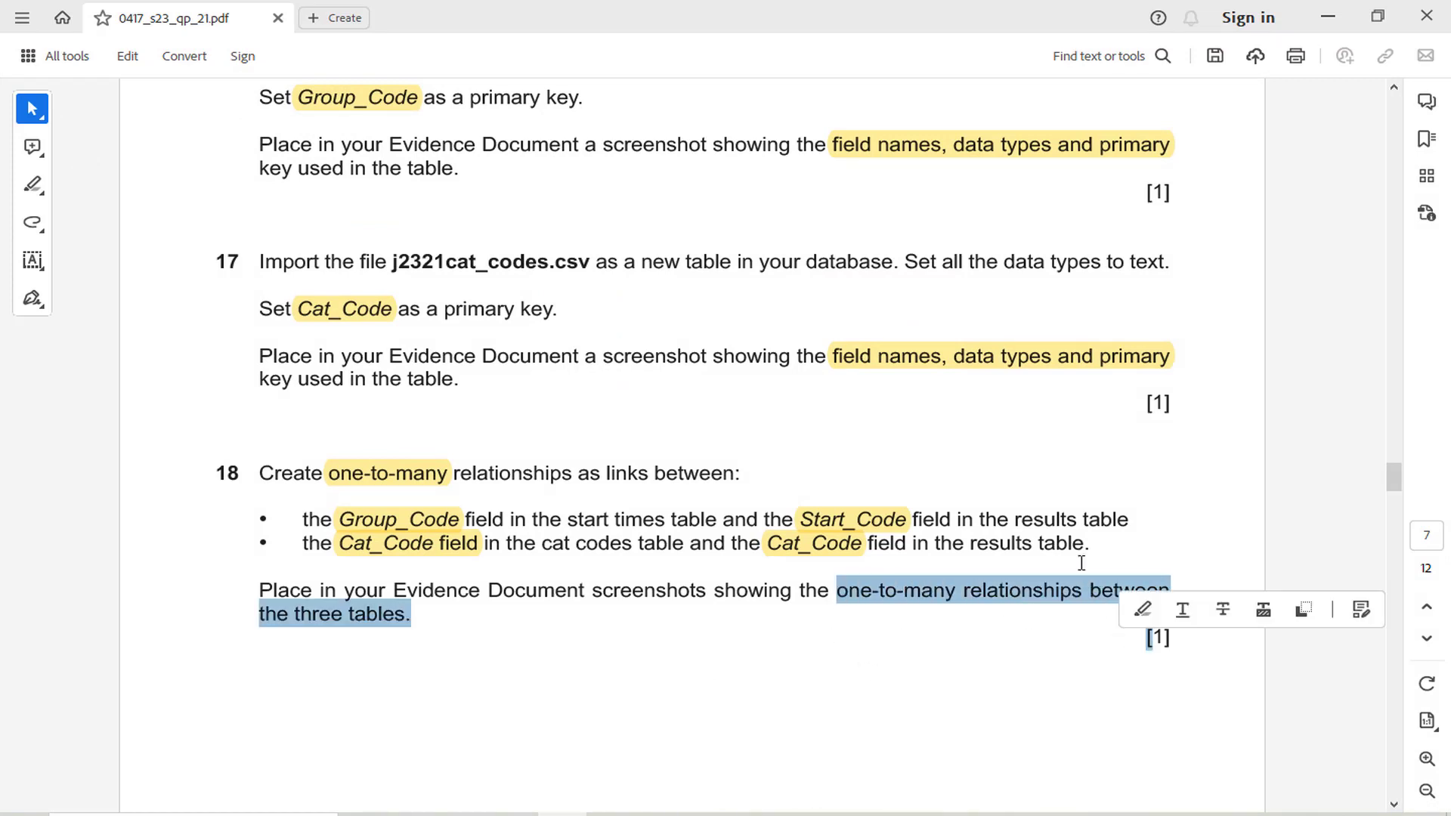
click(1143, 610)
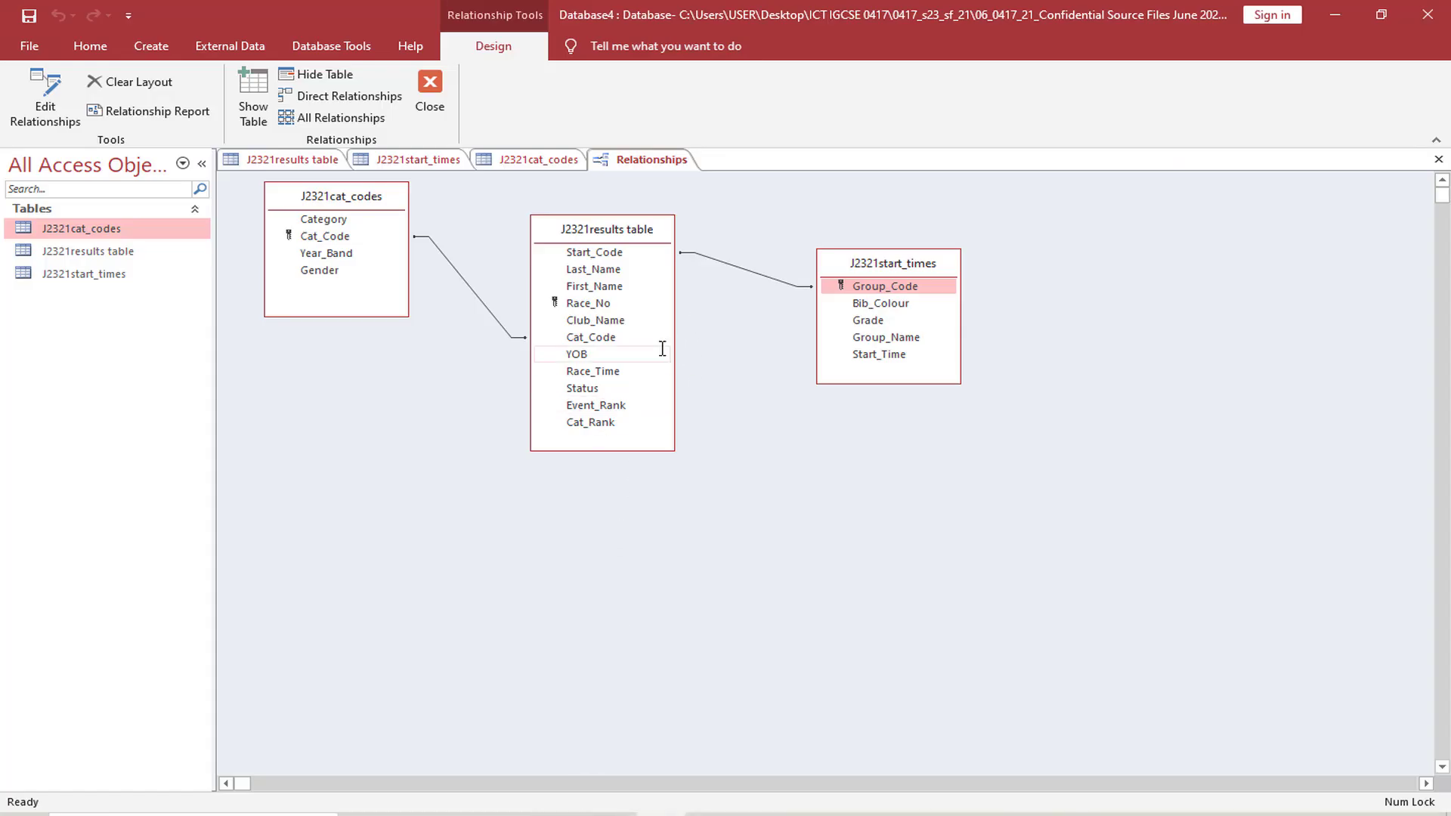
In Access, load the J2321cat_codes to J2321results table relationship for editing, and capture a screenshot of its settings together with all three linked tables
click(57, 103)
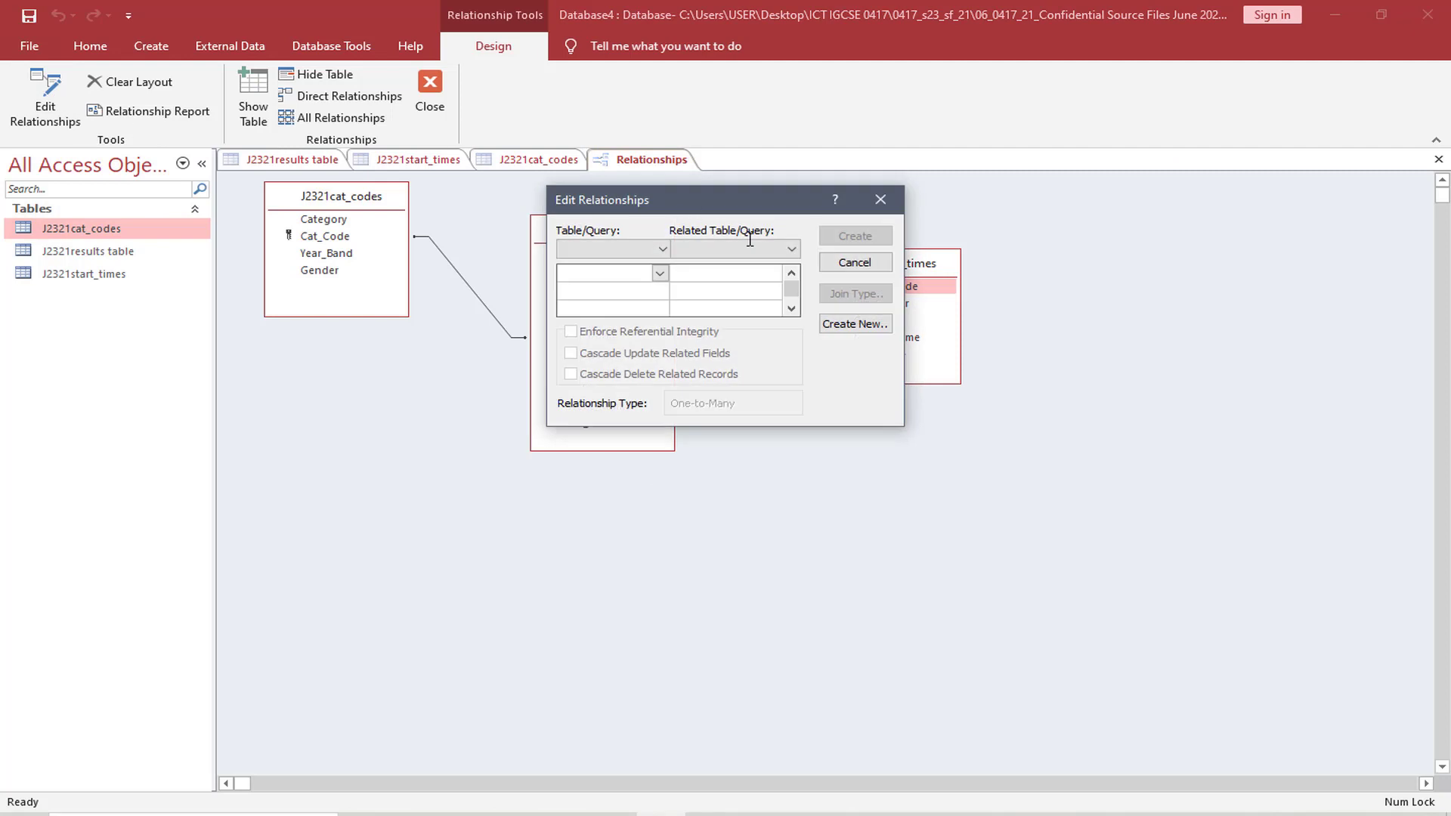
click(662, 249)
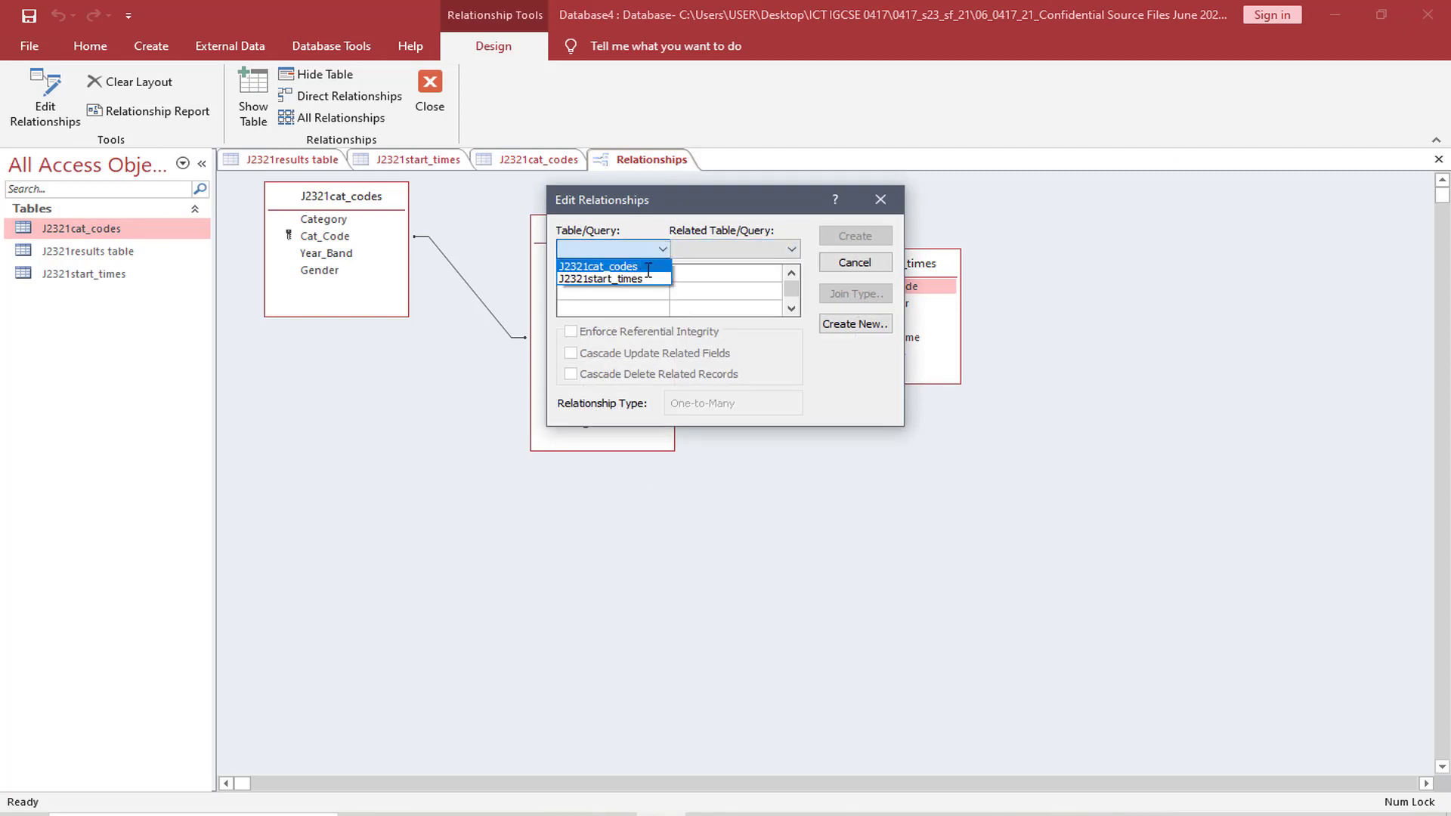
click(648, 267)
drag(748, 203, 901, 427)
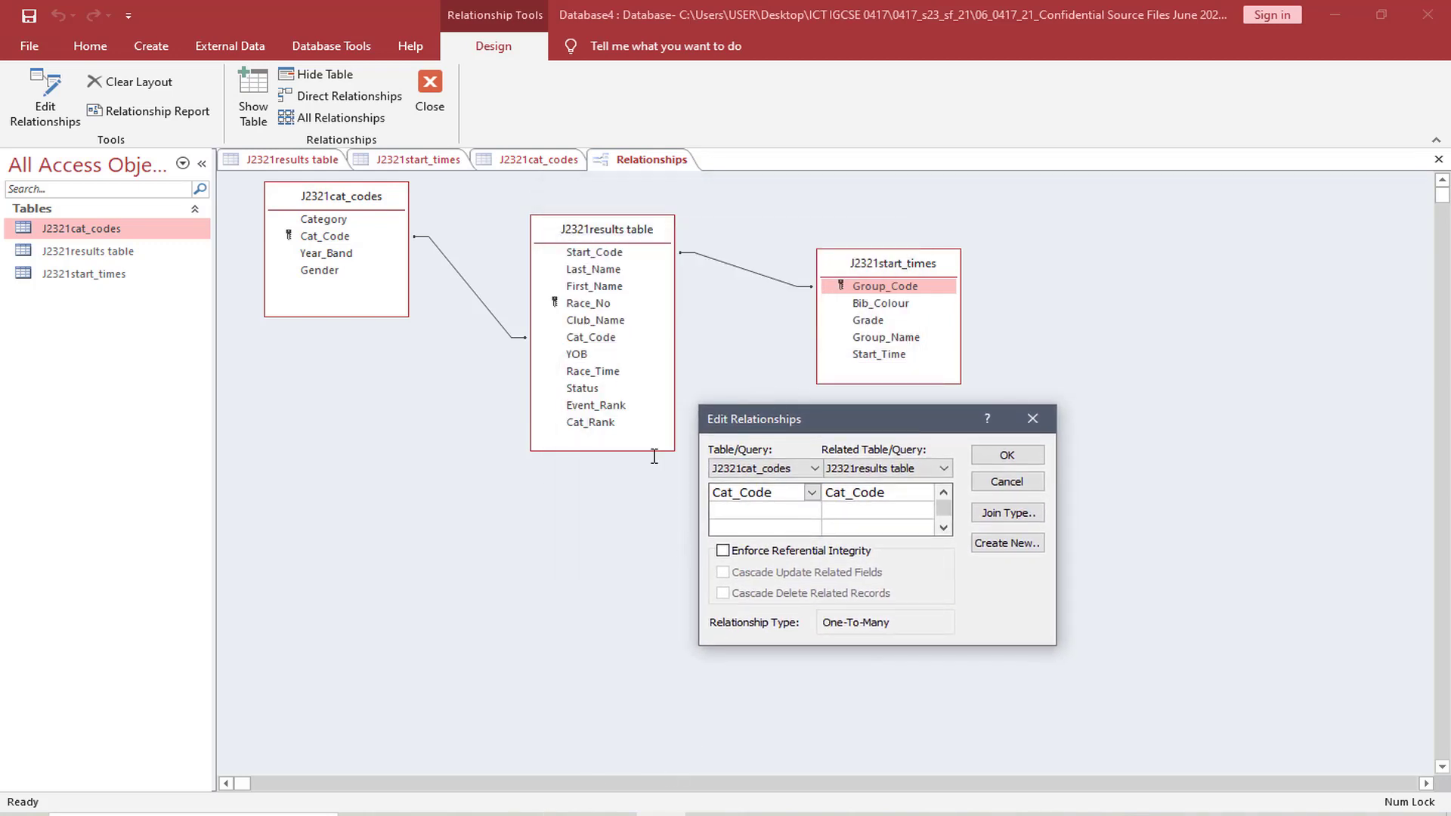
key(ctrl+Print)
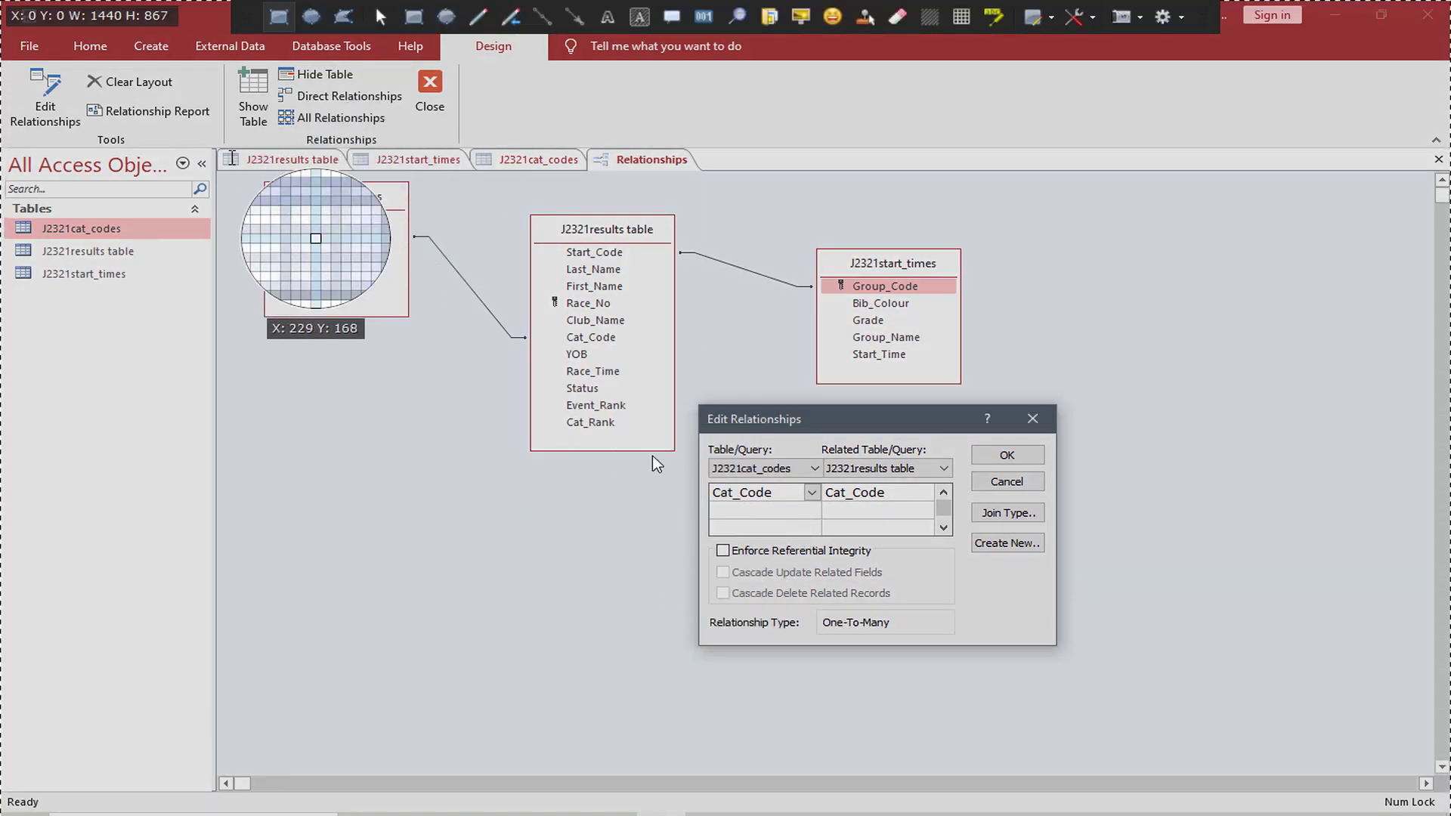
drag(226, 156, 1086, 657)
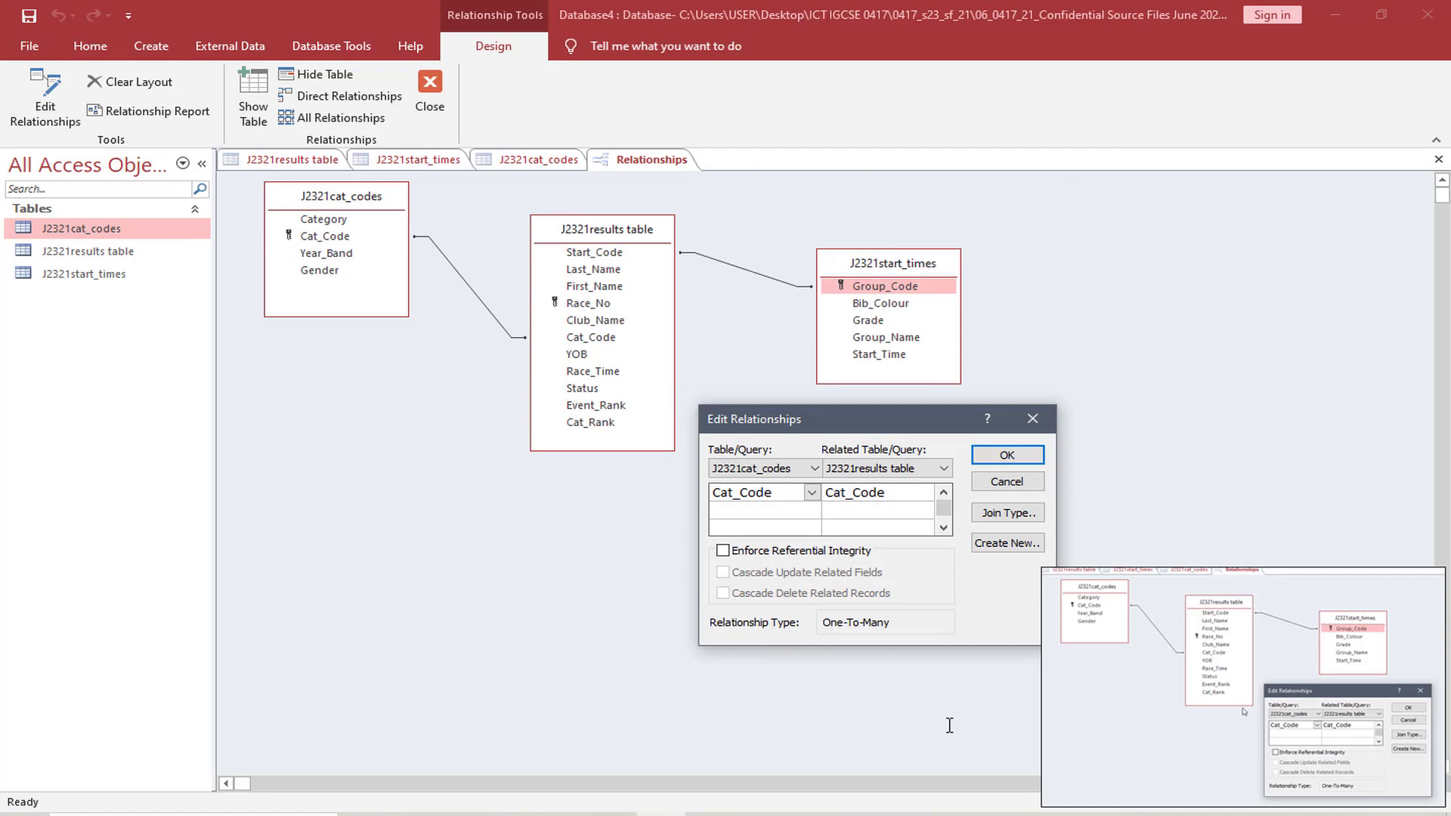
Paste the relationships screenshot under "Step 18 evidence:" in EVIDENCE007.docx and shrink it to about 14 cm wide
mouse_move(710, 813)
click(631, 729)
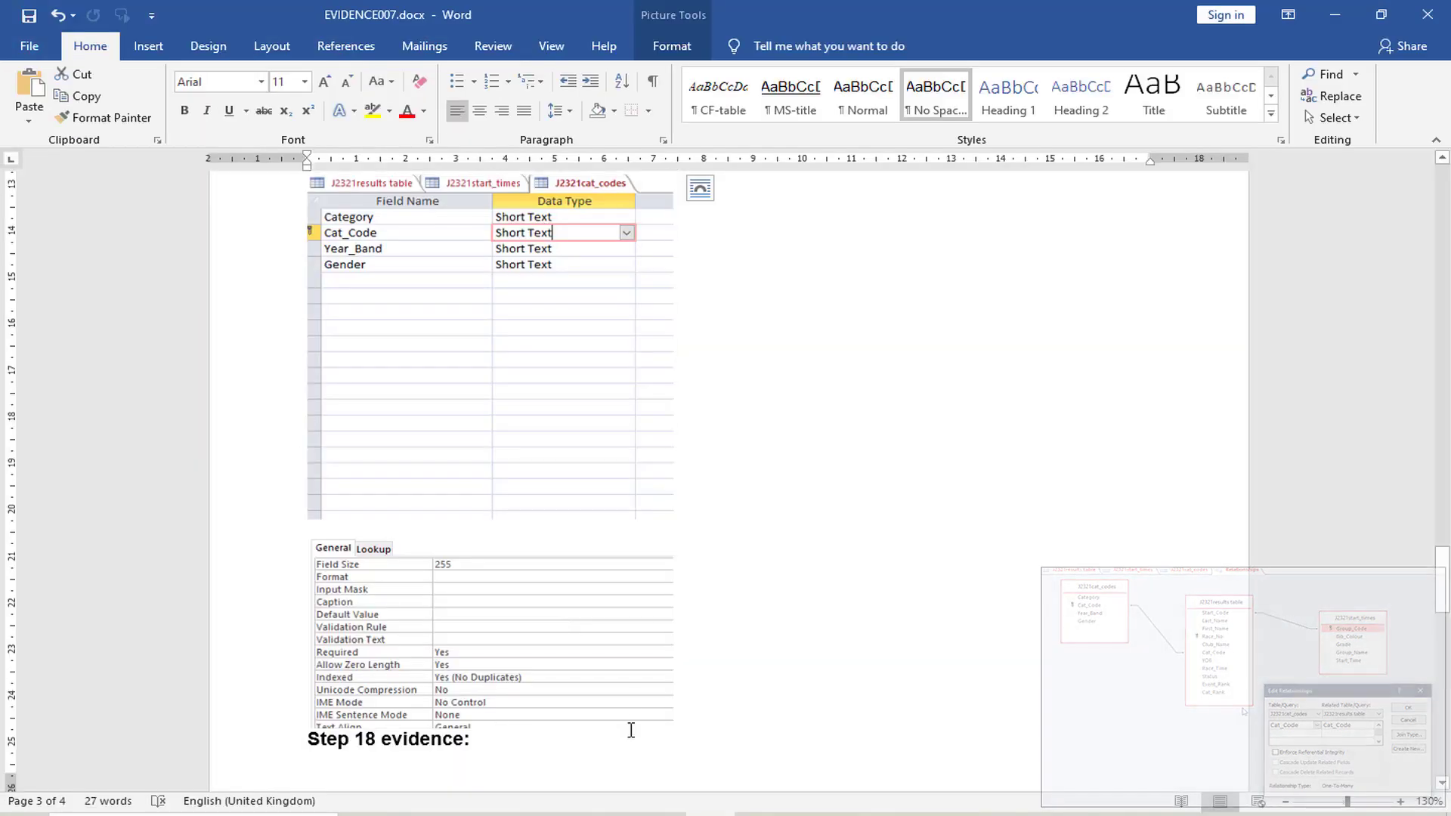
scroll(631, 730, down, 5)
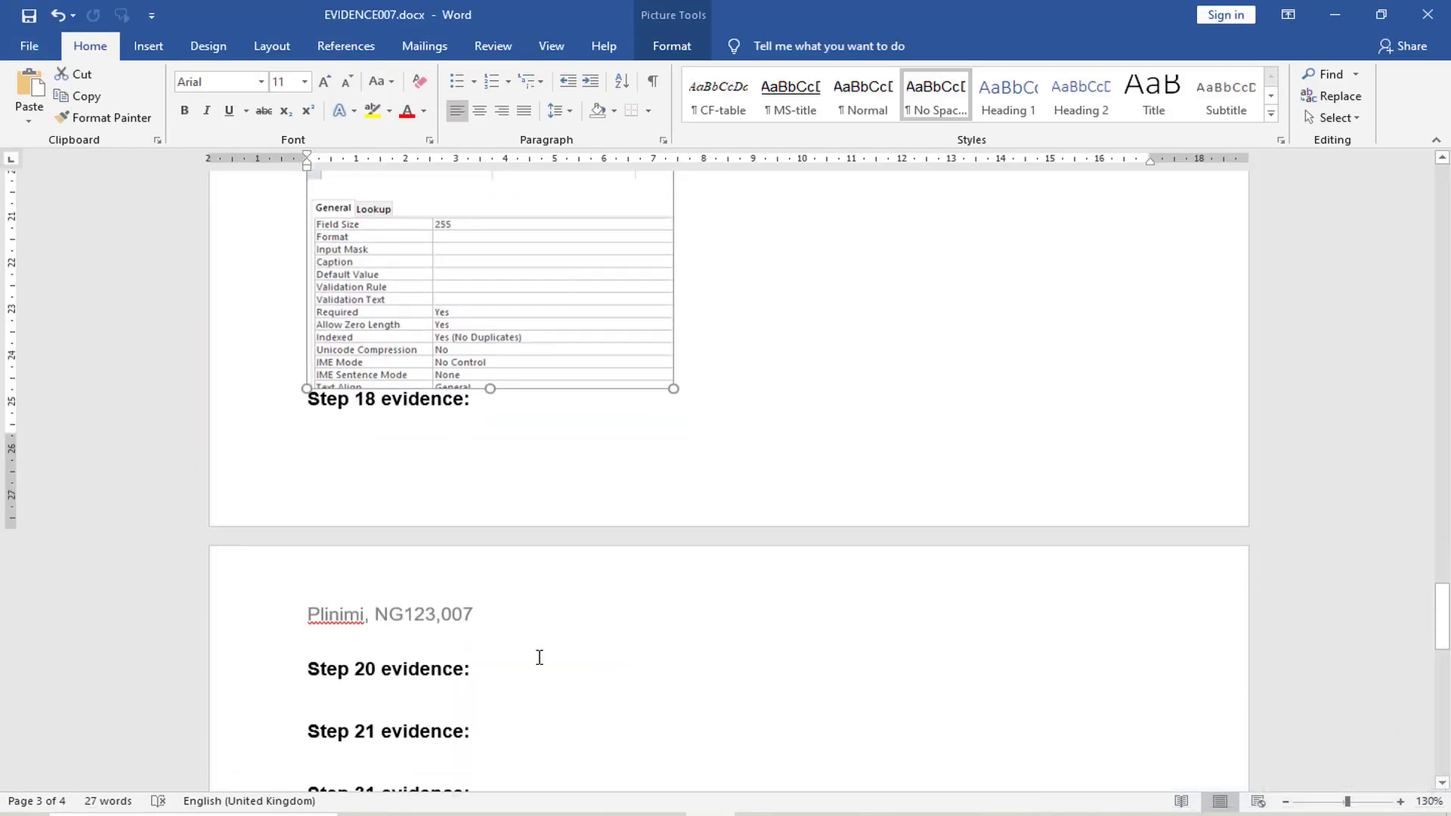
click(325, 428)
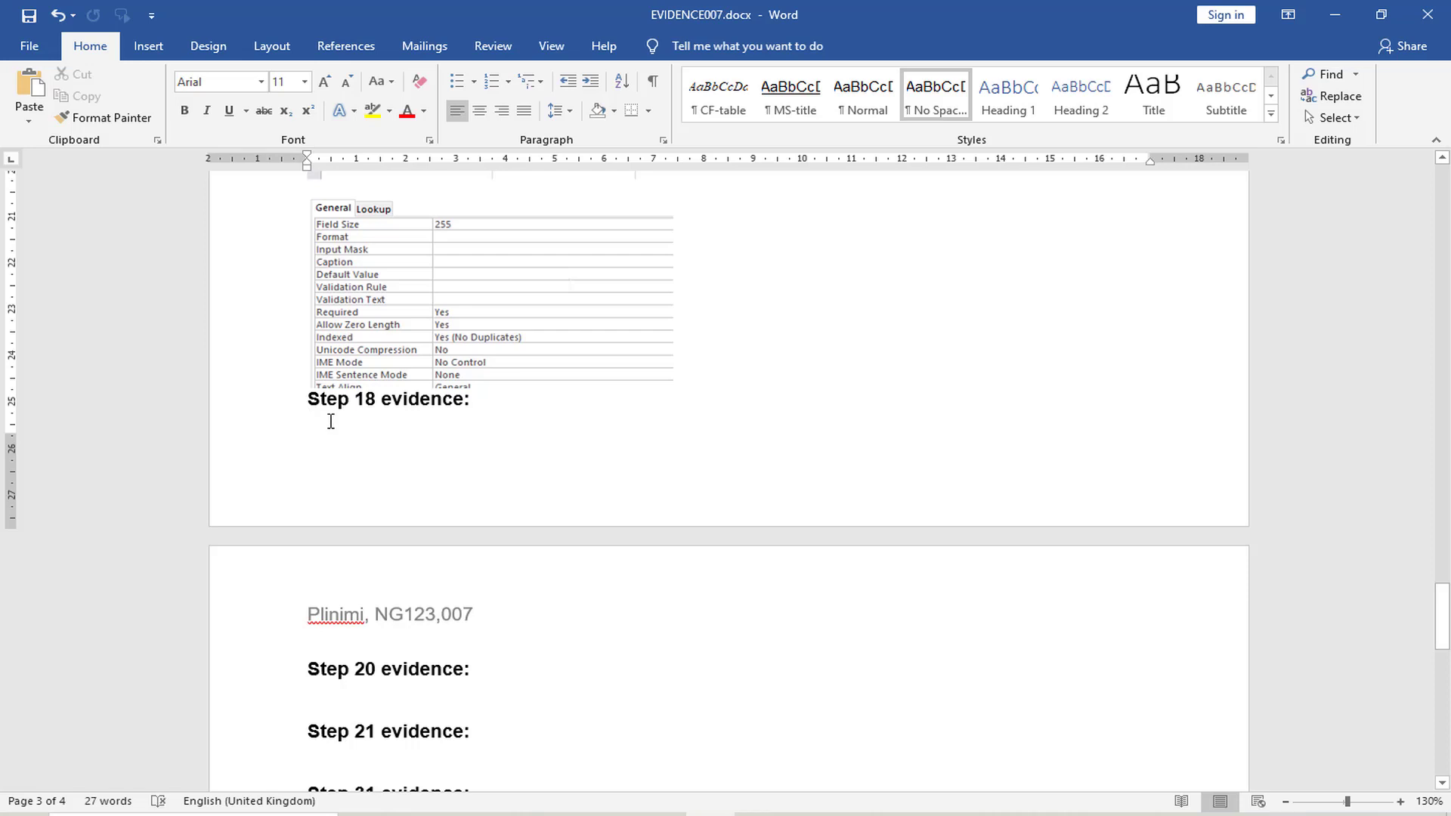
key(ctrl+v)
click(729, 551)
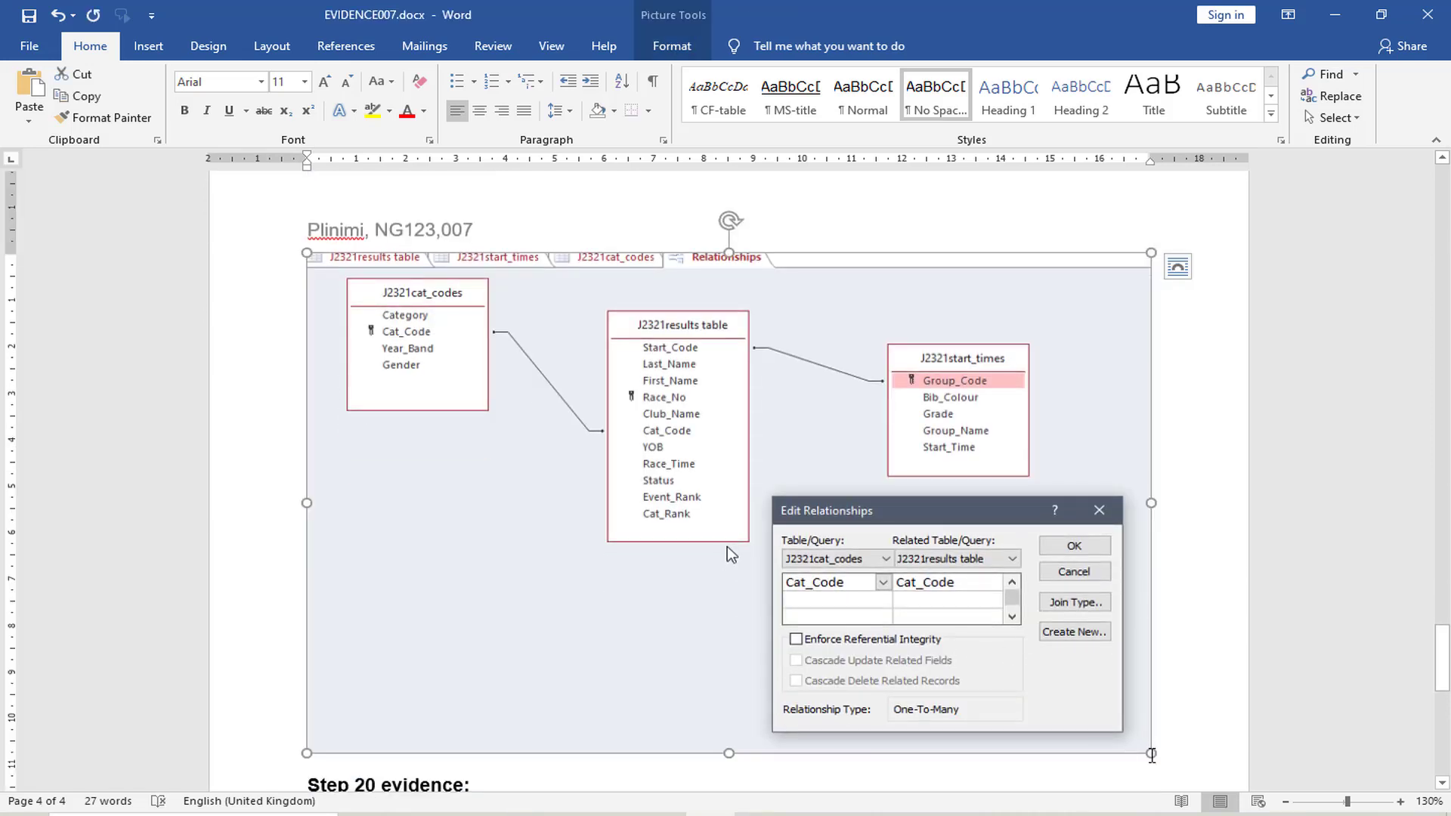
drag(1151, 753, 989, 658)
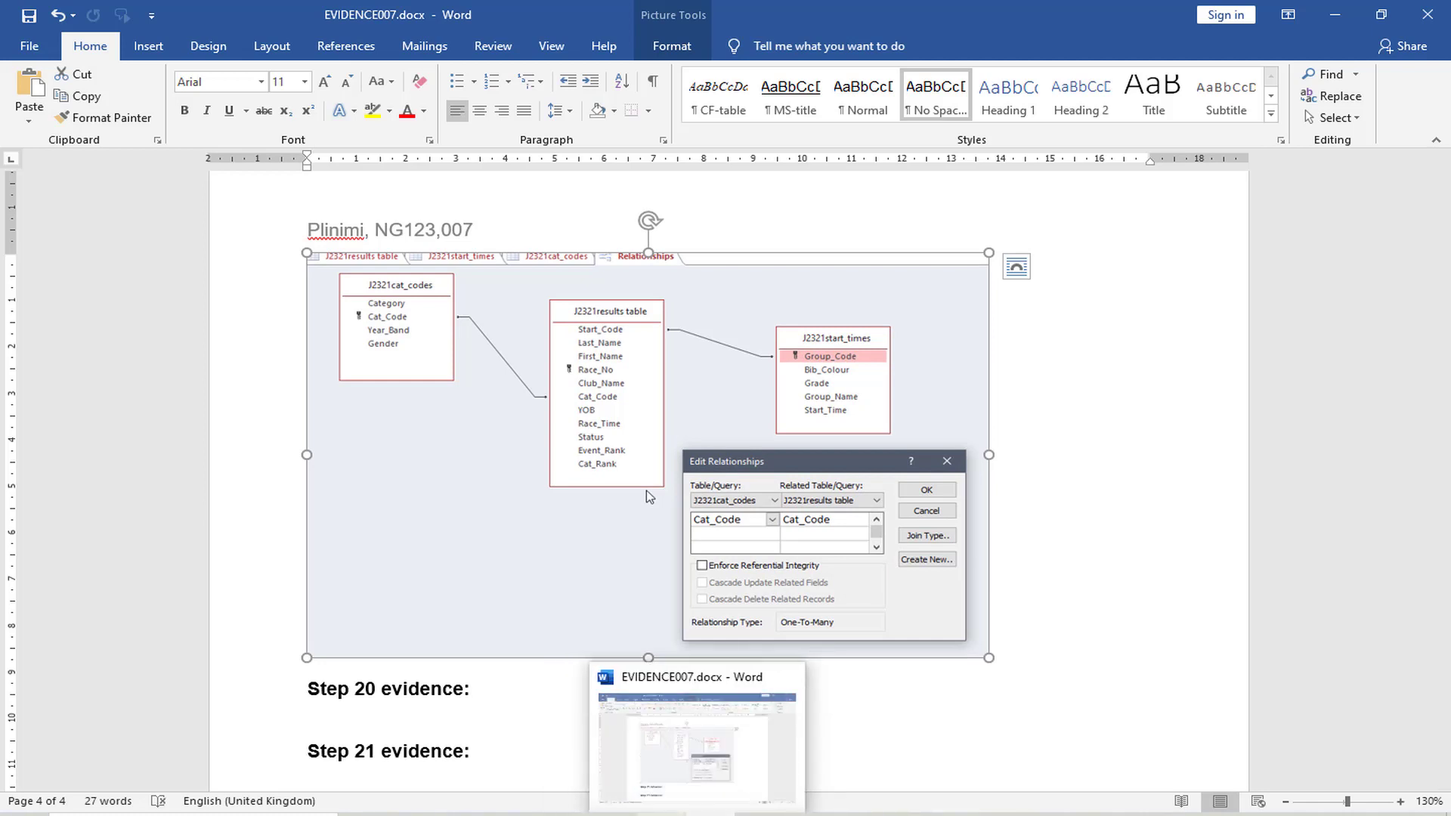
Return to Access and accept the relationship settings, and switch to the exam paper to read question 19
click(661, 814)
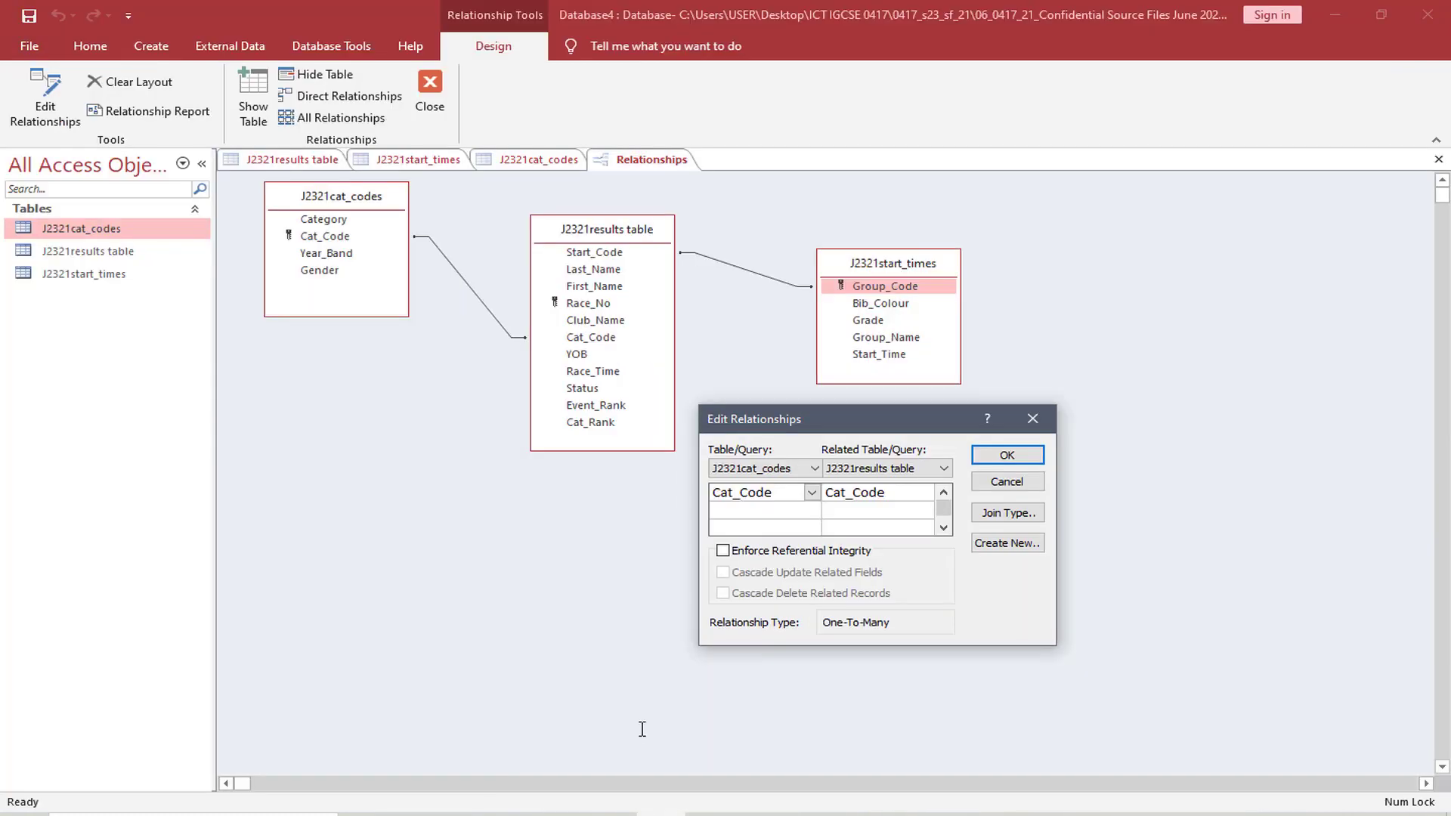
click(1027, 456)
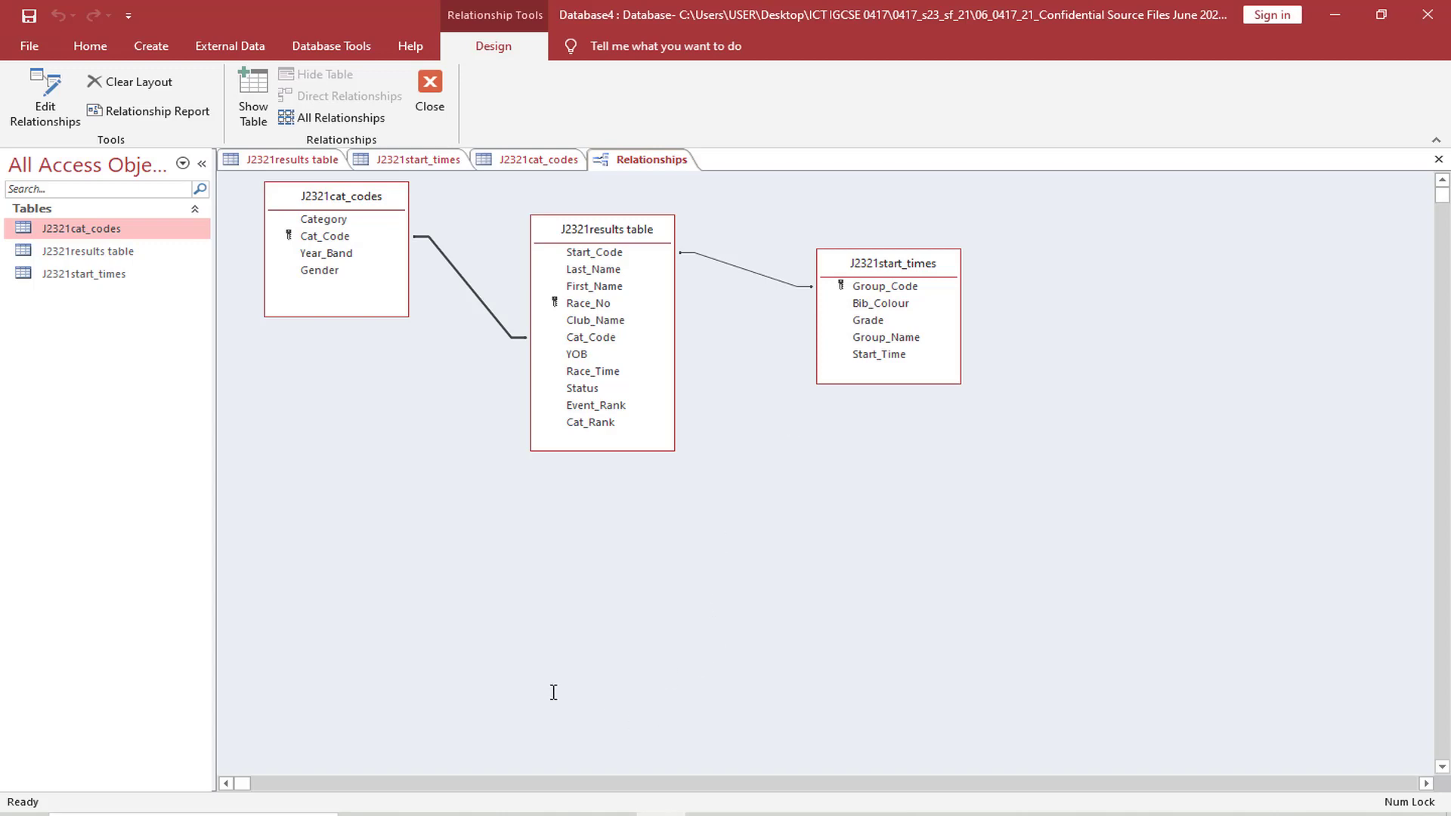
key(alt+Tab)
scroll(673, 620, down, 5)
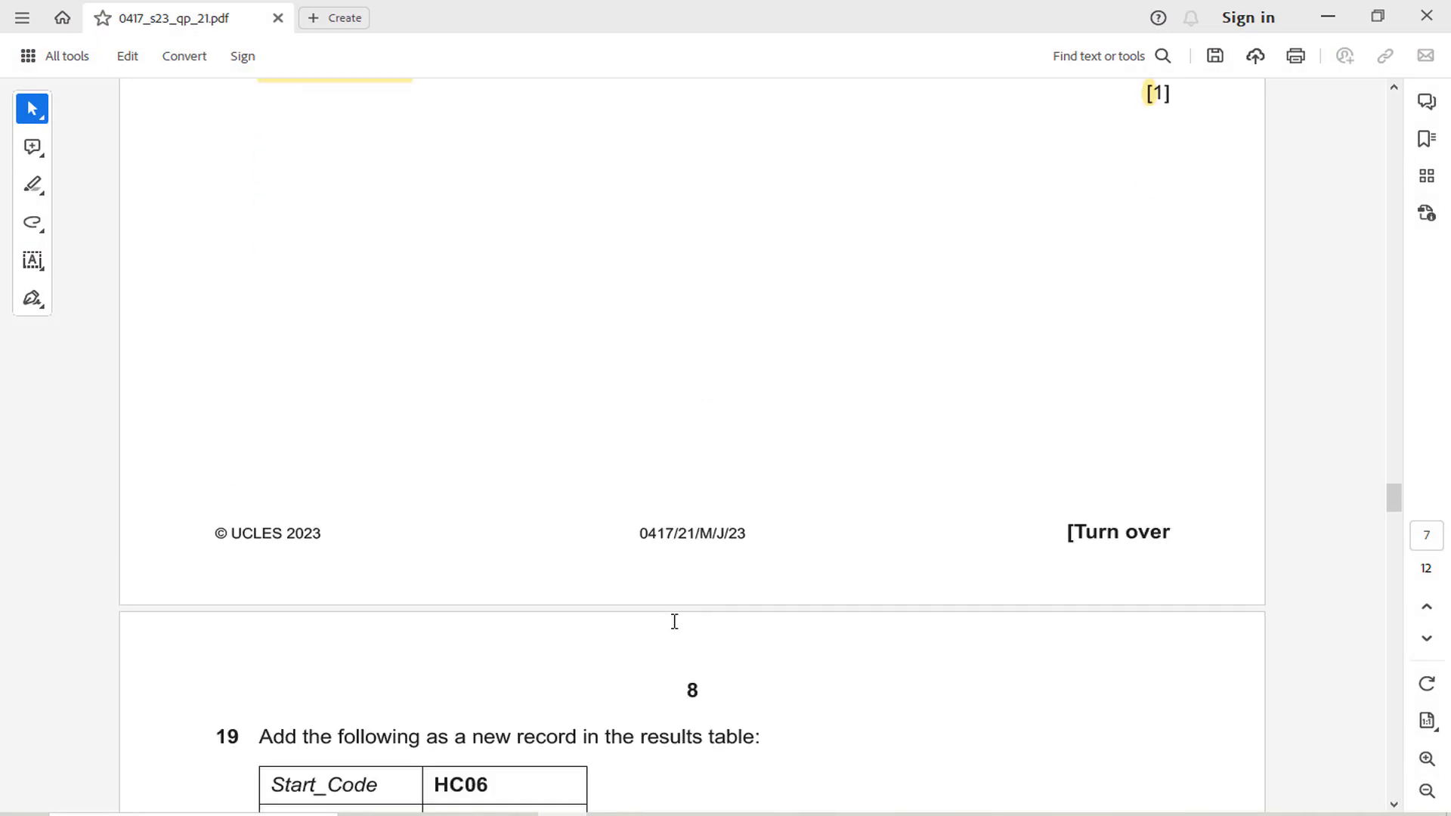
scroll(675, 622, down, 6)
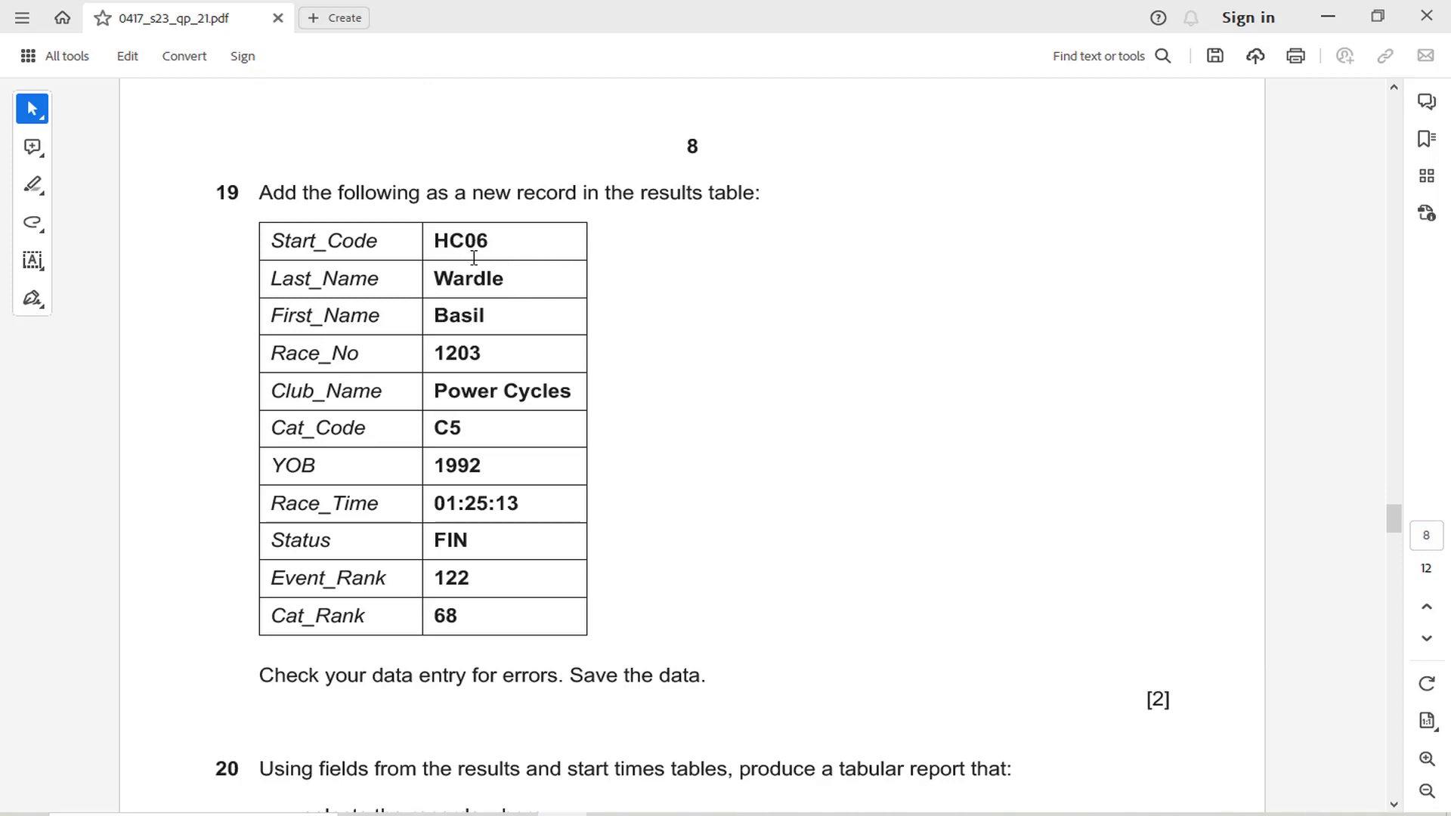
scroll(510, 245, down, 1)
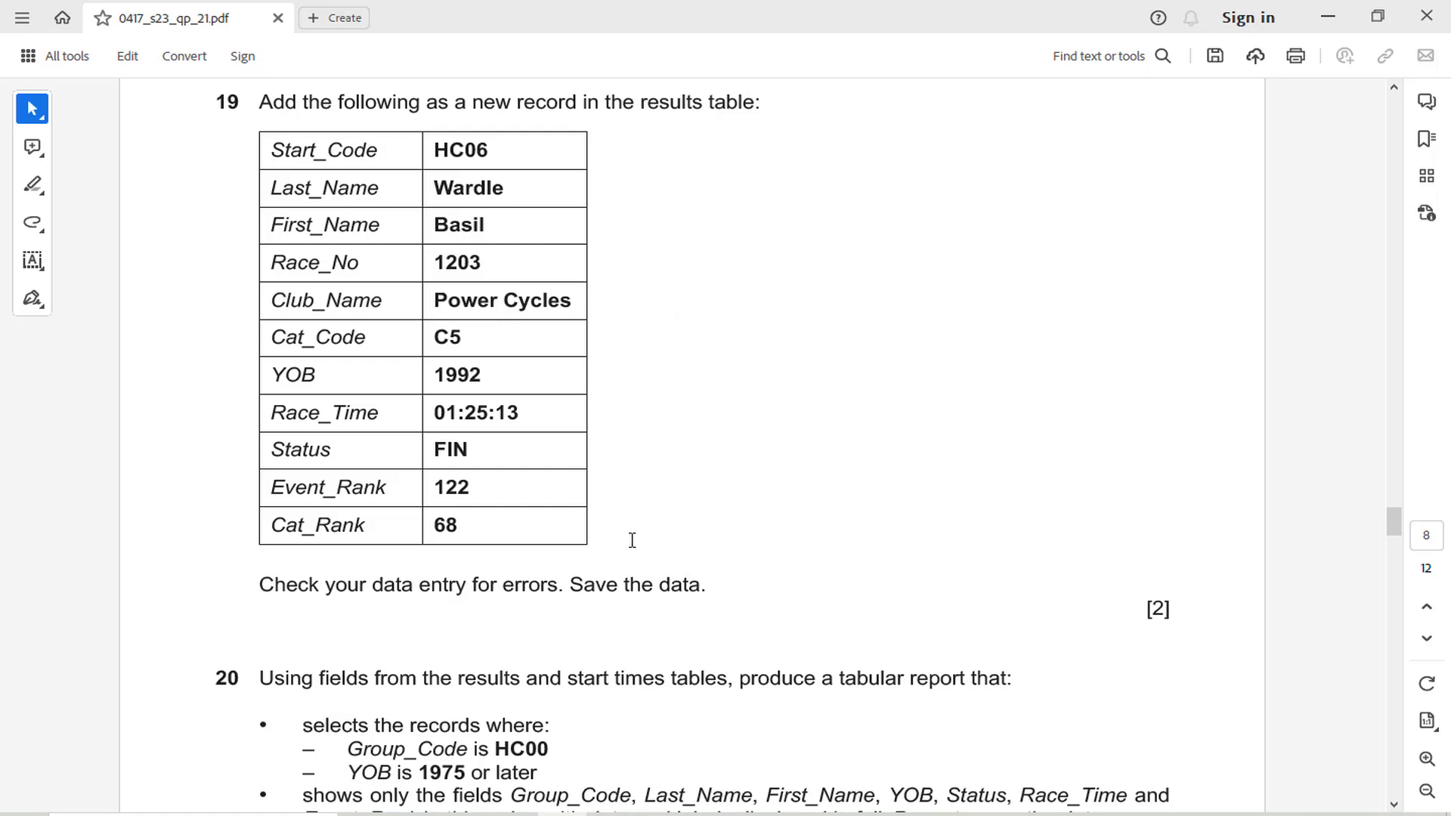
In Access, close the relationships layout with its changes saved, and bring up the J2321results table
key(alt+Tab)
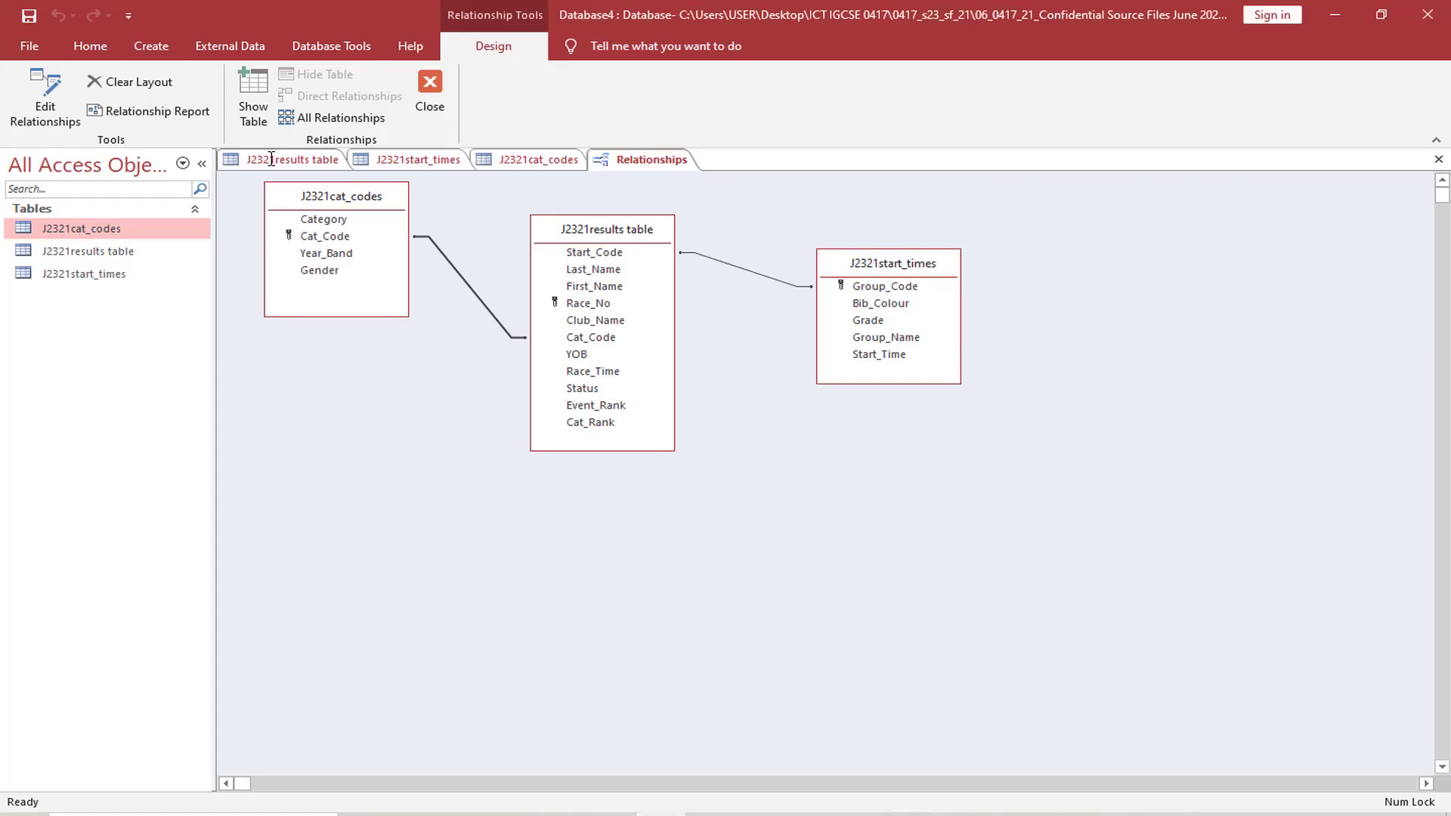
click(430, 95)
click(648, 467)
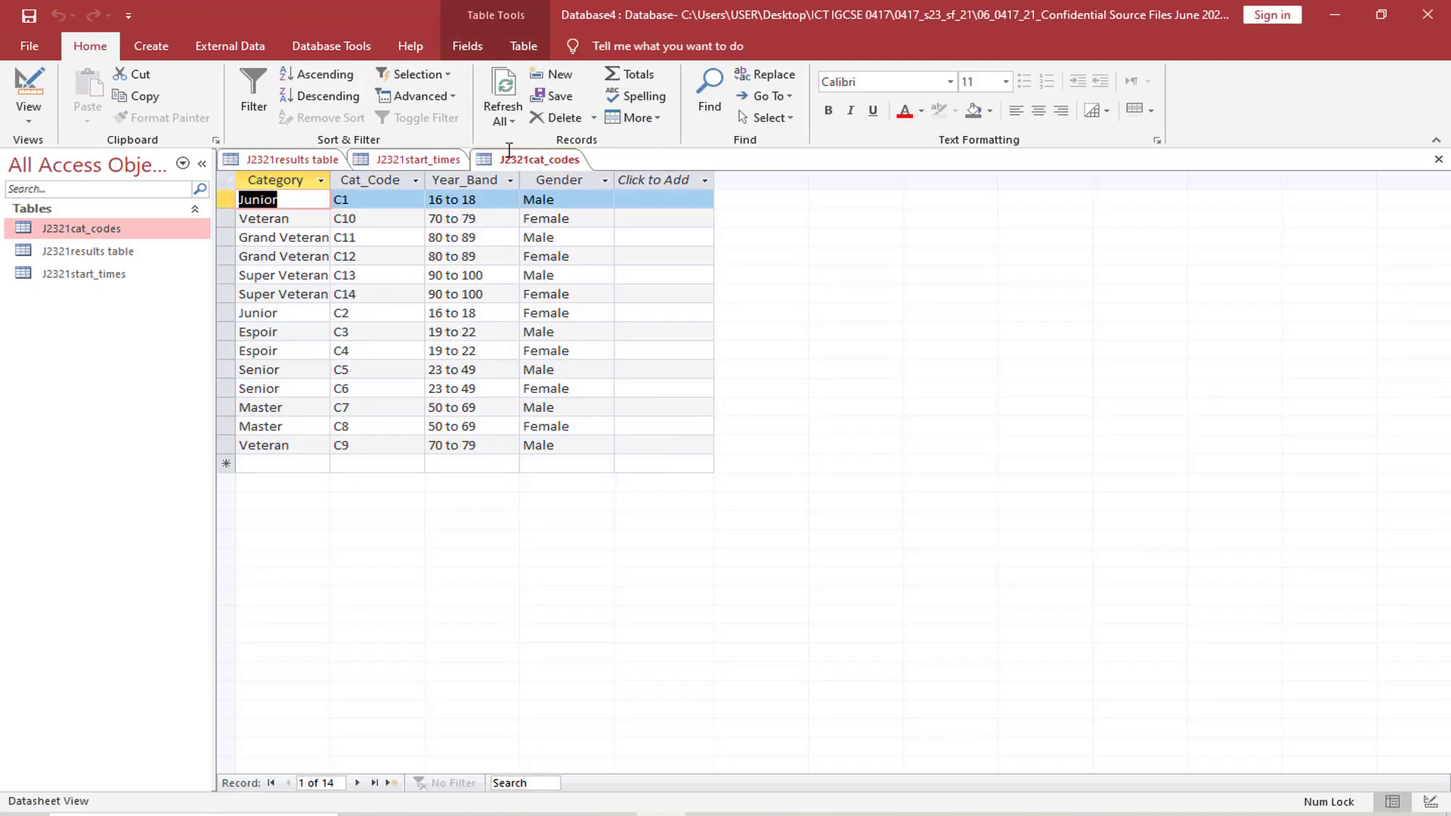
click(300, 160)
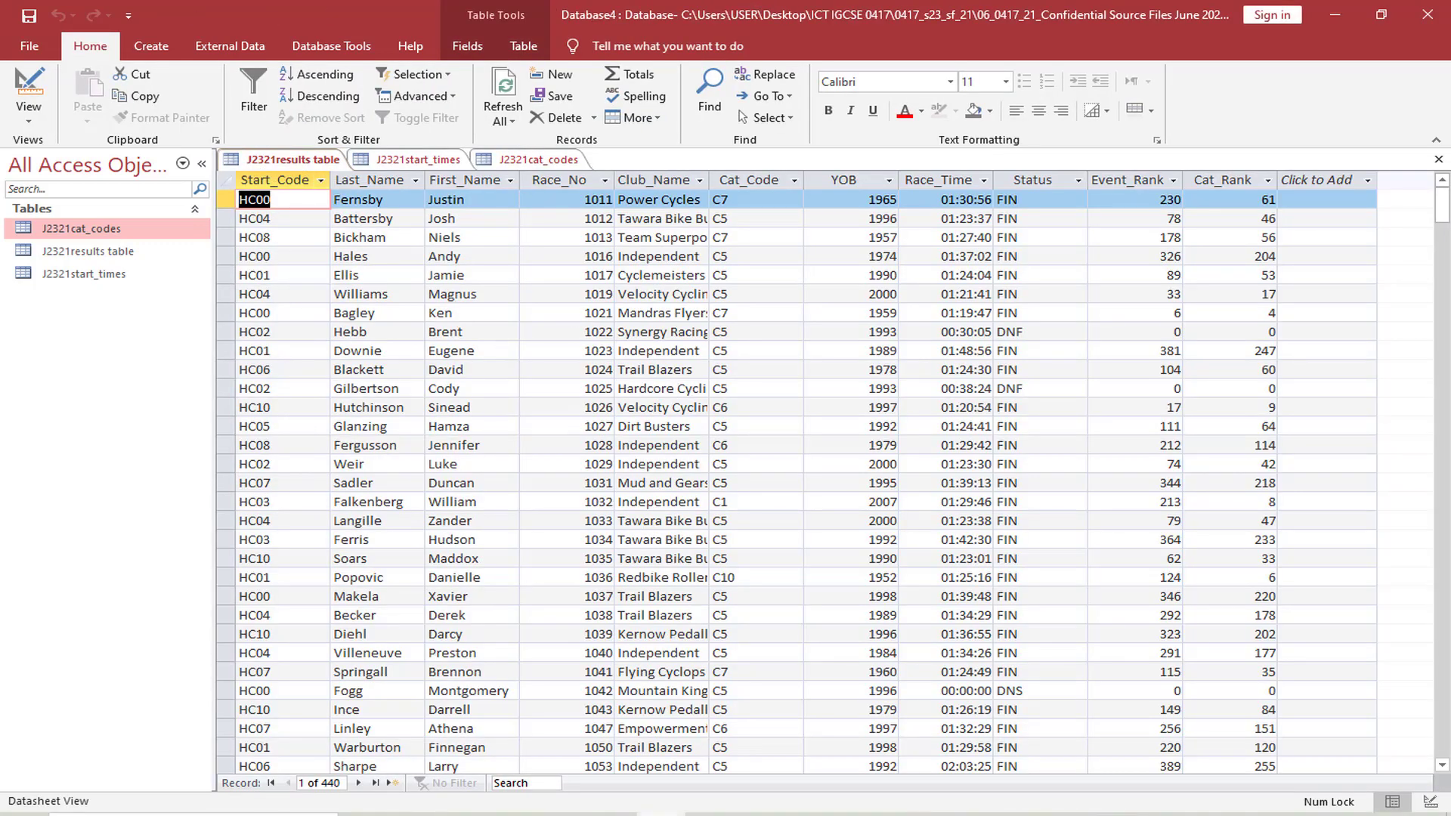
Check question 19 in the exam paper, and add a new record with Start_Code HC06 to the J2321results table
key(alt+Tab)
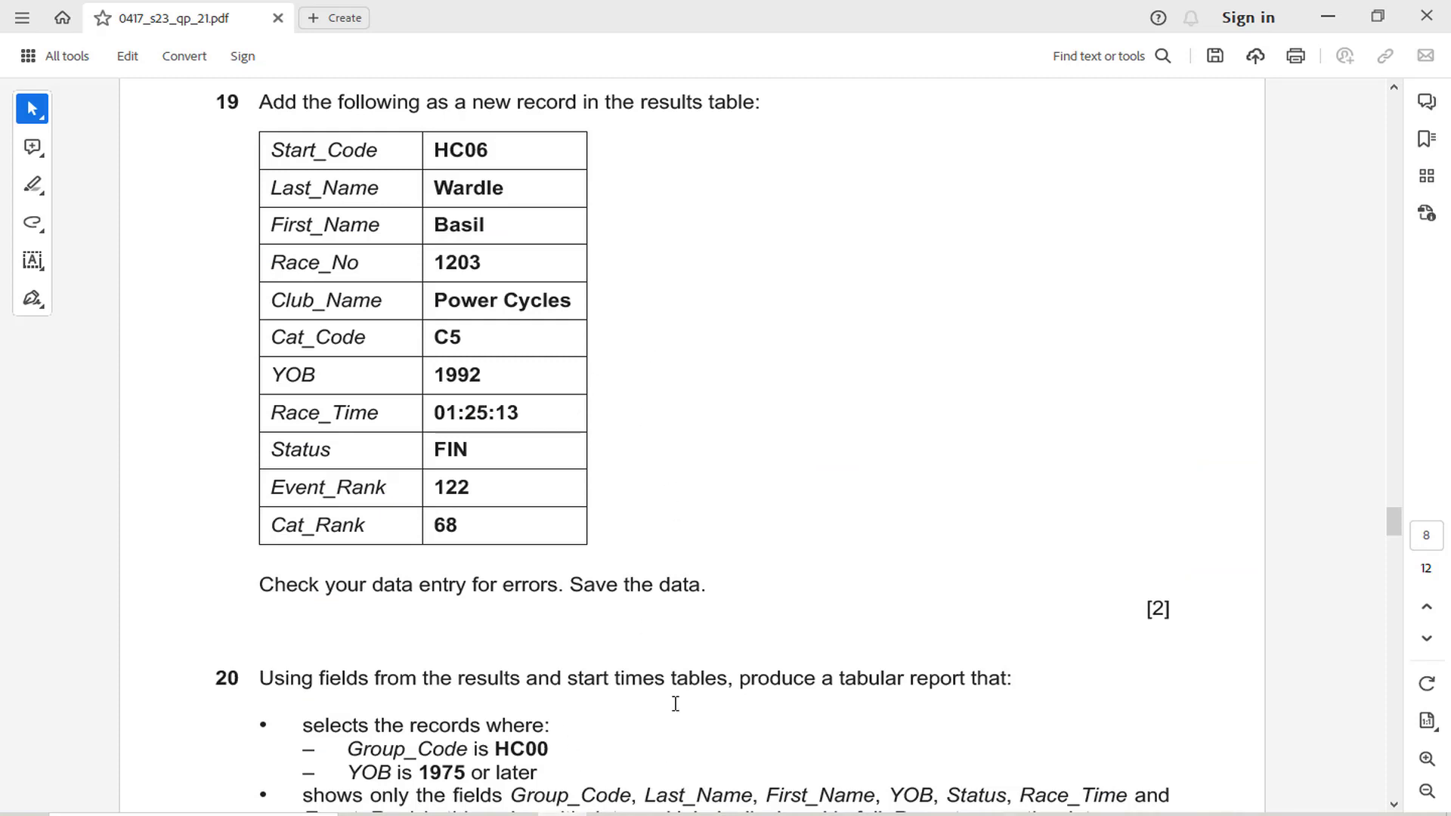
key(alt+Tab)
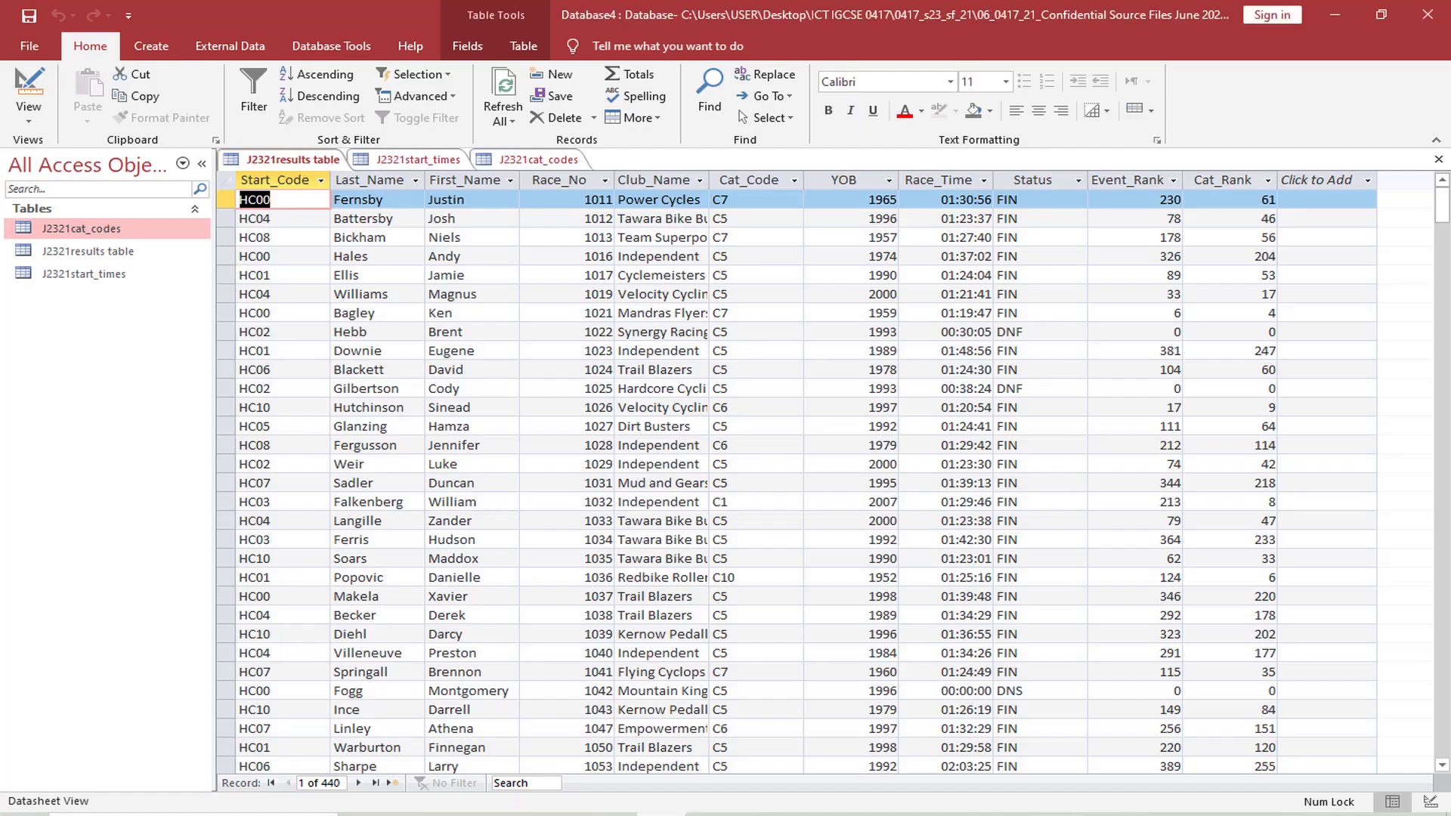
click(392, 783)
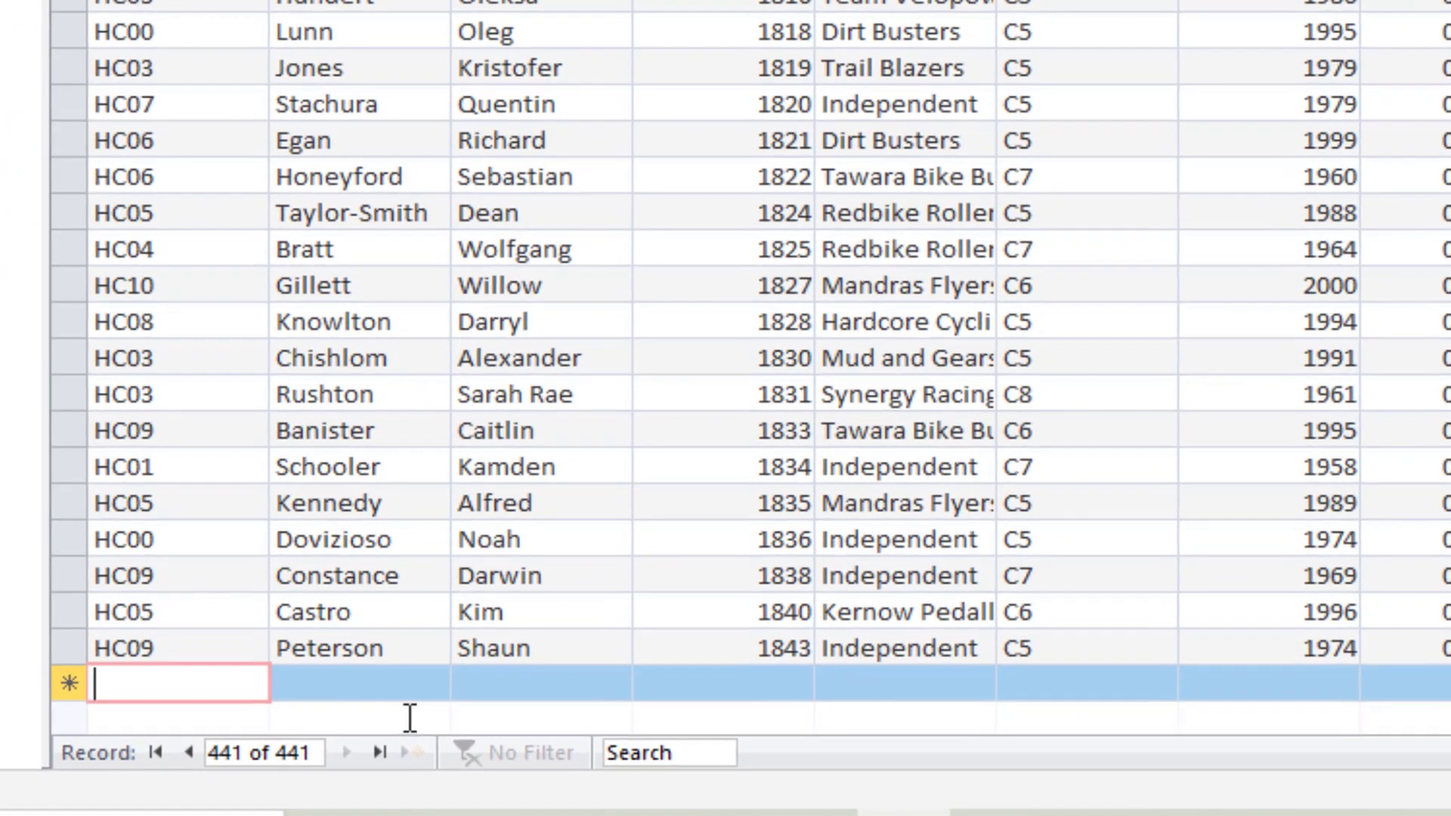
text(HC)
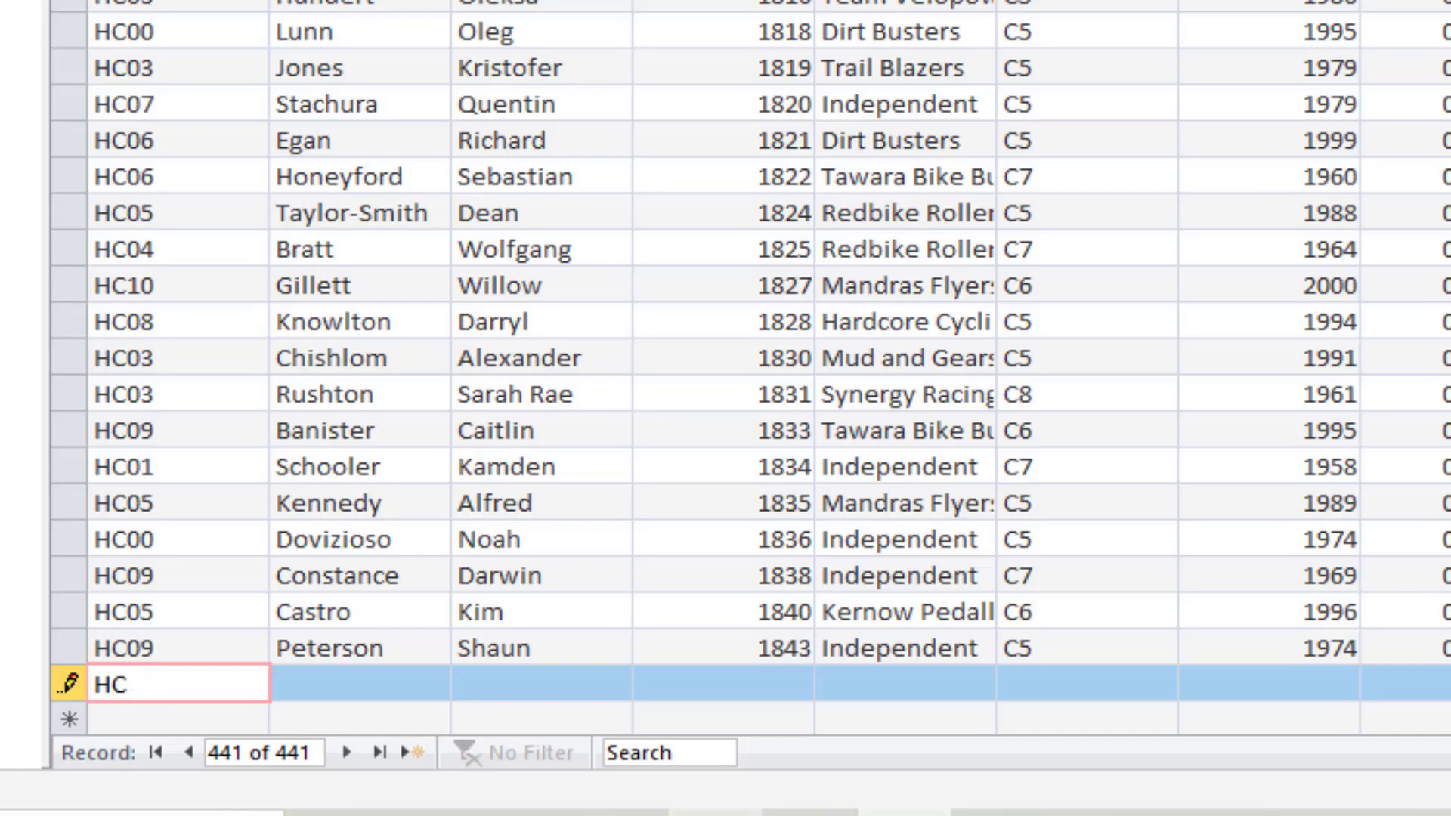
text(06)
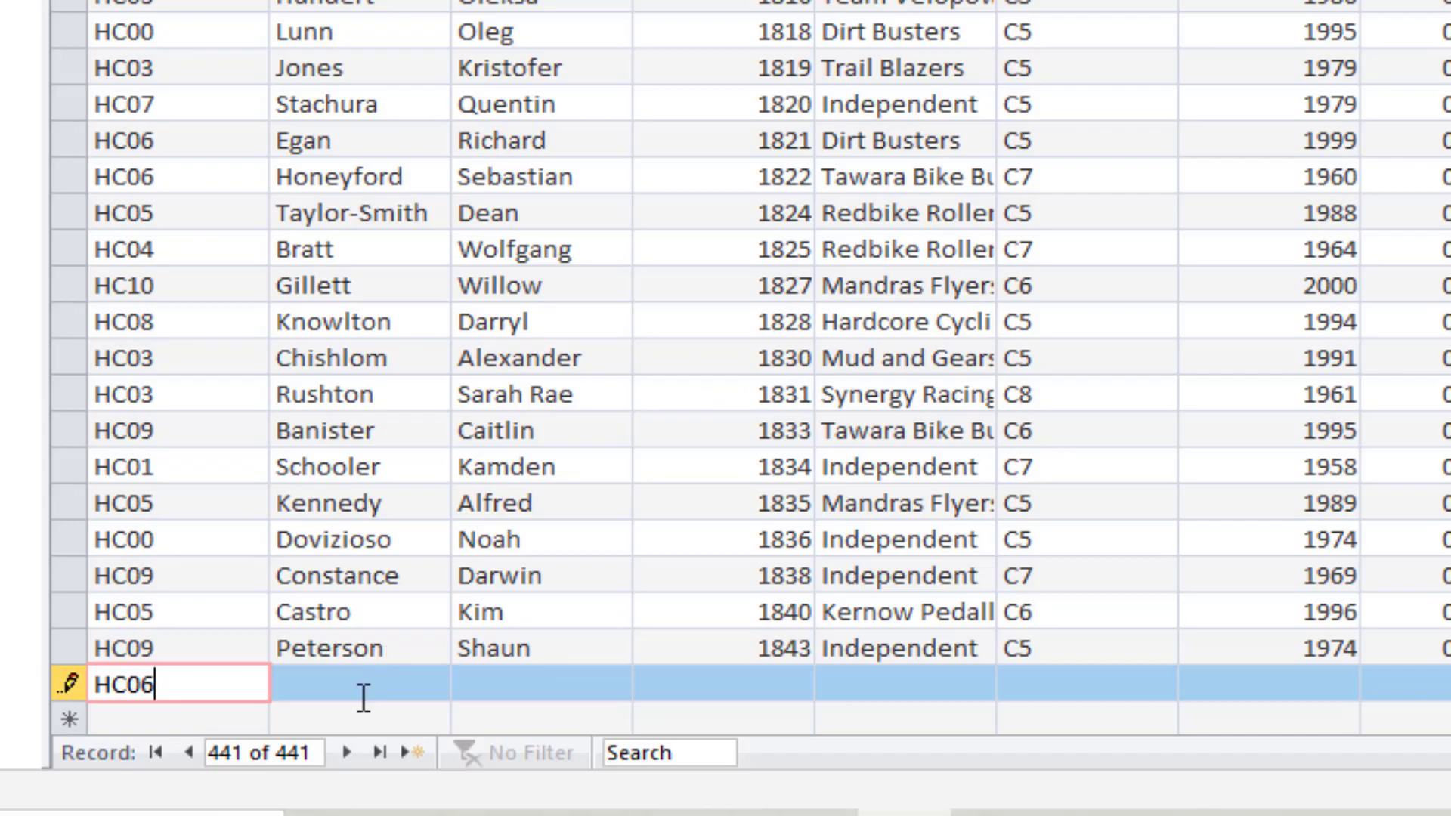
click(422, 648)
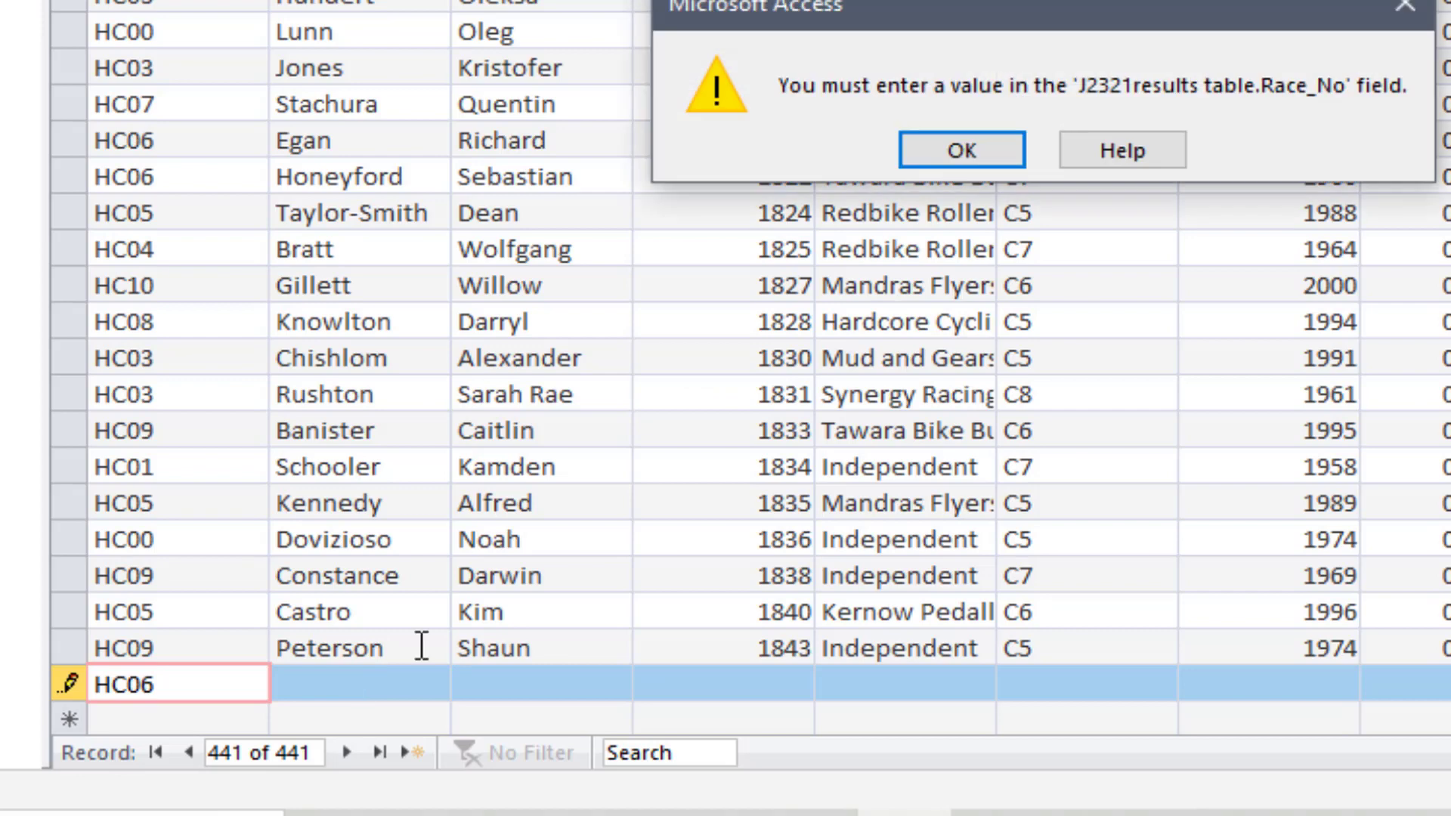
click(997, 150)
Fill in the new record's Last_Name and First_Name with the names given in question 19
click(359, 676)
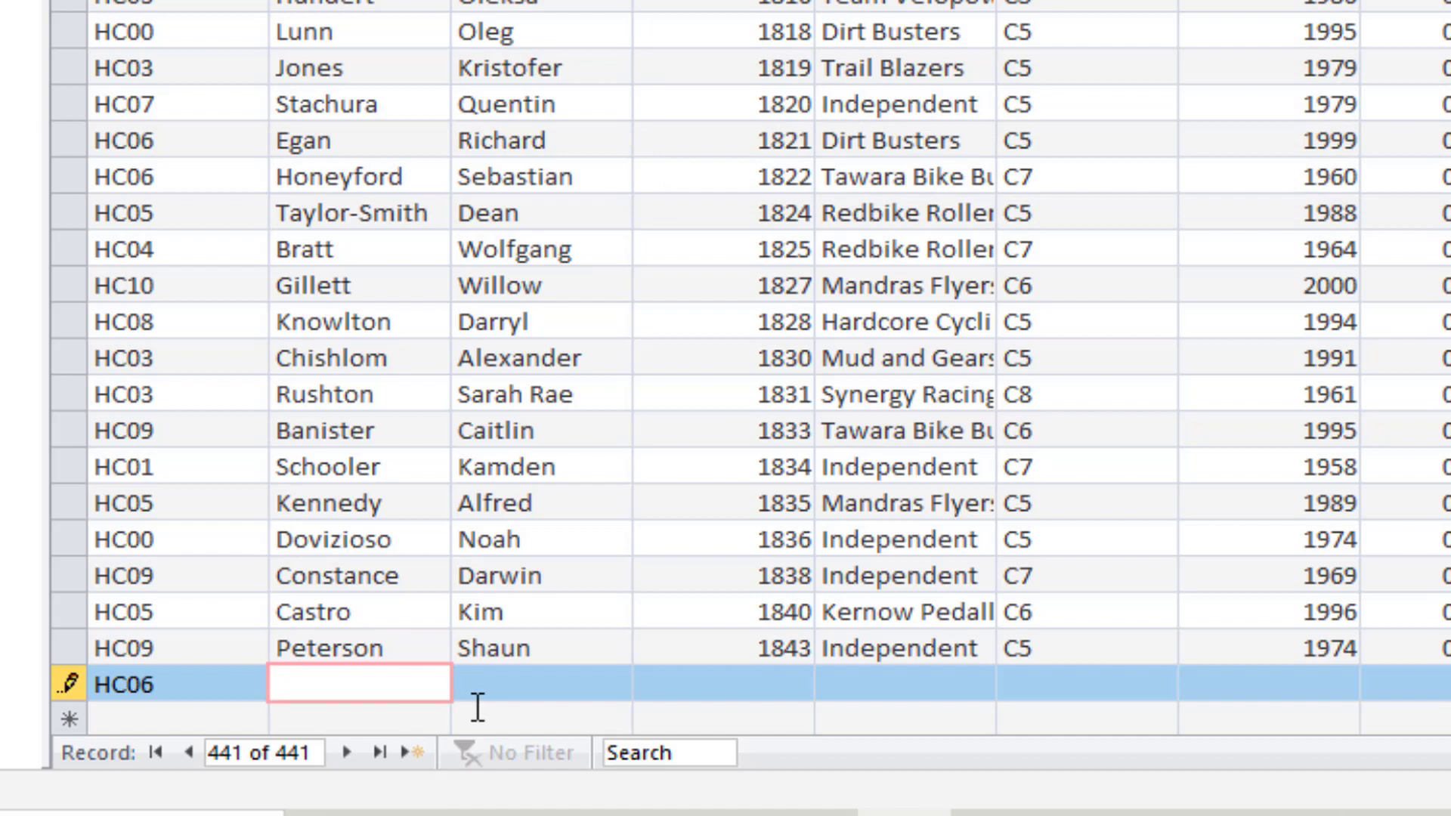
click(522, 689)
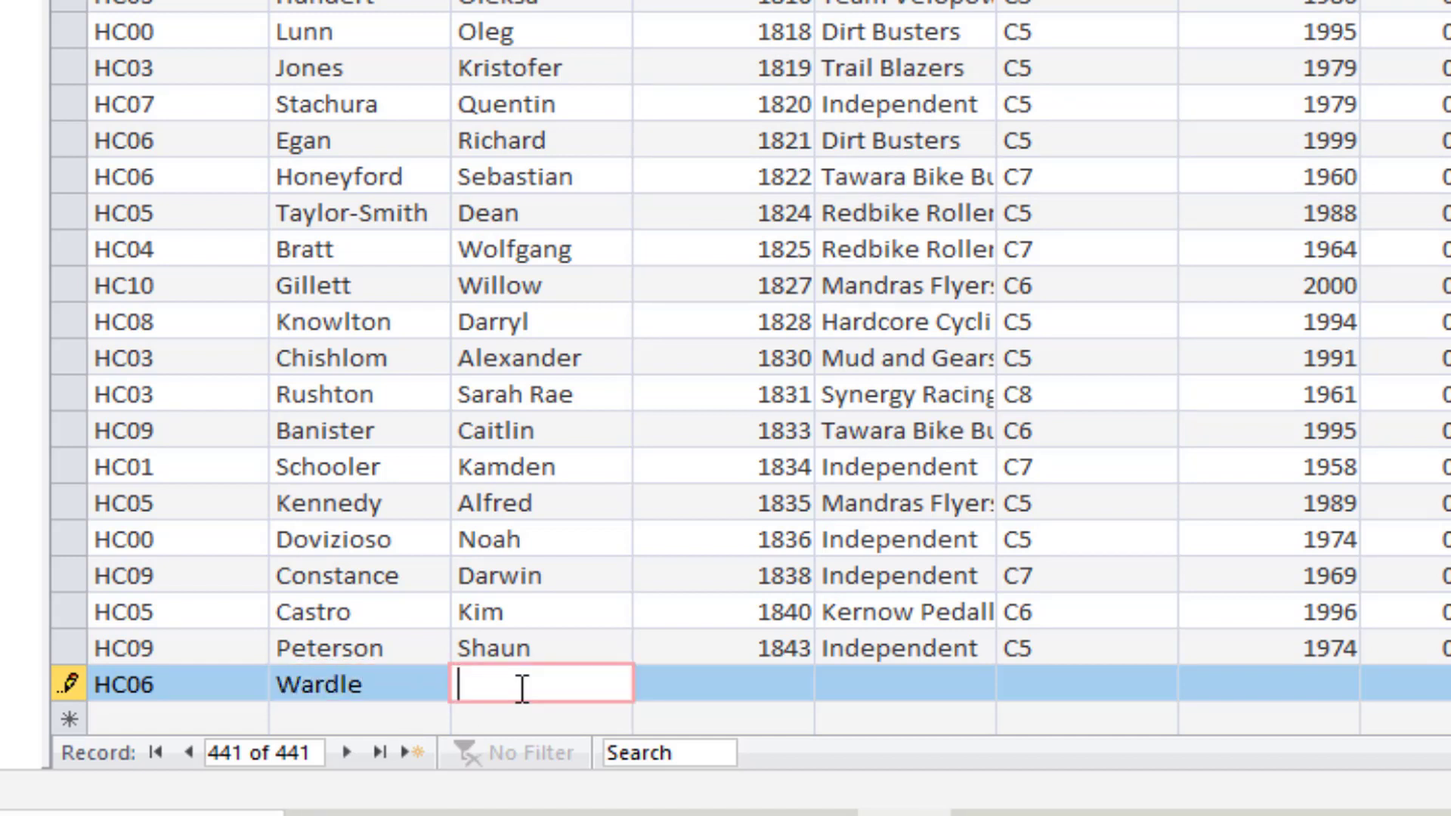
click(904, 815)
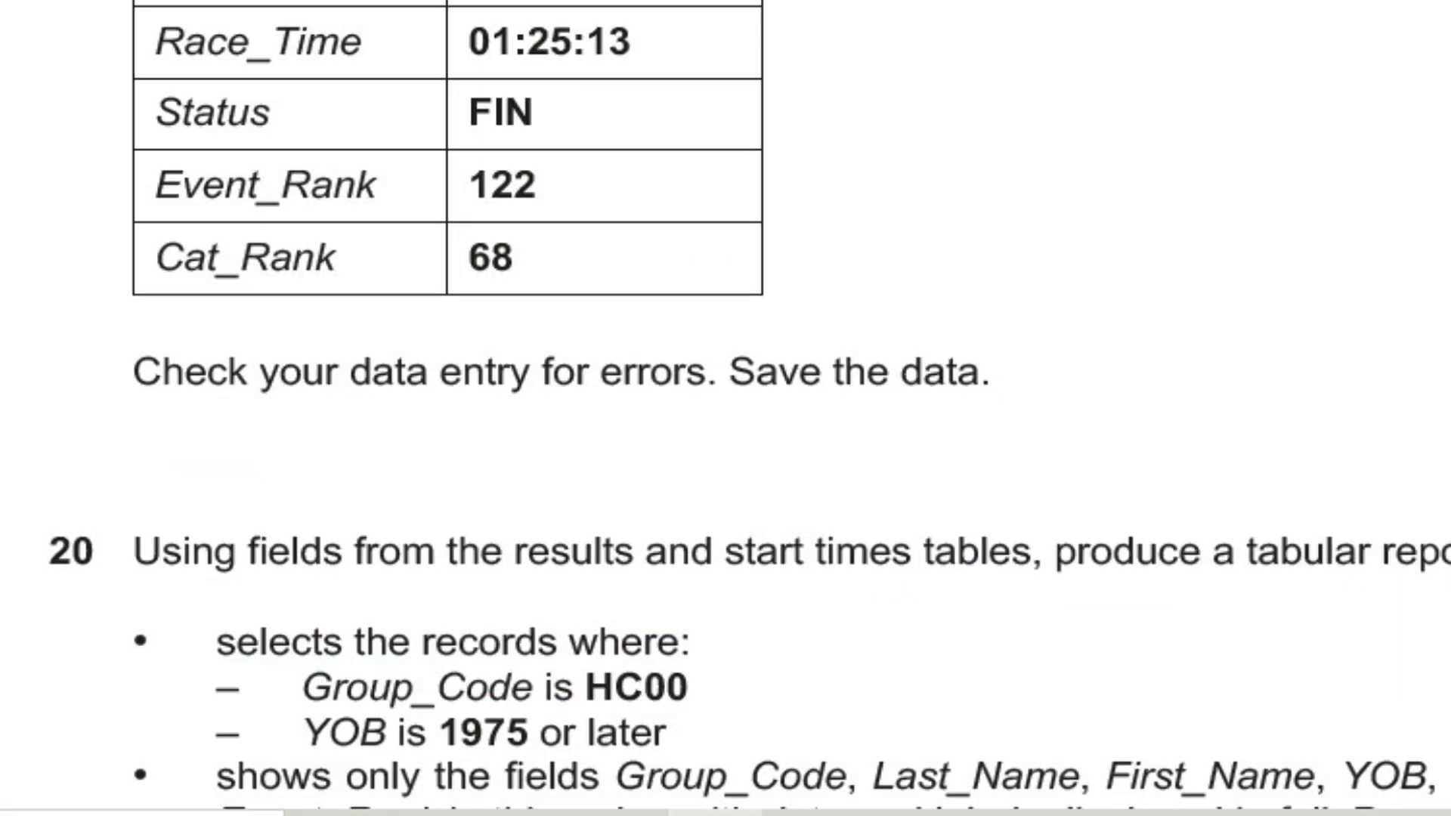
click(697, 815)
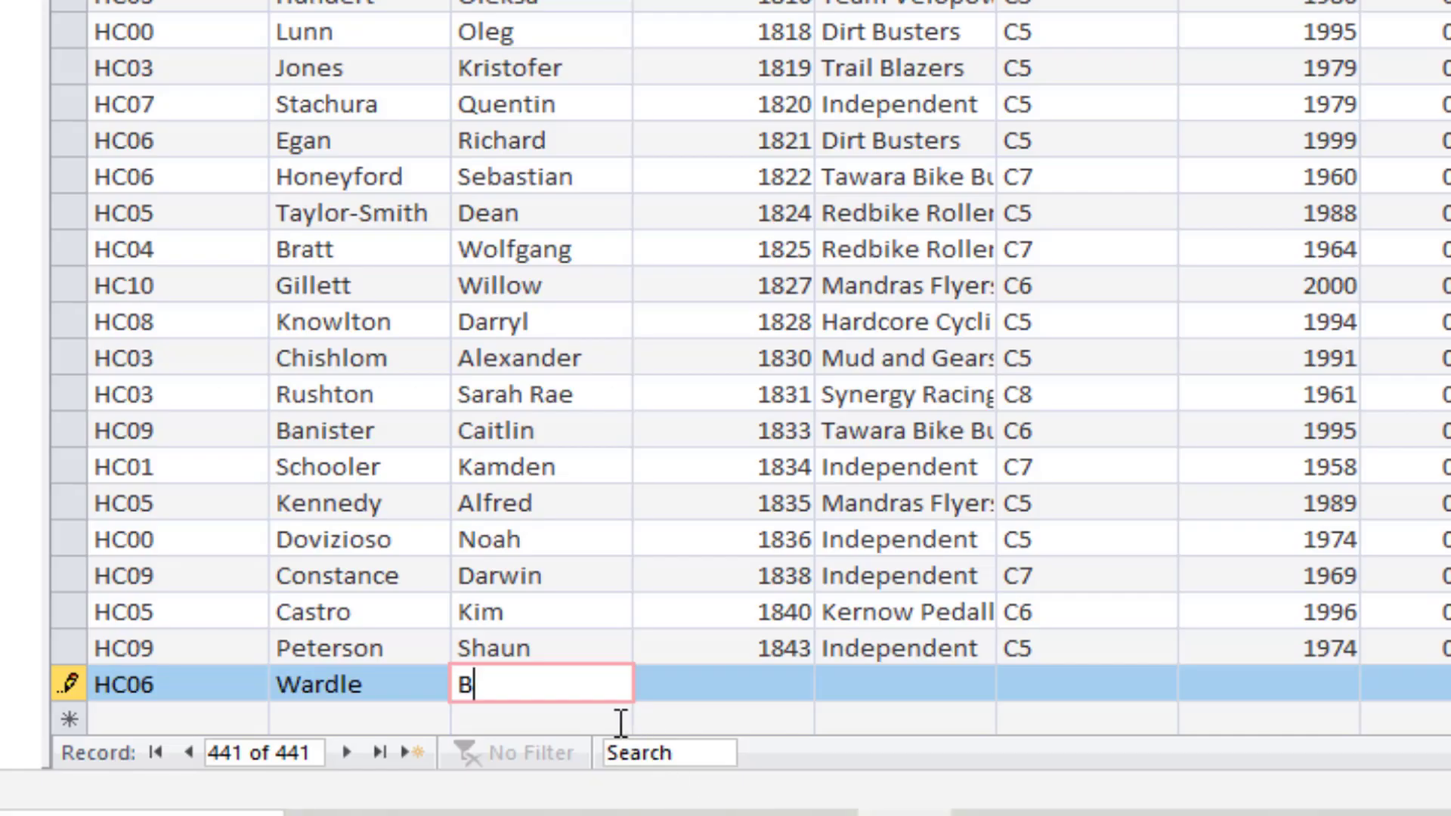
Enter Race_No 1203 and Club_Name Power Cycles in the new record, checking the values against question 19
click(729, 685)
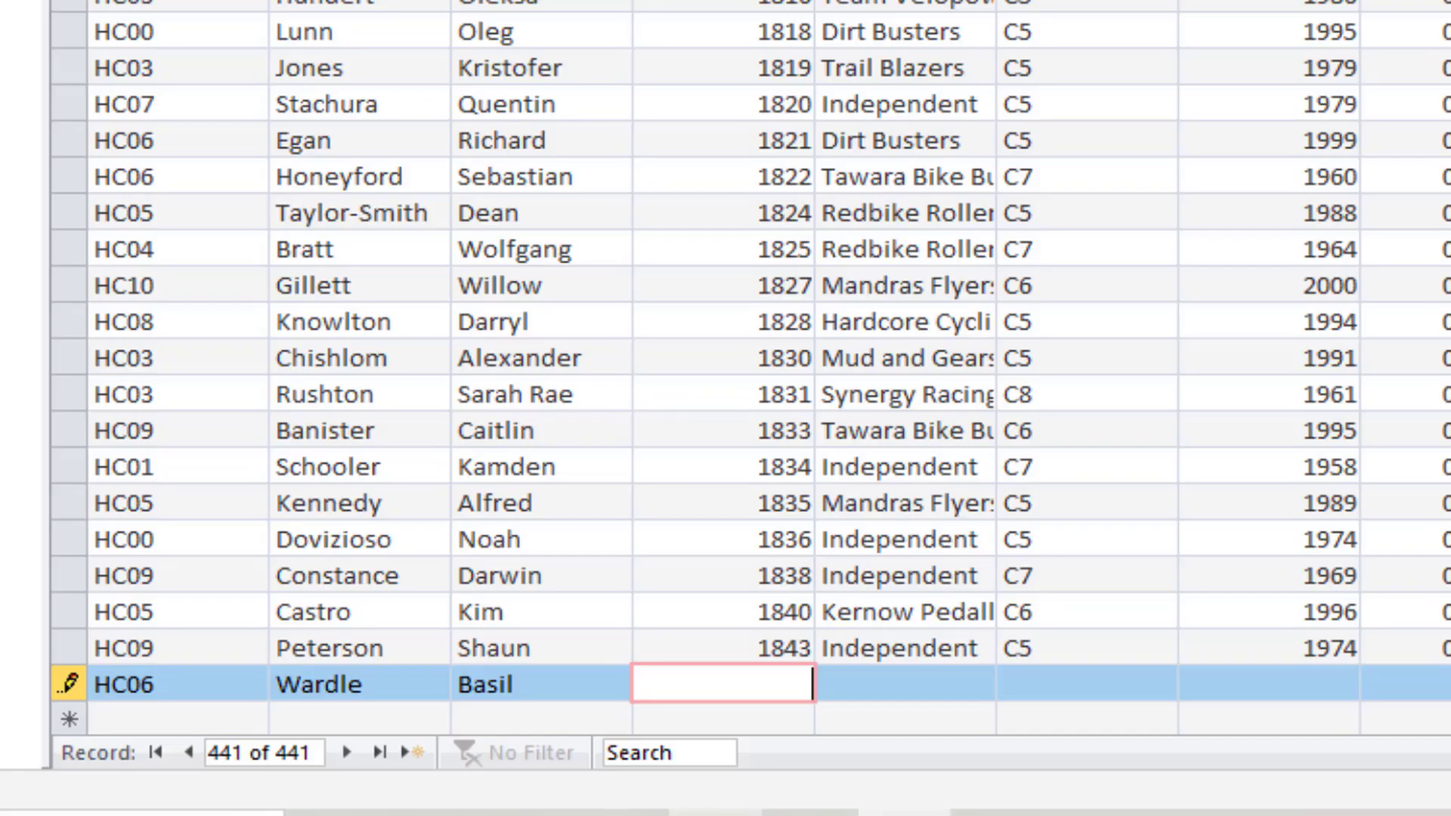
text(1203)
click(885, 689)
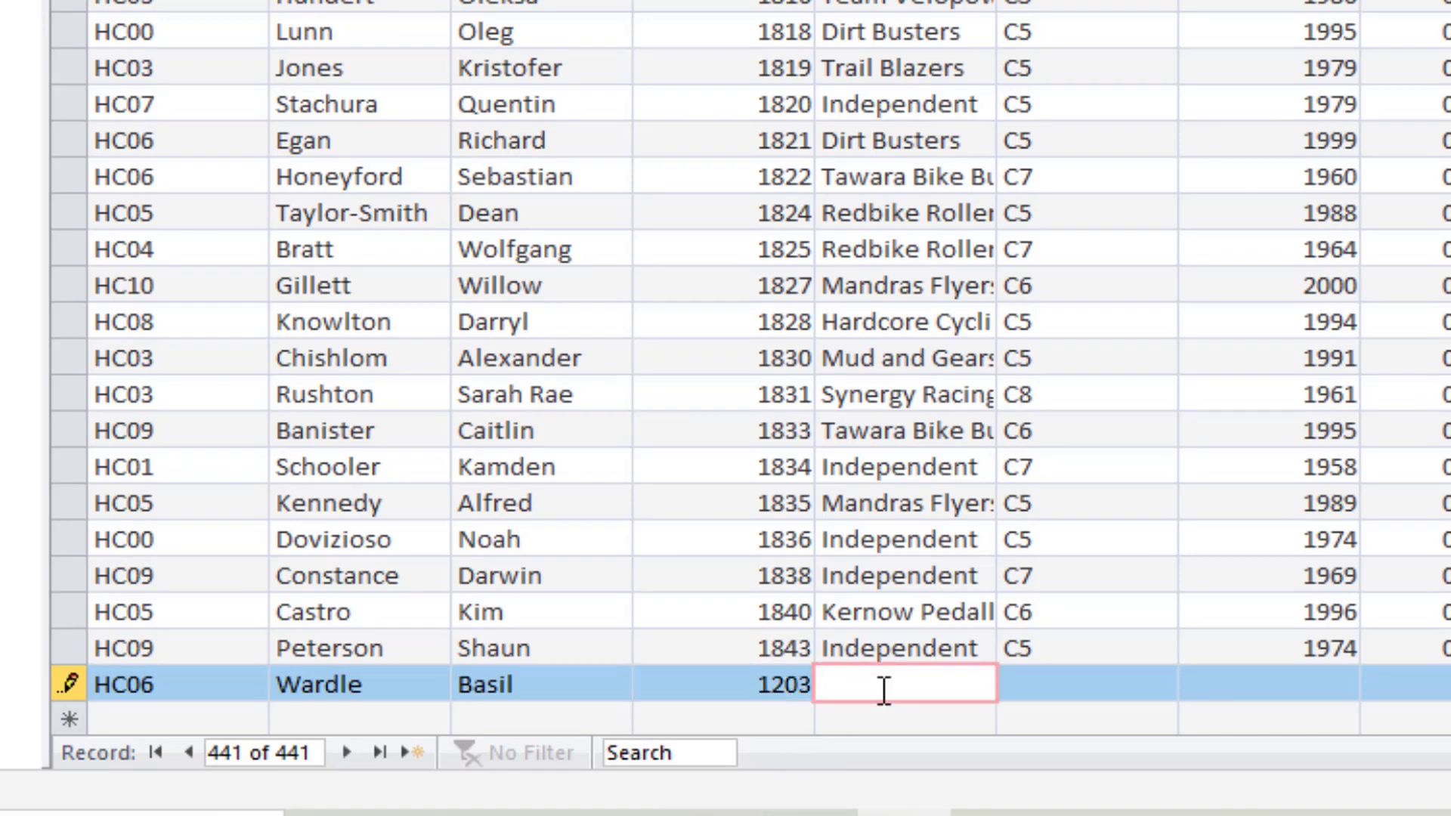
click(716, 813)
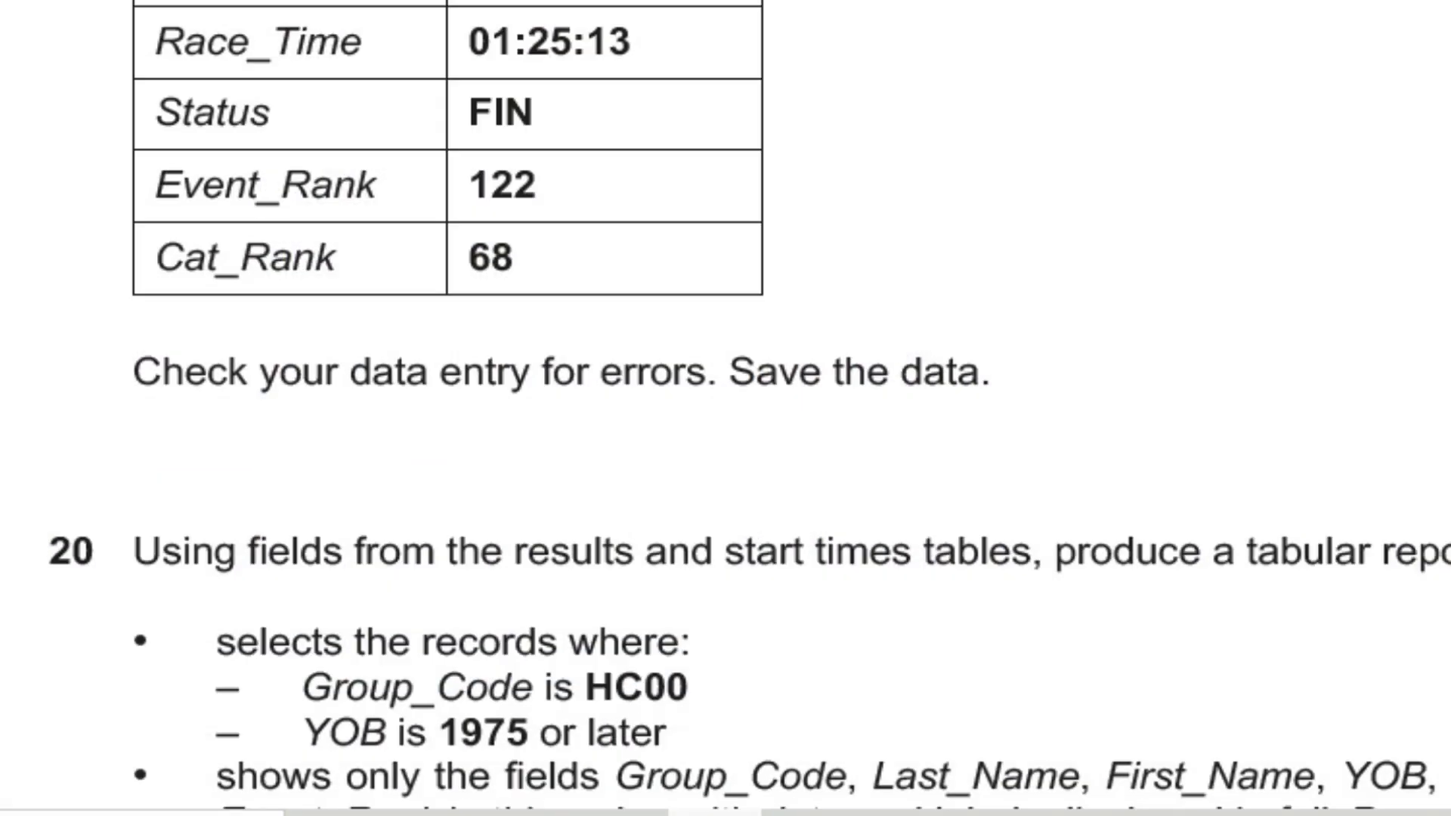
click(716, 813)
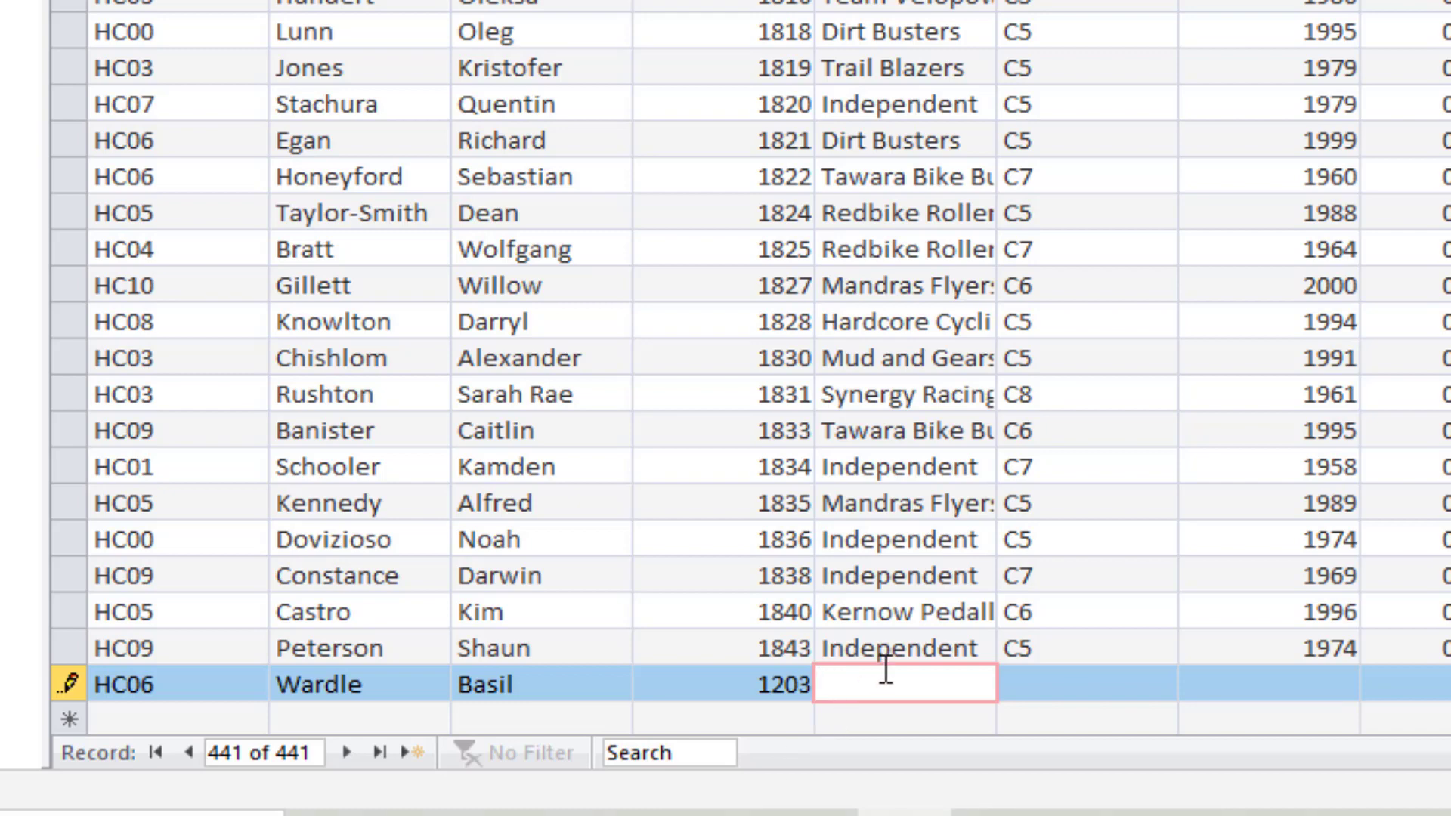
text(Power C)
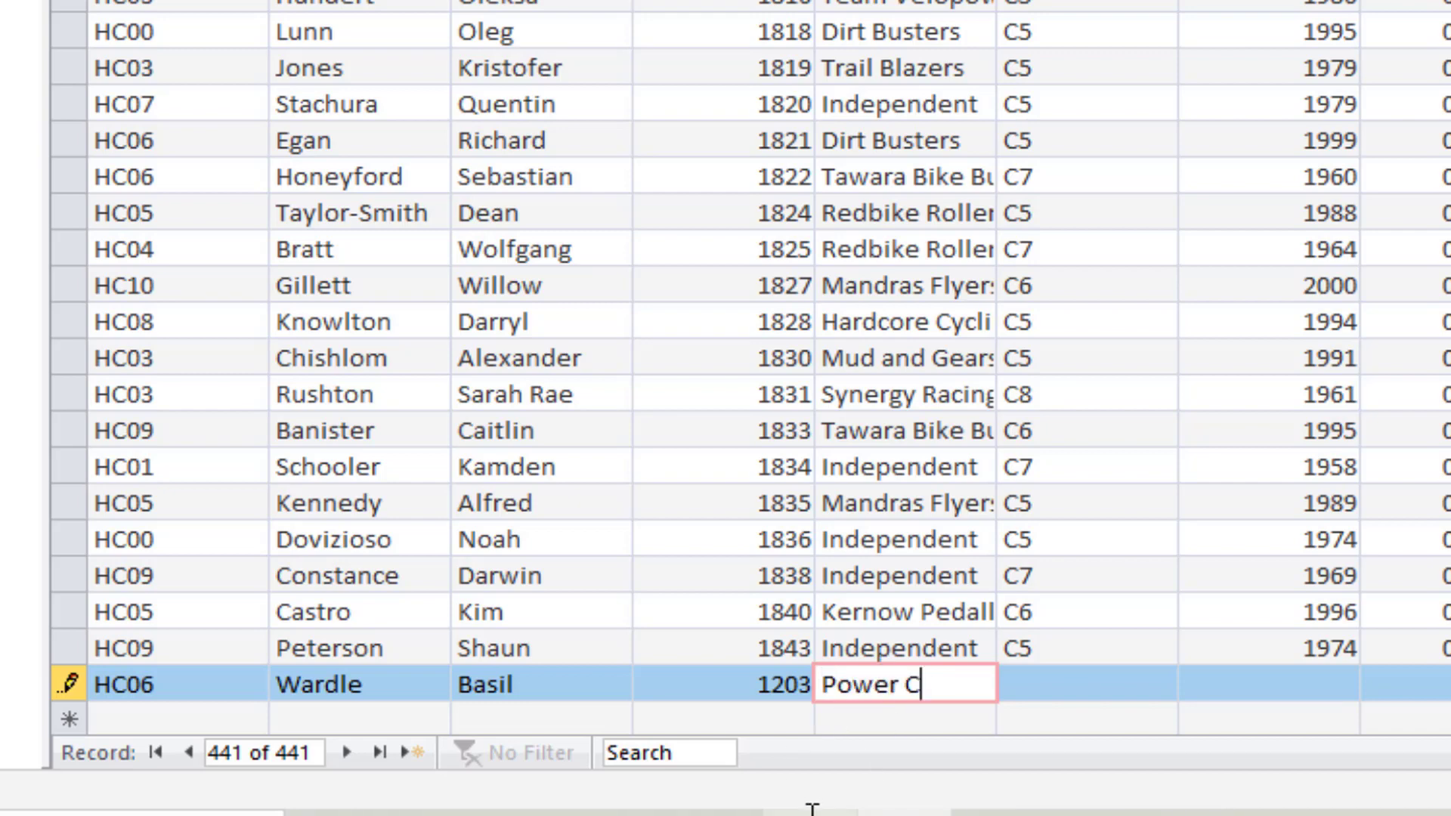
click(716, 813)
click(716, 813)
text(ycles)
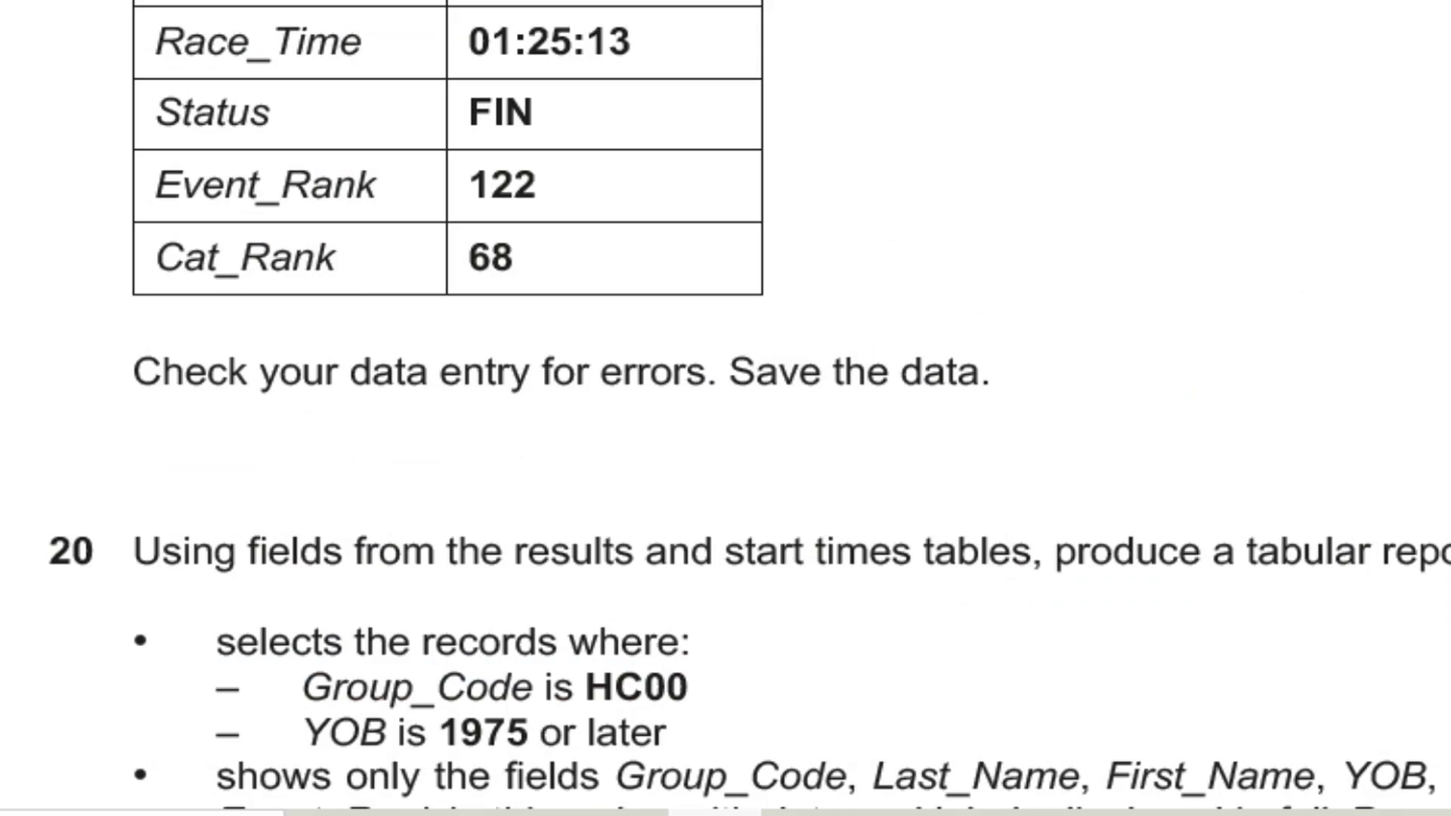
click(904, 813)
Set the new record's Cat_Code to C5 and fill in YOB with the year given in question 19
click(1058, 689)
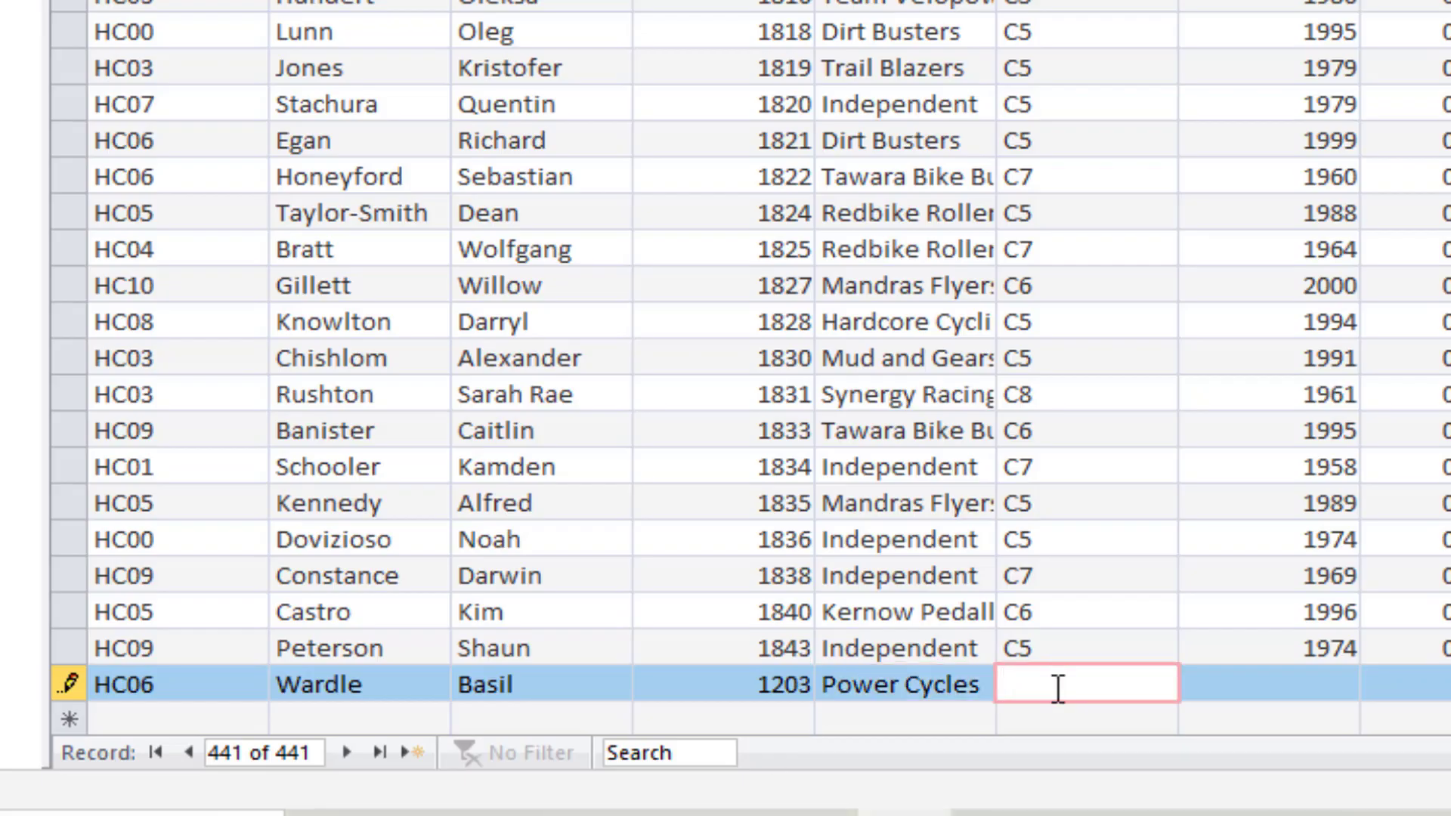
text(C5)
click(1281, 685)
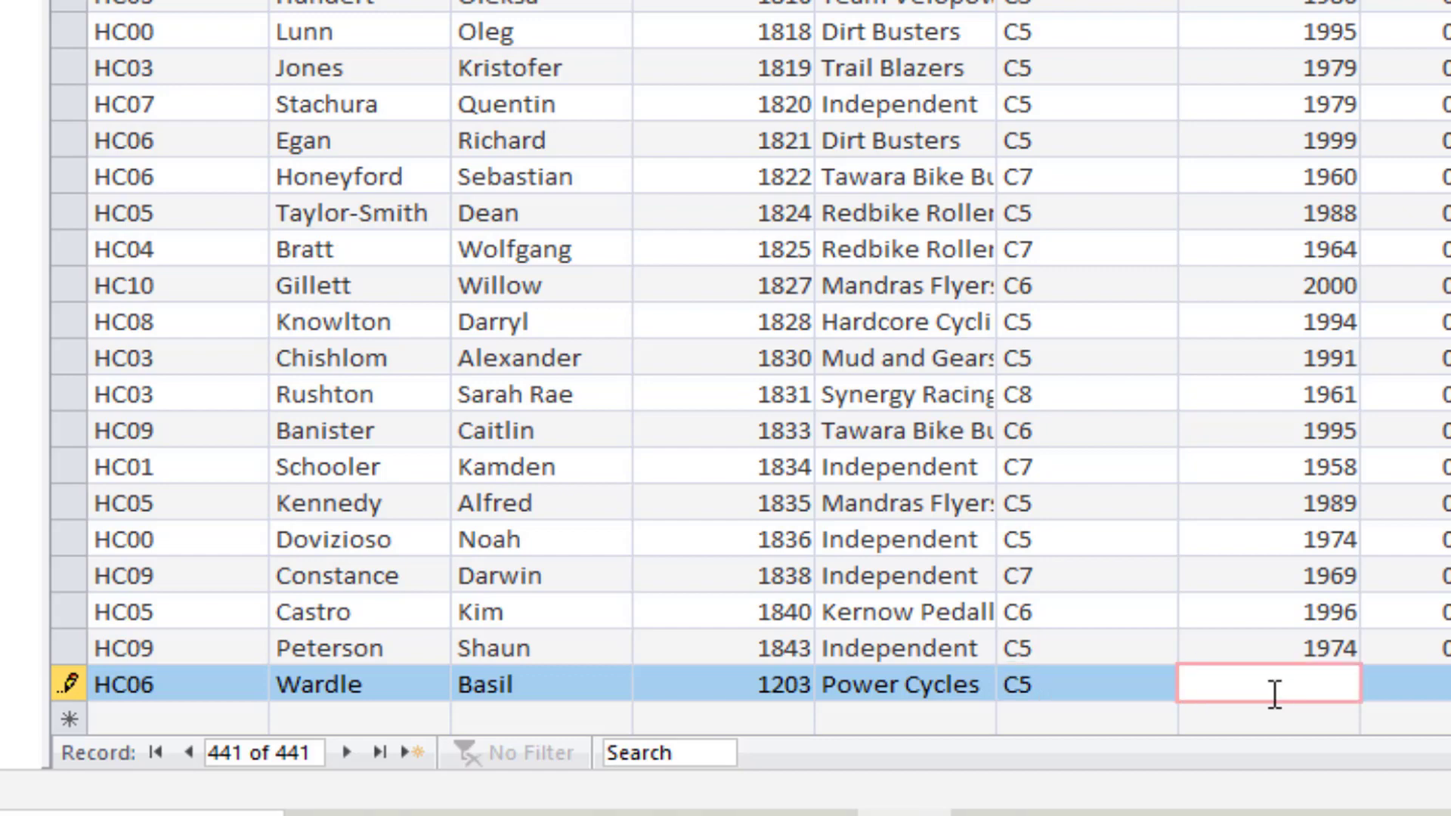
click(715, 813)
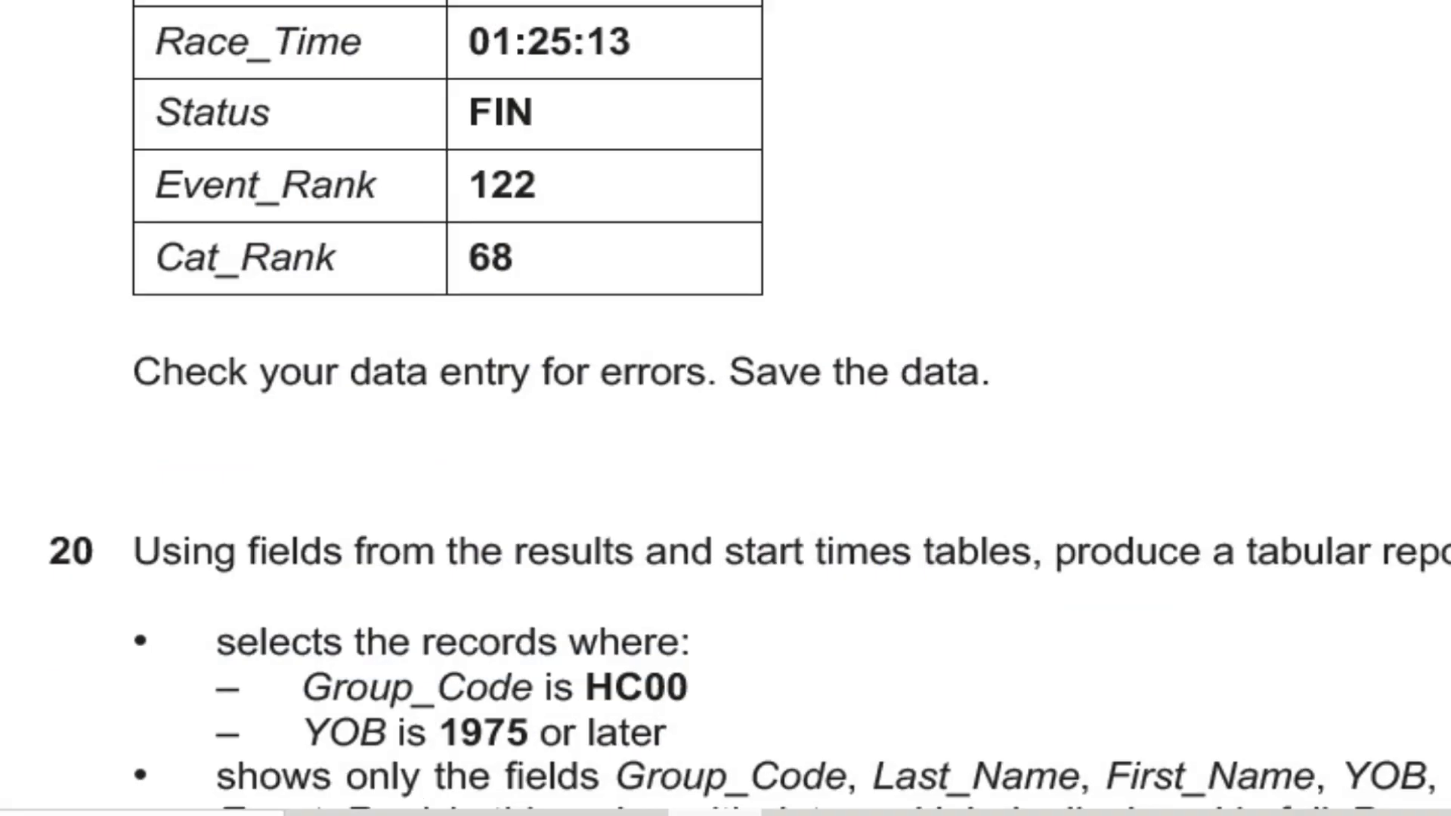
click(904, 814)
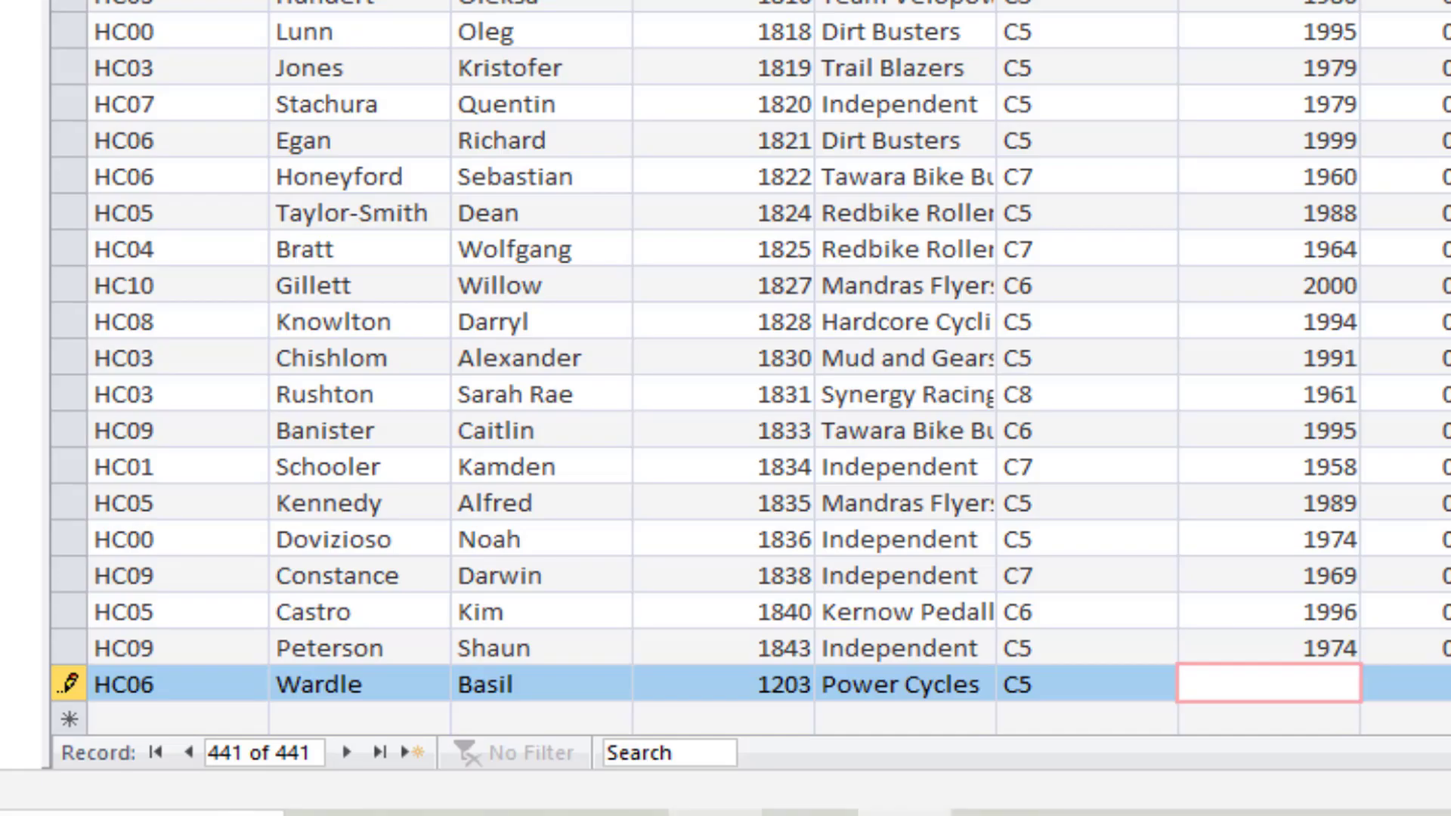
text(1992)
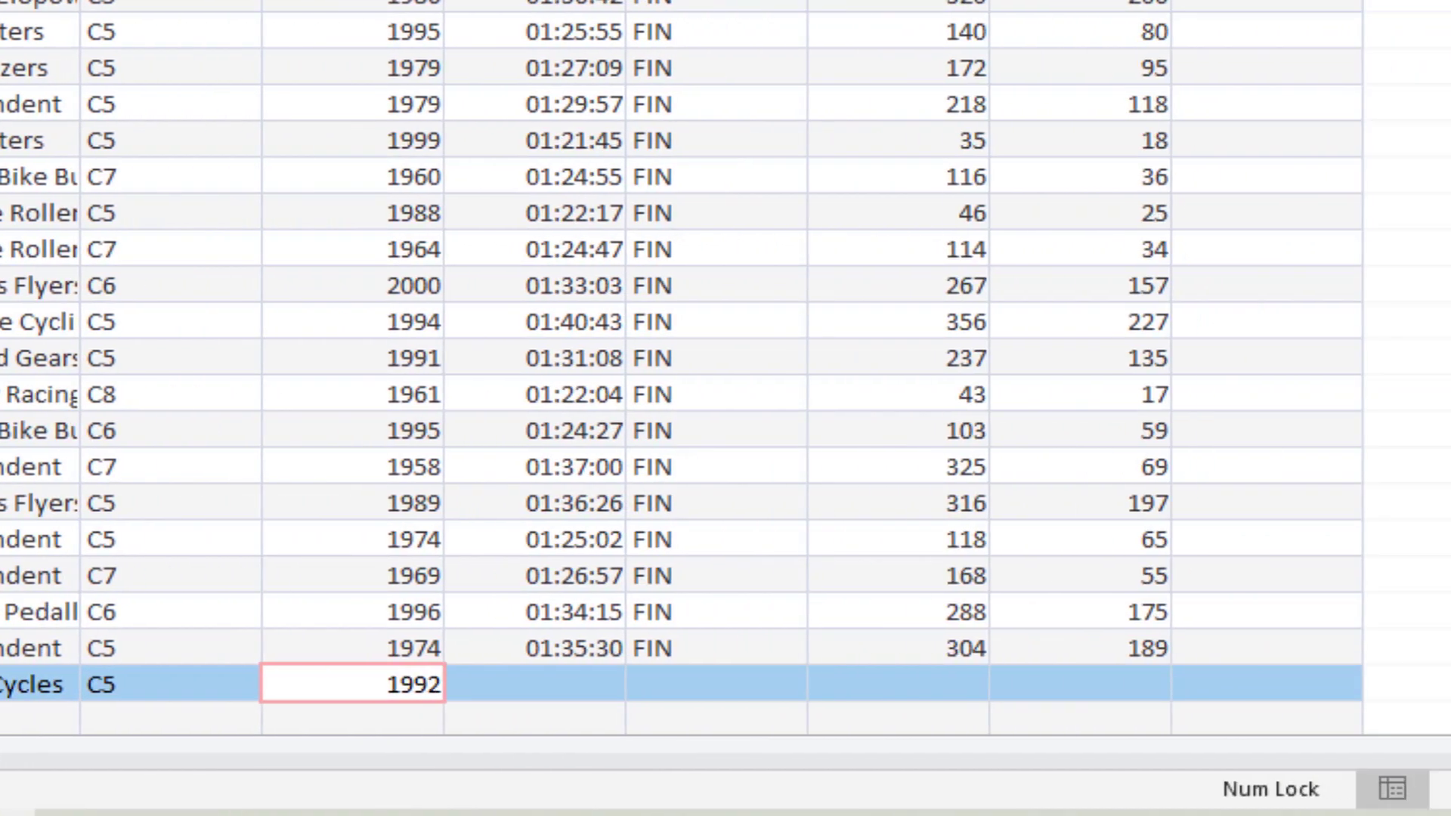
Set the new record's Race_Time to 01:25:13 and its Status to FIN, as listed in question 19
click(543, 690)
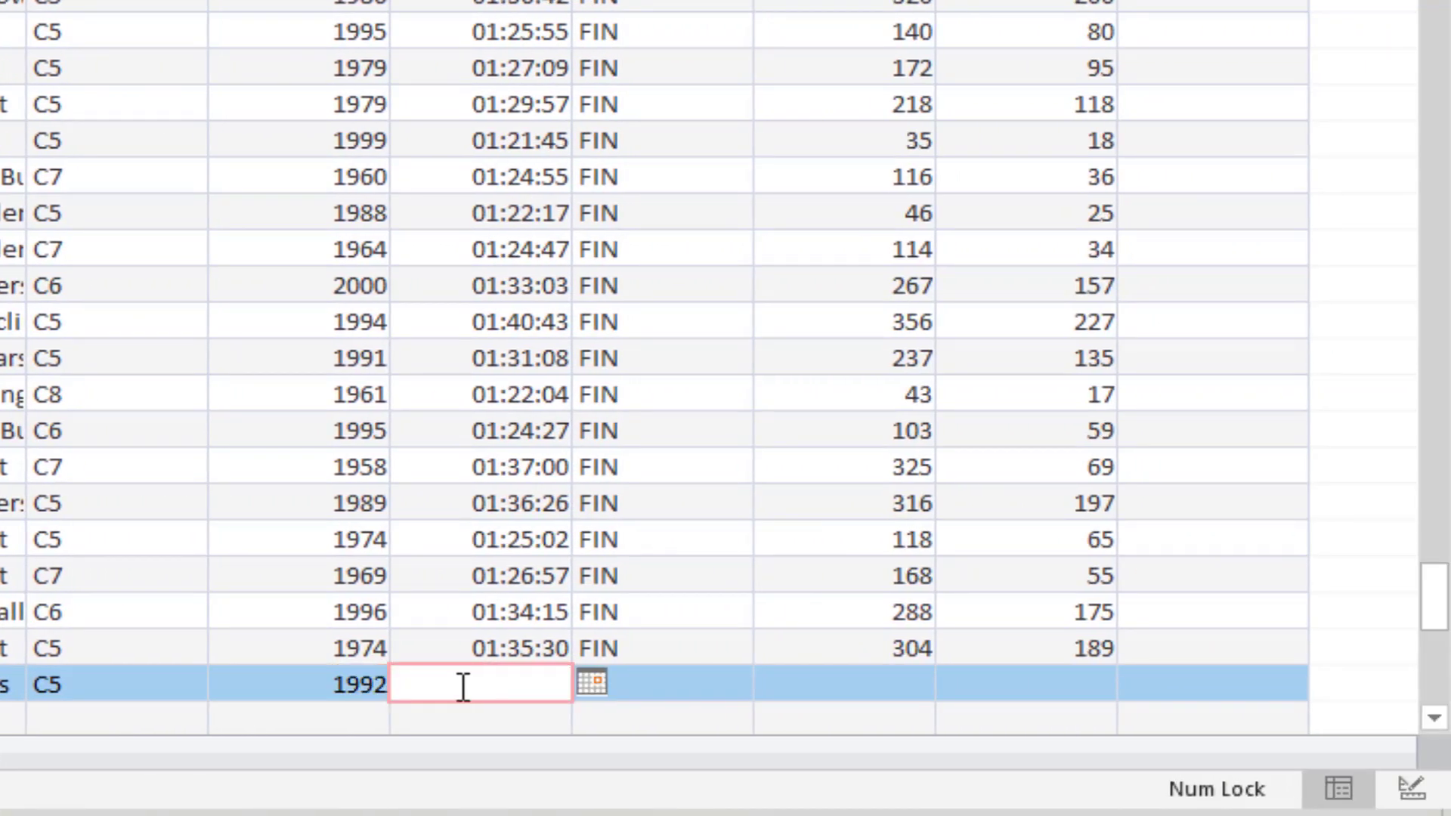
key(alt+Tab)
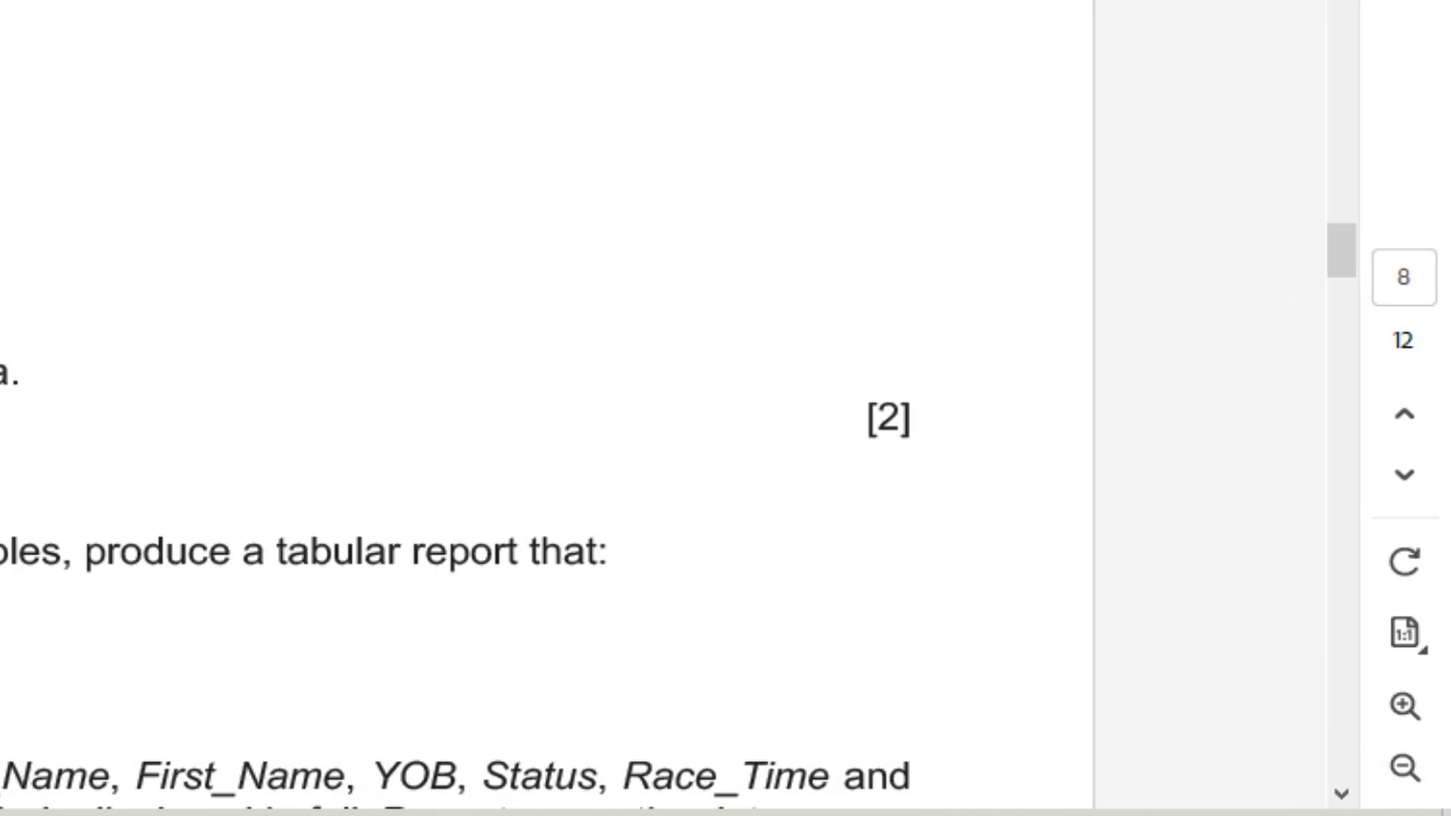
key(alt+Tab)
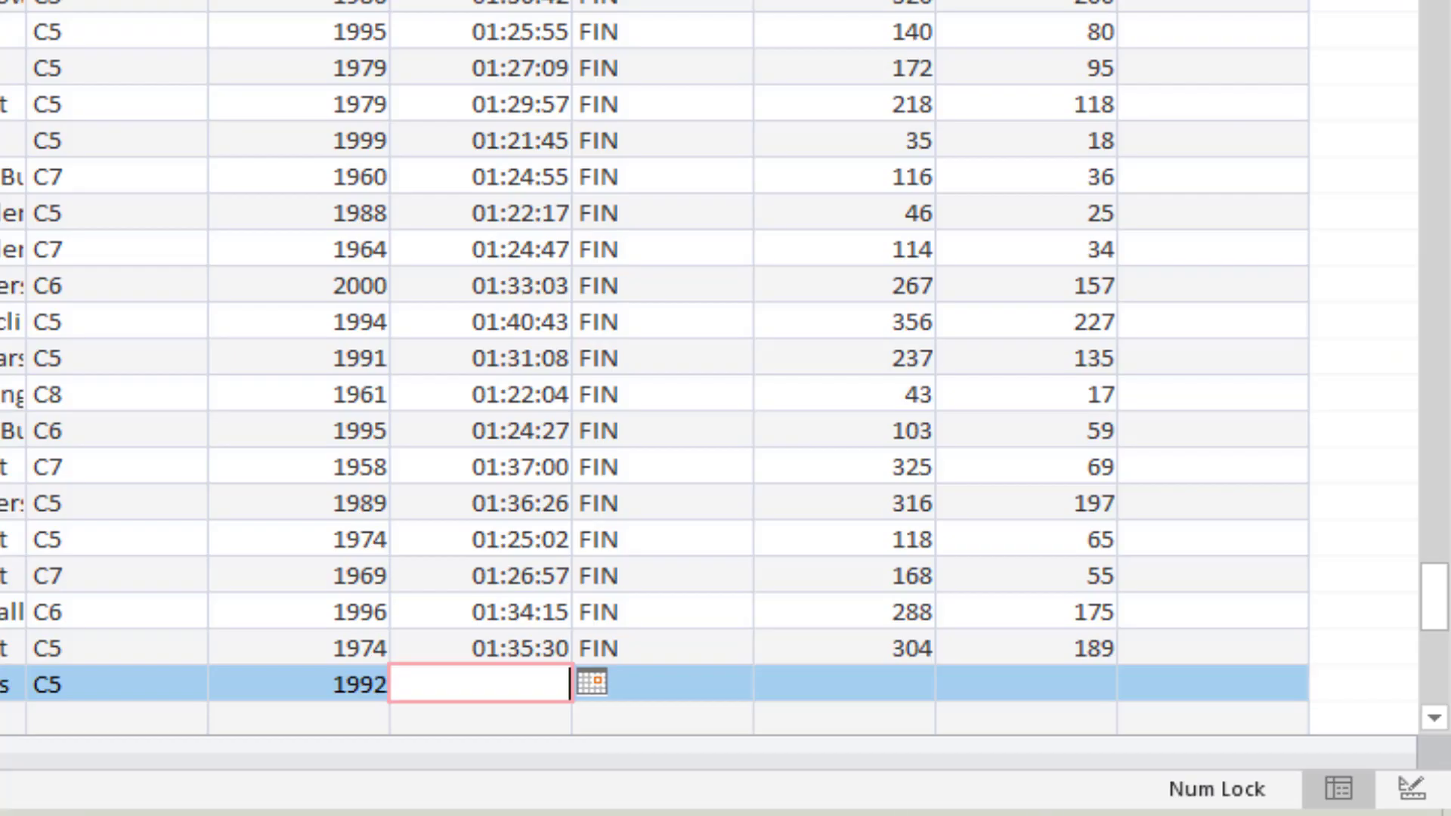
text(01:25:13)
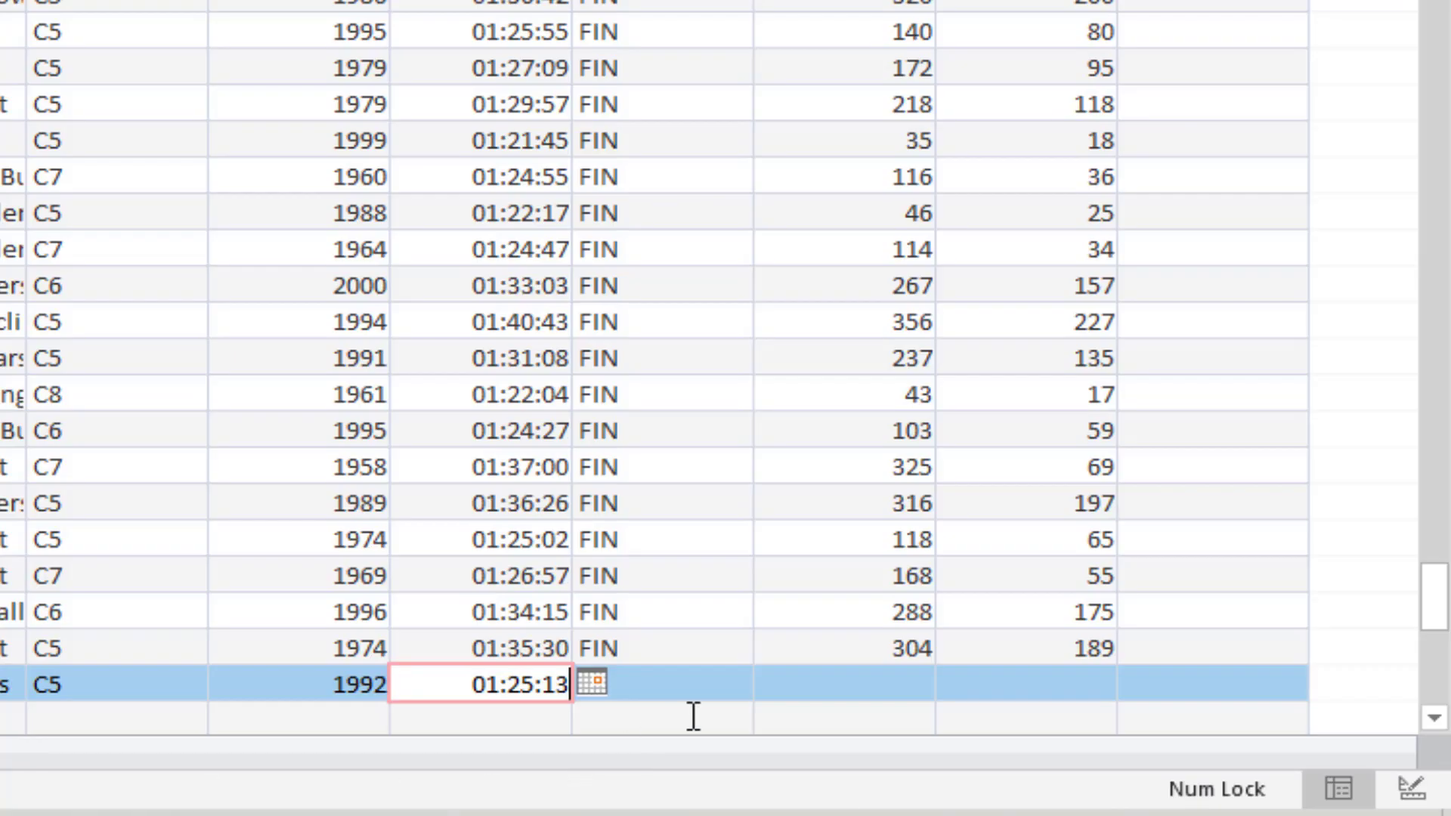
click(702, 690)
key(Caps_Lock)
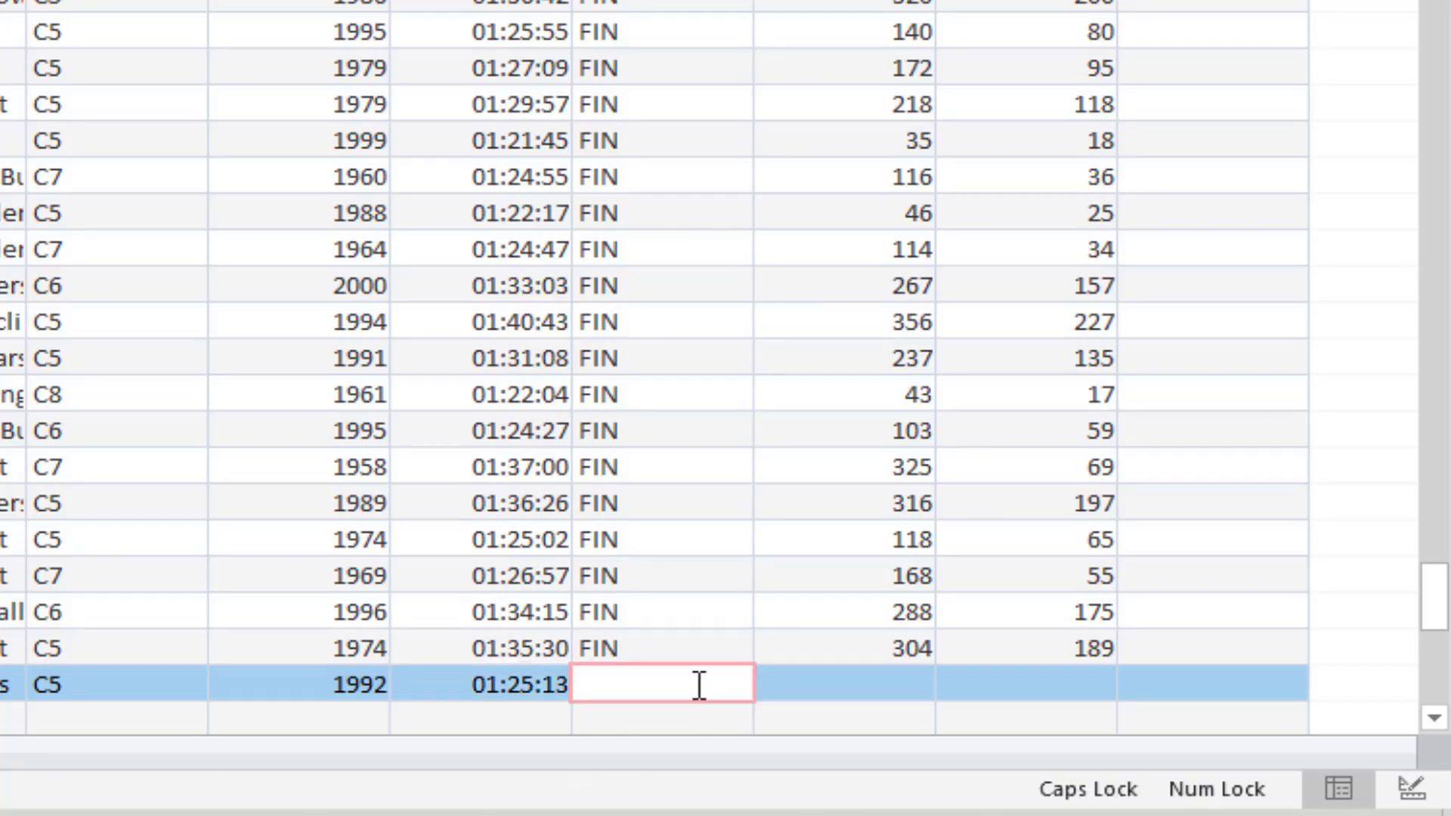
text(FIN)
Enter Event_Rank 122 and Cat_Rank 68 in the new record, and leave the record so it is saved
click(874, 686)
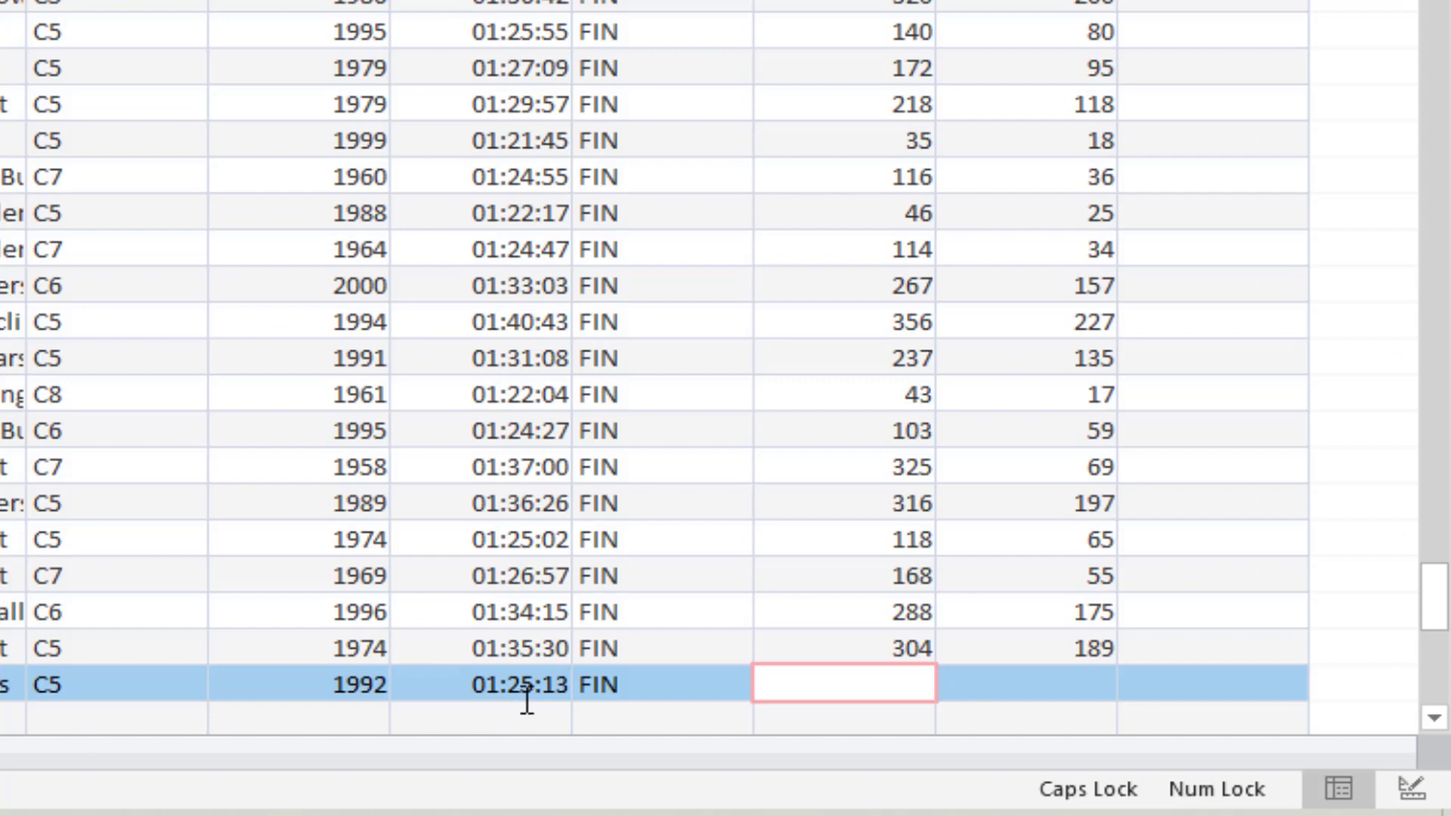
text(122)
click(1095, 686)
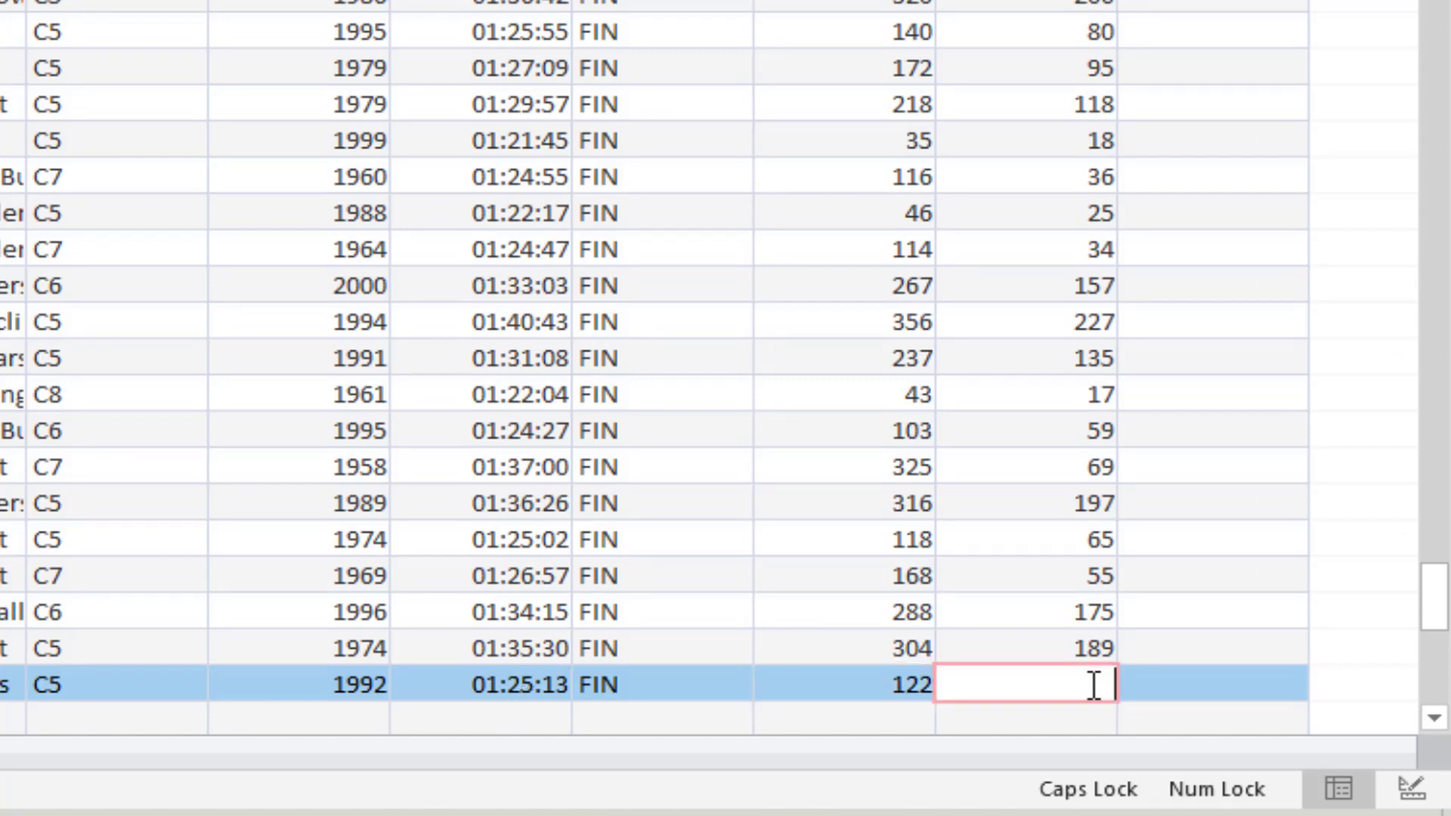
text(68)
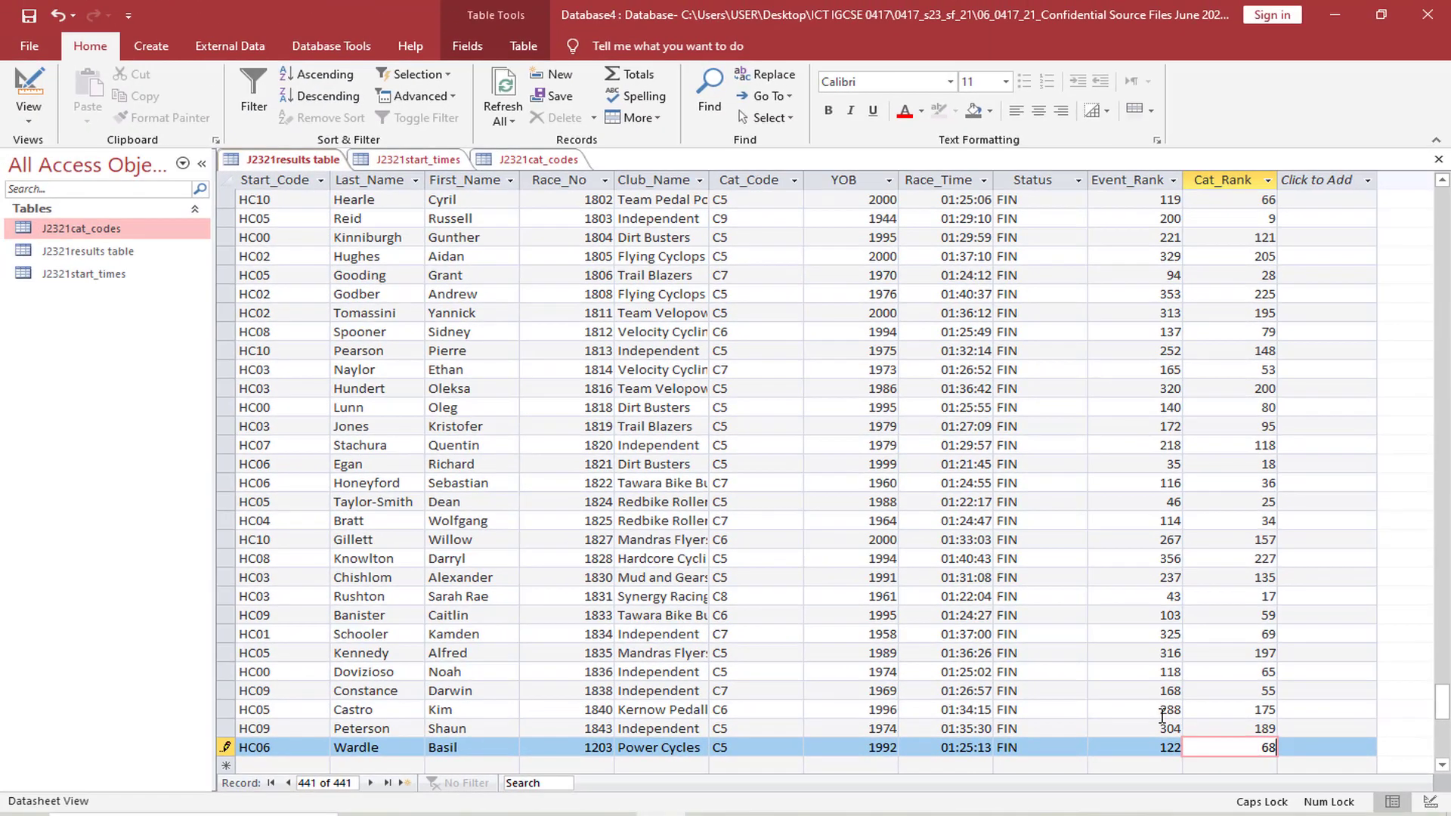
click(1156, 715)
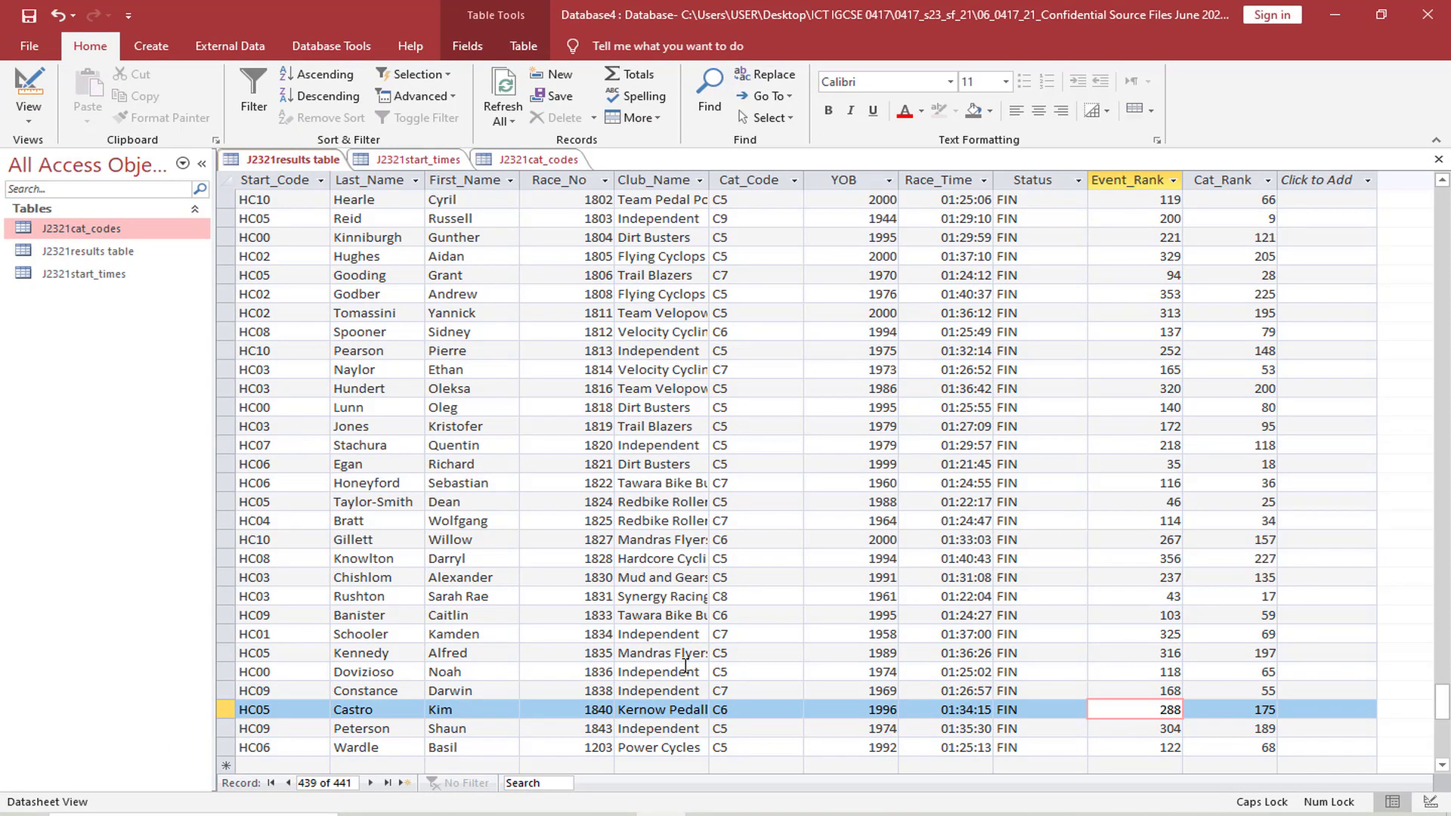
key(Caps_Lock)
Switch to the exam paper and highlight "results and start times tables," and "tabular report" in question 20
key(alt+Tab)
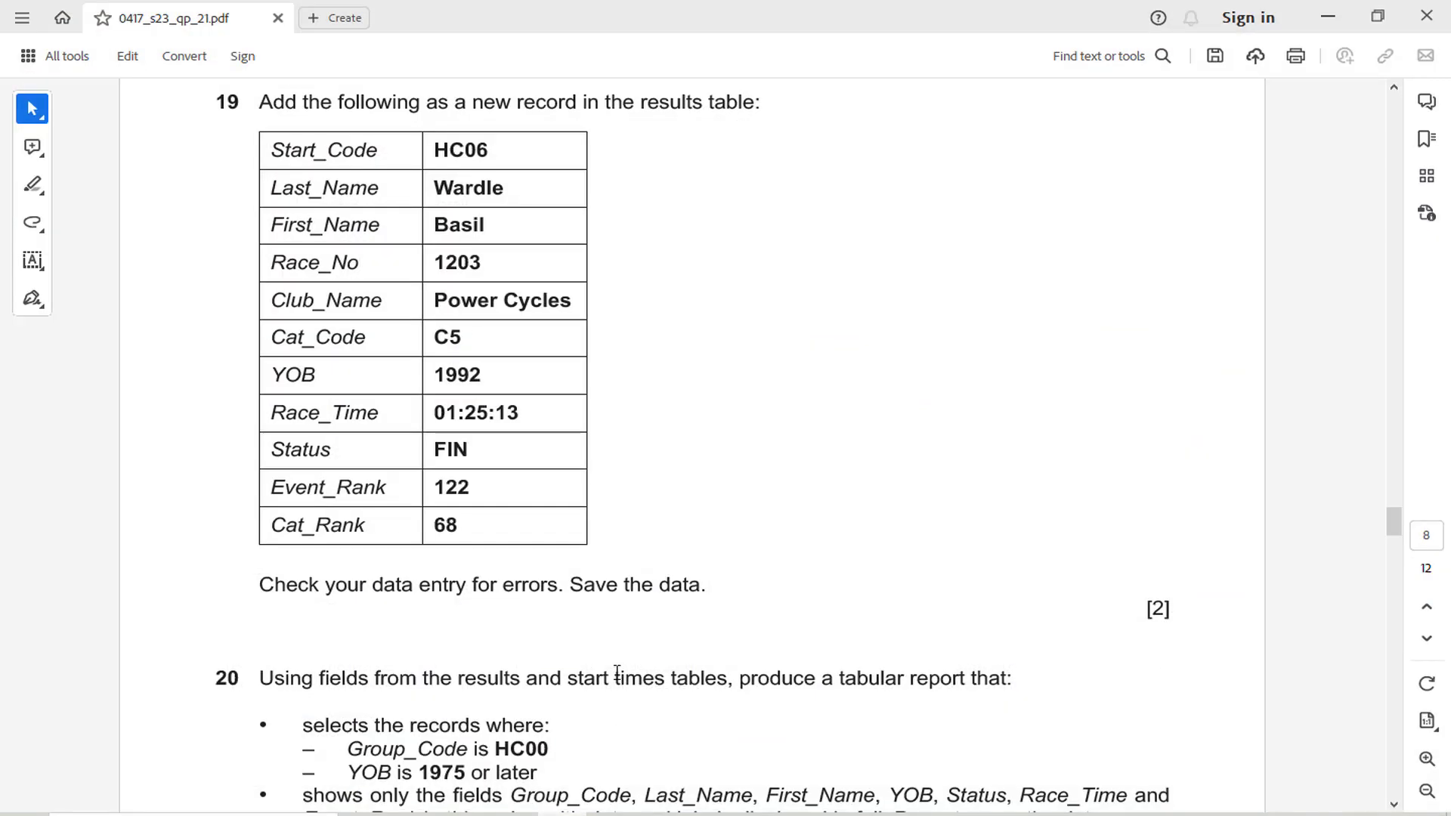
scroll(609, 666, down, 2)
scroll(333, 500, down, 2)
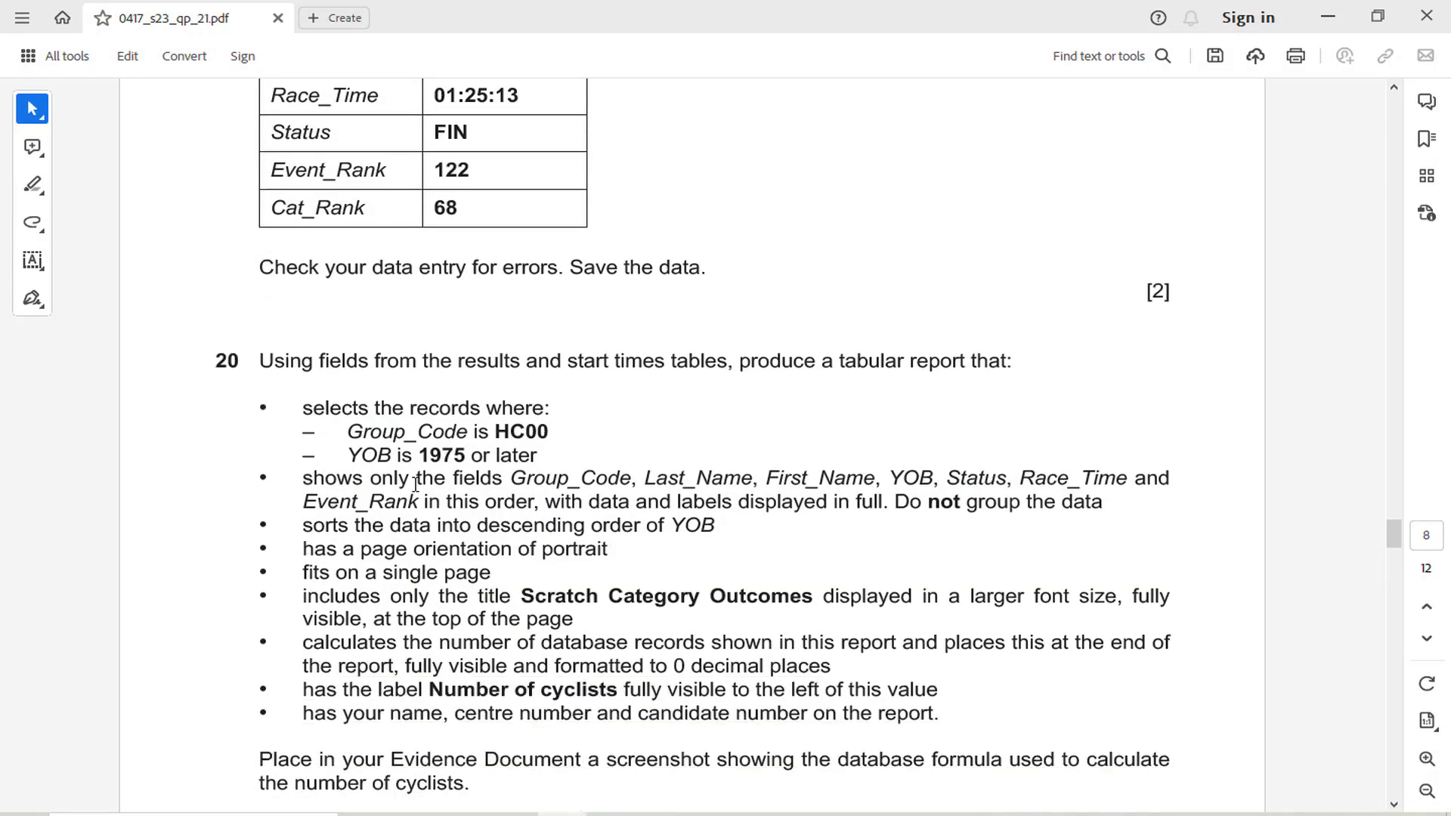
scroll(361, 337, down, 1)
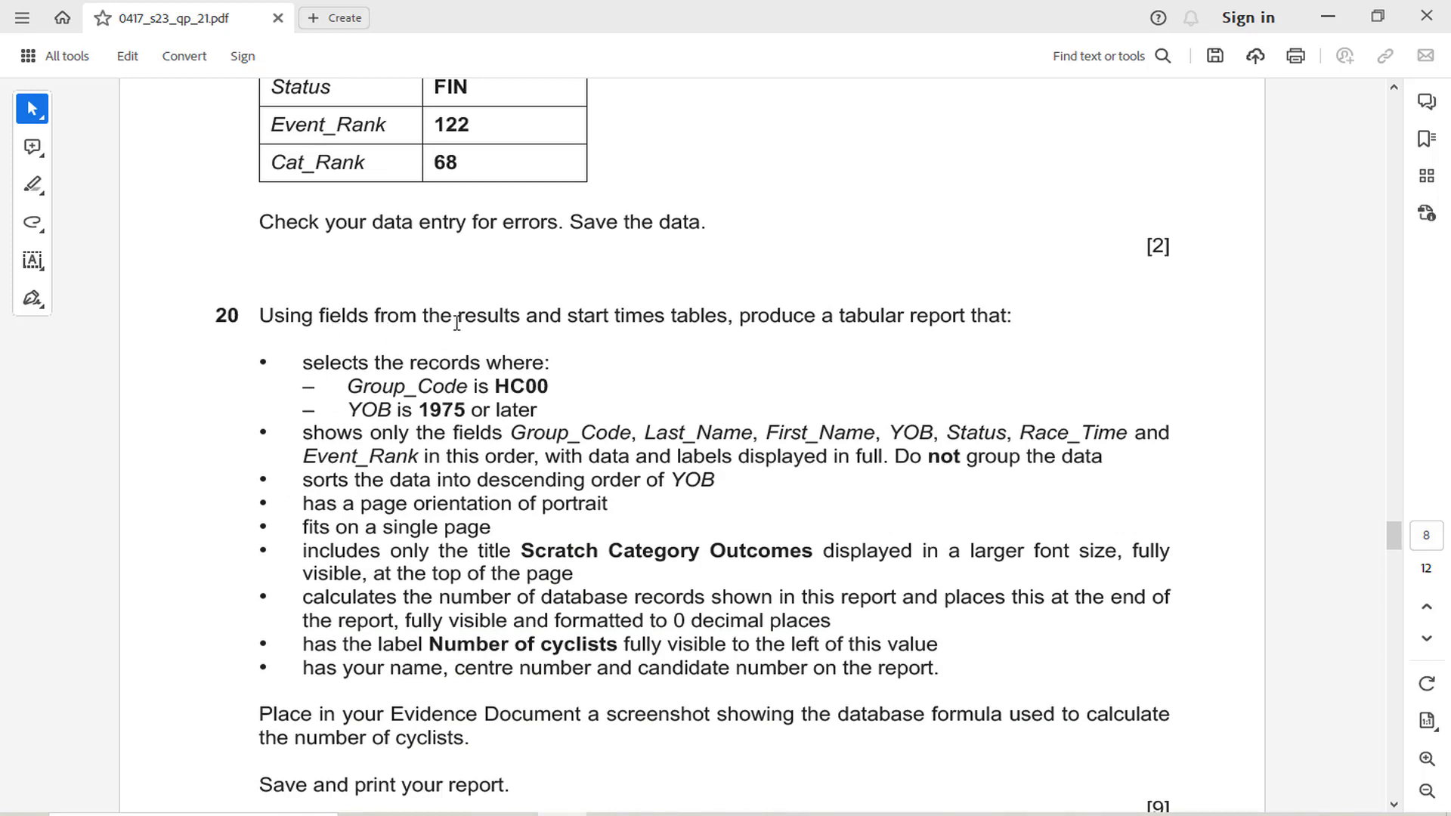
drag(462, 322, 732, 317)
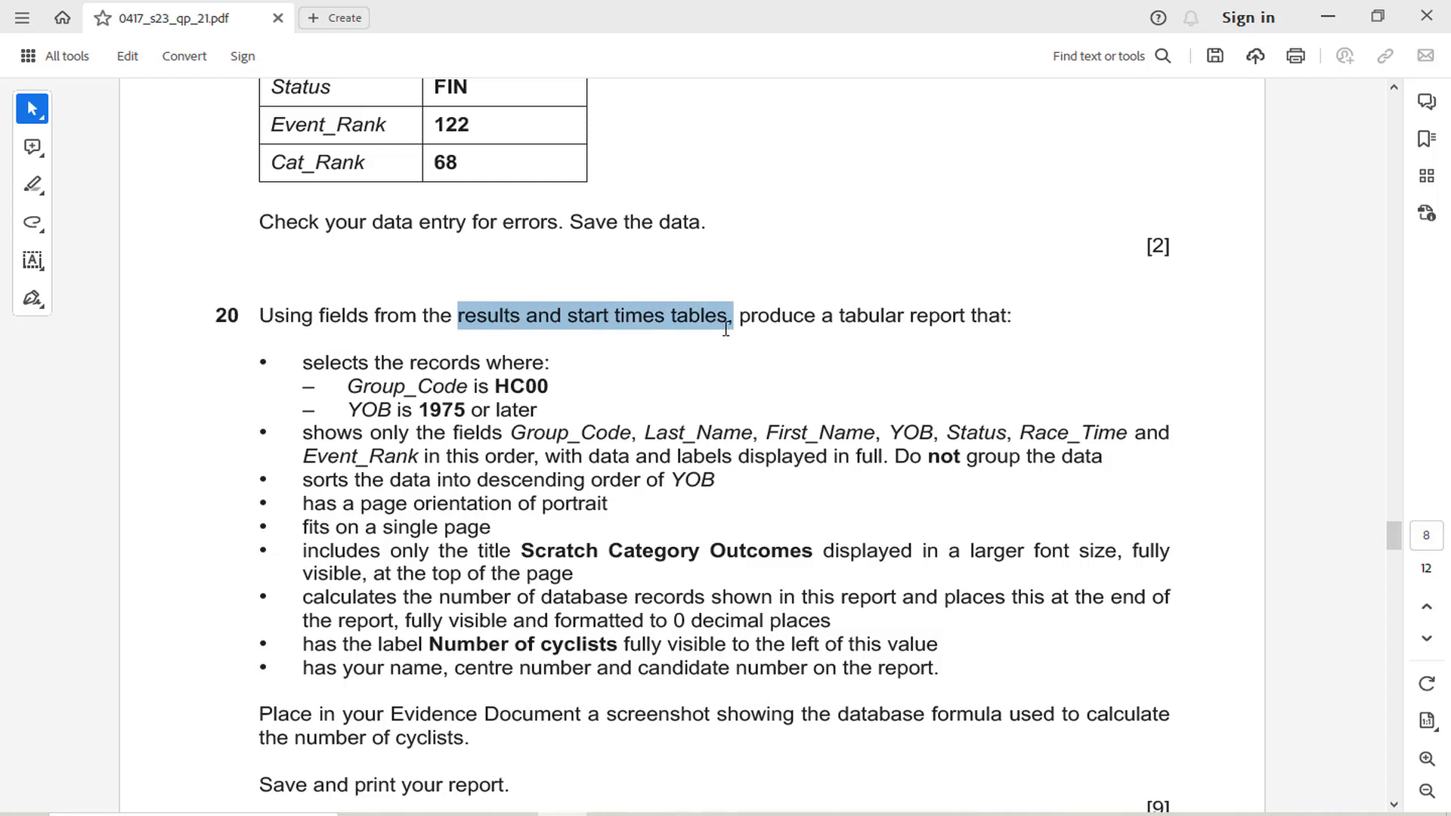
click(749, 280)
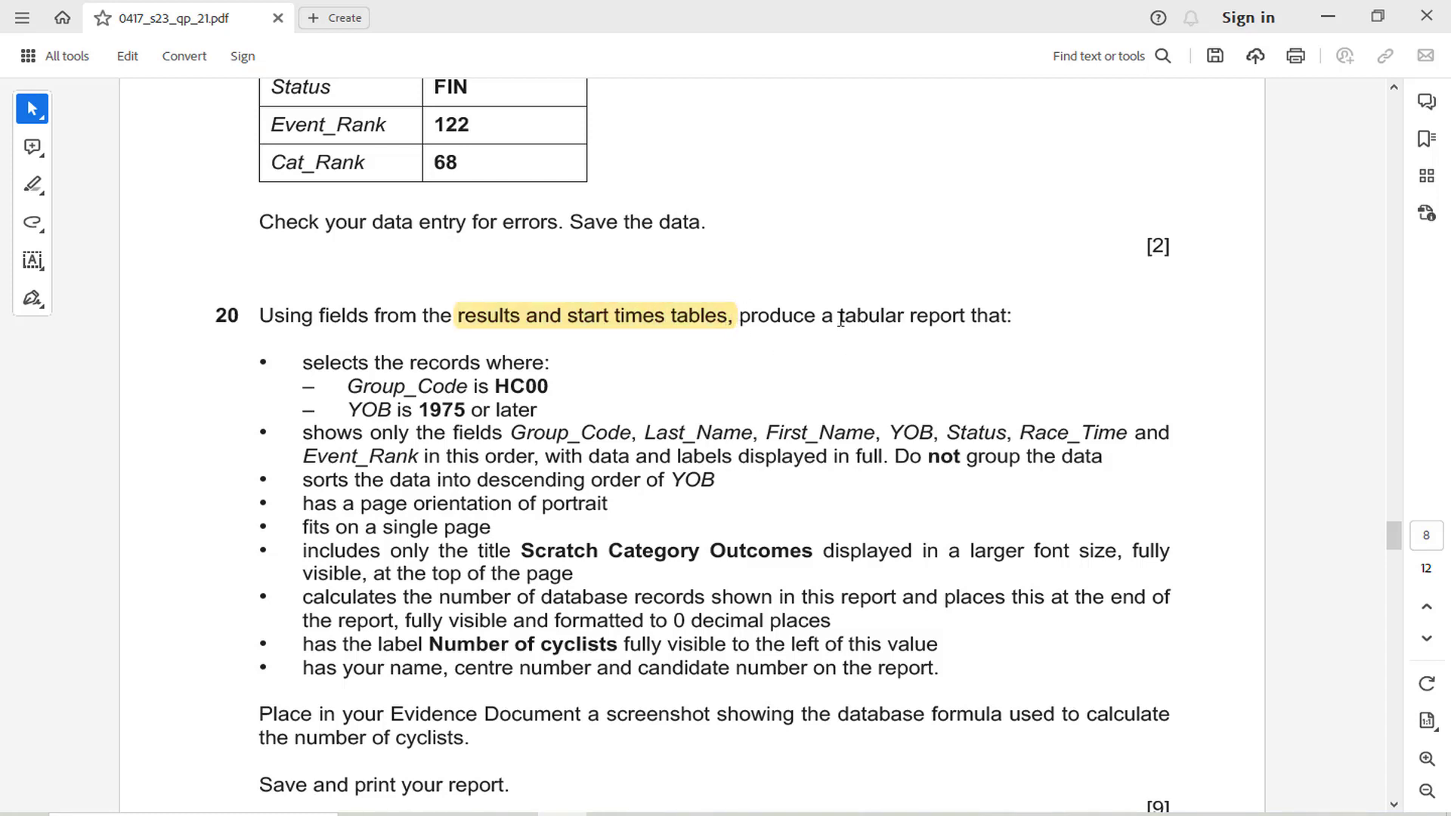
drag(840, 320, 967, 318)
click(968, 281)
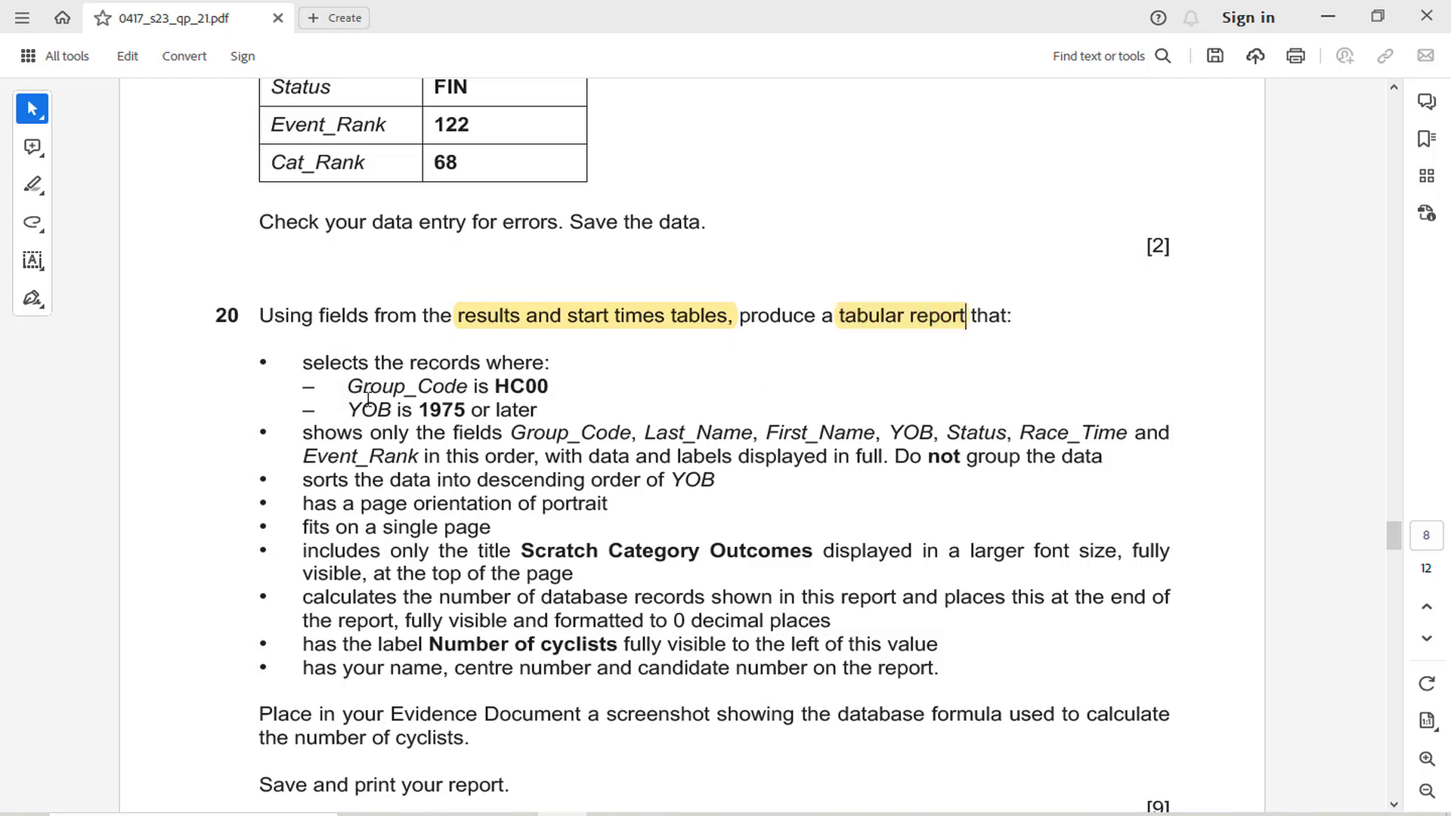
Draw freehand red tick marks beside the first two bullets of question 20, and return to the selection tool
click(34, 224)
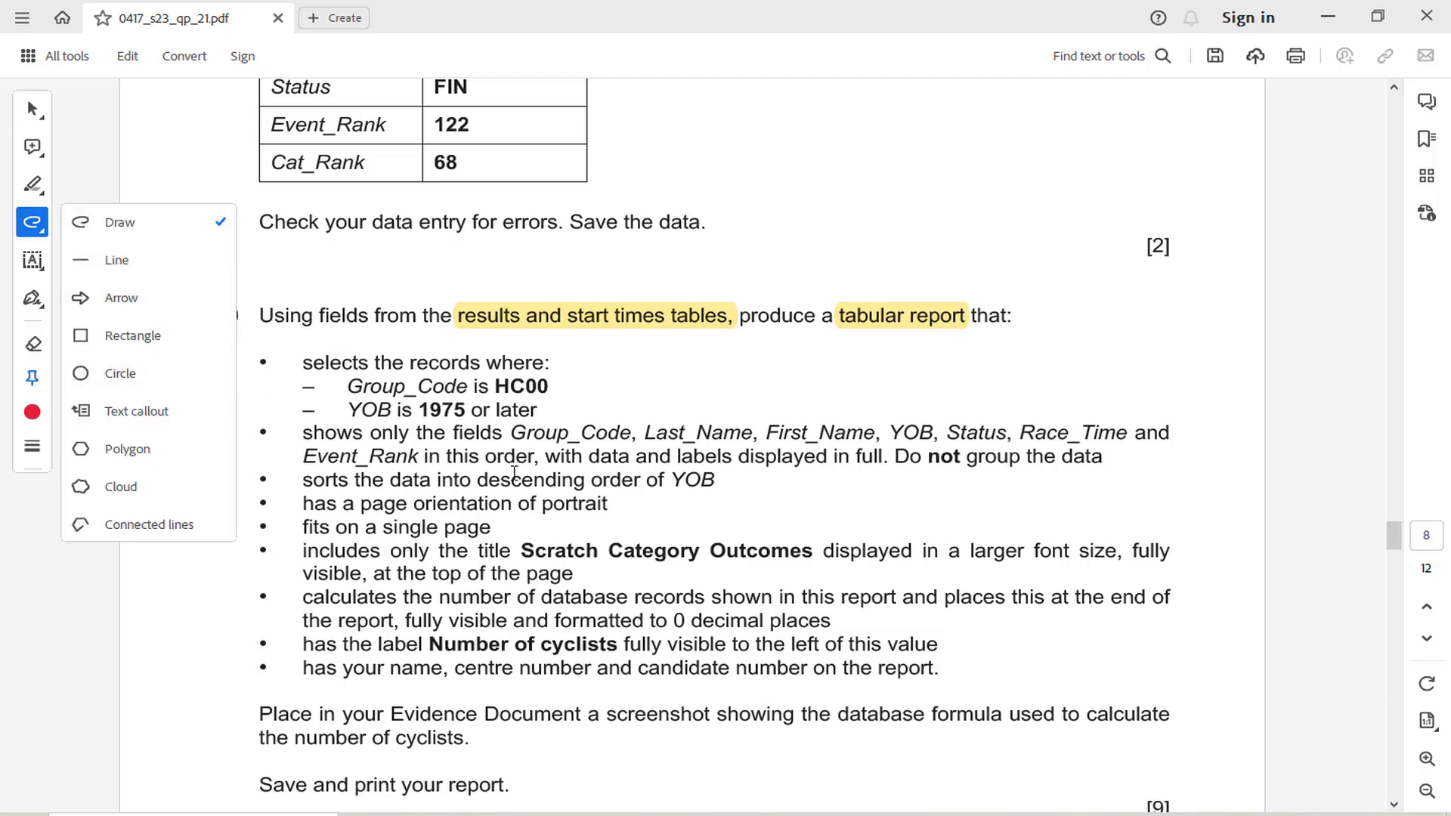
click(690, 456)
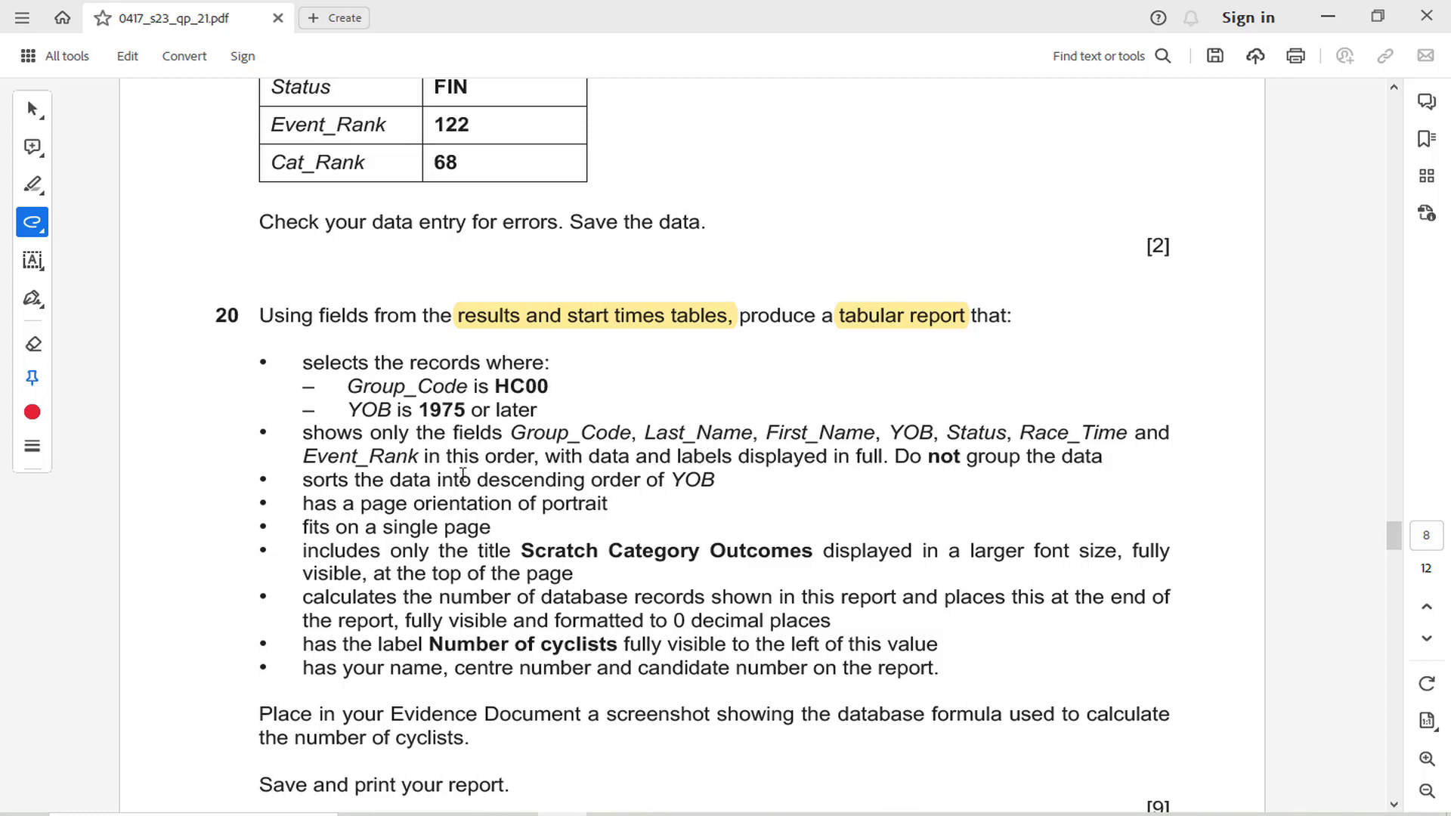
drag(245, 382, 277, 358)
drag(240, 446, 280, 430)
click(33, 107)
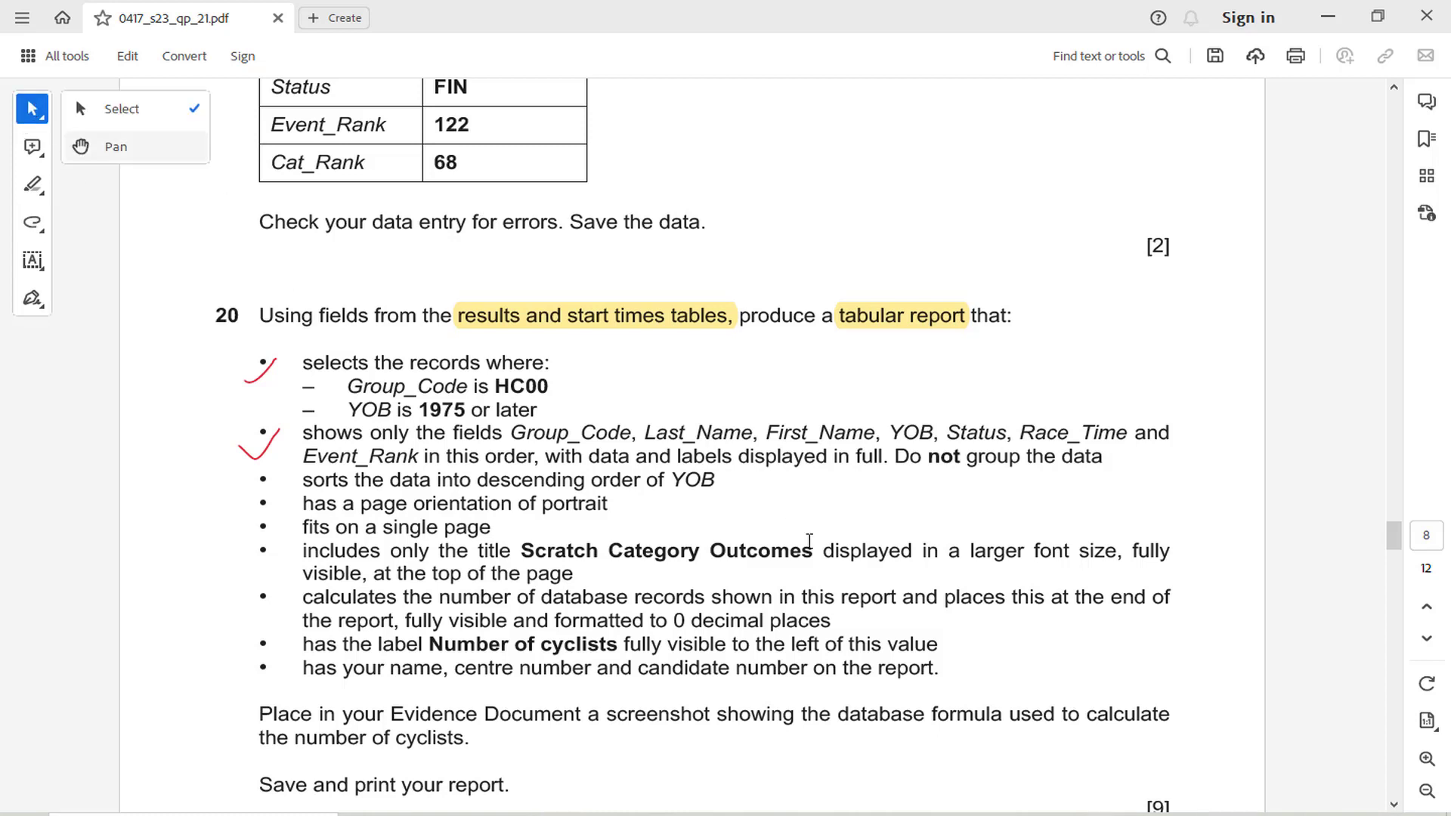
click(920, 462)
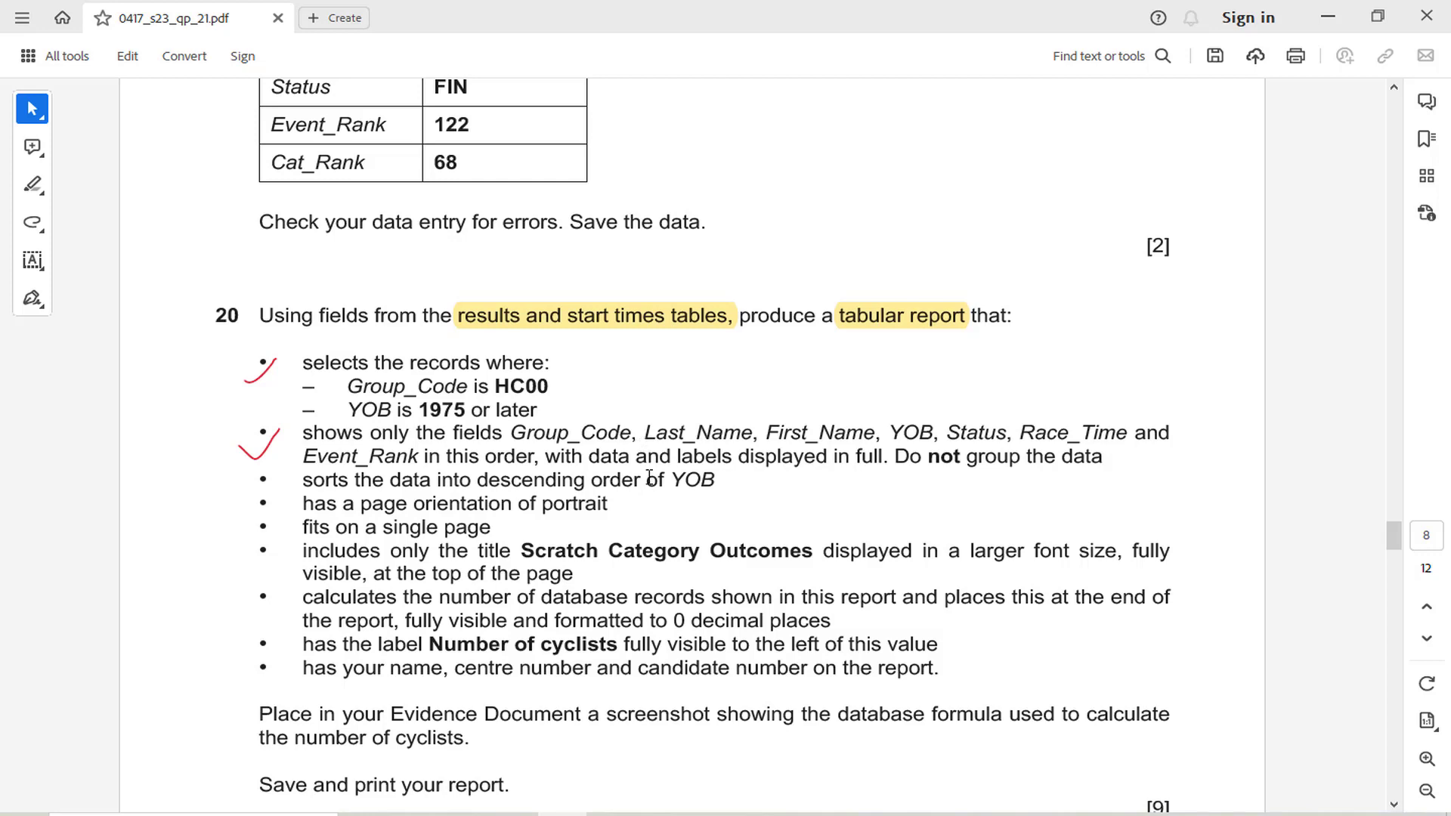
Switch to the Access database and start a new query with the Simple Query Wizard
click(662, 812)
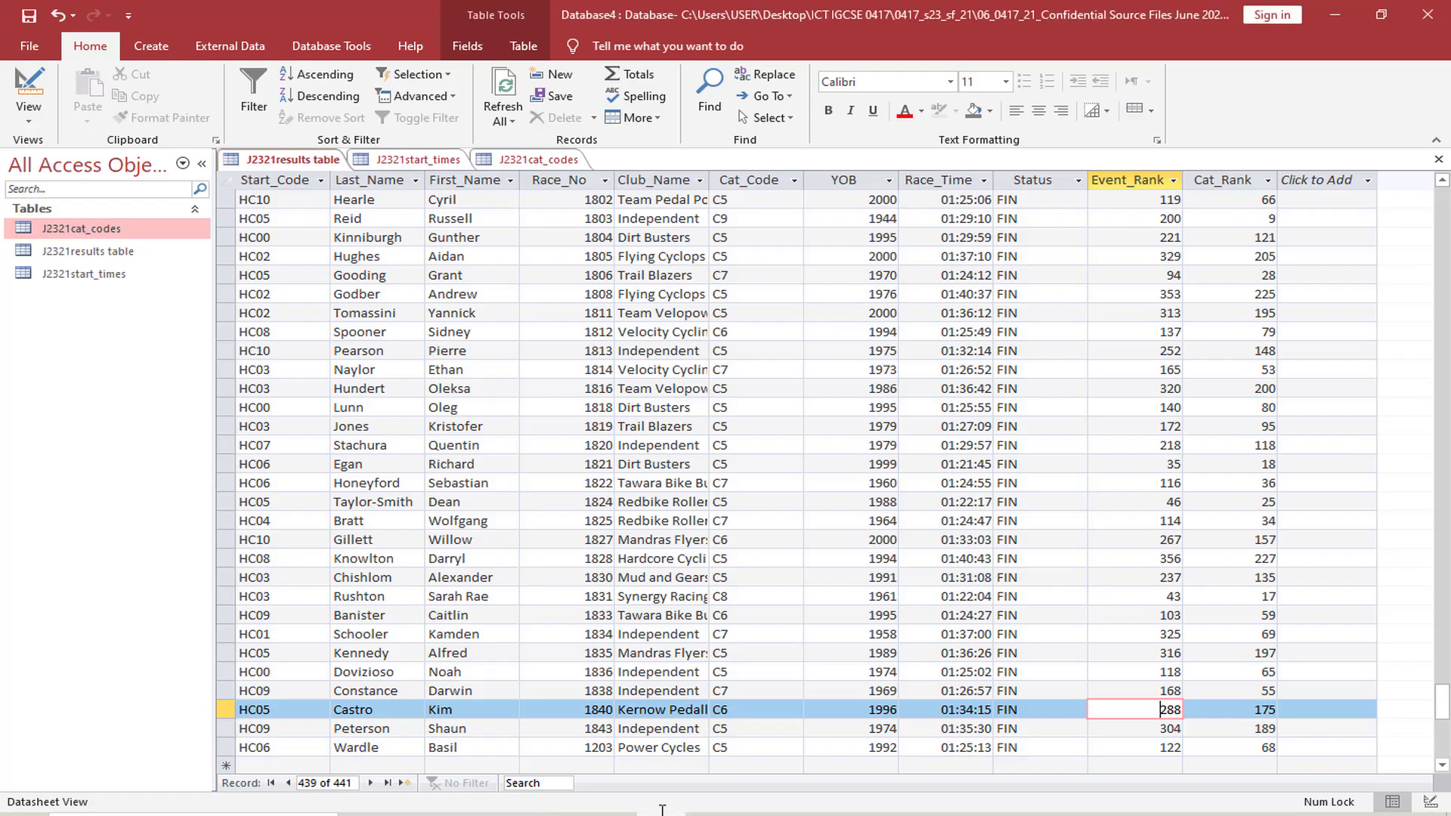
click(140, 41)
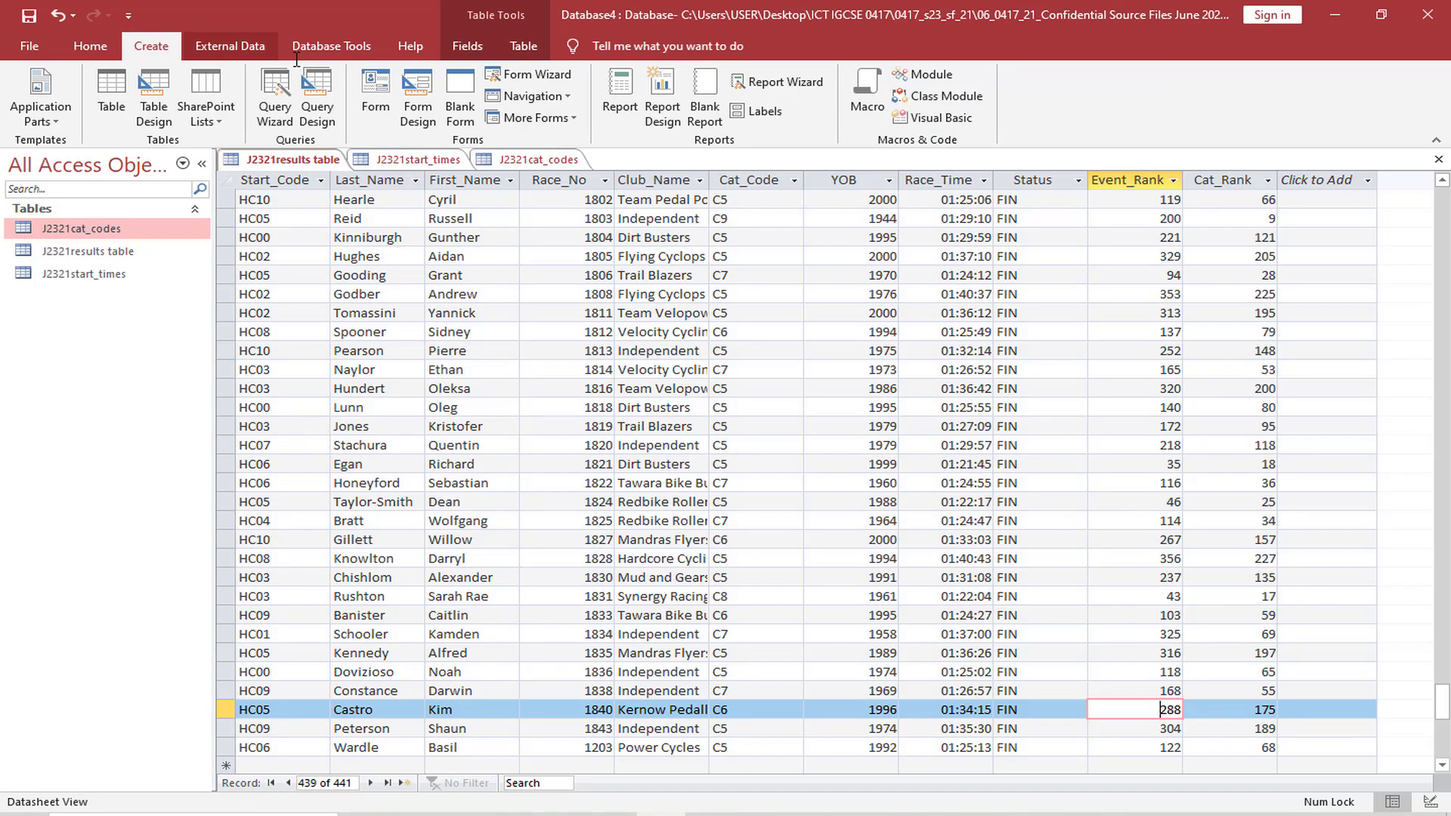
click(271, 112)
click(817, 491)
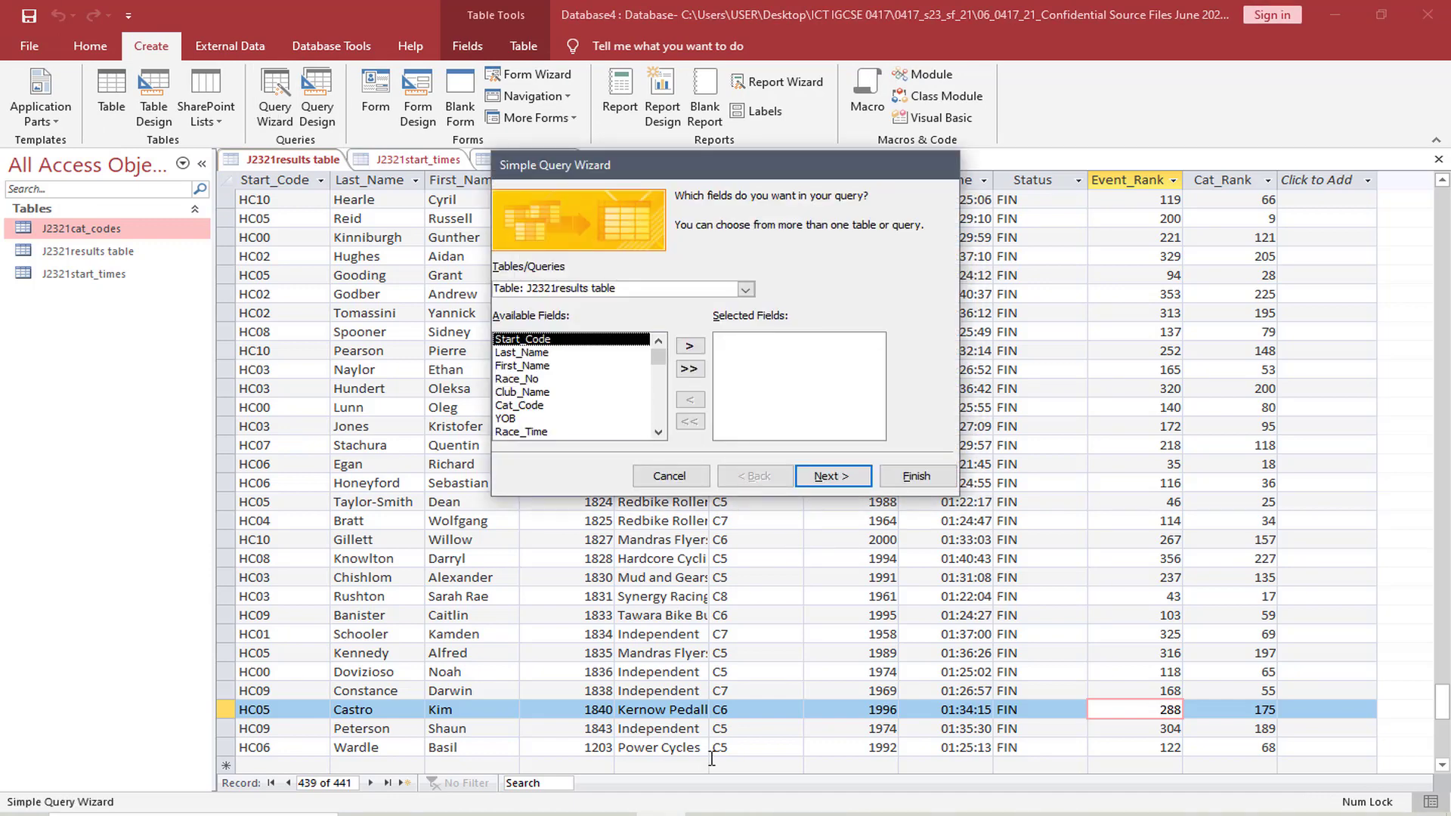
Switch to the exam paper and highlight Group_Code in the list of fields in question 20's second bullet
click(562, 814)
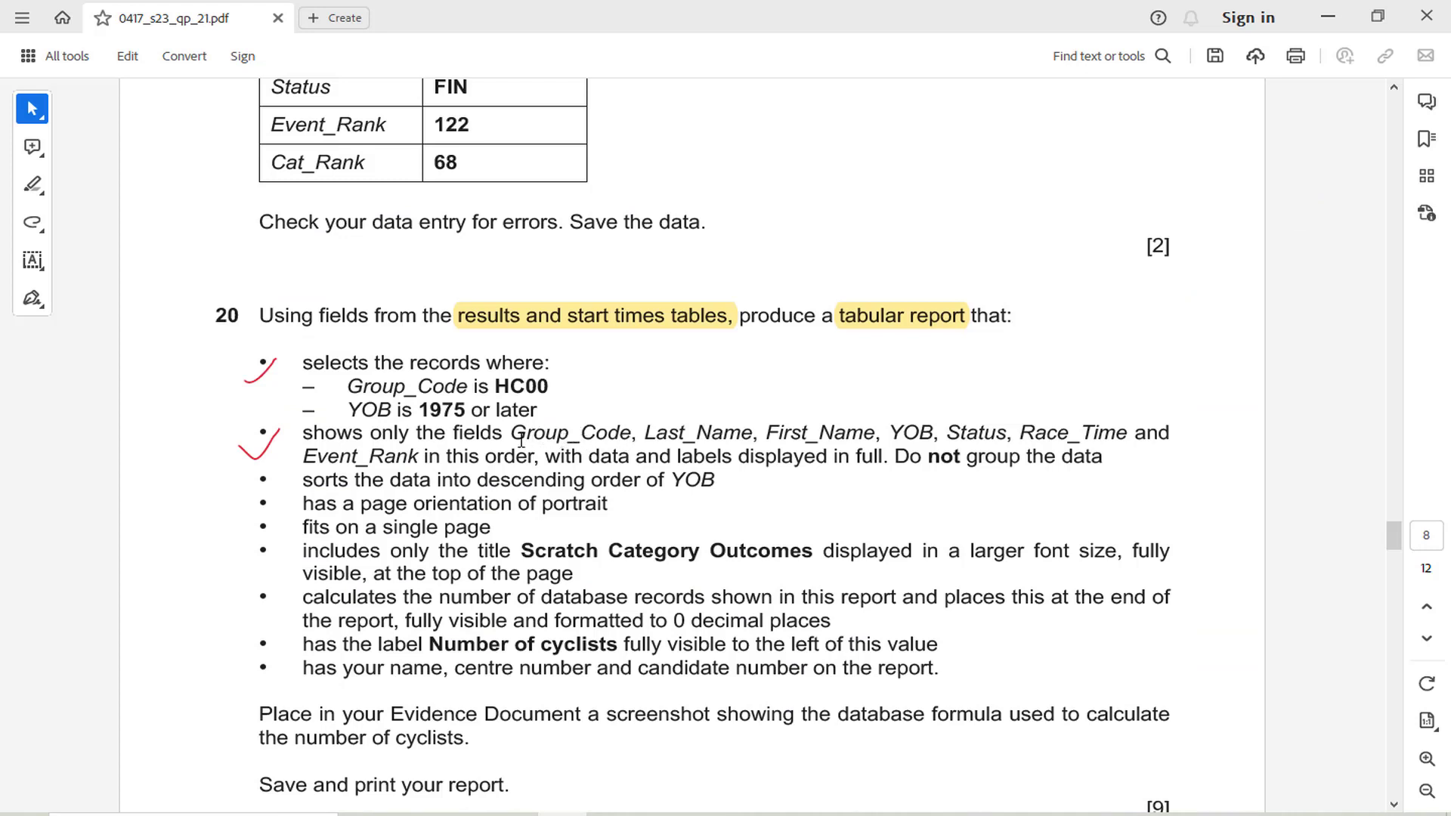
mouse_move(521, 440)
mouse_down()
mouse_move(649, 436)
mouse_move(632, 435)
mouse_up()
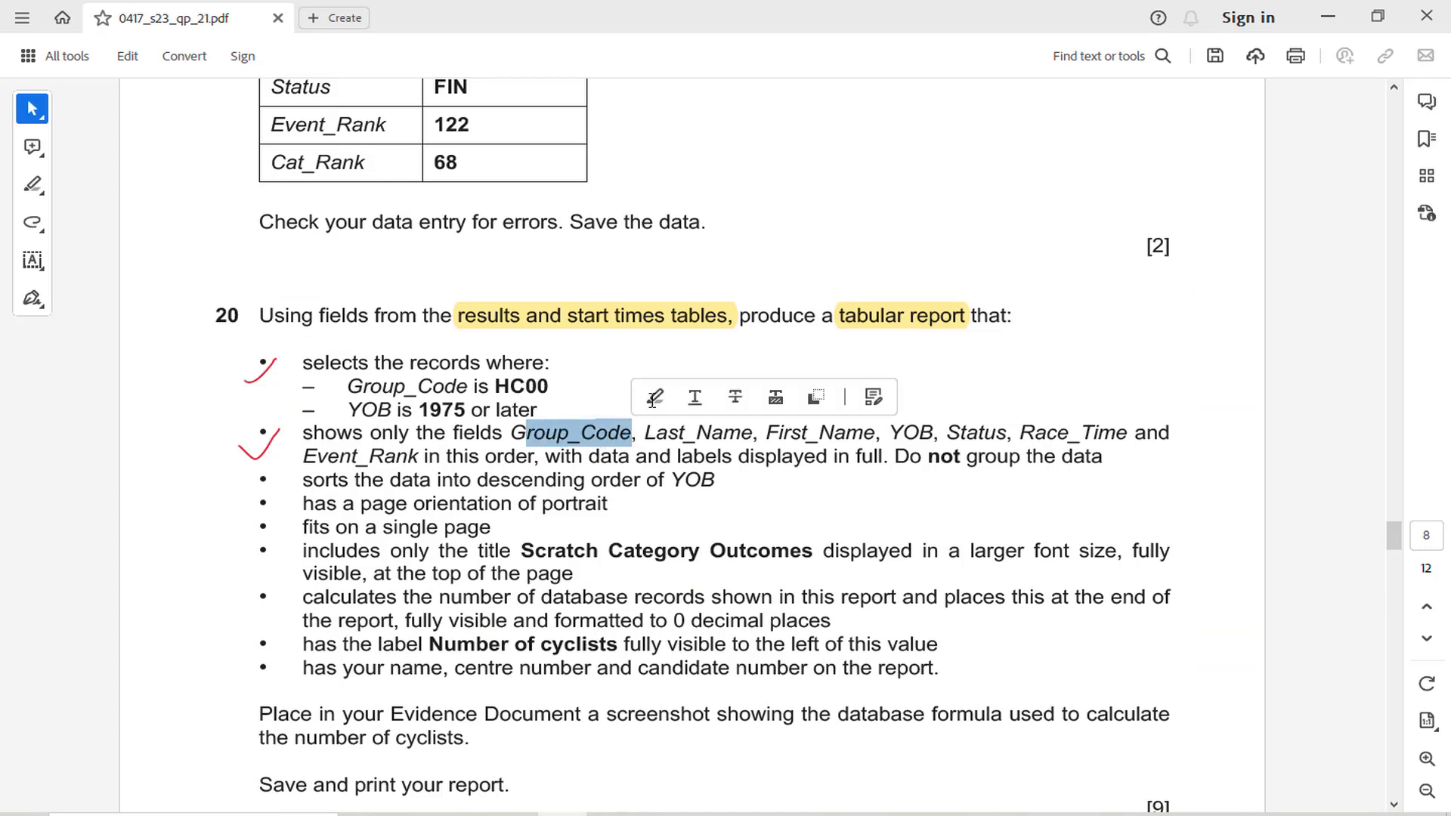
click(653, 398)
Return to the Access query wizard and add Group_Code from the J2321start_times table to the selected fields
click(658, 814)
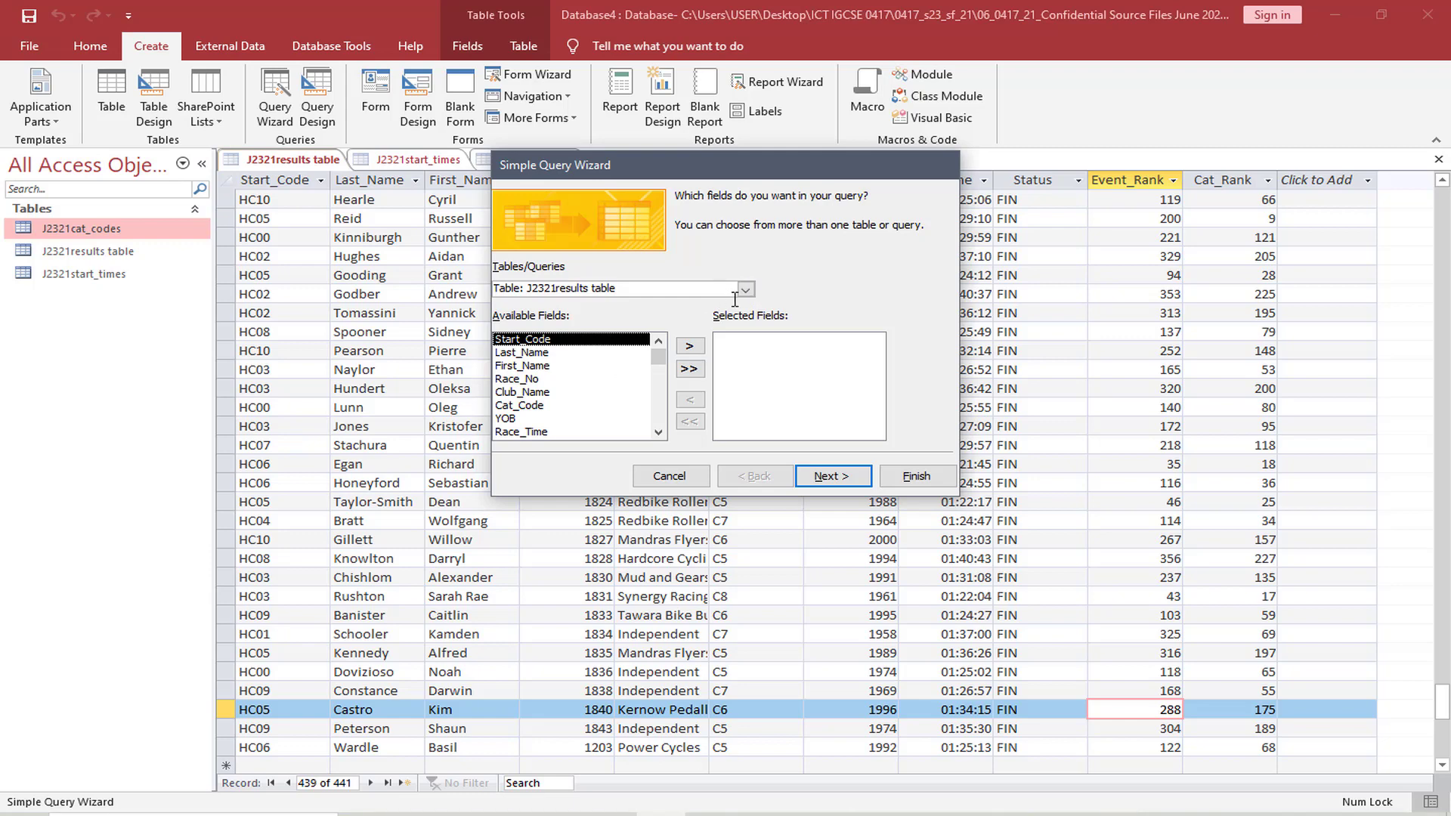
click(658, 432)
click(659, 432)
click(658, 432)
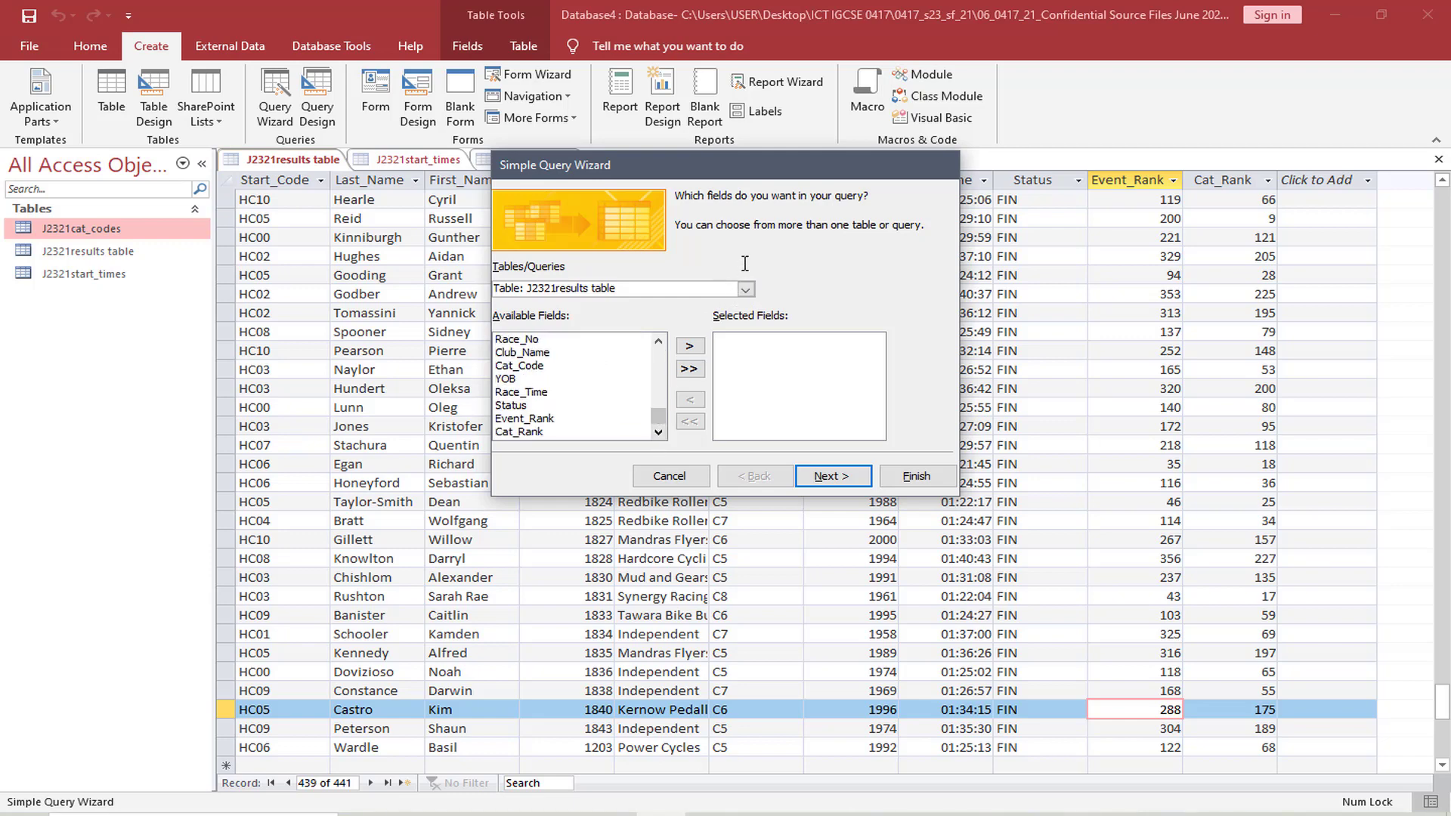
click(745, 290)
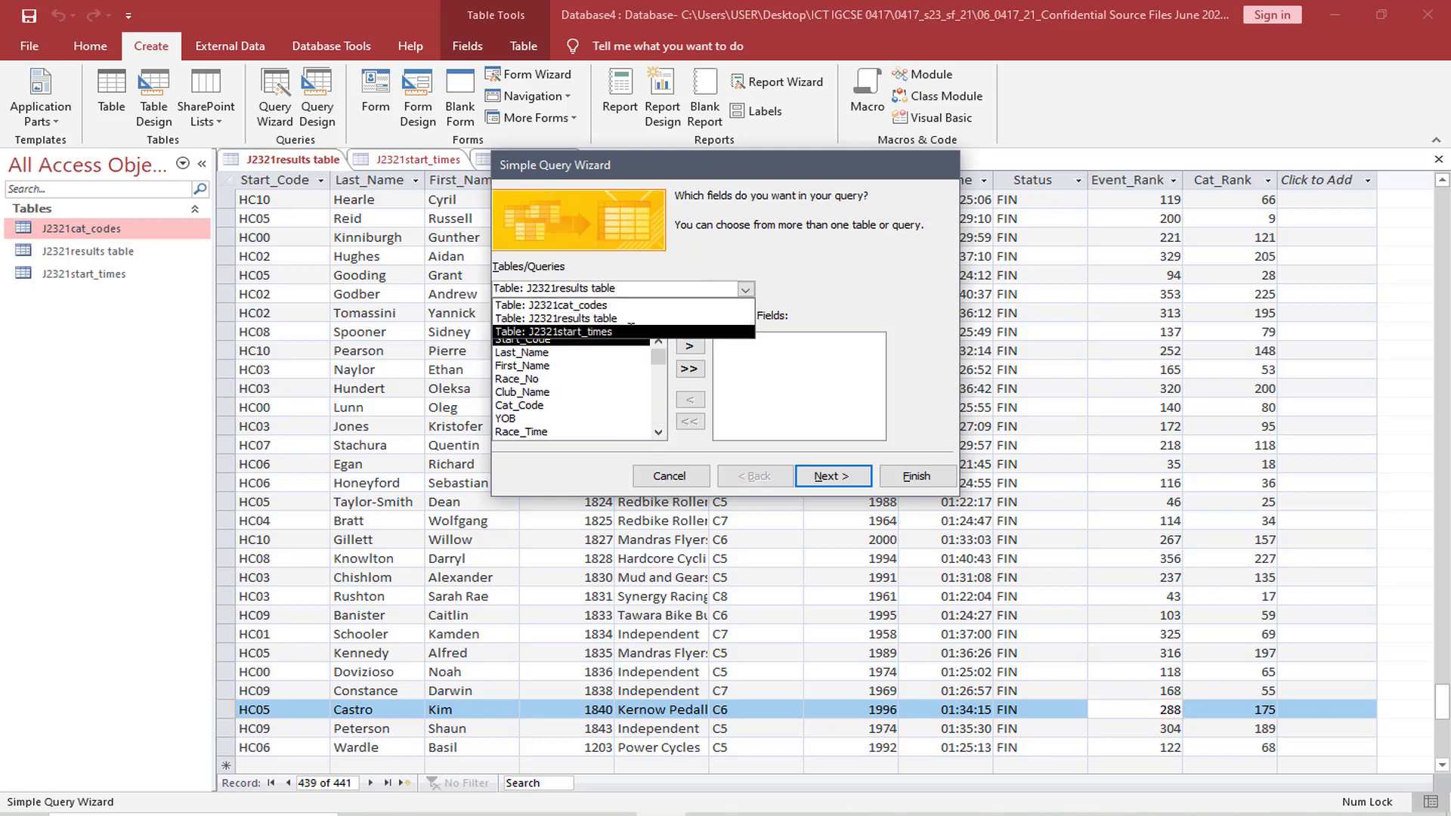
click(624, 331)
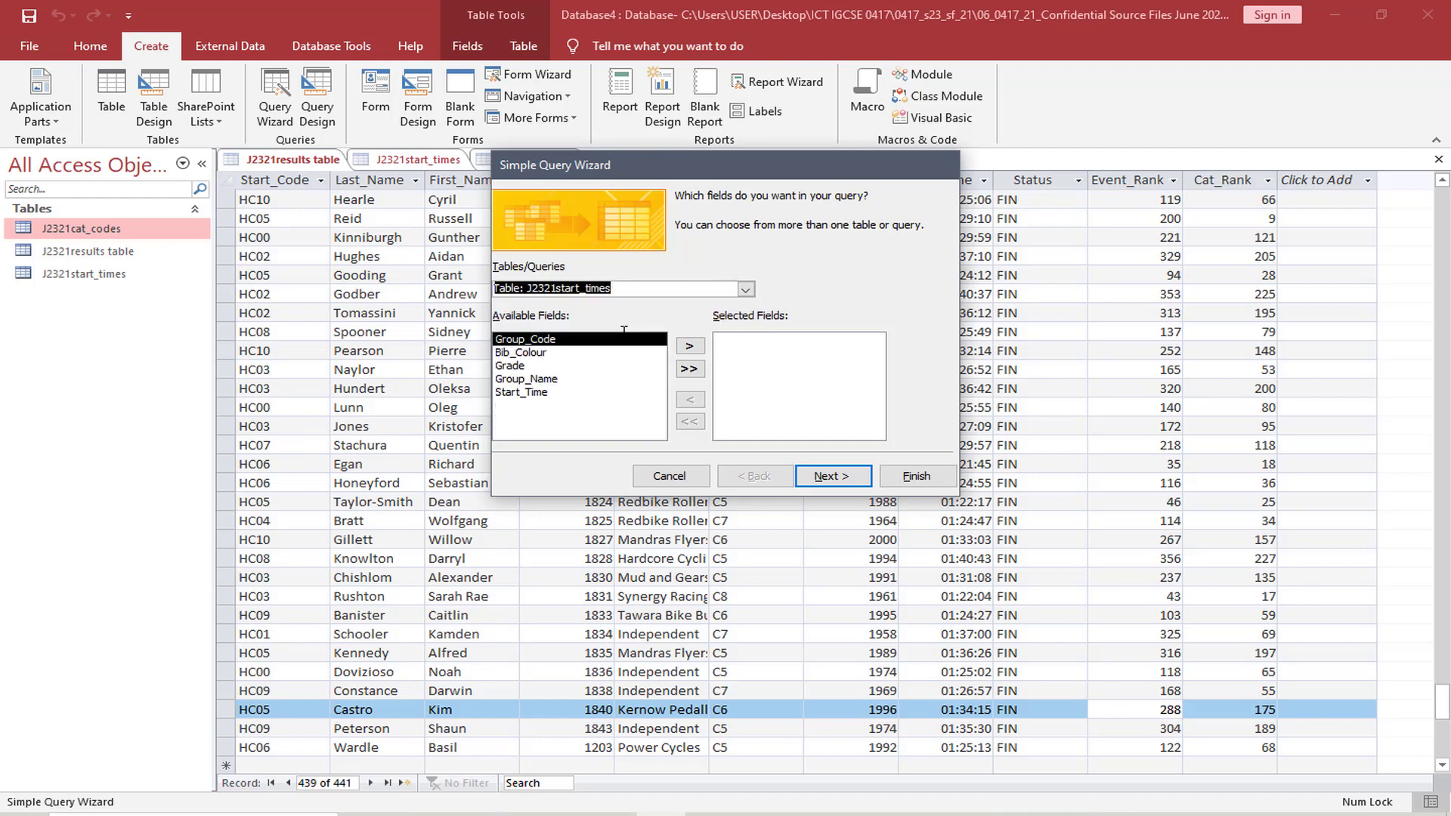
click(690, 346)
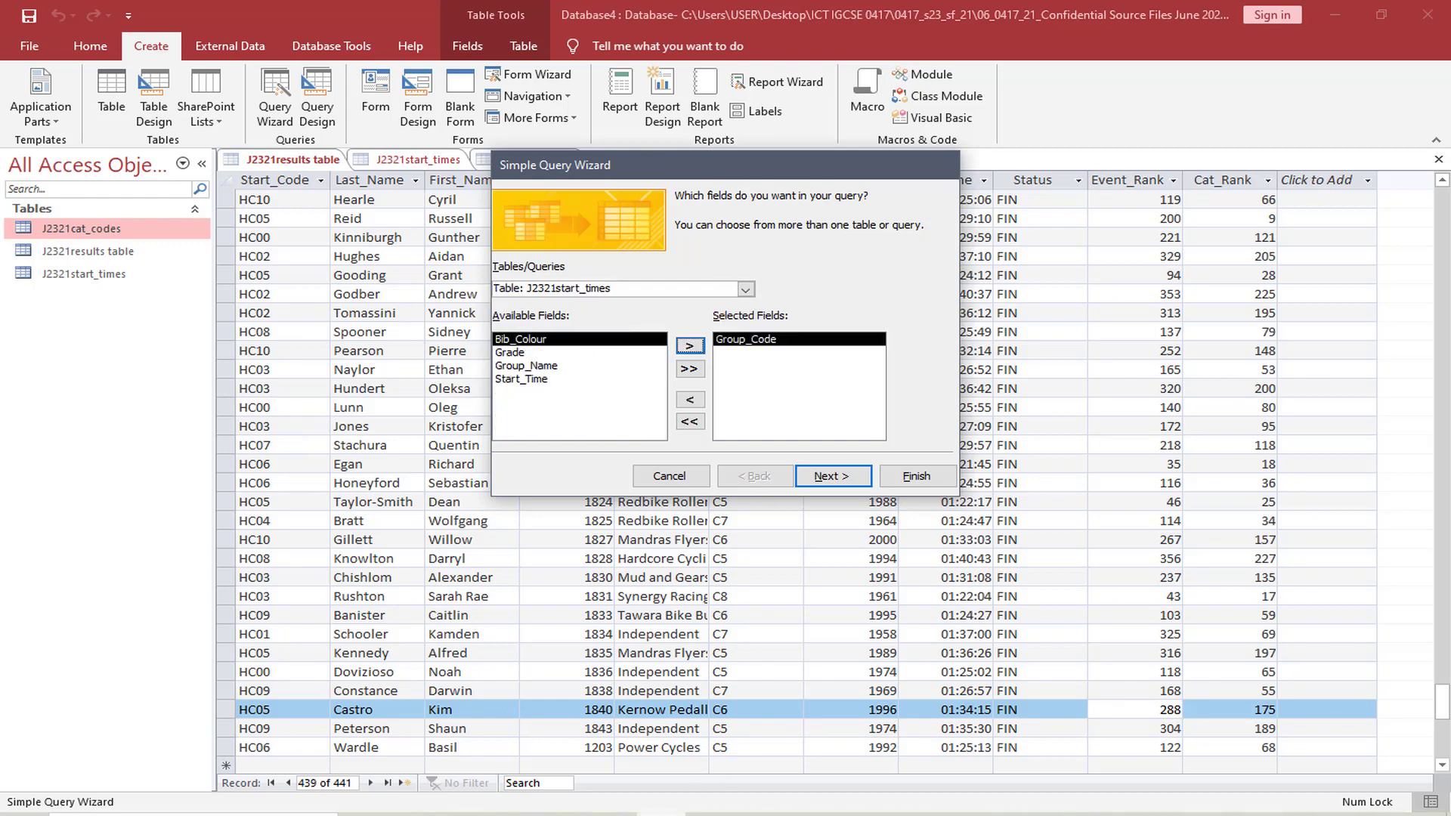
Switch to the exam paper and highlight Last_Name in the list of fields in question 20's second bullet
click(711, 814)
click(633, 810)
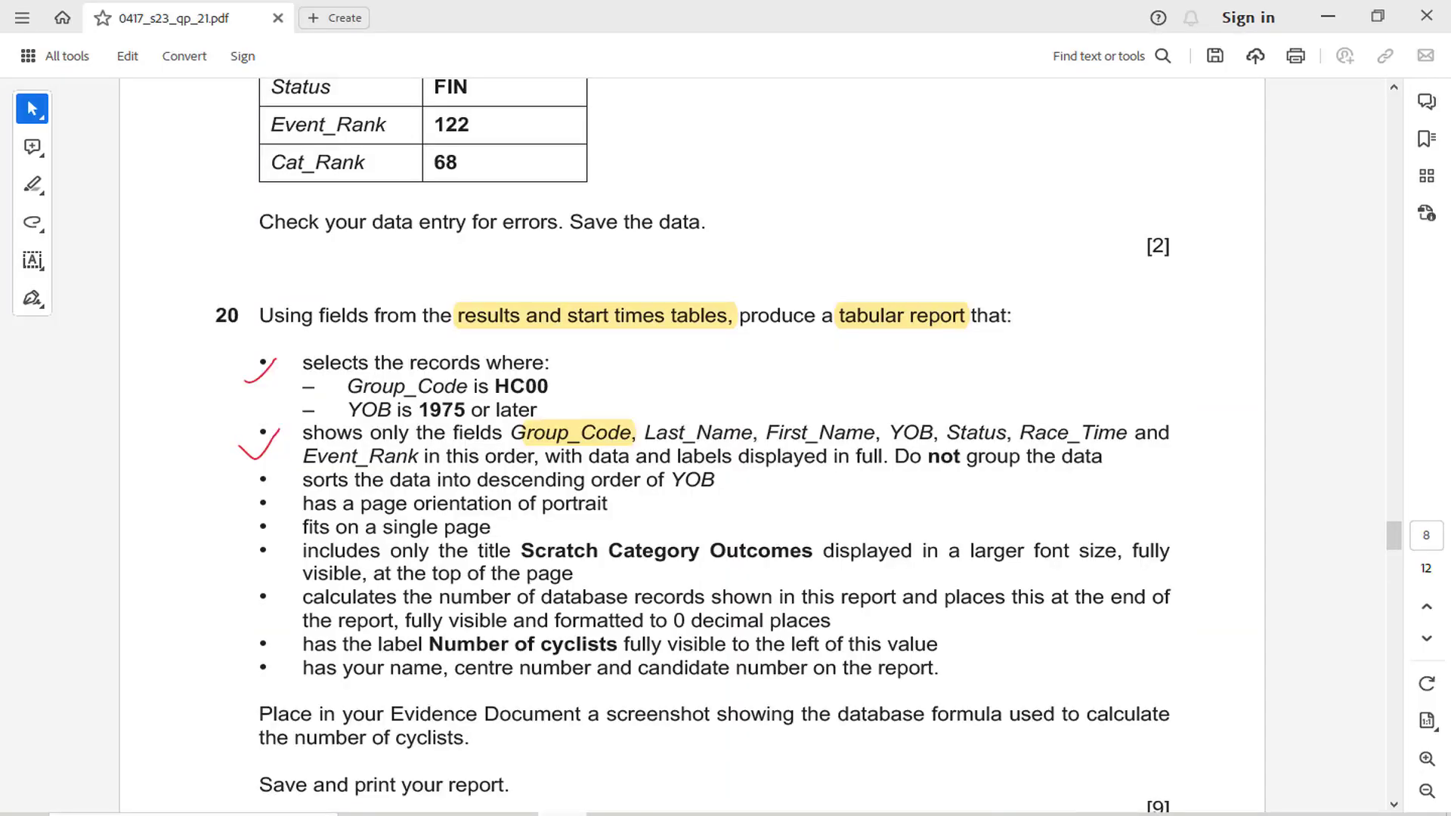
drag(647, 430, 766, 432)
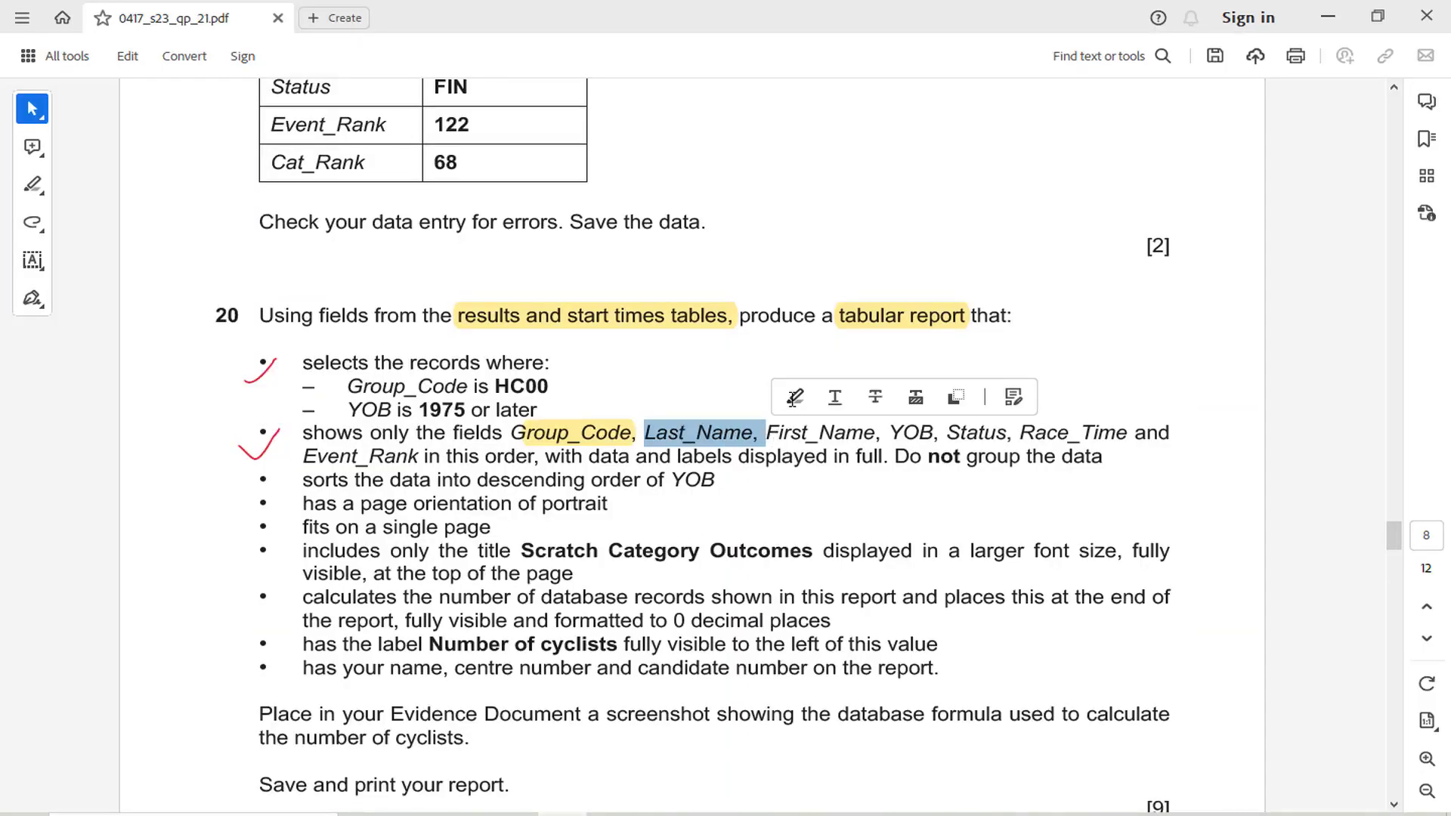
click(790, 399)
Return to the Access query wizard and add Last_Name and First_Name from the J2321results table
click(661, 814)
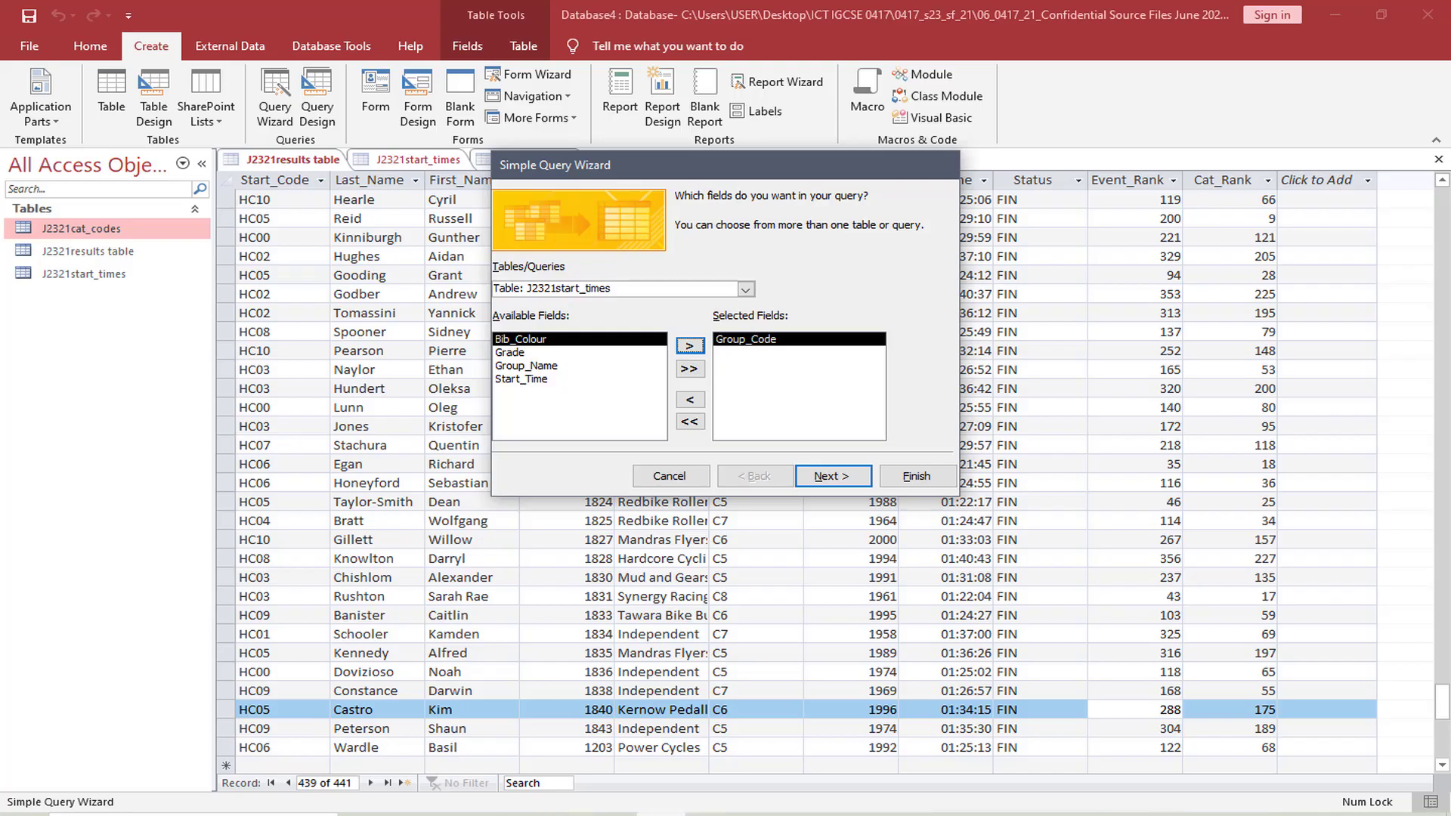
click(745, 289)
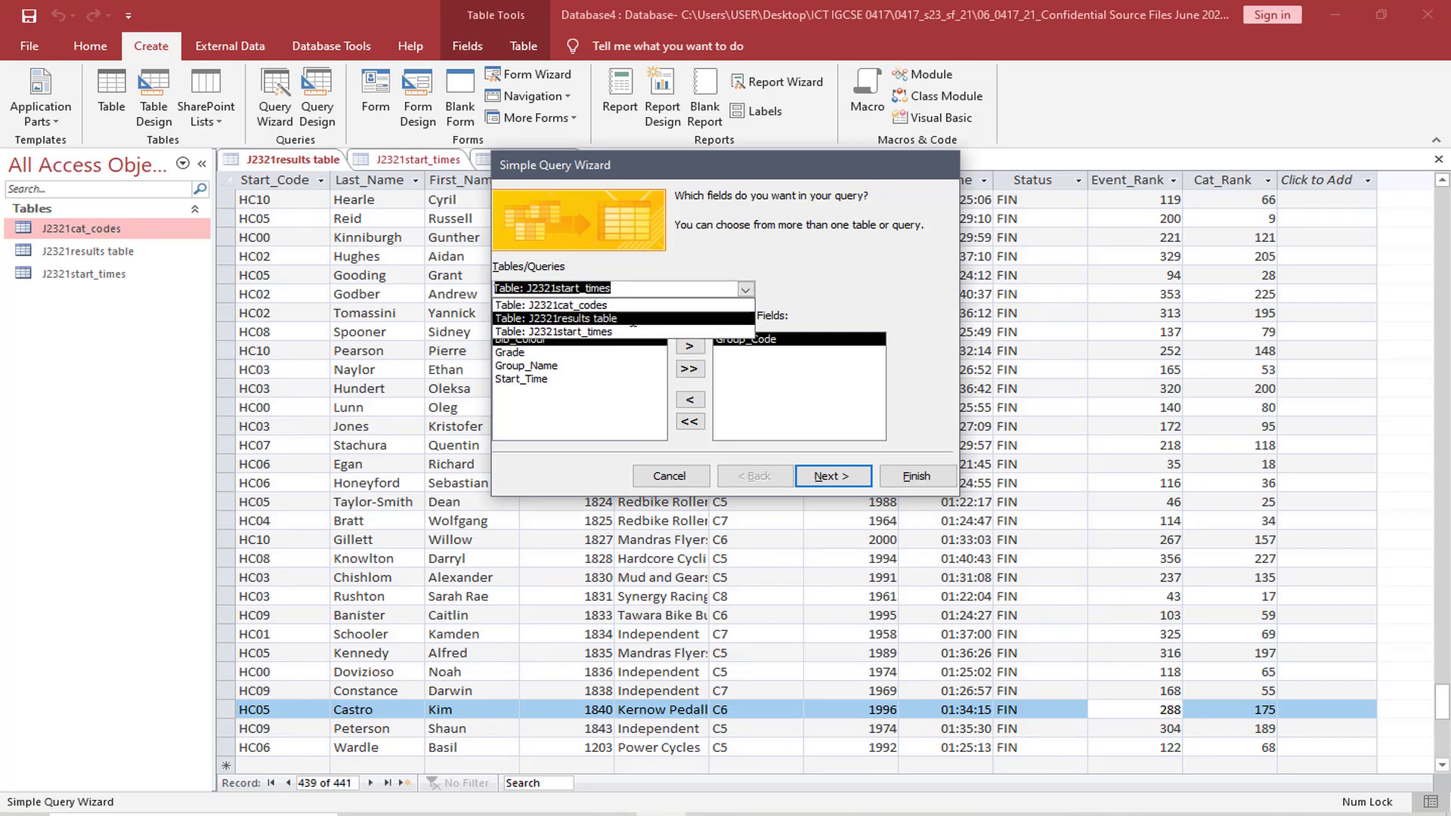
click(633, 316)
click(522, 352)
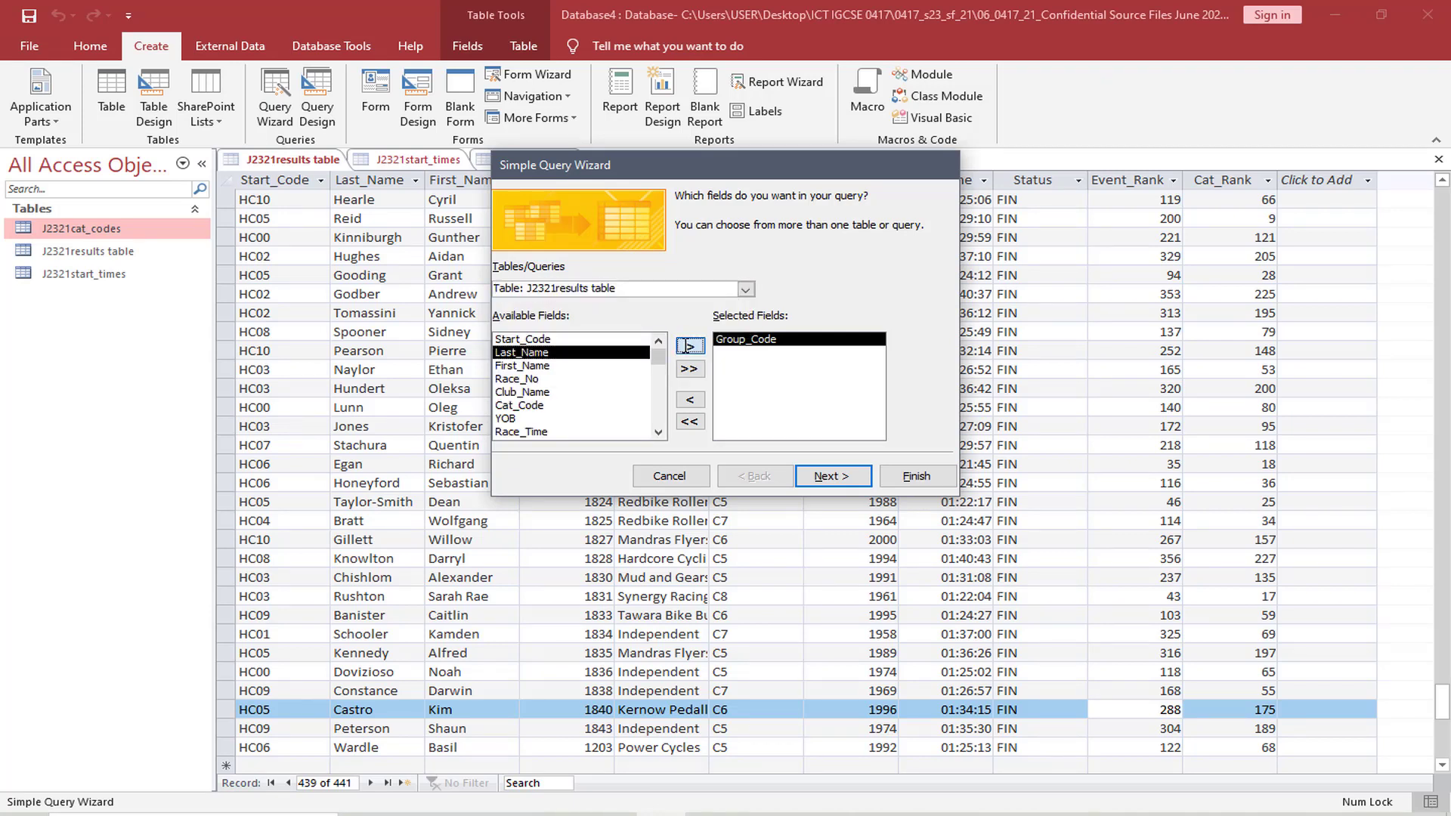
click(690, 345)
click(689, 345)
Check the field order in the exam paper and add YOB from the J2321results table to the query
click(562, 814)
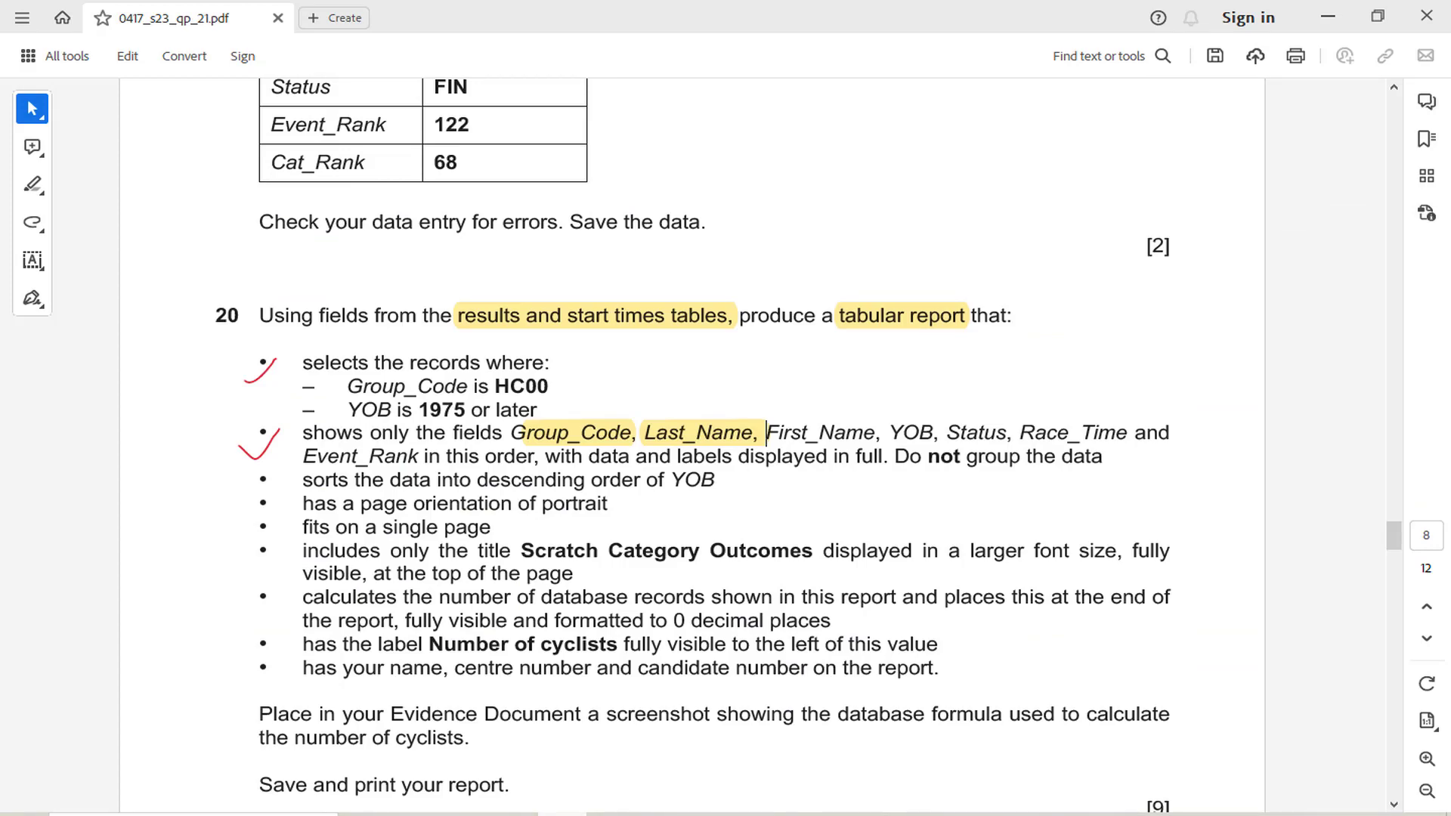
key(alt+Tab)
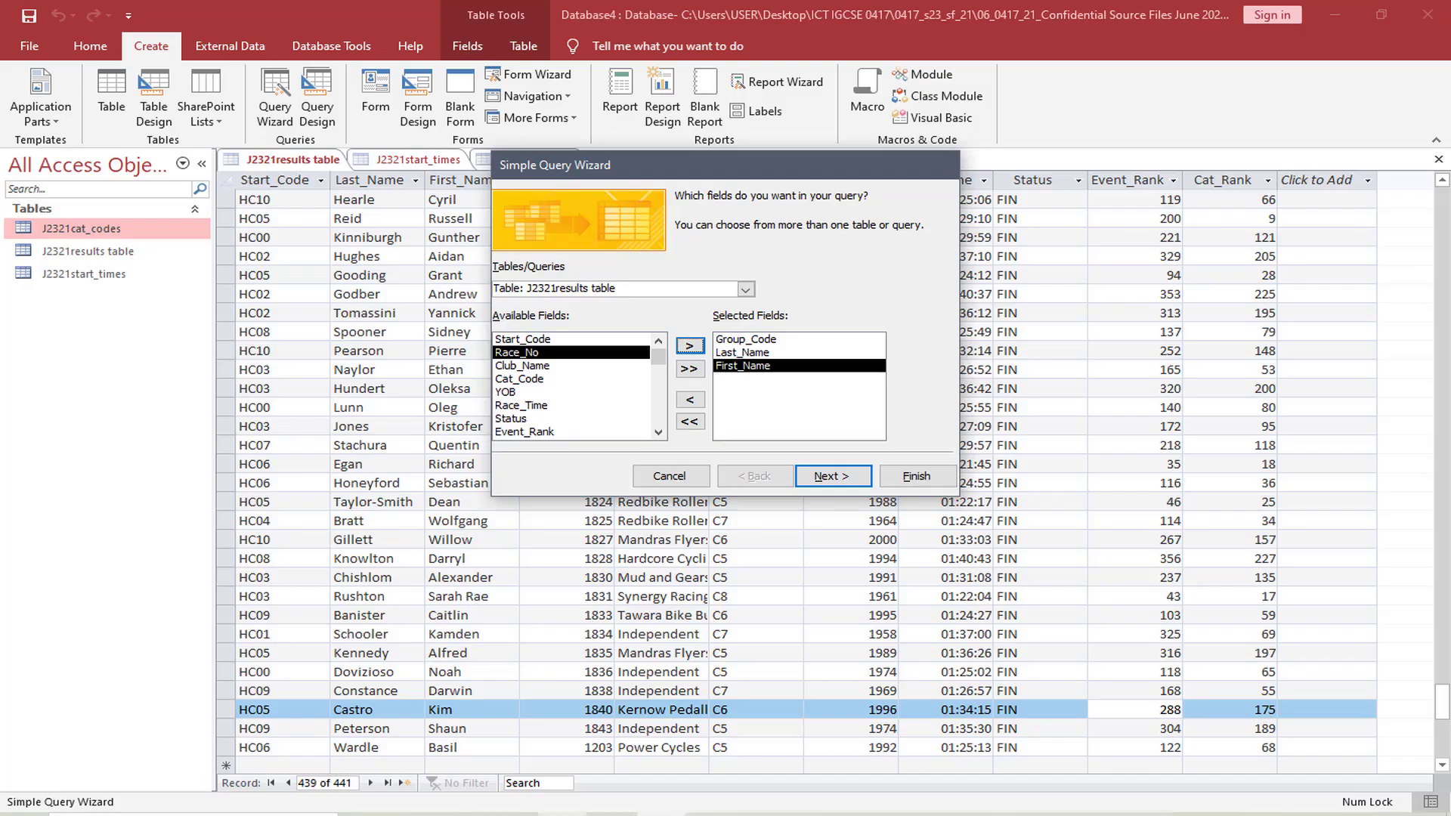
click(517, 390)
click(689, 345)
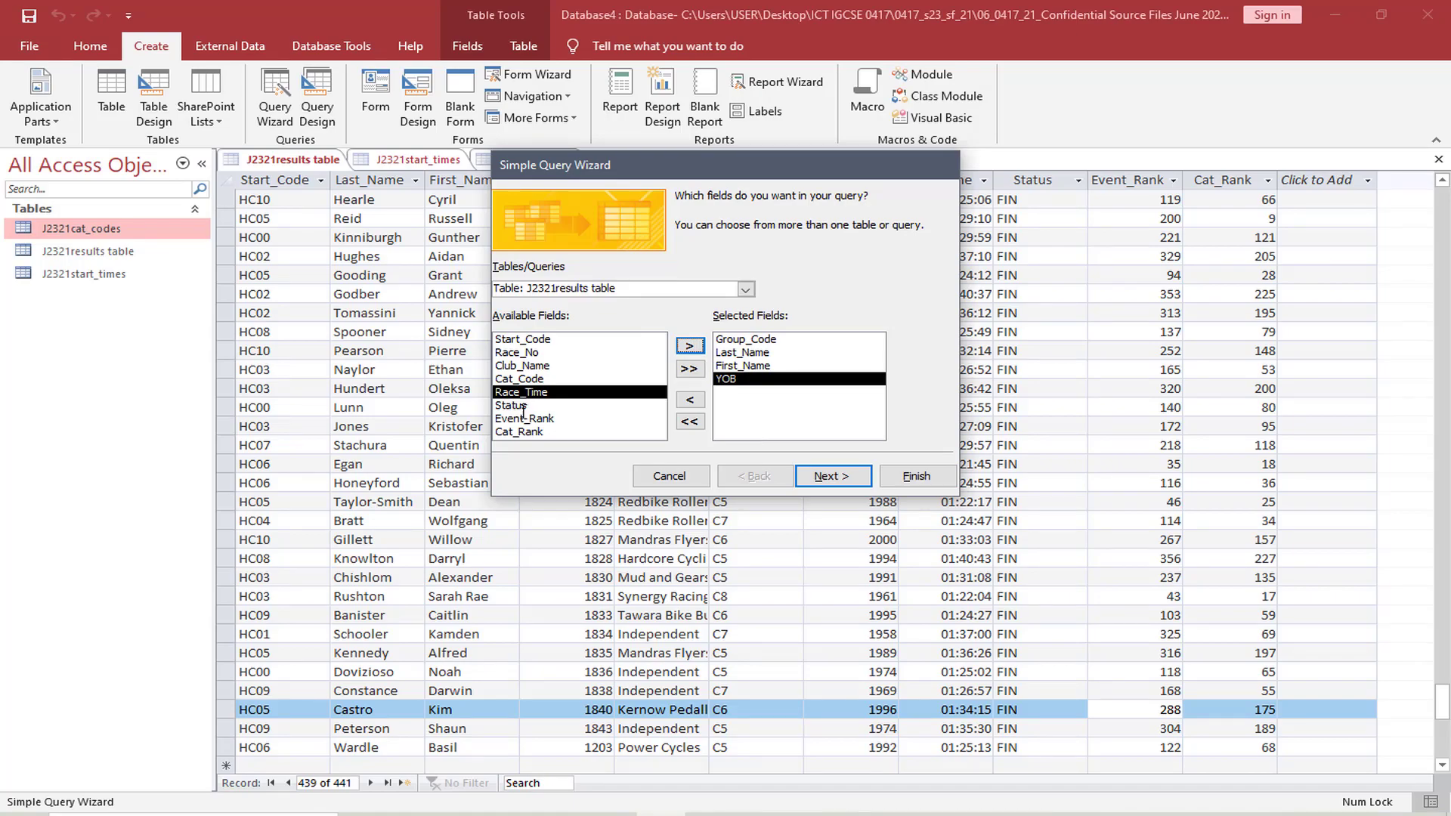
Check the exam paper's field order again and add Status followed by Race_Time to the query's selected fields
click(562, 814)
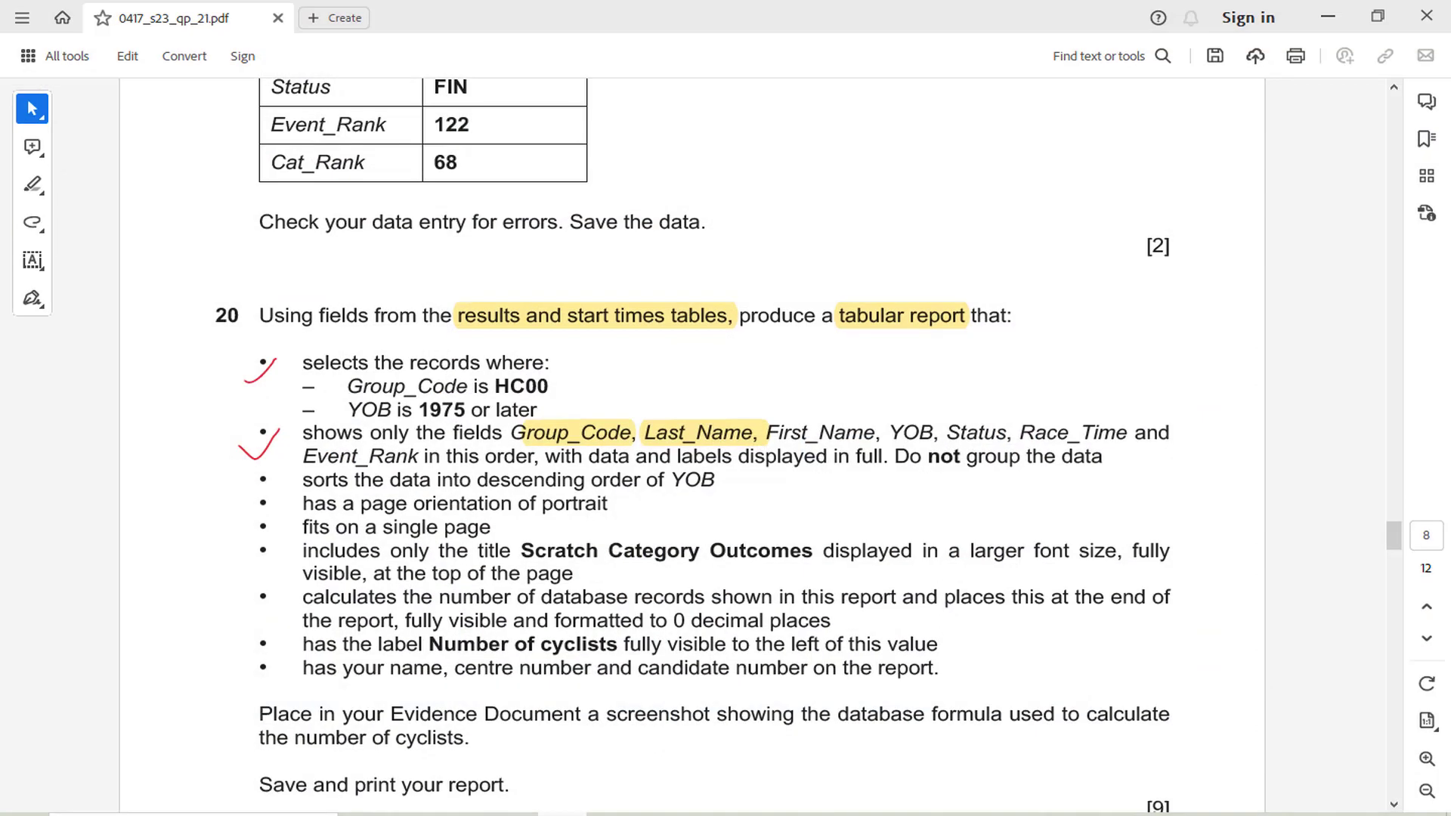
click(563, 814)
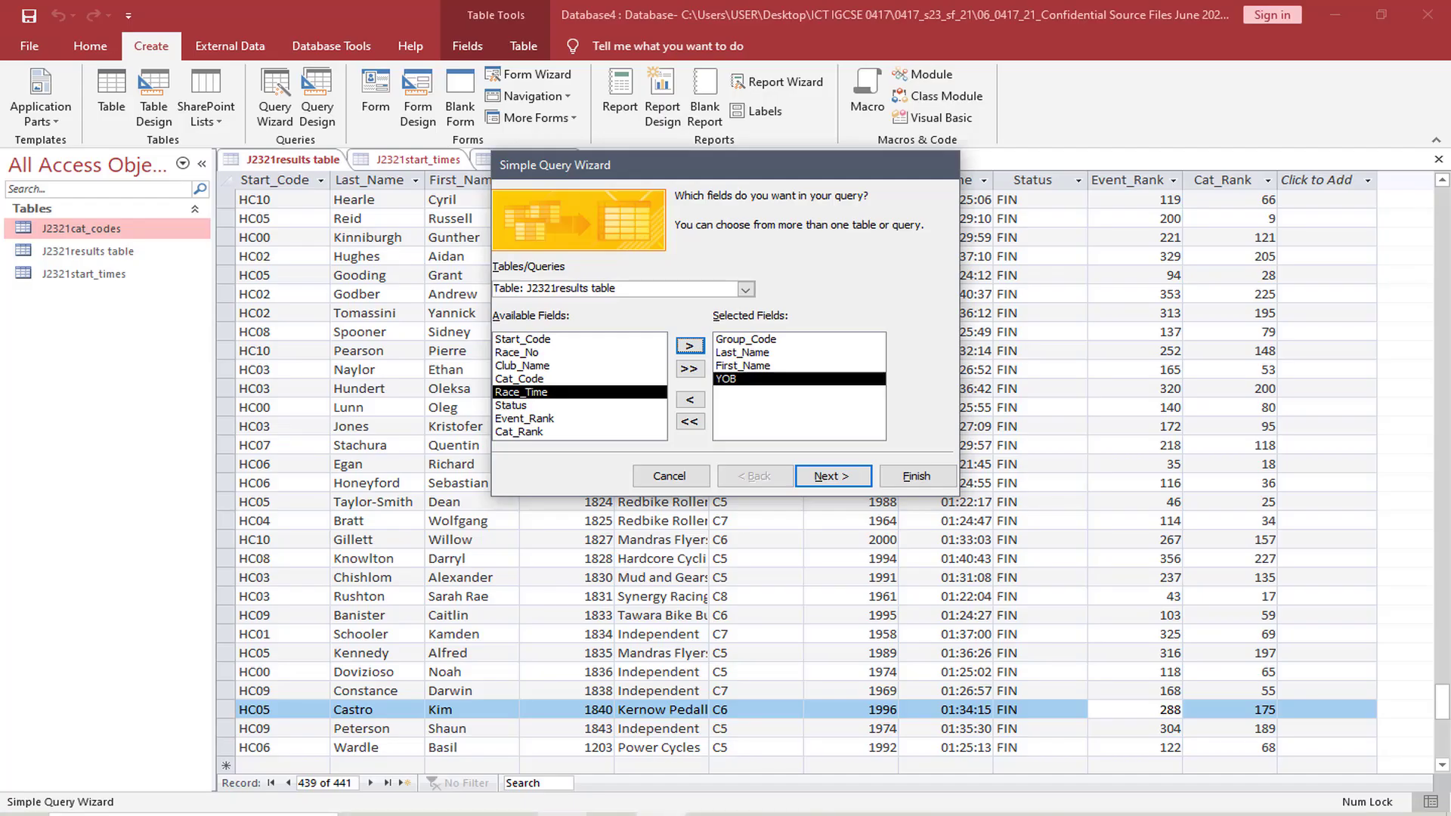
click(514, 405)
click(689, 345)
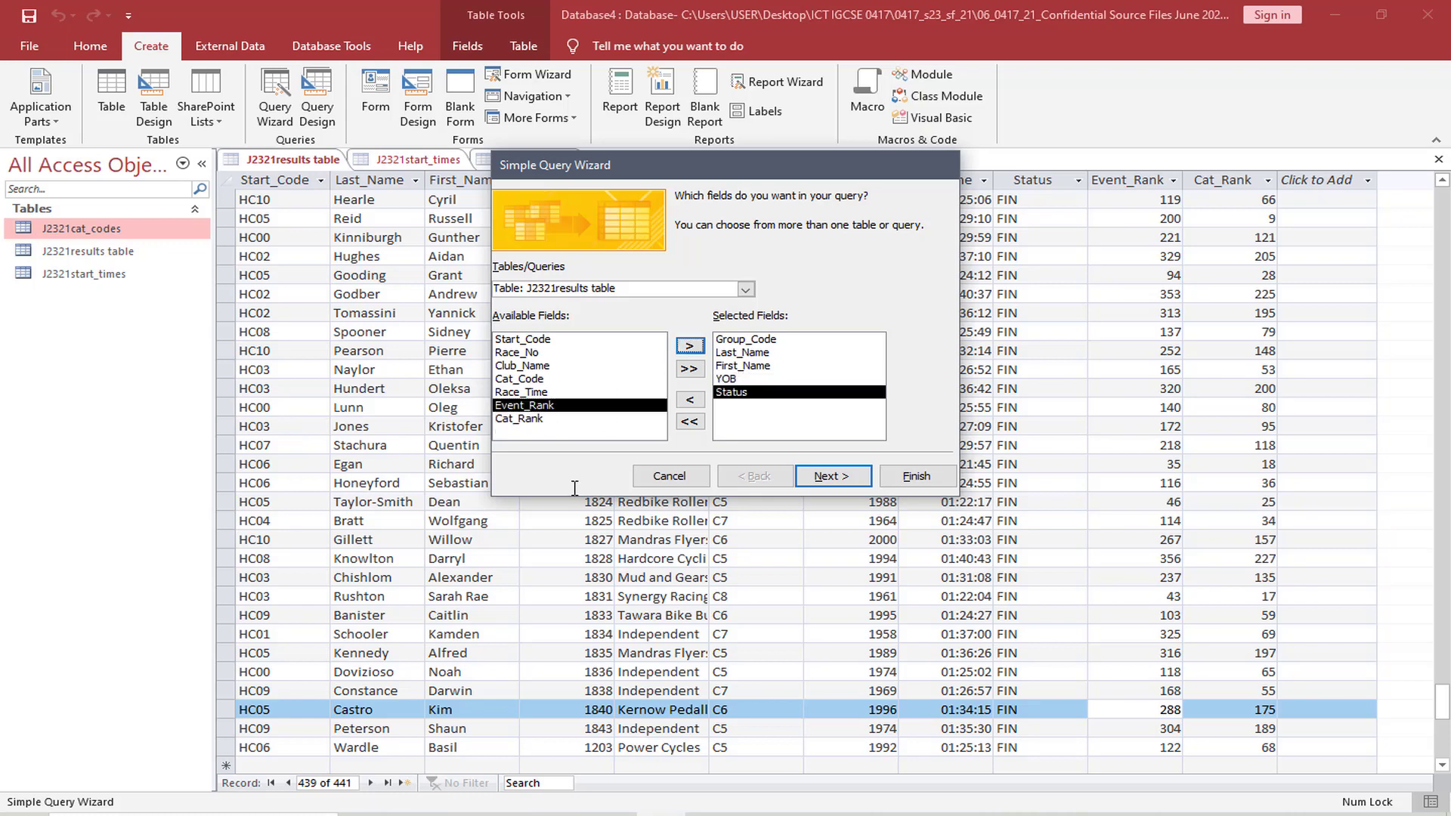
click(539, 392)
click(690, 345)
Check the exam paper for the remaining field and add Event_Rank to the query's selected fields
click(562, 814)
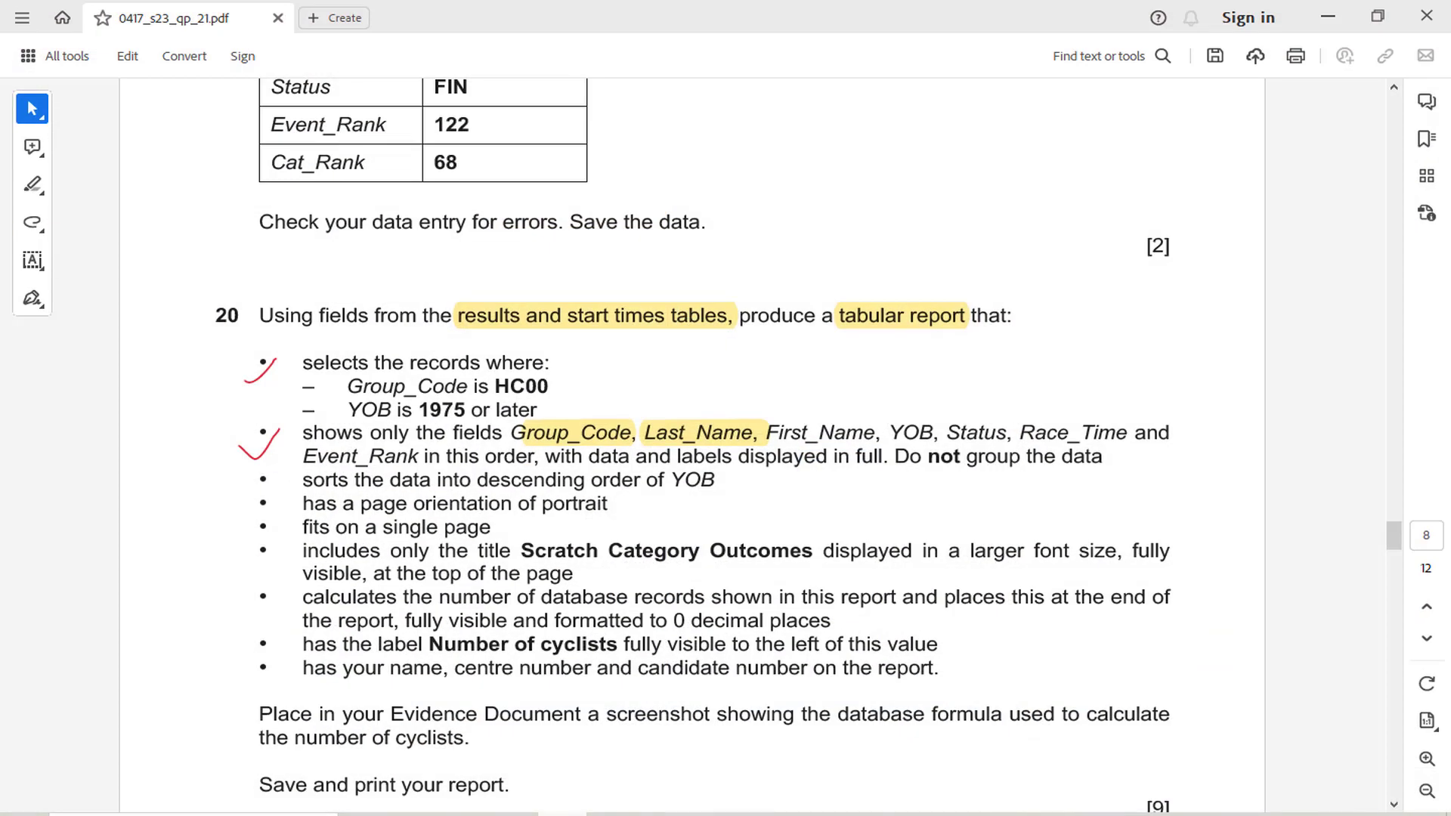
click(563, 814)
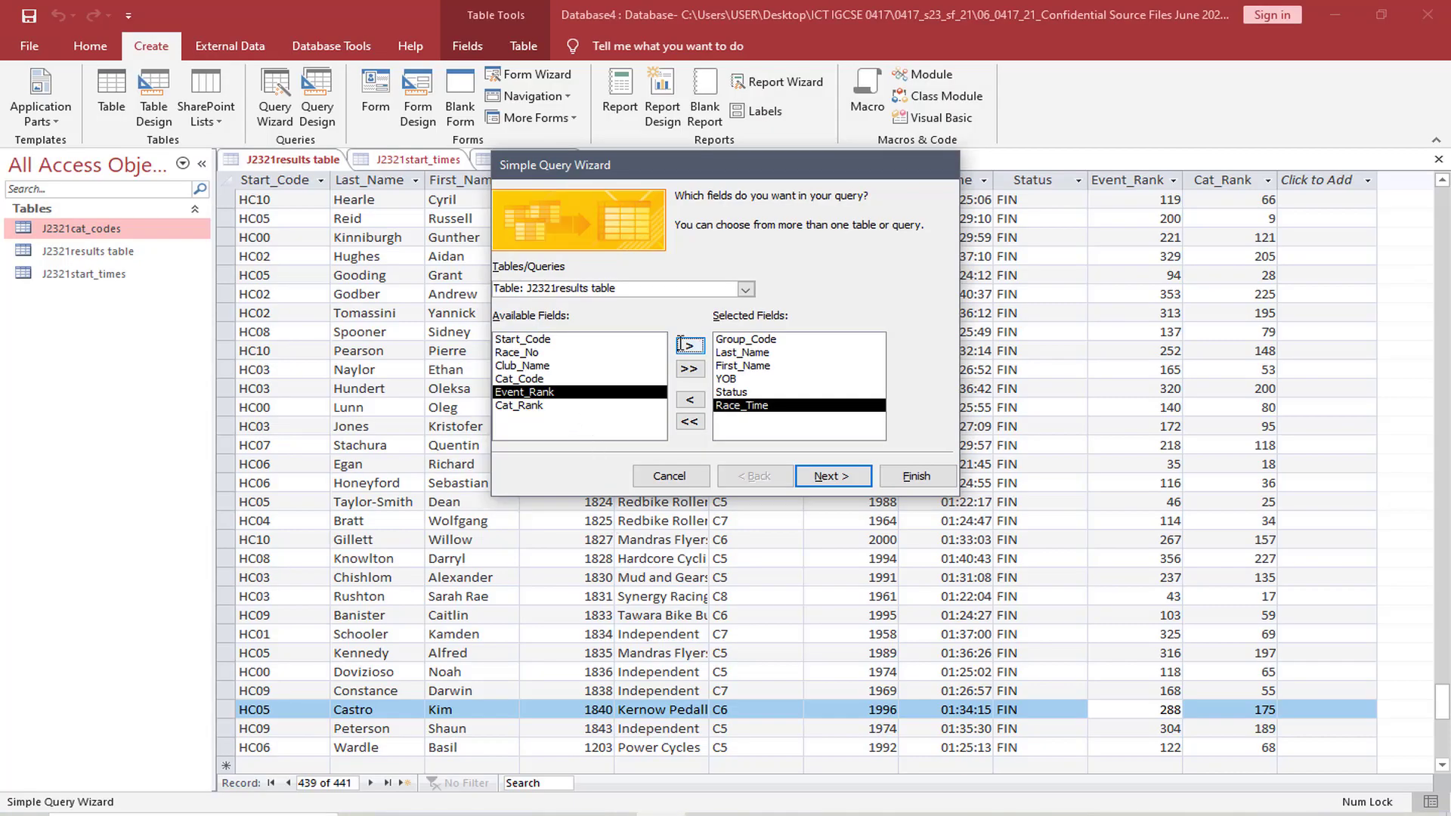
click(689, 345)
Compare the query's selected fields with question 20's list and highlight "not group" in the exam paper
click(563, 814)
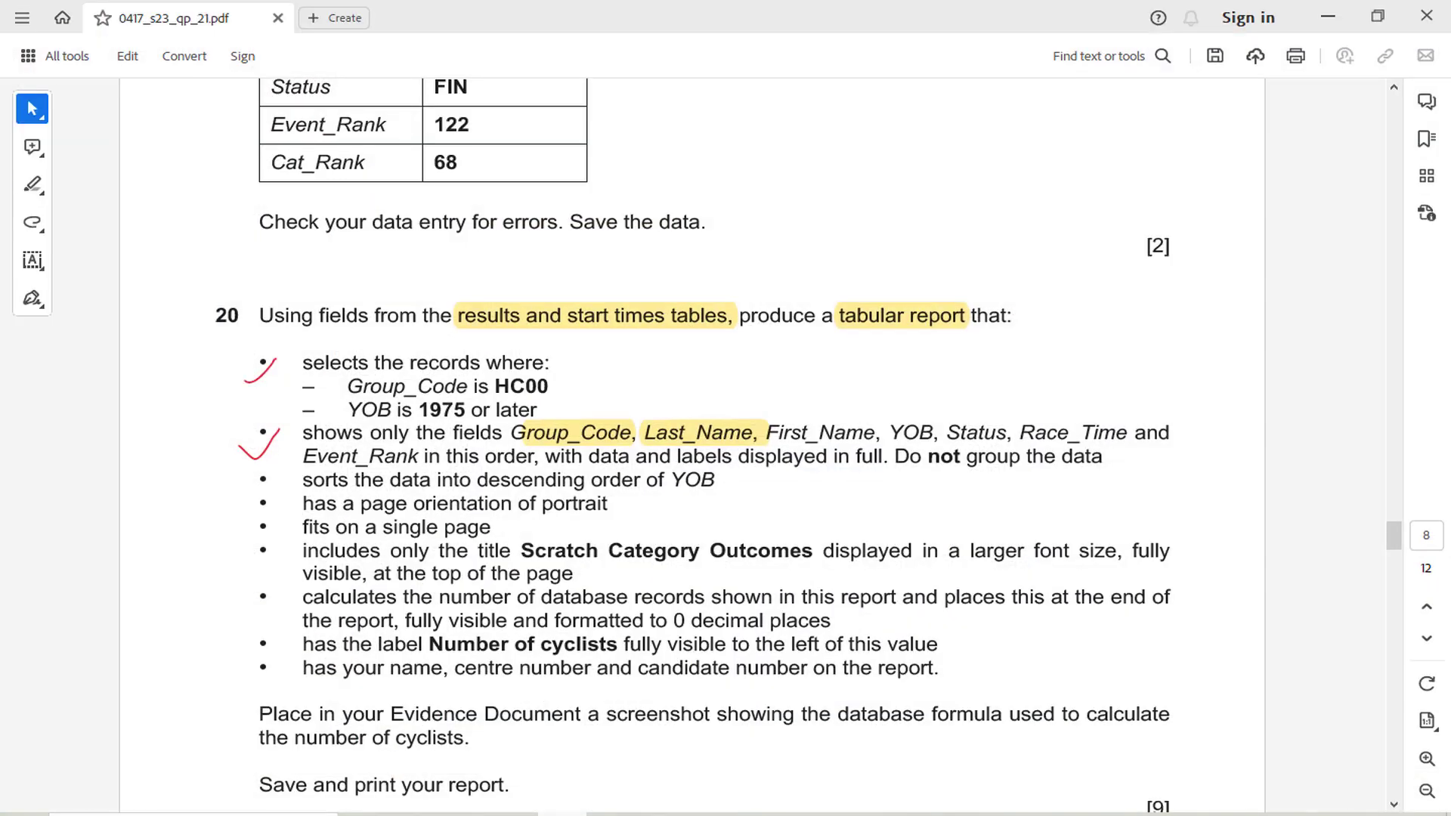
click(562, 814)
click(563, 814)
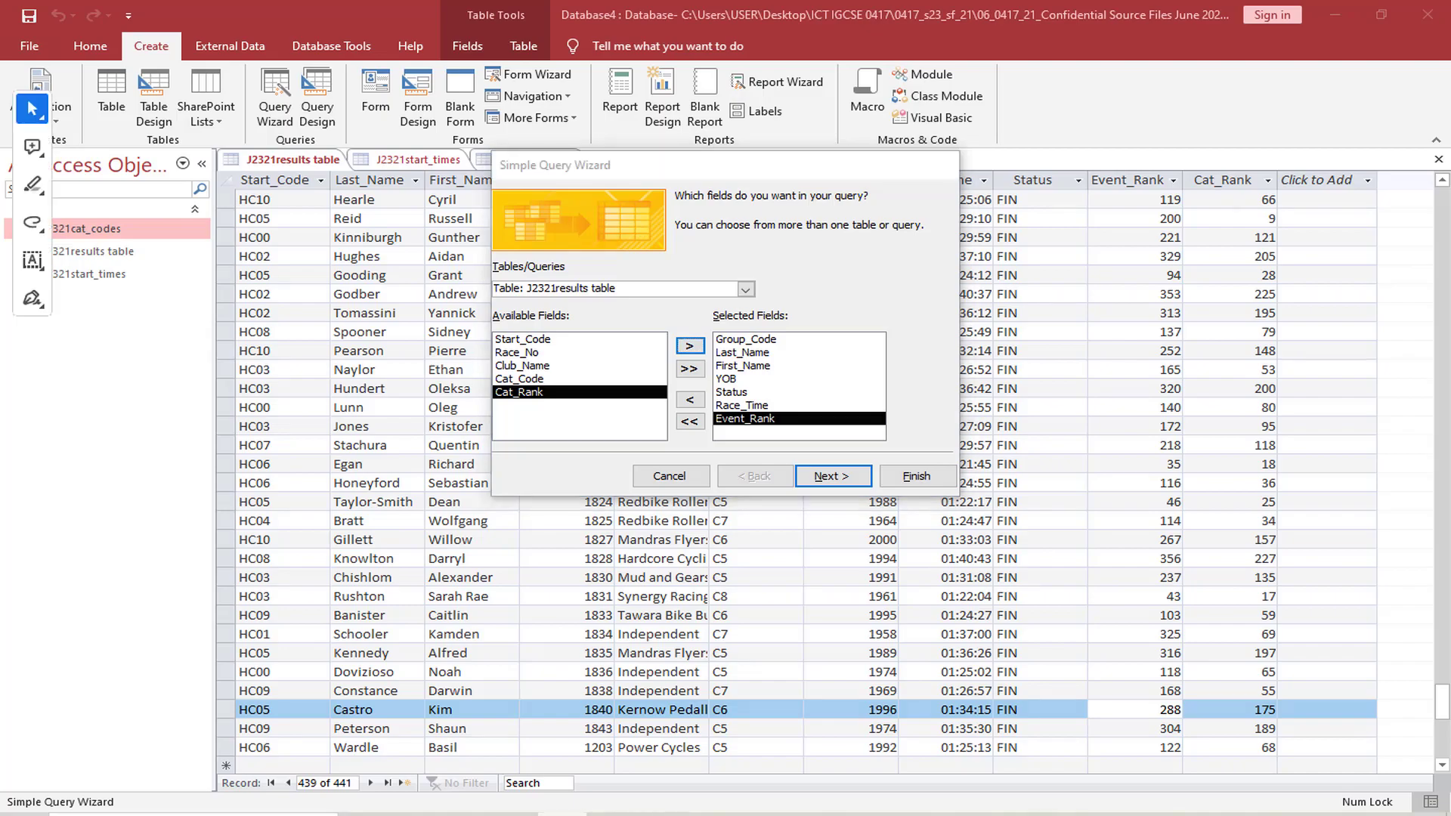
click(563, 814)
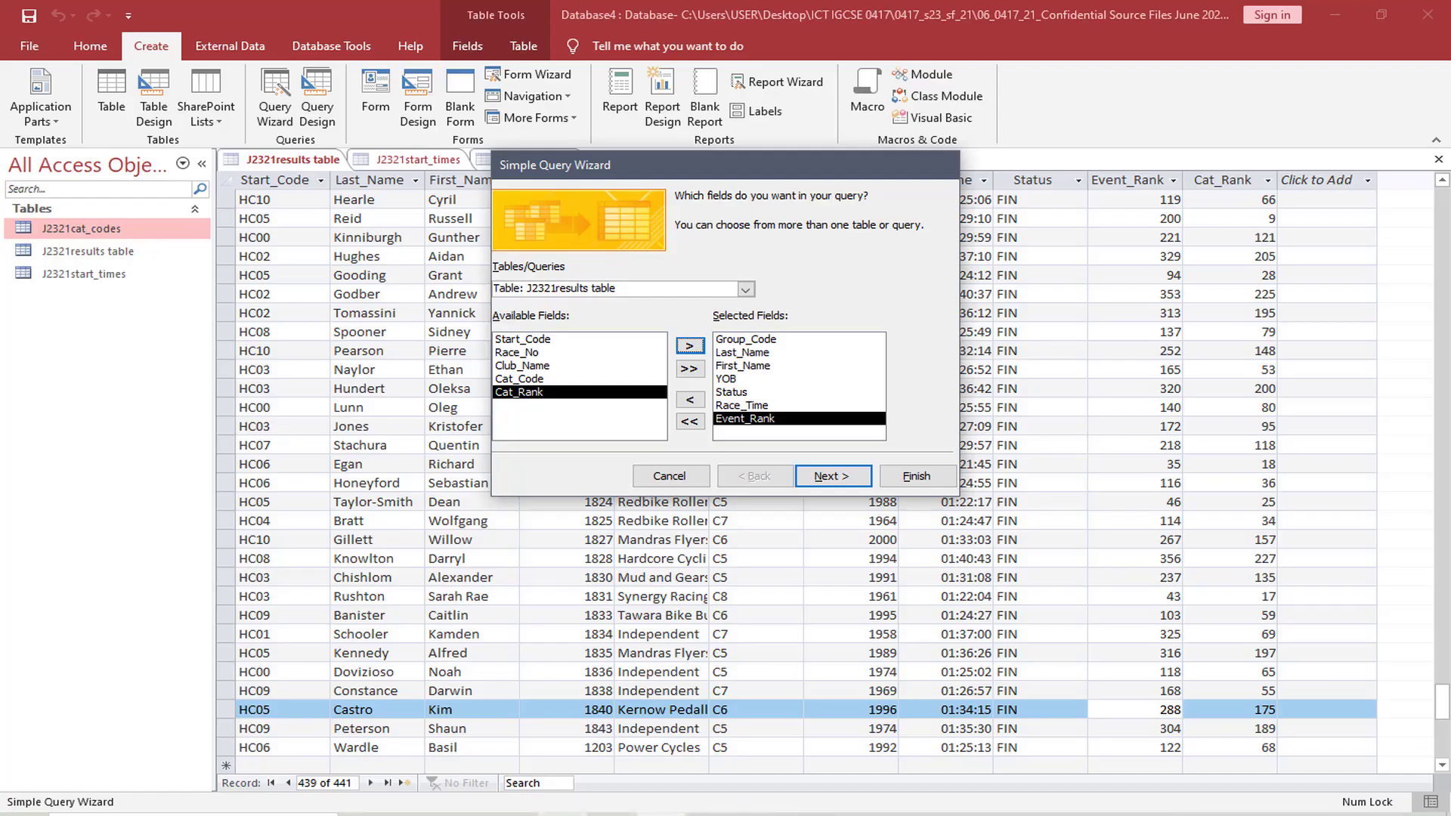
click(562, 814)
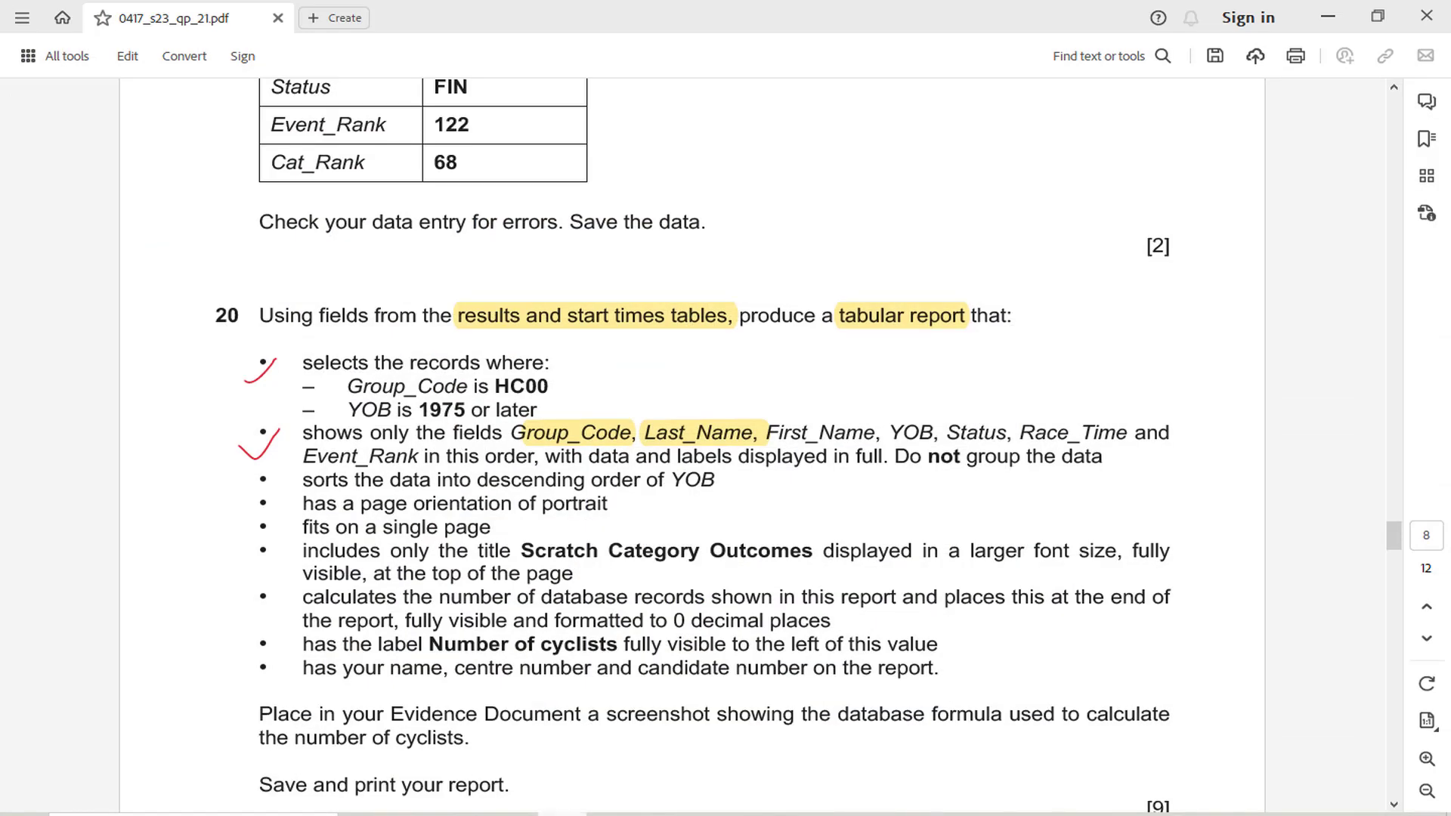
click(563, 814)
click(562, 814)
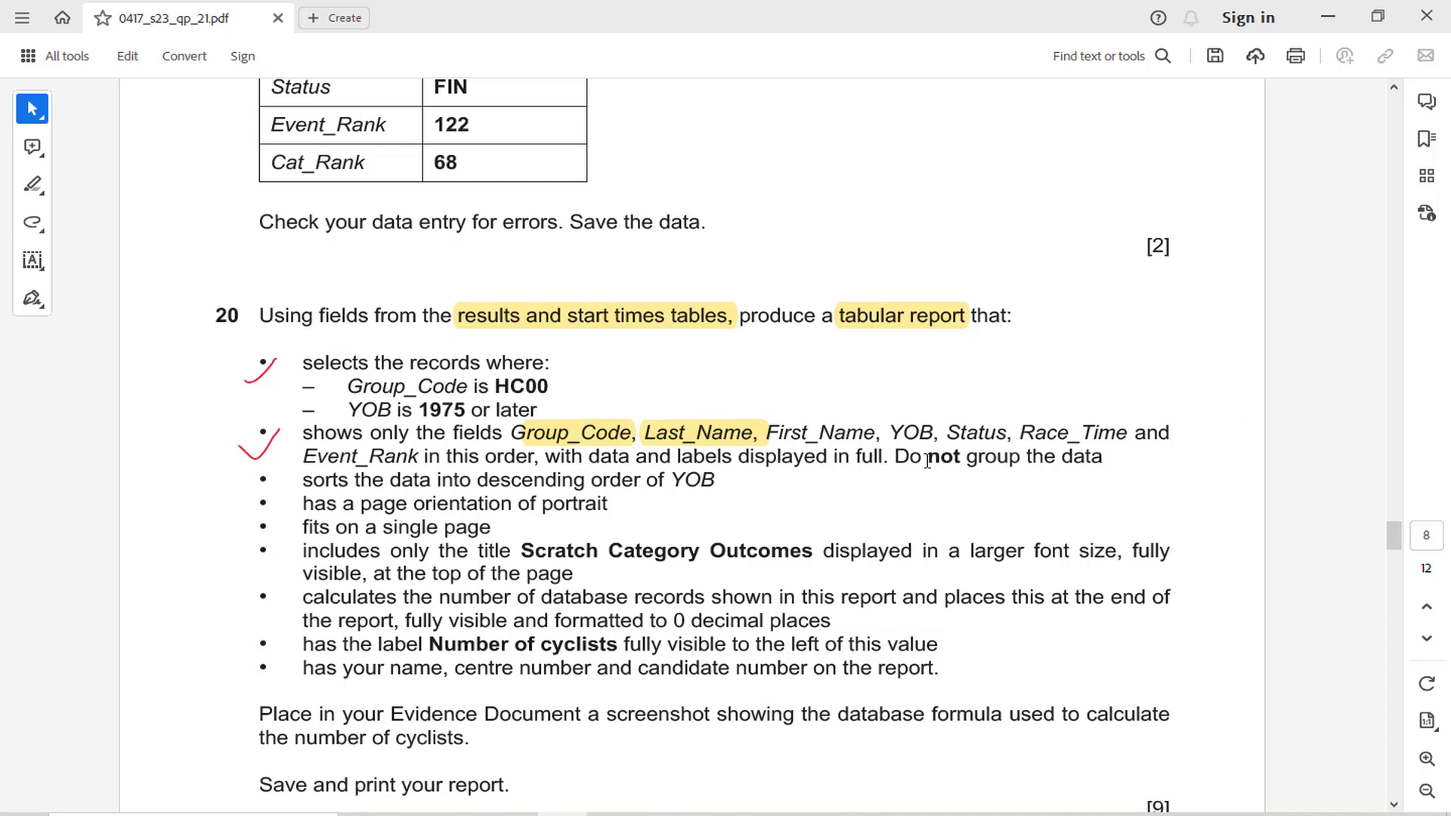
drag(928, 460, 1008, 461)
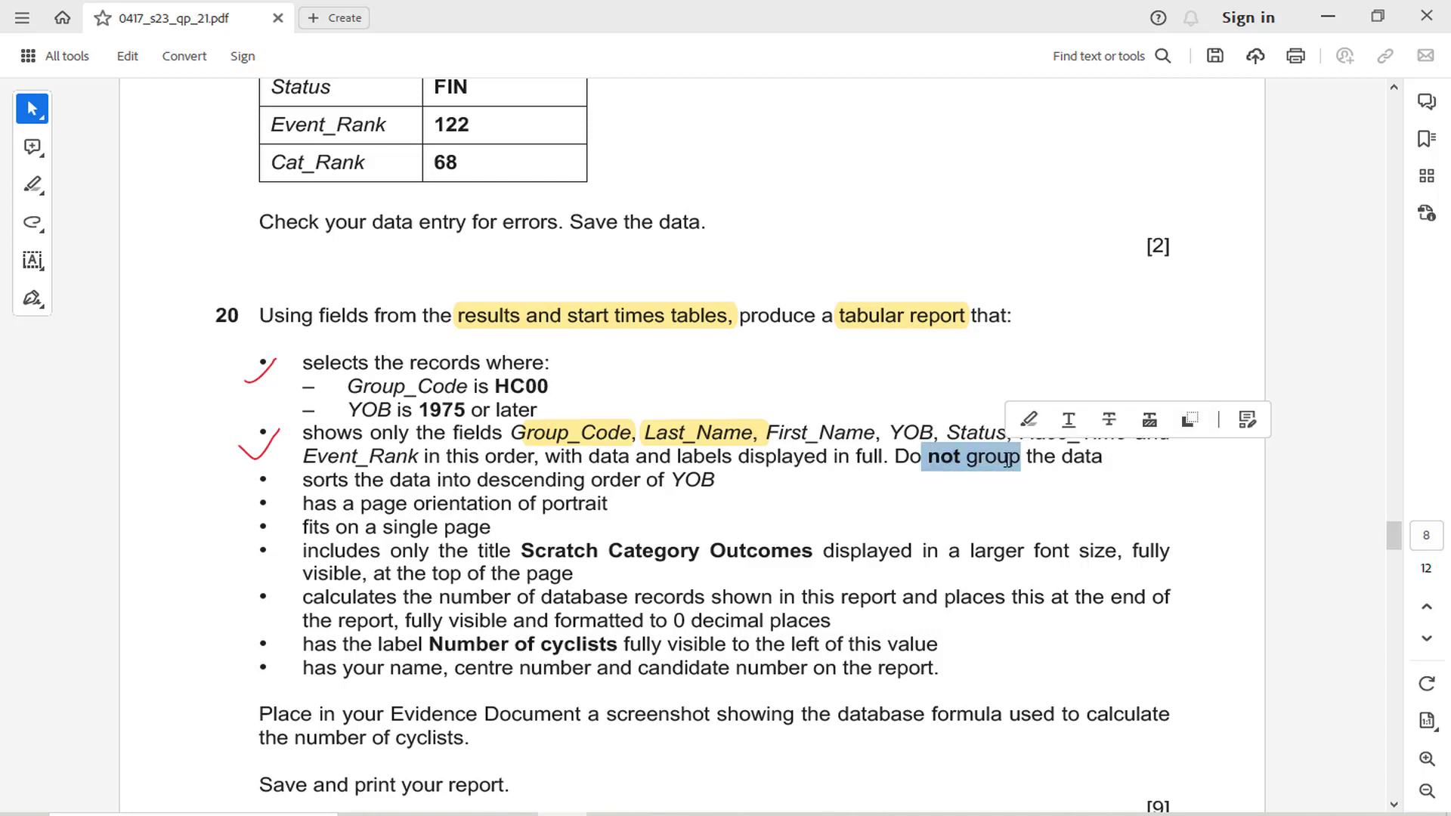
click(1030, 421)
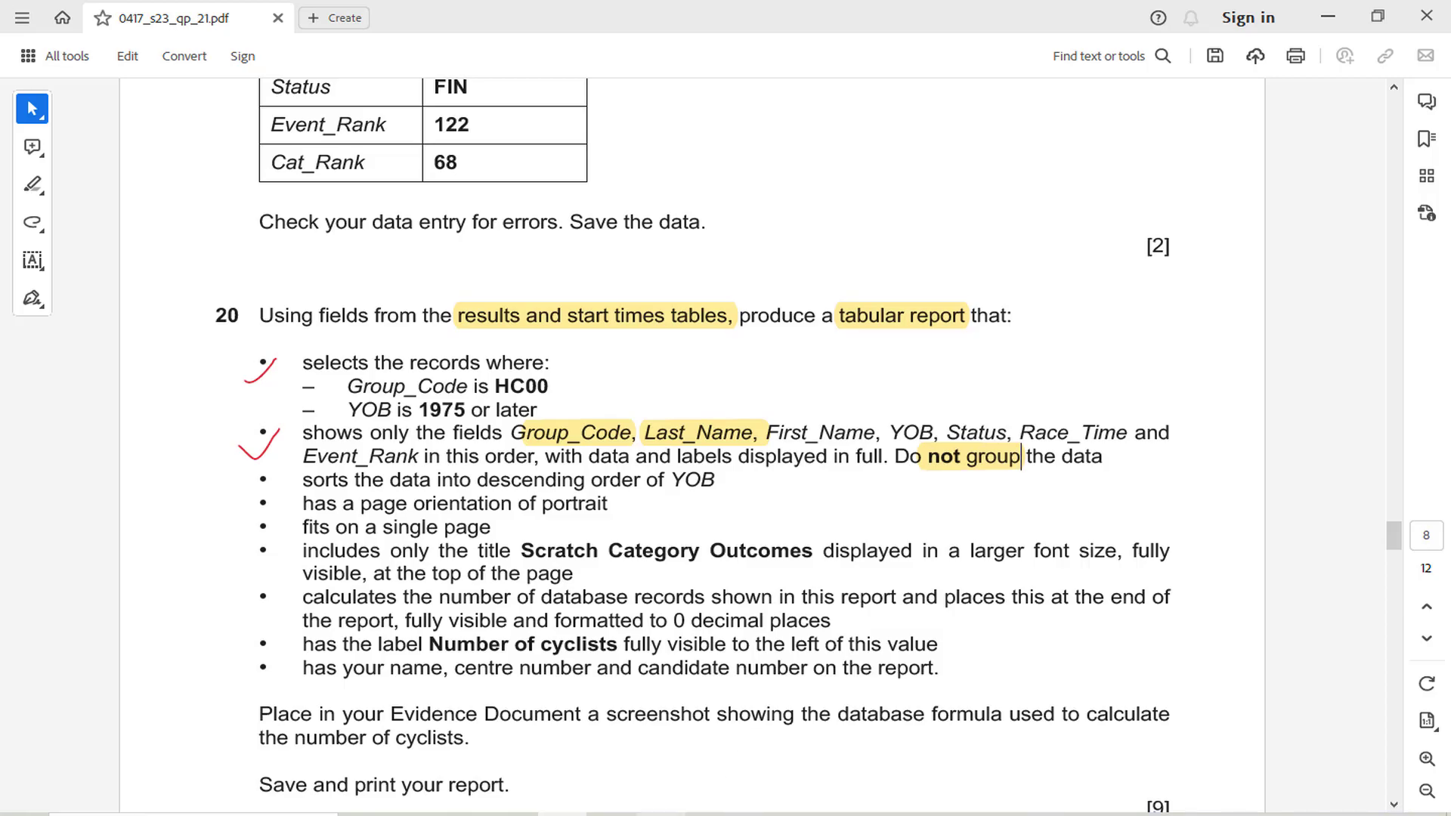
Return to the Access query wizard, accept the selected fields and keep the Detail query option
click(662, 814)
click(851, 475)
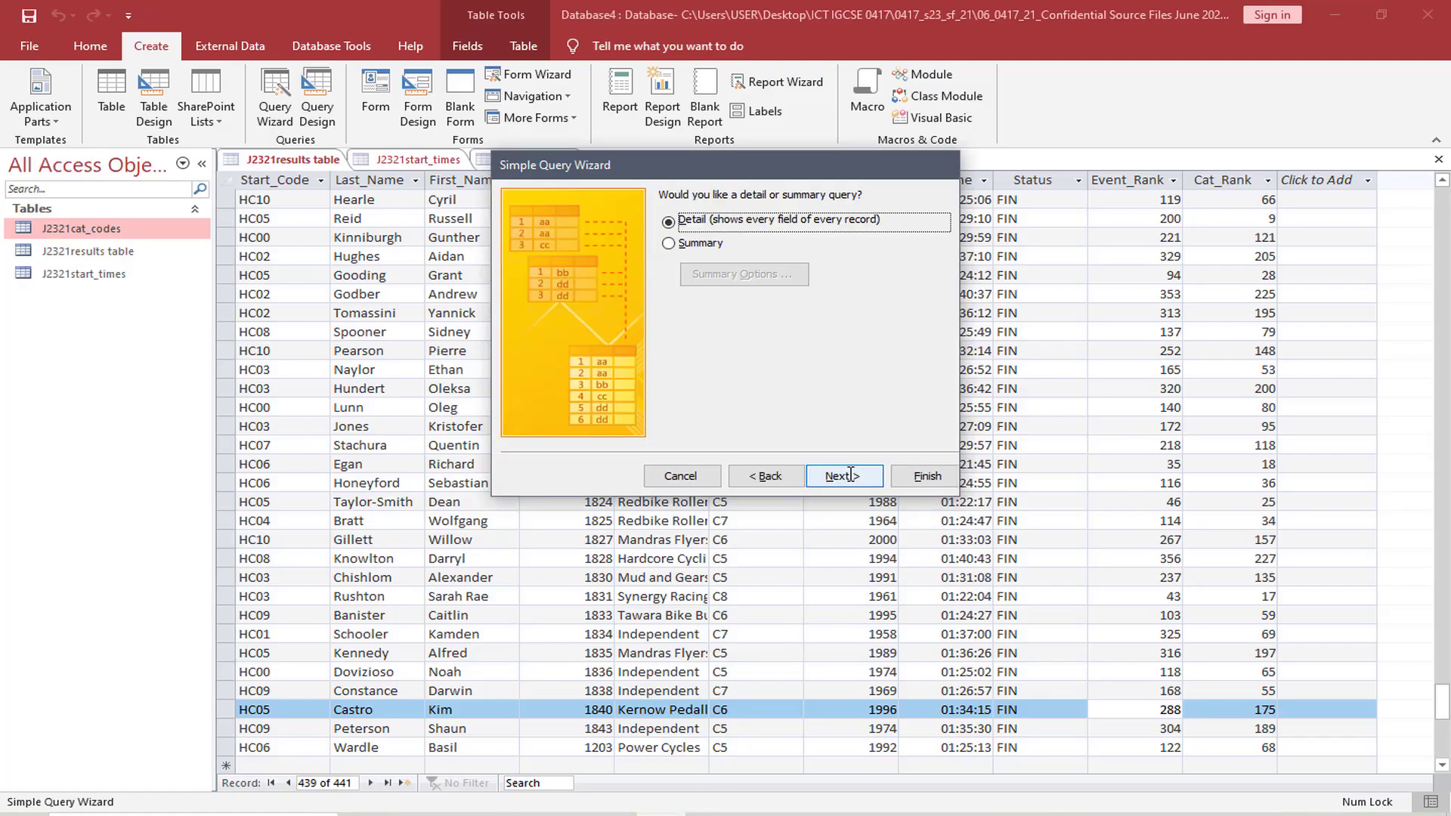
click(844, 476)
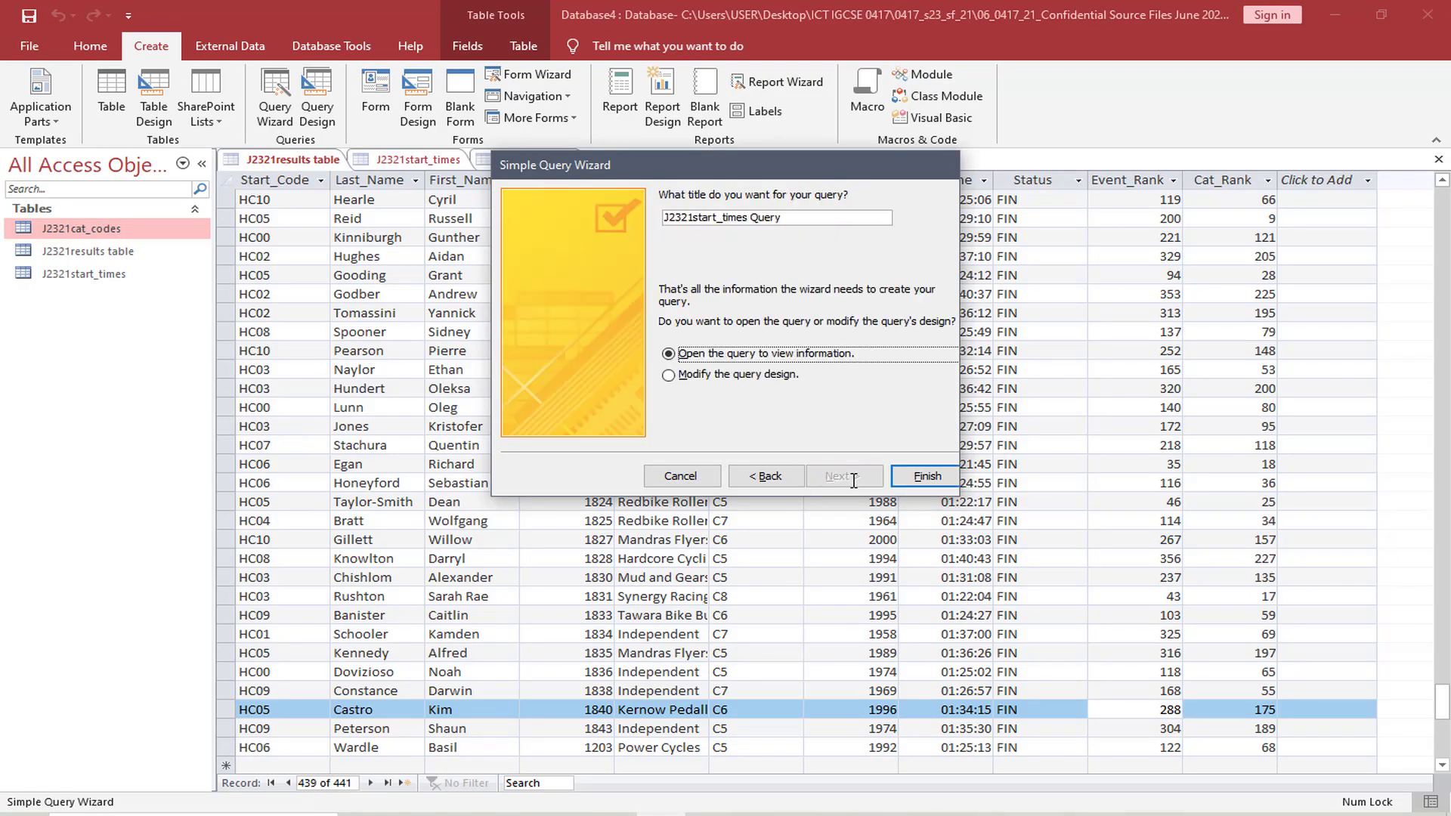
Title the query J2321 Query 1 and finish the wizard with the query opened to view information
click(749, 218)
key(BackSpace)
key(BackSpace)
key(BackSpace)
key(BackSpace)
key(BackSpace)
key(BackSpace)
key(BackSpace)
key(BackSpace)
key(BackSpace)
key(BackSpace)
key(BackSpace)
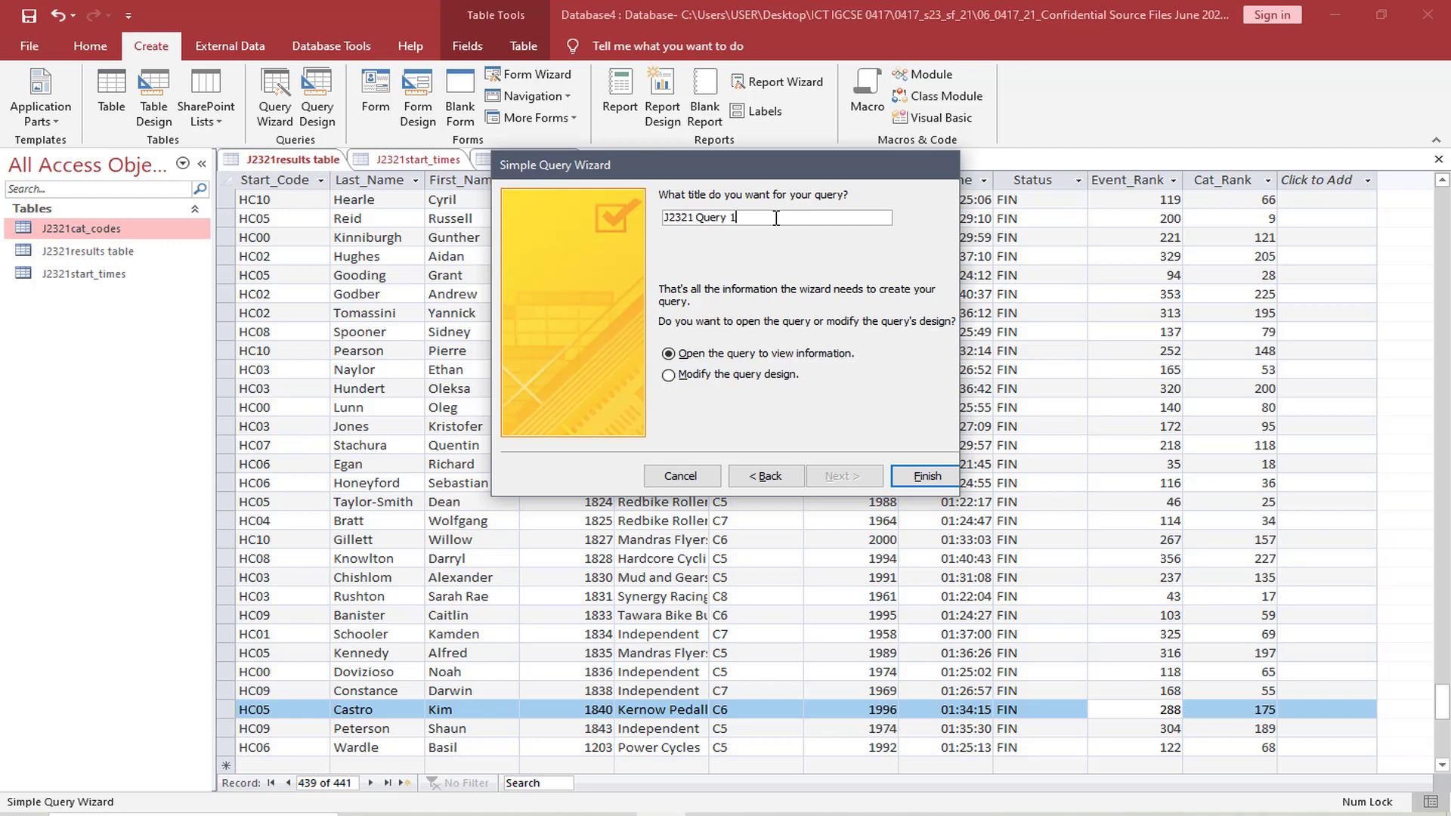
click(918, 475)
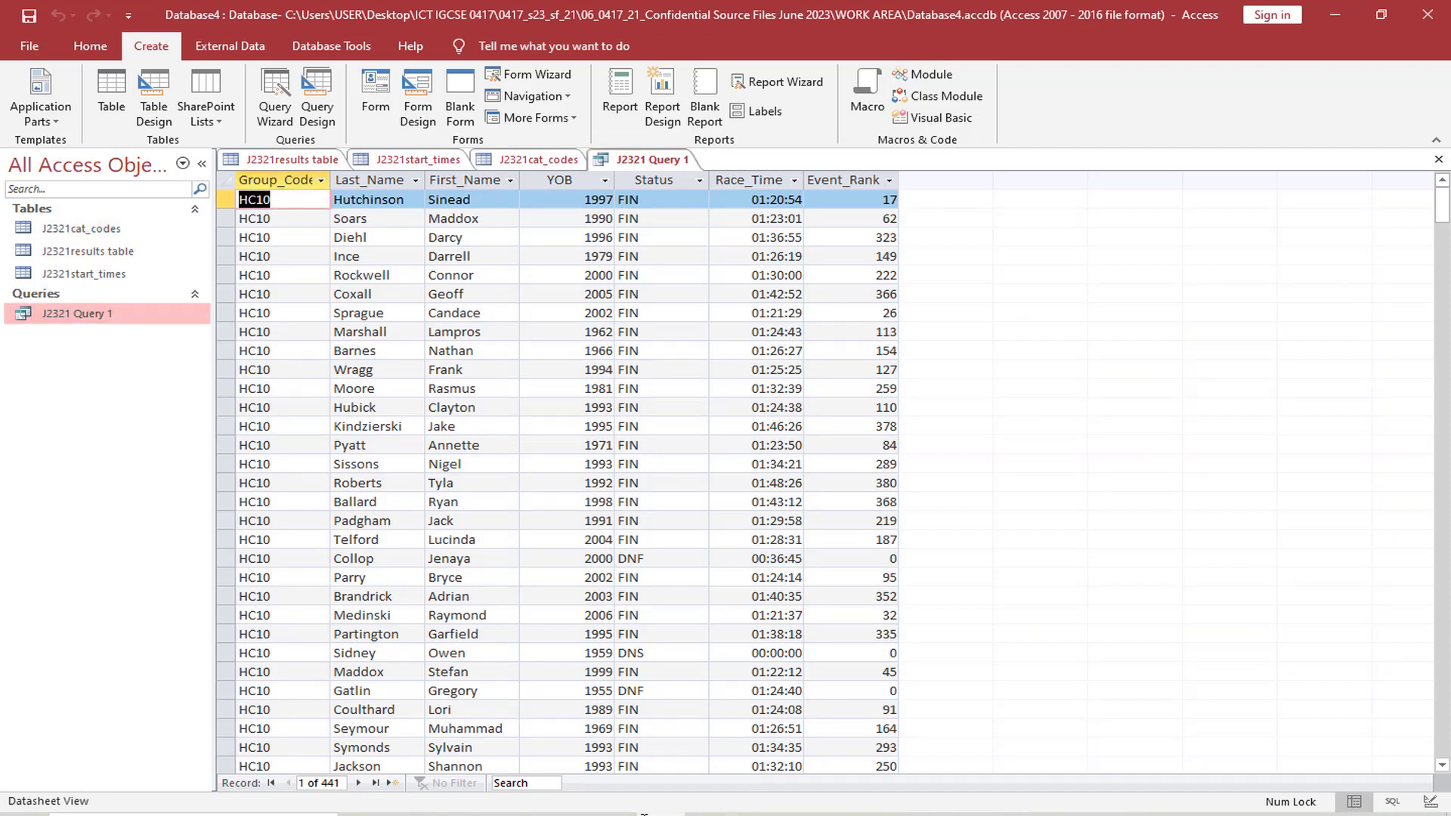
Highlight the Group_Code value HC00 in question 20 of the exam paper and return to the Access query
click(562, 814)
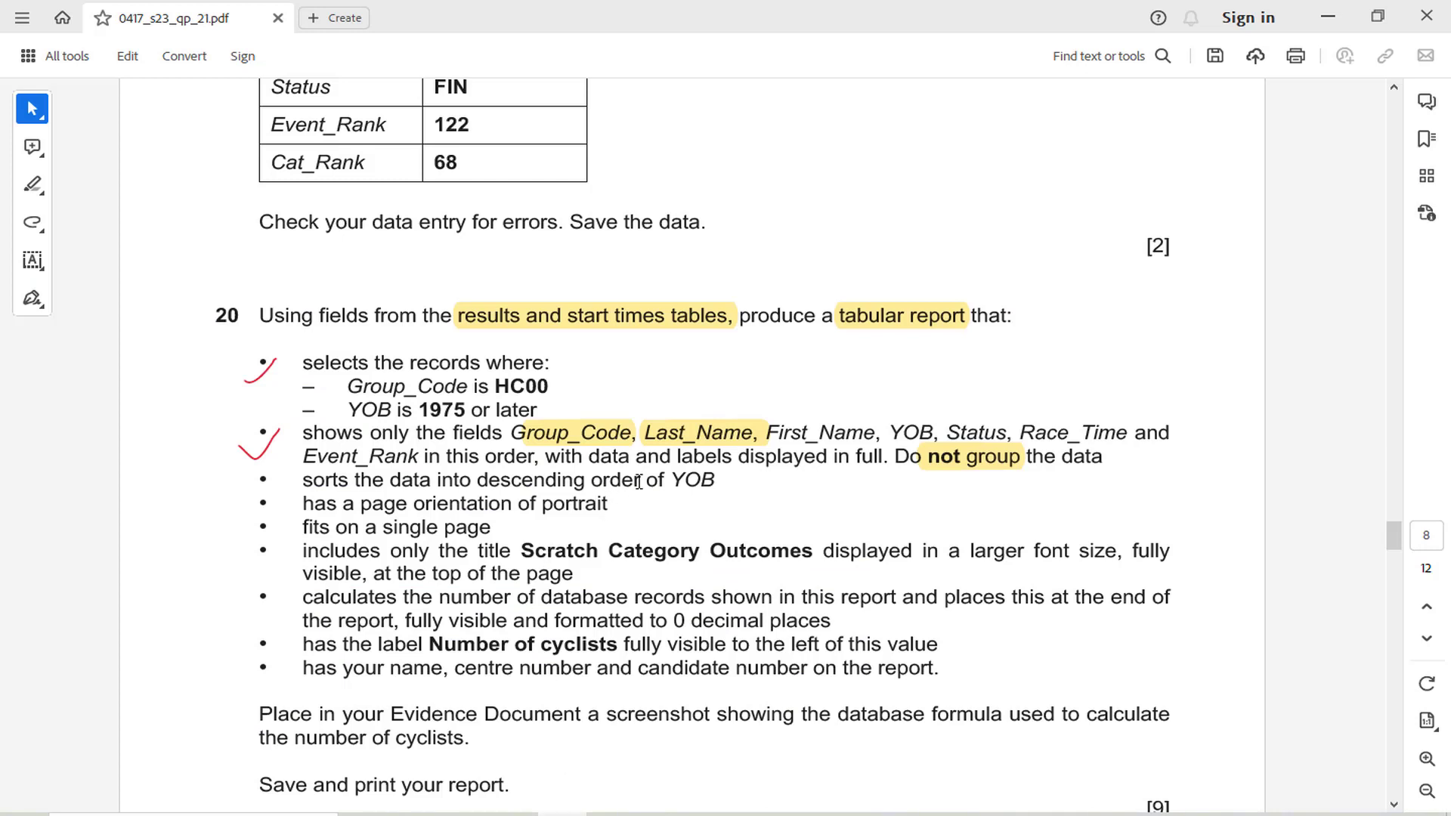
double_click(508, 386)
click(584, 350)
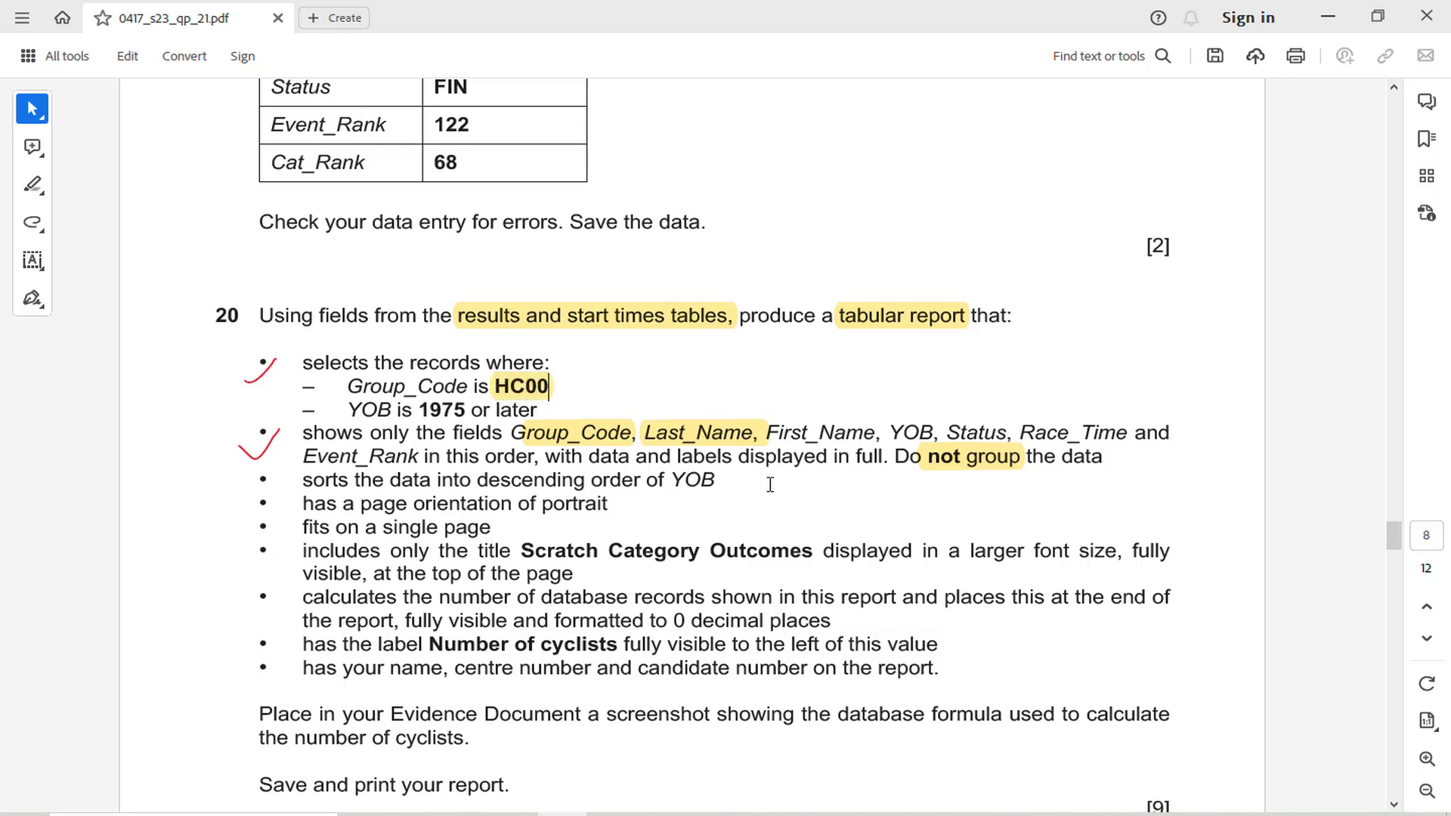
mouse_move(609, 813)
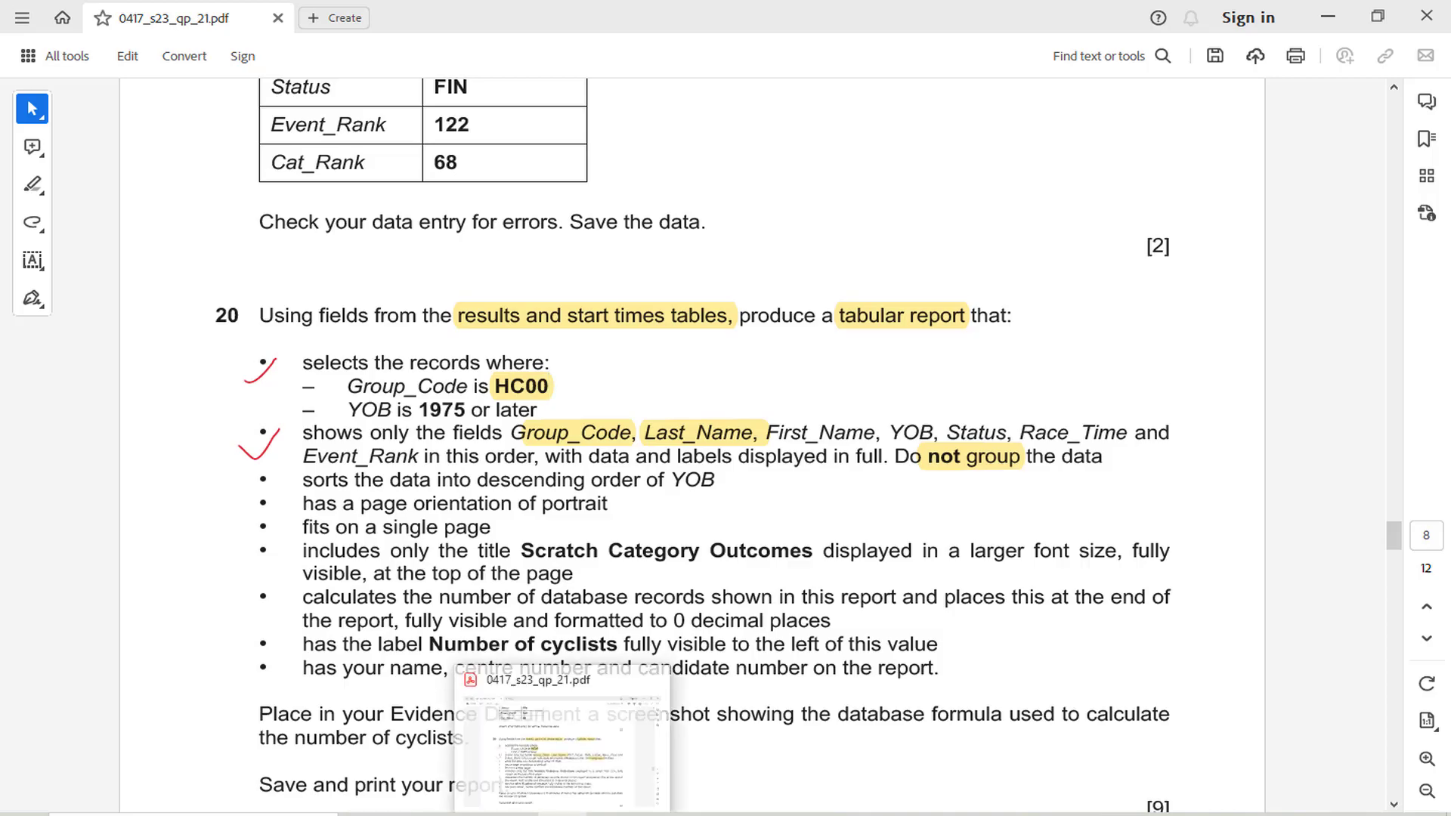
click(661, 814)
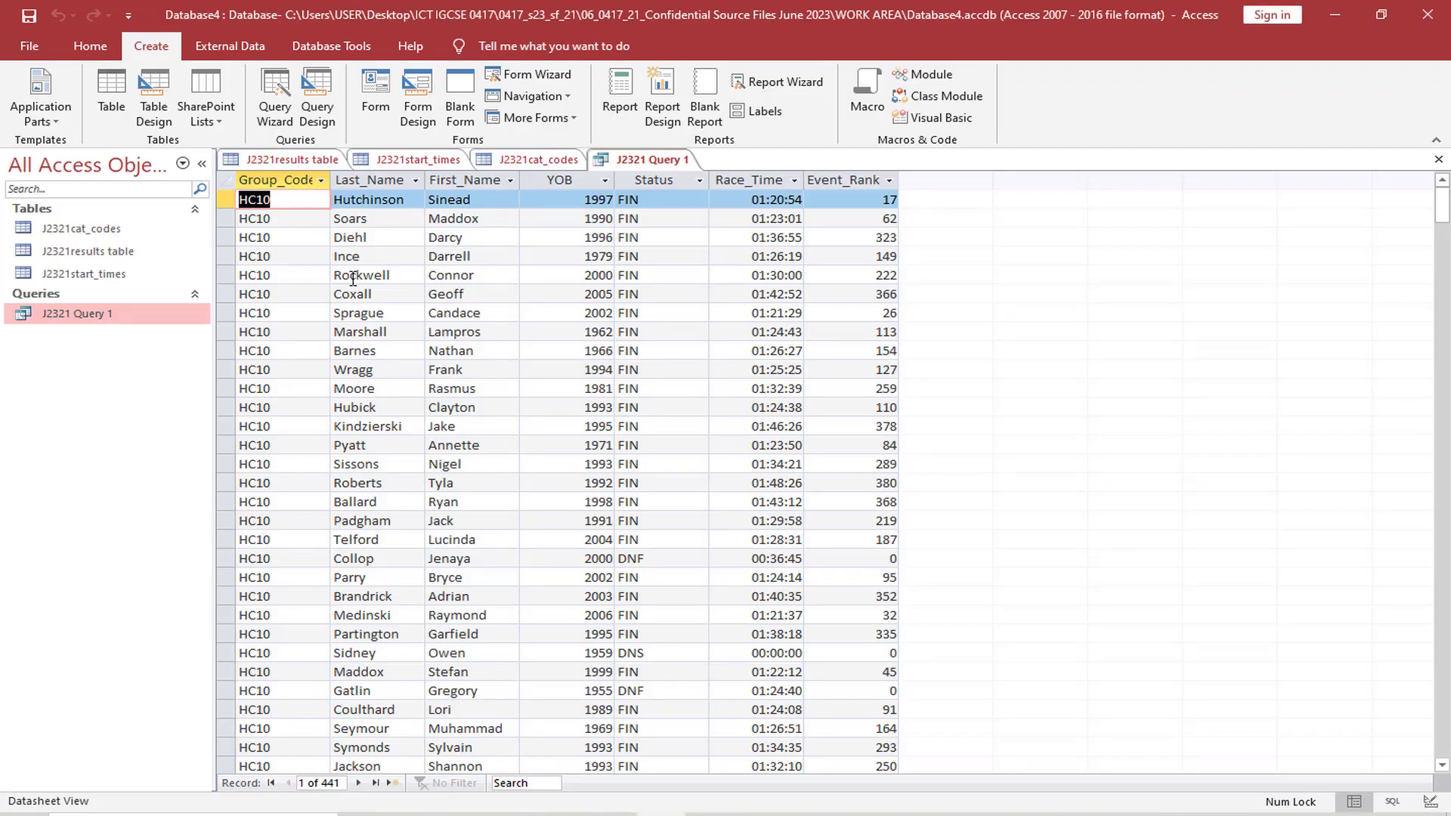
Open J2321 Query 1 in Design View and set the Group_Code criterion to HC00
click(90, 46)
click(34, 115)
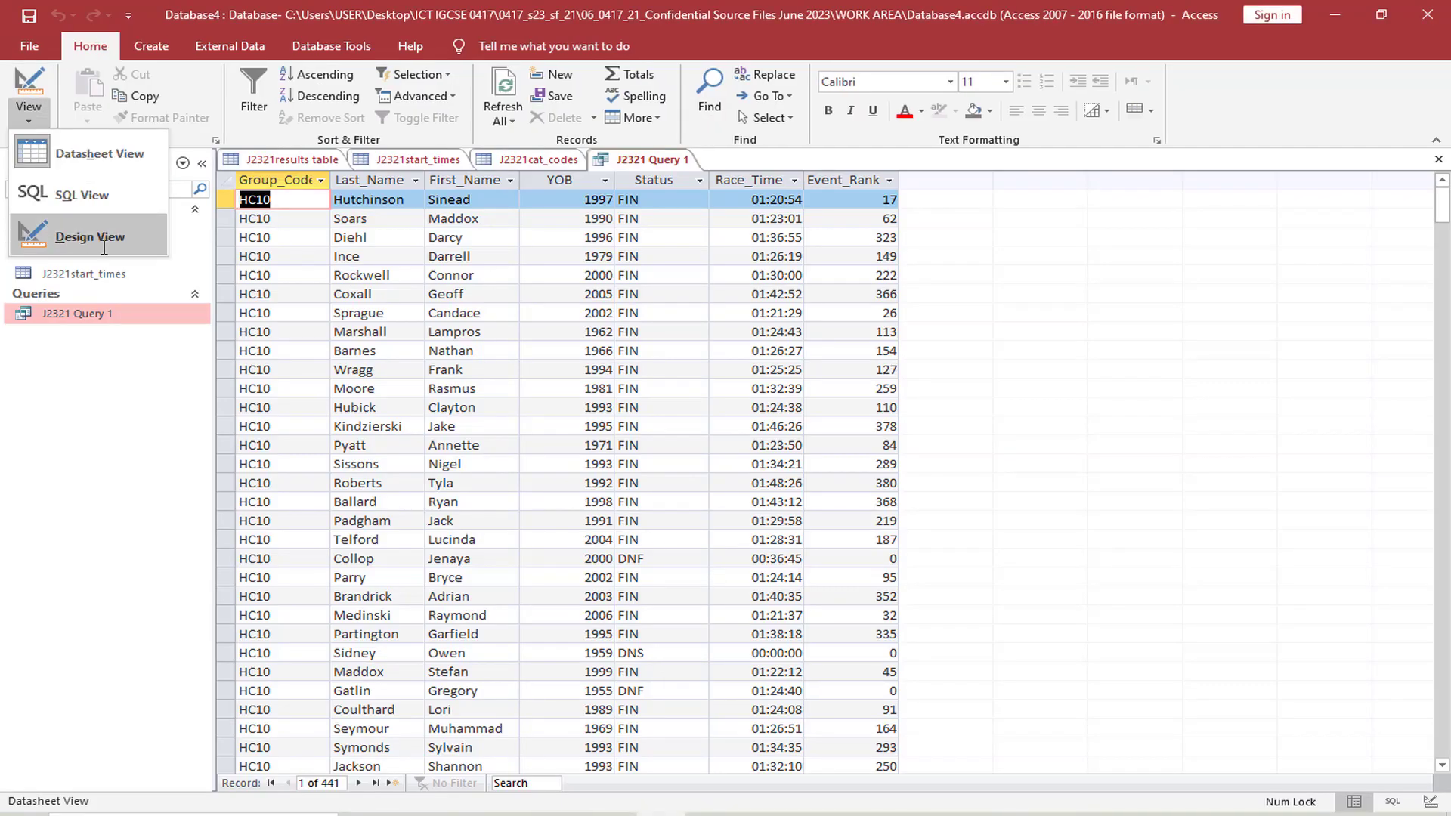
click(89, 237)
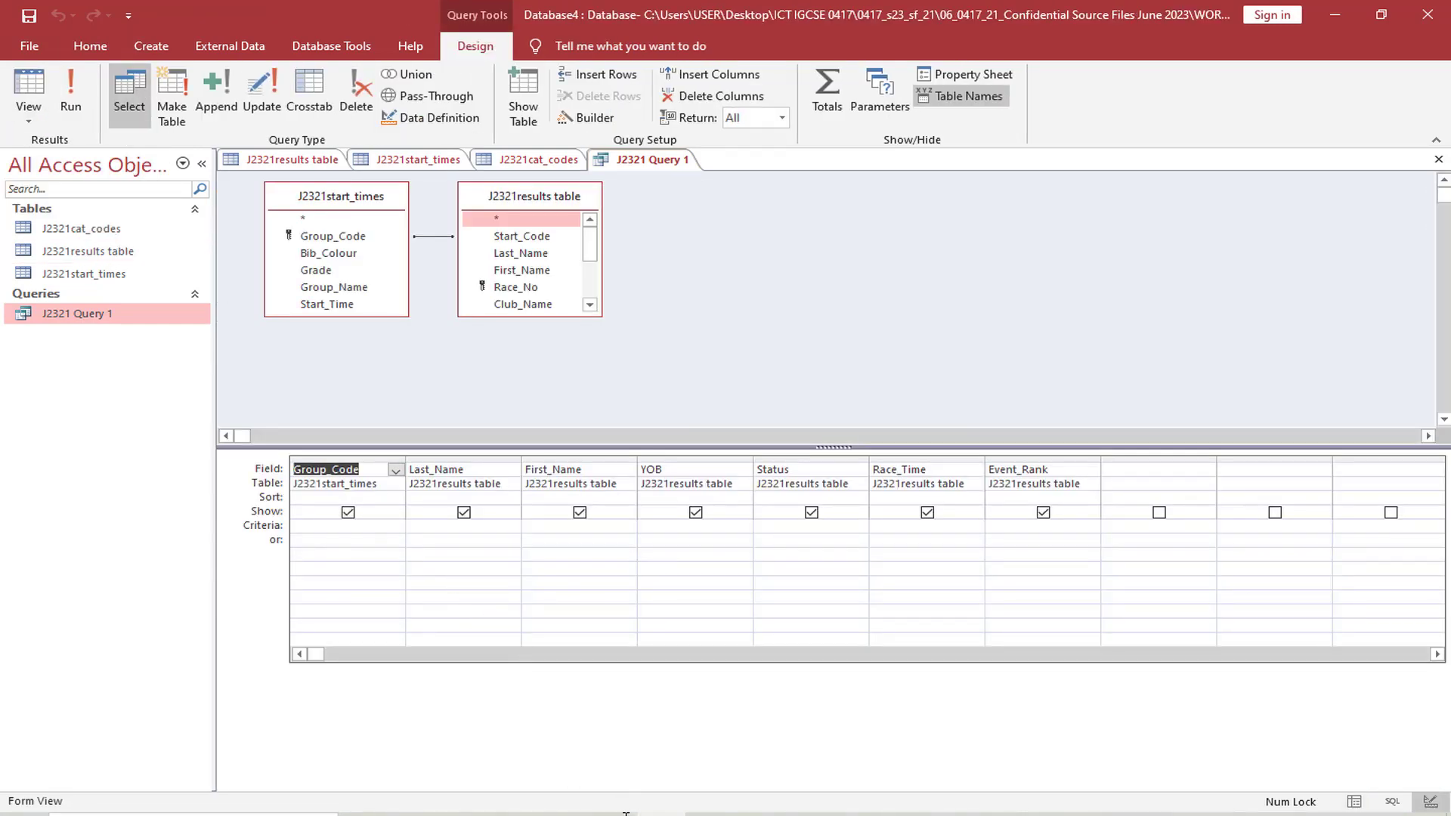
click(561, 813)
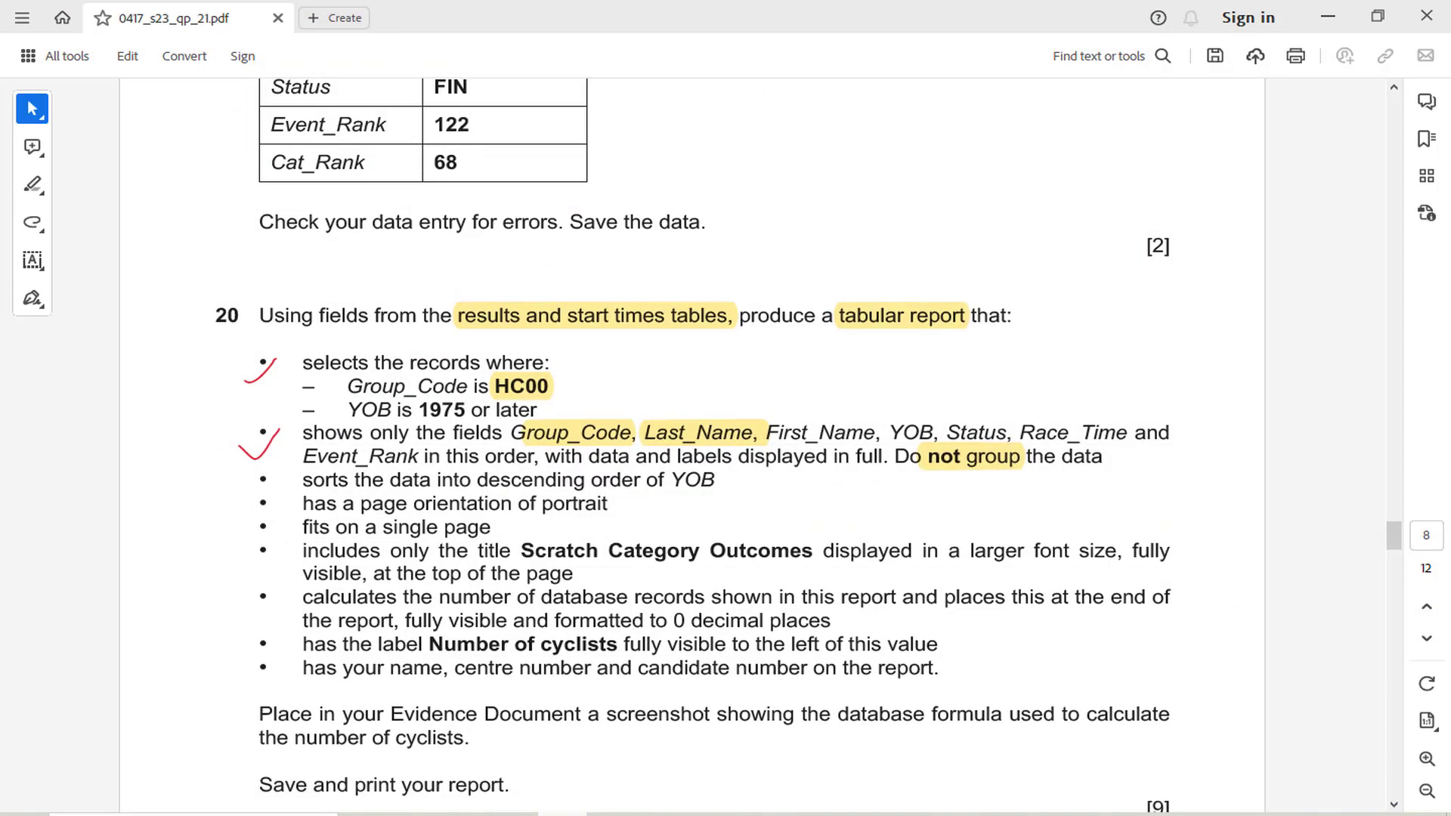
click(561, 814)
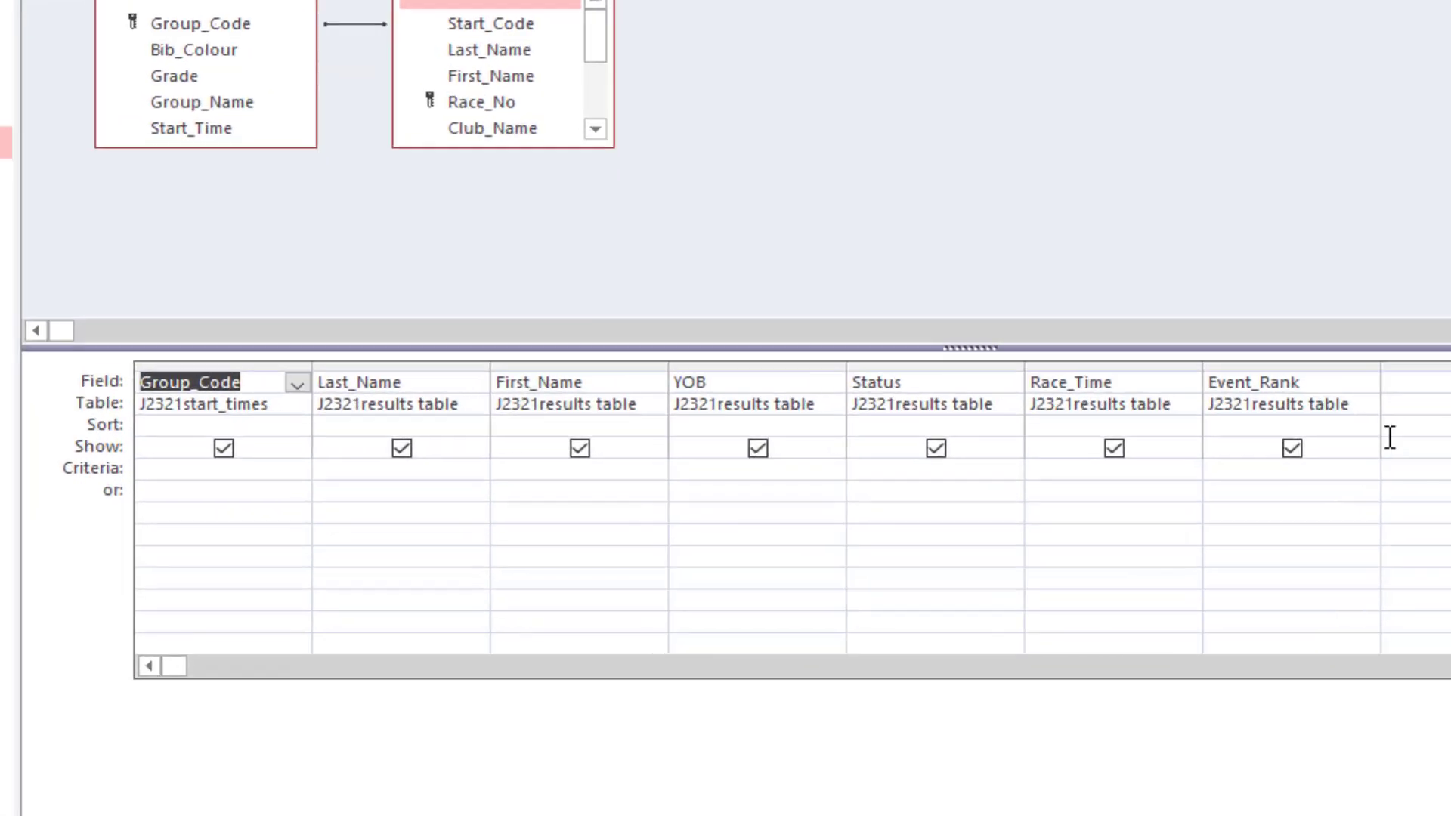
click(166, 442)
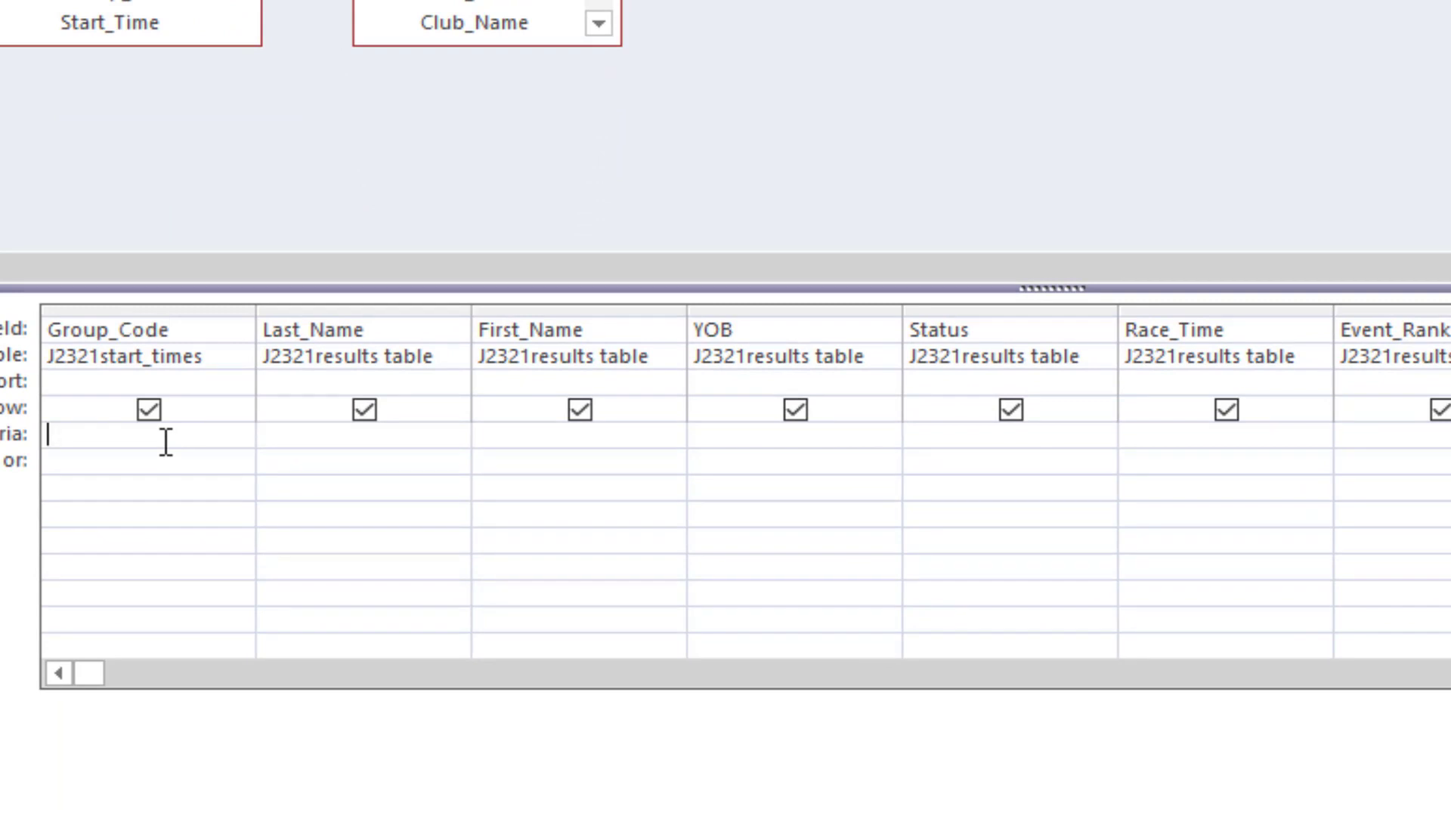
text(HC00)
click(277, 439)
Set the YOB criterion to >=1975, as question 20 requires, and run the query
click(563, 813)
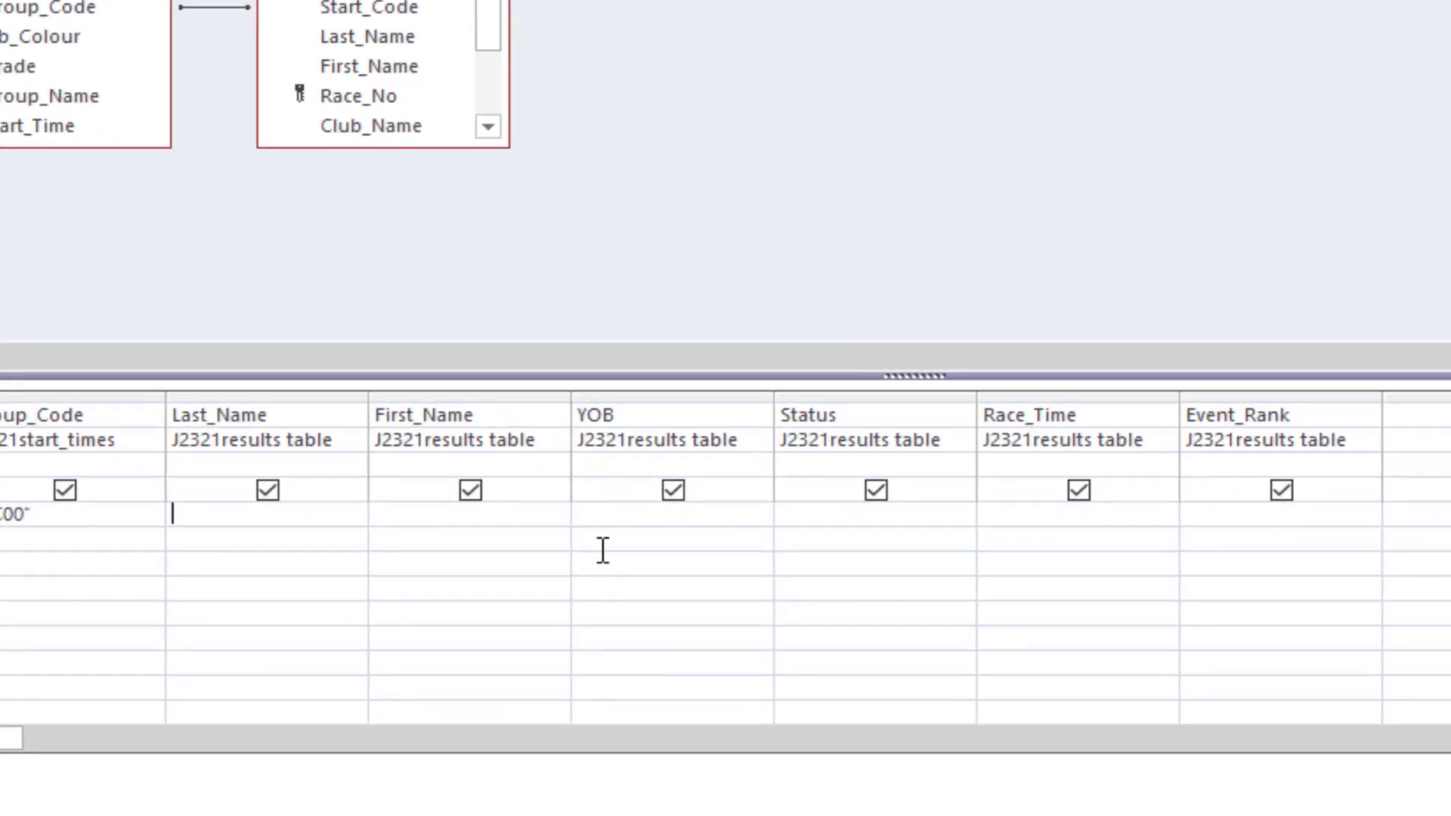
click(616, 517)
text(>=1975)
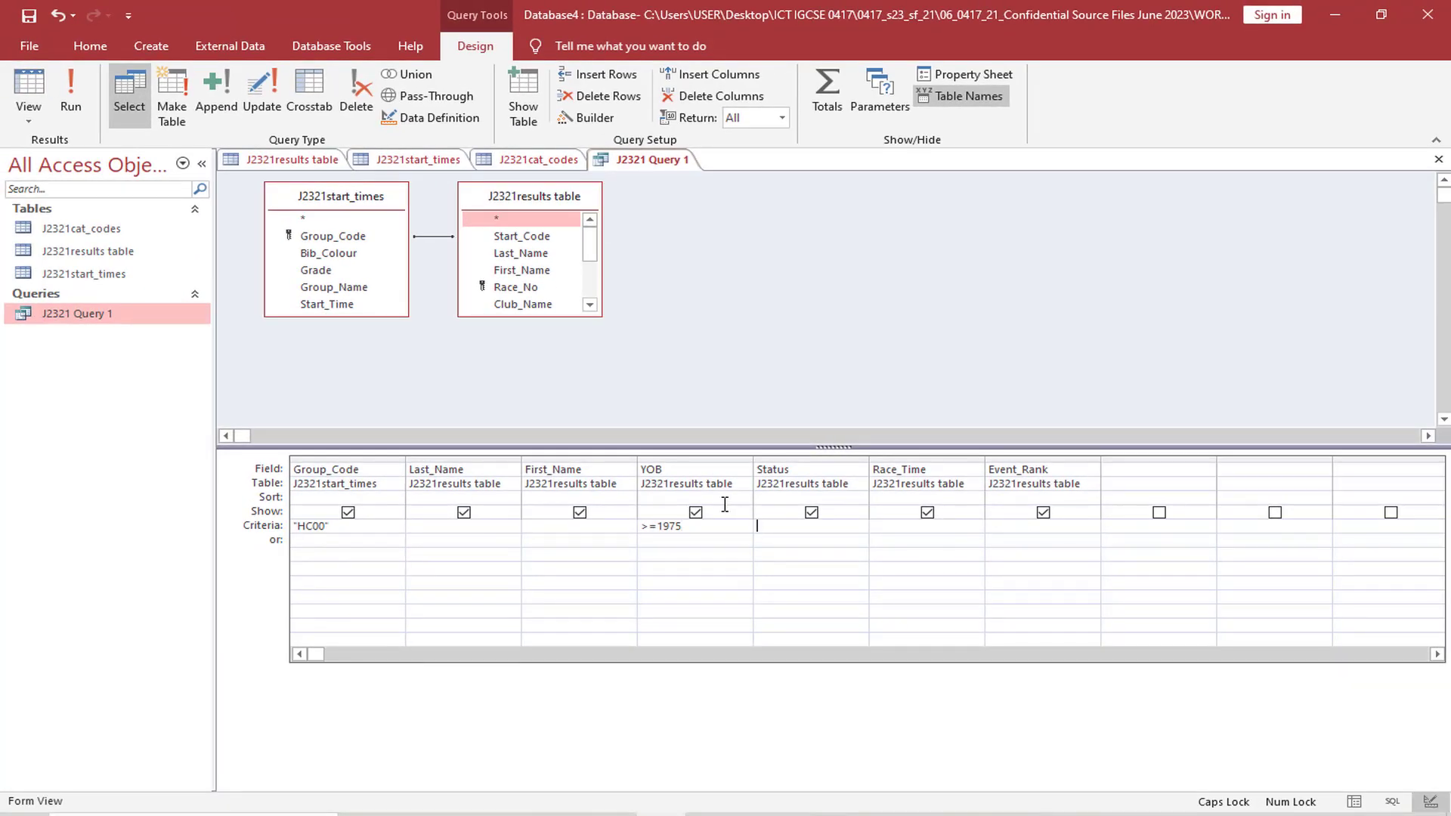
click(71, 96)
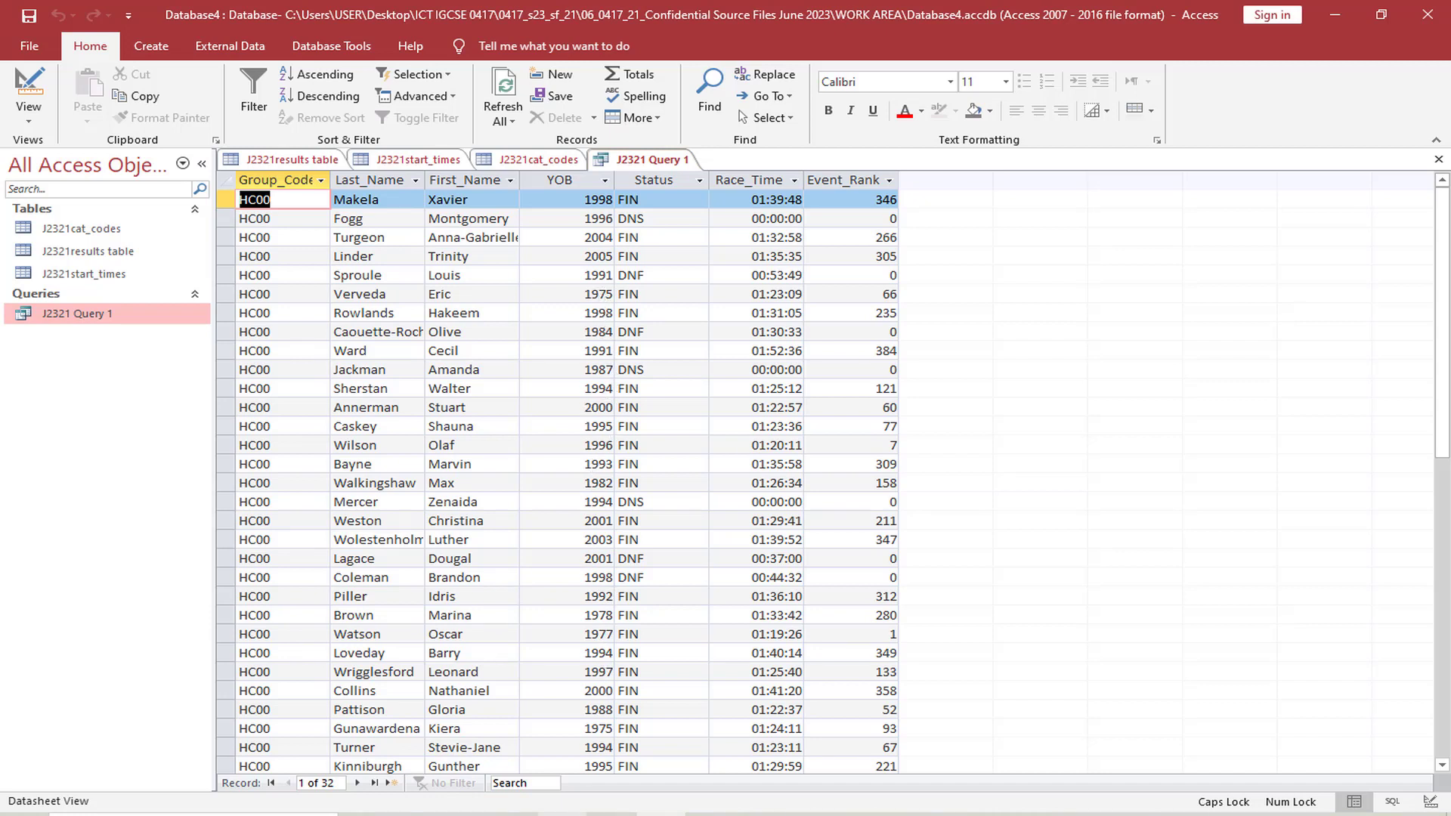
Highlight "descending" in question 20's sort requirement in the exam paper and return to Access
click(562, 814)
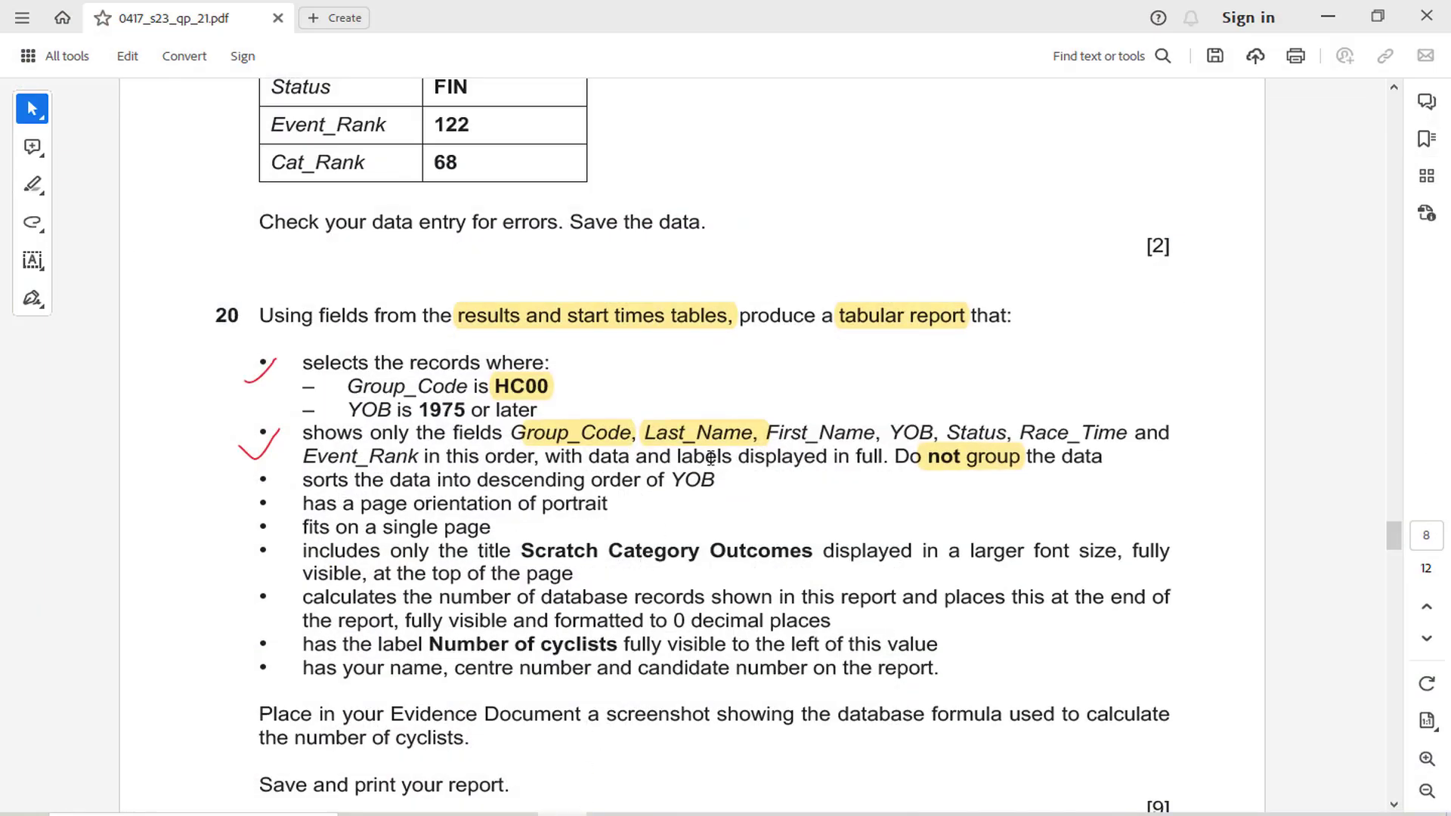
double_click(485, 480)
click(617, 443)
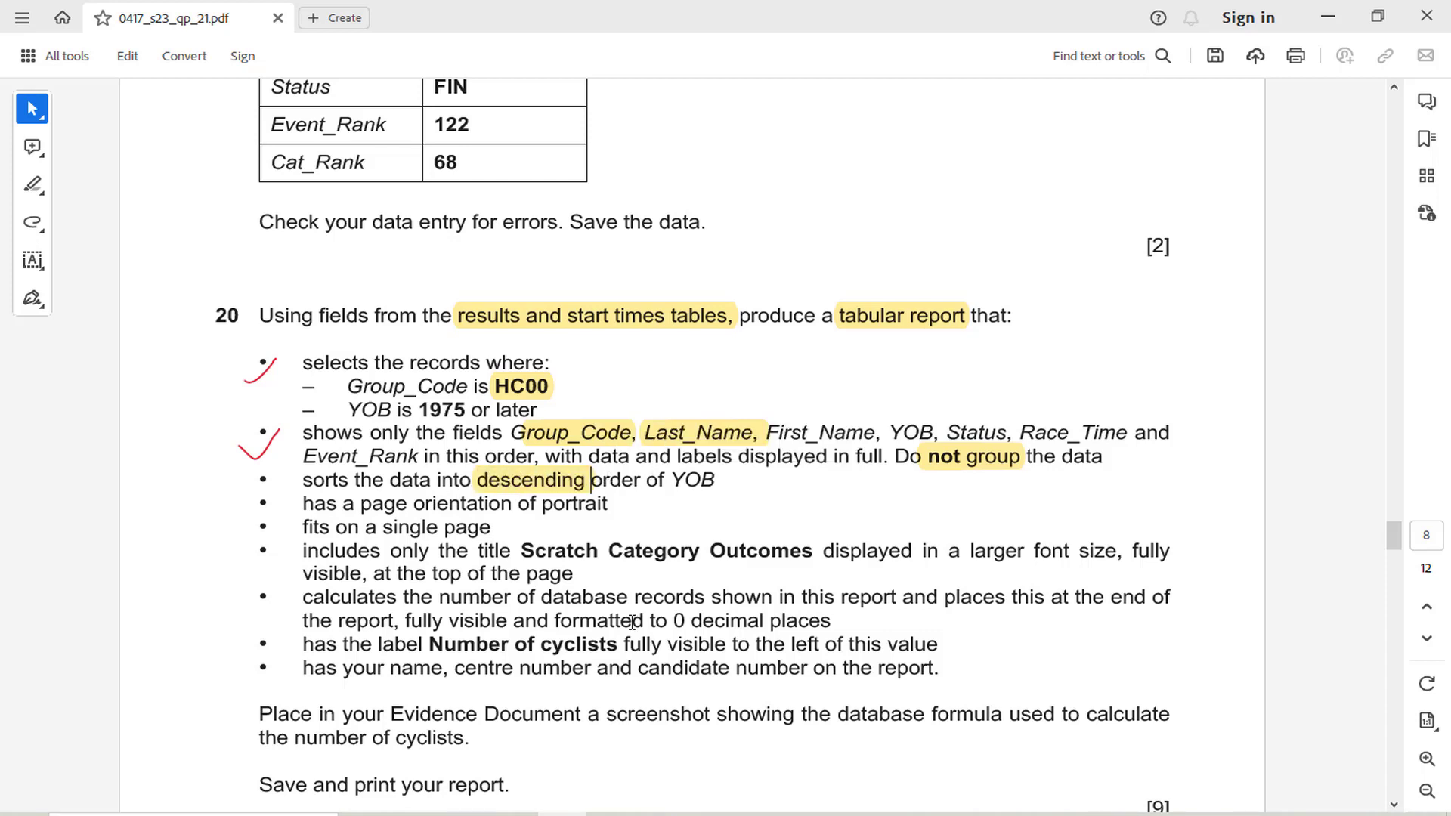
key(alt+Tab)
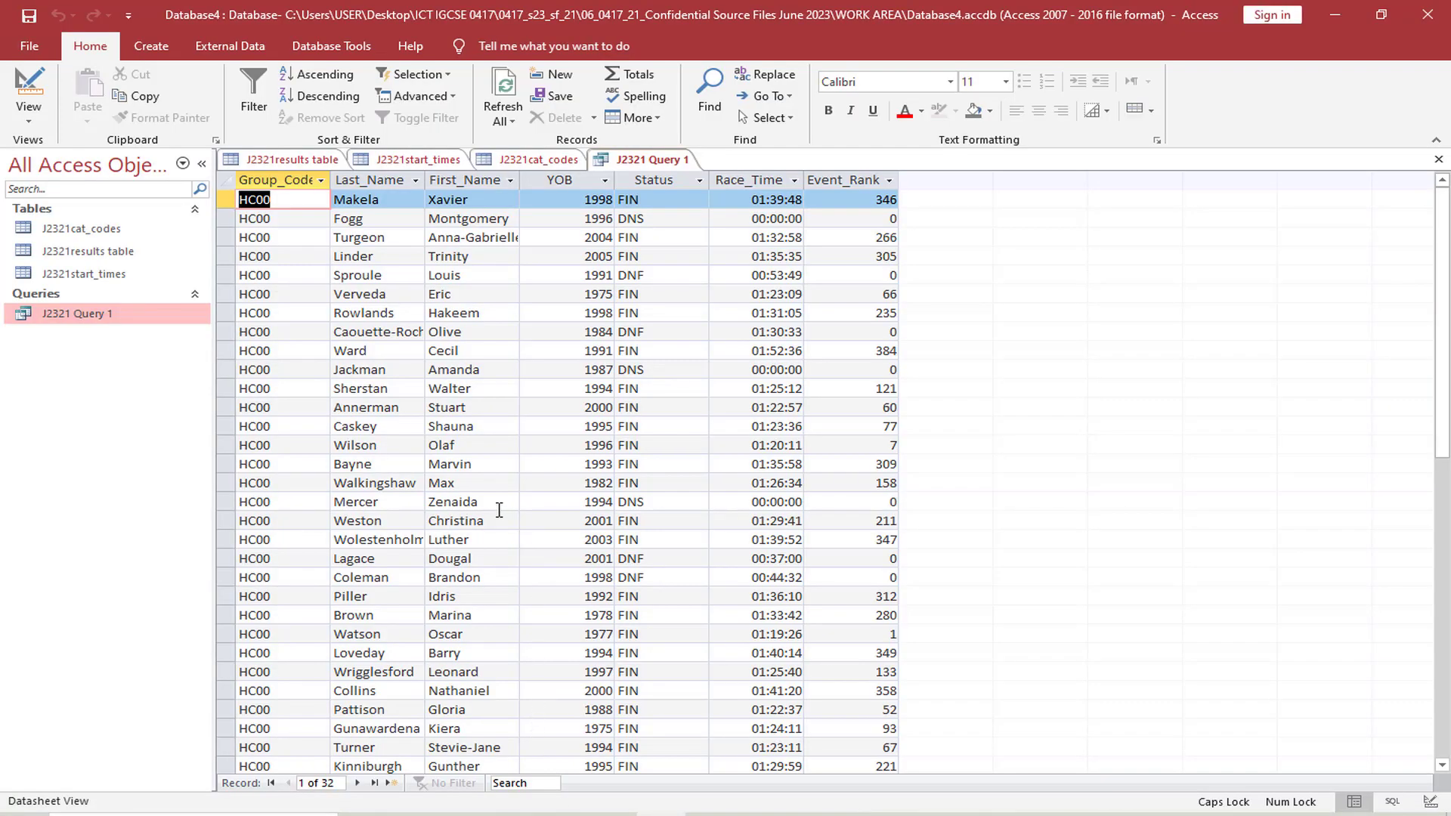
Sort the query's YOB field in descending order in Design View and run the query to review the records
click(29, 121)
click(84, 230)
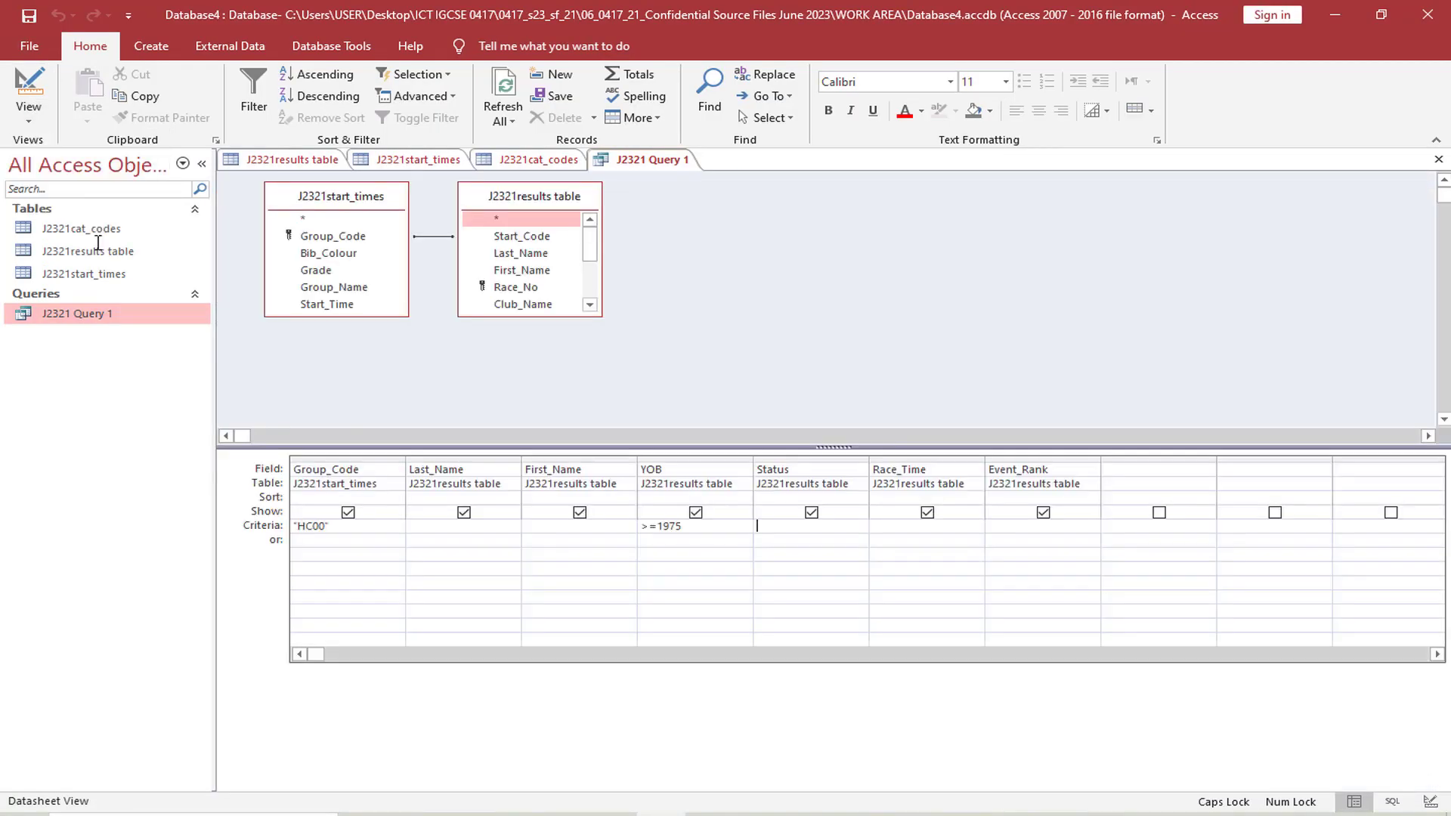
click(672, 499)
click(743, 498)
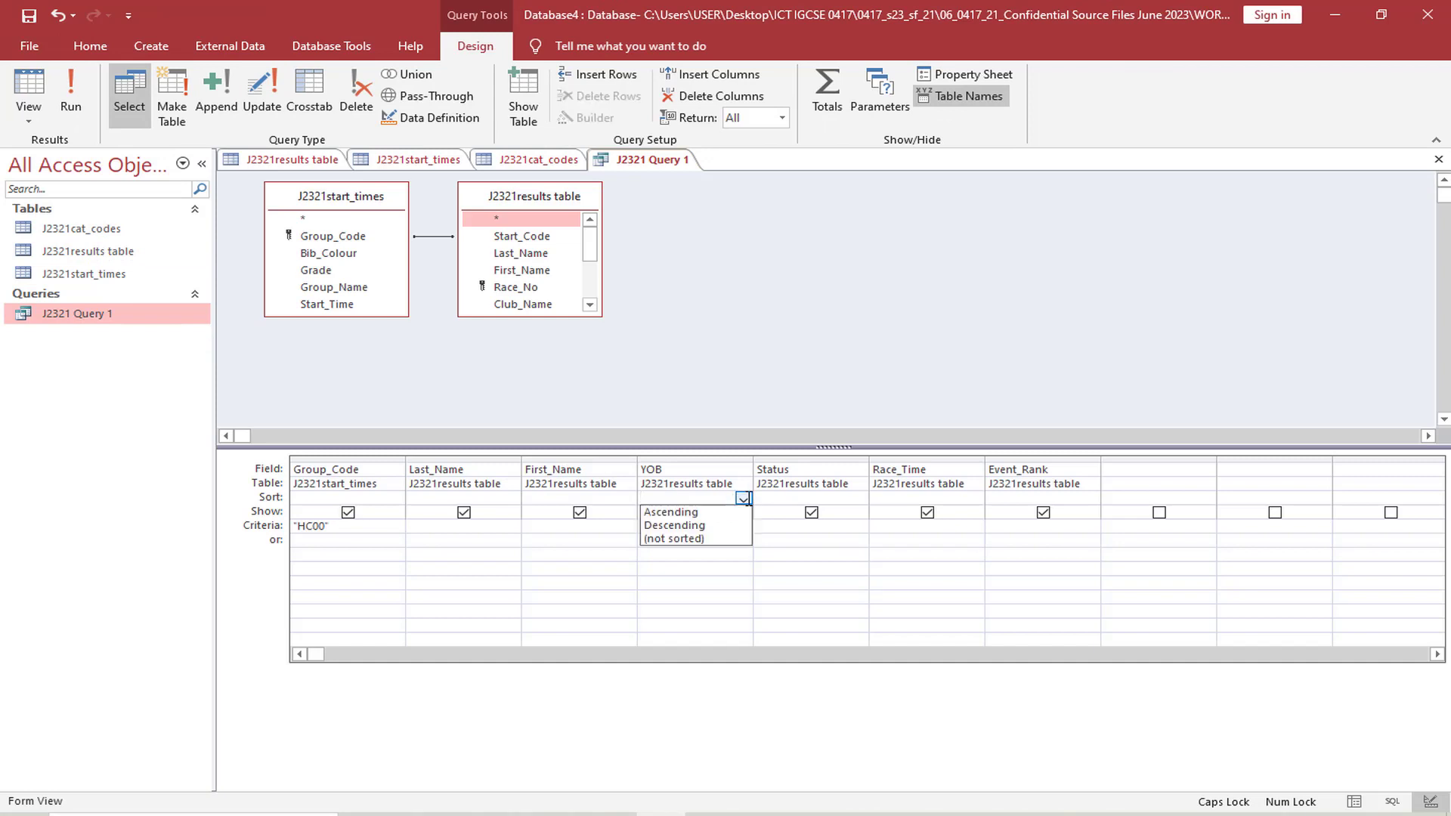
click(709, 524)
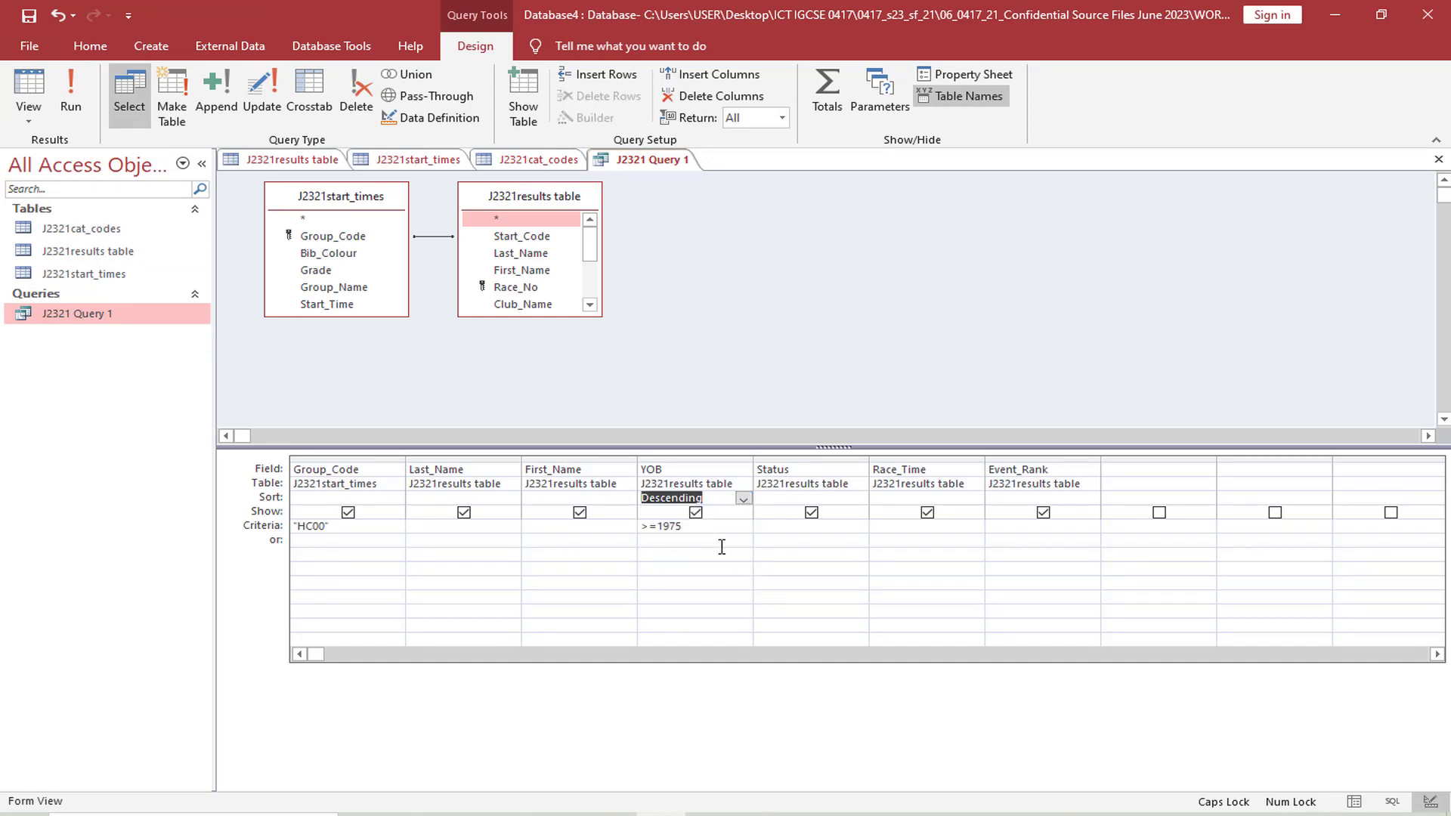
click(70, 97)
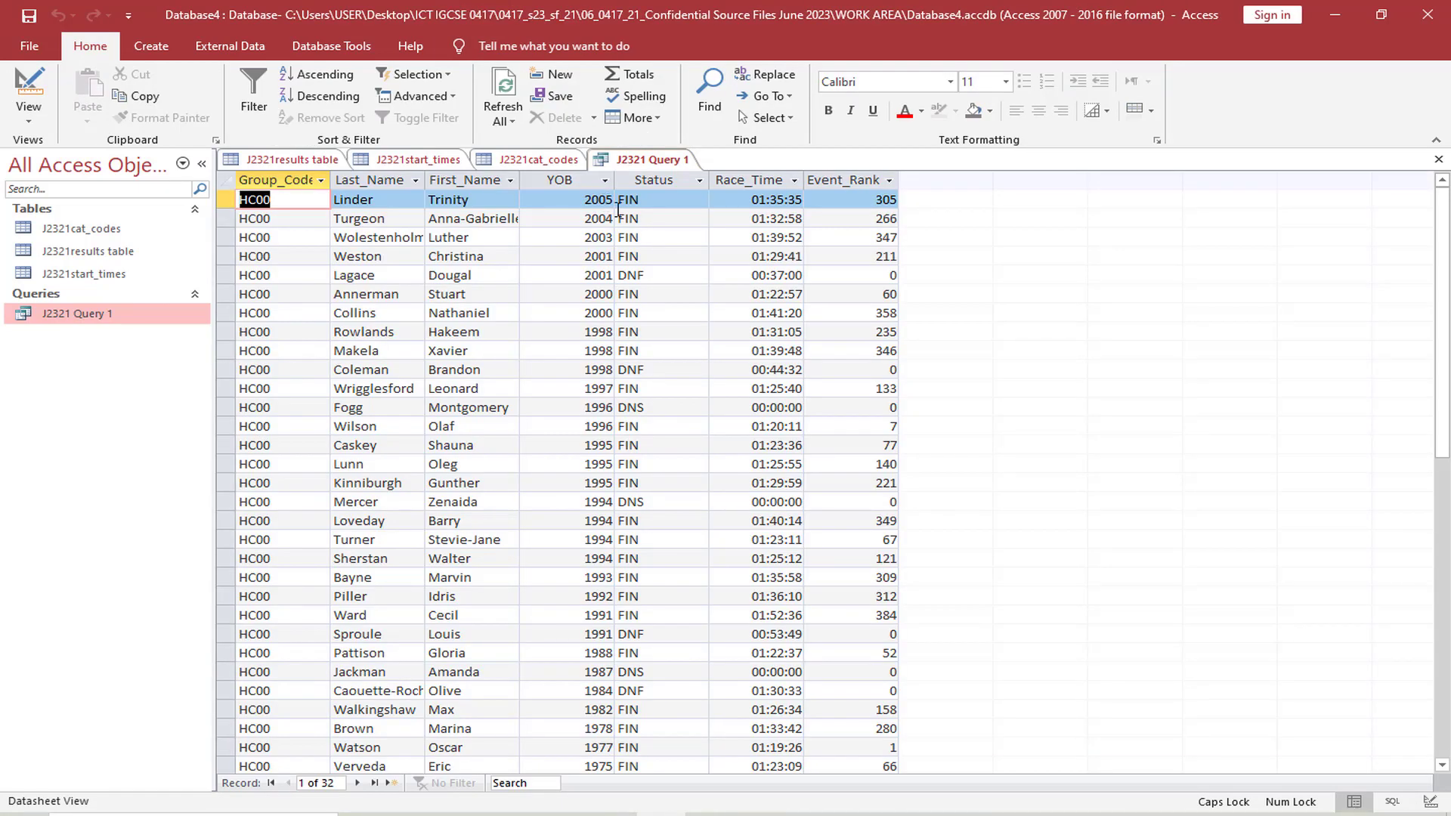
scroll(597, 465, down, 6)
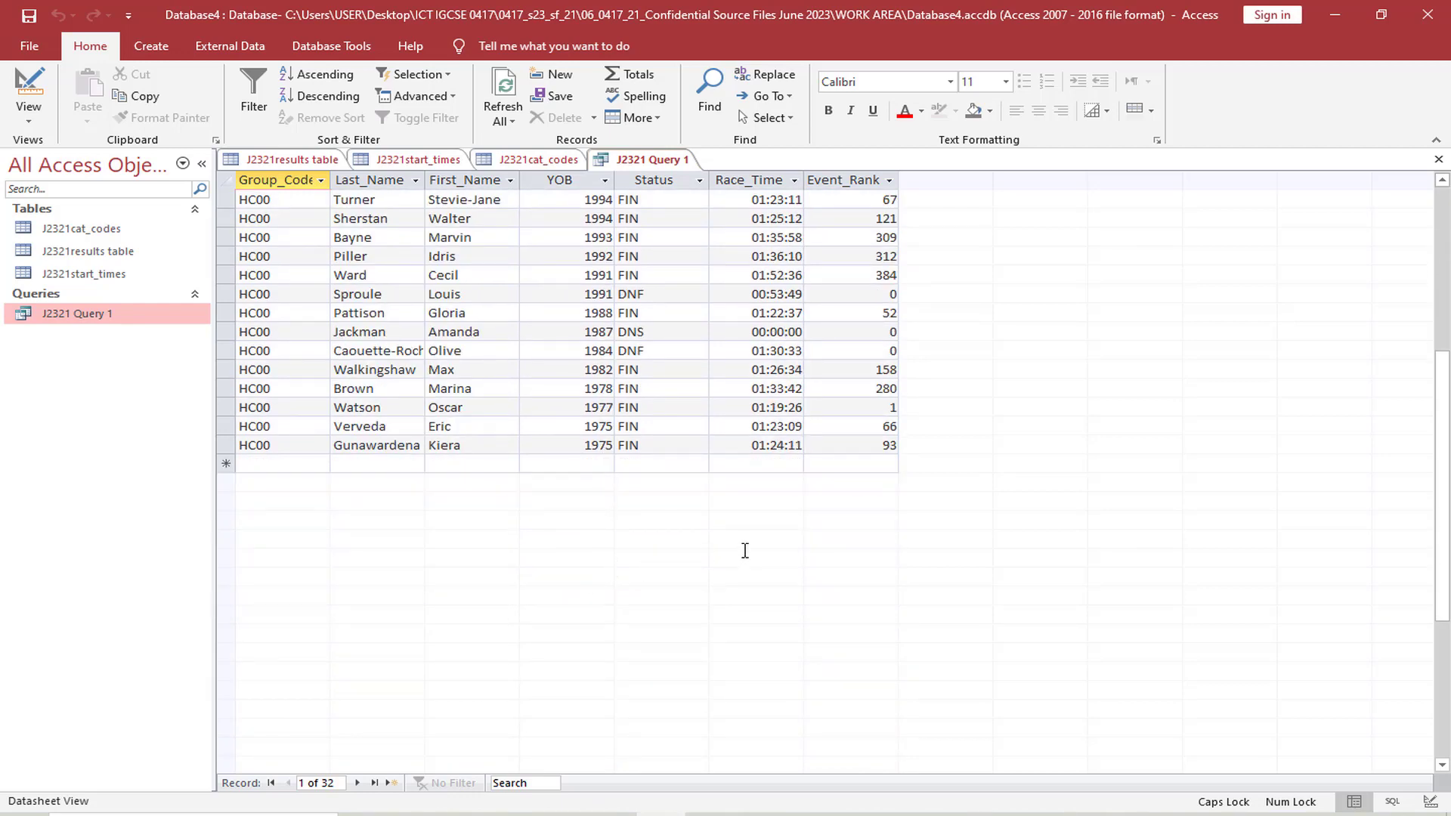
scroll(745, 550, up, 6)
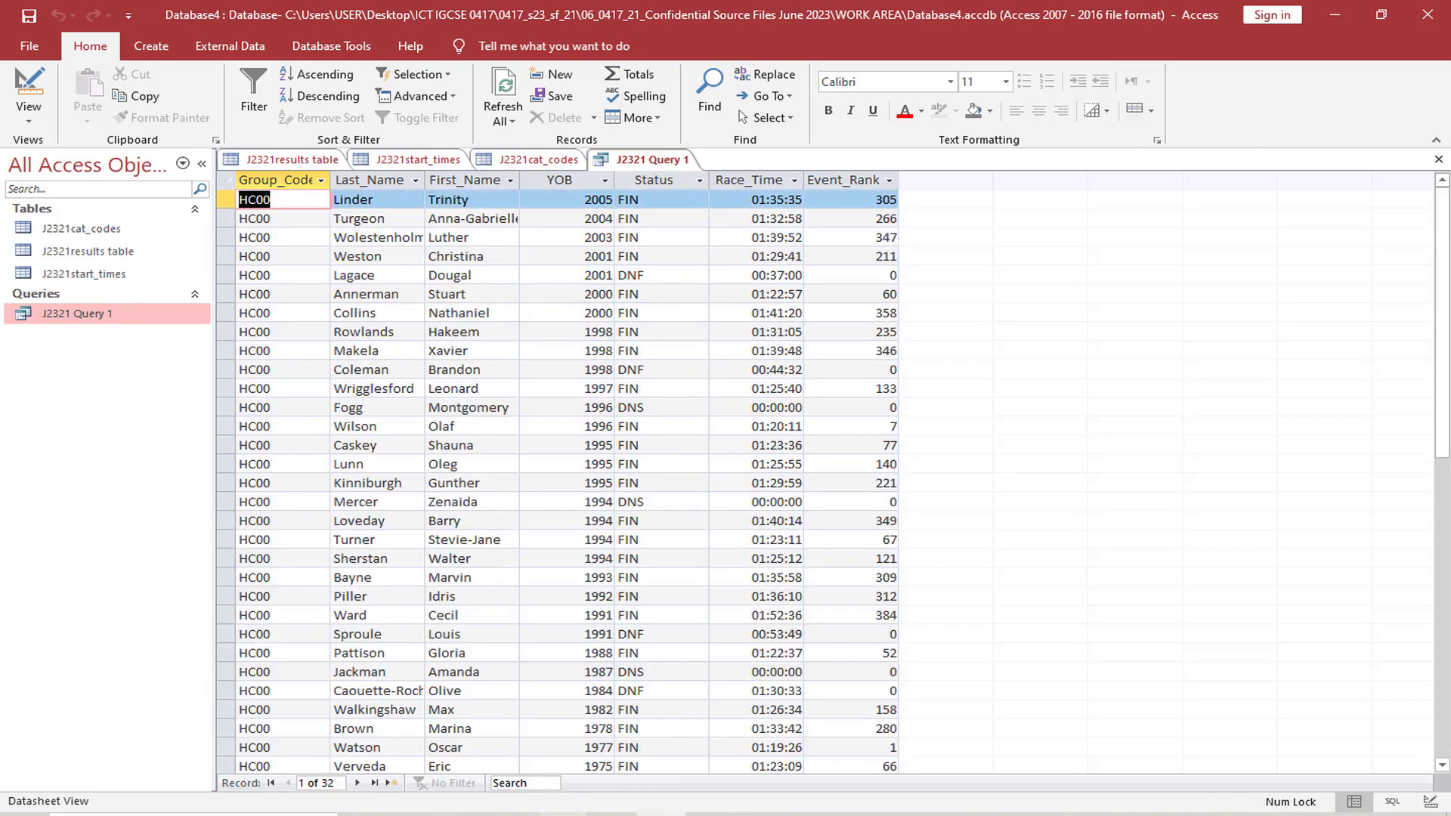
Review the portrait requirement in the exam paper, copy the report title Scratch Category Outcomes and return to Access
key(alt+Tab)
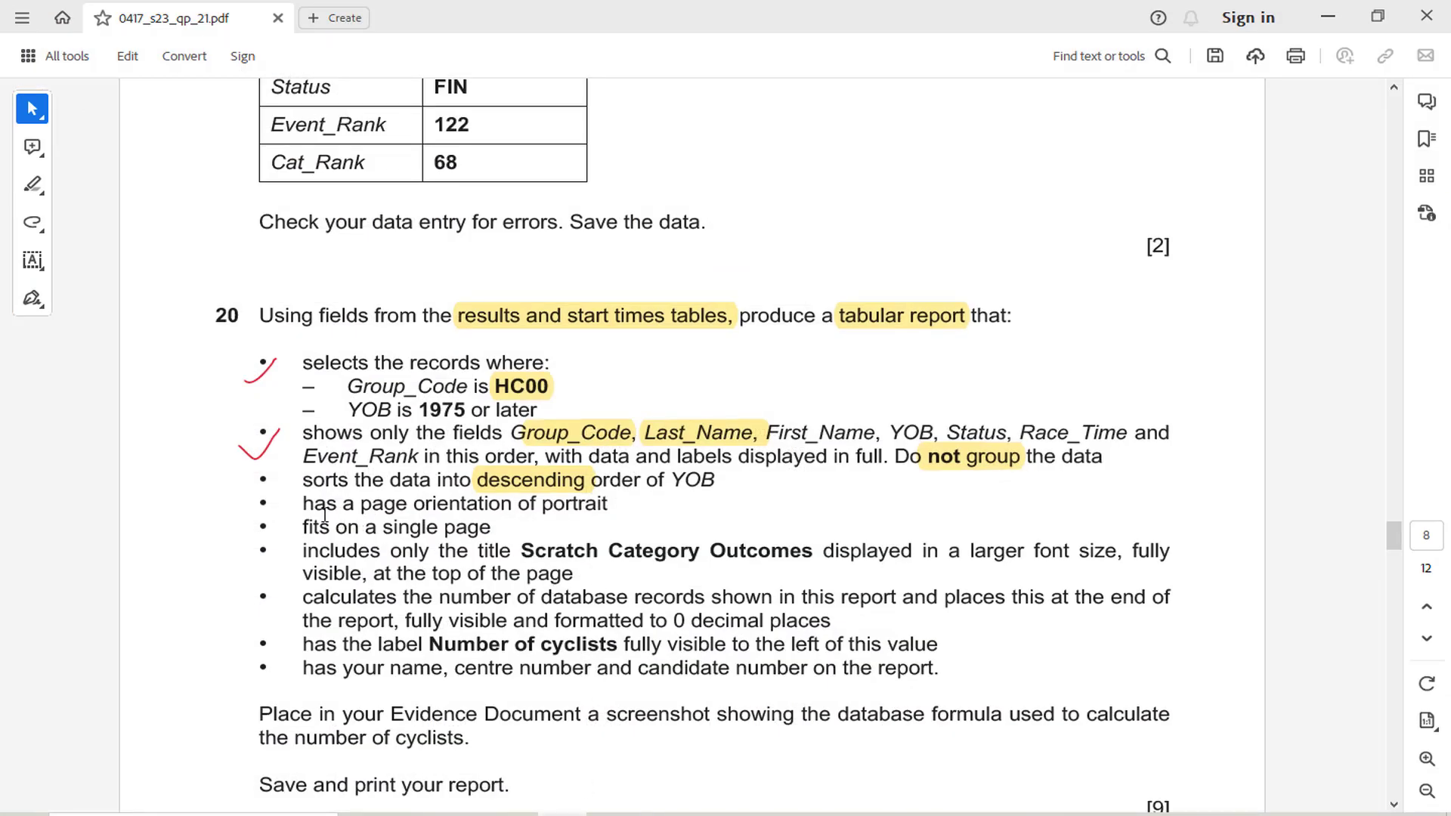
drag(303, 504, 608, 505)
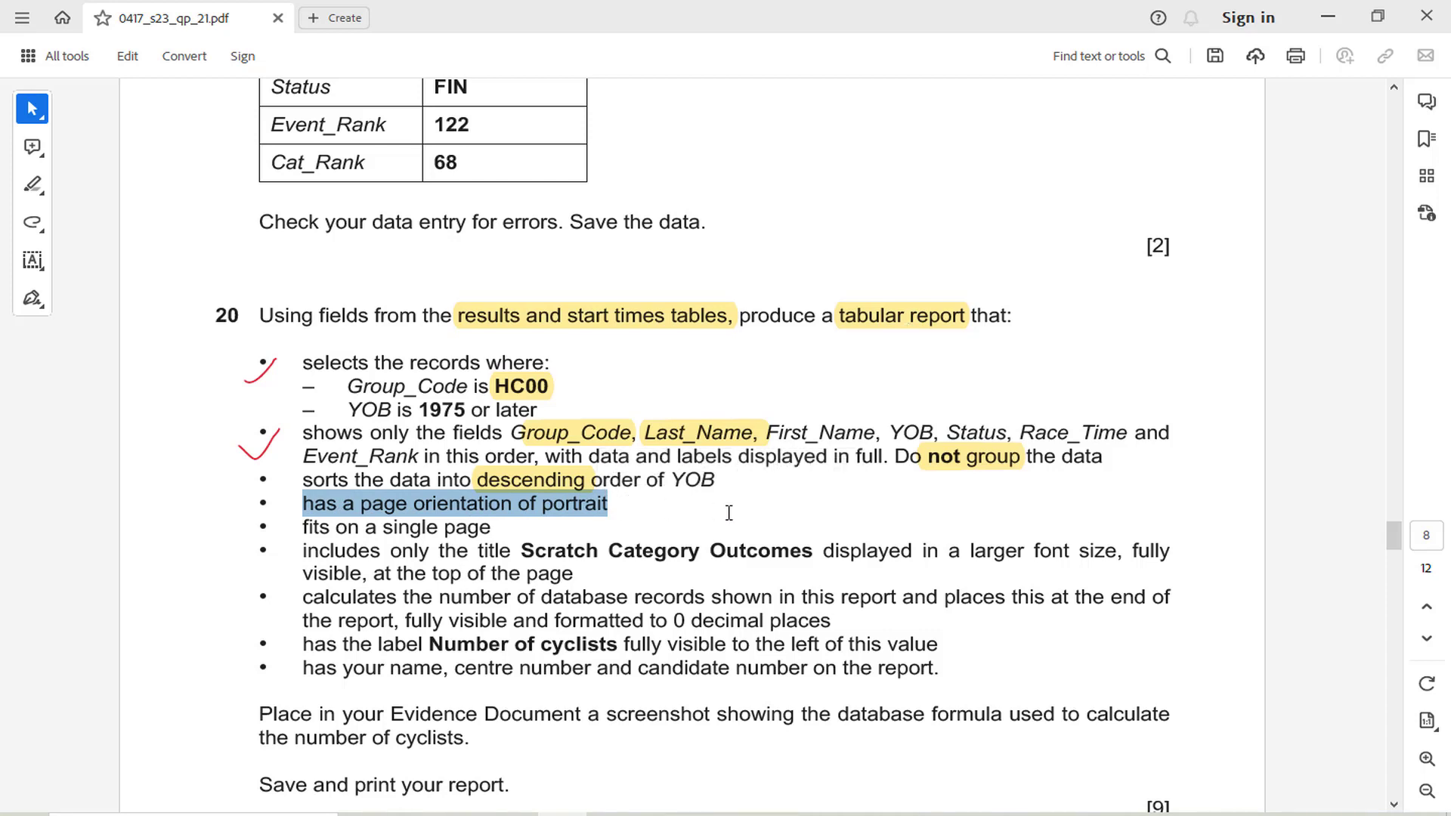
mouse_move(529, 560)
mouse_down()
mouse_move(768, 597)
mouse_move(812, 563)
mouse_up()
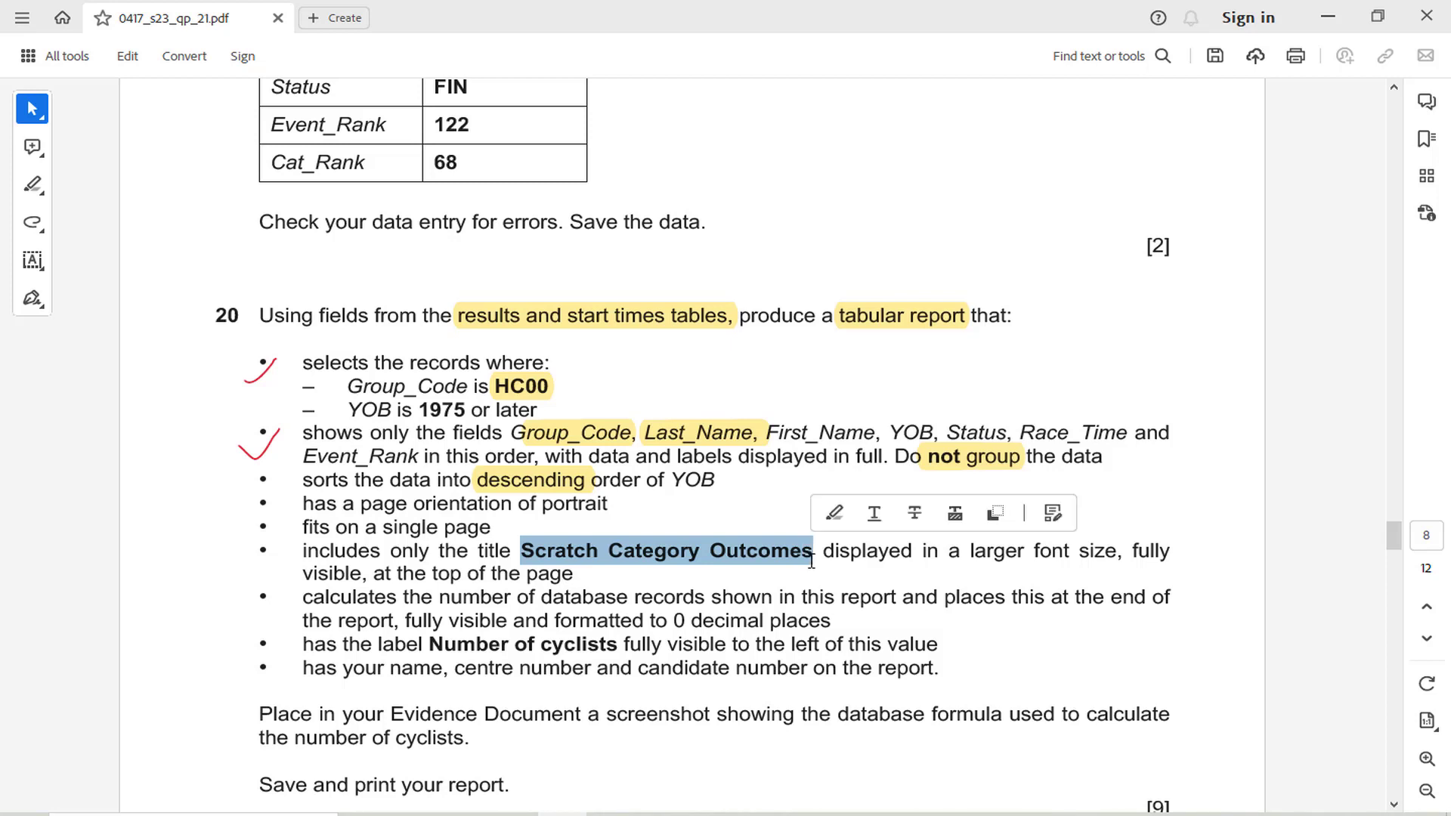
click(813, 564)
key(alt+Tab)
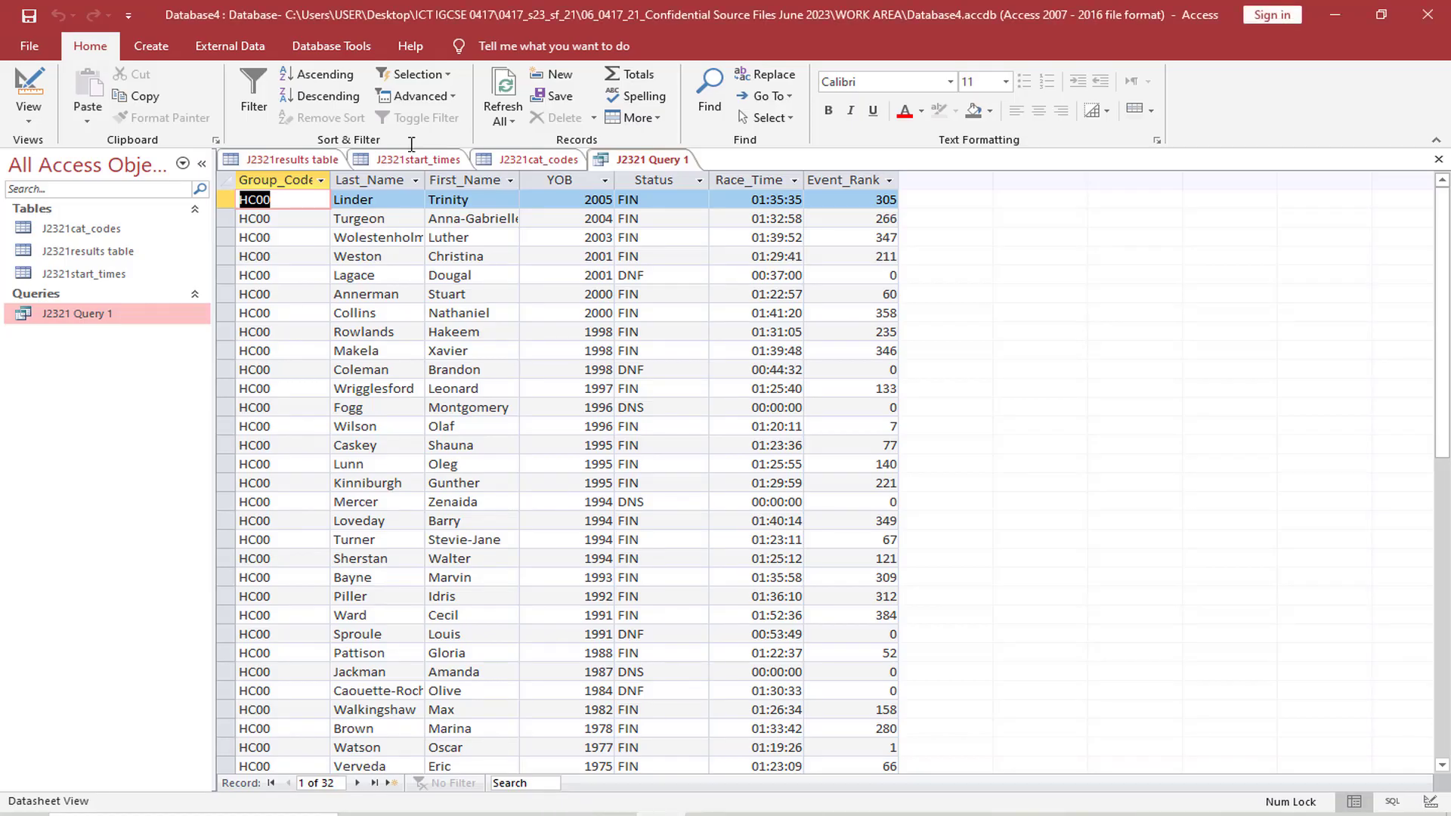
Start a report with the Report Wizard and include all fields from J2321 Query 1
click(152, 46)
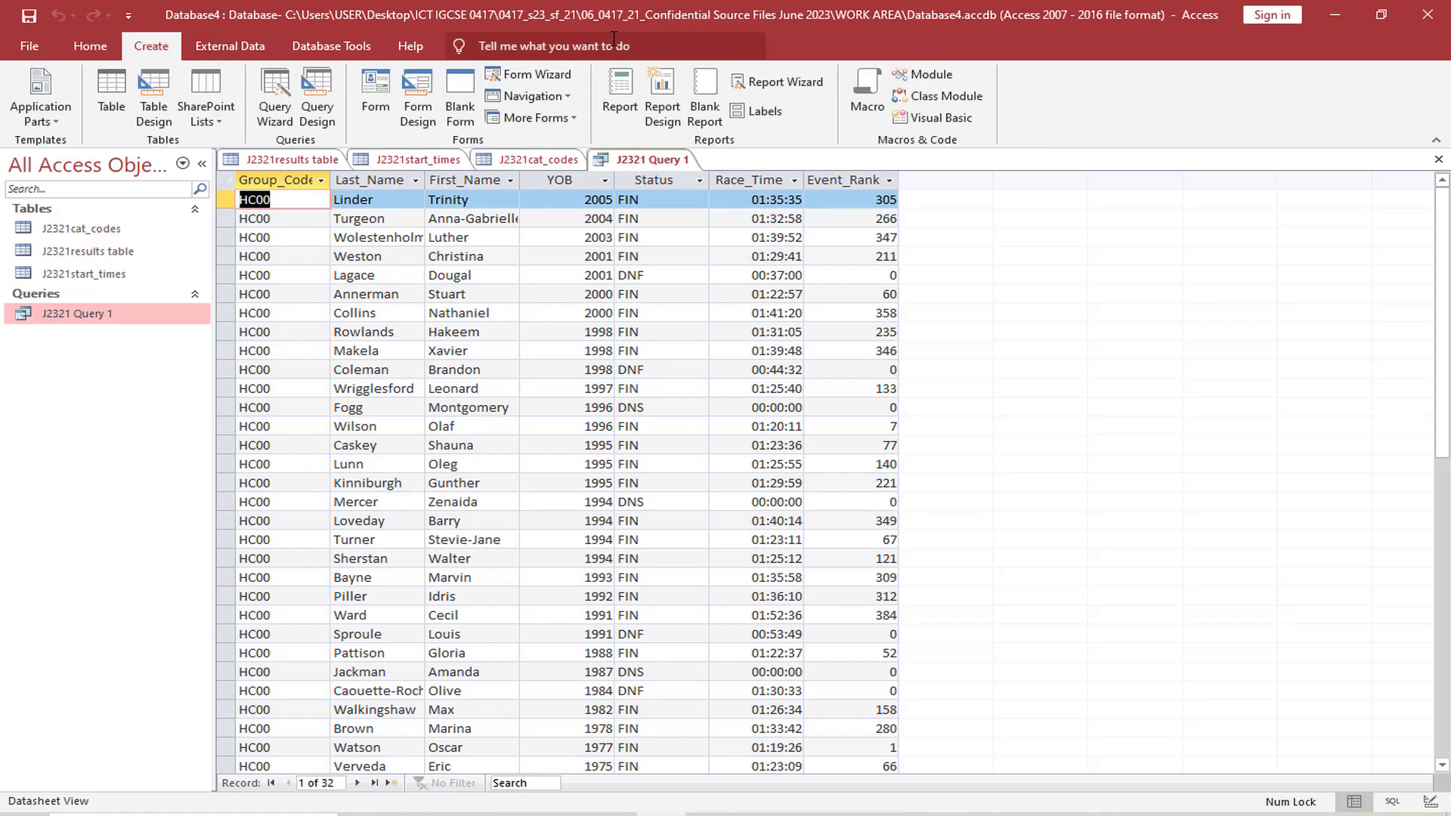
click(778, 82)
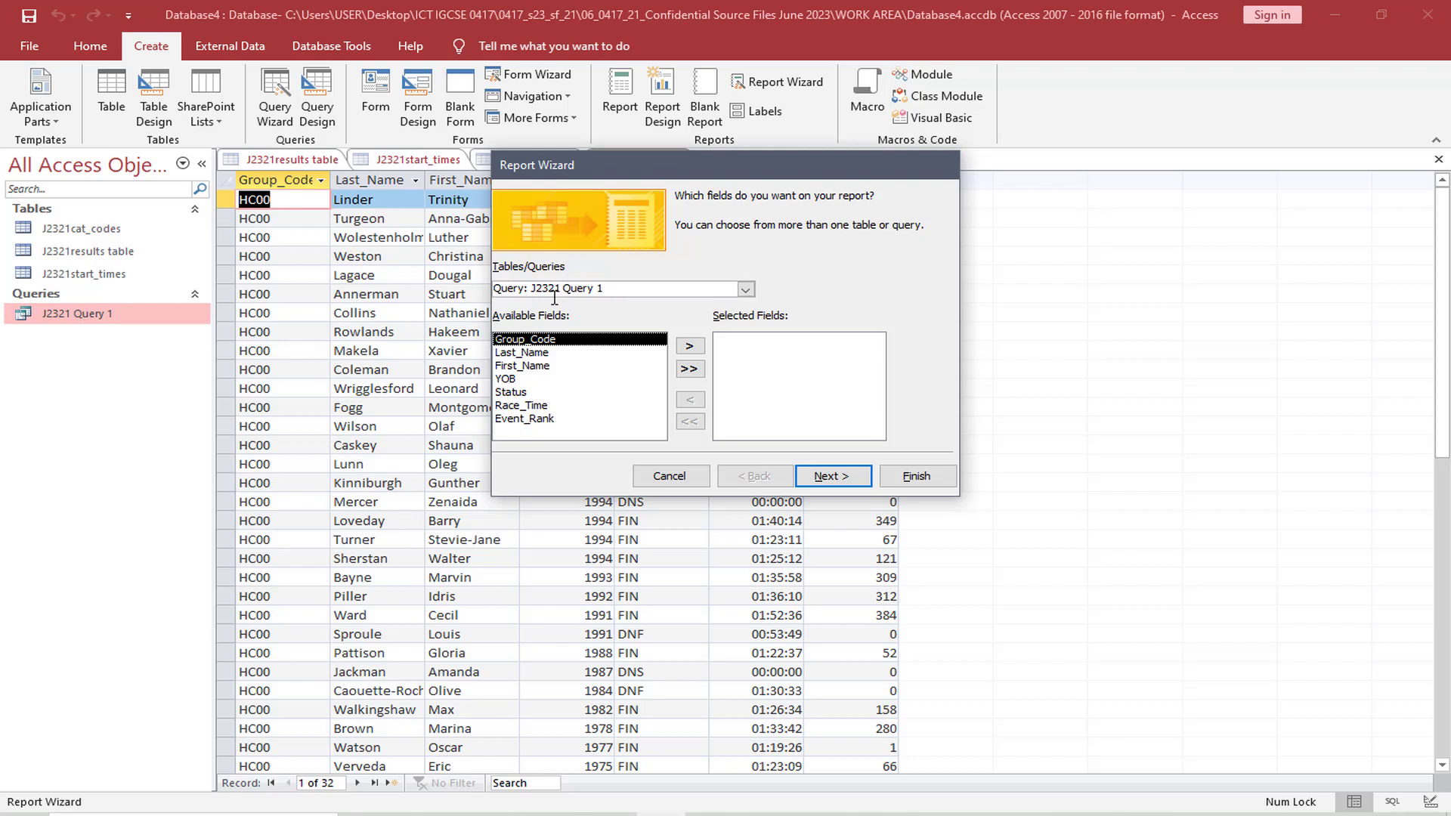
click(689, 369)
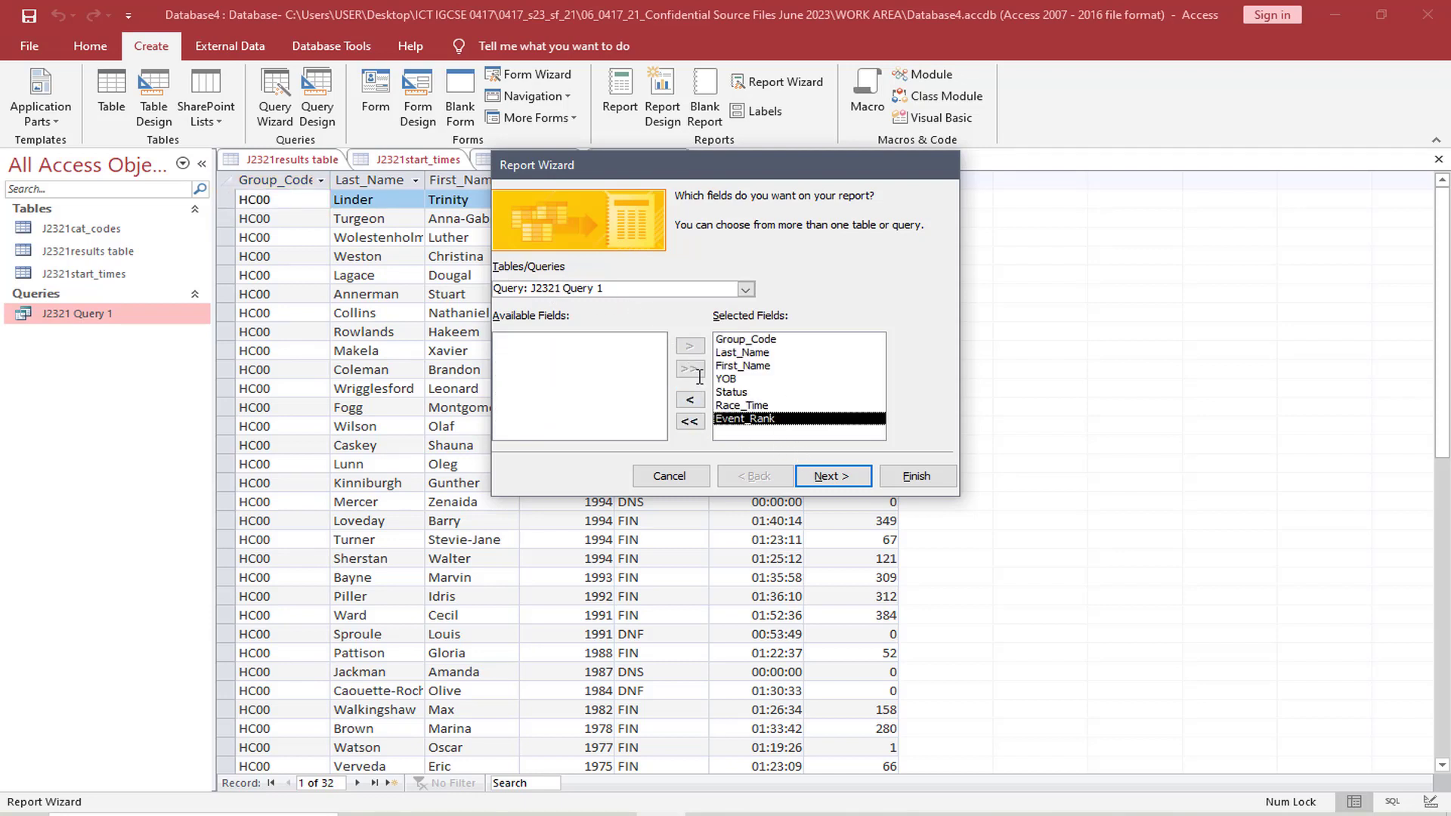
click(839, 478)
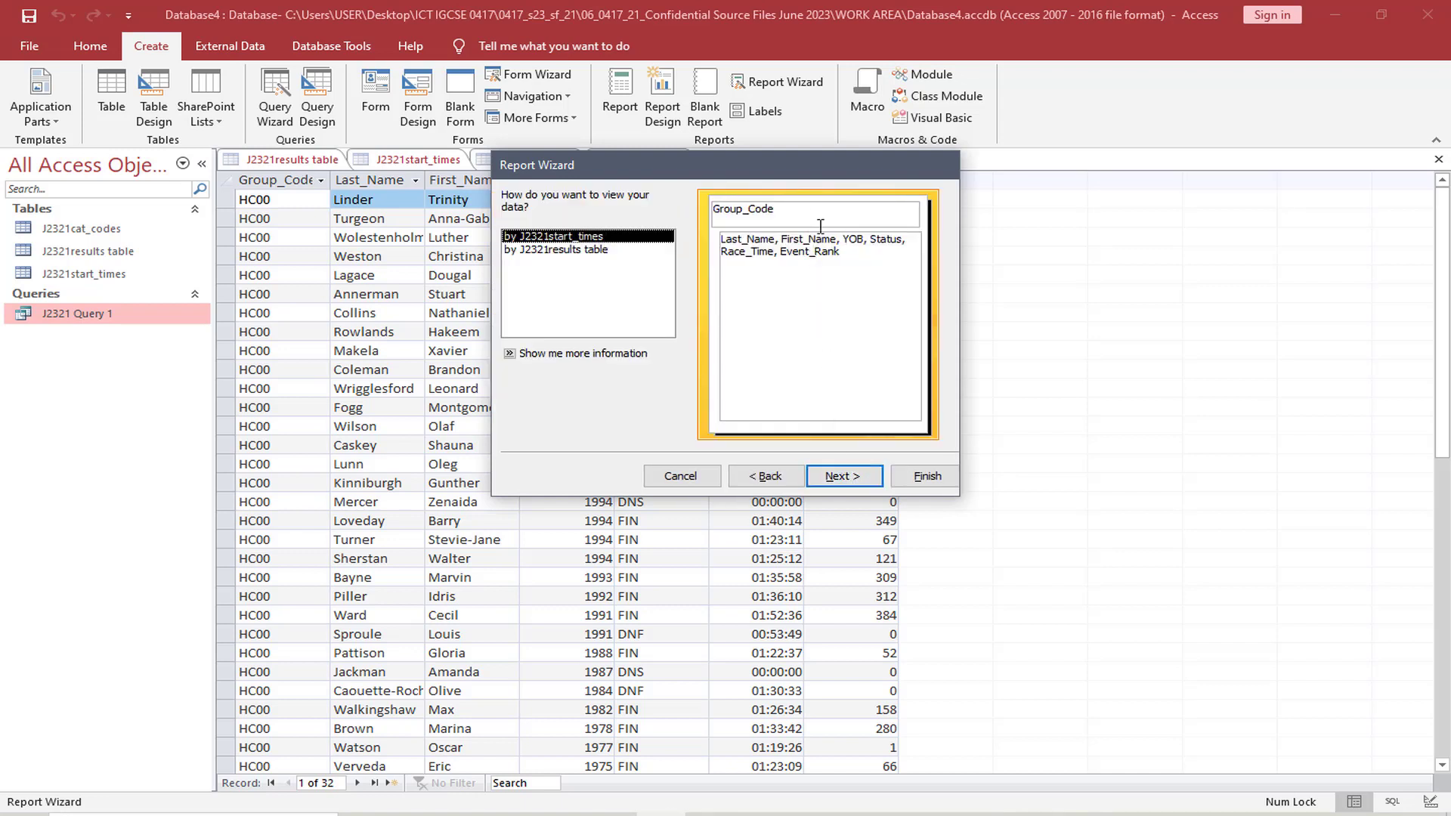
View the report data by J2321results table without grouping or sort fields, and return to question 20 at the Tabular, Portrait layout stage
click(609, 250)
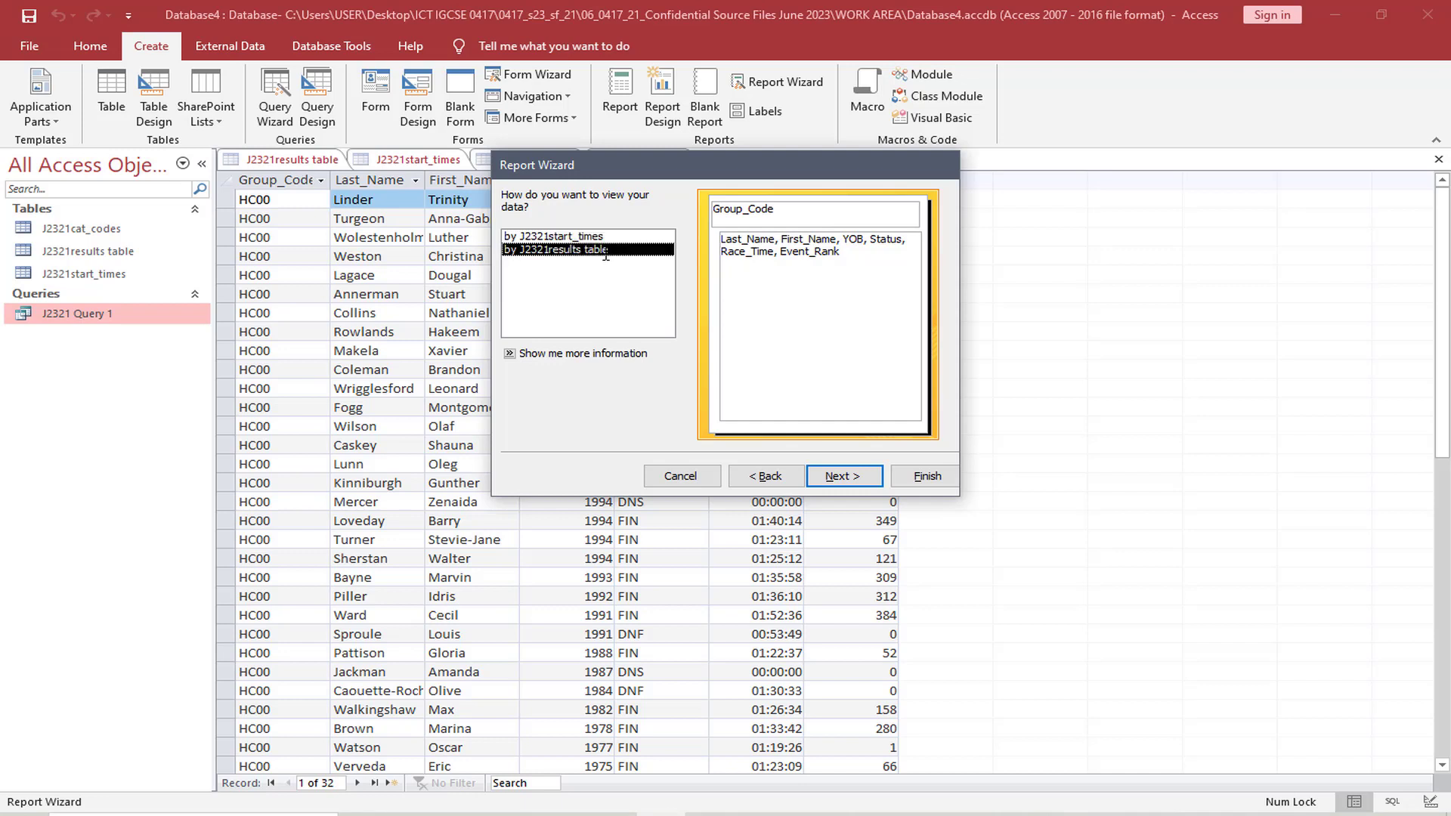
click(855, 477)
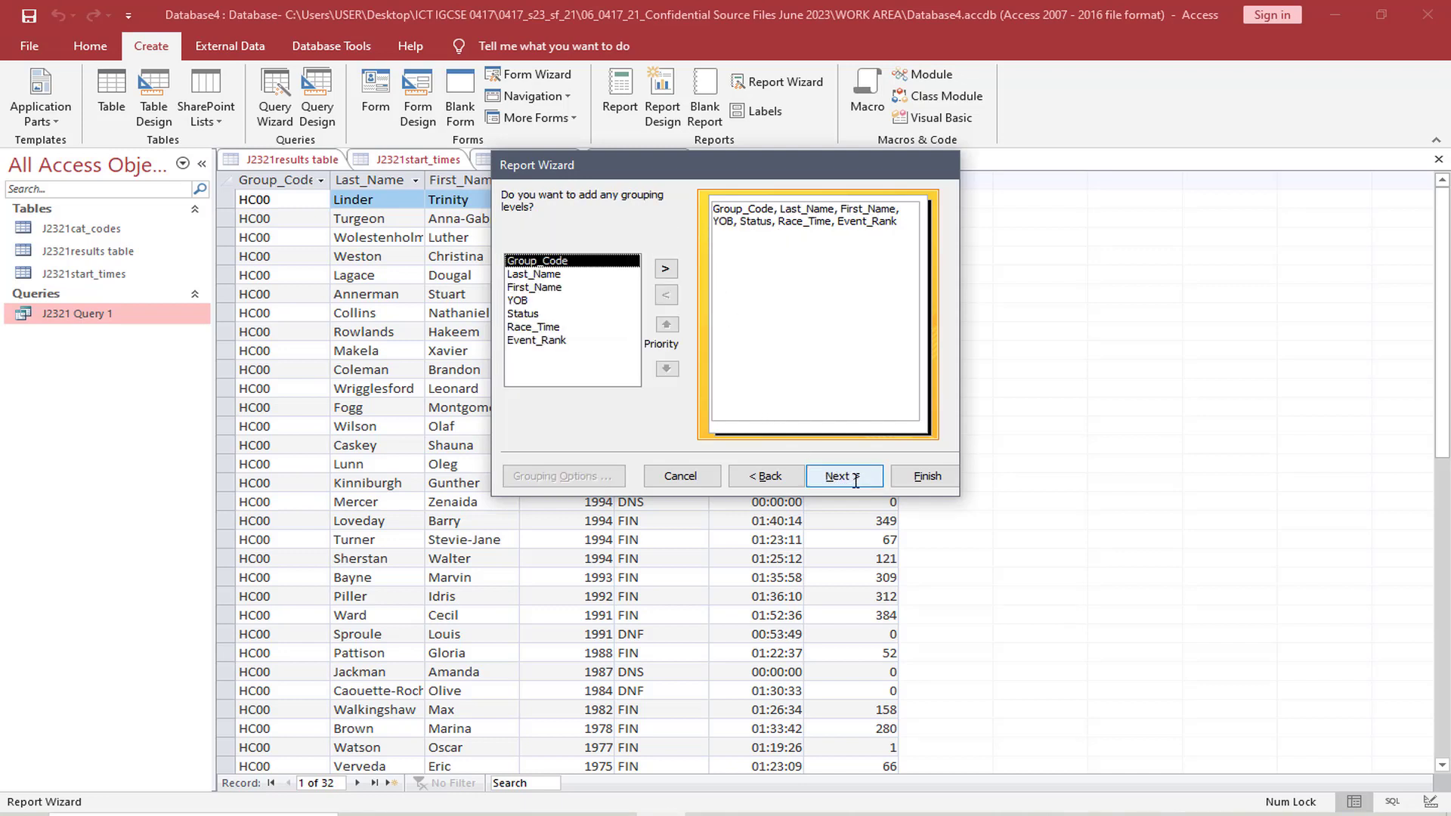
click(856, 479)
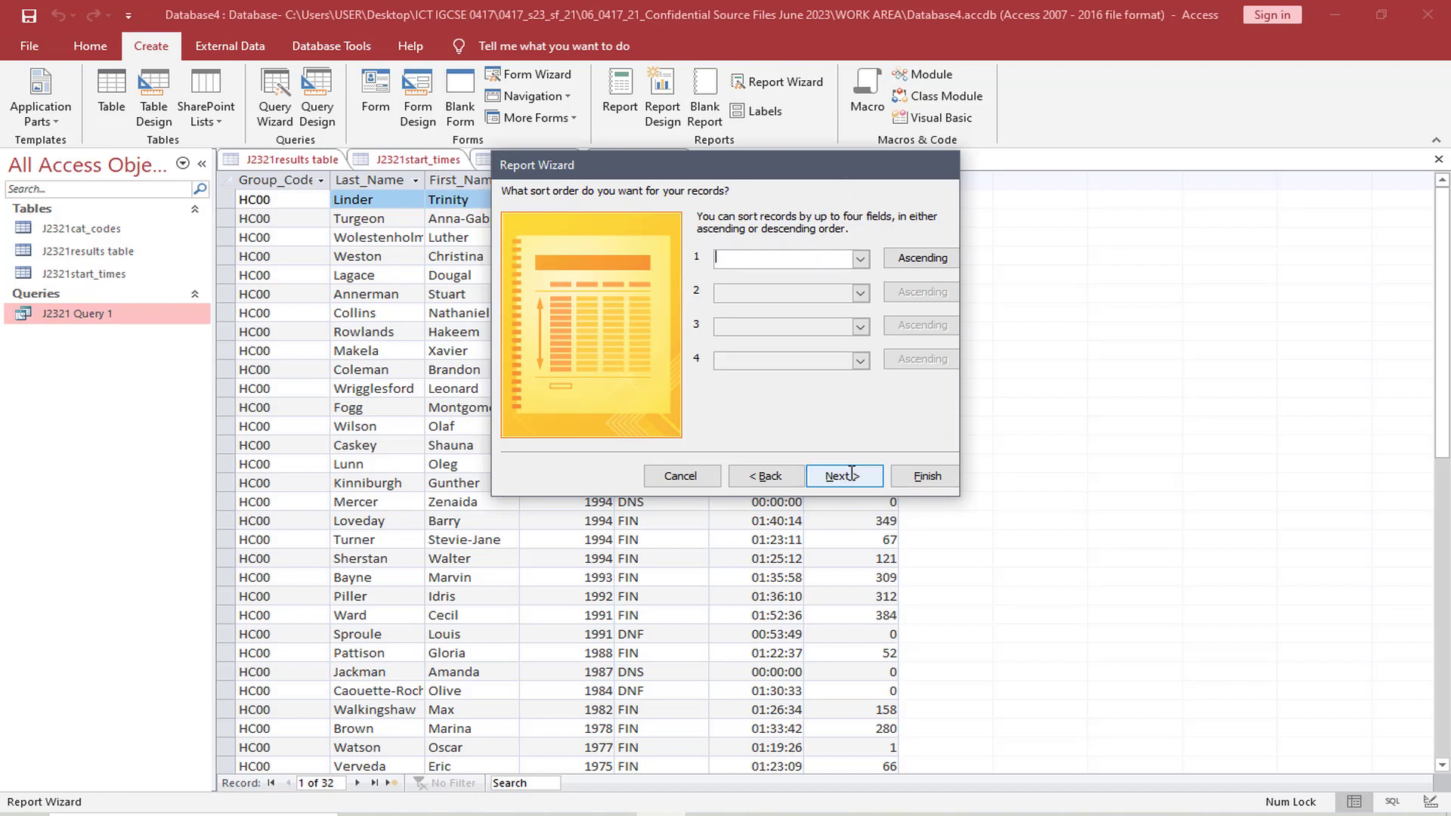
click(852, 474)
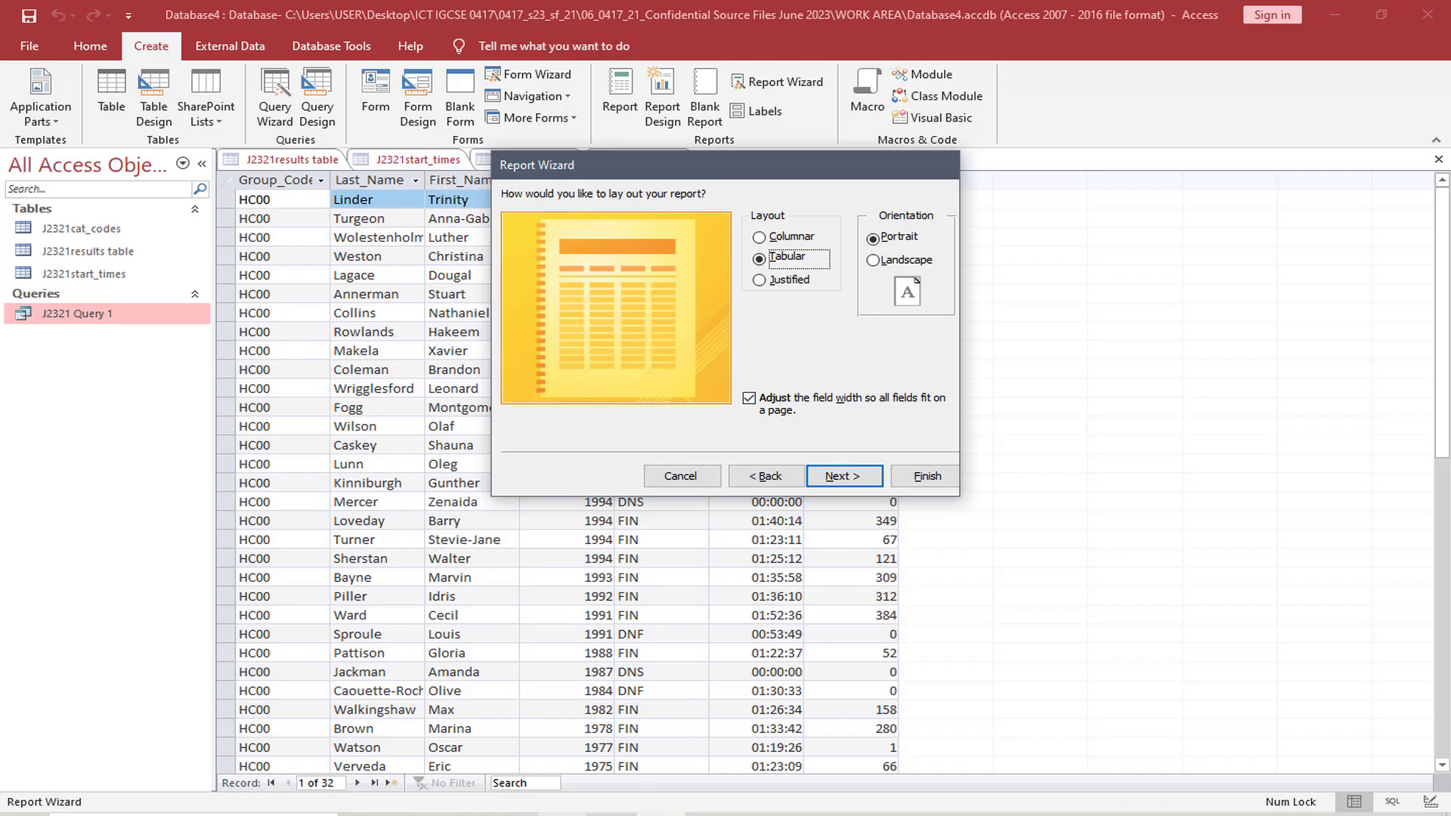
key(alt+Tab)
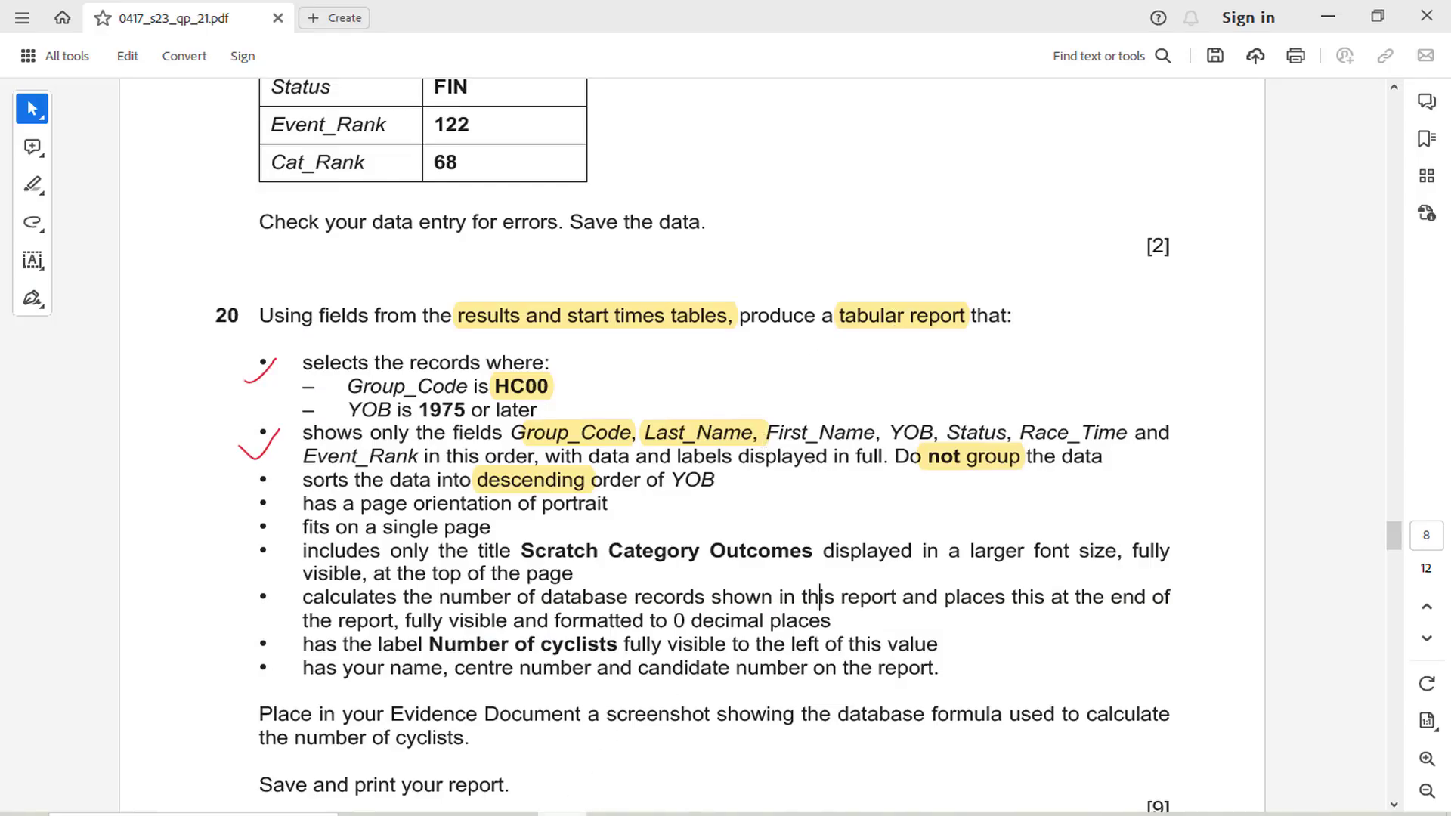
Highlight the word portrait in question 20's page orientation requirement in the exam paper and return to the Report Wizard in Access
key(alt+Tab)
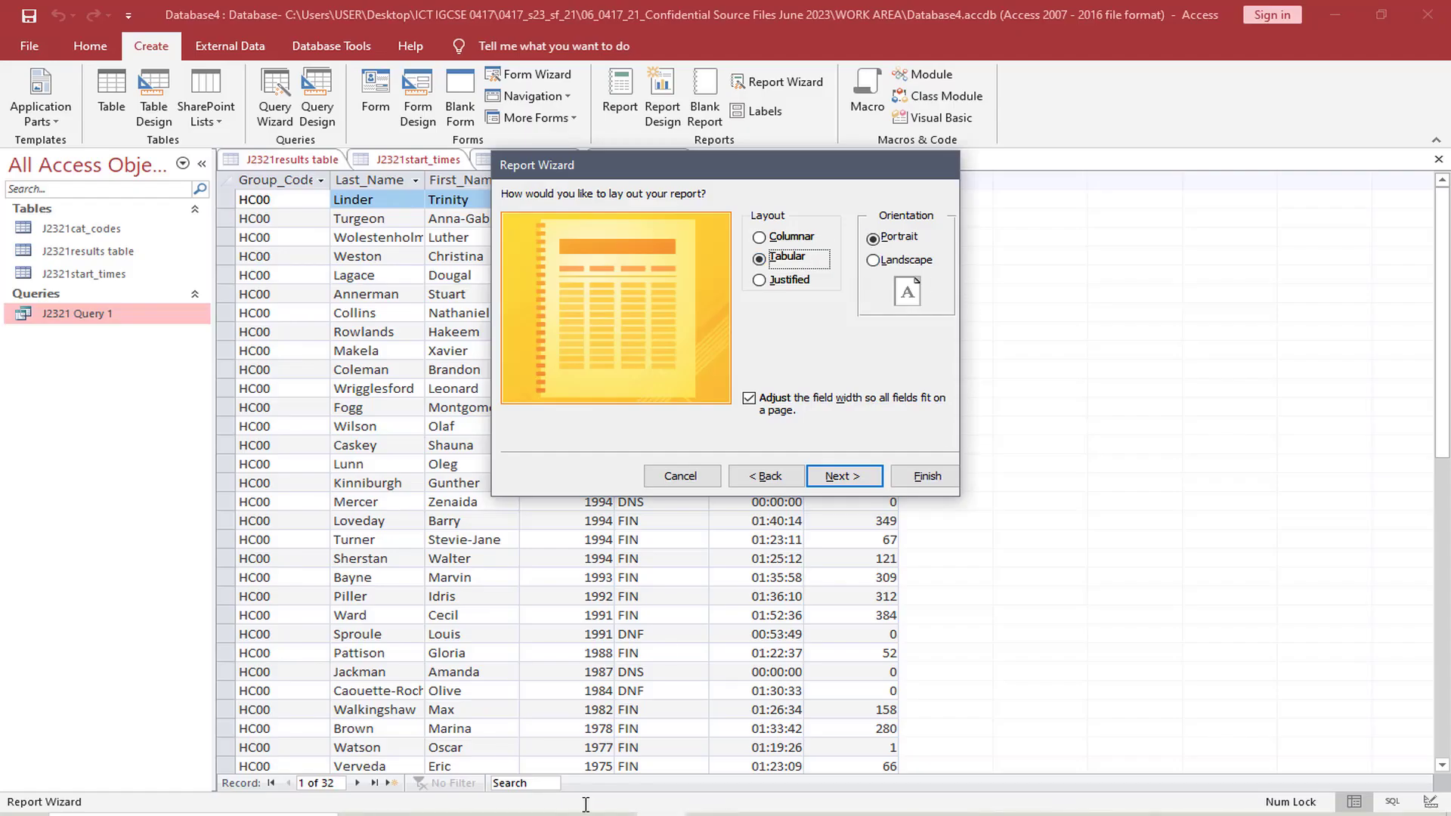
key(alt+Tab)
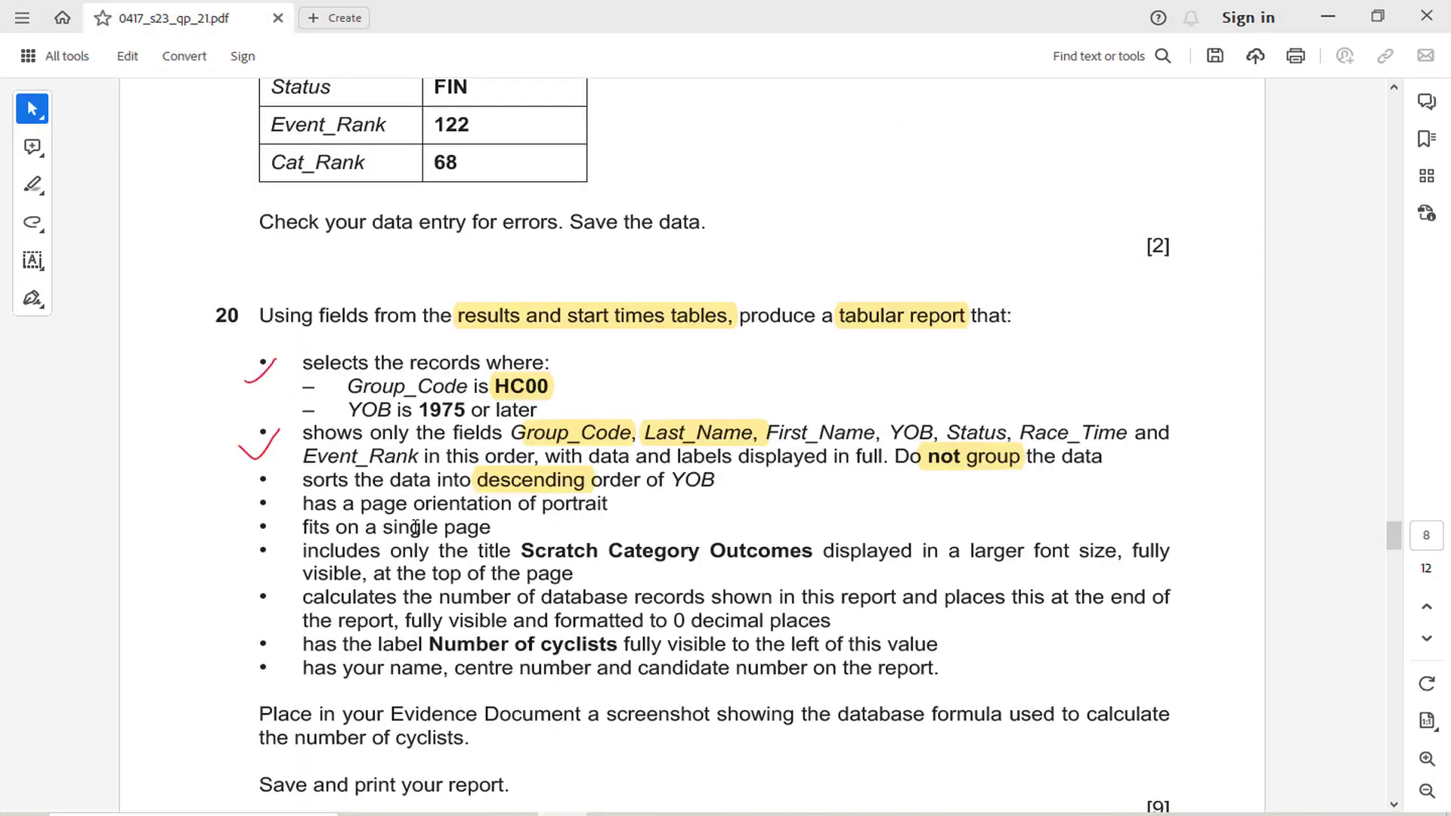
double_click(549, 505)
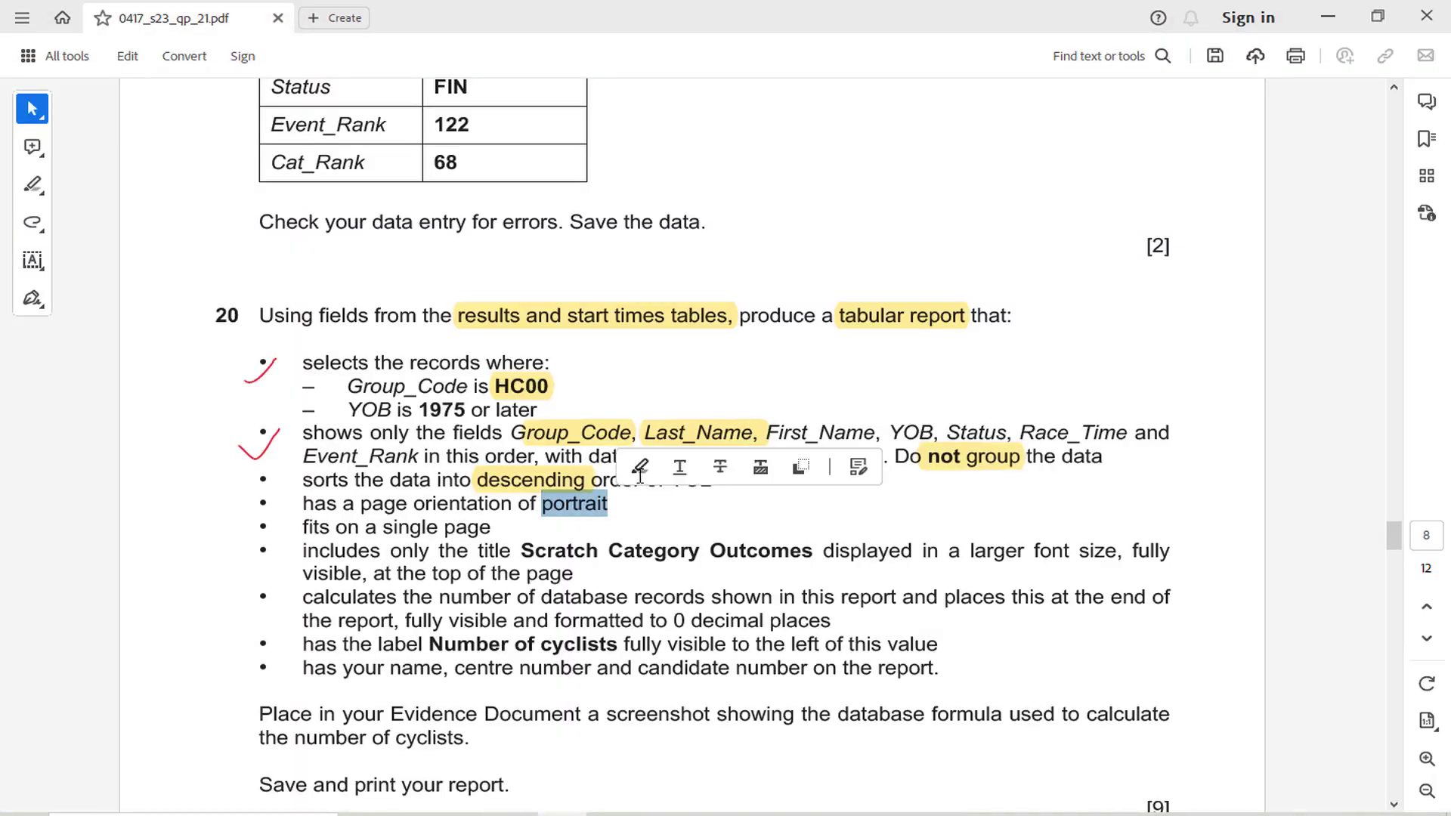
click(639, 470)
key(alt+Tab)
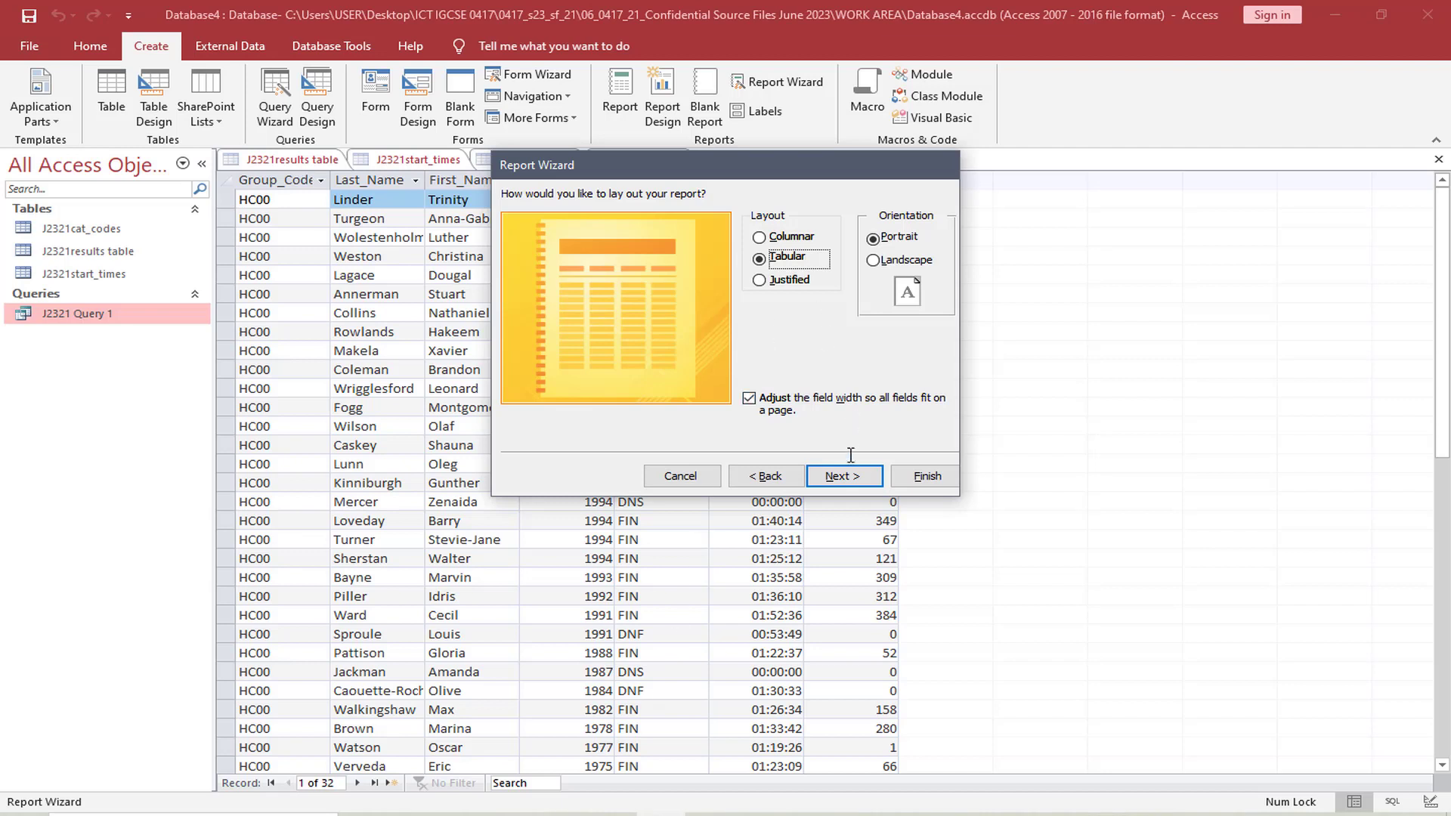
Title the report Scratch Category Outcomes and finish the wizard with the option to modify the report's design
click(862, 477)
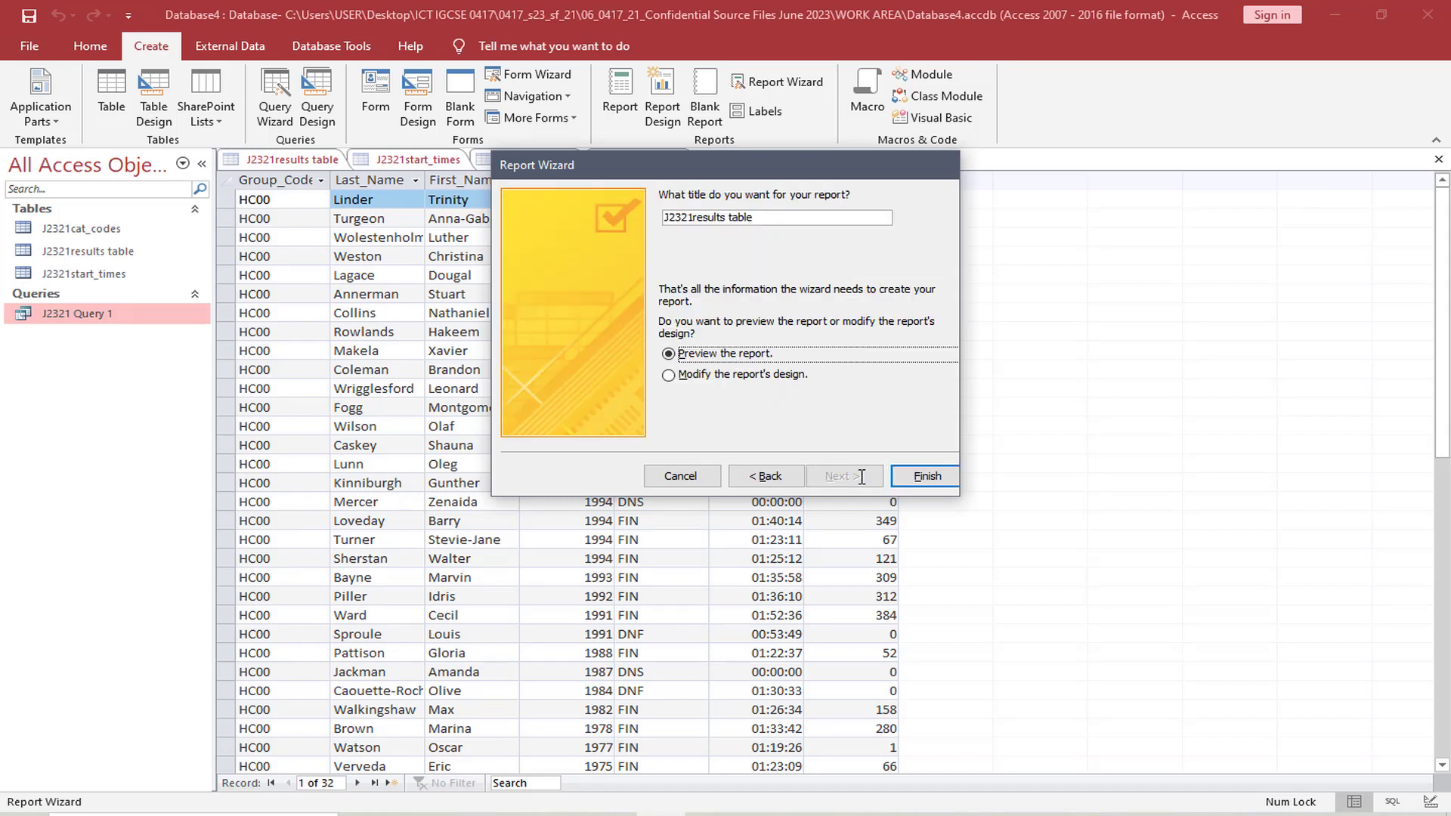
click(669, 375)
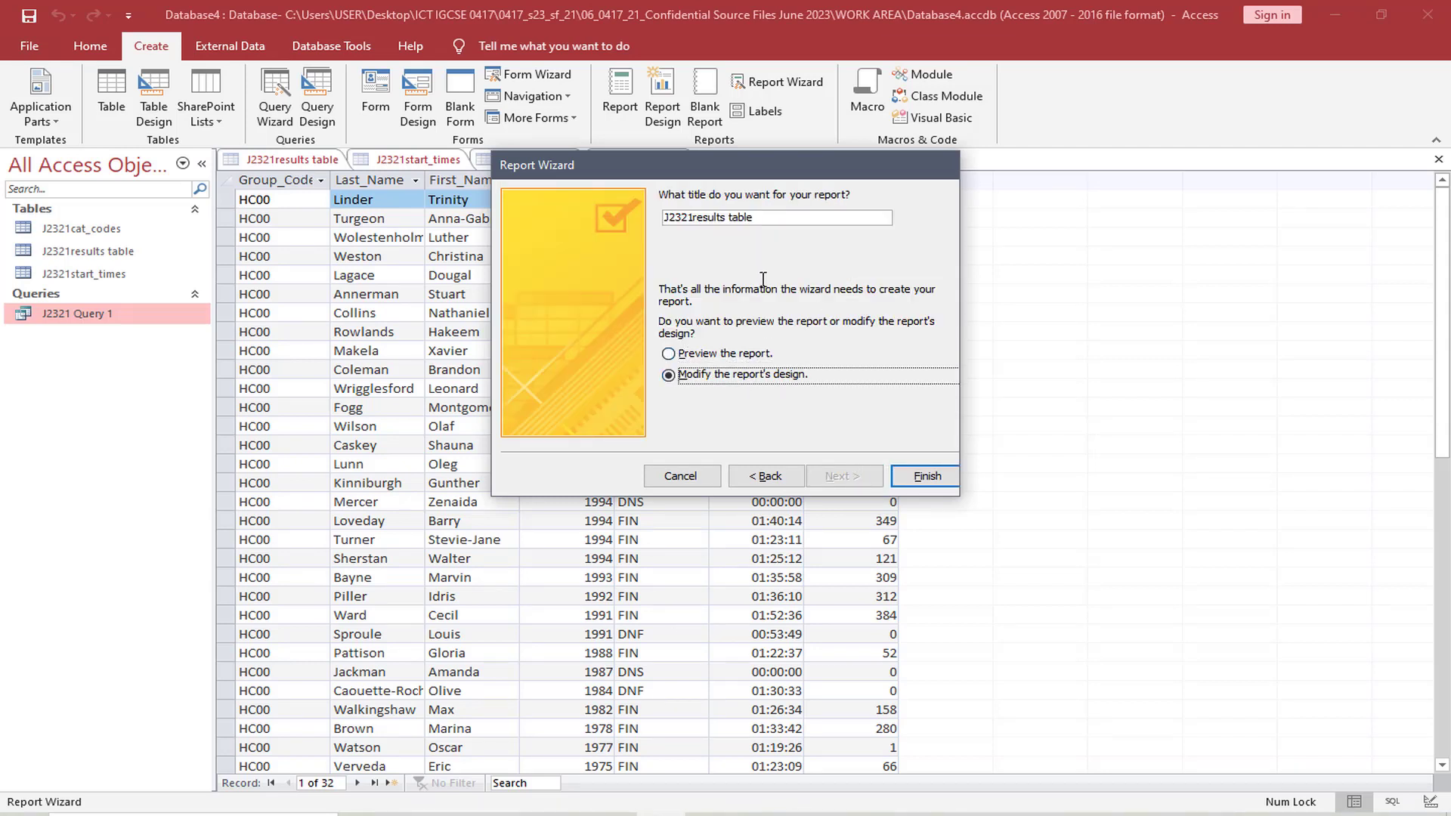
click(792, 219)
key(BackSpace)
key(BackSpace)
key(BackSpace)
key(BackSpace)
key(BackSpace)
key(BackSpace)
key(BackSpace)
key(BackSpace)
key(BackSpace)
key(BackSpace)
key(BackSpace)
key(BackSpace)
key(BackSpace)
key(BackSpace)
key(BackSpace)
key(BackSpace)
key(BackSpace)
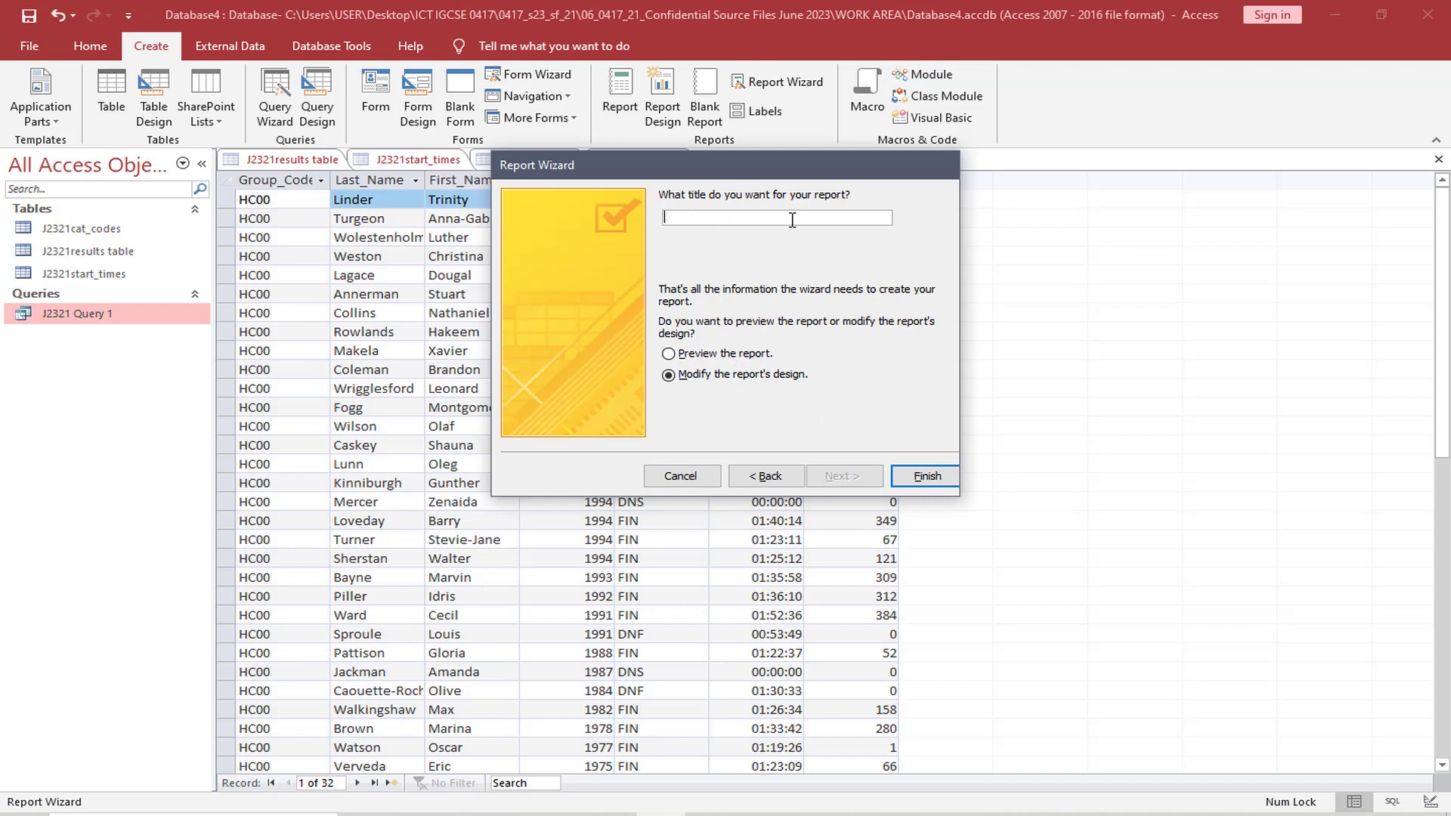
text(Scratch Category Durations)
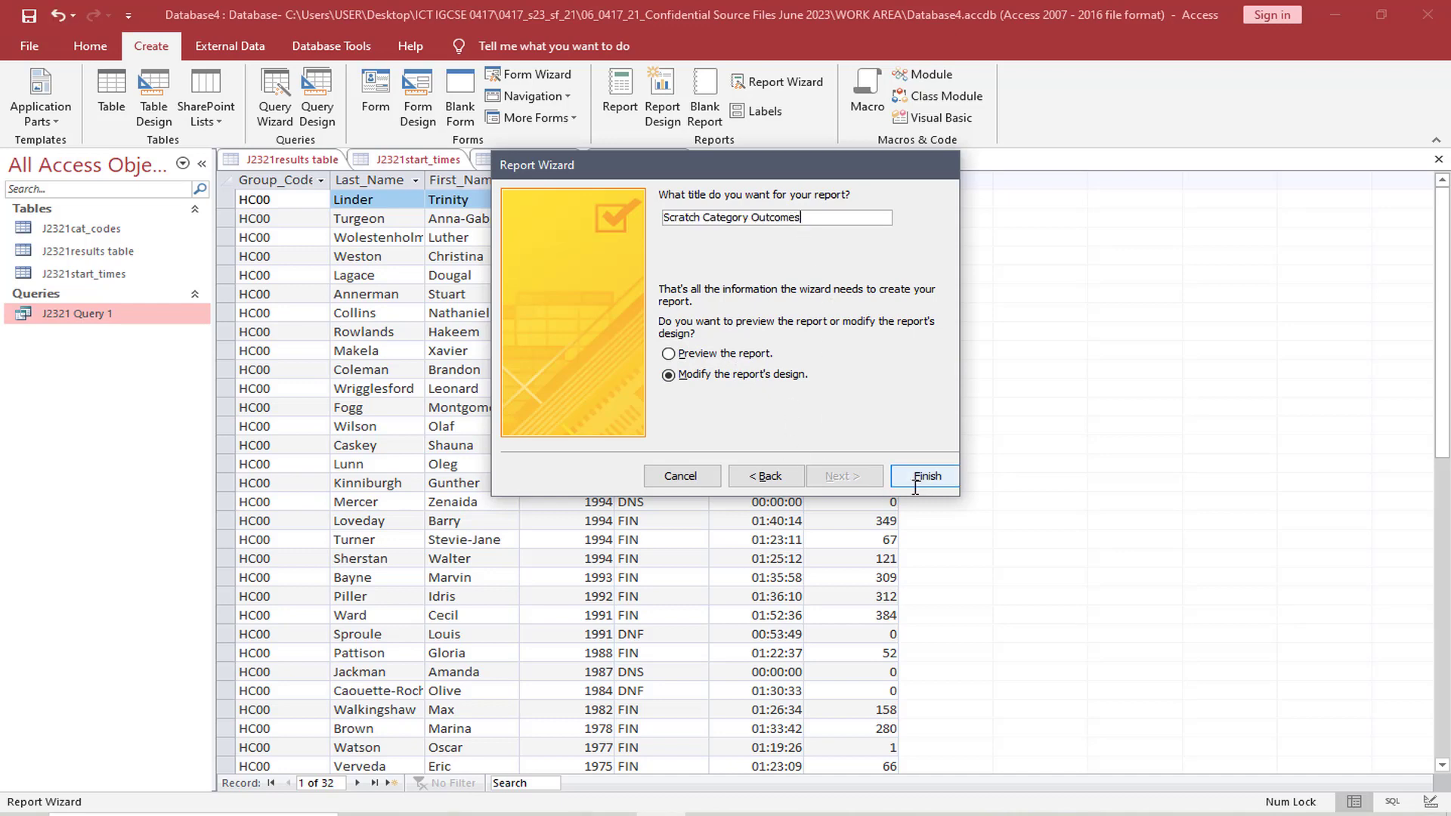
click(921, 477)
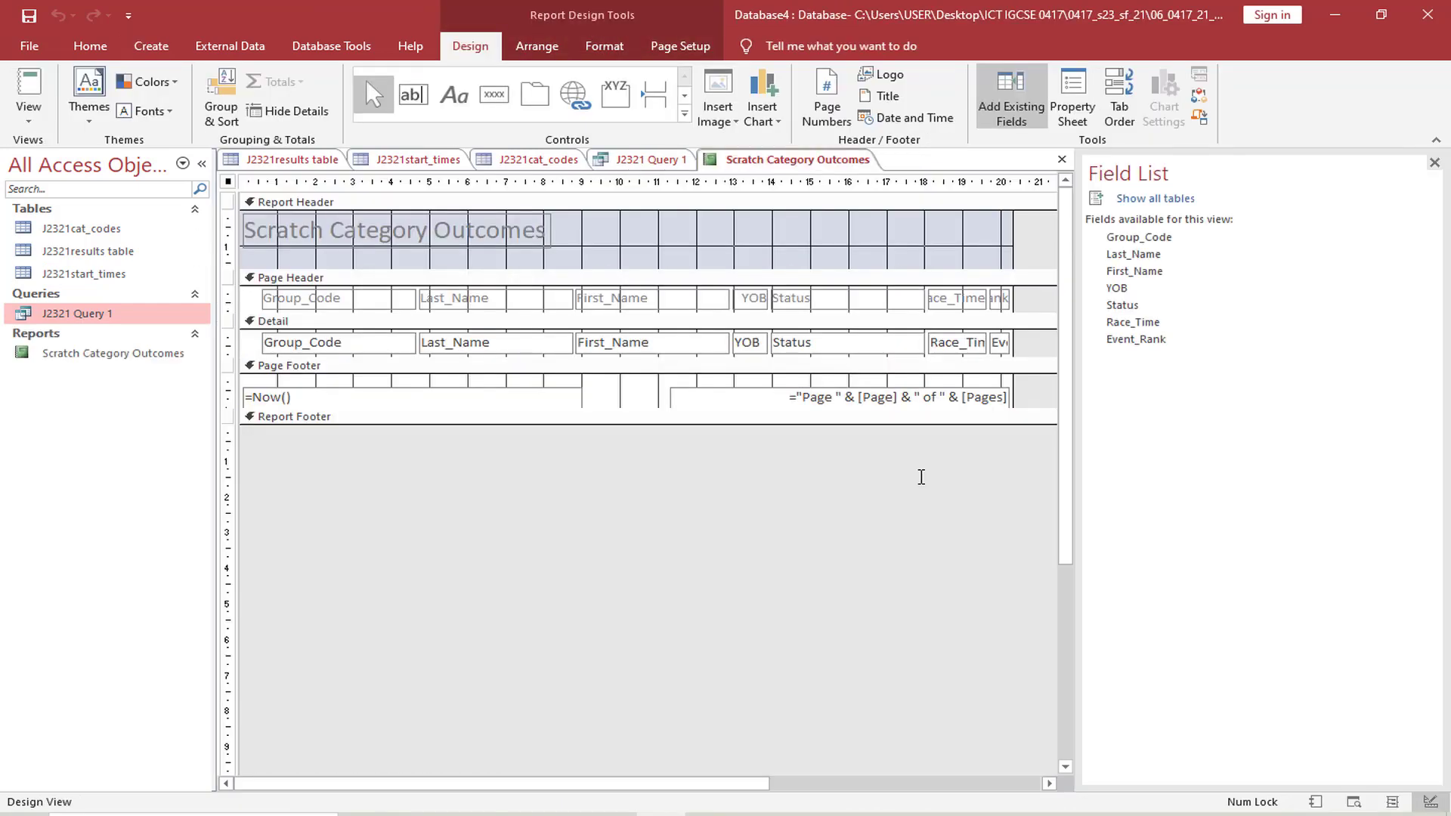
Show the Scratch Category Outcomes report in Layout View, close the Field List and look through the records
click(140, 355)
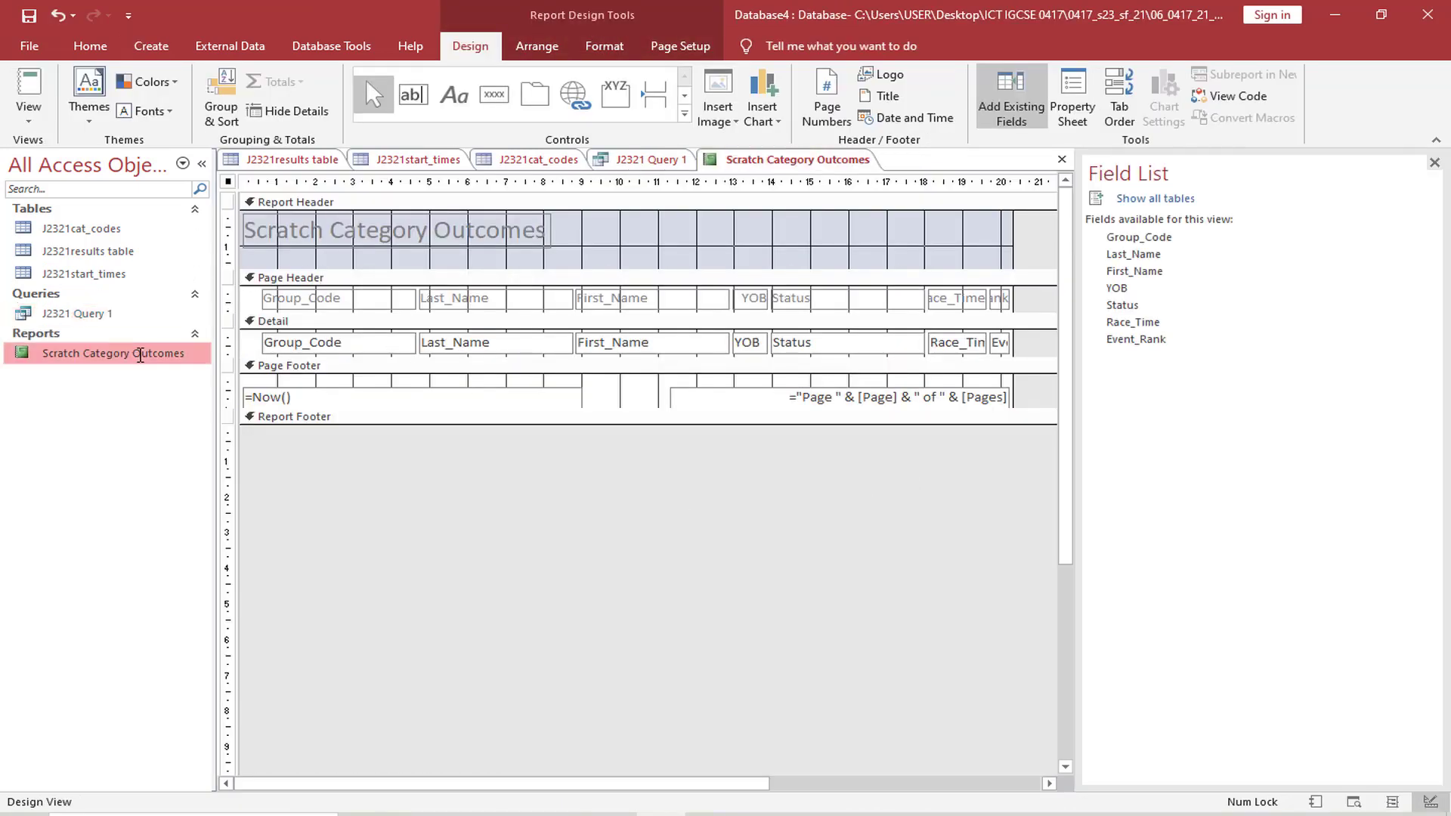
click(29, 112)
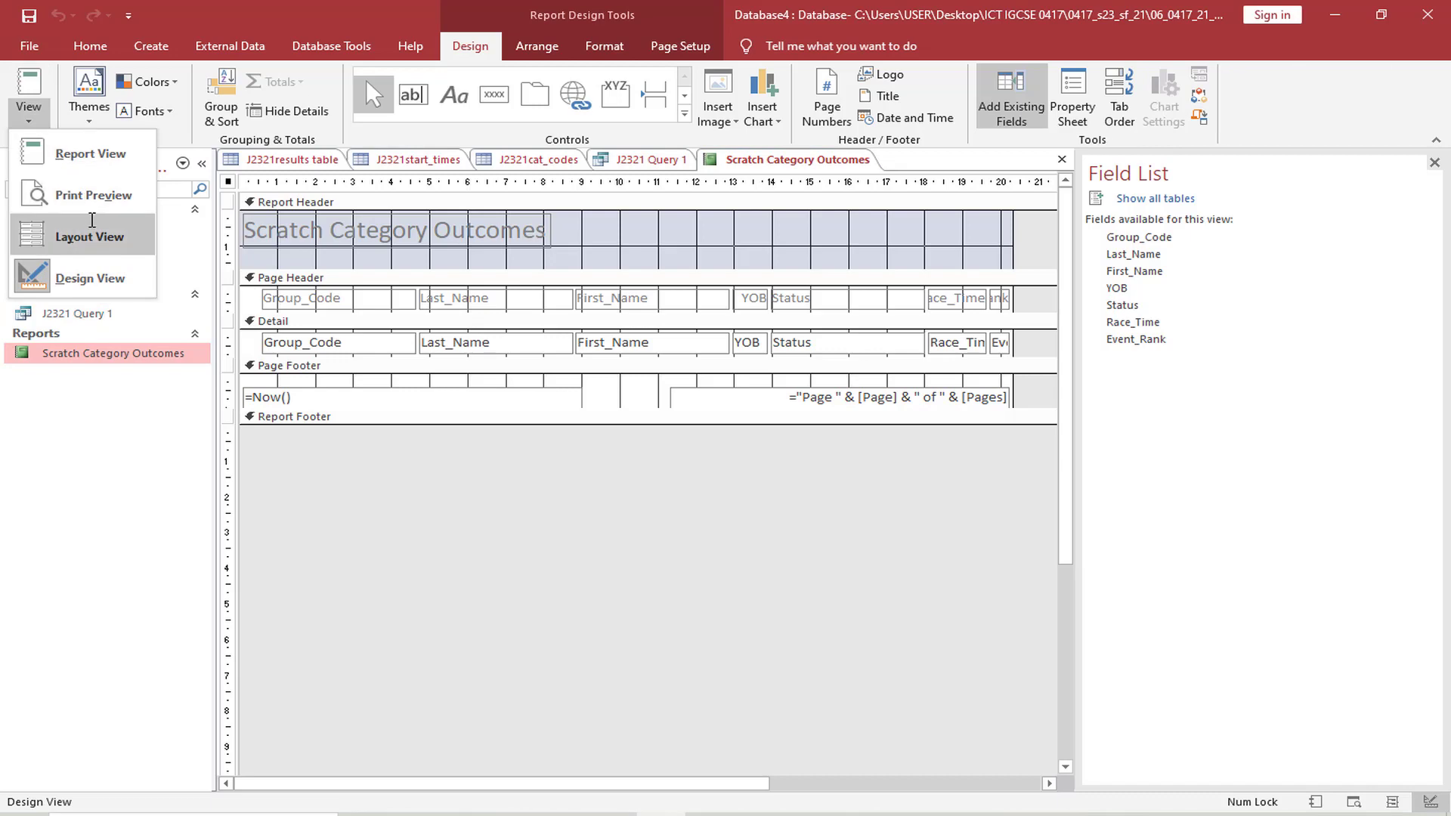
click(92, 227)
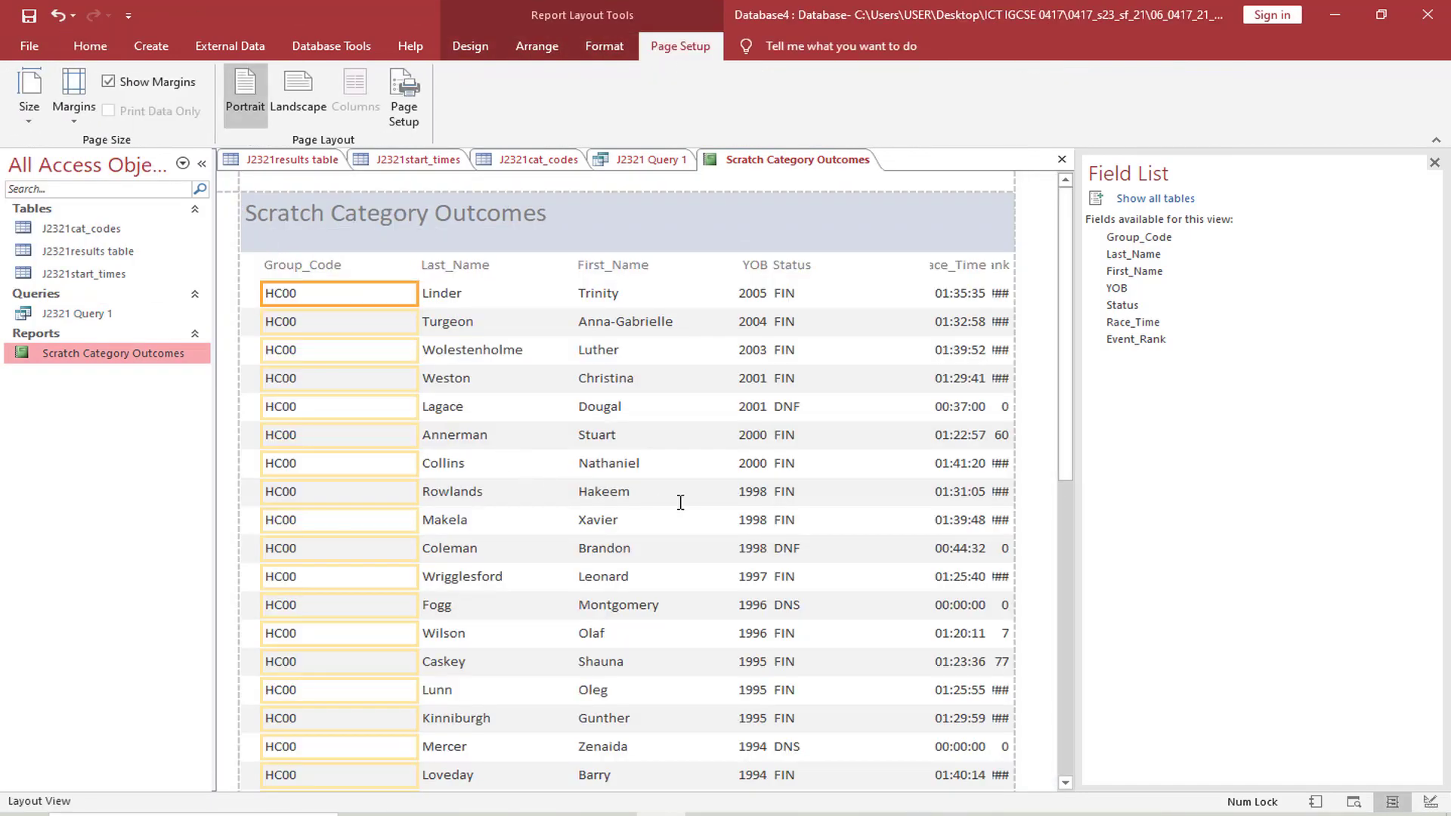
click(1434, 162)
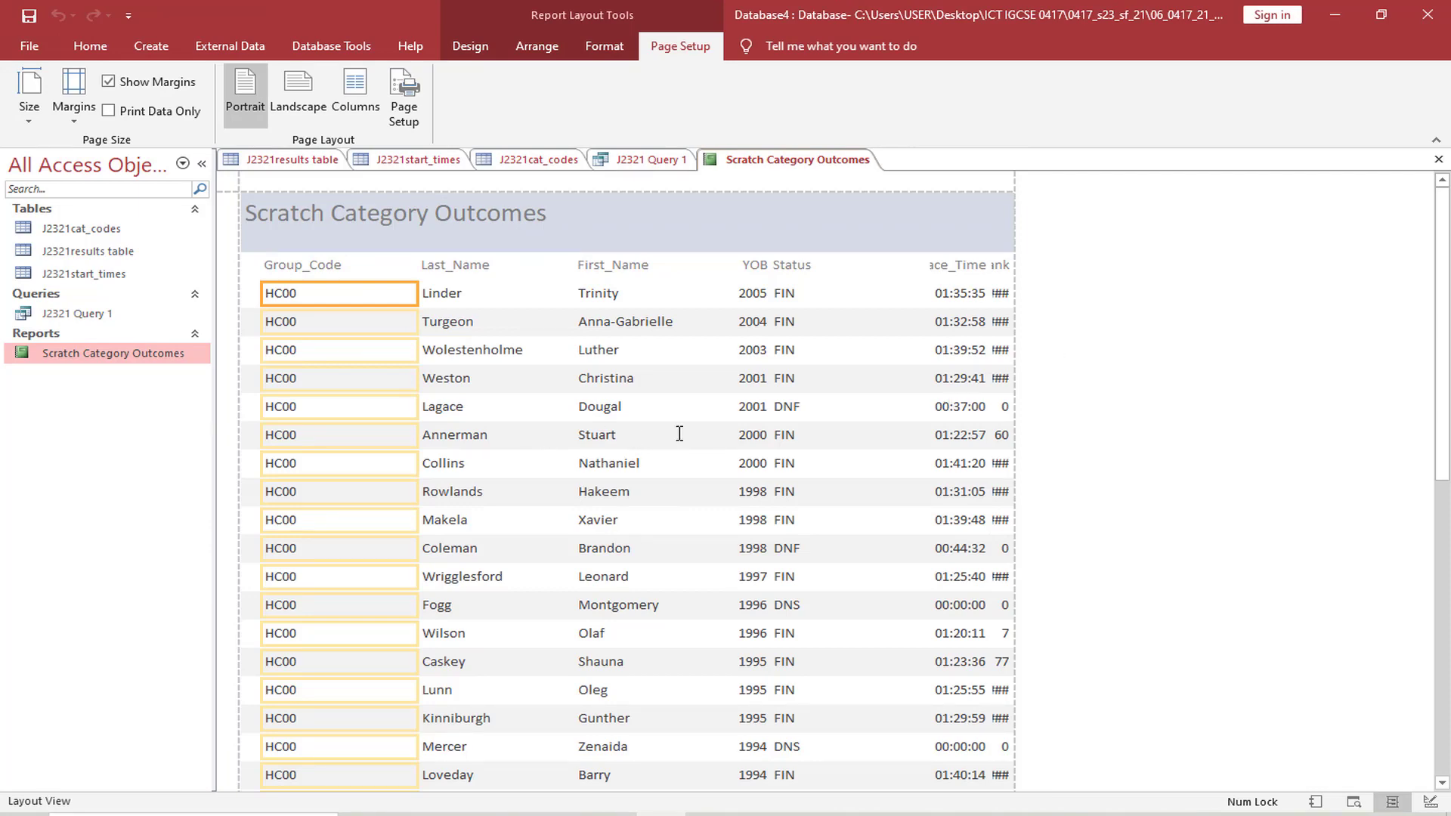
scroll(365, 394, down, 5)
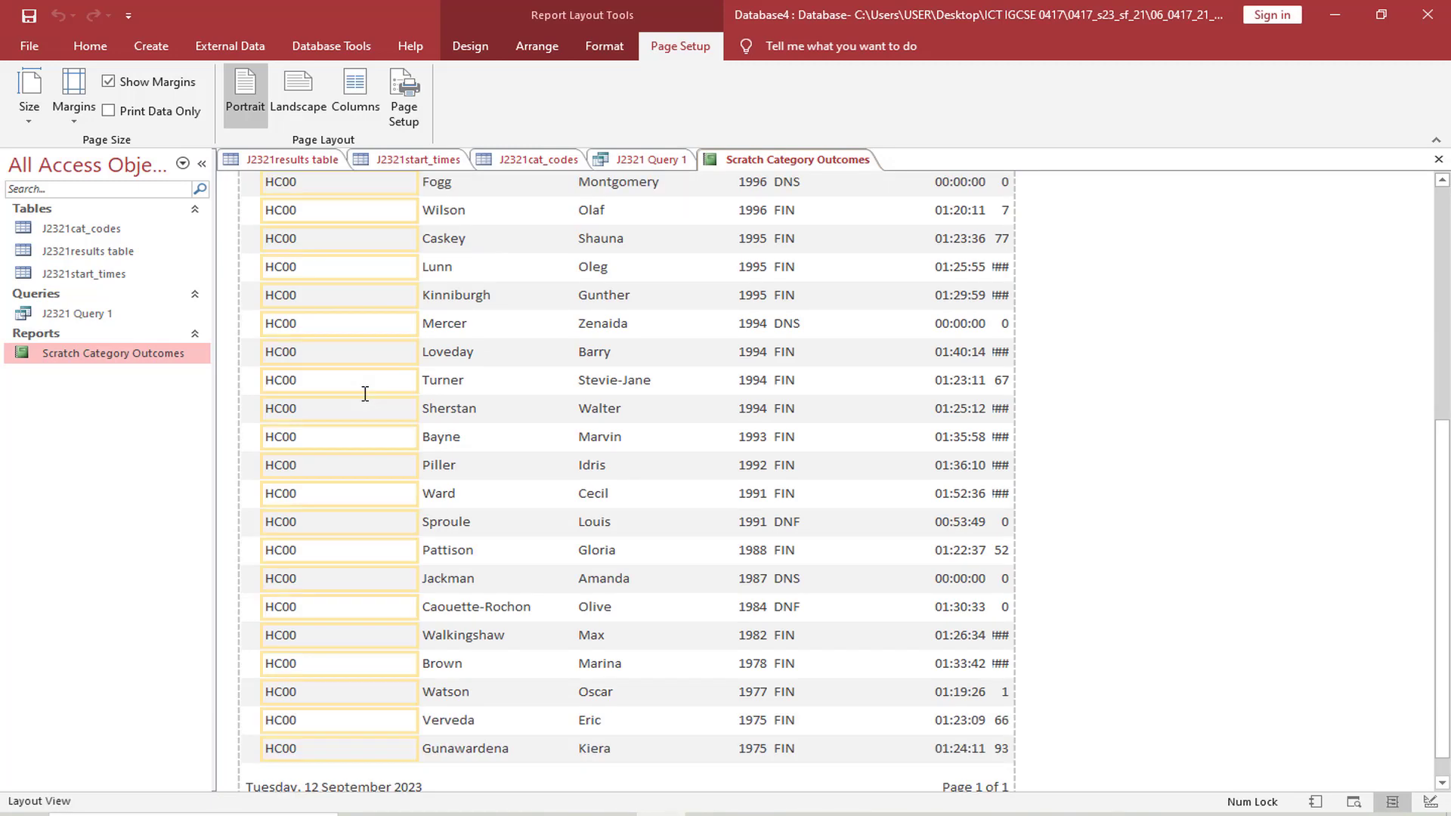
scroll(365, 393, up, 5)
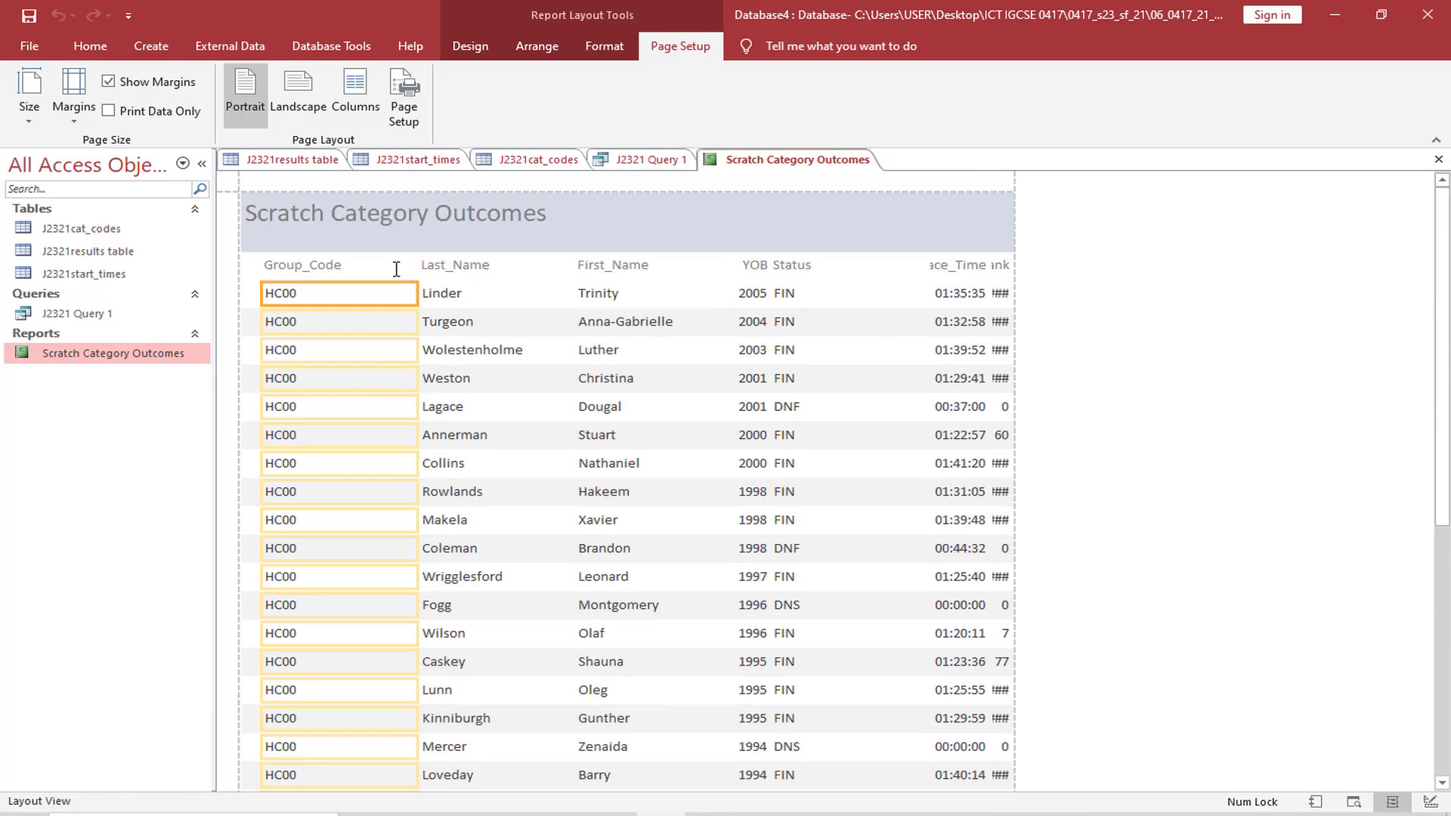
Narrow the Group_Code column to fit its label and extend the Last_Name column's left edge to meet it, including headings and data
click(396, 270)
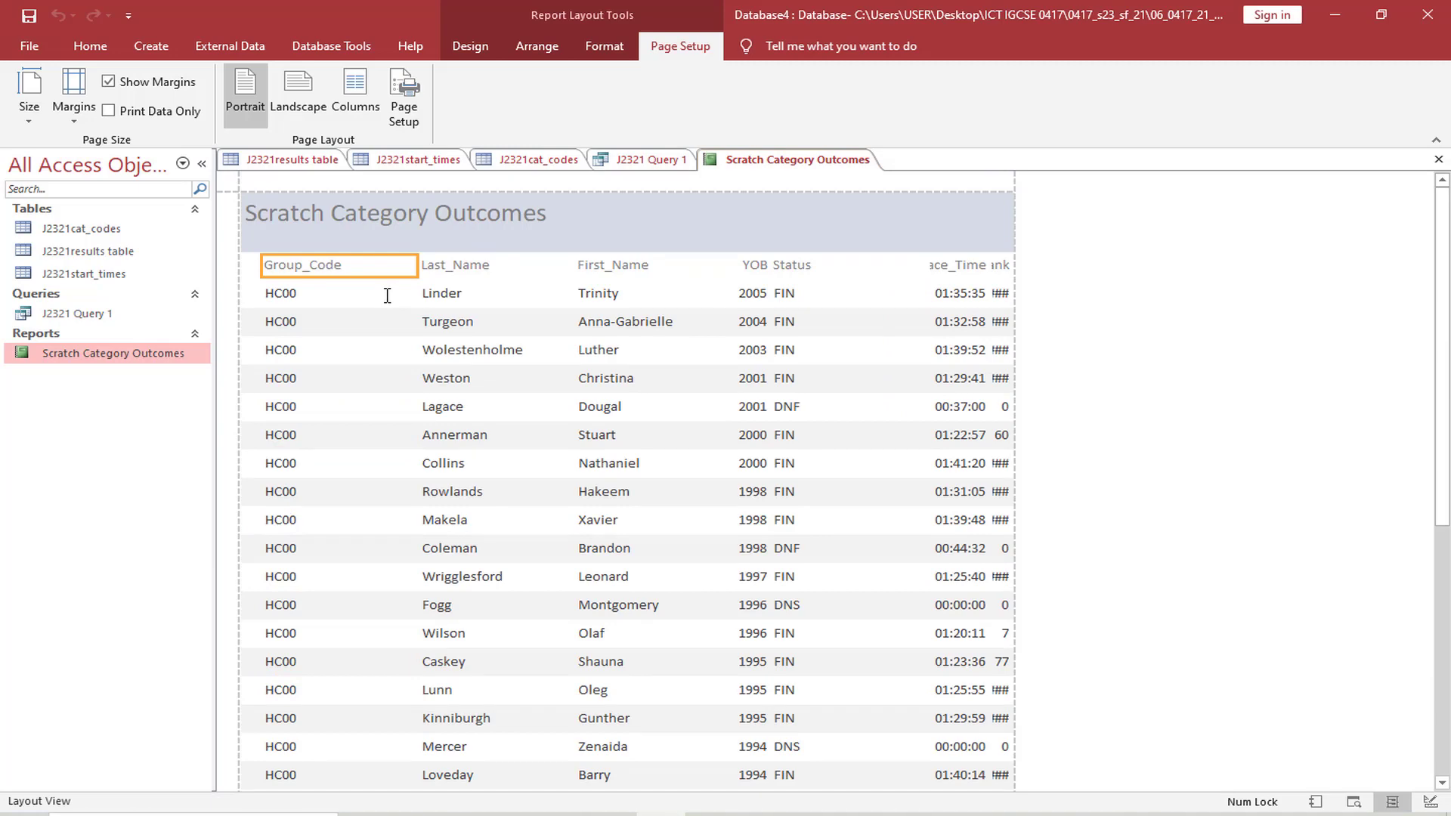
drag(418, 265, 353, 266)
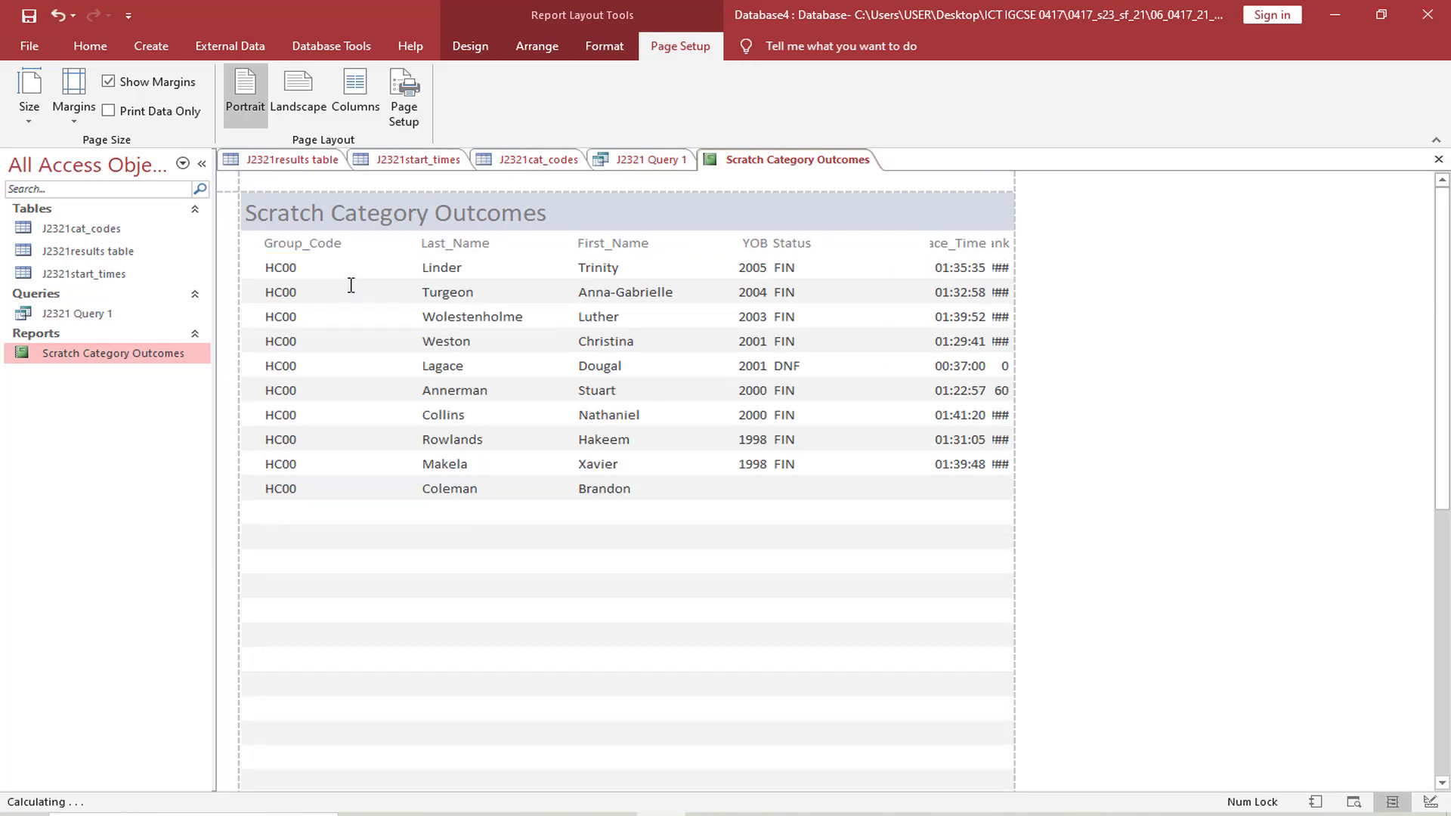
click(444, 247)
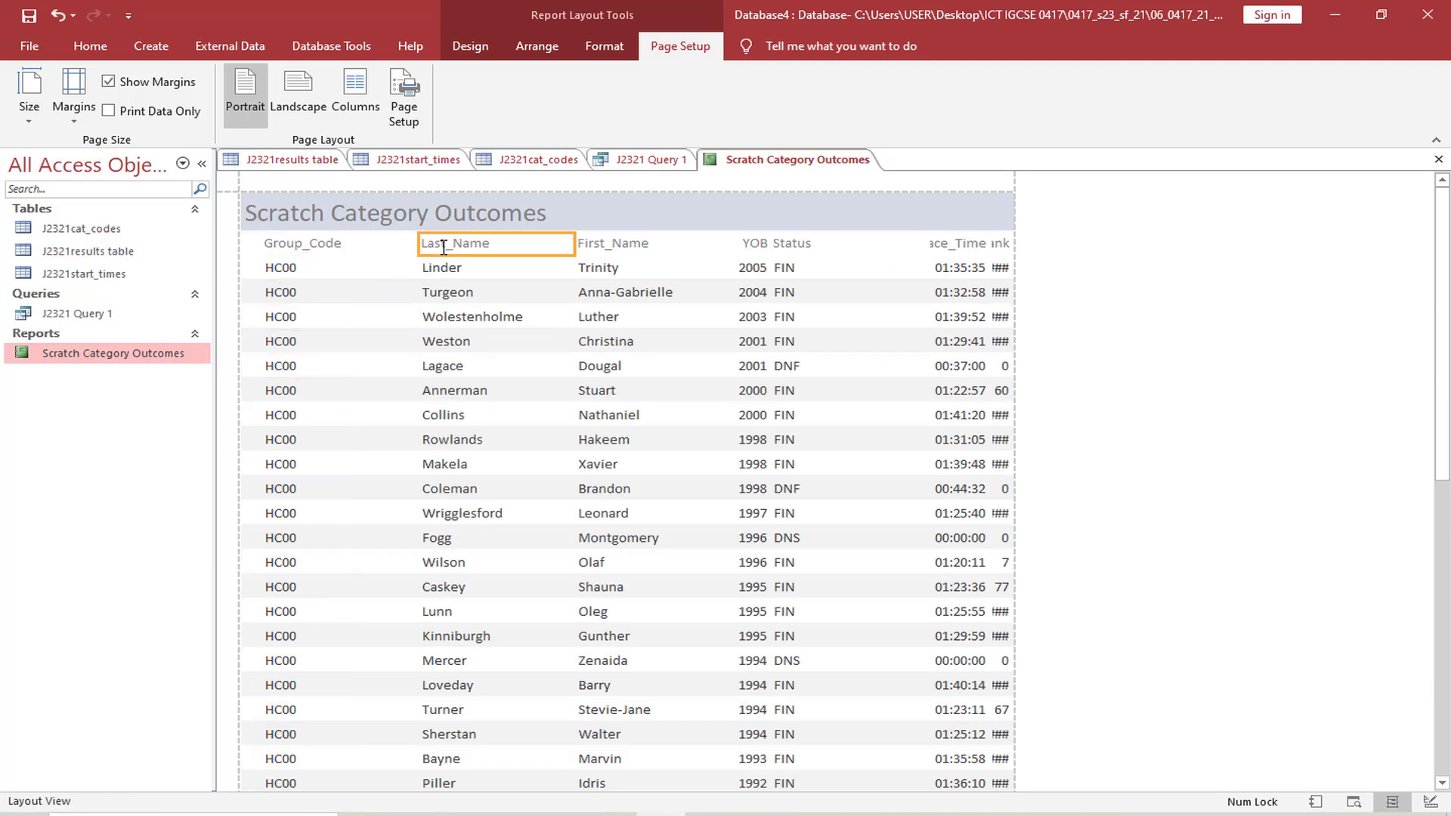
click(478, 268)
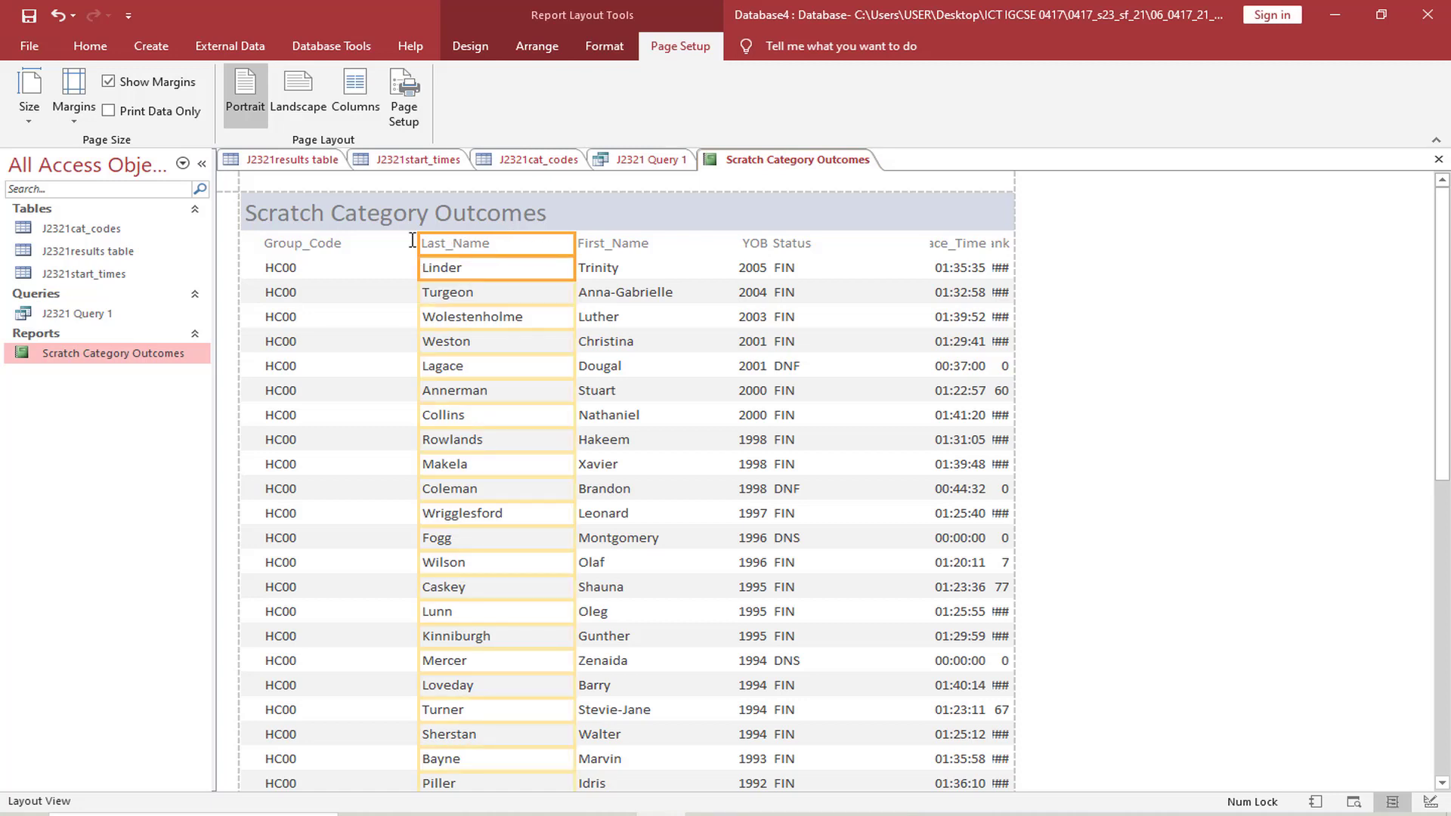
drag(421, 244, 357, 245)
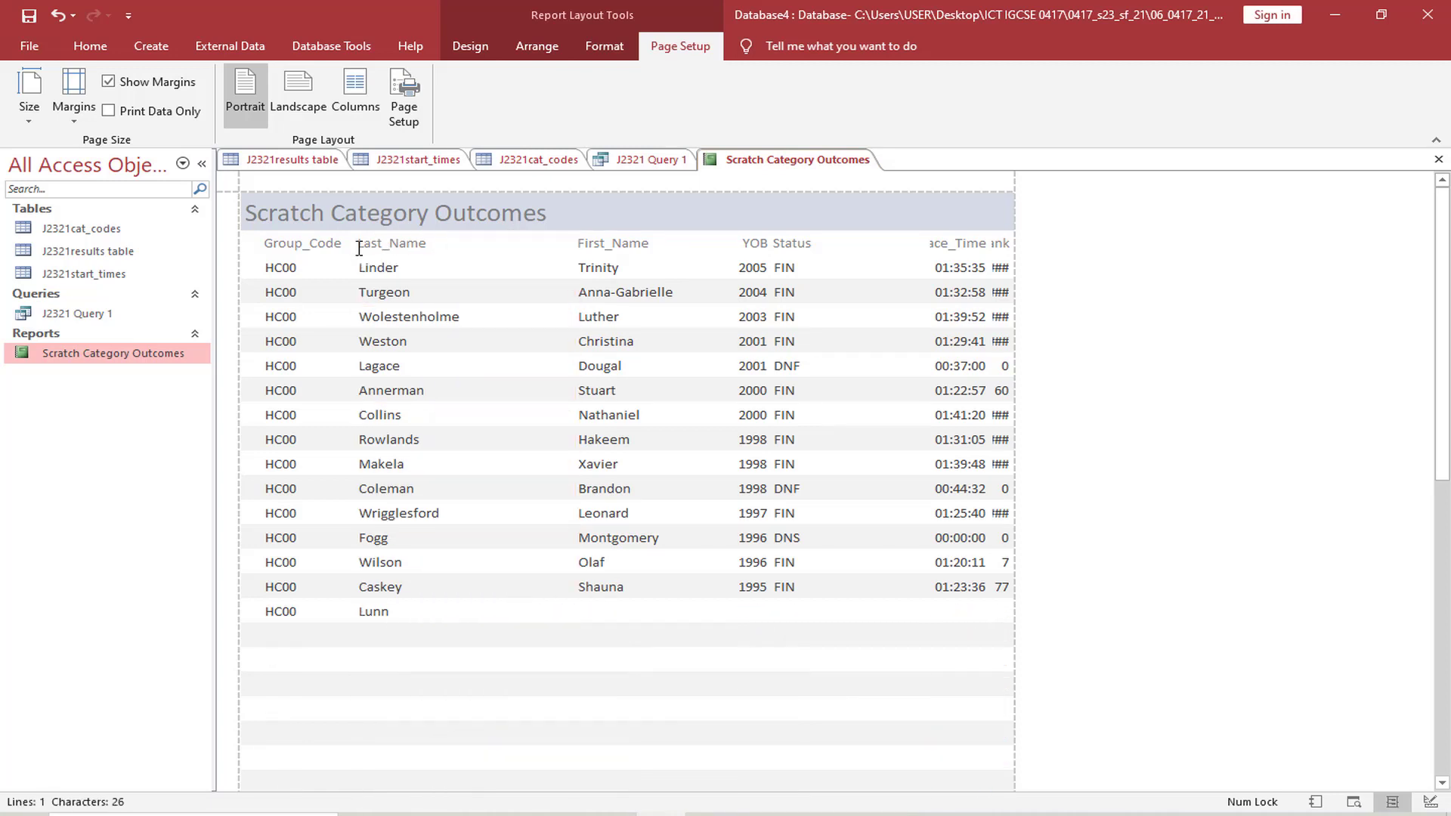
Bring the First_Name heading and data closer to Last_Name and narrow the column to fit the longest first name
click(601, 243)
shift+click(594, 276)
drag(576, 245, 478, 246)
drag(732, 244, 599, 244)
Extend the YOB heading and data to start beside First_Name, and pull in the column's right edge
click(744, 243)
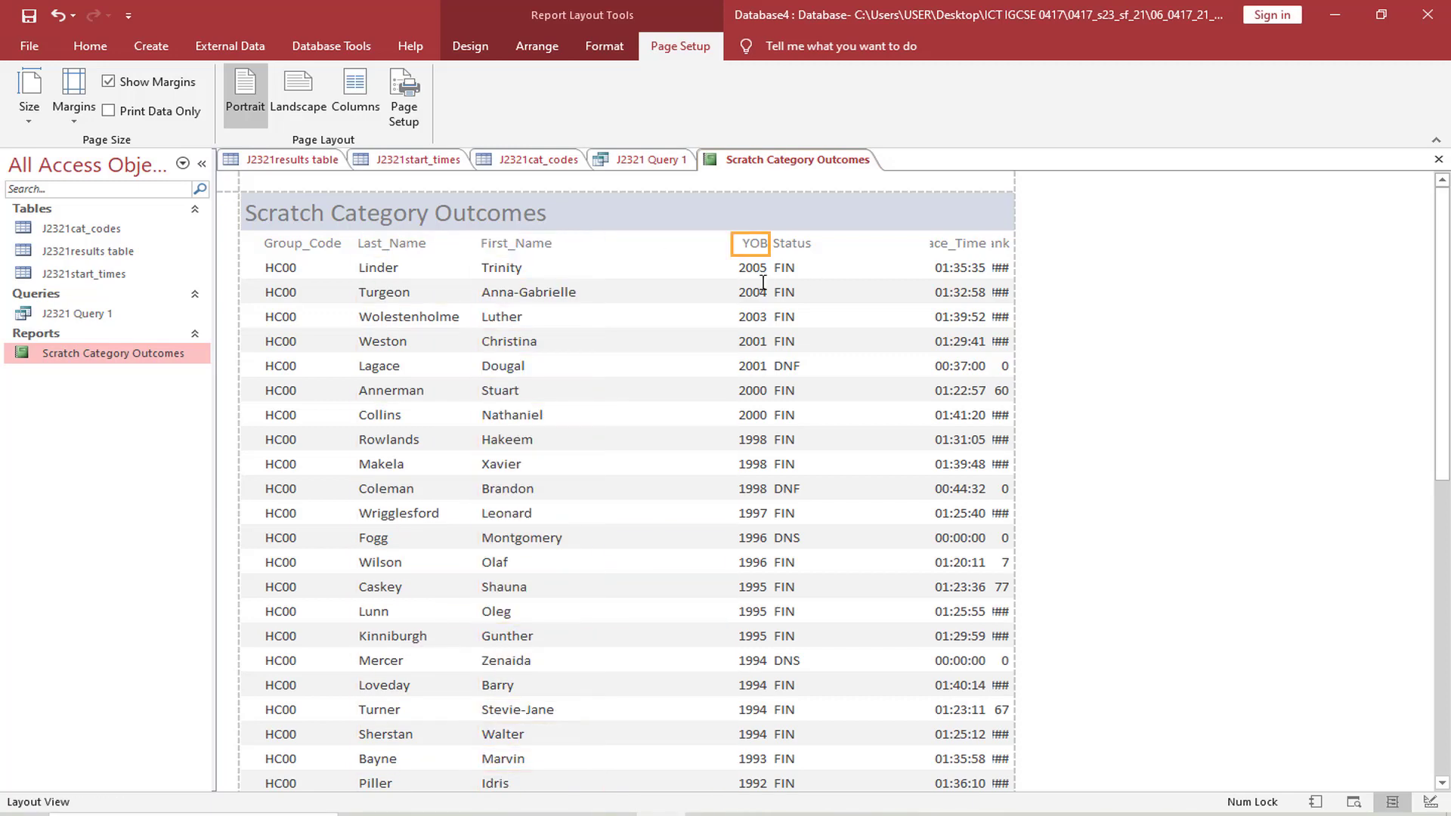
shift+click(755, 269)
drag(731, 268, 604, 266)
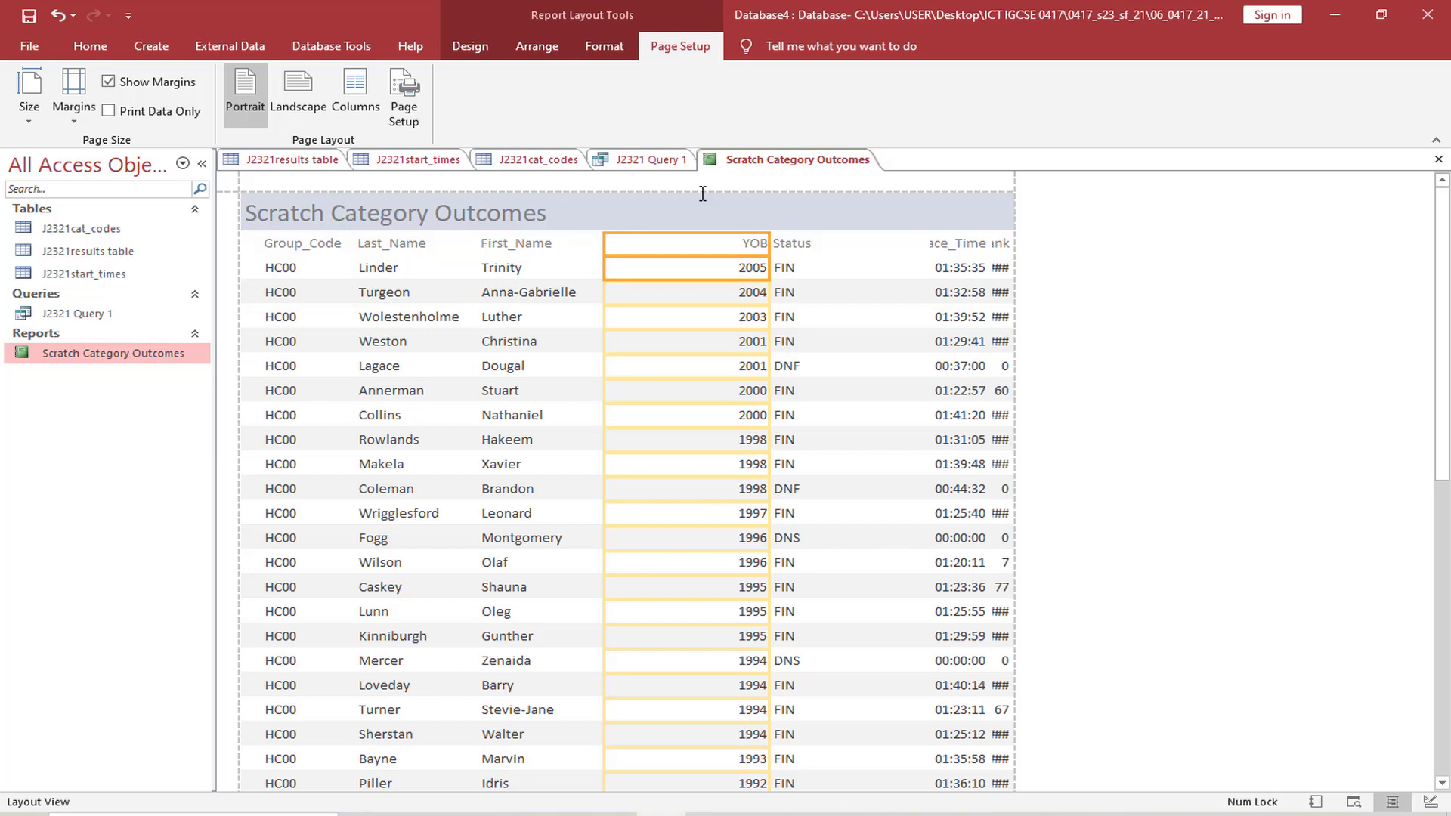
drag(769, 243, 690, 243)
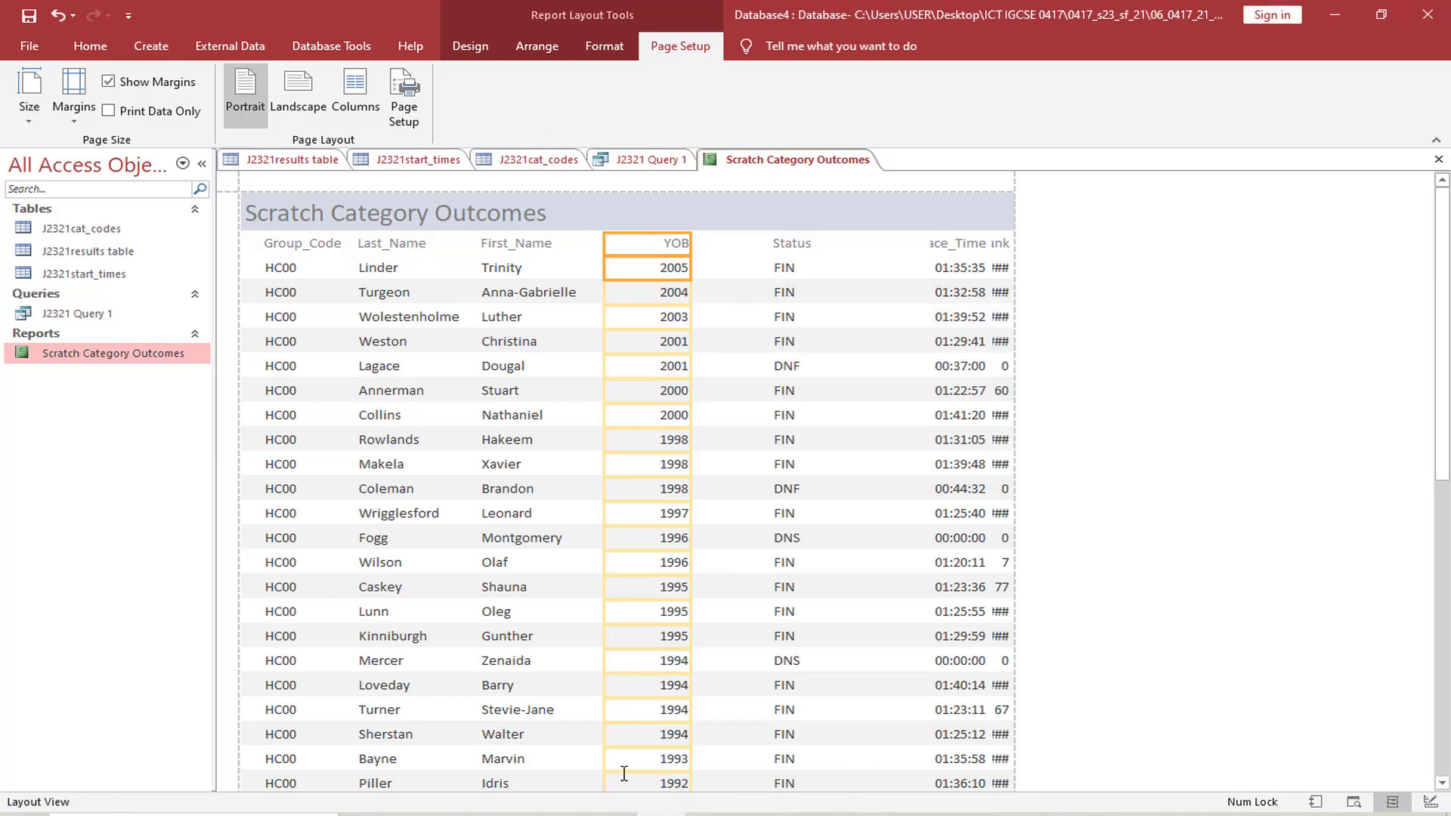
click(514, 813)
click(662, 814)
click(661, 813)
click(662, 813)
Shift the Status column's left edge towards YOB and narrow its heading and data to fit the status codes
click(787, 248)
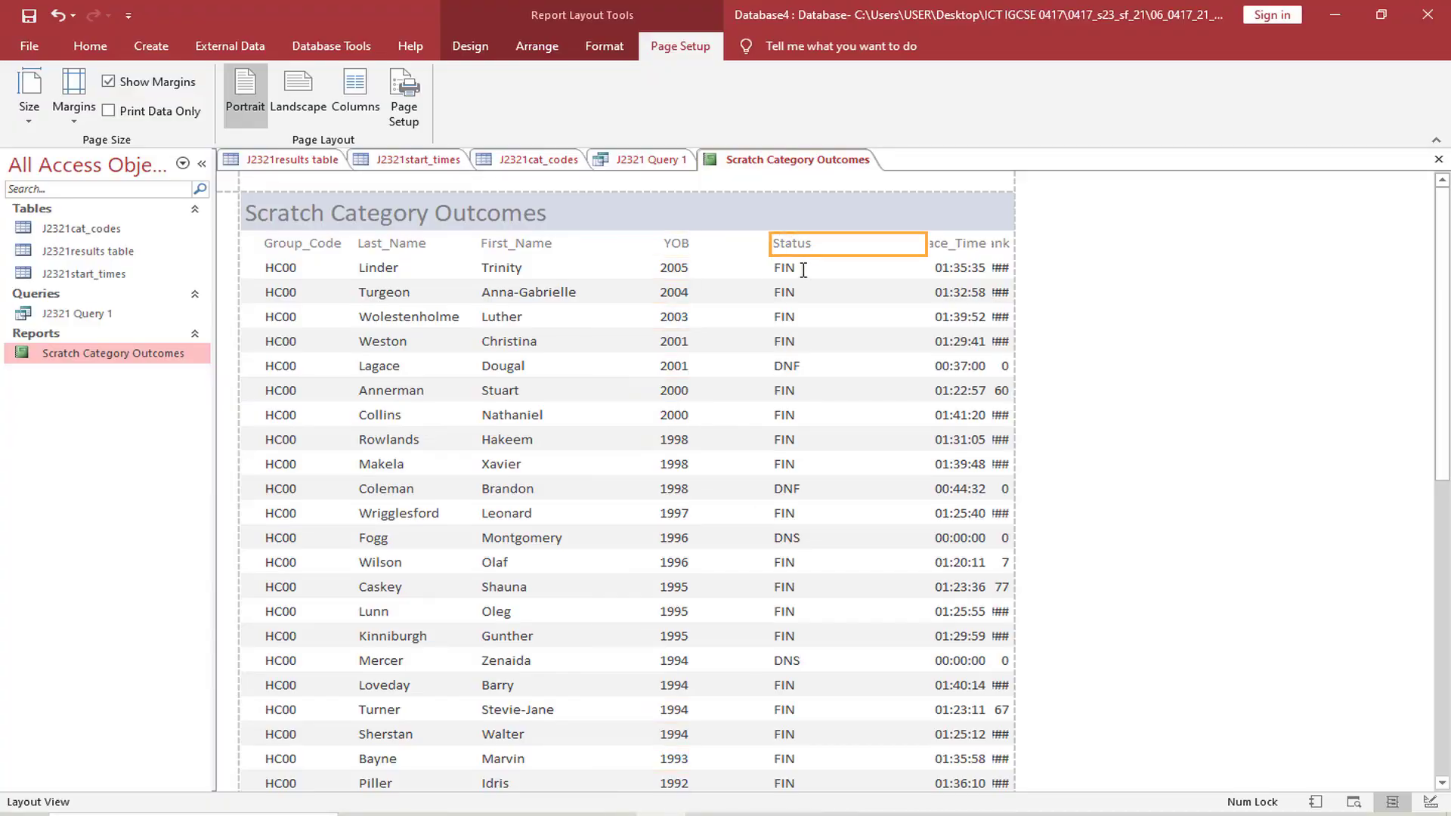
shift+click(804, 268)
drag(770, 243, 712, 242)
drag(928, 242, 779, 239)
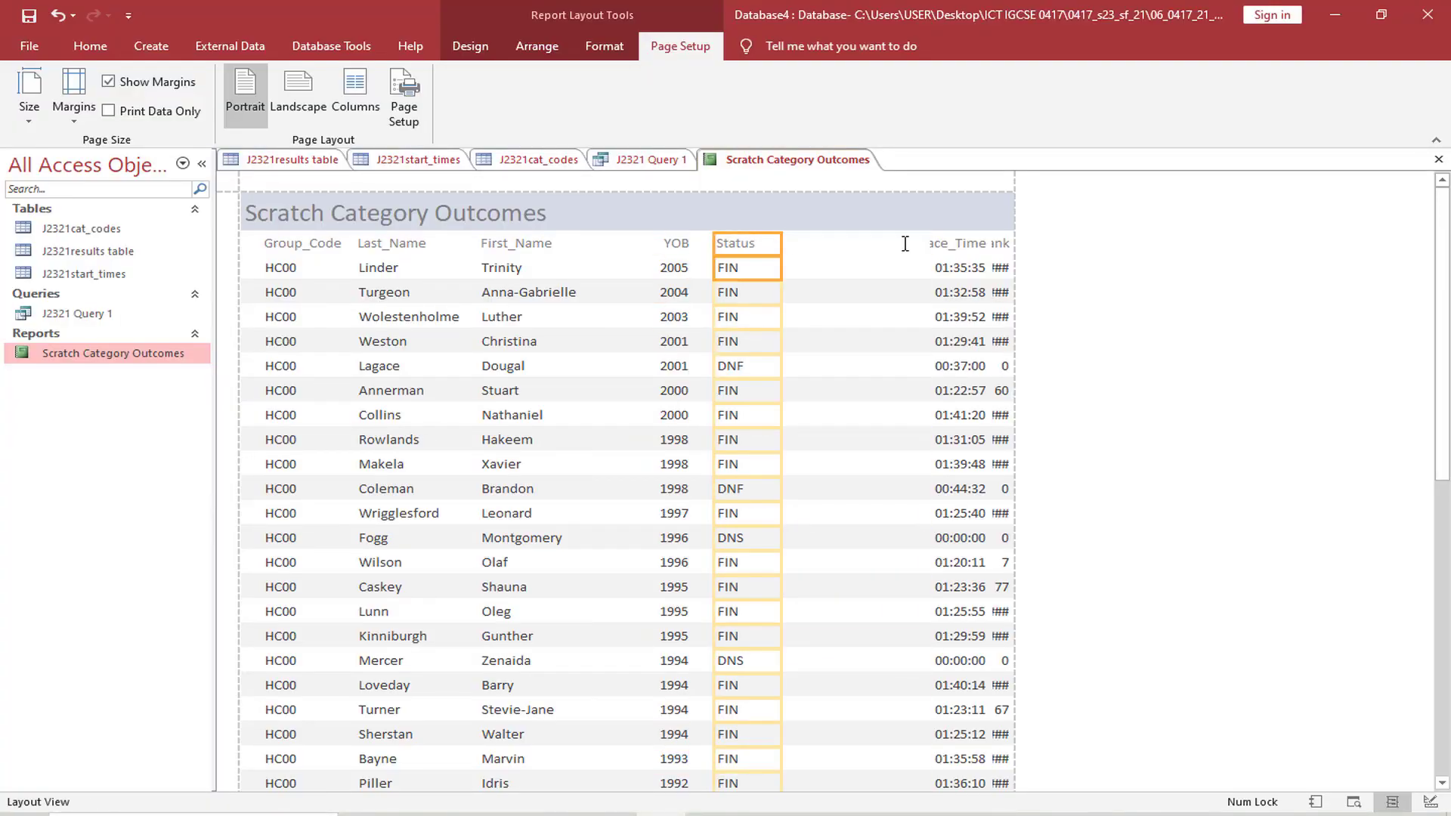
Resize the Race_Time column to start beside Status, and widen Event_Rank so its label and data show in full
click(953, 244)
shift+click(955, 272)
drag(929, 244, 782, 245)
drag(990, 246, 921, 244)
click(999, 242)
shift+click(1007, 289)
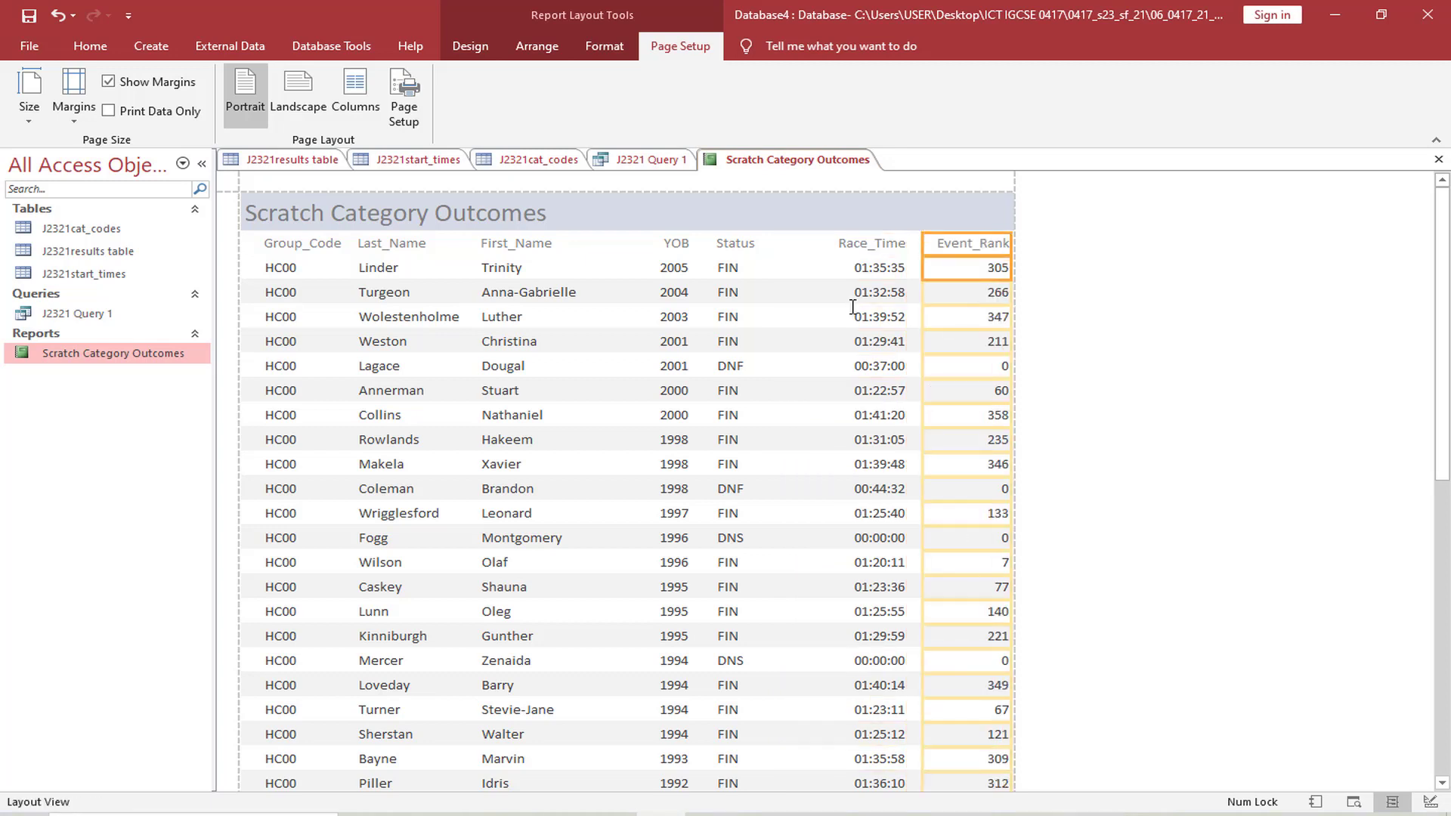
Narrow the Race_Time and Event_Rank columns so both sit inside the portrait page's right margin, and check the full report
click(790, 242)
shift+click(862, 272)
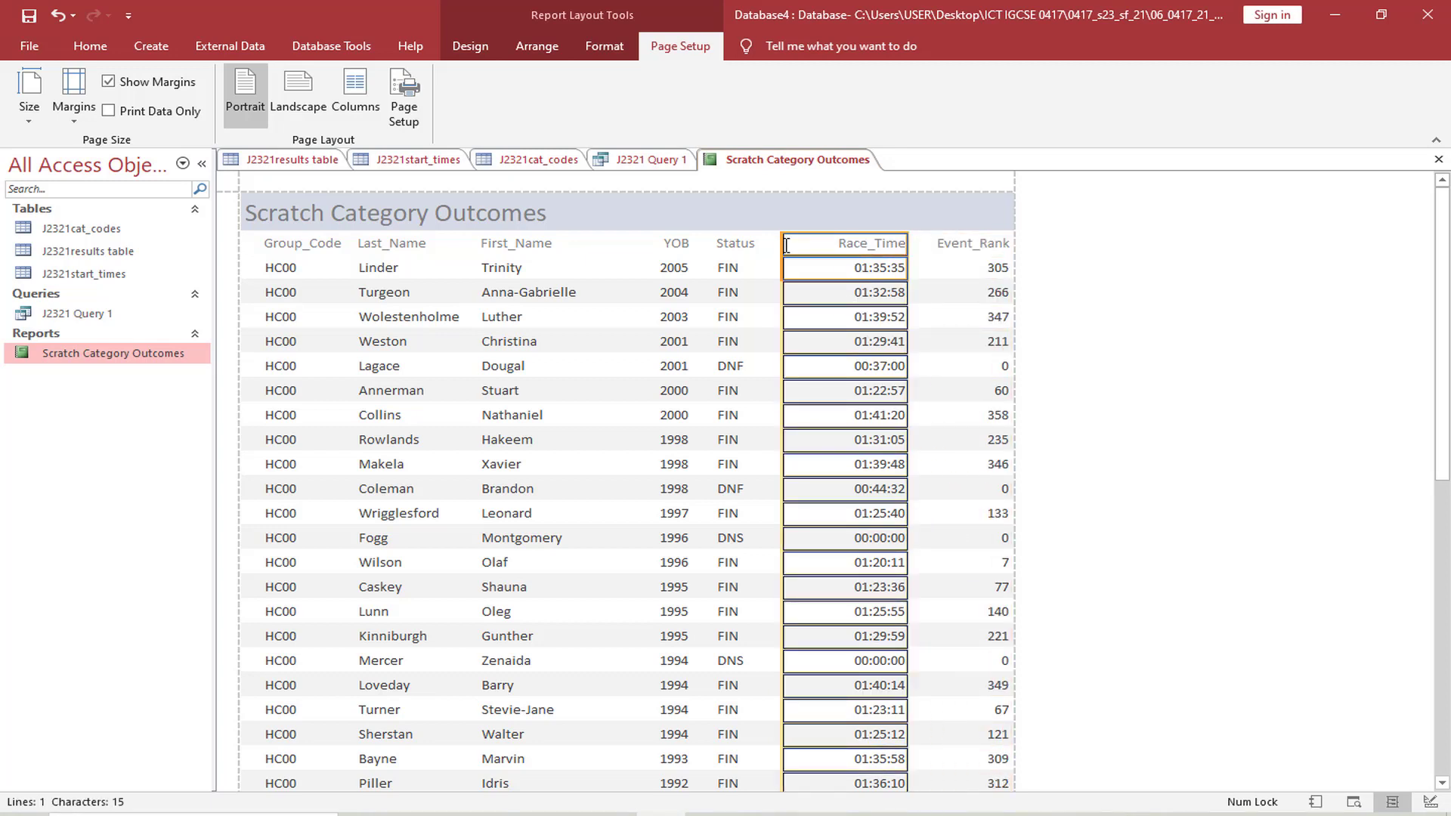
mouse_move(906, 244)
mouse_down()
mouse_move(875, 243)
mouse_move(893, 242)
mouse_up()
click(929, 242)
shift+click(934, 266)
drag(1011, 246, 989, 247)
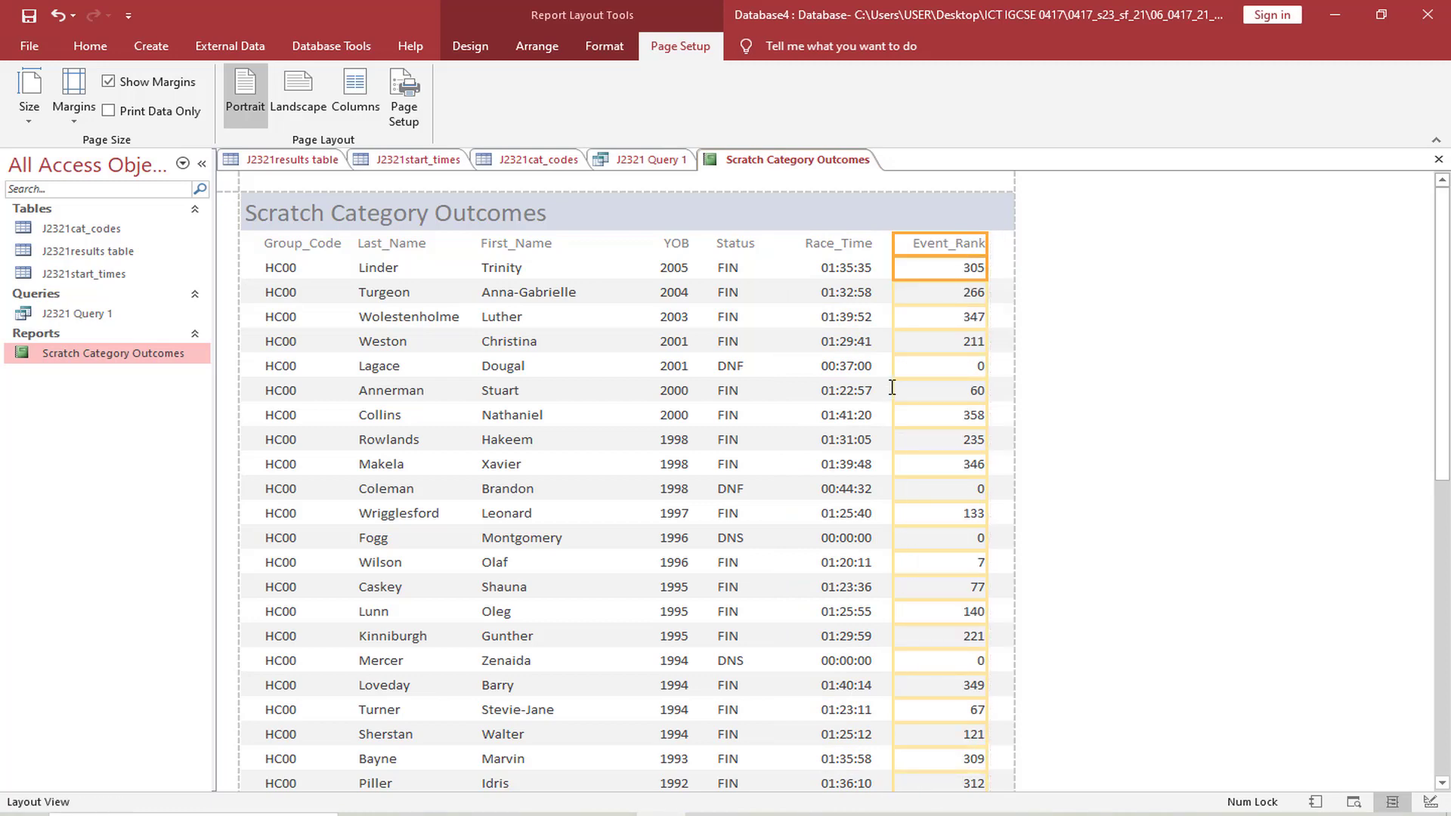
scroll(919, 400, down, 10)
scroll(920, 400, up, 10)
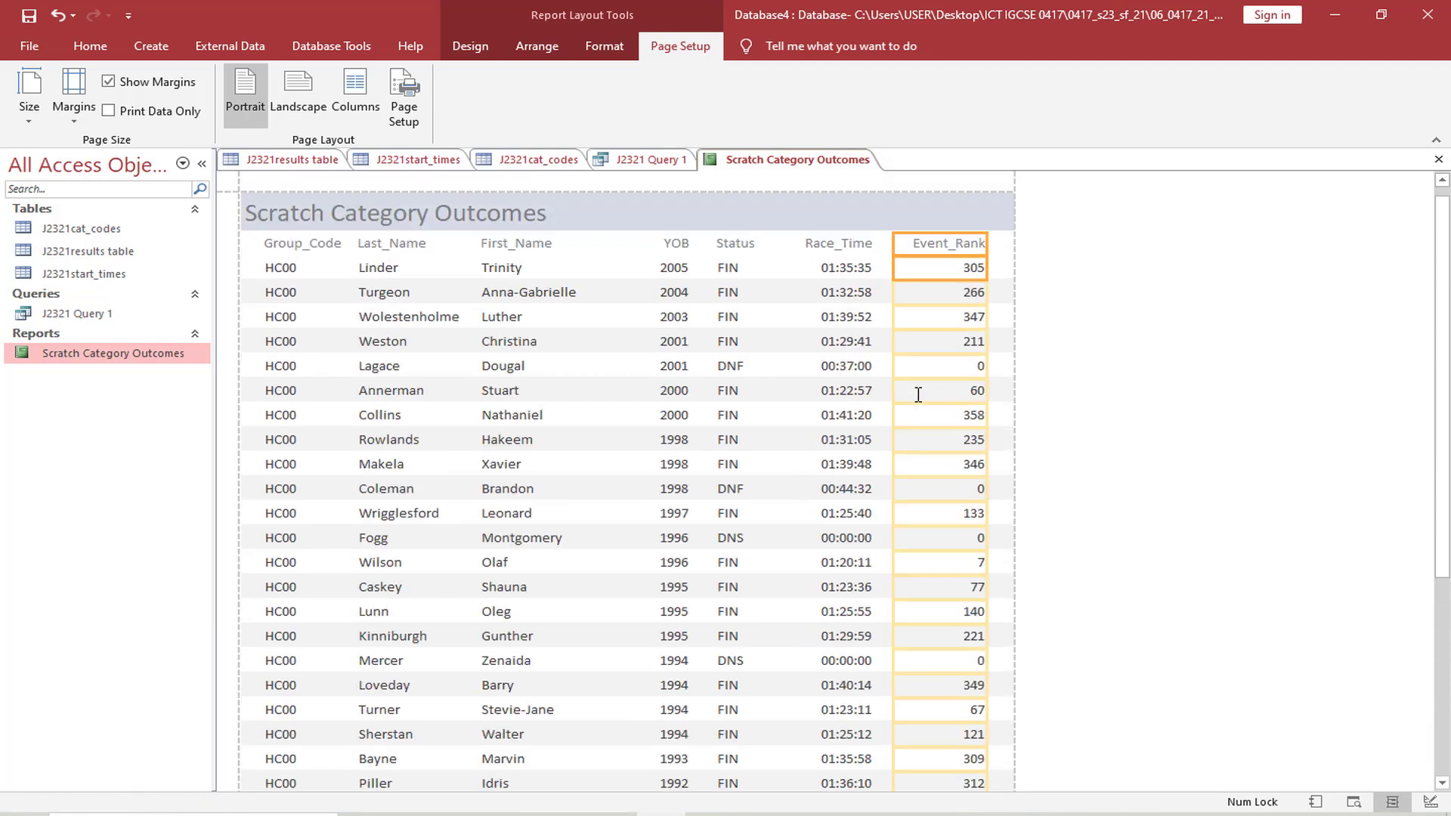
Compare the report's columns and their order with the field list required in question 20 of the exam paper
key(alt+Tab)
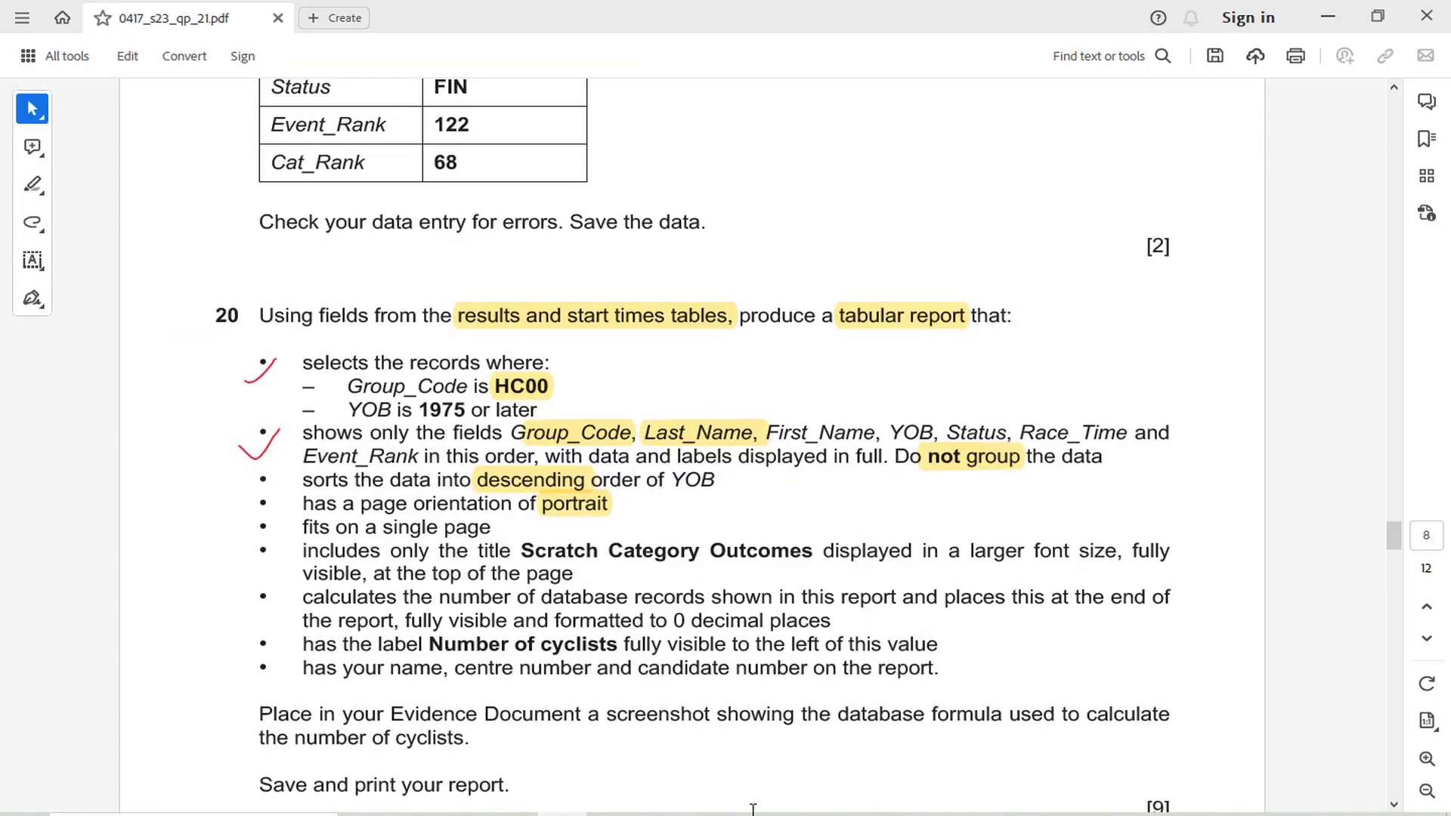
key(alt+Tab)
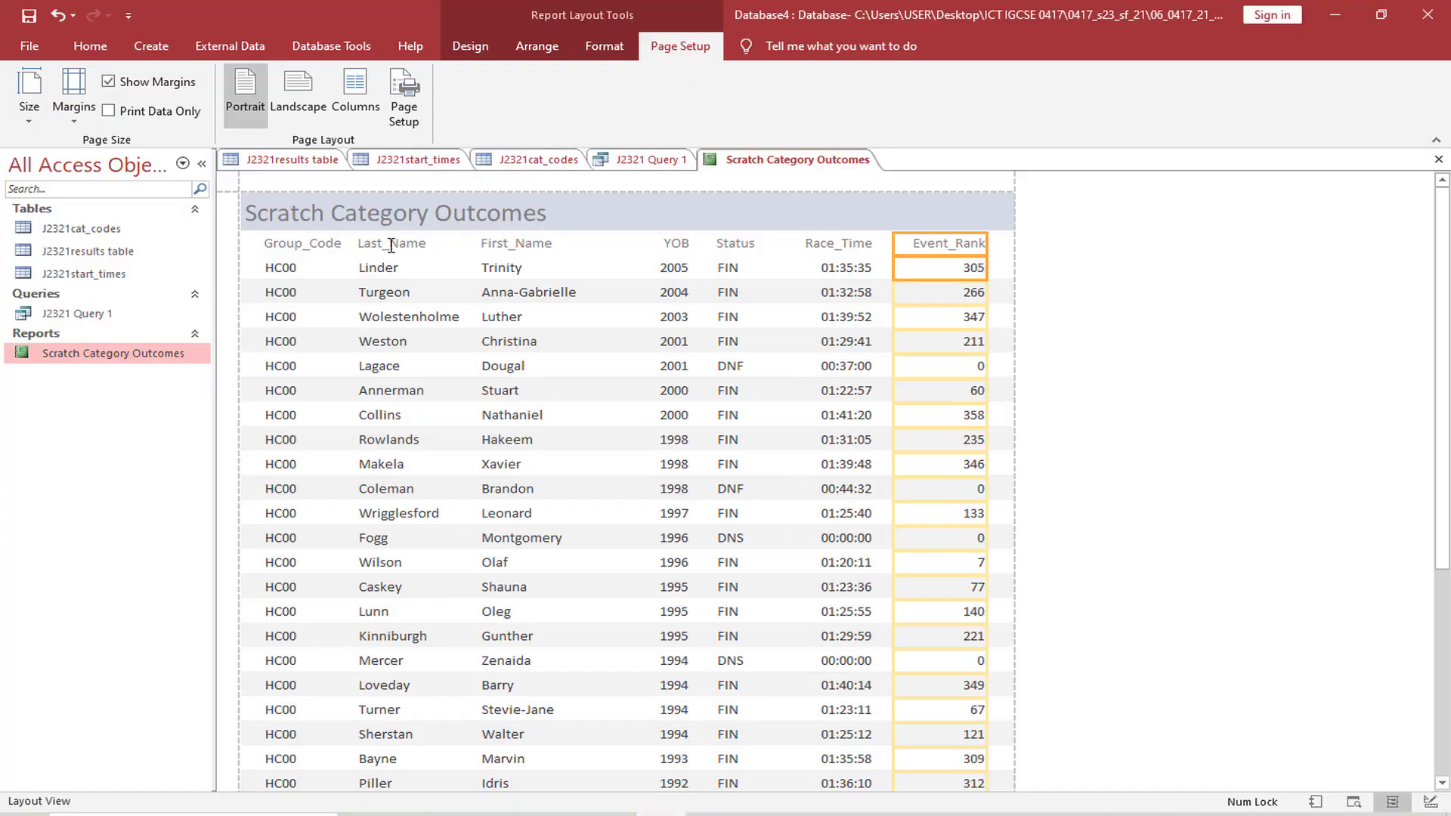
click(562, 814)
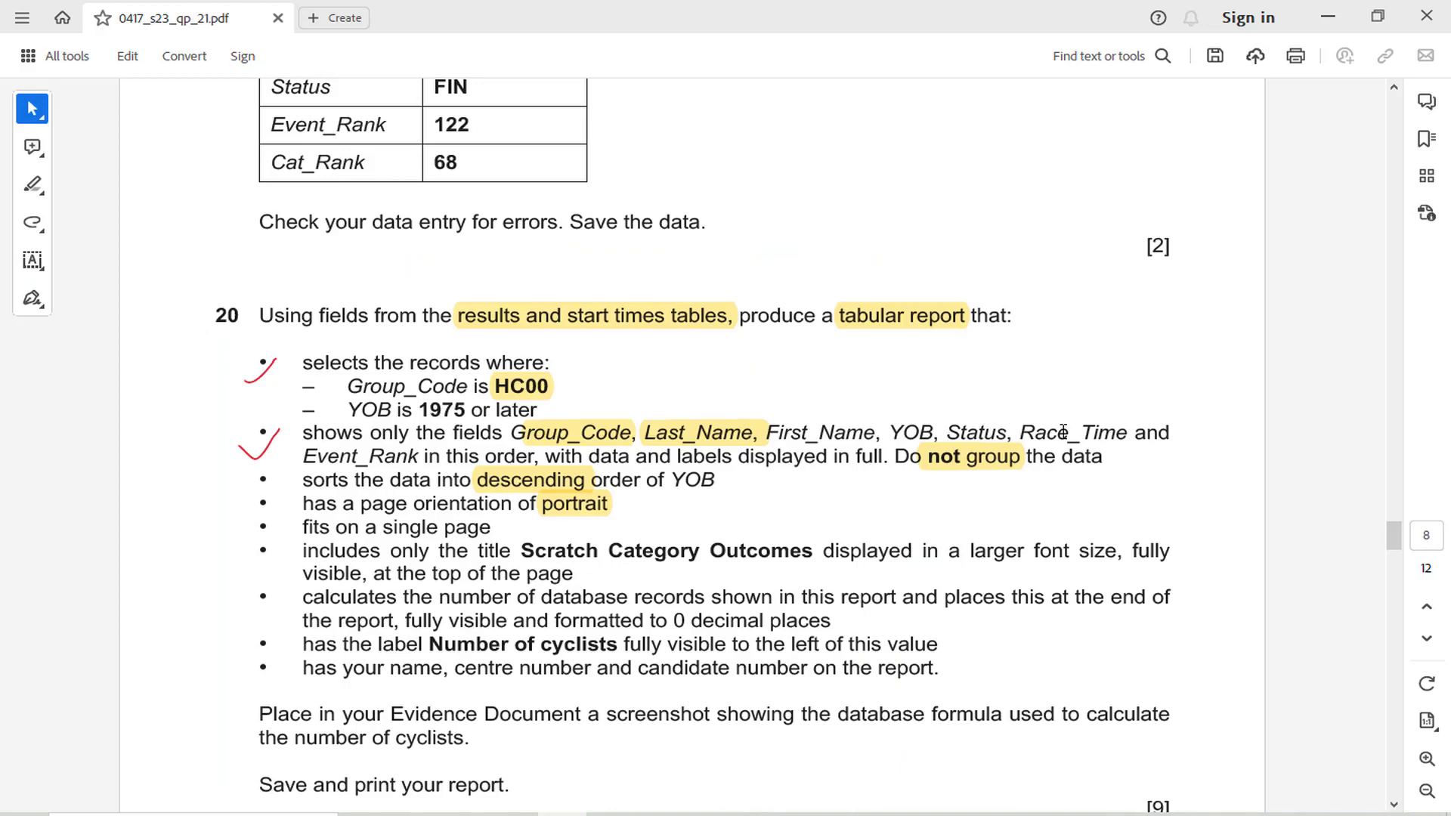
click(661, 815)
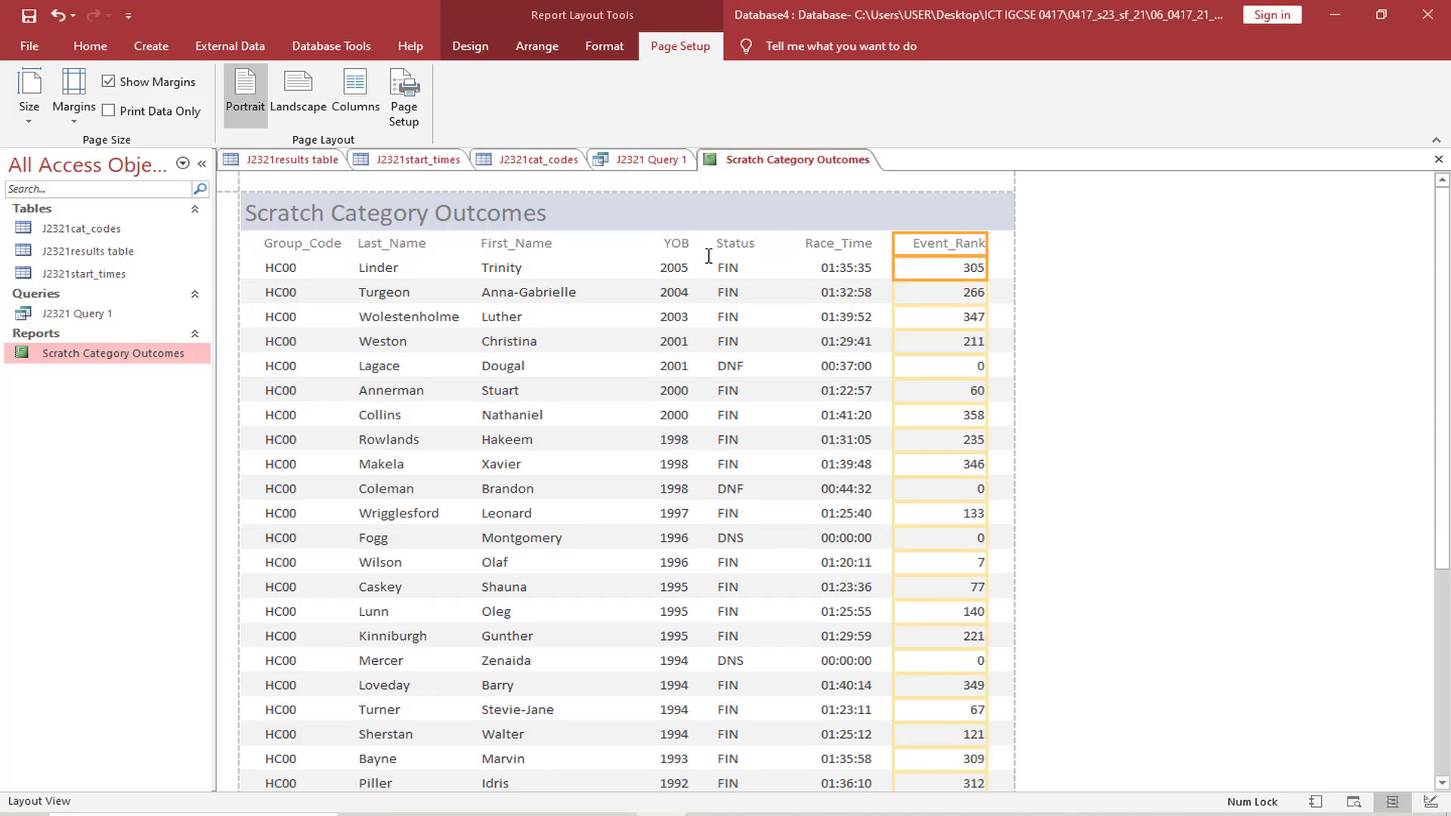
click(561, 815)
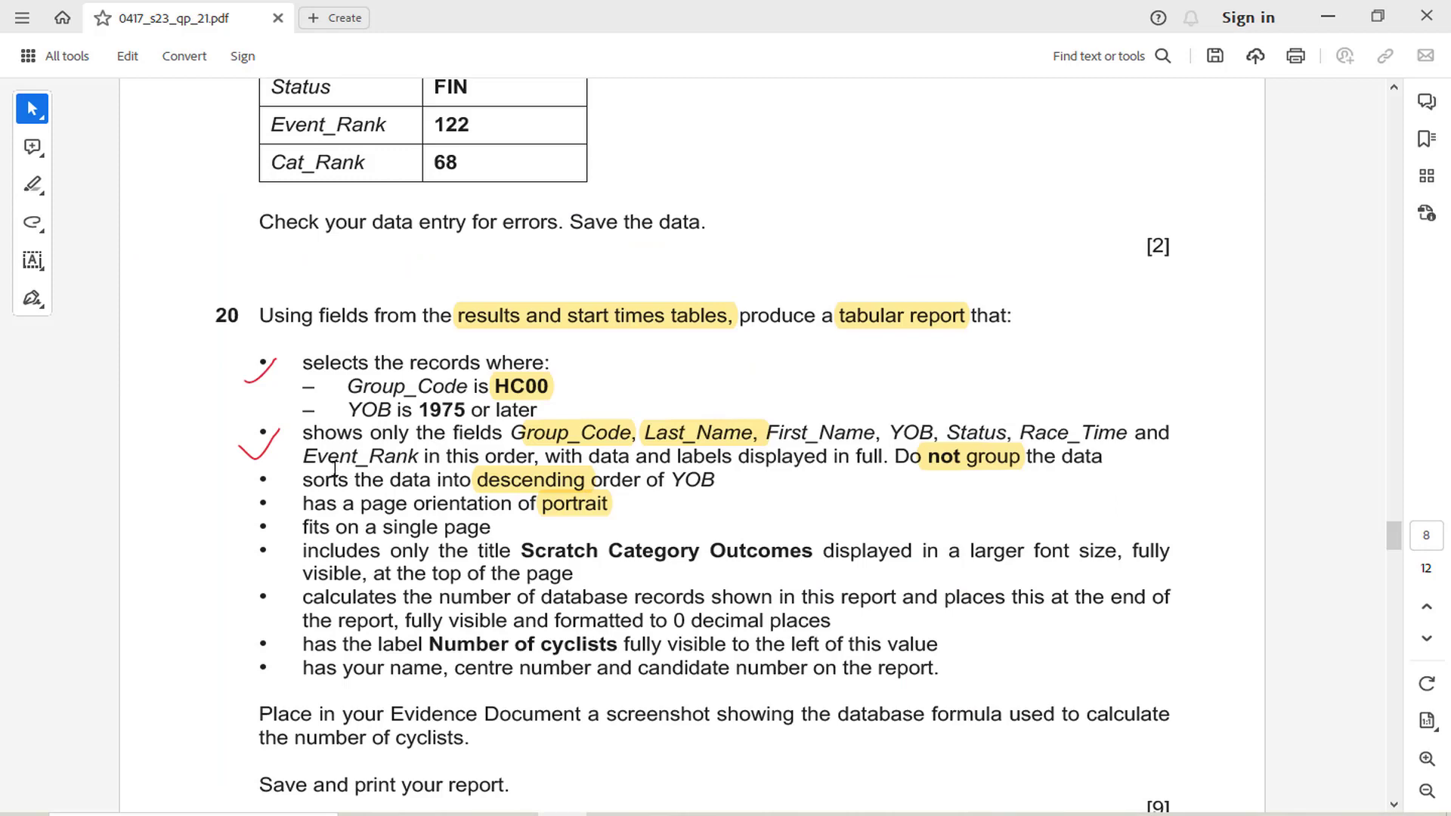
drag(328, 459, 396, 461)
key(alt+Tab)
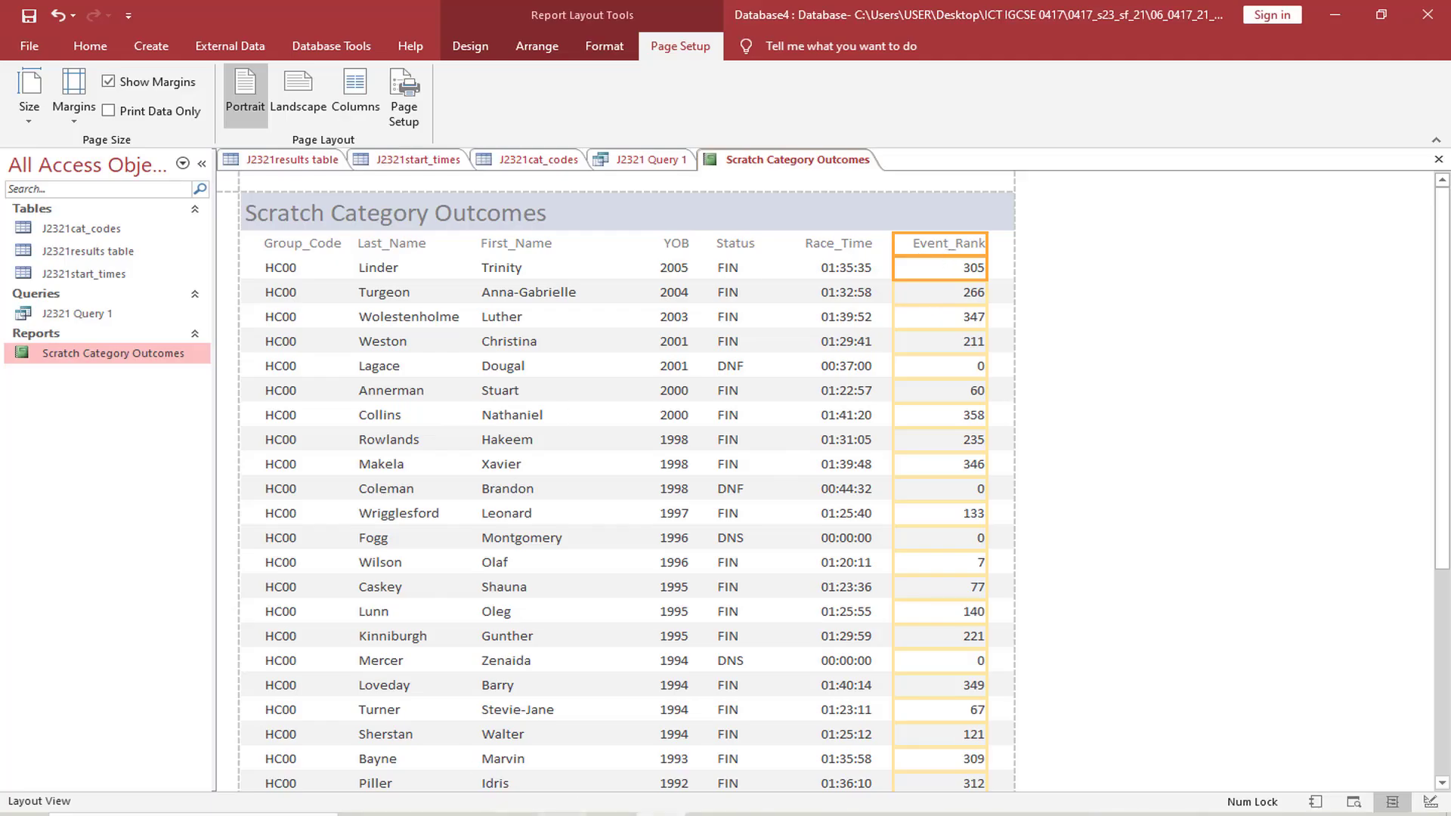
Check the report against question 20 in the exam paper PDF and highlight the words "number of database" in its record-count requirement
key(alt+Tab)
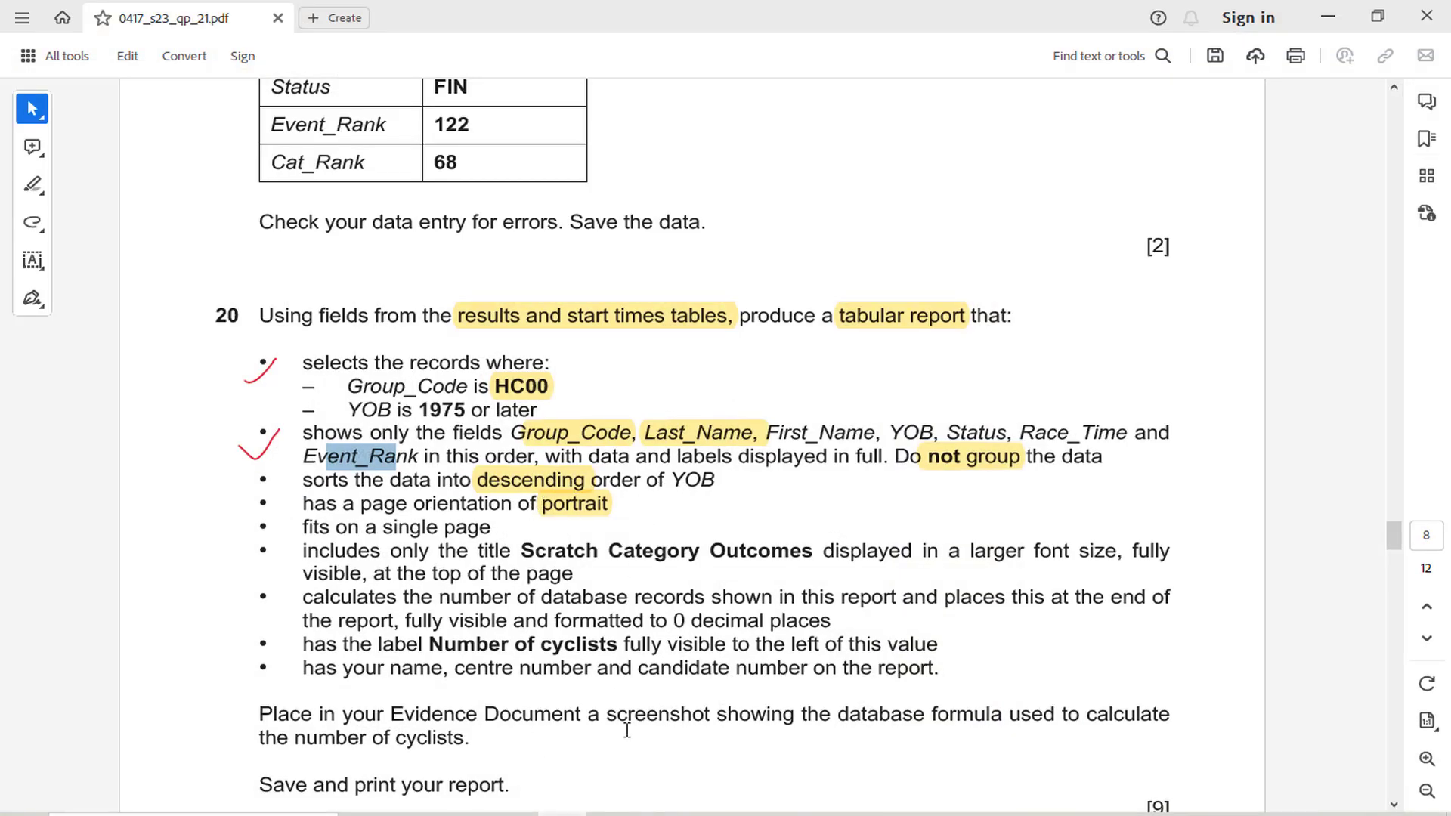
key(alt+Tab)
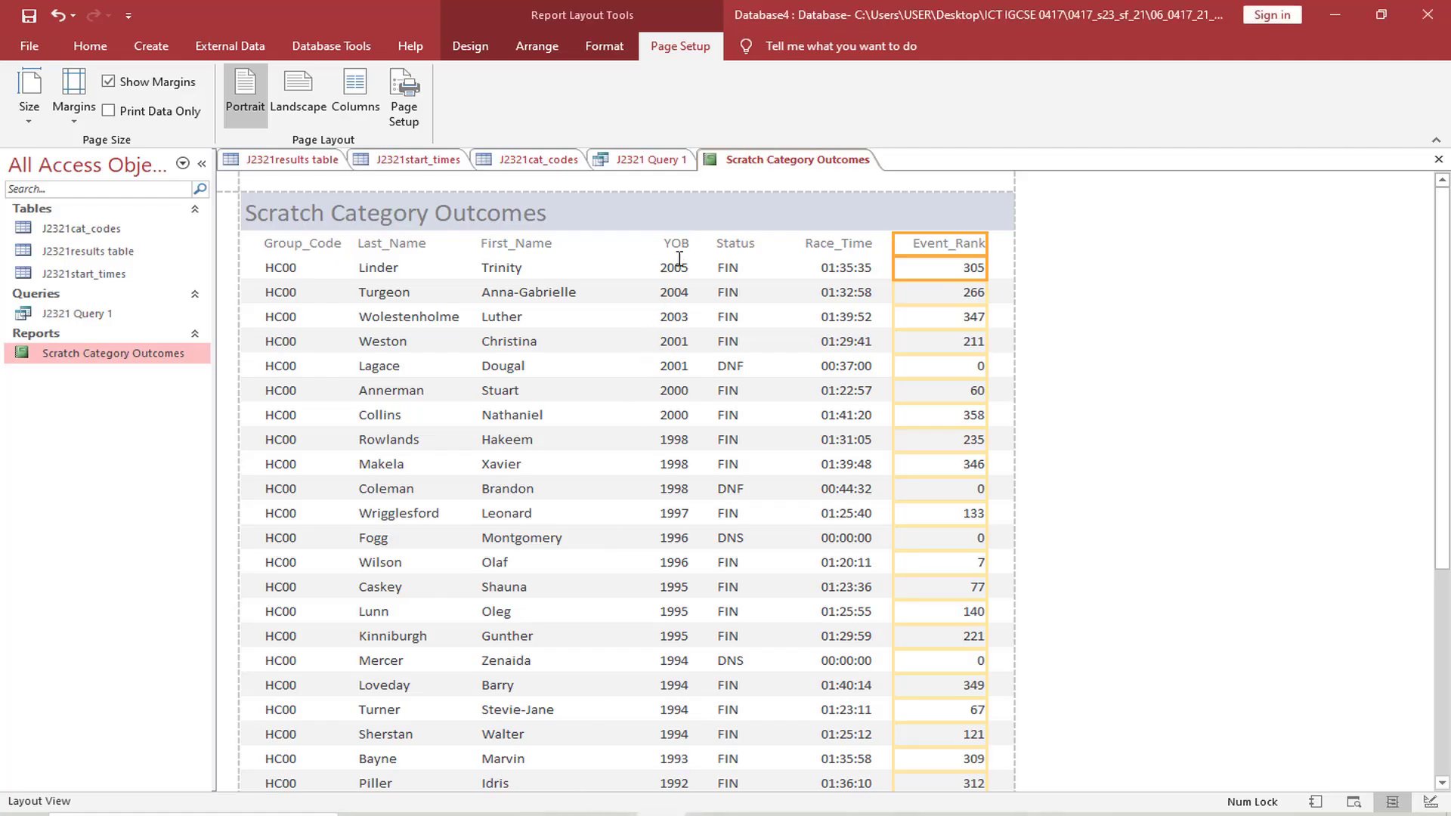
click(587, 813)
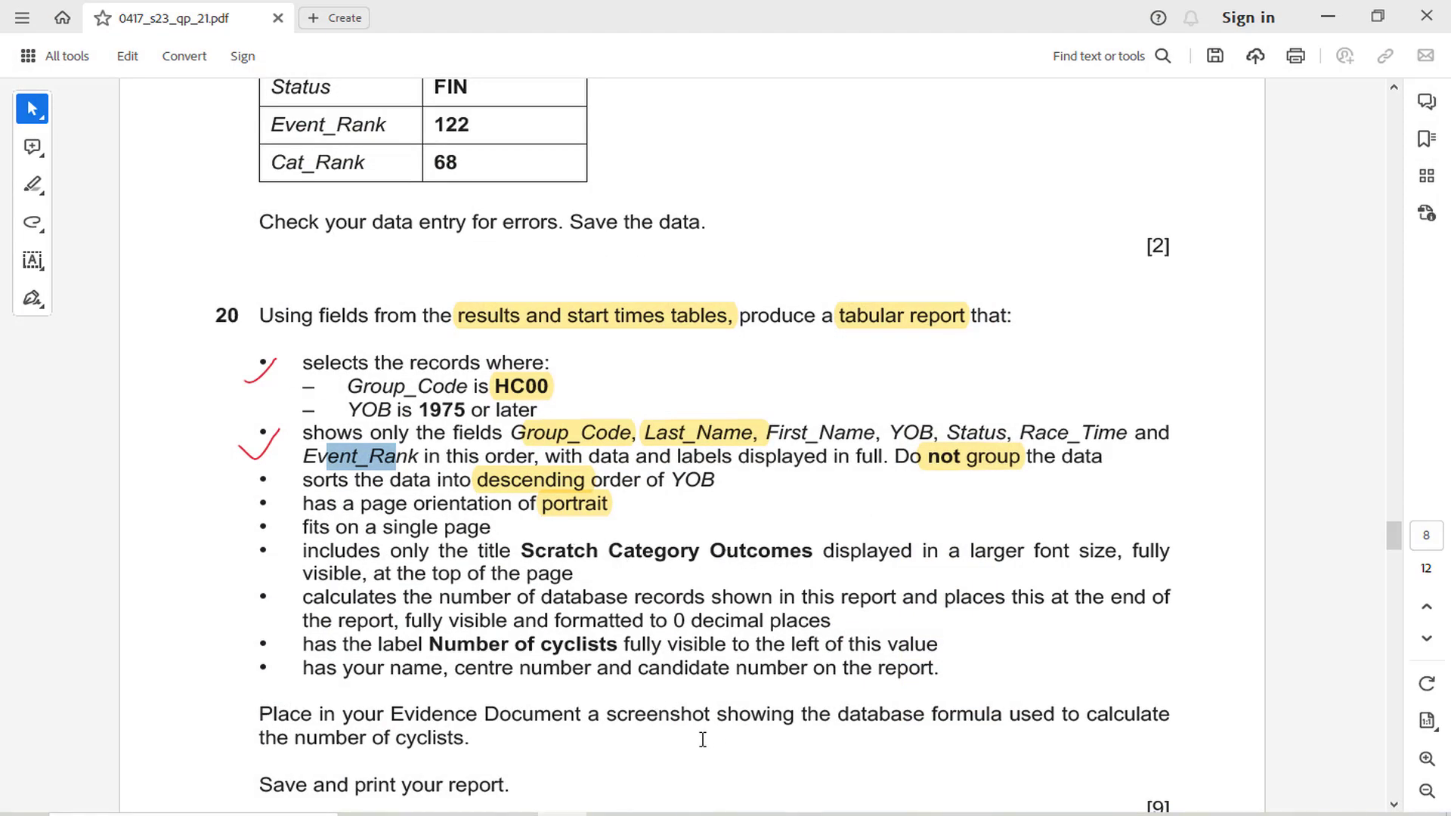
click(563, 813)
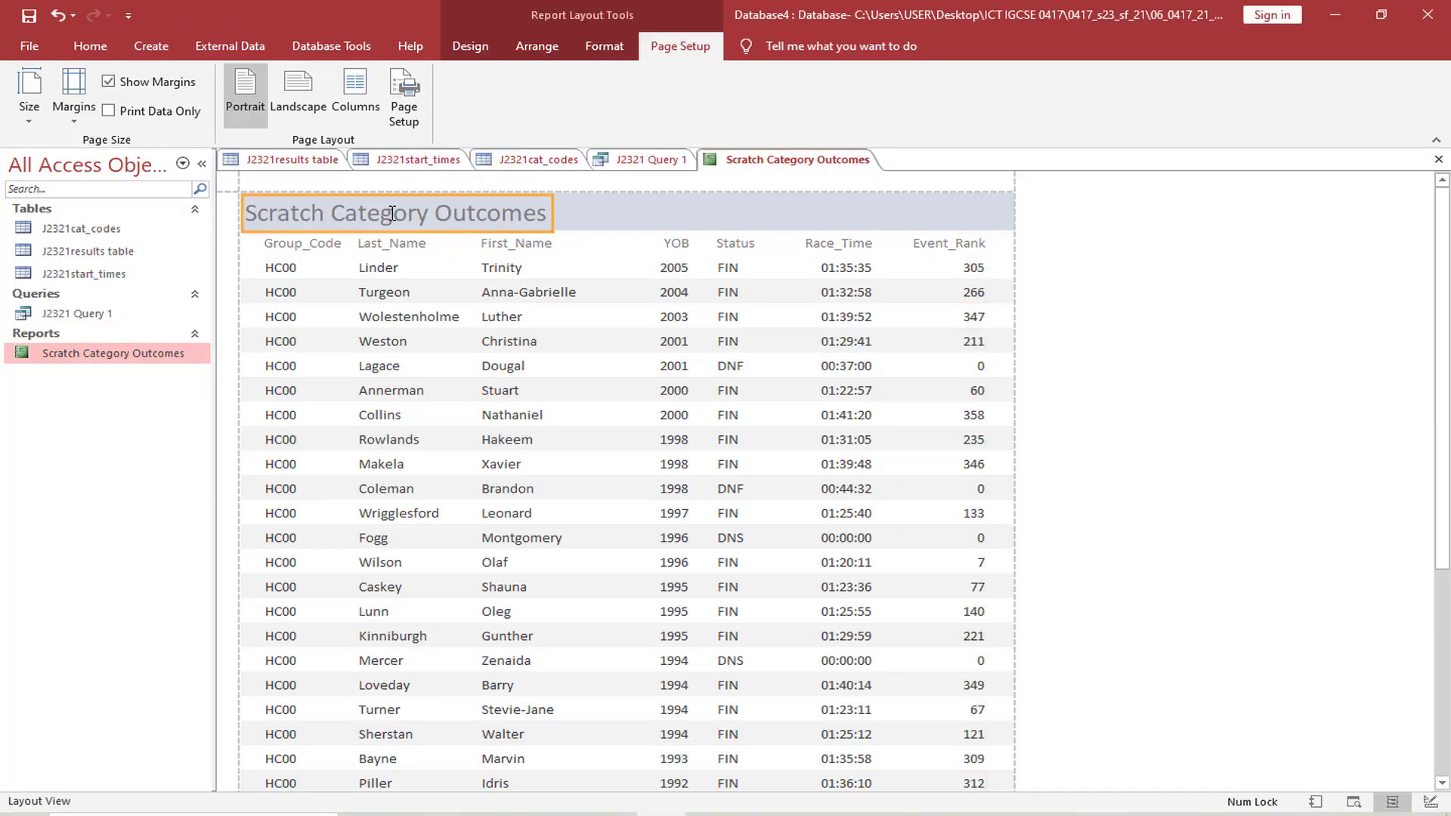
click(563, 814)
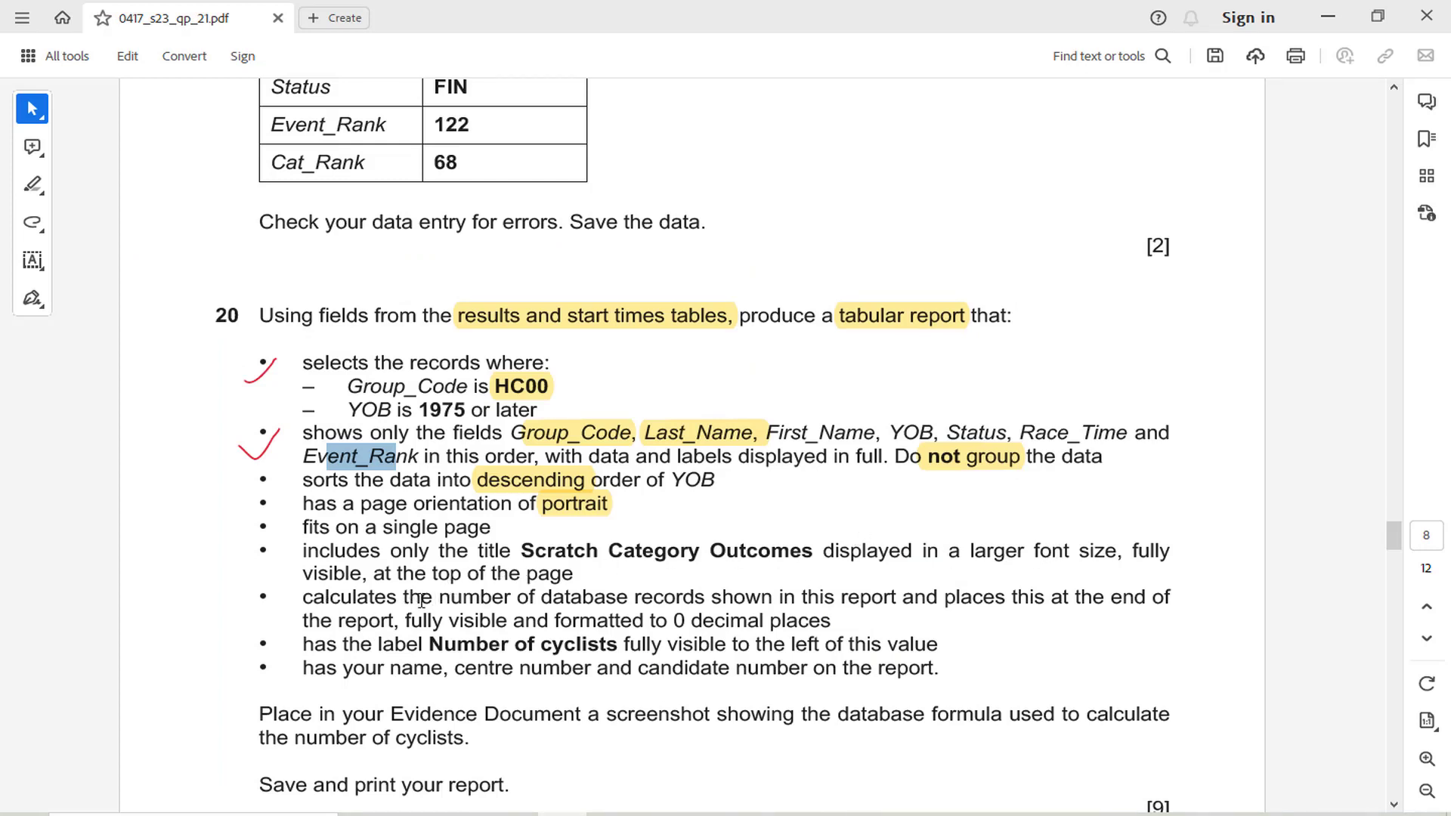
drag(439, 600, 626, 605)
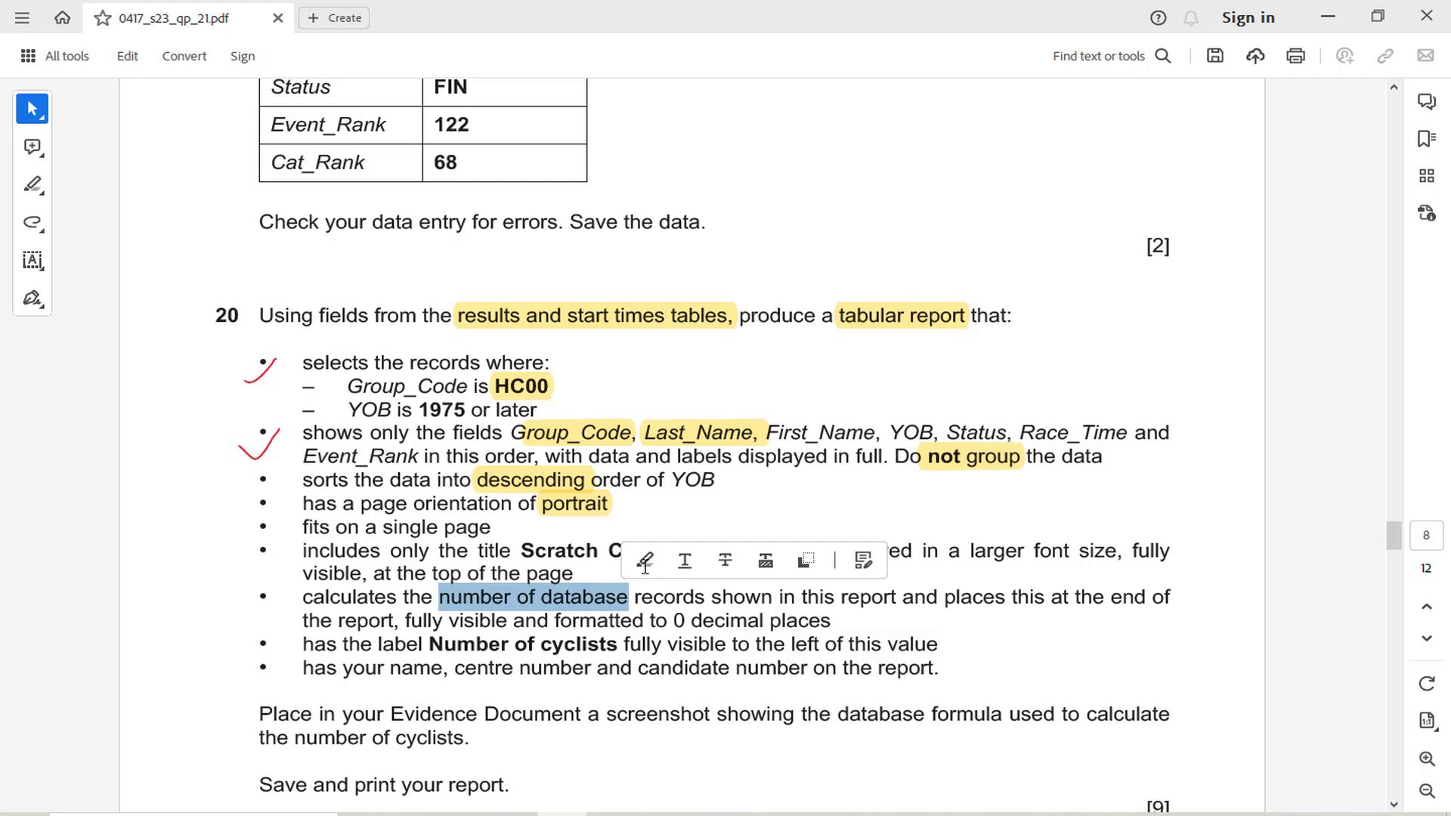
click(645, 563)
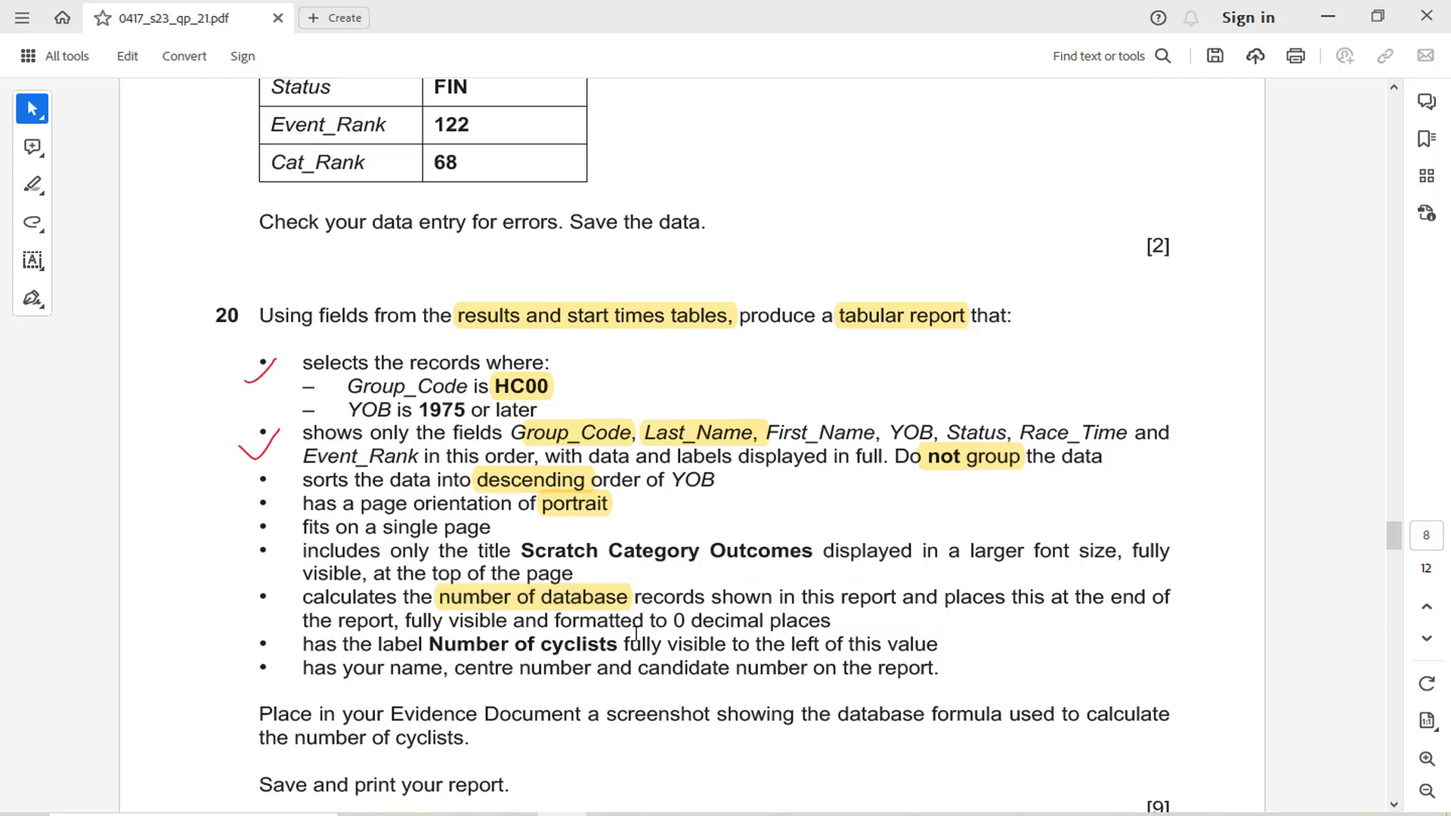
Return to the Access report and add a Count Records total for the First_Name column at the end of the report
click(661, 815)
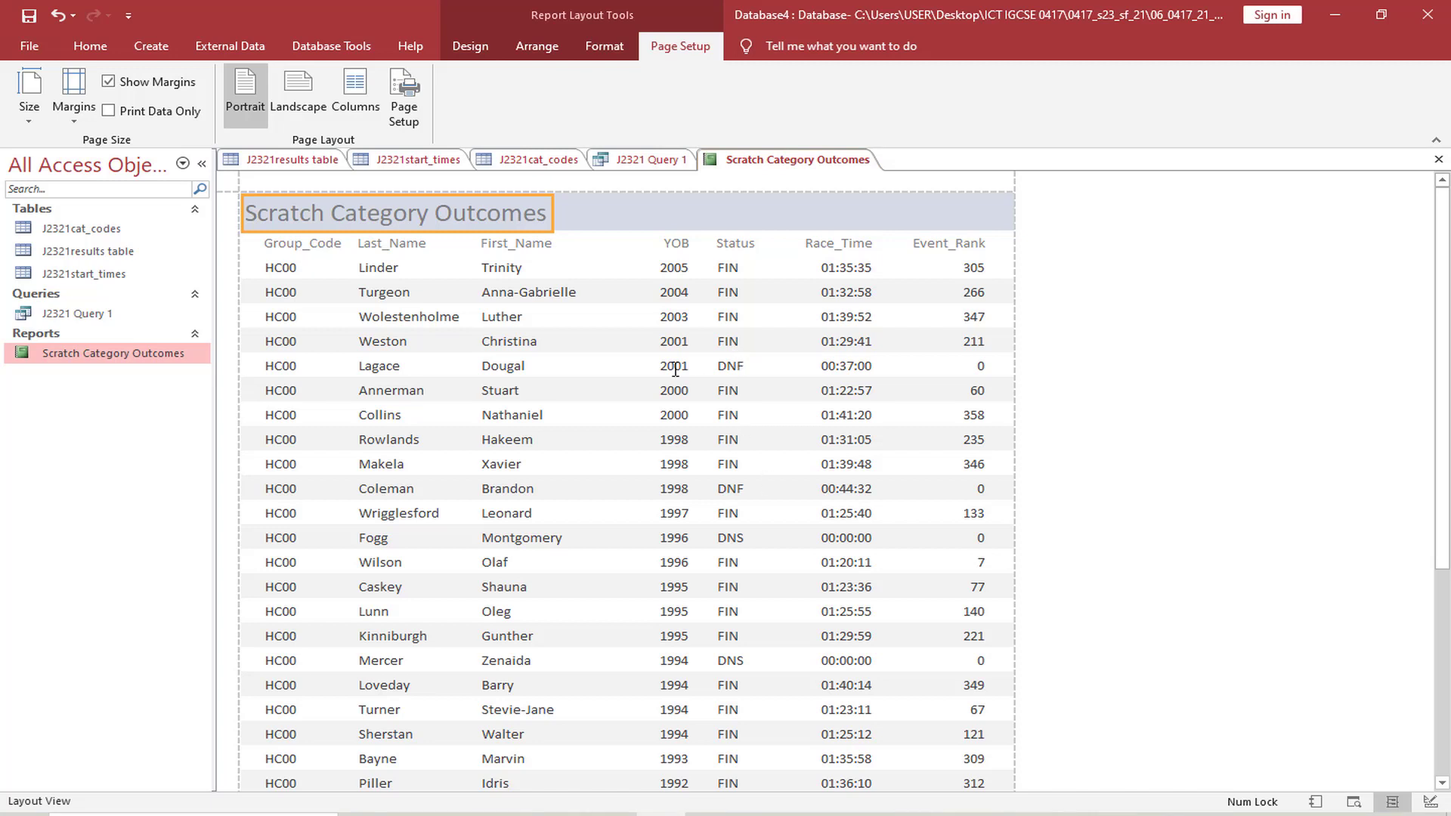
click(90, 45)
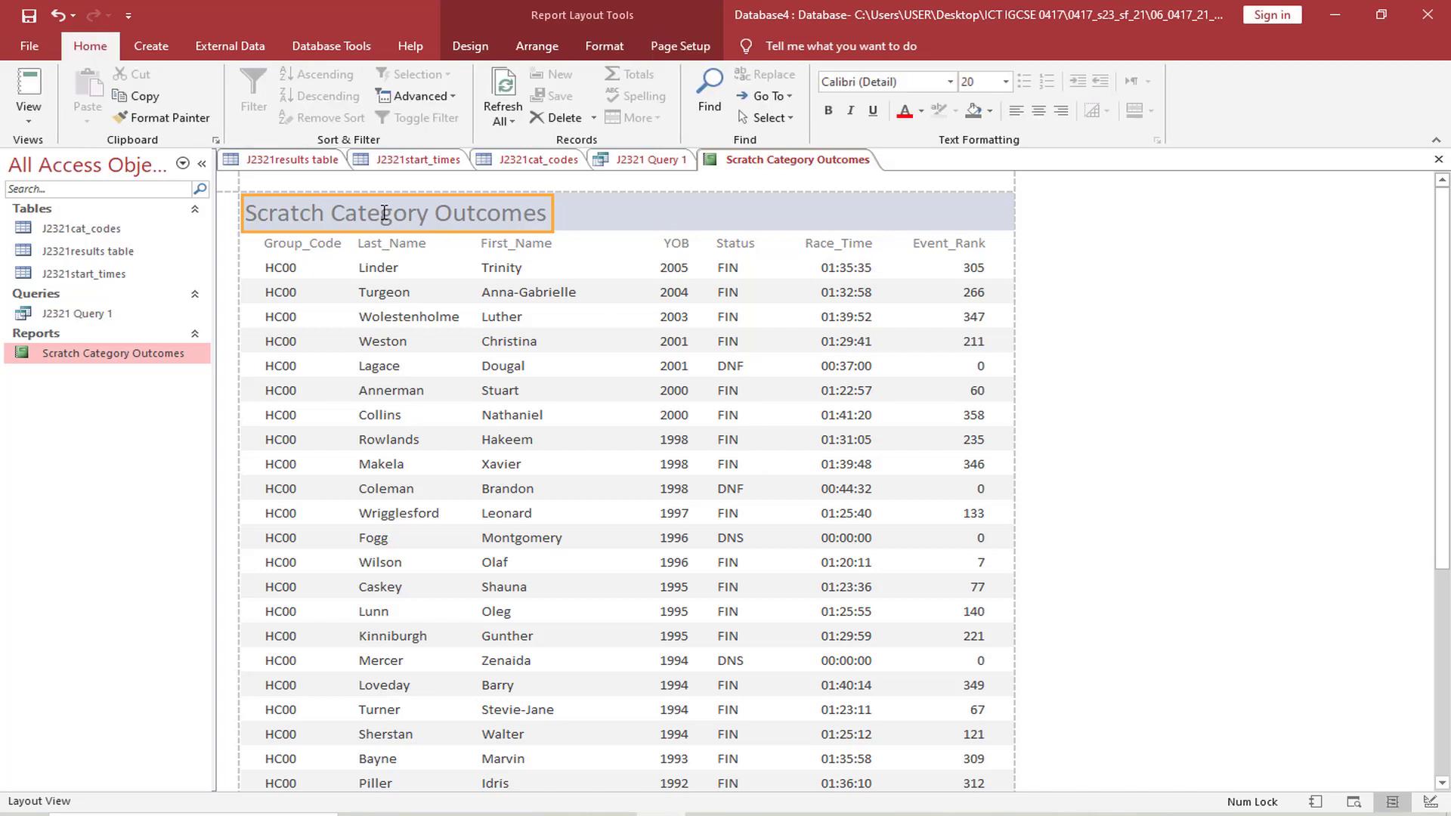
click(683, 272)
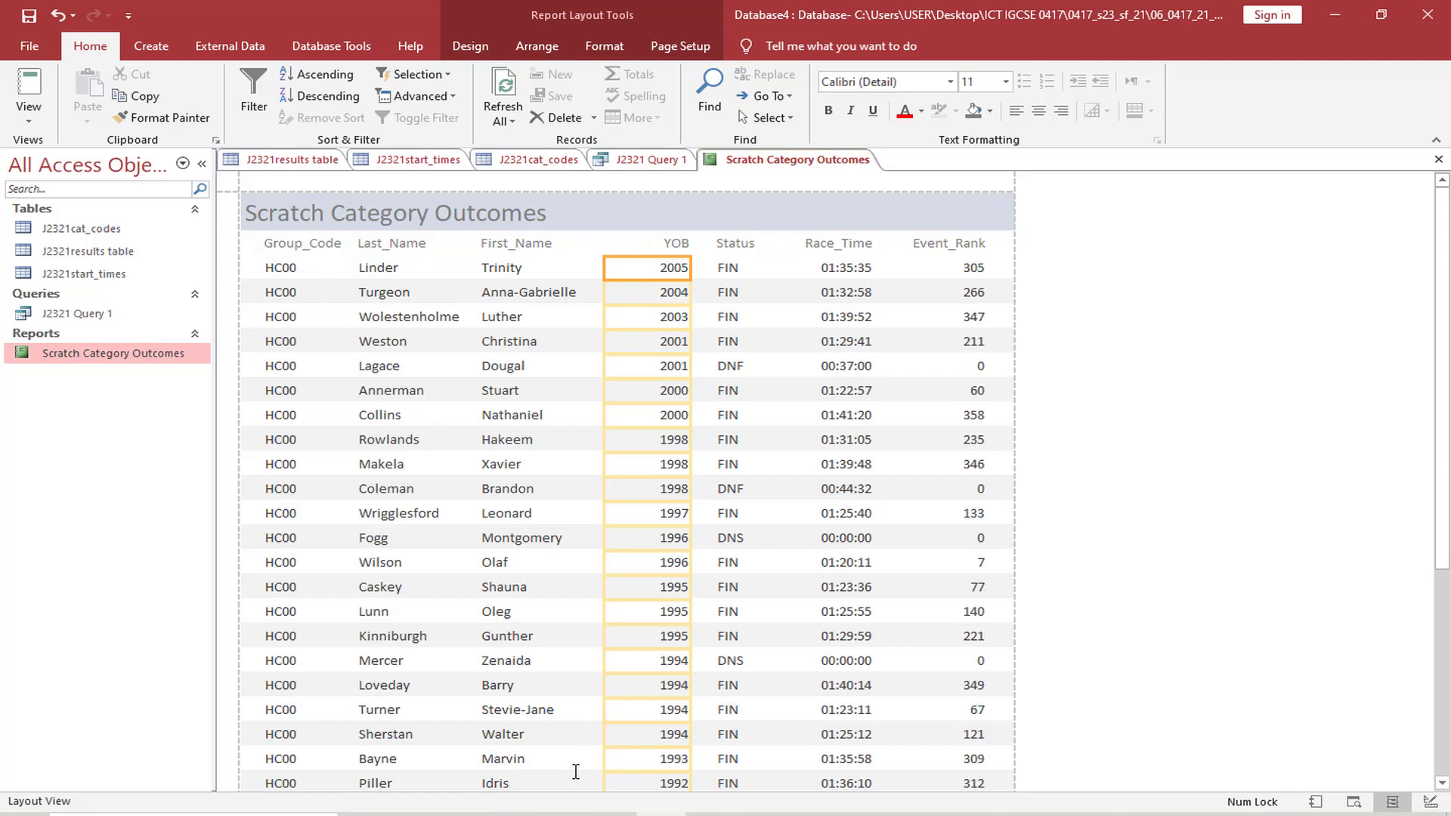
click(563, 814)
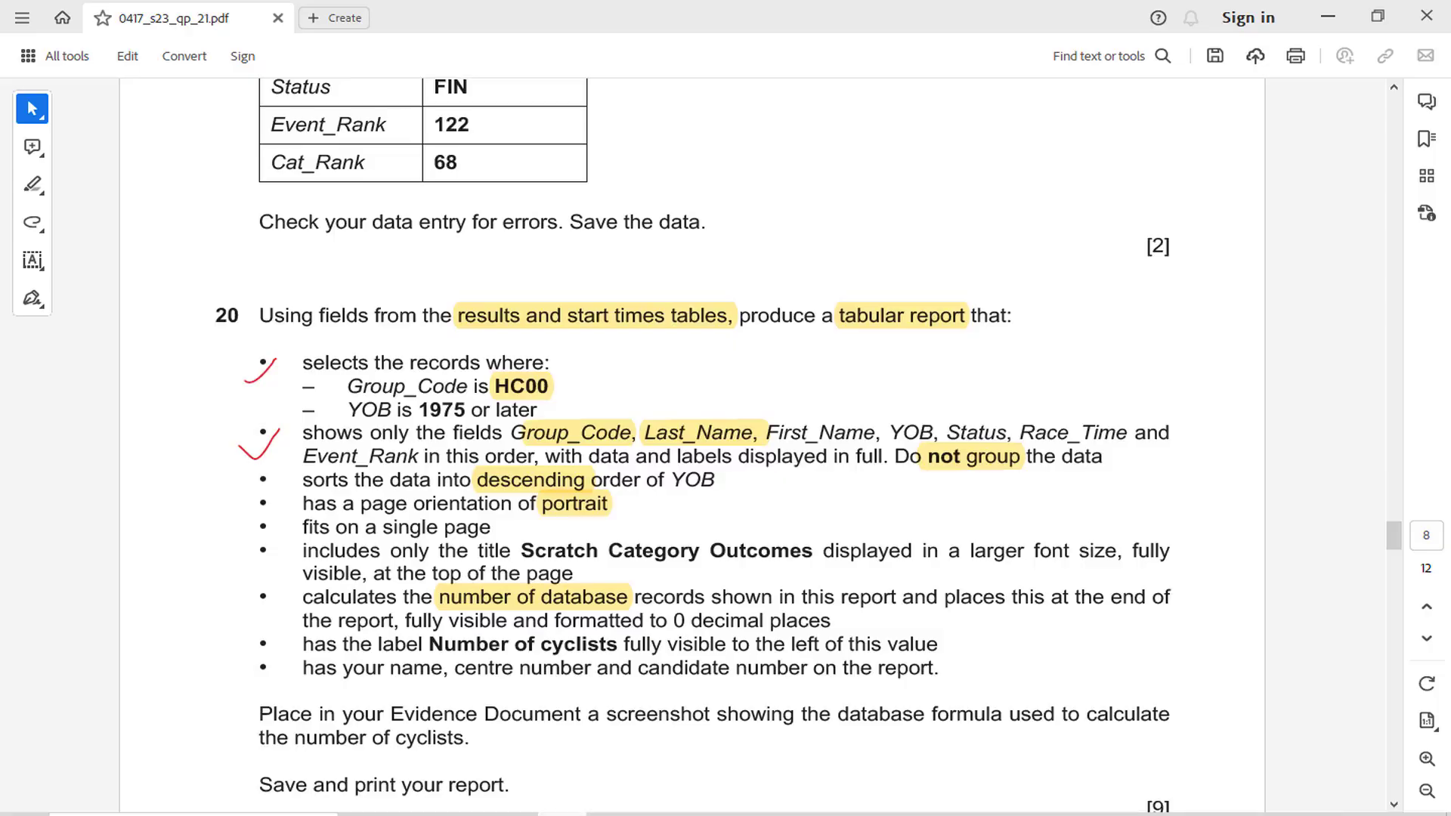
click(661, 814)
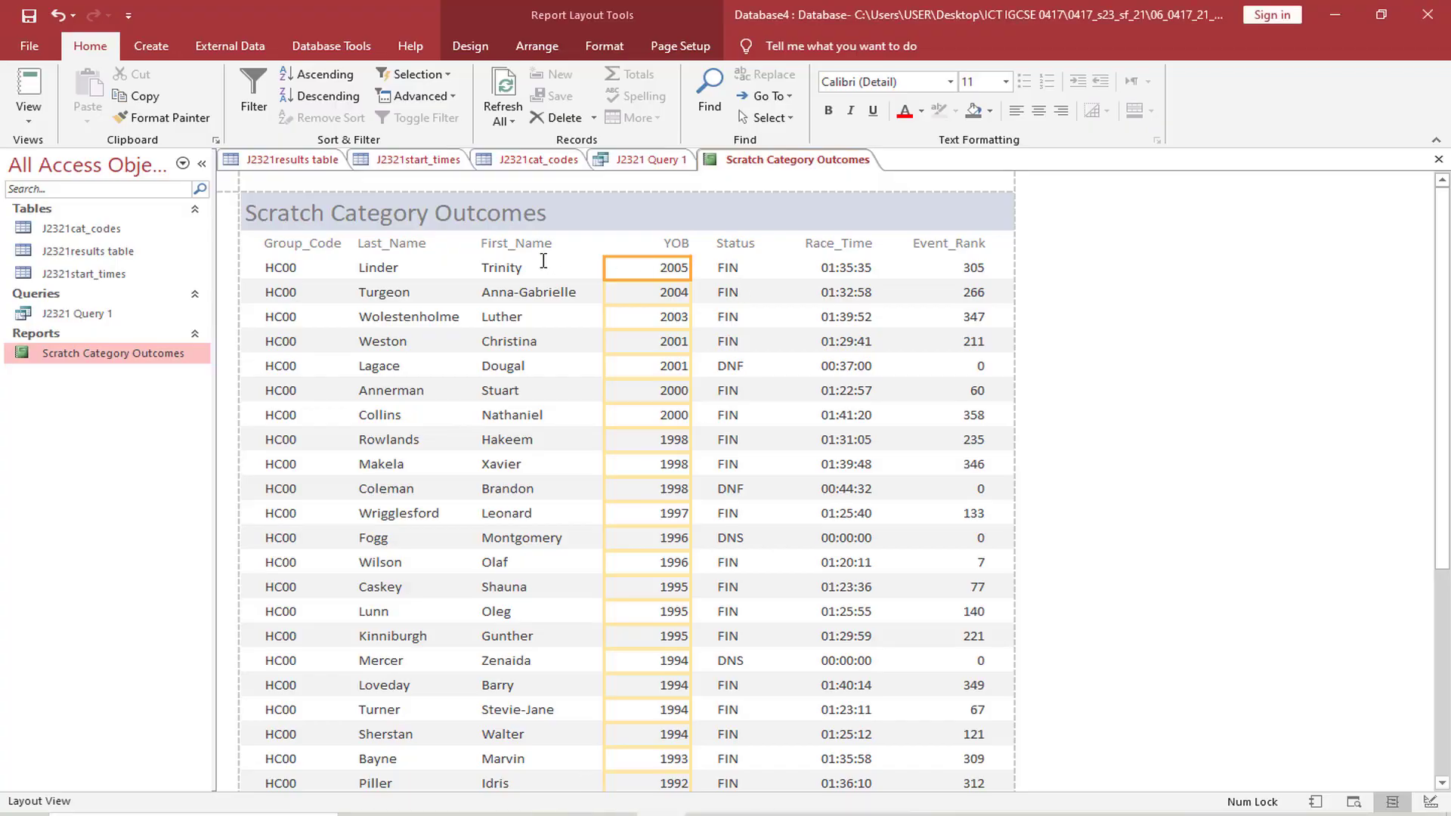
click(544, 266)
right_click(545, 270)
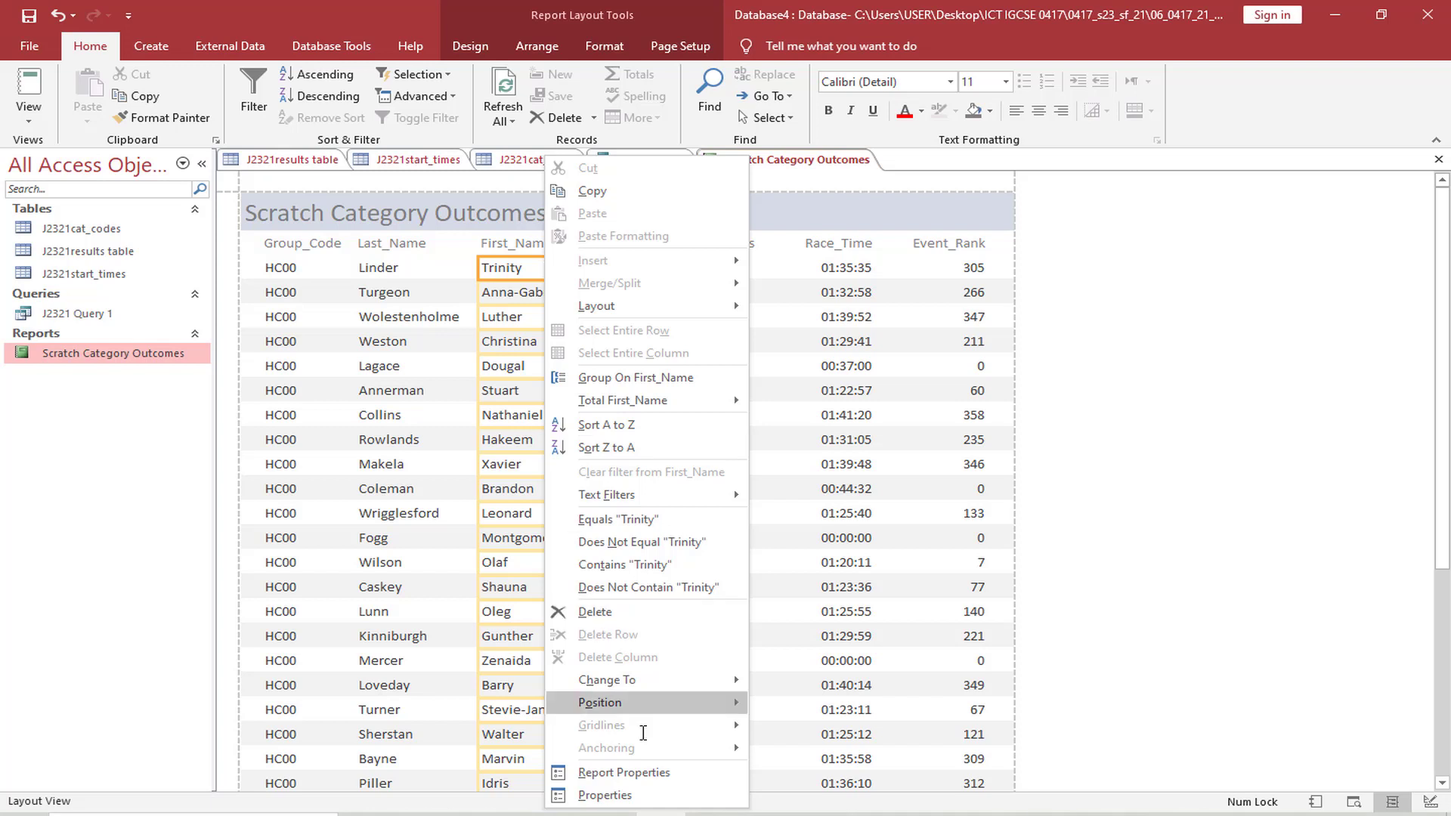
mouse_move(712, 399)
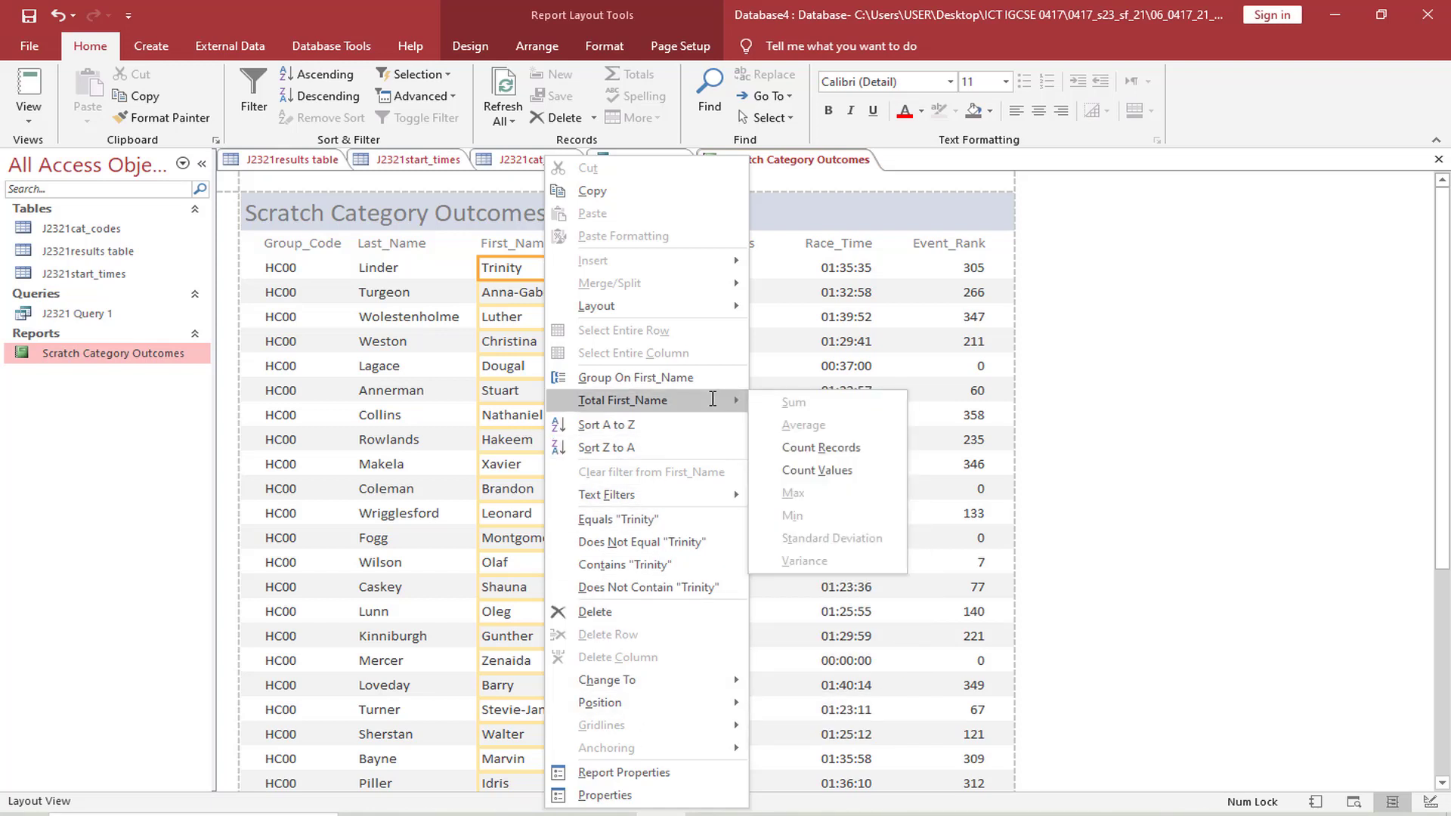
click(810, 448)
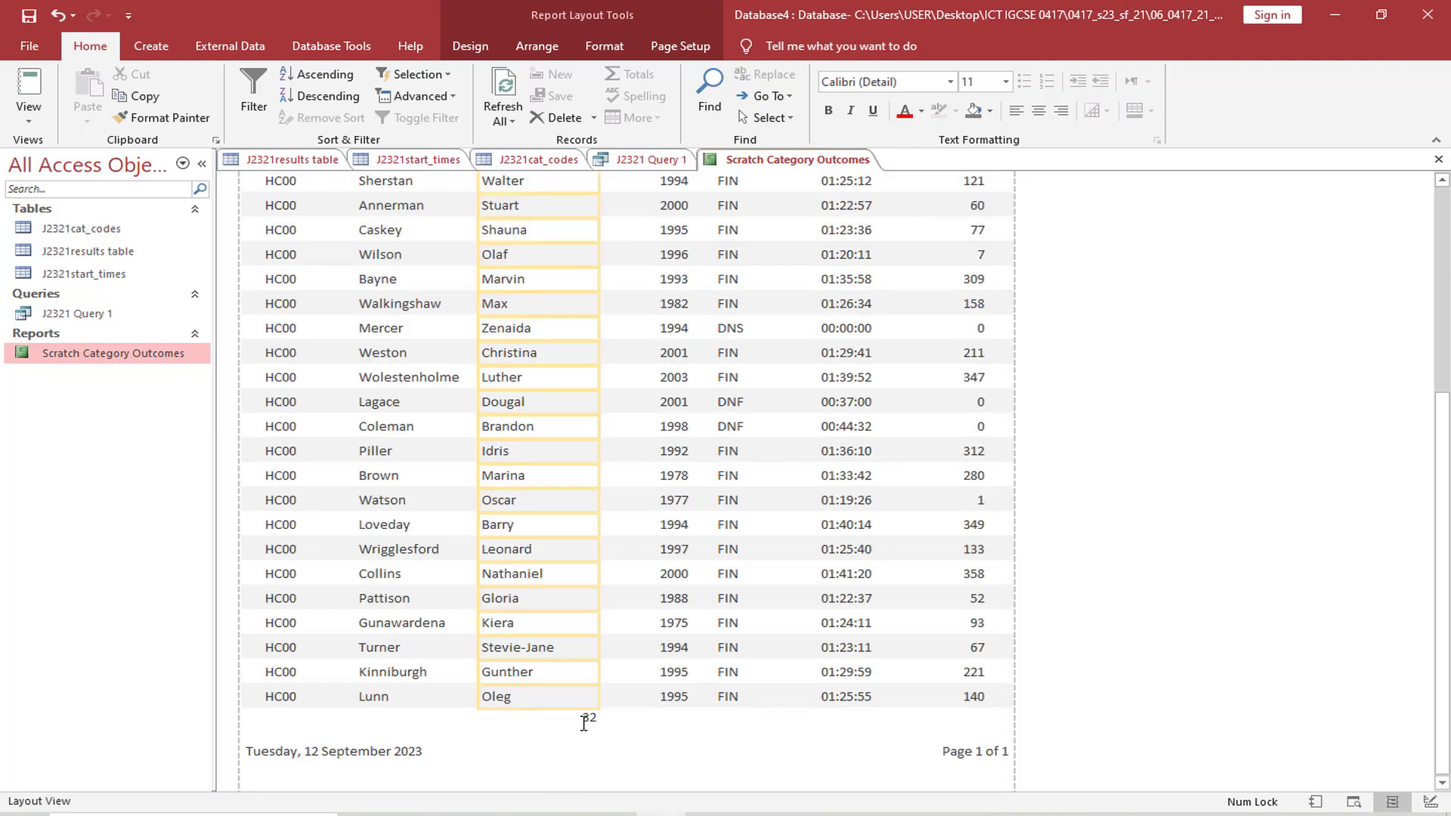
click(584, 723)
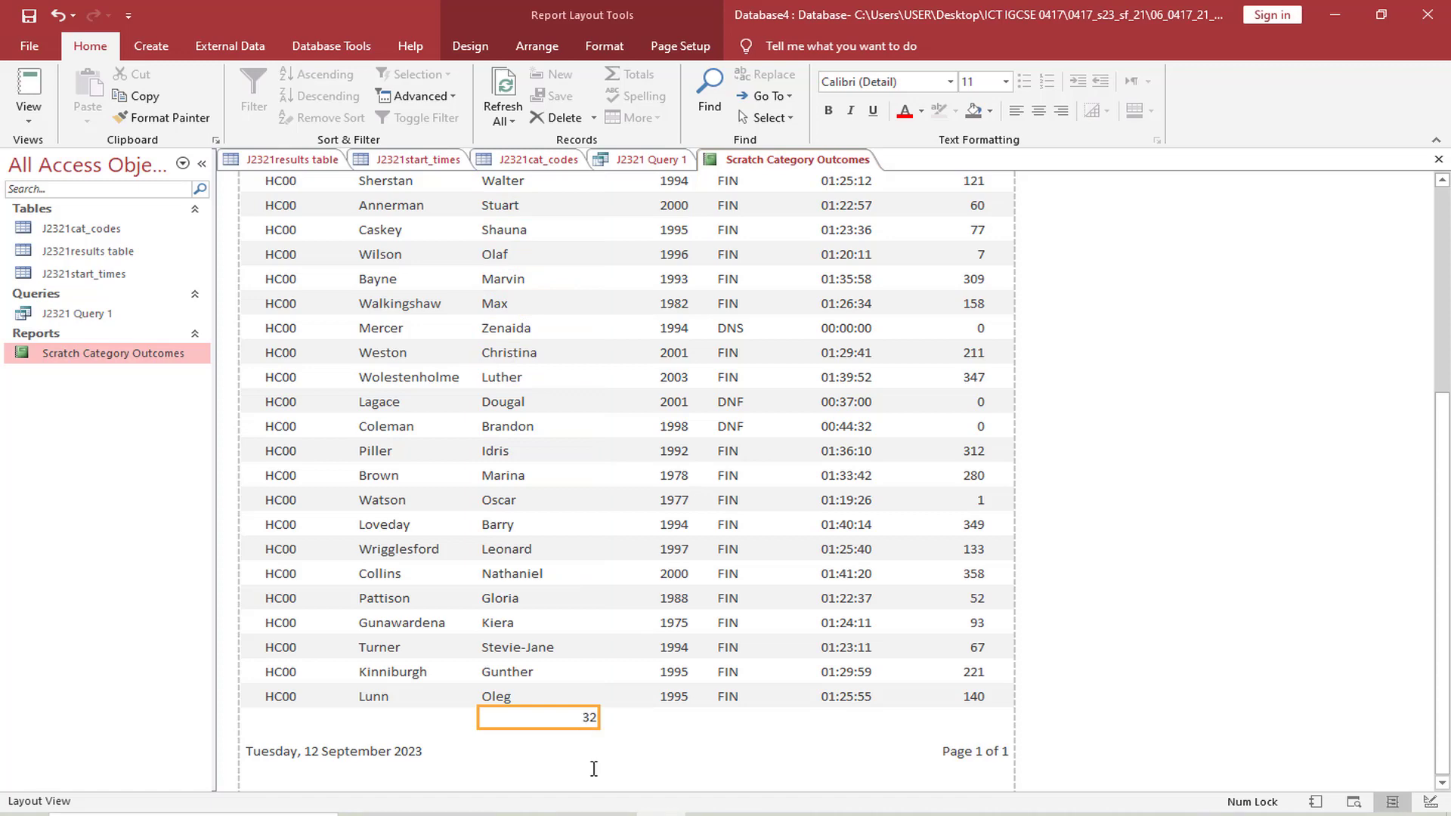
Check the required number format in question 20 and set the record count box's Decimal Places property to 0
key(alt+Tab)
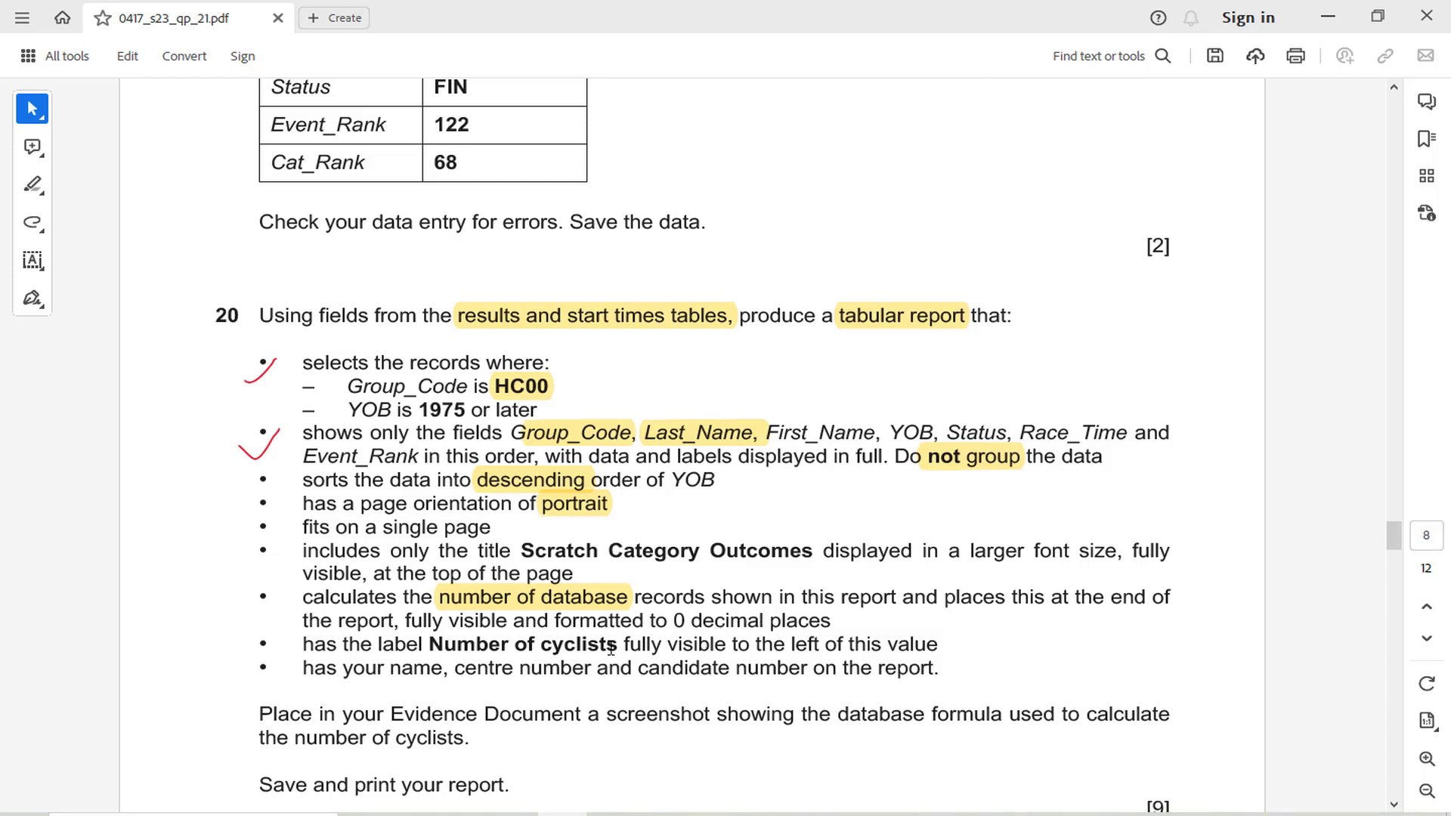
key(alt+Tab)
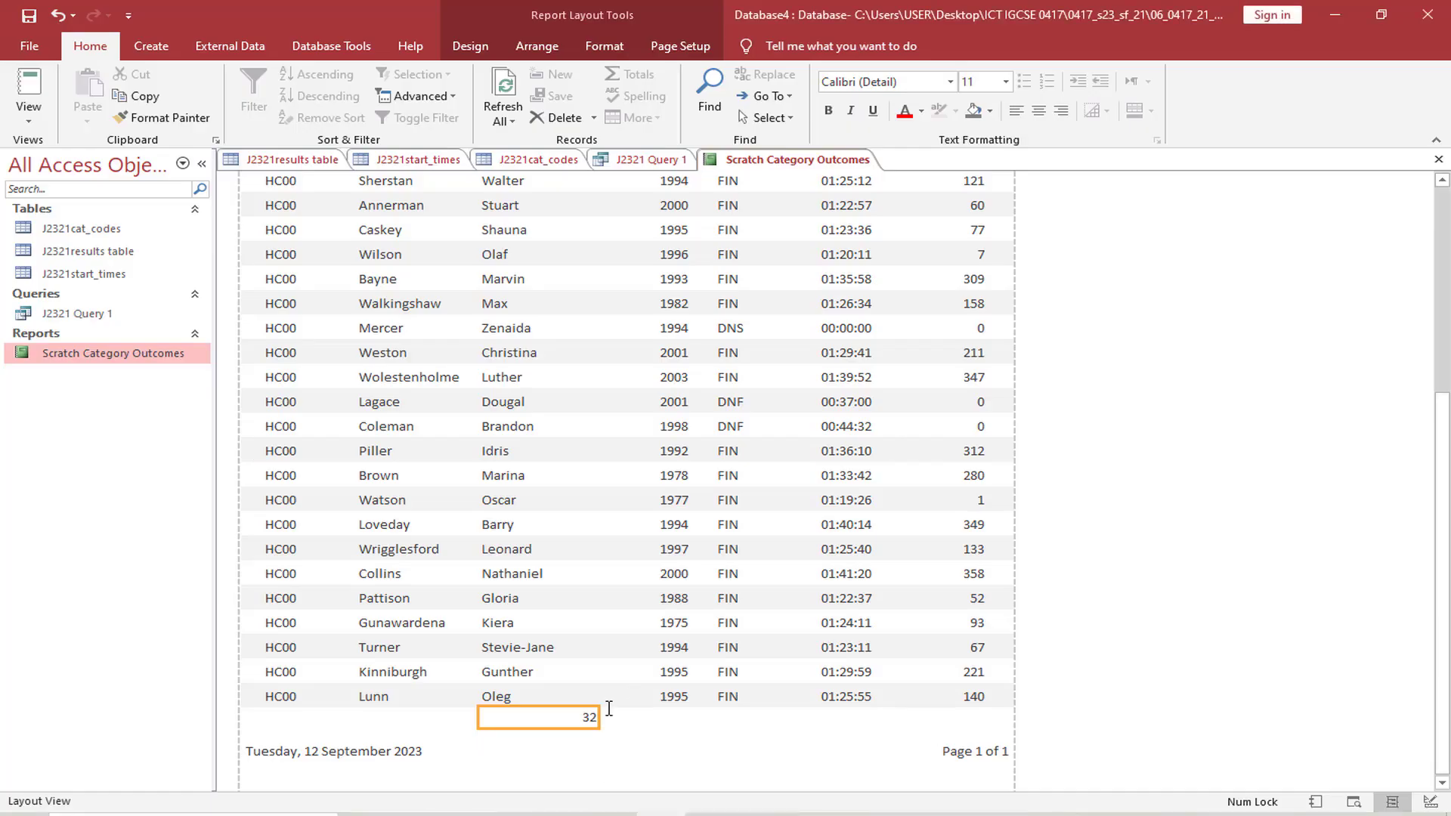
right_click(568, 717)
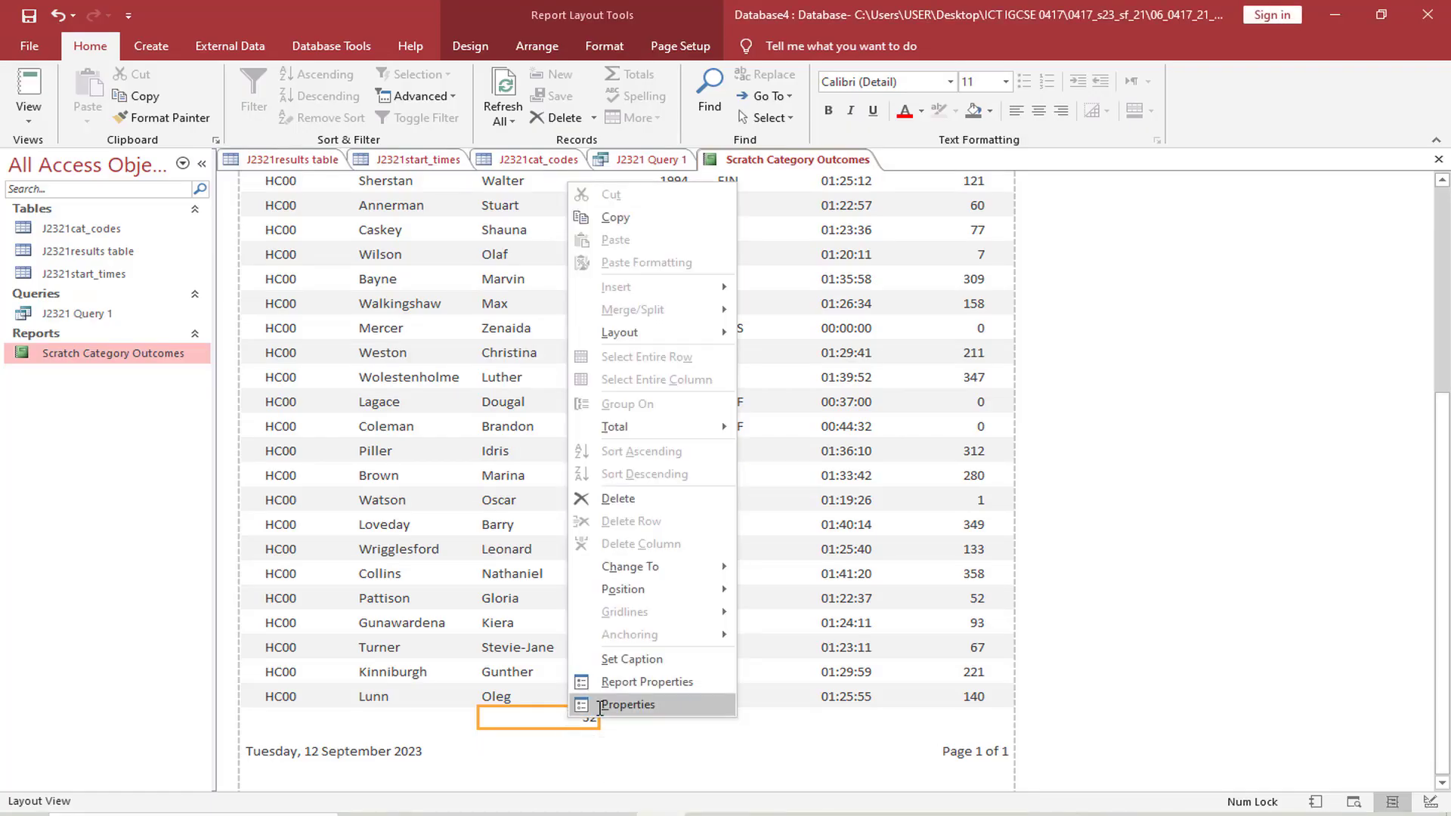
click(612, 792)
scroll(1056, 541, up, 1)
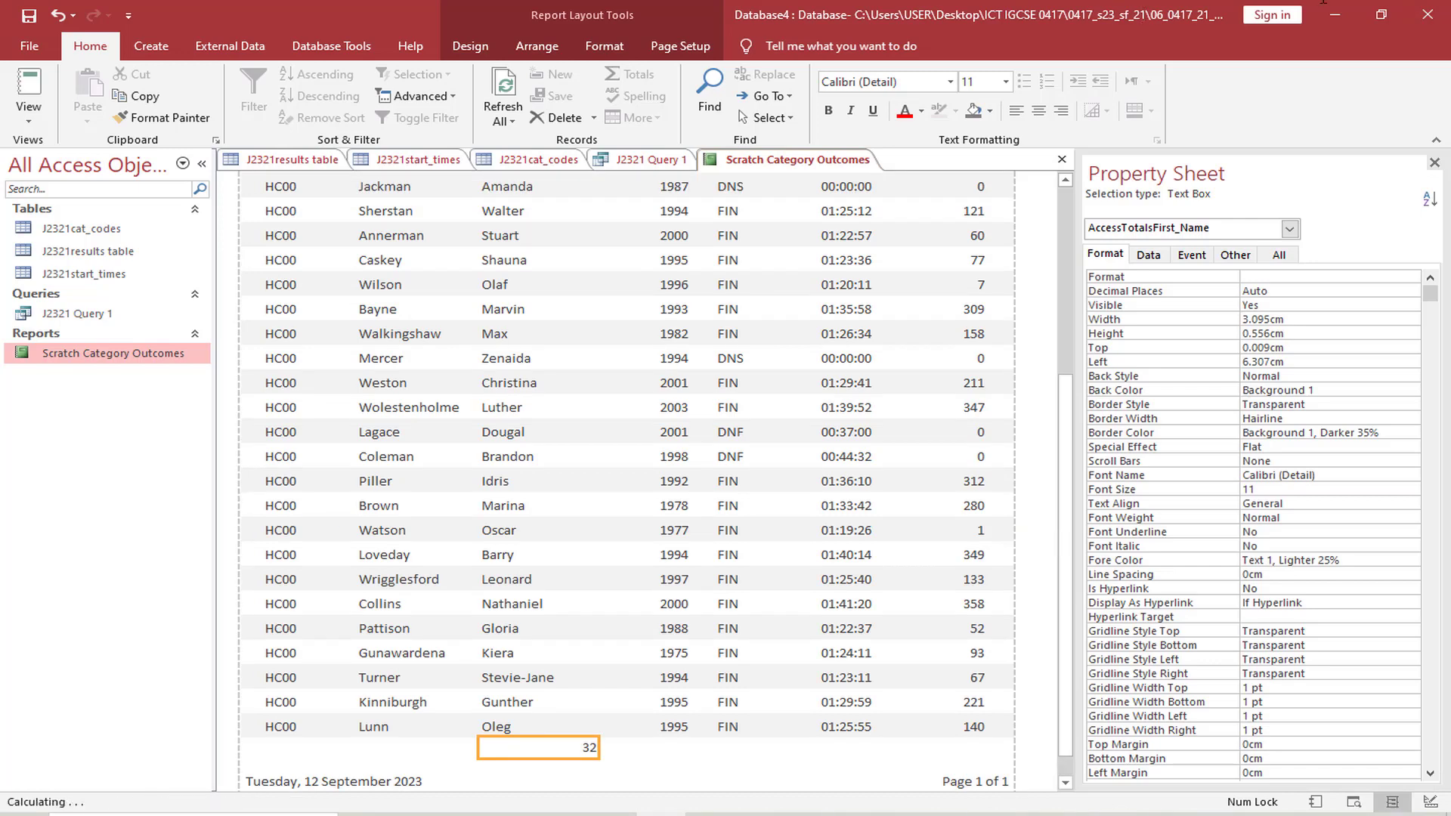
click(1394, 291)
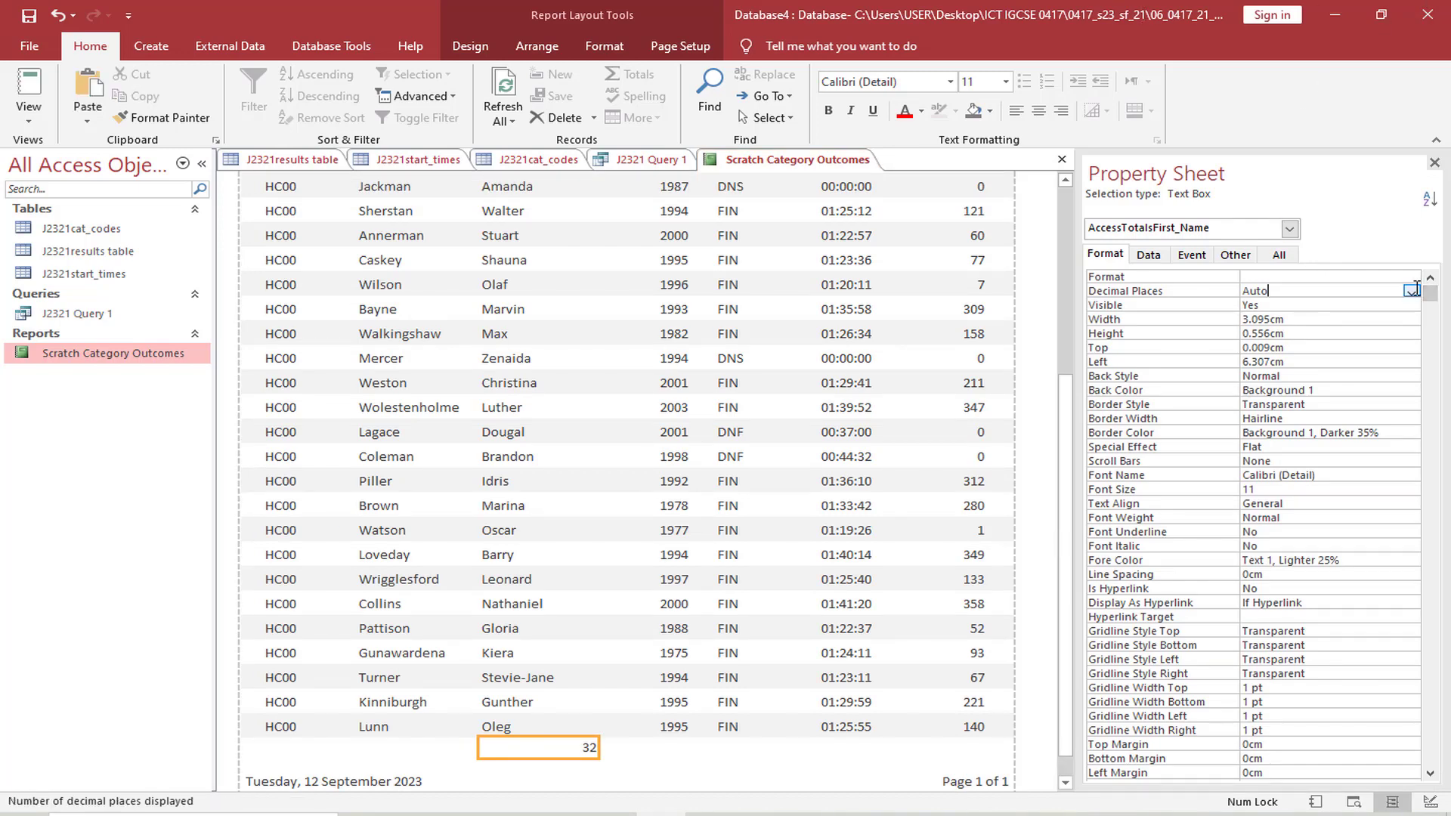
click(1411, 291)
click(1319, 311)
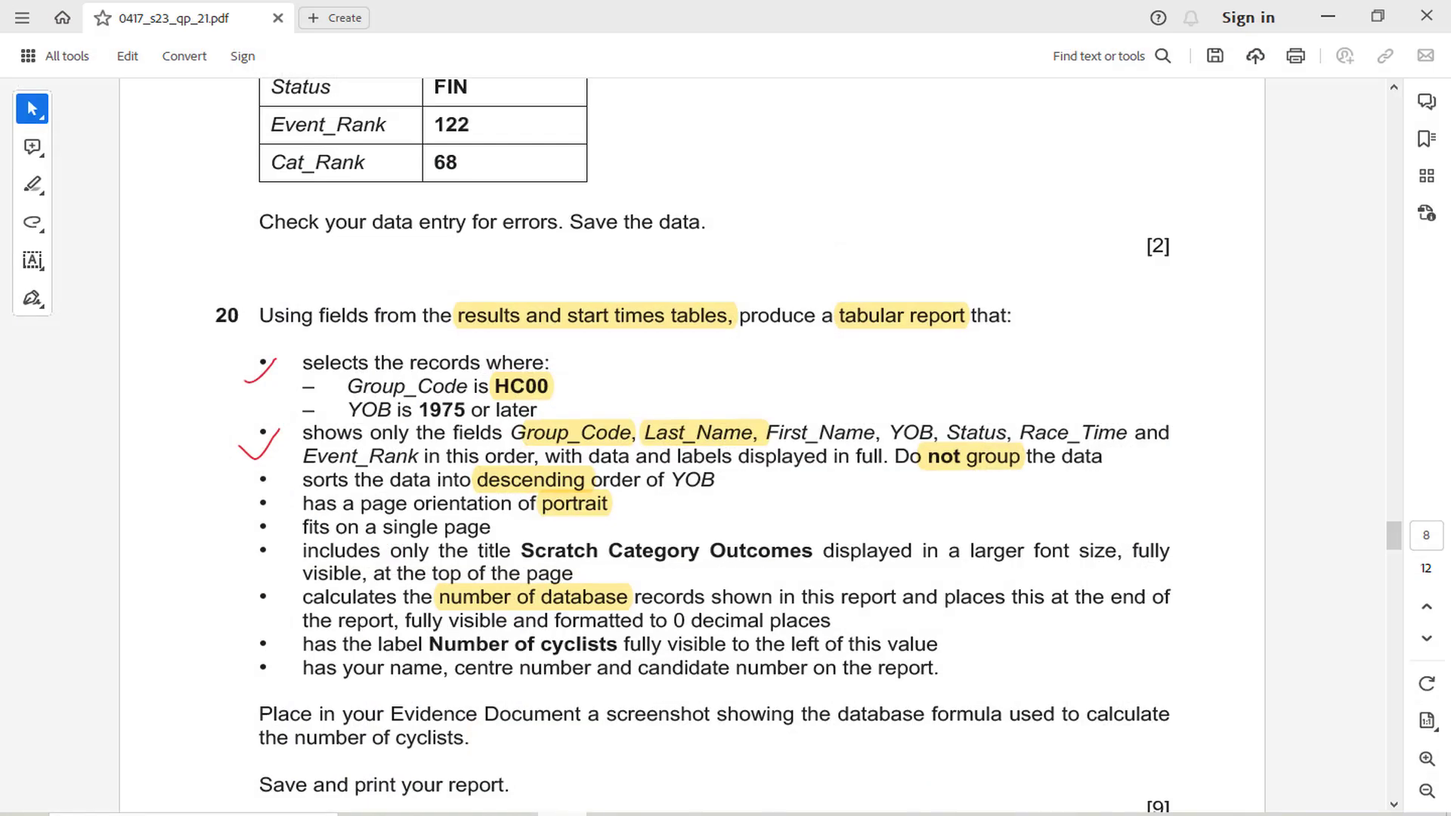
Copy the label text "Number of cyclists" from question 20 and add a caption to the report's record count
click(575, 810)
drag(429, 650, 598, 658)
key(ctrl+c)
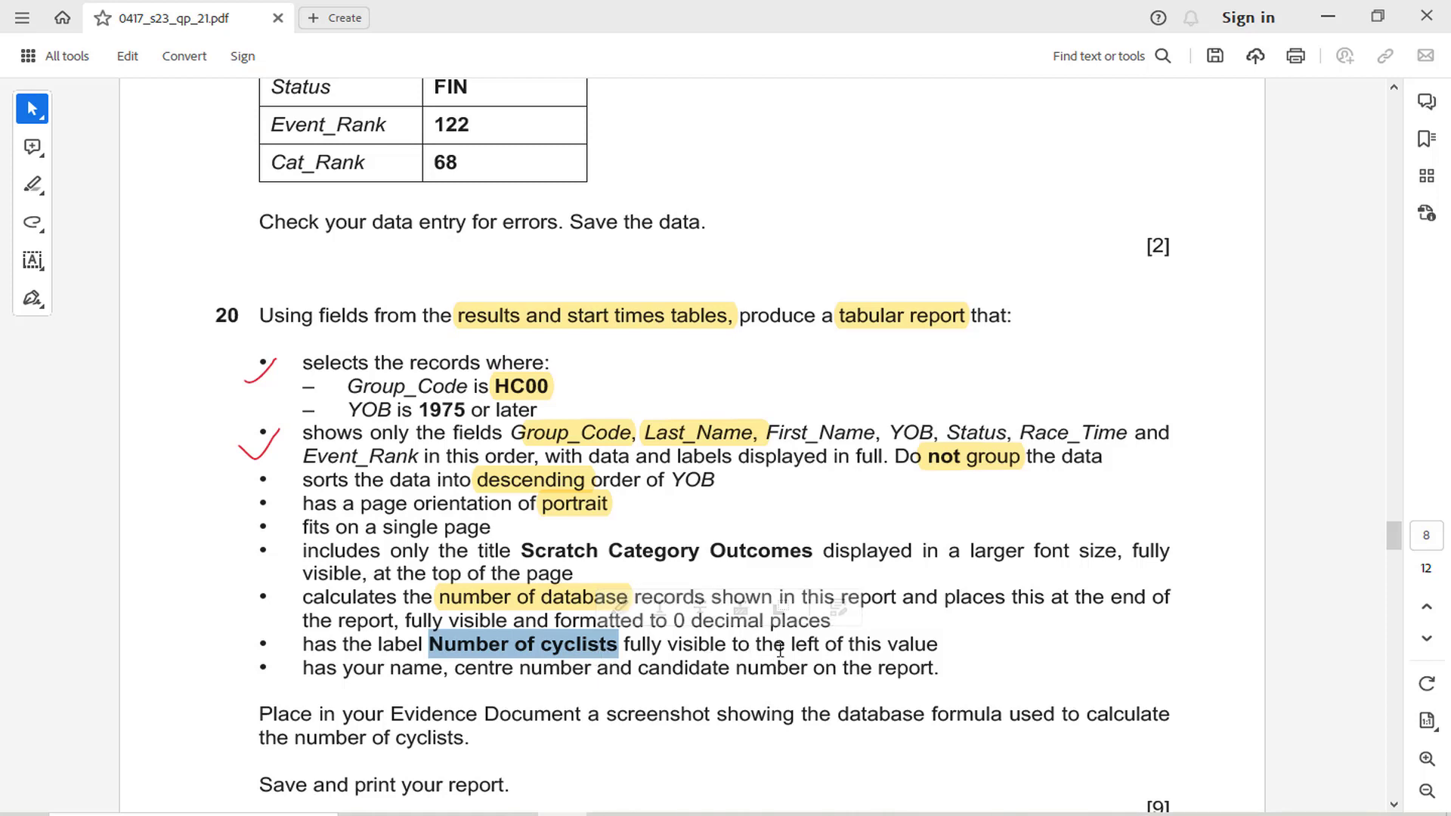
key(alt+Tab)
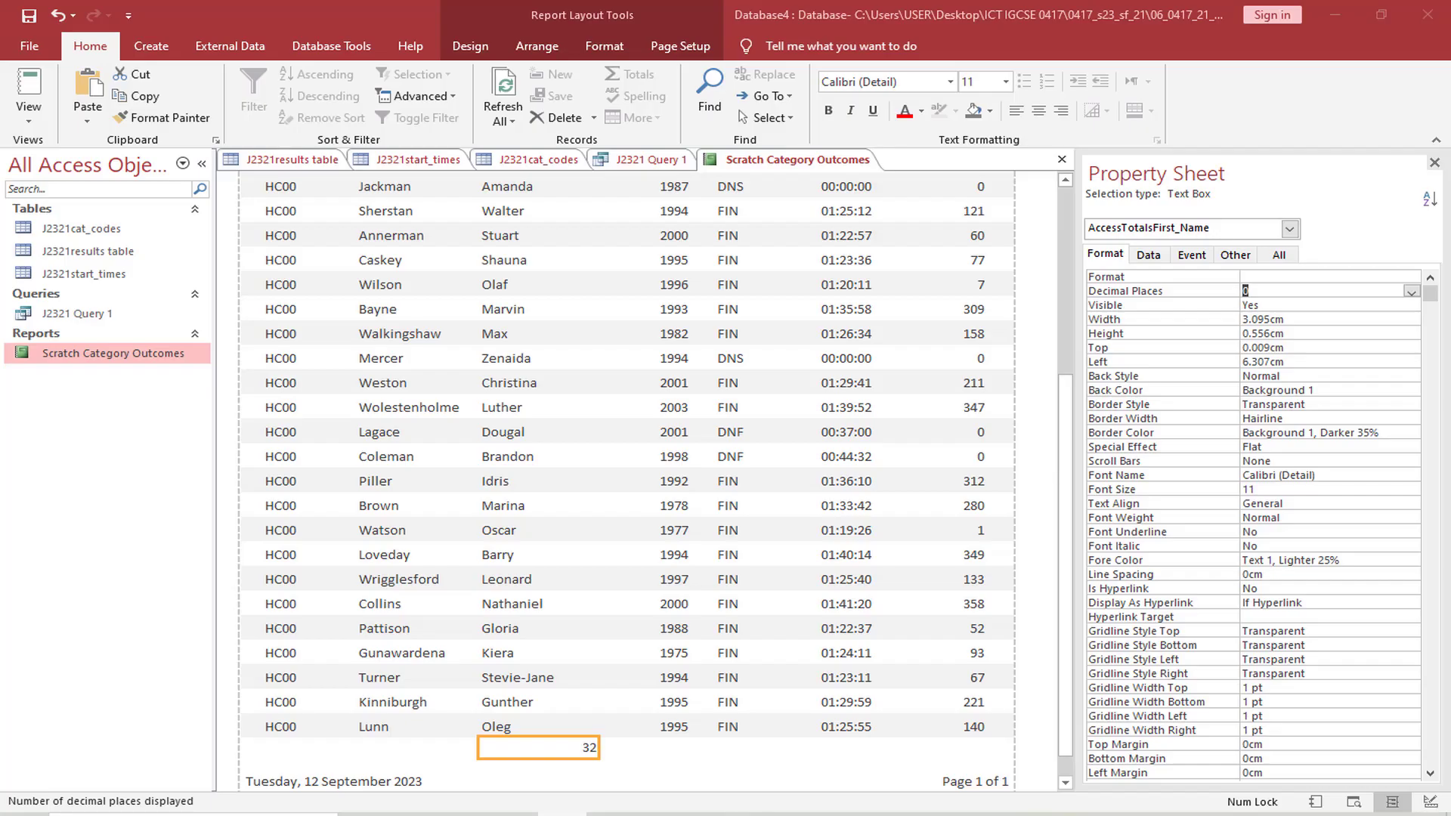
right_click(571, 748)
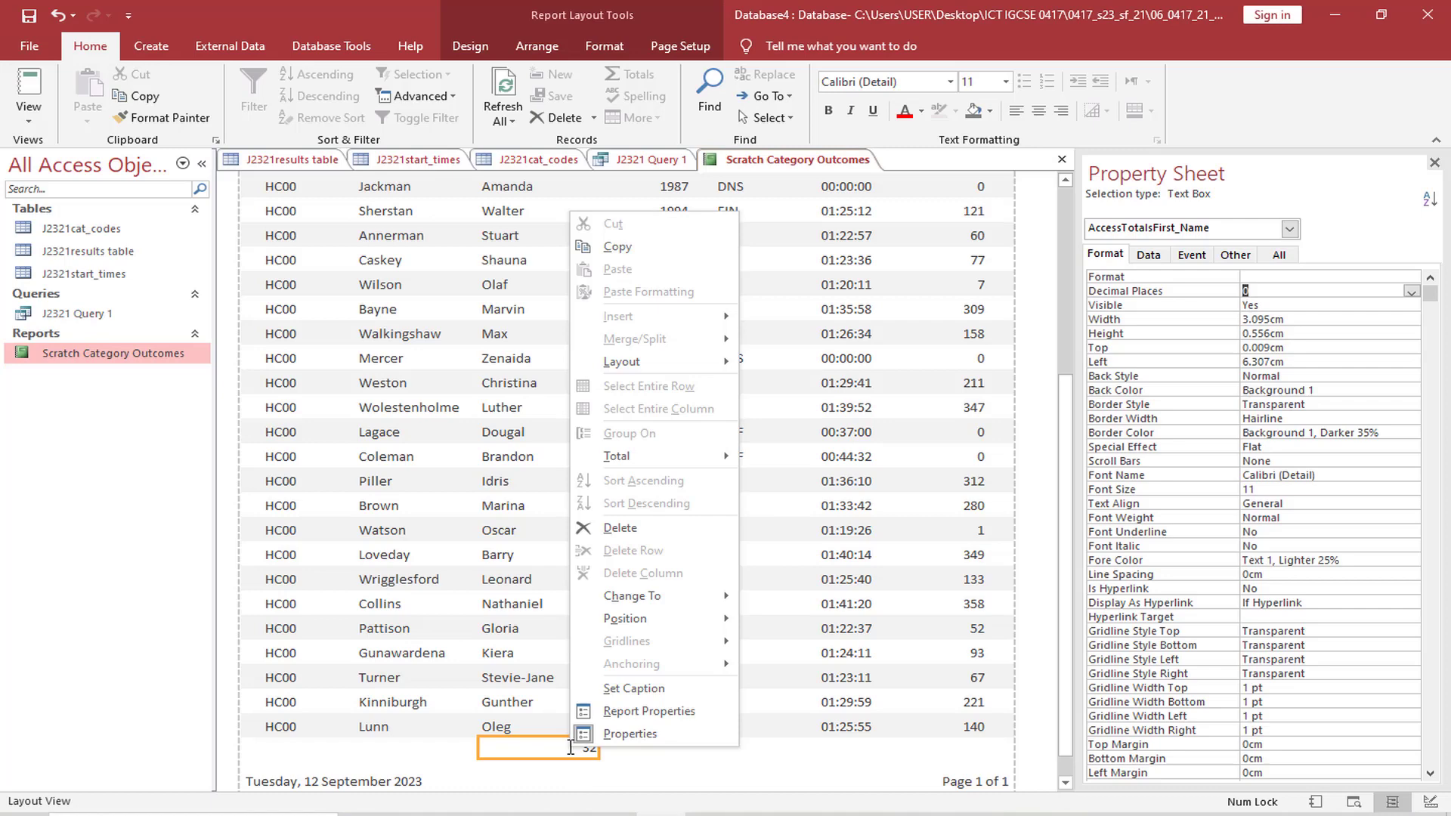
click(633, 688)
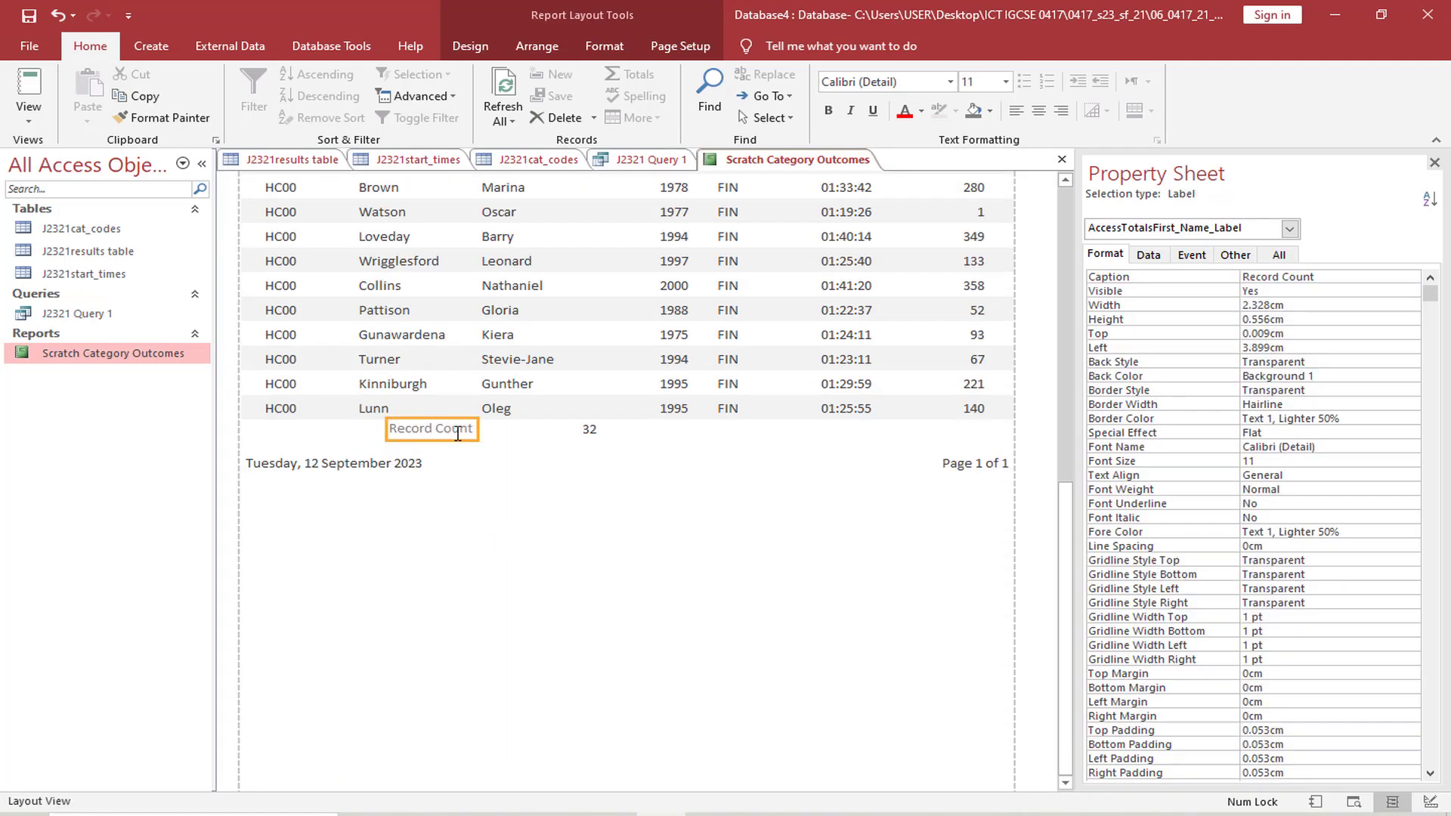
Replace the record count caption's text with the copied "Number of cyclists" and select the count value beside it
click(457, 435)
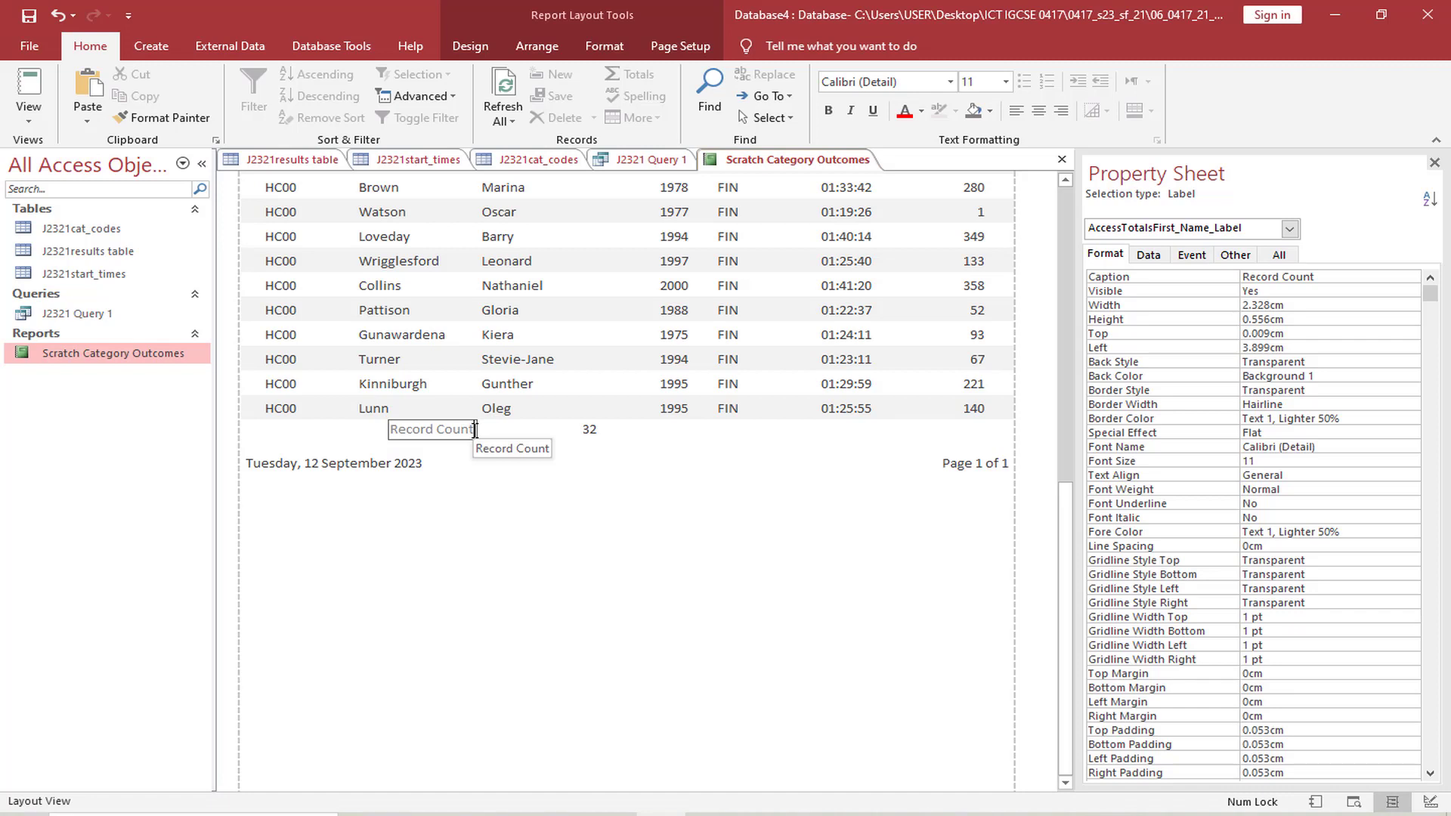
click(846, 814)
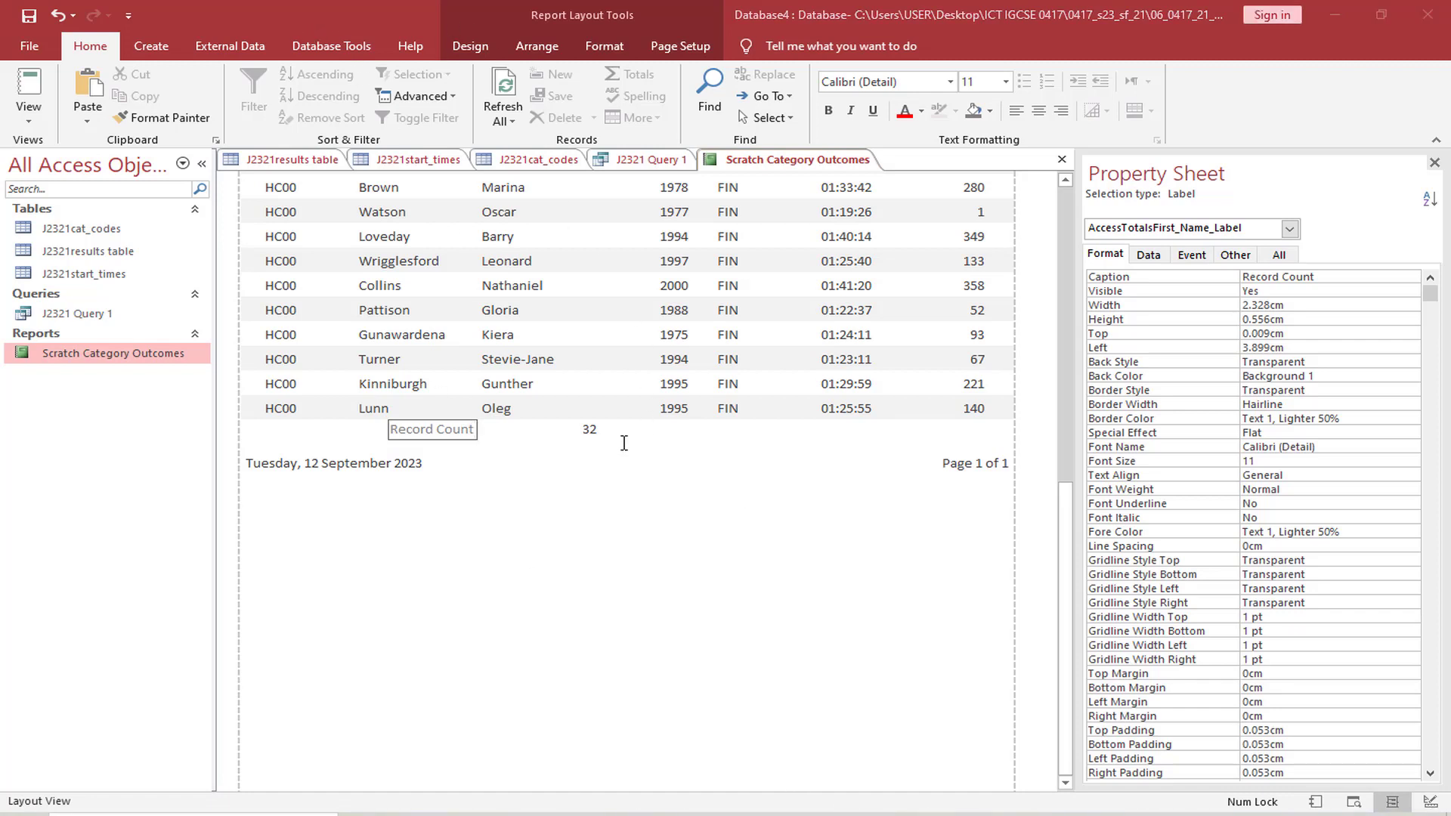
click(476, 431)
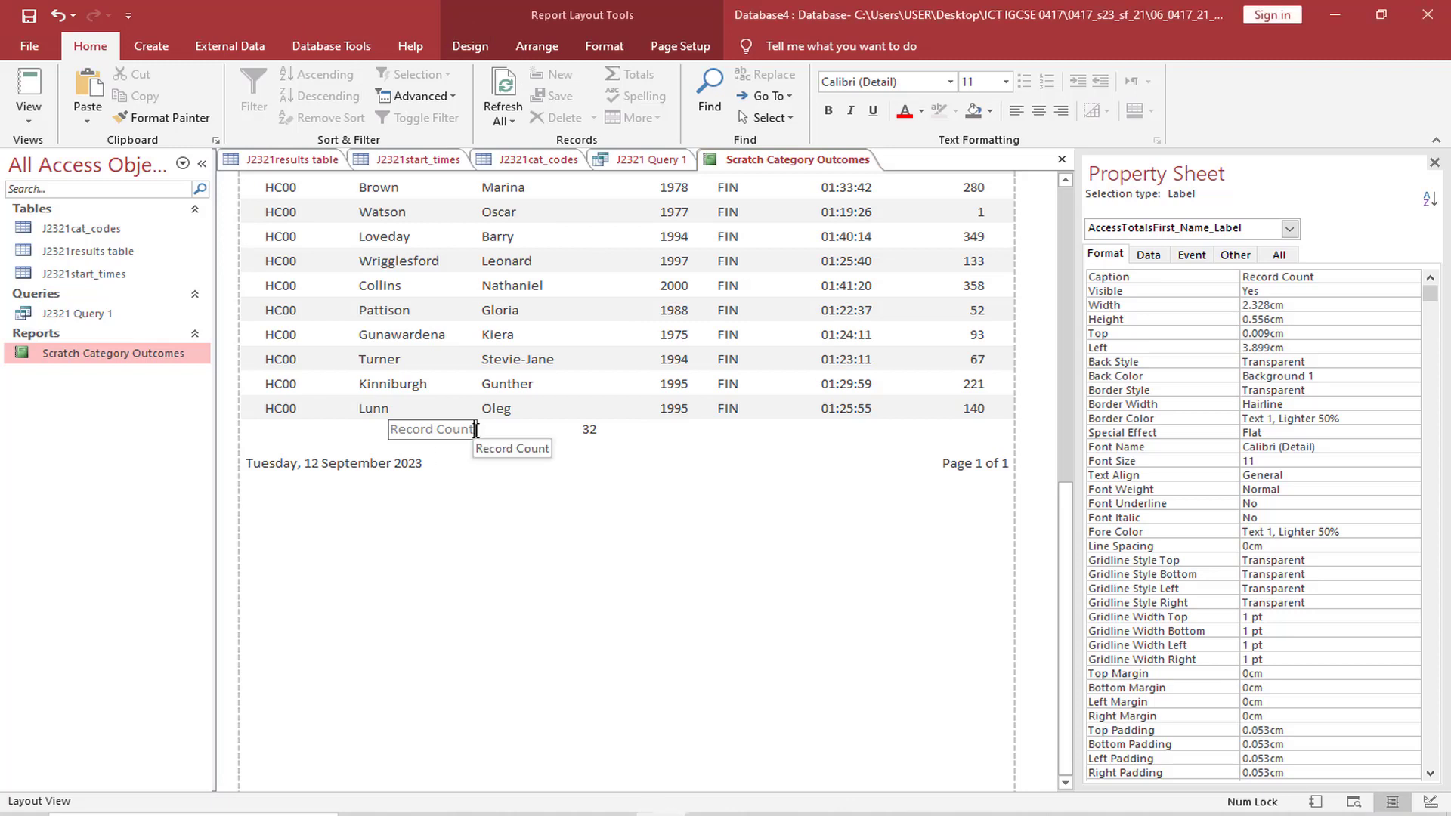
key(BackSpace)
key(BackSpace)
key(BackSpace)
key(BackSpace)
key(BackSpace)
key(BackSpace)
key(BackSpace)
key(BackSpace)
key(BackSpace)
key(BackSpace)
key(BackSpace)
key(BackSpace)
key(ctrl+v)
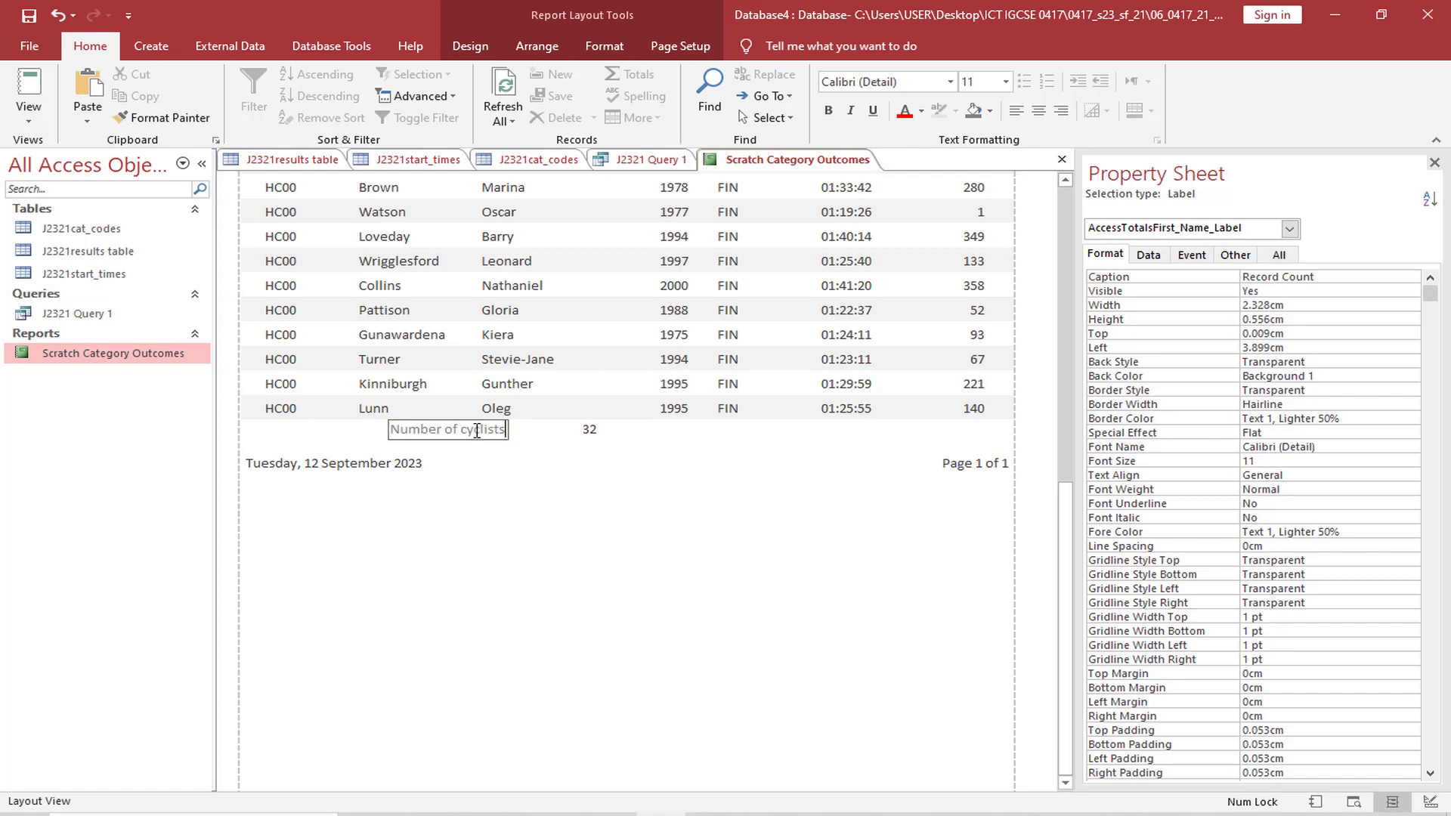
click(585, 435)
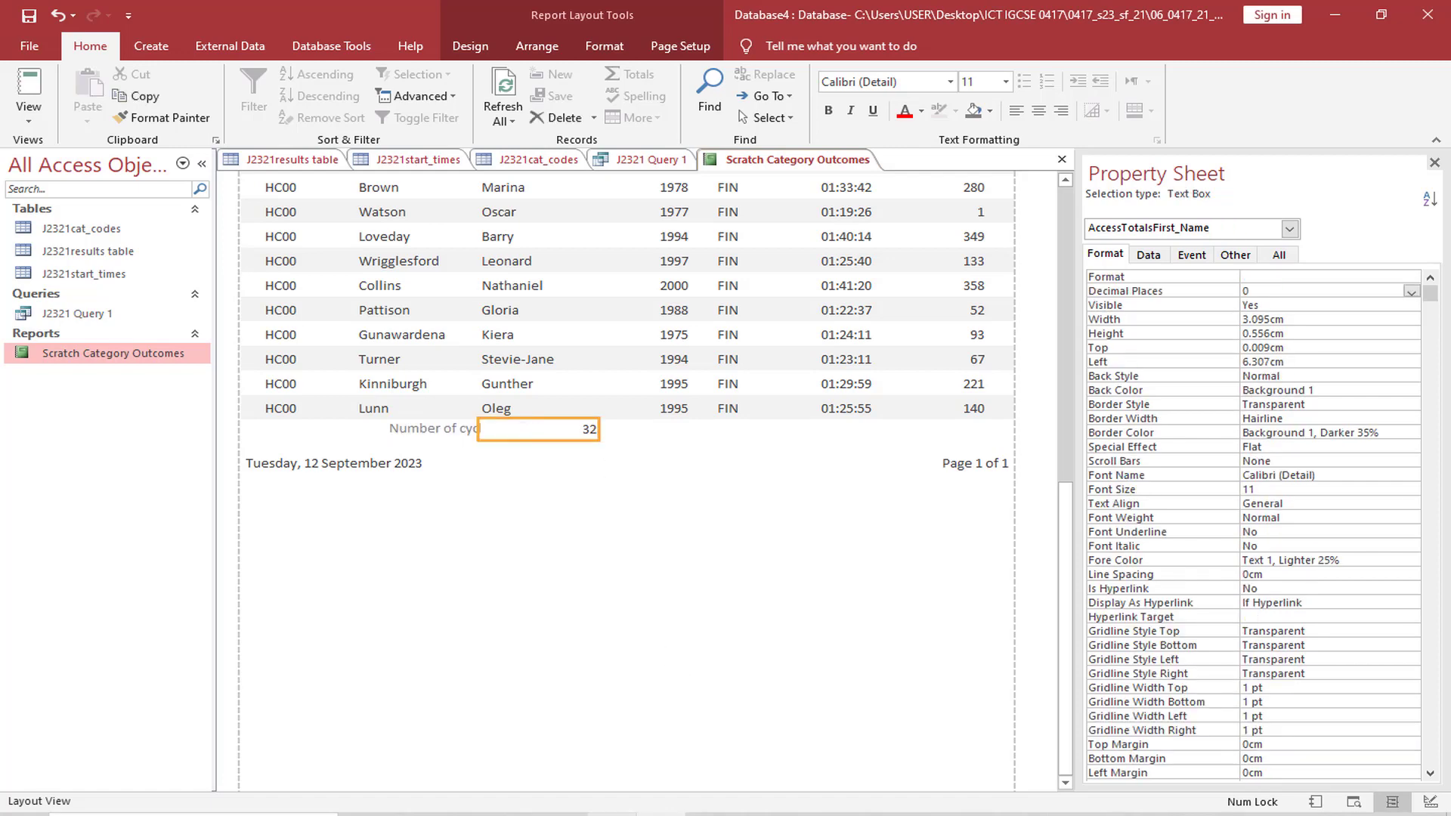
Highlight "name, centre number and candidate" in question 20's last bullet of the exam paper, and return to the Access report
click(562, 814)
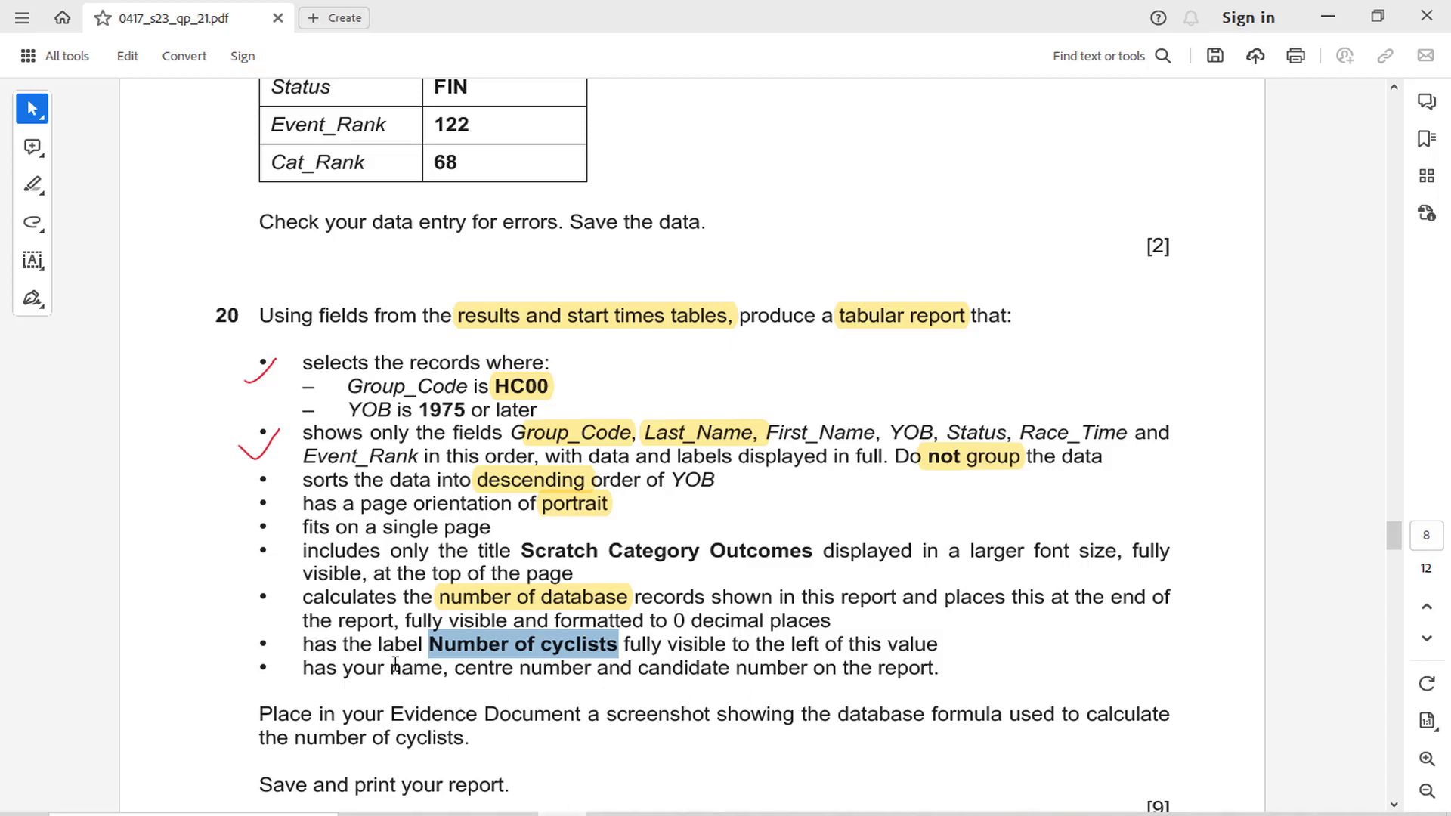
drag(390, 669, 689, 675)
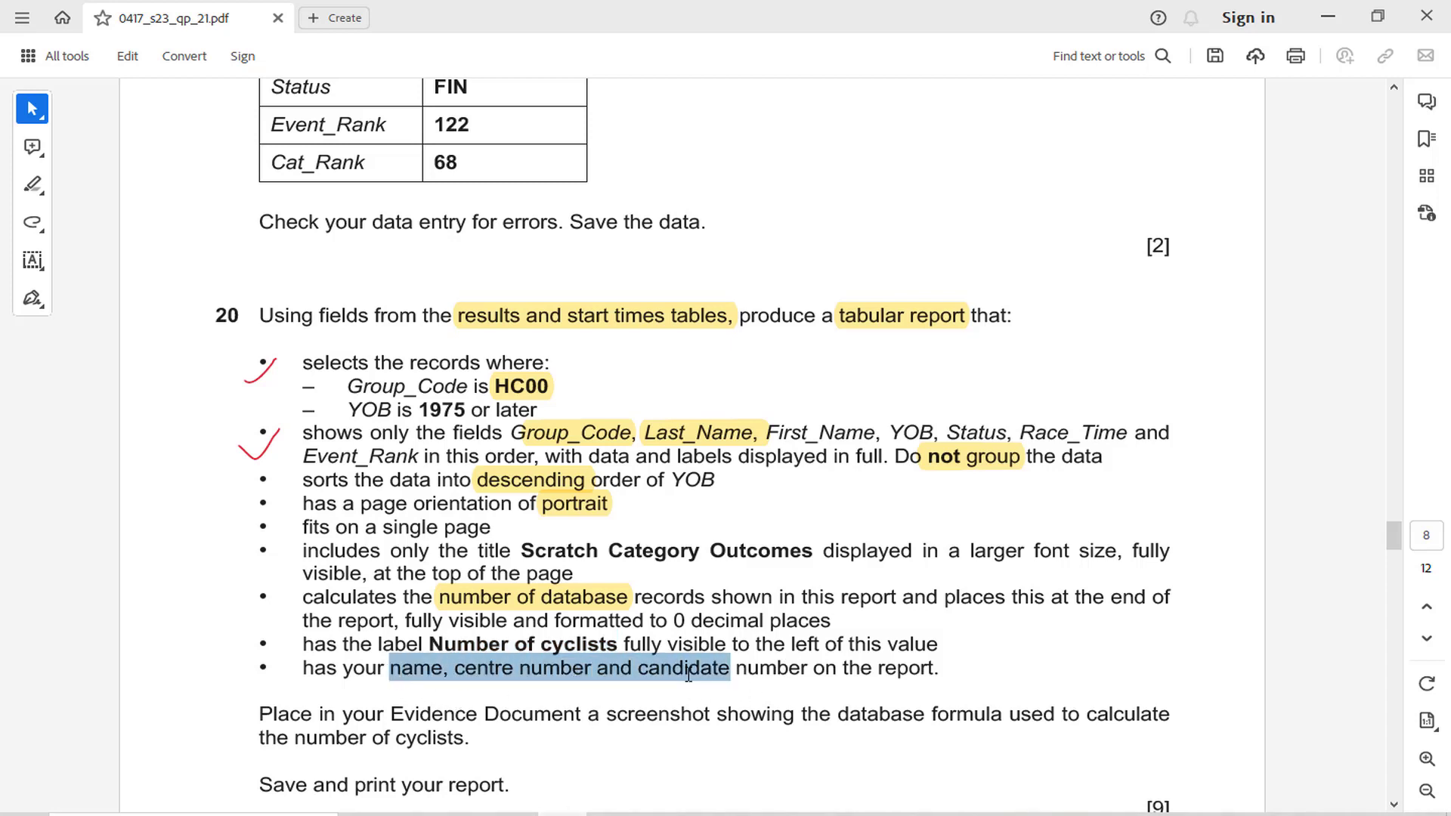
click(705, 630)
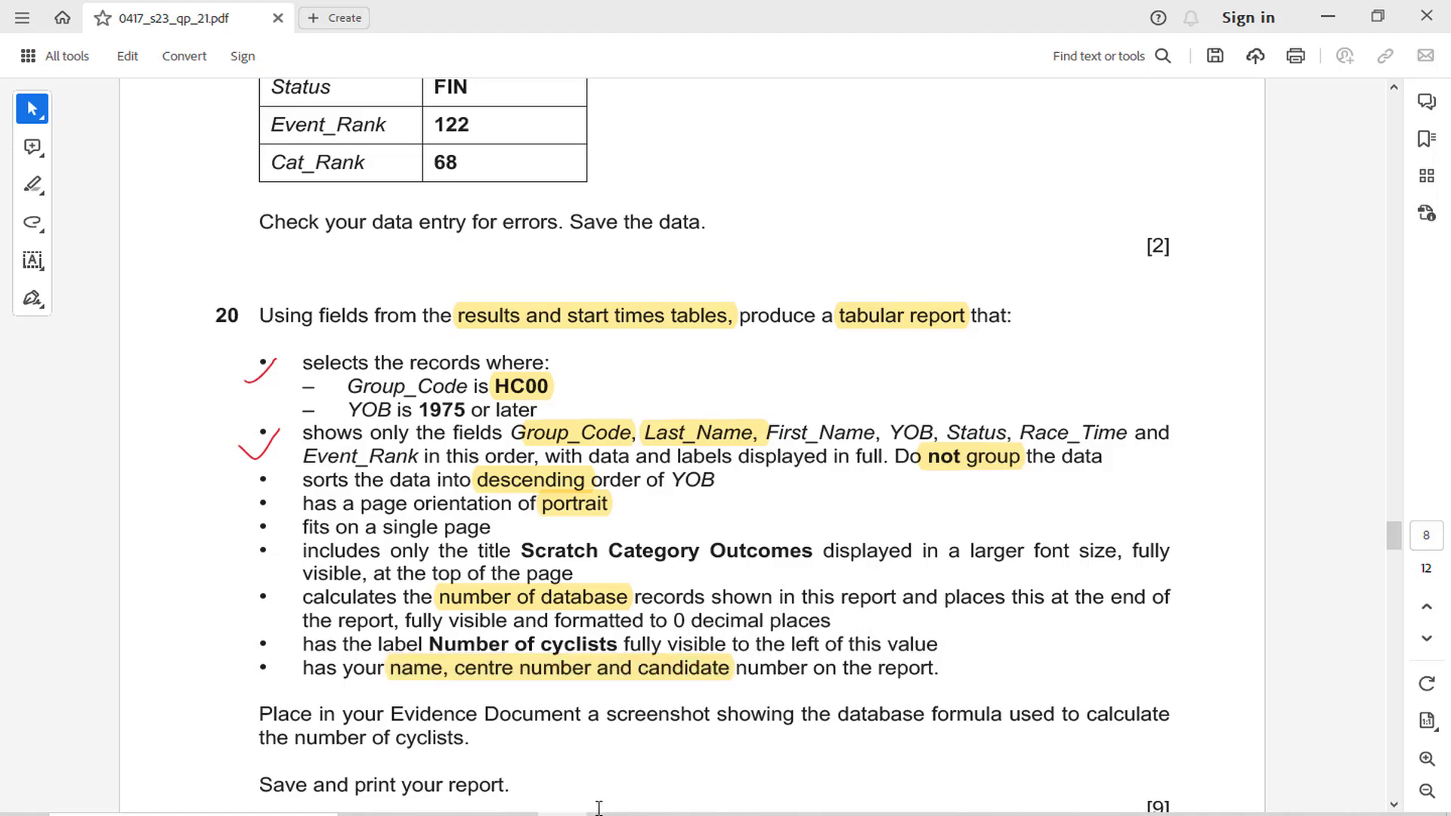
click(661, 815)
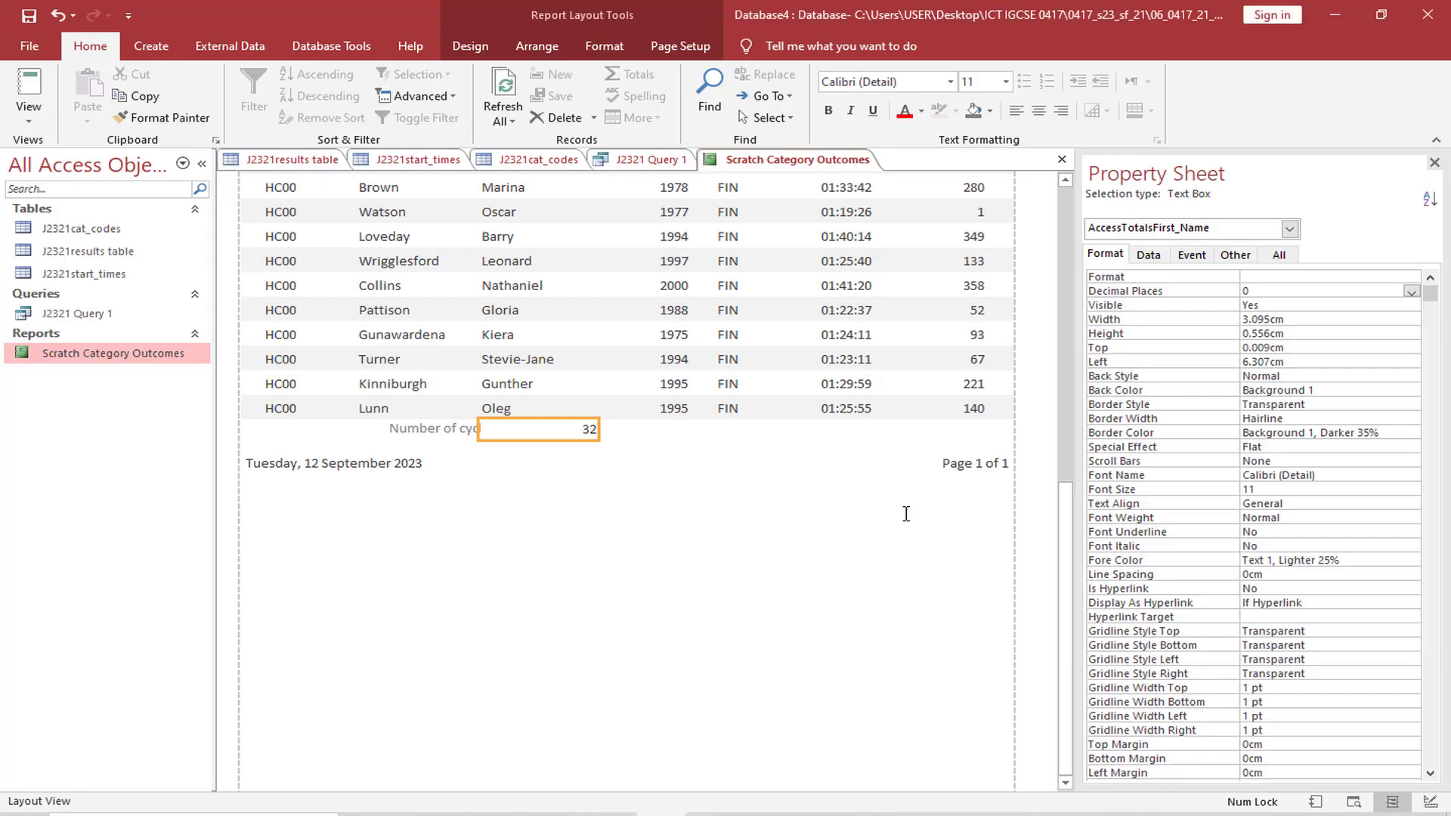
In the report's Design View, narrow the page footer's date box to about 3.9 cm and the page number box to about 6.2 cm
click(31, 118)
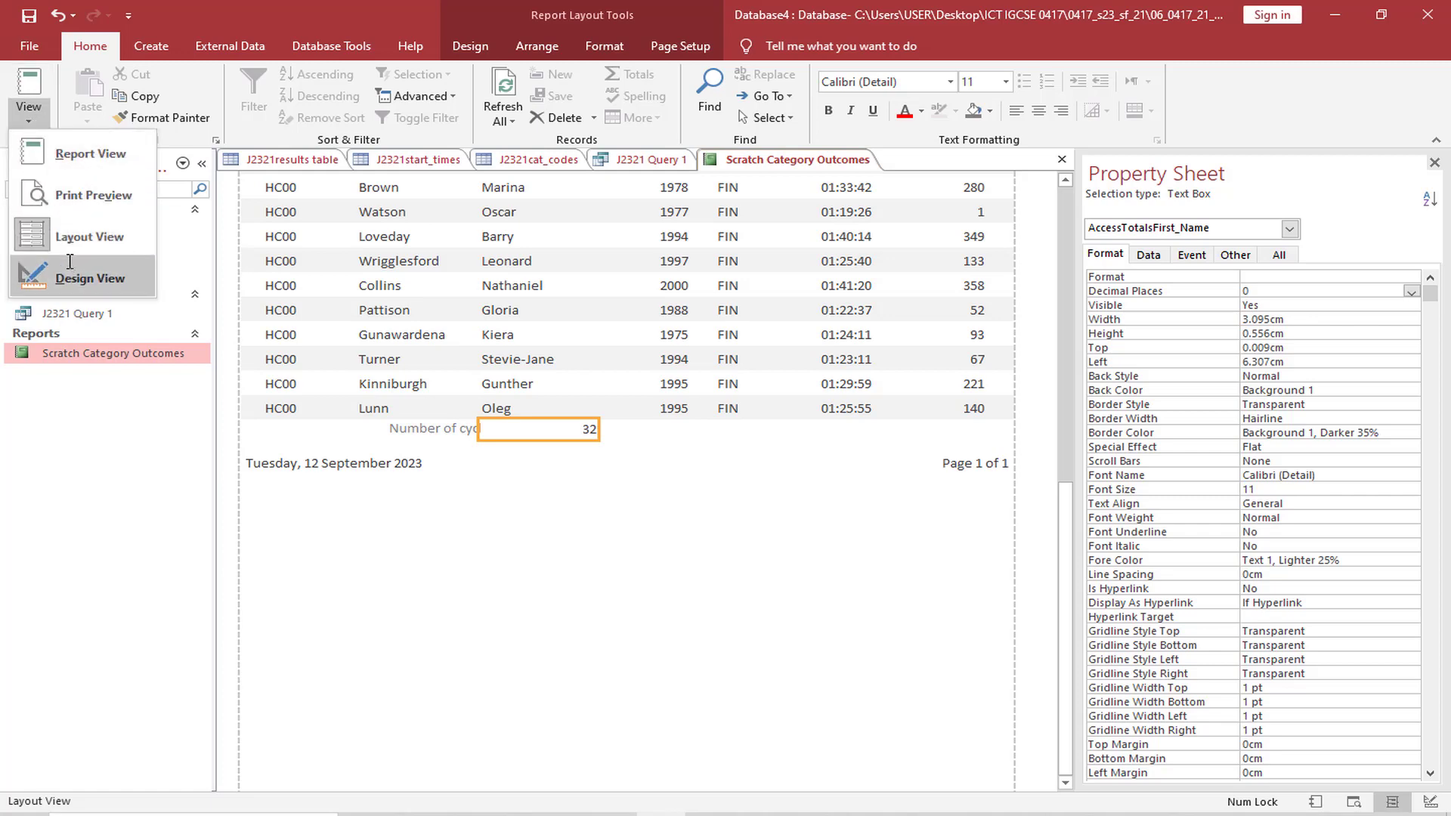
click(69, 261)
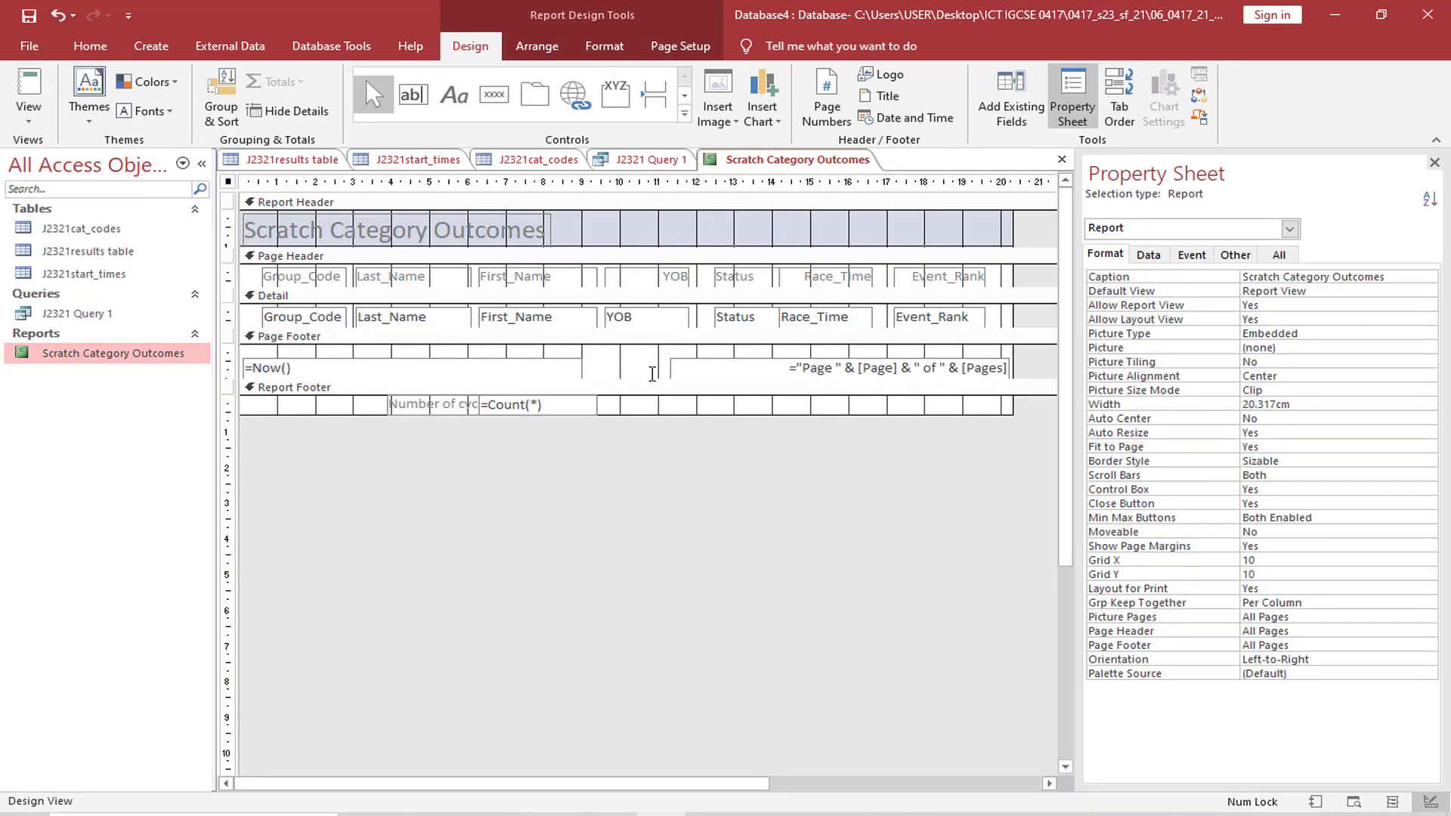
click(597, 370)
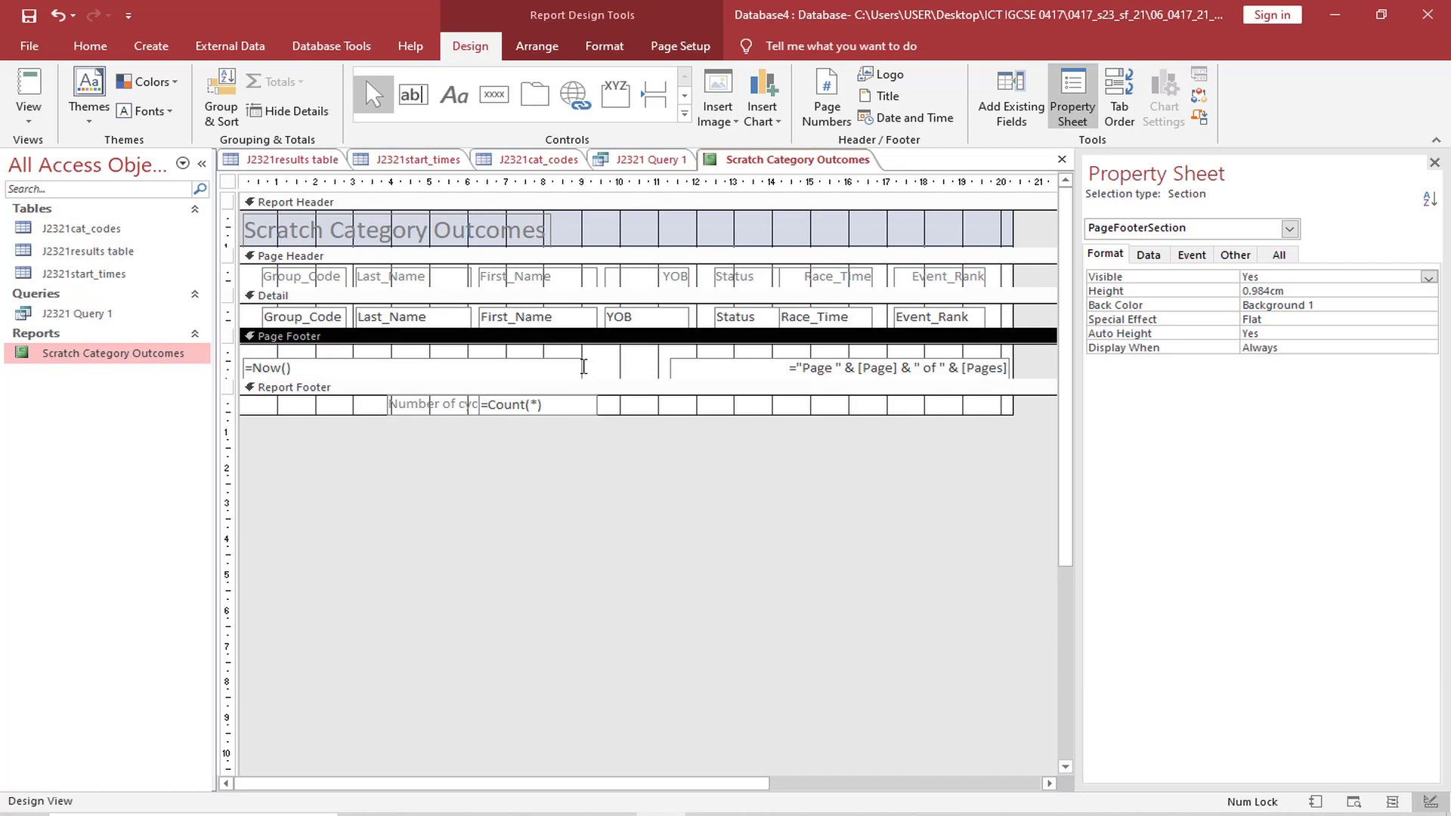
click(574, 367)
drag(587, 368, 393, 371)
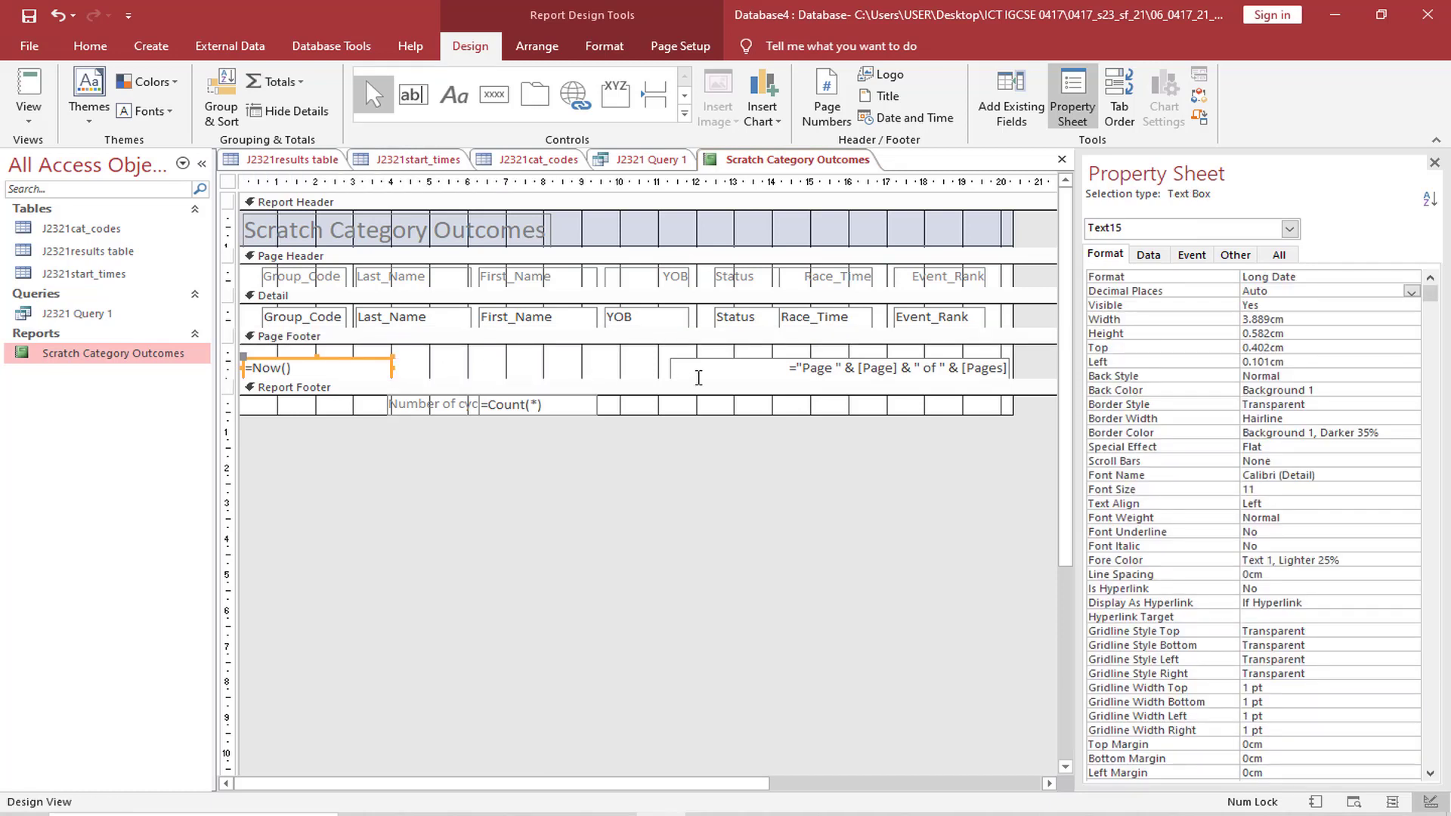
click(681, 369)
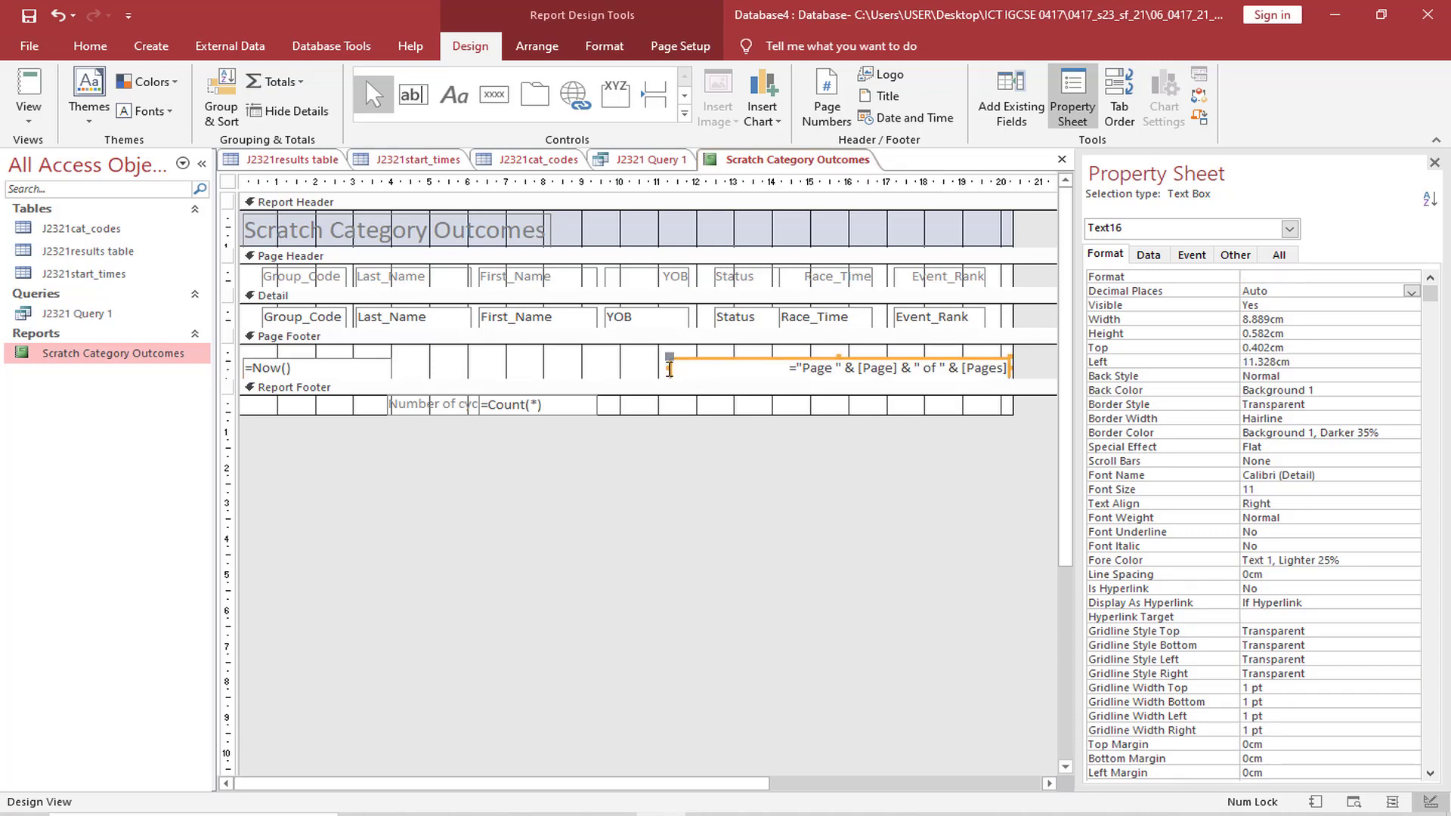
drag(670, 370, 771, 370)
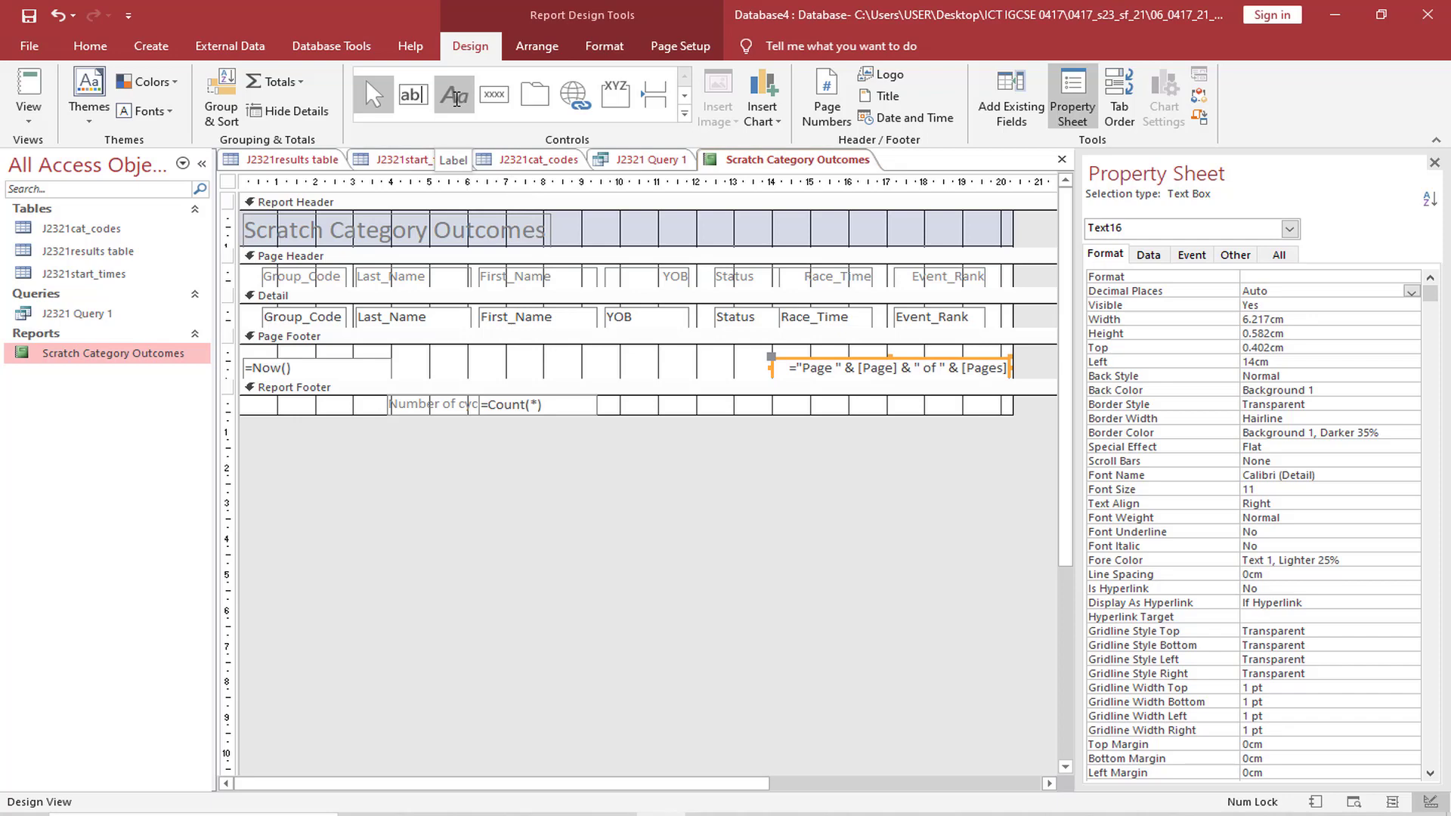
Add a label about 9.7 cm wide in the page footer with the candidate's name, centre number and candidate number, and check it in Layout View
click(454, 96)
drag(405, 355, 772, 378)
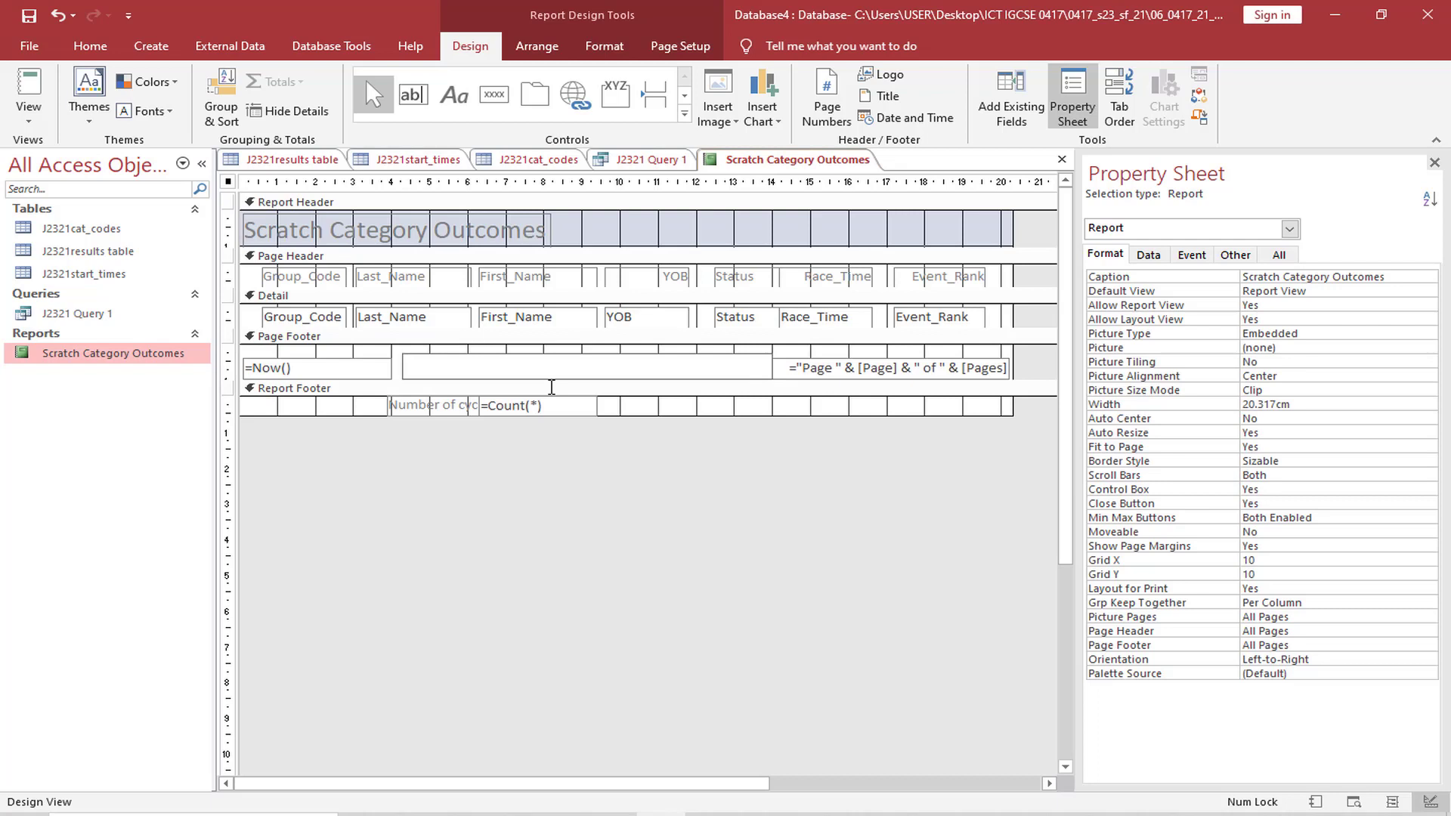
key(Caps_Lock)
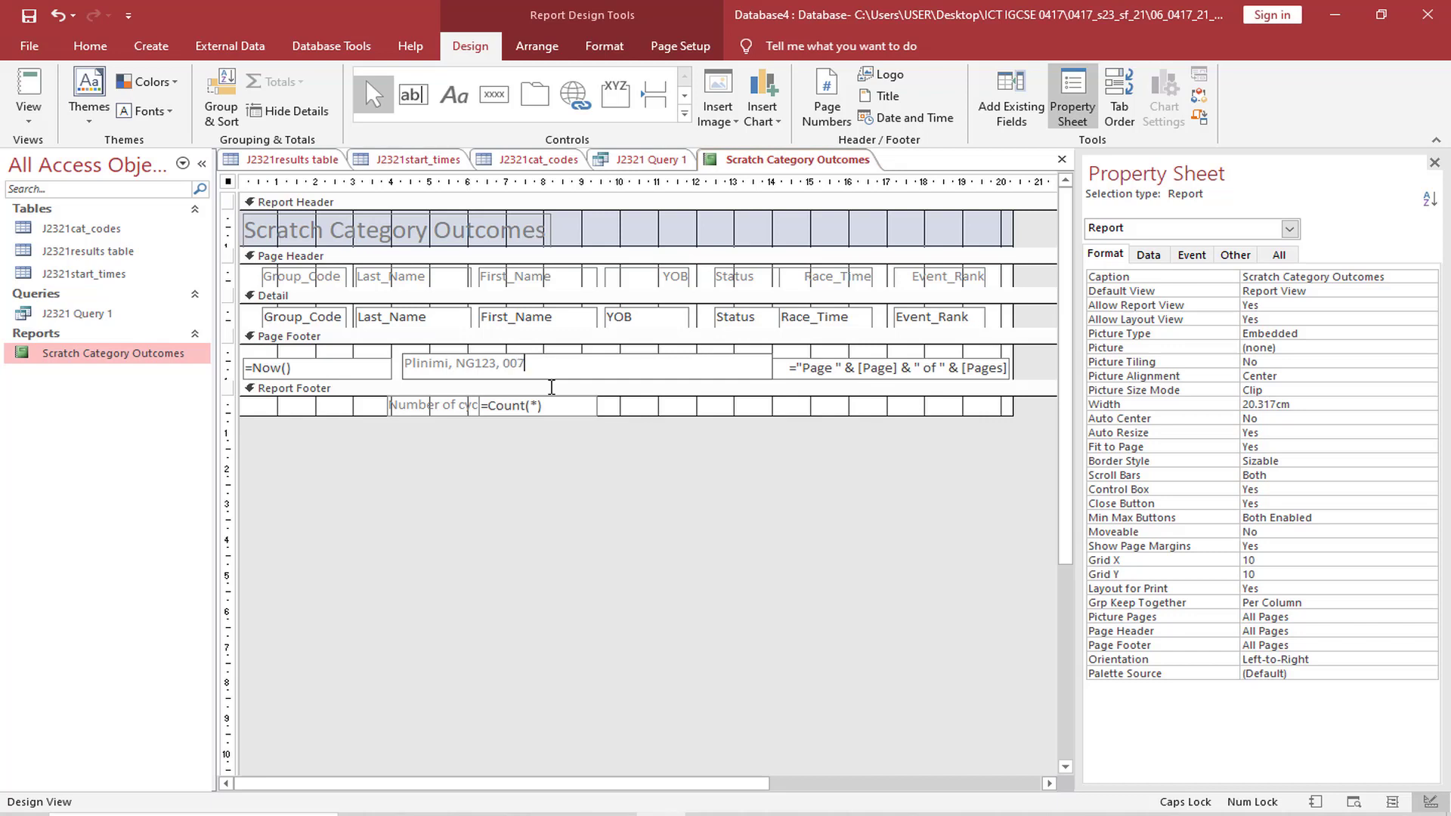
key(Caps_Lock)
click(28, 120)
click(81, 234)
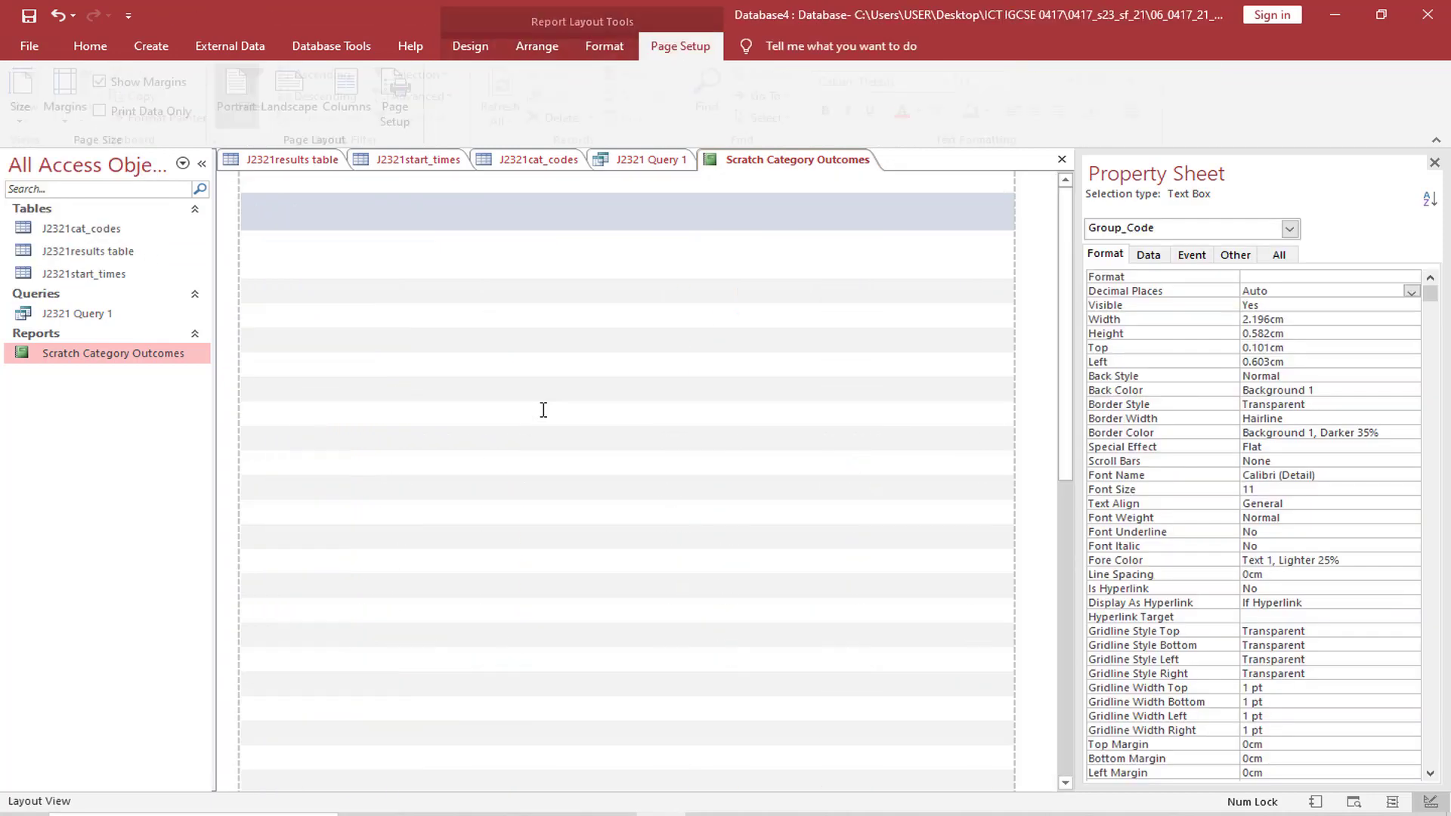
scroll(850, 523, down, 5)
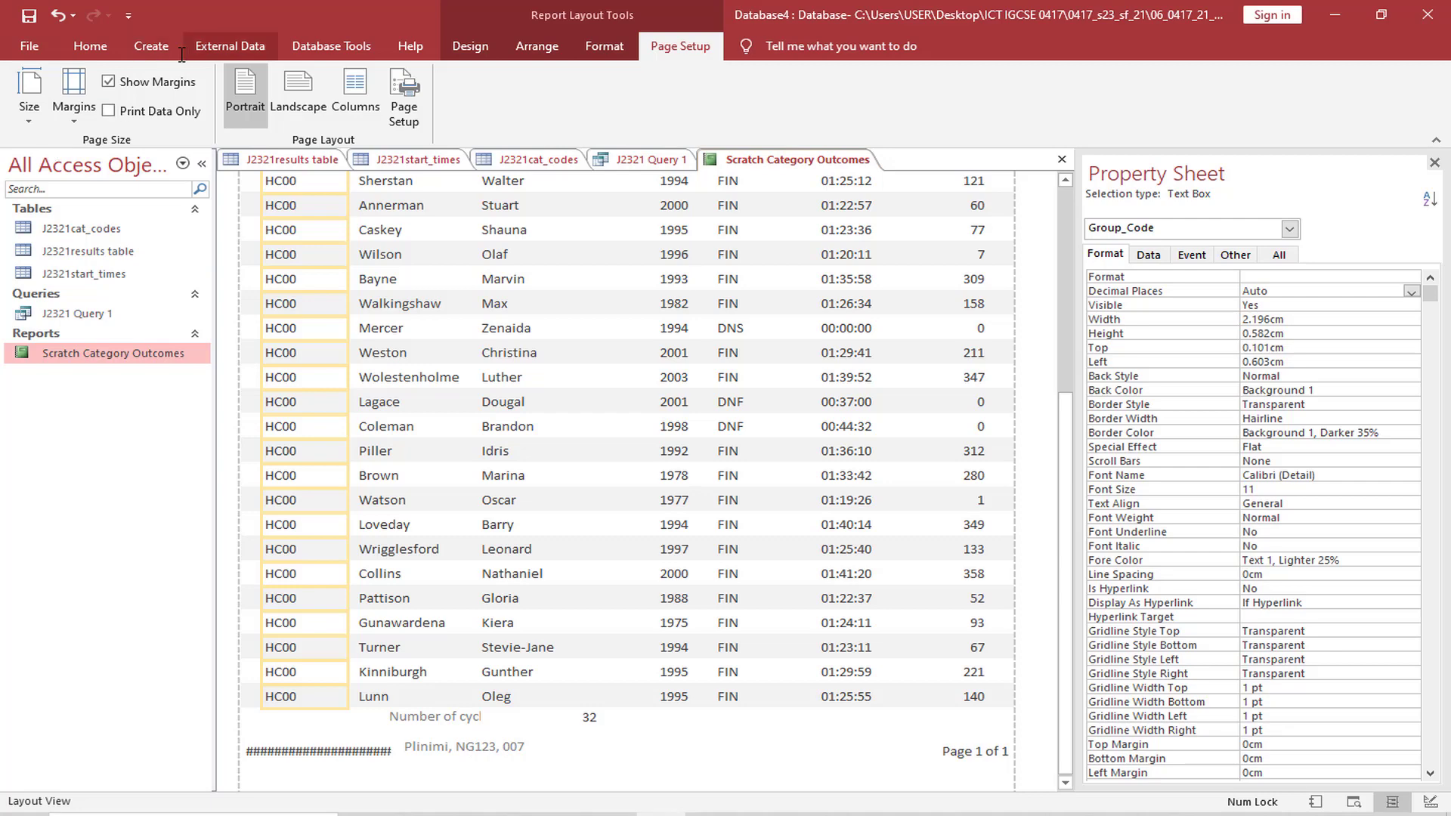
Return to the report's Design View and delete the date box from the page footer
click(76, 45)
click(30, 110)
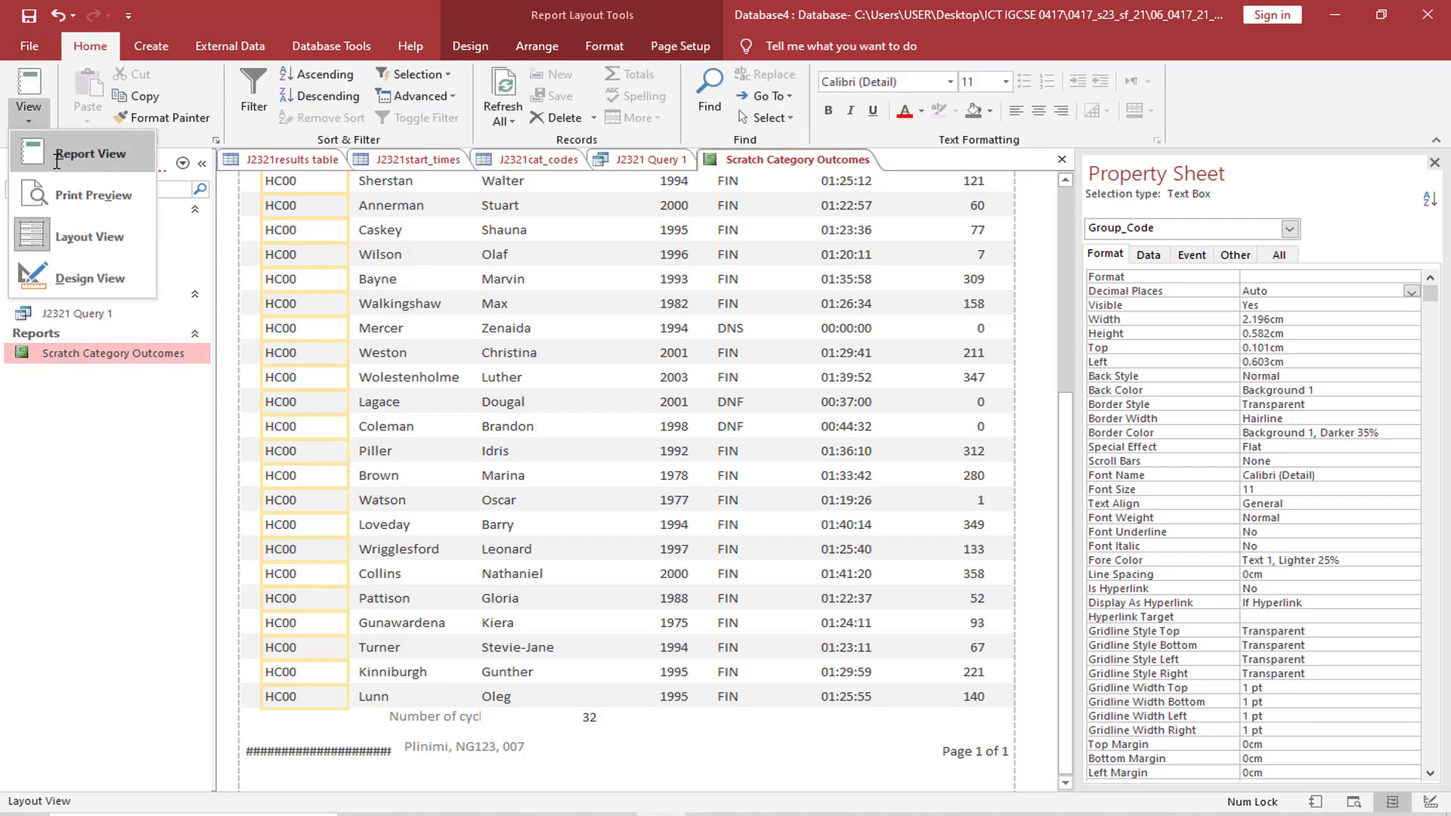
click(113, 278)
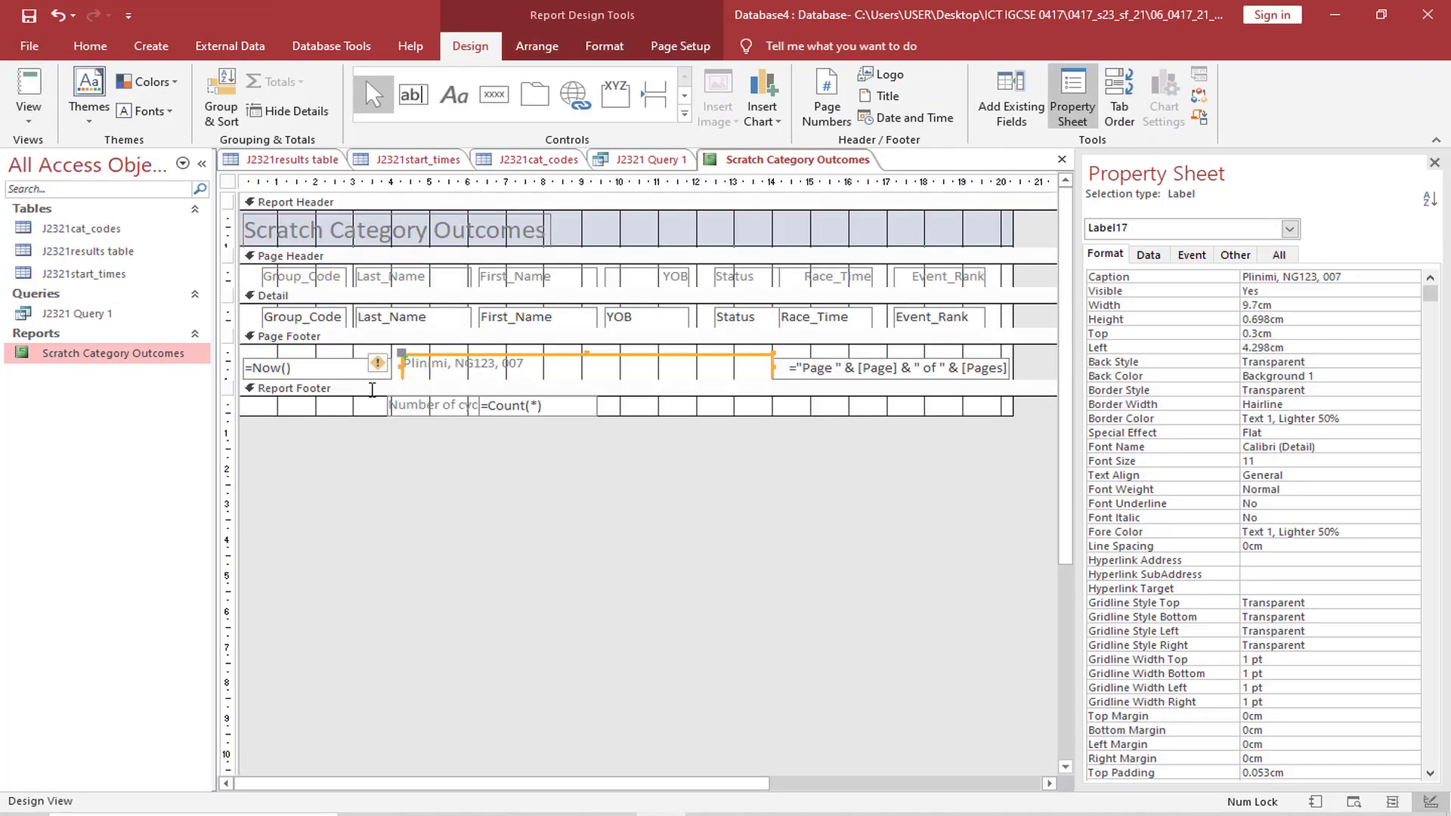
click(335, 370)
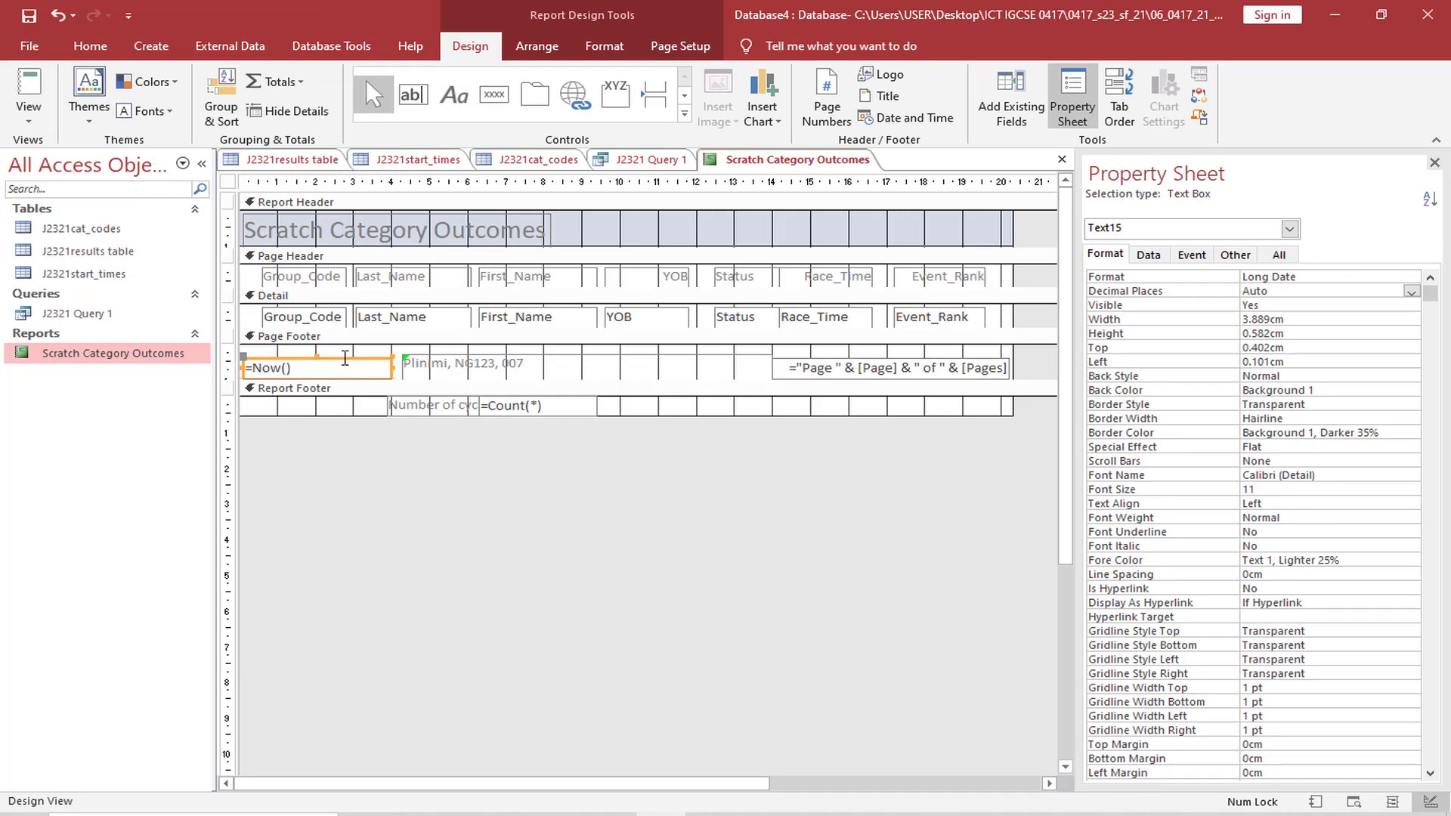
key(Delete)
Resize the candidate details label to about 4.3 cm wide, with its left edge about 0.9 cm from the report's edge
click(404, 366)
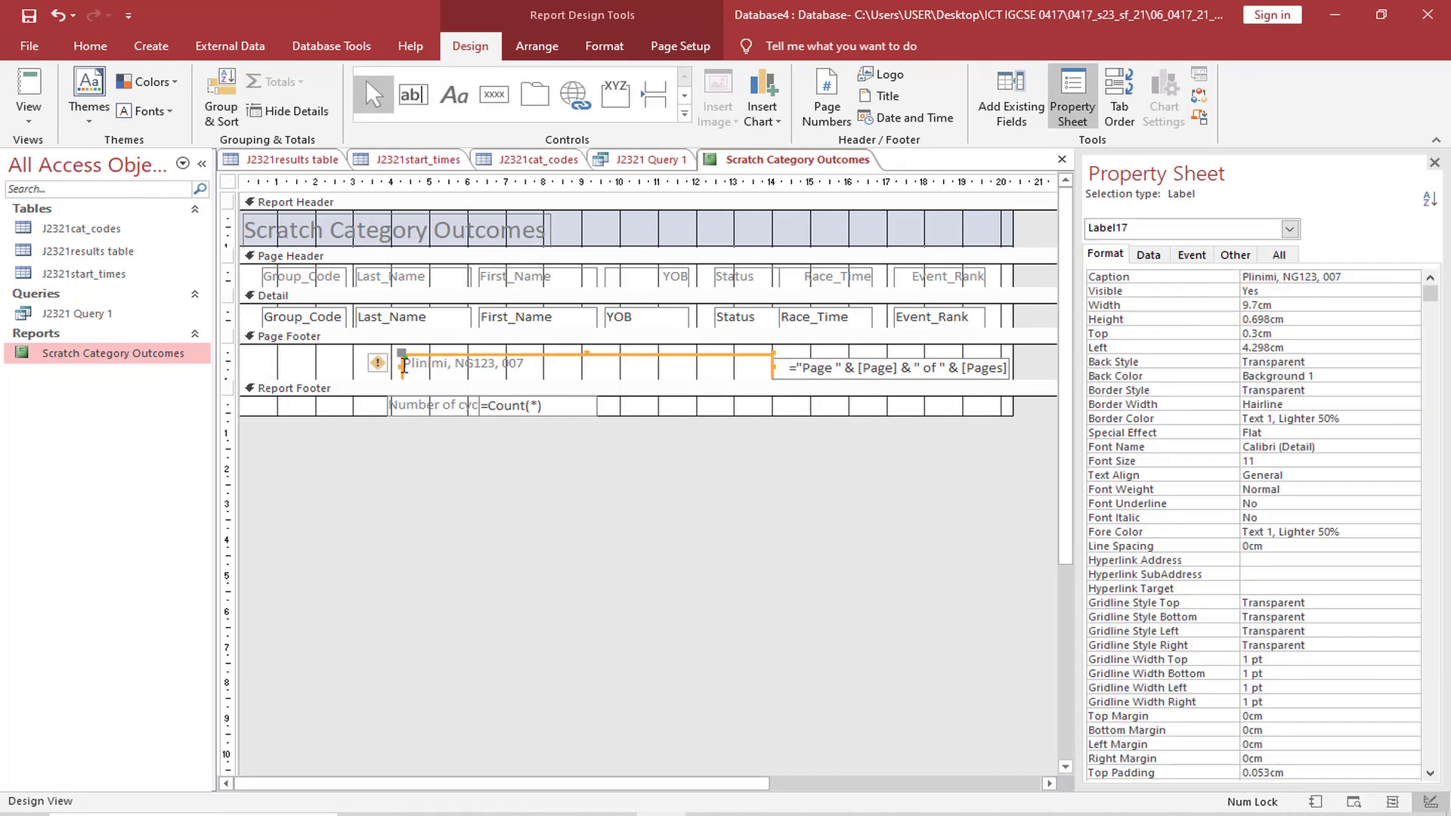
drag(403, 367, 279, 367)
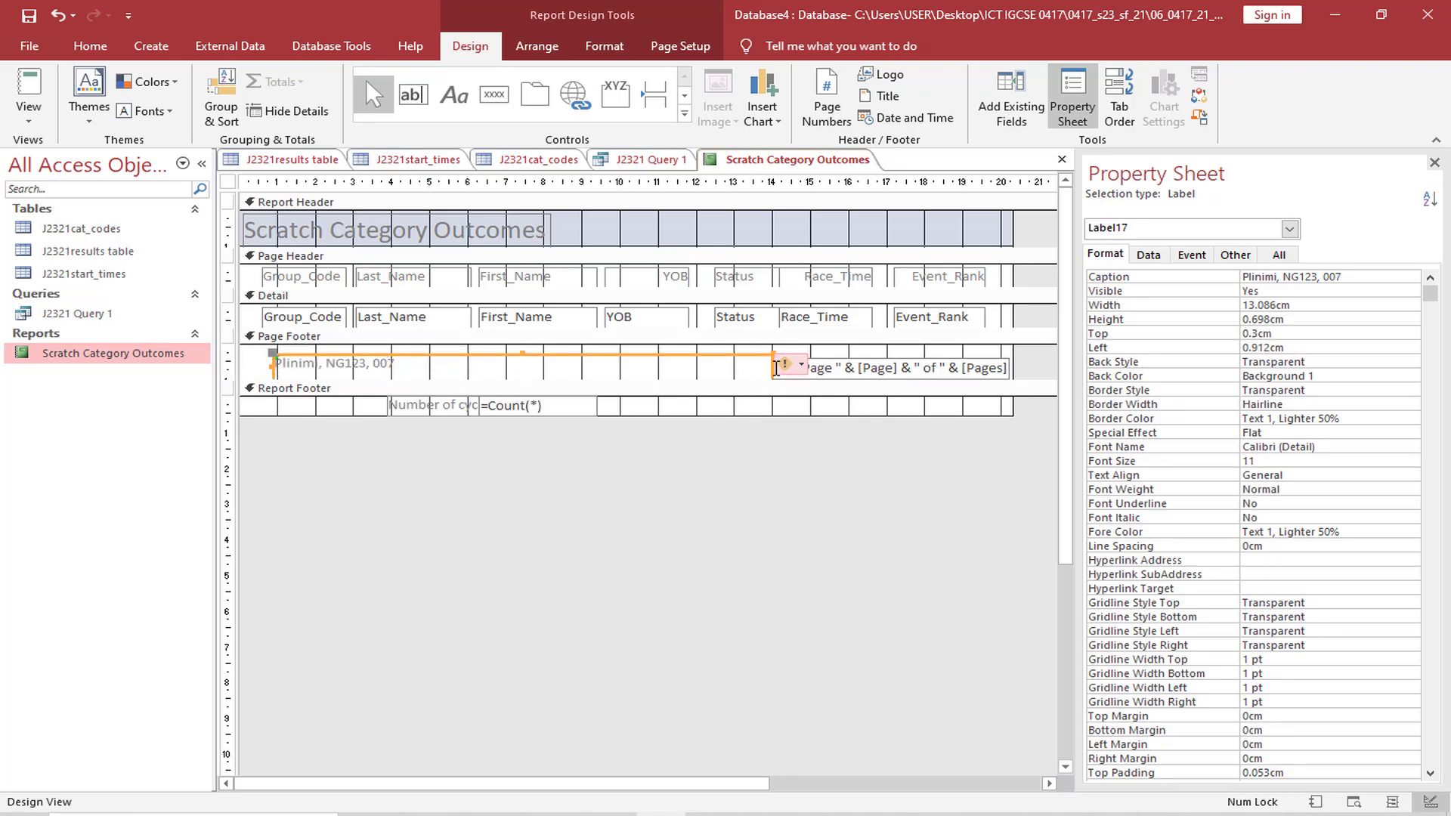
drag(774, 368, 439, 368)
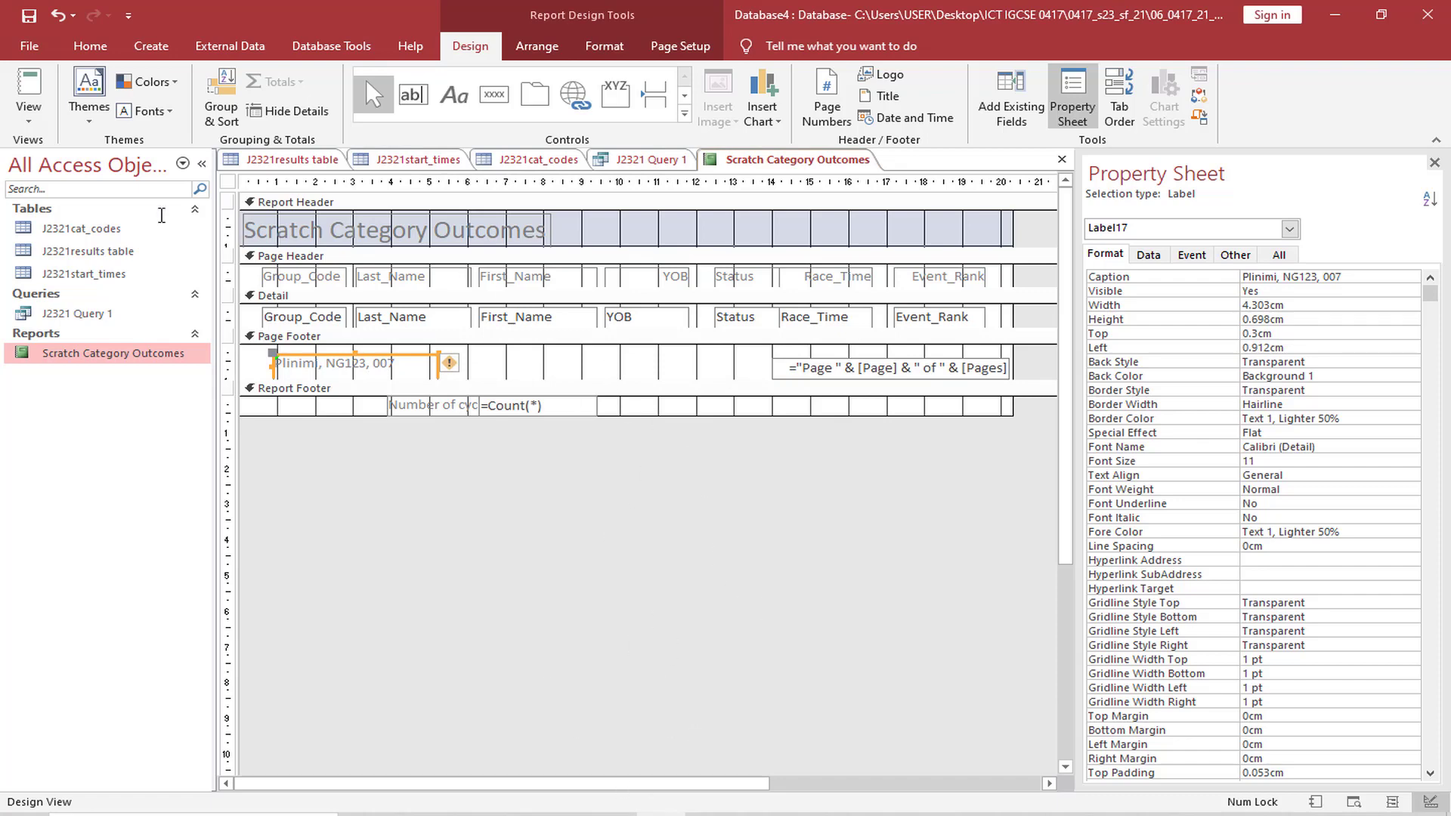
In Layout View, extend the "Number of cyclists" caption leftwards to about 4 cm wide so its text fits
click(29, 121)
click(68, 234)
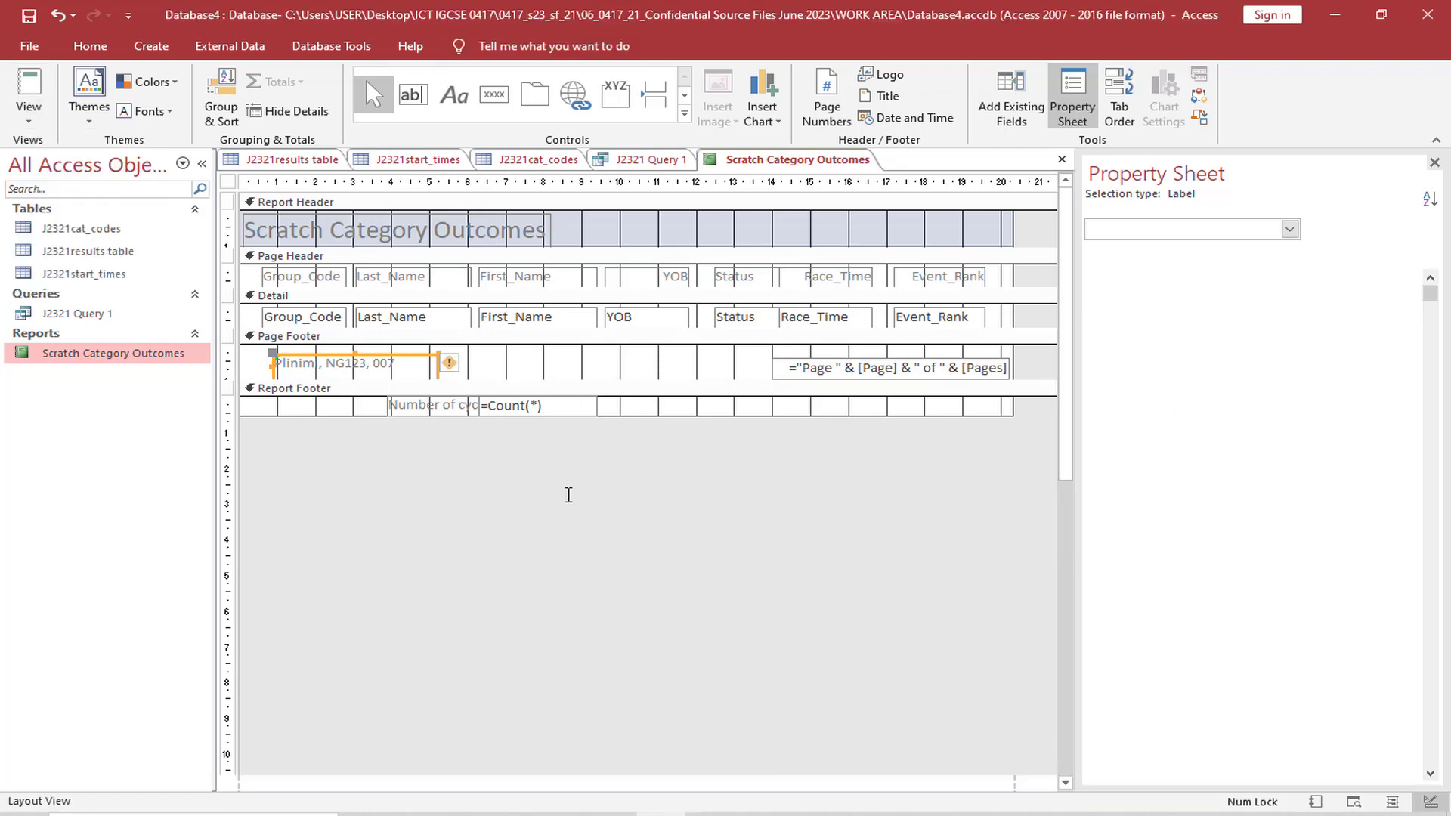
scroll(580, 490, down, 5)
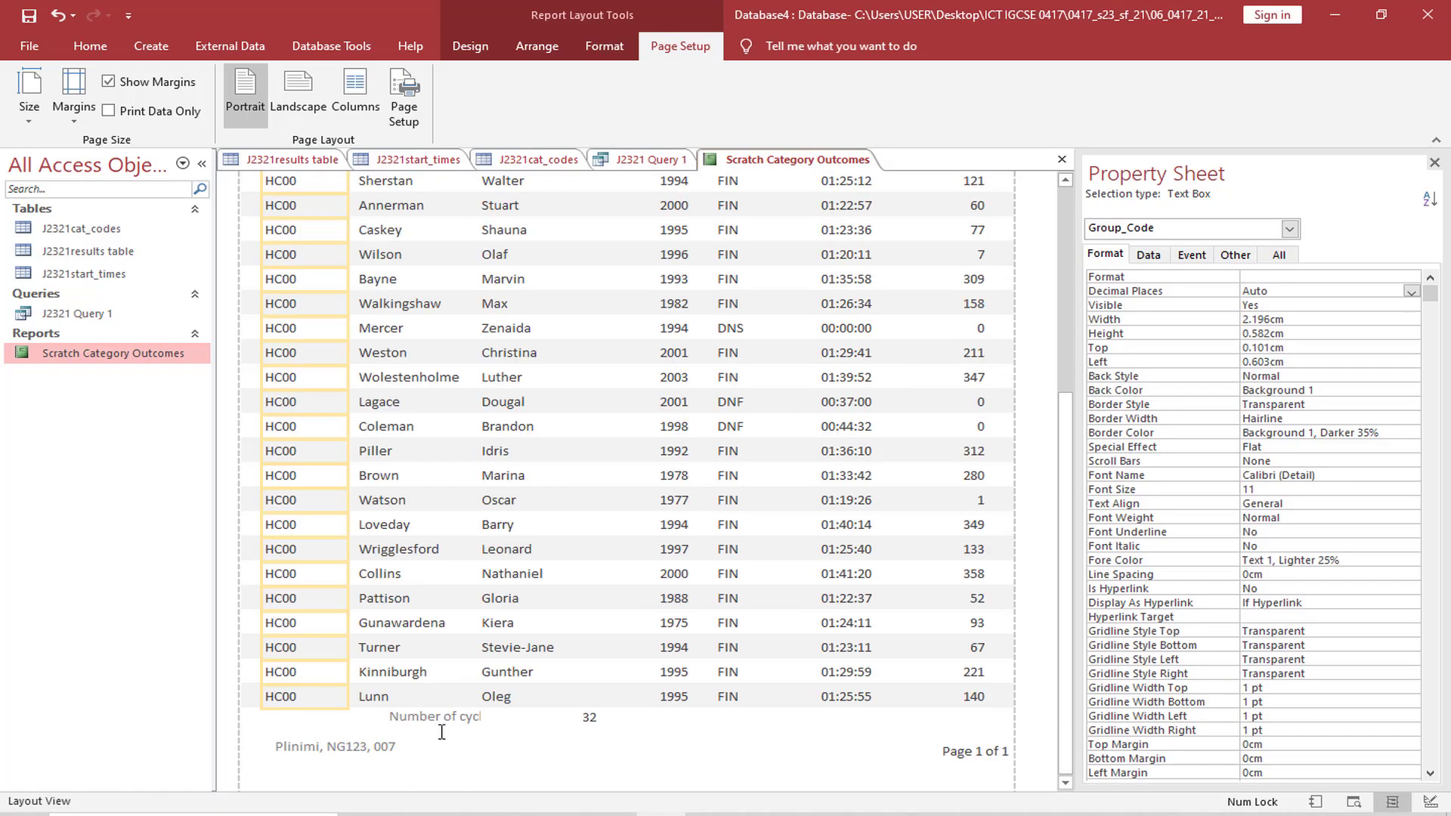
click(448, 720)
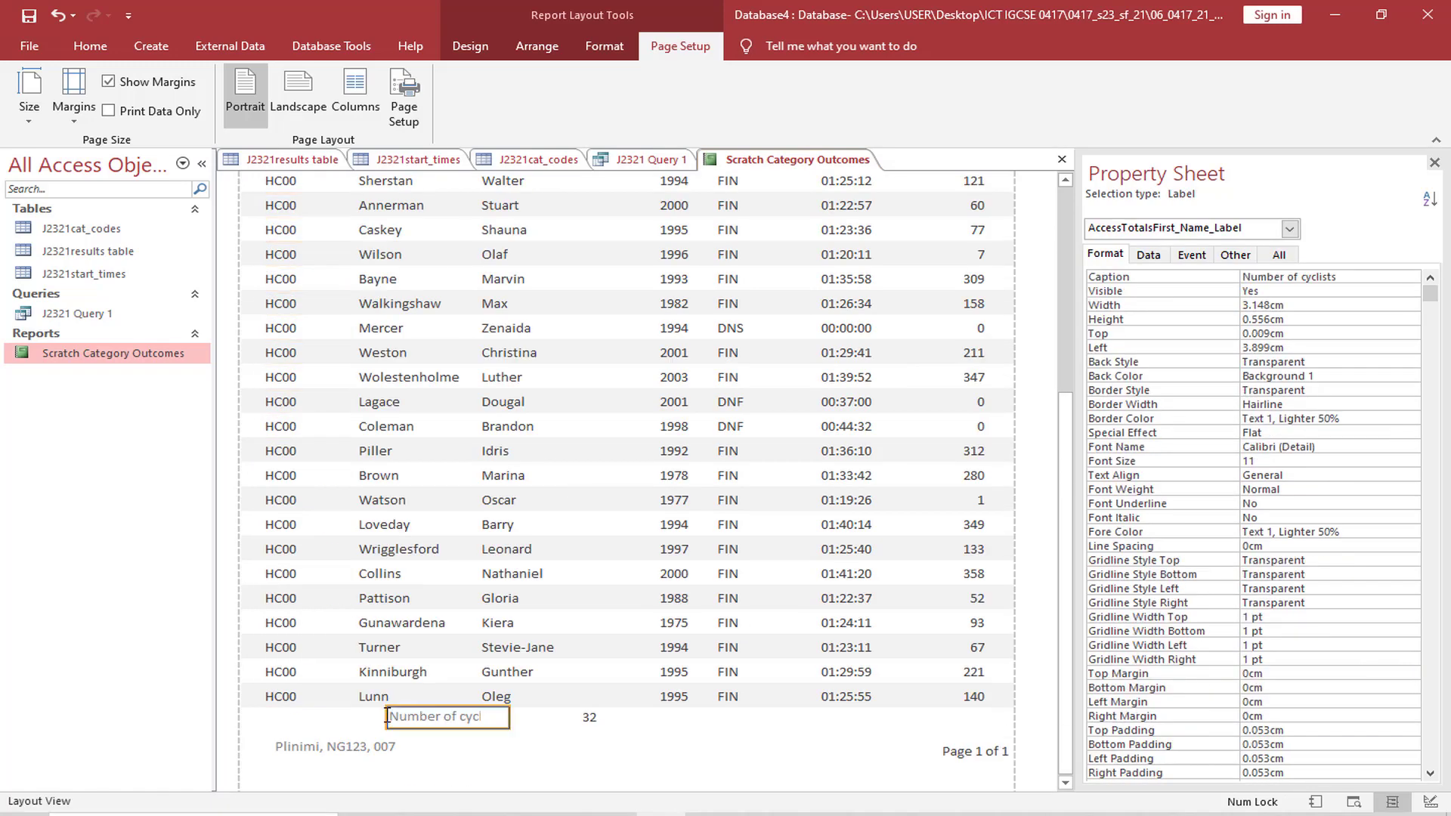
drag(382, 715, 353, 716)
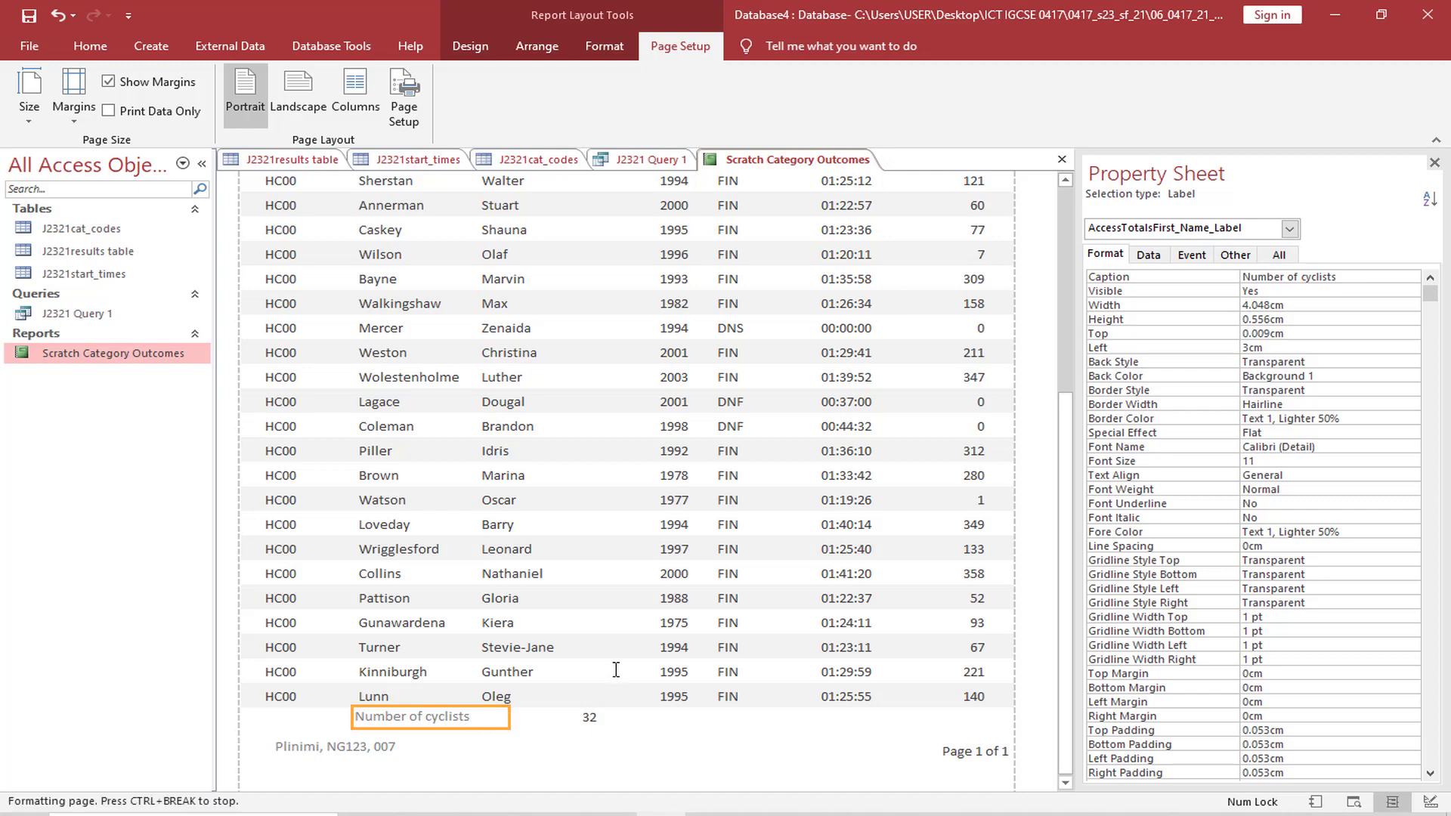
Read question 20's evidence requirement in the exam paper, select the words "database formula", and return to the Access report
click(562, 814)
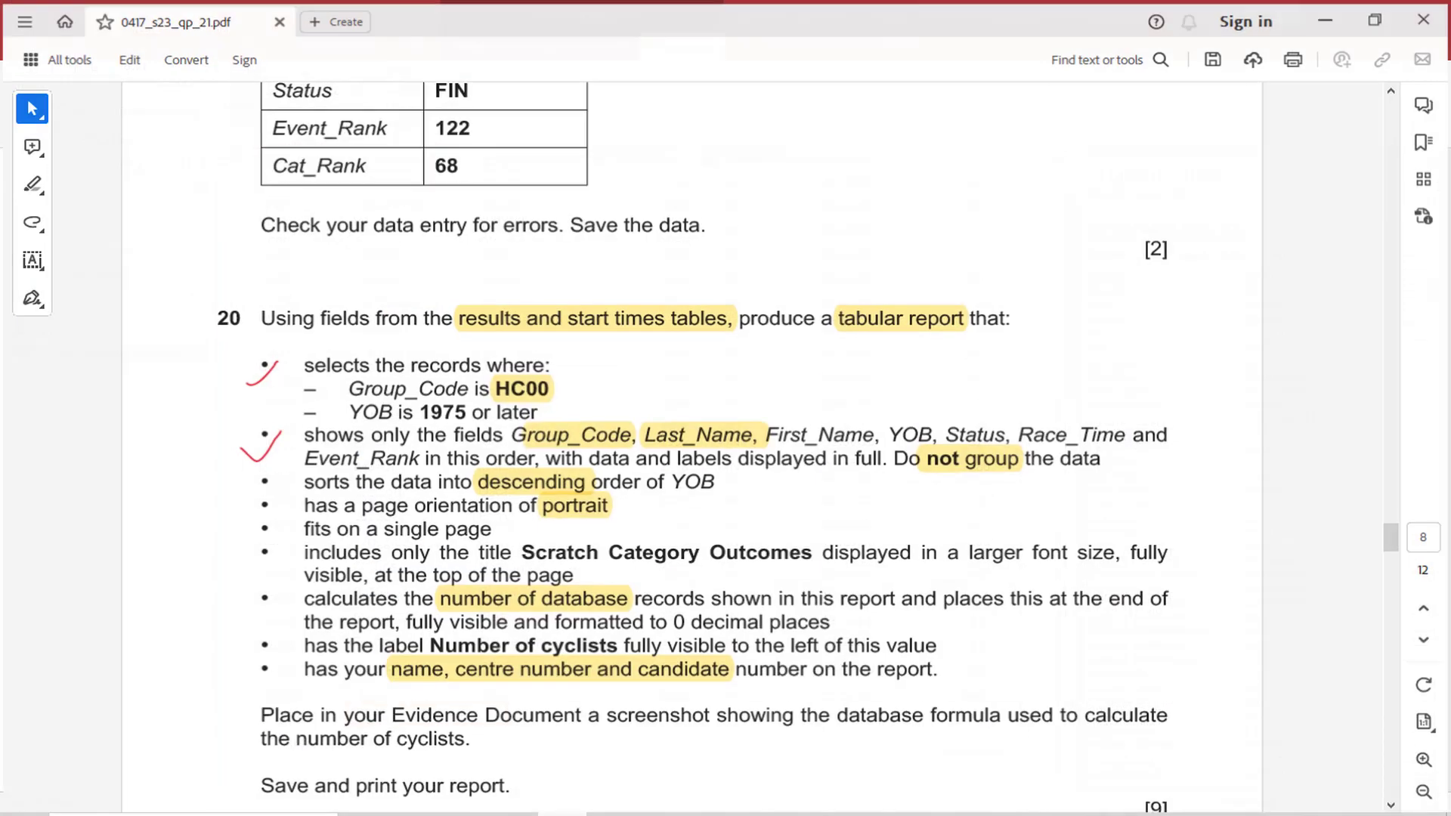
scroll(633, 657, down, 3)
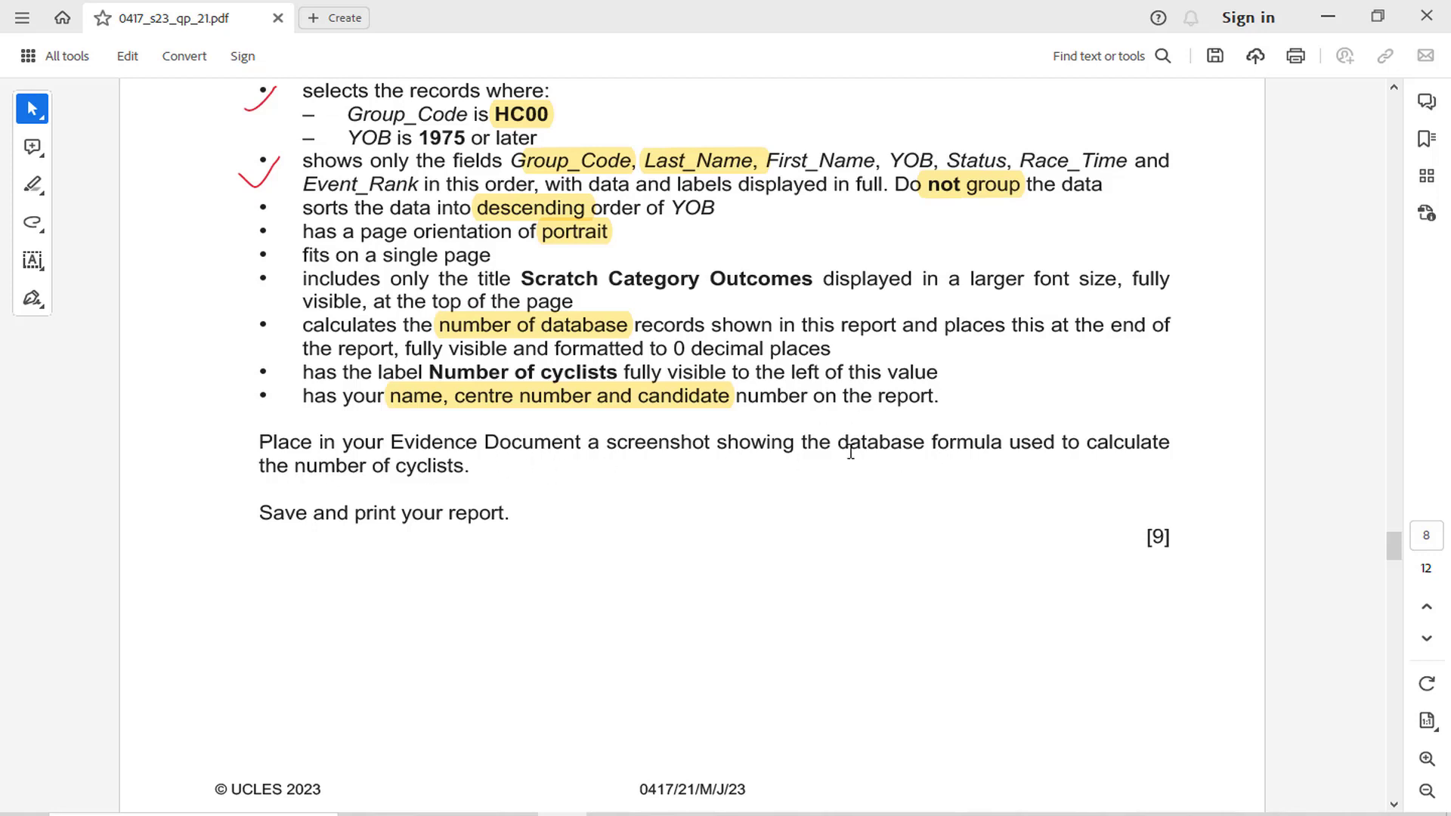
drag(839, 451, 1002, 454)
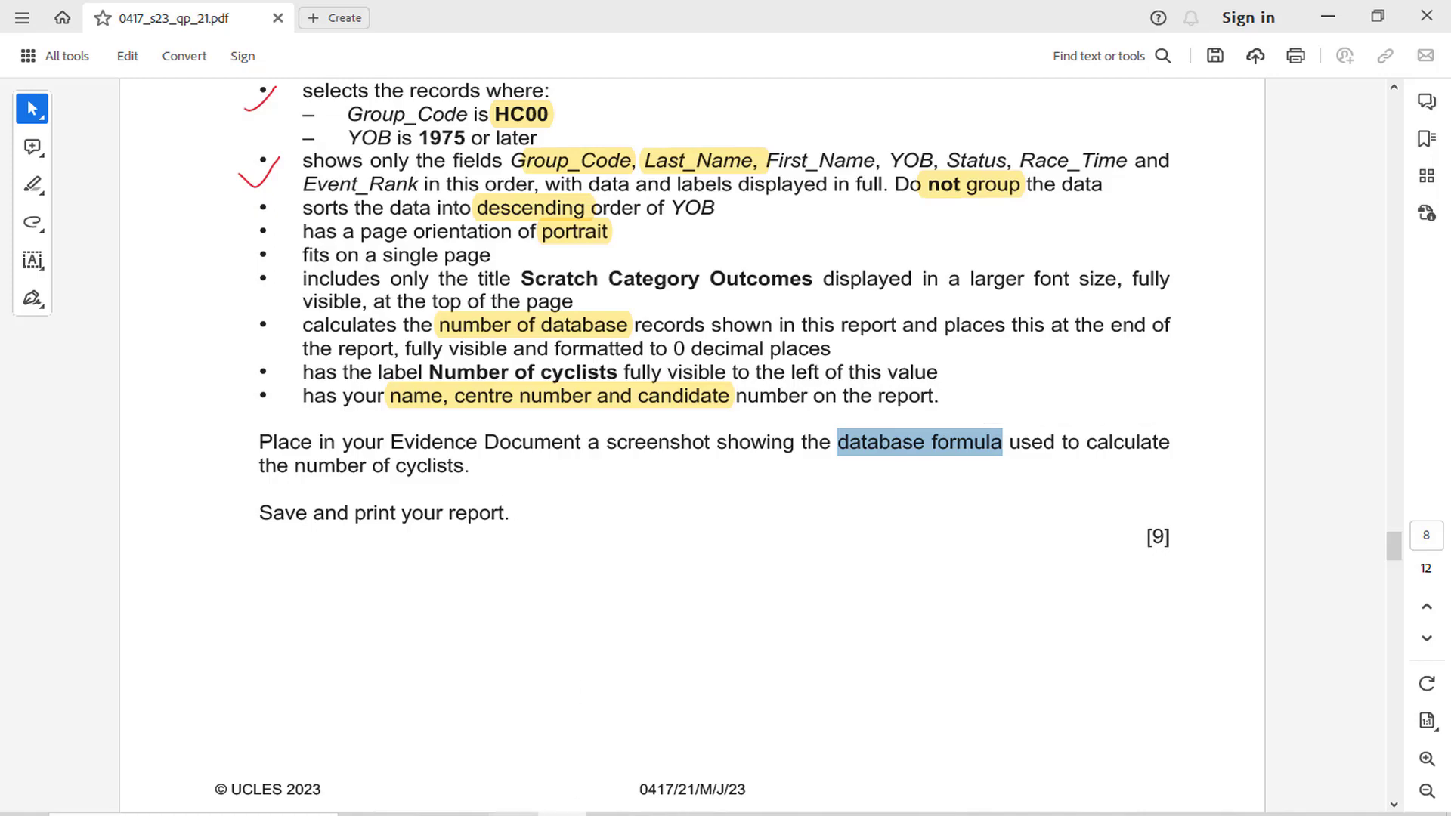
click(562, 814)
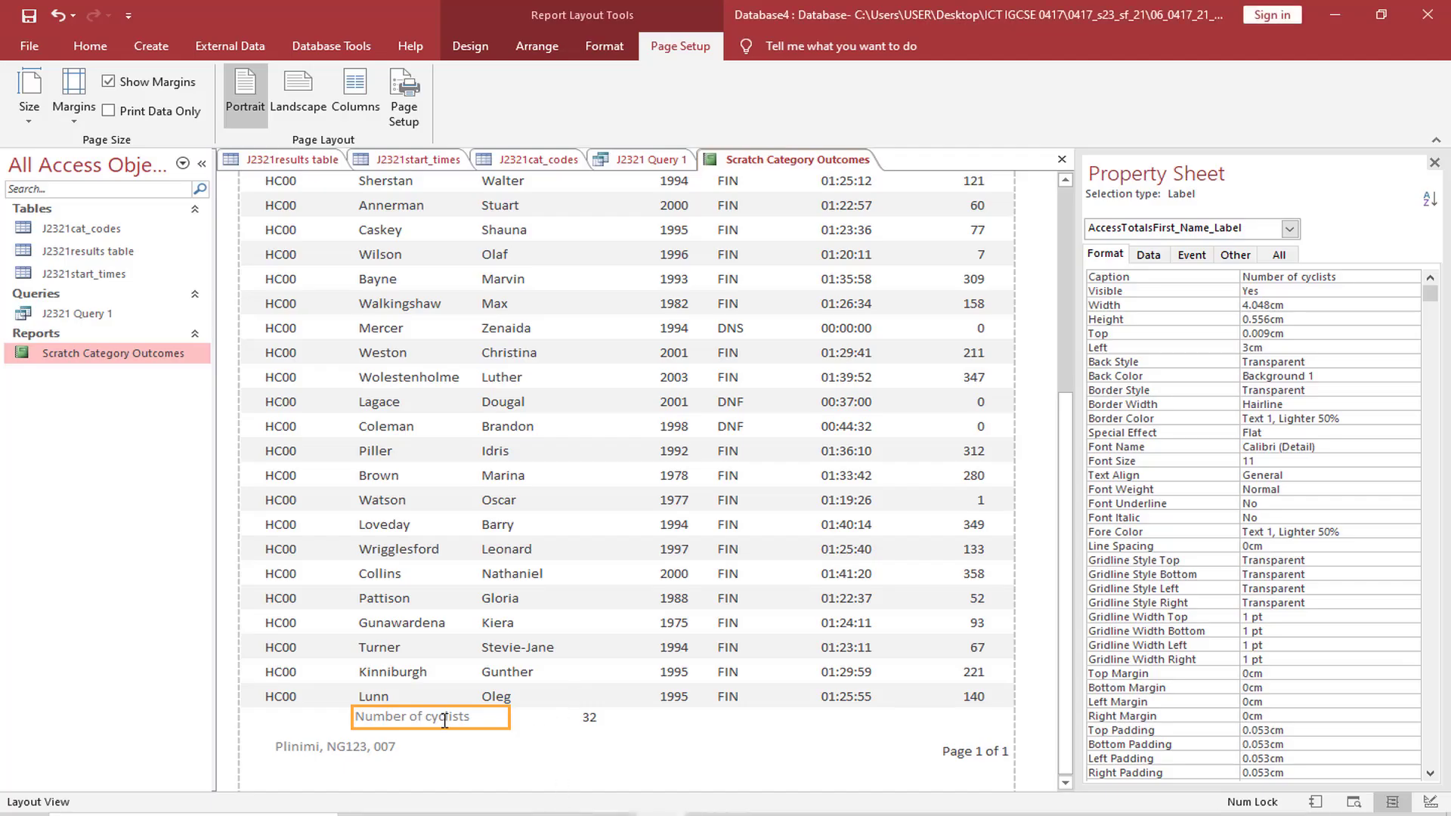
Show the report in Design View and capture a screenshot of the "Number of cyclists" label and its =Count(*) formula in the report footer
click(572, 719)
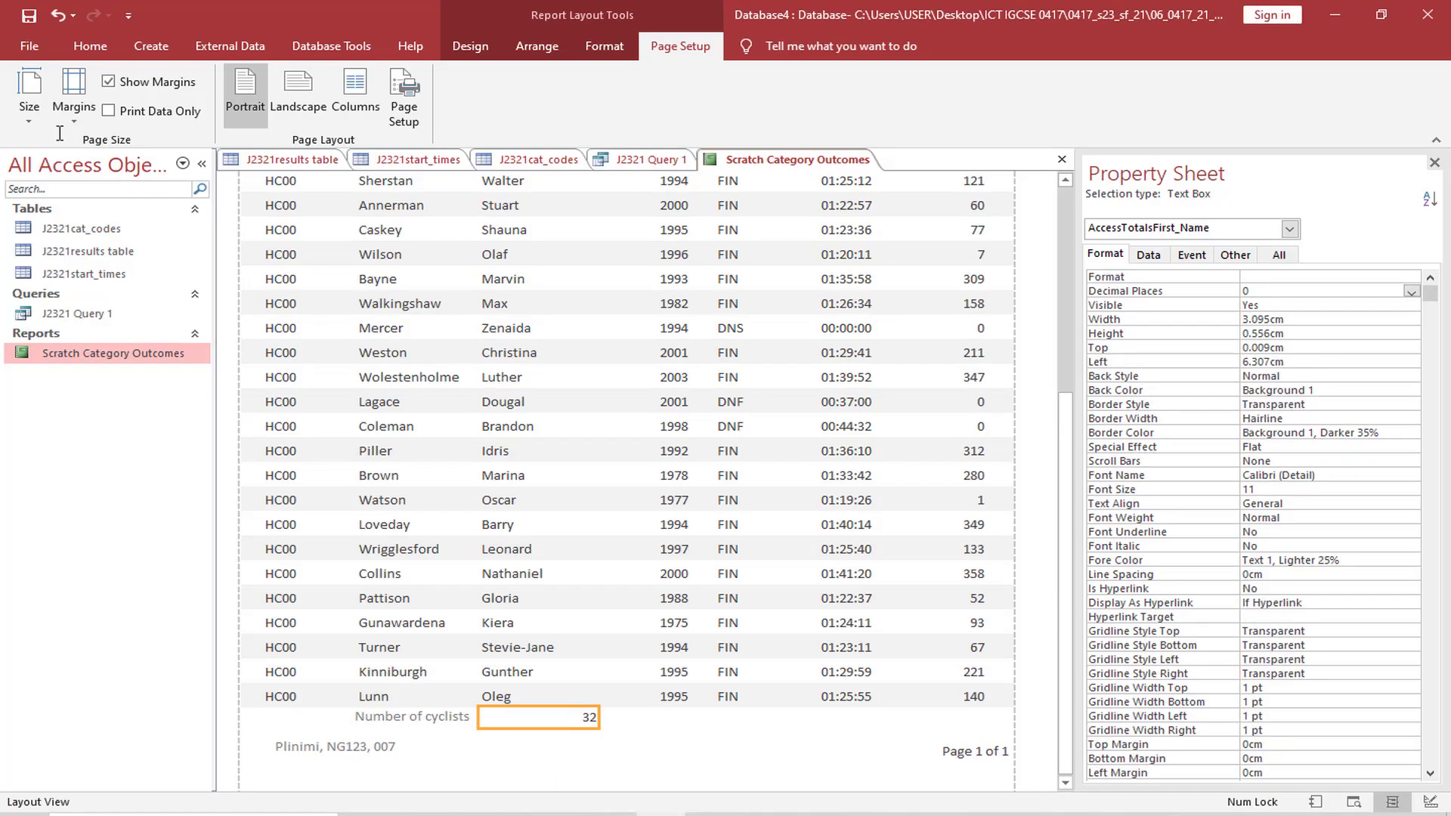
click(90, 45)
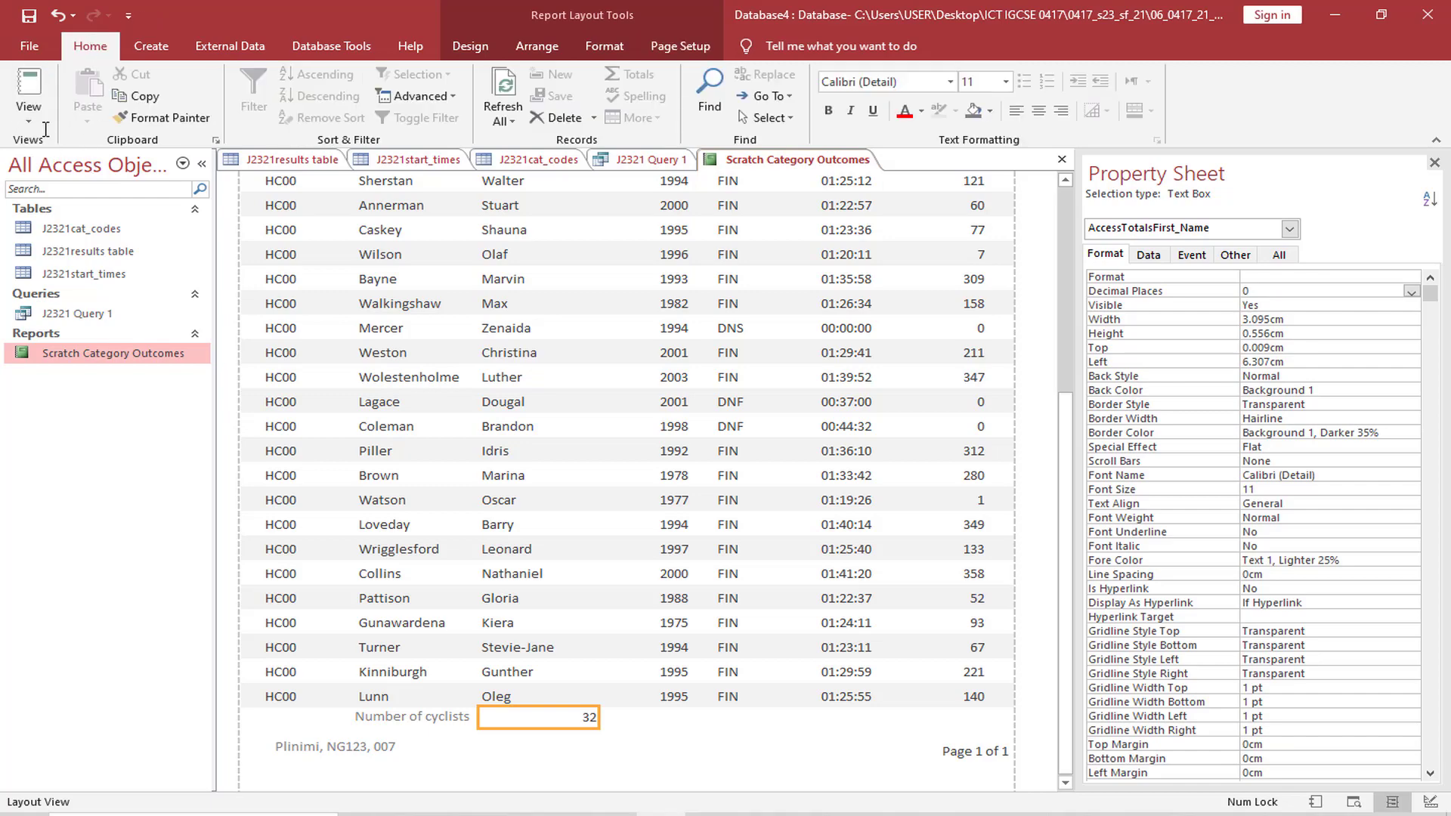
click(30, 114)
click(90, 276)
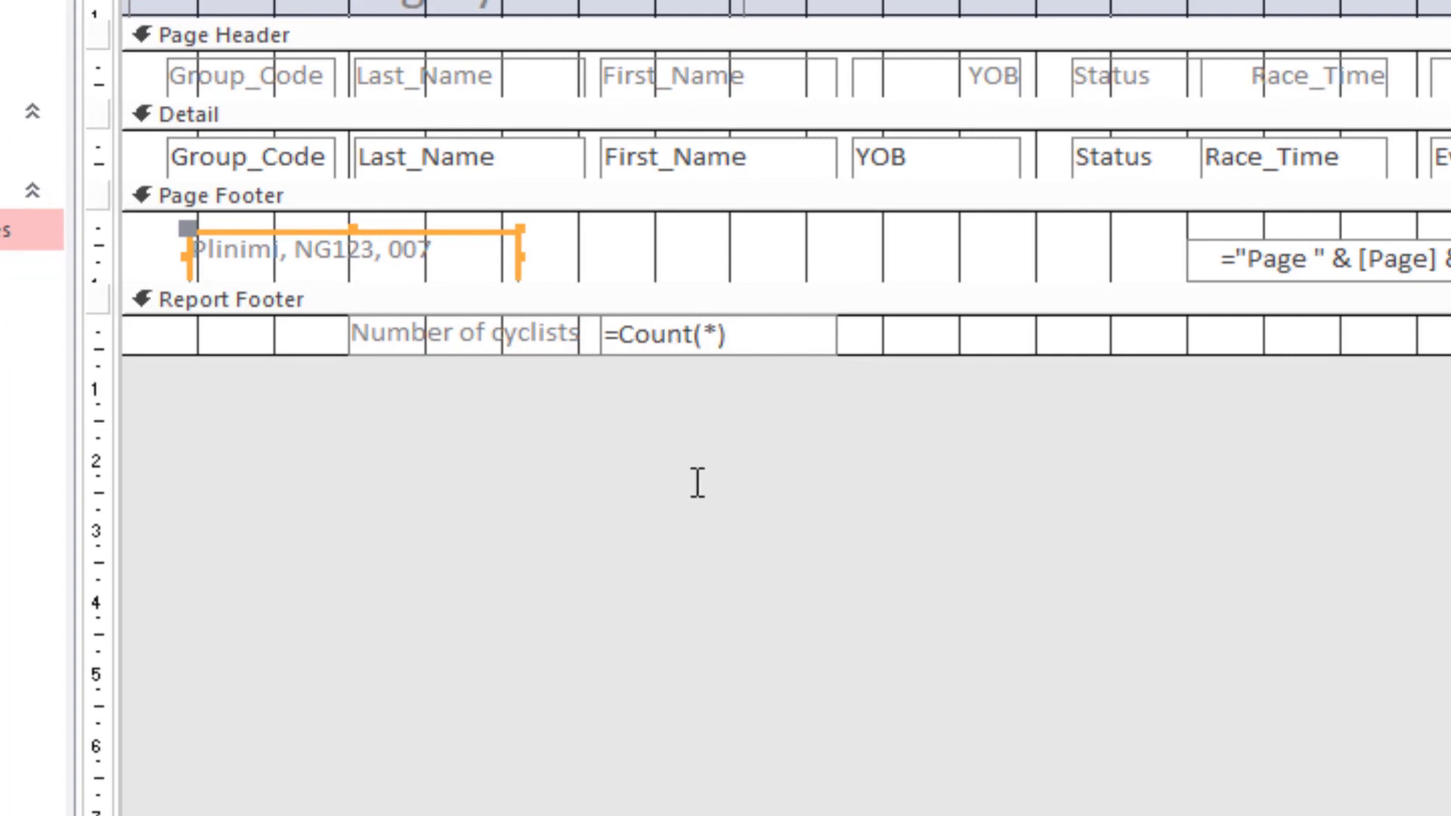
key(ctrl+Print)
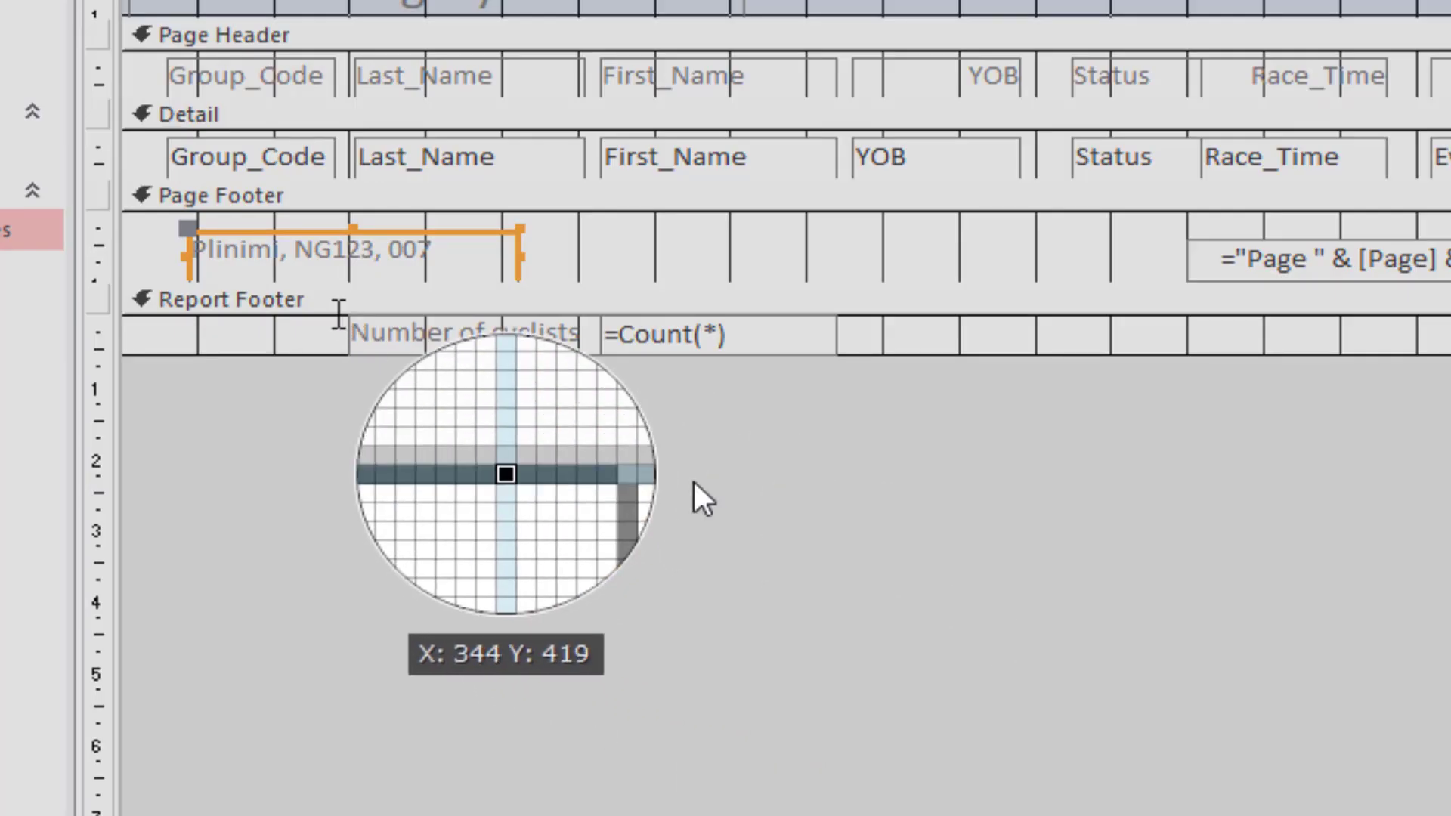
drag(338, 309, 897, 356)
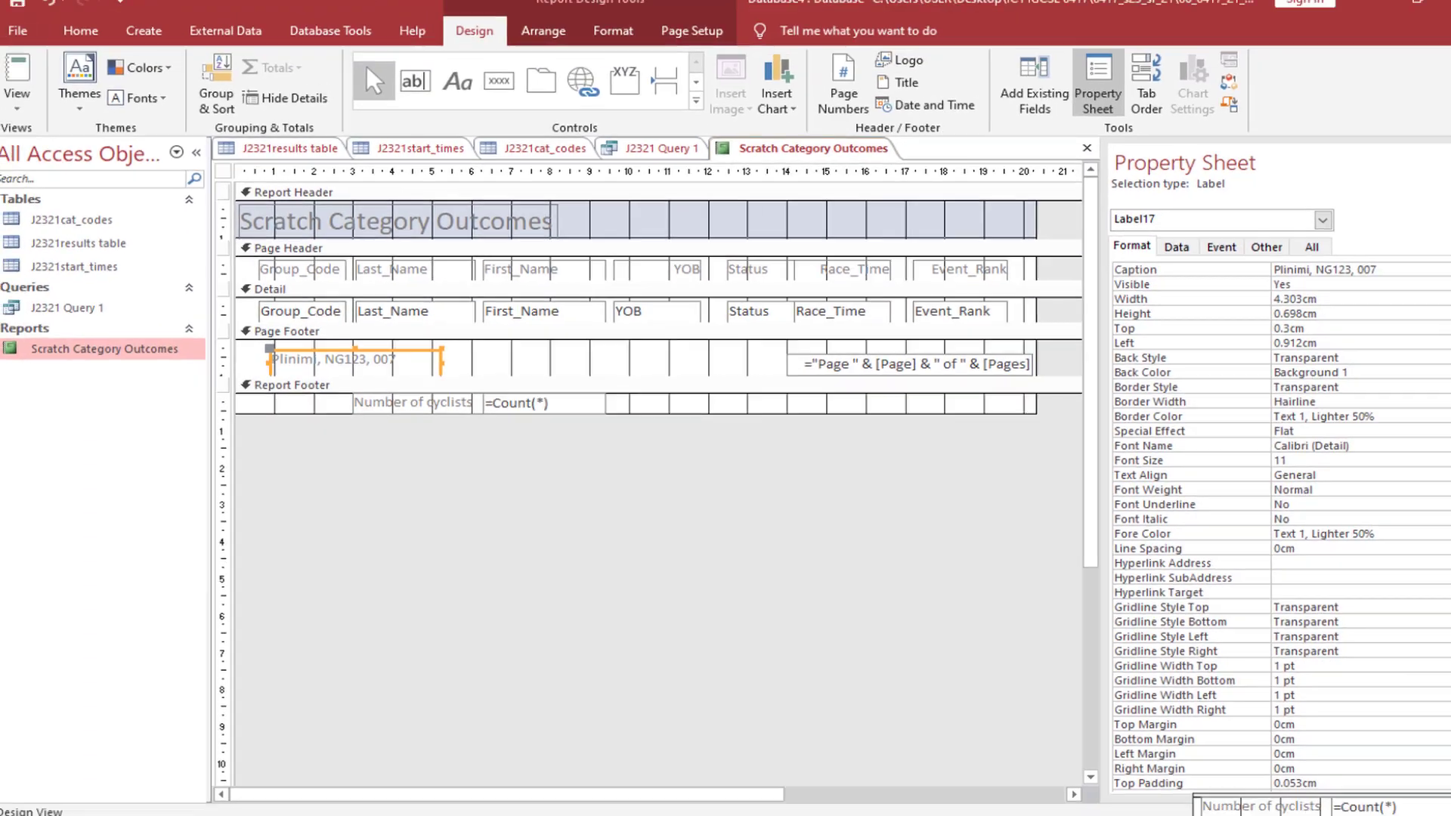
Recheck question 20 in the exam paper and paste the formula screenshot under "Step 20 evidence:" in the Word document EVIDENCE007.docx
key(alt+Tab)
click(406, 729)
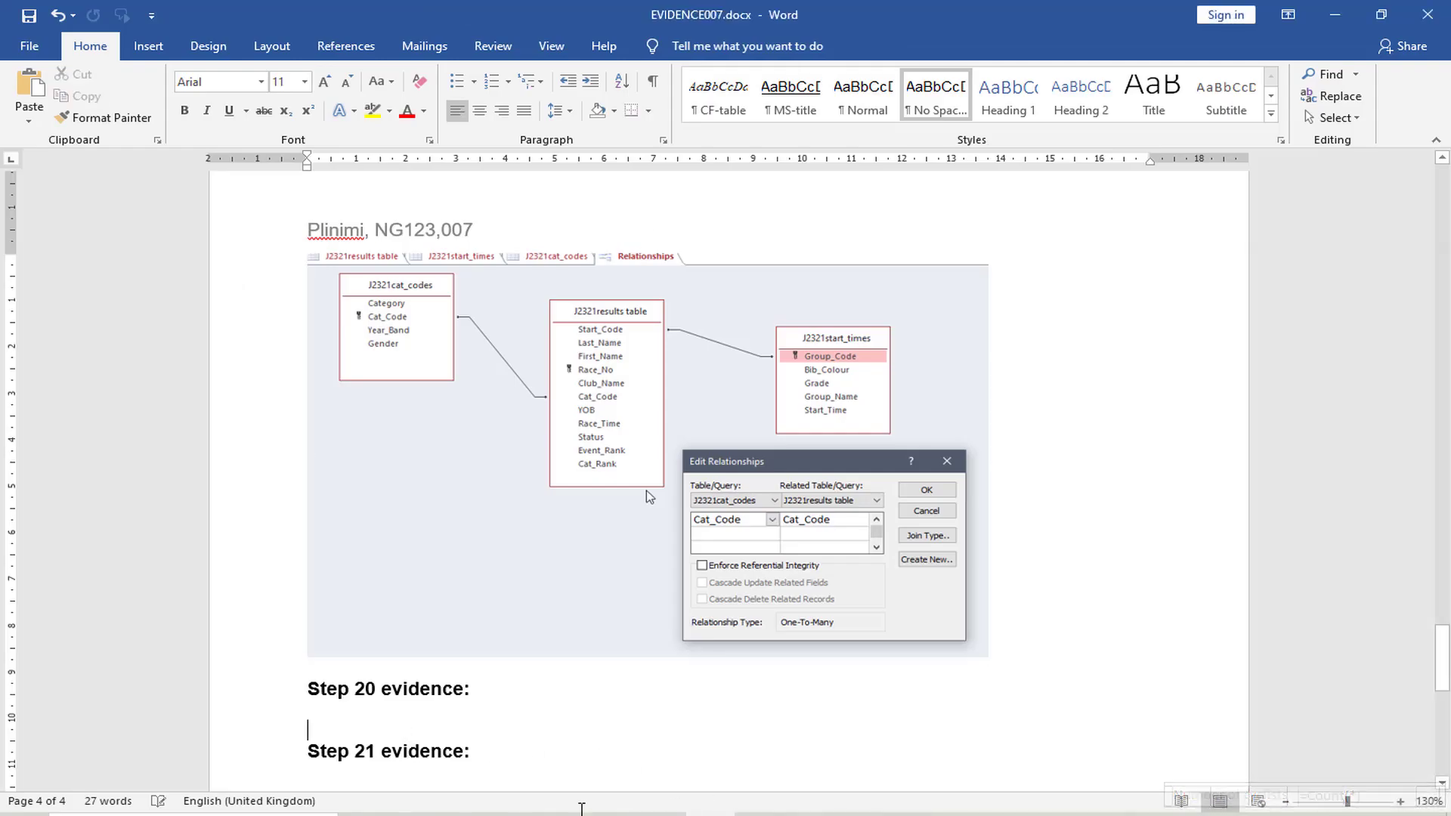
click(564, 814)
scroll(498, 374, up, 3)
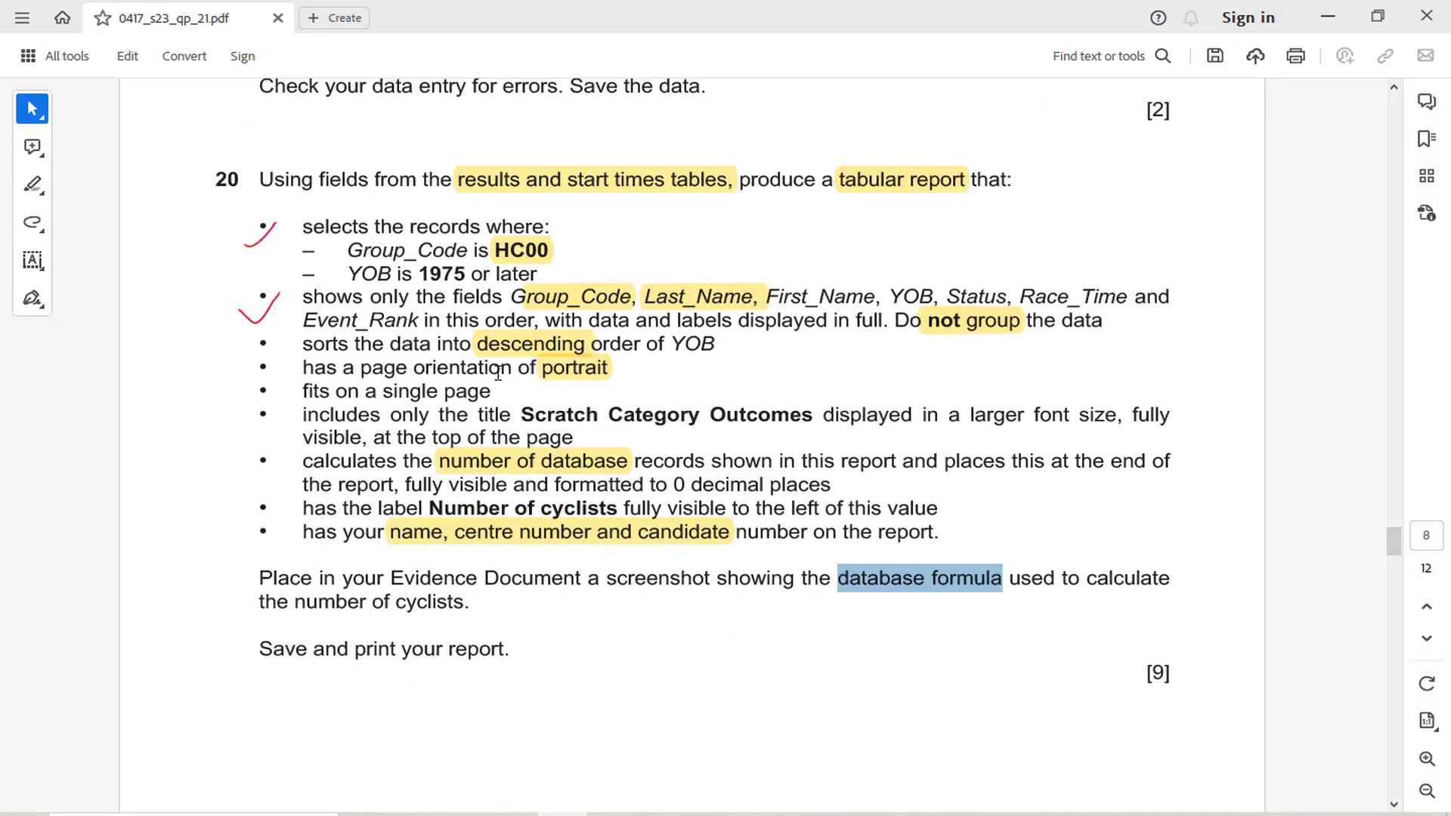
click(572, 813)
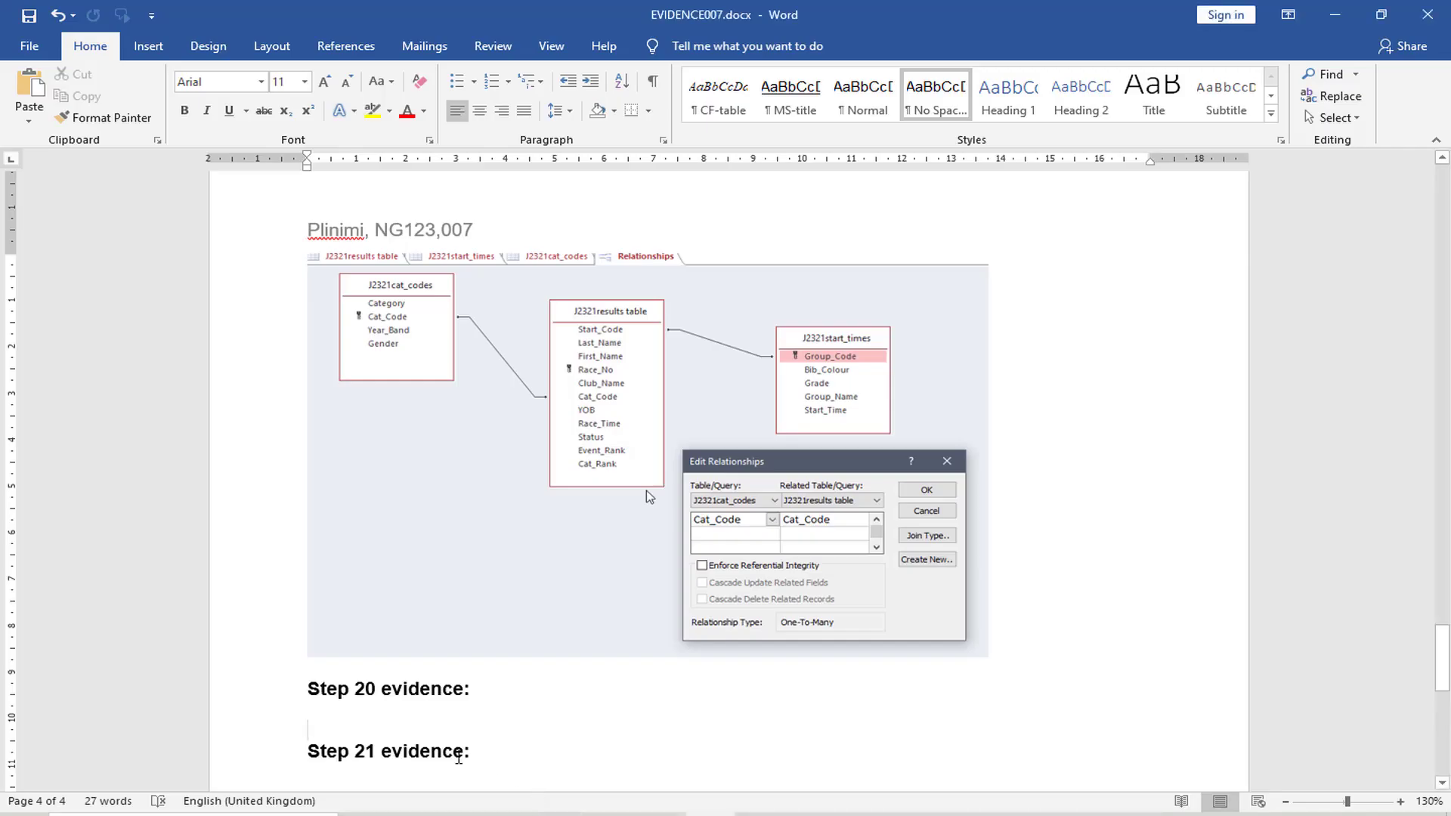
text(Number of cyclists	=Count(*))
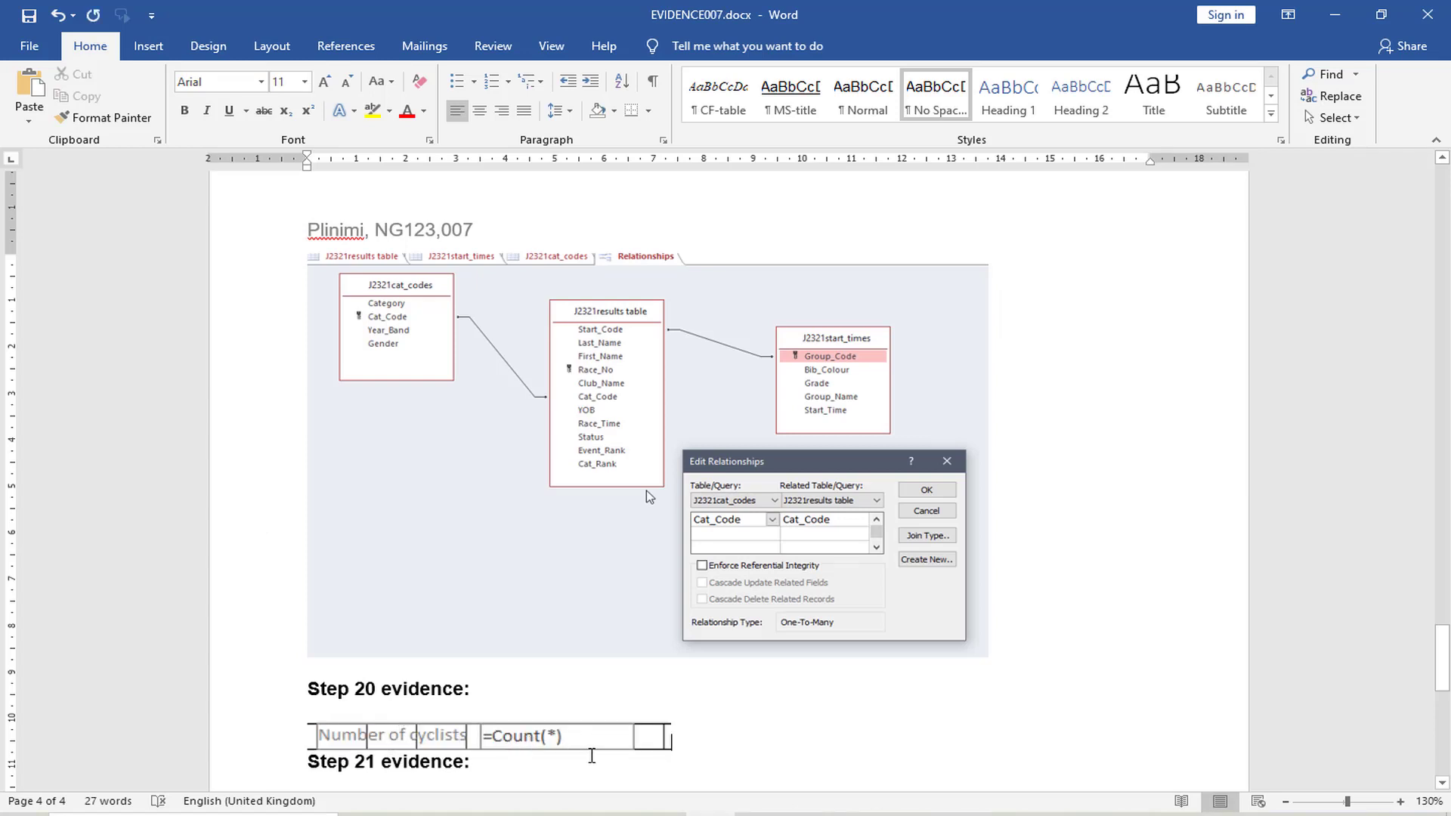
Switch back to the Access report Scratch Category Outcomes and check it in Report View down to the Number of cyclists total and page footer
click(562, 814)
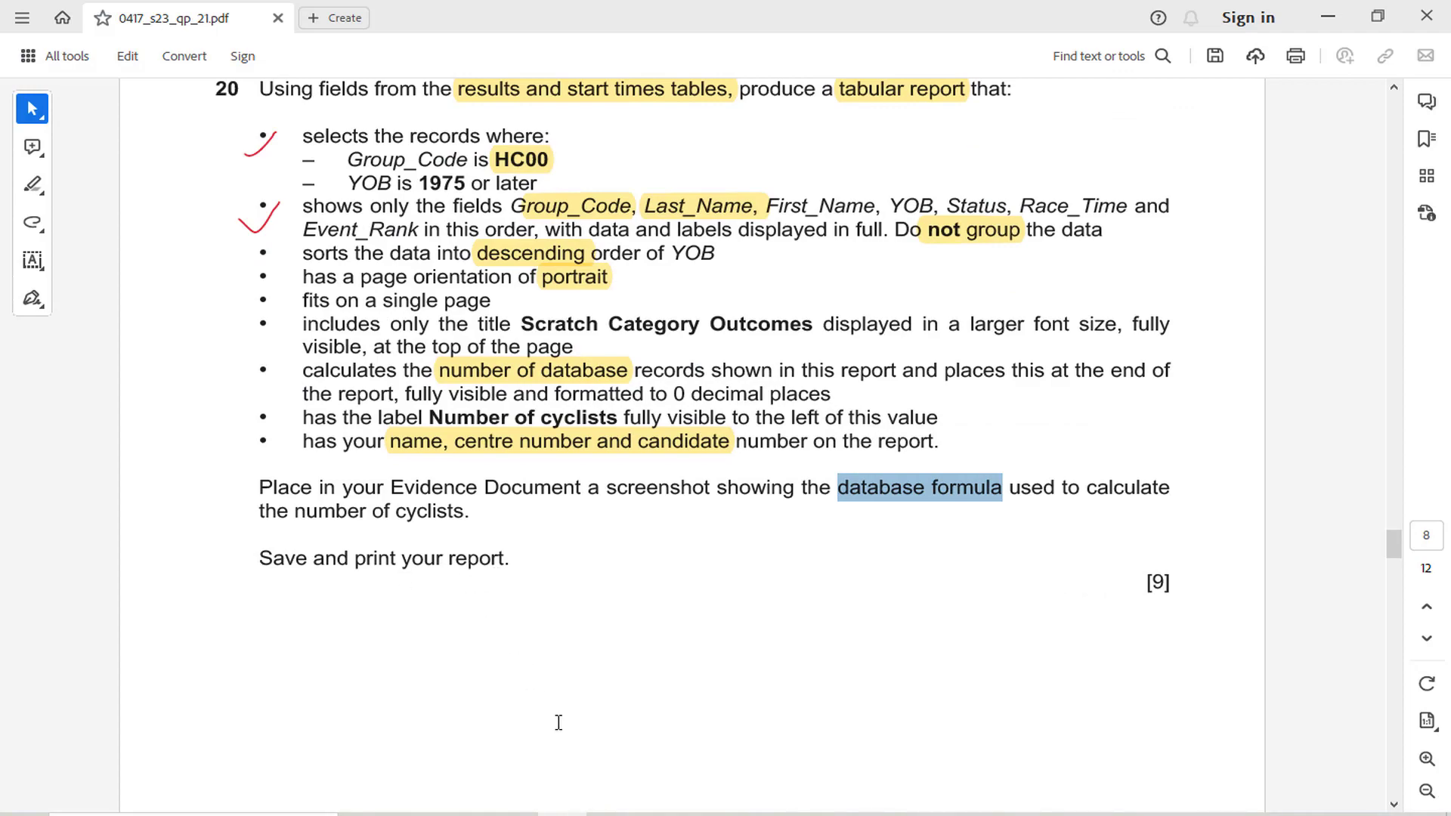
click(611, 813)
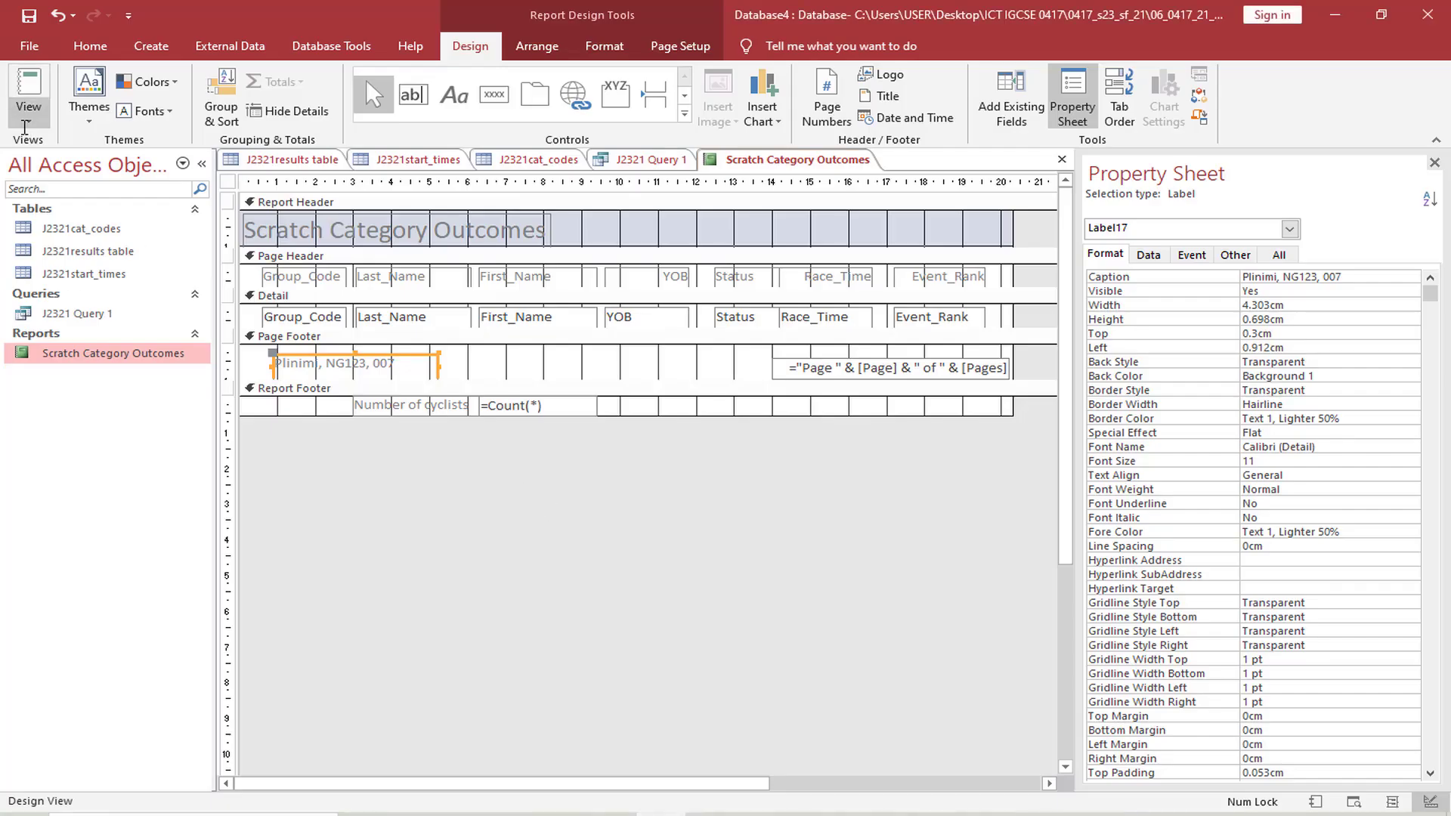
click(25, 124)
click(45, 151)
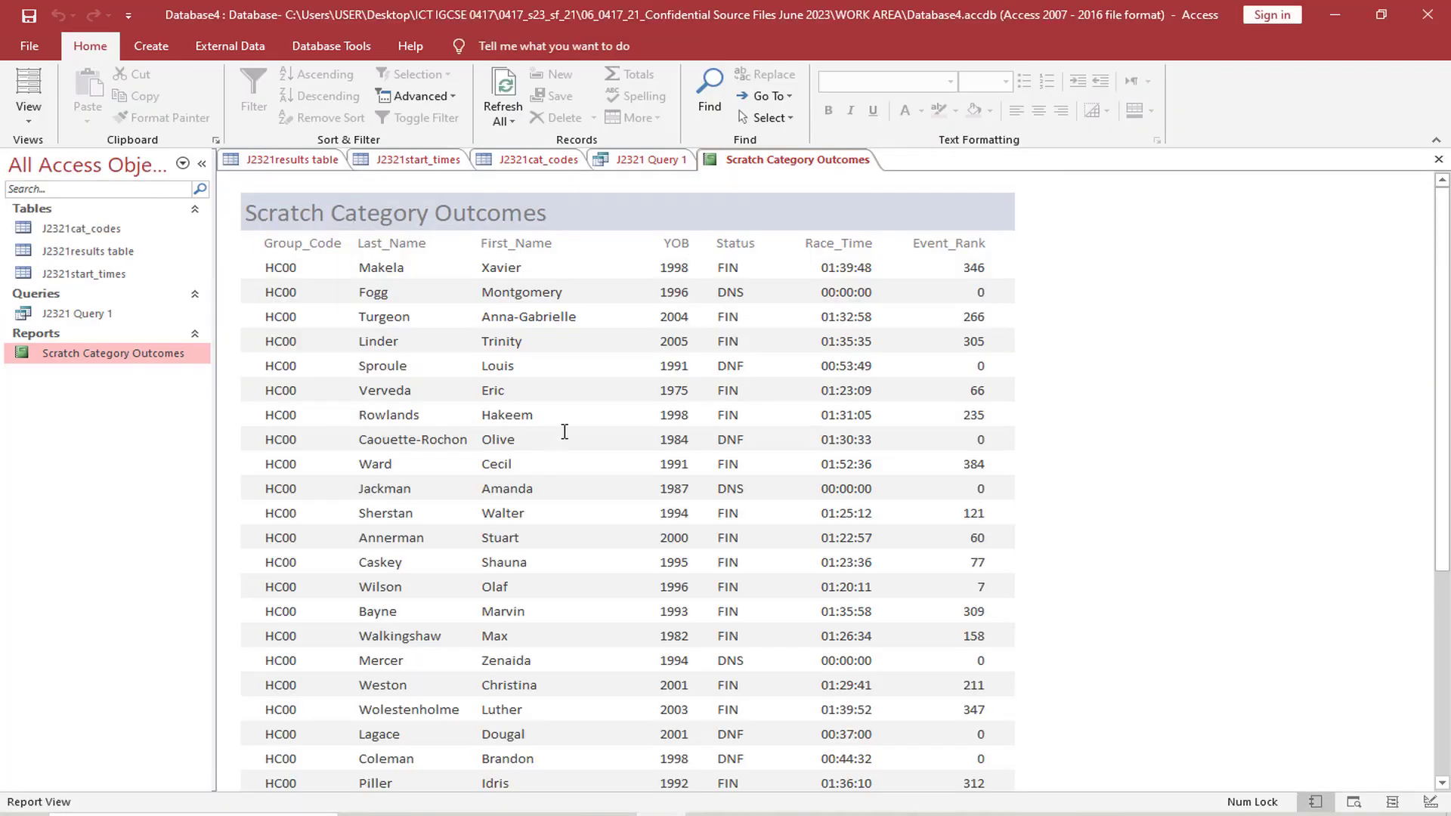
scroll(564, 432, down, 5)
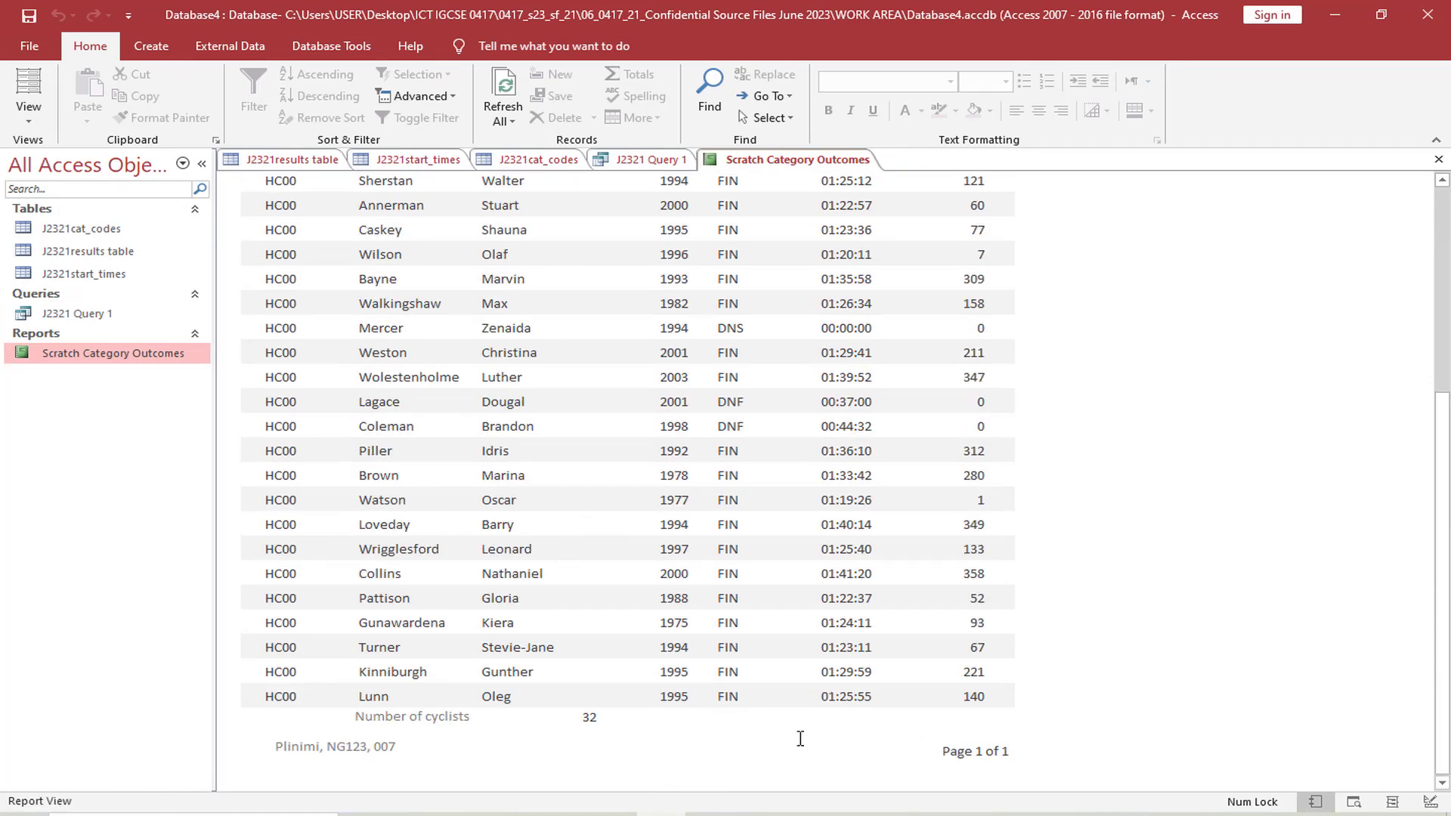
Read through question 21 in the exam paper PDF and highlight "results and cat codes tables" in its opening sentence
click(564, 813)
scroll(601, 624, down, 3)
scroll(601, 624, down, 7)
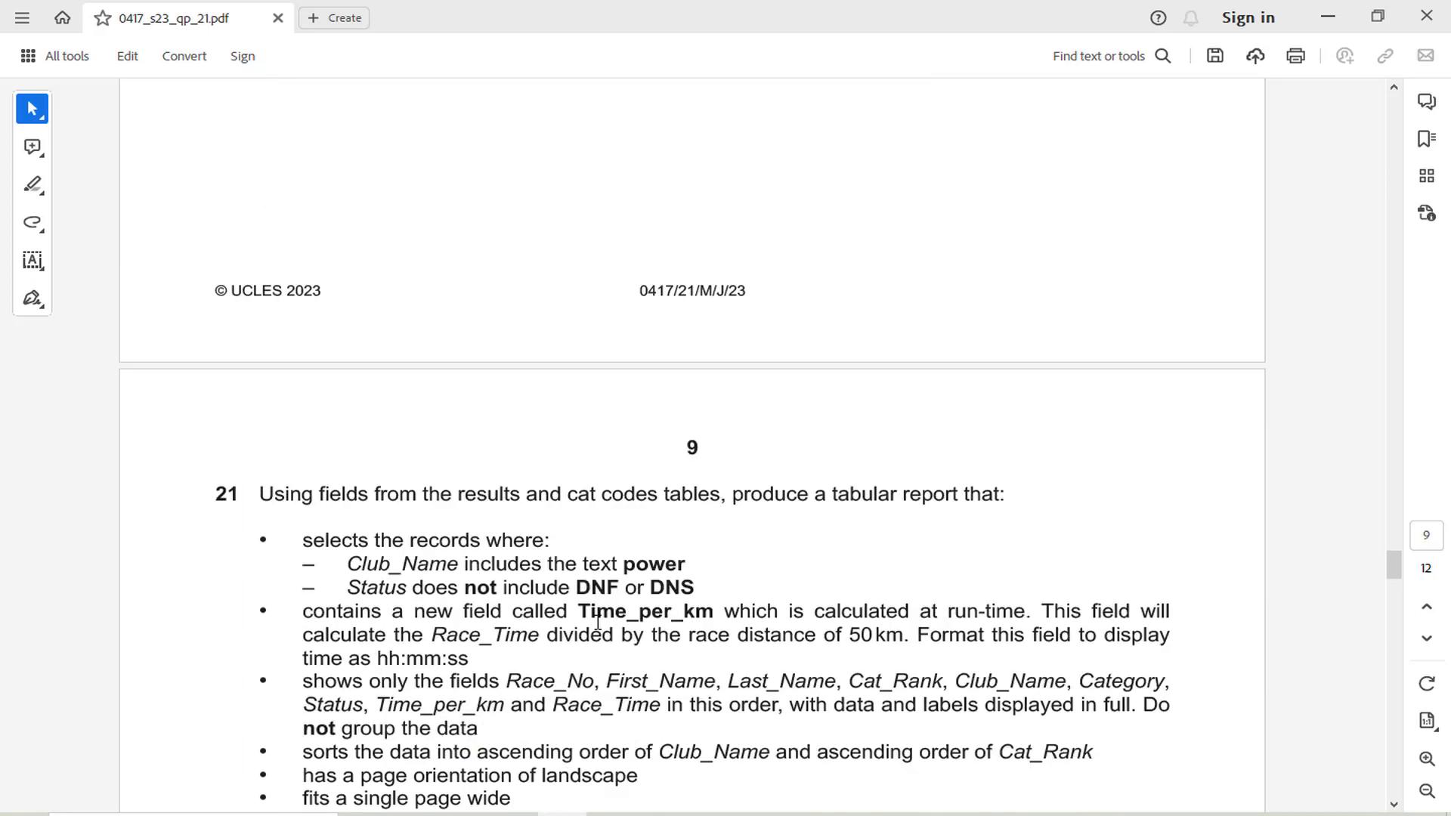
scroll(385, 599, down, 10)
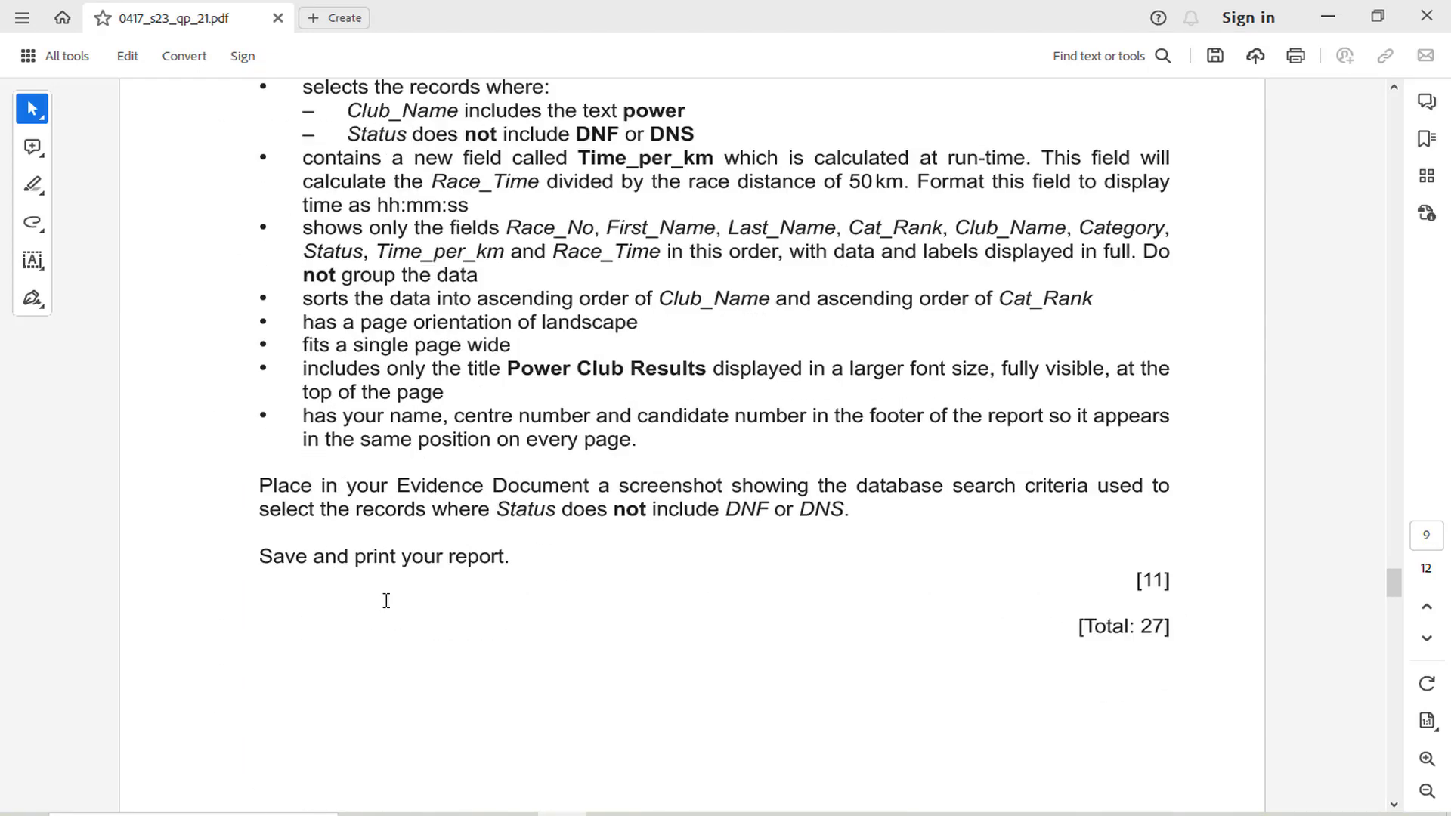
scroll(401, 581, up, 8)
scroll(406, 573, up, 3)
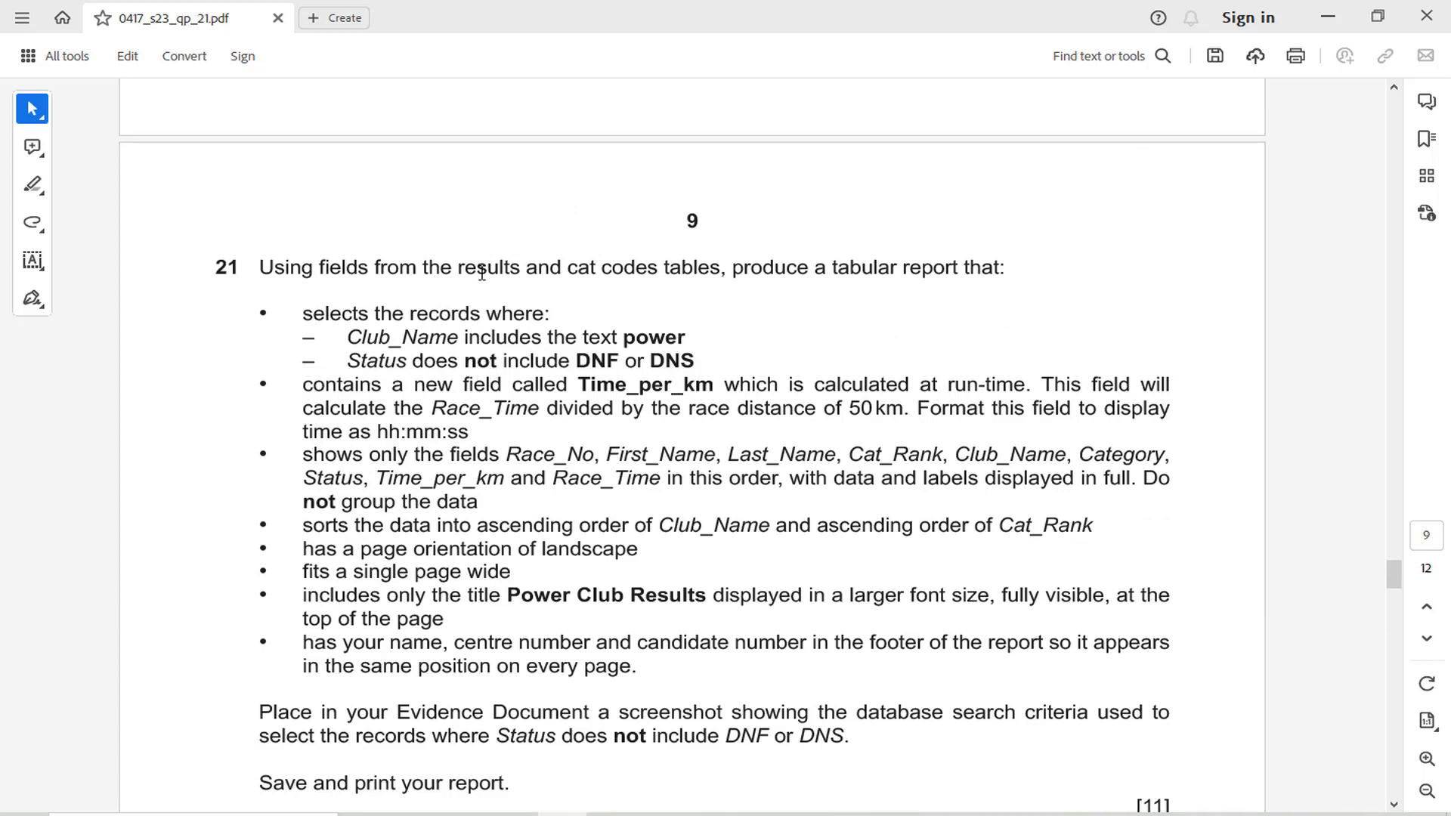
drag(465, 271, 698, 269)
click(722, 233)
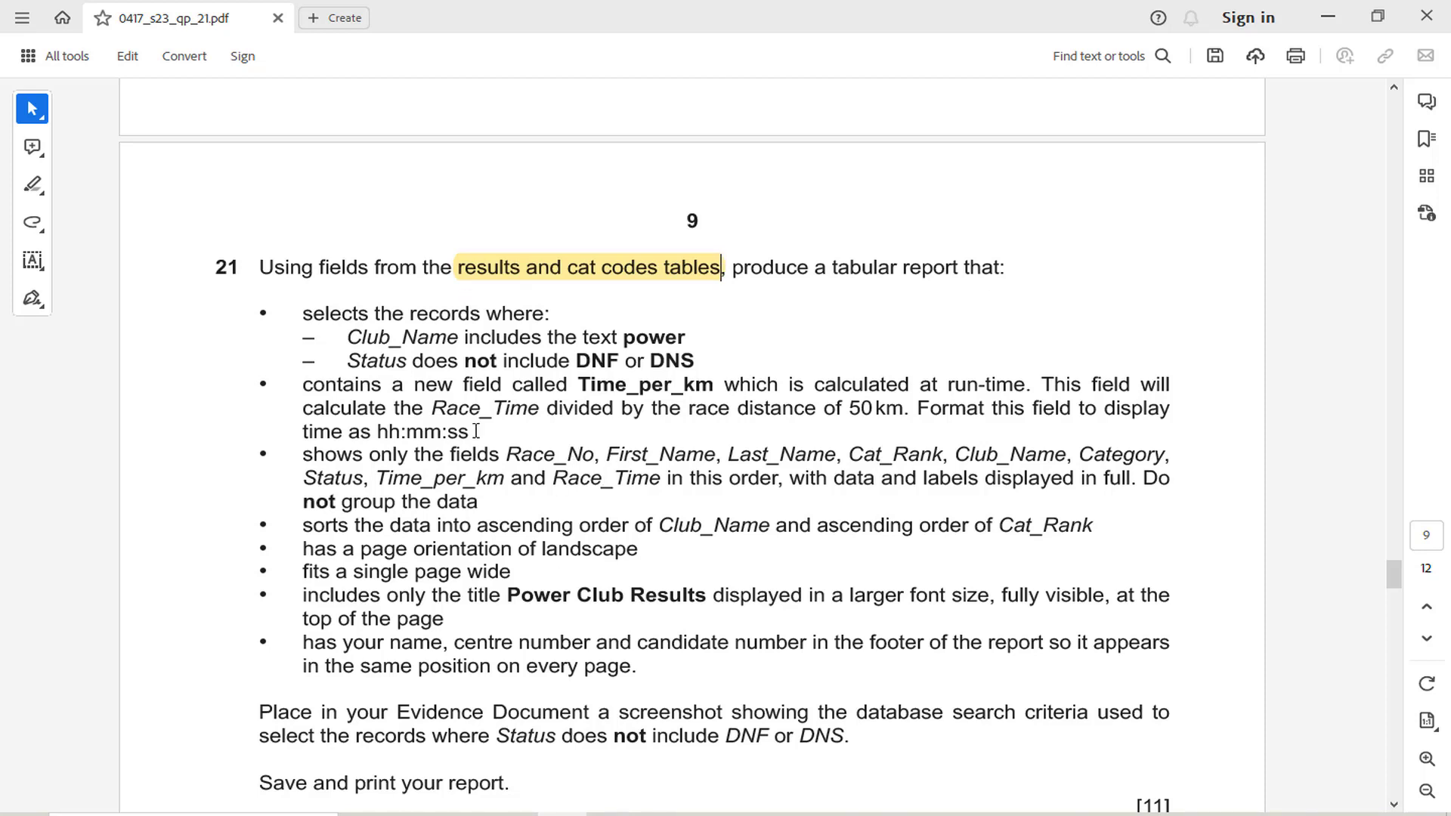
Draw freehand red ticks beside question 21's first four bullets, covering record selection, Time_per_km, fields shown and sort order, then return to the selection tool
click(31, 222)
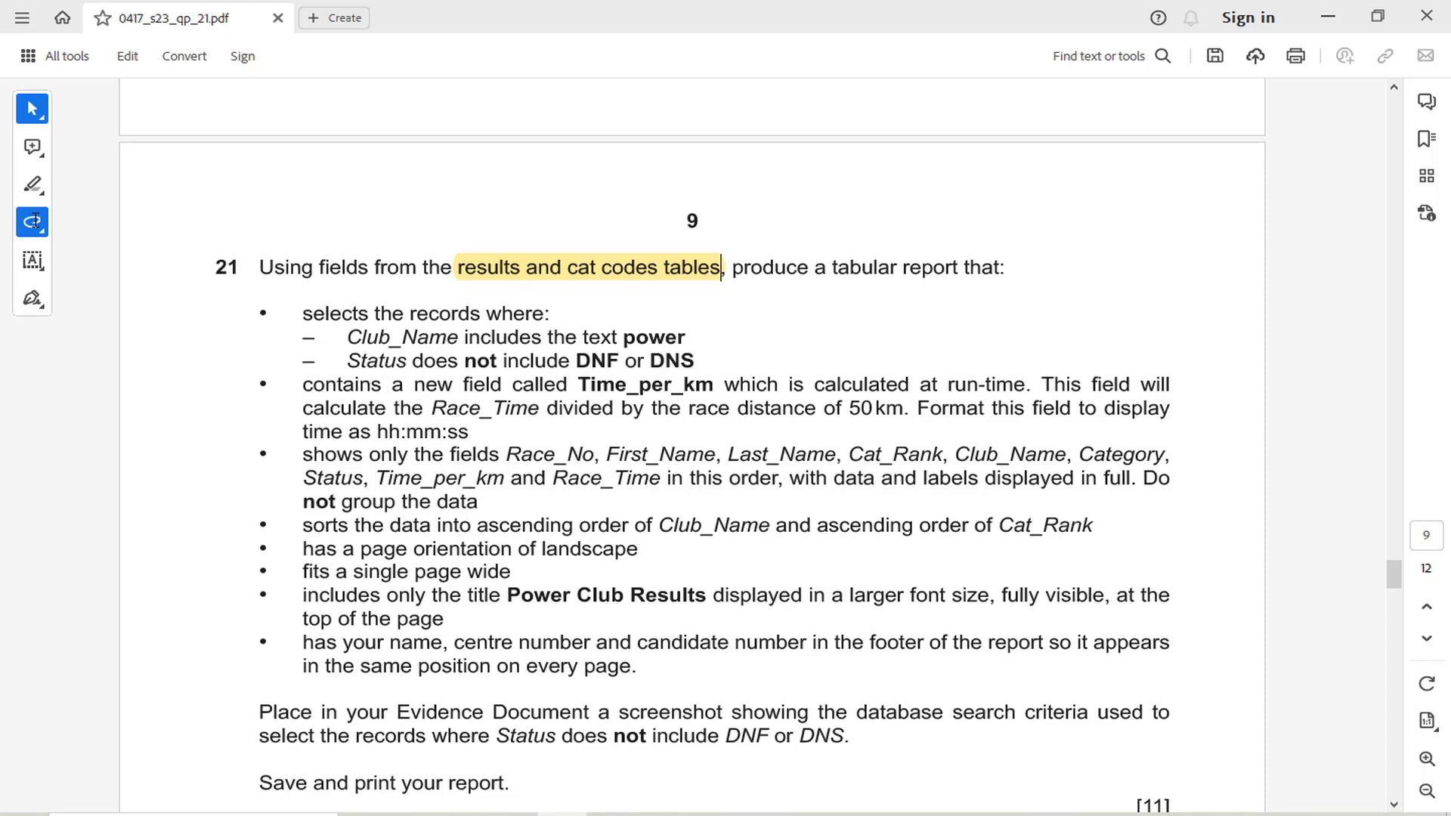
drag(267, 356, 299, 325)
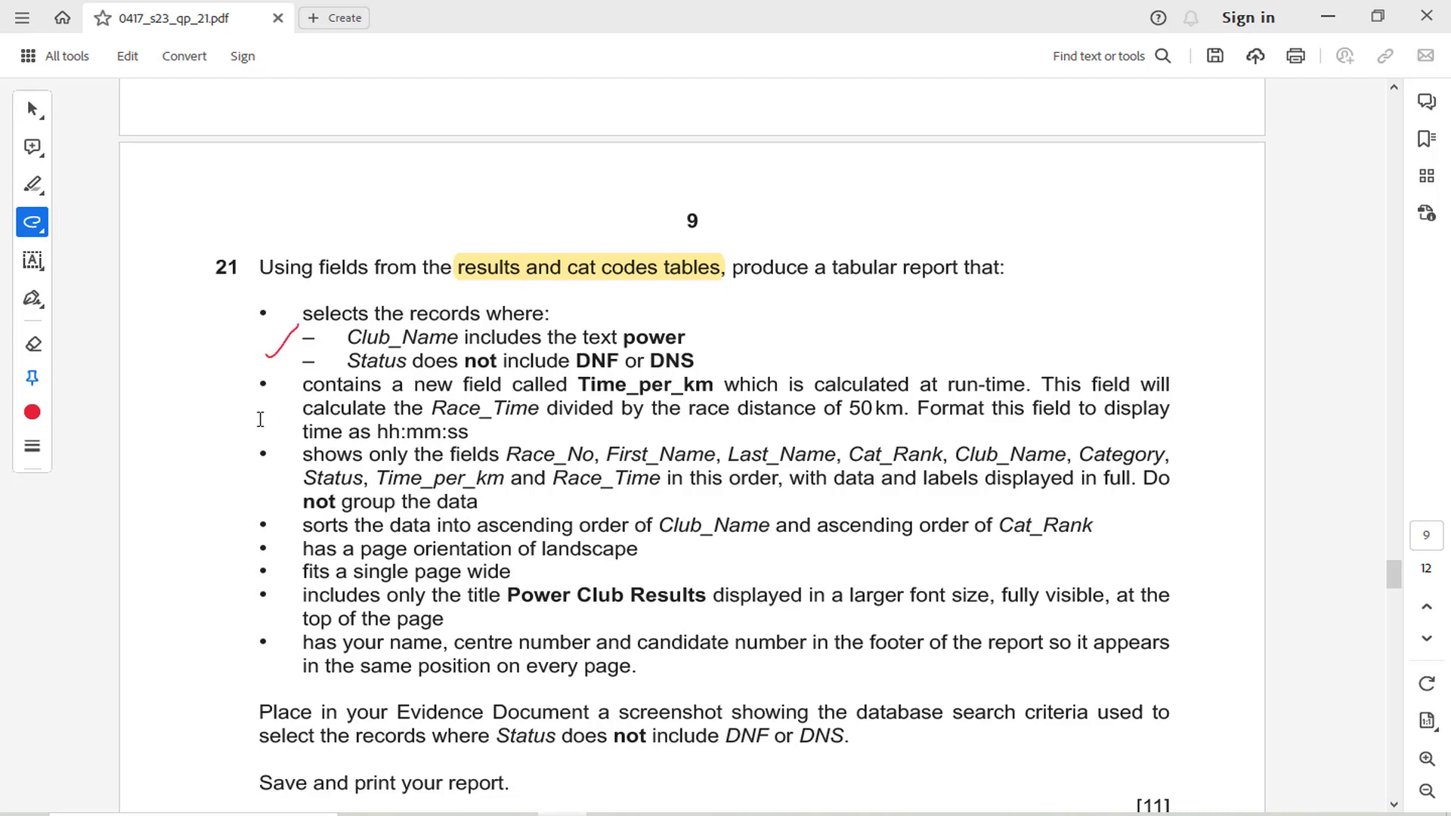
drag(258, 422, 287, 395)
drag(257, 482, 297, 459)
mouse_move(266, 527)
mouse_down()
mouse_move(258, 541)
mouse_move(291, 508)
mouse_up()
click(32, 108)
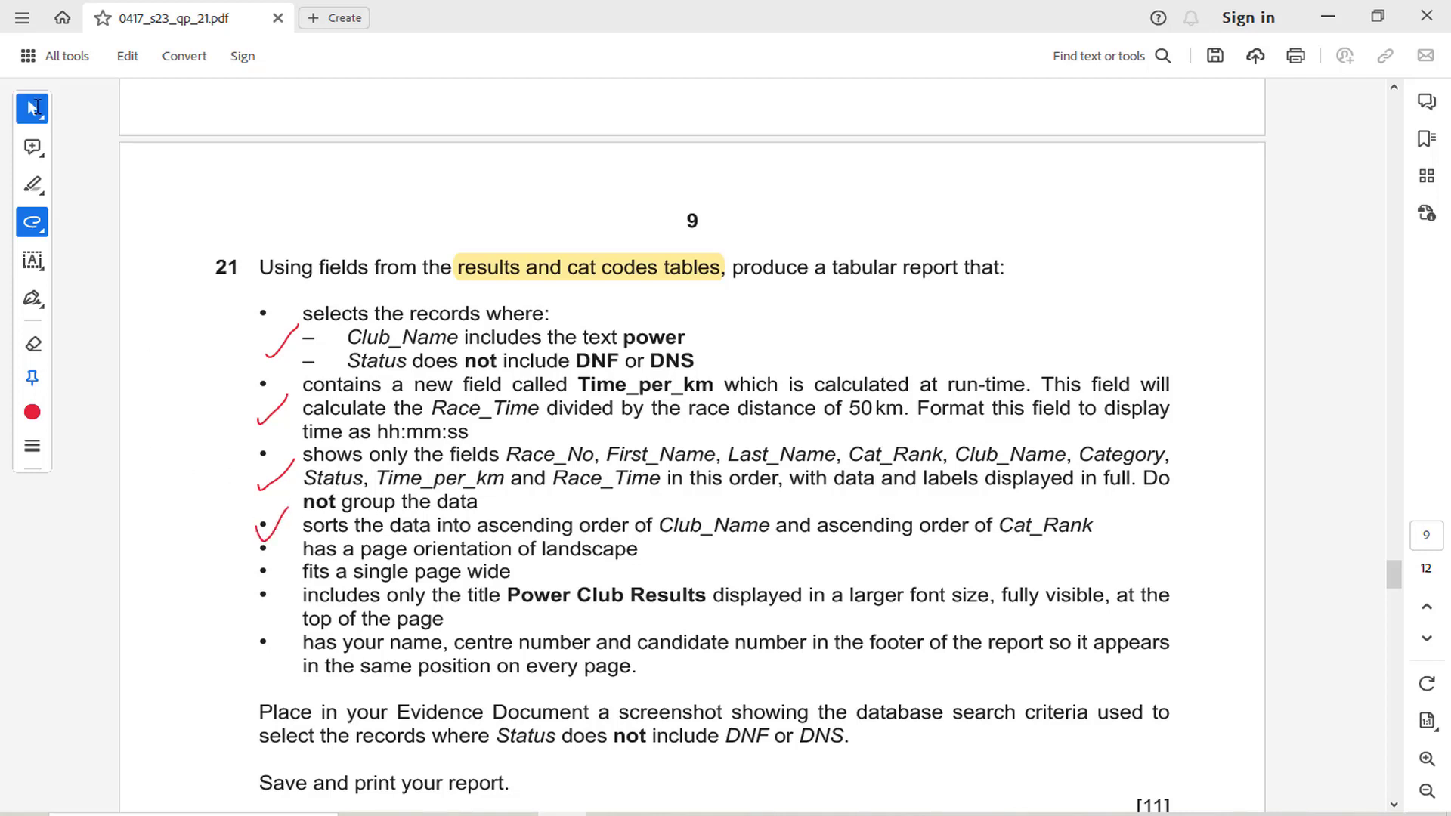
click(392, 461)
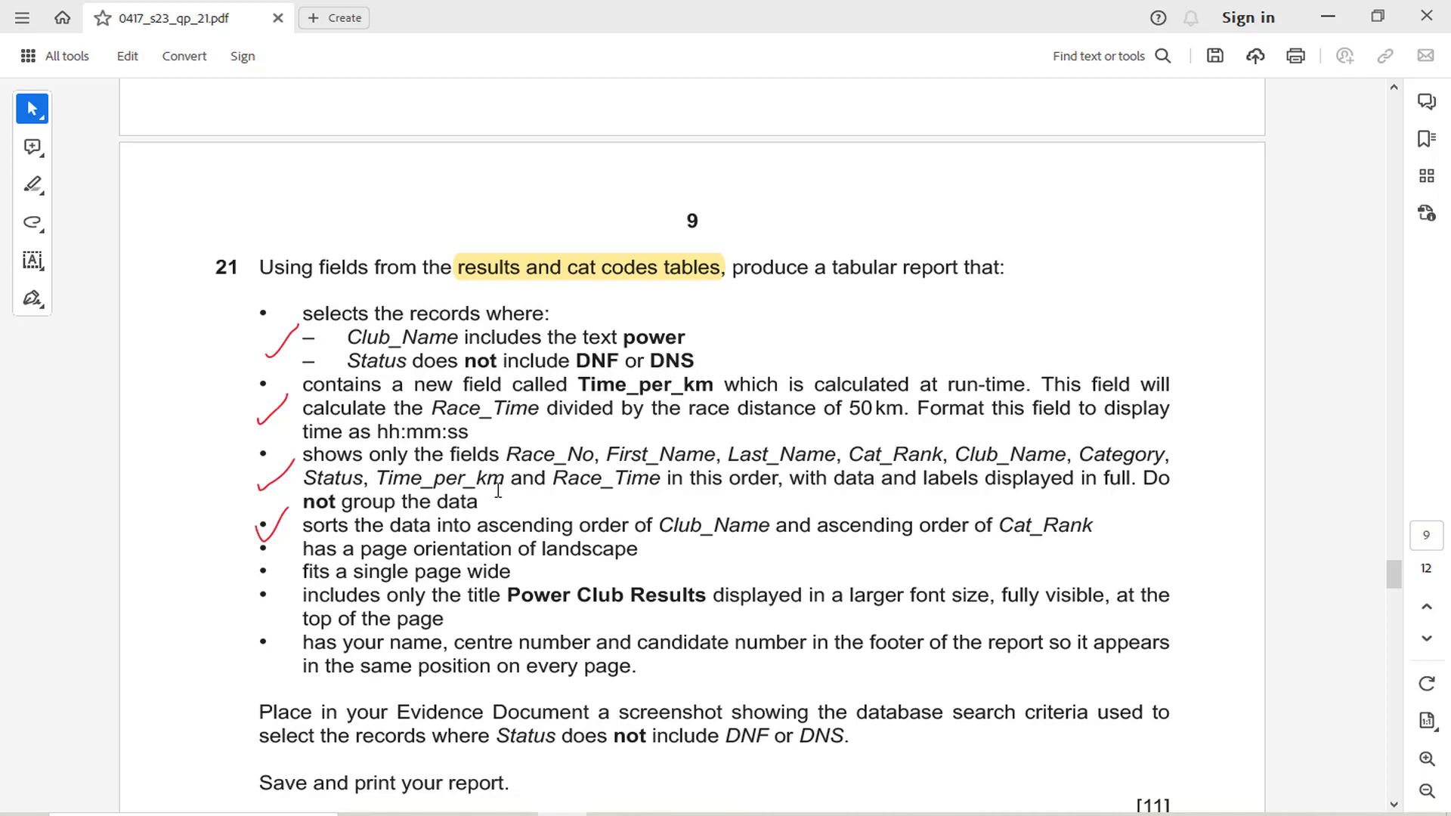
Recheck Time_per_km in question 21's field list, switch to Access and start a Simple Query Wizard query on the J2321results table
drag(505, 478, 375, 476)
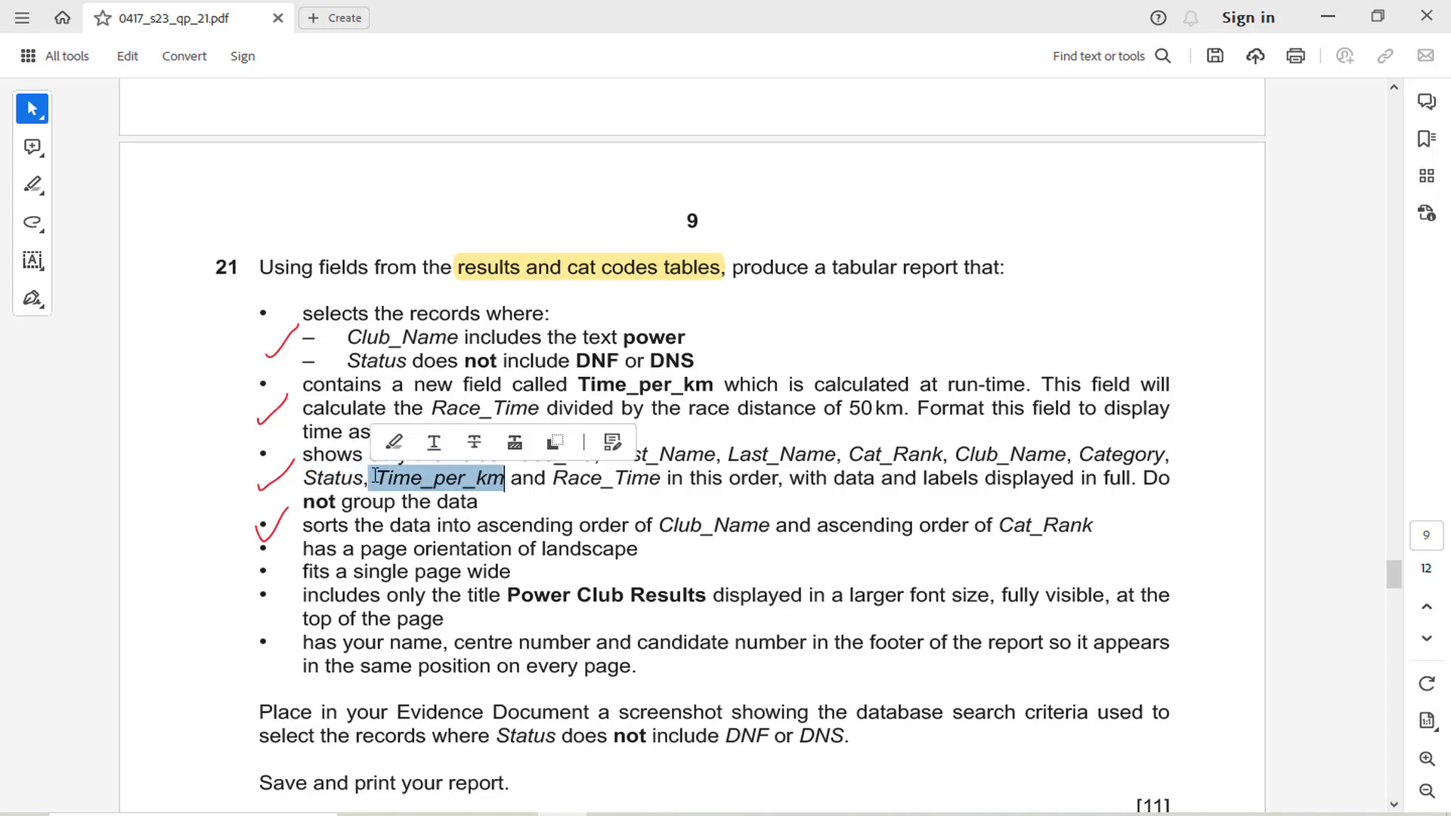
click(585, 495)
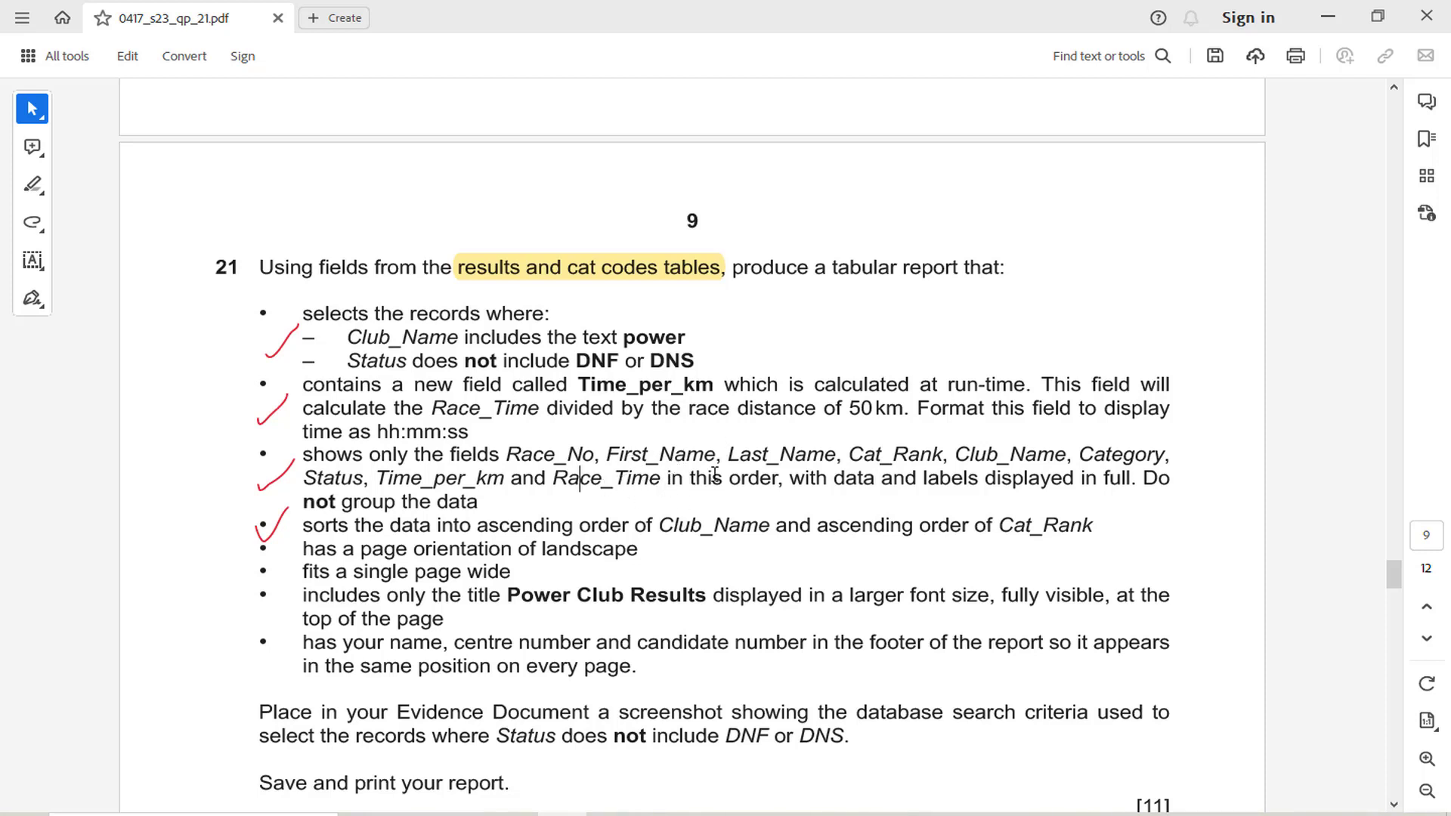
mouse_move(661, 814)
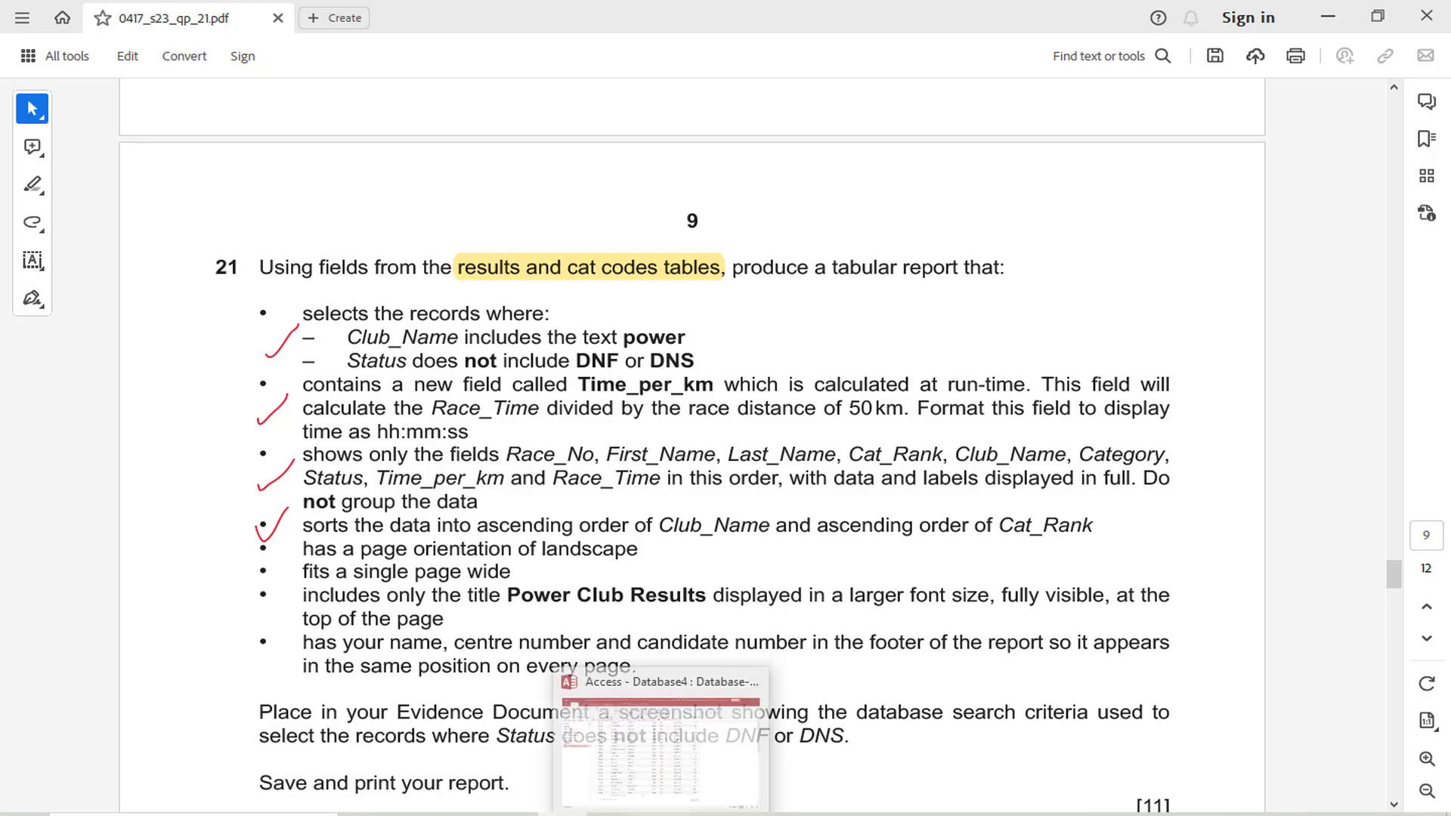
click(647, 720)
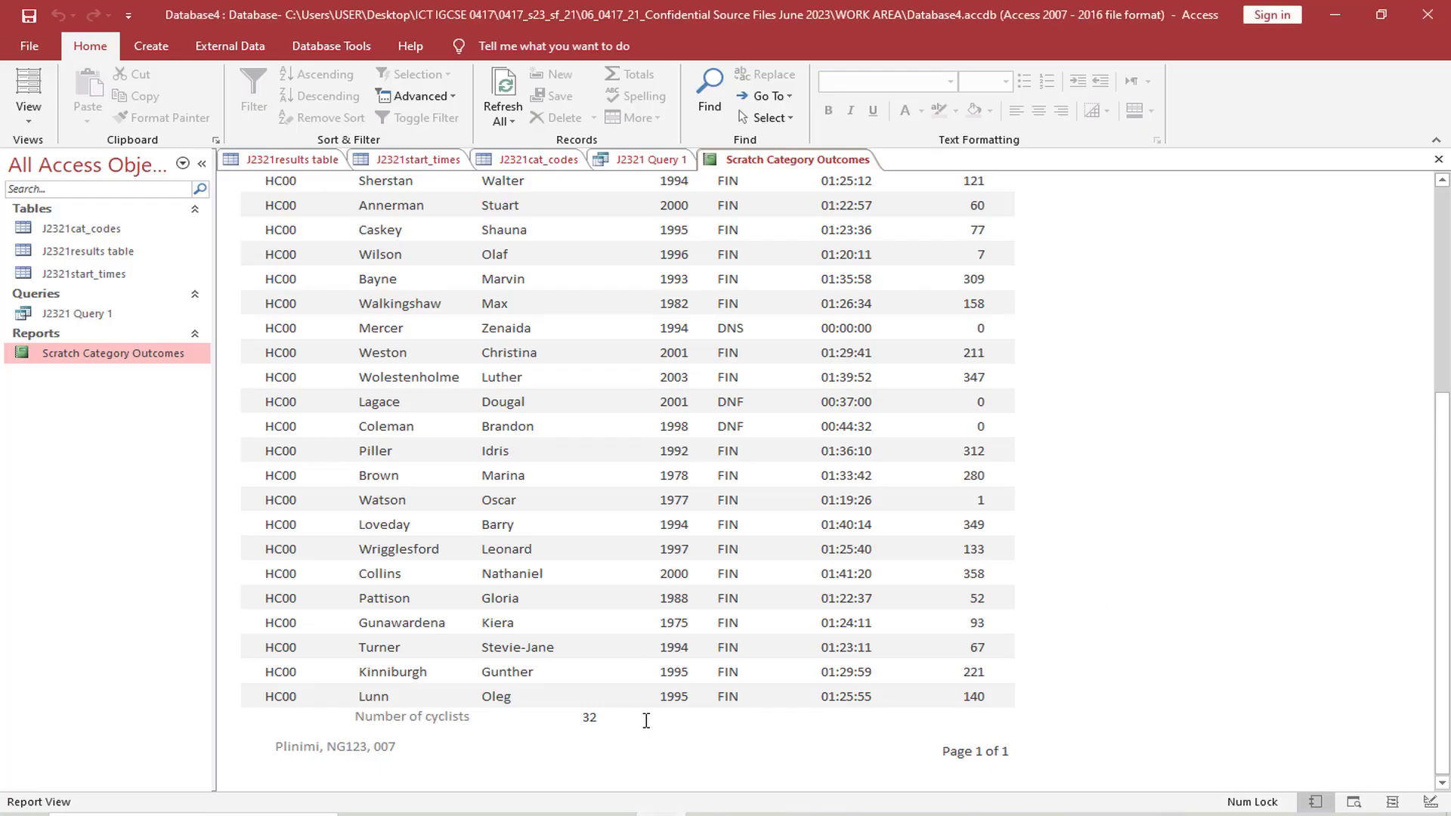
click(151, 46)
click(282, 117)
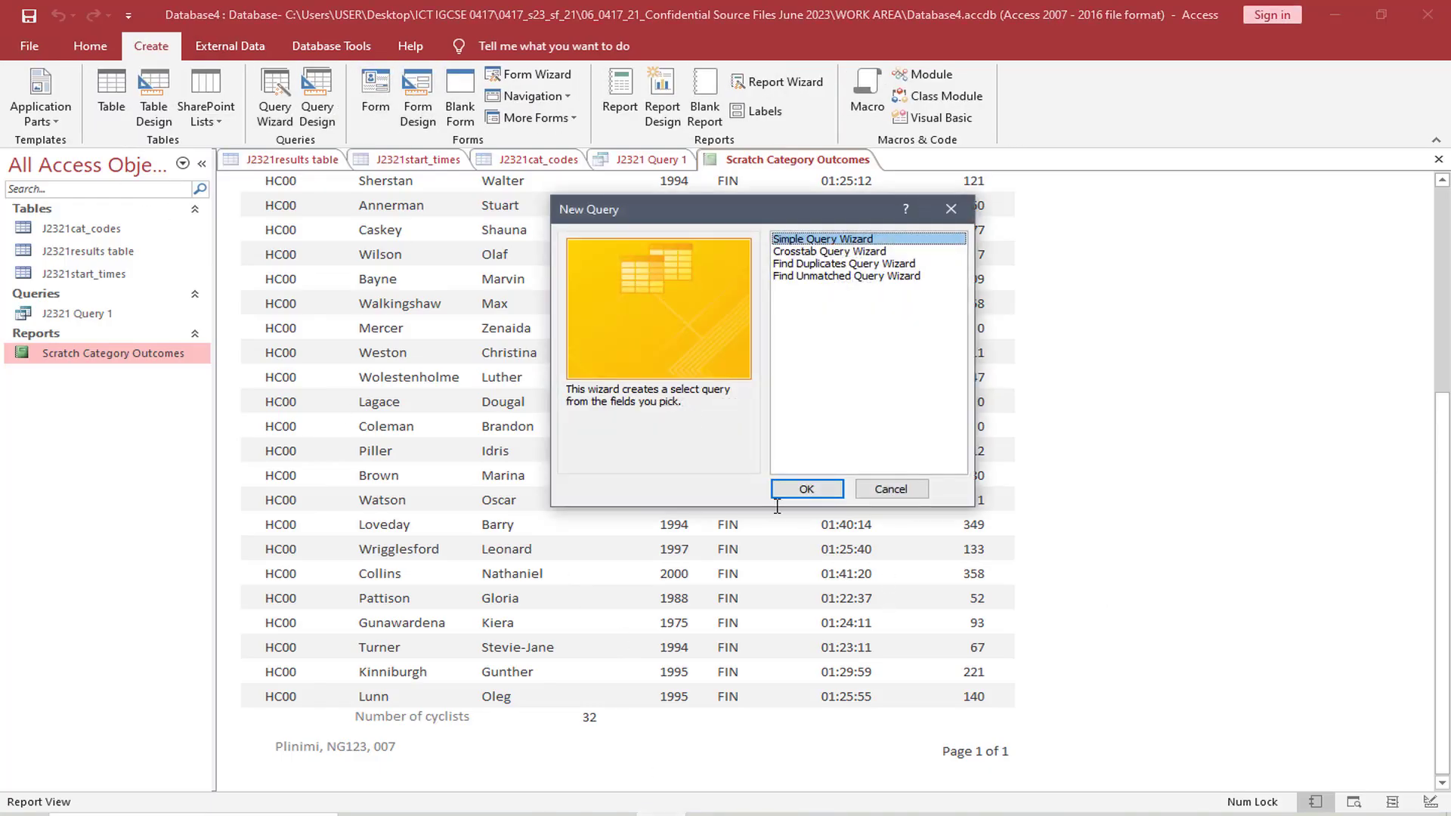
click(806, 488)
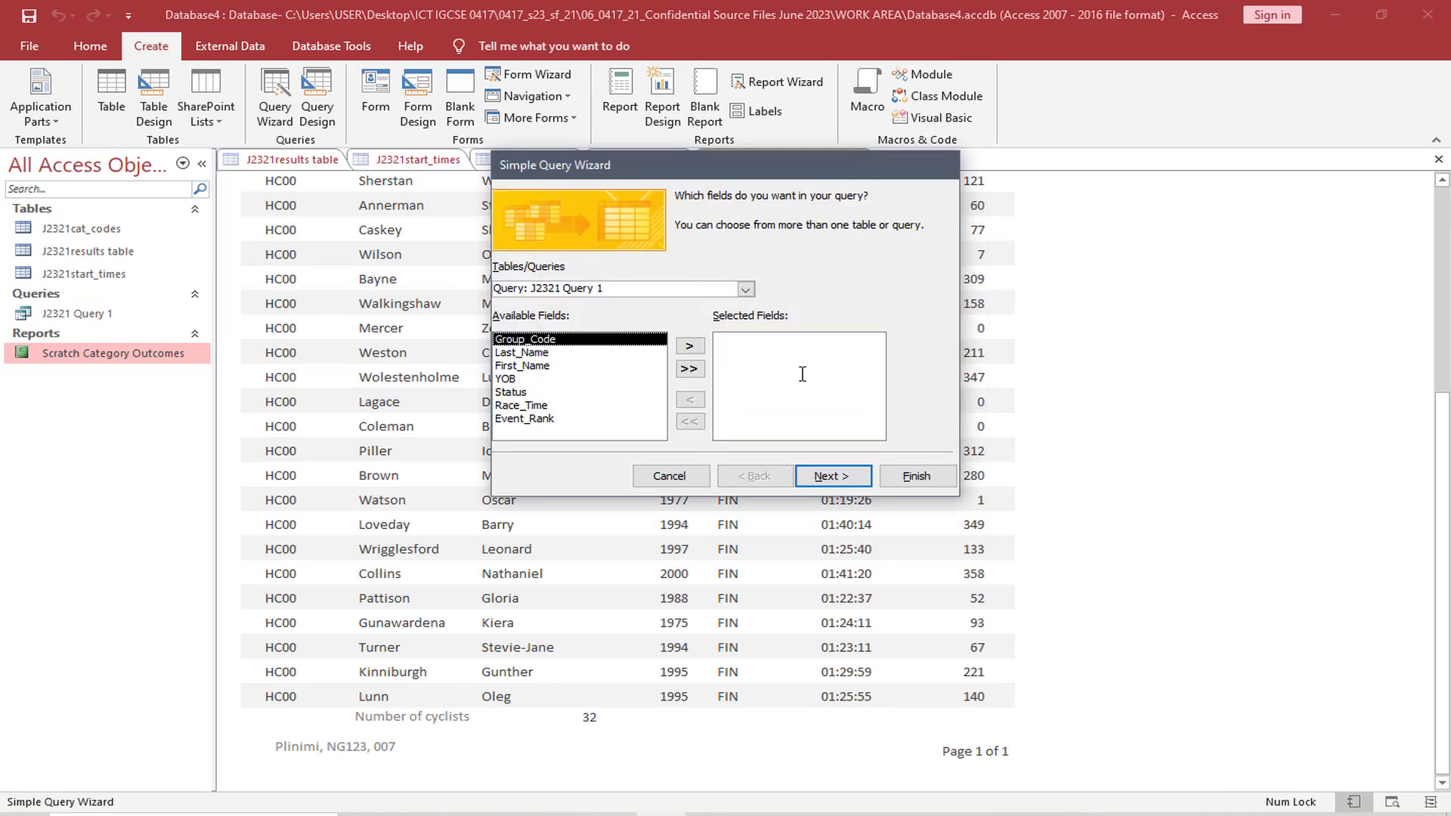
click(745, 290)
click(621, 316)
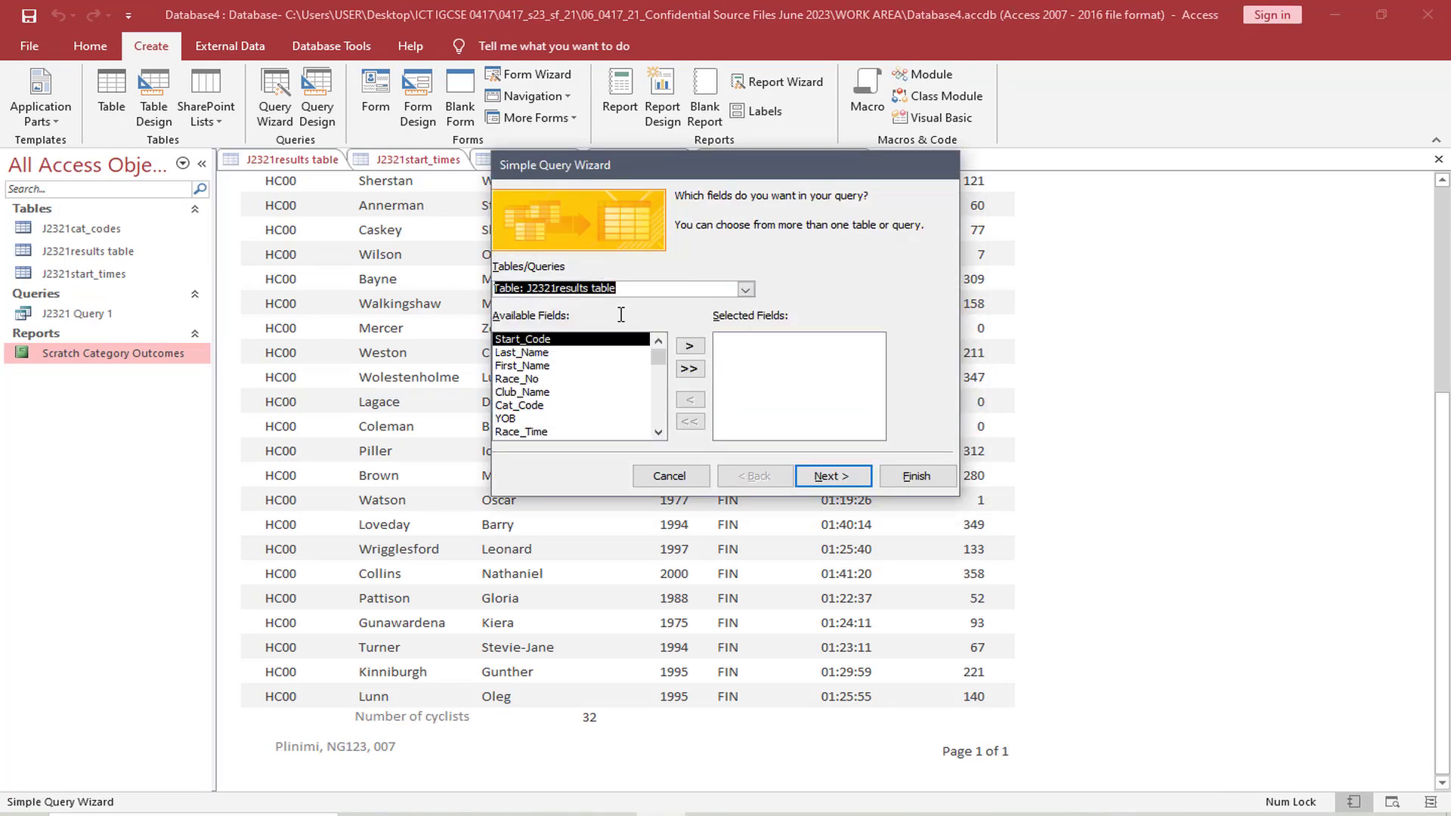
Add Race_No, First_Name and Last_Name to the query's selected fields, checking the order against question 21 in the exam paper
click(564, 814)
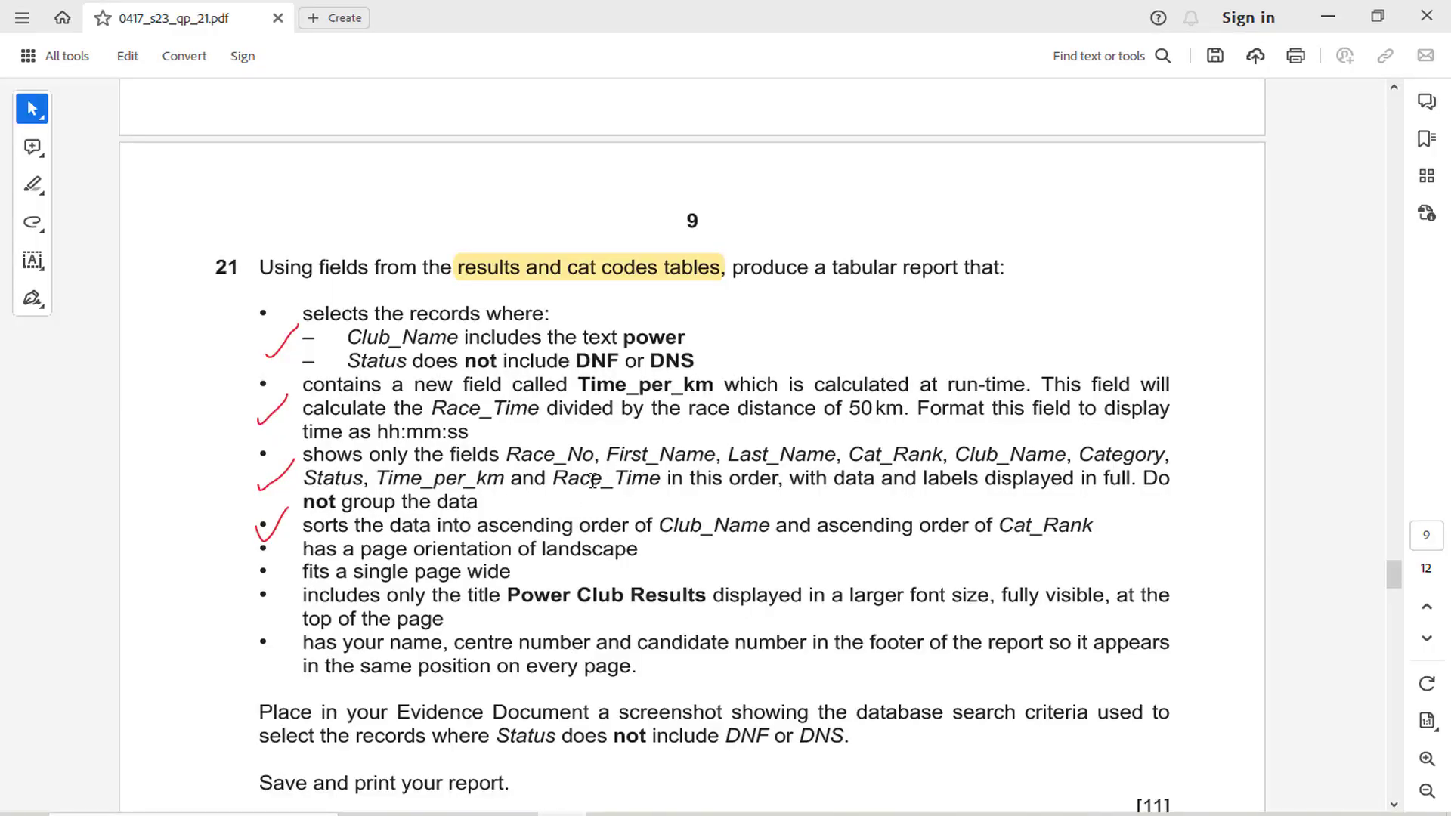
click(660, 814)
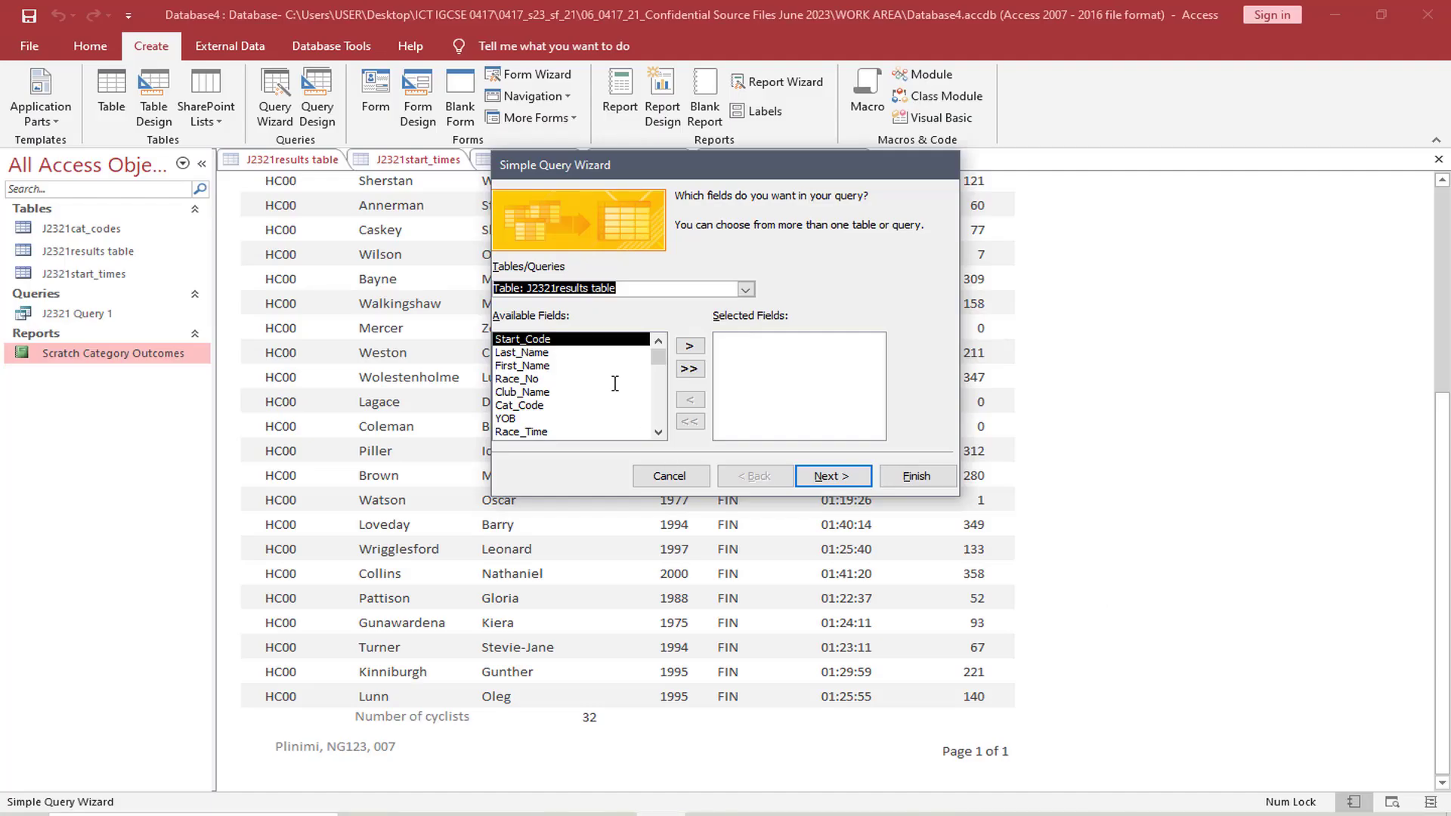
click(509, 380)
click(689, 346)
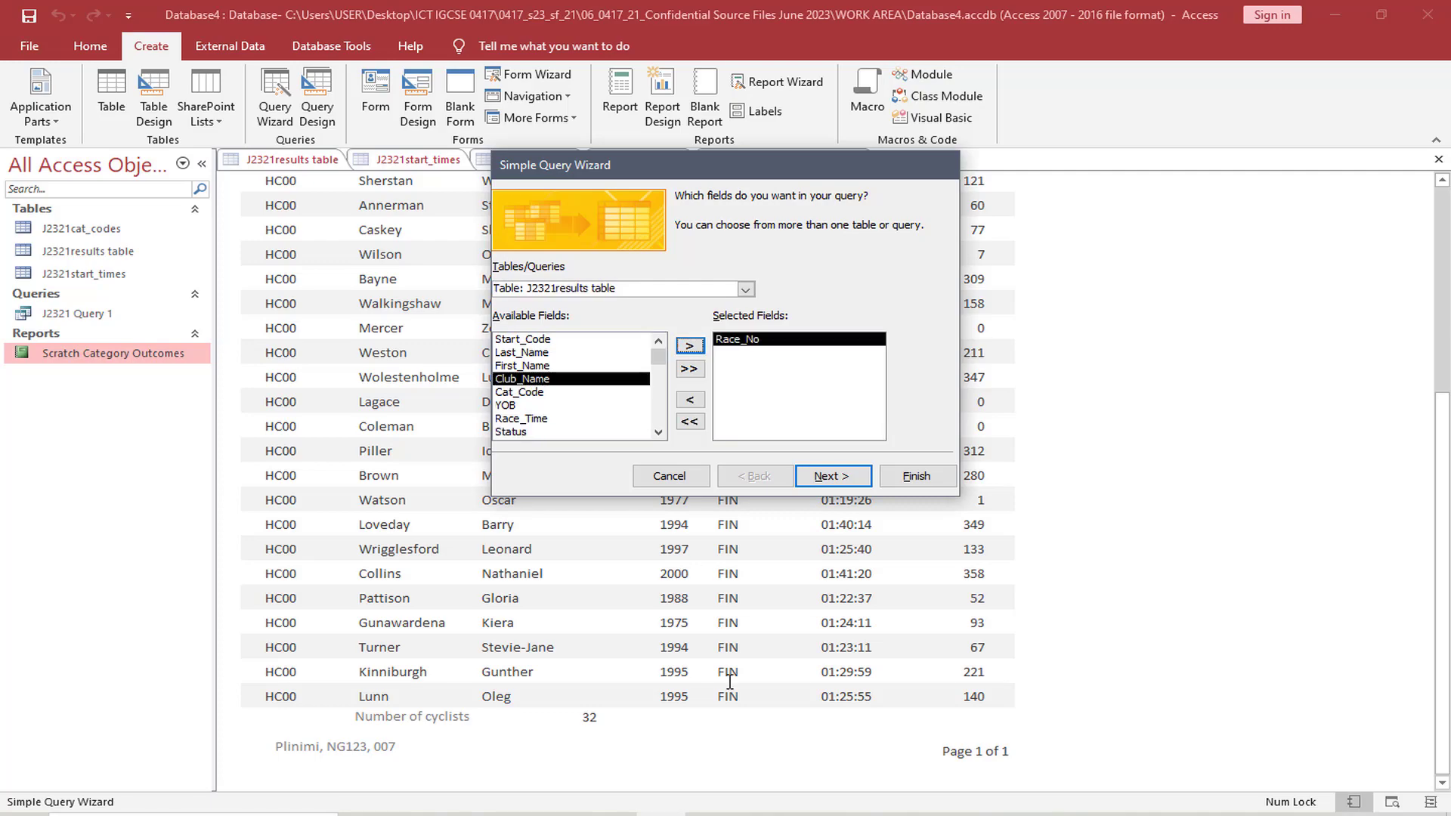
click(562, 814)
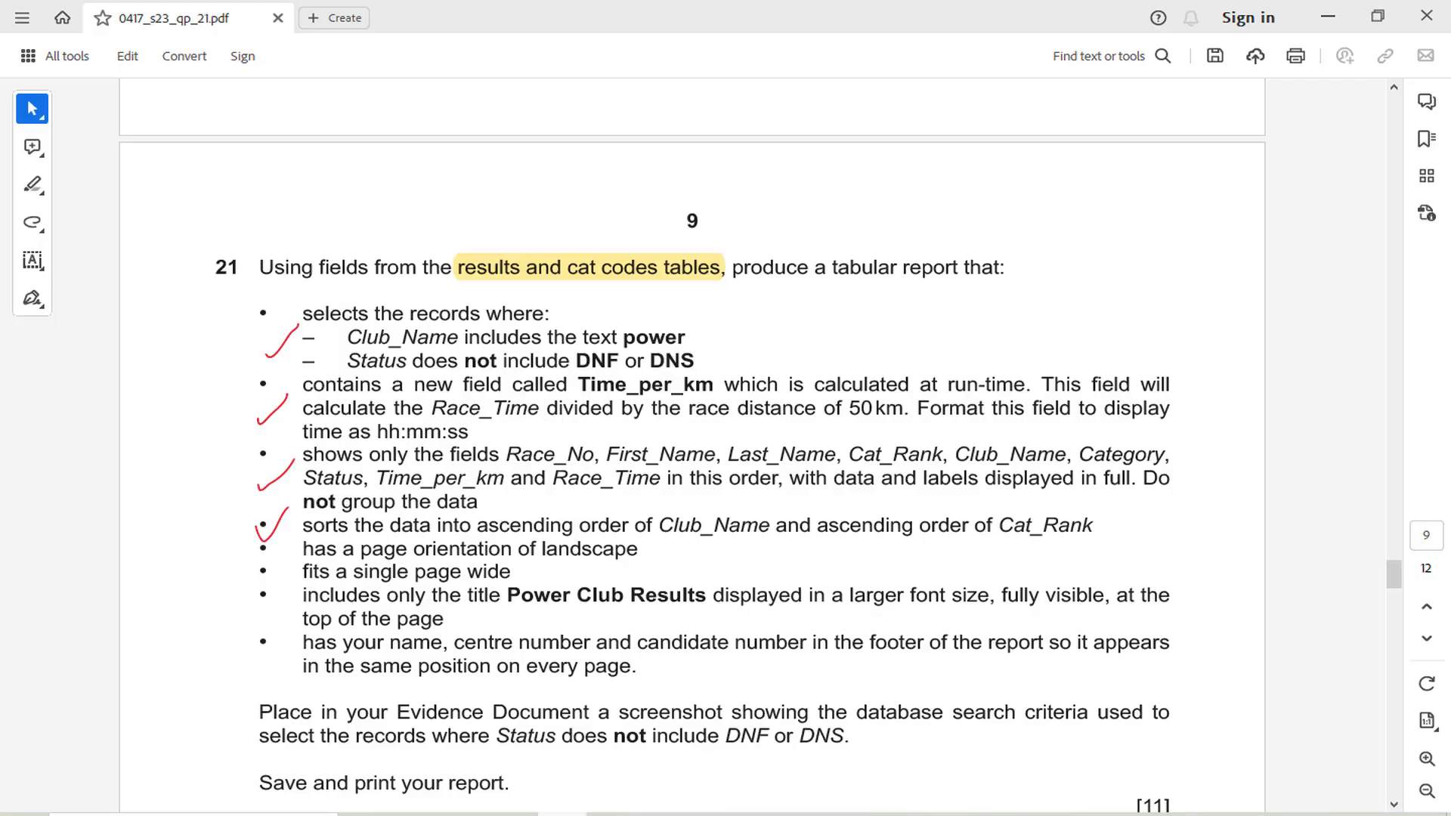
click(659, 814)
click(565, 366)
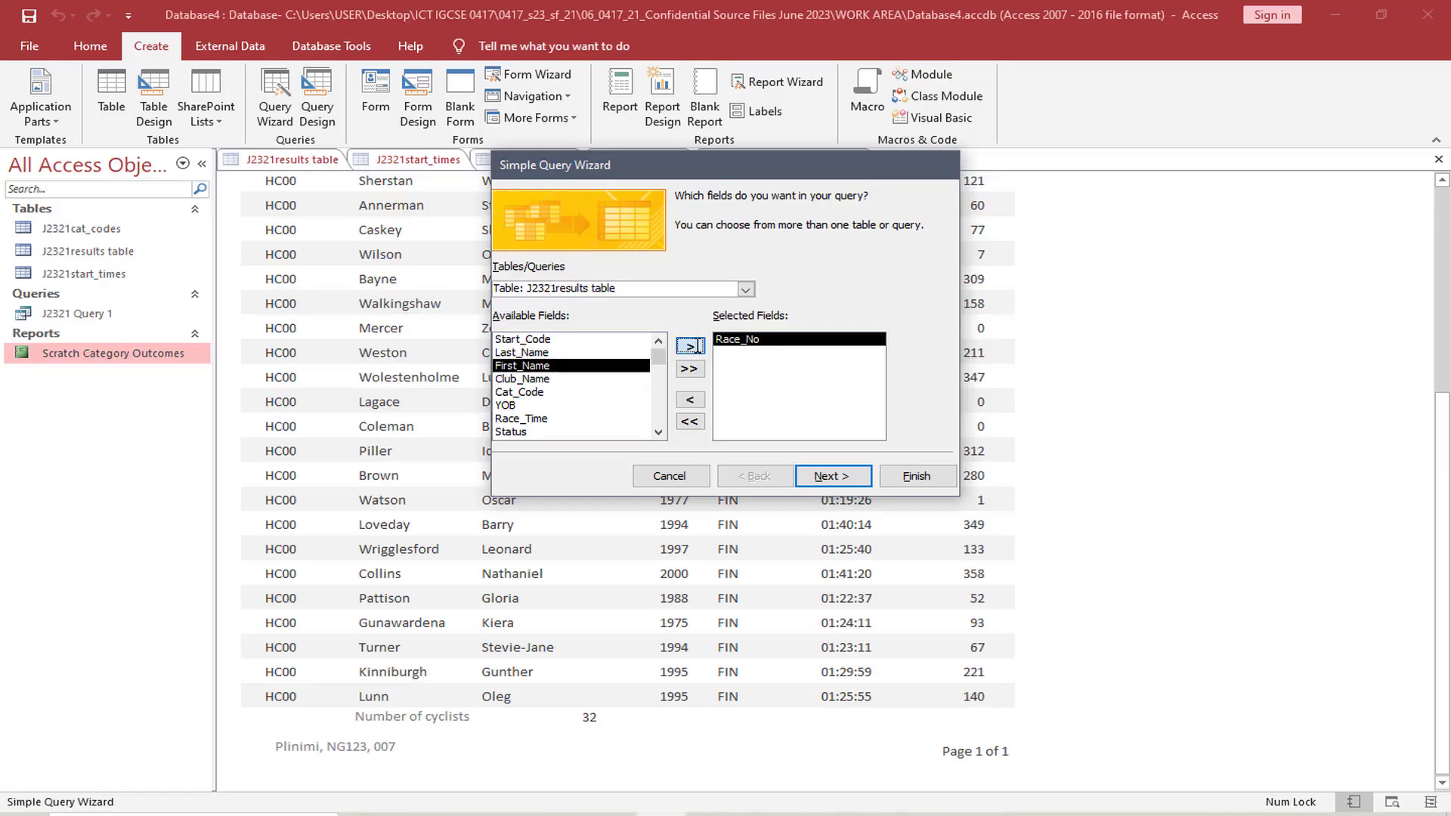
click(689, 345)
click(575, 352)
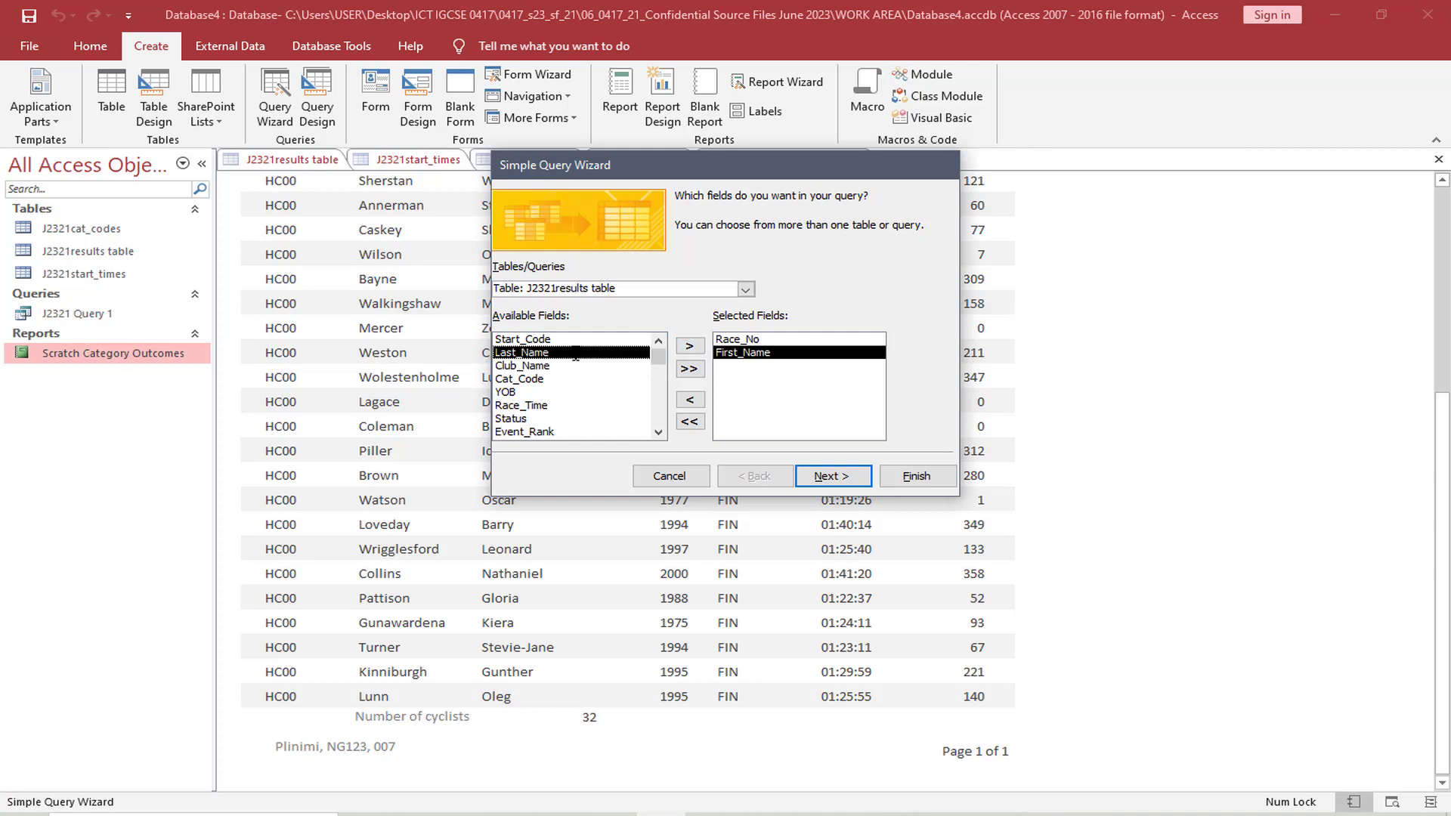
click(690, 346)
Add Cat_Rank and Club_Name to the query's selected fields, following the field order in the exam paper
click(562, 814)
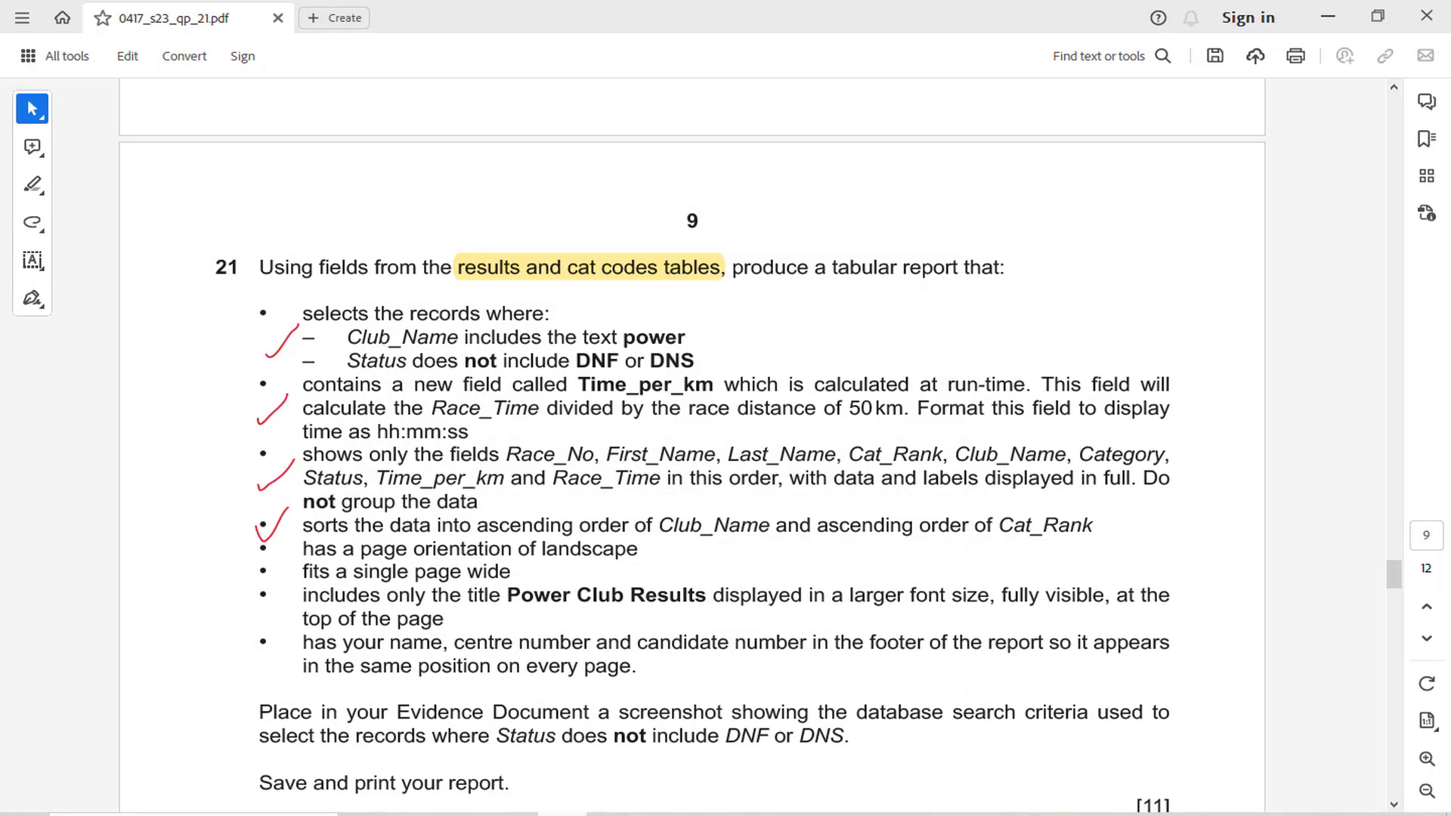
click(562, 814)
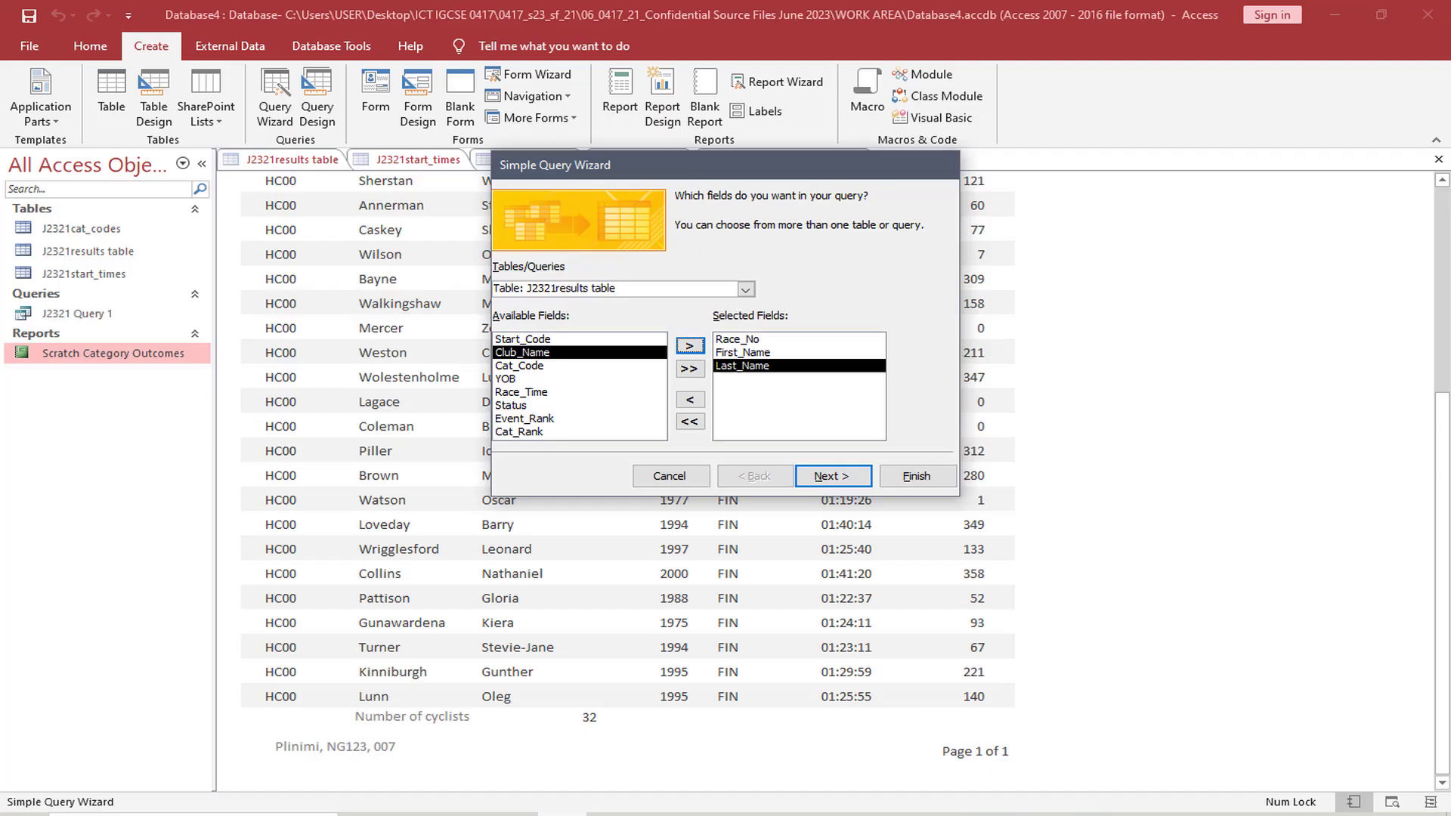
click(535, 431)
click(689, 346)
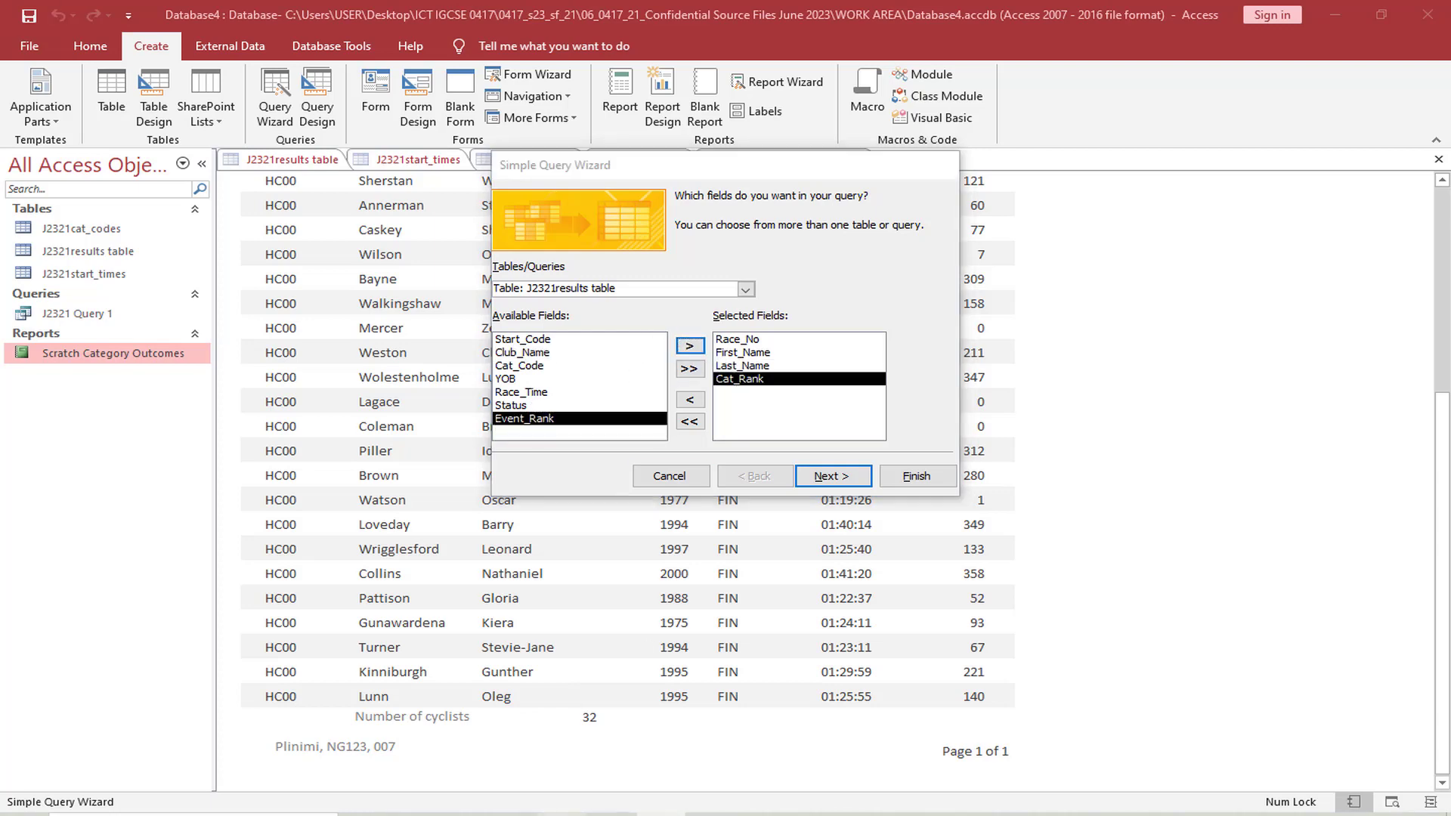
click(562, 815)
click(561, 815)
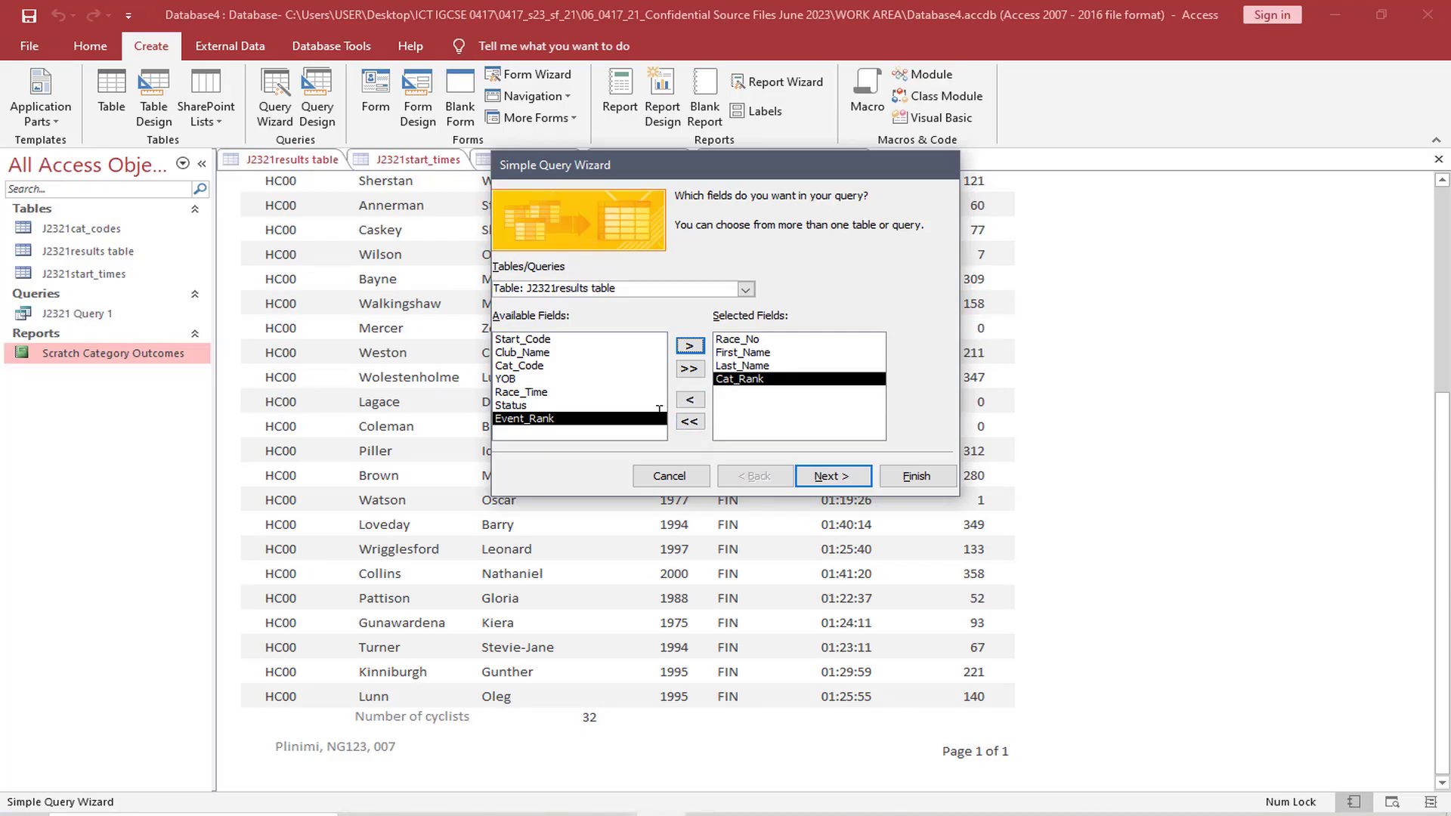
click(556, 352)
click(689, 346)
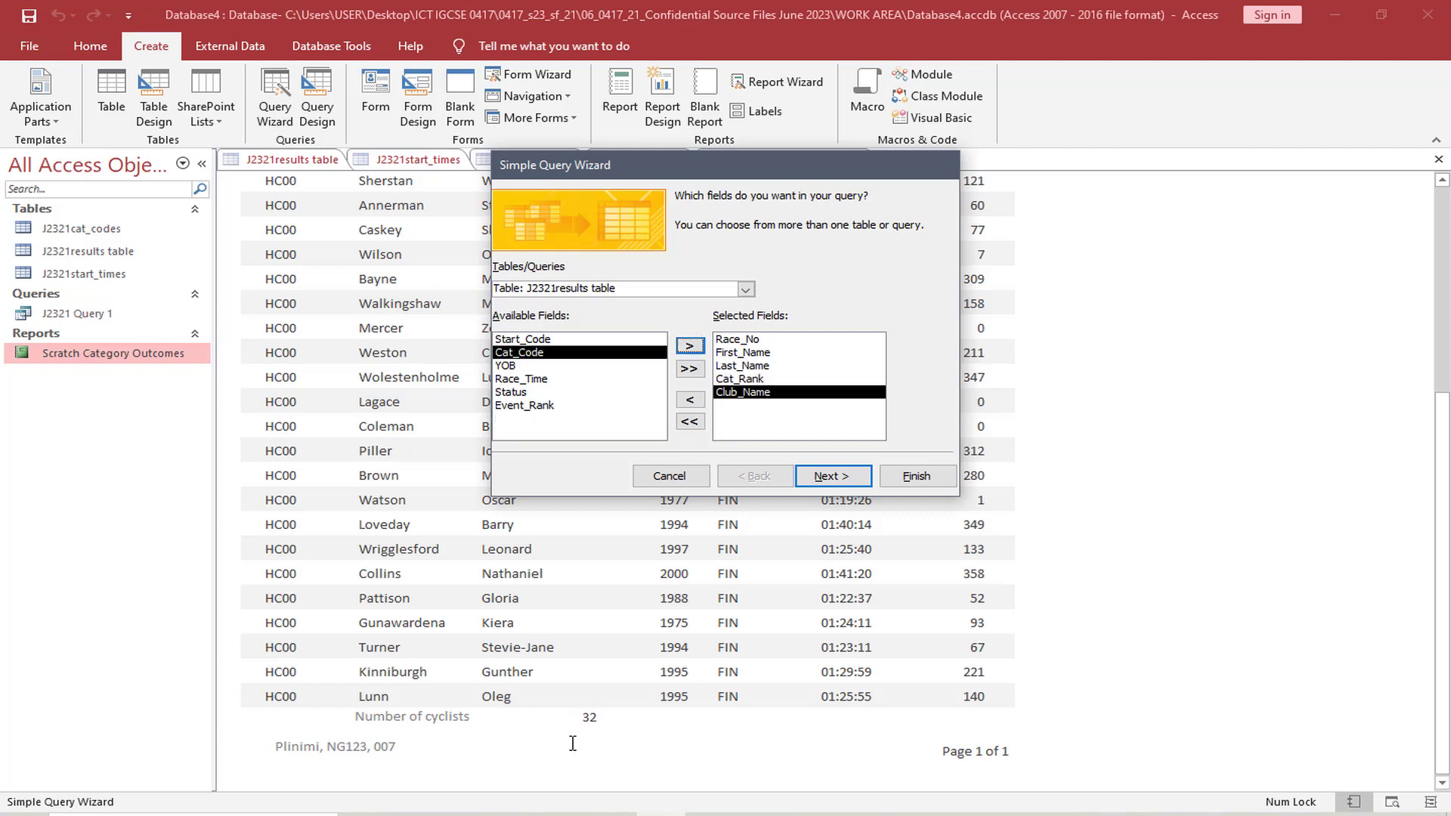
Recheck the field order in the exam paper and add Category from the J2321cat_codes table to the query
click(562, 814)
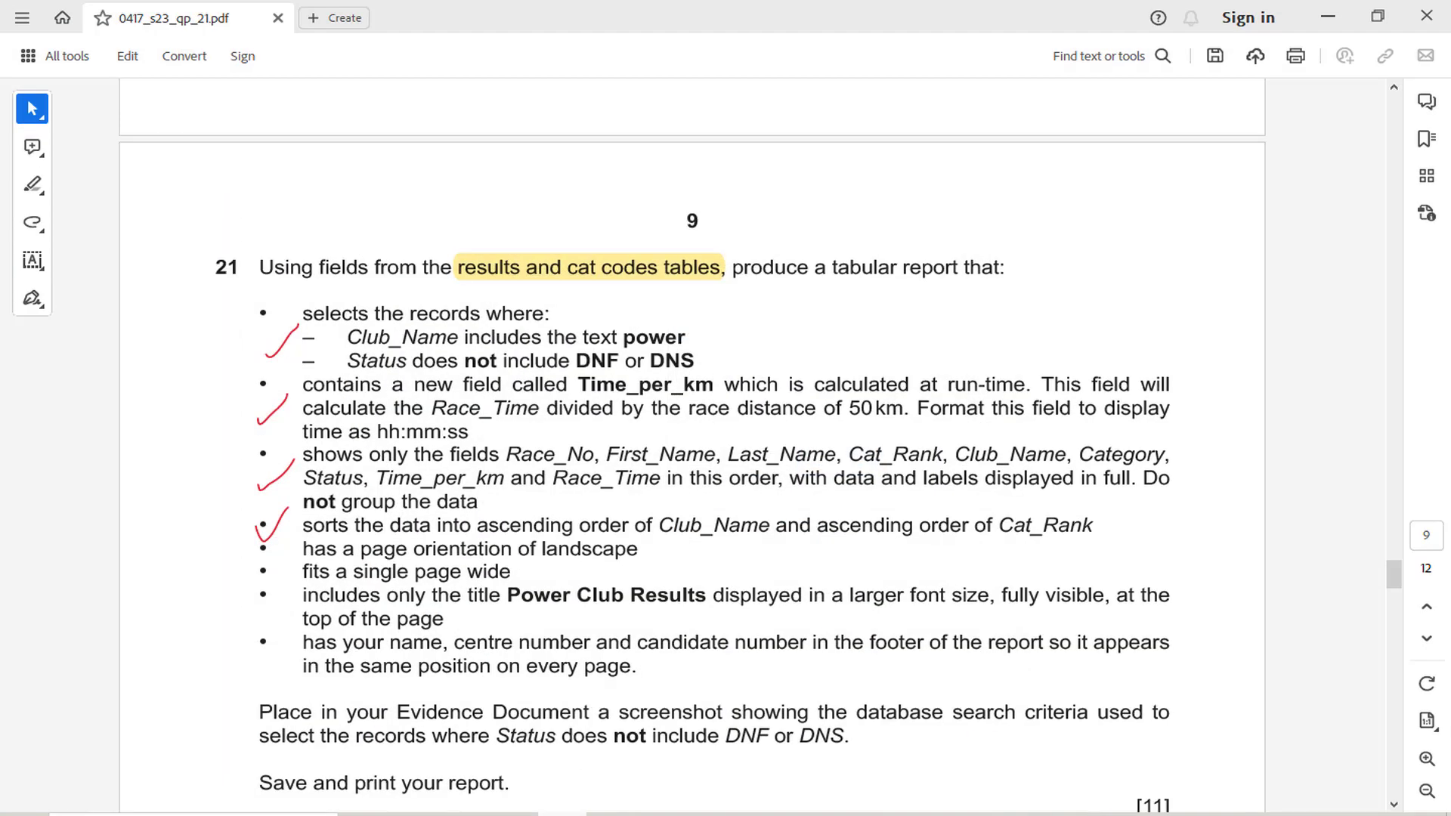
click(561, 815)
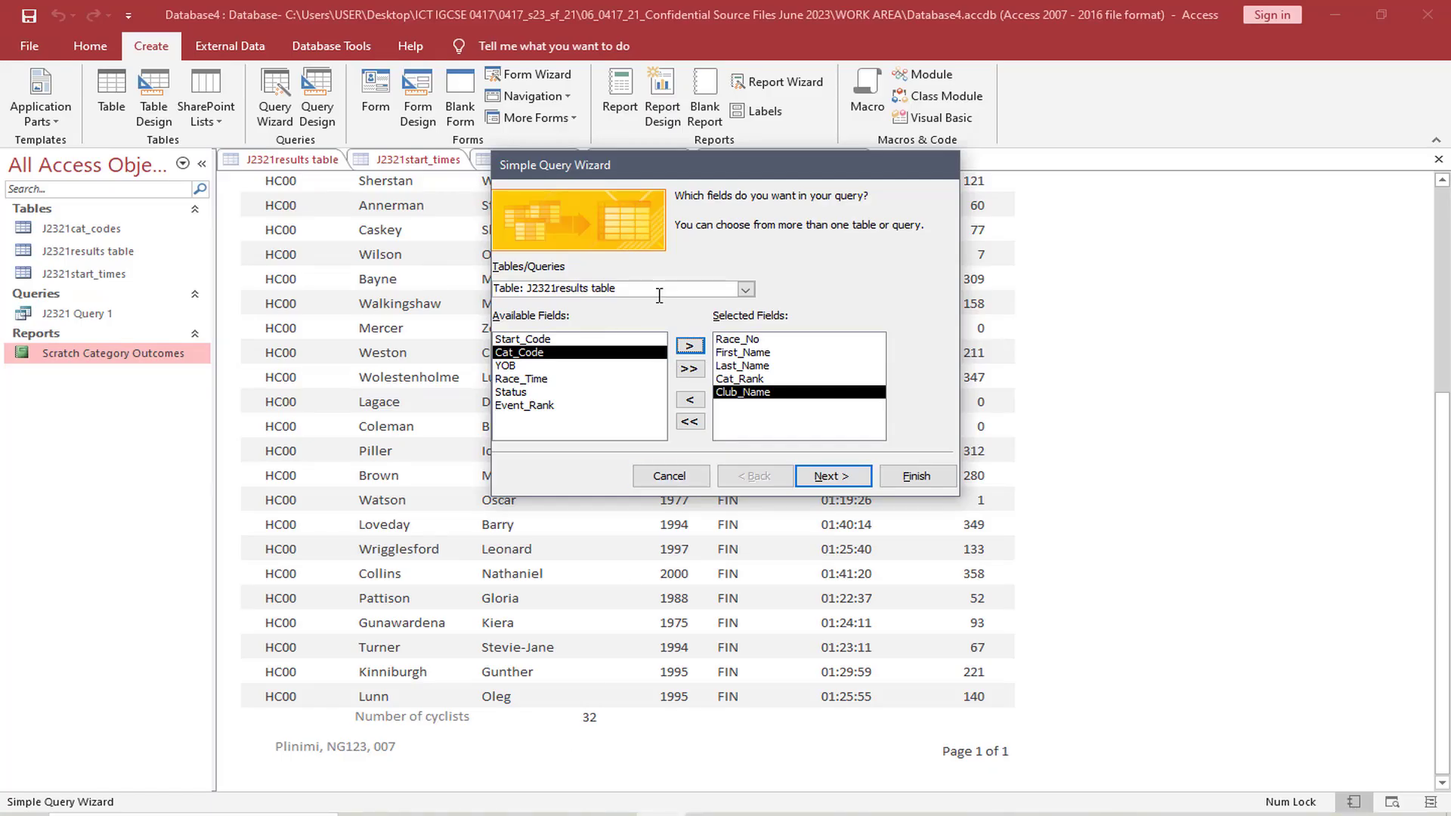
click(745, 290)
click(684, 301)
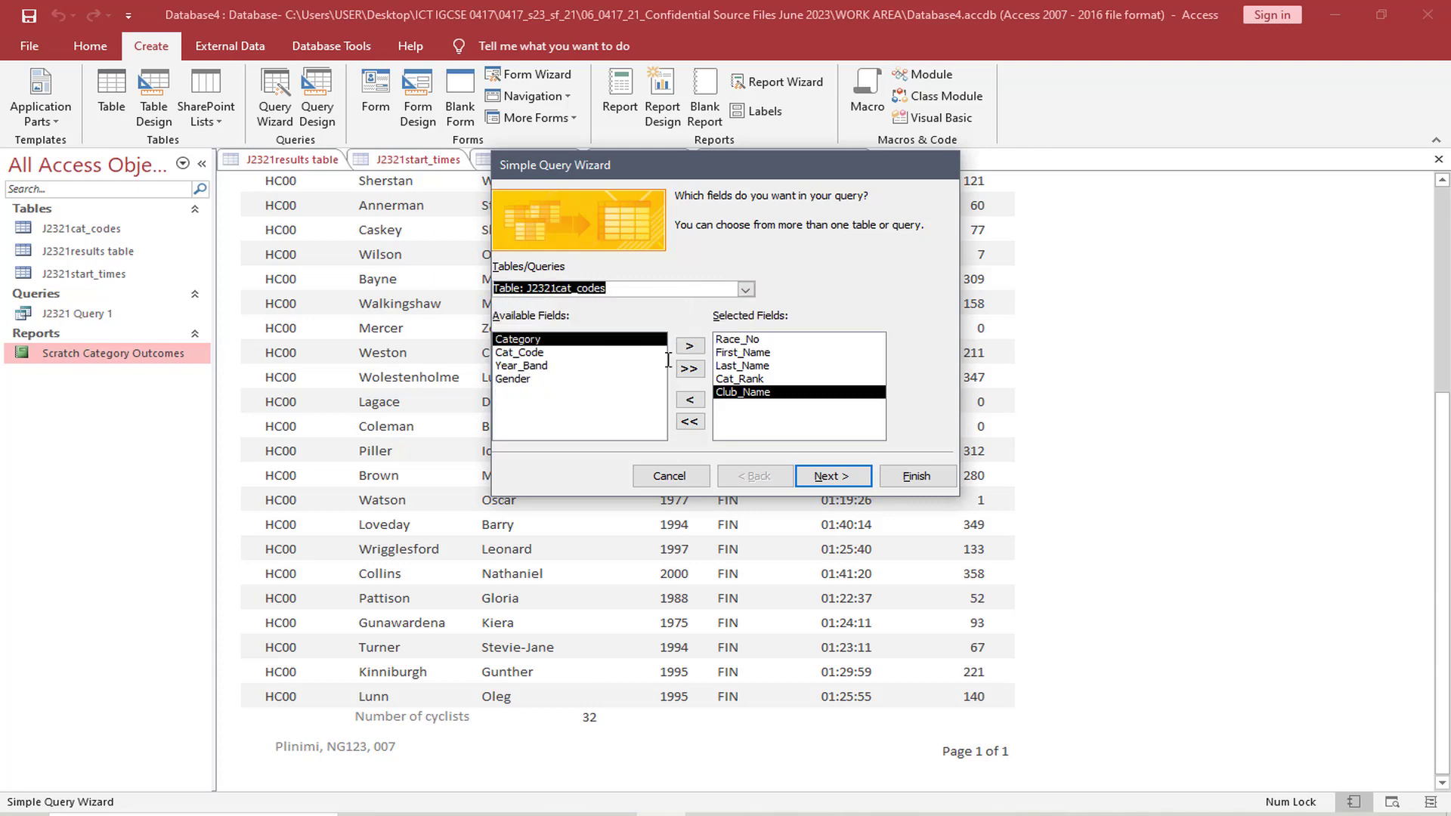
click(689, 345)
Recheck the exam paper, switch the field source back to the J2321results table and add Status to the query
click(562, 815)
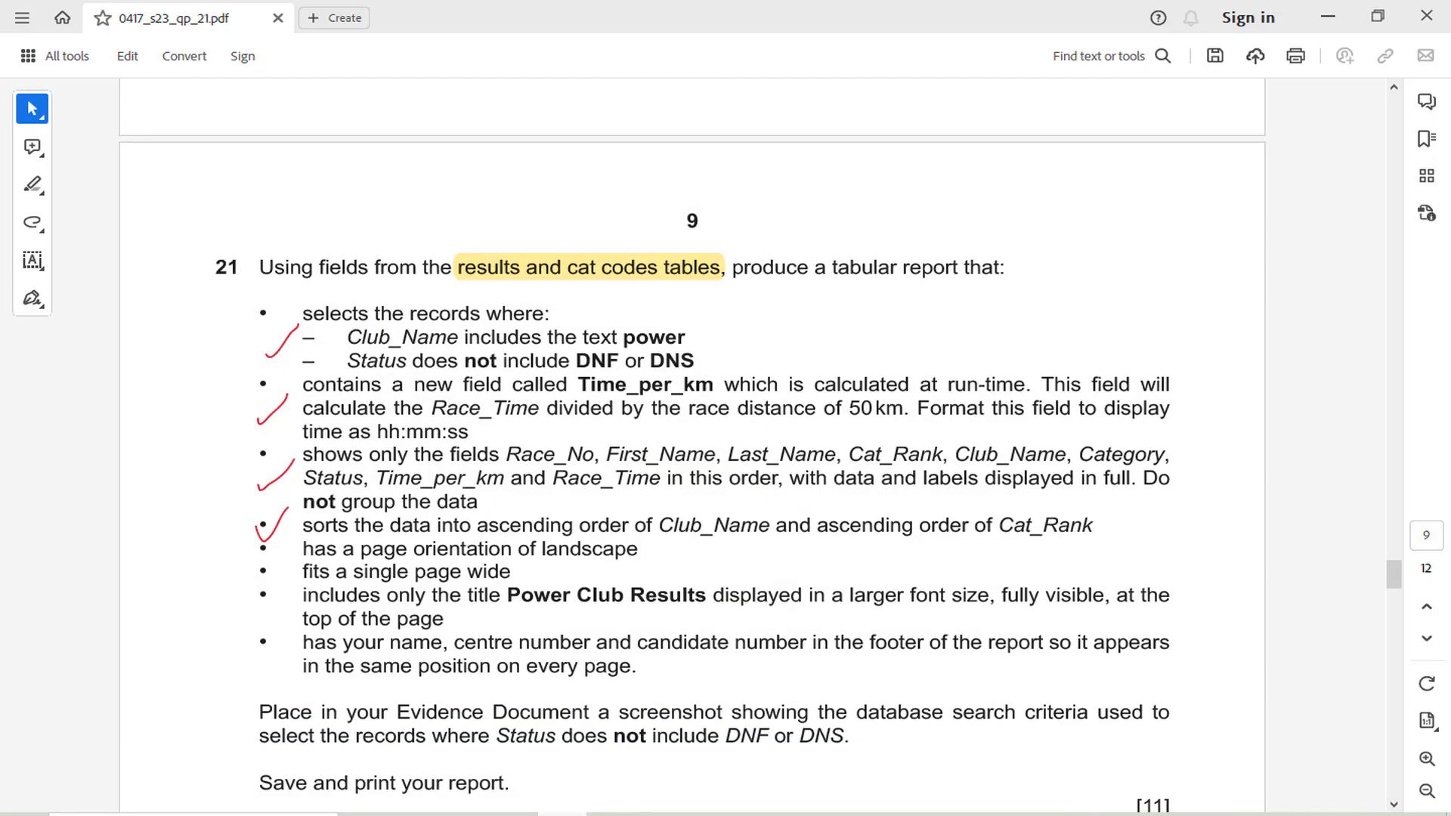
click(562, 814)
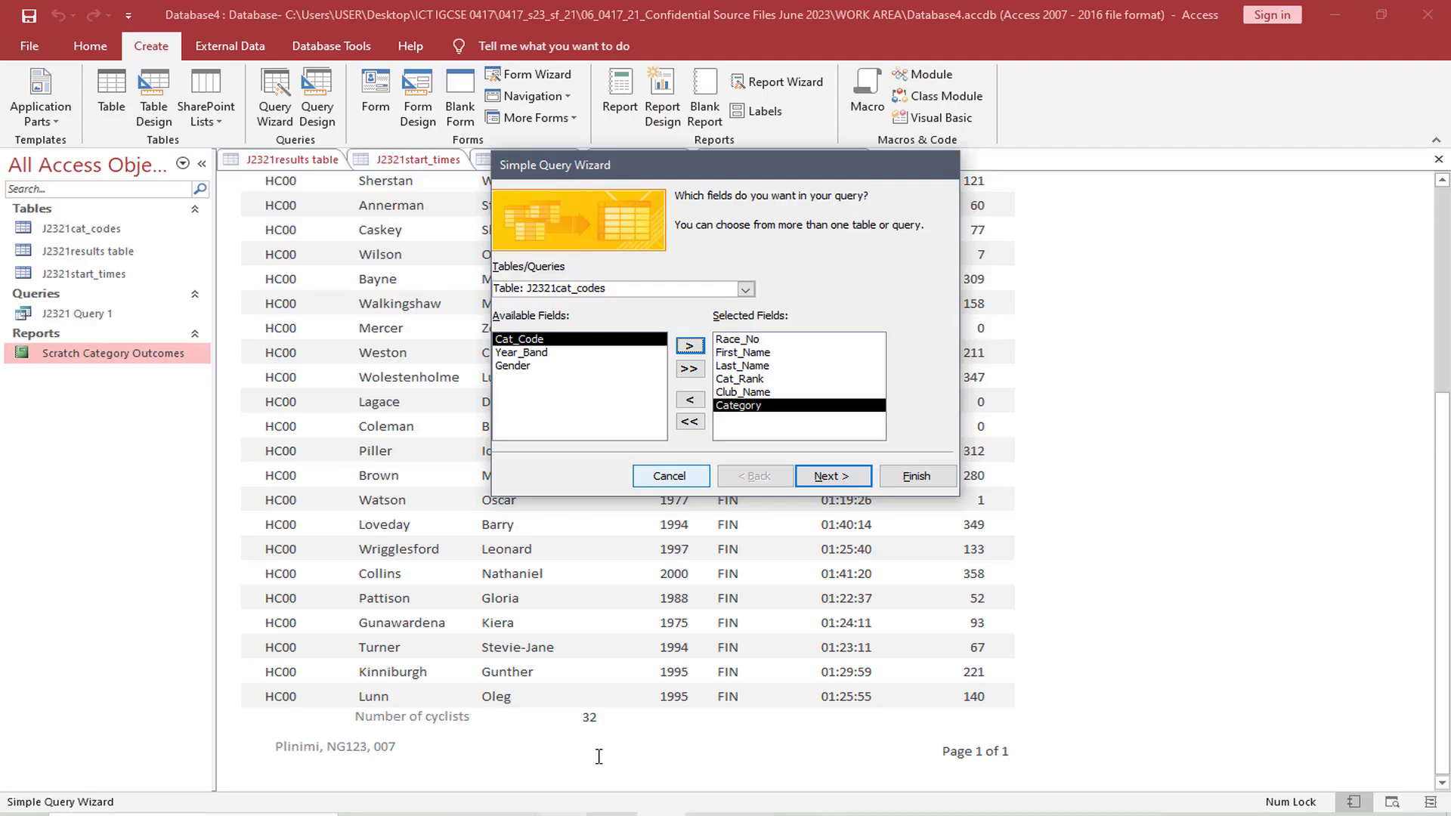
click(745, 290)
click(657, 319)
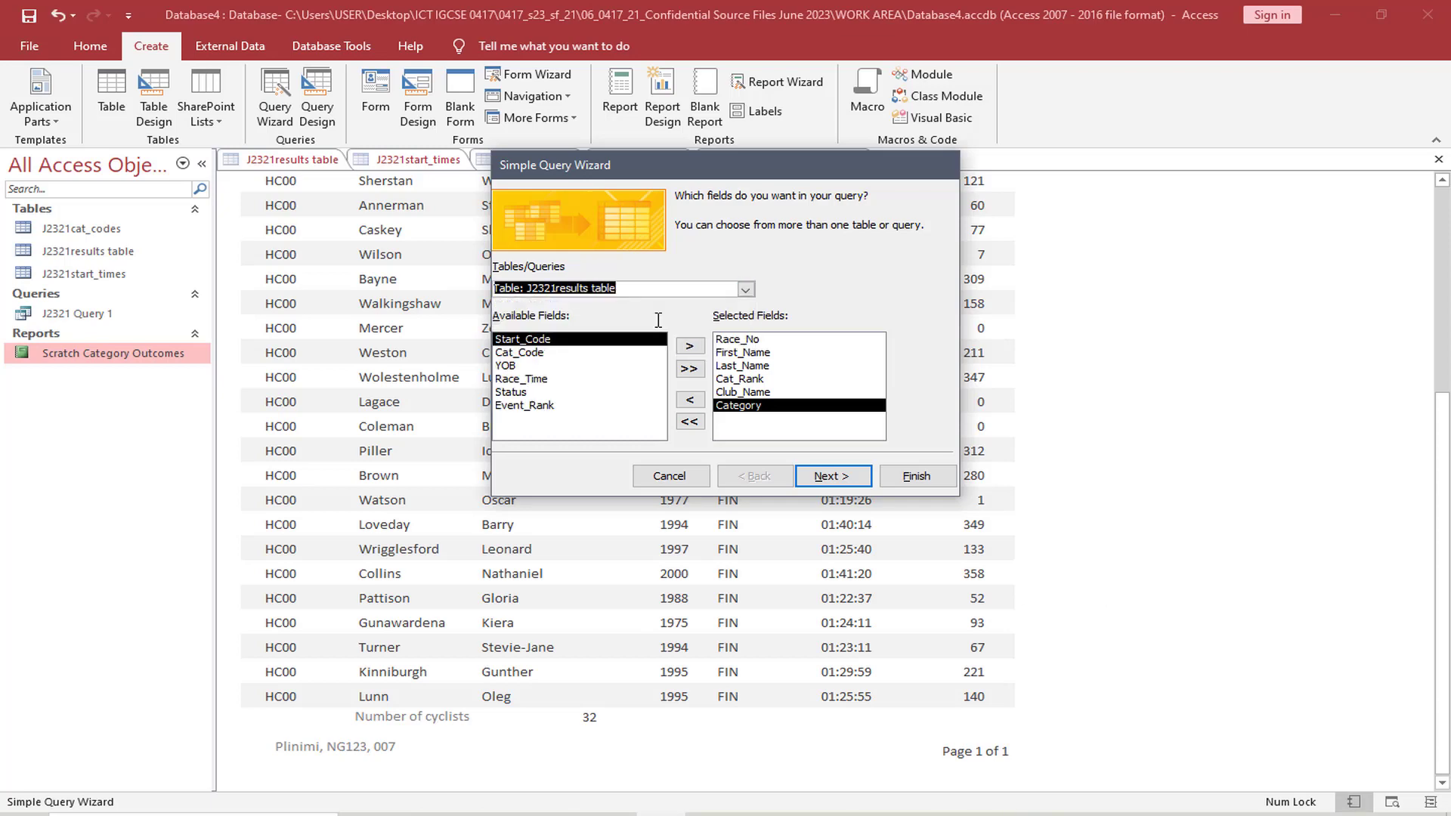
click(539, 393)
click(690, 345)
Review Time_per_km in the exam paper's field list, then return to Access and add Race_Time as the query's last field
click(576, 813)
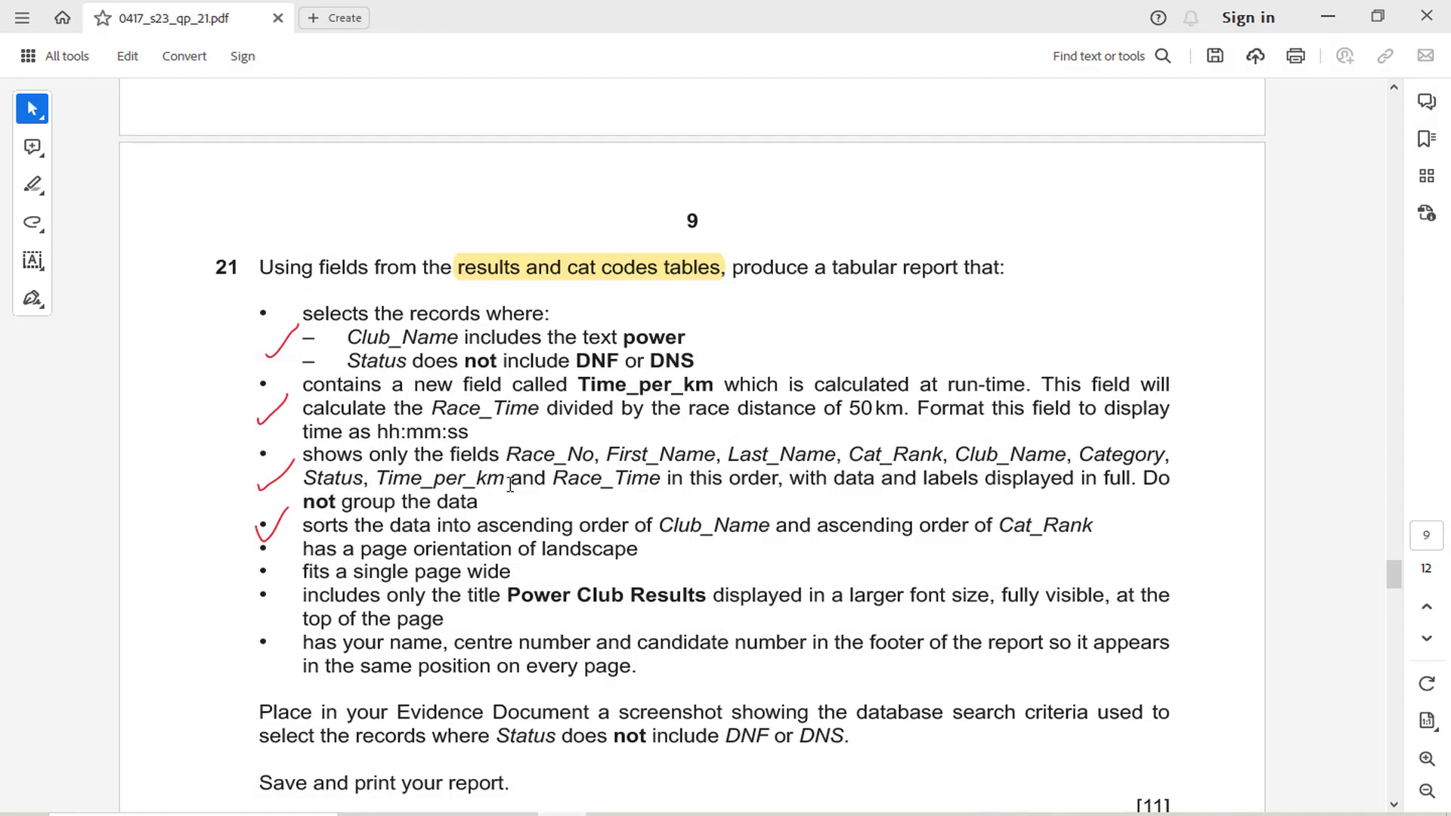
double_click(407, 490)
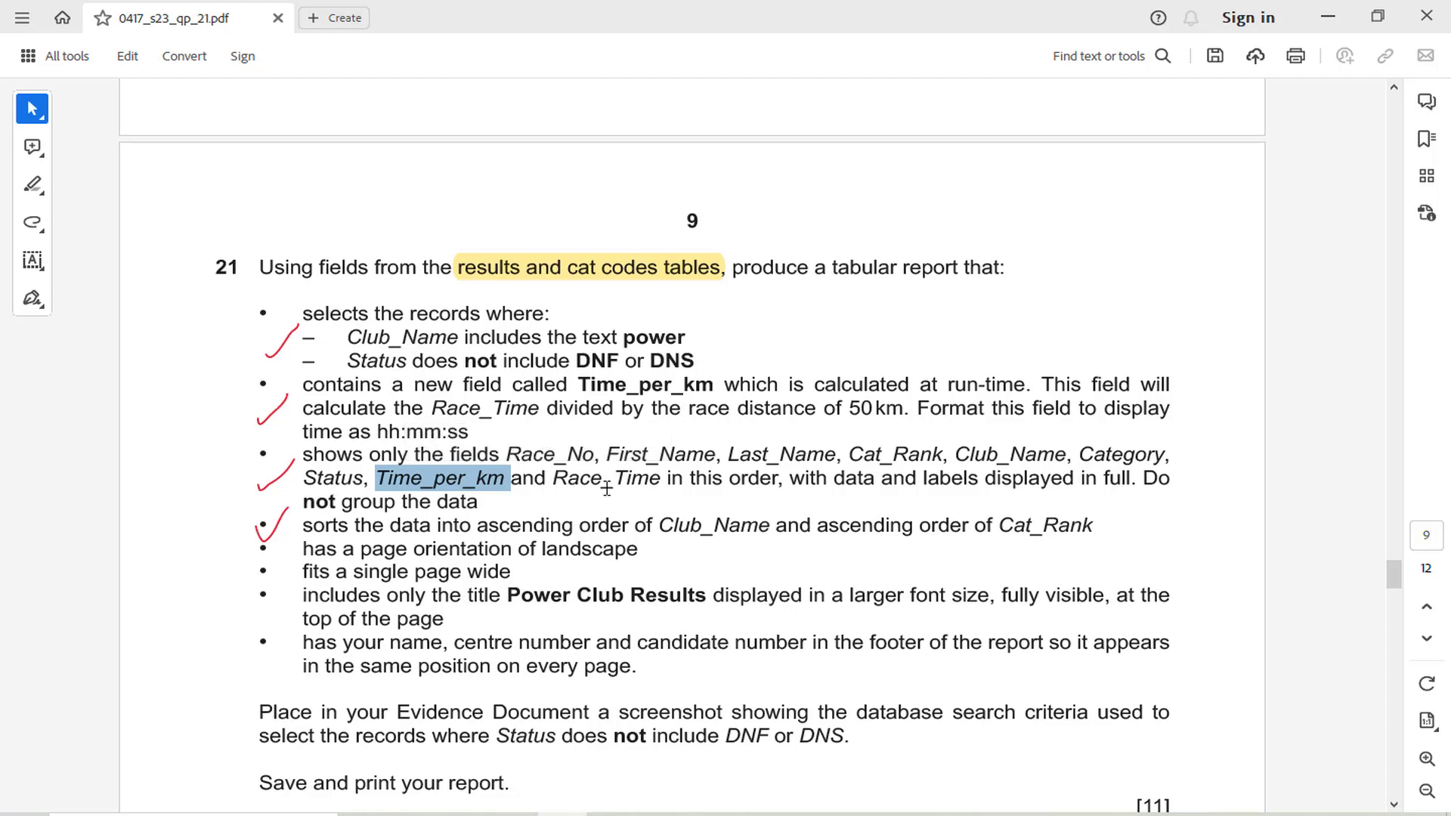
click(563, 814)
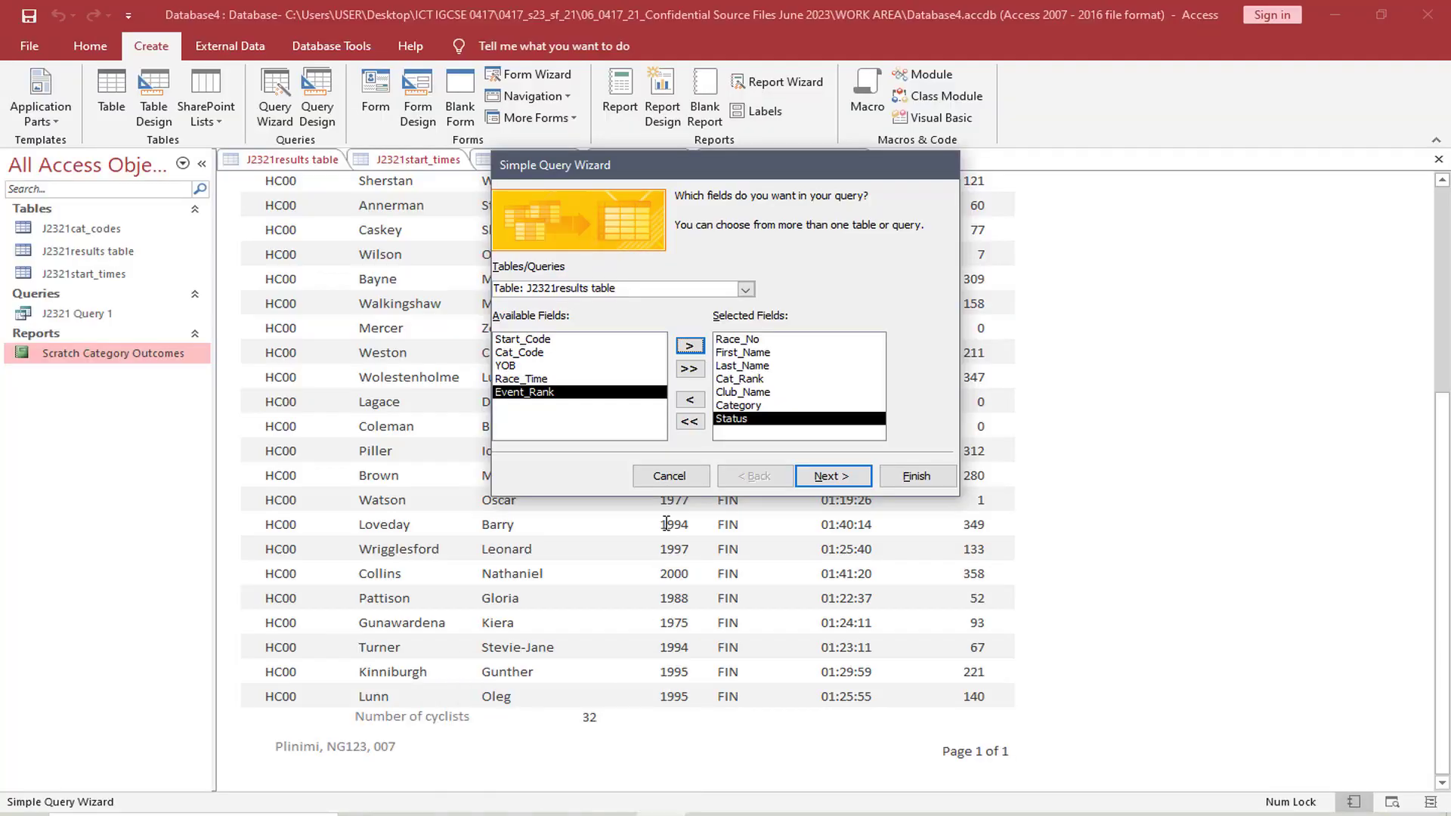
click(647, 379)
click(690, 345)
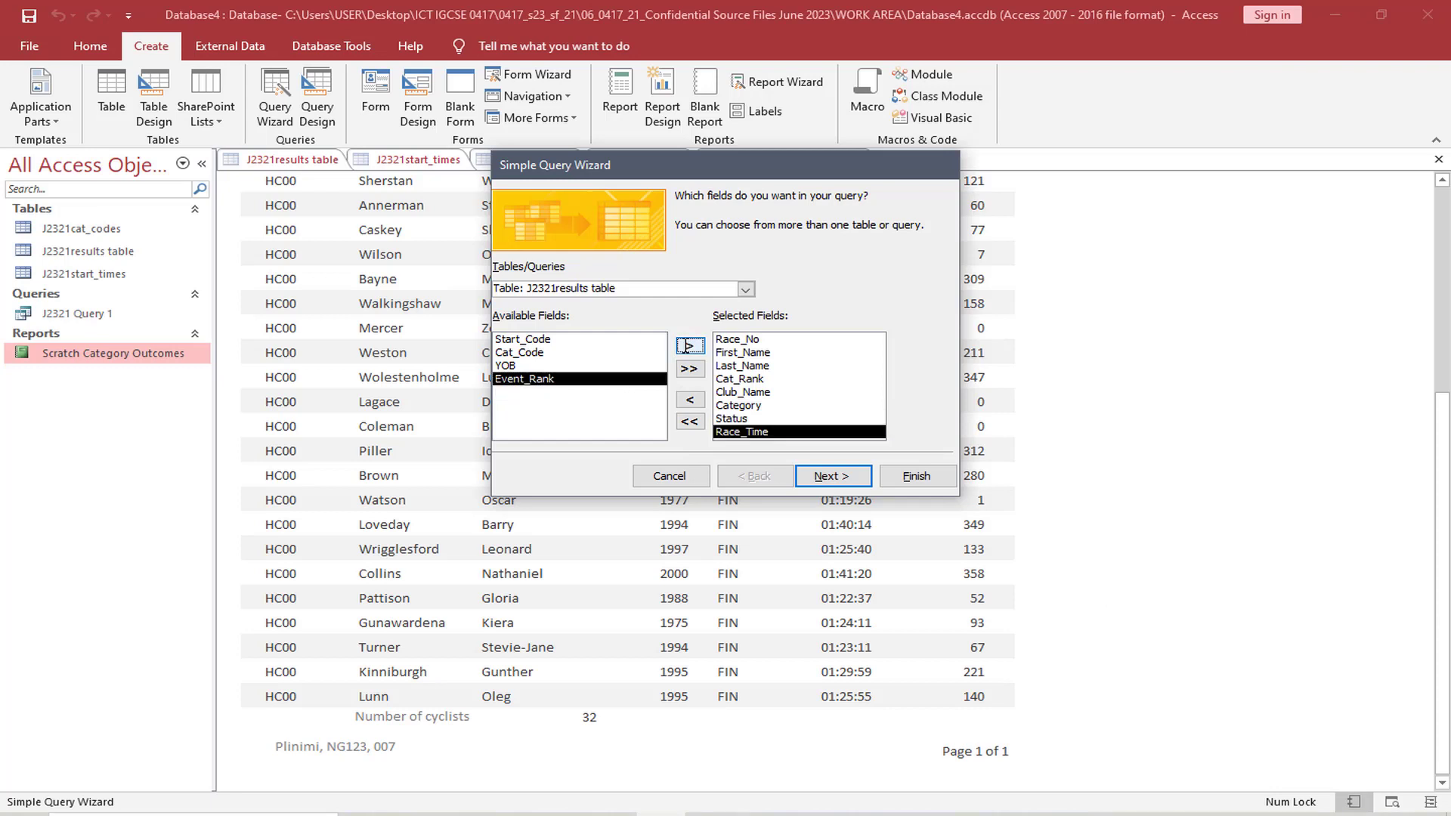
Finish the wizard as a detail query titled J2321 Query 2, opened to view its records
click(832, 474)
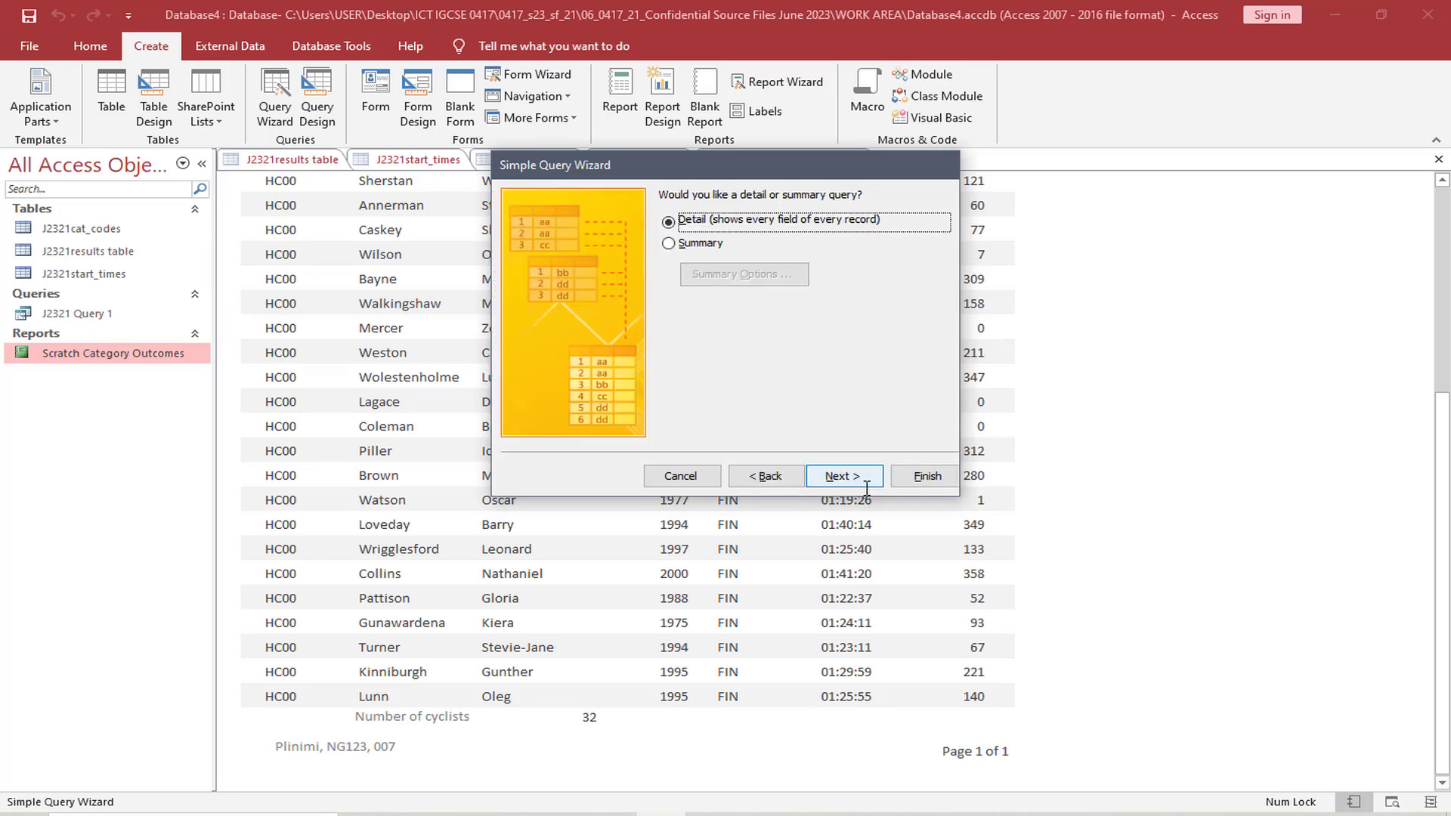
click(866, 476)
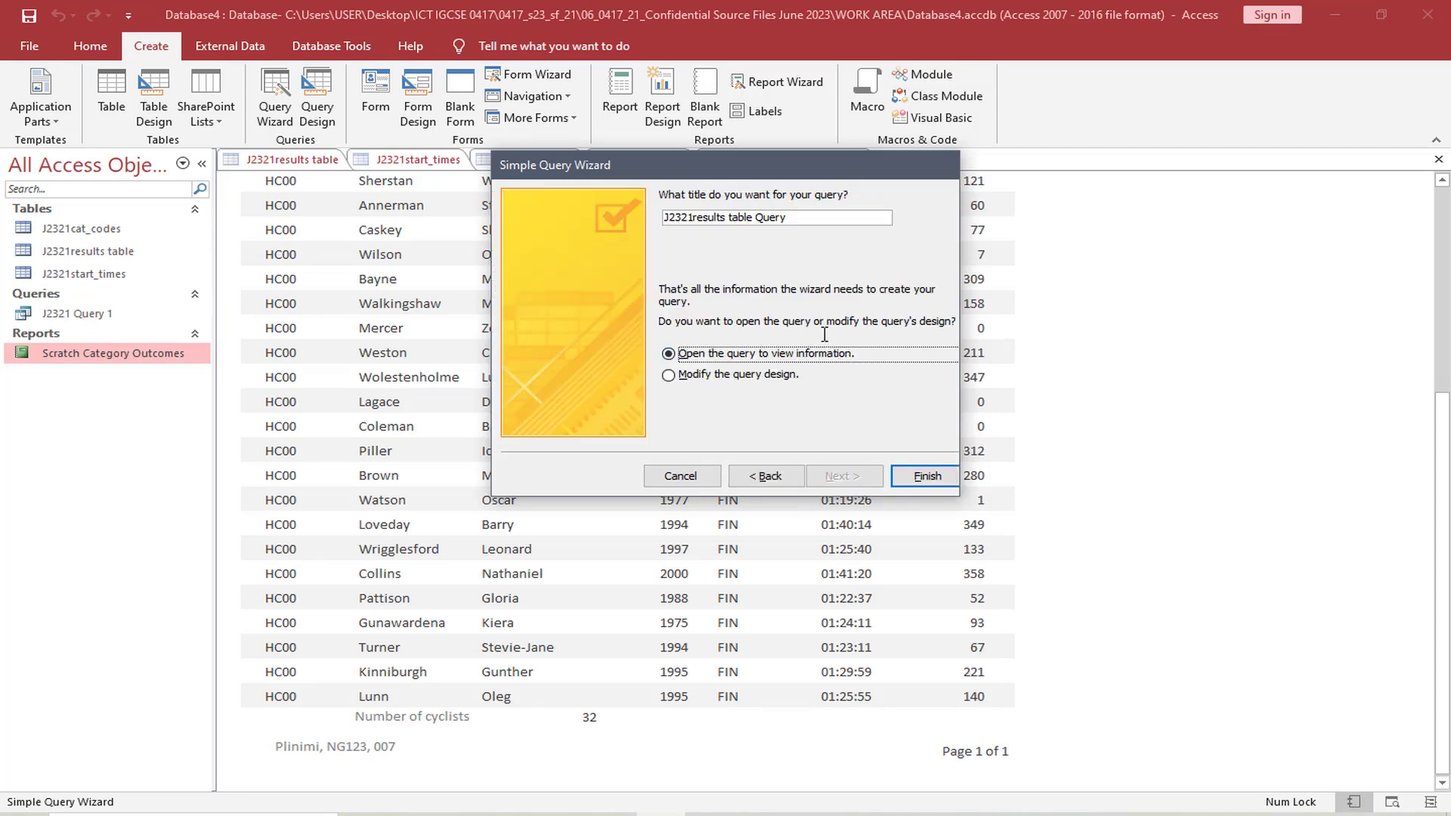
click(754, 218)
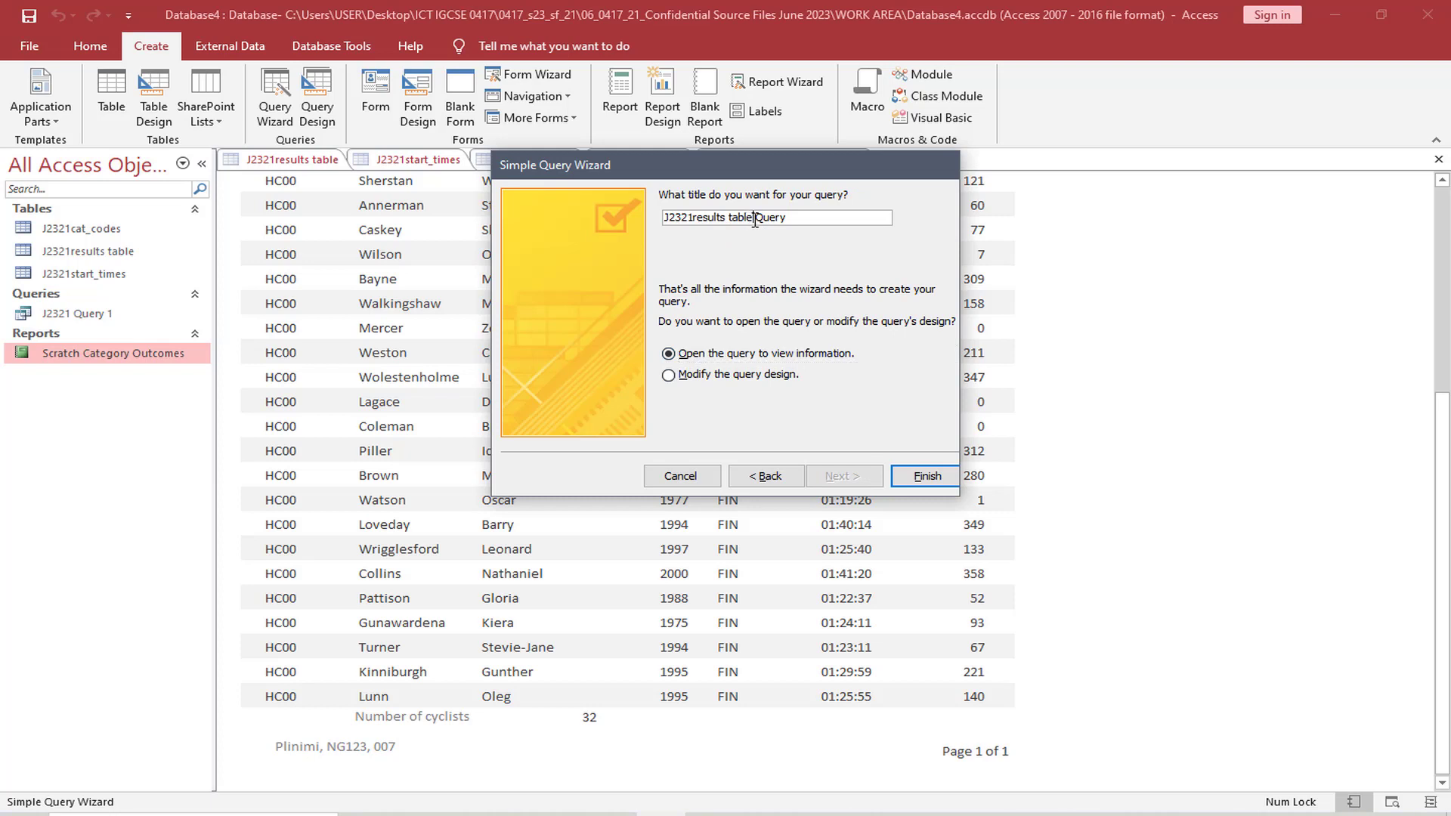
key(BackSpace)
key(BackSpace)
key(BackSpace)
key(BackSpace)
key(BackSpace)
key(BackSpace)
key(BackSpace)
key(BackSpace)
key(BackSpace)
key(BackSpace)
key(BackSpace)
key(BackSpace)
key(BackSpace)
key(BackSpace)
click(913, 476)
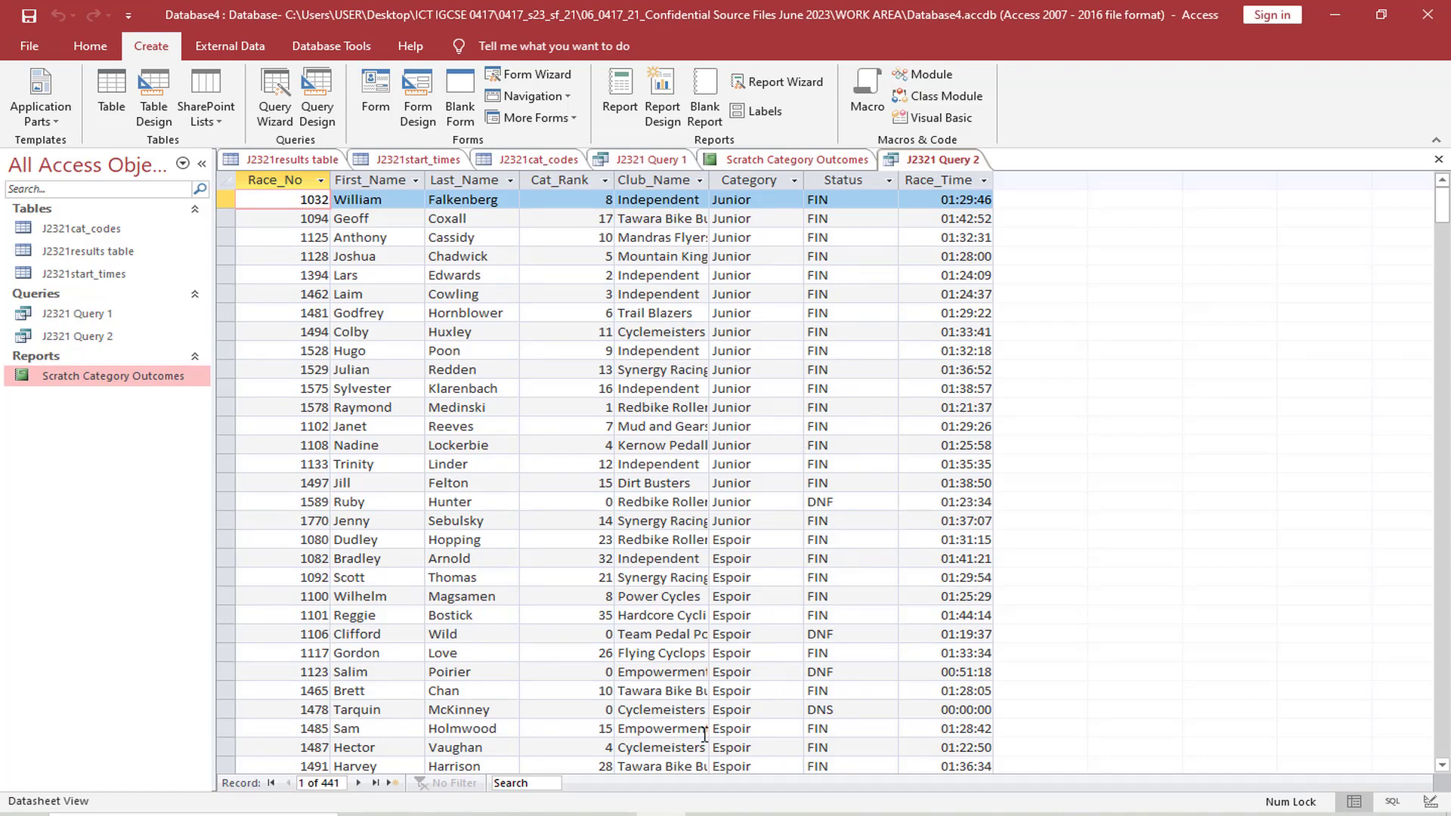
Review the Time_per_km field's calculation and format requirements in the exam paper and return to Access
click(565, 811)
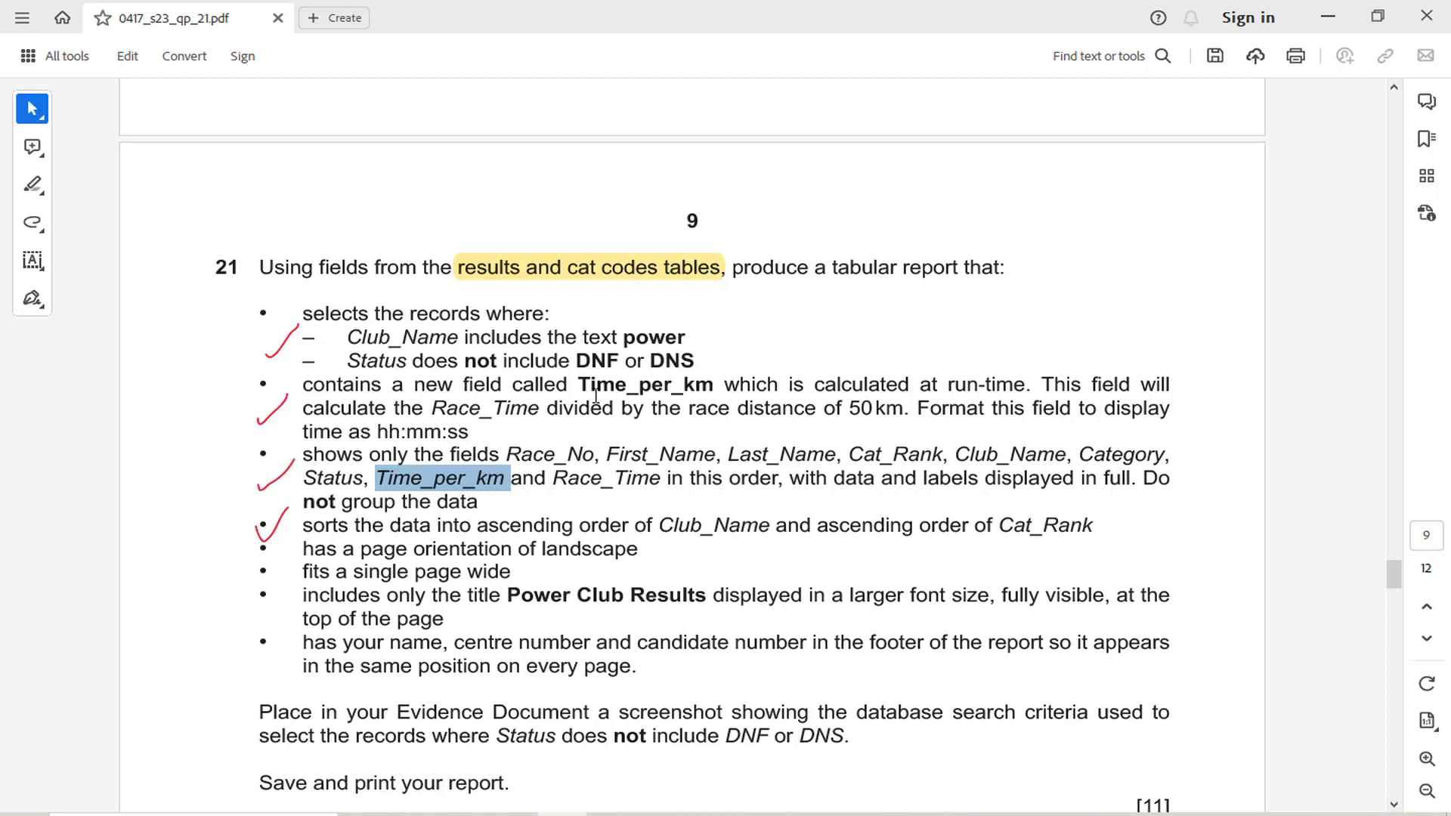
drag(580, 385, 715, 389)
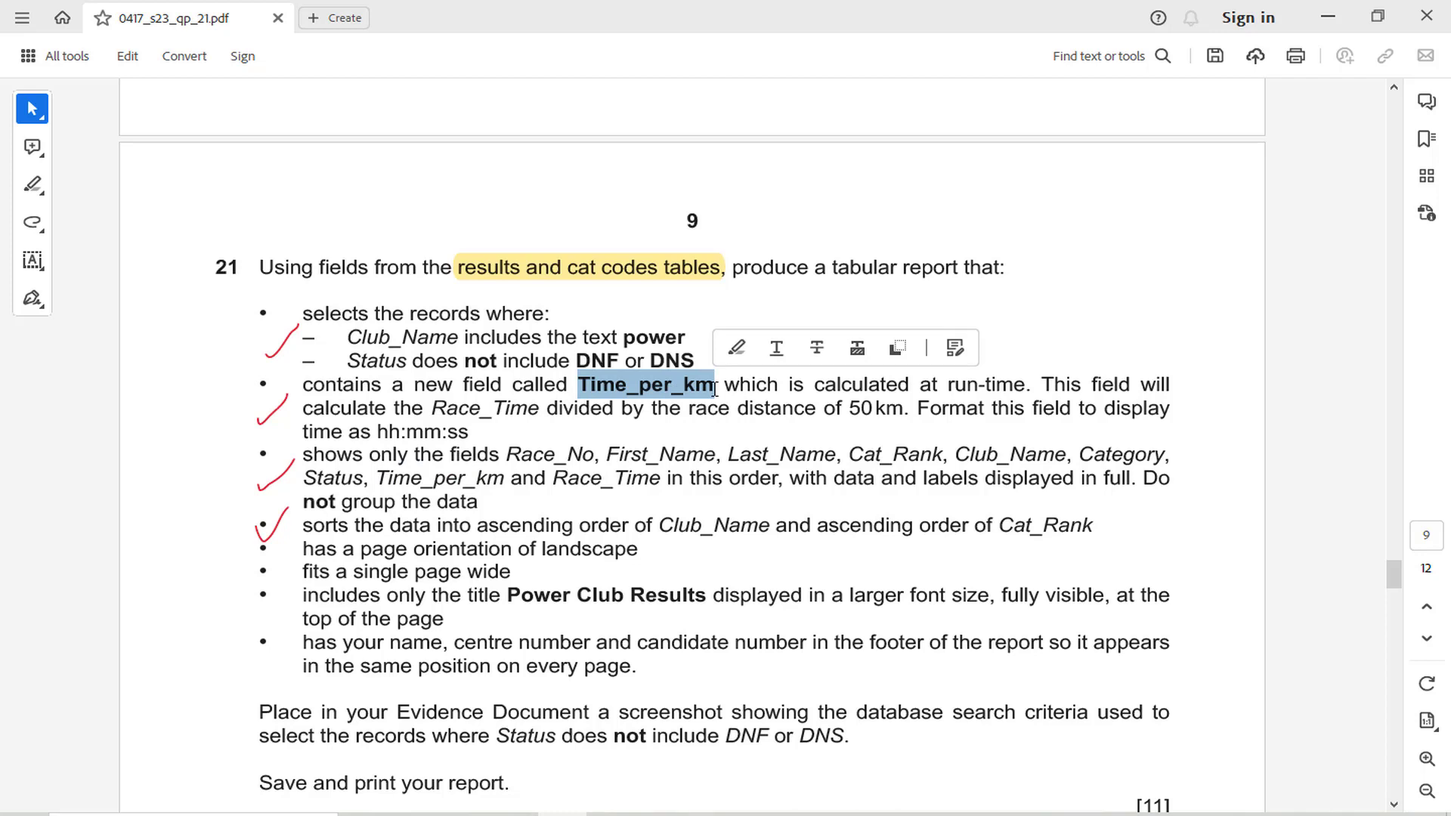
click(676, 454)
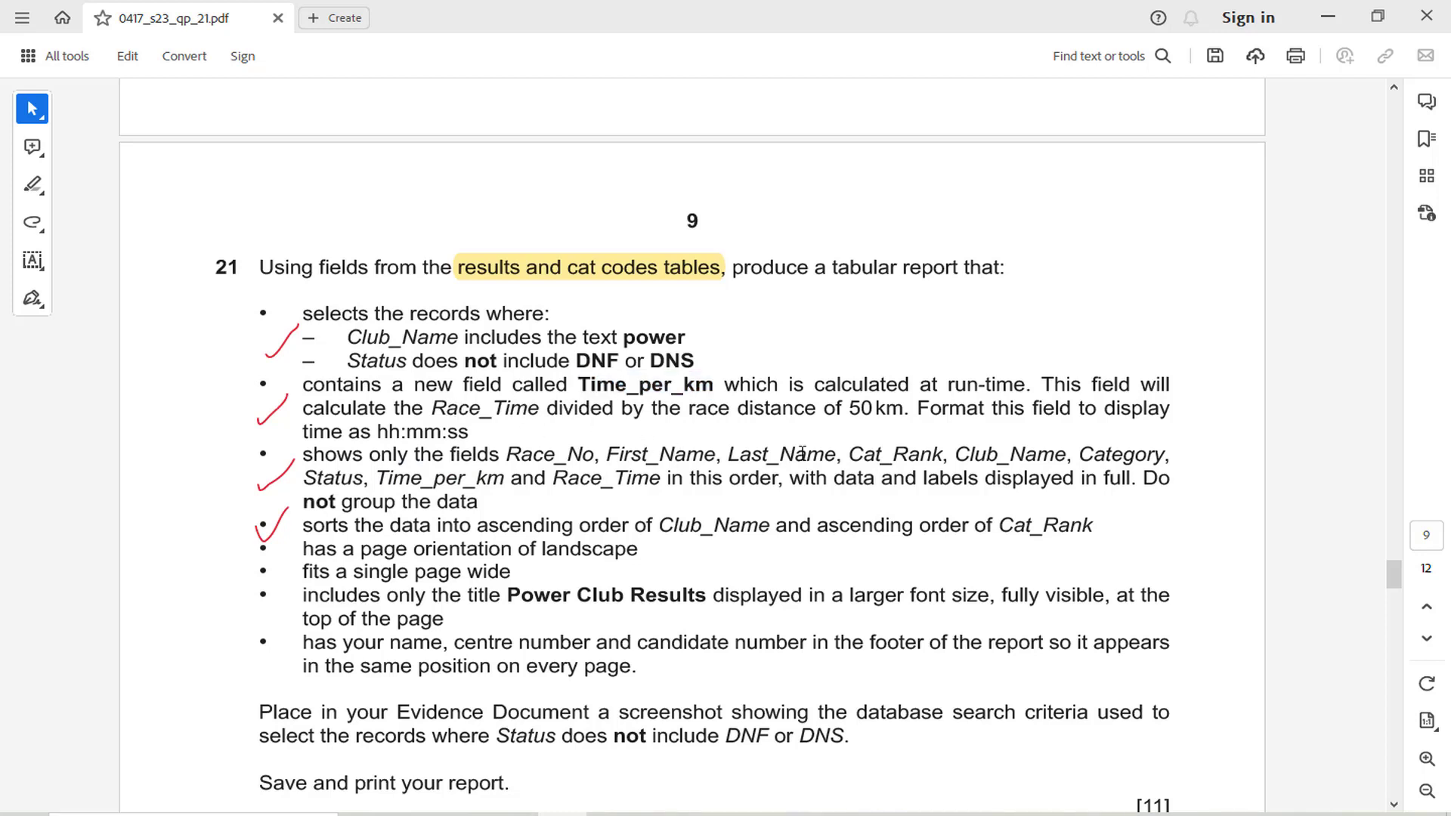
click(661, 814)
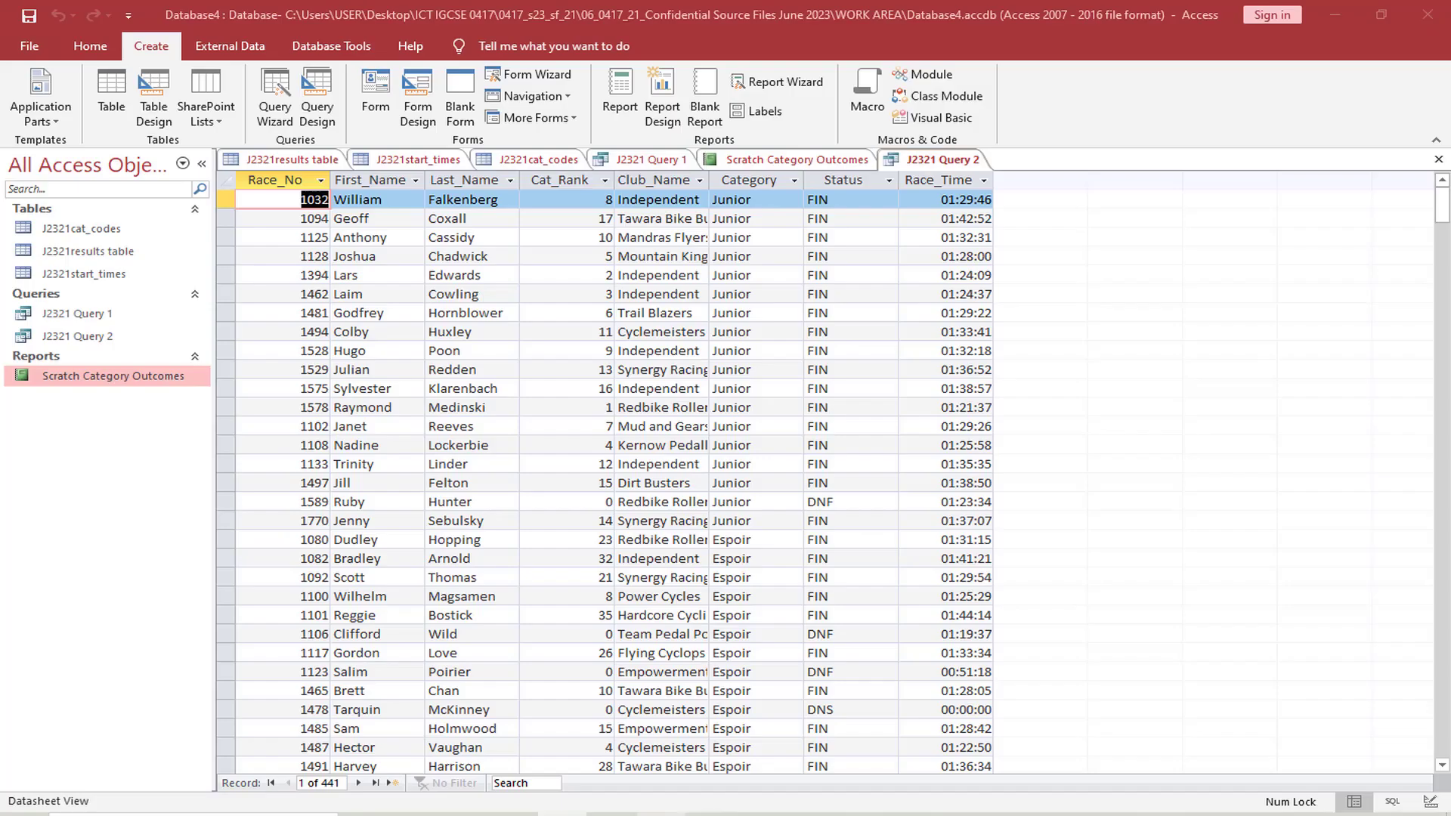
Open J2321 Query 2 in Design view and close the Property Sheet to show the whole design grid
click(90, 46)
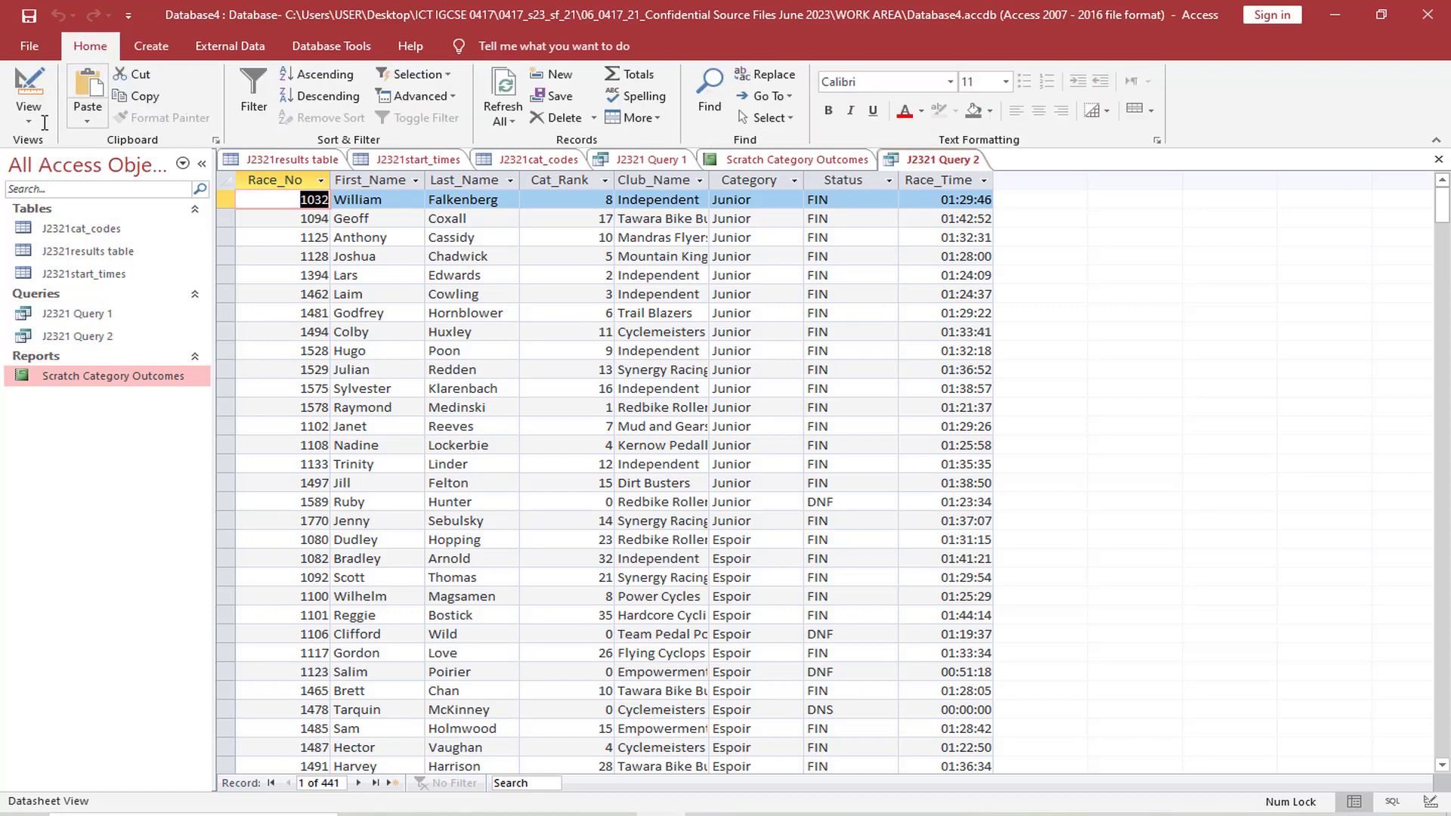
click(29, 114)
click(77, 234)
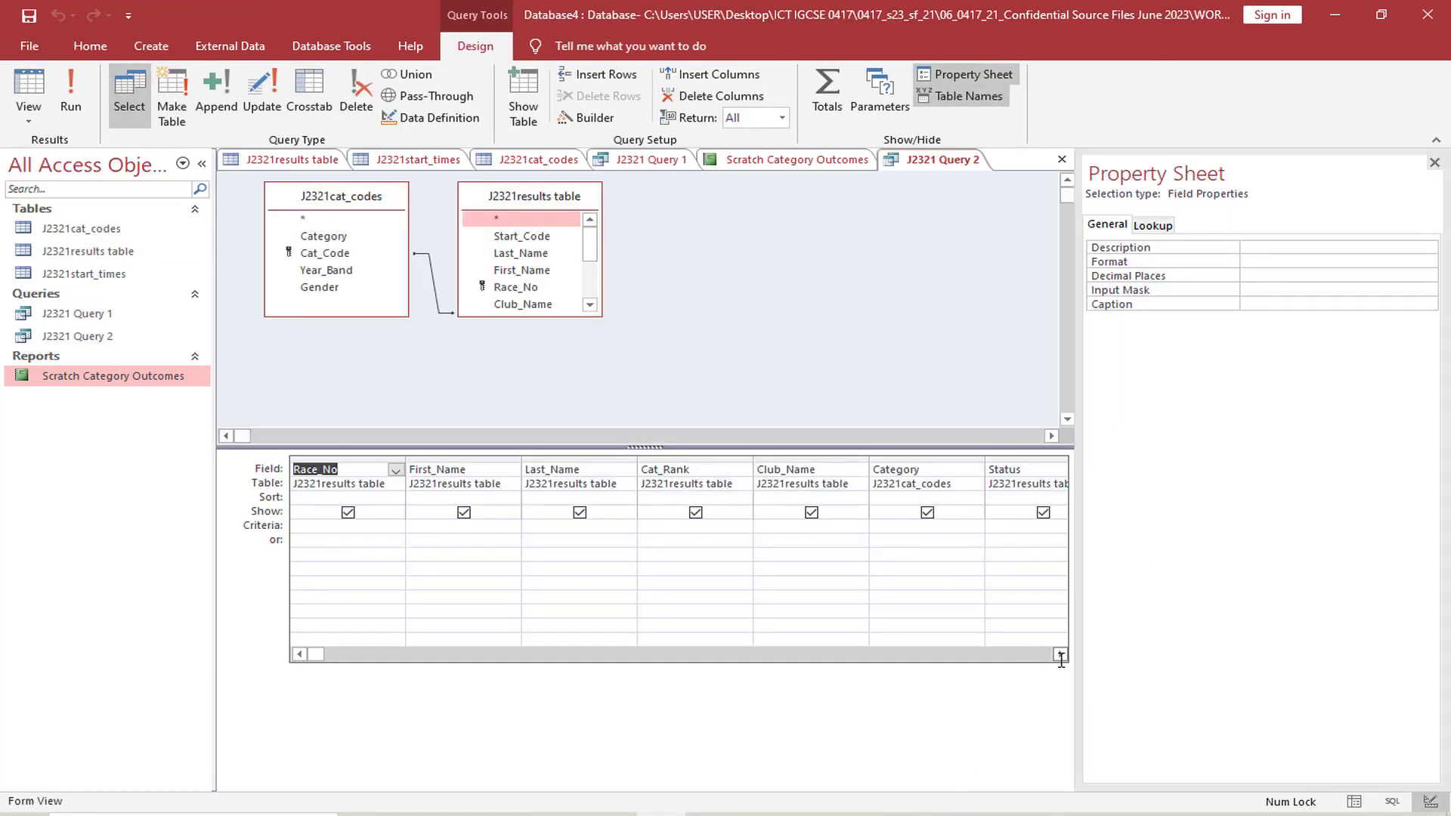
click(1435, 162)
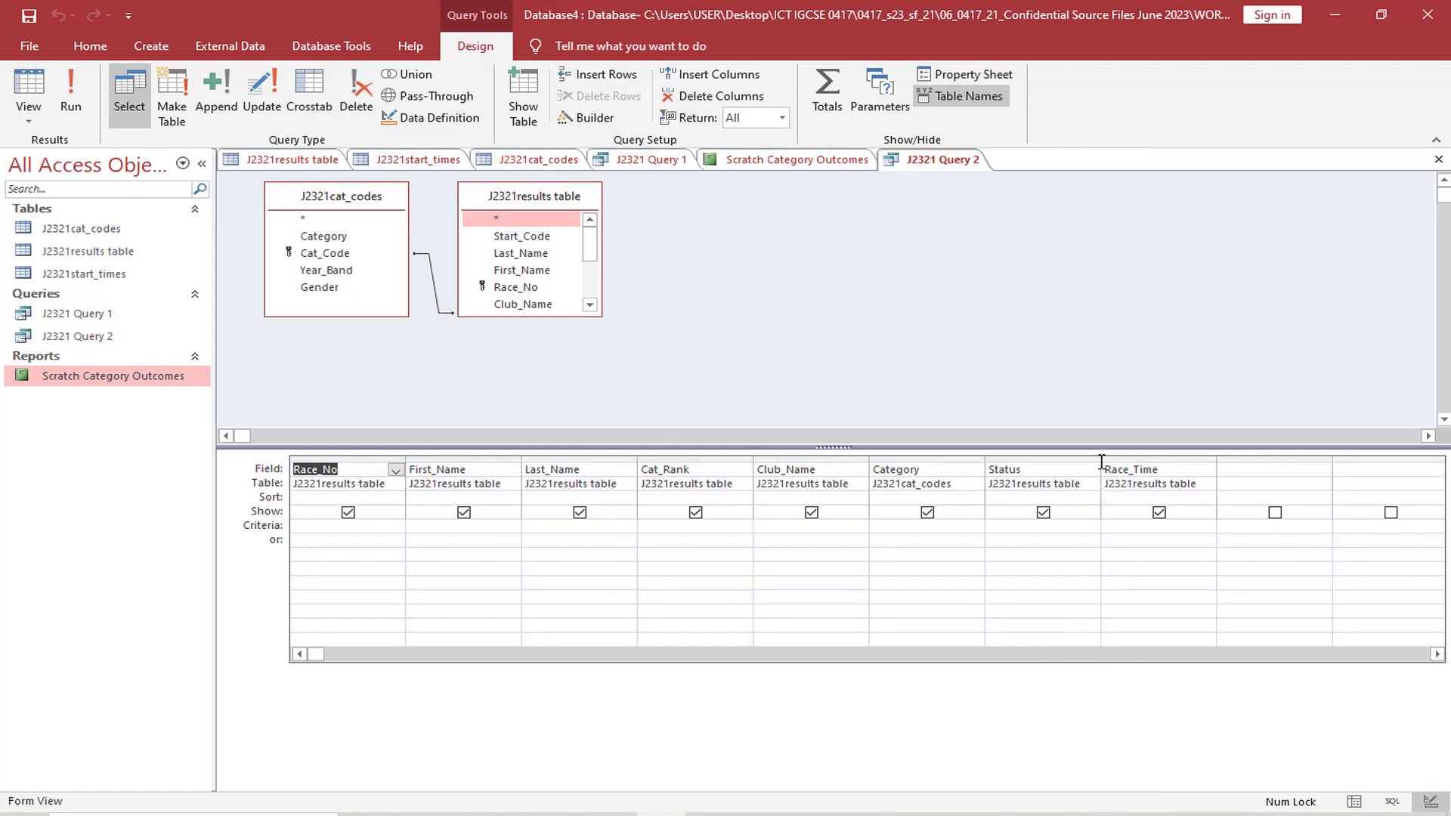
Enlarge the J2321results table field list, add Race_Time again as the last column, and clear the first Race_Time column's field name
click(1237, 473)
drag(535, 317, 541, 404)
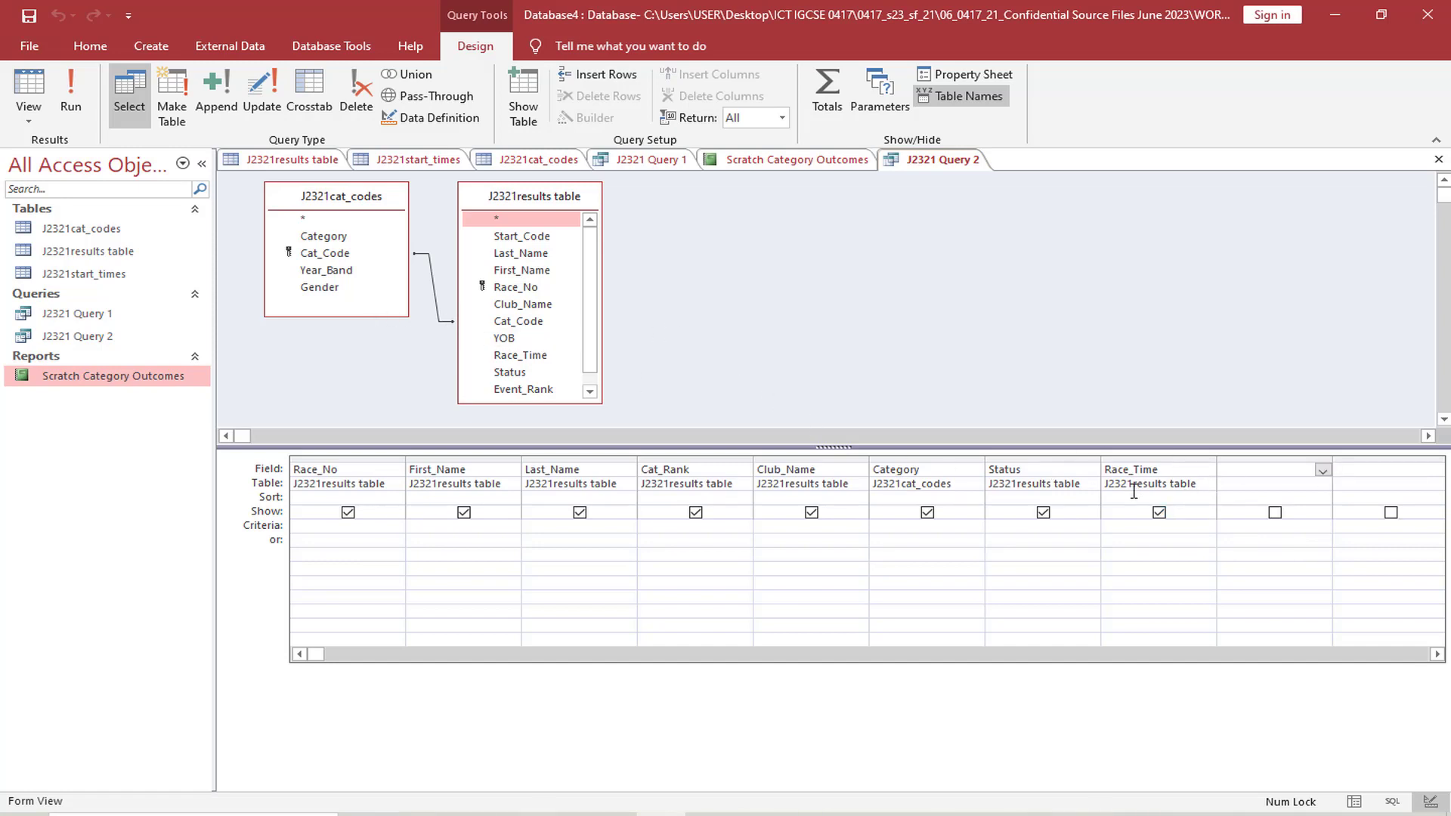
click(1242, 473)
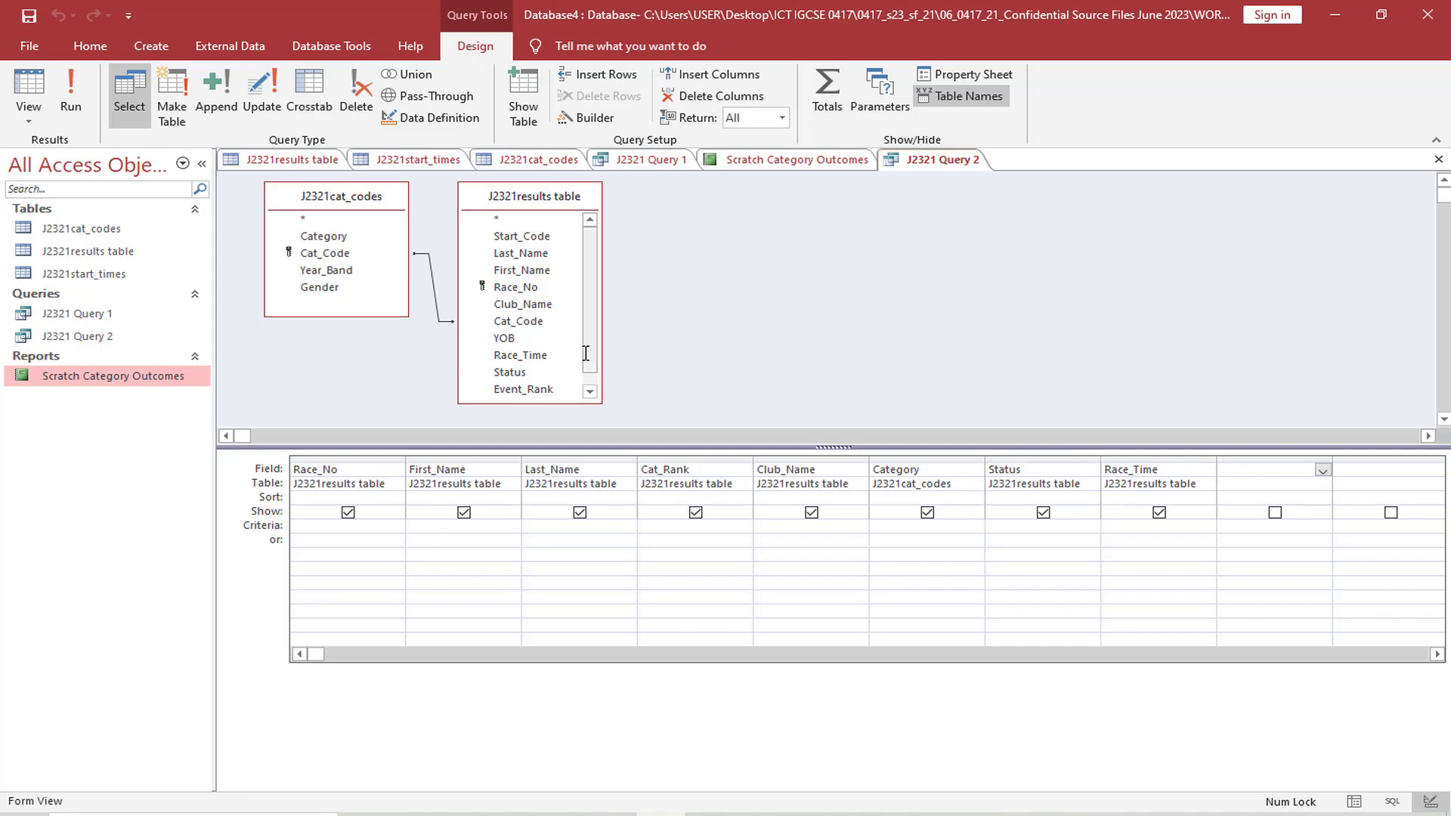
double_click(542, 355)
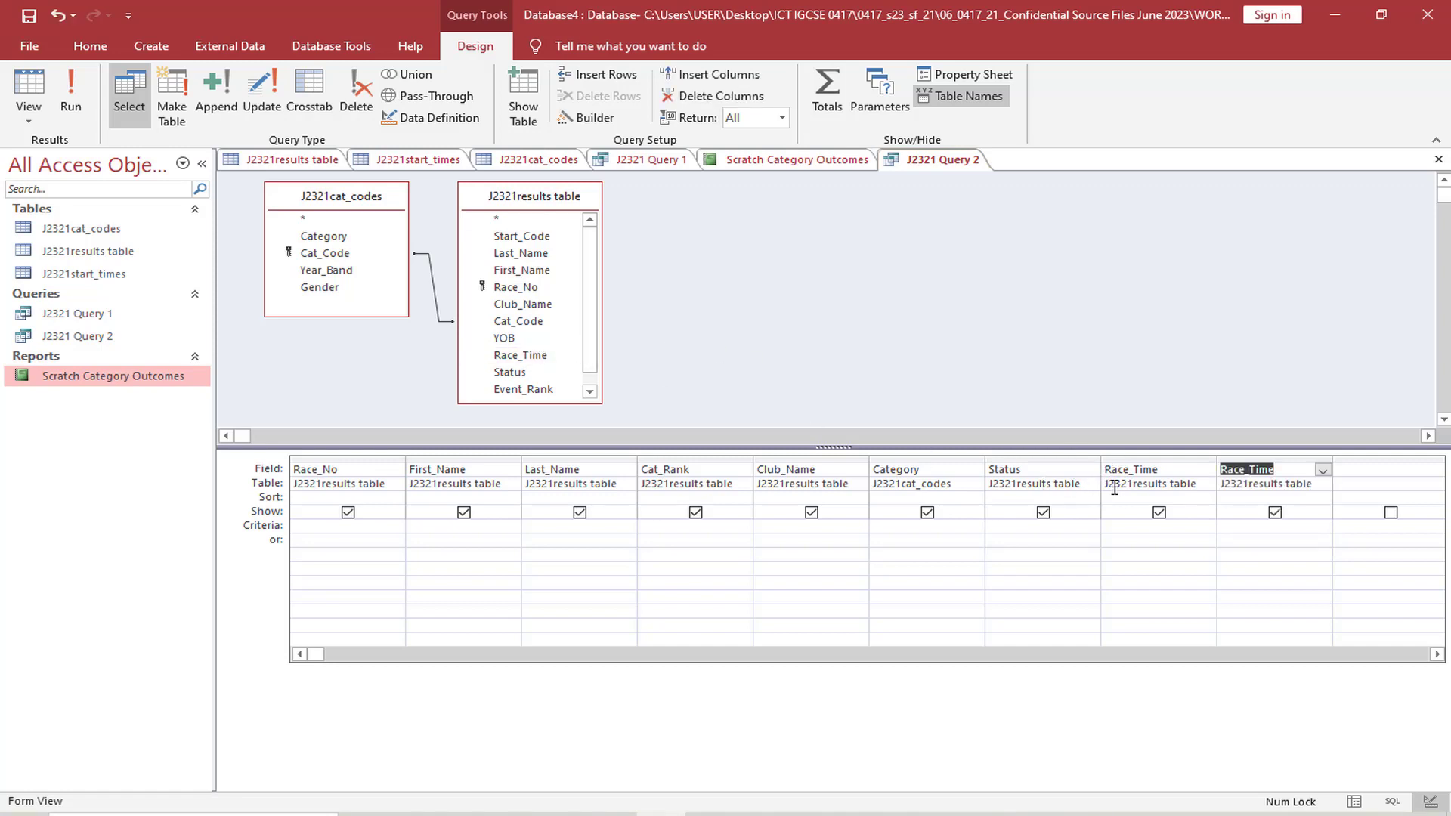
drag(1107, 486, 1193, 484)
click(1173, 470)
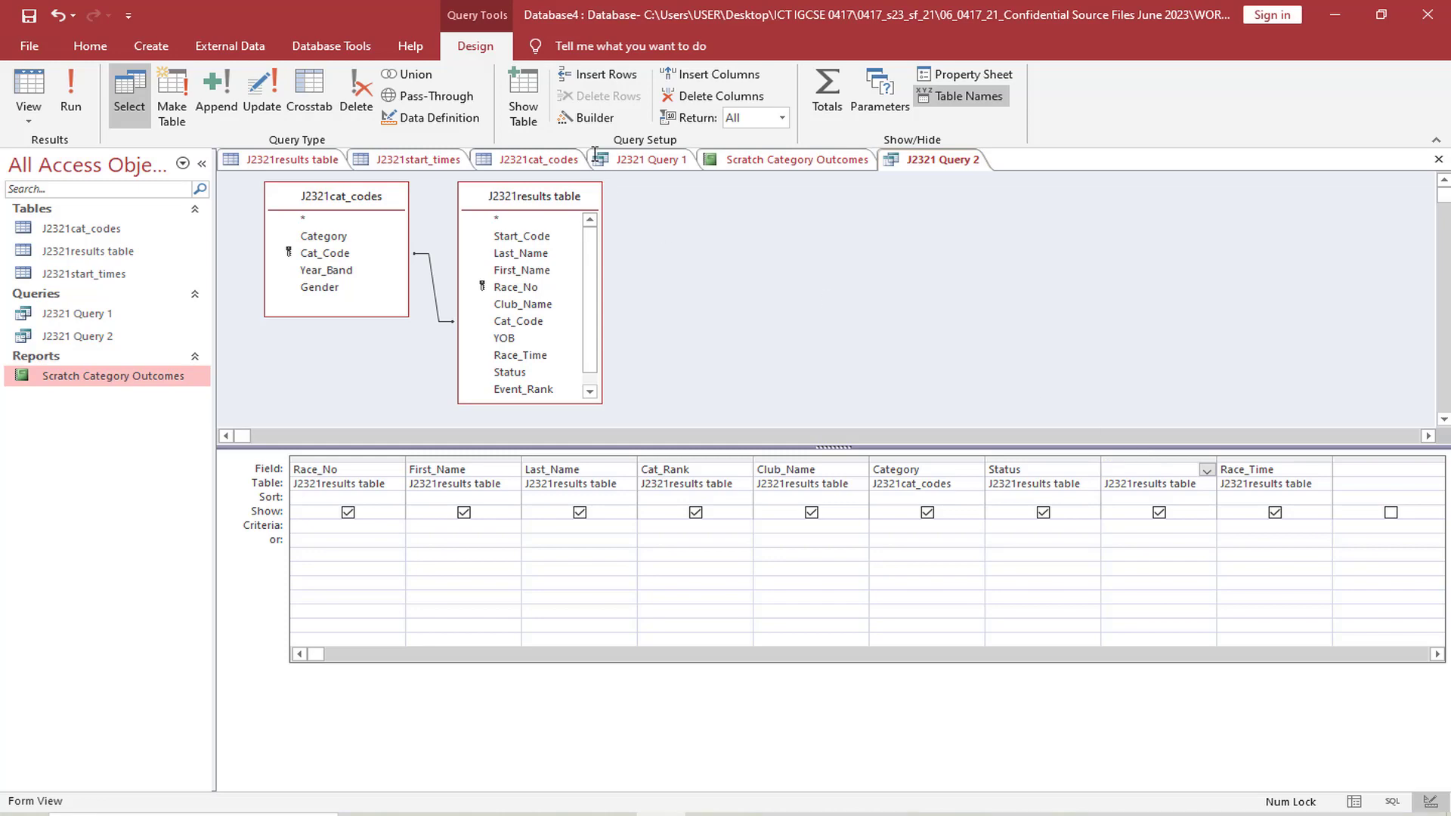
Check the race distance in the exam paper and build the expression = [Race_Time] /50 for the empty field before Race_Time
click(583, 117)
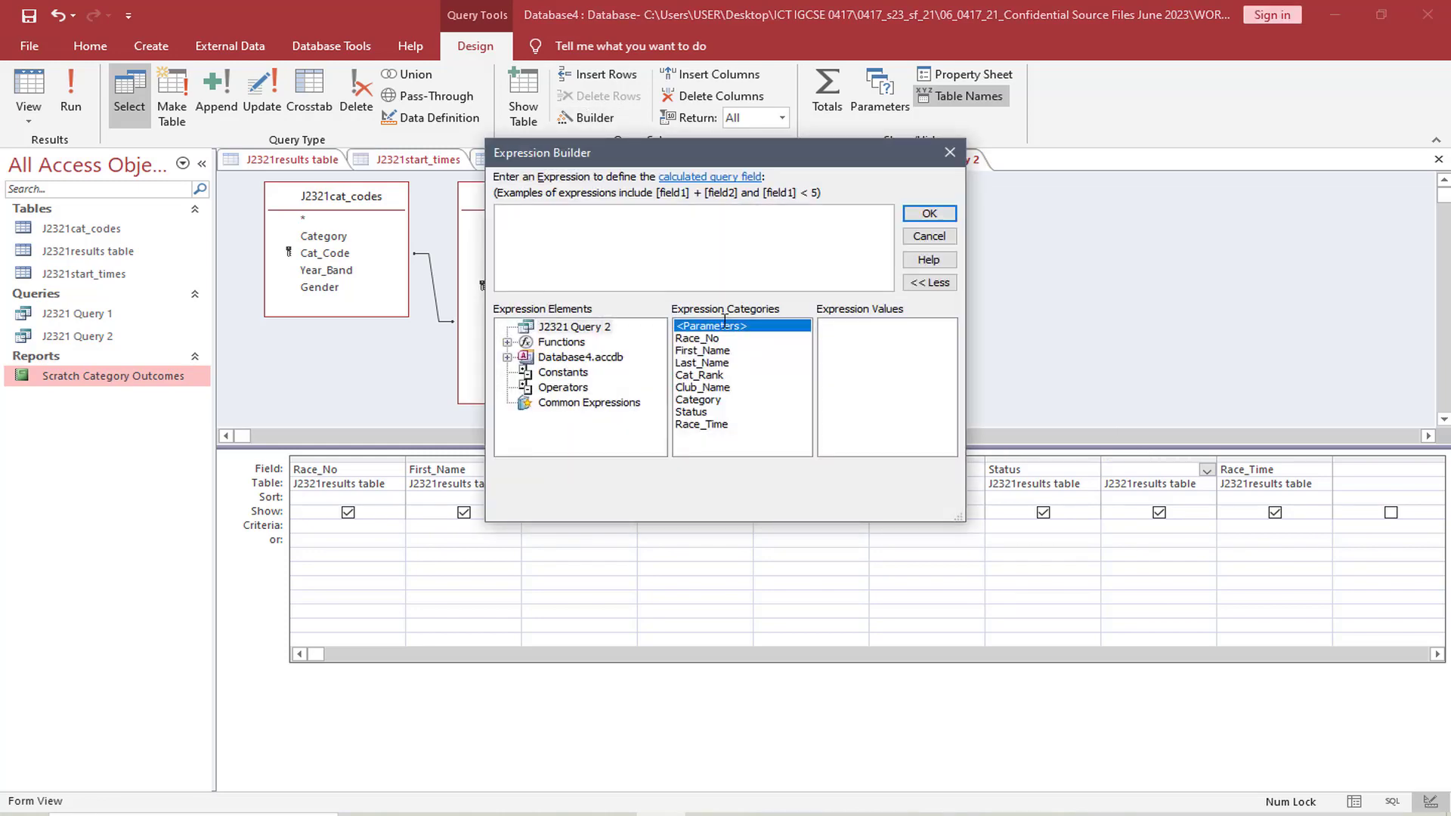
click(563, 814)
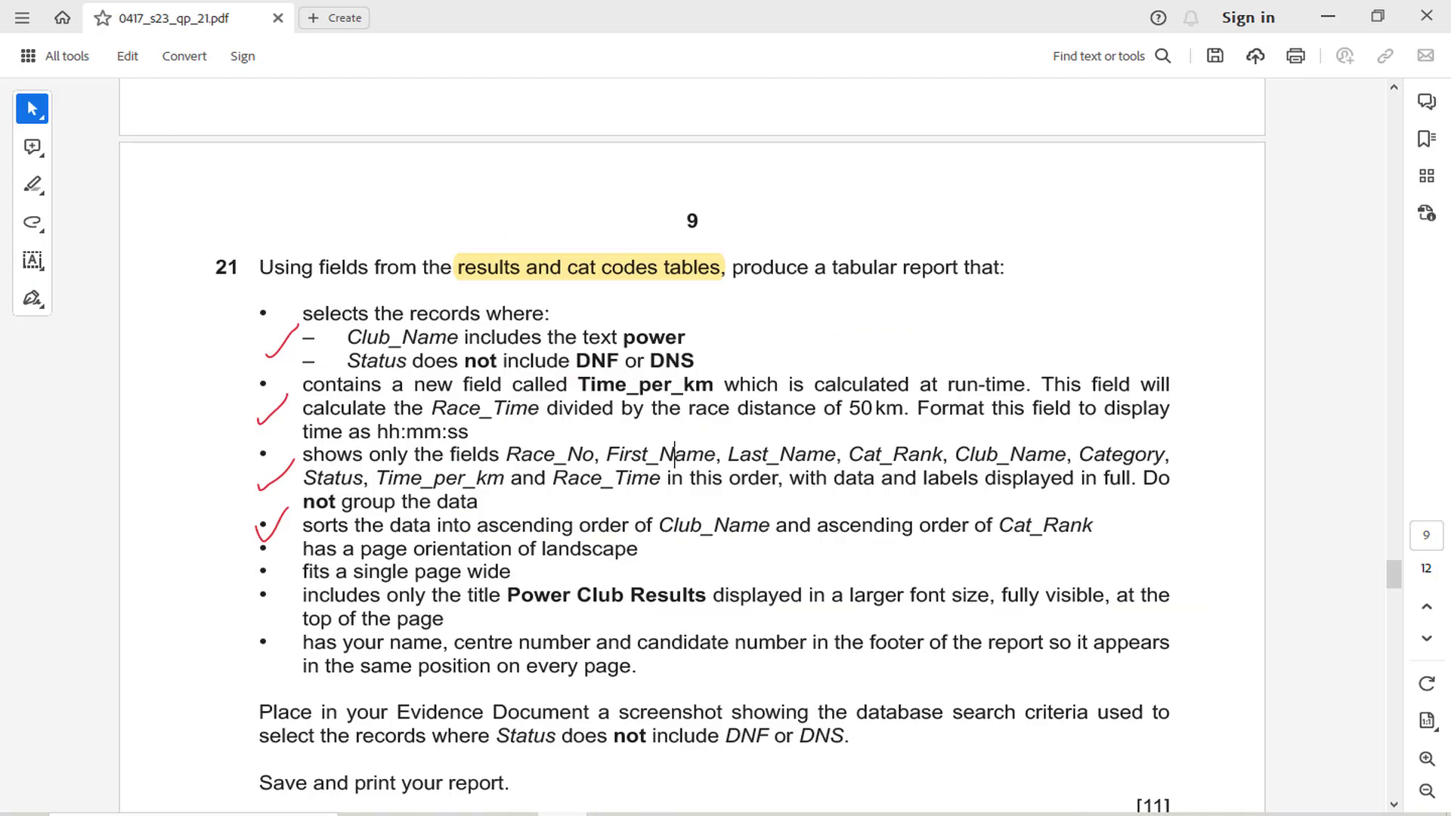
click(576, 814)
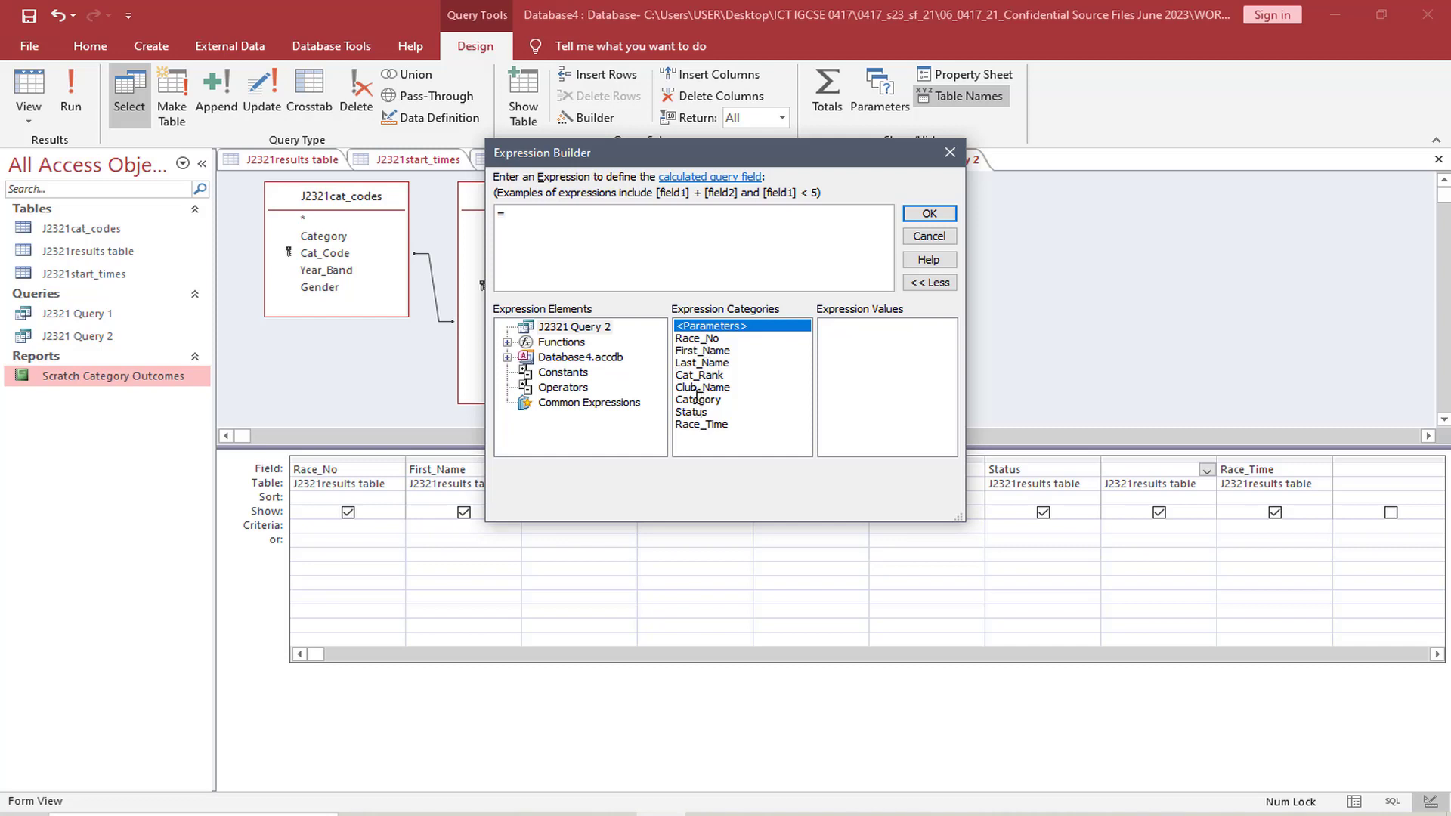
double_click(699, 426)
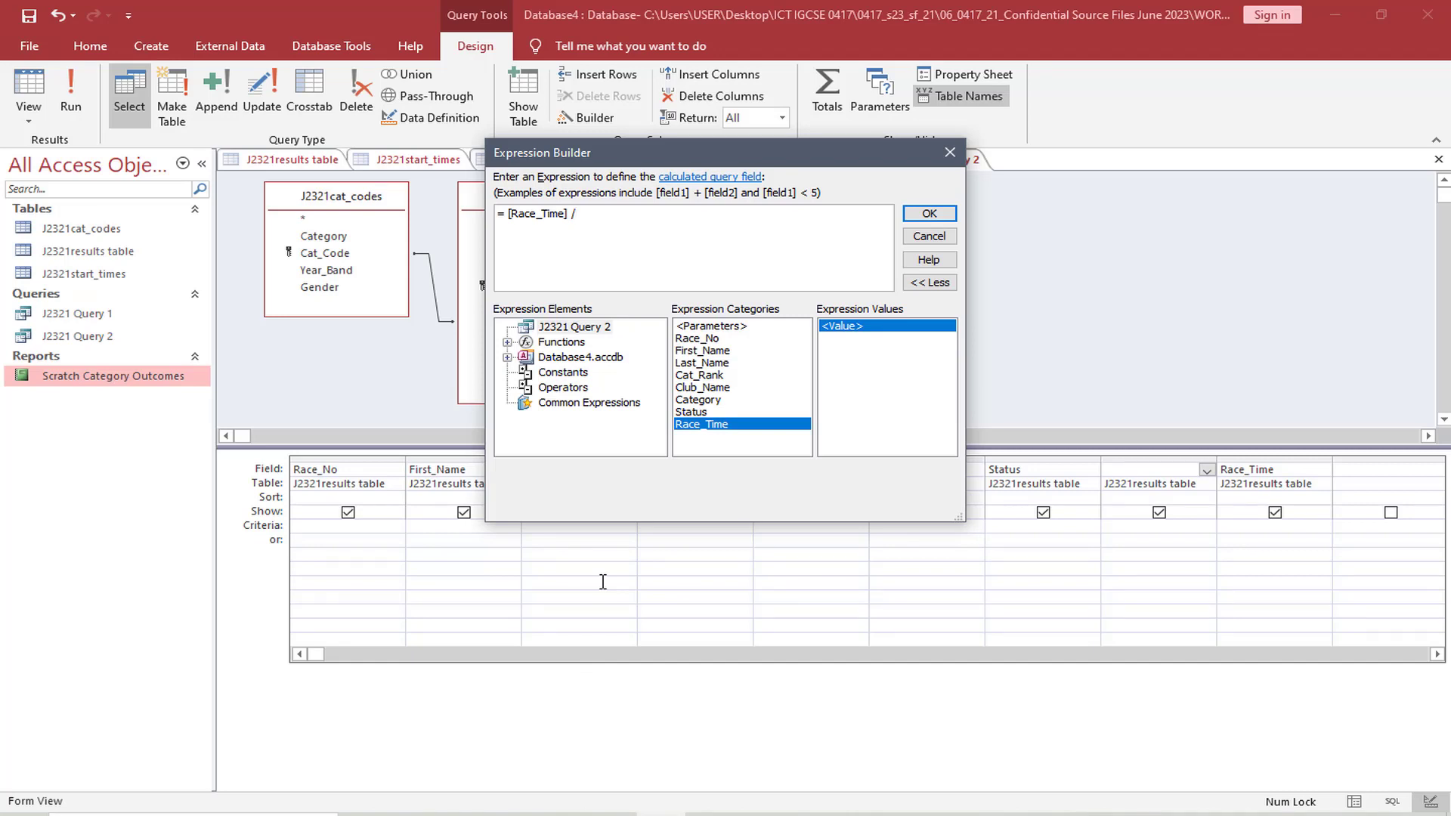
click(929, 214)
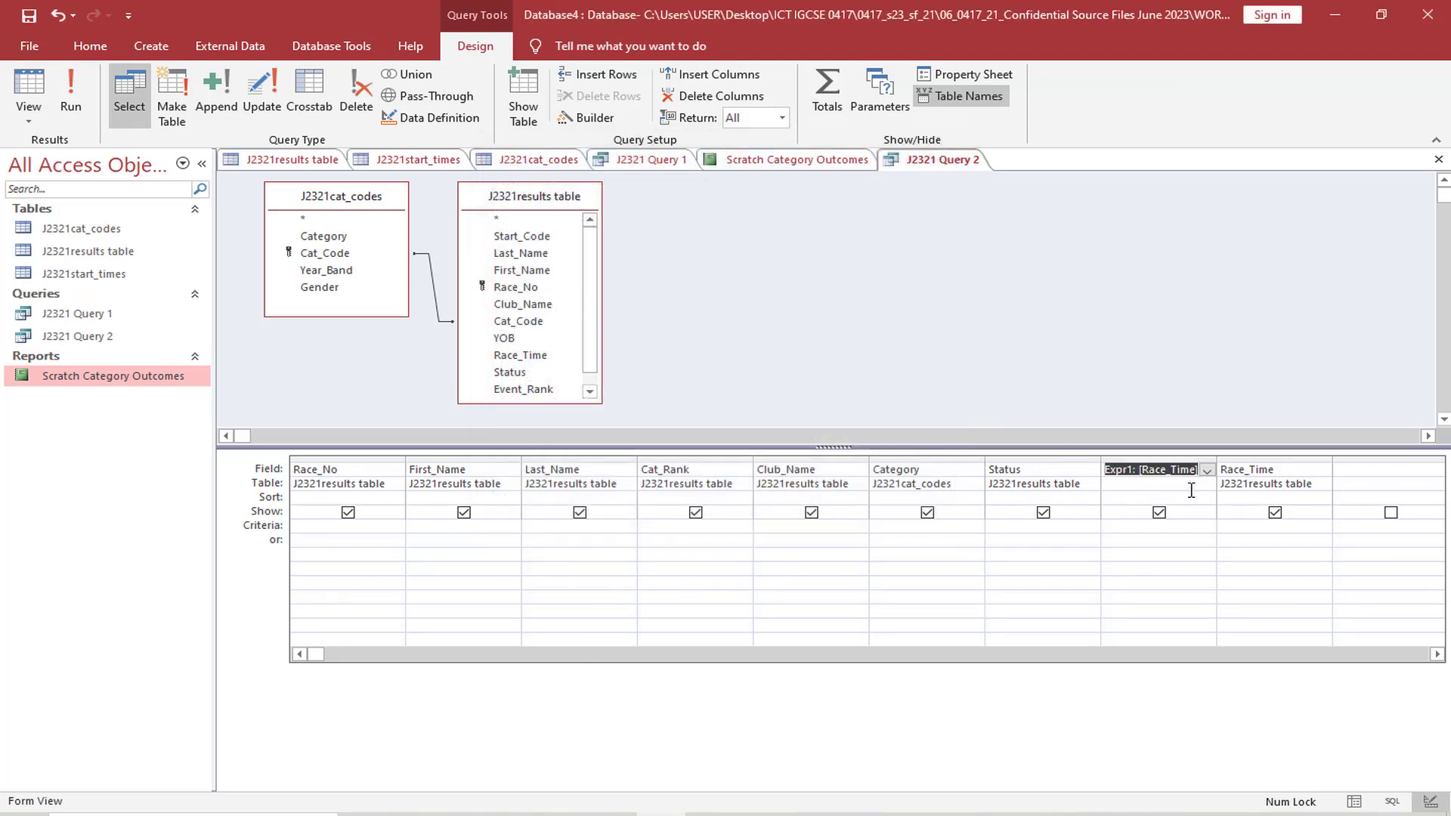
Widen the calculated field's column in the design grid so its full expression fits
click(1133, 470)
text(/50)
drag(1217, 461, 1322, 461)
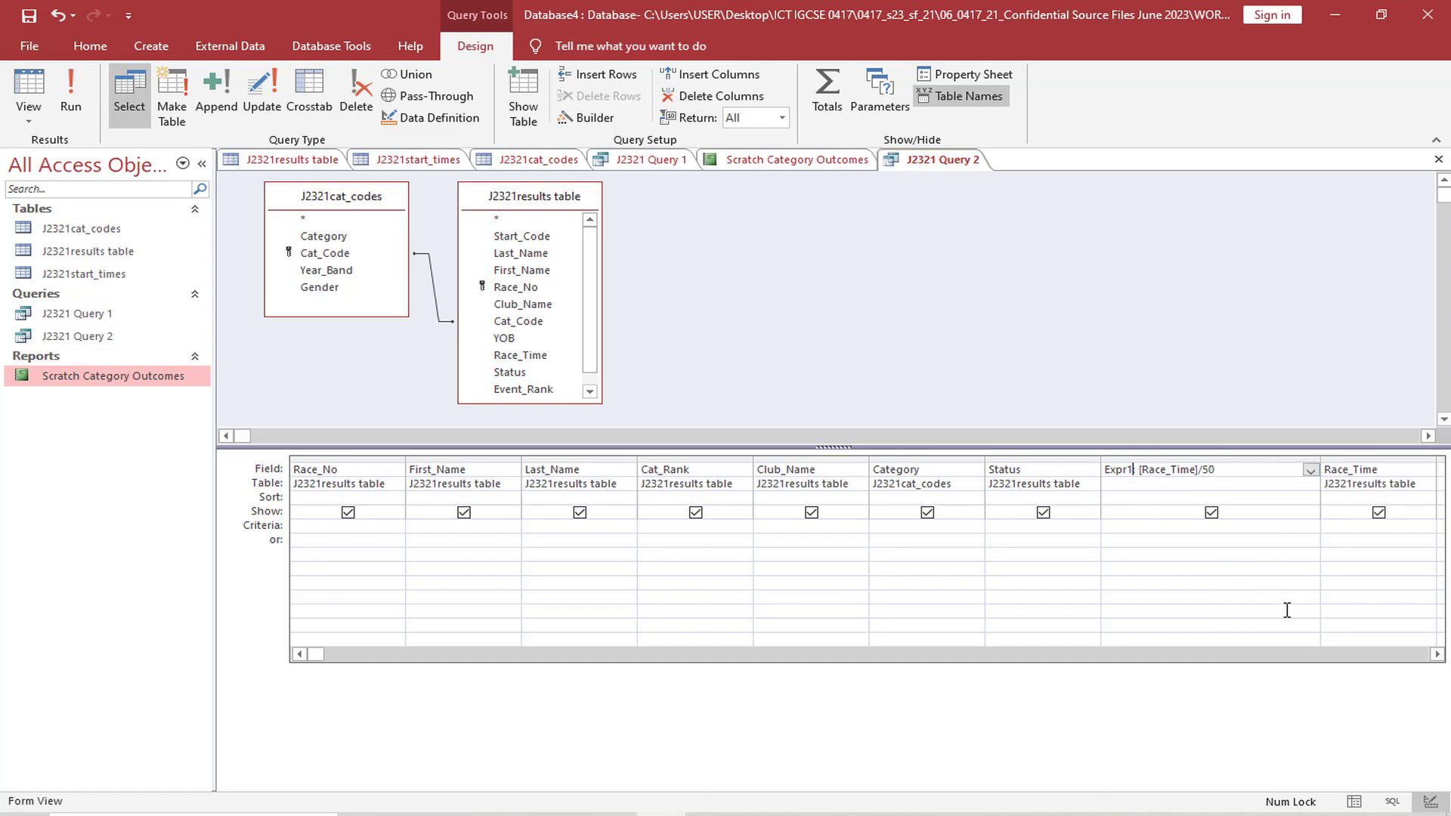
click(1438, 655)
click(1437, 655)
click(1437, 655)
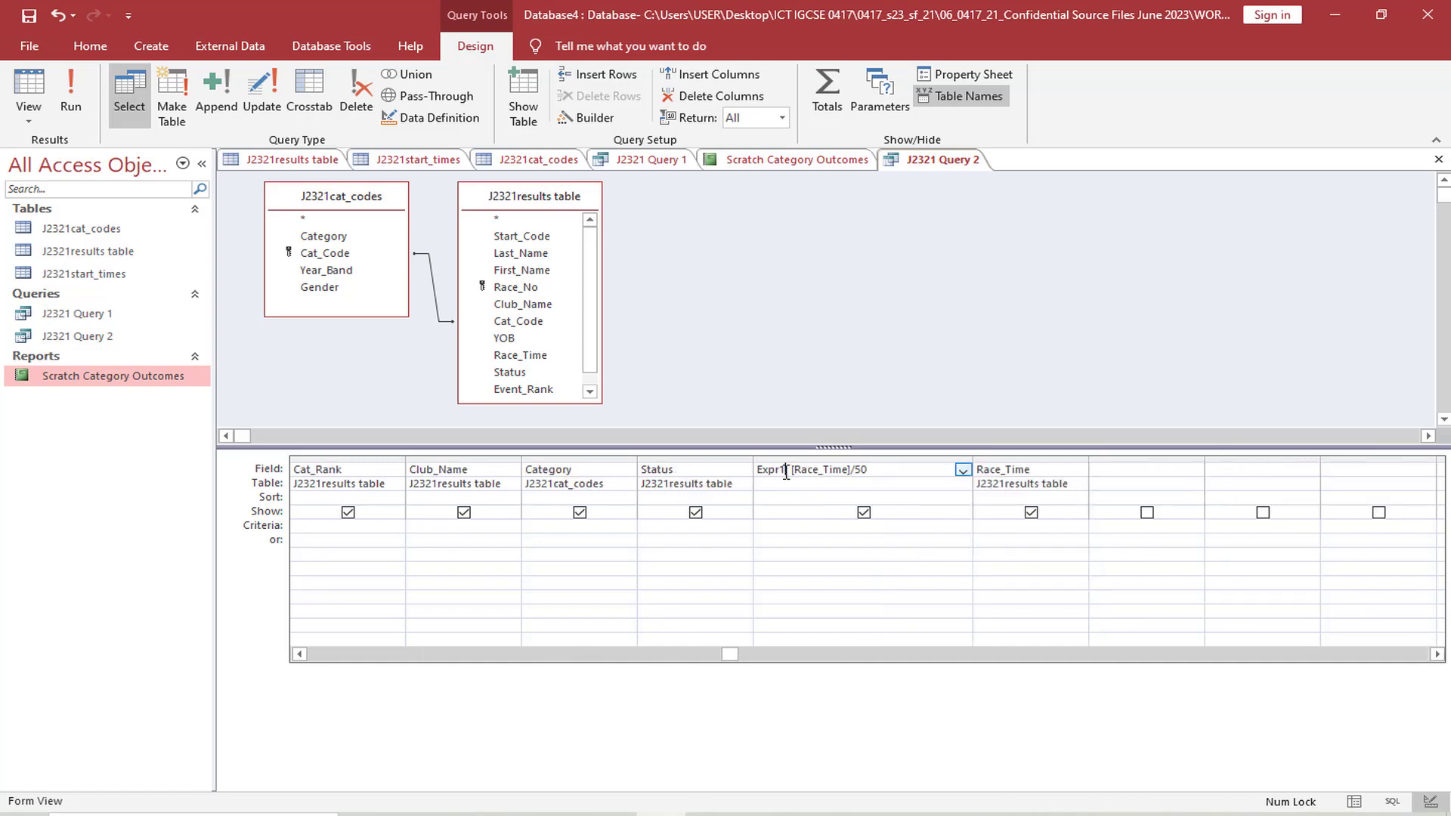
Check the required field name in the exam paper and rename the calculated field from Expr1 to Time_per_km
click(571, 814)
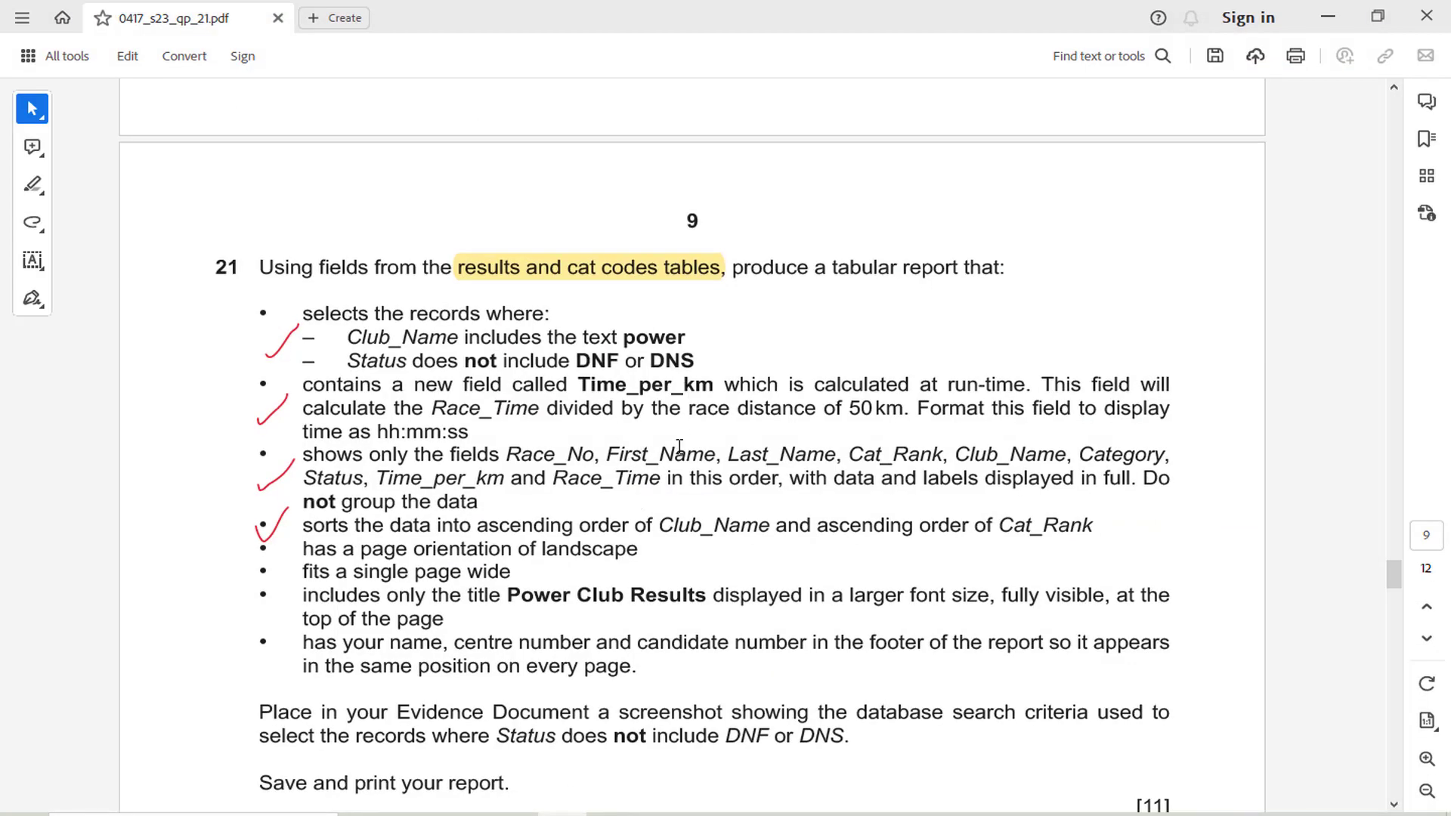
click(597, 812)
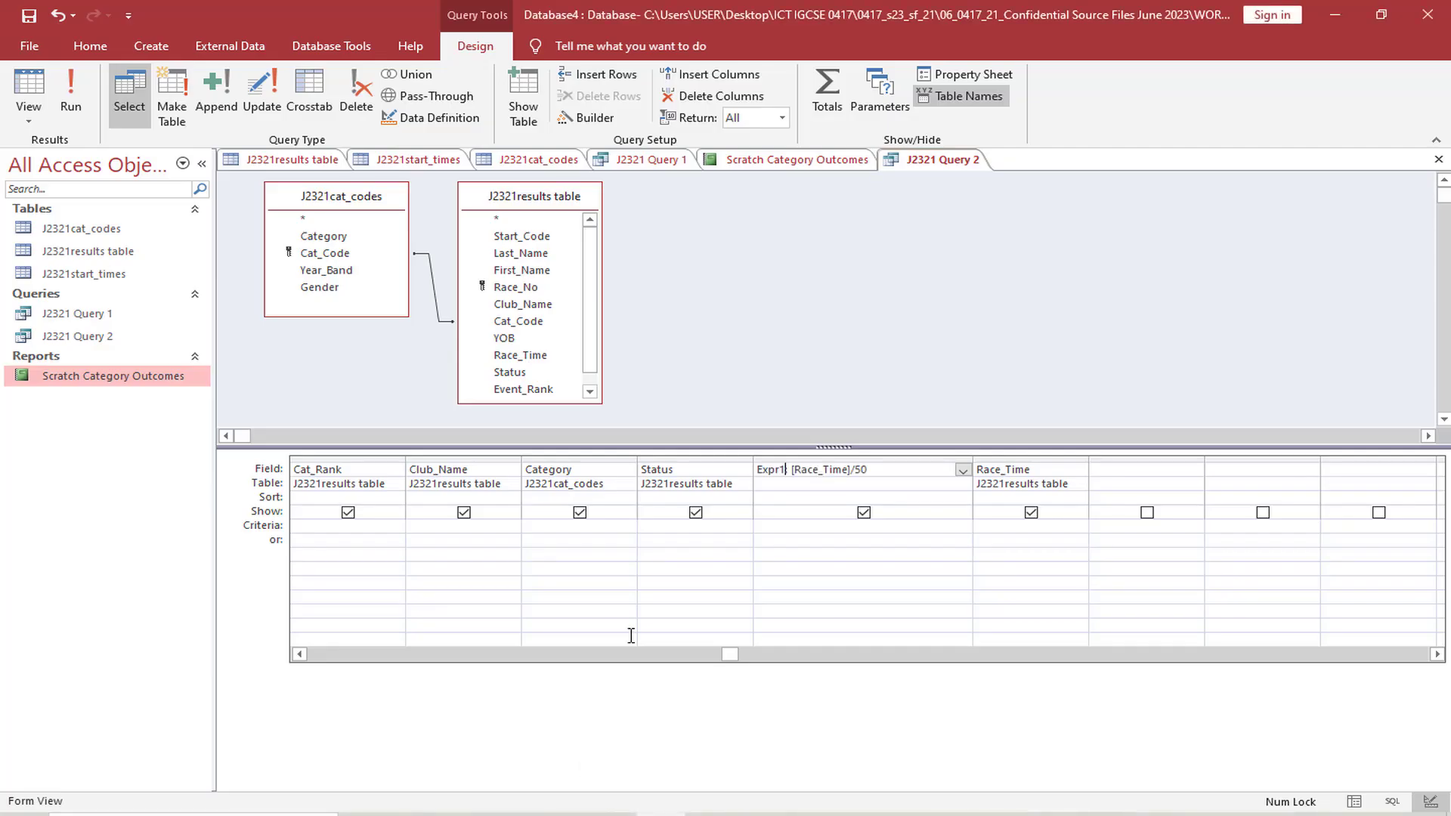
click(796, 470)
key(BackSpace)
key(BackSpace)
key(BackSpace)
key(BackSpace)
key(BackSpace)
key(BackSpace)
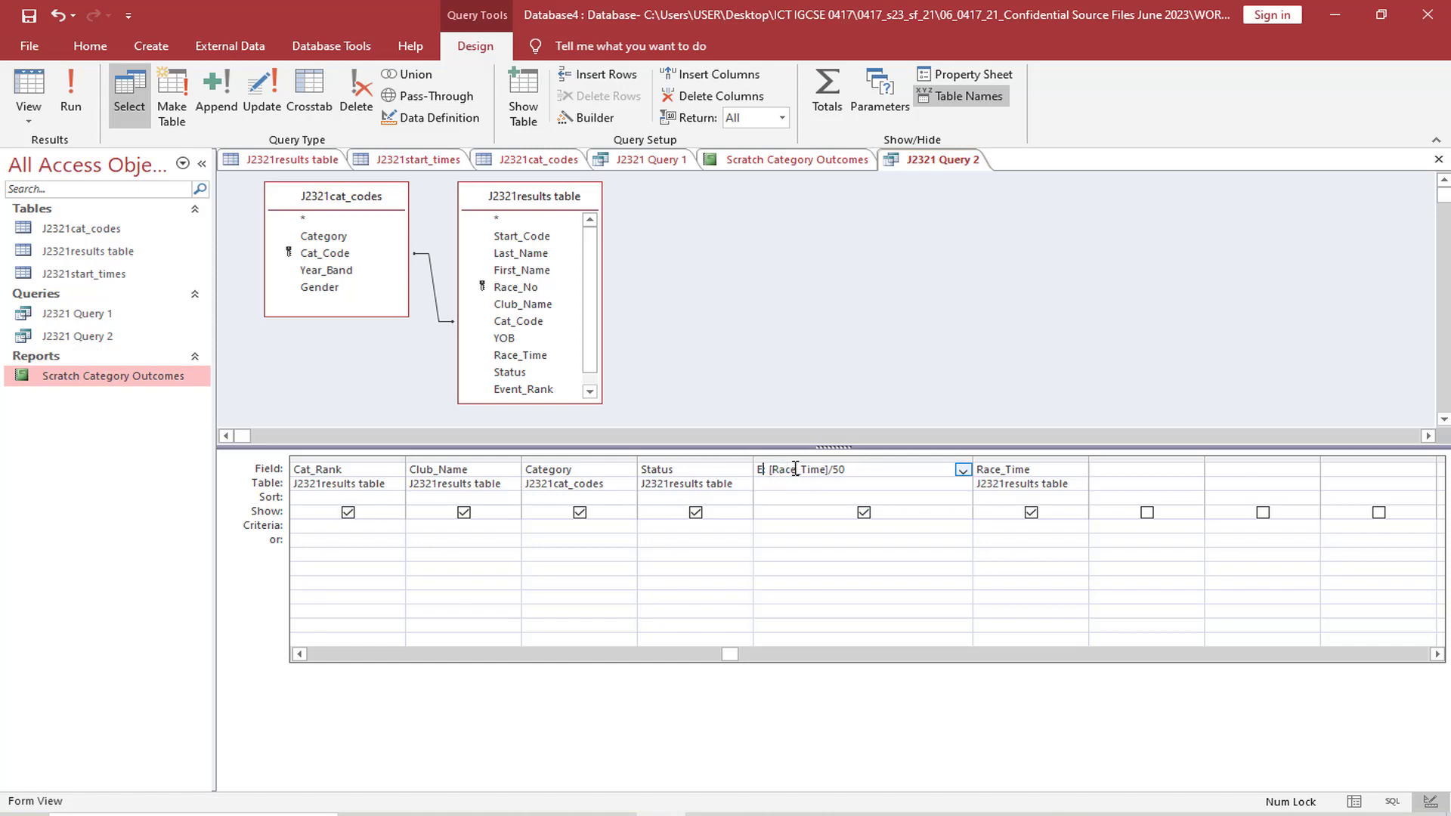
text(Time_per_km:)
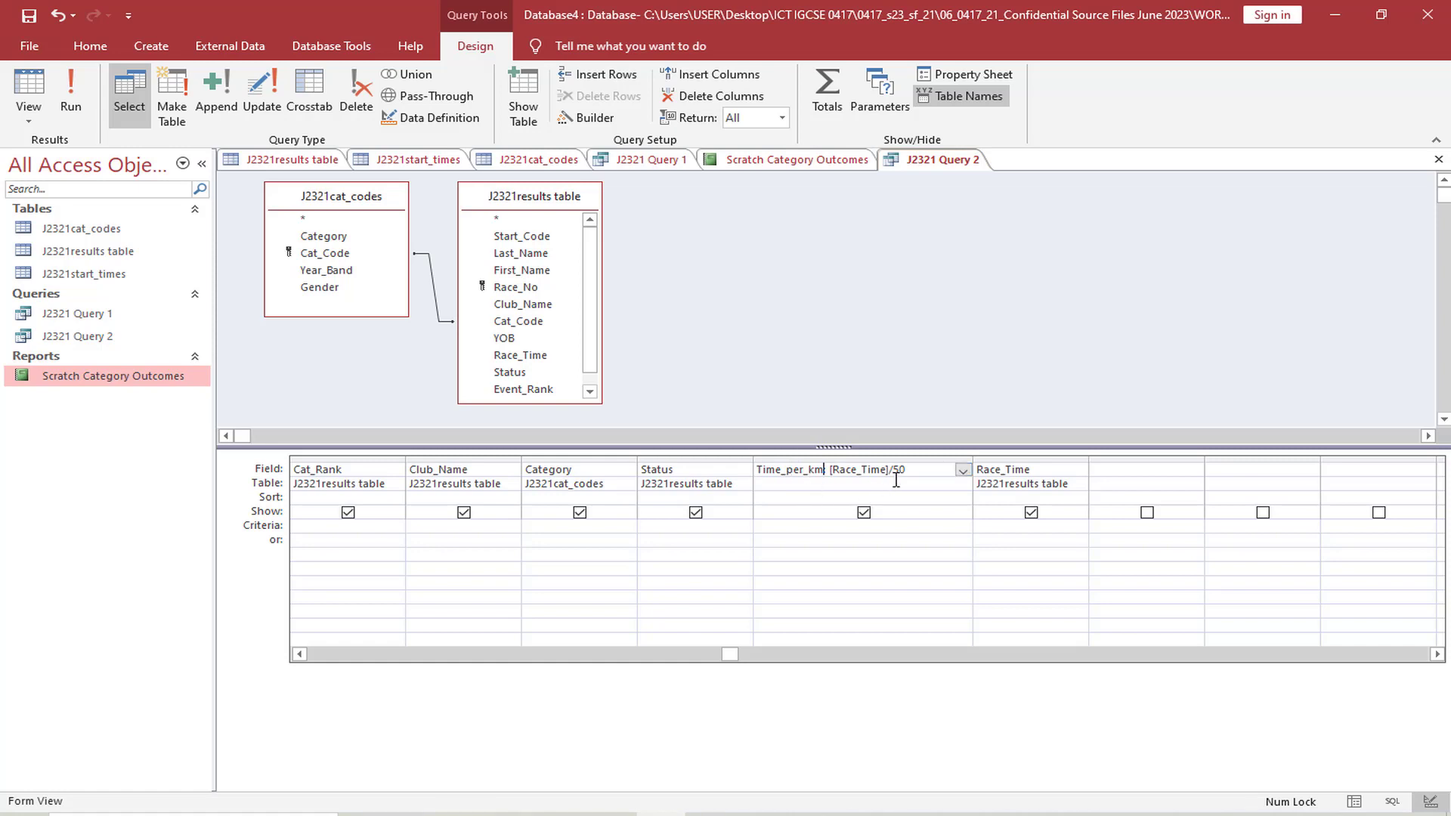
click(1124, 472)
Show the query in Datasheet view and widen the Time_per_km column to fit its values
click(29, 112)
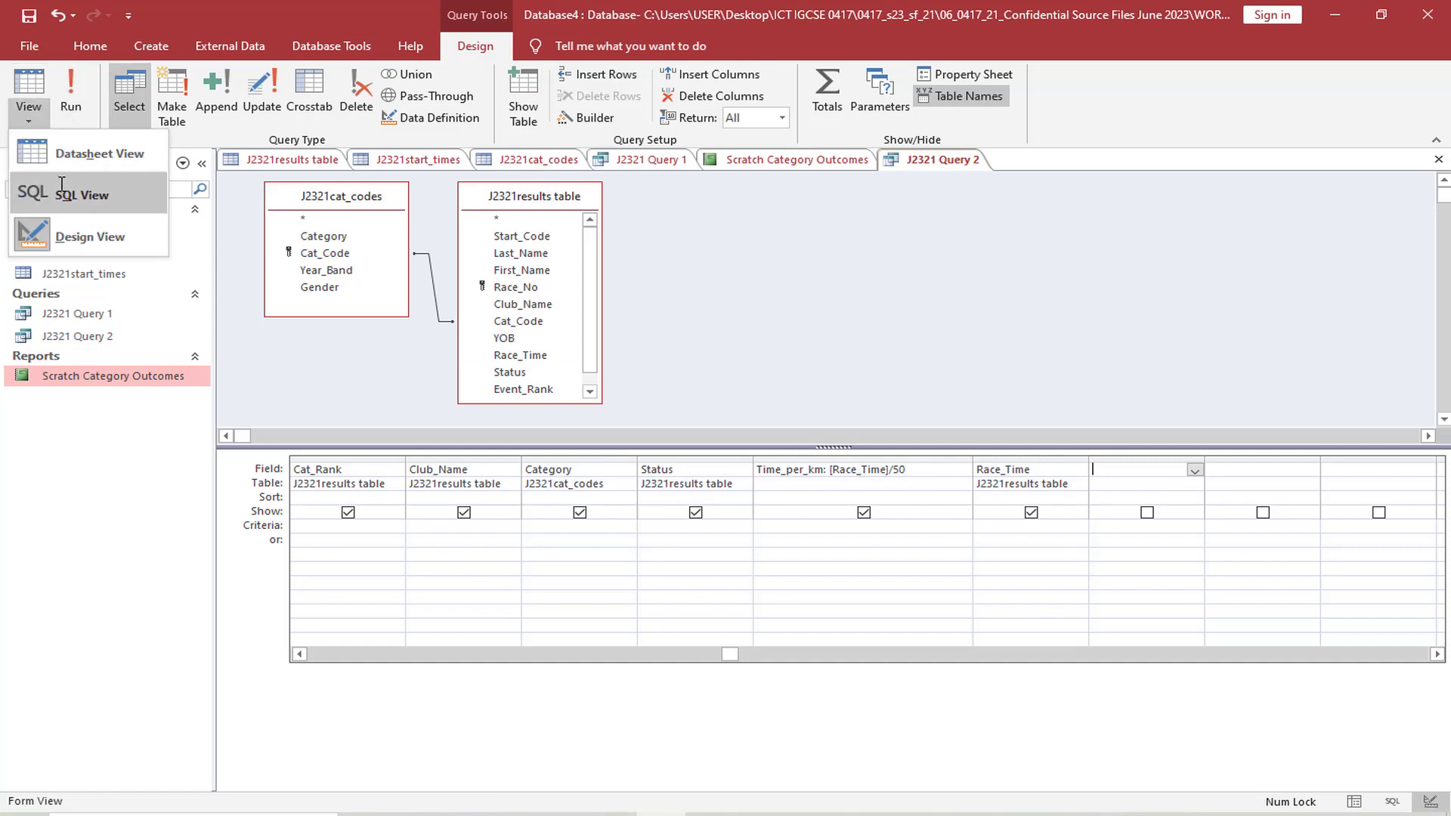
click(109, 154)
drag(994, 180, 1055, 181)
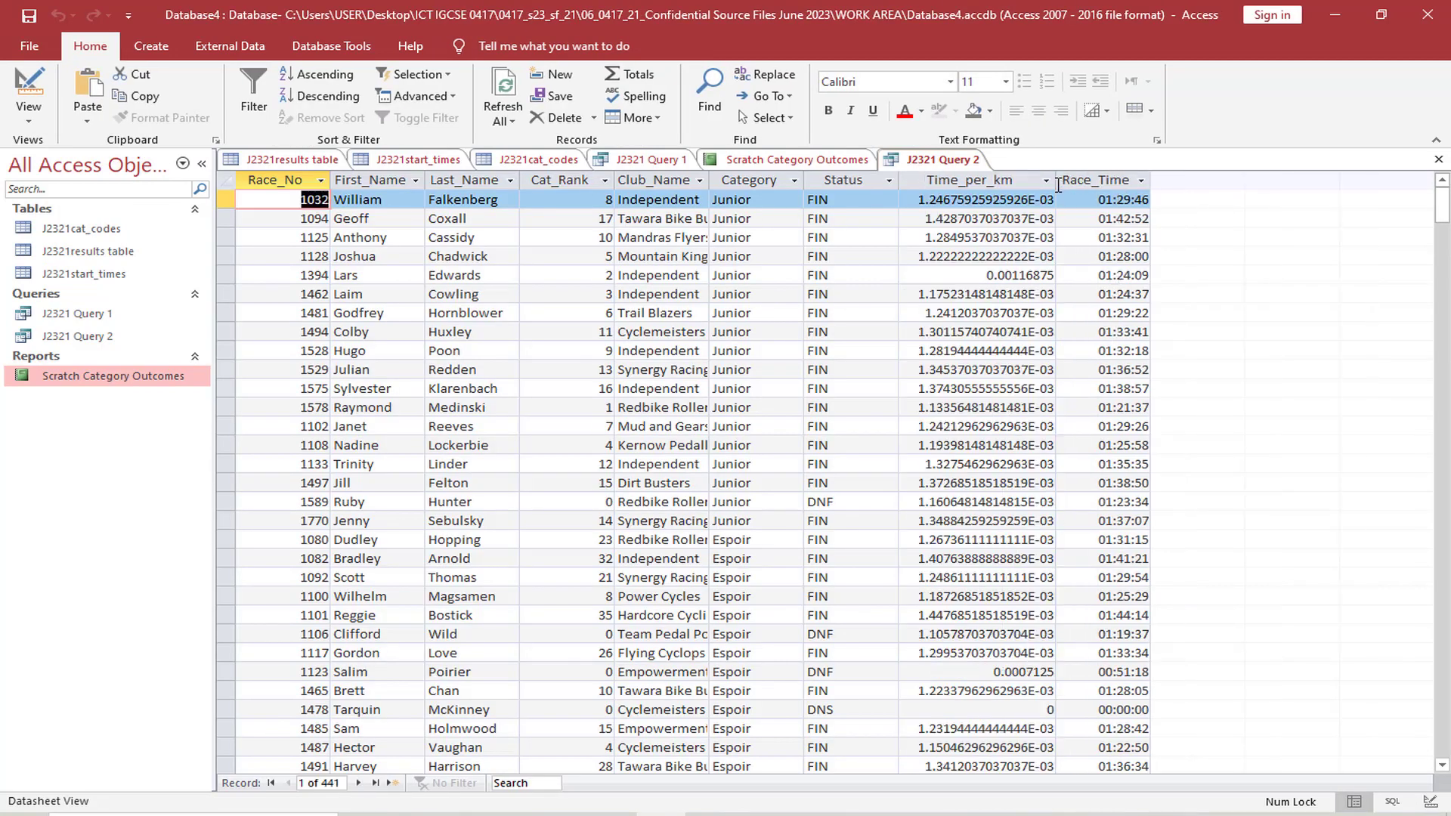
Return to Design view, recheck the time format in the exam paper, and set the Time_per_km field's Format property to hh:nn:ss
click(32, 125)
click(76, 238)
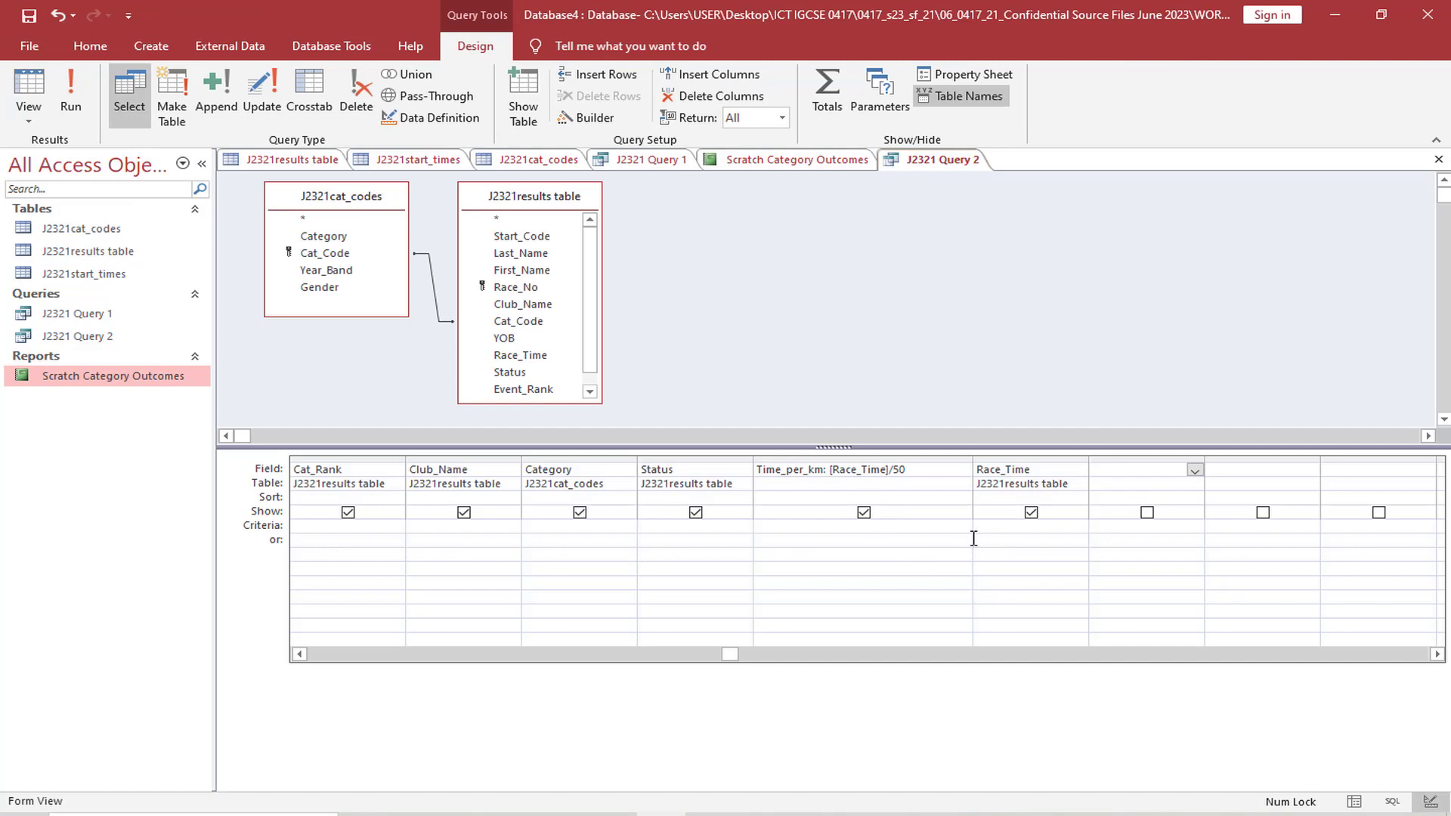
click(938, 471)
right_click(927, 471)
click(975, 644)
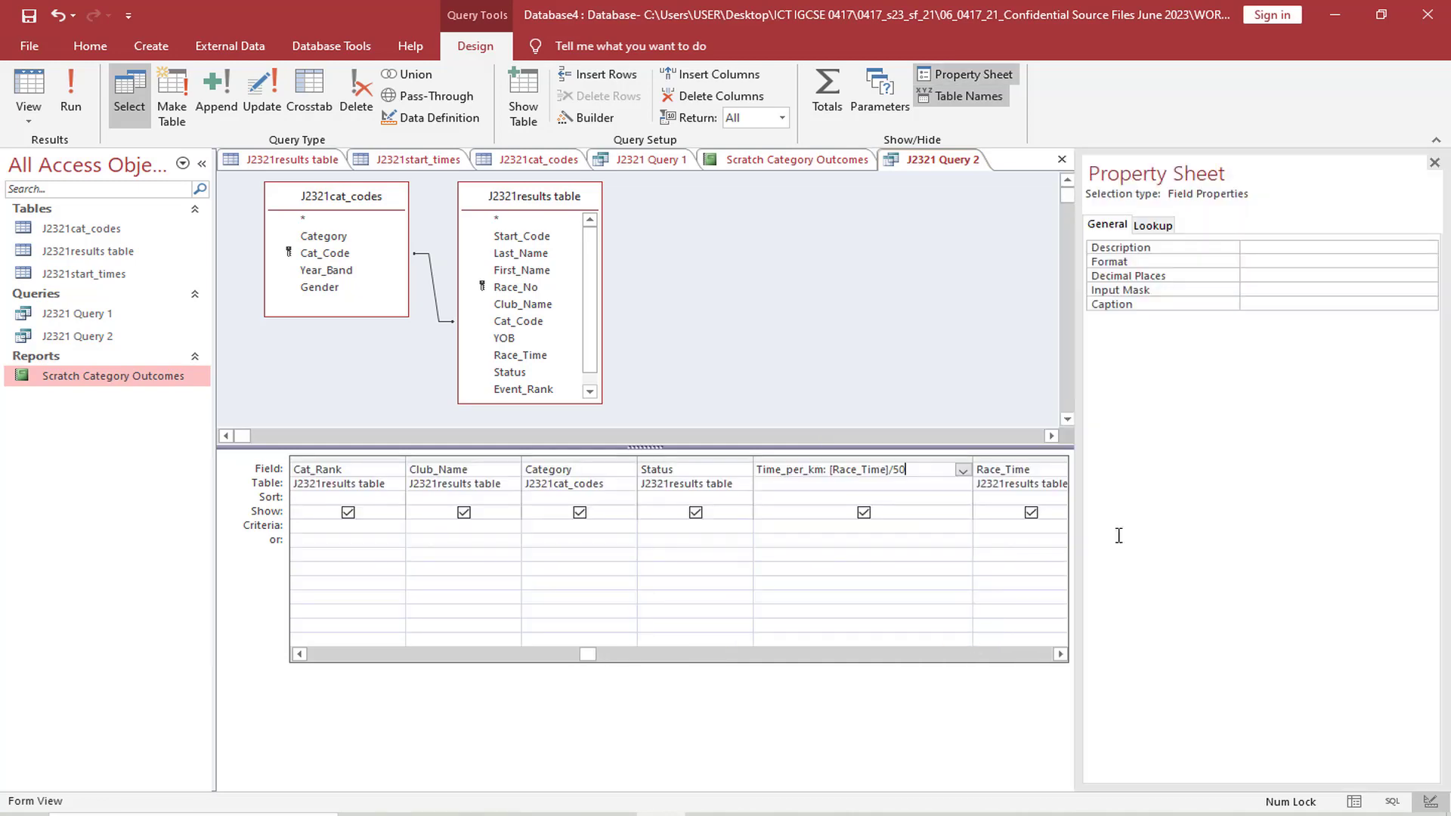
click(1258, 261)
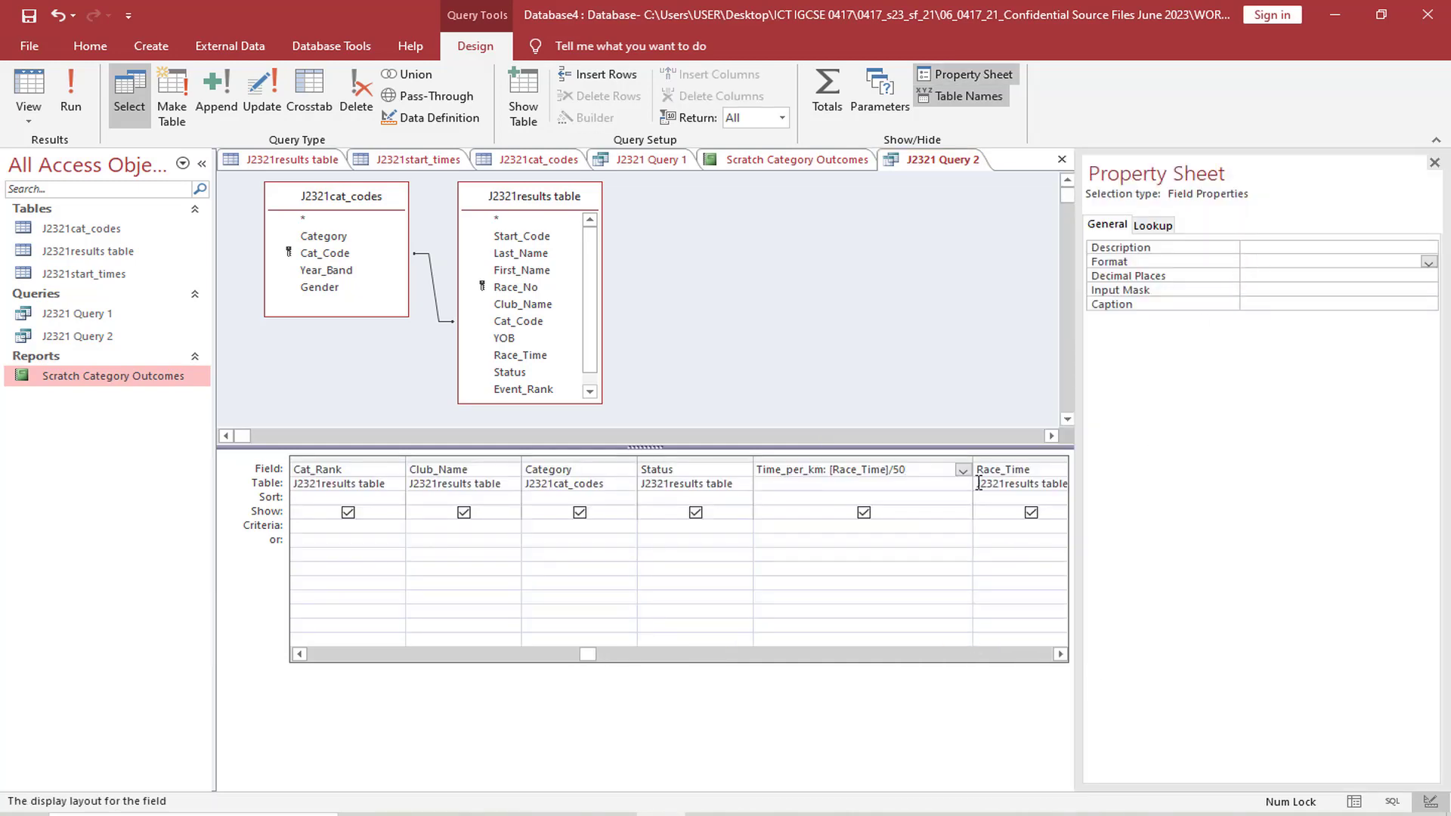
key(alt+Tab)
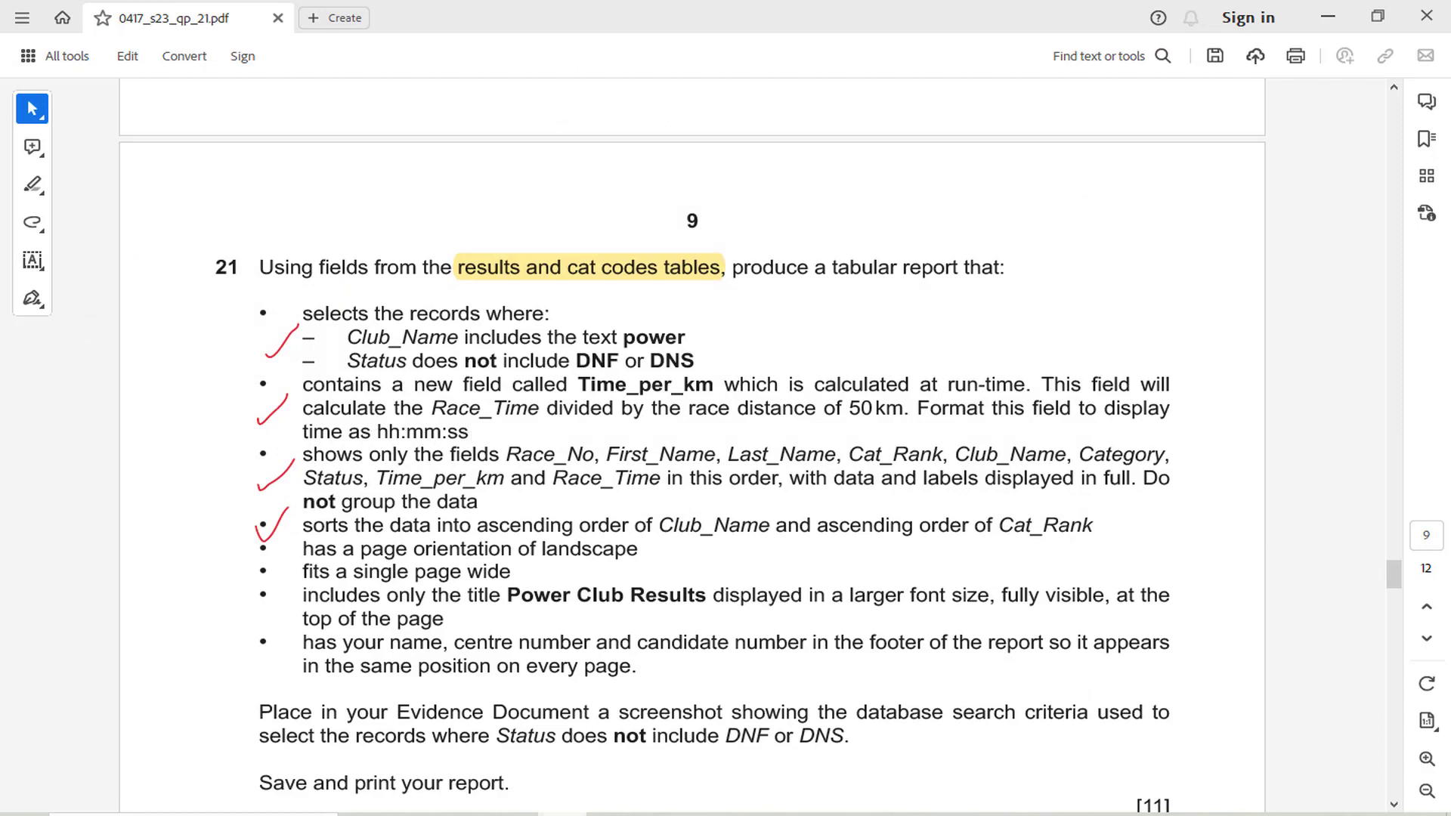
key(alt+Tab)
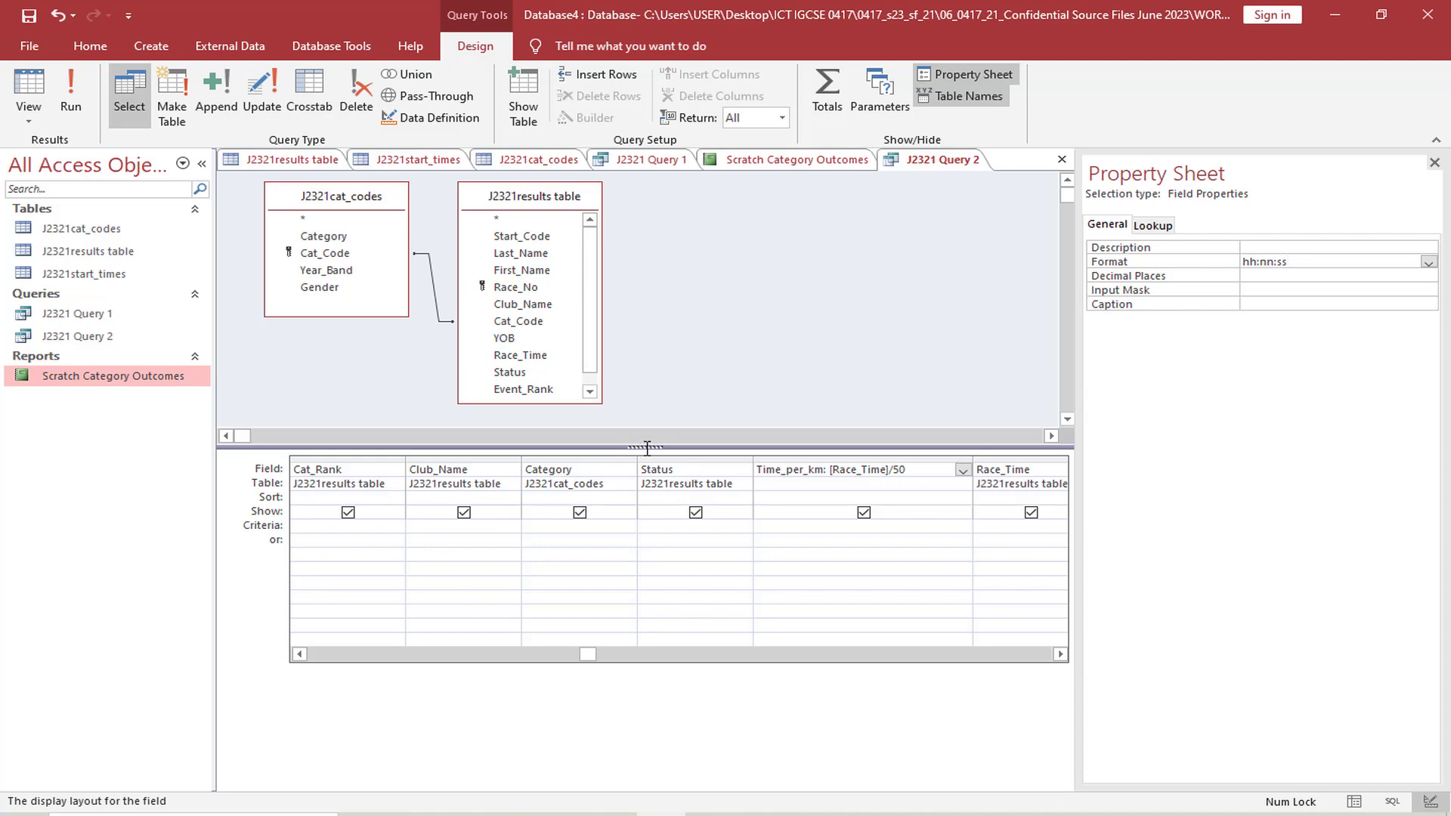
Check the formatted Time_per_km values in Datasheet view and narrow that field's column in the design grid
click(99, 153)
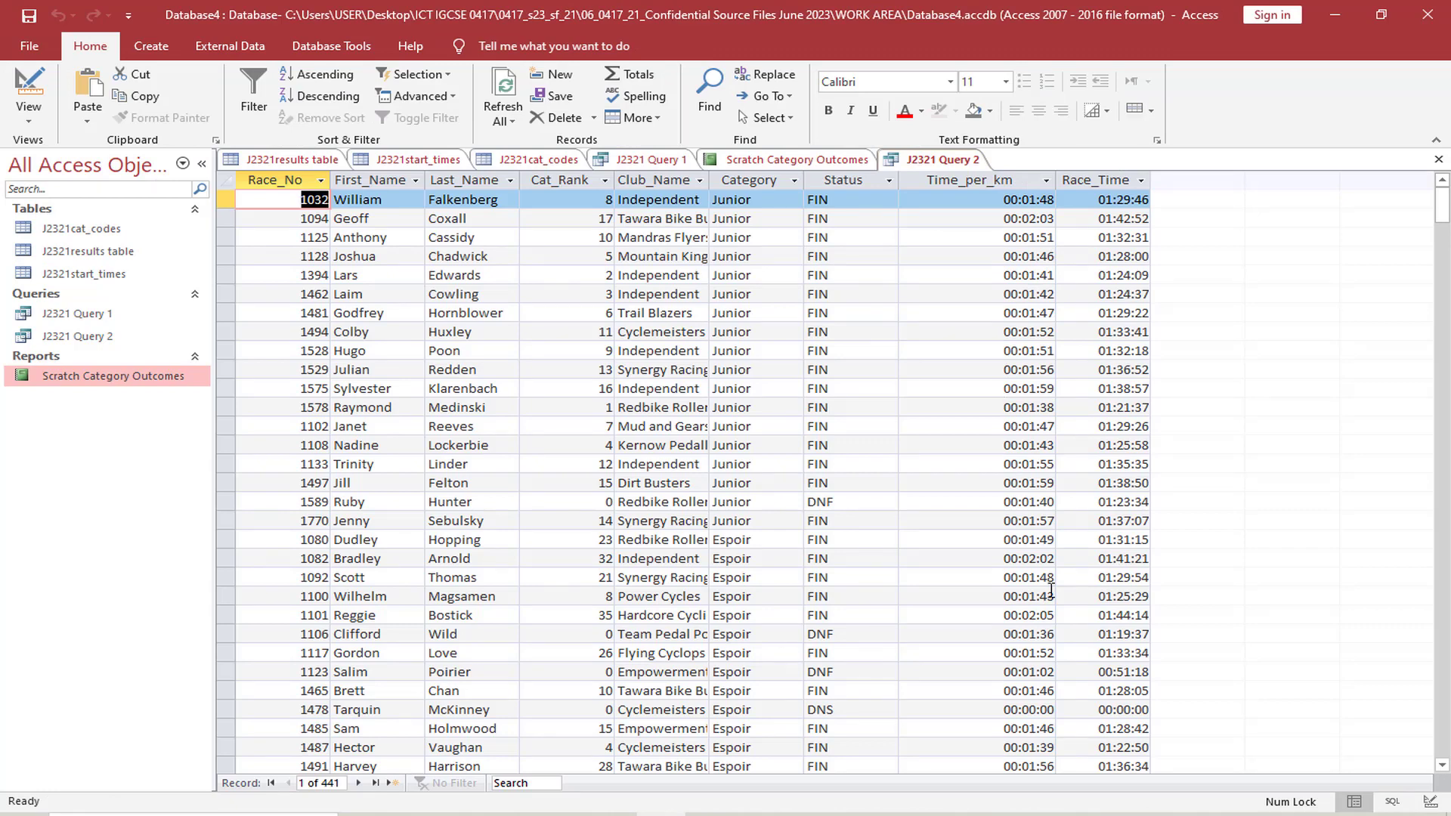
click(31, 113)
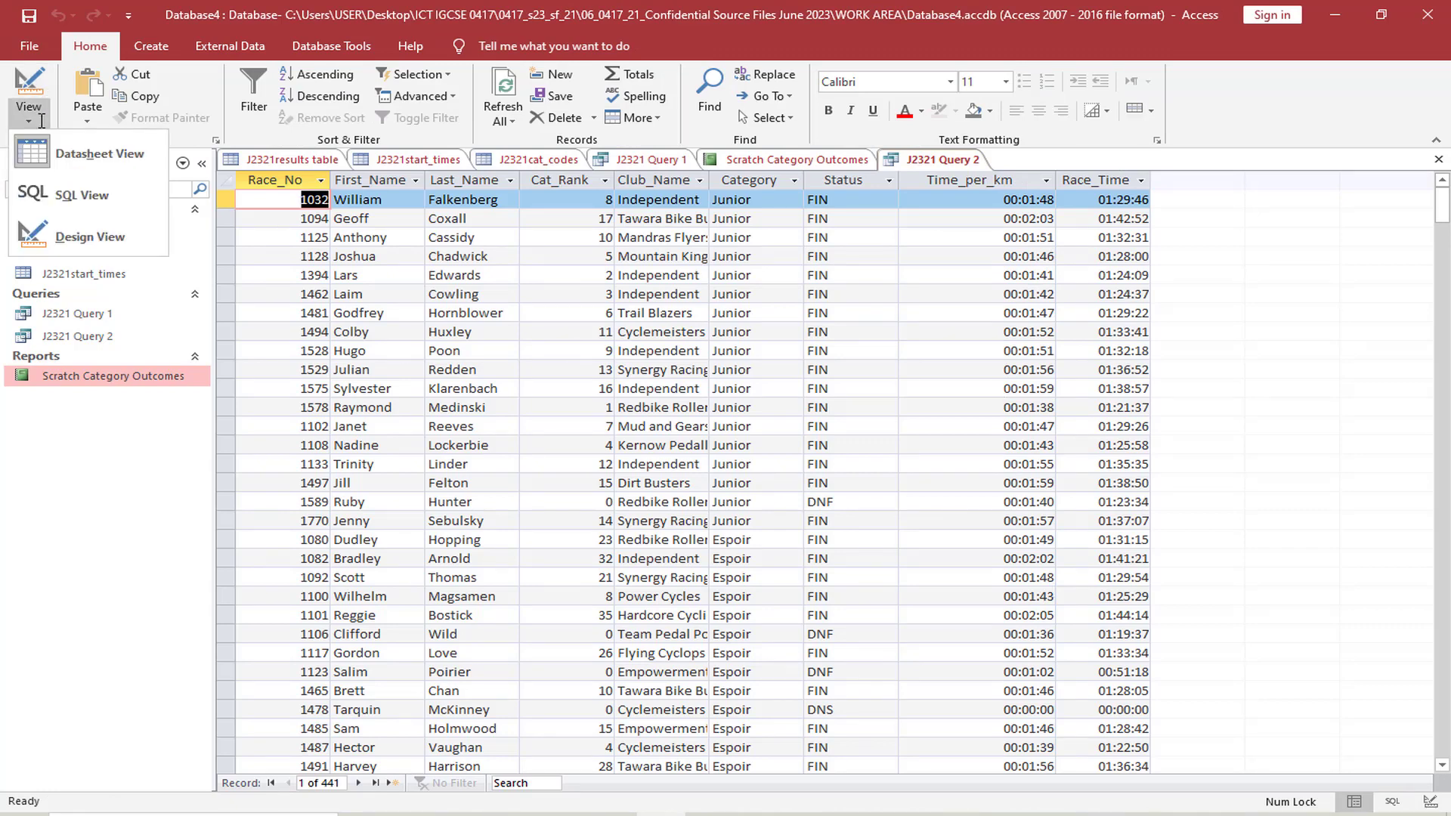
click(87, 236)
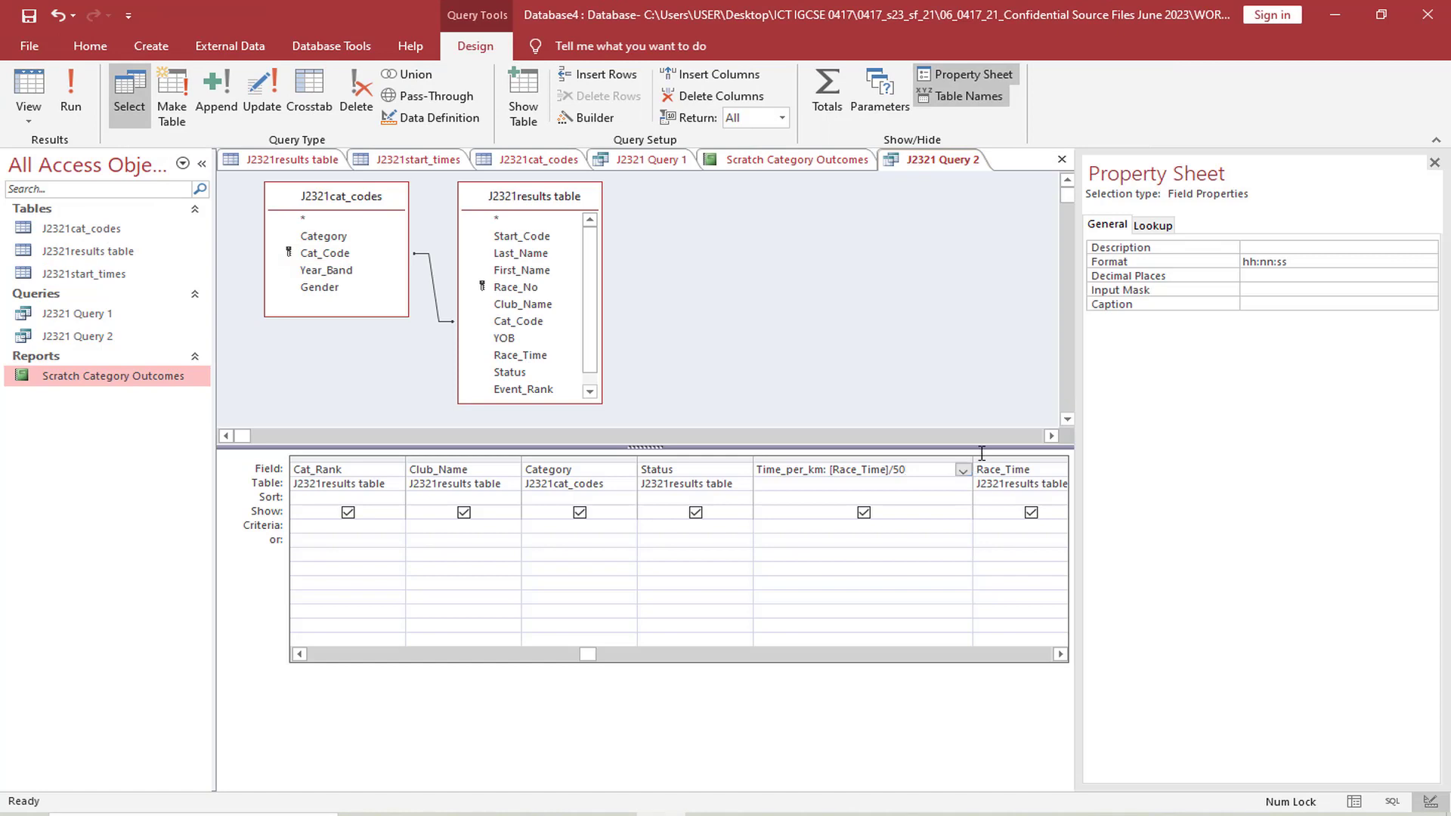
drag(975, 459, 882, 459)
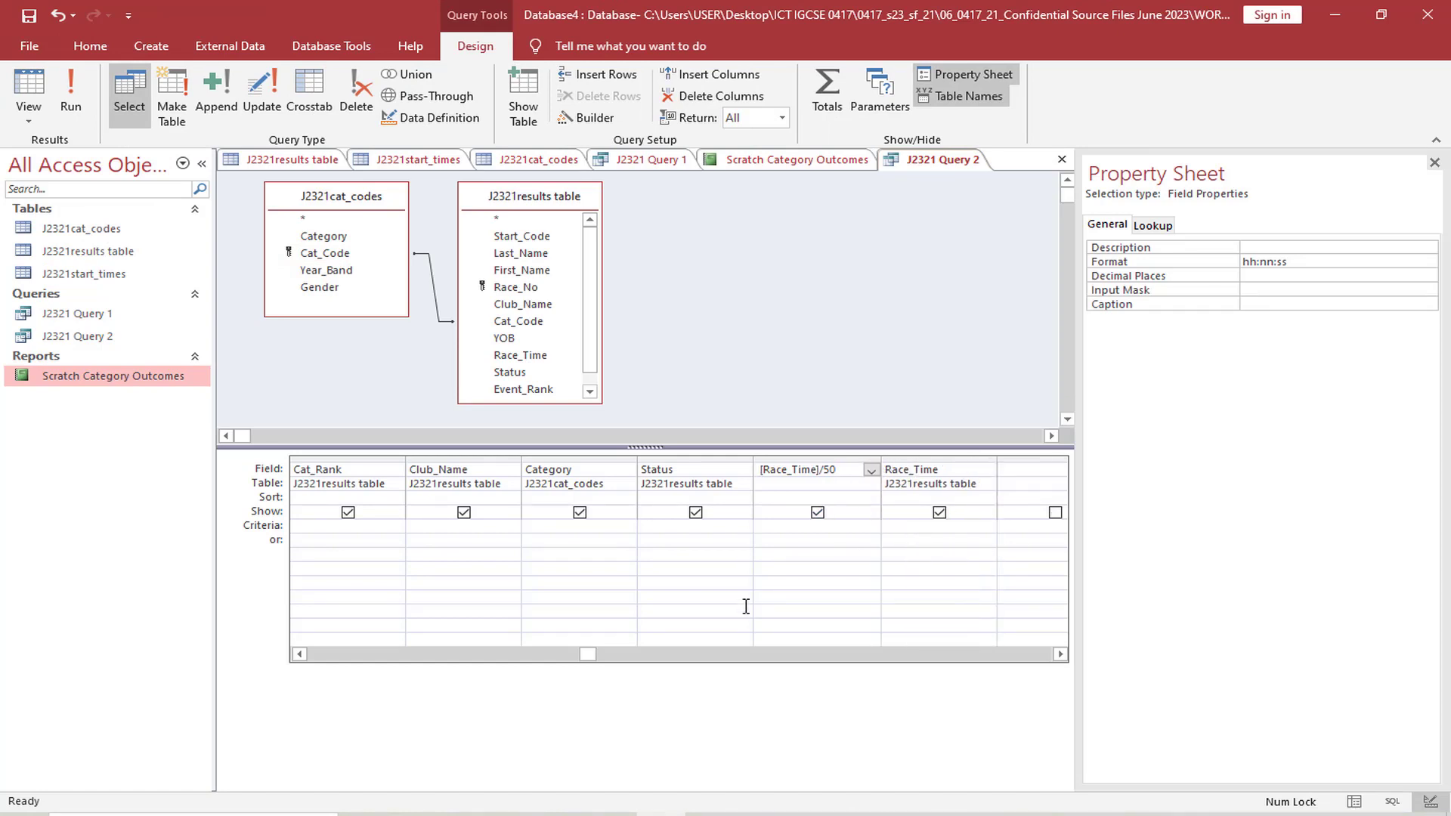
Switch to the exam paper and highlight Club_Name in the record selection criteria
click(563, 815)
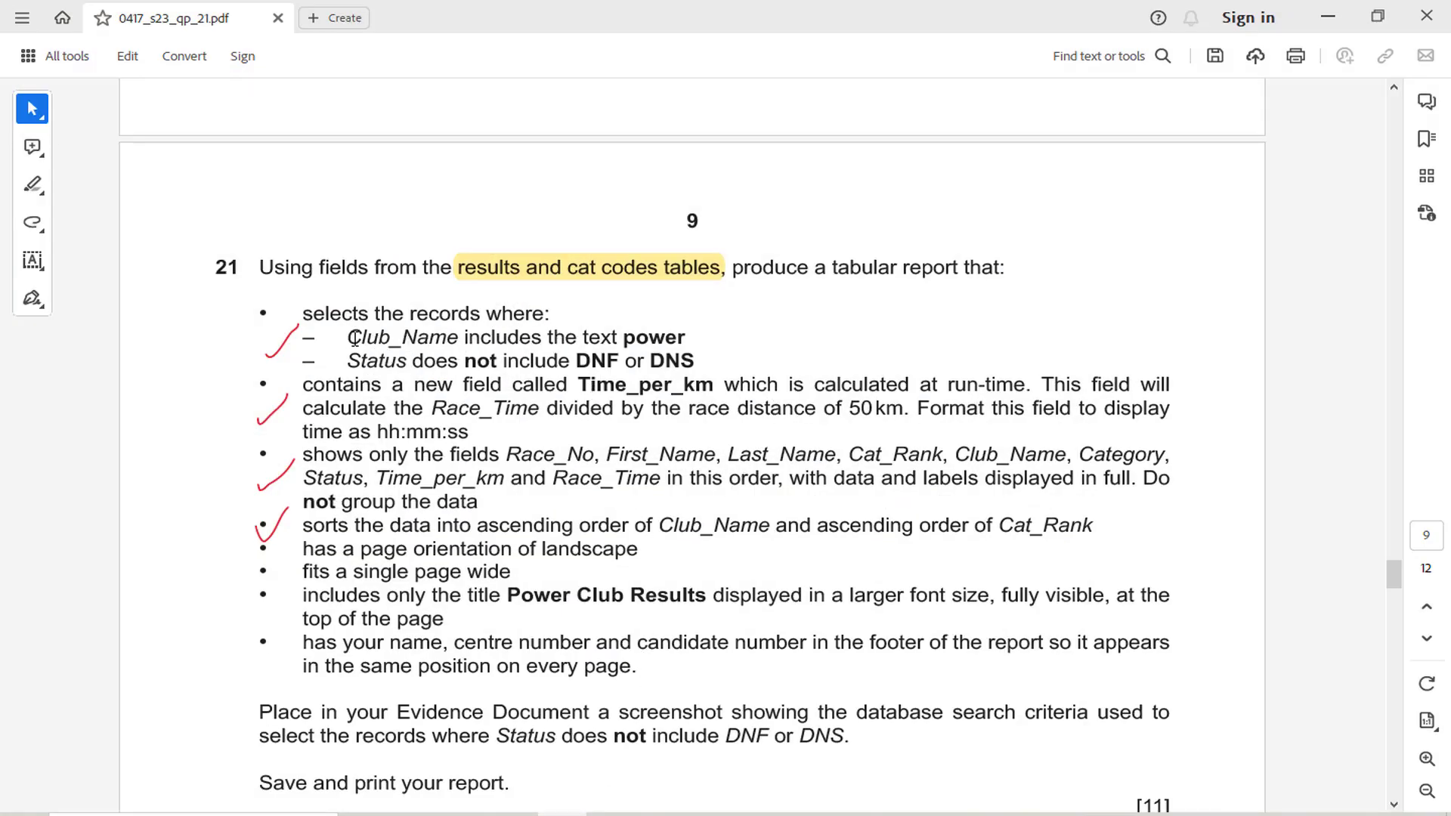
drag(350, 338, 459, 338)
click(484, 303)
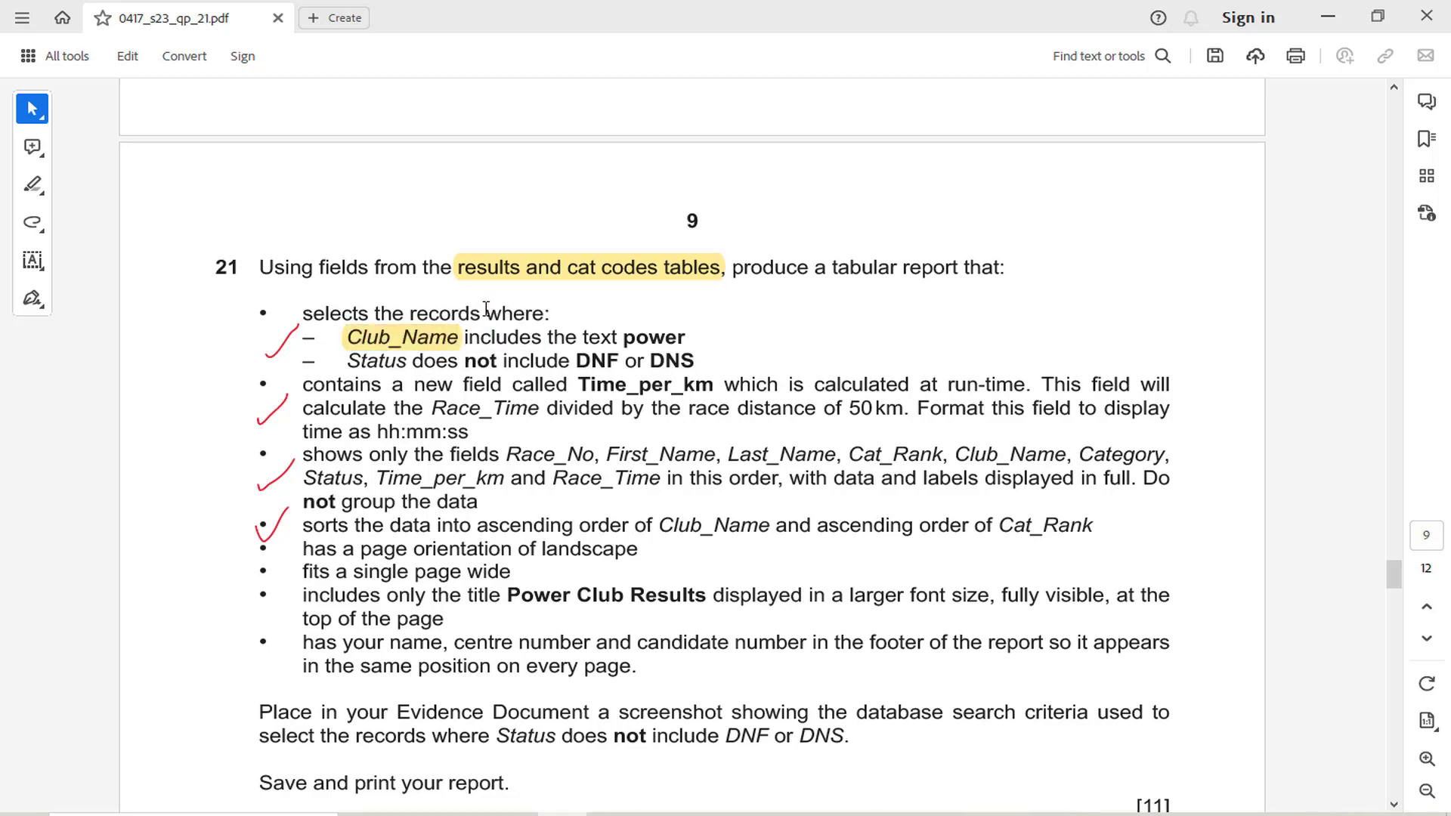
Switch to J2321 Query 2 in Access and enter *power as the criterion for the Club_Name field
click(563, 814)
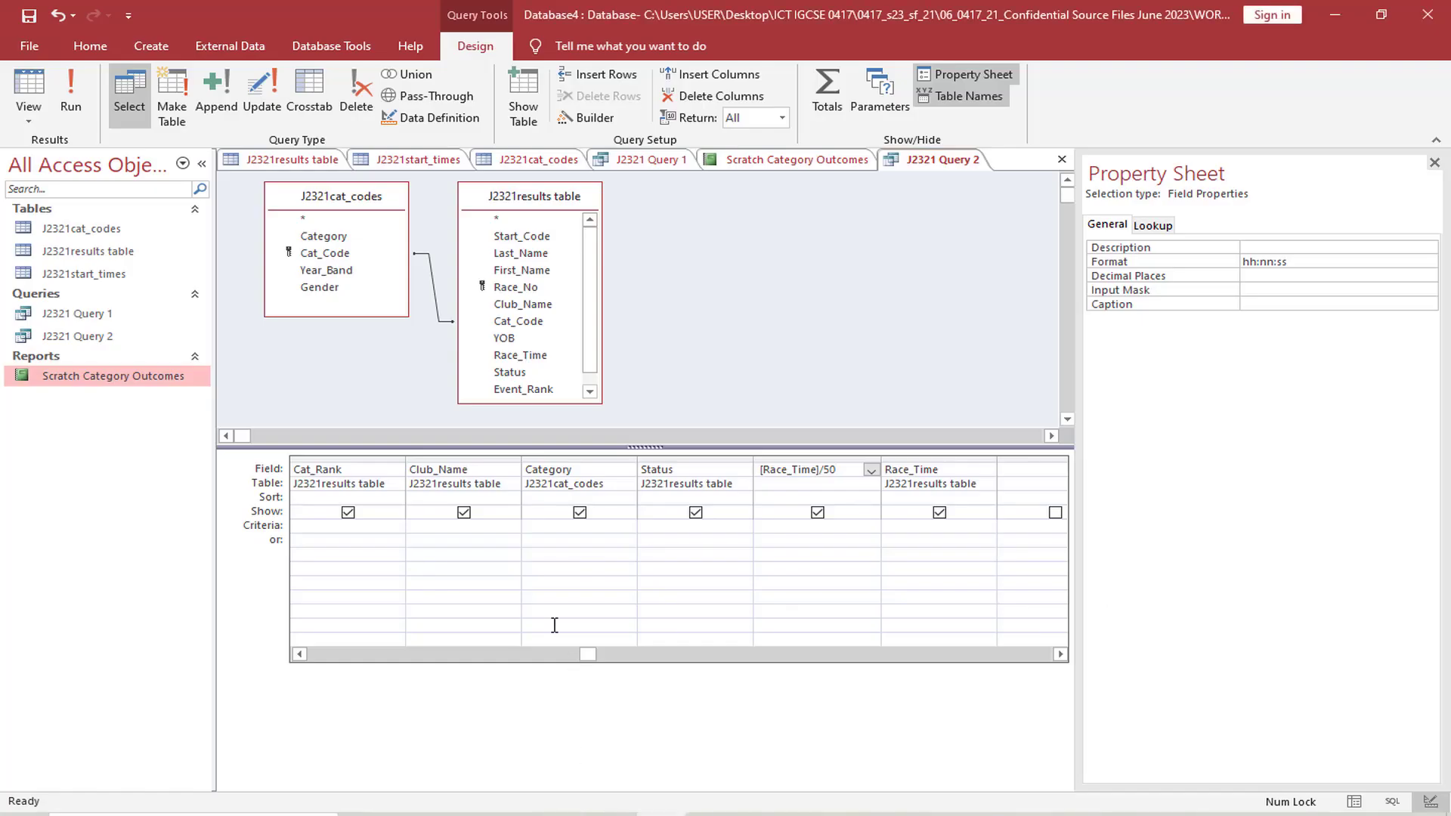
click(424, 526)
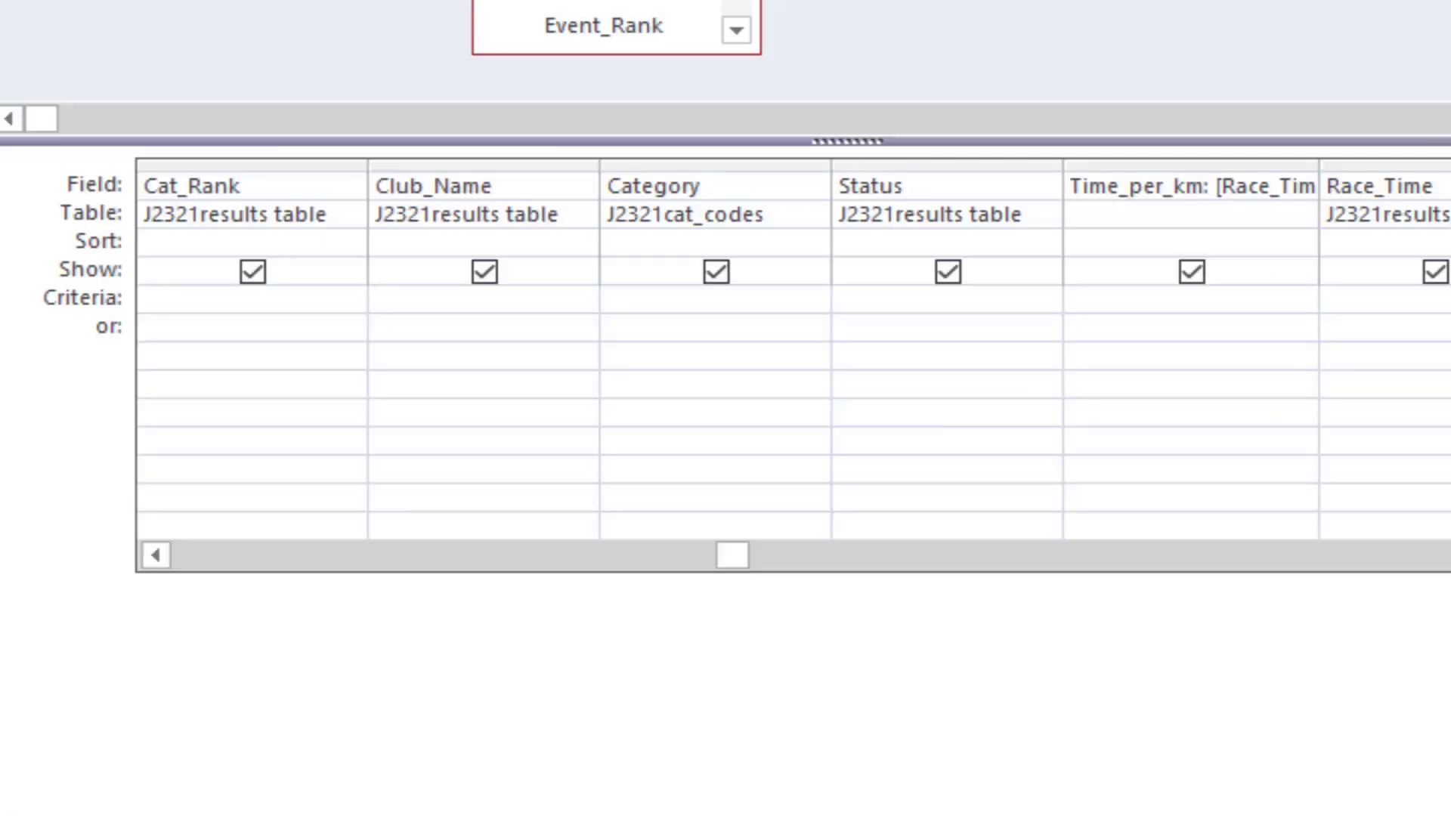
text(power)
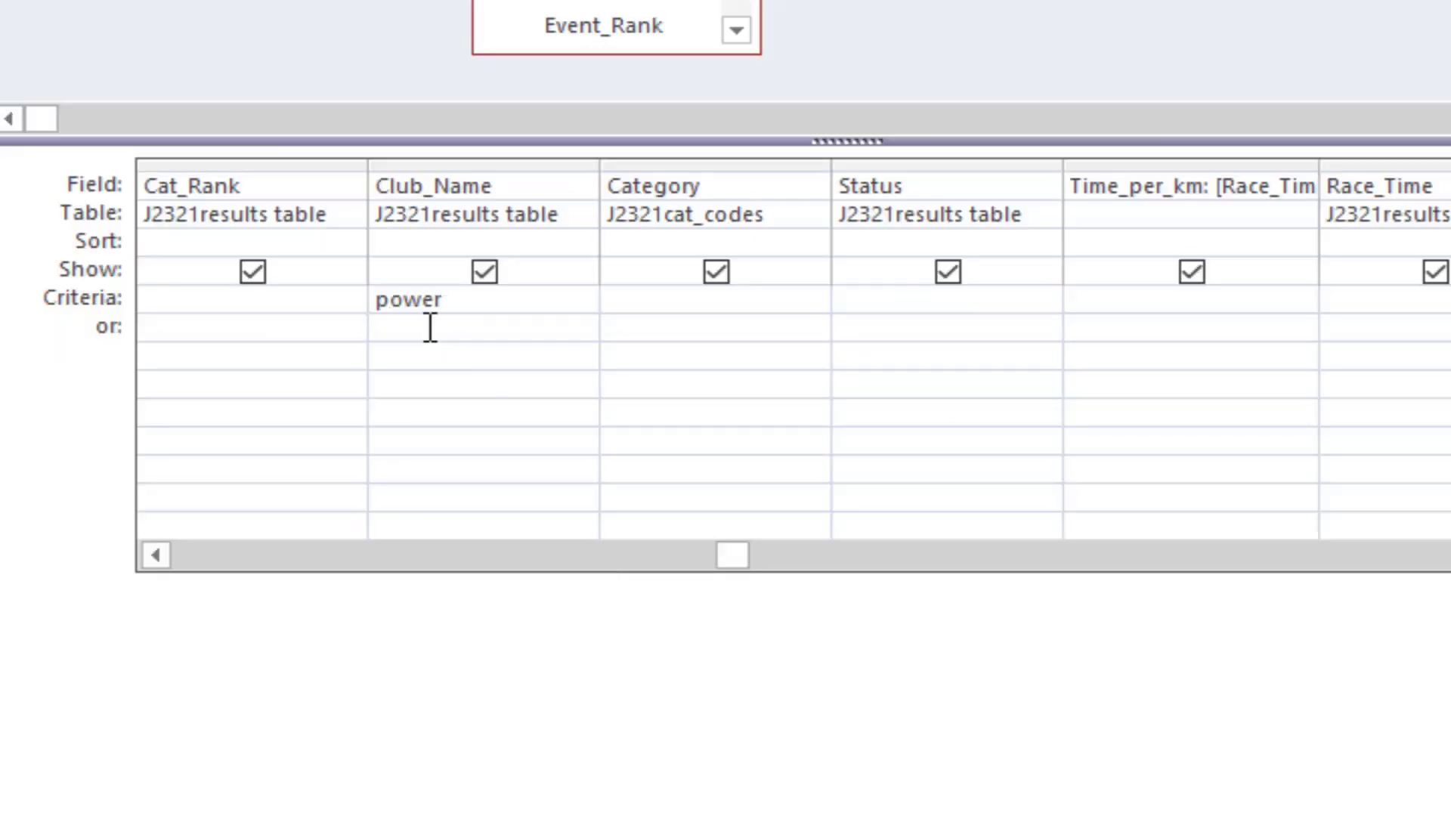
click(379, 302)
text(*)
click(462, 308)
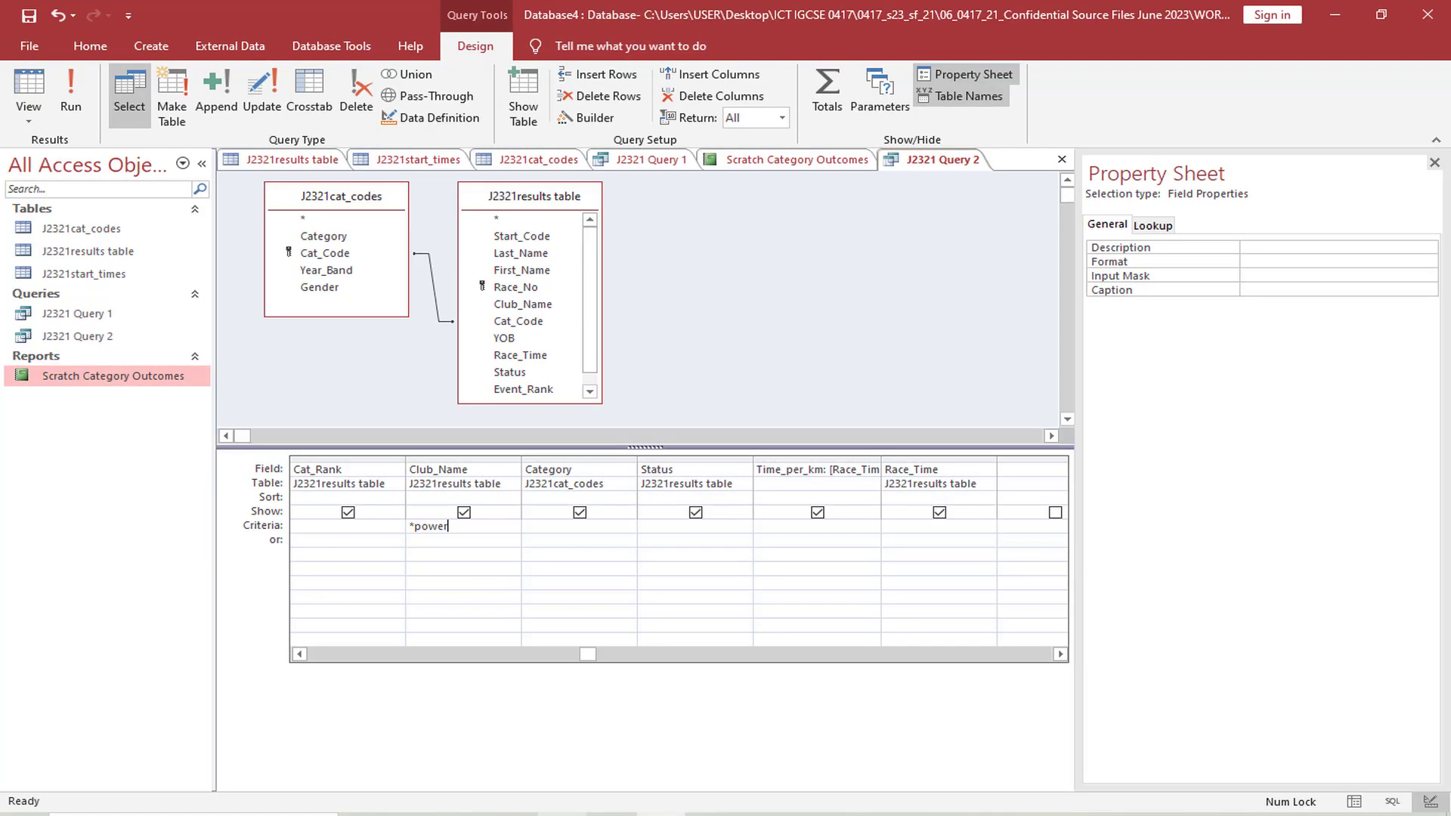
Recheck the Club_Name selection requirement in the exam paper and return to the query
key(alt+Tab)
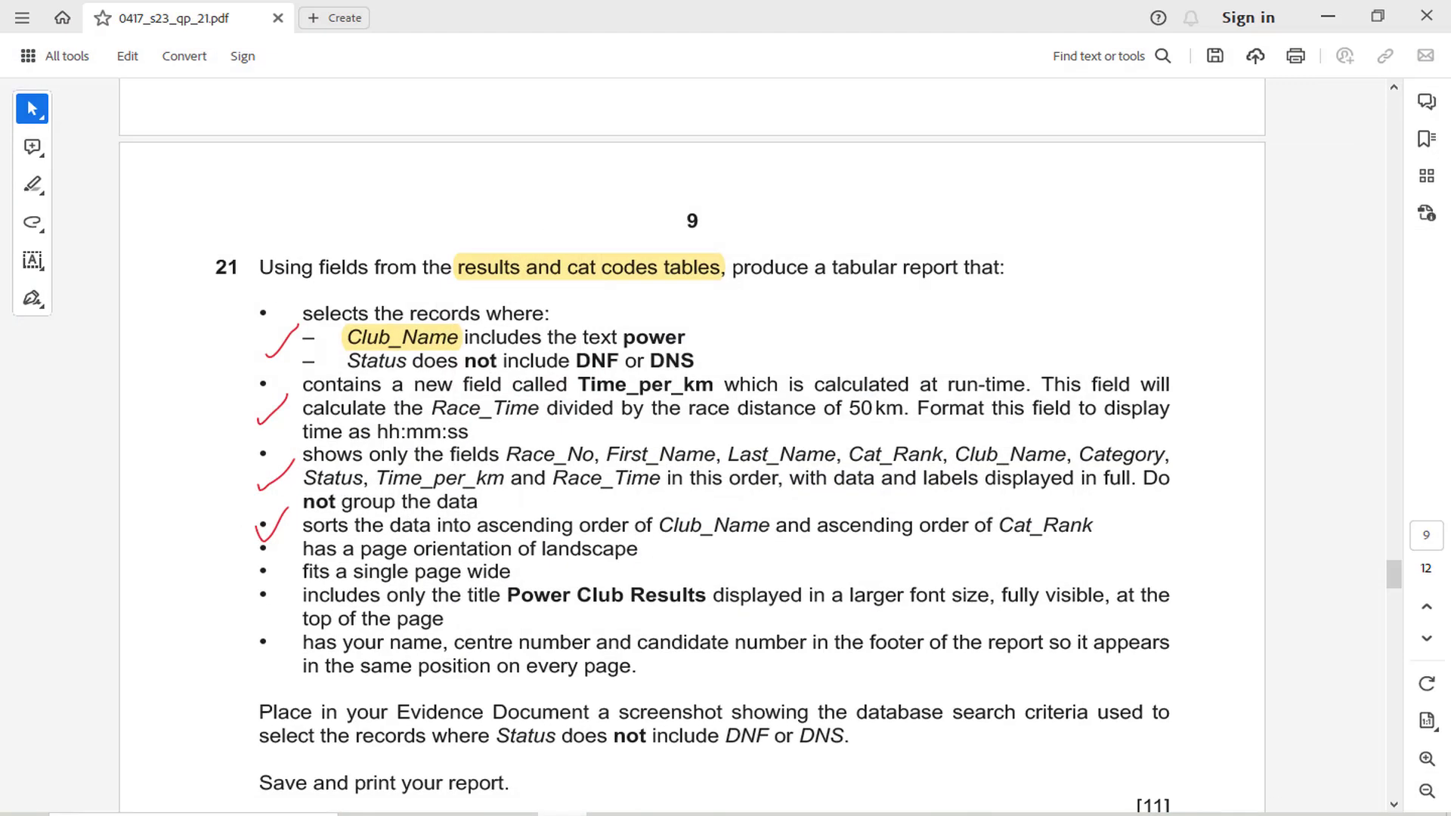
key(alt+Tab)
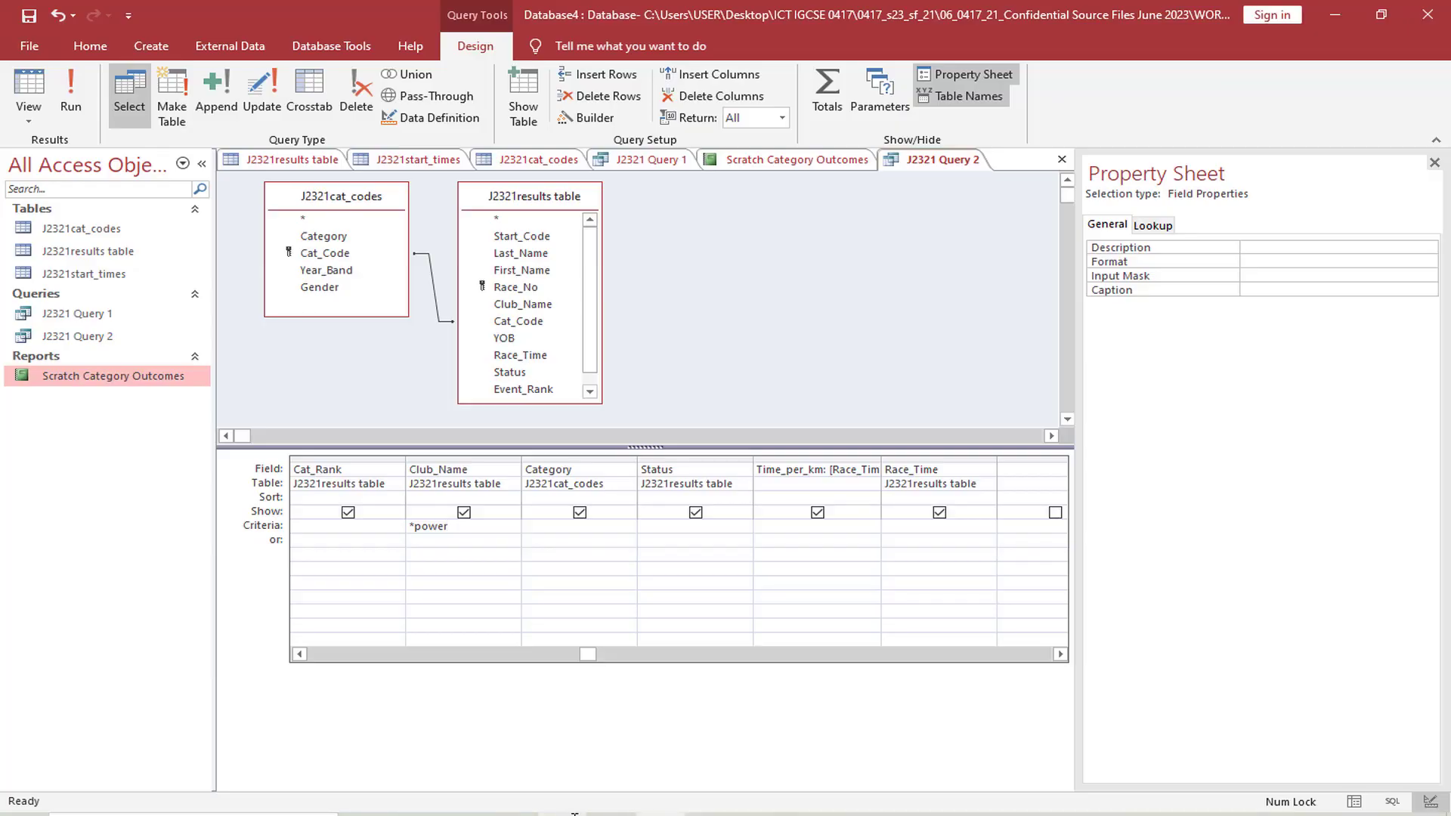
key(alt+Tab)
key(alt+Tab)
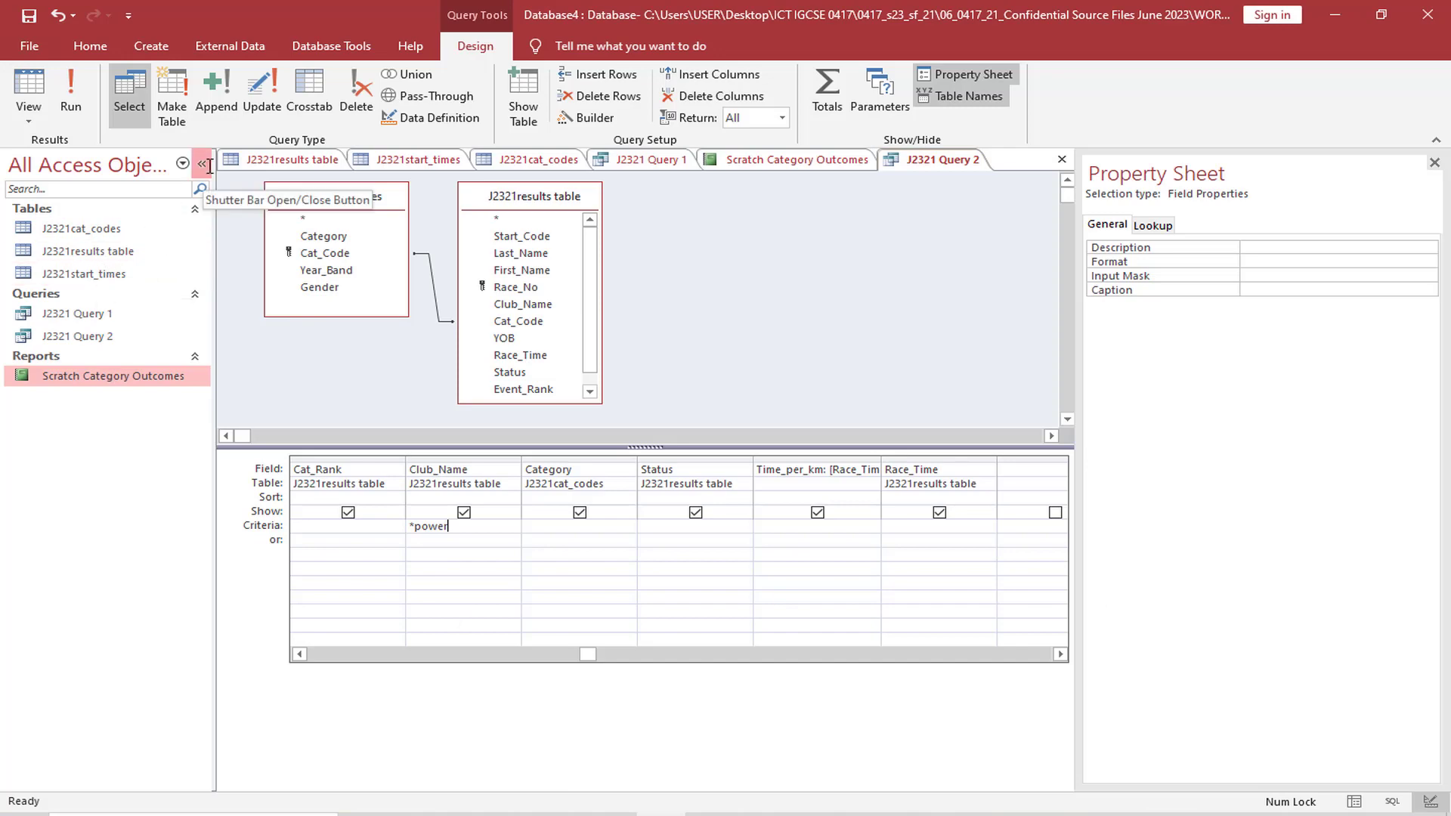
Open the J2321results table, widen its Club_Name column, and examine where the text power occurs in the club names
click(303, 161)
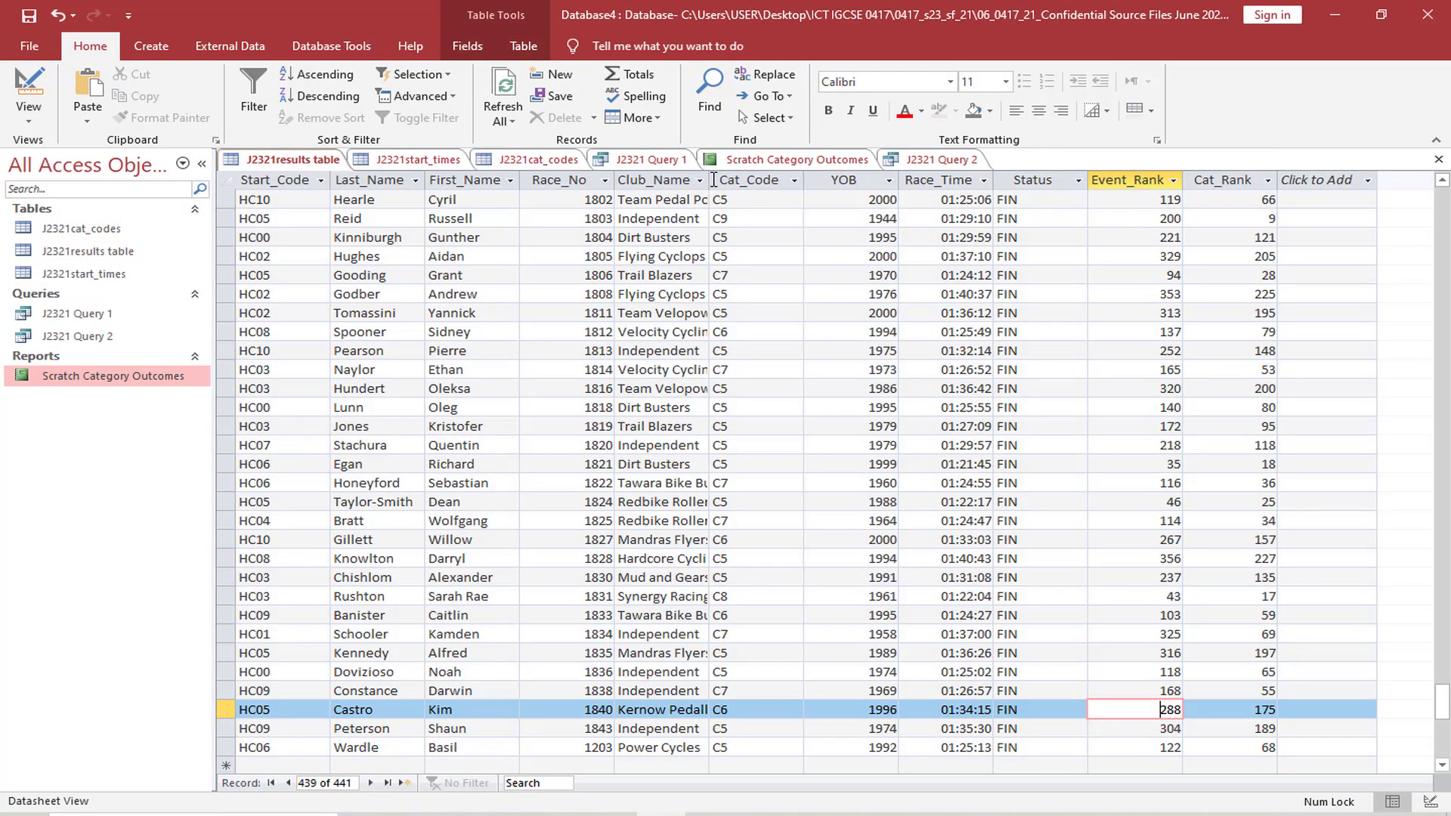
drag(715, 179, 788, 179)
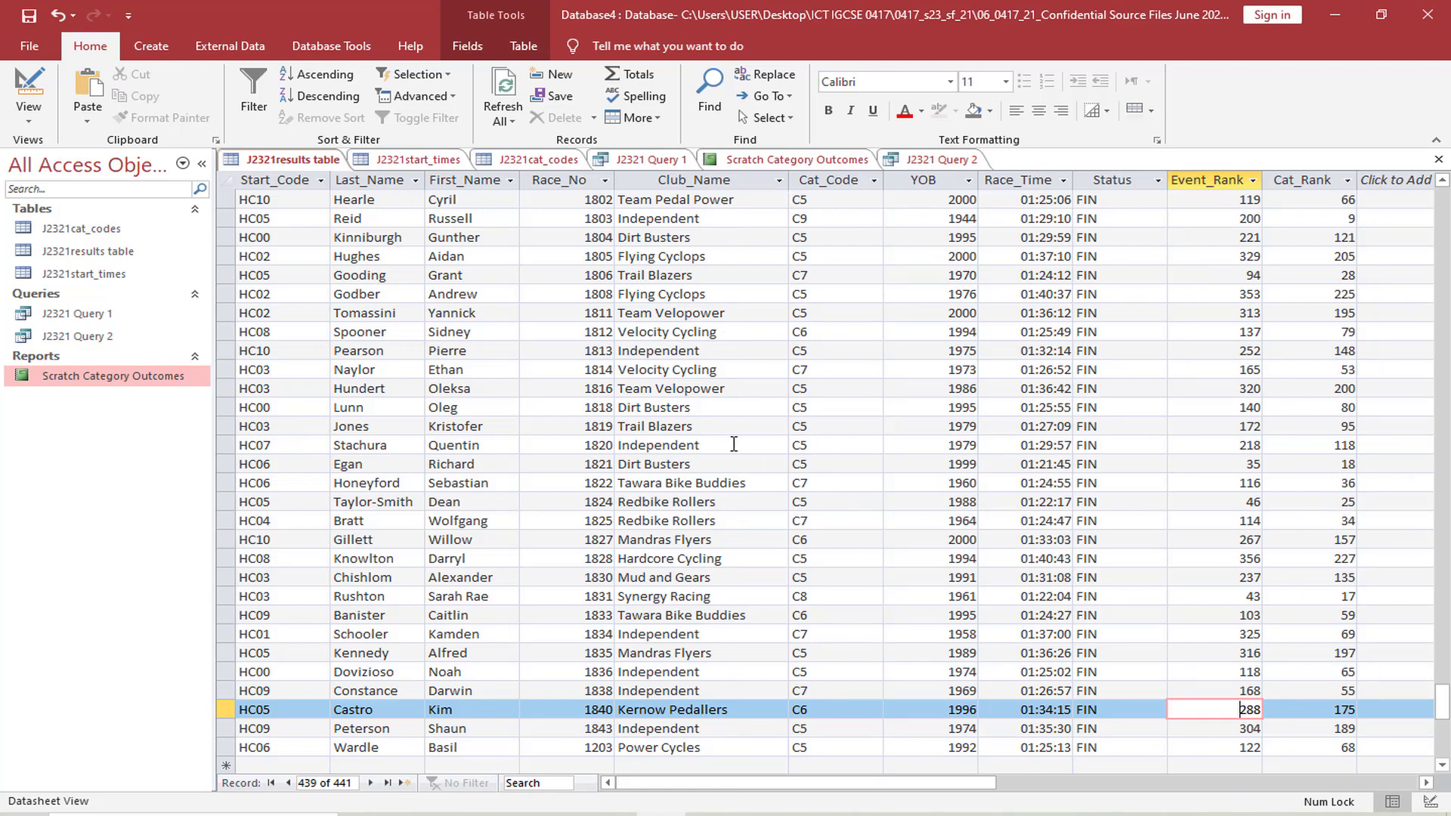
scroll(725, 453, down, 2)
scroll(682, 614, up, 7)
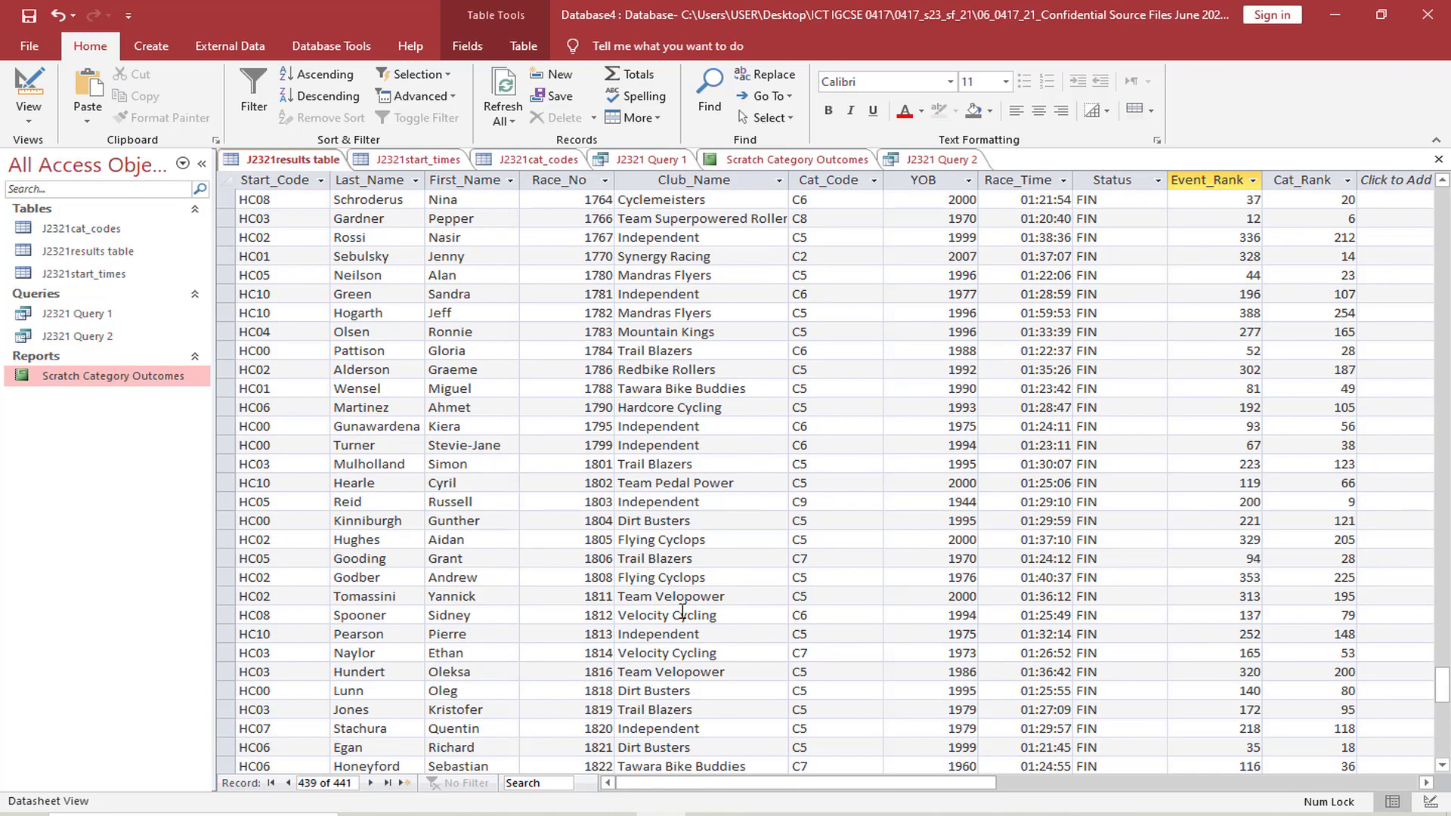
scroll(690, 432, up, 5)
scroll(691, 432, up, 12)
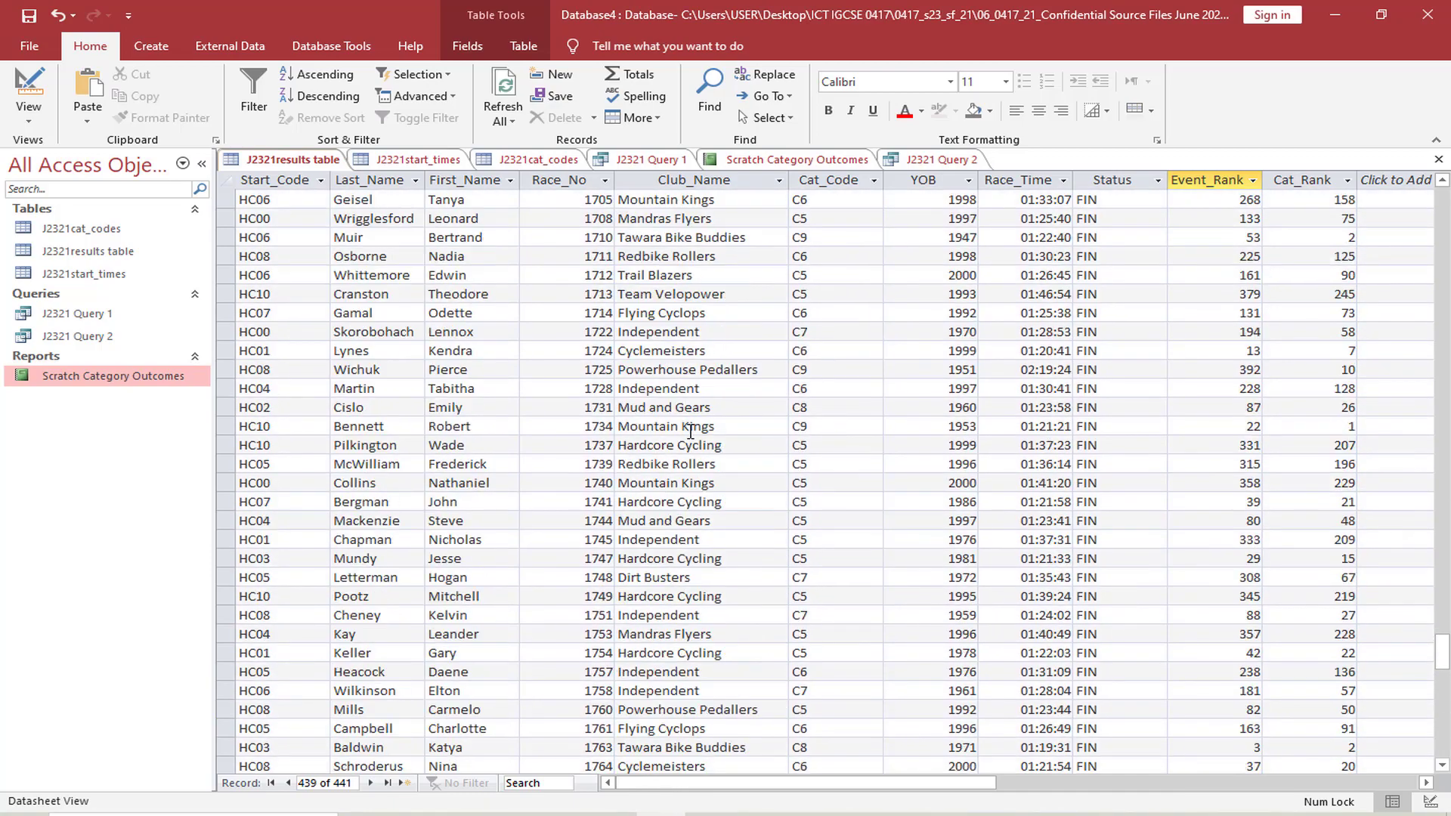
scroll(704, 308, up, 20)
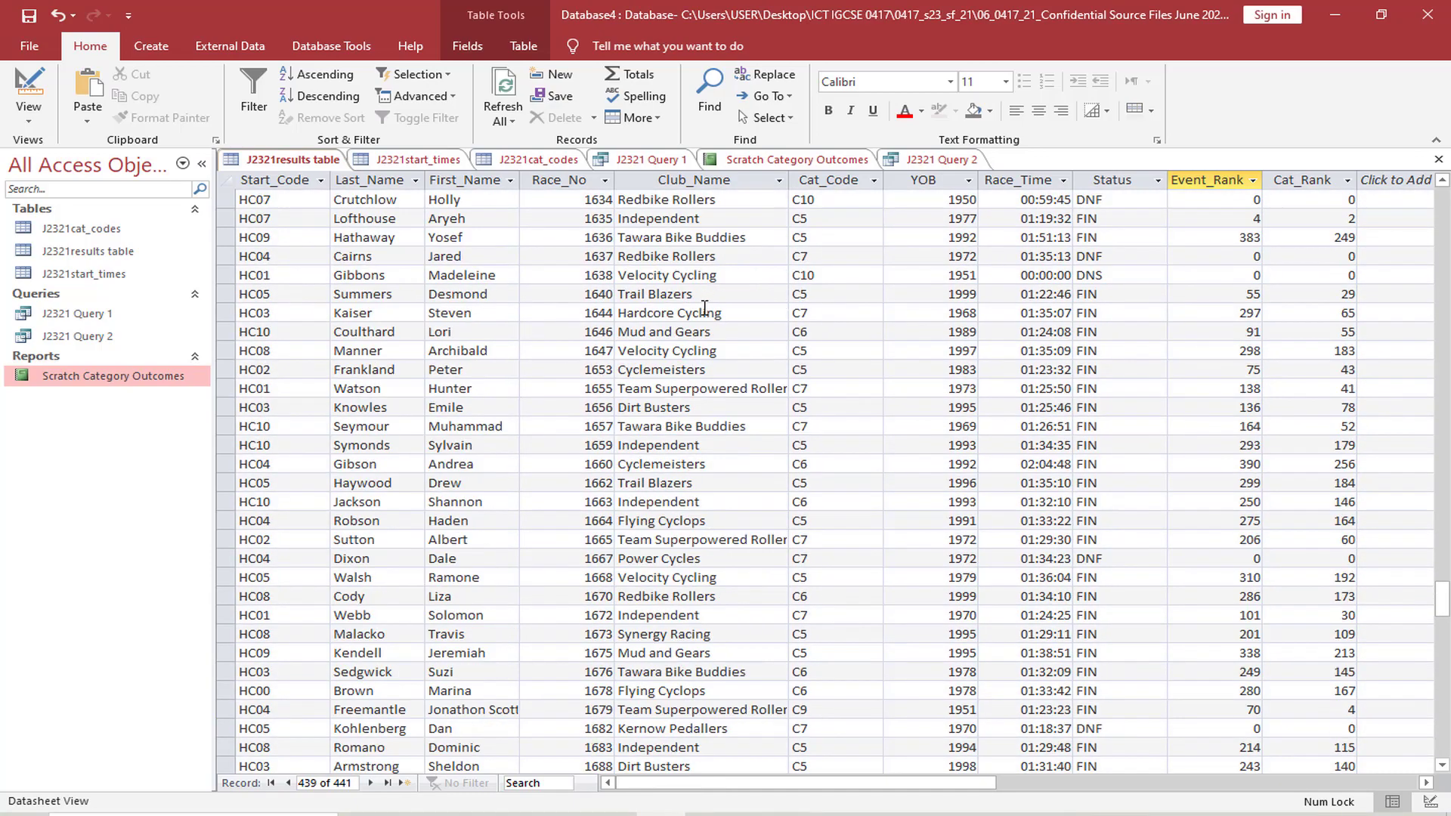
scroll(704, 308, up, 1)
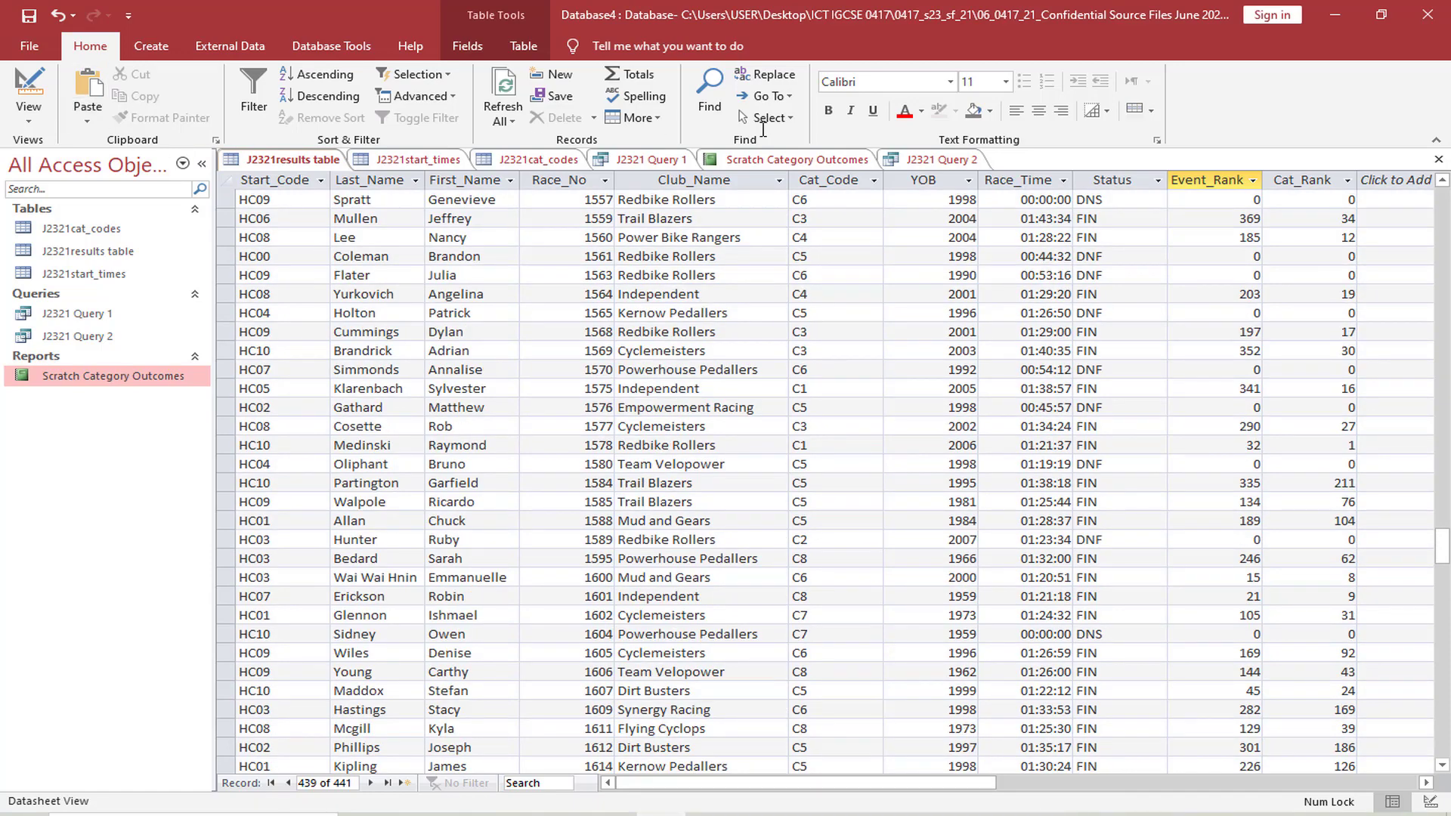
Return to J2321 Query 2 and complete the Club_Name criterion as *power* so it matches the text anywhere
click(954, 161)
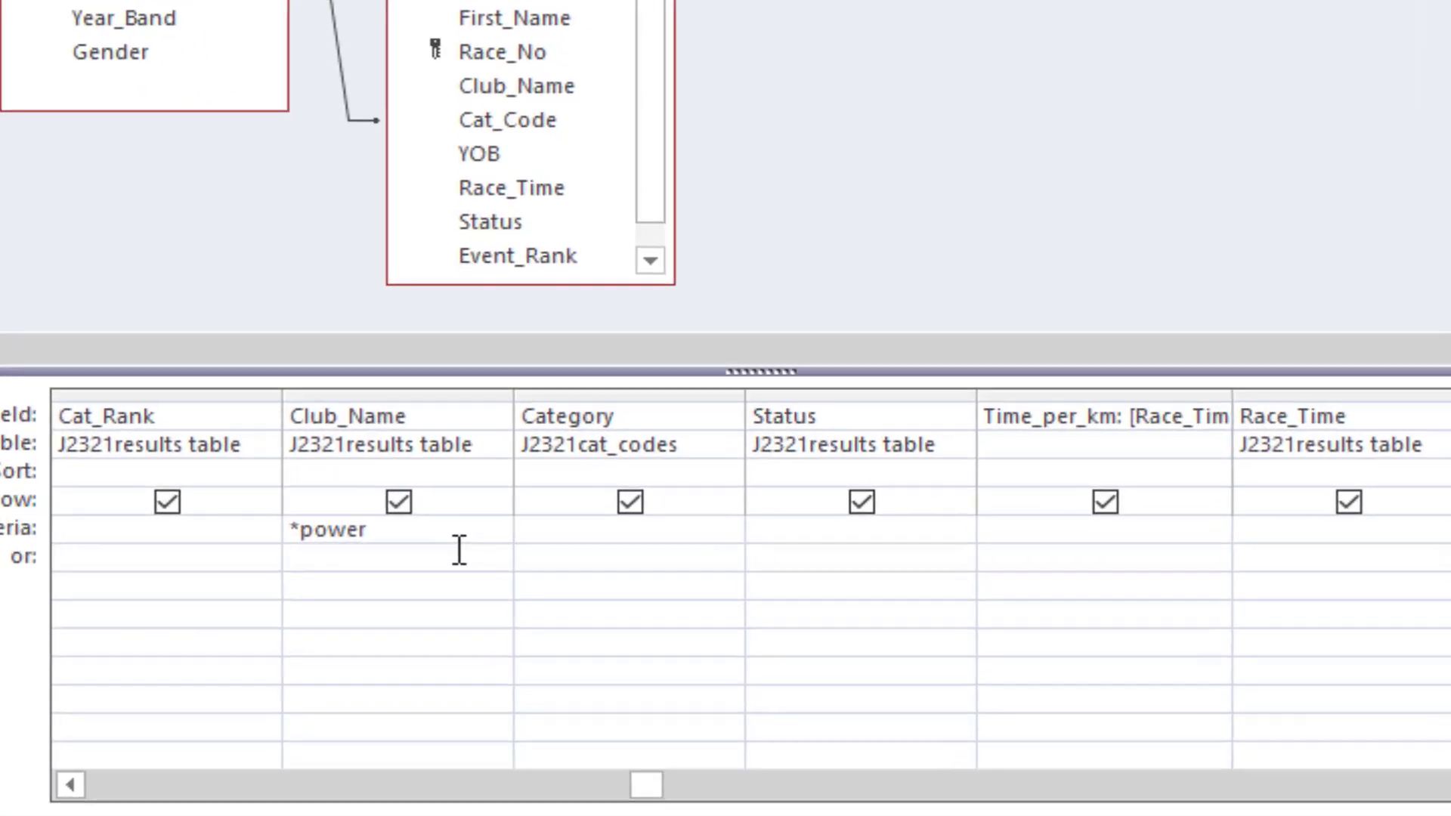
click(464, 540)
text(*)
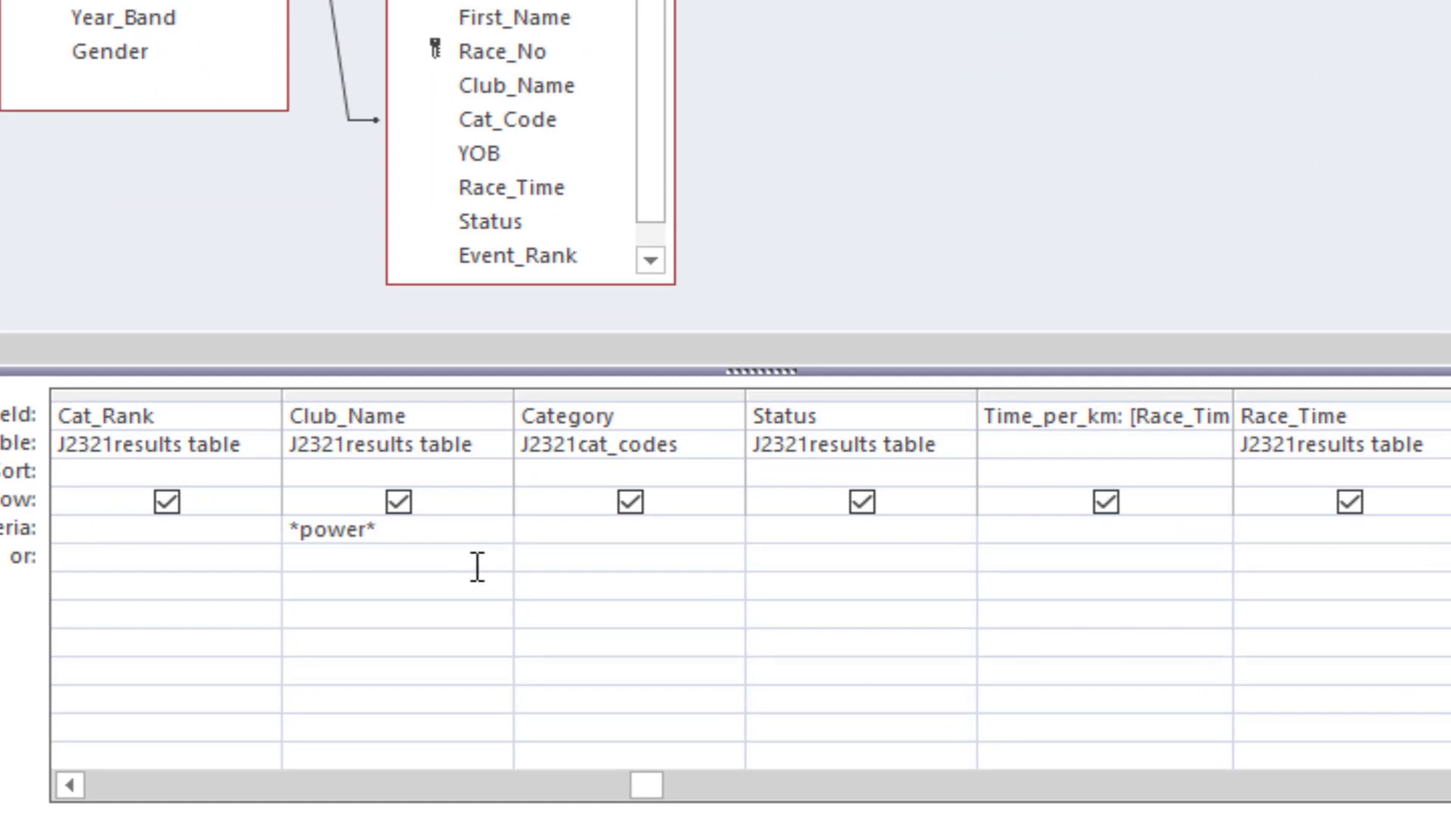
click(557, 532)
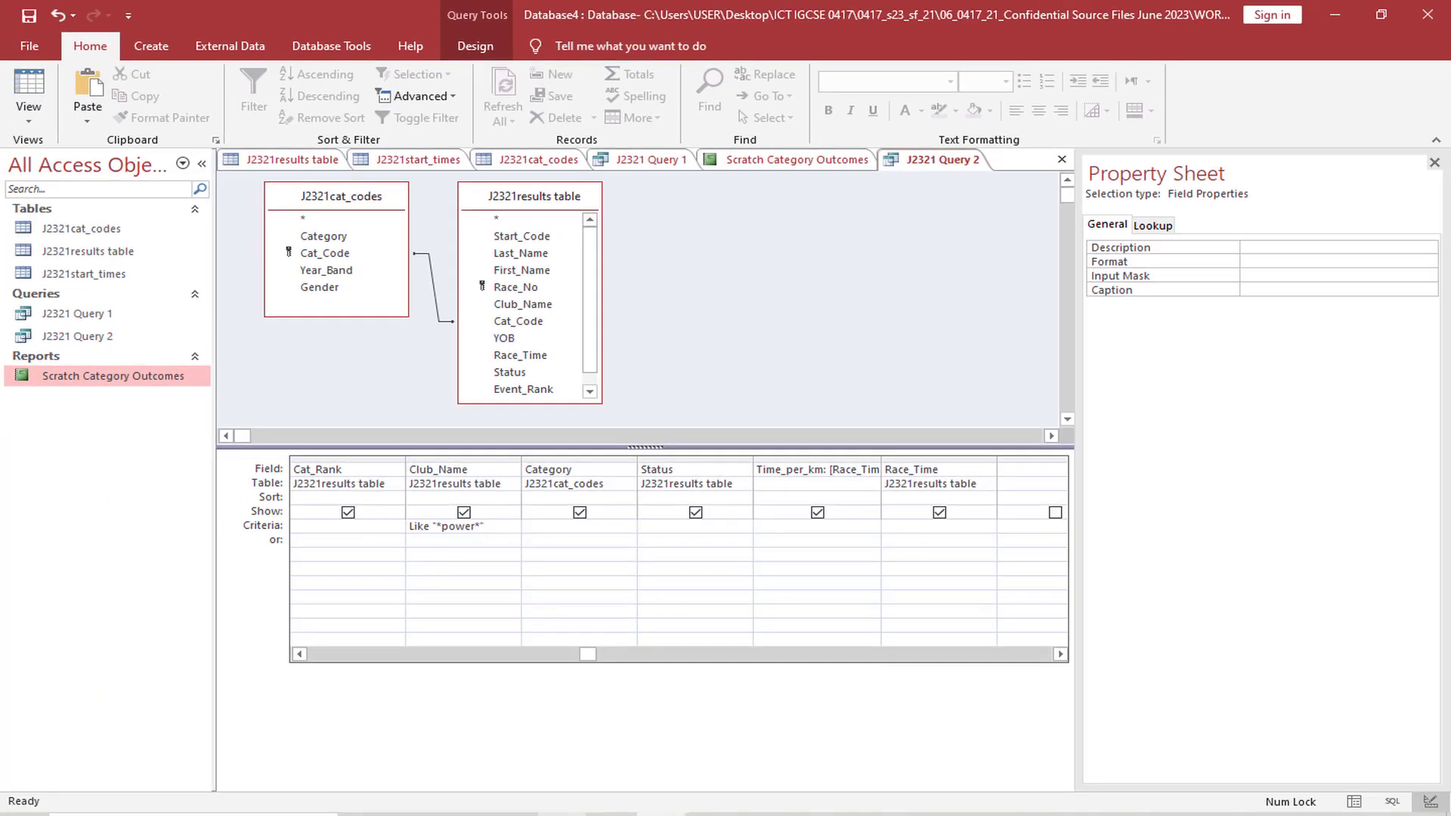
Compare the Club_Name criterion with the exam paper, run the query, and review the club names in the results
click(564, 812)
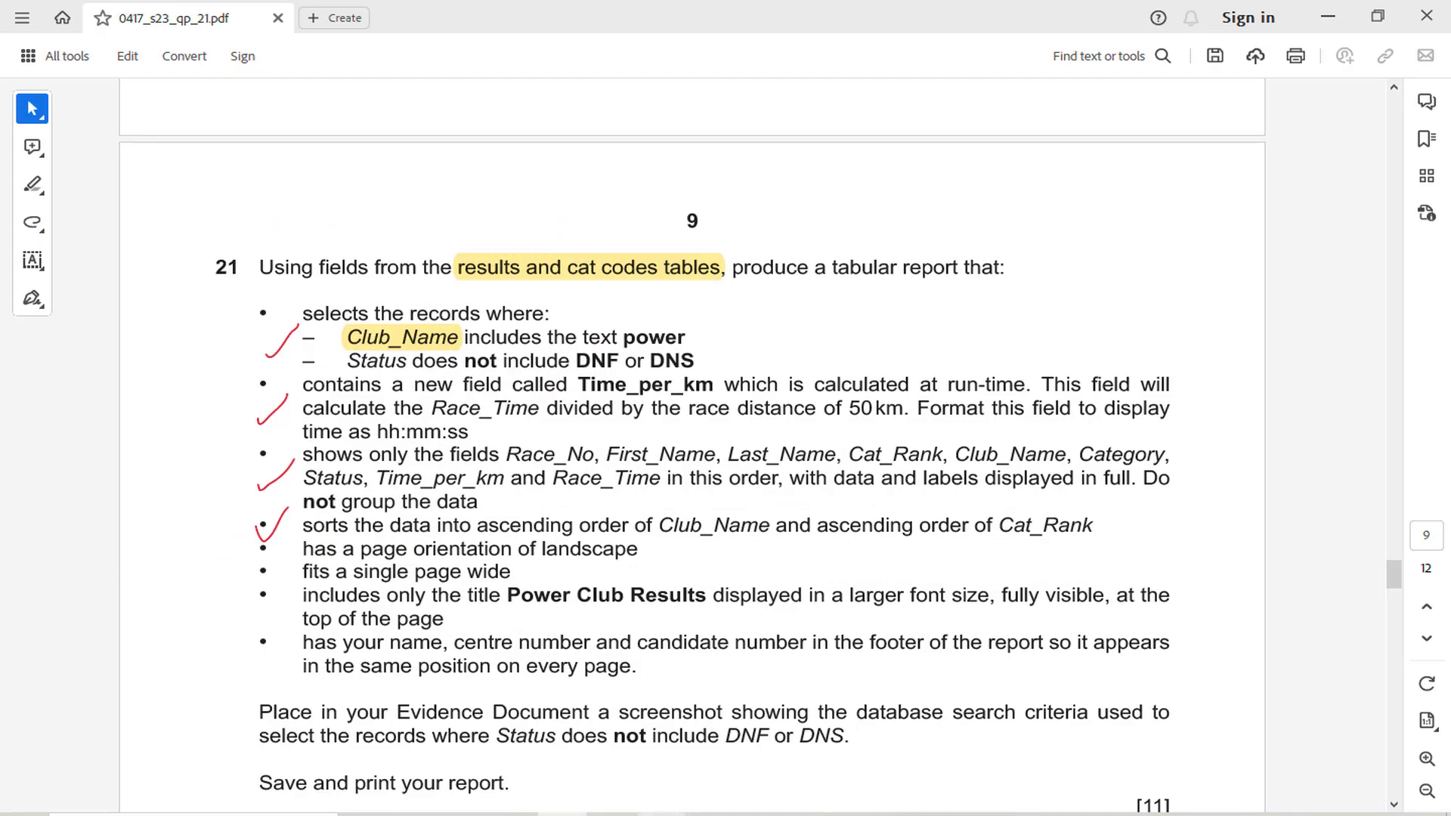
click(661, 813)
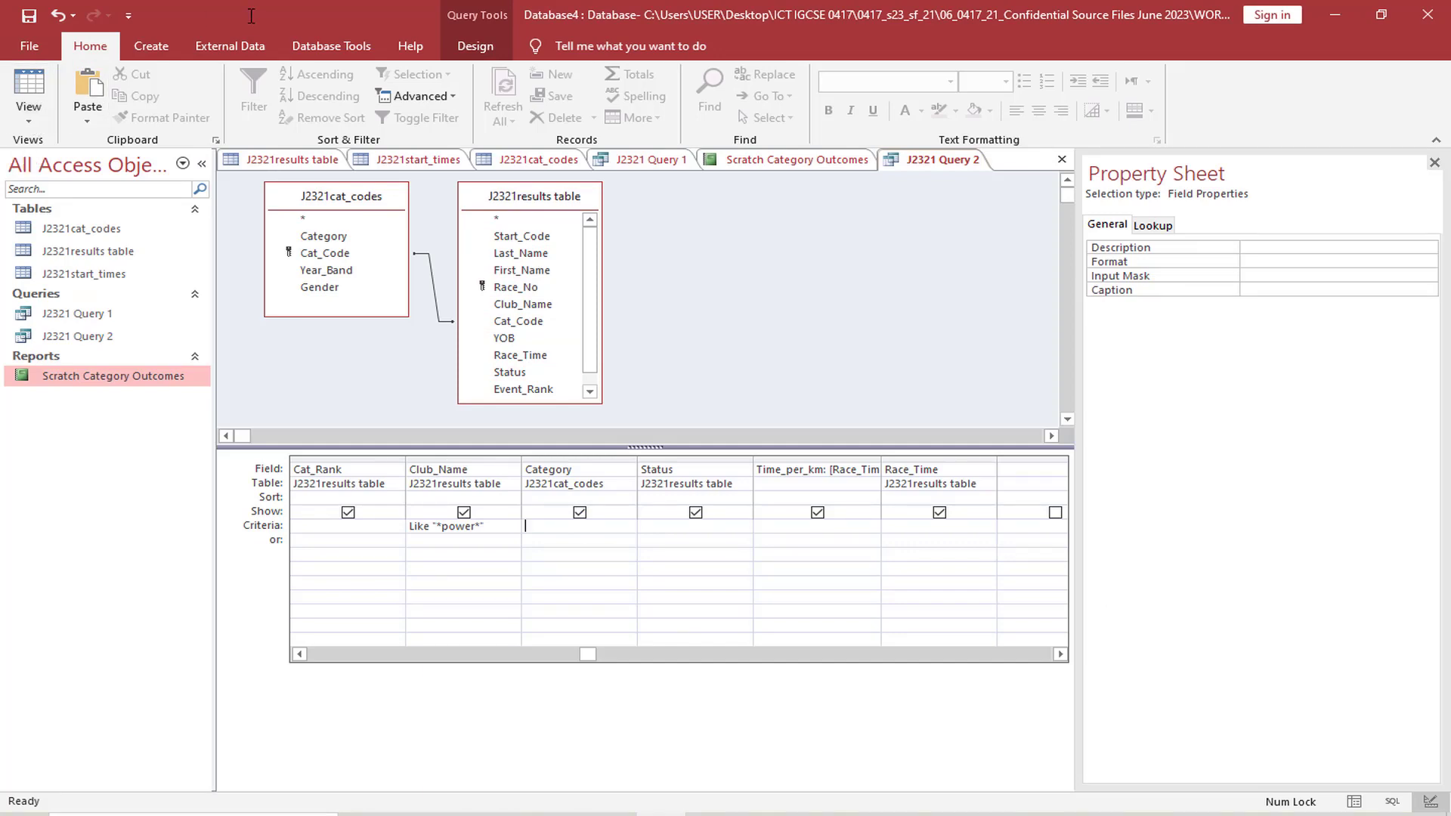
click(476, 46)
click(71, 89)
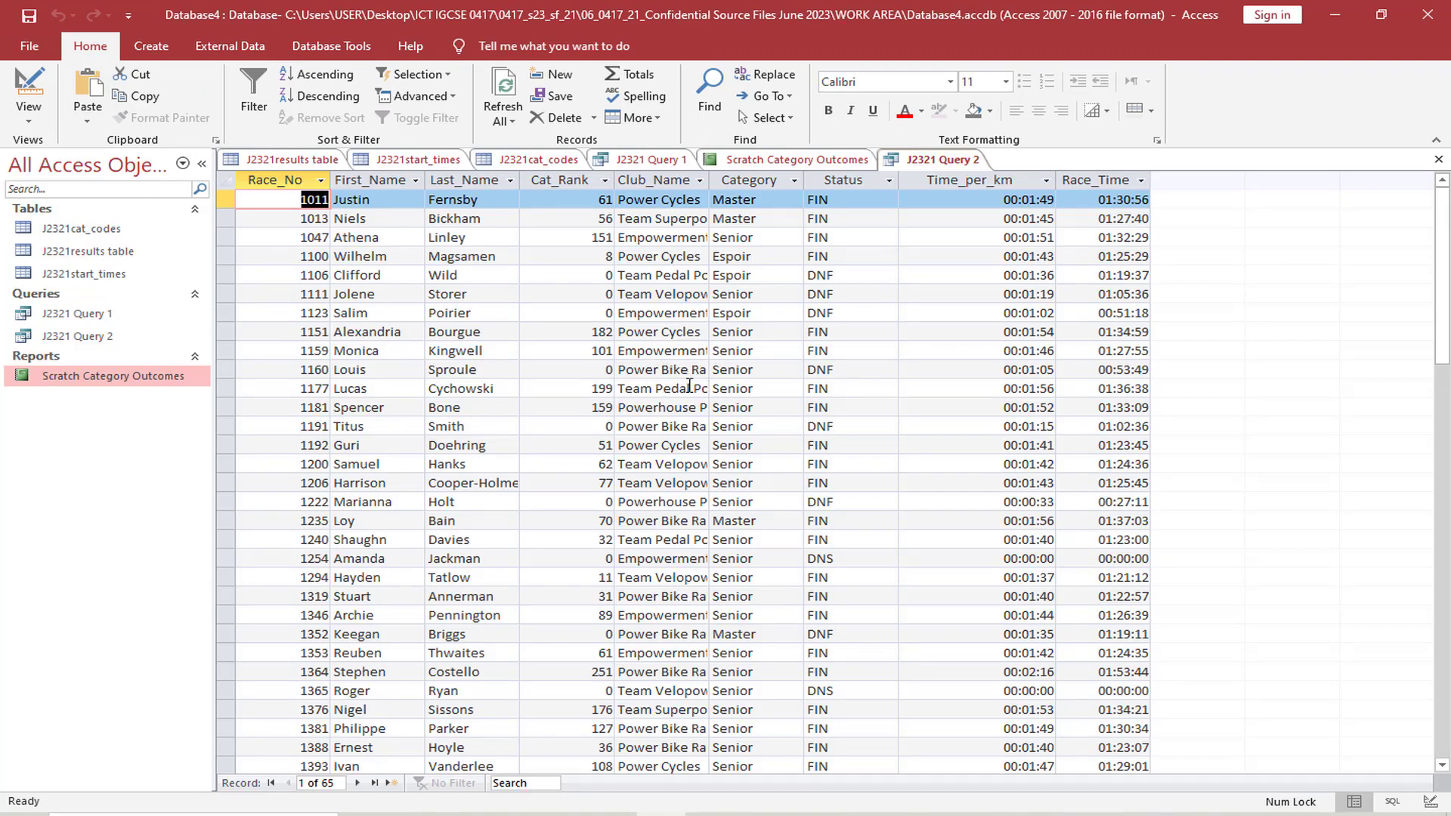
scroll(670, 425, down, 1)
scroll(670, 425, down, 12)
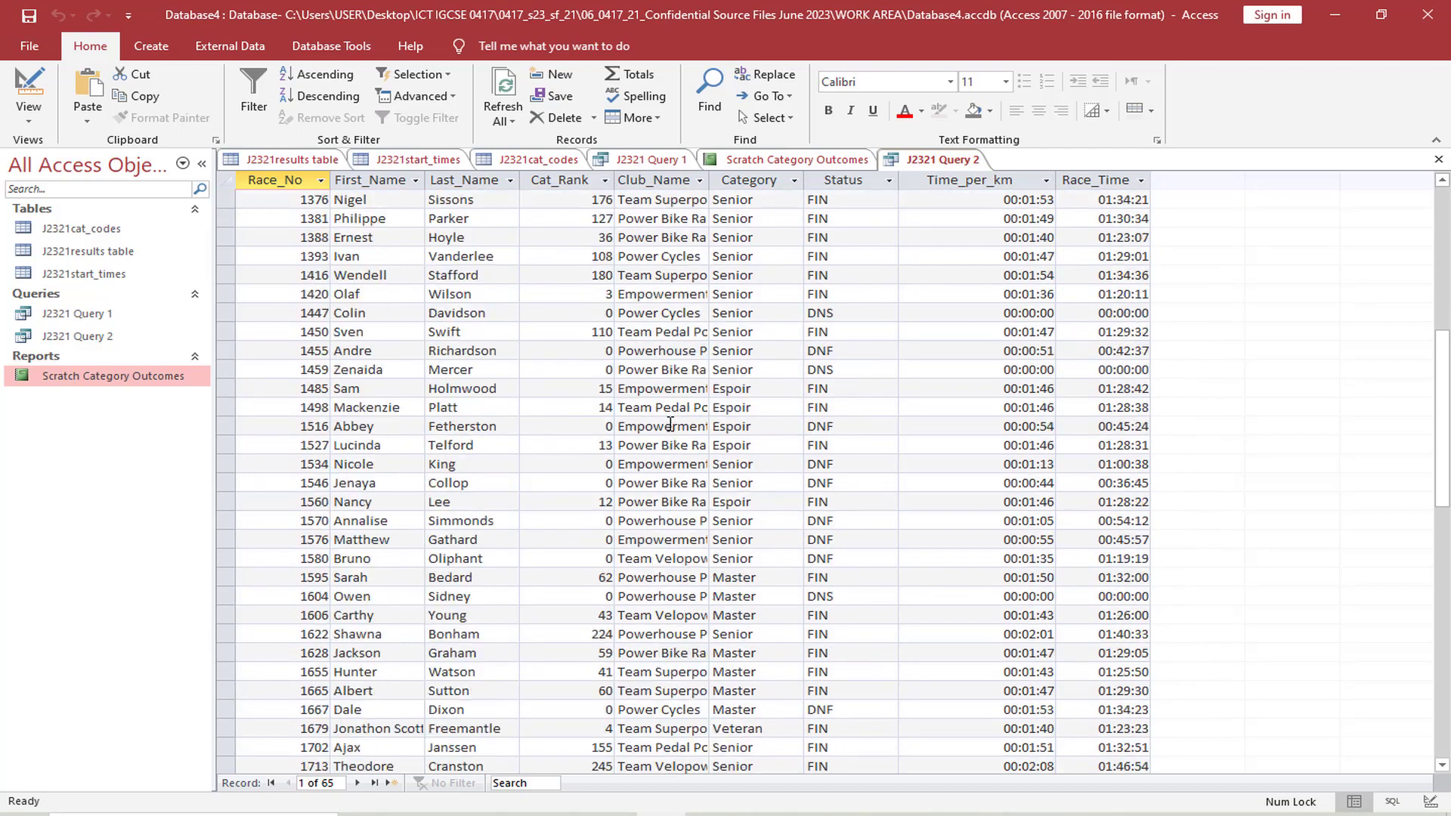
scroll(670, 425, up, 12)
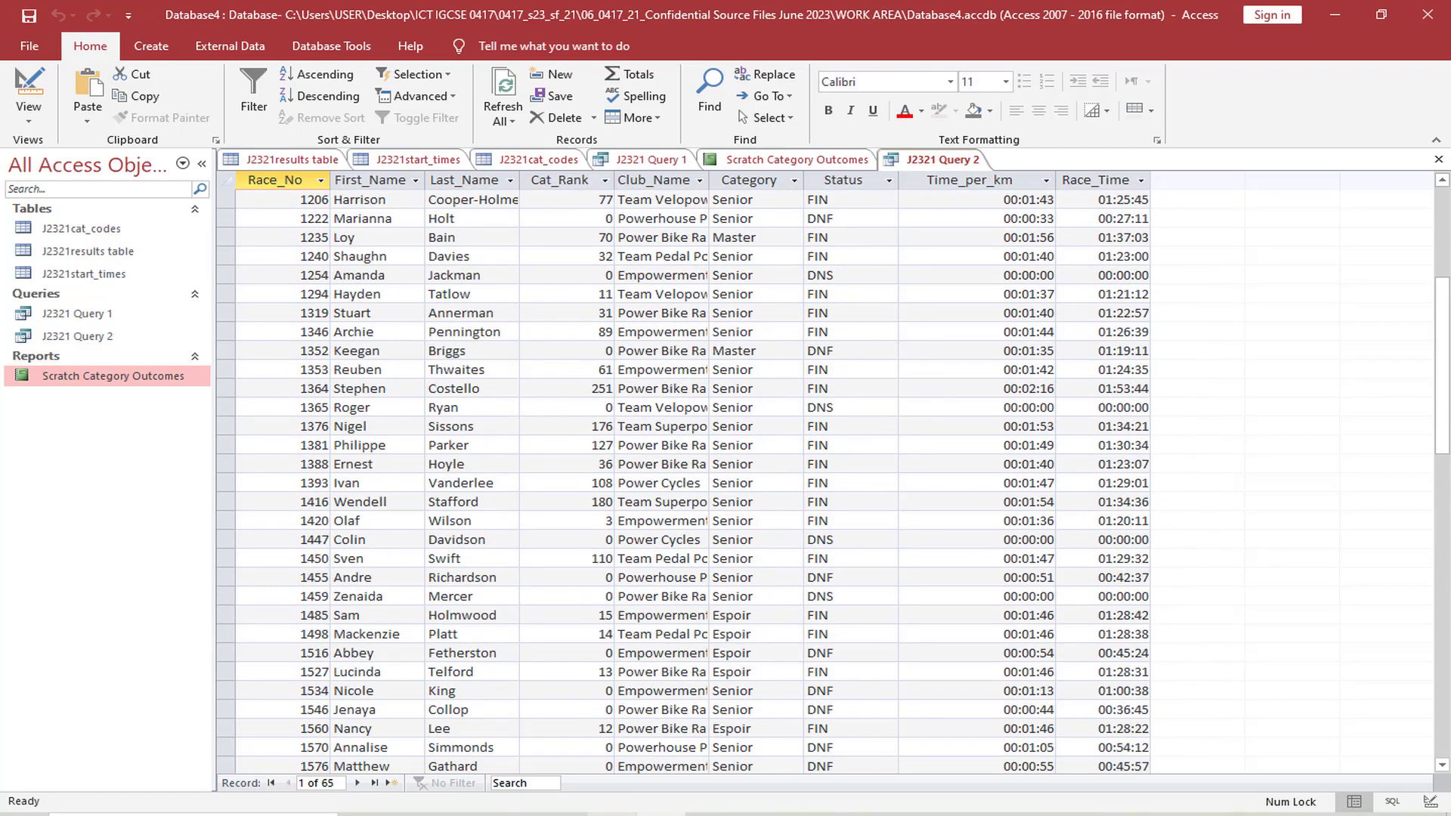
Switch to the exam paper and highlight "not include DNF or DNS" in the Status selection criterion
key(alt+Tab)
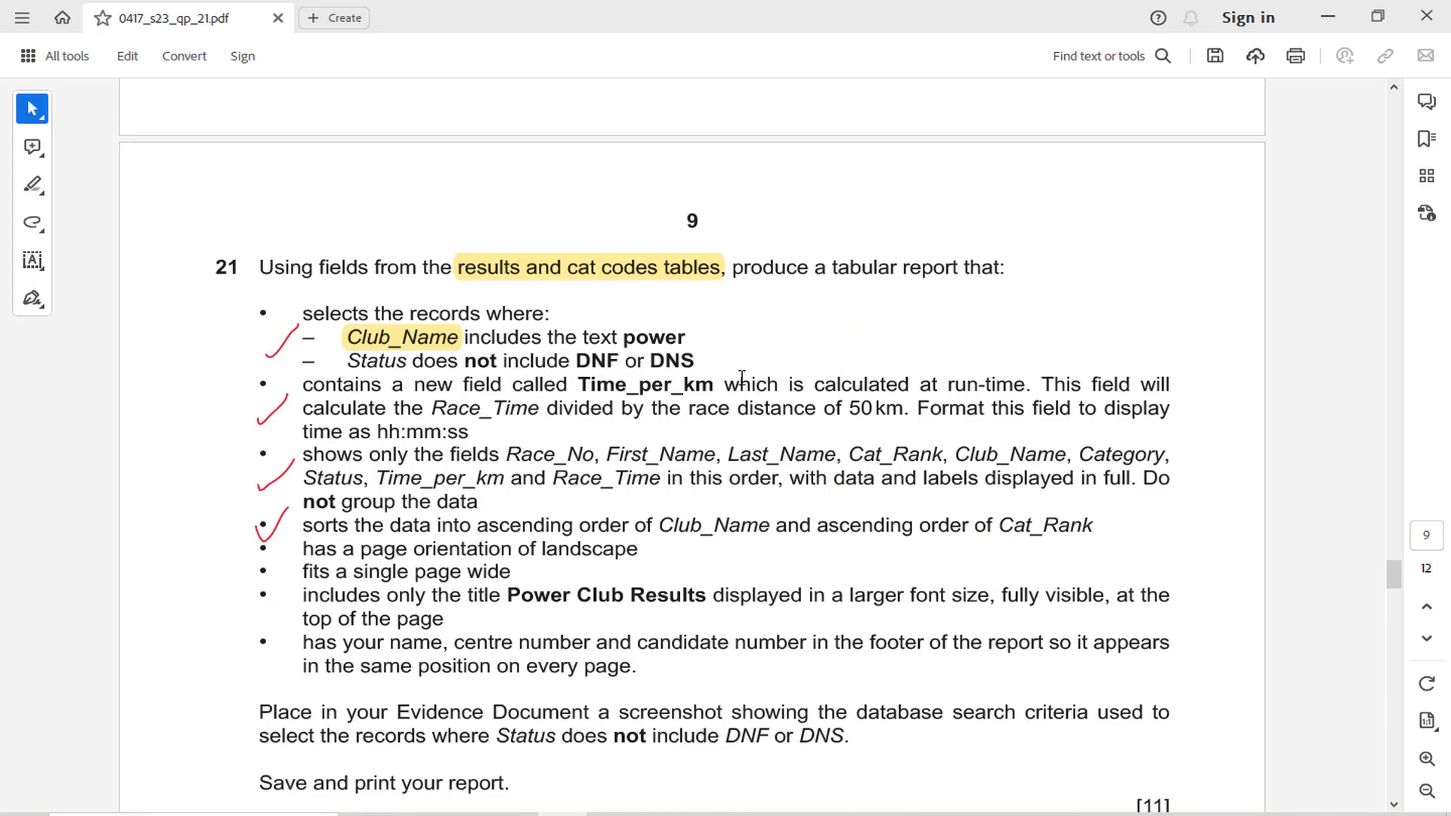
click(563, 814)
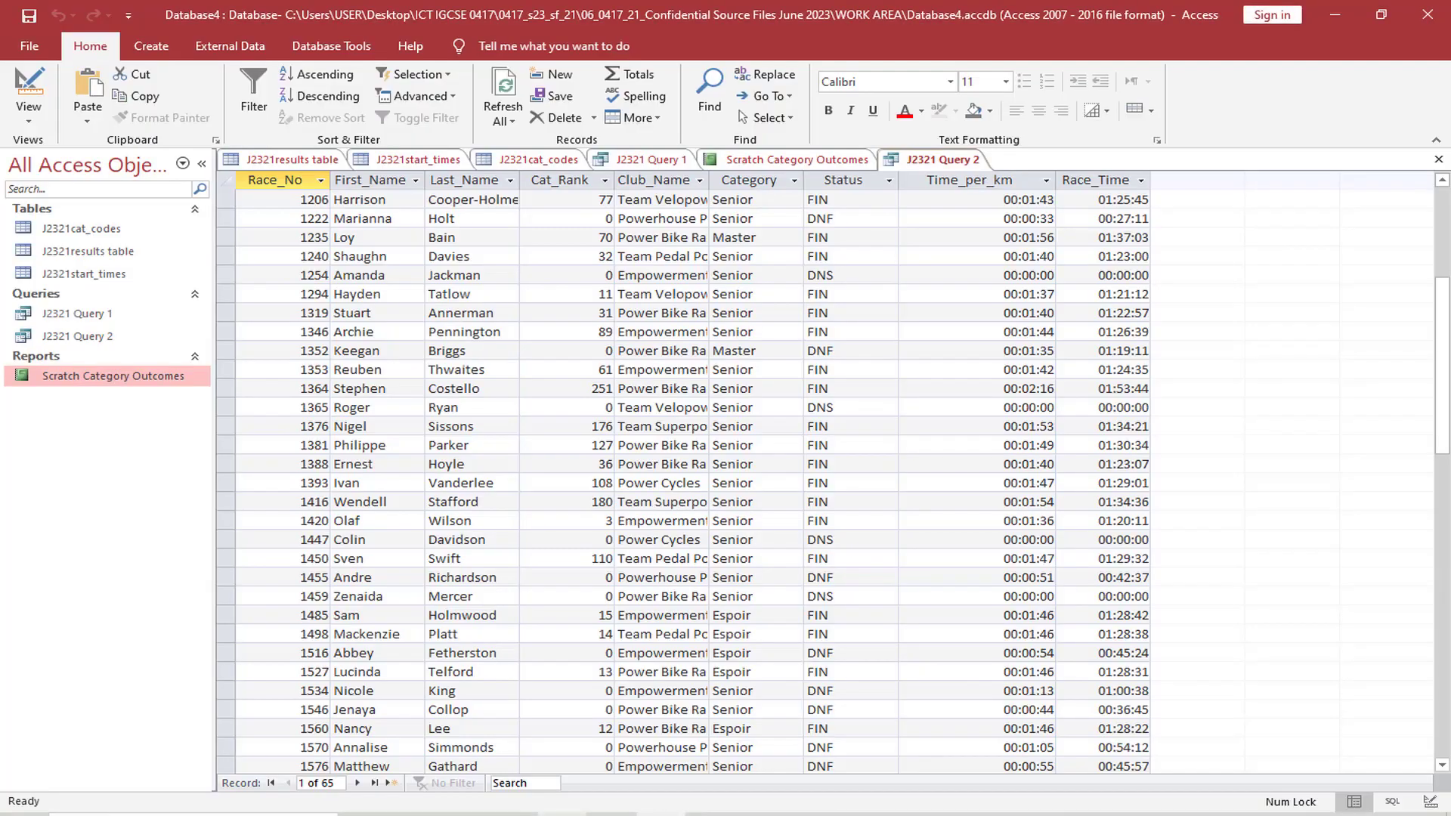
click(562, 815)
click(562, 815)
click(29, 114)
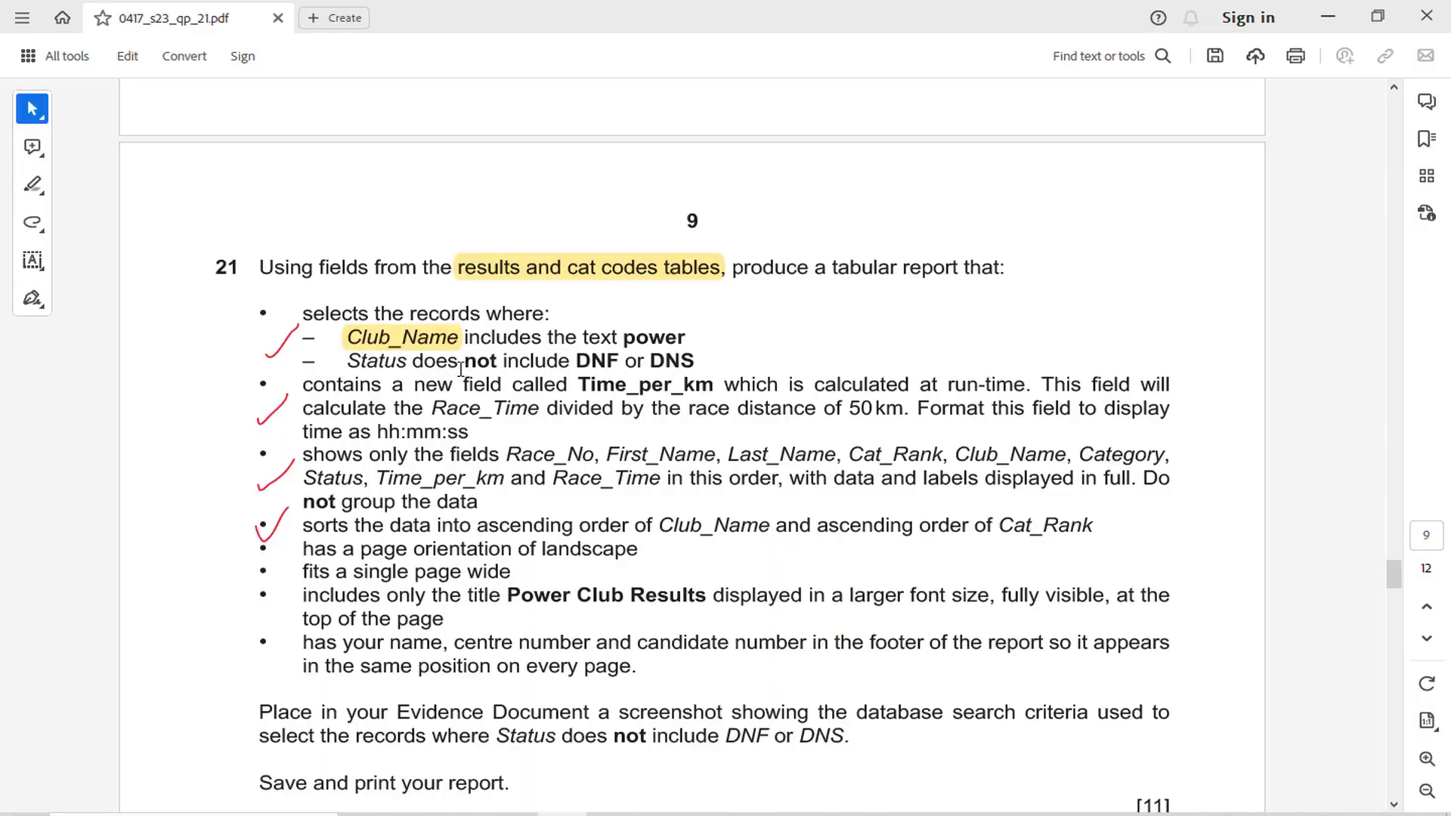
drag(460, 378, 694, 363)
click(573, 372)
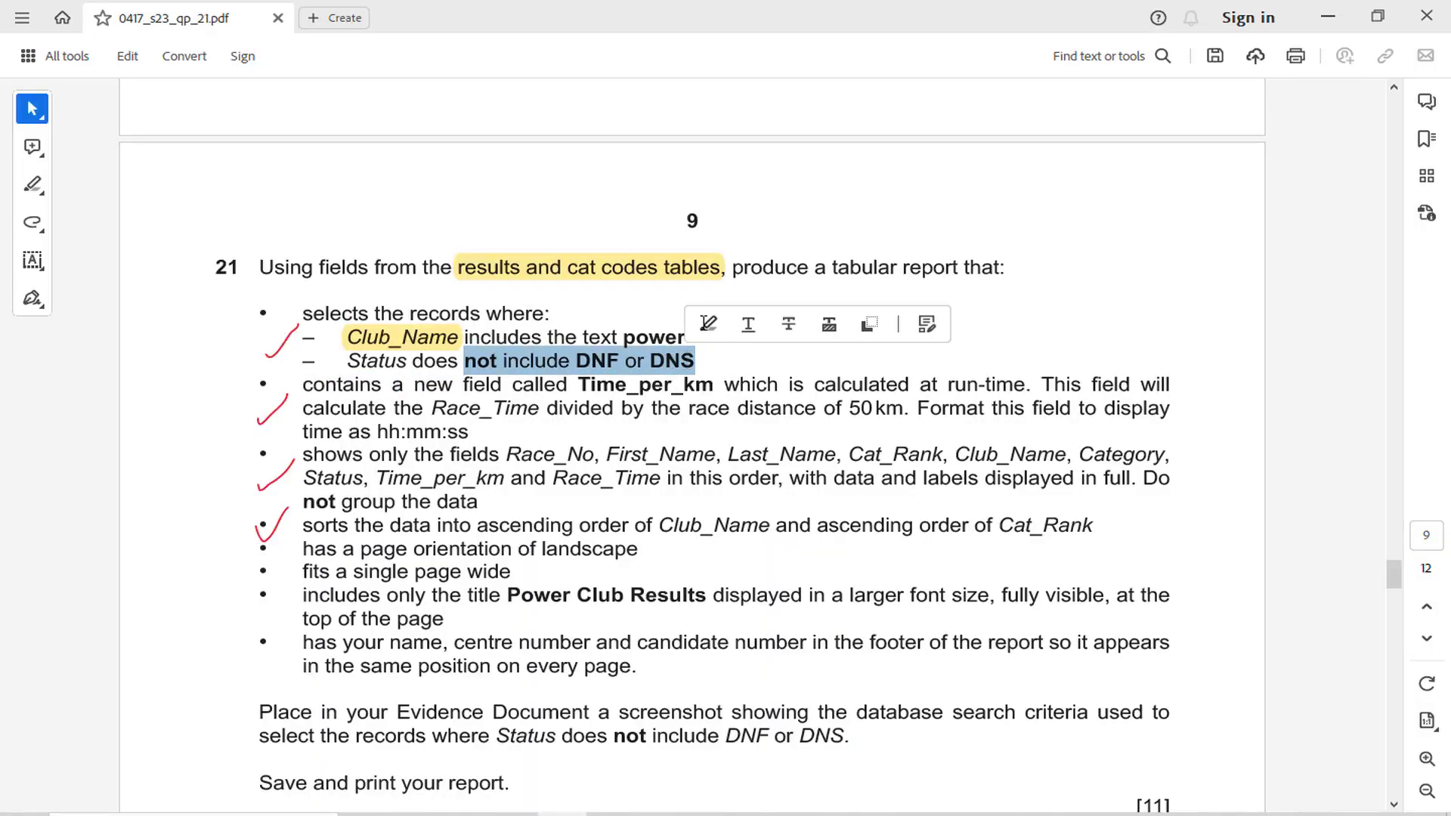
click(706, 323)
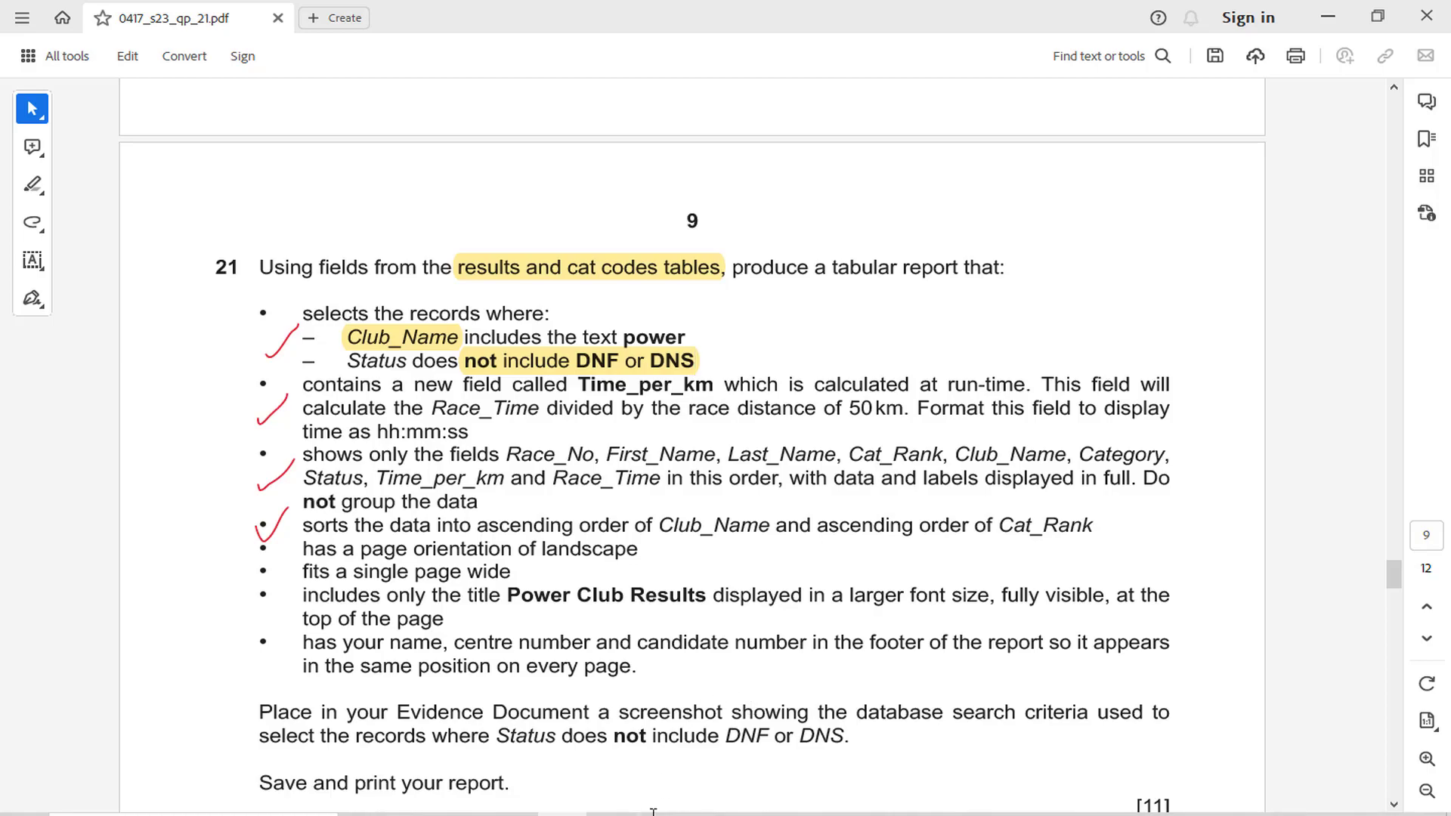
Return to the query's Design view and enter <>DNF And <>DNS as the criterion for the Status field
key(alt+Tab)
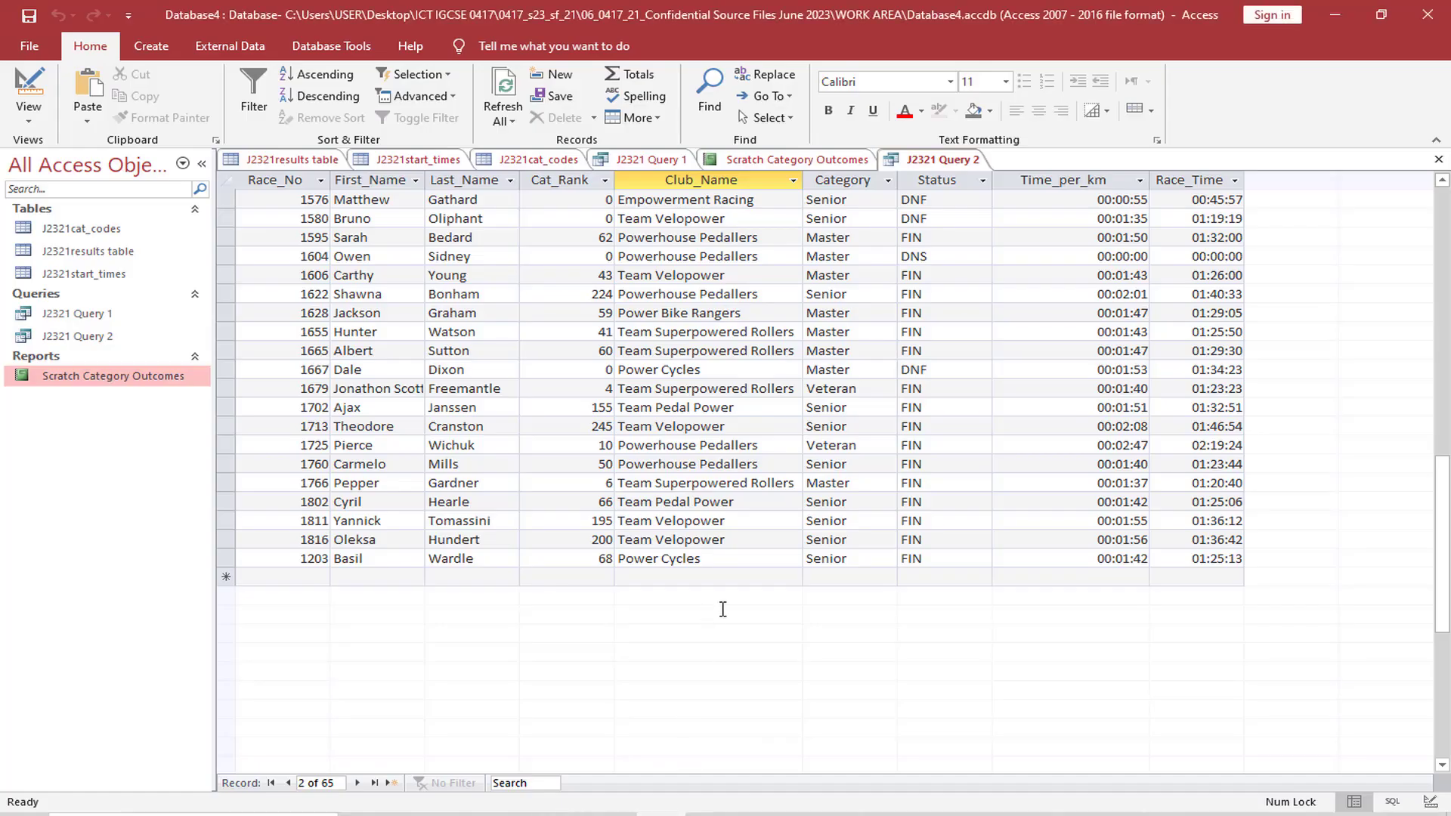
click(29, 118)
click(61, 234)
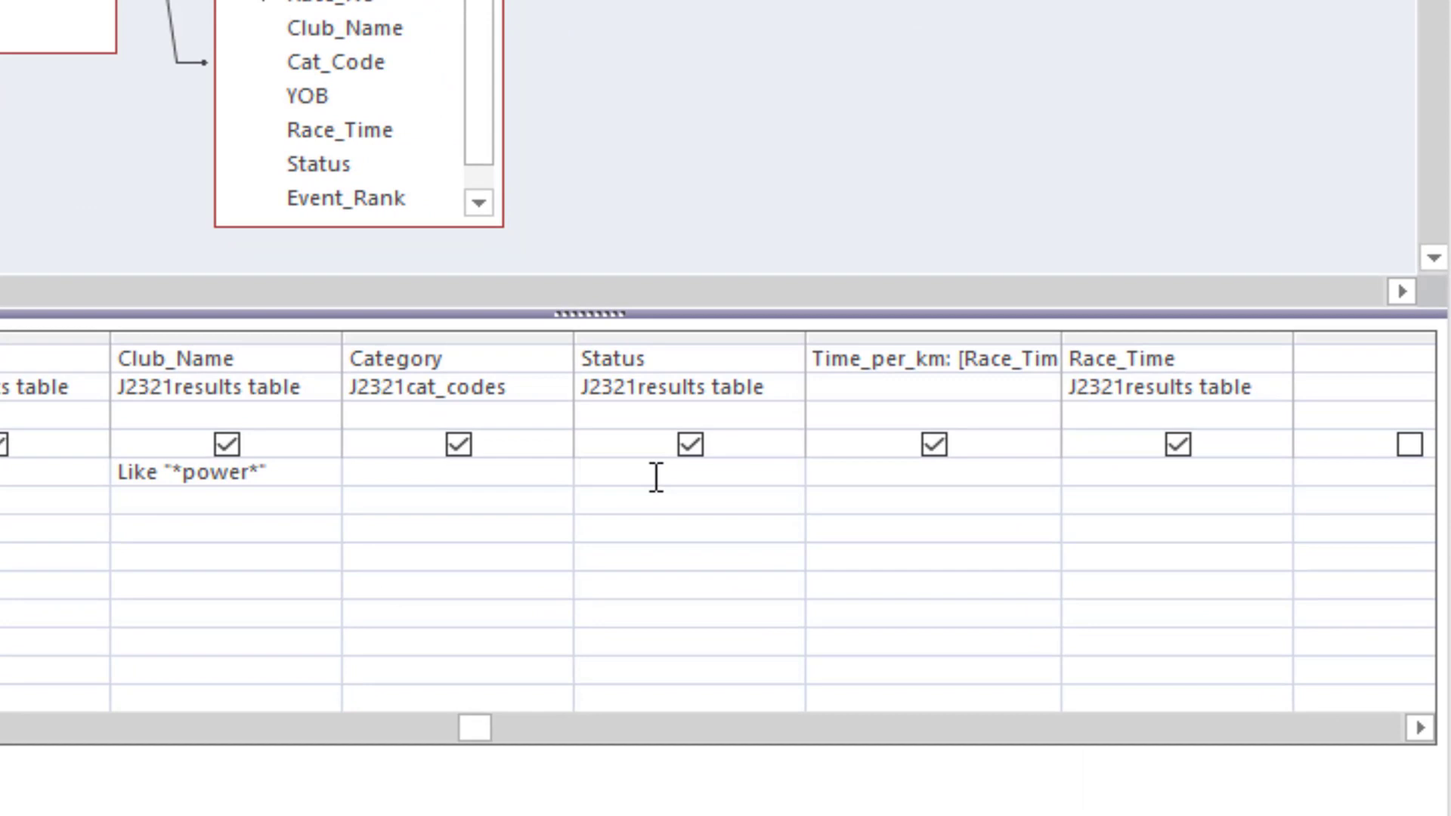
text(<>DNF And <>)
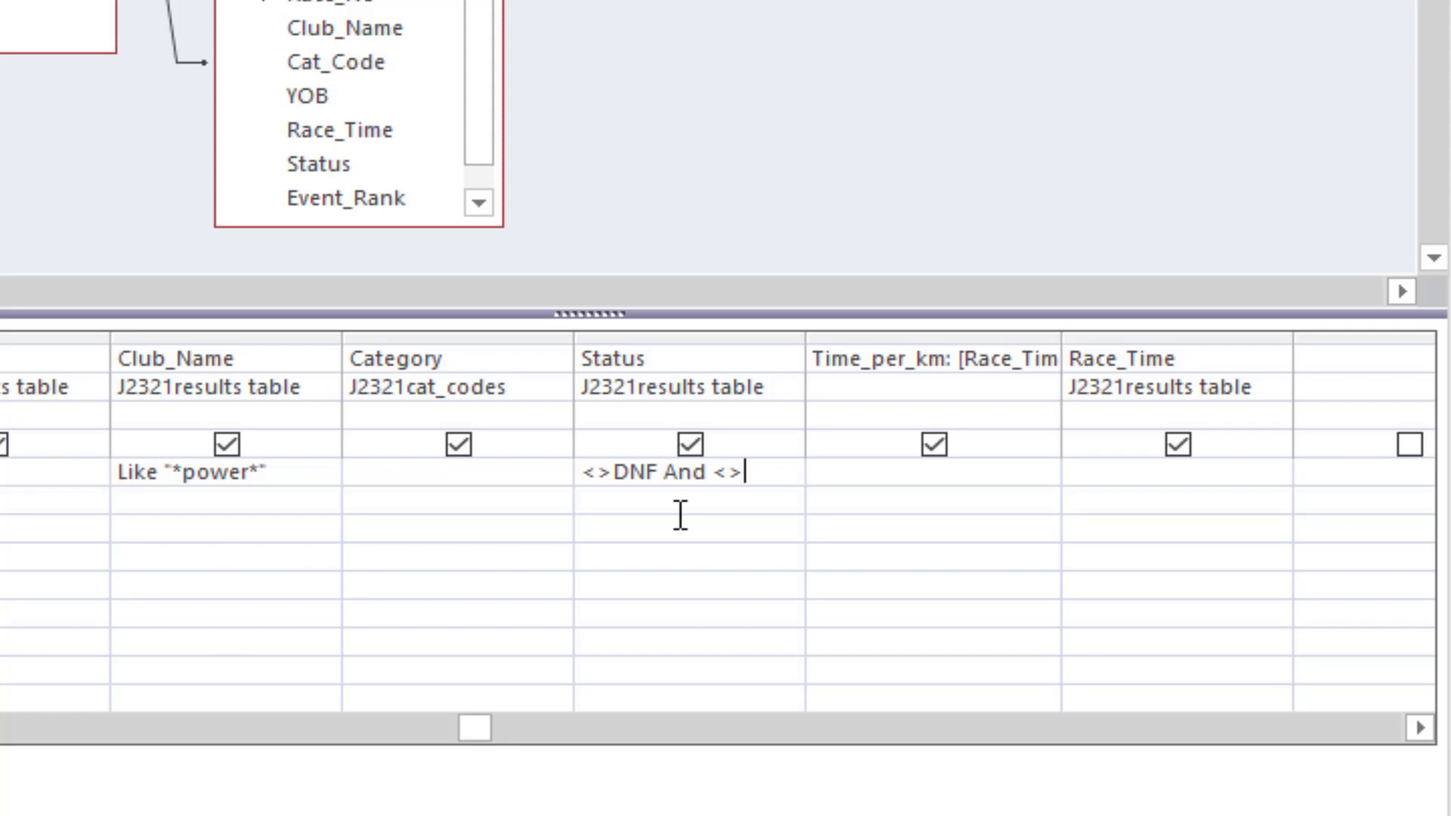
text(DNS)
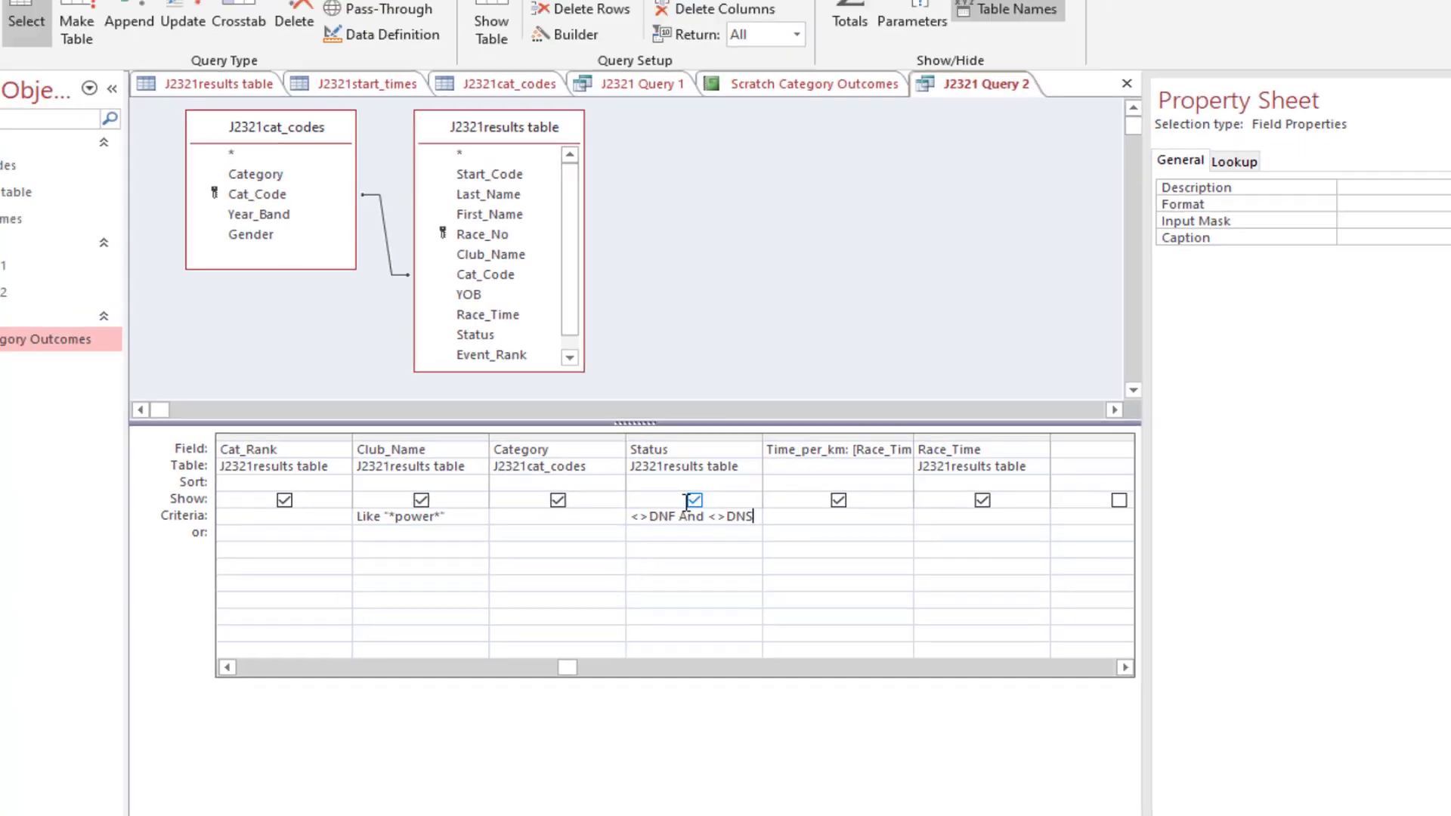
Run the query, examine the Status values across the filtered records, and switch back to the exam paper
click(0, 9)
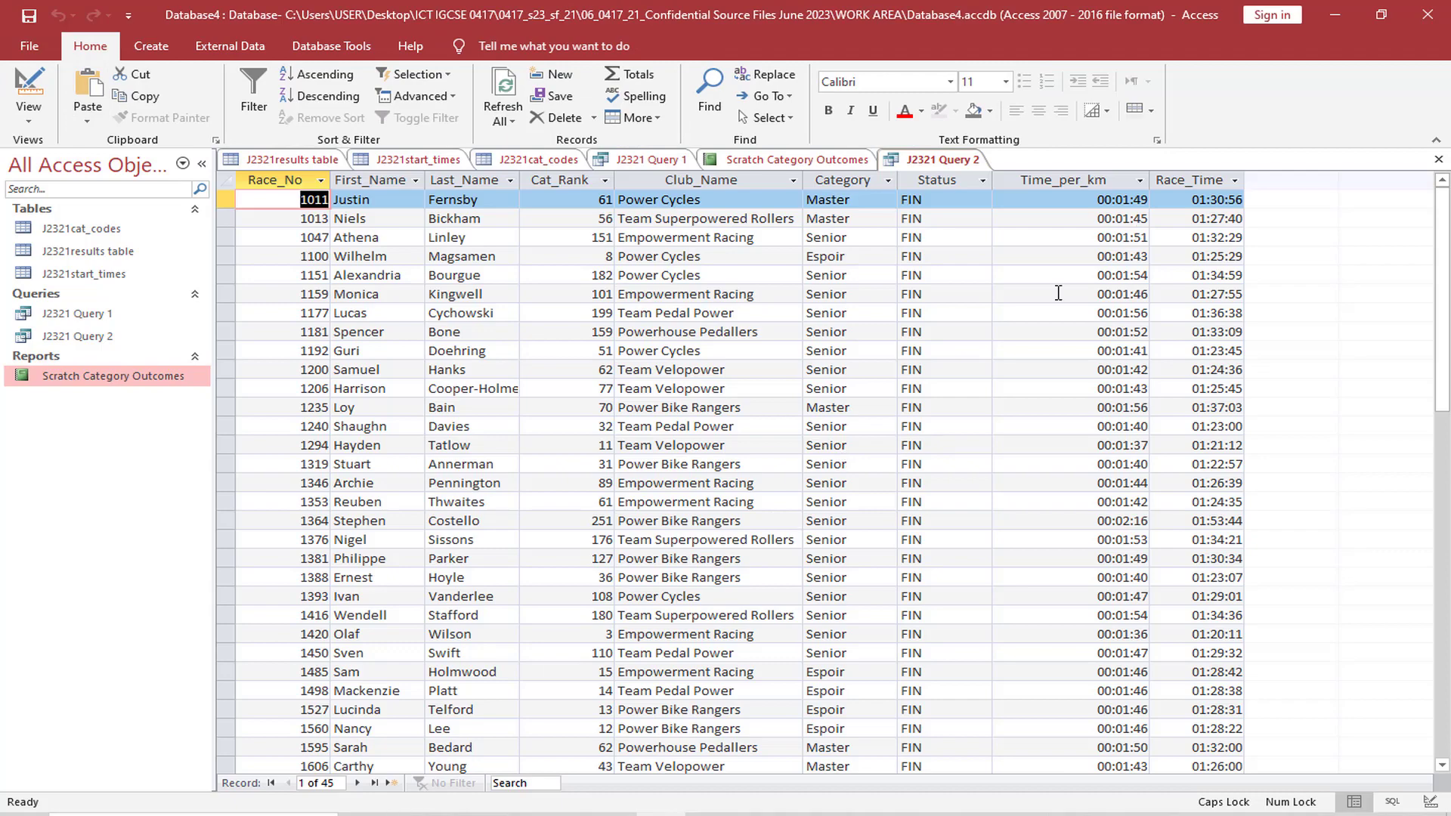
scroll(926, 300, down, 9)
scroll(926, 299, up, 6)
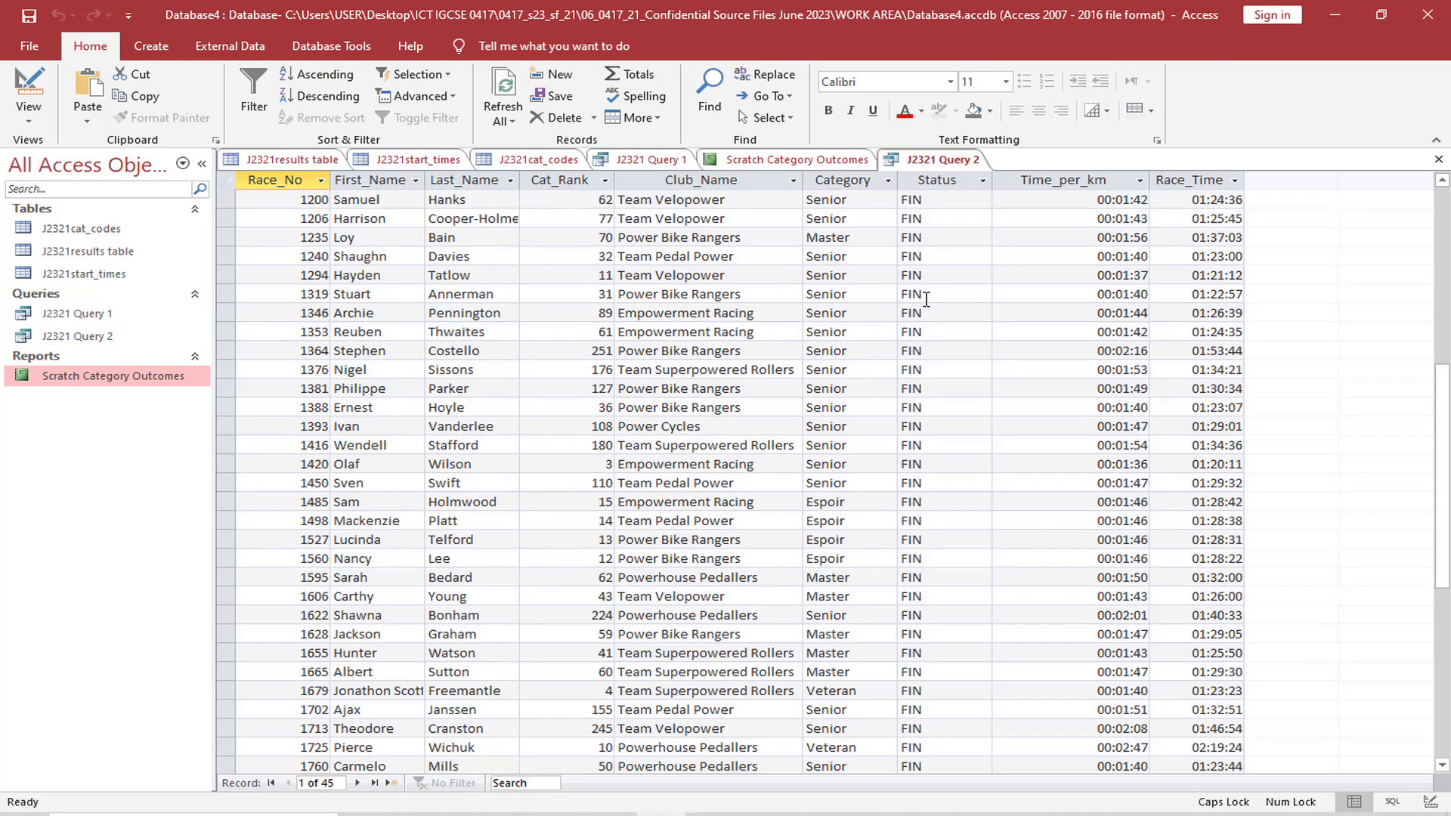
scroll(926, 299, up, 3)
scroll(943, 463, down, 6)
scroll(944, 464, up, 1)
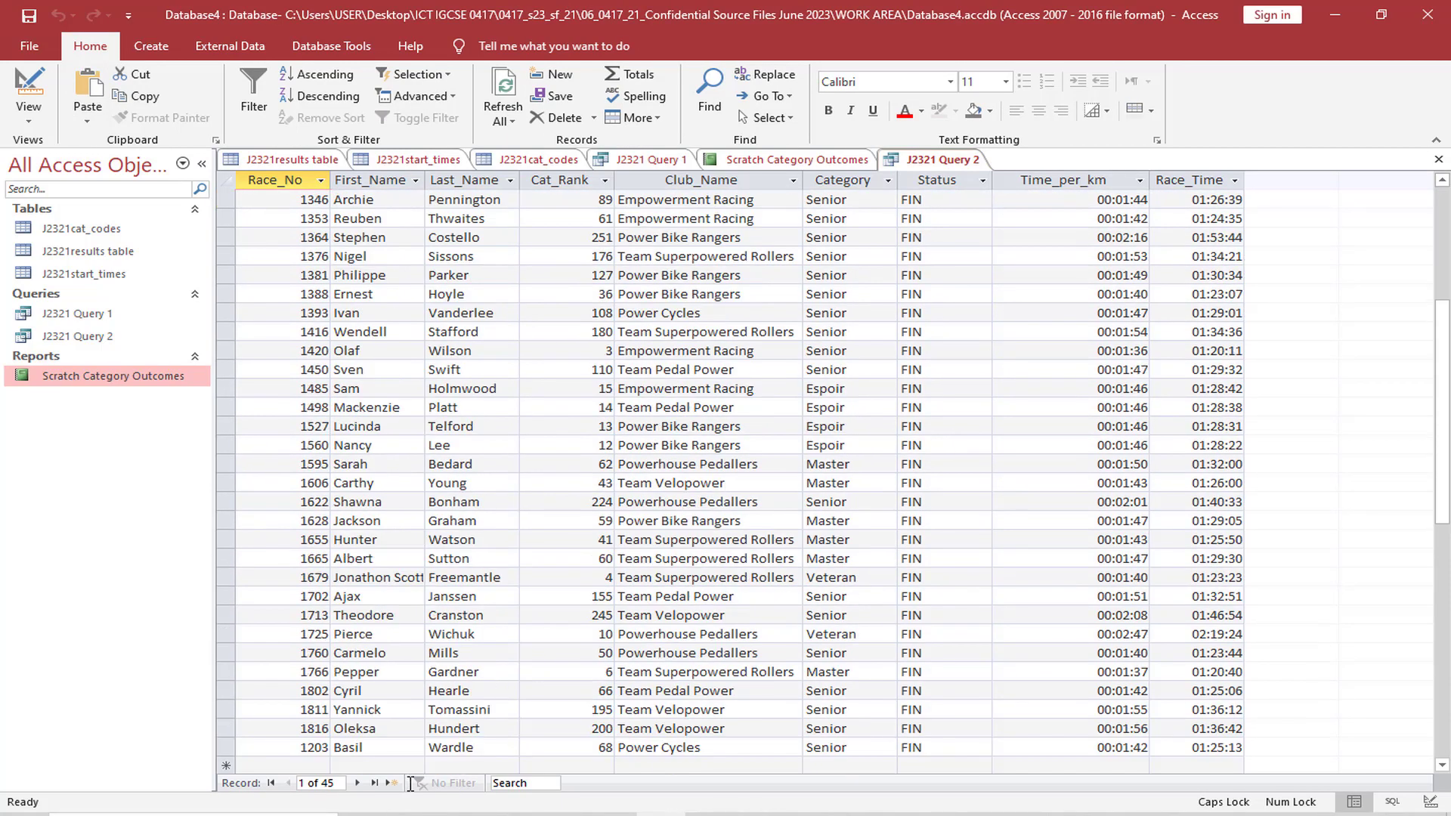
click(562, 814)
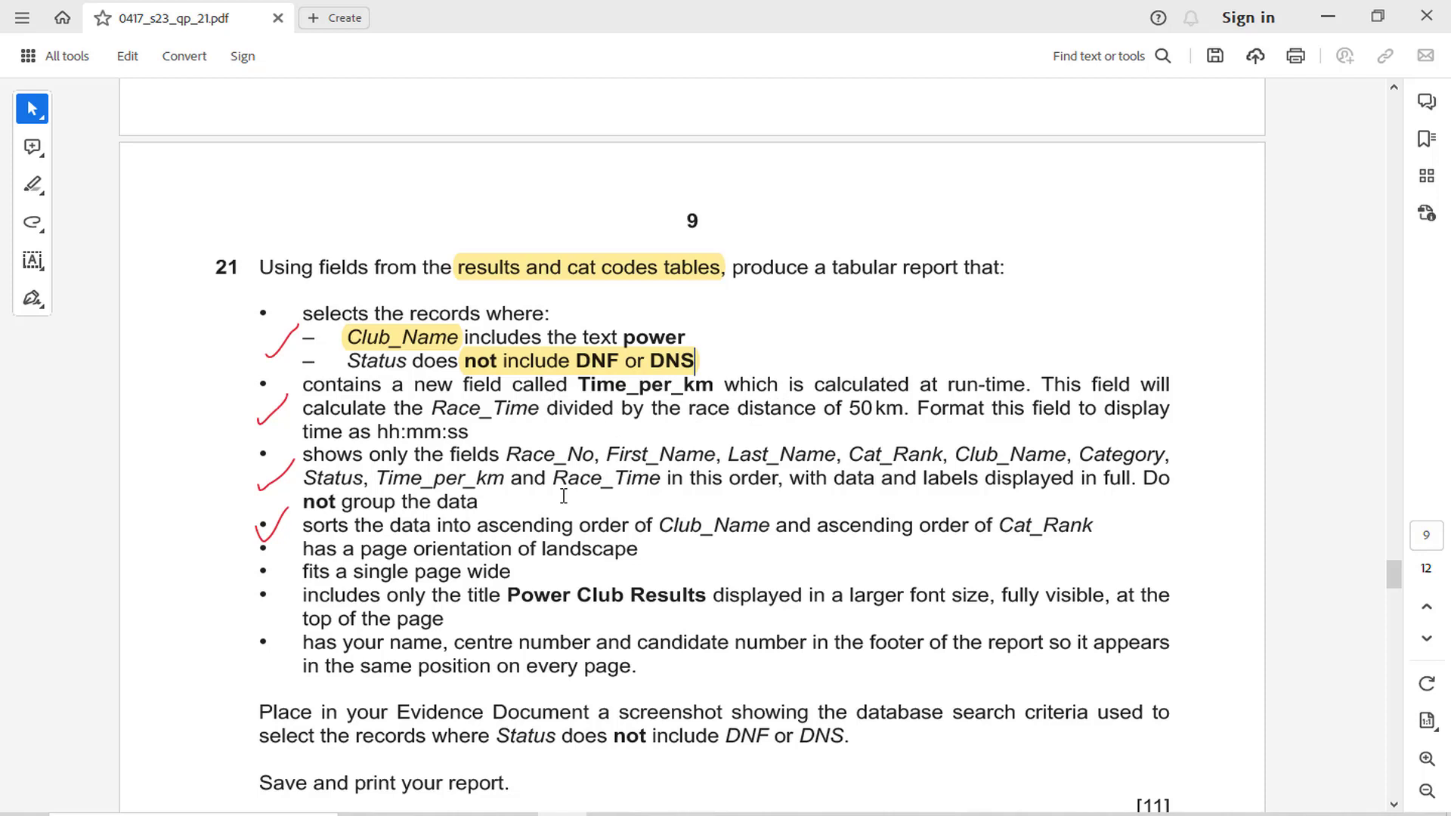
Review question 21's required field order and ascending sort requirement in the exam paper
drag(659, 457, 881, 458)
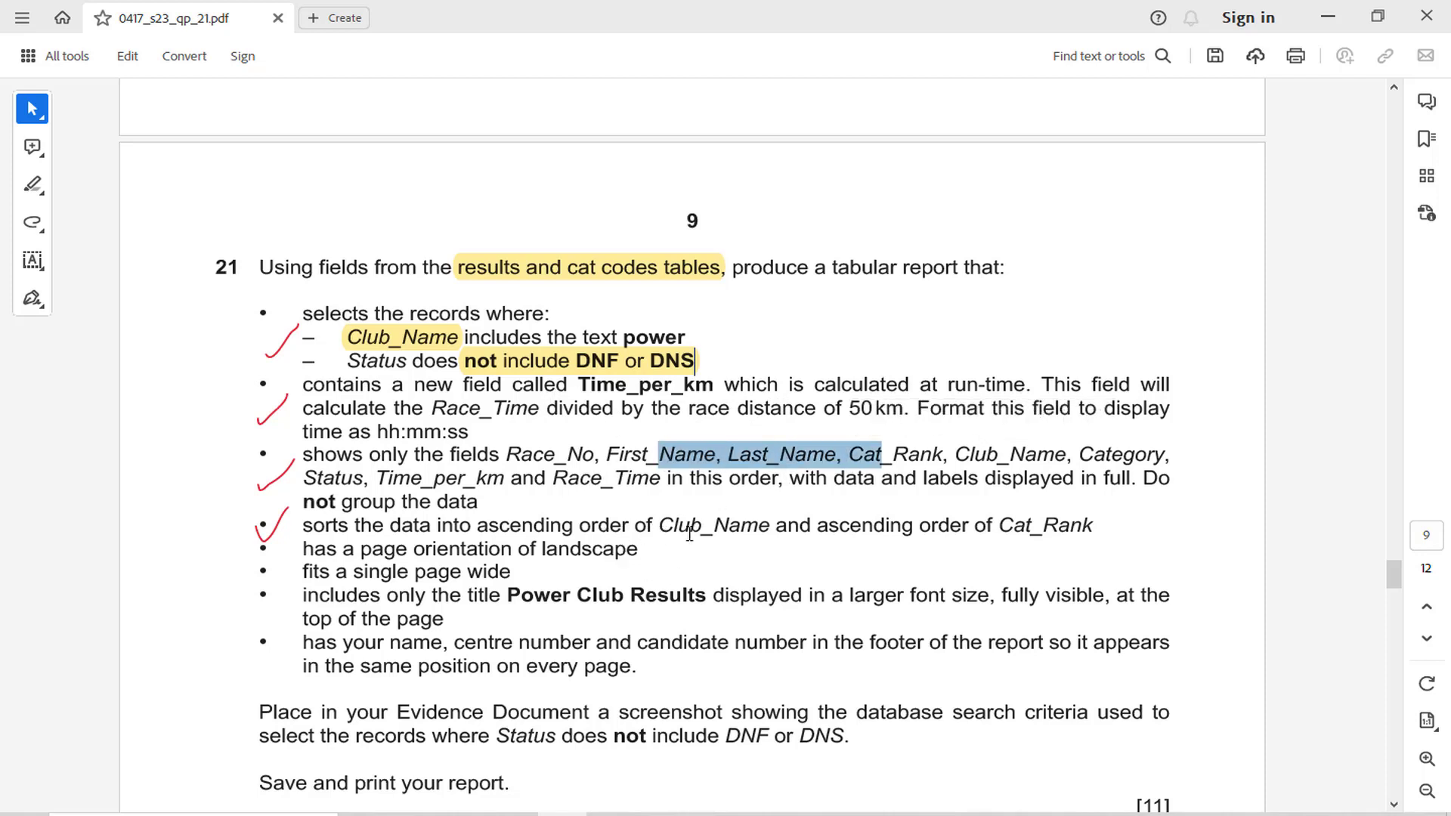
drag(1013, 530, 1120, 534)
drag(470, 526, 648, 528)
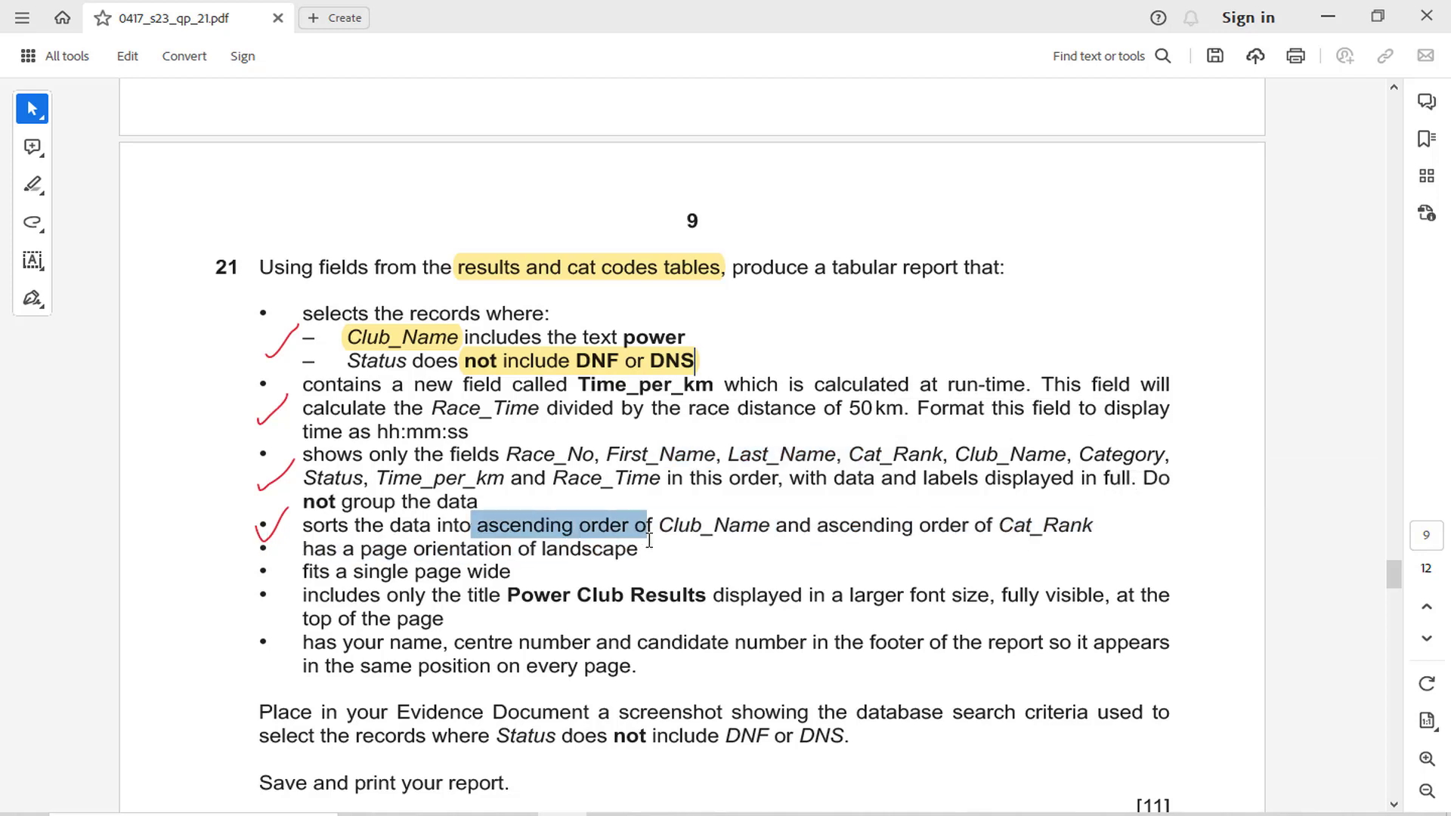
Return to J2321 Query 2's Design view and set the Club_Name field to sort in ascending order
key(alt+Tab)
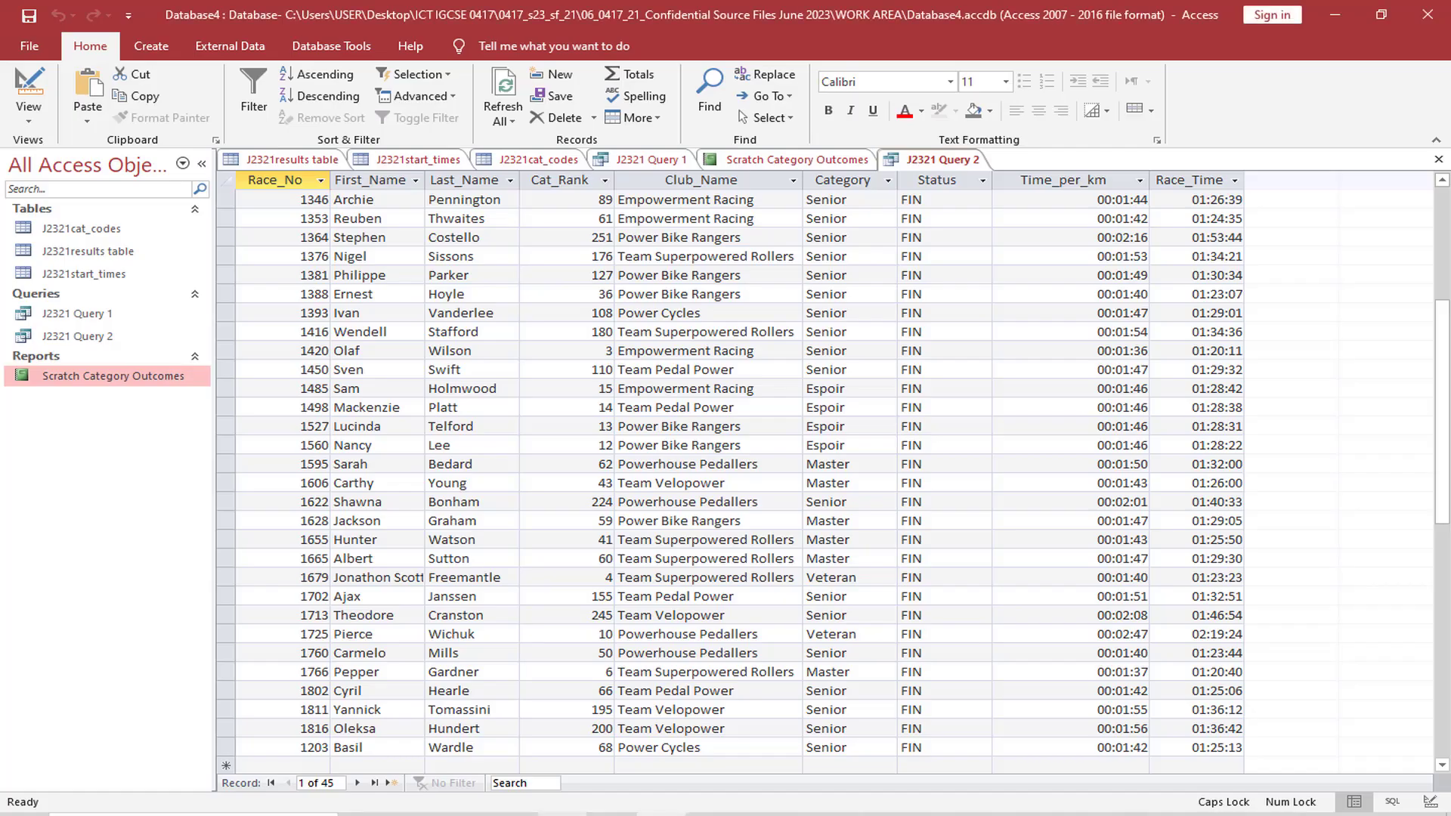
click(29, 114)
click(127, 240)
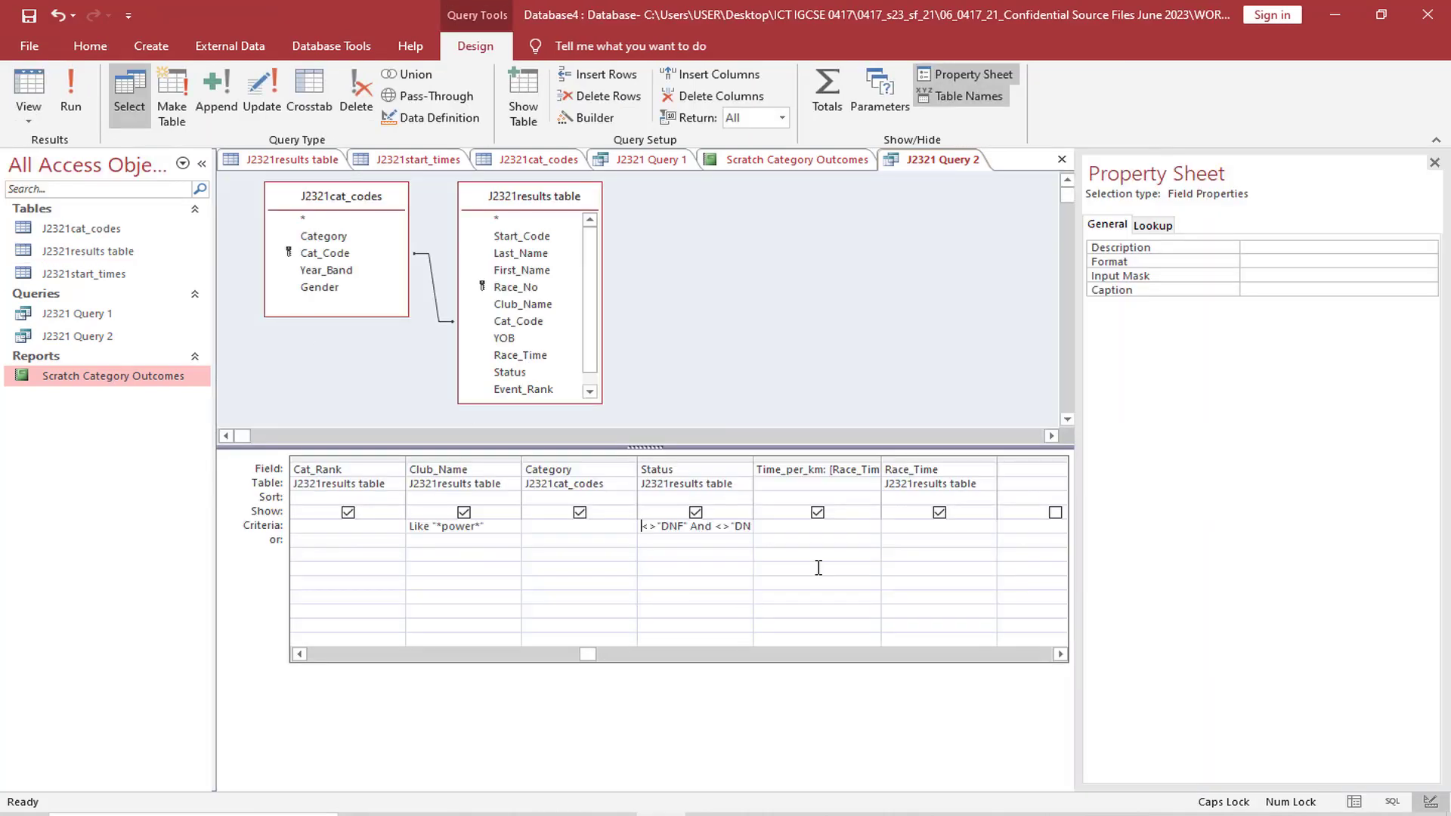
click(480, 501)
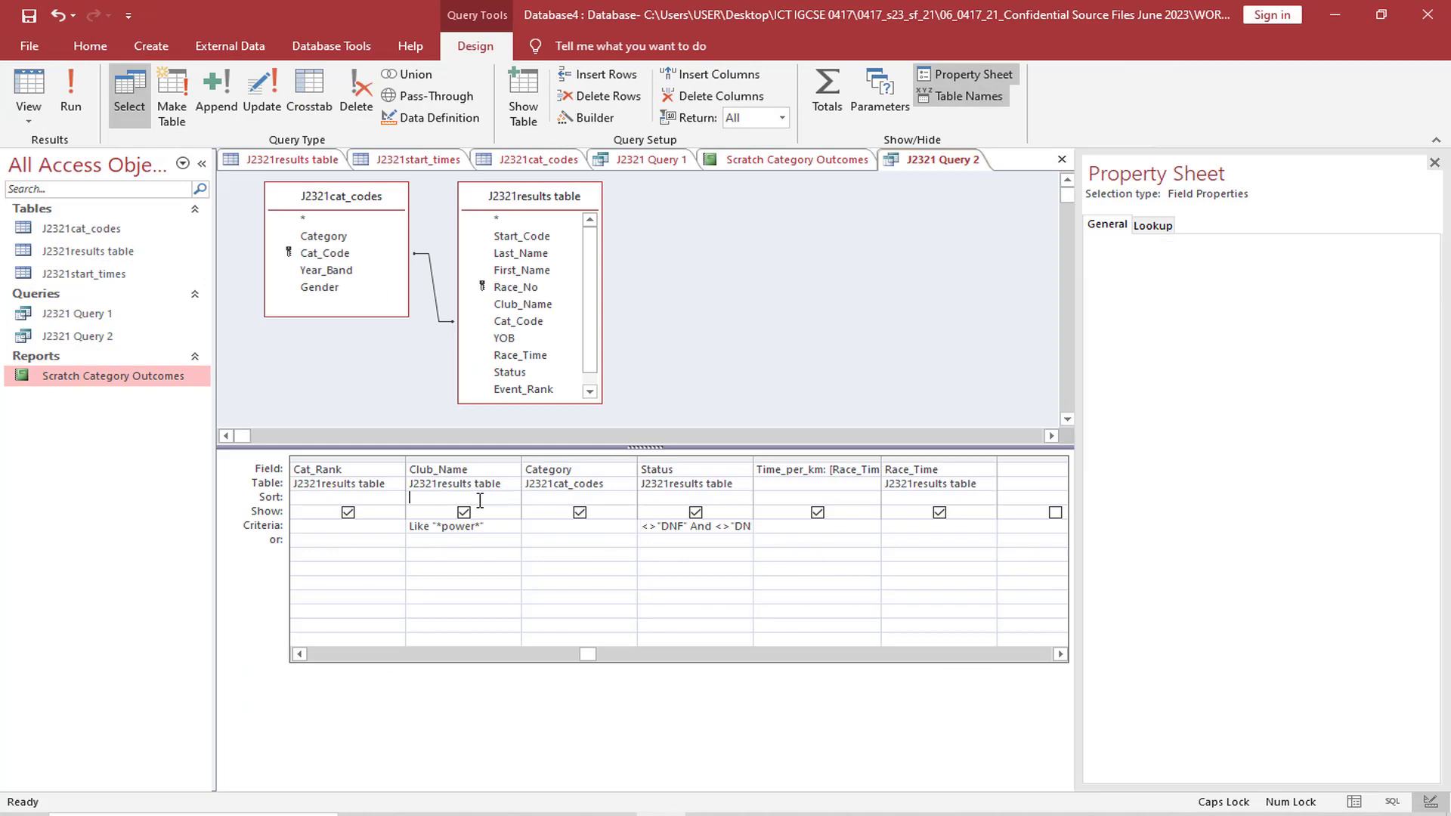
click(512, 499)
click(506, 512)
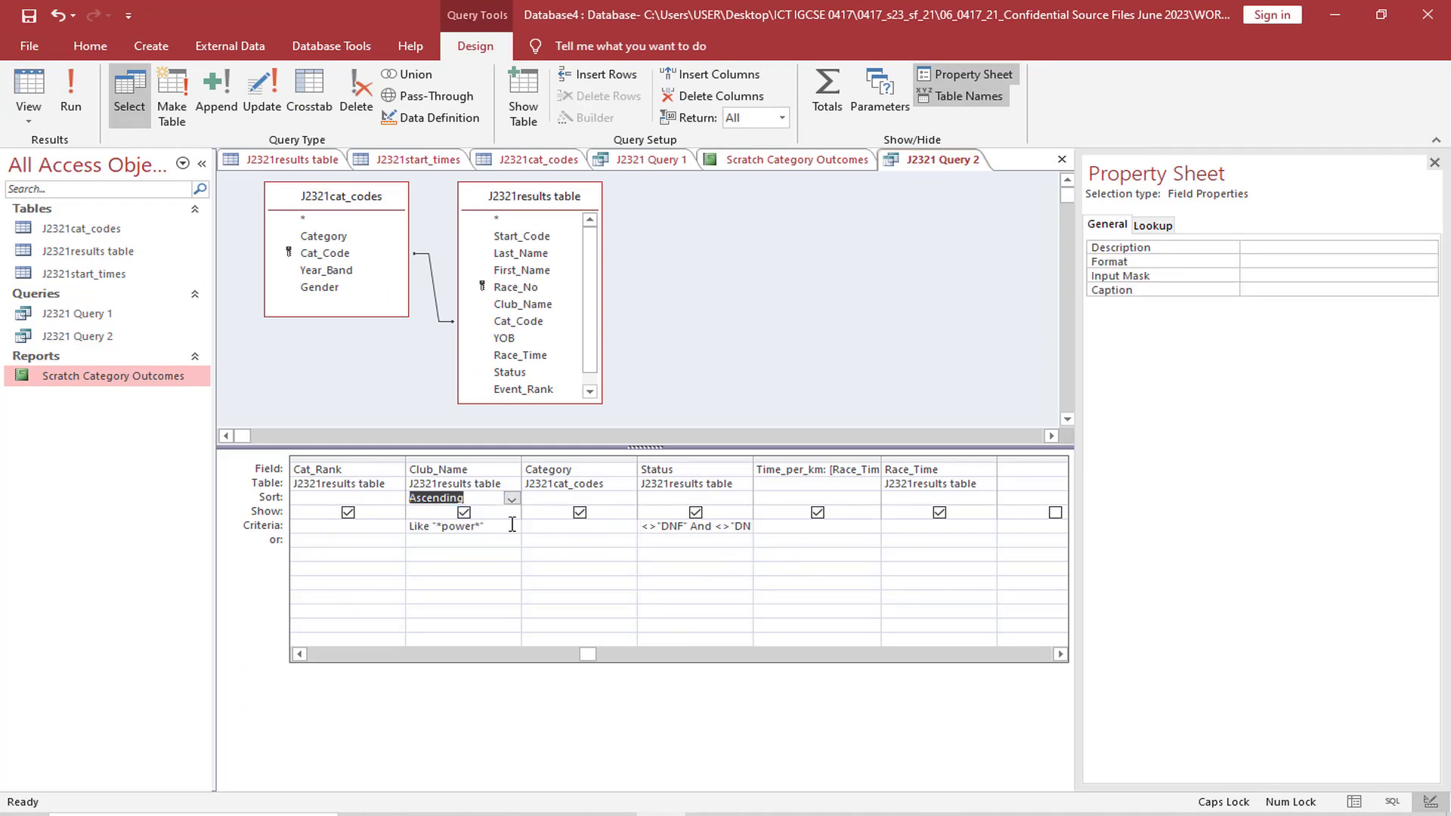
Check the sort requirement in the exam paper and set the query's Cat_Rank field to sort in ascending order
click(563, 814)
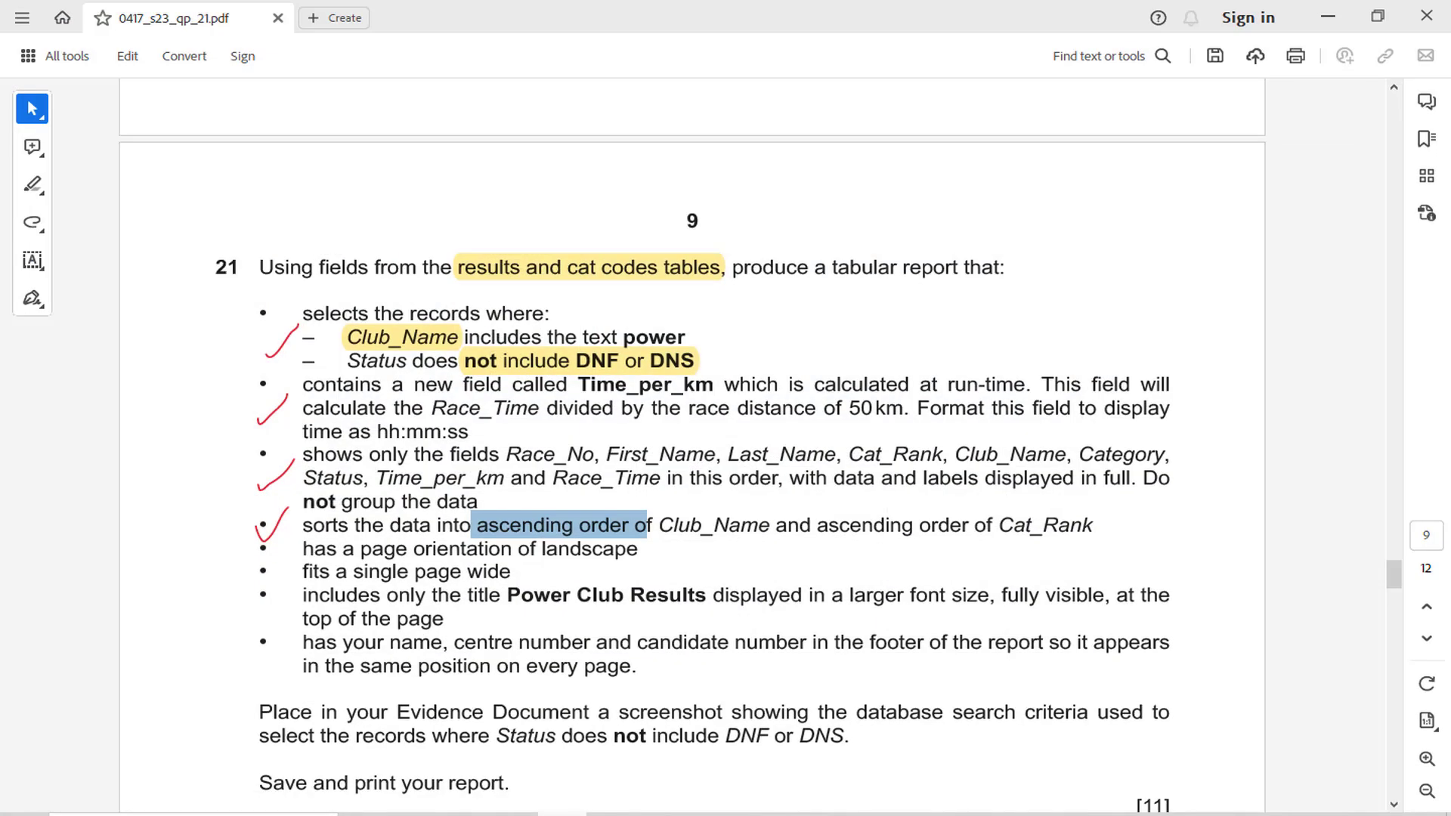
click(662, 815)
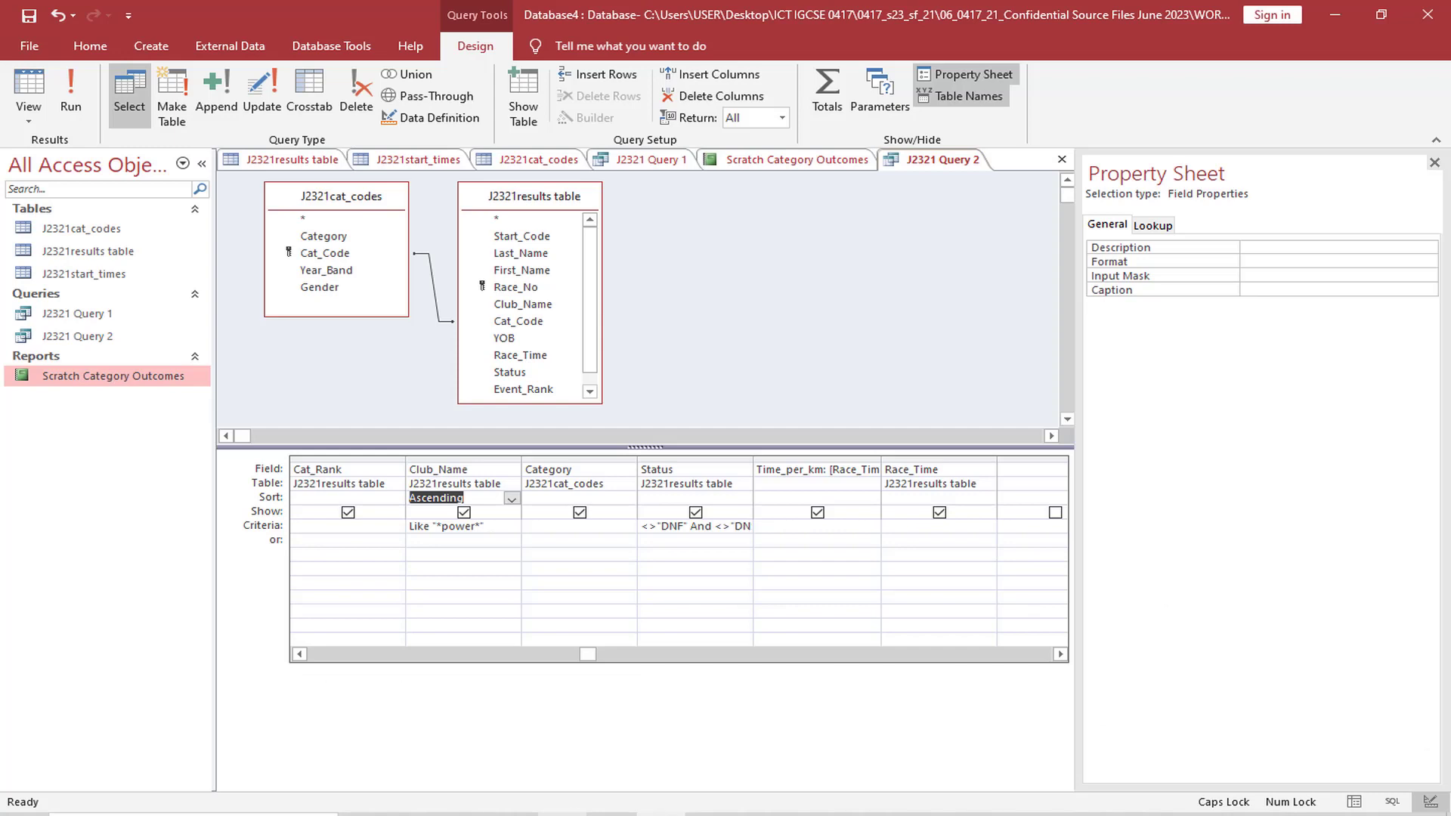
click(333, 498)
click(396, 499)
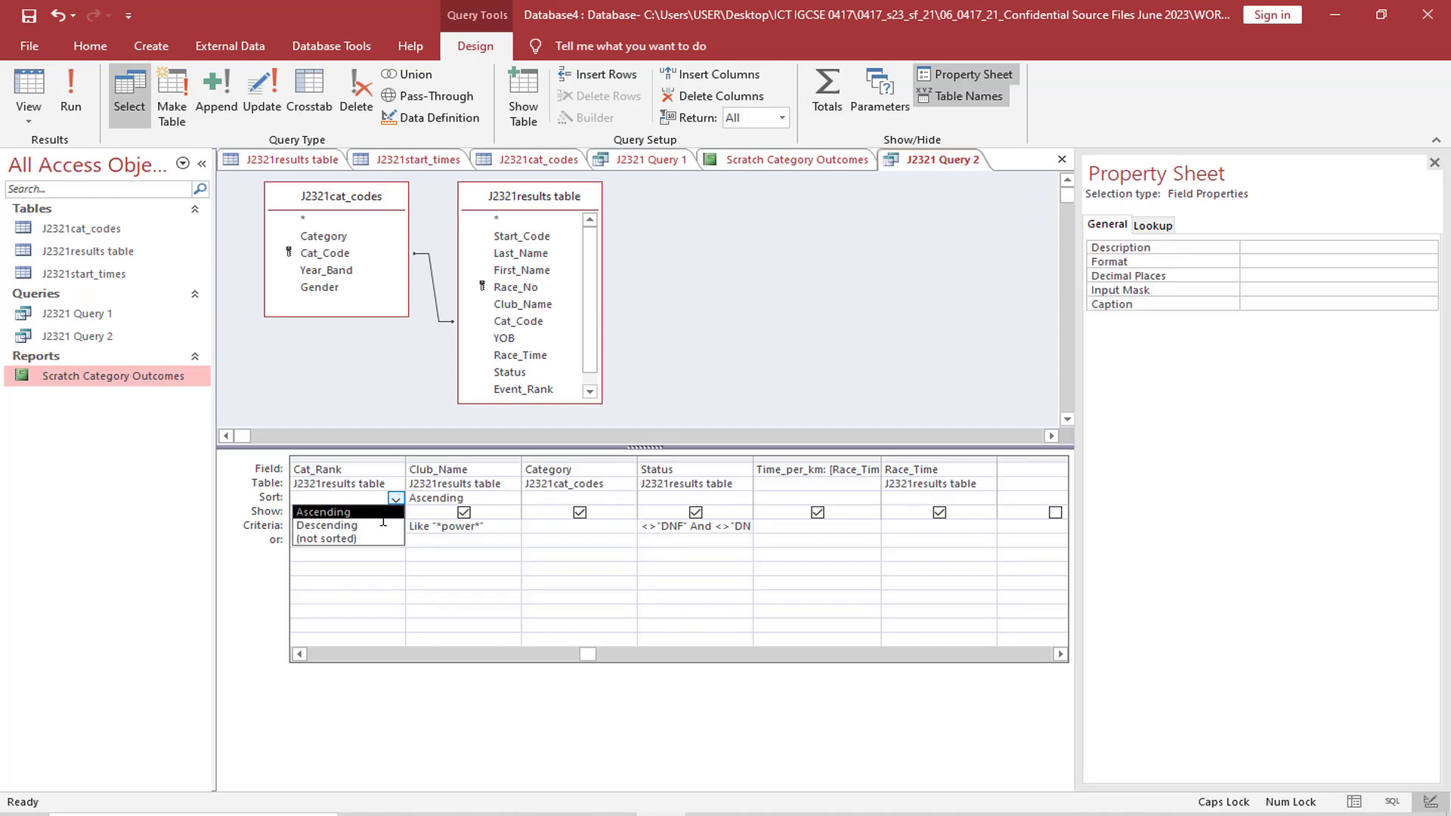
click(356, 513)
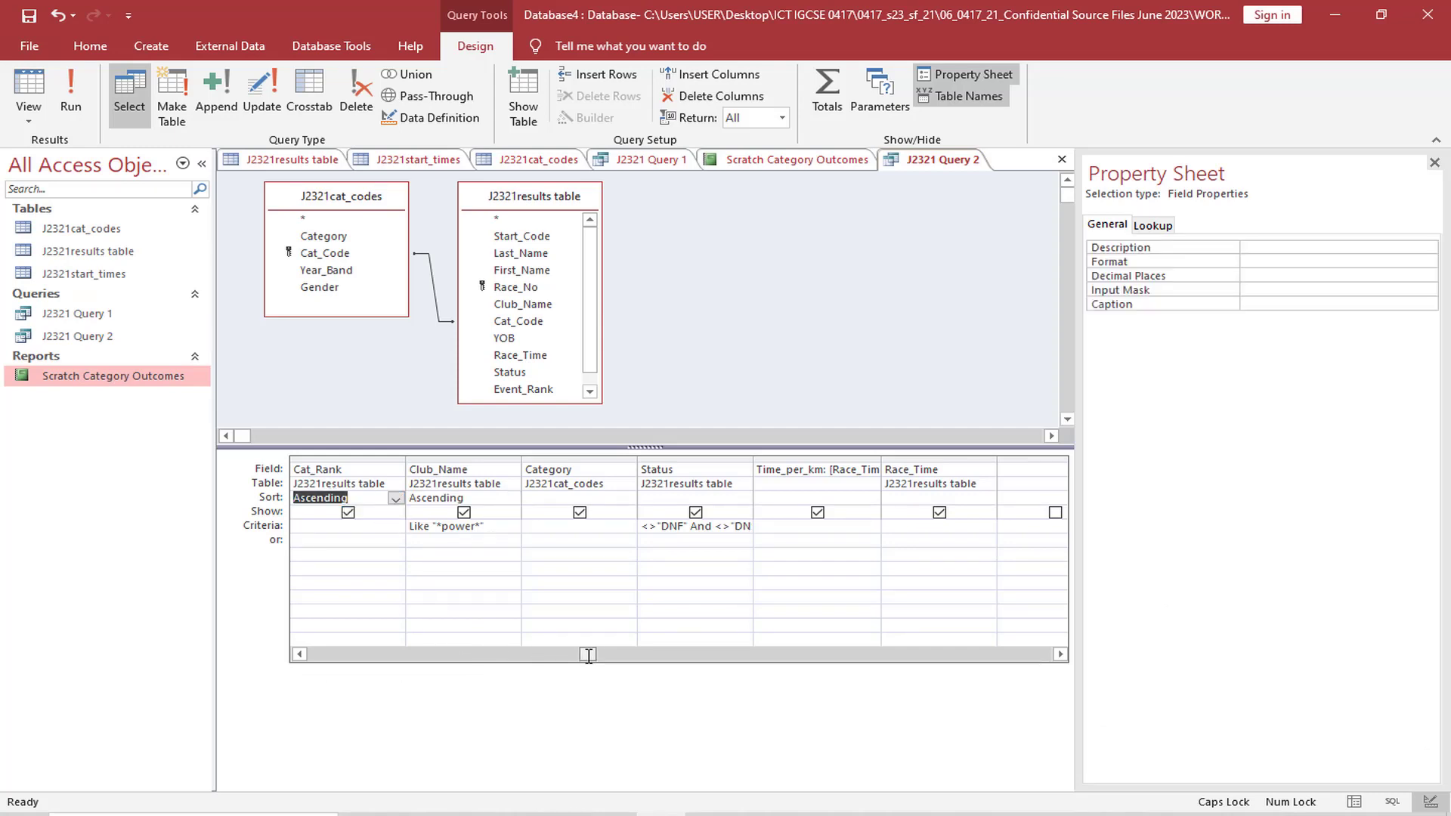
Run the query and compare the order of its records with the exam paper's sort instruction
drag(596, 657, 370, 656)
click(70, 93)
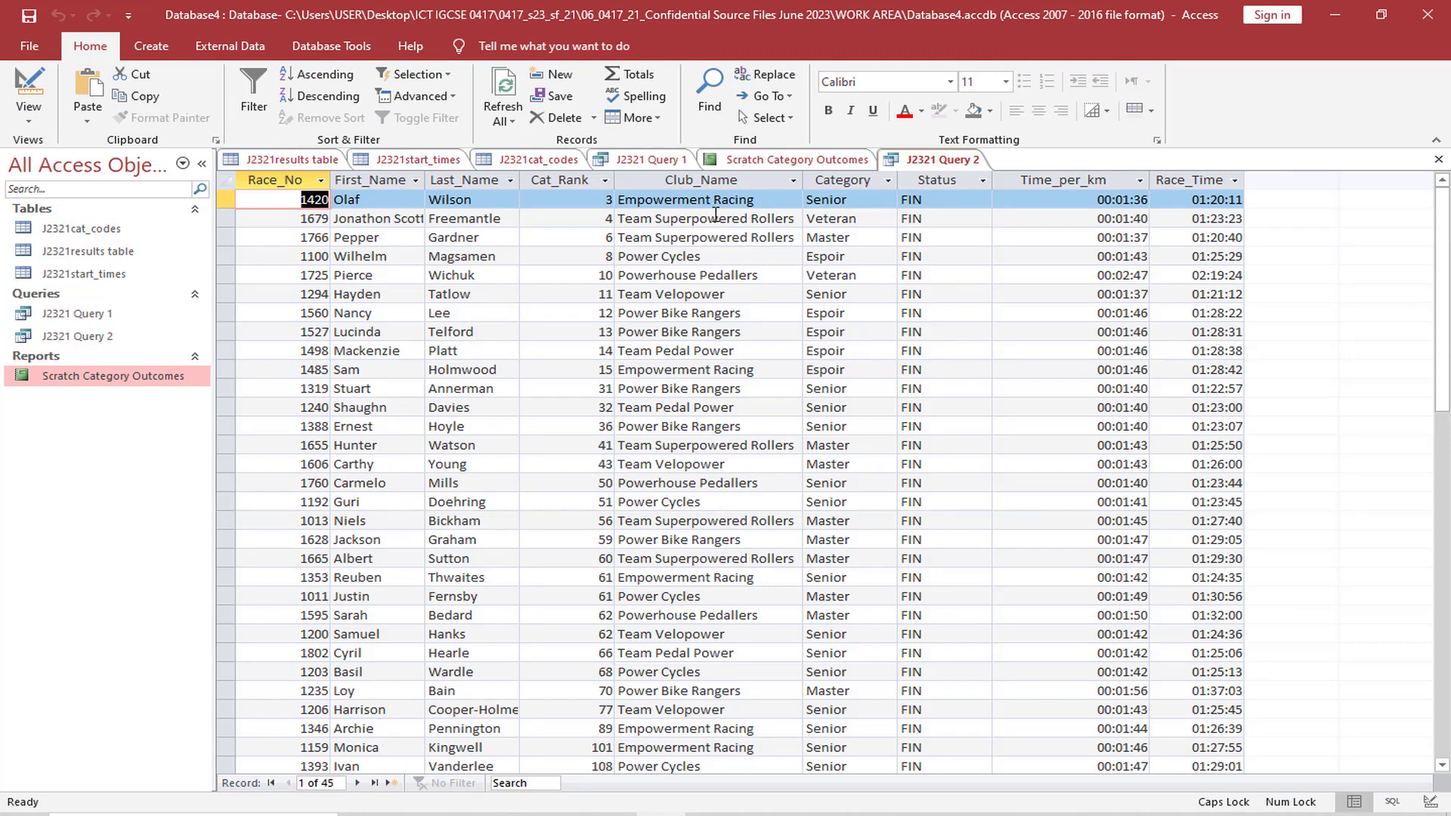
click(564, 814)
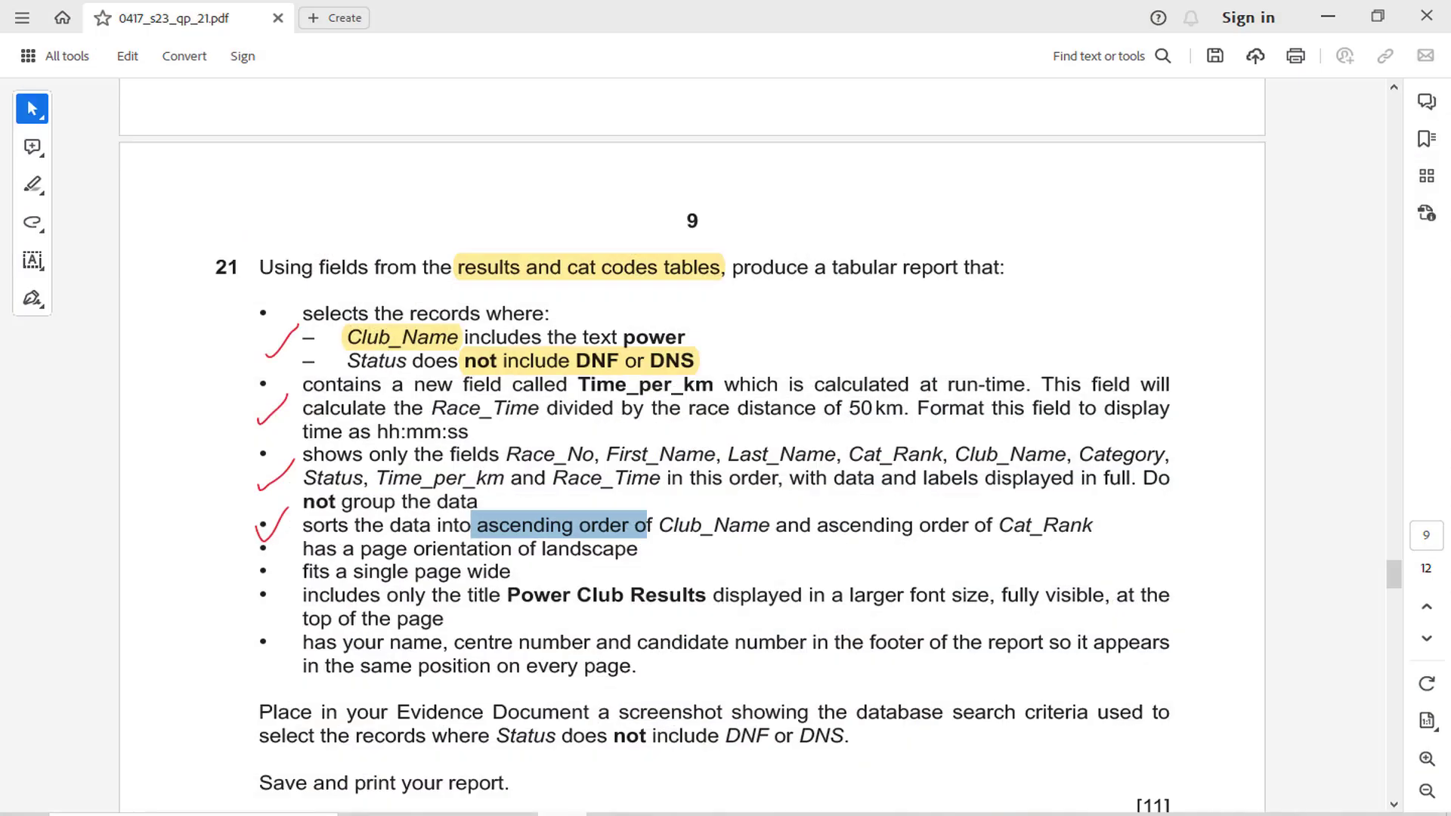
click(564, 815)
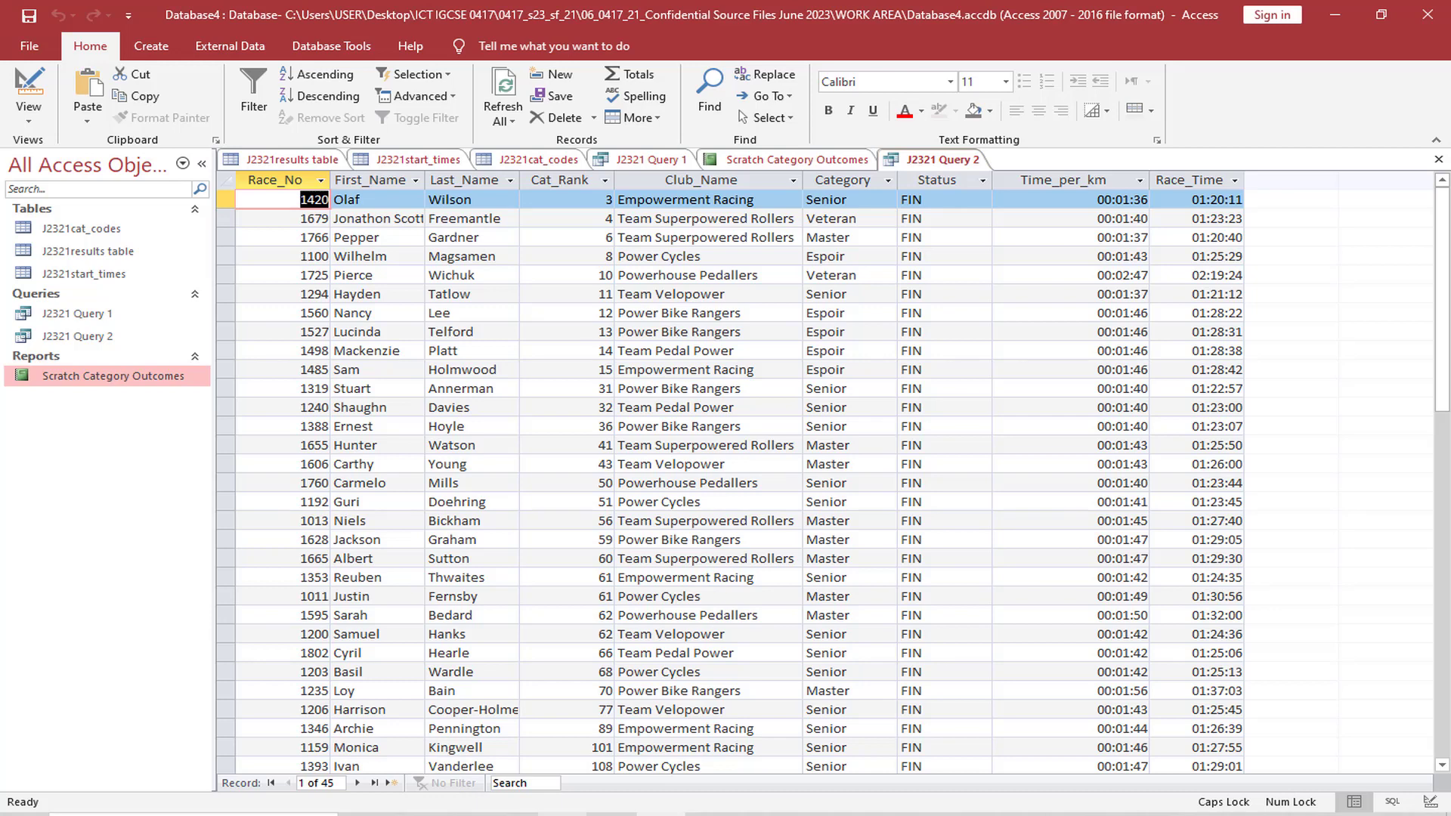
Recheck the Club_Name and Cat_Rank sort settings in Design view against the exam paper, and reopen the query's datasheet
click(29, 114)
click(91, 236)
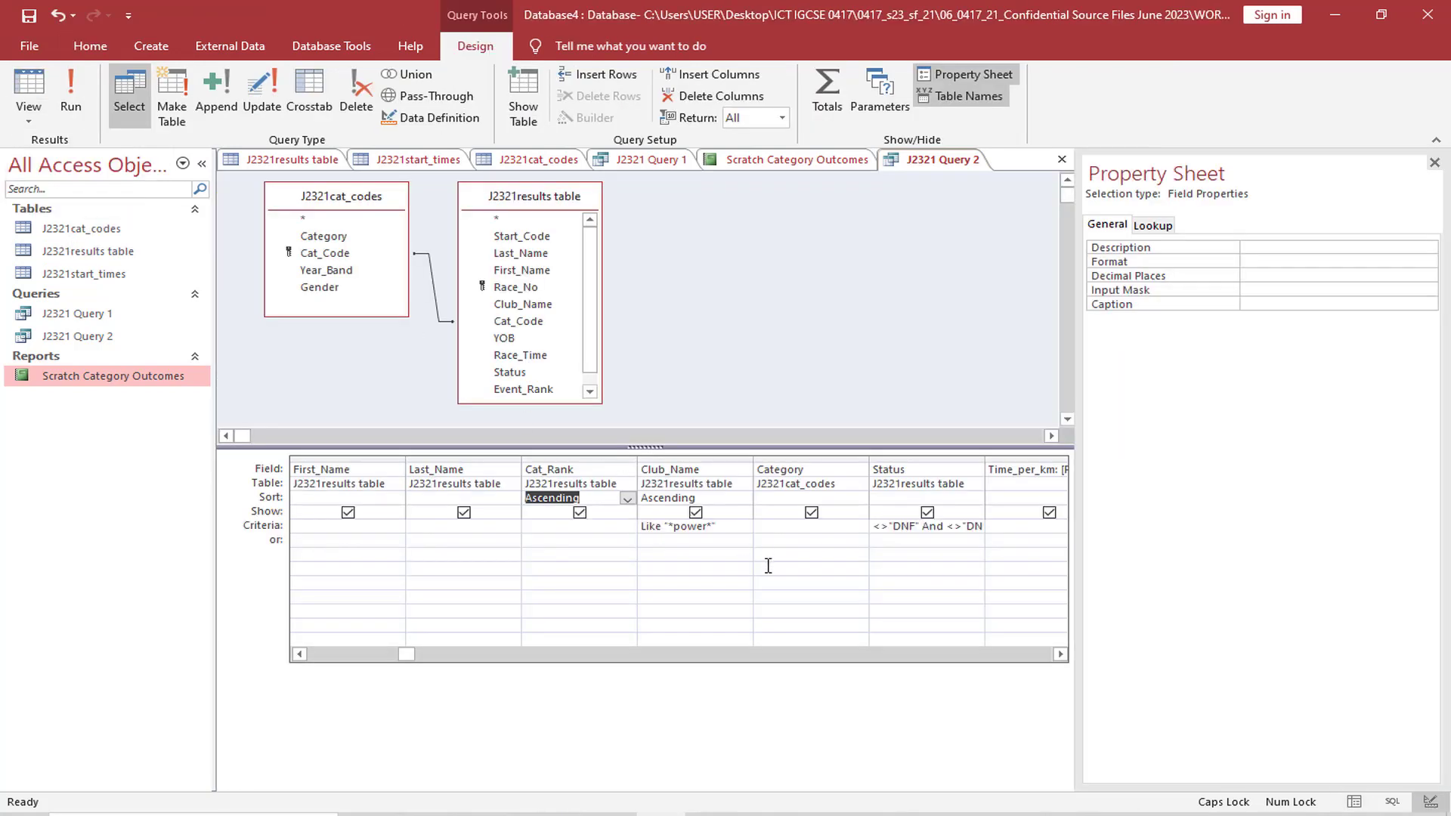
click(564, 813)
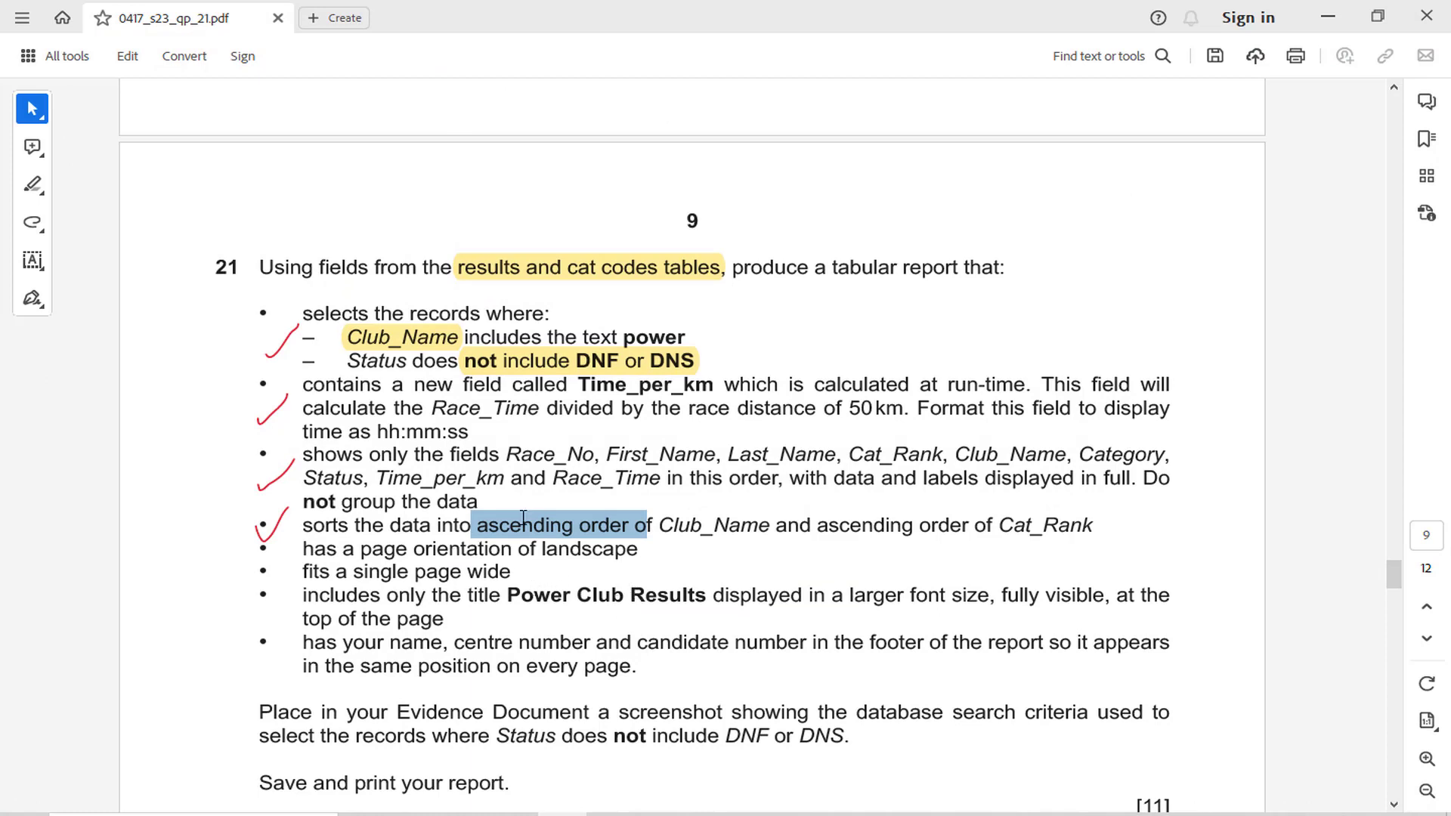
click(743, 533)
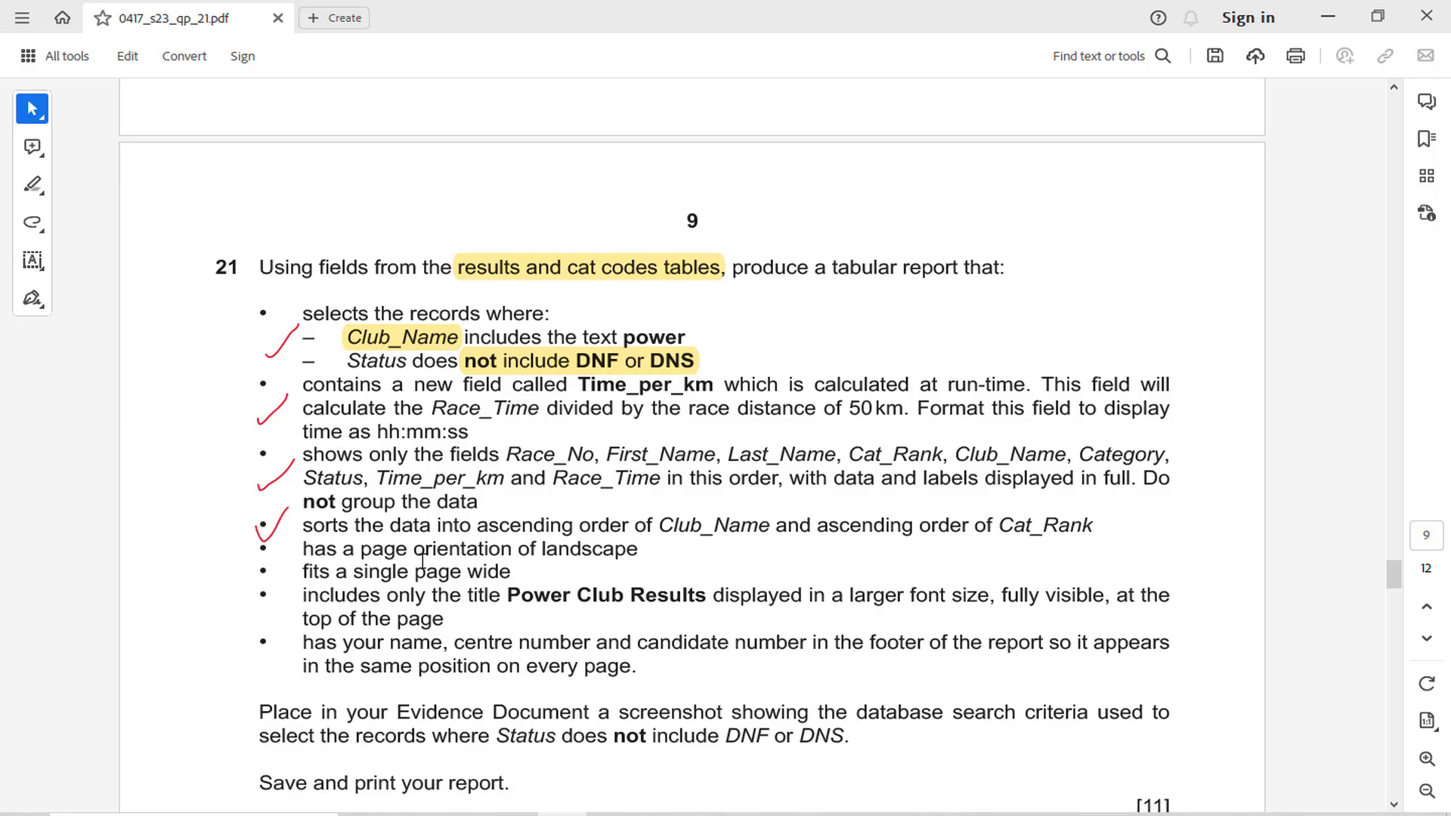
click(662, 814)
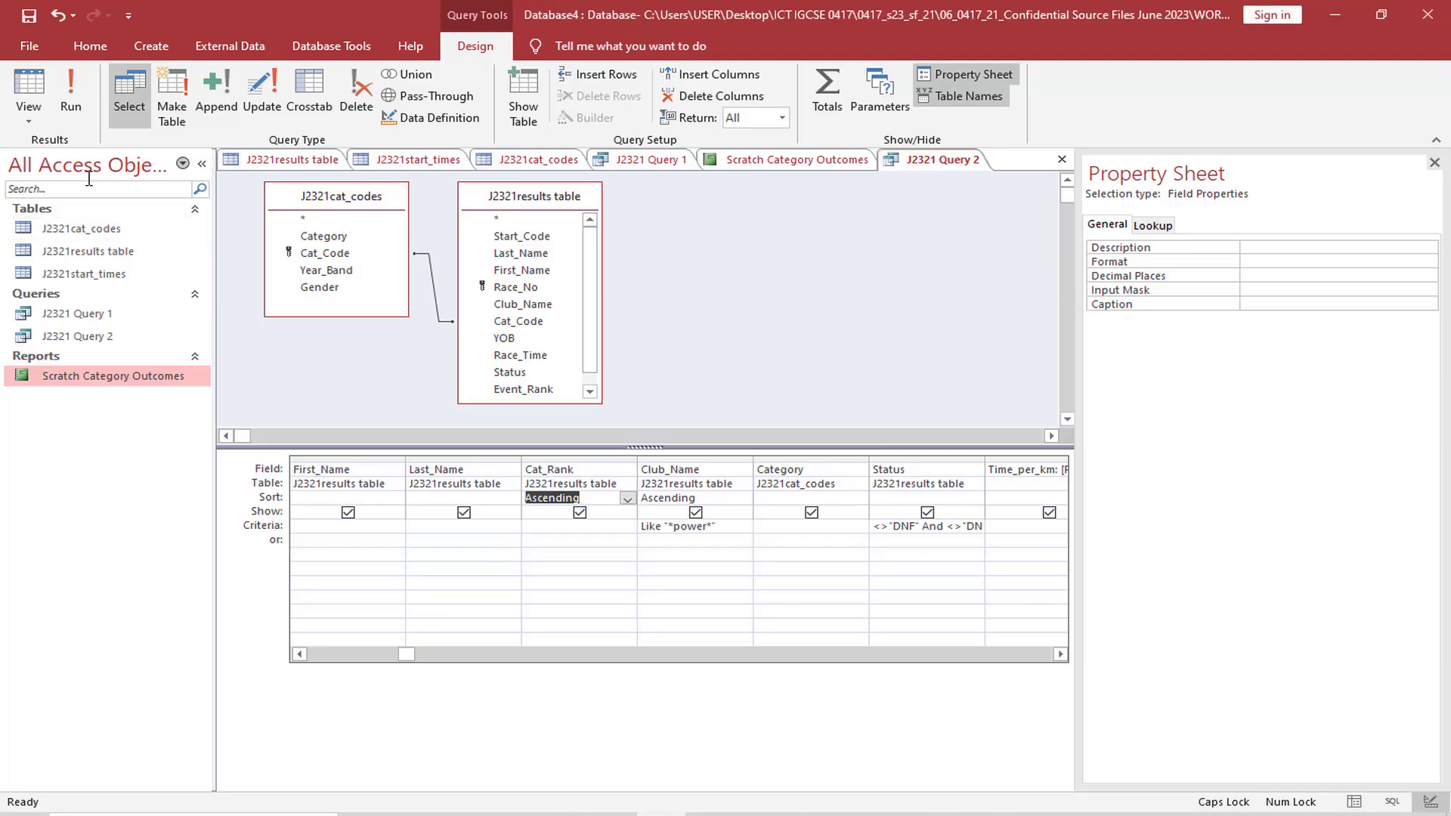
click(29, 118)
click(76, 151)
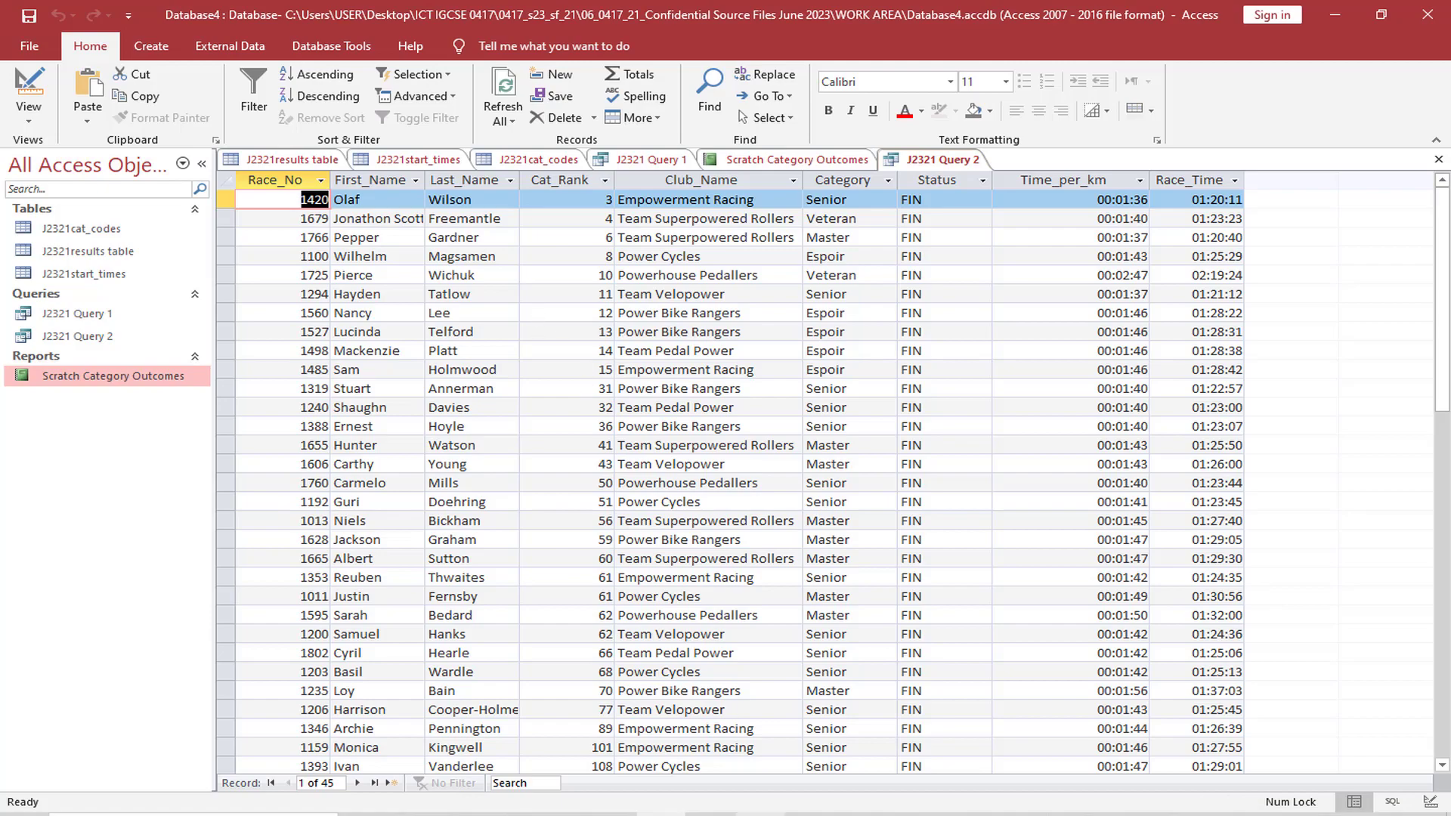
Copy the title Power Club Results from the exam paper and return to the database
click(597, 814)
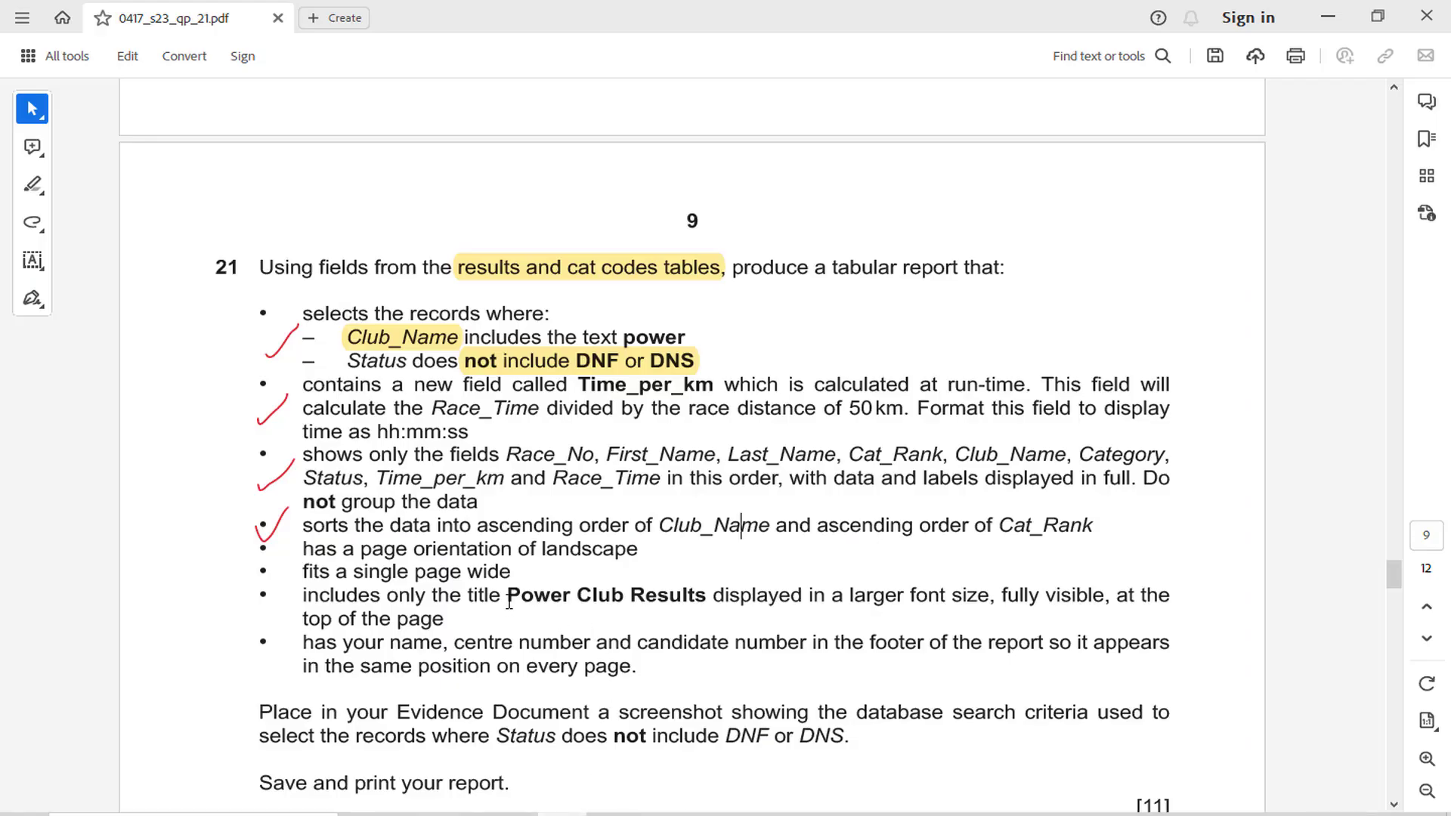
drag(508, 601, 706, 602)
key(ctrl+c)
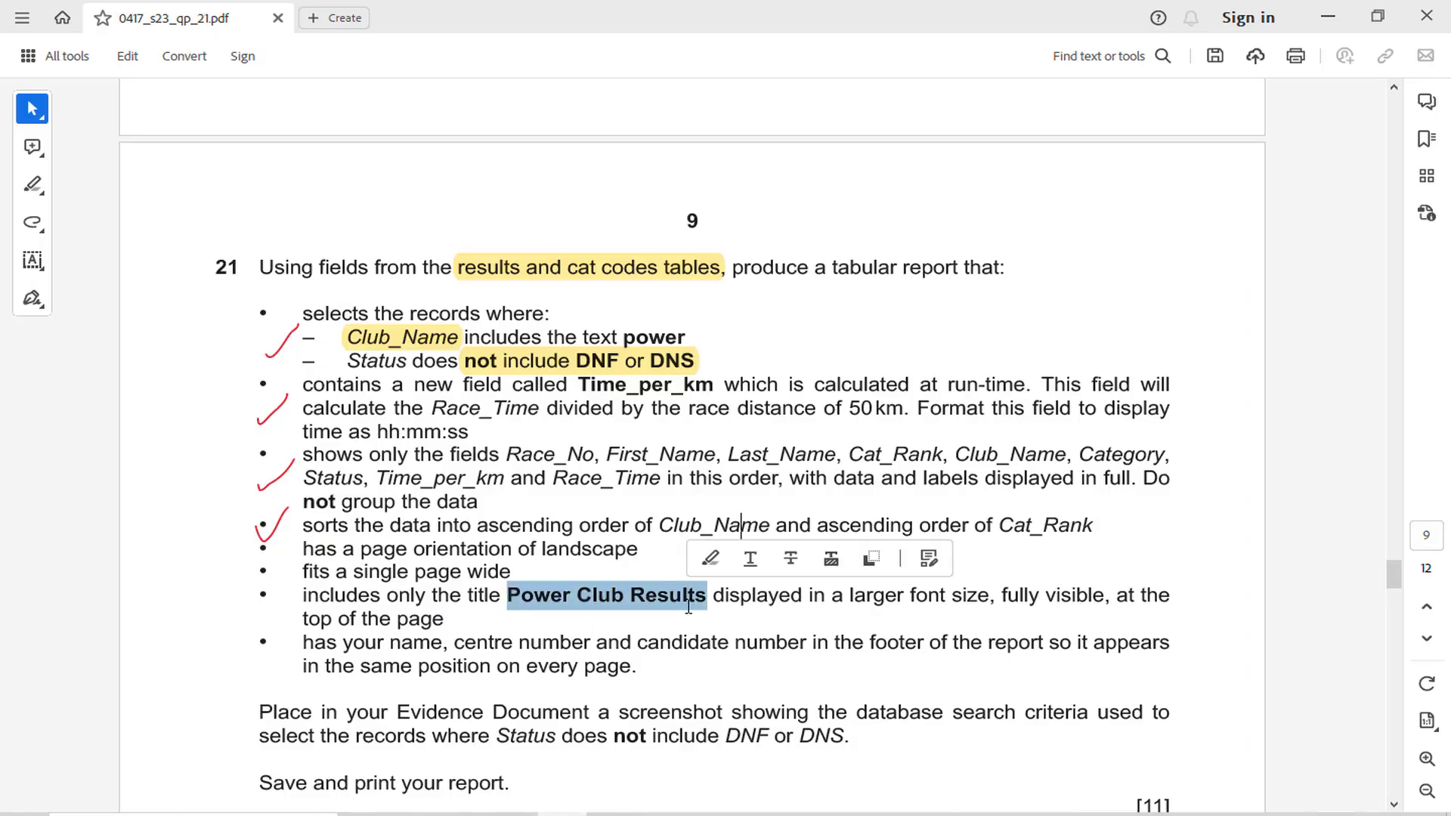
click(605, 814)
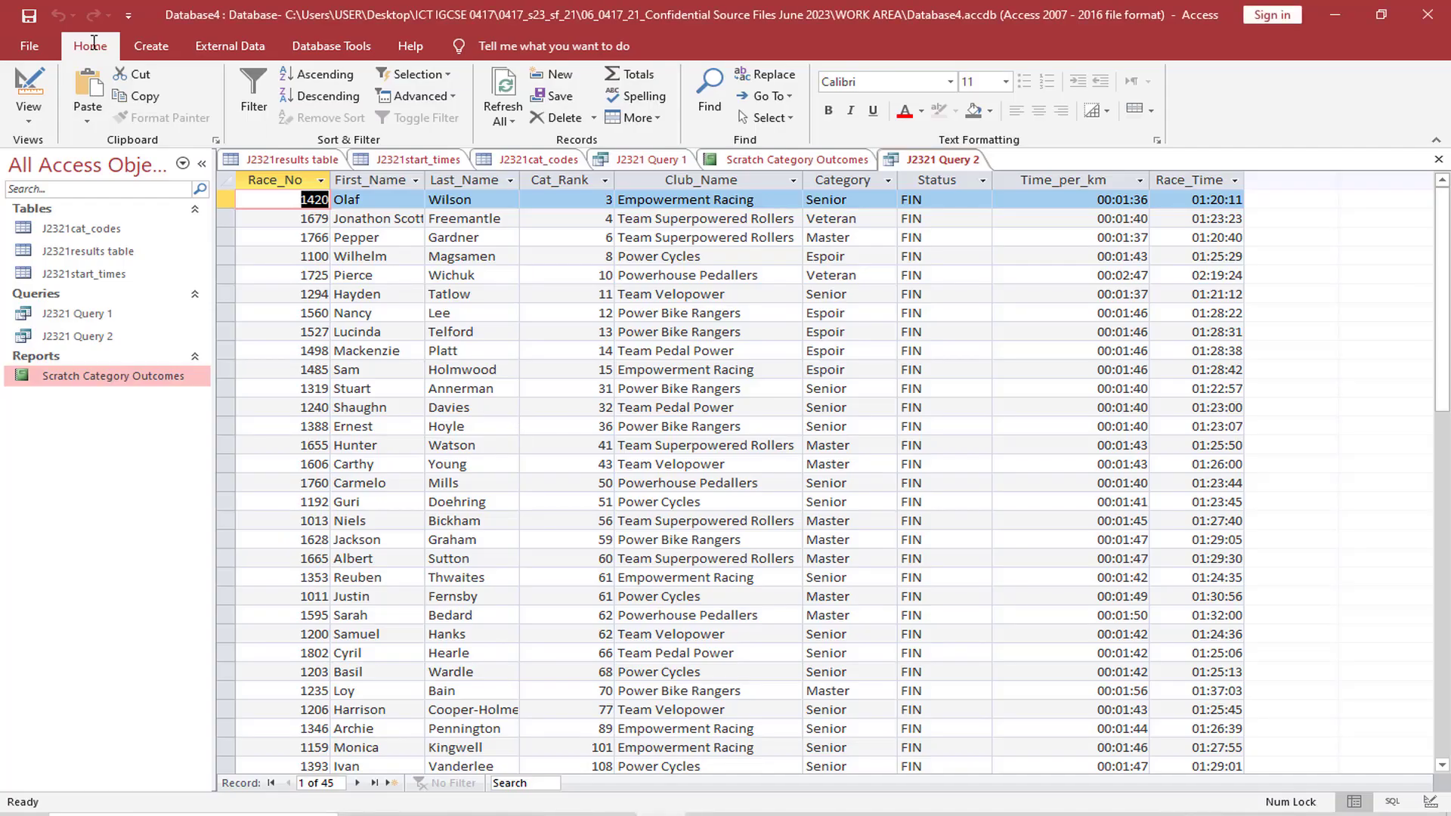
Start the Report Wizard with all fields of J2321 Query 2, viewed by J2321results table, with no grouping levels or sort fields
click(152, 45)
click(777, 81)
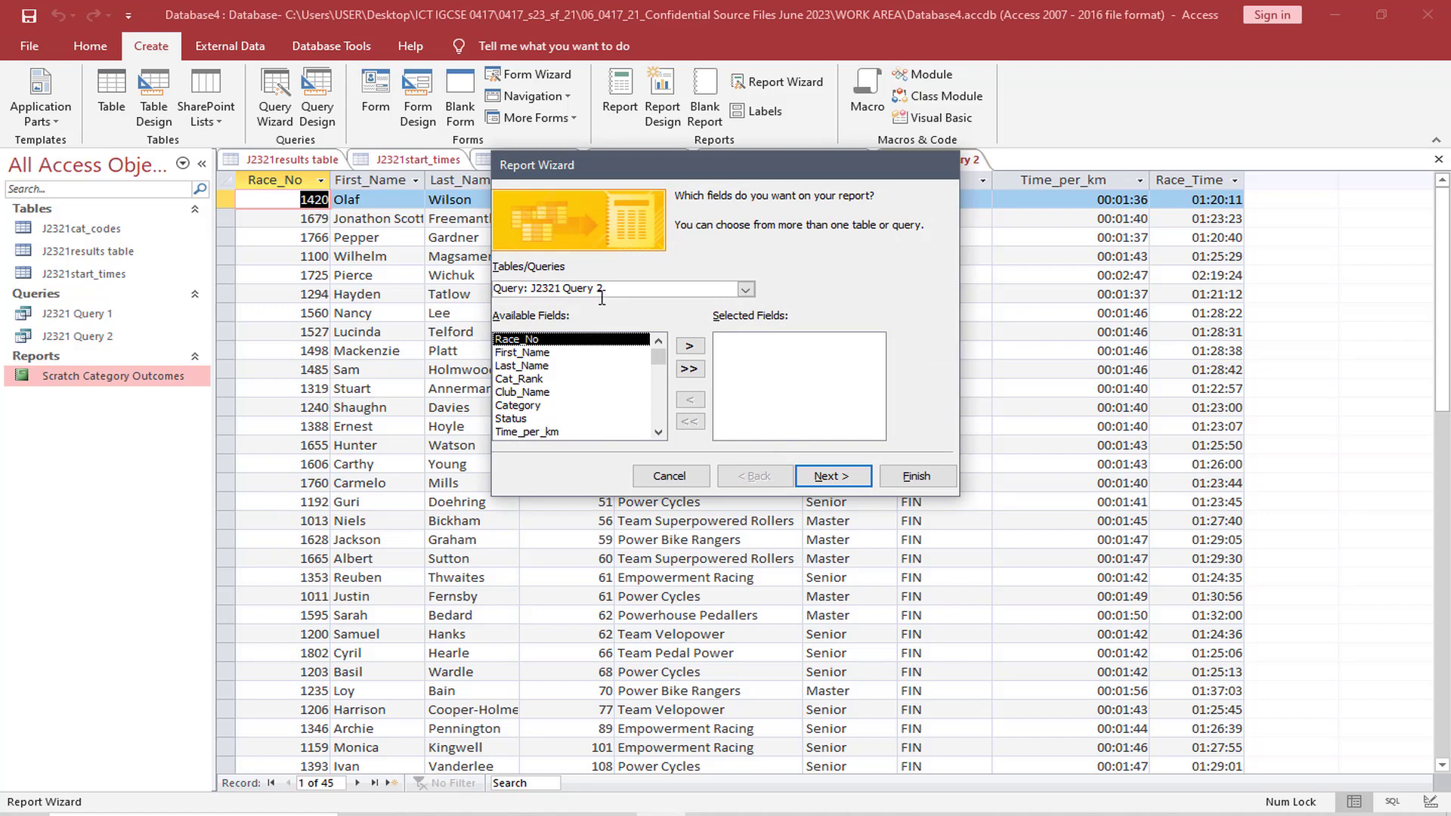
click(689, 369)
click(838, 477)
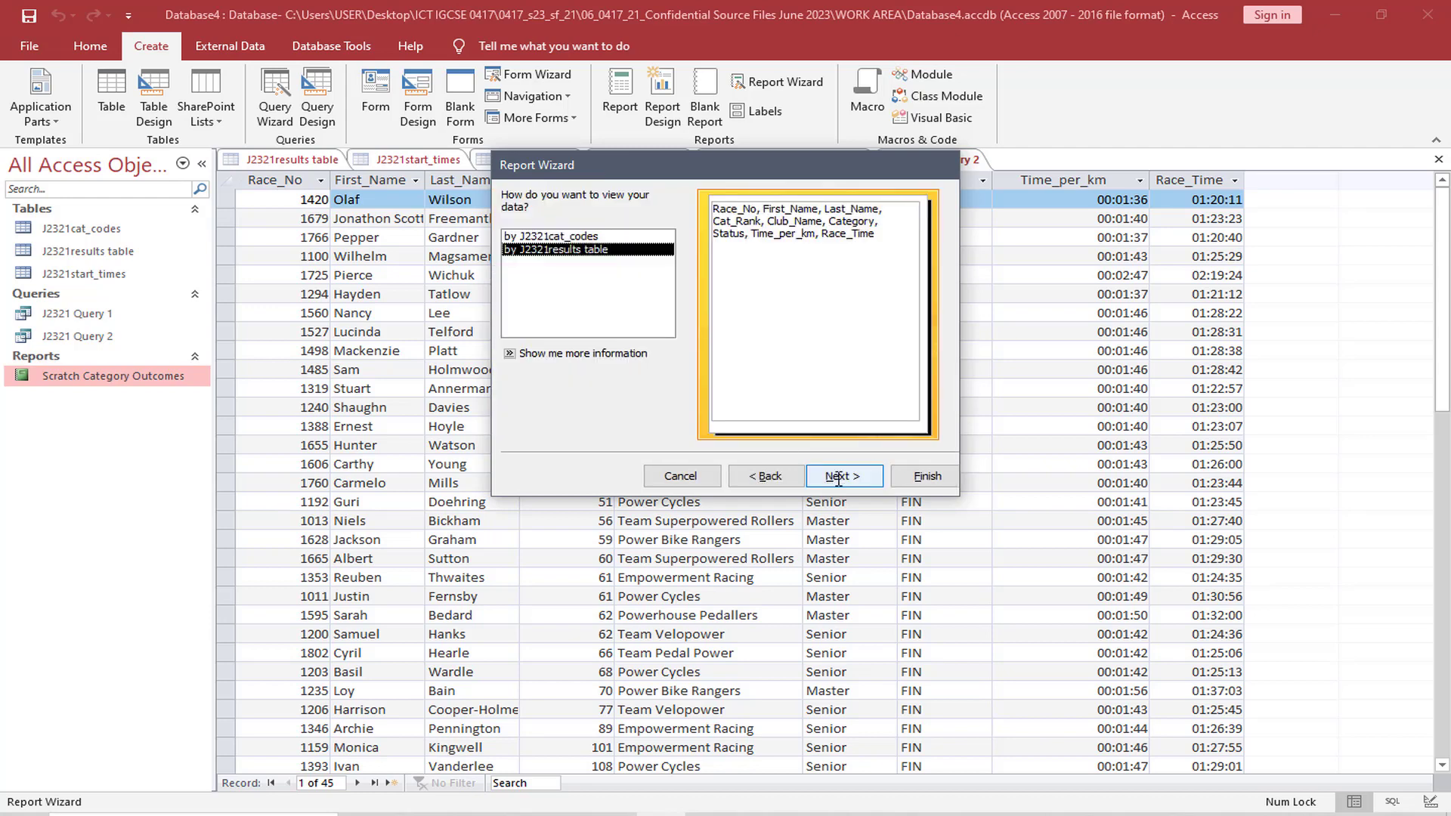
click(833, 474)
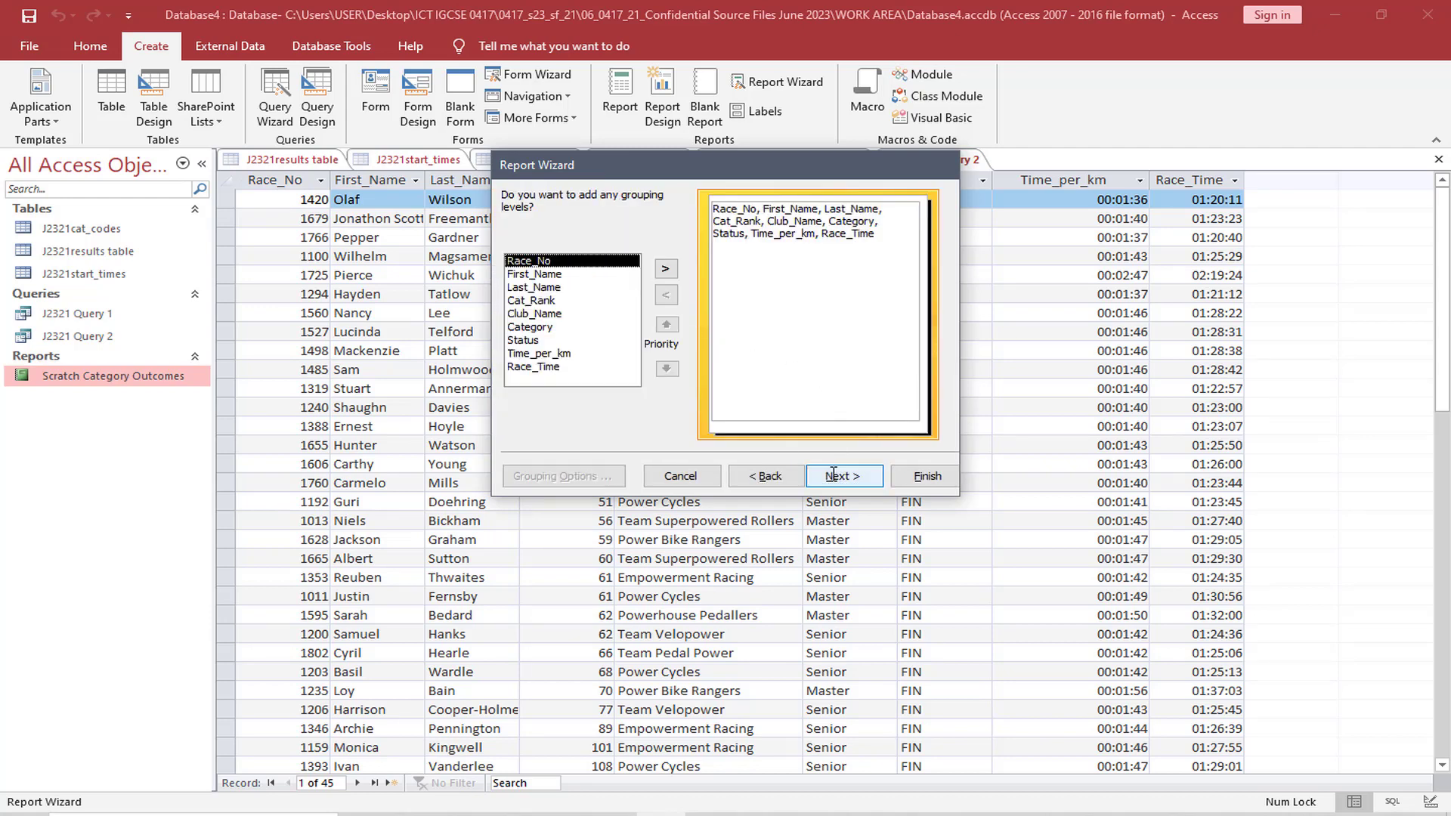
click(833, 474)
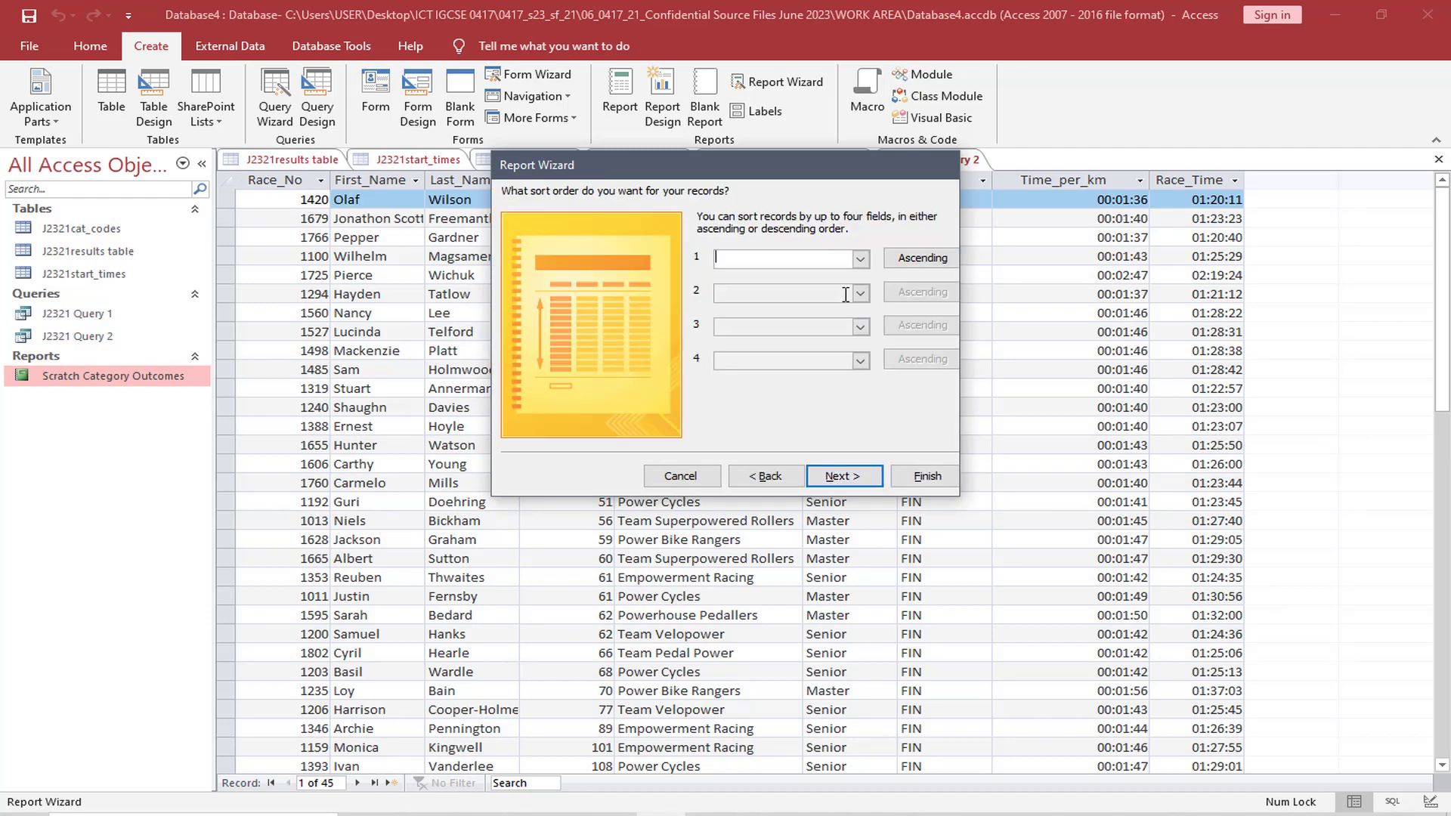
click(832, 477)
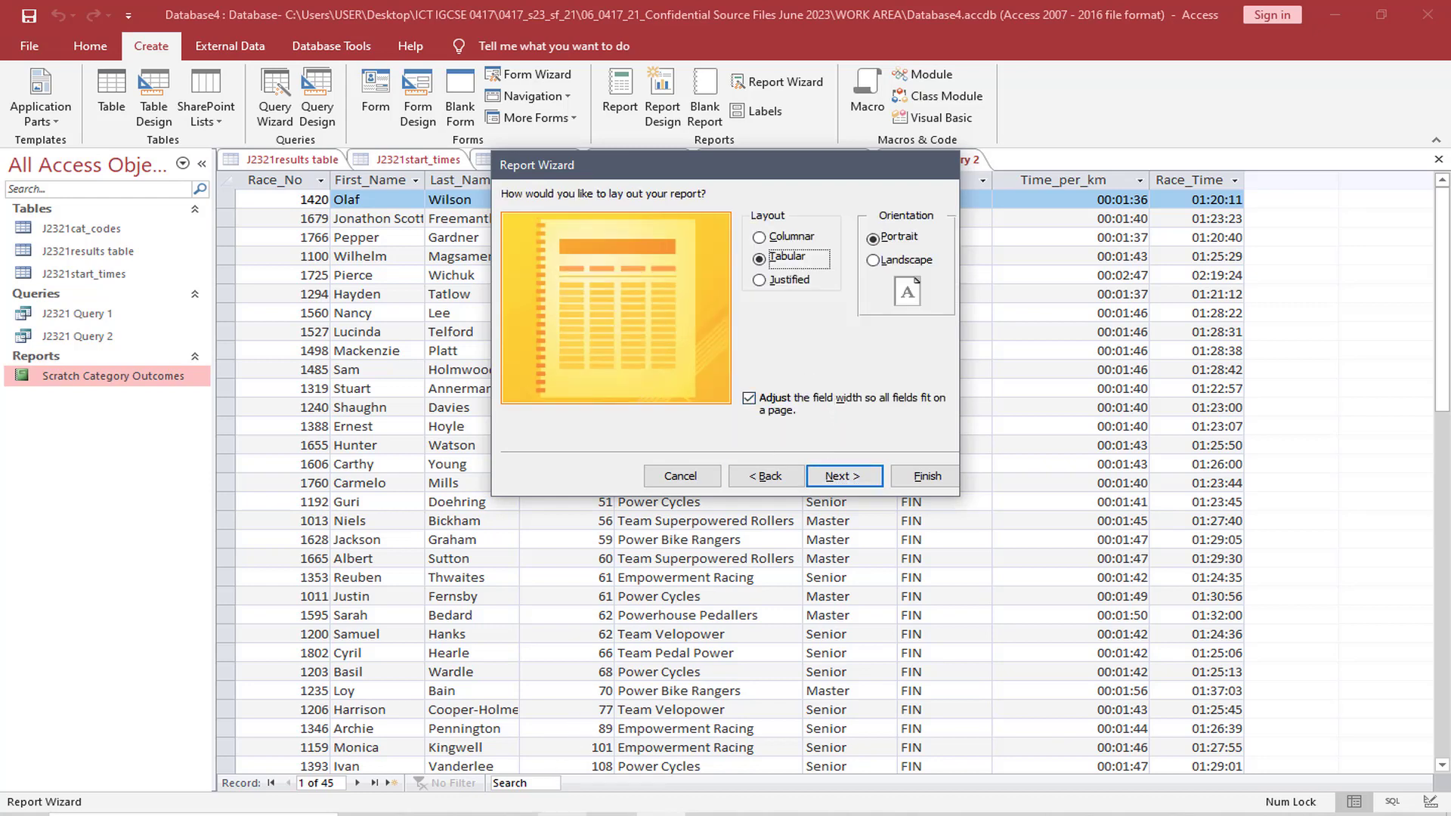
Highlight "landscape" in the exam paper's orientation requirement and set the report's orientation to Landscape
key(alt+Tab)
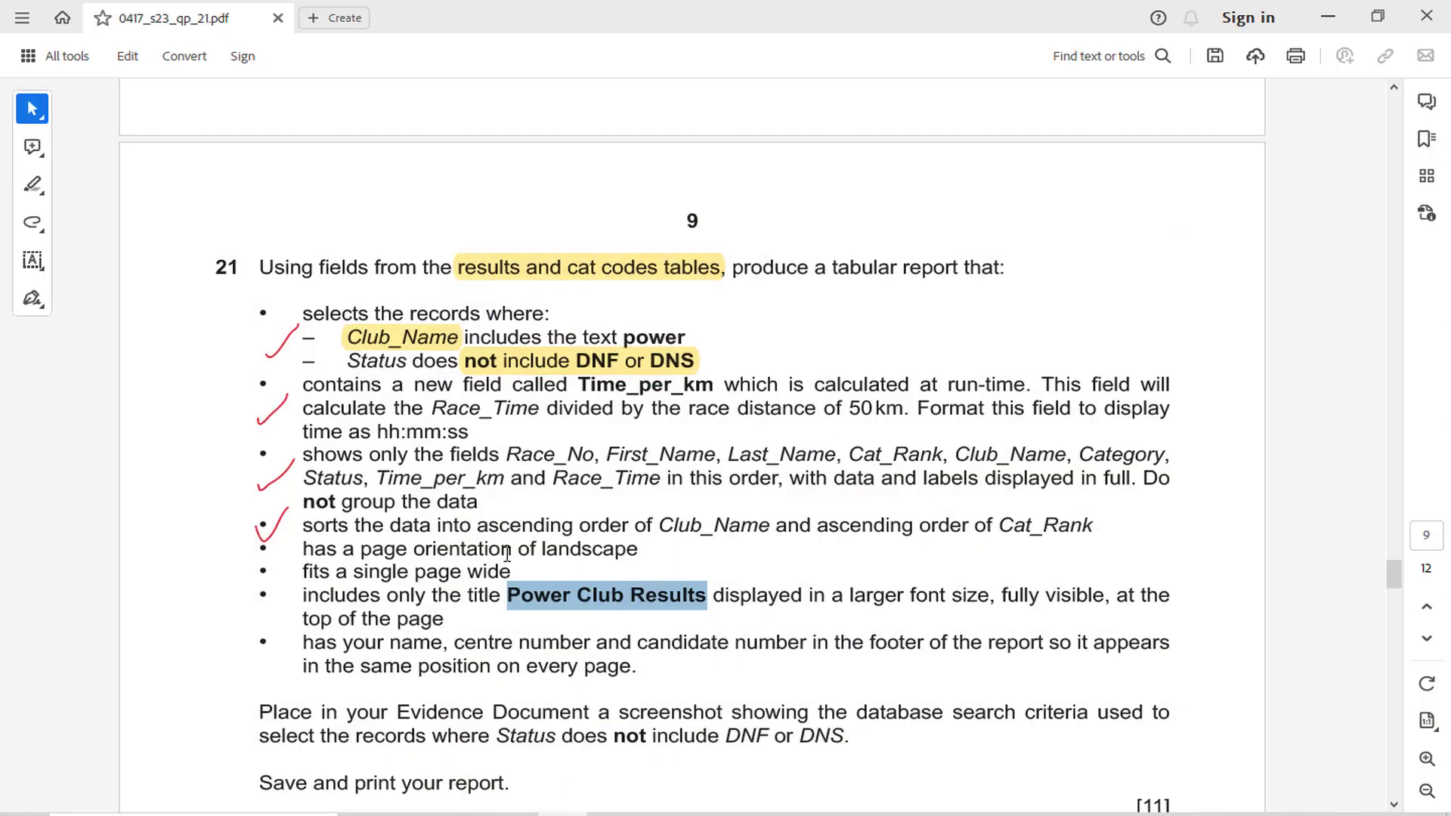
drag(544, 554, 644, 557)
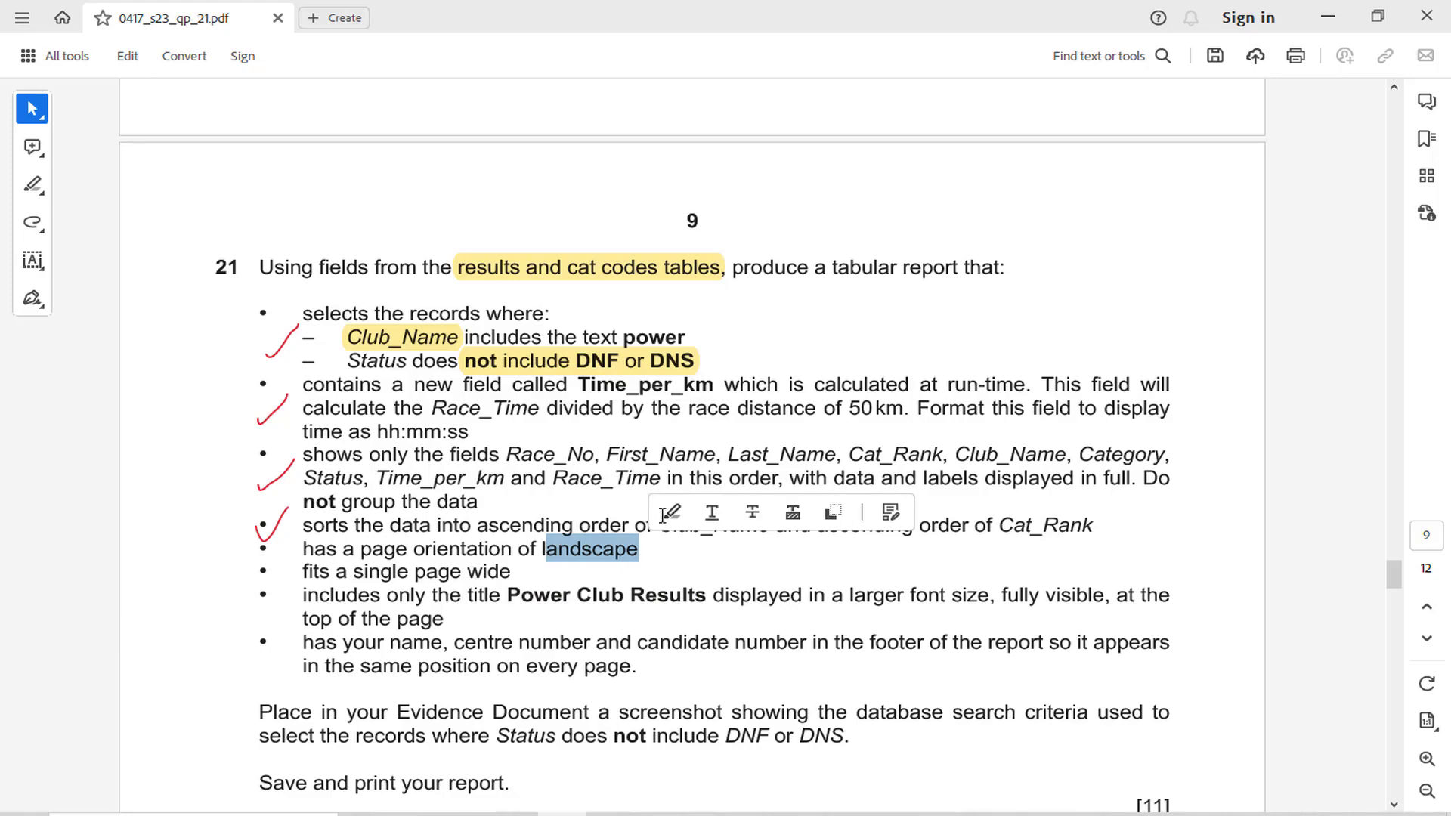
click(667, 517)
key(alt+Tab)
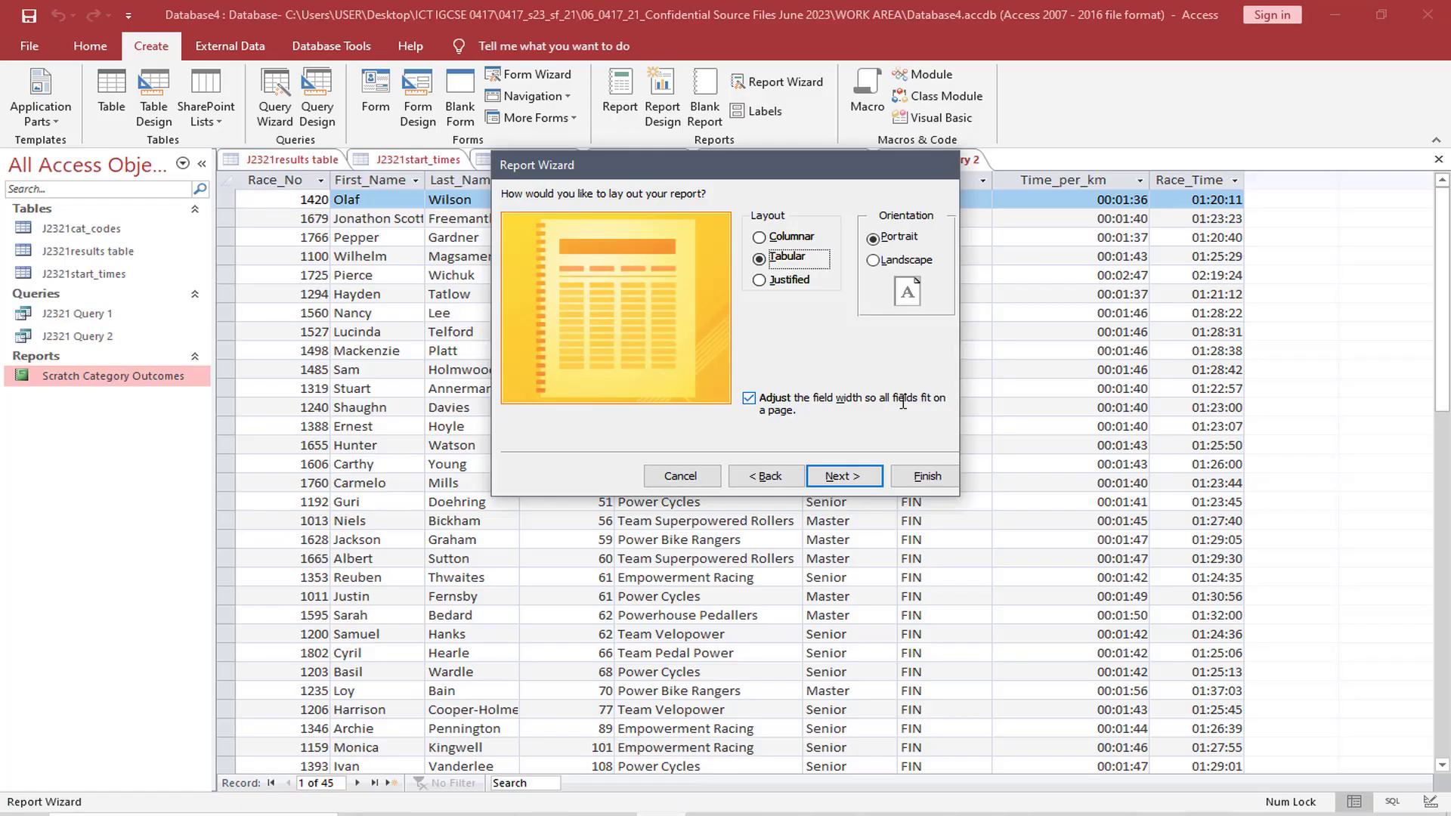
click(873, 260)
Highlight "tabular" in question 21's opening sentence and return to the Report Wizard to check the Tabular layout
key(alt+Tab)
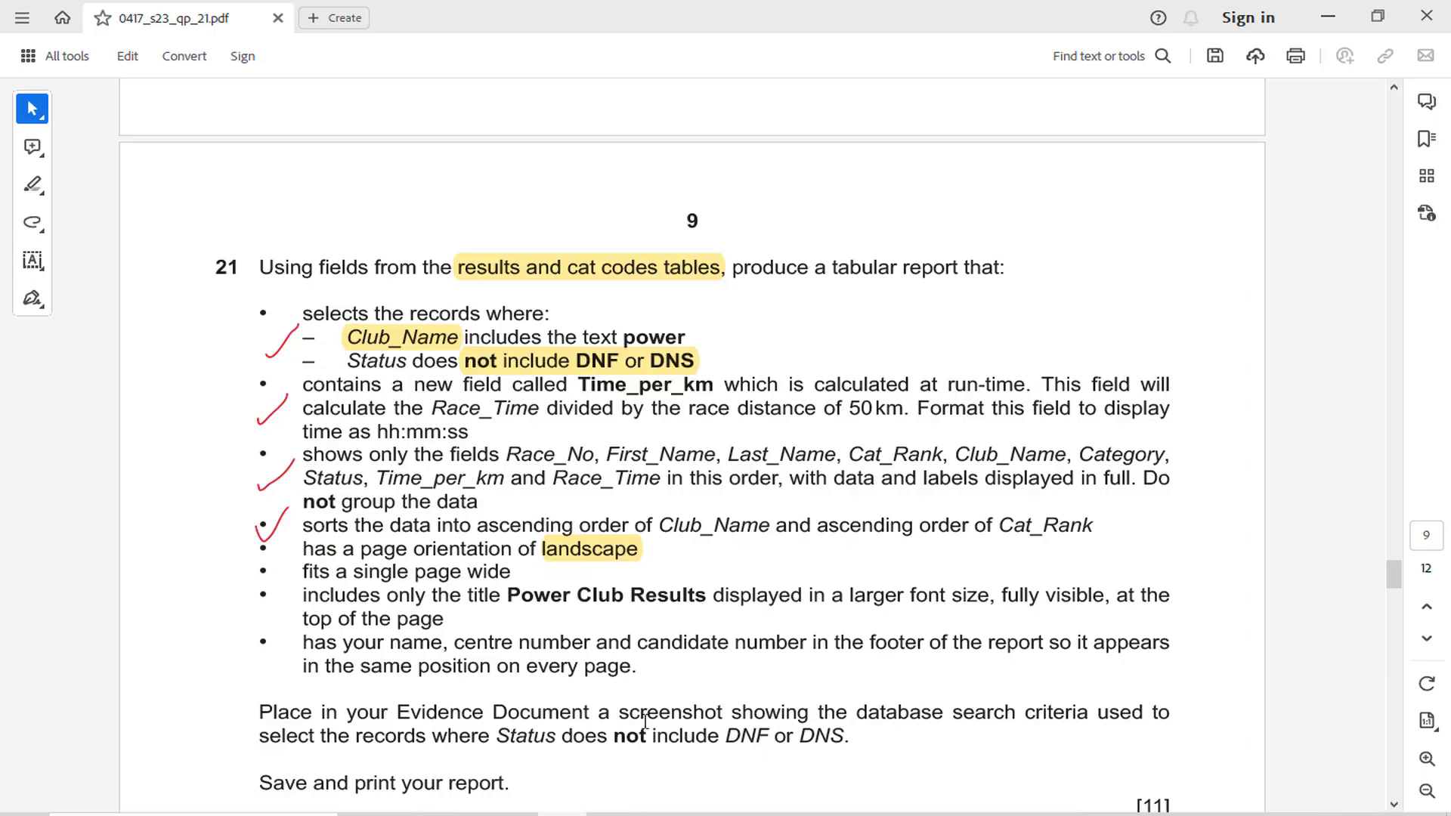
drag(834, 269, 903, 271)
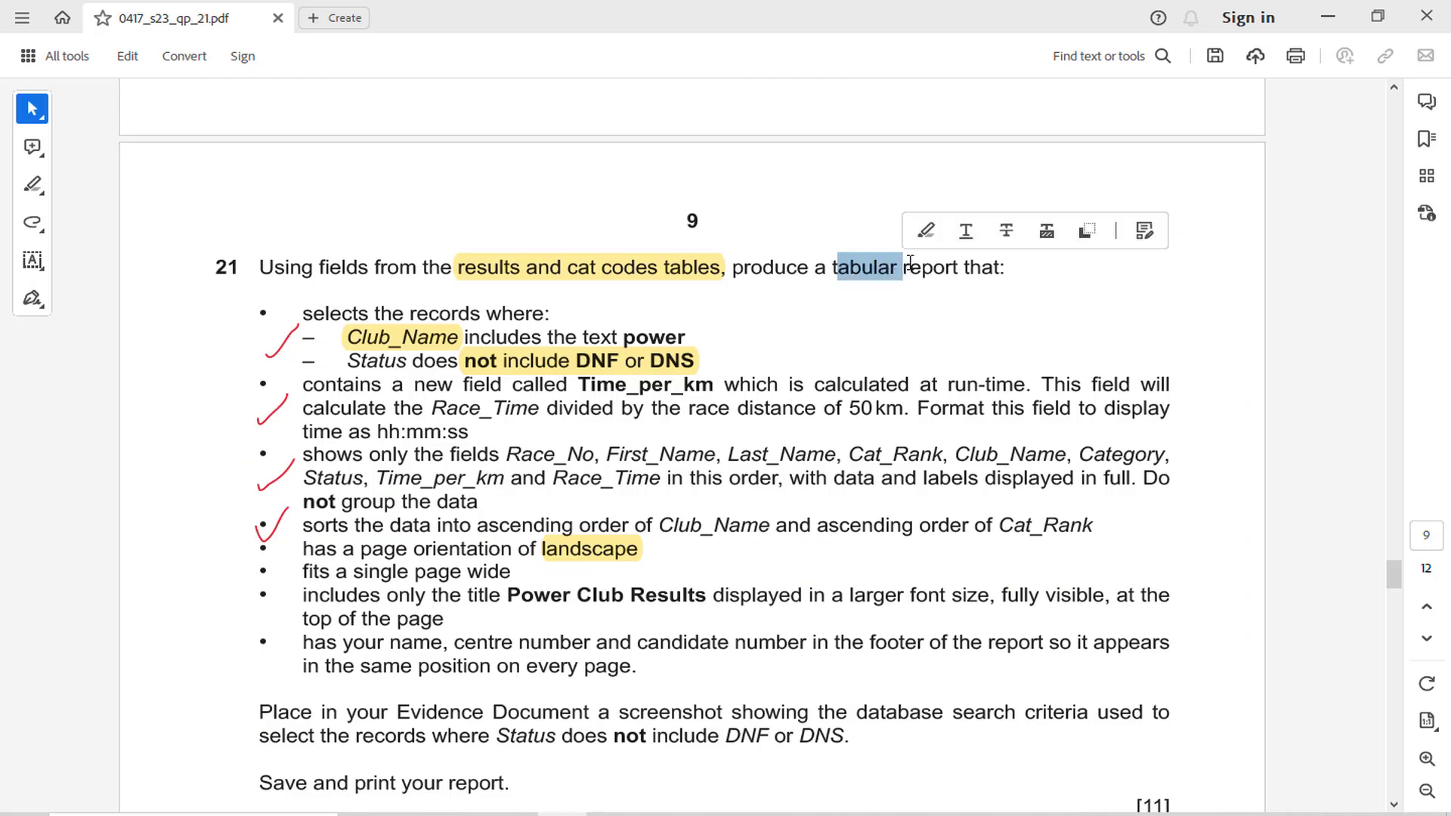
click(926, 234)
key(alt+Tab)
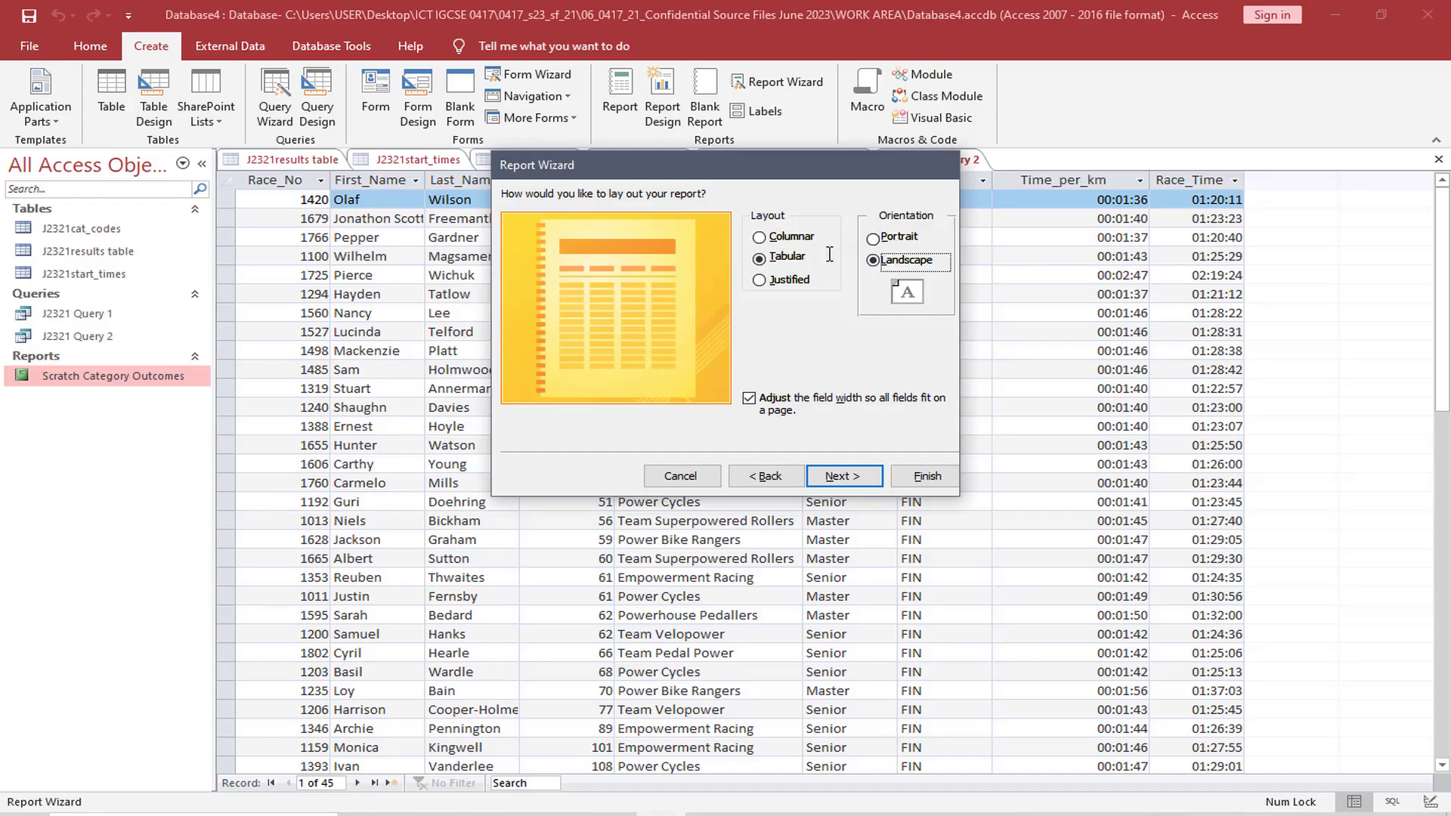
Accept the Tabular, Landscape layout and replace the suggested report title with Power Club Results
click(842, 475)
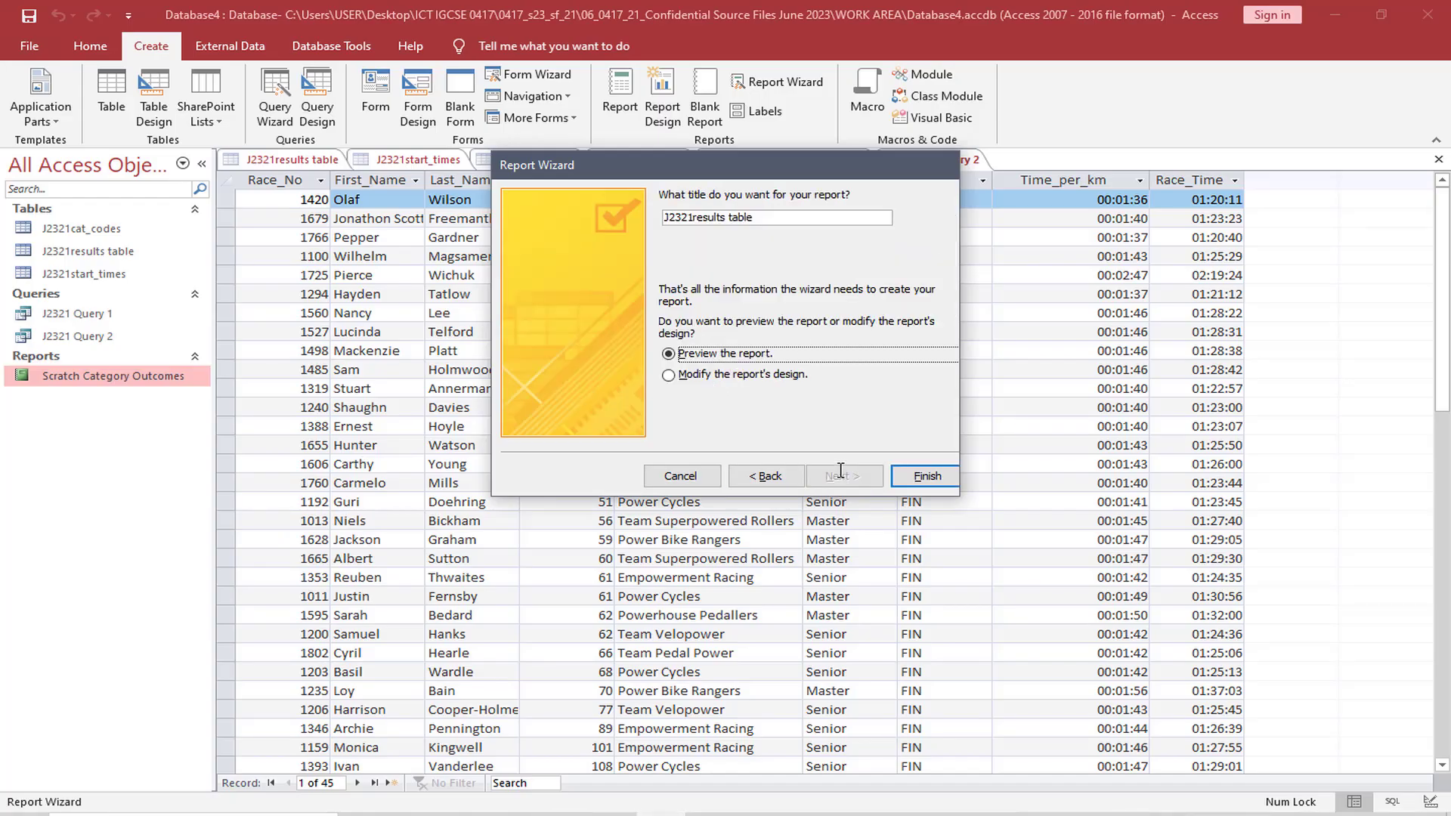
drag(762, 218, 663, 219)
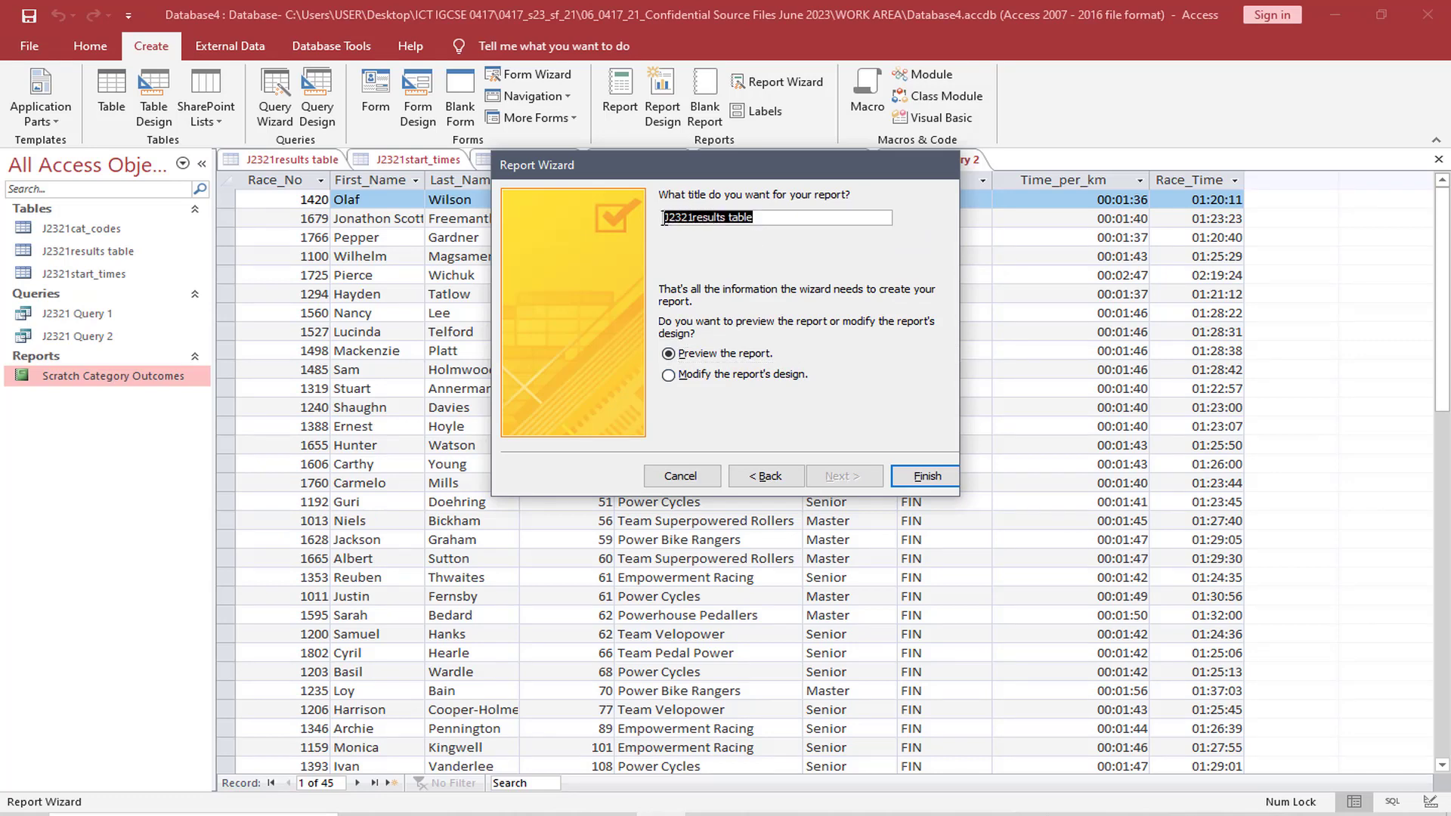
key(ctrl+v)
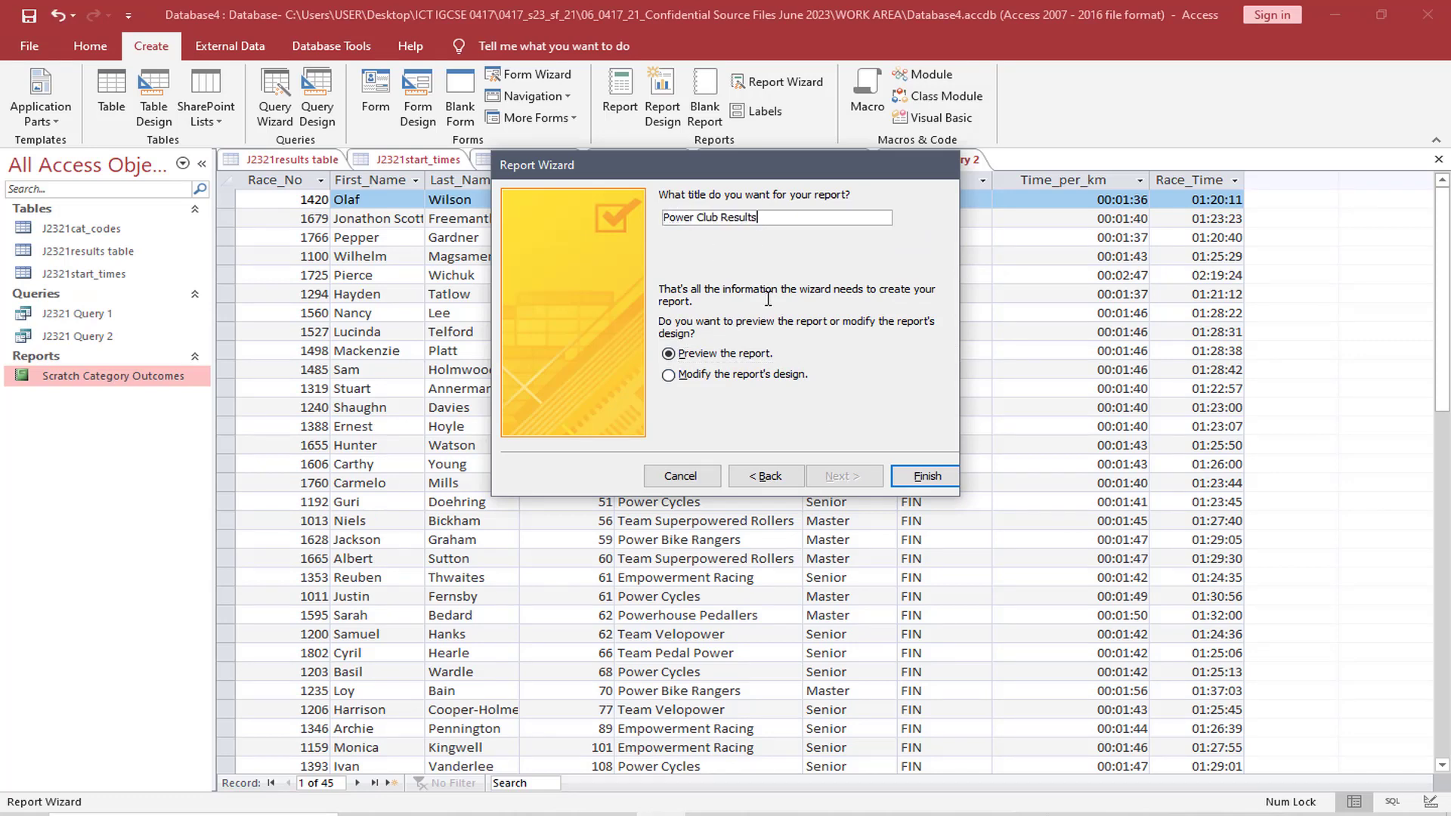
Generate the Power Club Results report, switch it to Layout View and close the Property Sheet
click(916, 476)
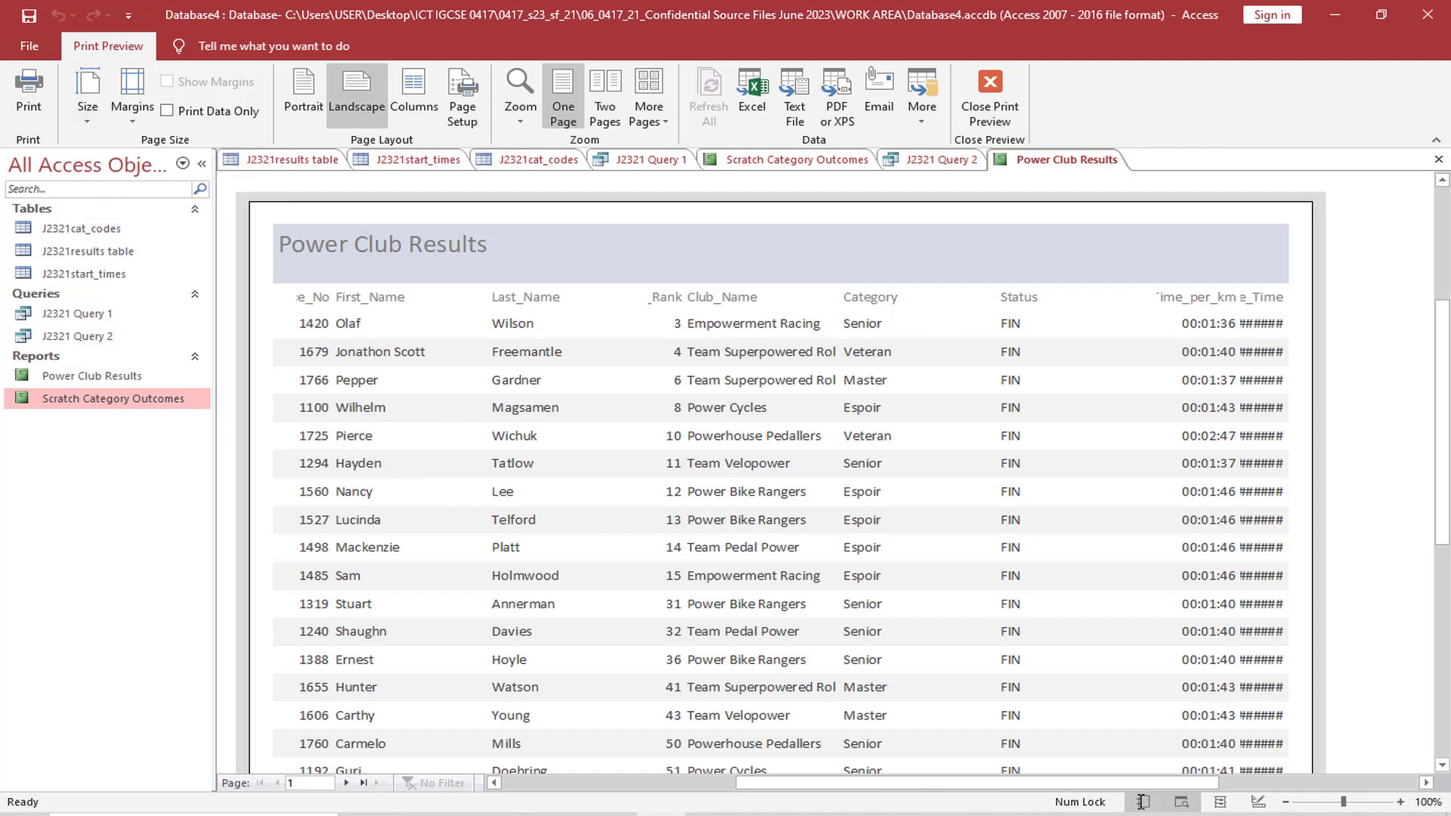
click(1222, 801)
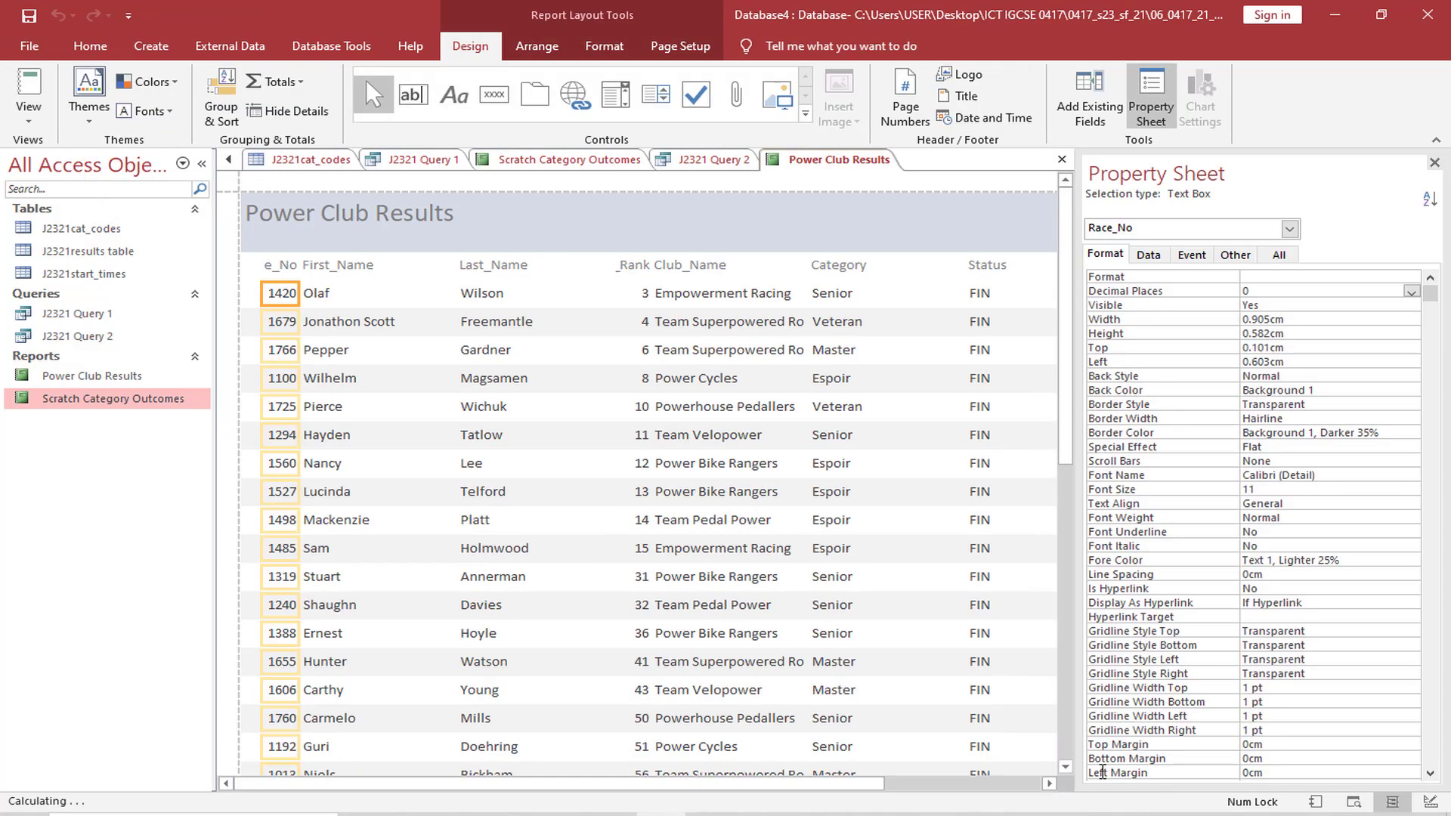
click(1433, 161)
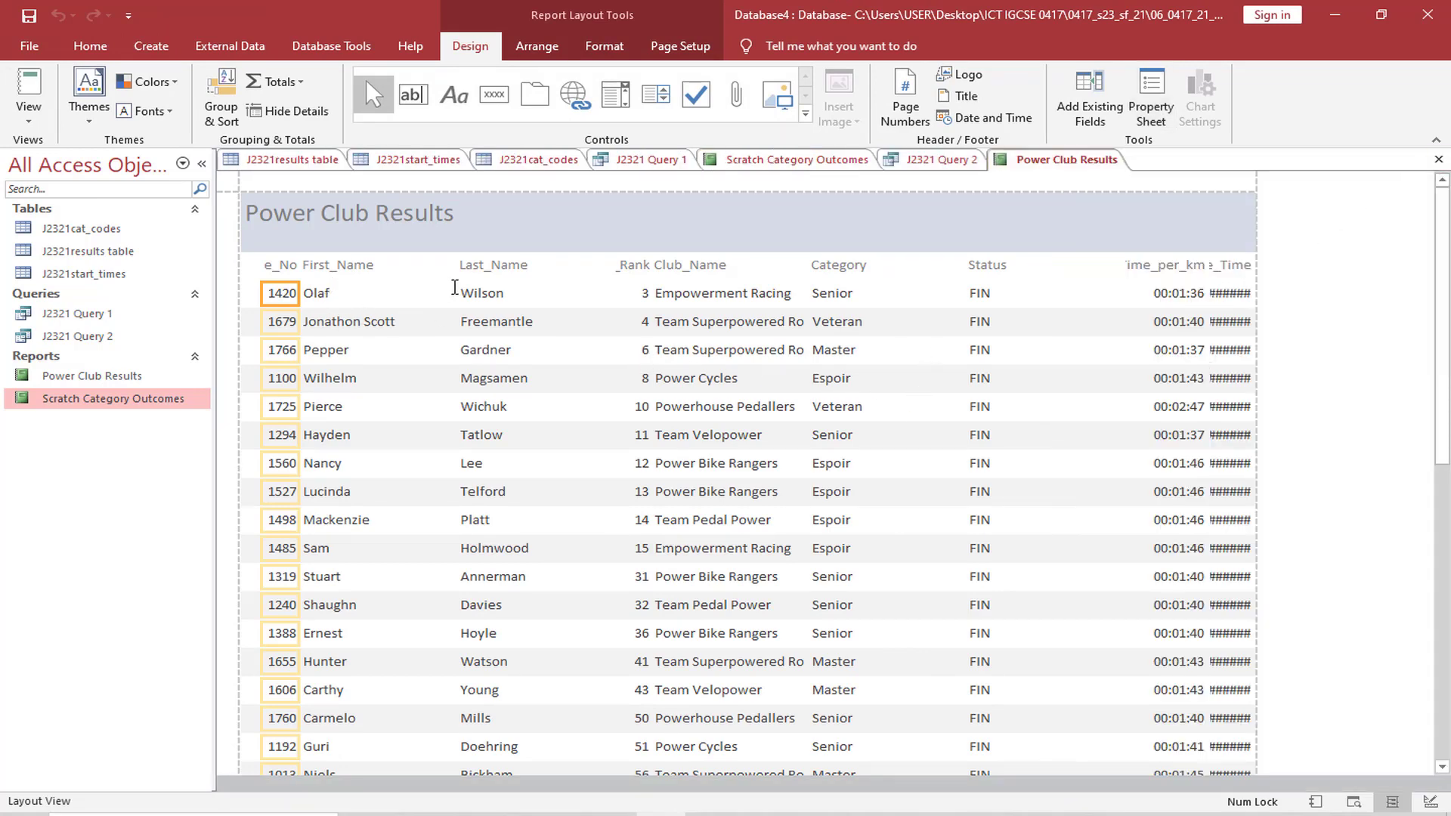
Narrow the report's Last_Name and First_Name columns, including their labels, to free space for the cut-off columns
click(498, 273)
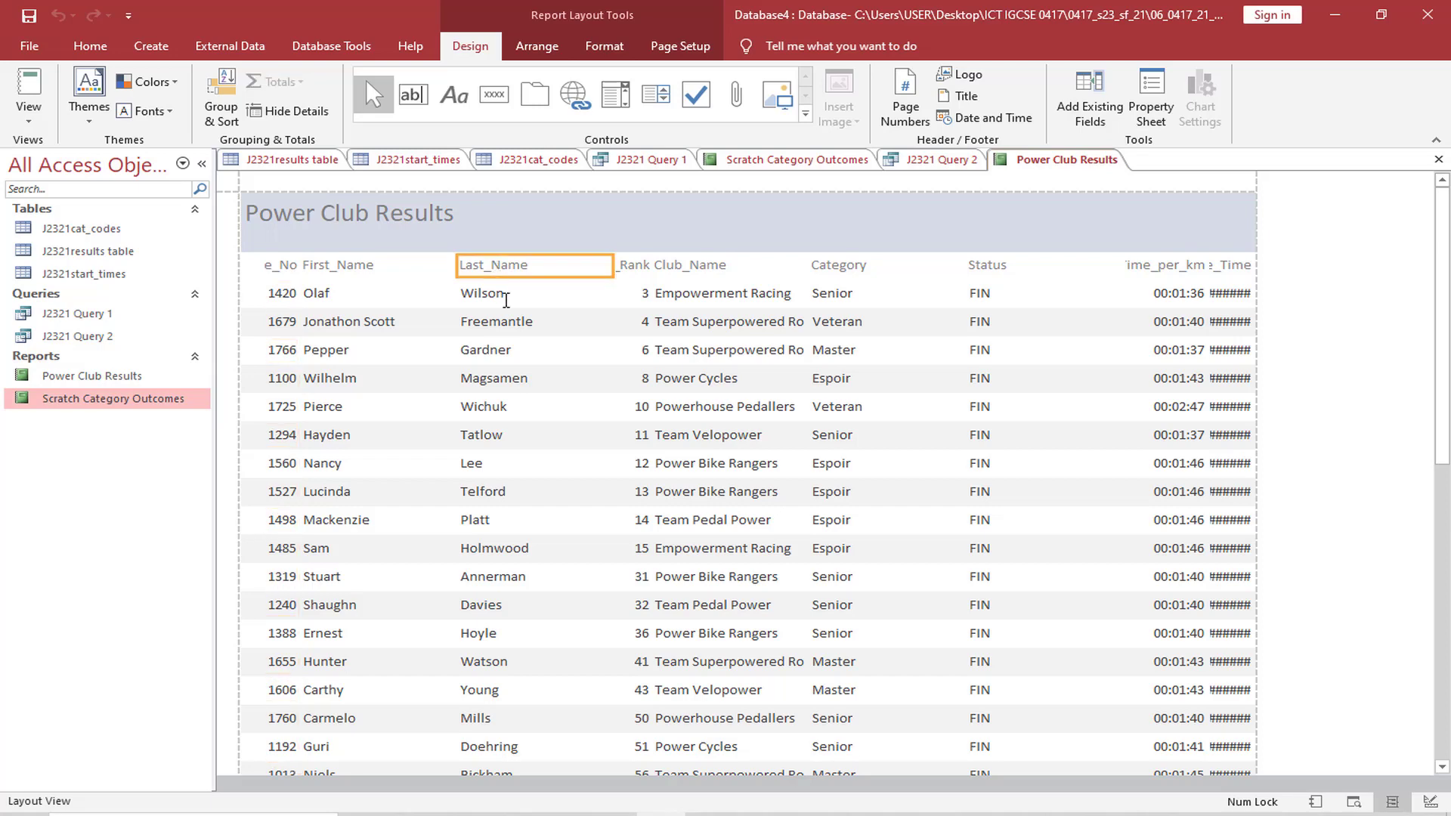
click(505, 299)
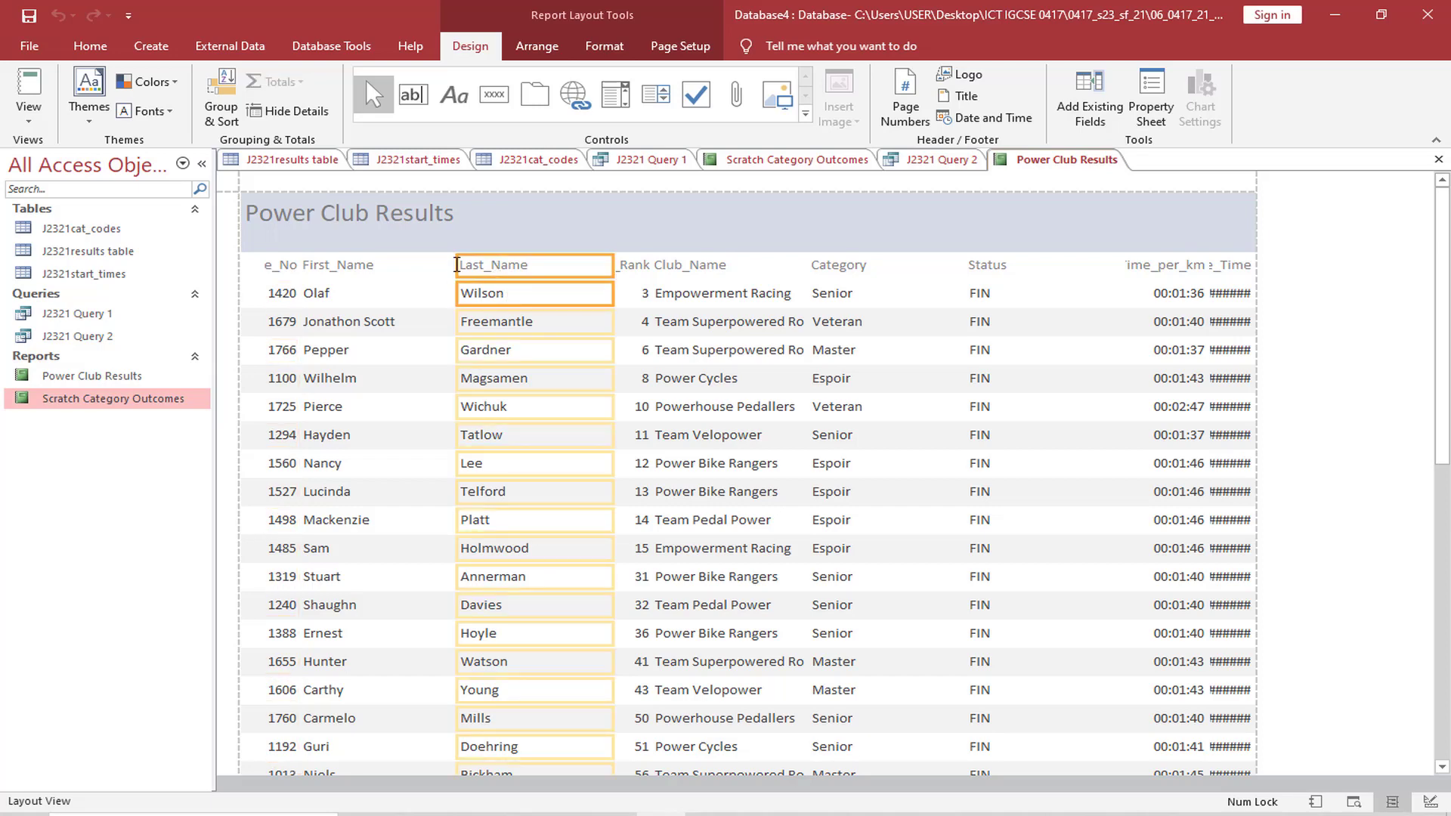
drag(457, 264, 474, 264)
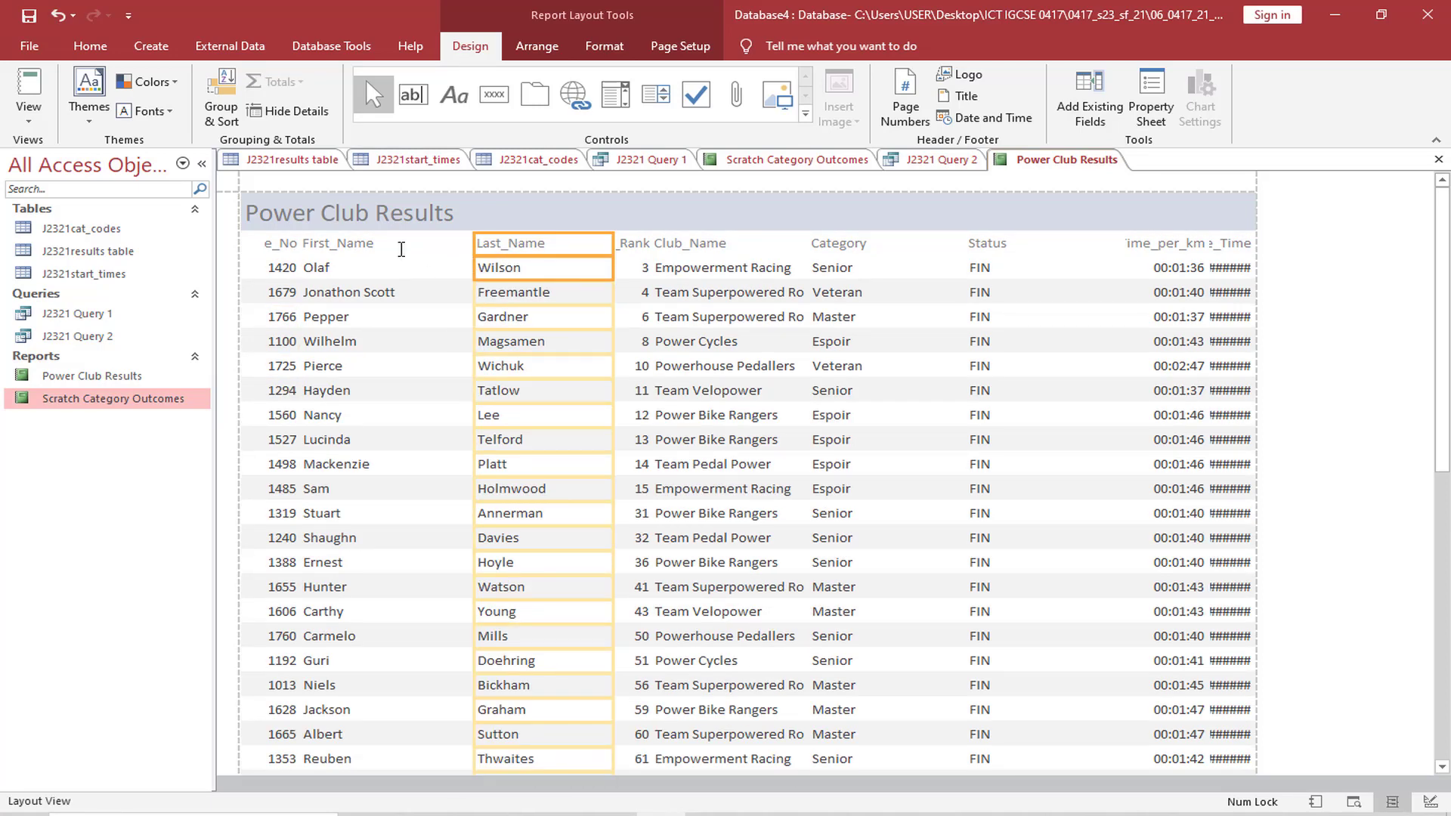
click(400, 247)
click(382, 272)
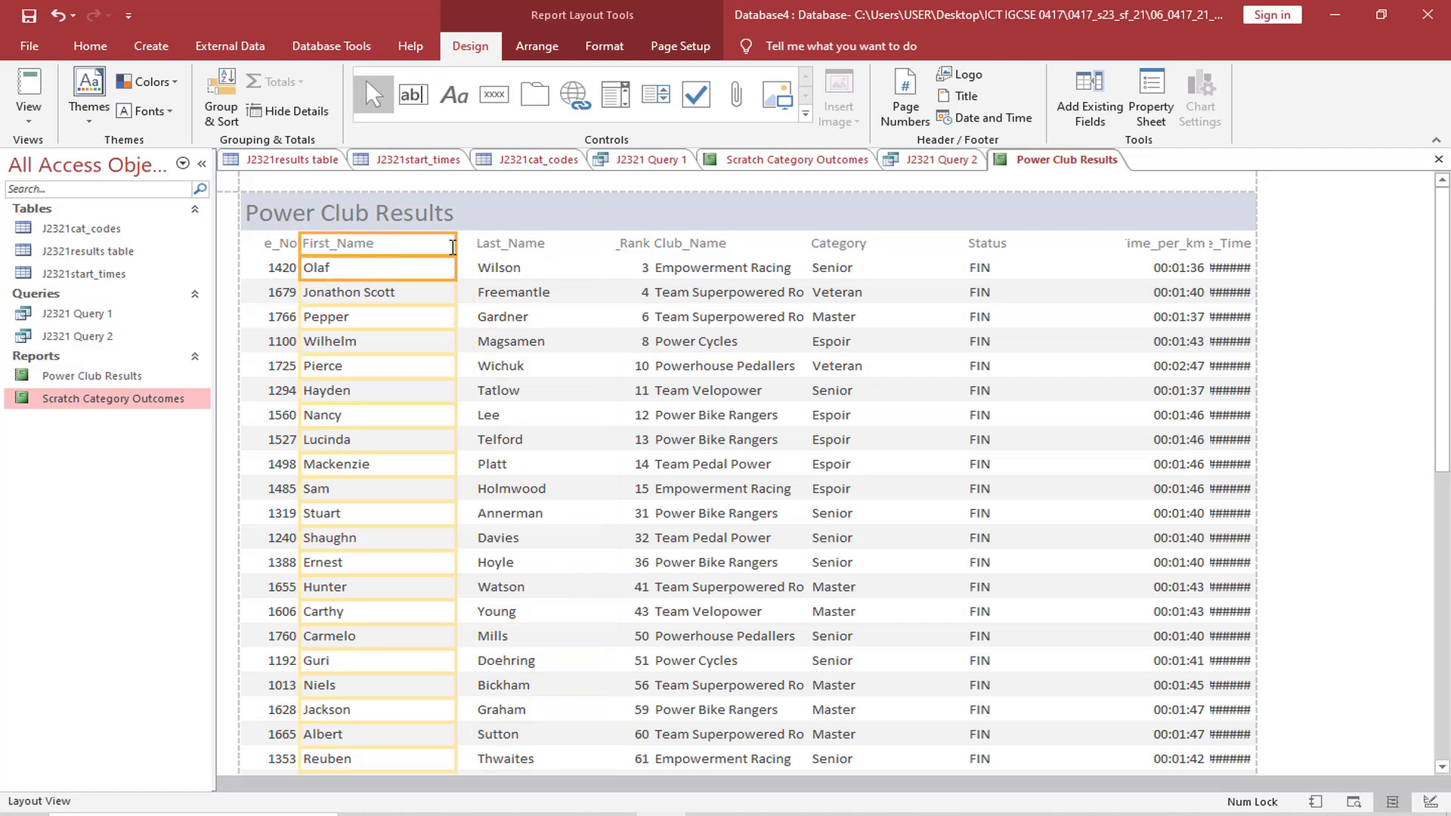
drag(453, 248, 335, 248)
Widen the Race_No column to fit its full label and consult question 21's field requirements in the exam paper
click(298, 248)
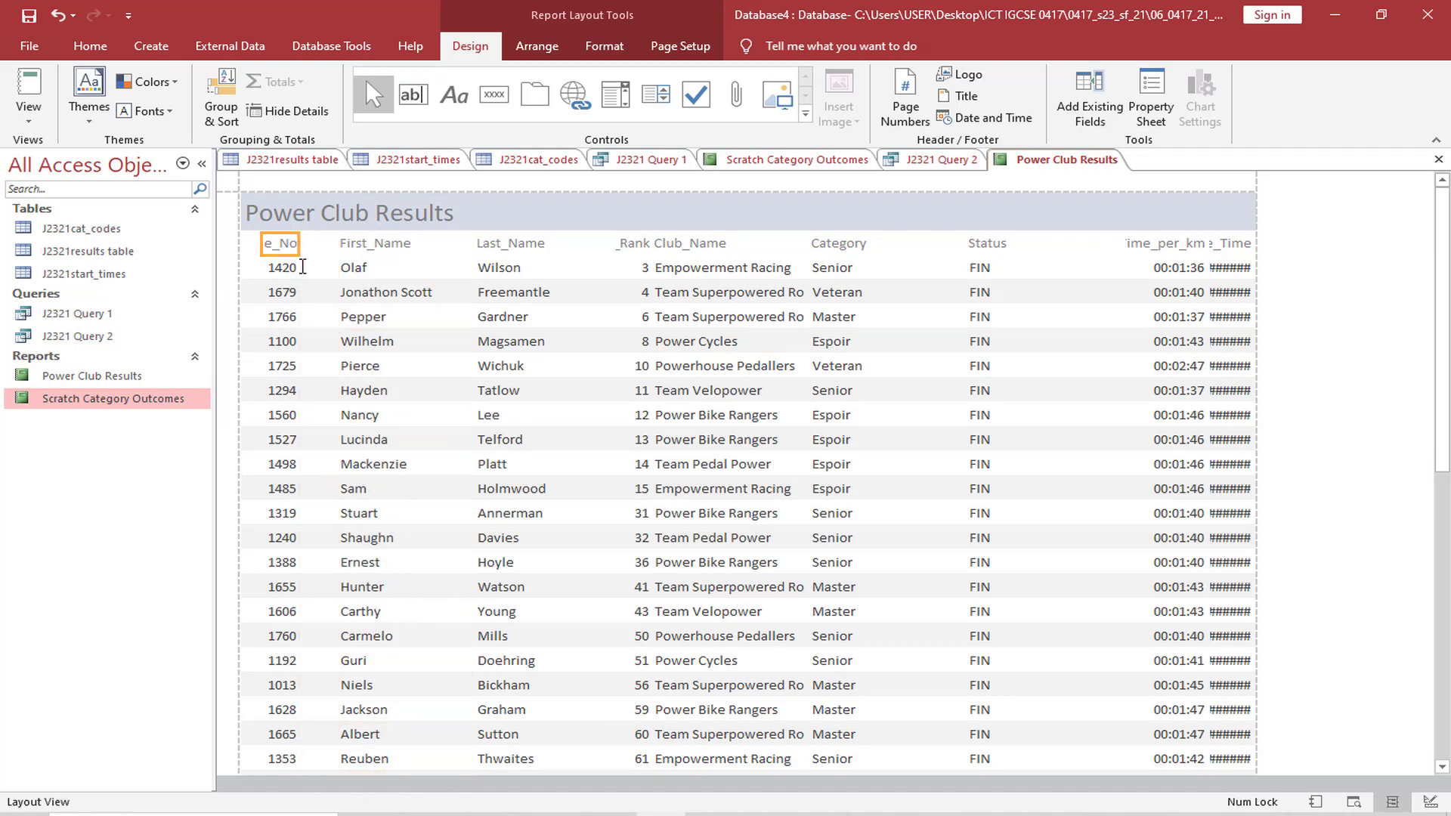
drag(299, 251, 336, 244)
key(alt+Tab)
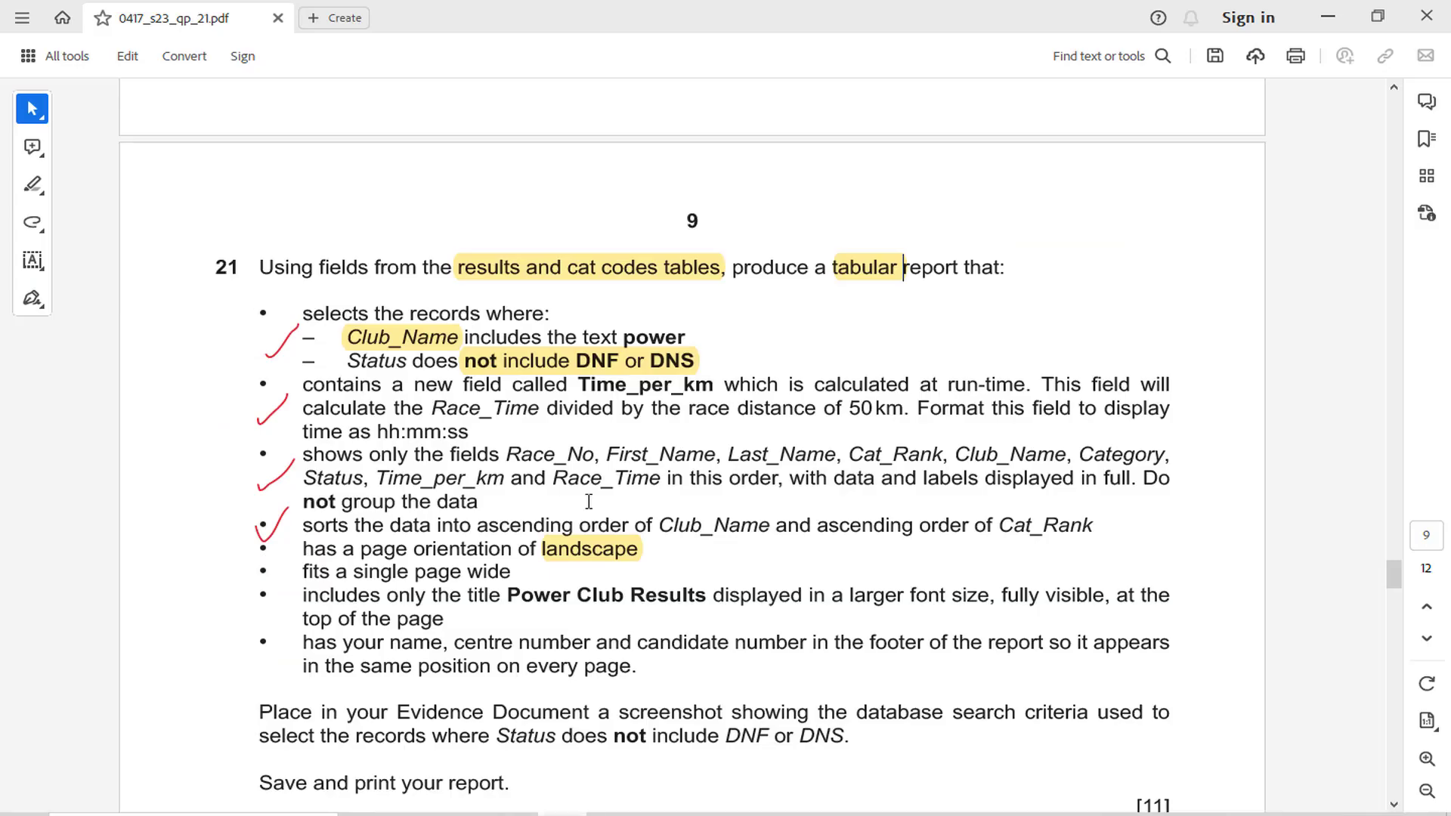
key(alt+Tab)
key(alt+Tab)
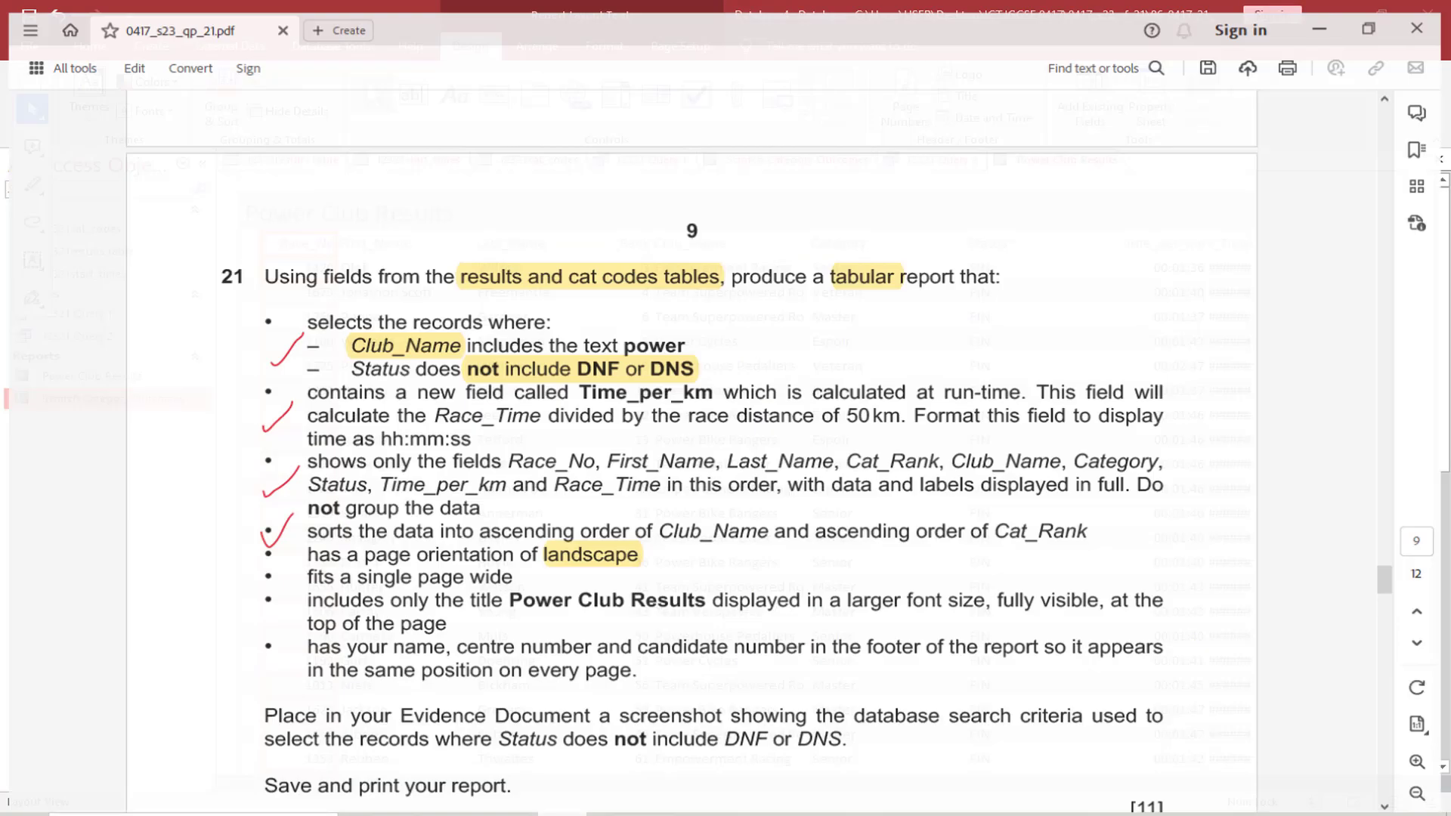
key(alt+Tab)
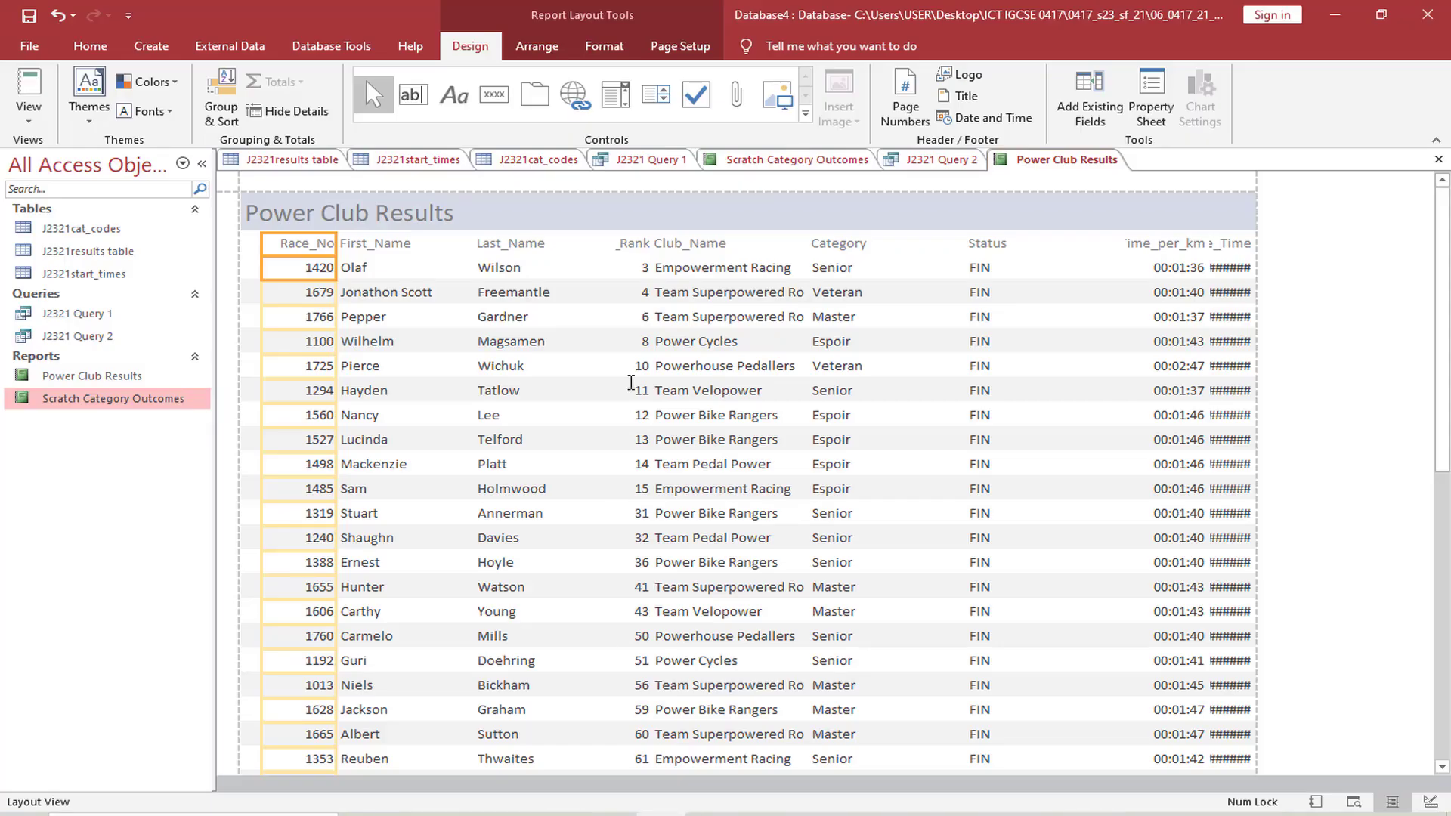
Resize the Cat_Rank column so its full label fits between Last_Name and Club_Name
click(630, 243)
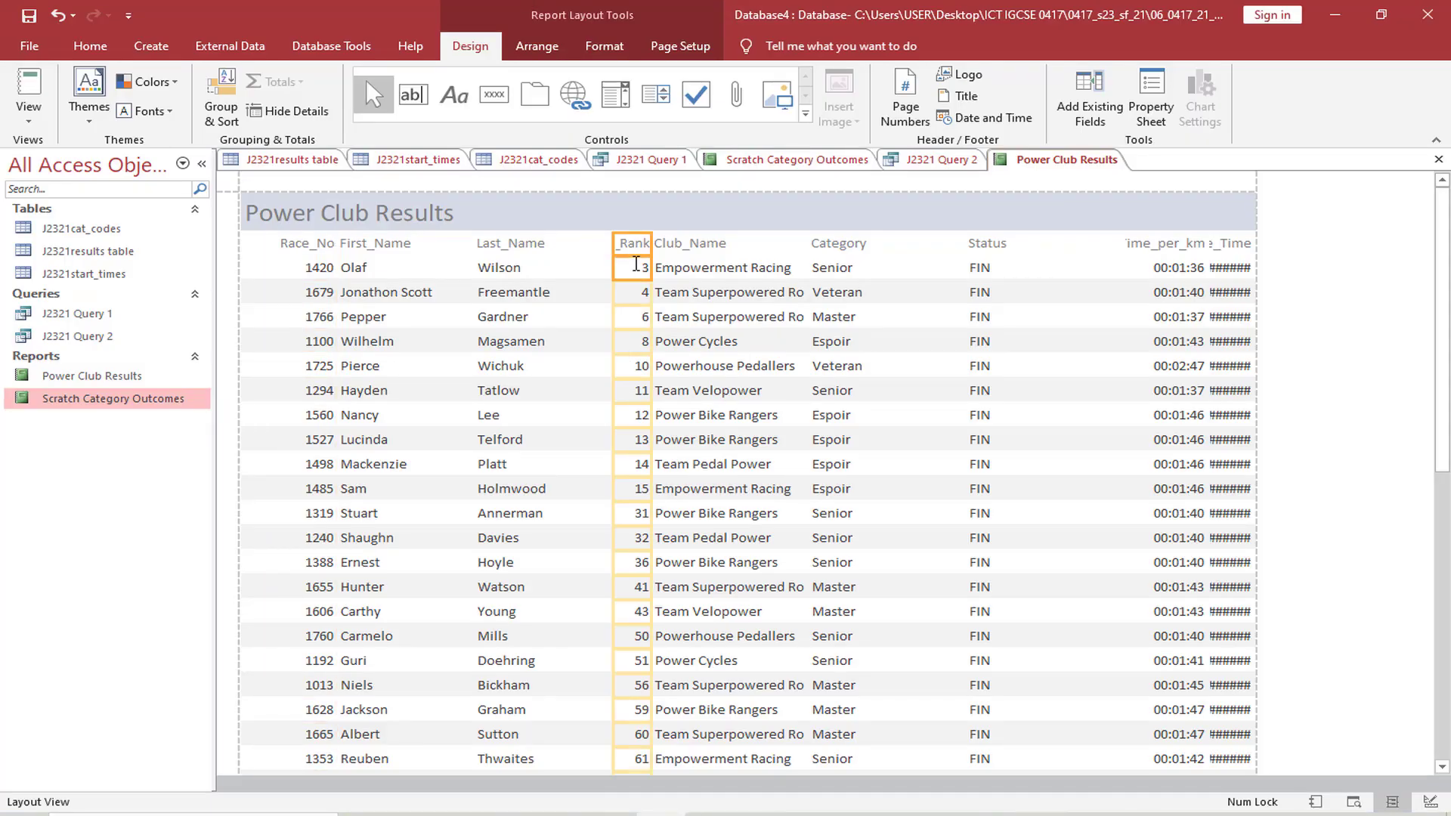
click(616, 242)
text(Cat_)
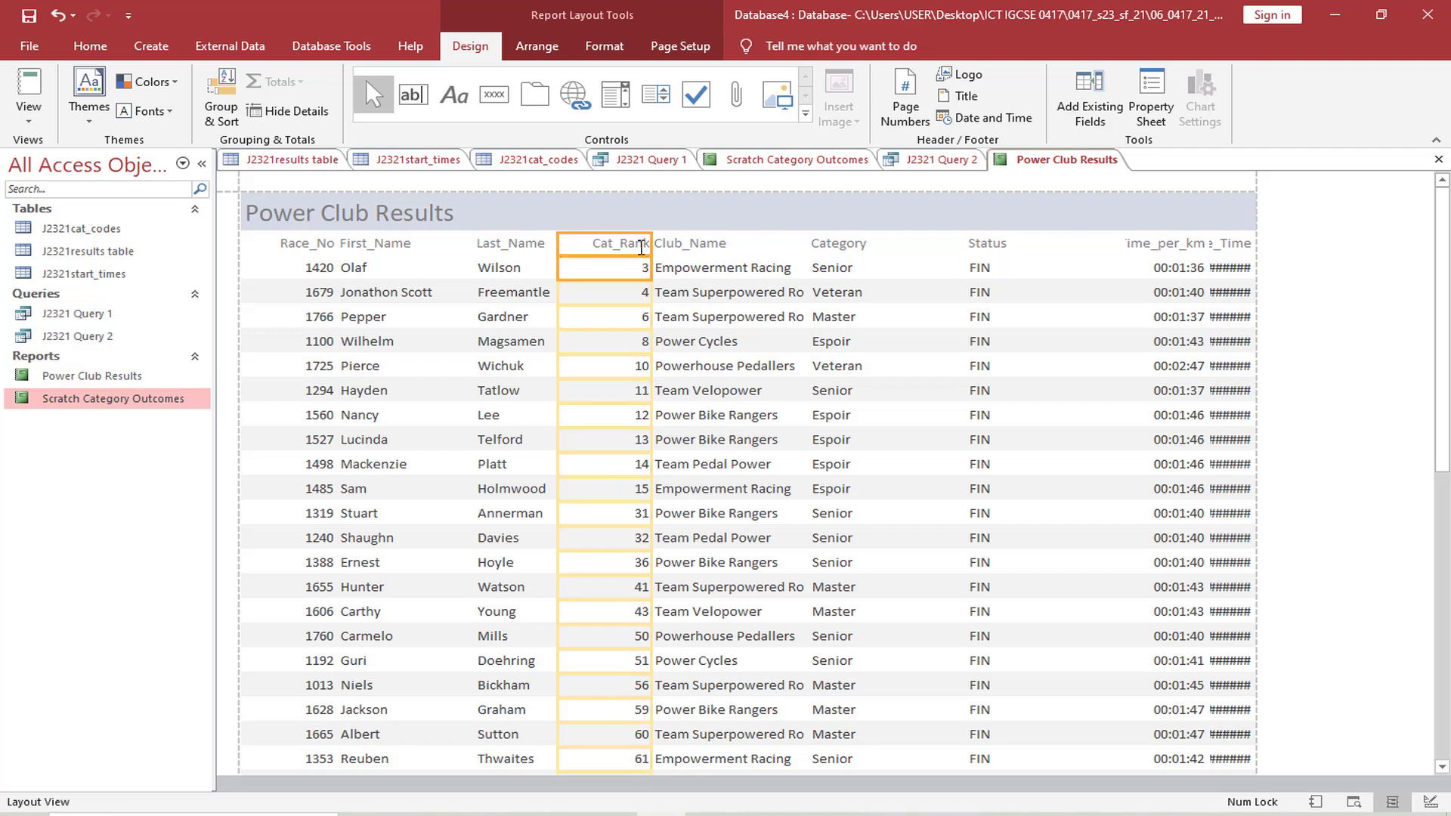
click(635, 245)
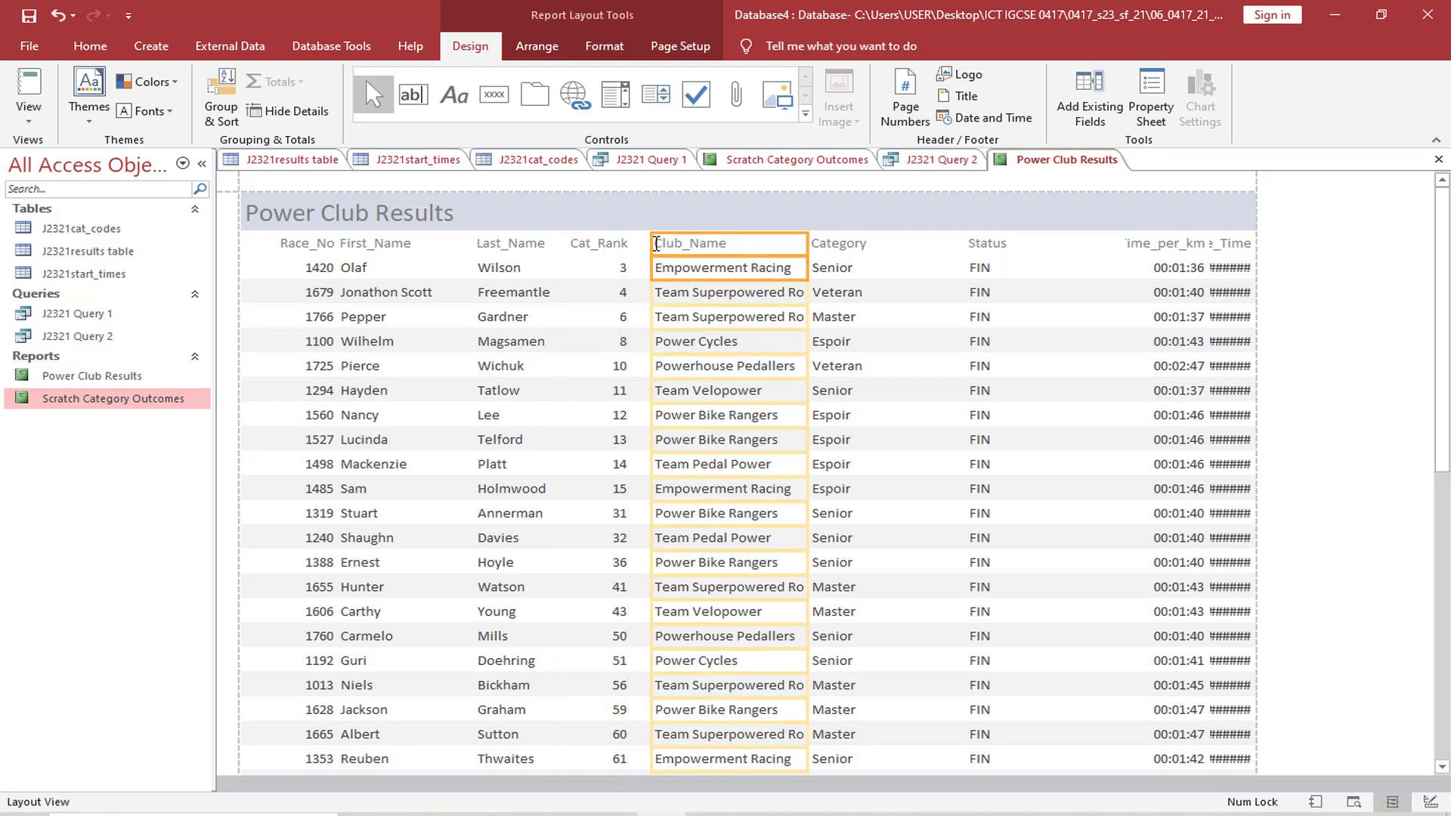
Widen the Club_Name column to fit the longest club names by moving the start of the Category column
click(853, 248)
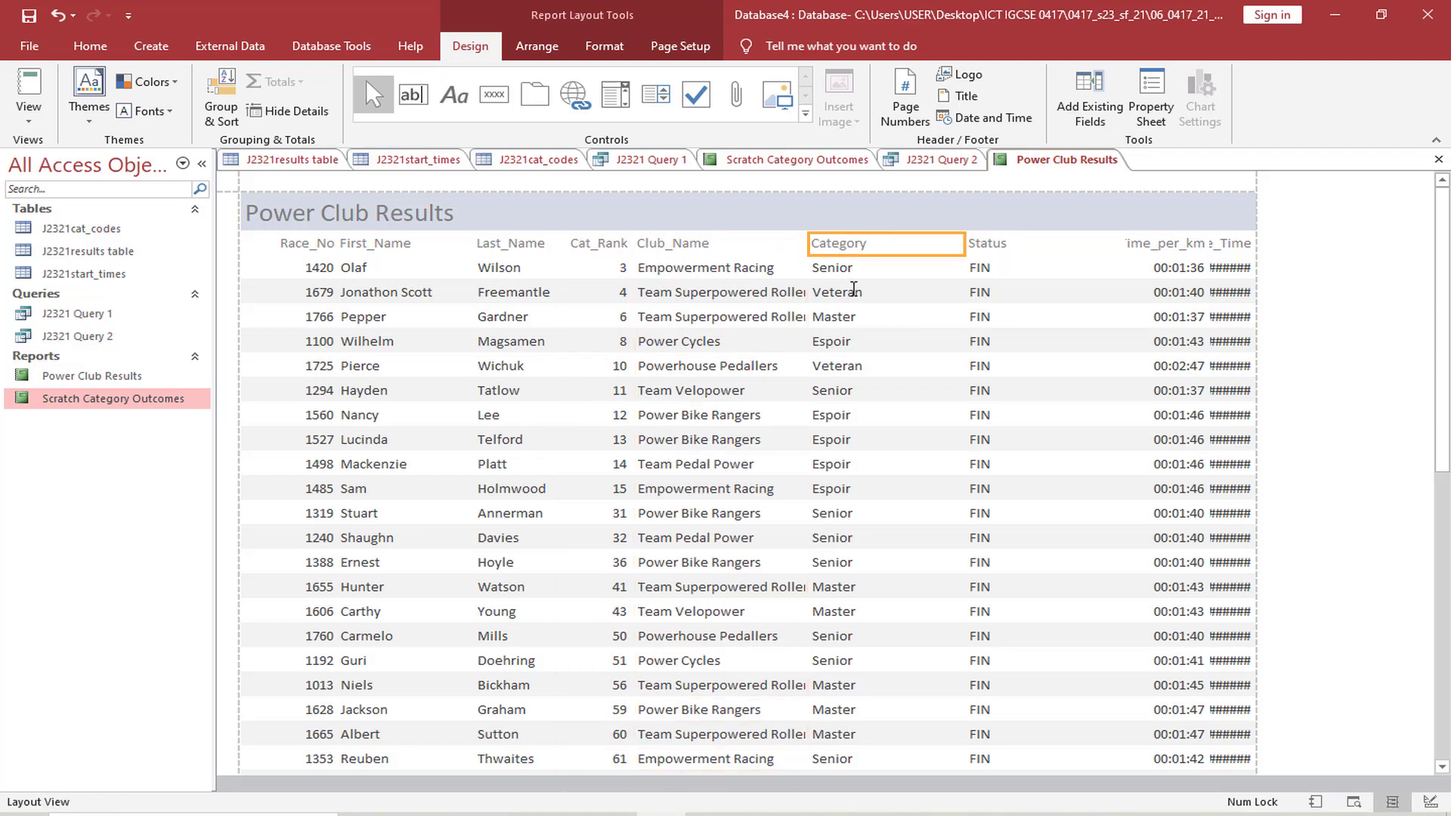
click(812, 243)
drag(810, 243, 821, 245)
click(798, 249)
click(912, 244)
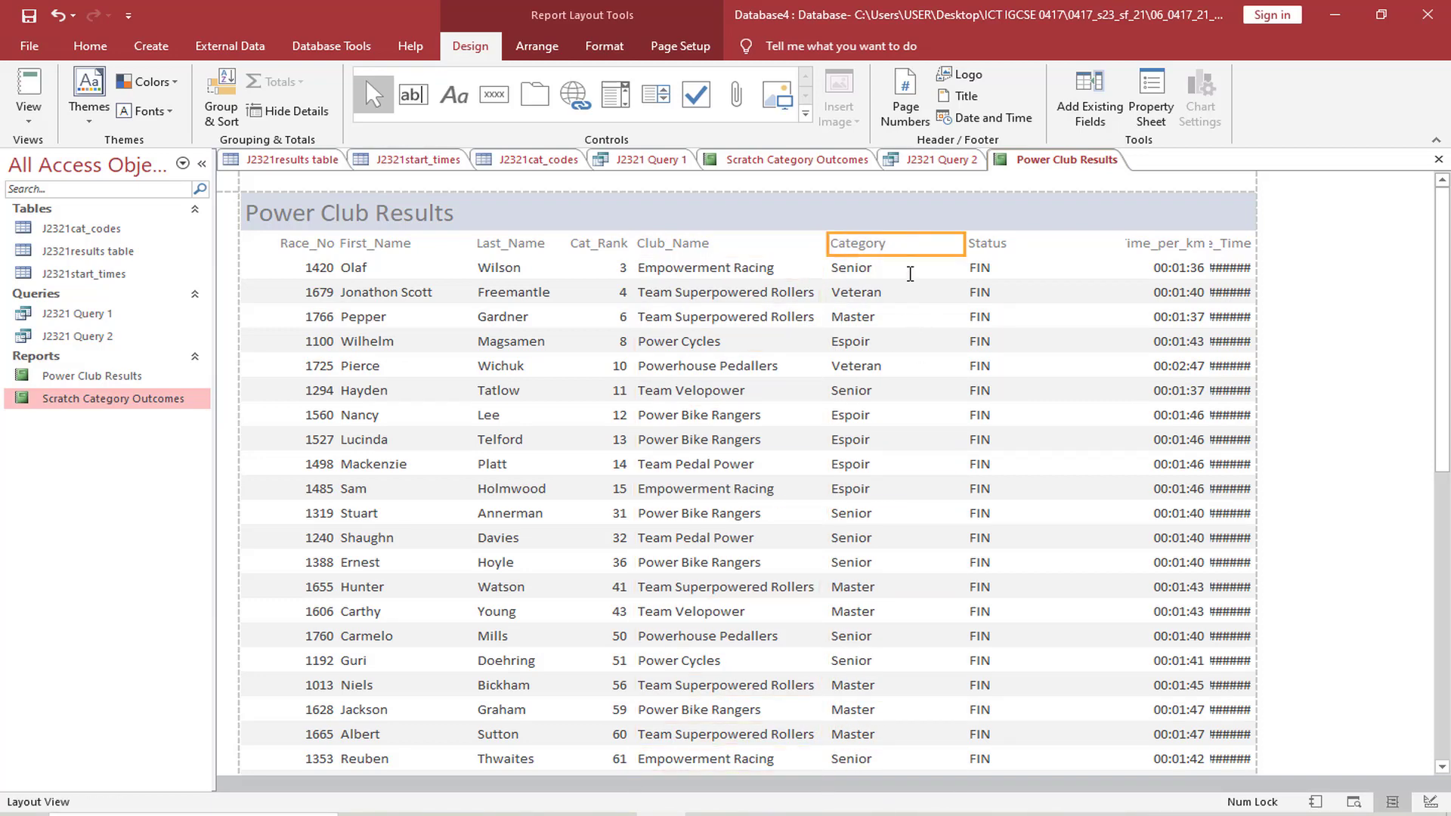
Narrow the Category column and place a narrowed Status column directly beside it
shift+click(910, 271)
drag(966, 243, 919, 242)
click(1010, 251)
shift+click(1001, 273)
drag(1123, 245, 987, 256)
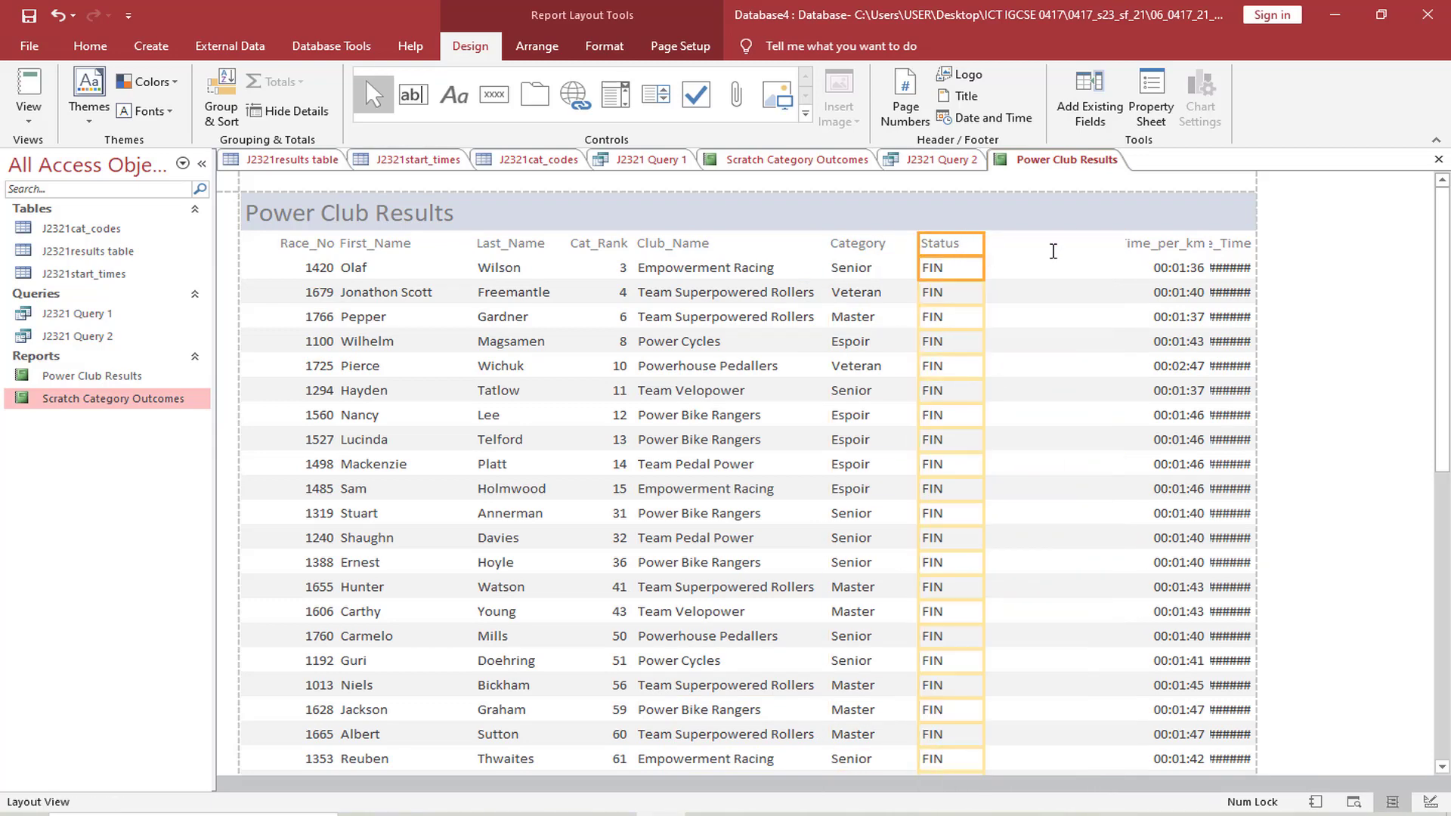
Move the Time_per_km column next to Status and size it to fit its full label and times
click(1165, 247)
shift+click(1166, 271)
drag(1123, 251, 987, 257)
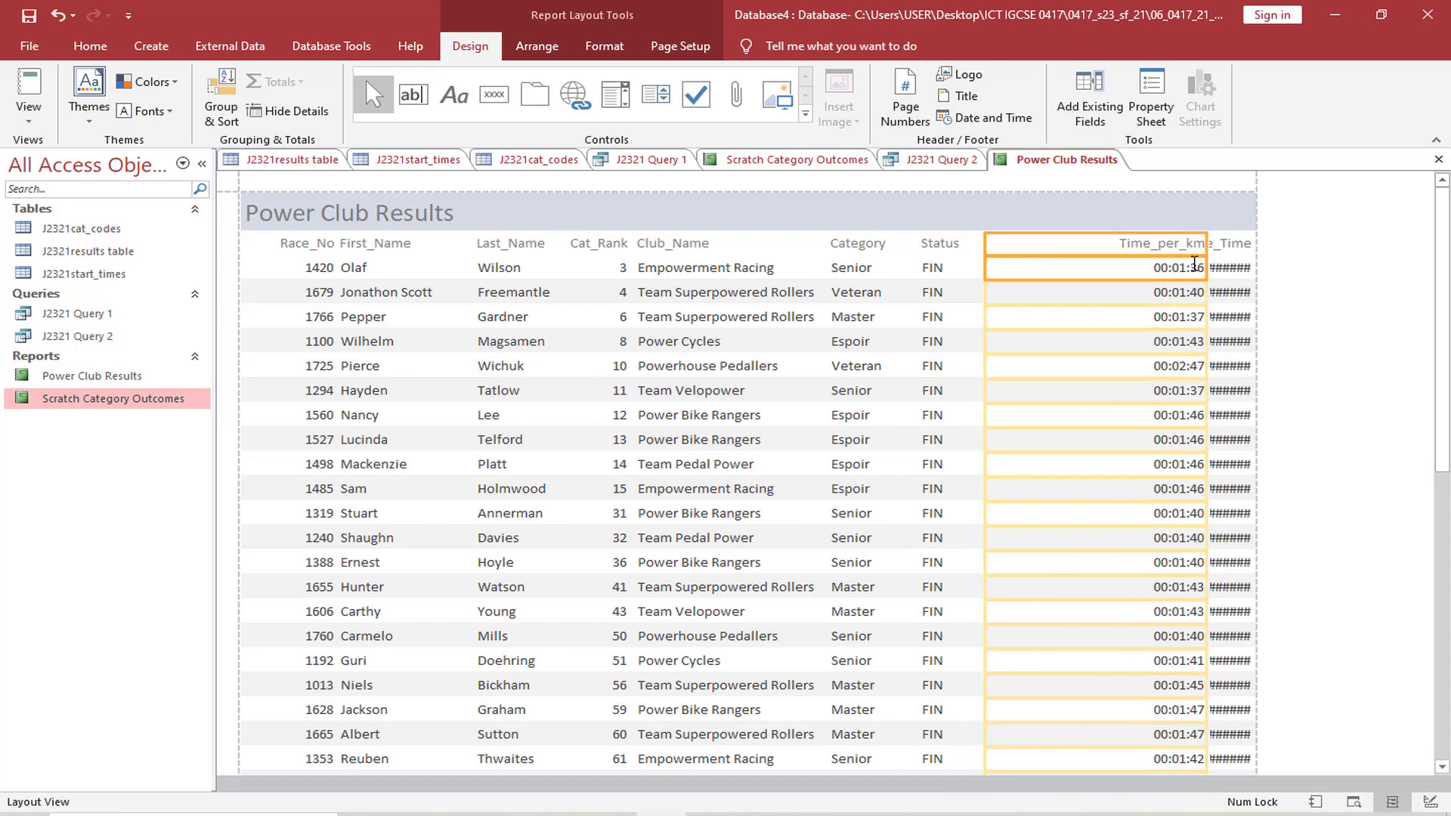
drag(1210, 242, 1091, 260)
Resize the Race_Time column so its label and times fit in full within the page width
click(1226, 246)
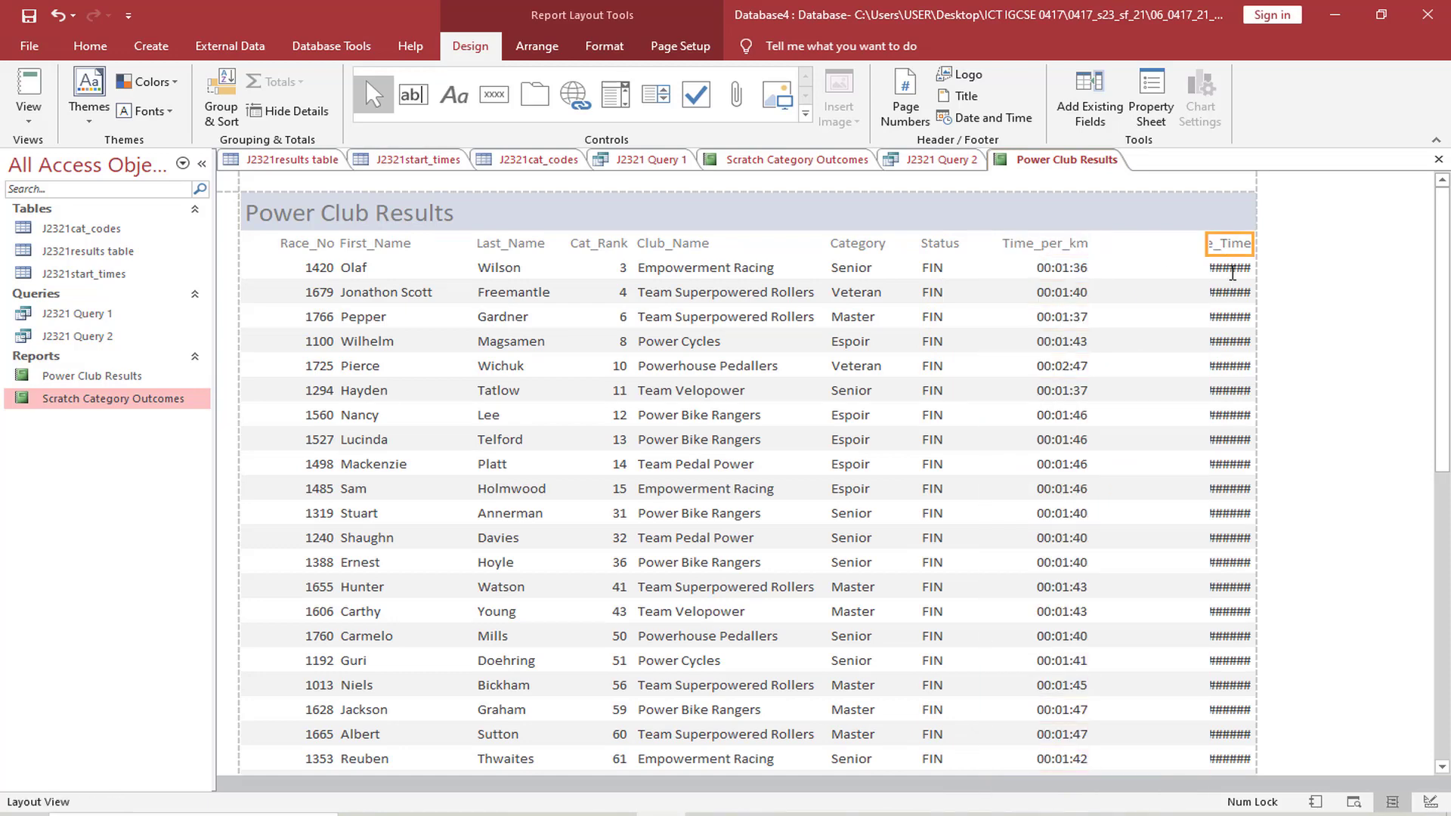
shift+click(1229, 268)
drag(1205, 243, 1117, 244)
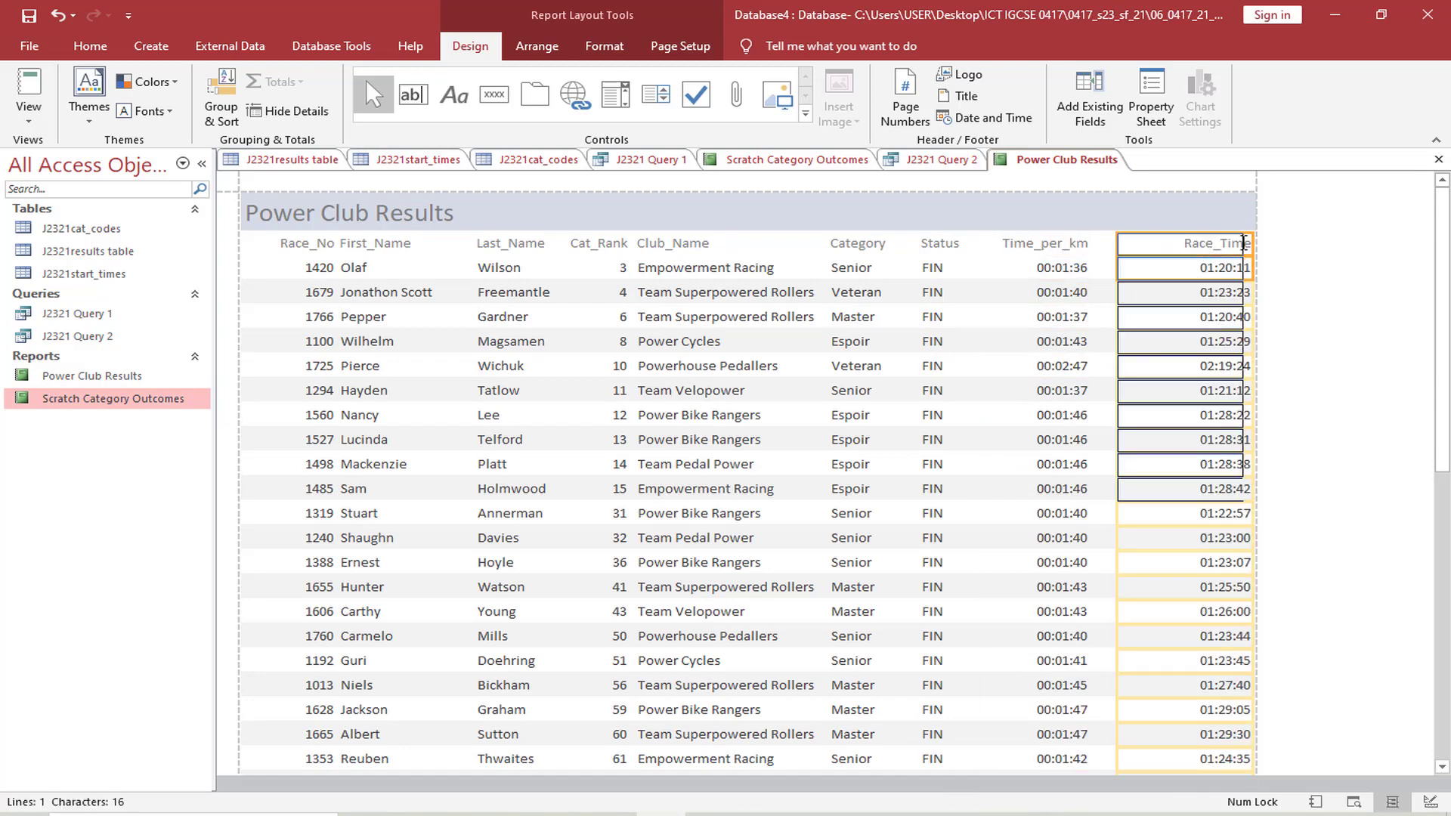
drag(1254, 245, 1208, 249)
click(1060, 396)
scroll(1043, 438, down, 8)
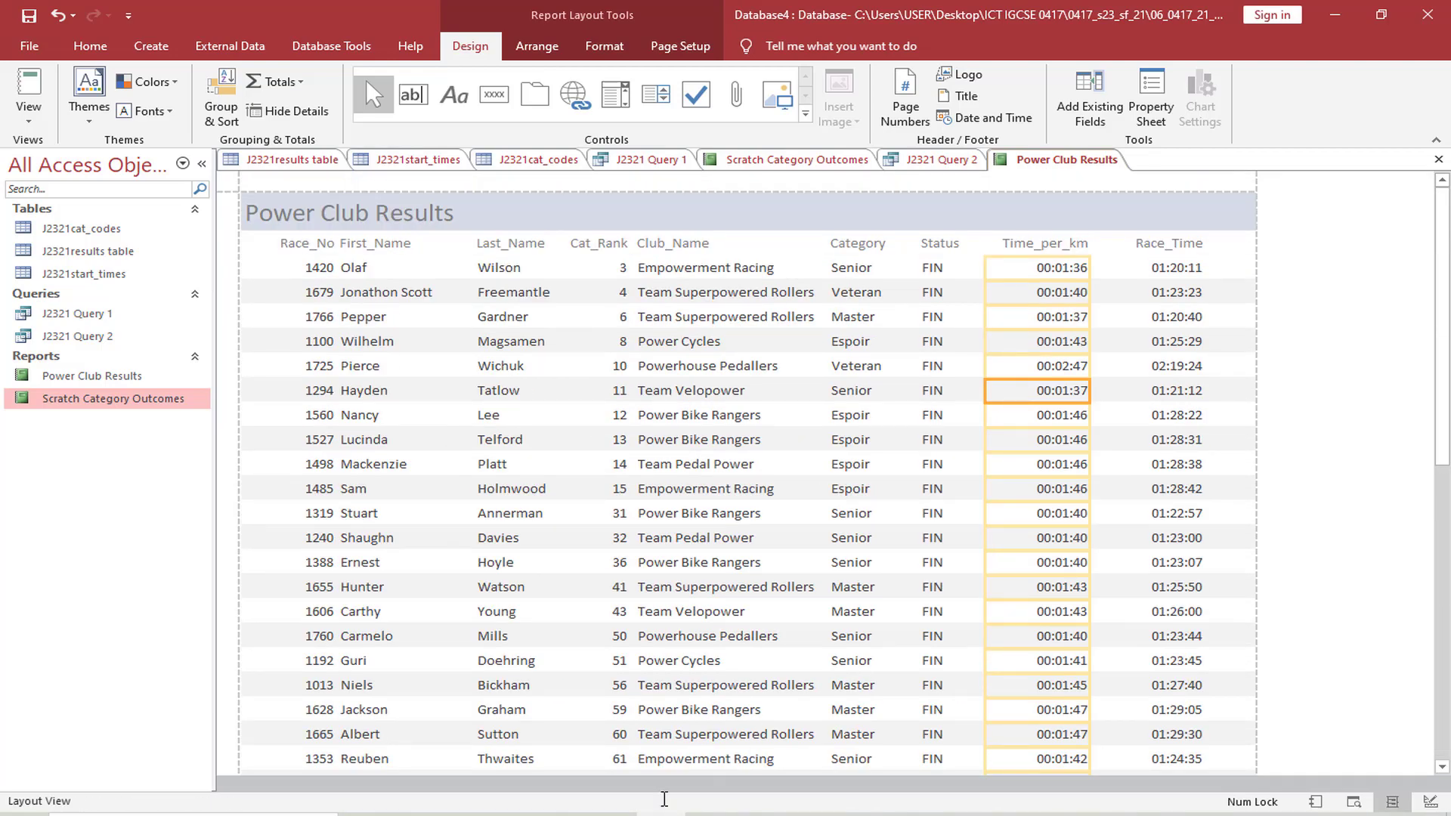
Check the exam paper's requirement for the name, centre number and candidate number in the report footer
click(563, 814)
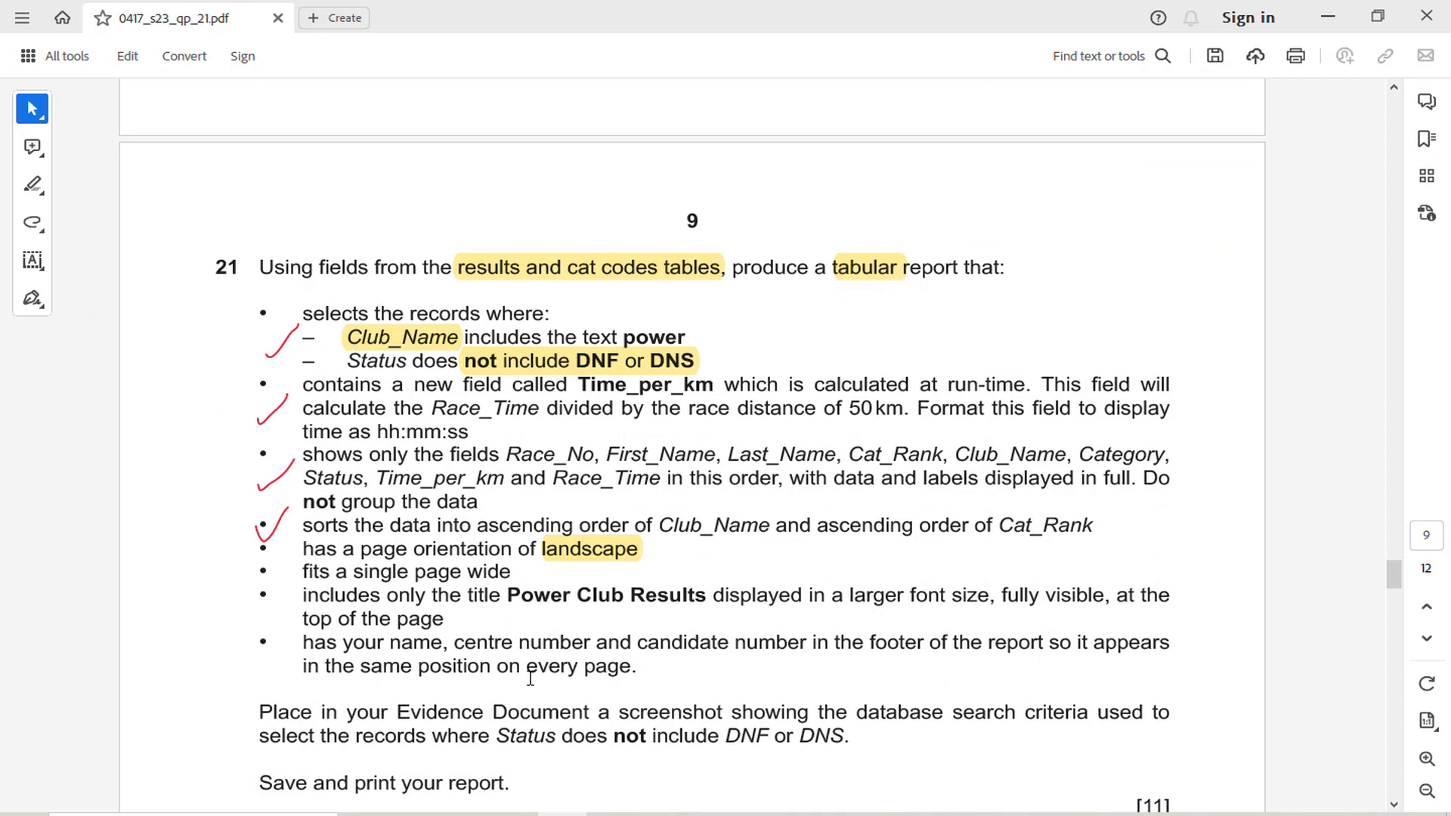
drag(398, 652, 858, 656)
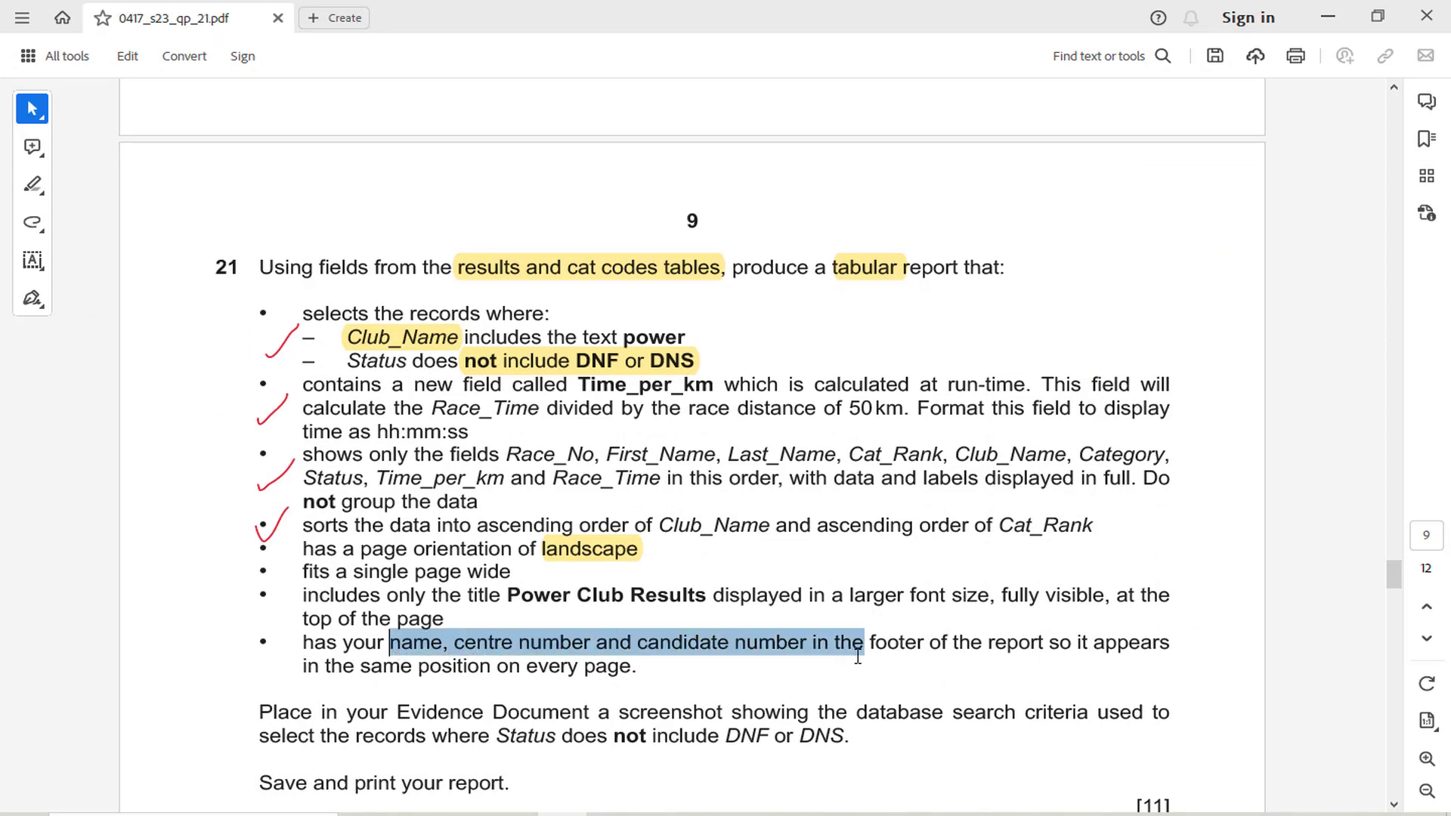
key(alt+Tab)
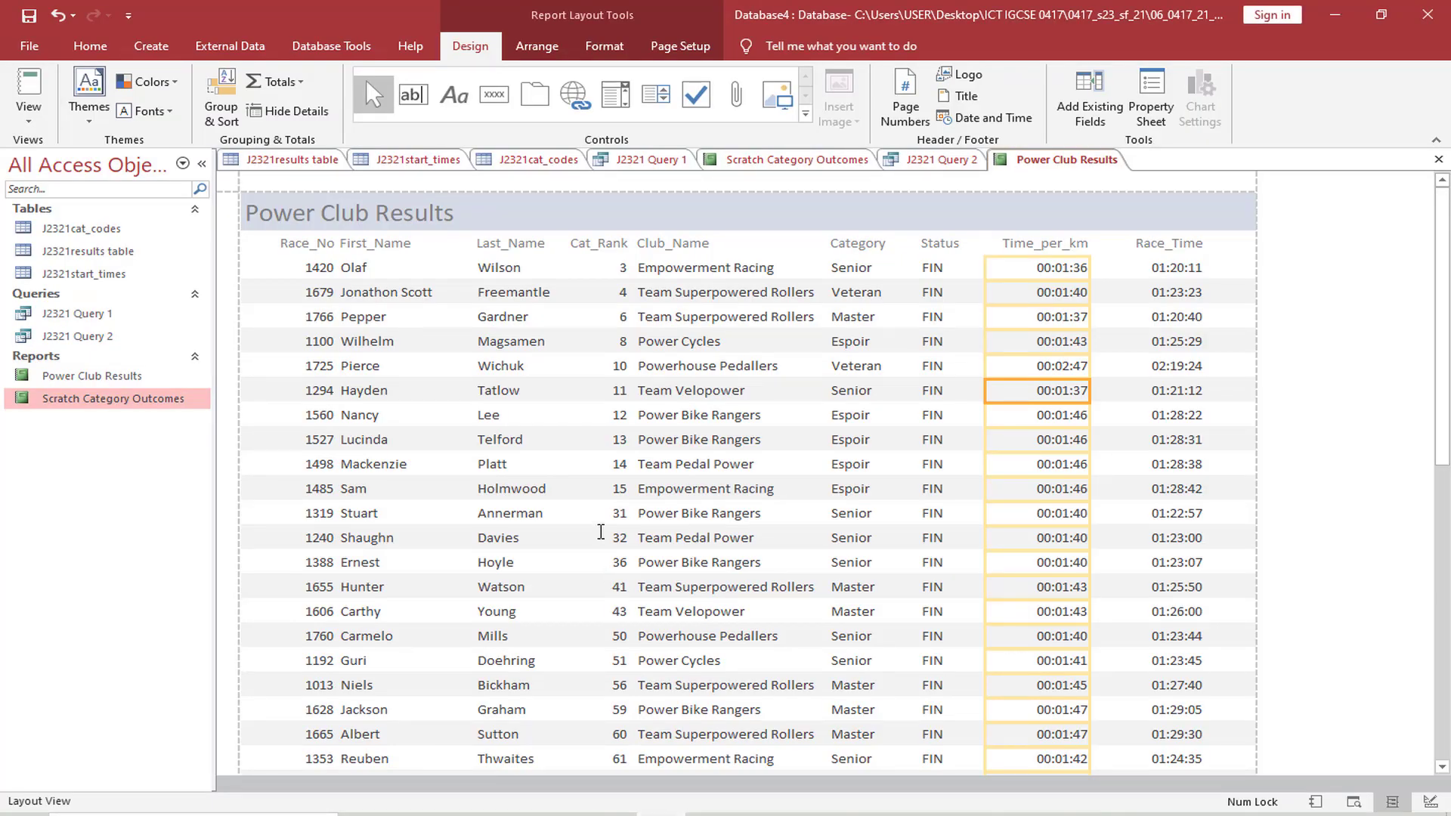
Open the Power Club Results report in Design View and delete the =Now() date control from the page footer
scroll(601, 531, down, 10)
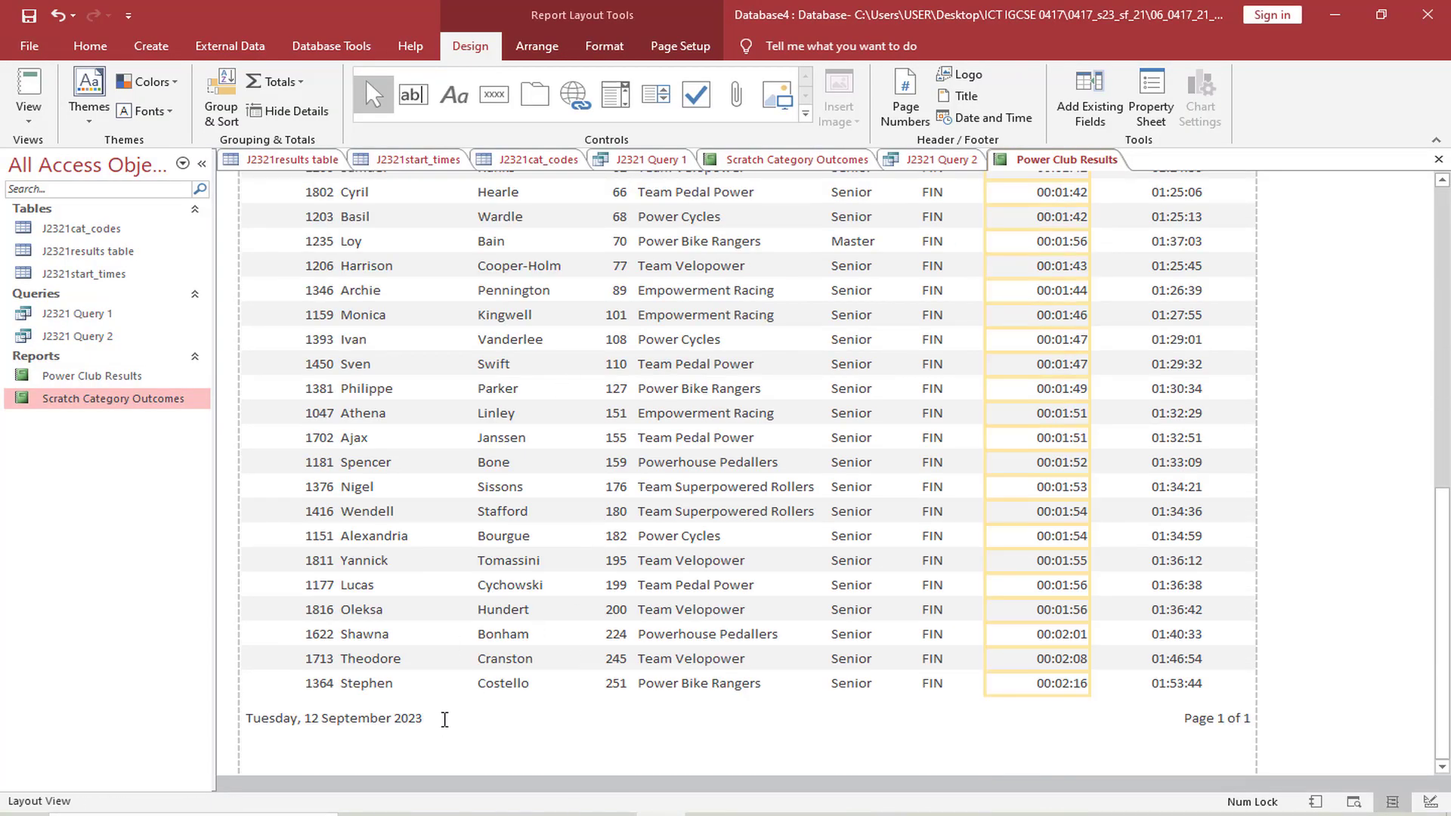
click(29, 112)
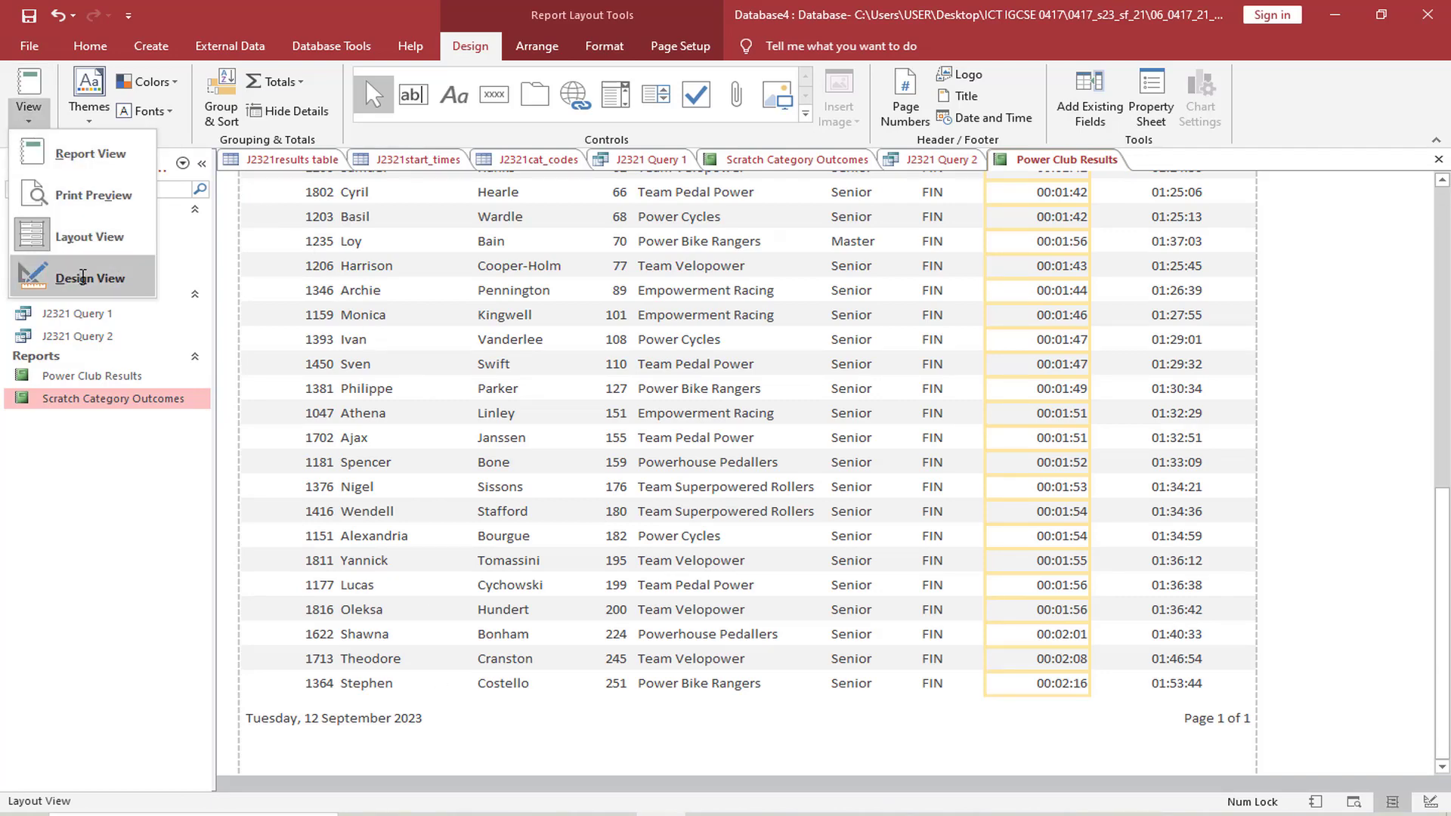
click(89, 278)
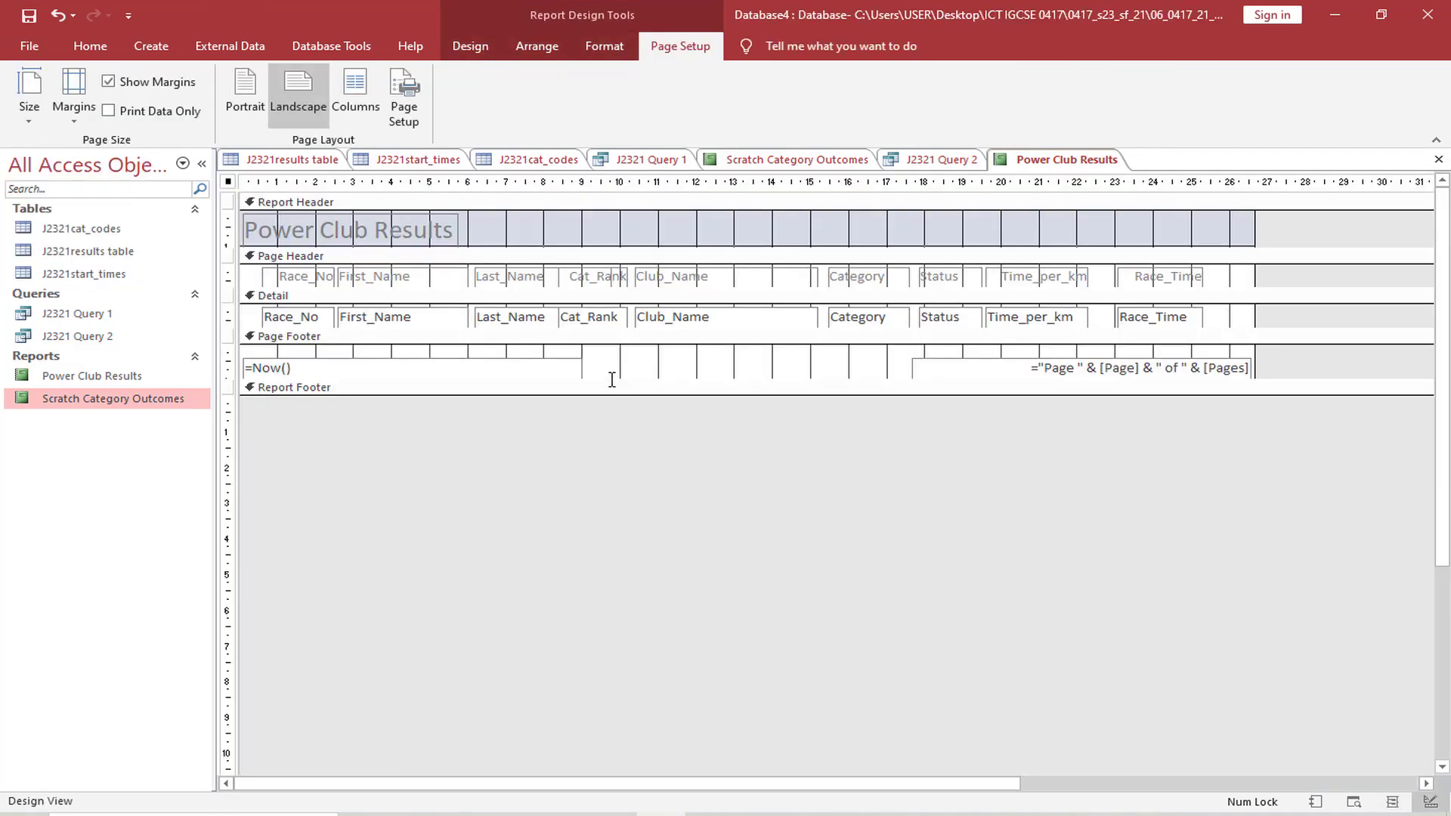
click(559, 365)
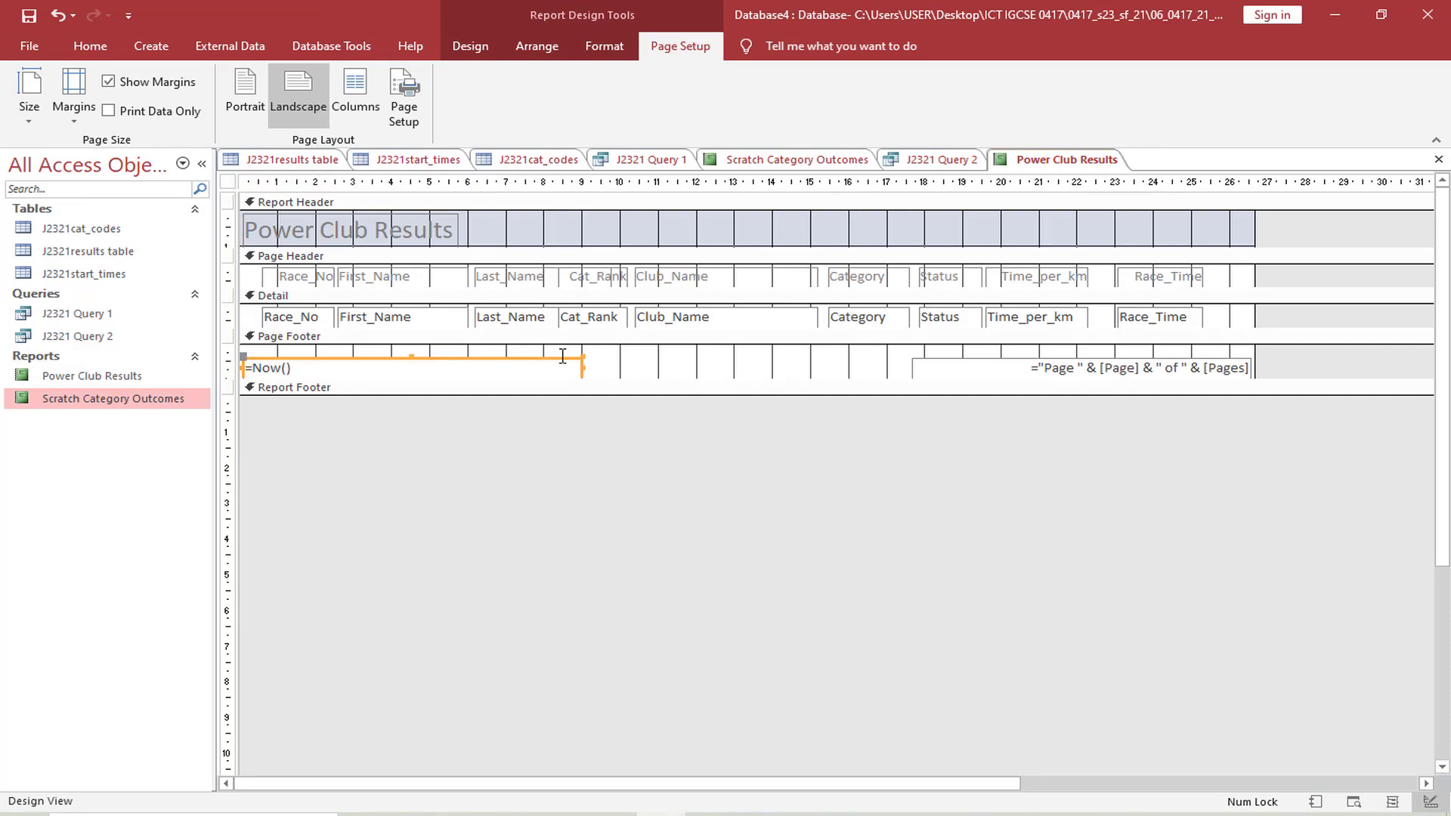
key(Delete)
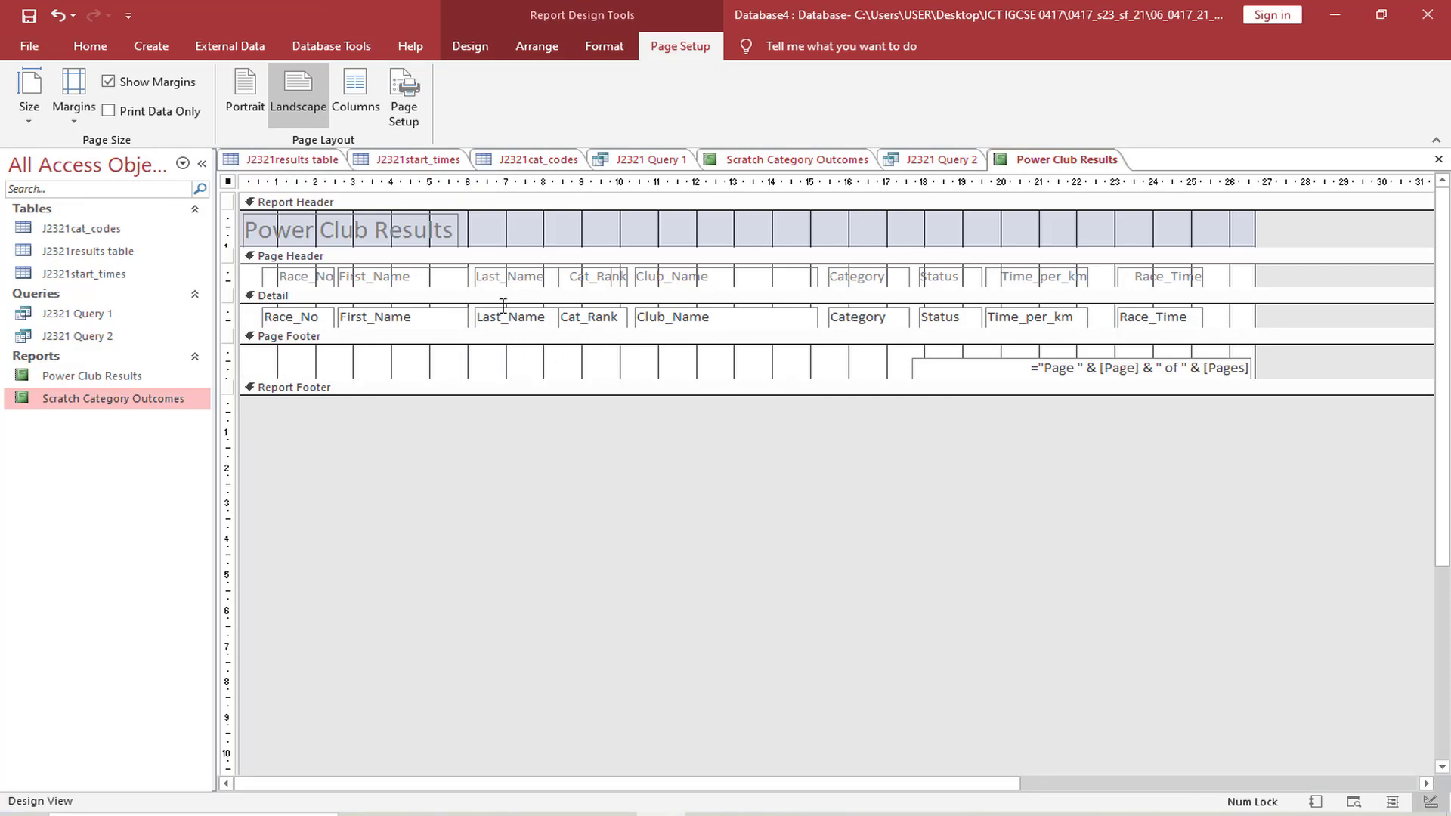
Add a label to the page footer containing the candidate's name, centre number and candidate number
click(470, 46)
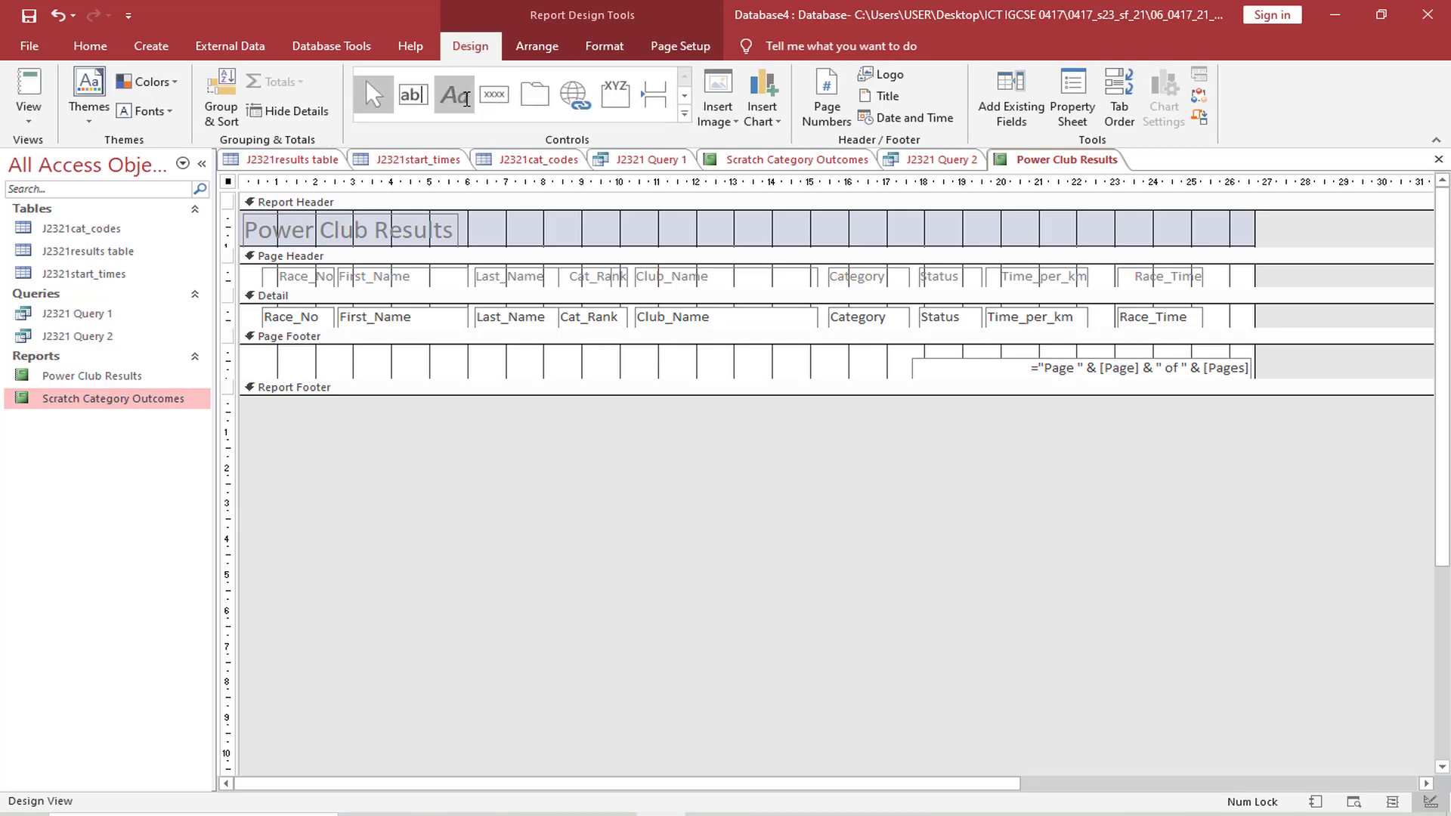
click(466, 99)
drag(260, 349, 666, 375)
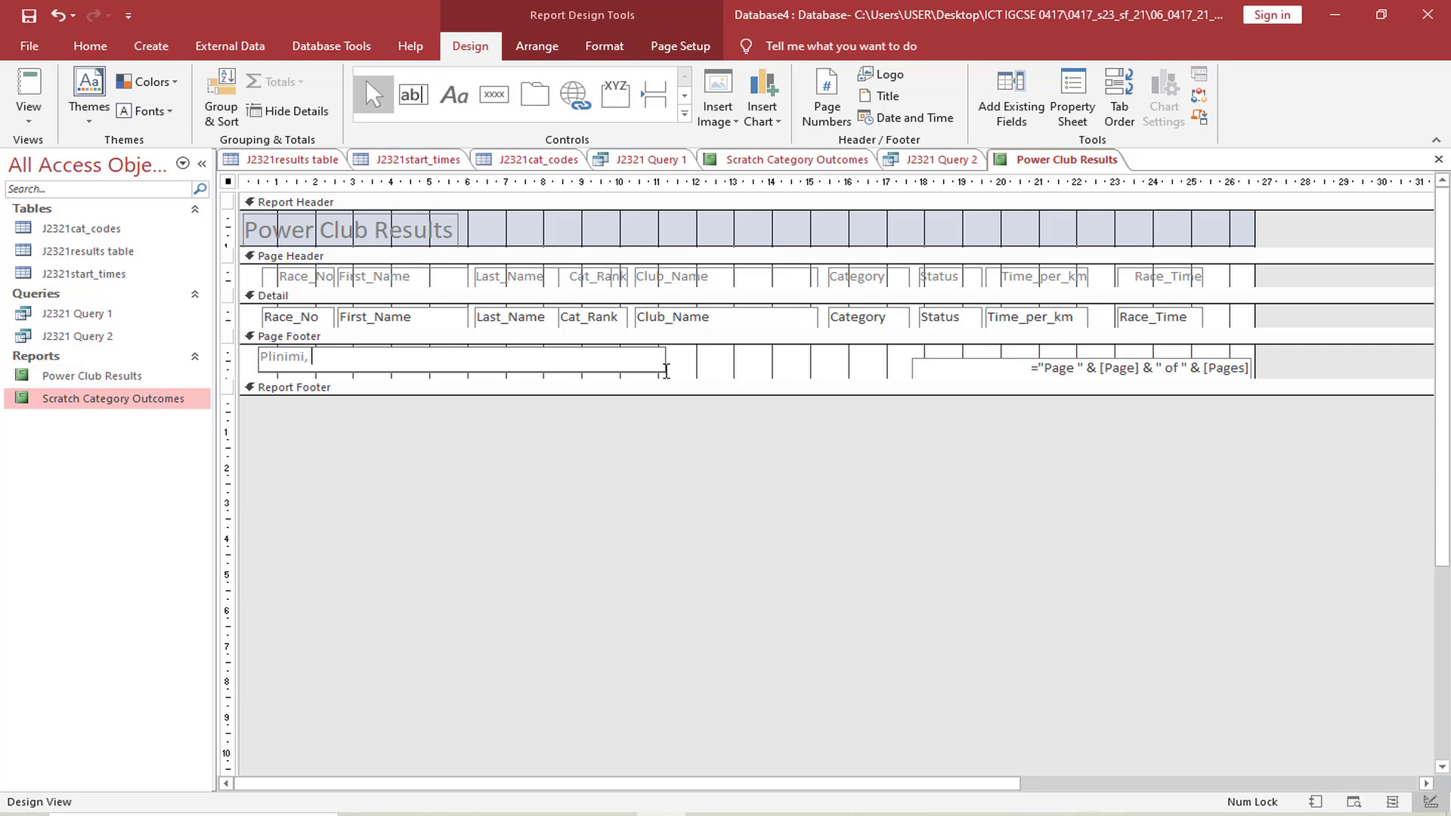
key(Caps_Lock)
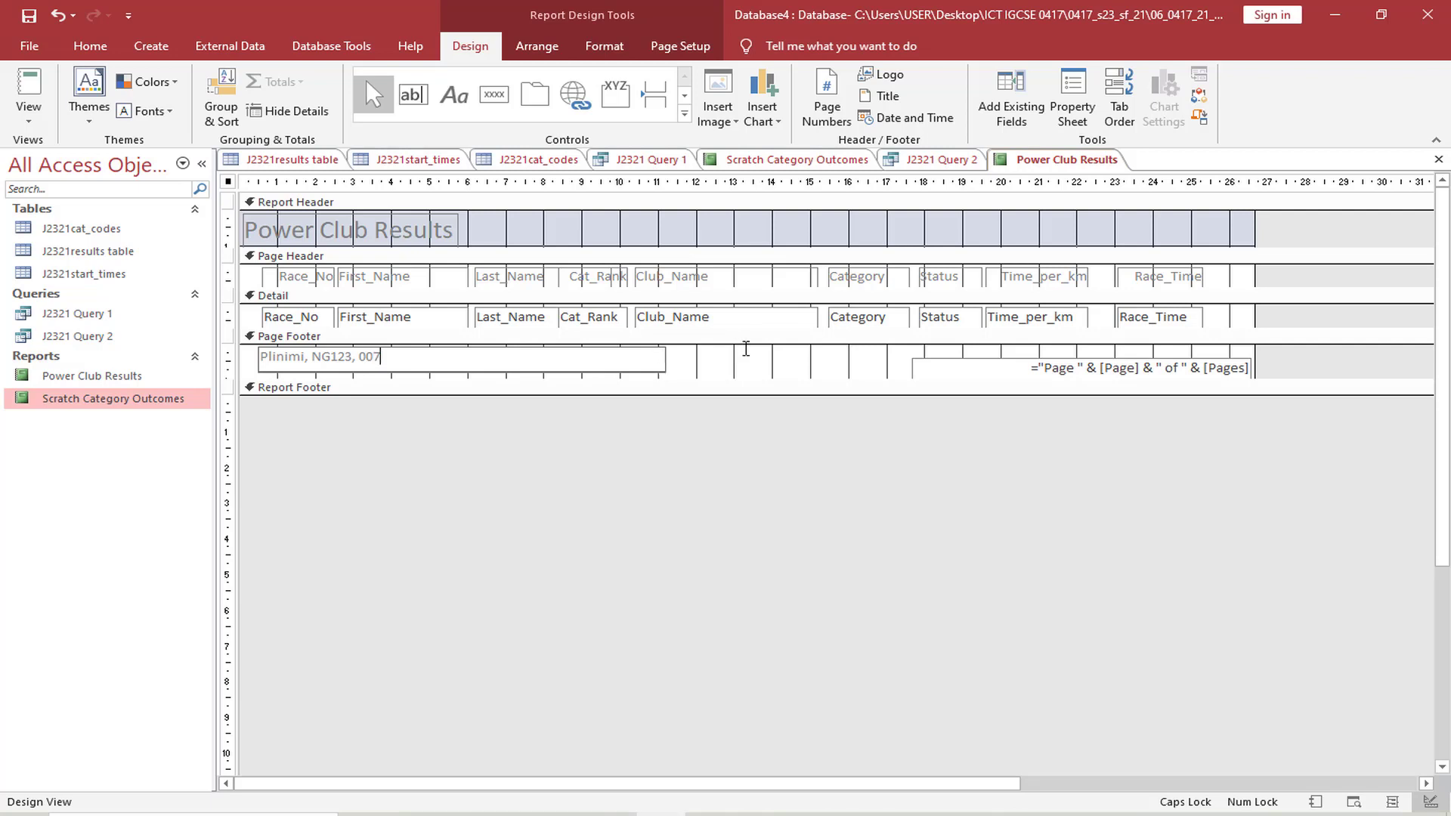
click(746, 349)
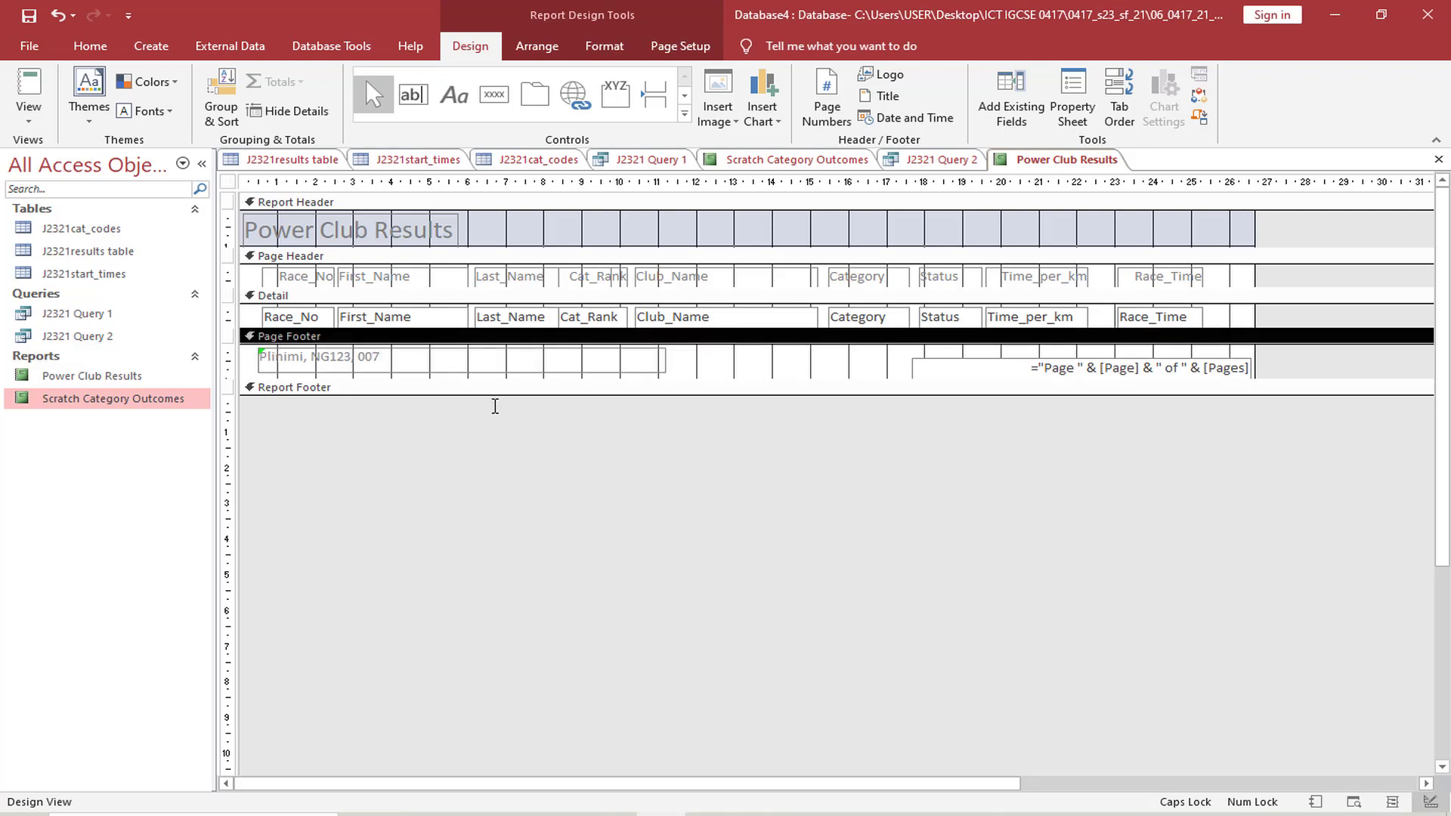
Return the report to Layout View and inspect the footer label at the end of the report
click(9, 121)
click(91, 247)
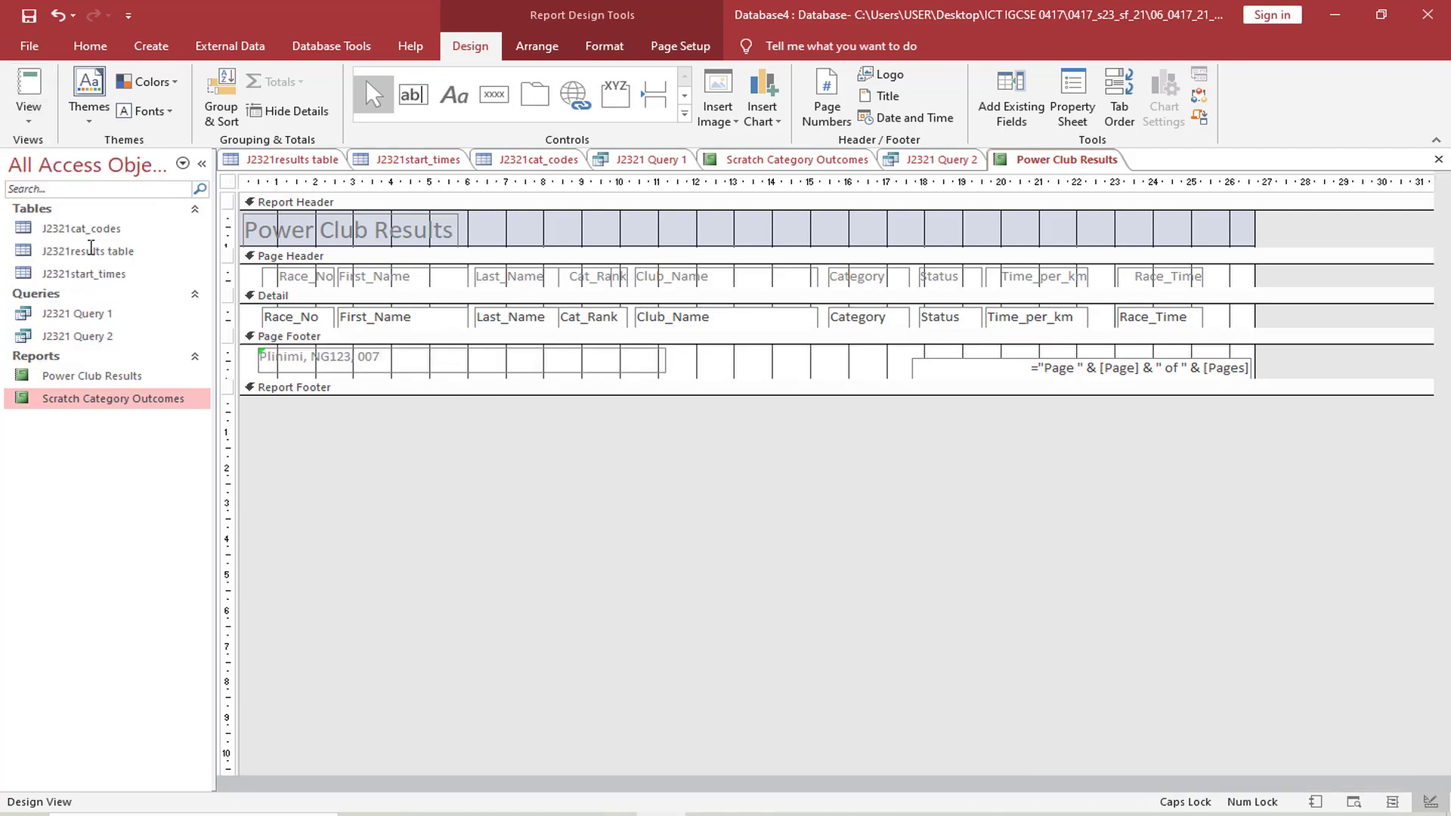
scroll(764, 476, down, 10)
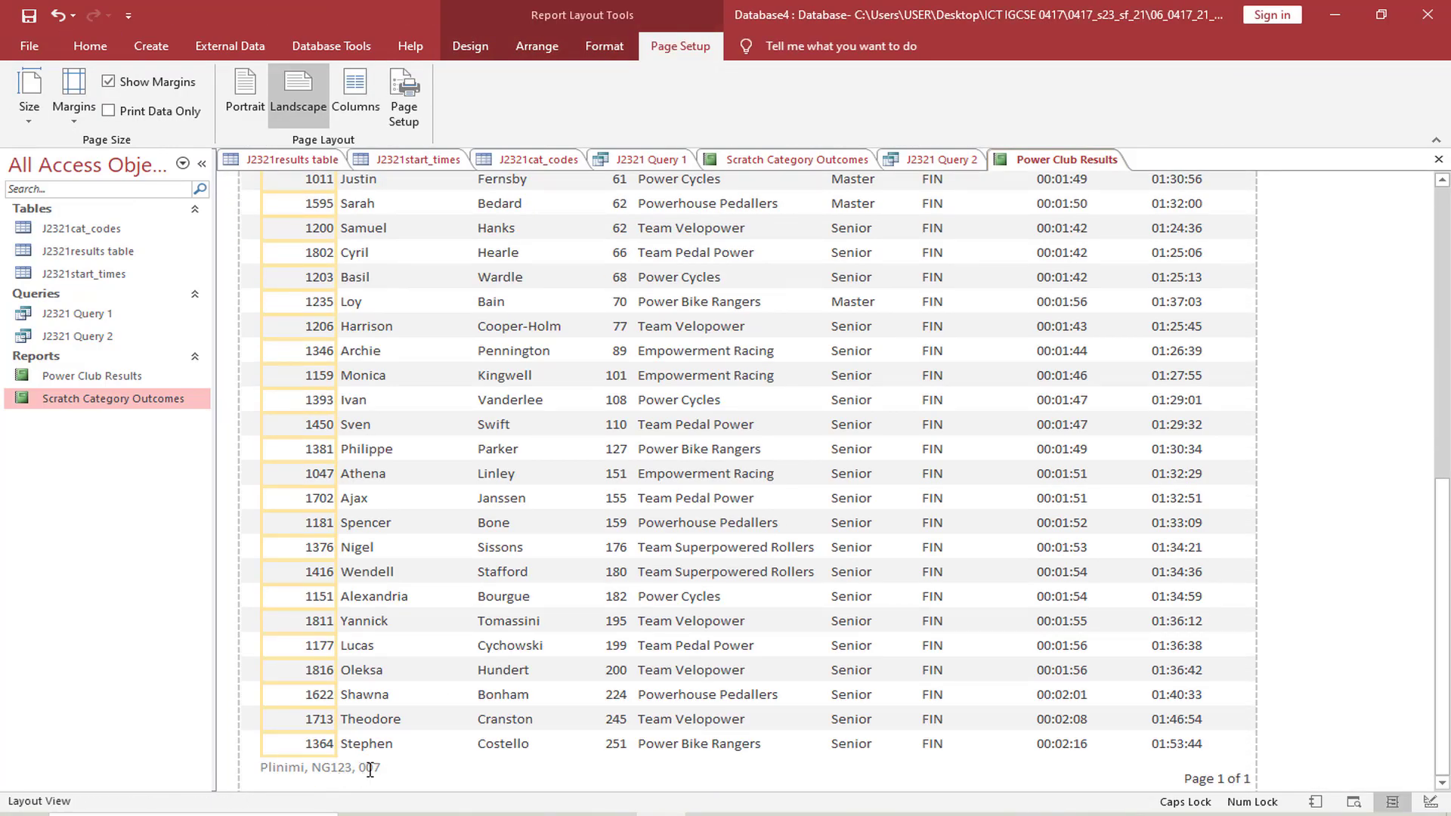
Switch to the exam paper and highlight "Status does not include DNF or DNS." in question 21's evidence screenshot instruction
key(alt+Tab)
scroll(733, 690, down, 5)
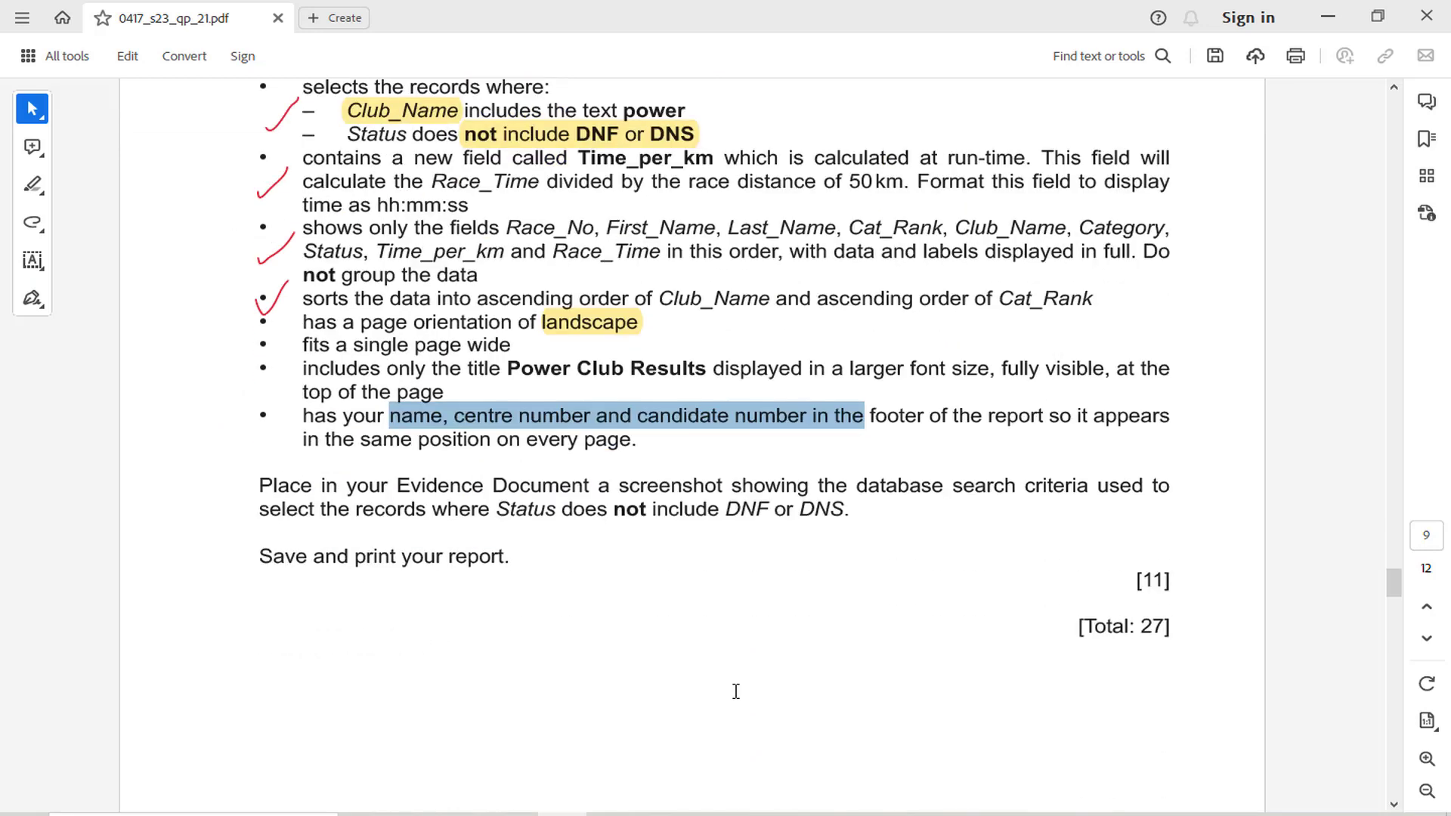
scroll(508, 577, up, 1)
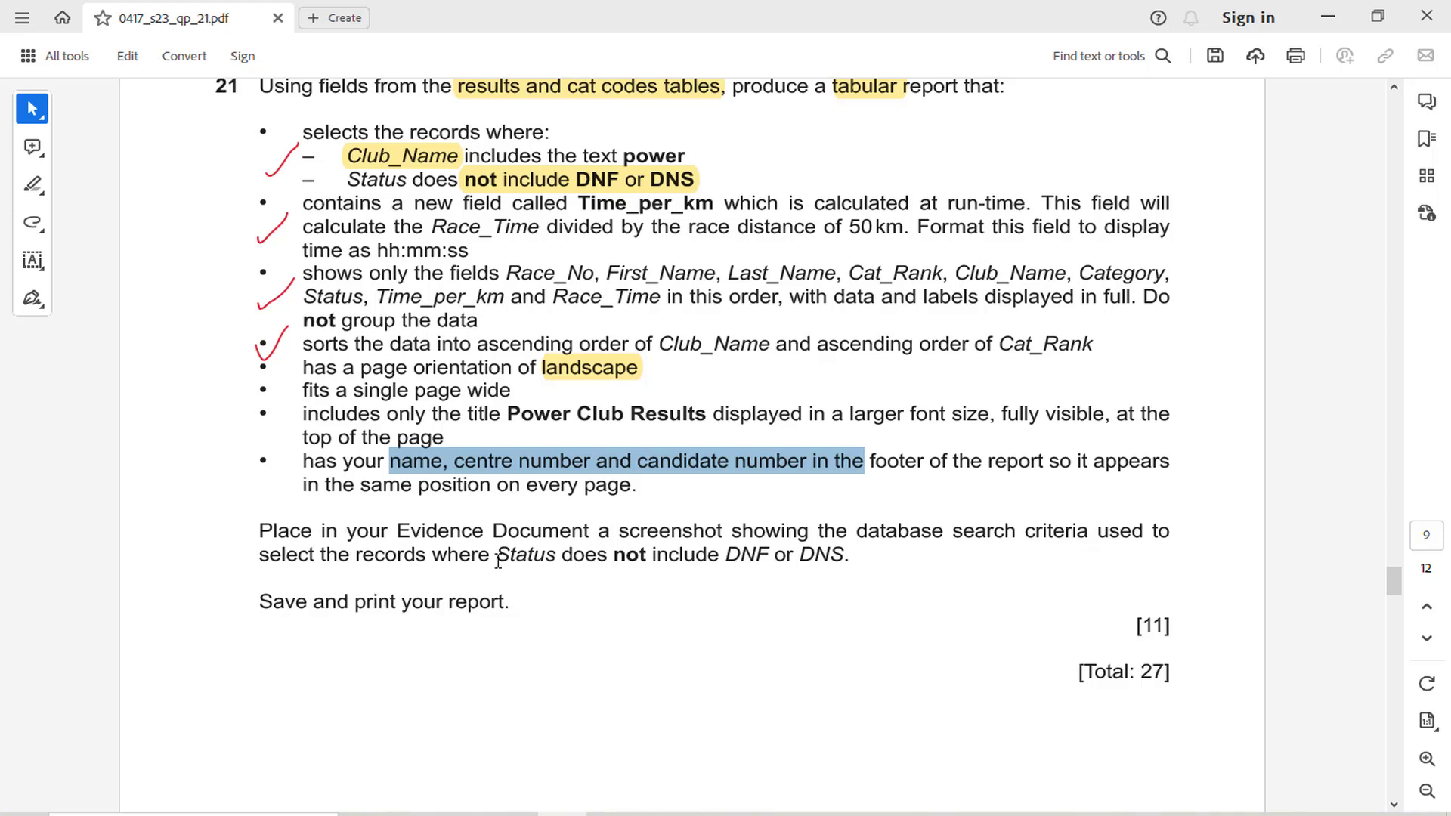
drag(498, 561, 851, 559)
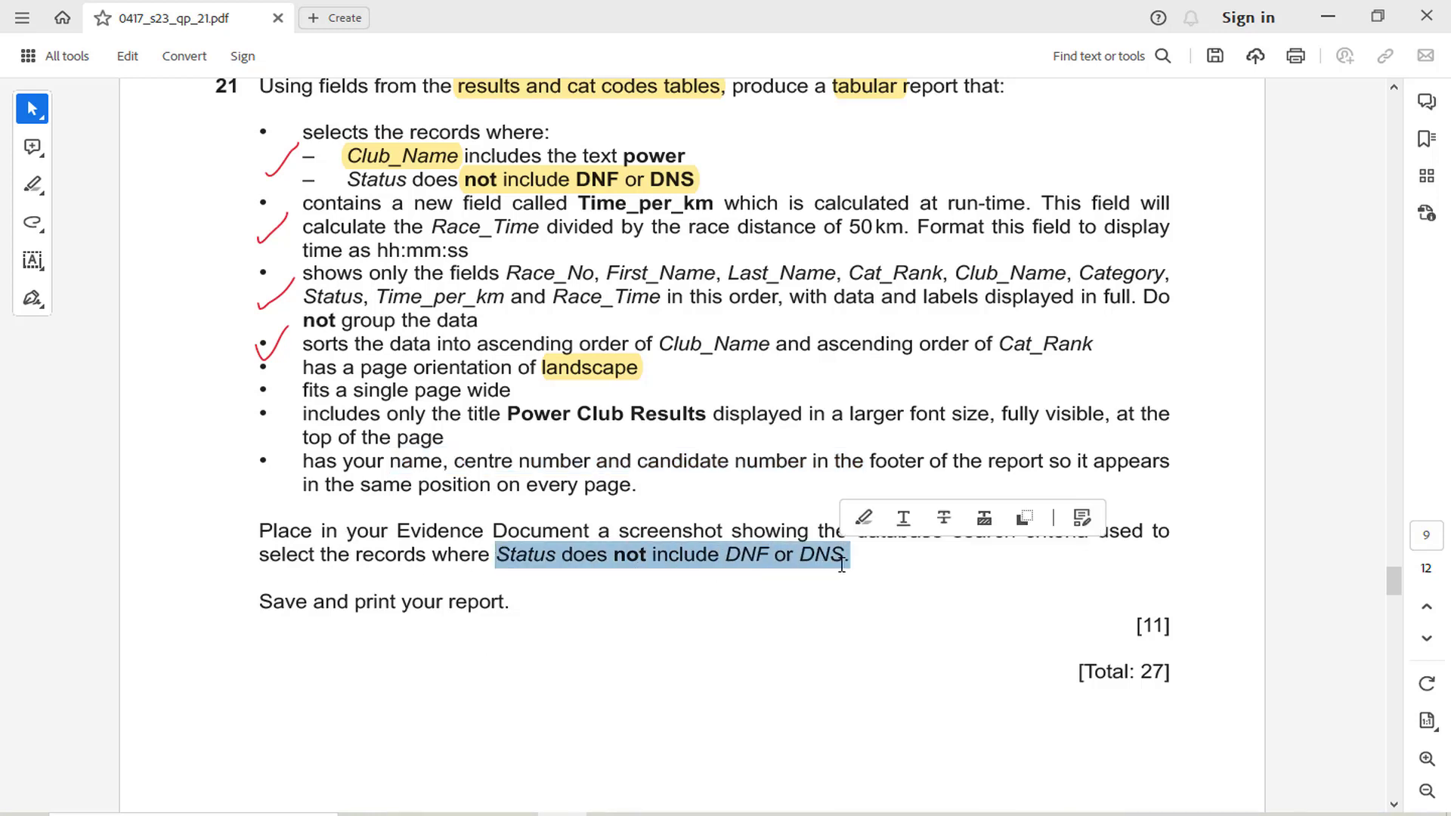
click(856, 518)
Switch to Access, open J2321 Query 2 in Design View and widen the Status column to fit its full criteria
mouse_move(660, 814)
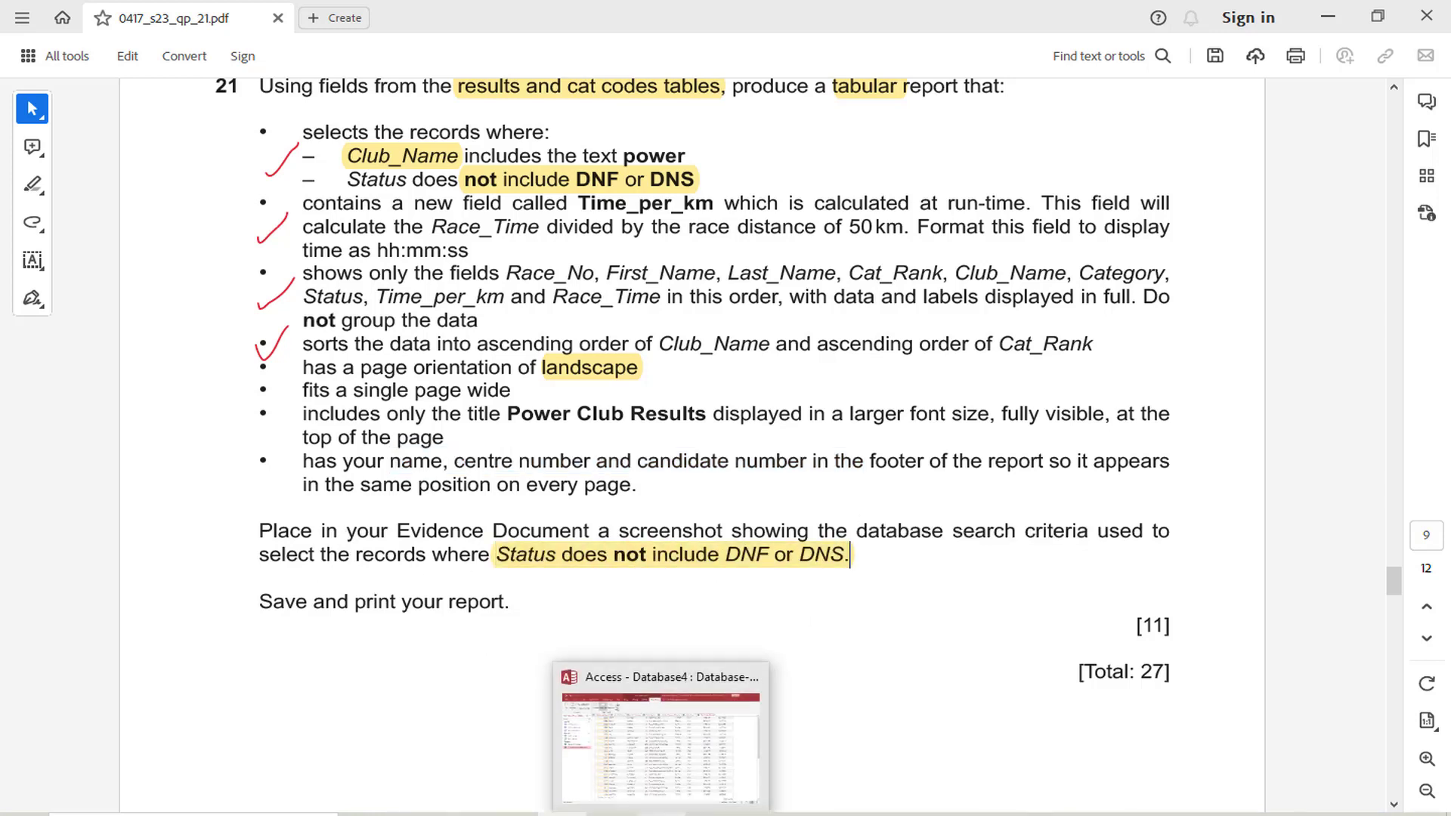
click(660, 745)
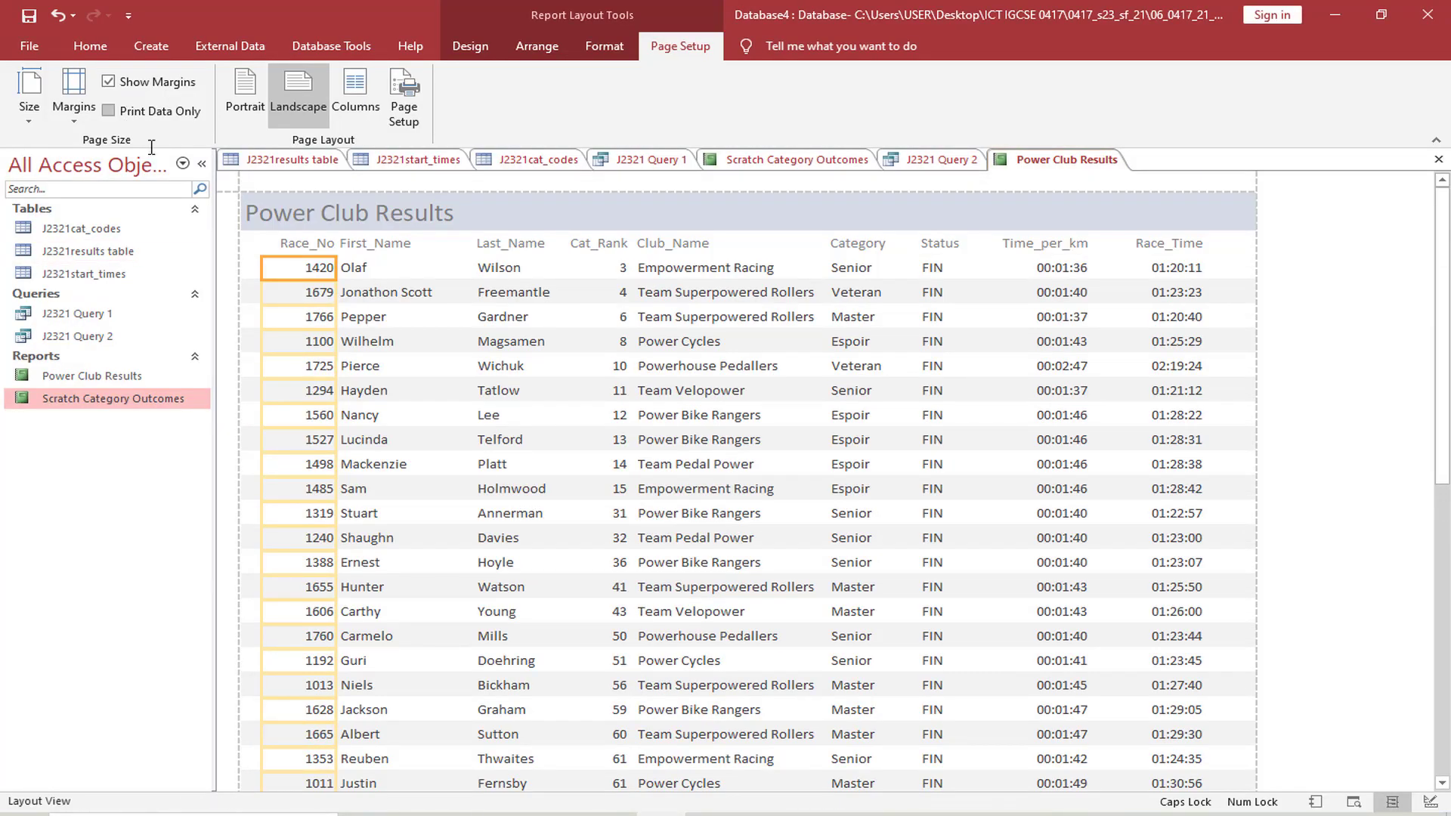
click(581, 737)
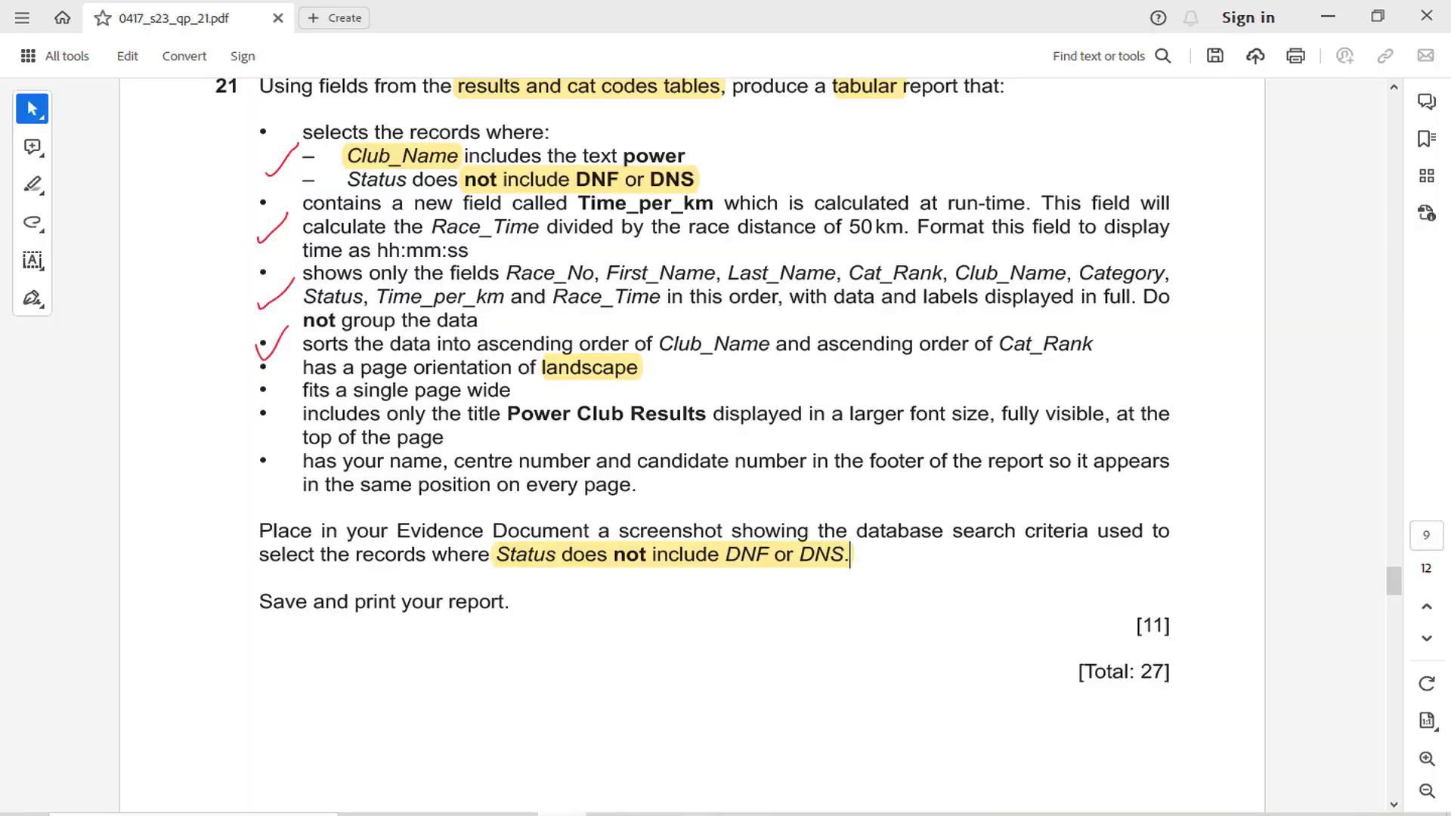
click(661, 814)
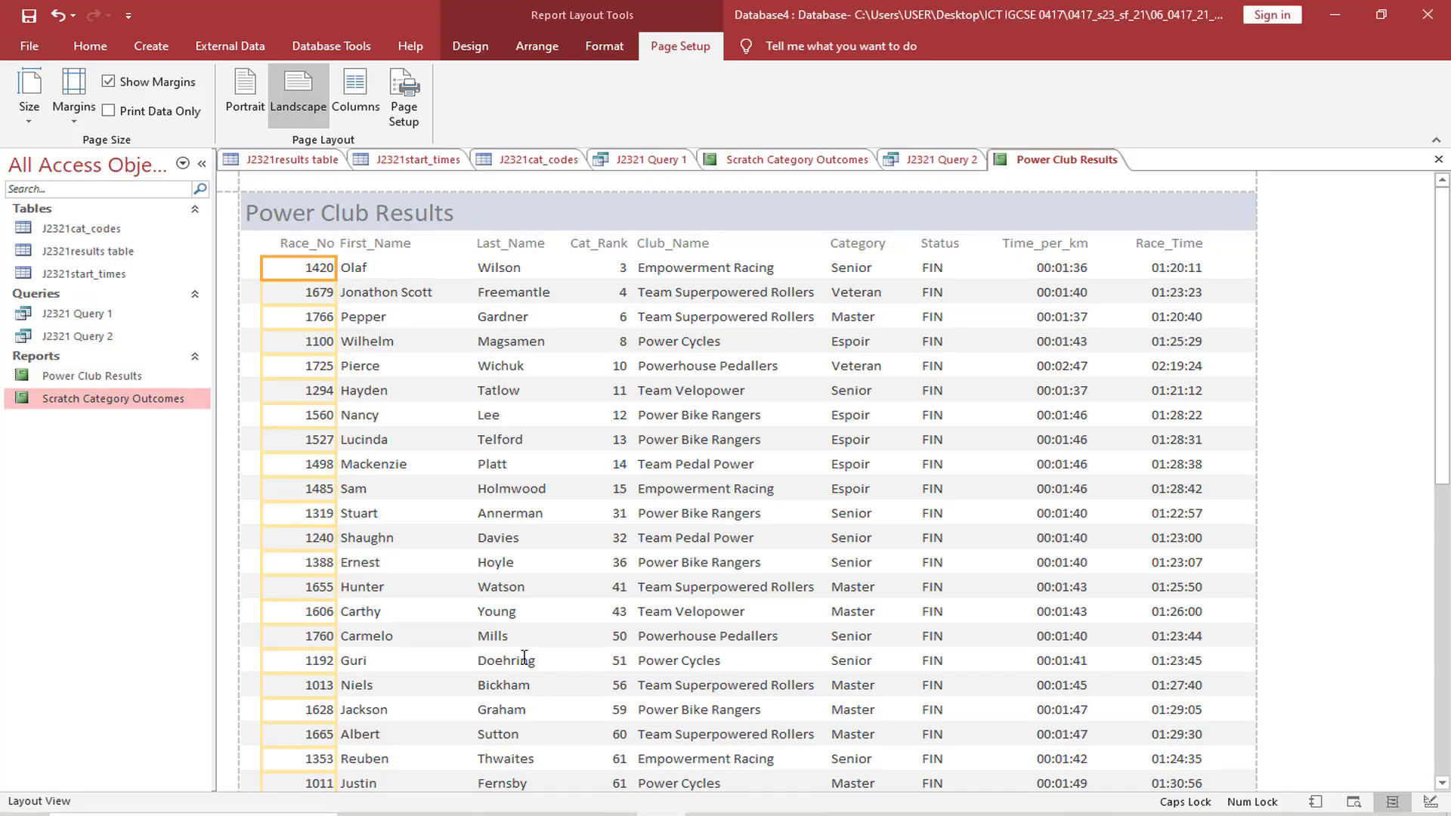
click(91, 47)
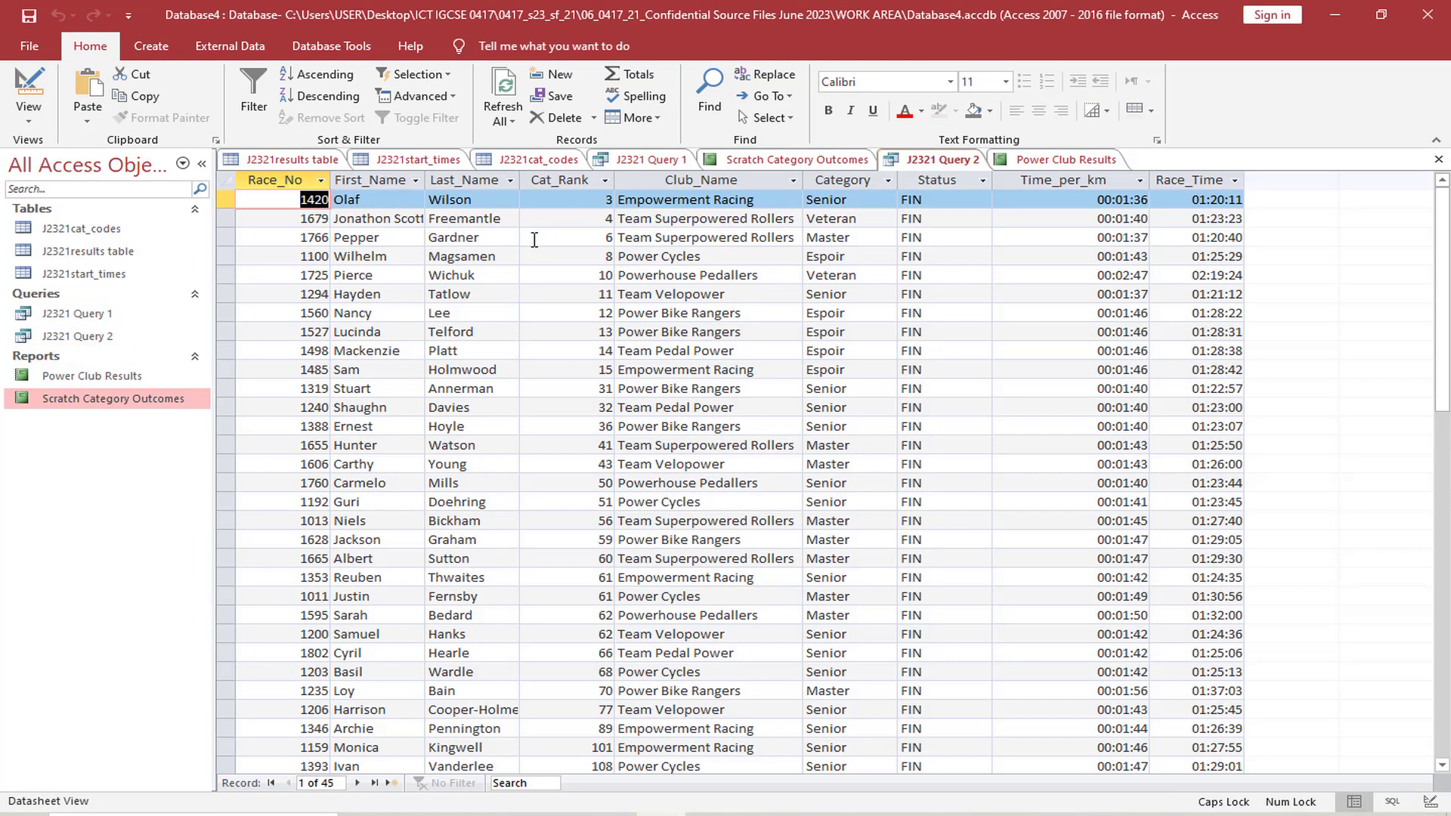
click(29, 114)
click(87, 237)
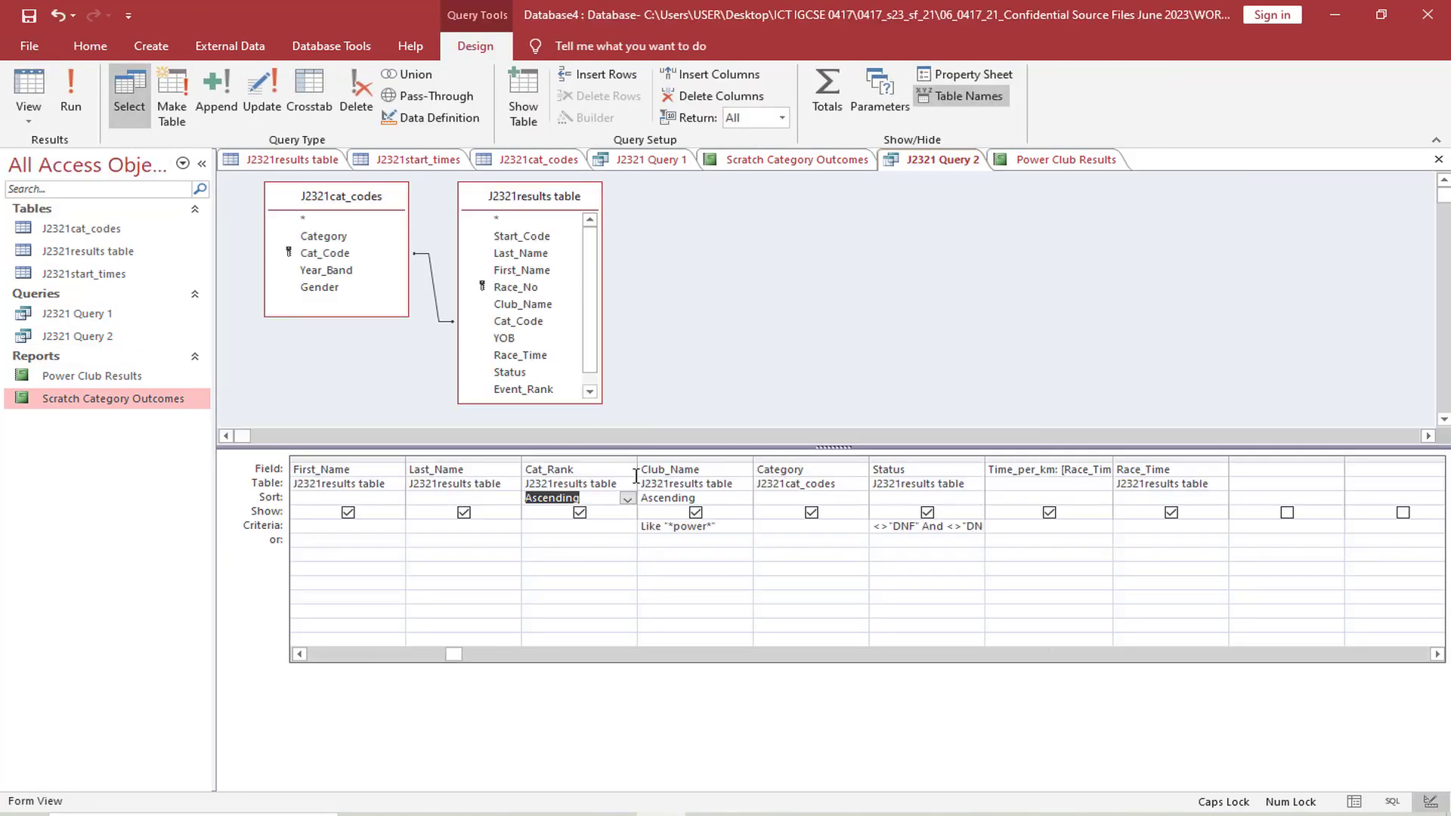
double_click(990, 462)
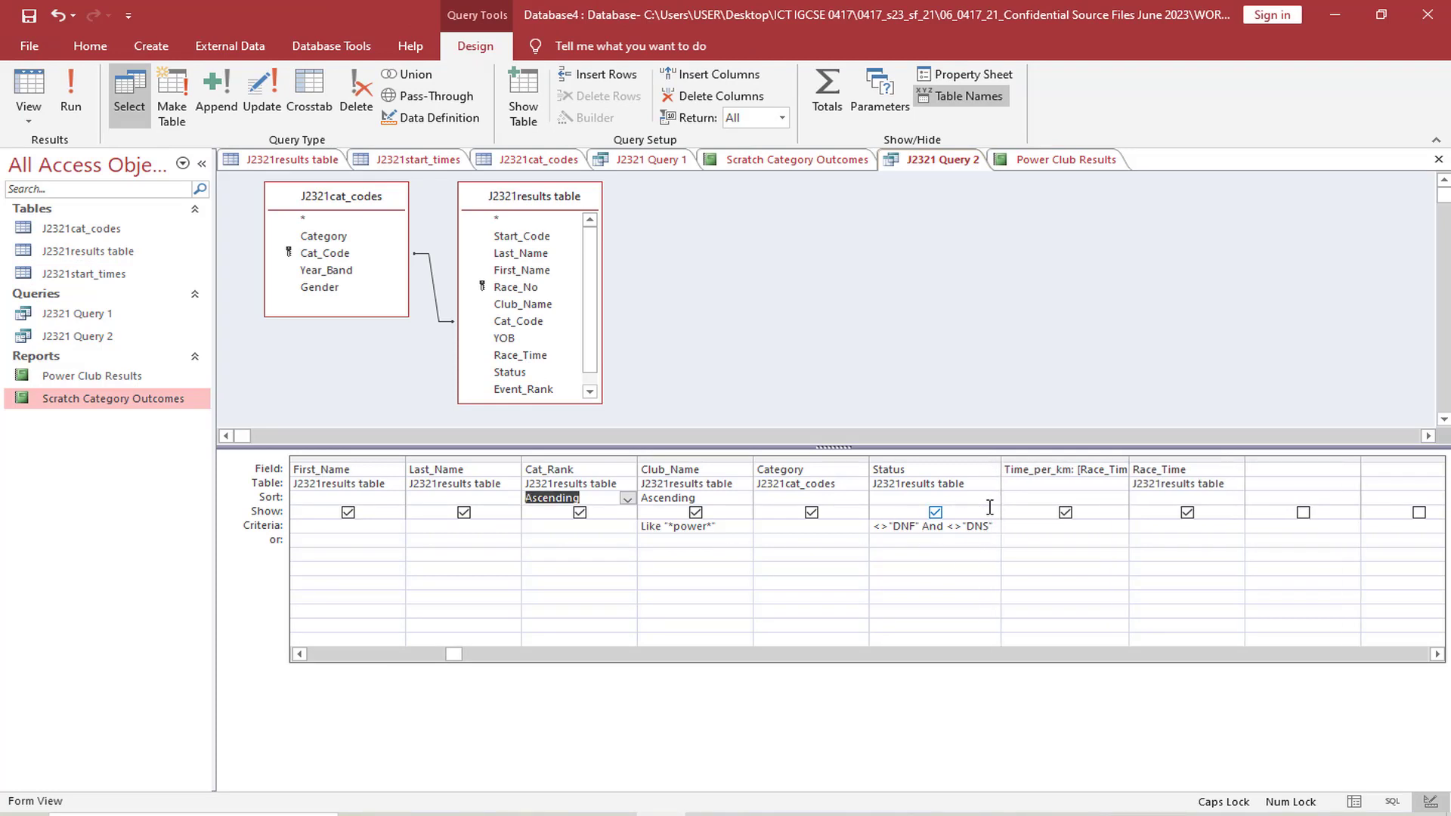
Capture the query design grid from Club_Name to Race_Time and paste the screenshot under "Step 21 evidence:" in the Word document EVIDENCE007.docx
click(703, 539)
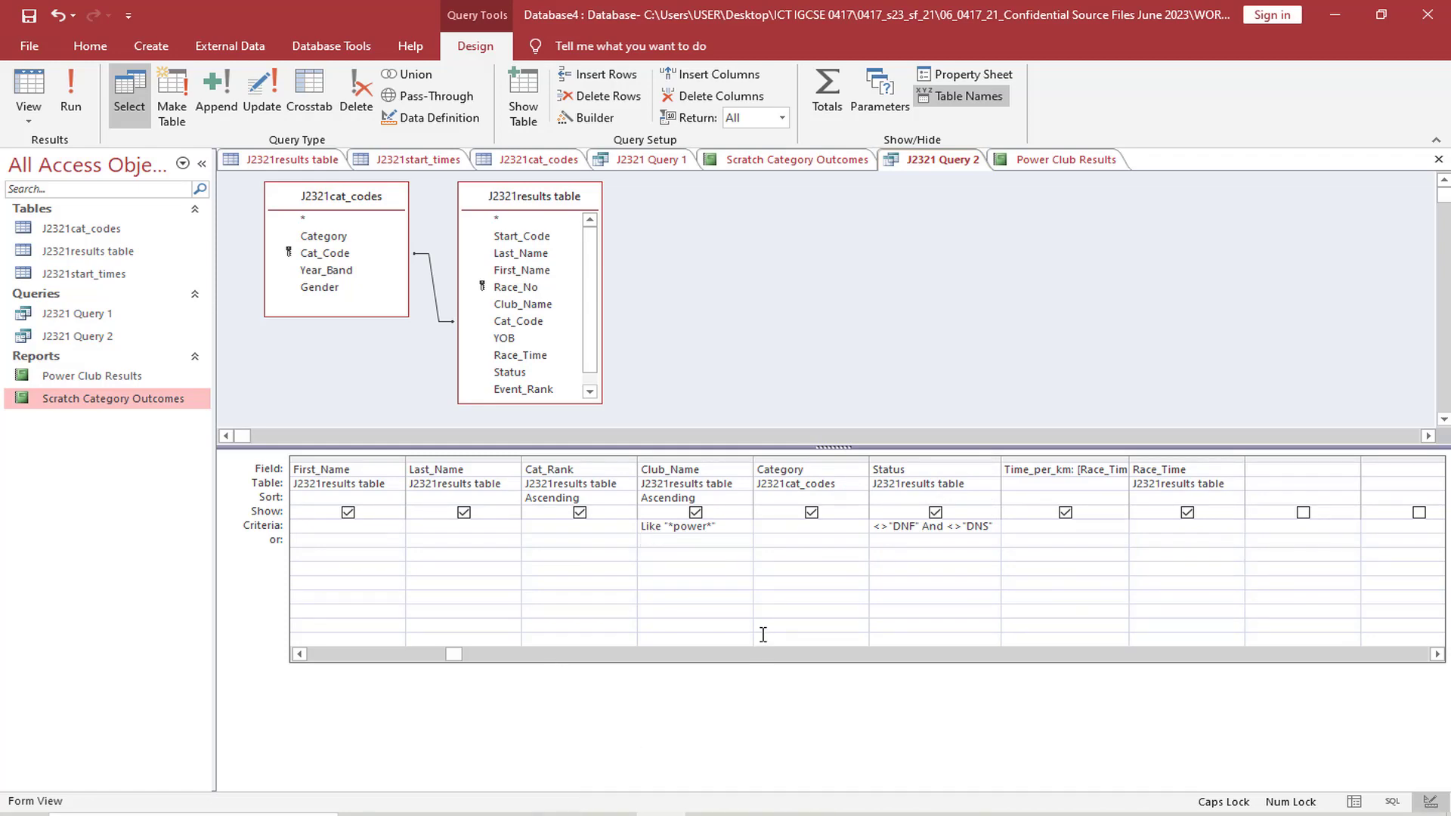
key(ctrl+Print)
drag(631, 458, 1266, 560)
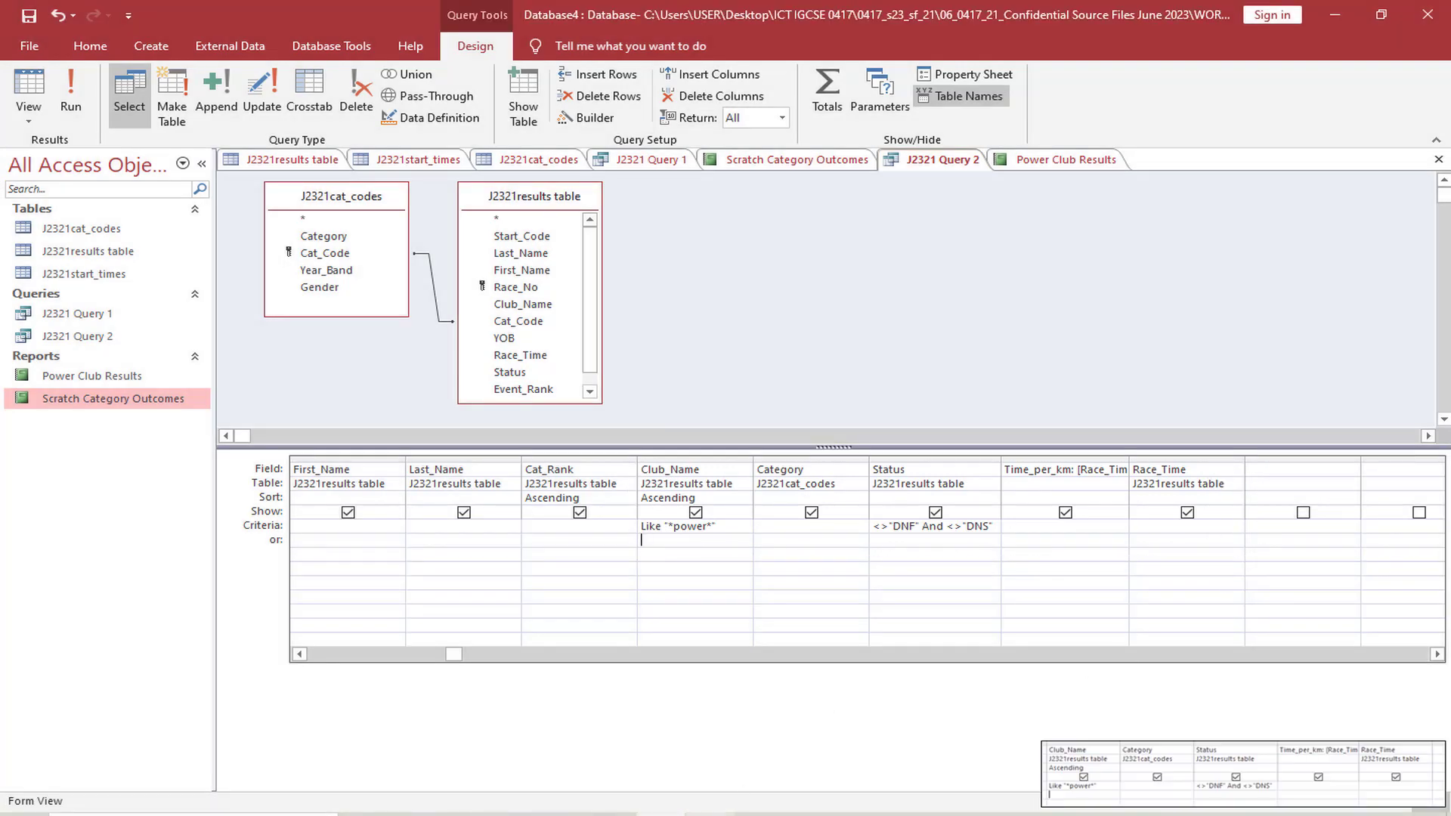
key(alt+Tab)
scroll(709, 748, down, 3)
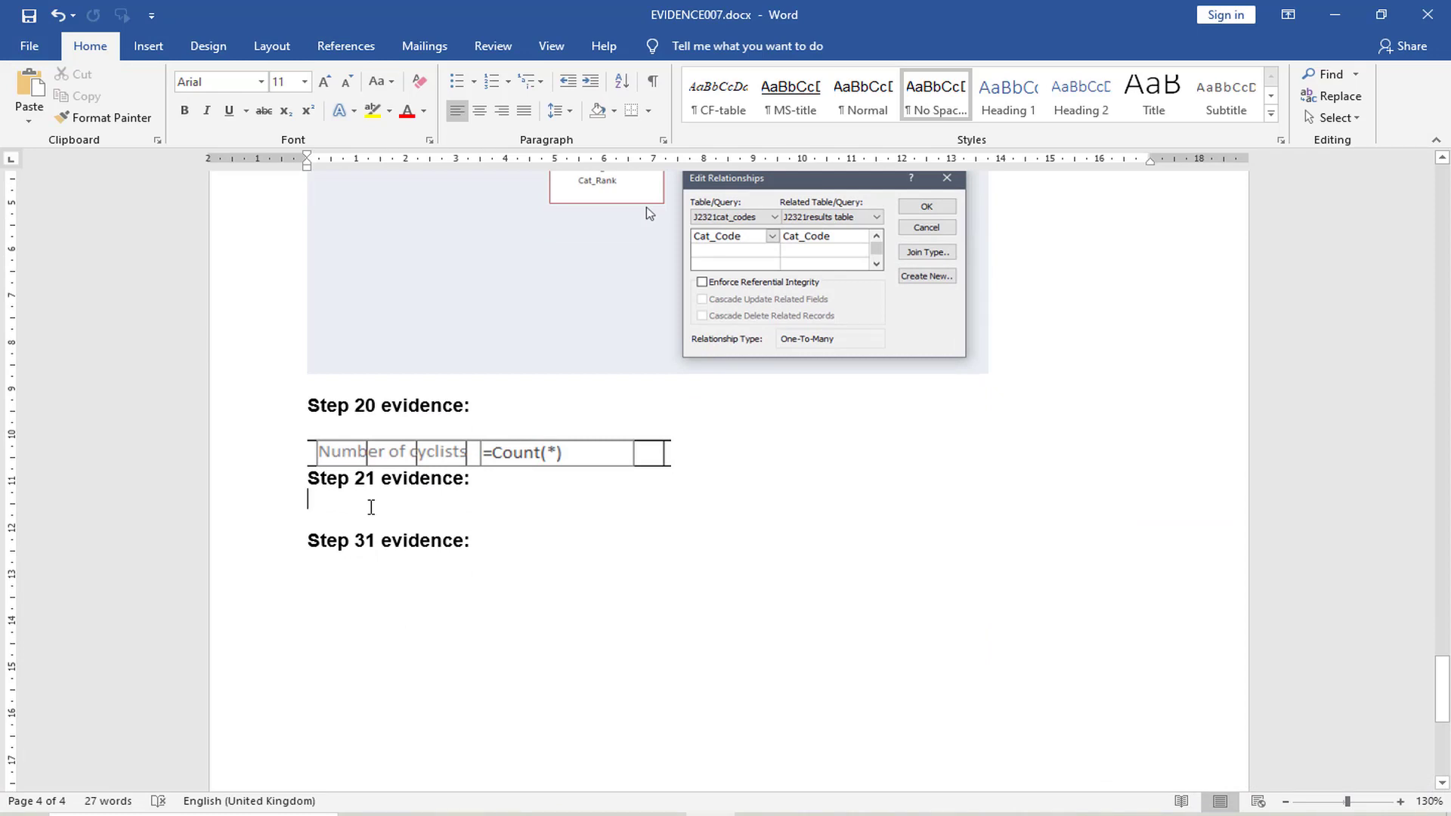
key(ctrl+v)
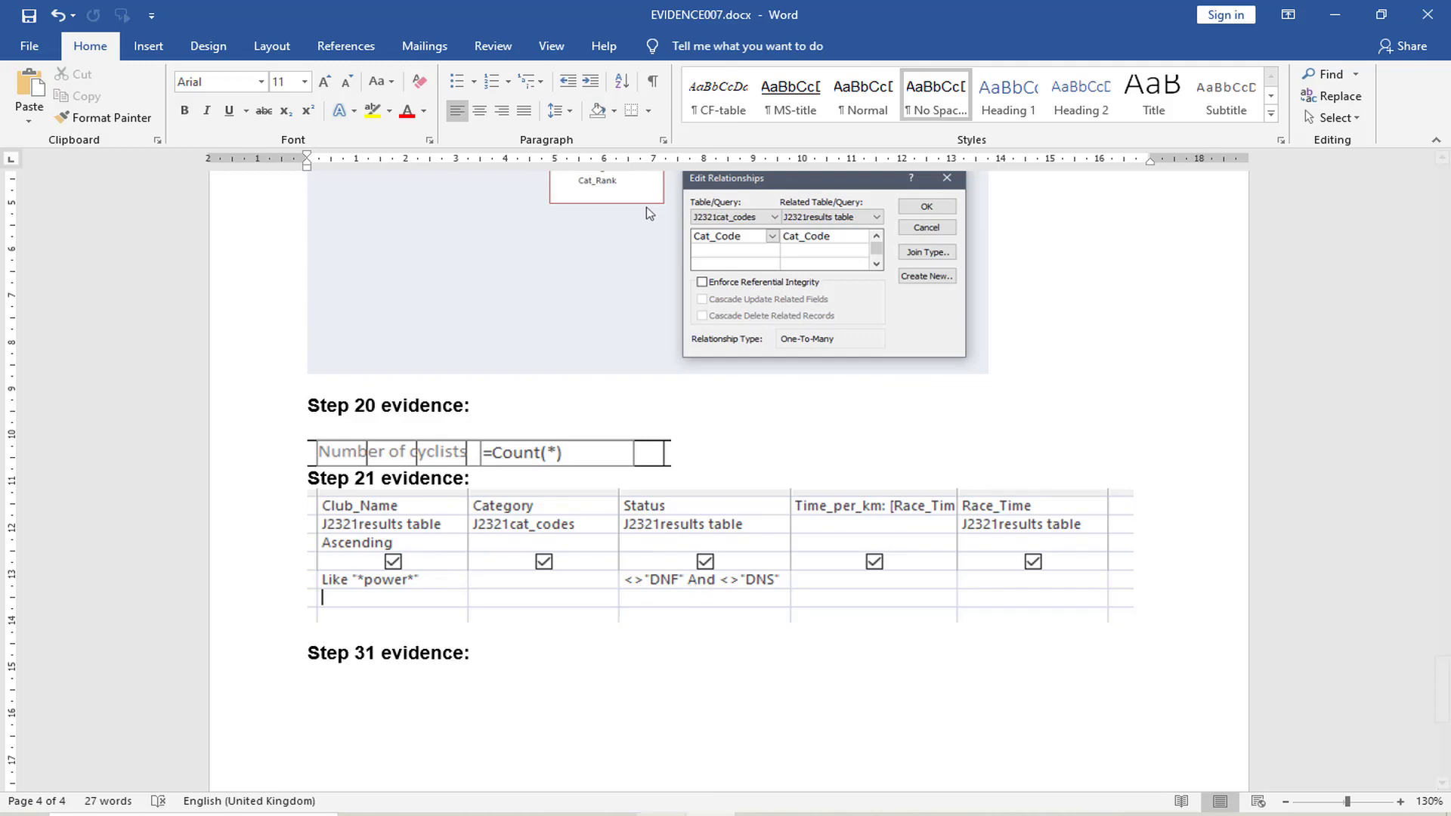
Check the exam paper's remaining instruction for question 21, then return to Access and review the Power Club Results report from title to footer
key(alt+Tab)
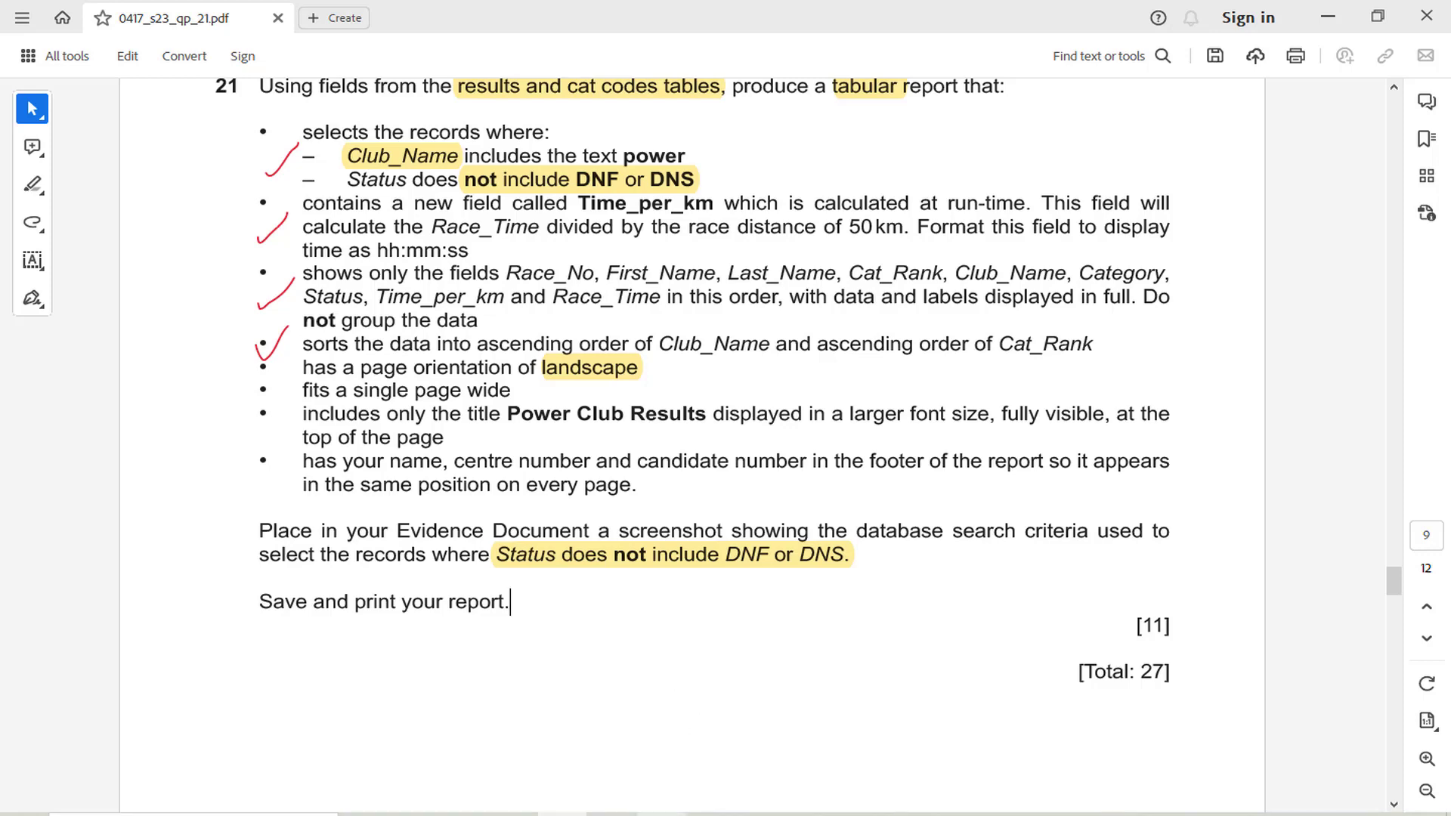
mouse_move(703, 815)
key(alt+Tab)
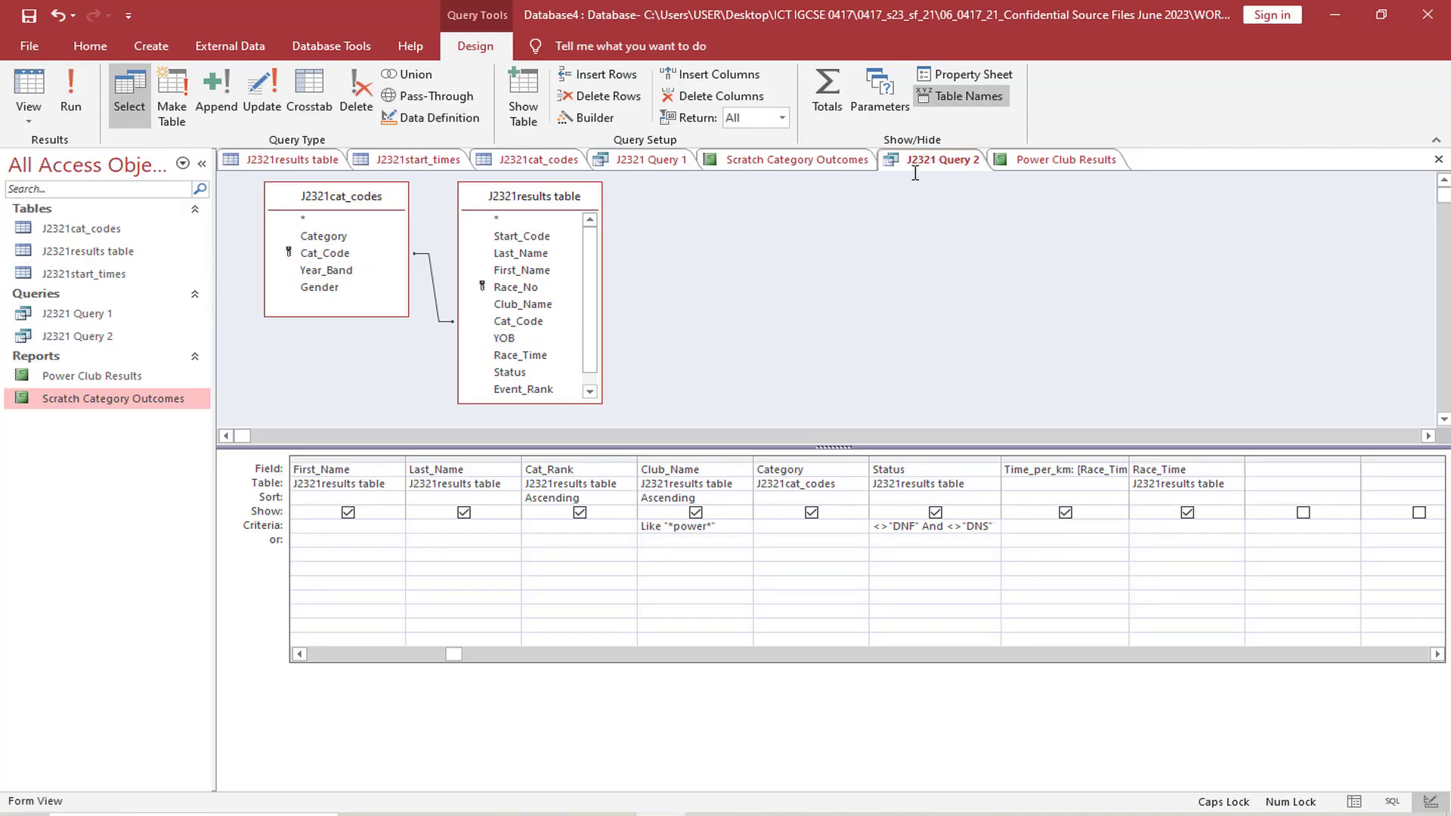
click(997, 162)
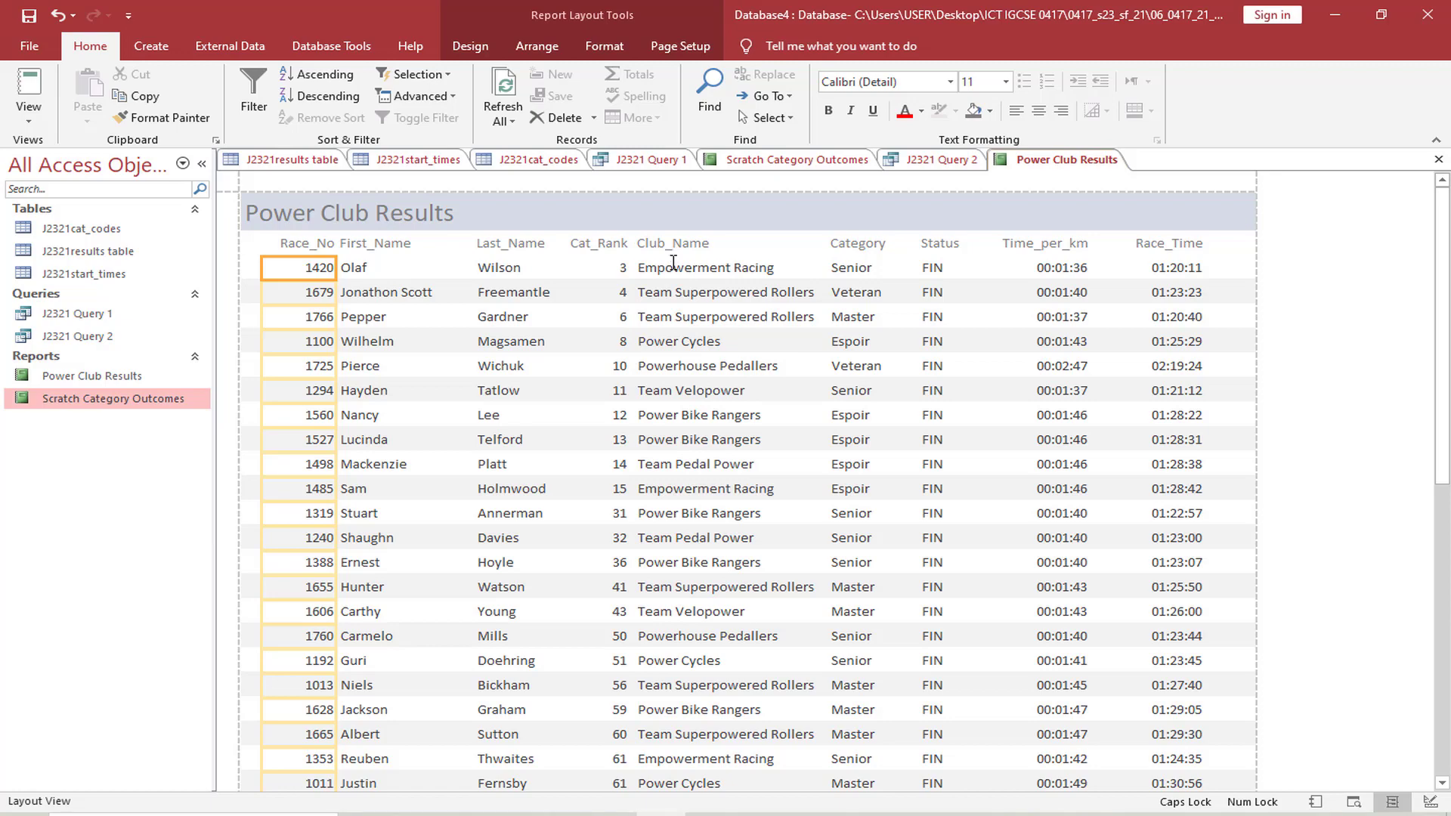
scroll(756, 523, down, 8)
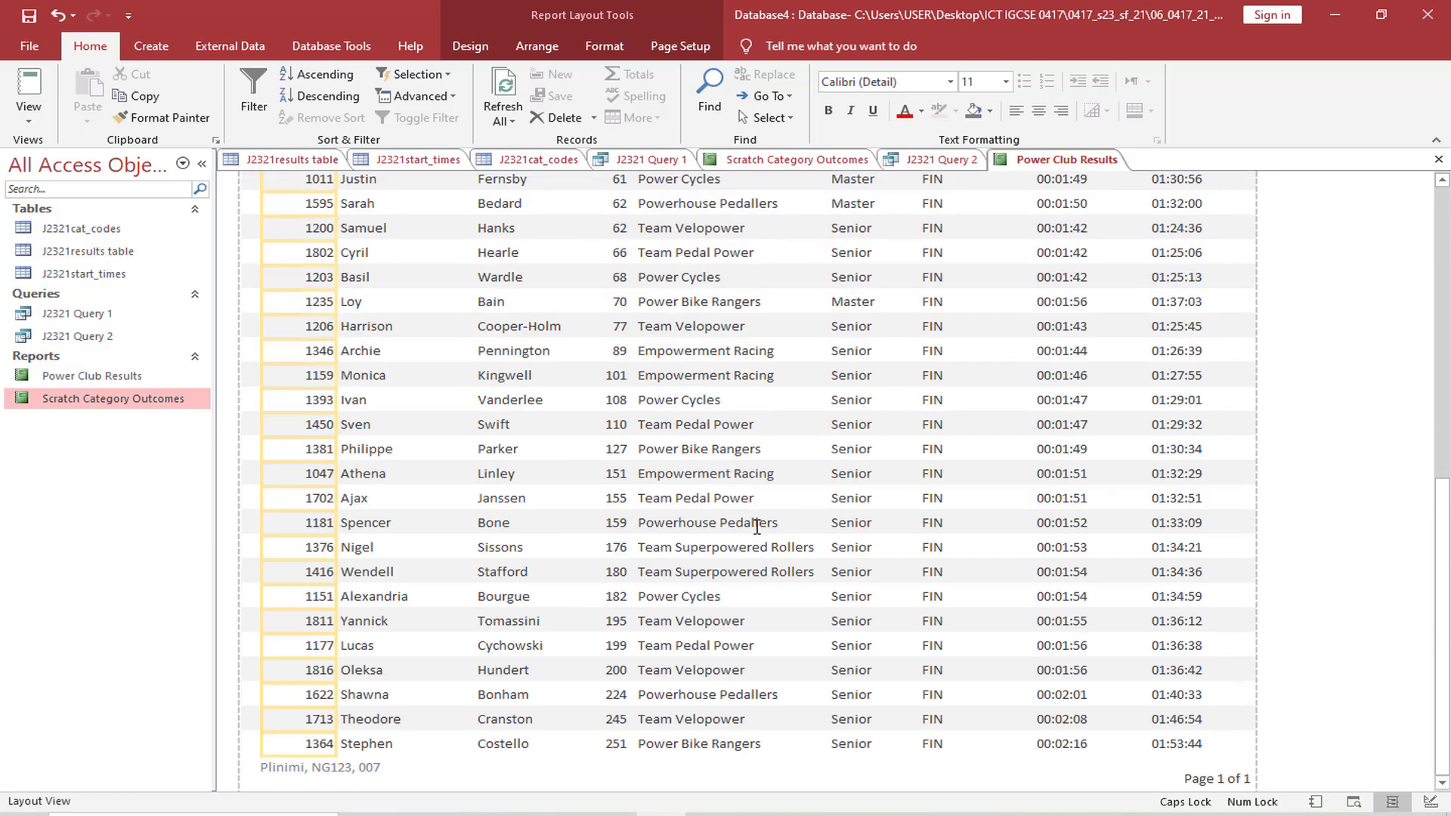
scroll(756, 527, up, 8)
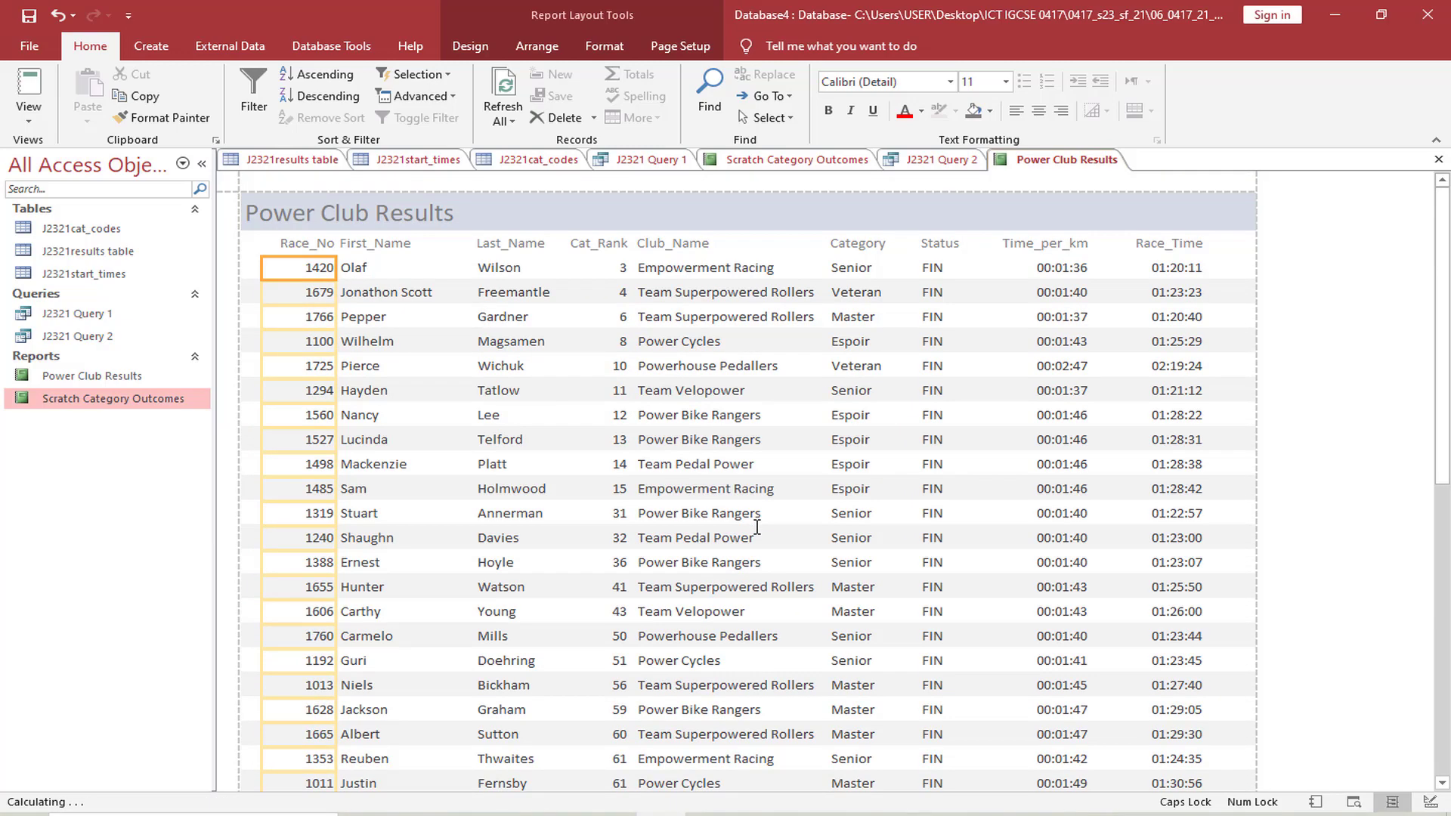